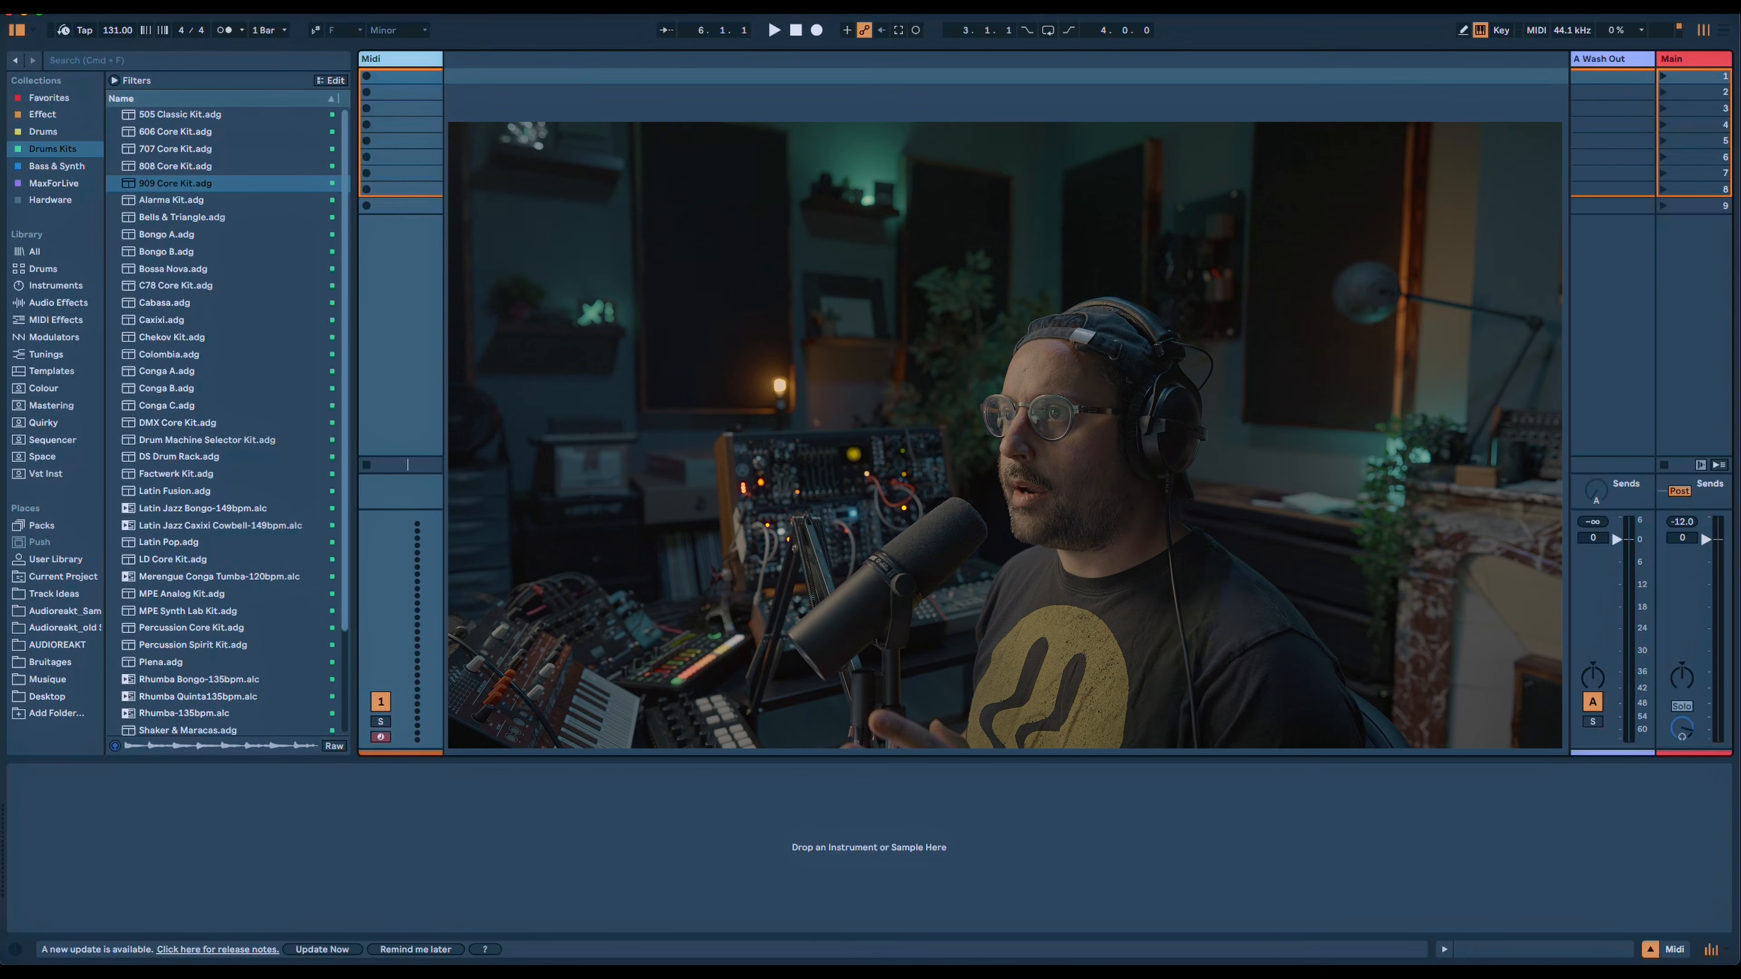
Set the project tempo to 135 BPM and look over the device chains of the A Wash Out return and the Main track.
drag(118, 30, 117, 16)
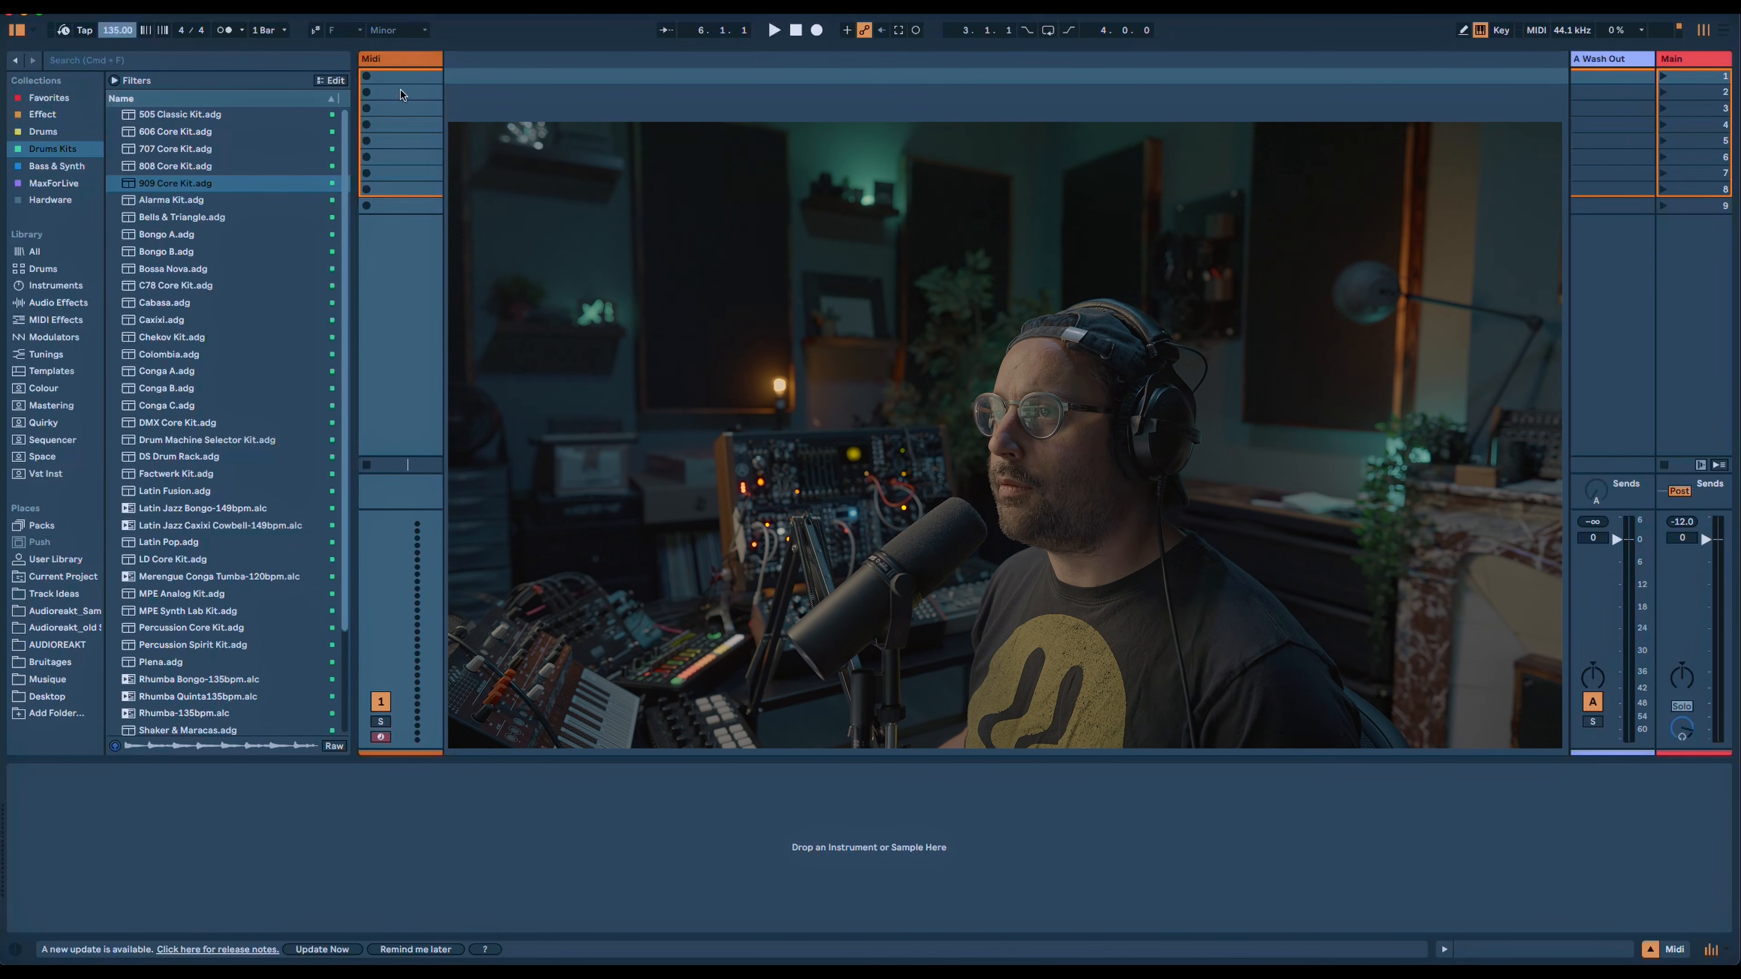
click(1610, 68)
click(1609, 69)
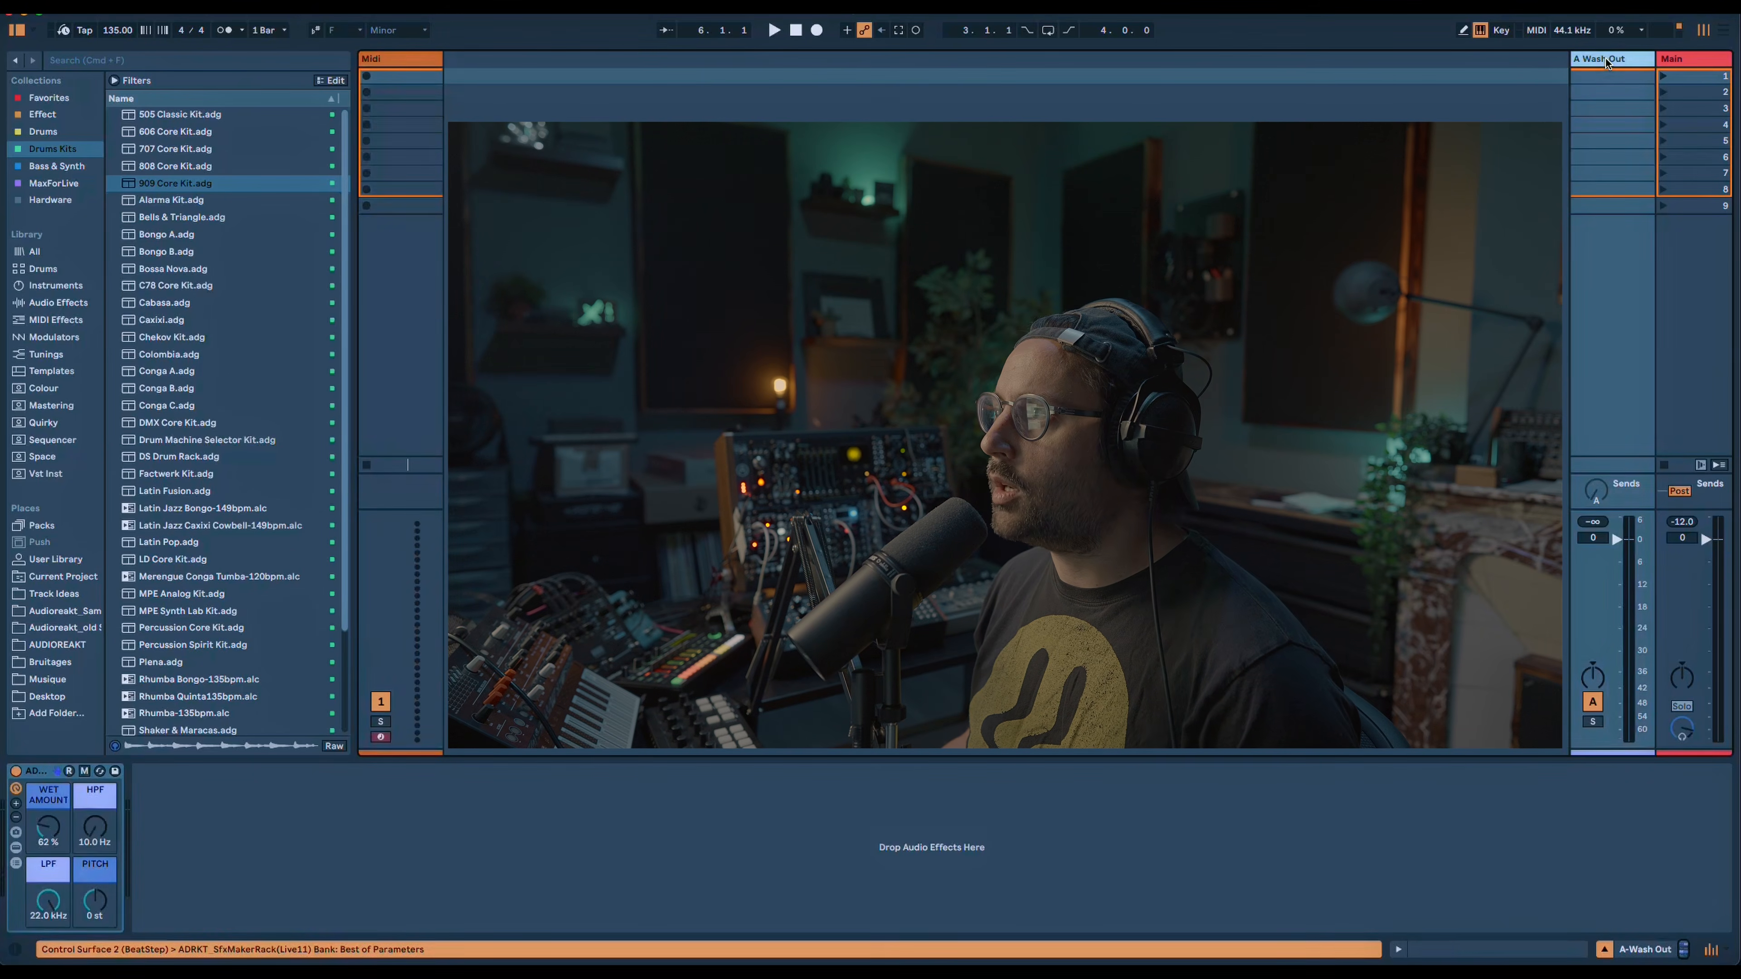
click(15, 803)
click(16, 803)
click(20, 832)
click(1675, 61)
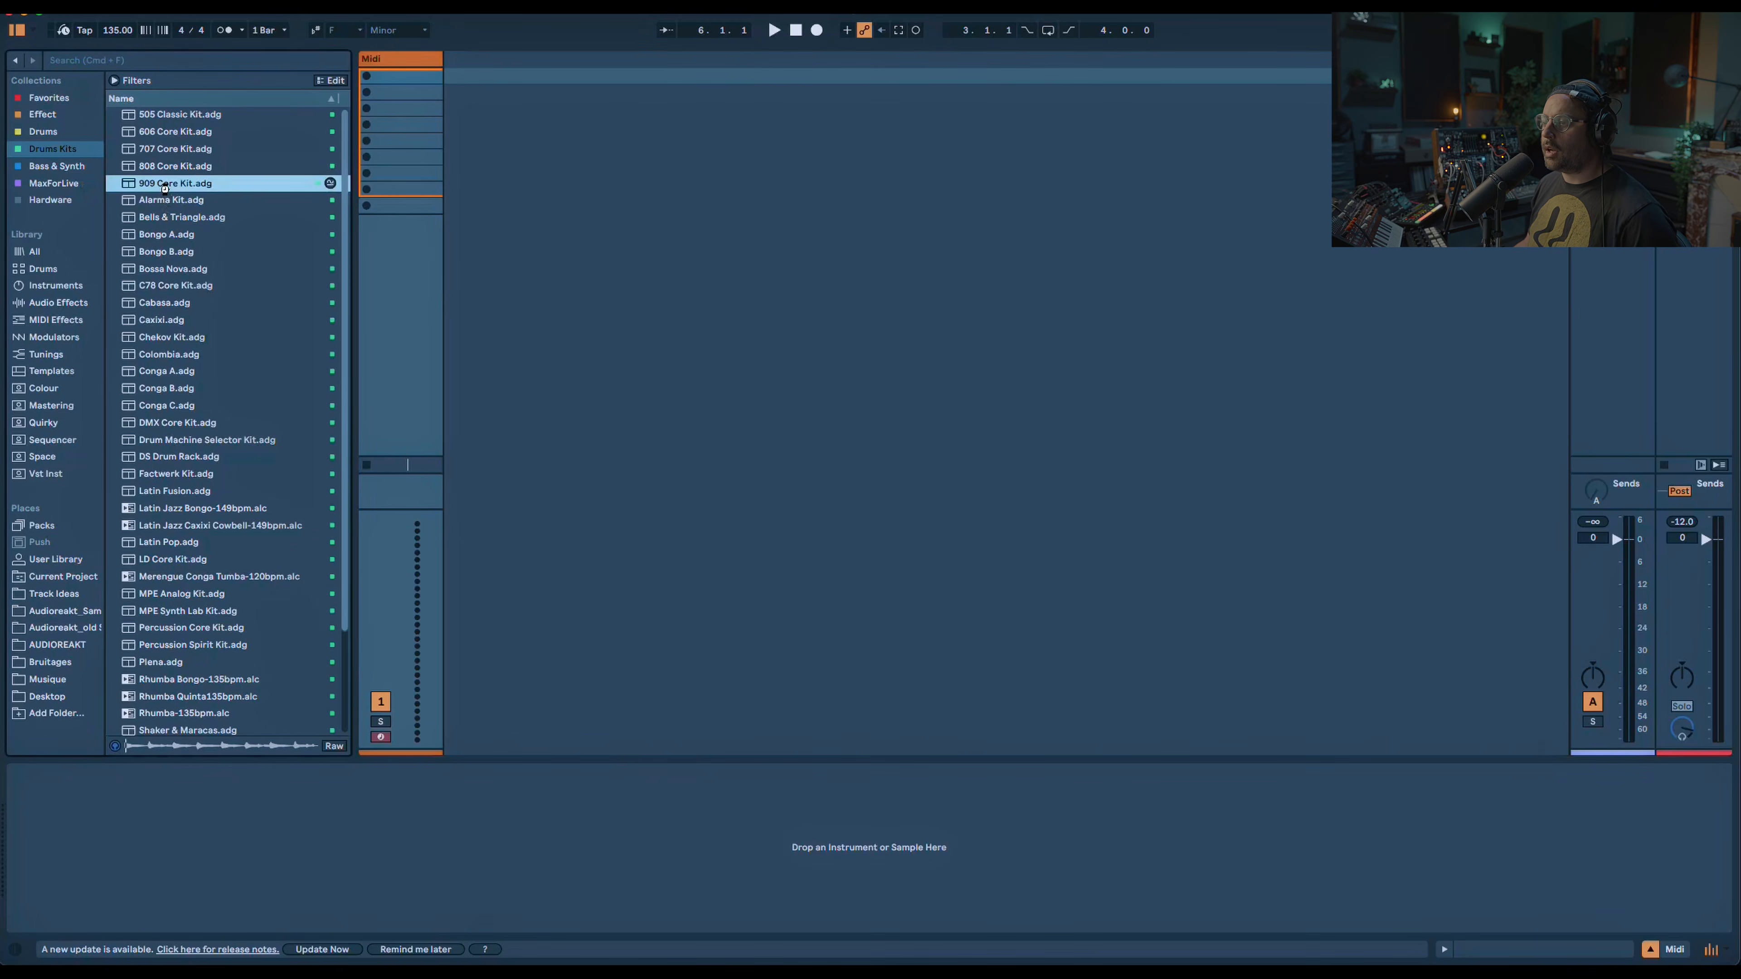
Load the 909 Core Kit onto the Midi track and shorten its bass drum clip to a one-beat loop.
double_click(165, 185)
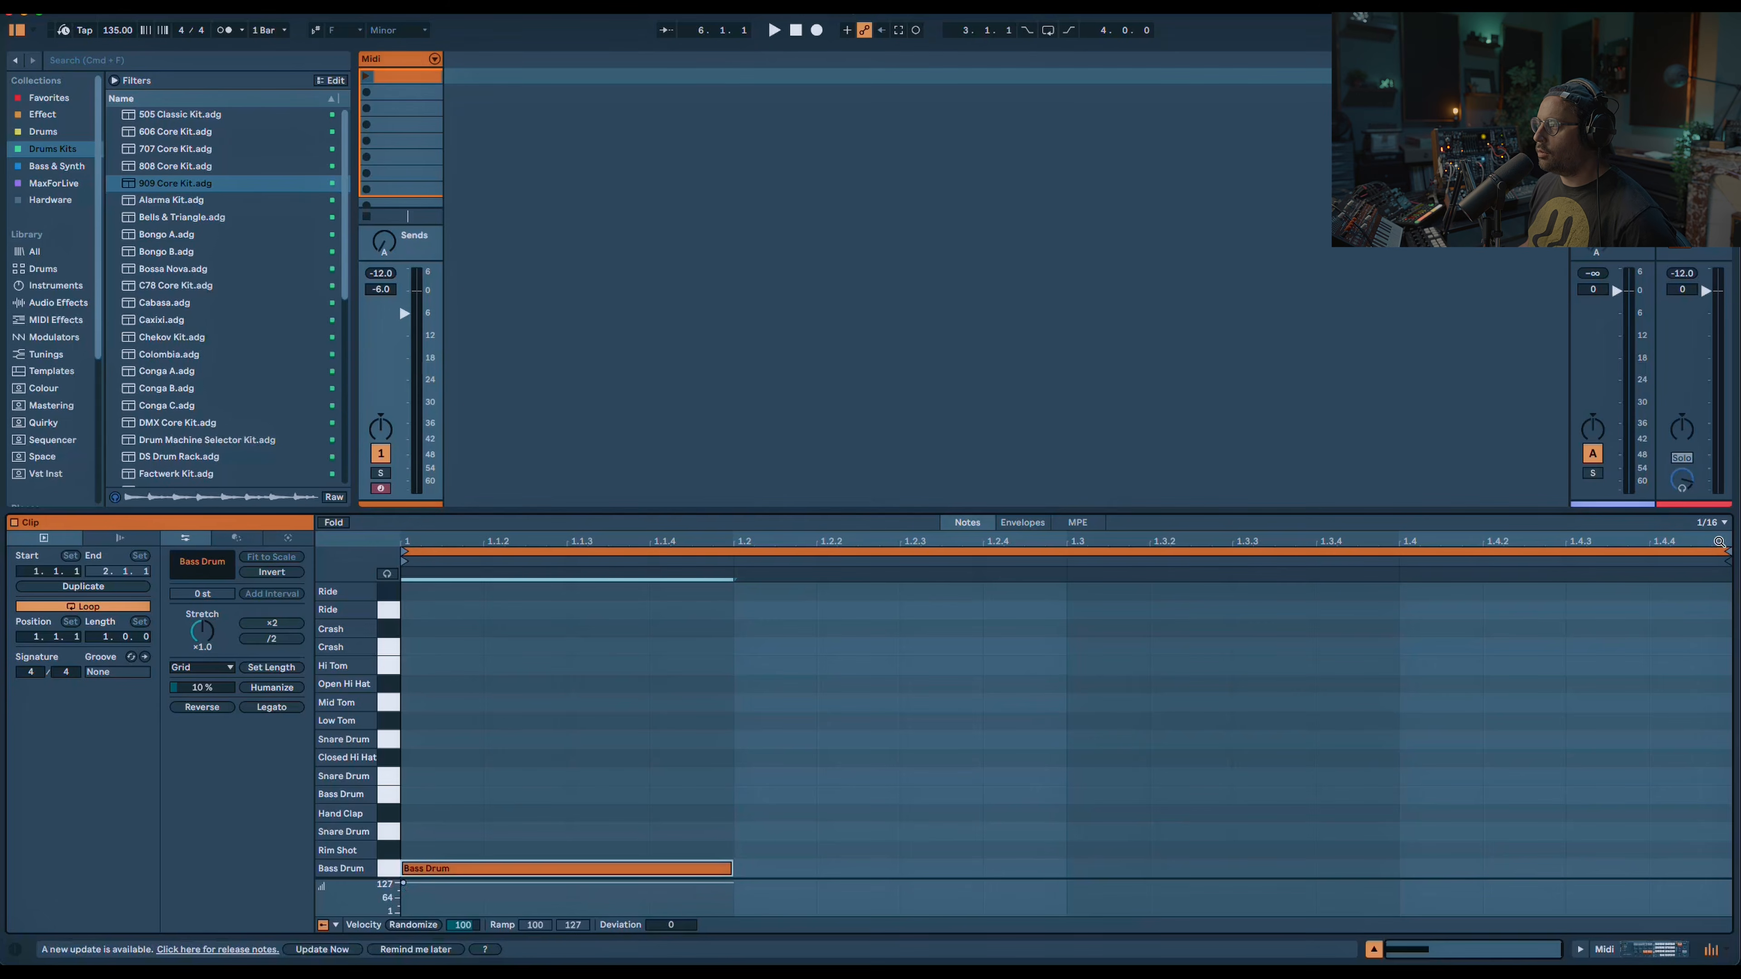
drag(1728, 556, 727, 602)
Play the clip with the Midi track soloed and add a Rim Shot note spanning the full beat.
click(379, 474)
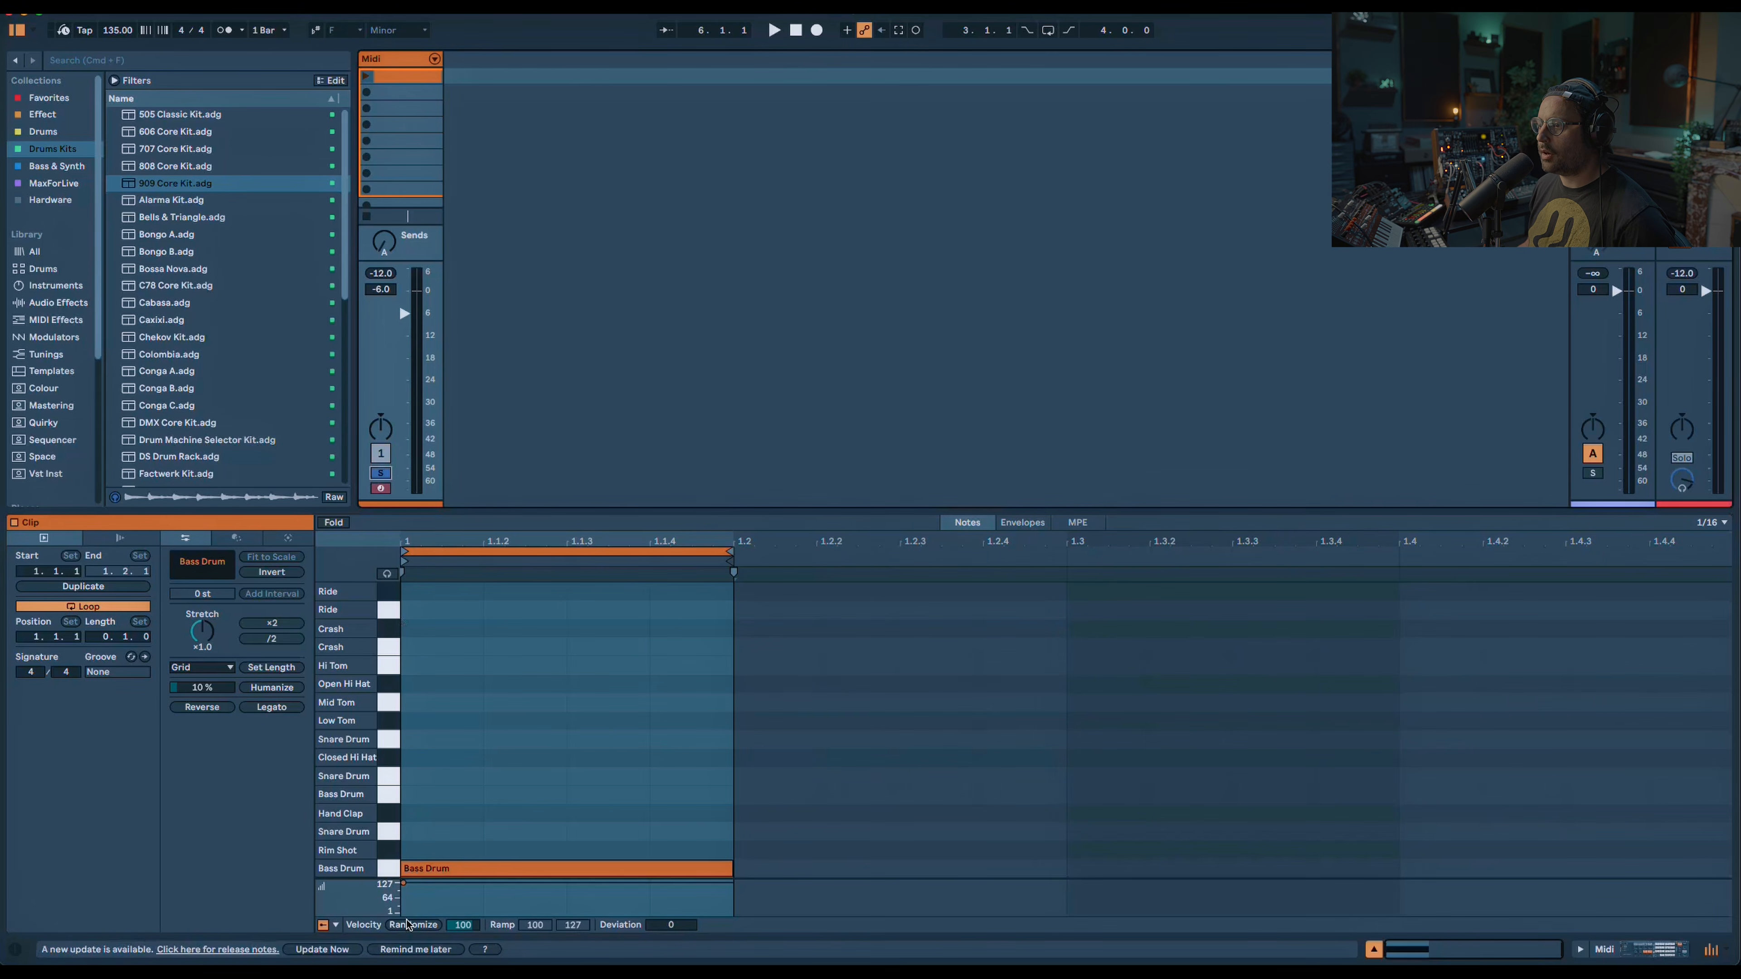
click(366, 76)
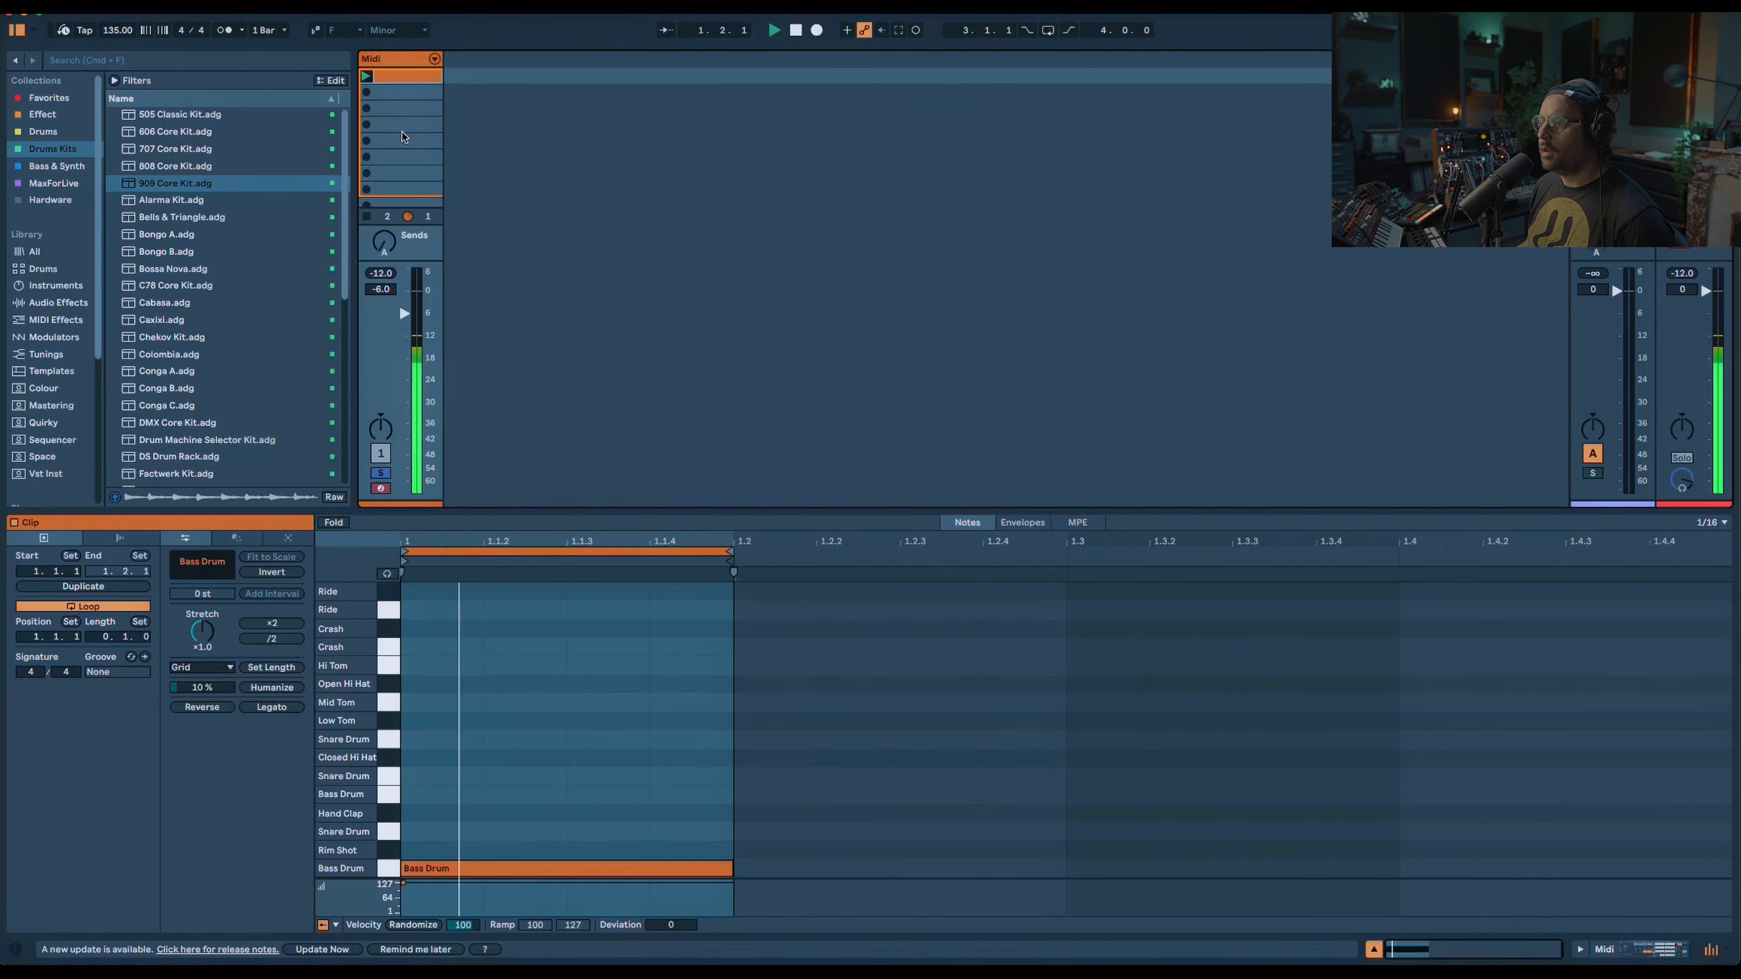
double_click(426, 851)
drag(480, 851, 717, 854)
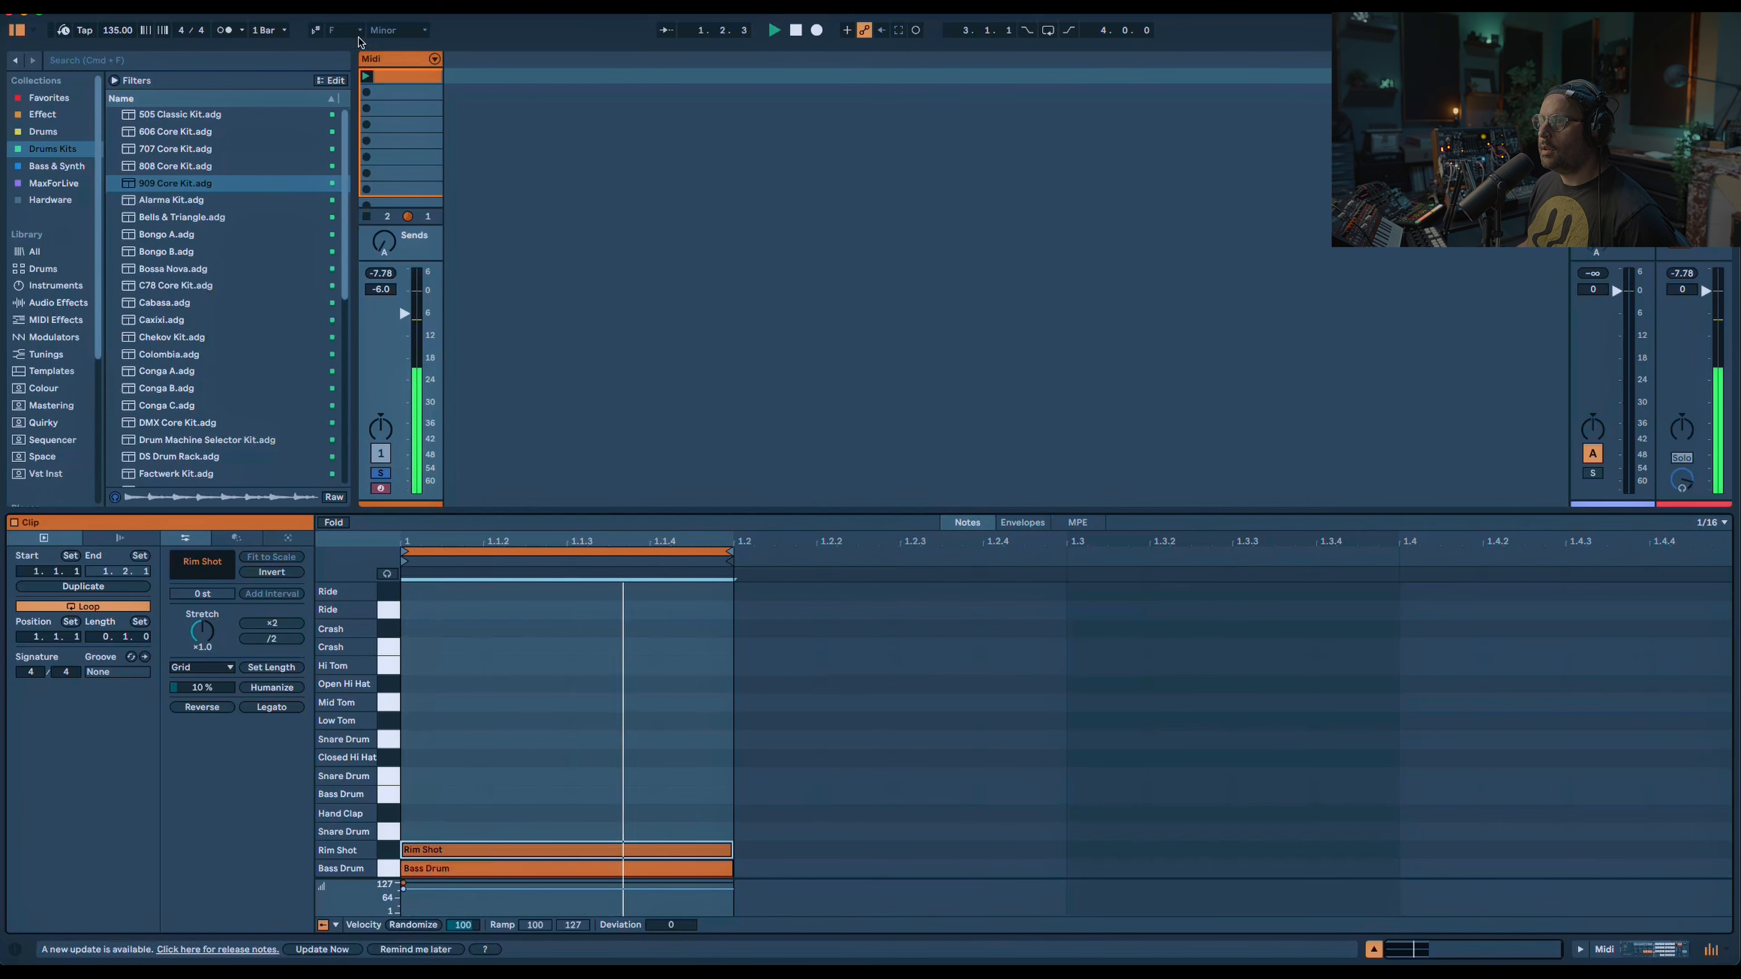
Lower the level of the kit's Rim Shot pad to about -2.5 dB while listening to the loop.
key(shift+Tab)
click(433, 909)
key(space)
drag(618, 874, 618, 888)
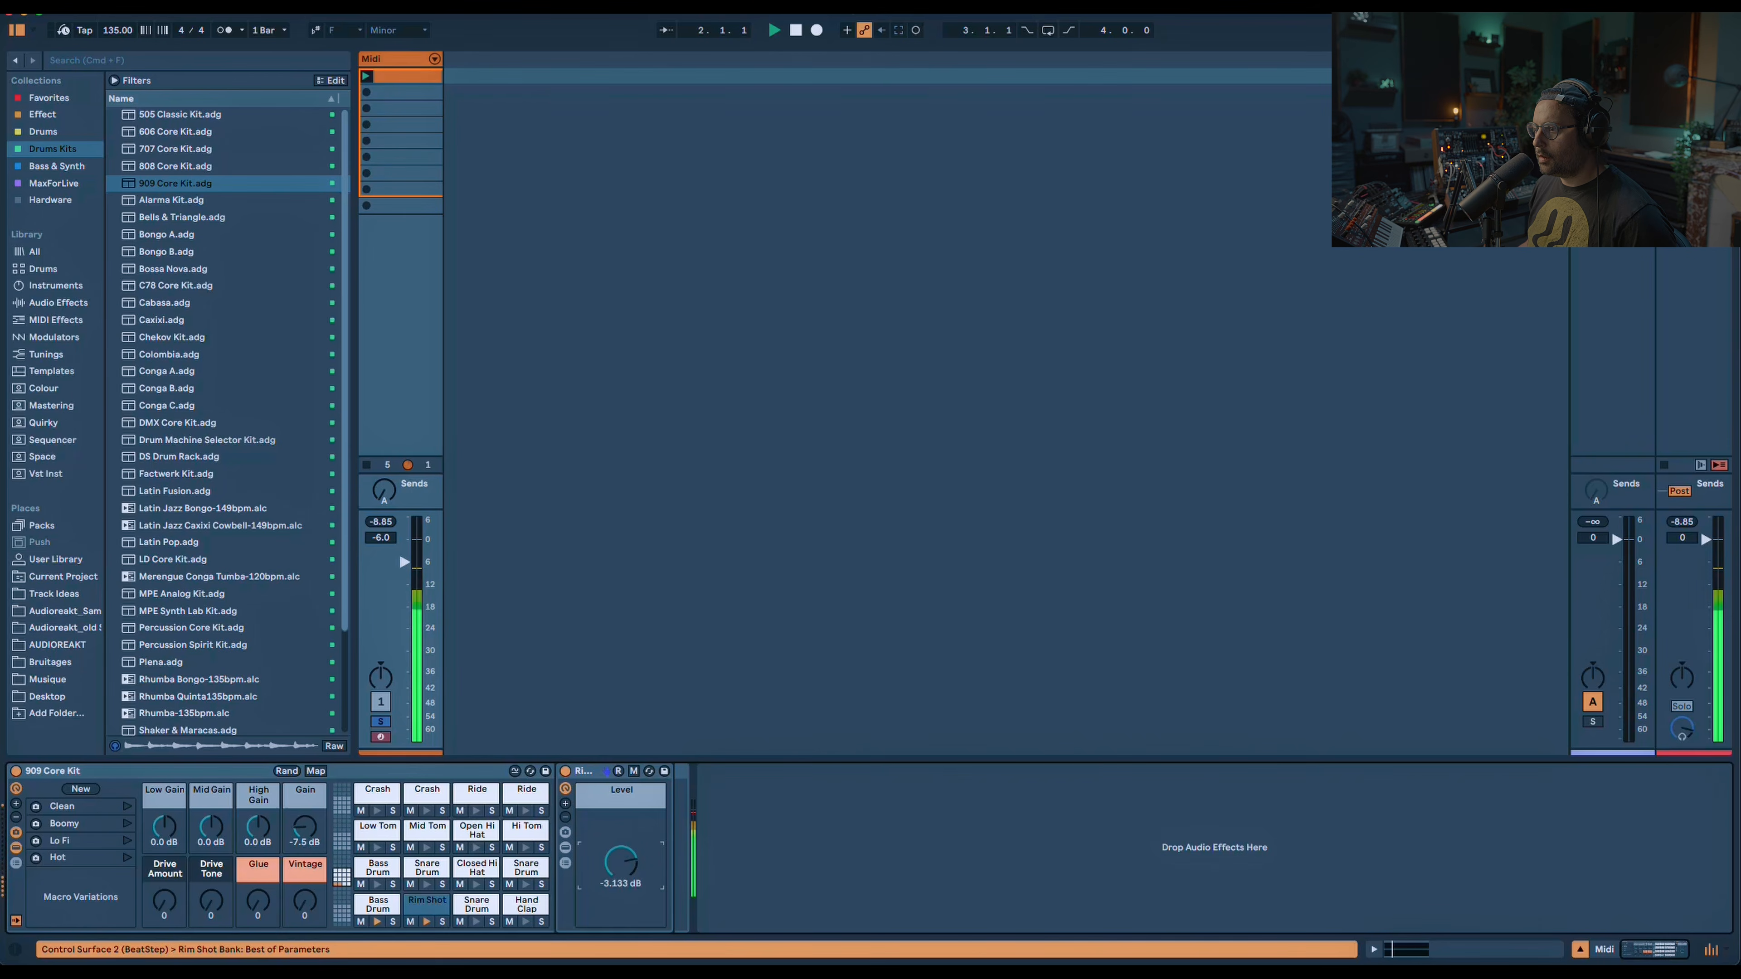
key(space)
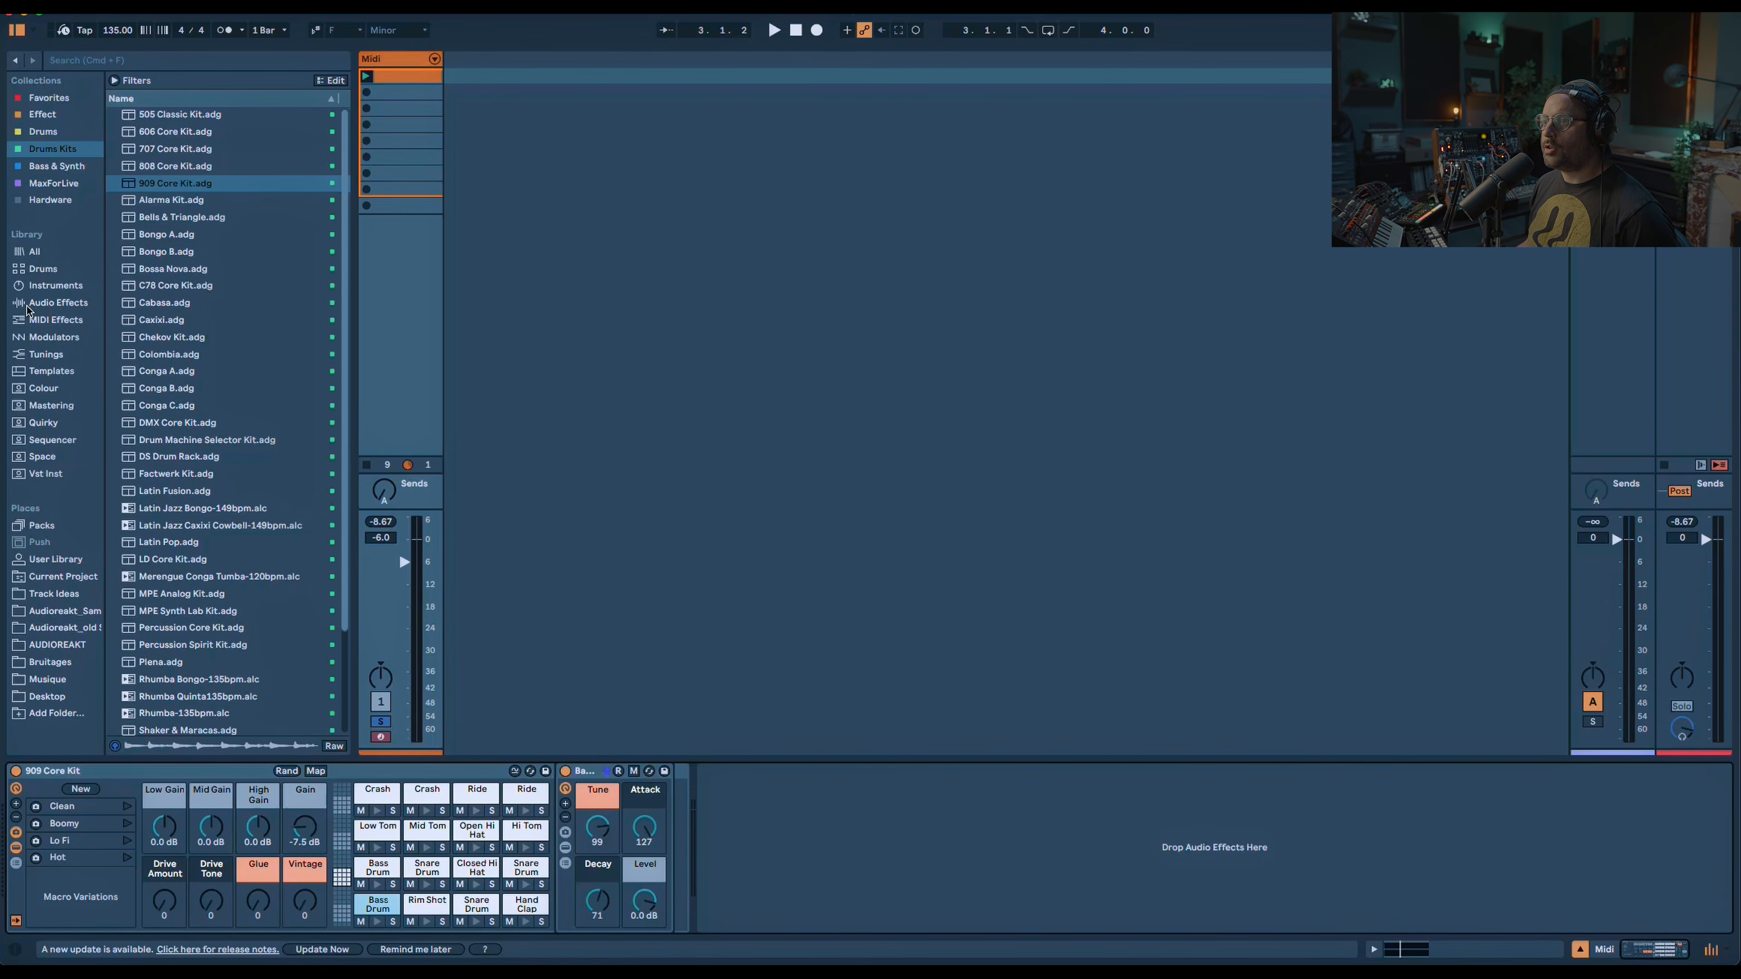
Add the Roar audio effect after the drum kit and set its routing to Multi Band.
click(27, 310)
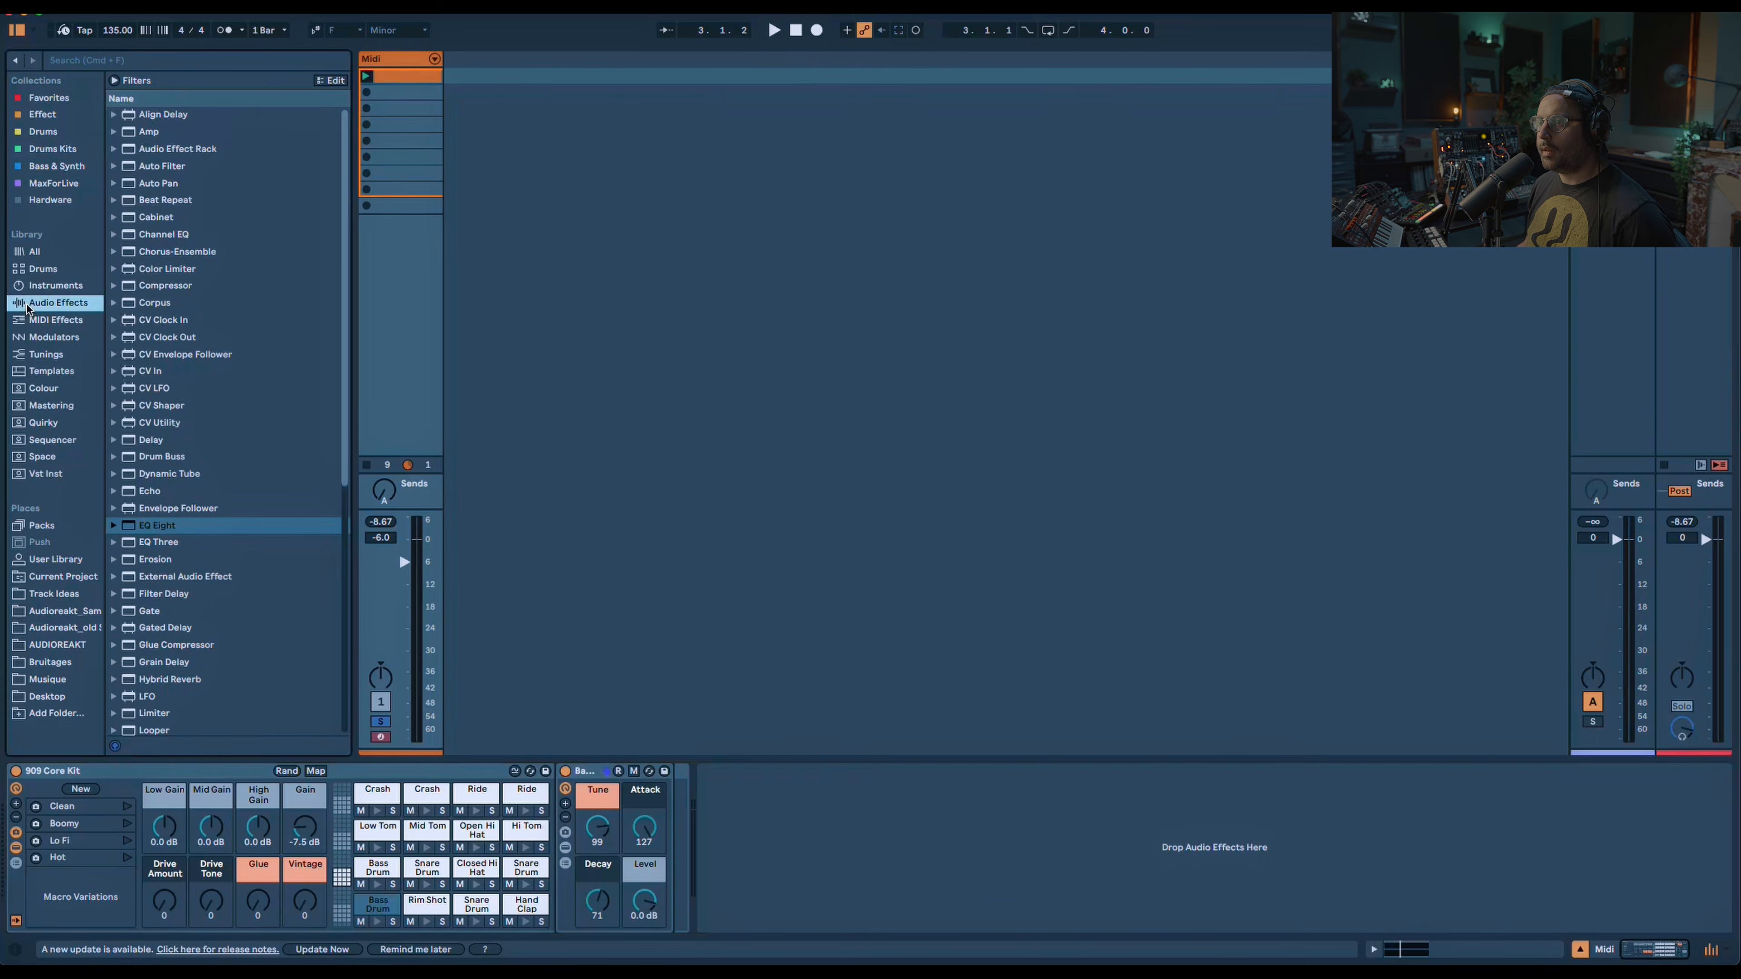
scroll(250, 712, down, 1)
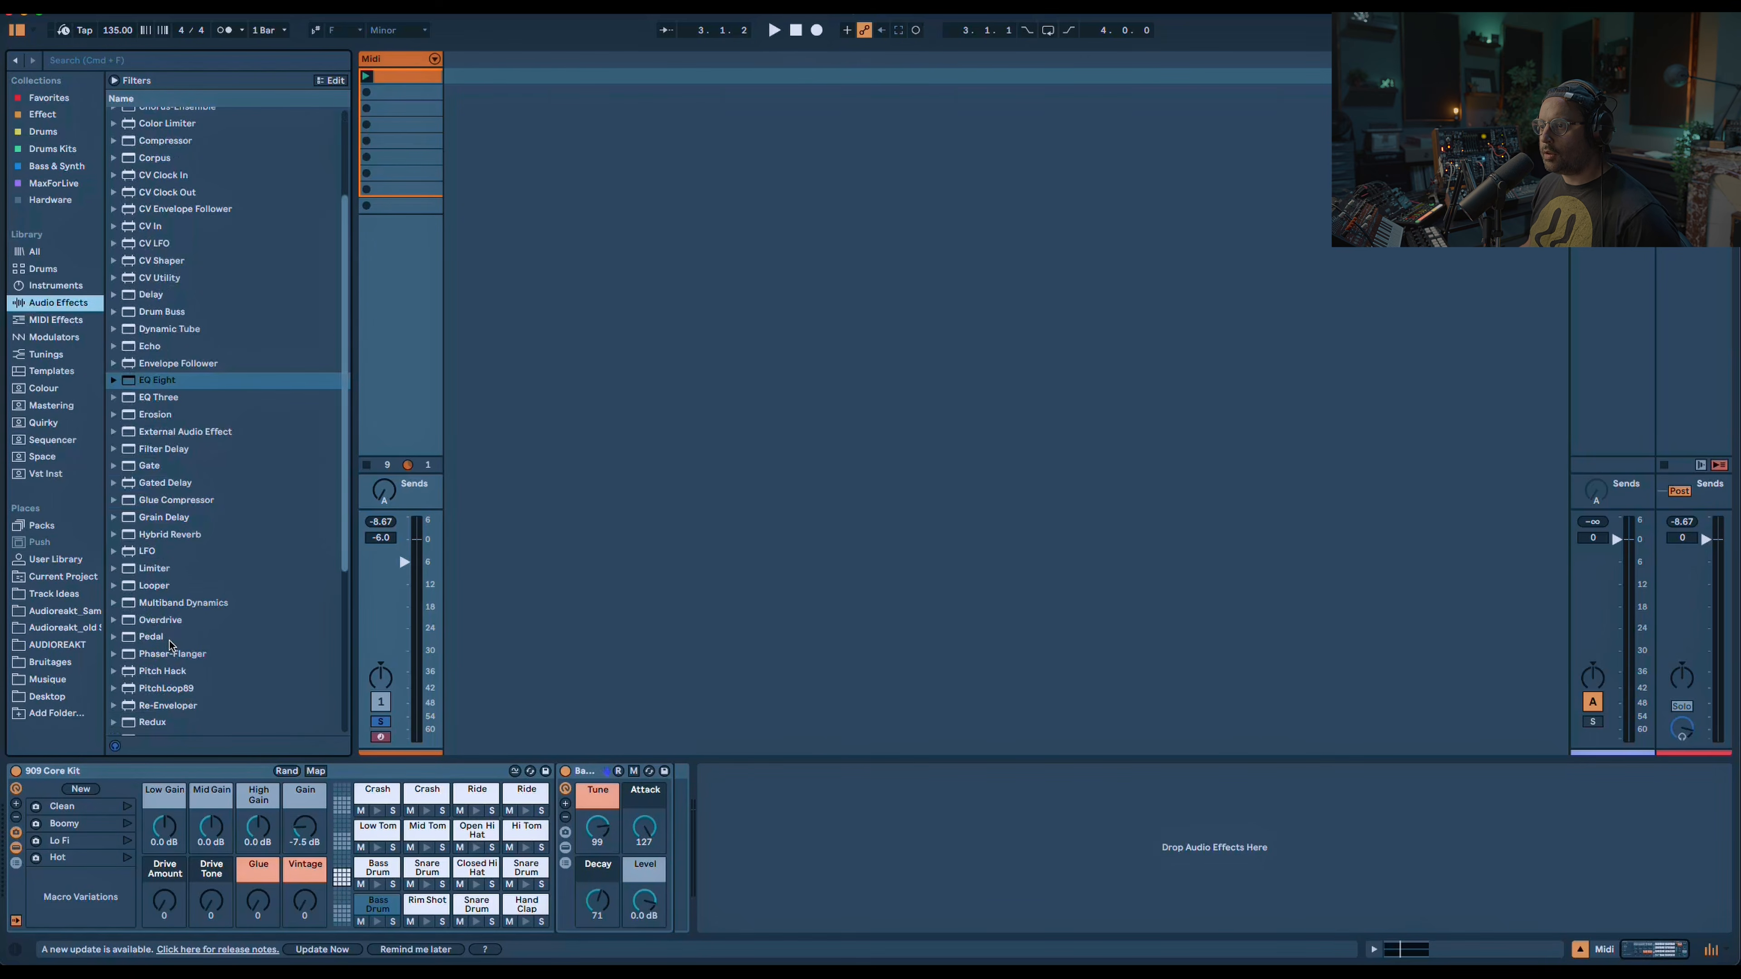
scroll(148, 712, down, 6)
double_click(149, 570)
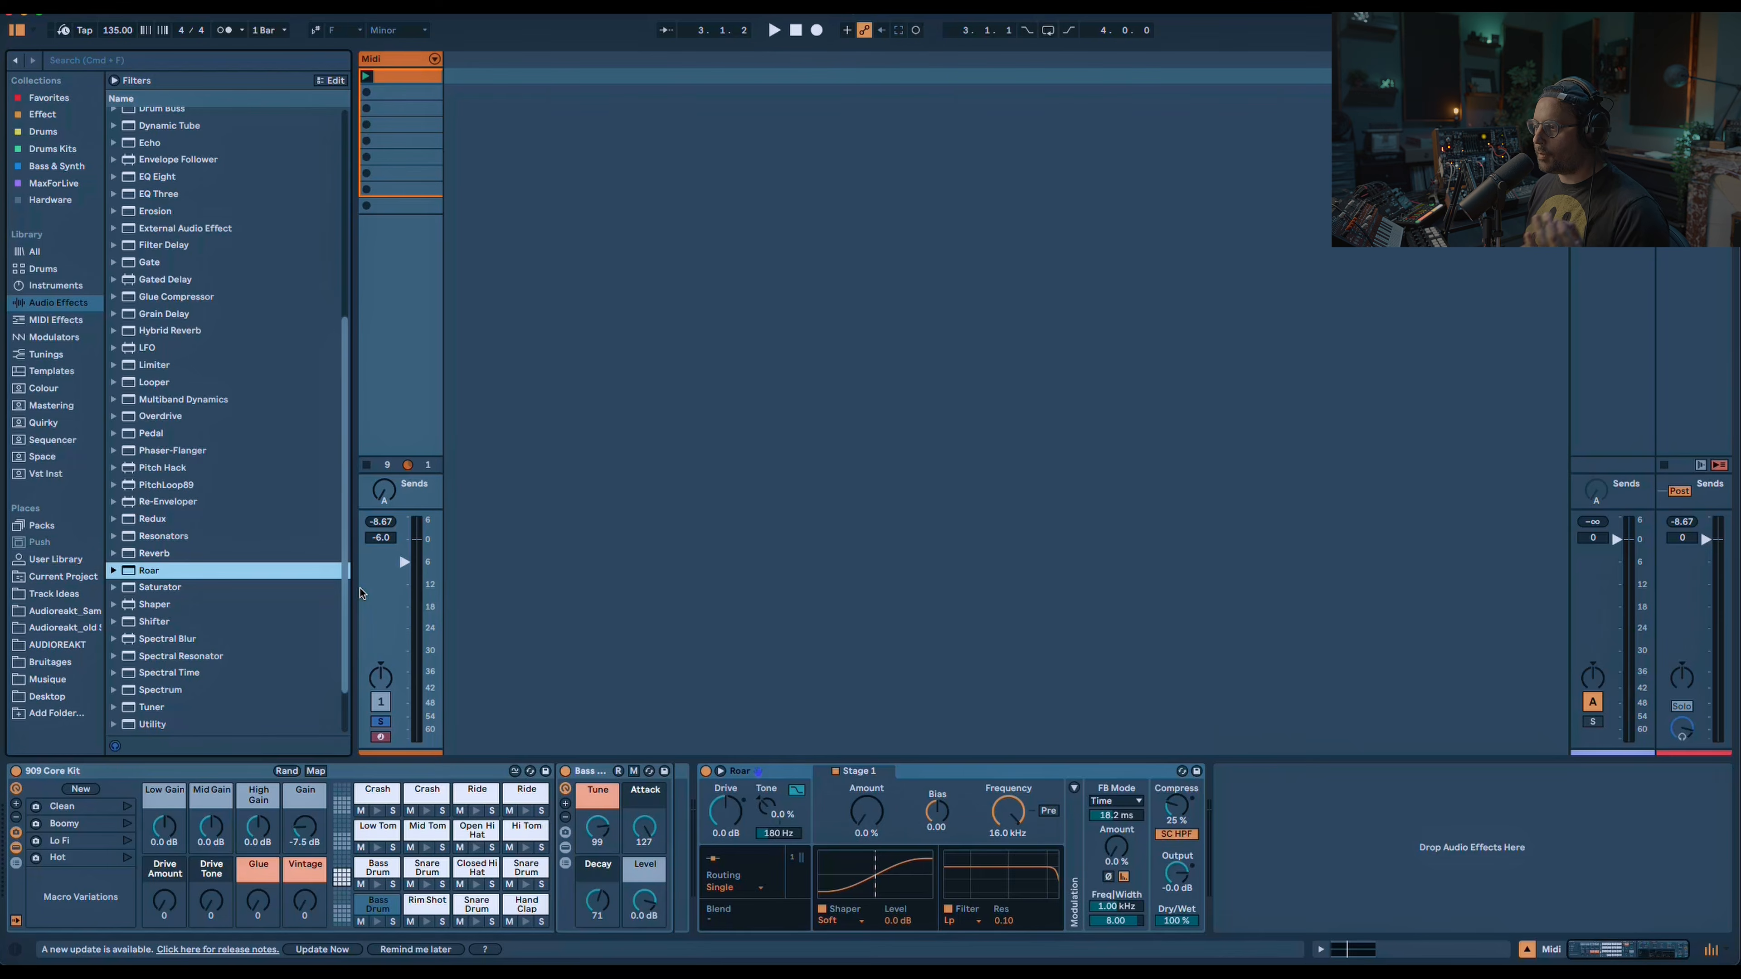
click(723, 888)
click(730, 941)
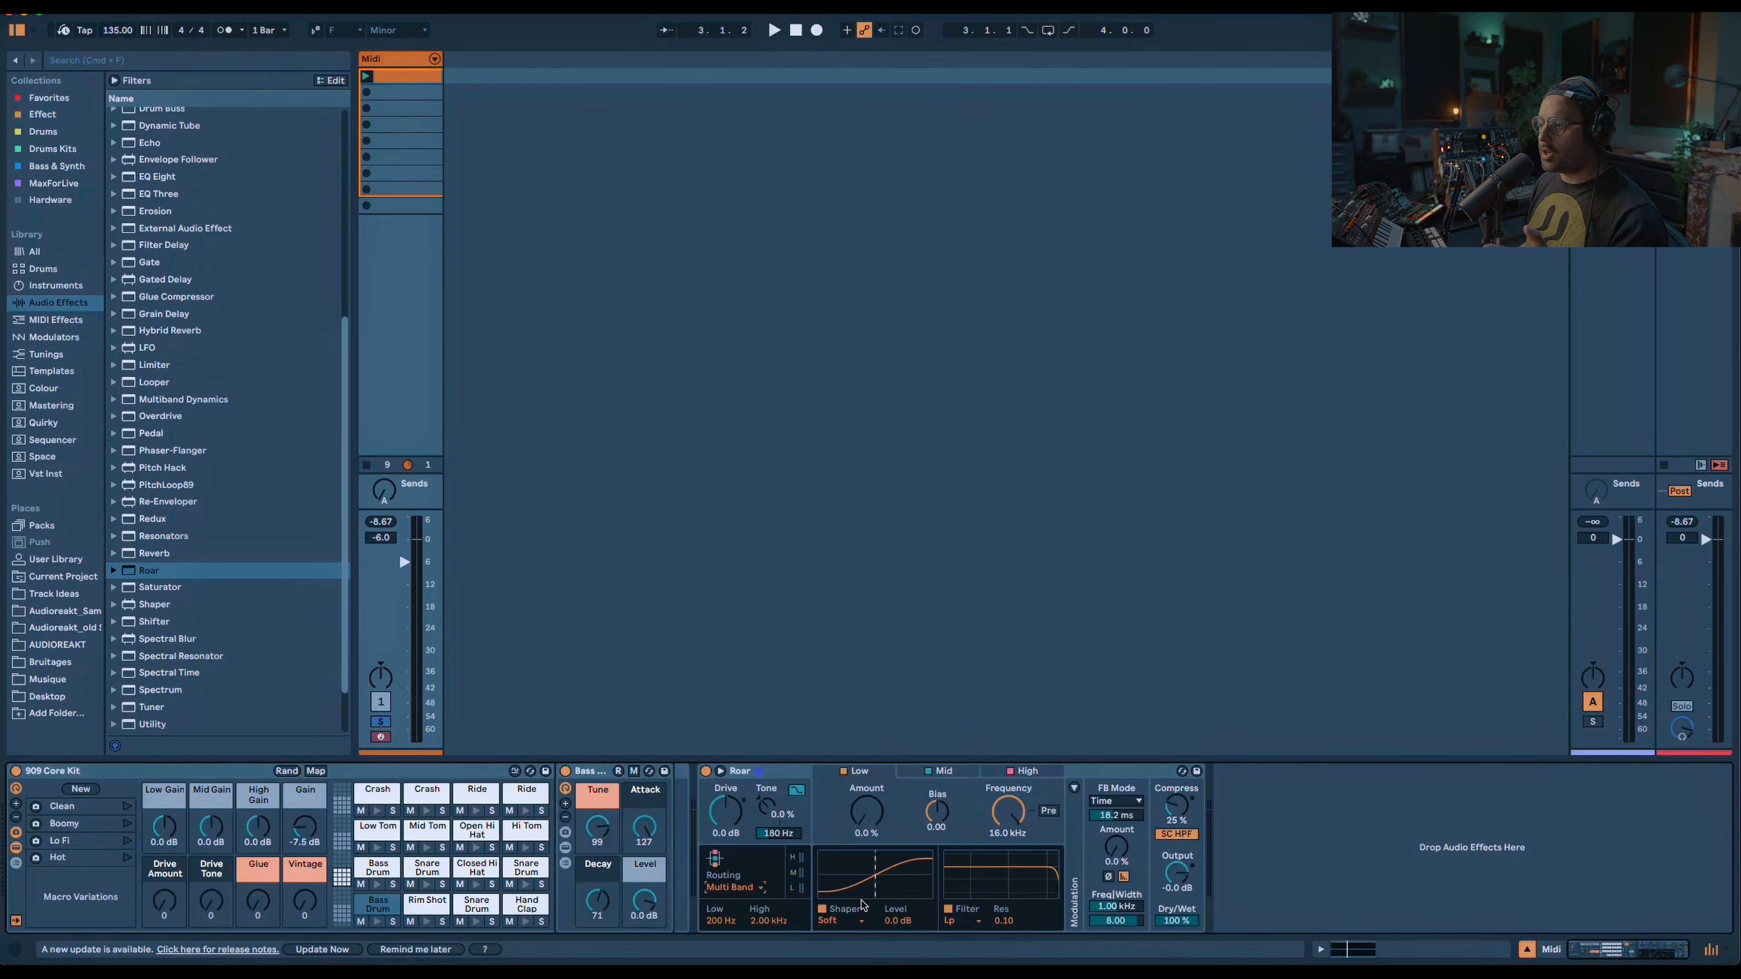
Turn off Roar's compressor sidechain high-pass filter and set its Drive to 4.2 dB while the loop plays.
click(857, 921)
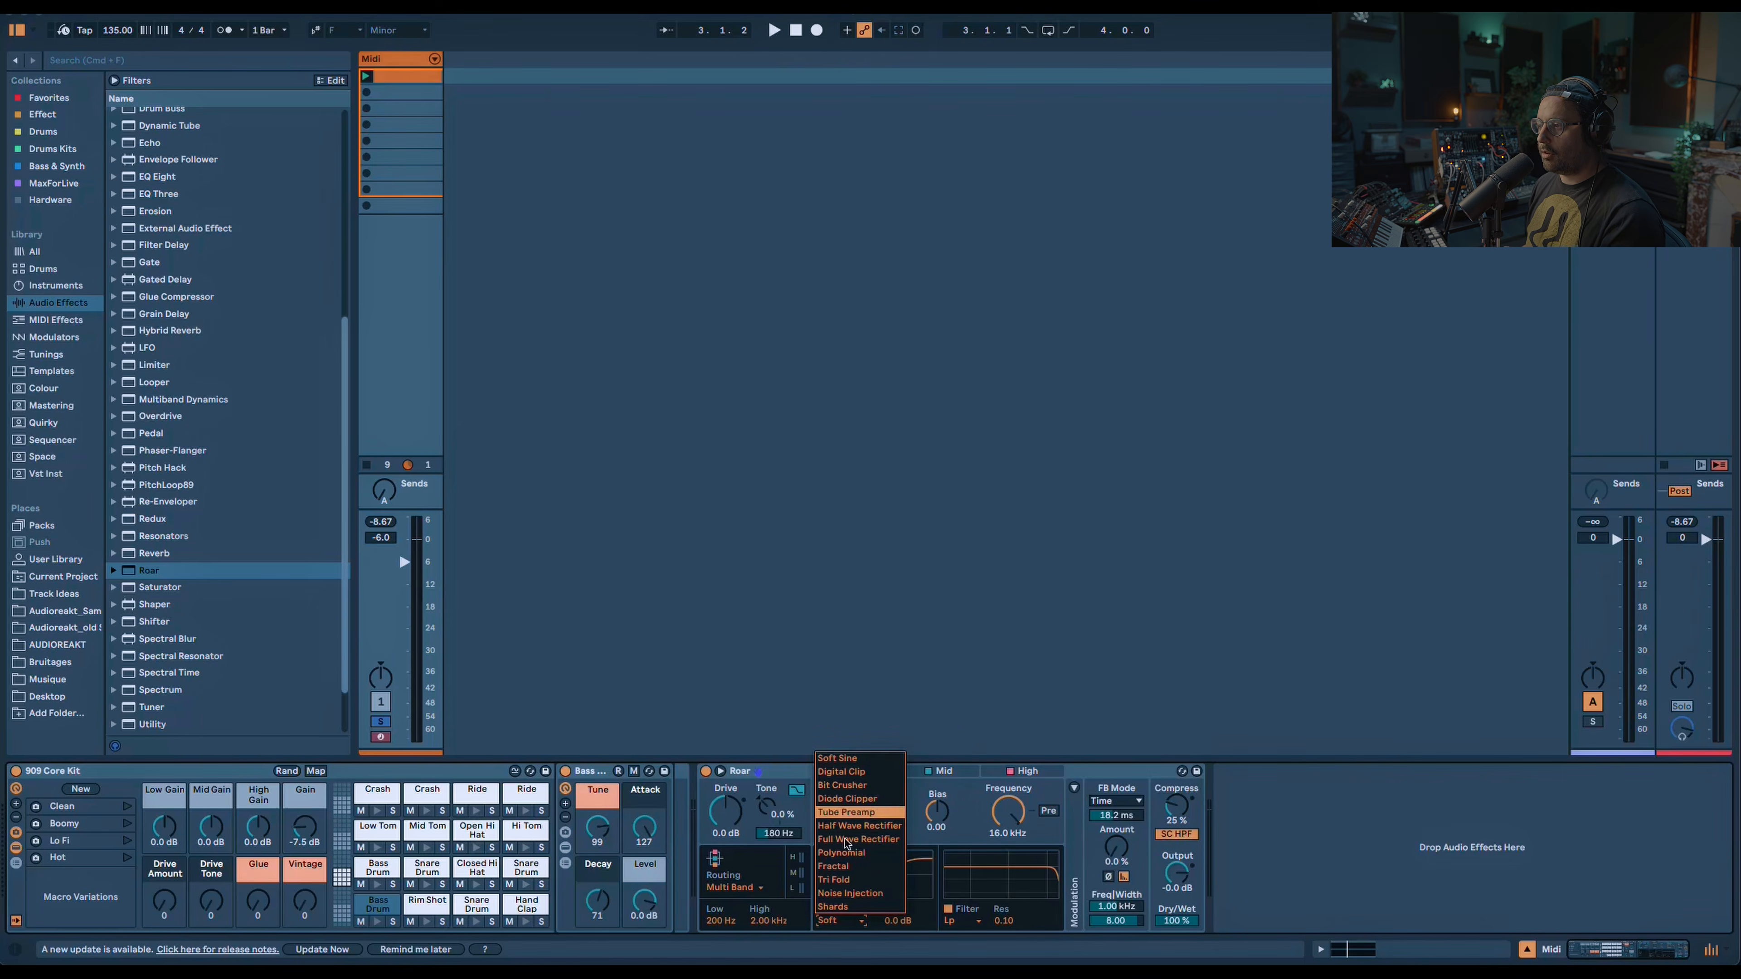
click(848, 923)
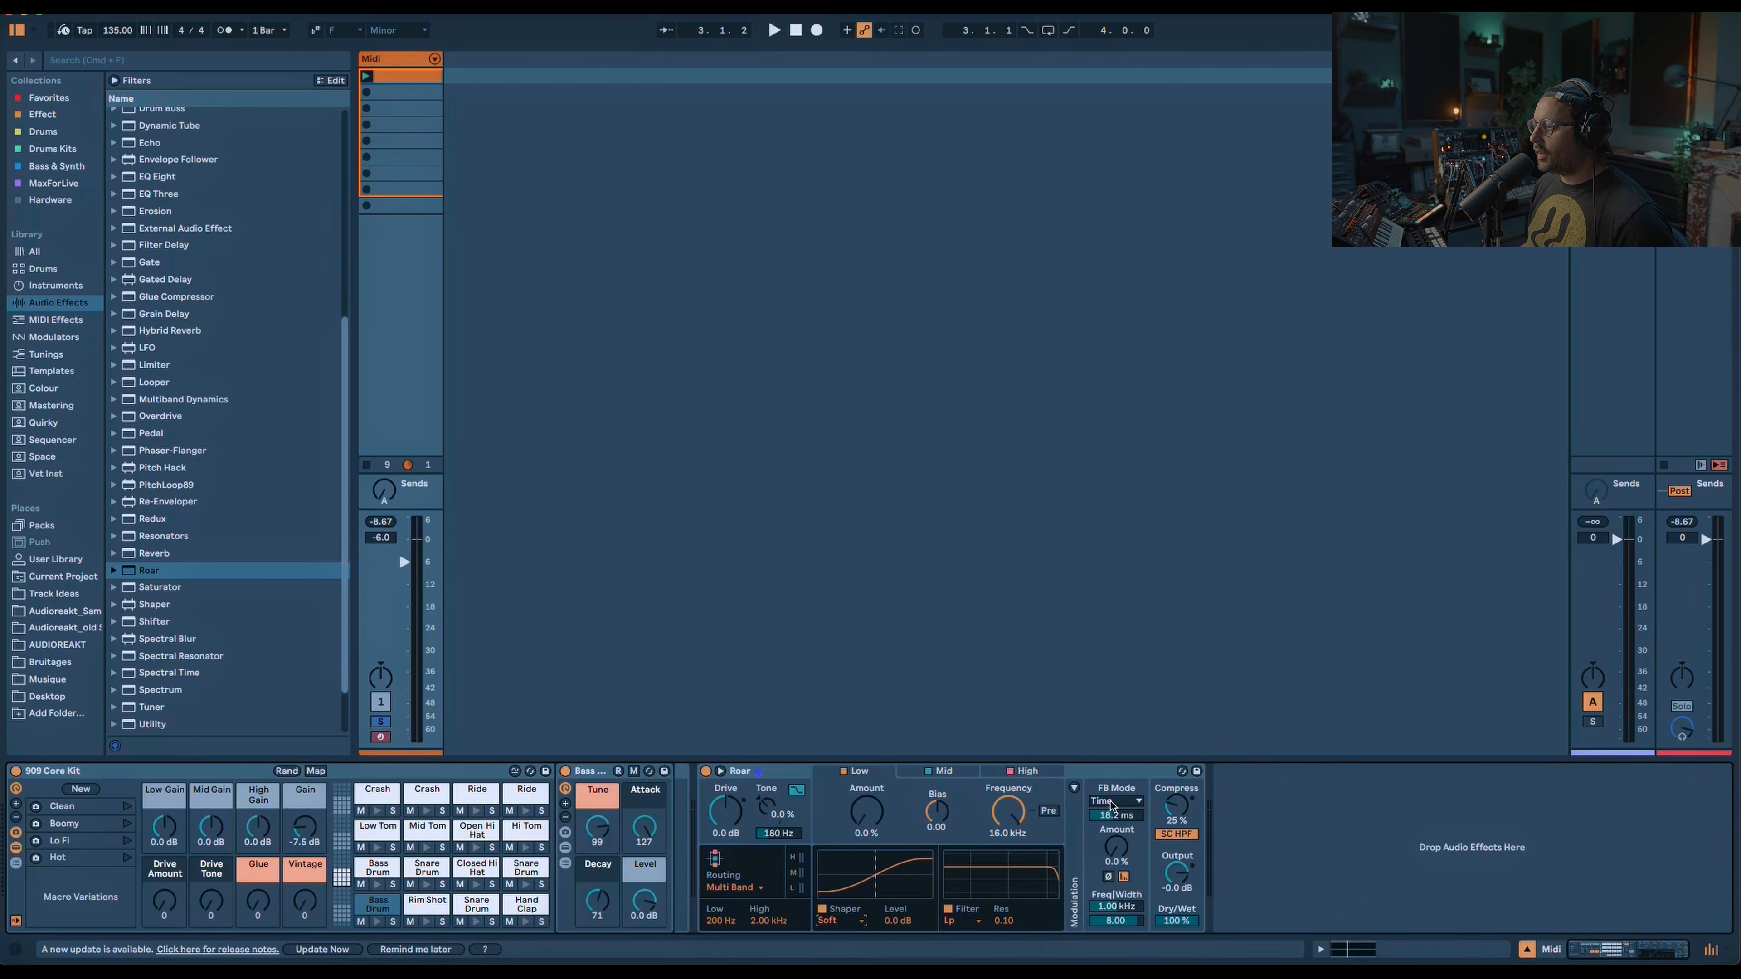
click(1173, 839)
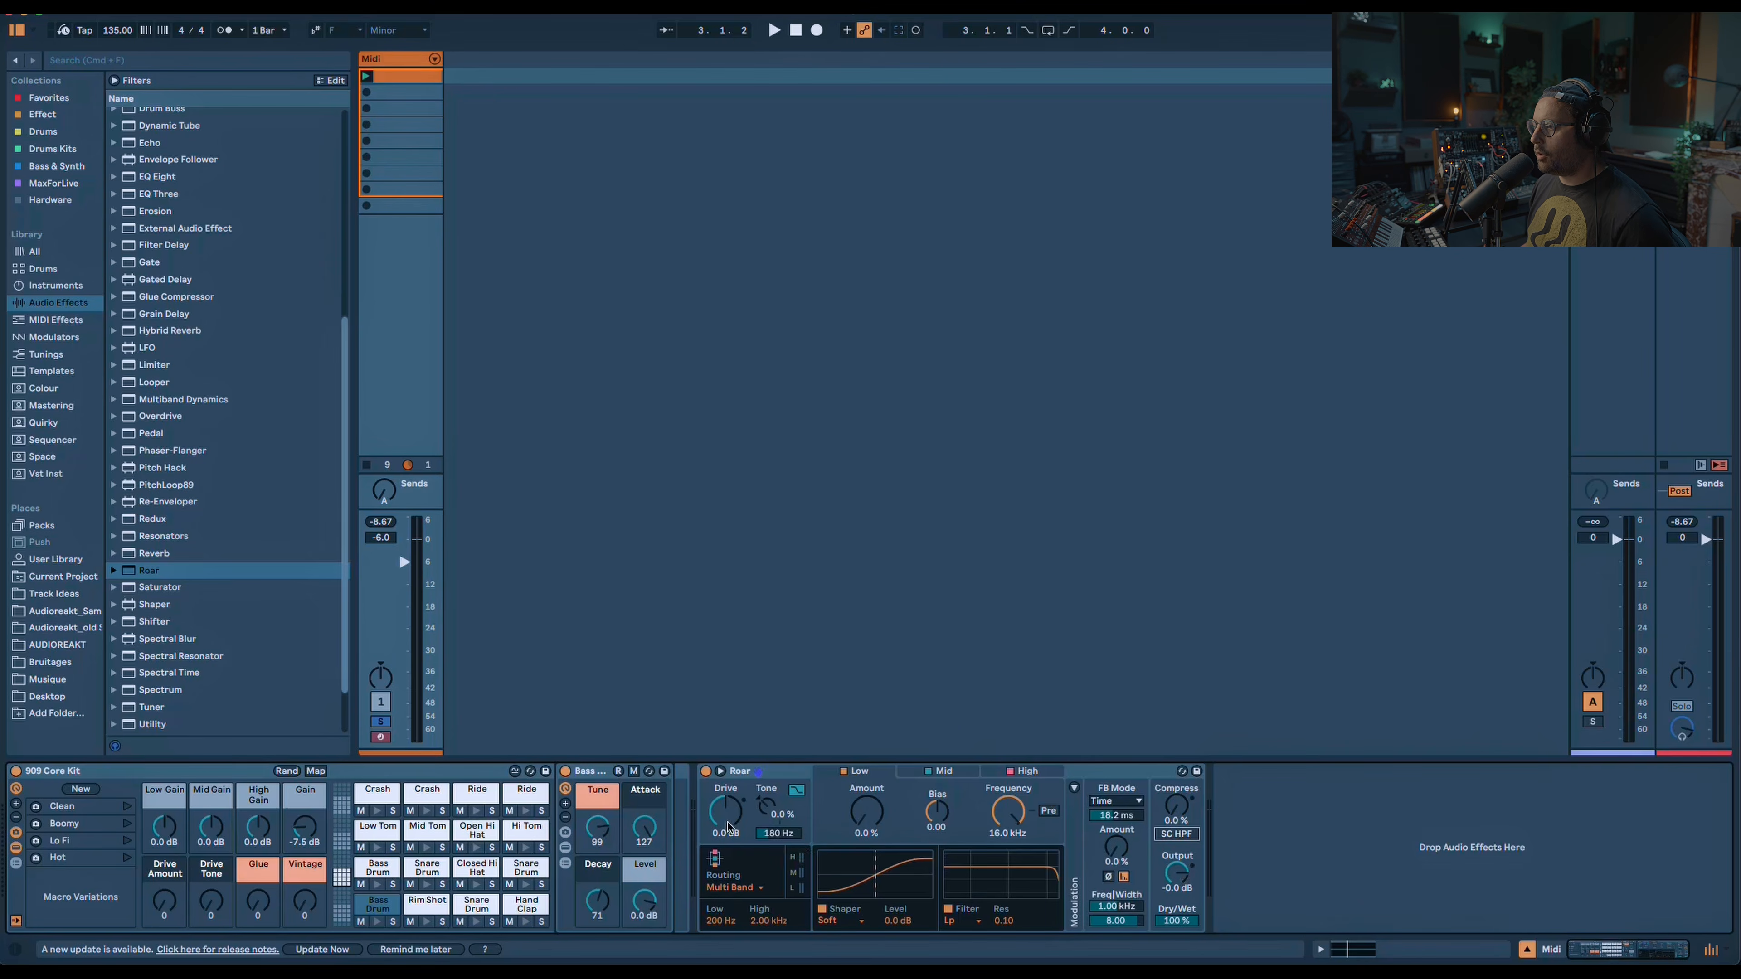
key(space)
drag(728, 827, 729, 809)
key(space)
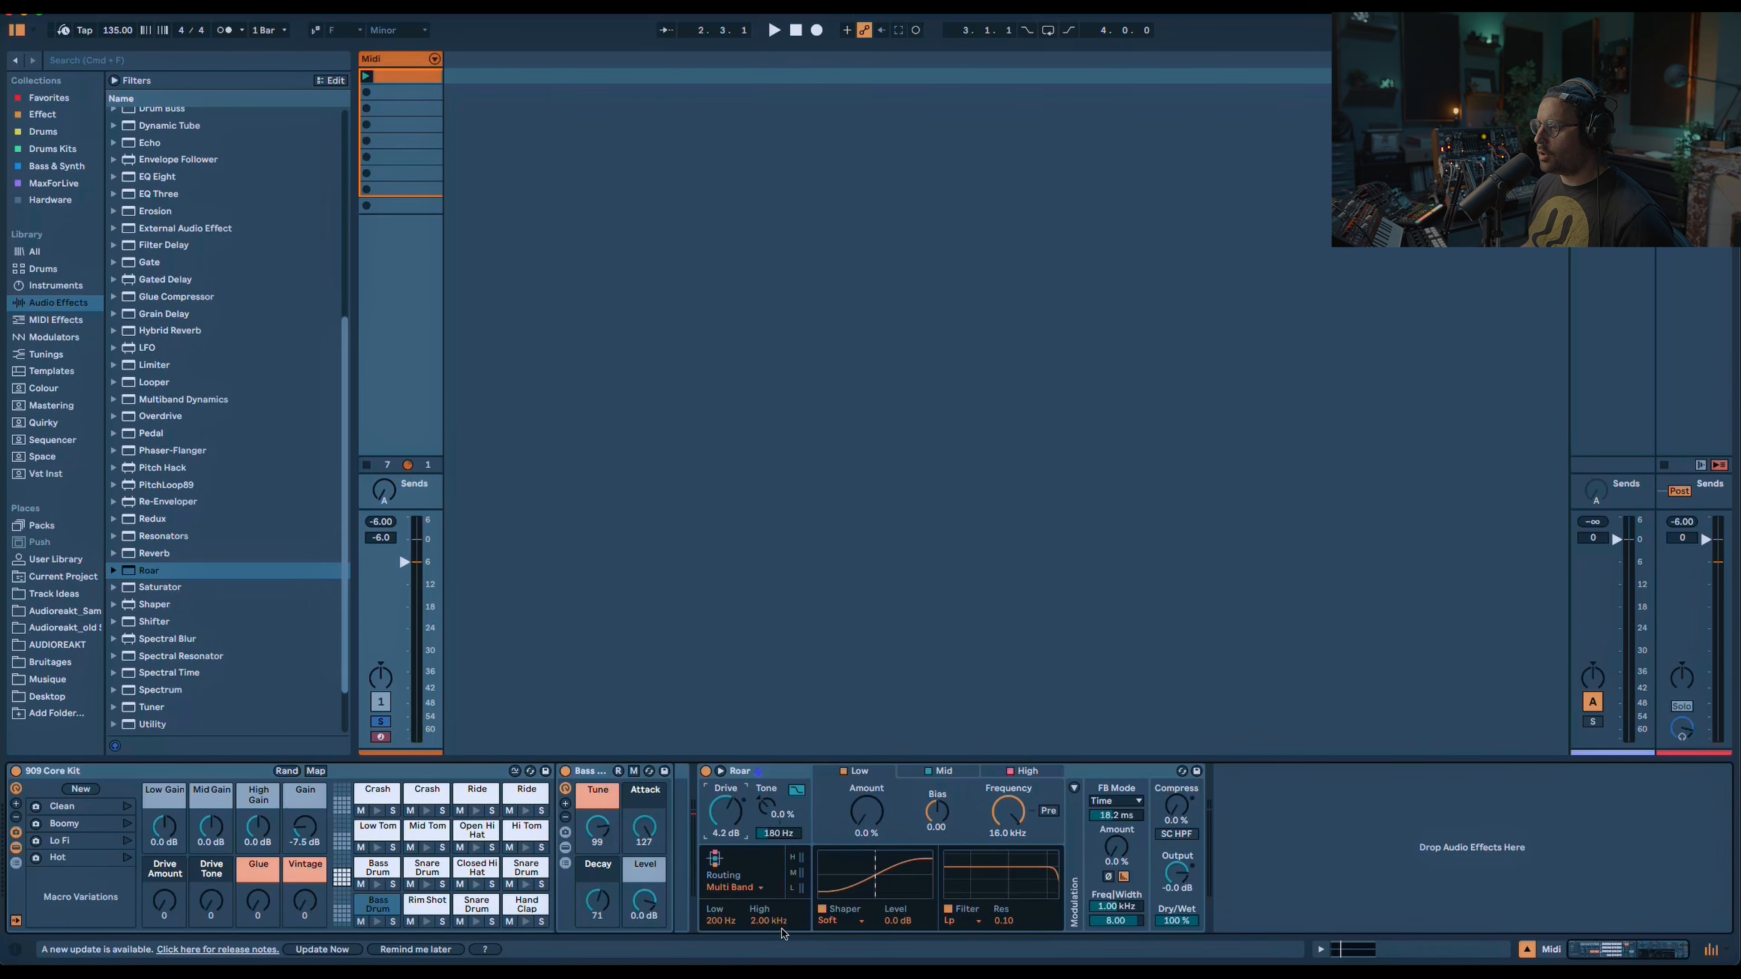
Give Roar's Low band a Polynomial shaper with a 30 % amount, adjust its level, and lower Roar's overall output to -14 dB.
key(space)
drag(851, 807, 852, 768)
click(838, 920)
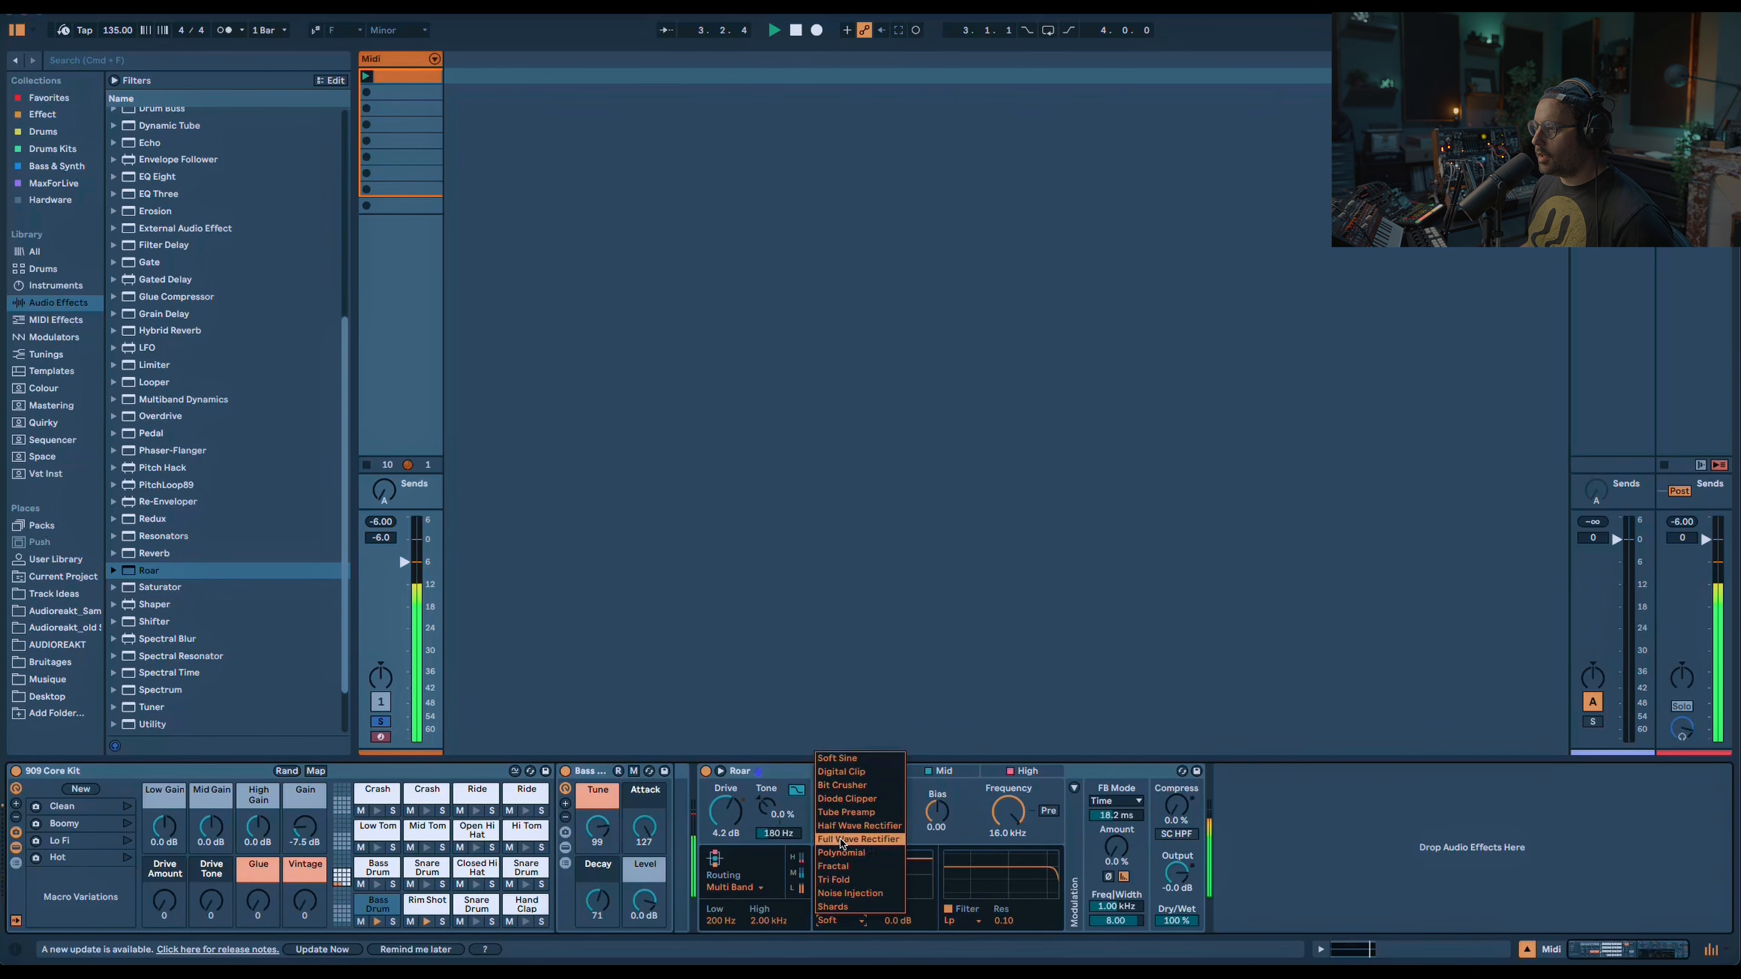
click(847, 853)
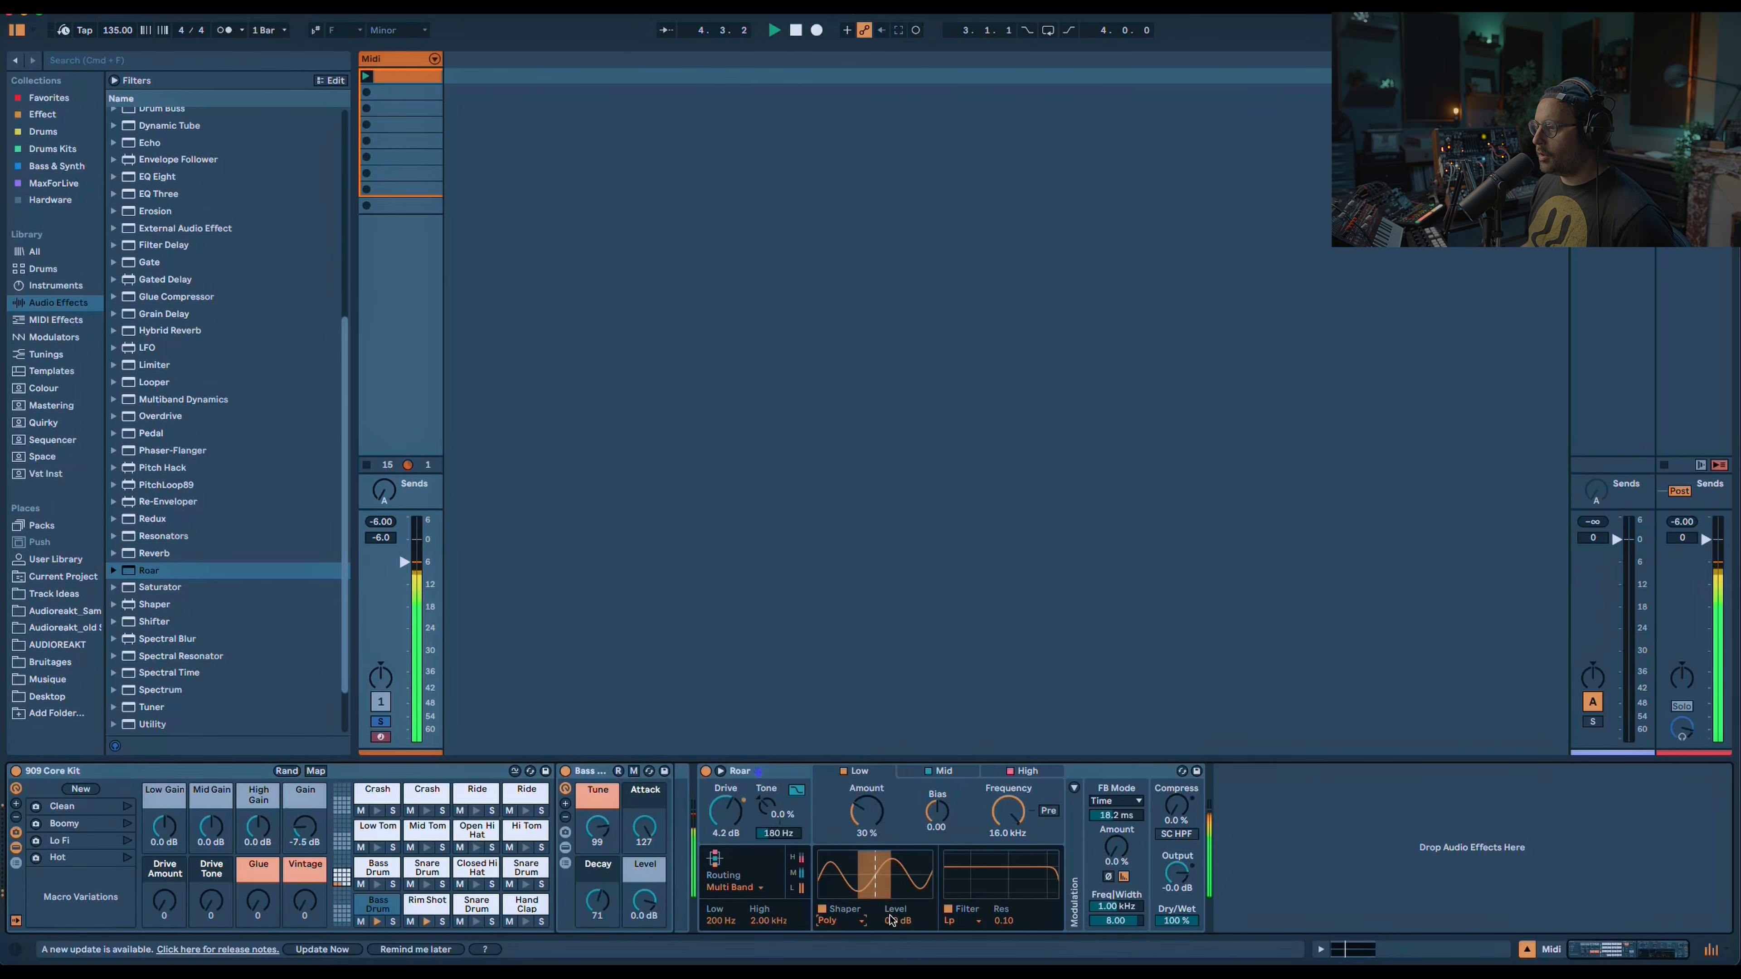
drag(896, 920, 896, 907)
drag(1177, 873, 1177, 906)
Set Roar's Mid band to a Polynomial shaper with a 42 % amount.
click(960, 772)
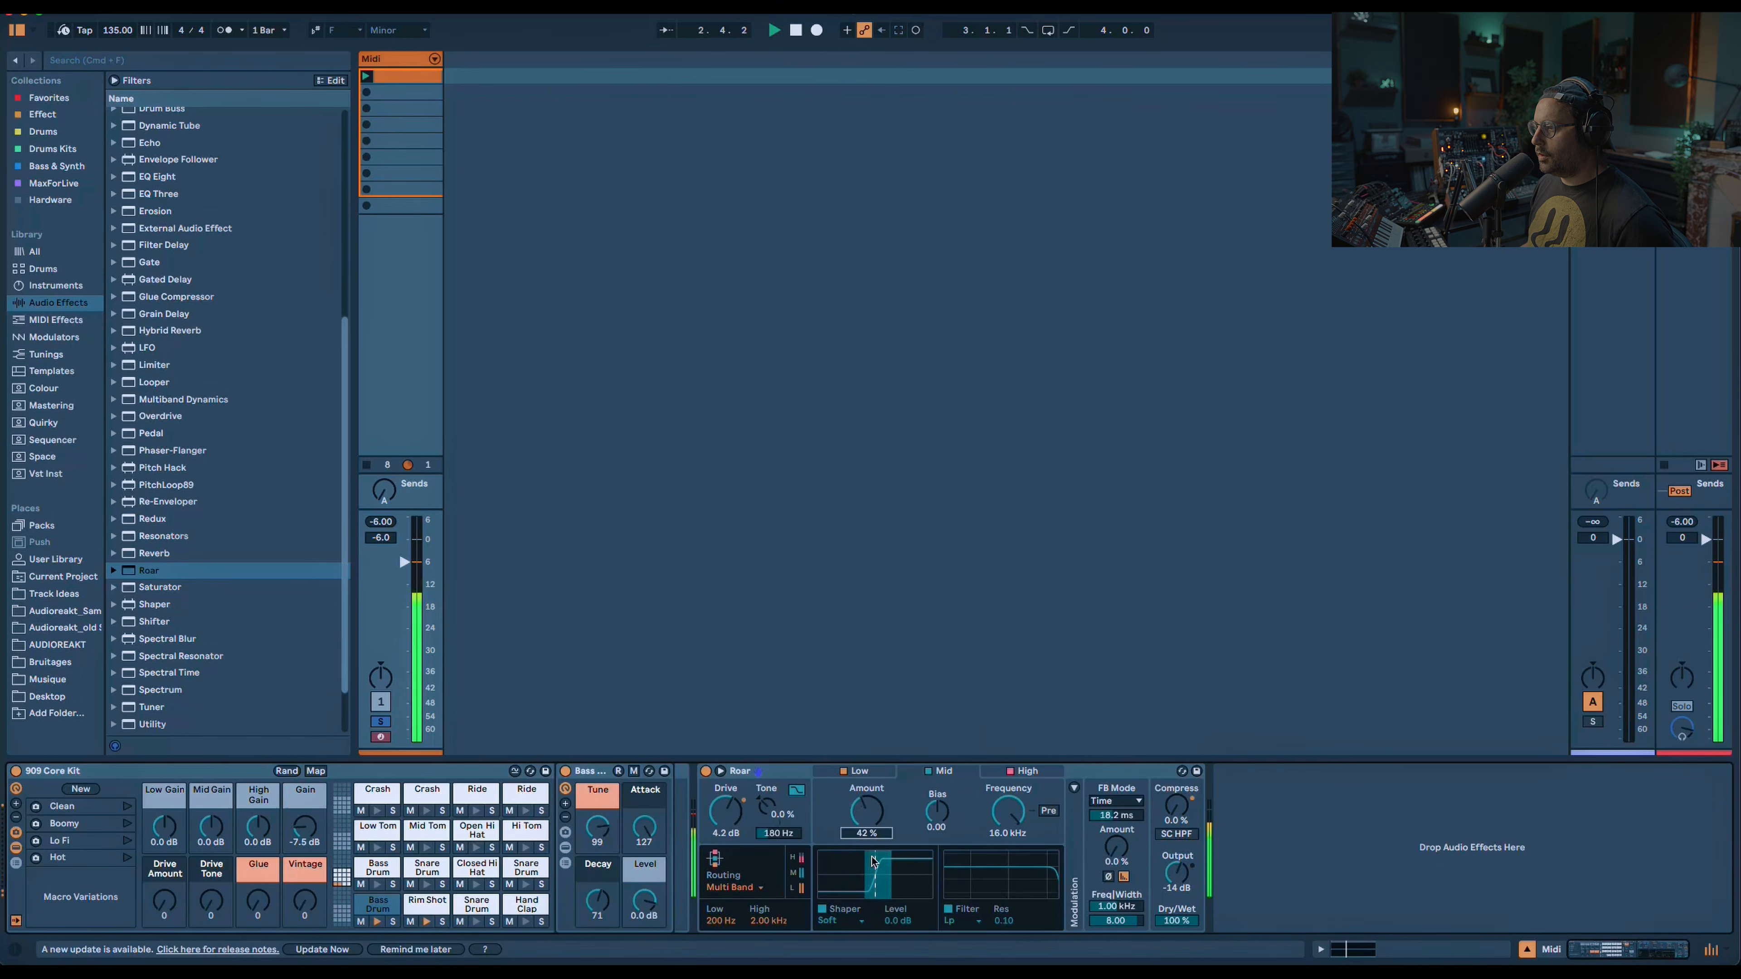
click(849, 923)
click(855, 863)
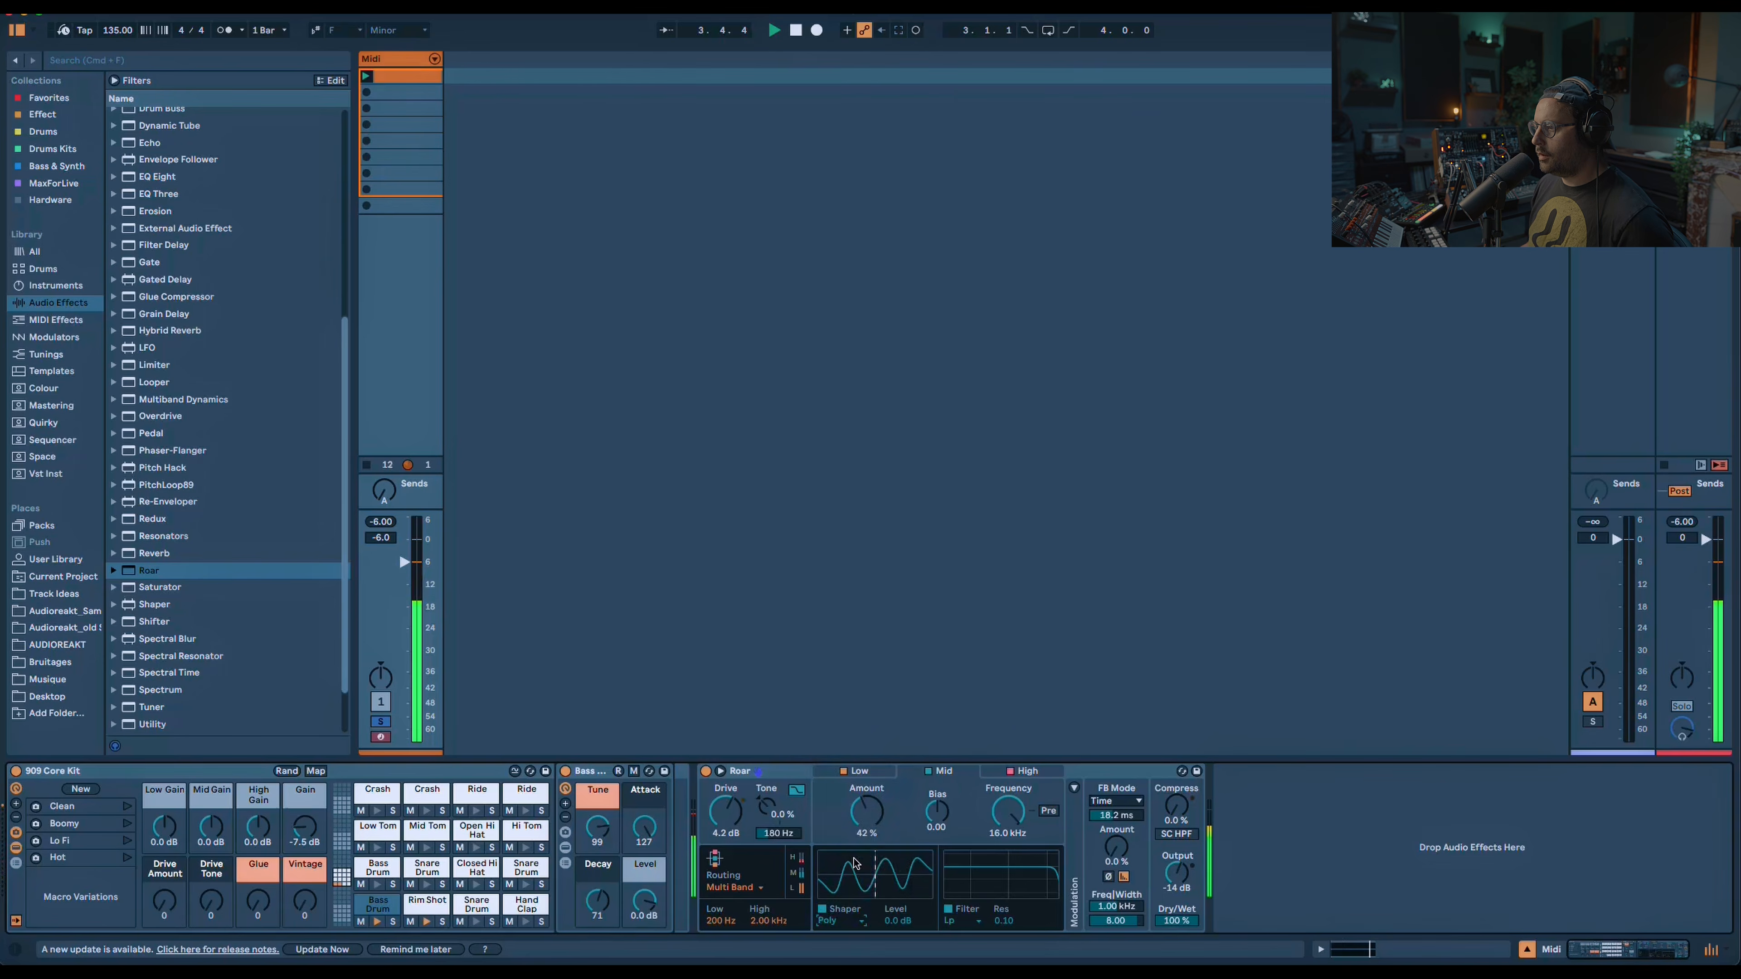
key(space)
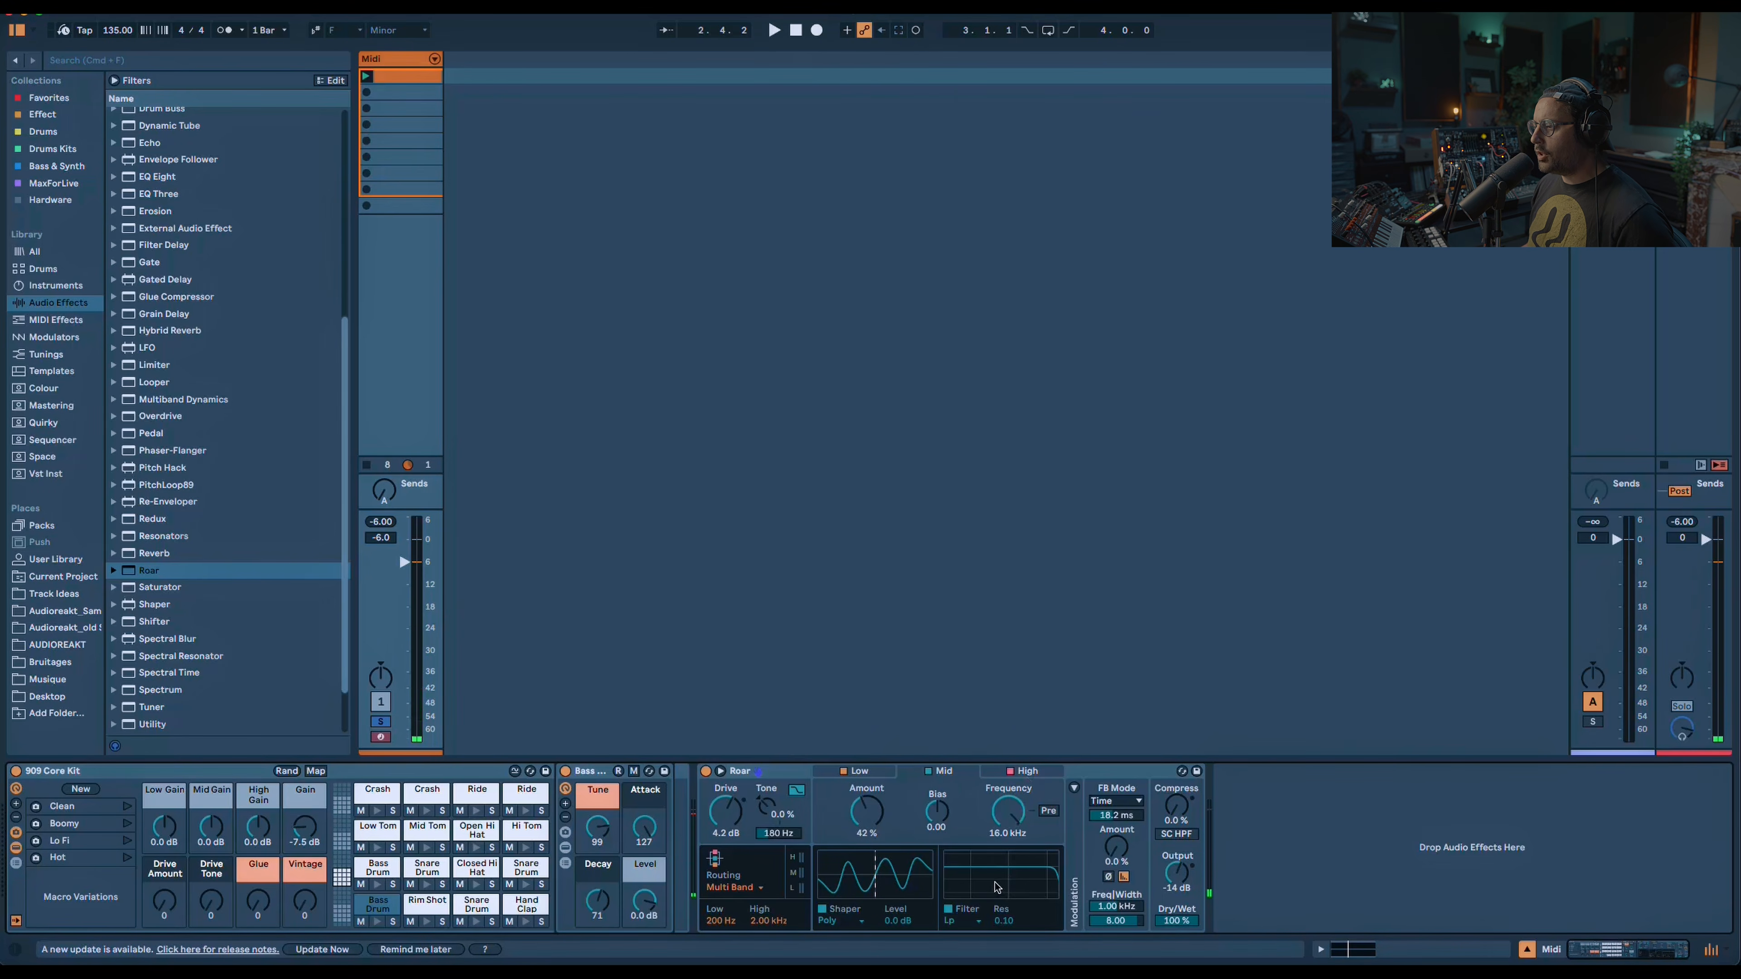
Change the Mid band's filter to Peak with a 12 dB boost and tune its frequency while the loop plays.
click(977, 920)
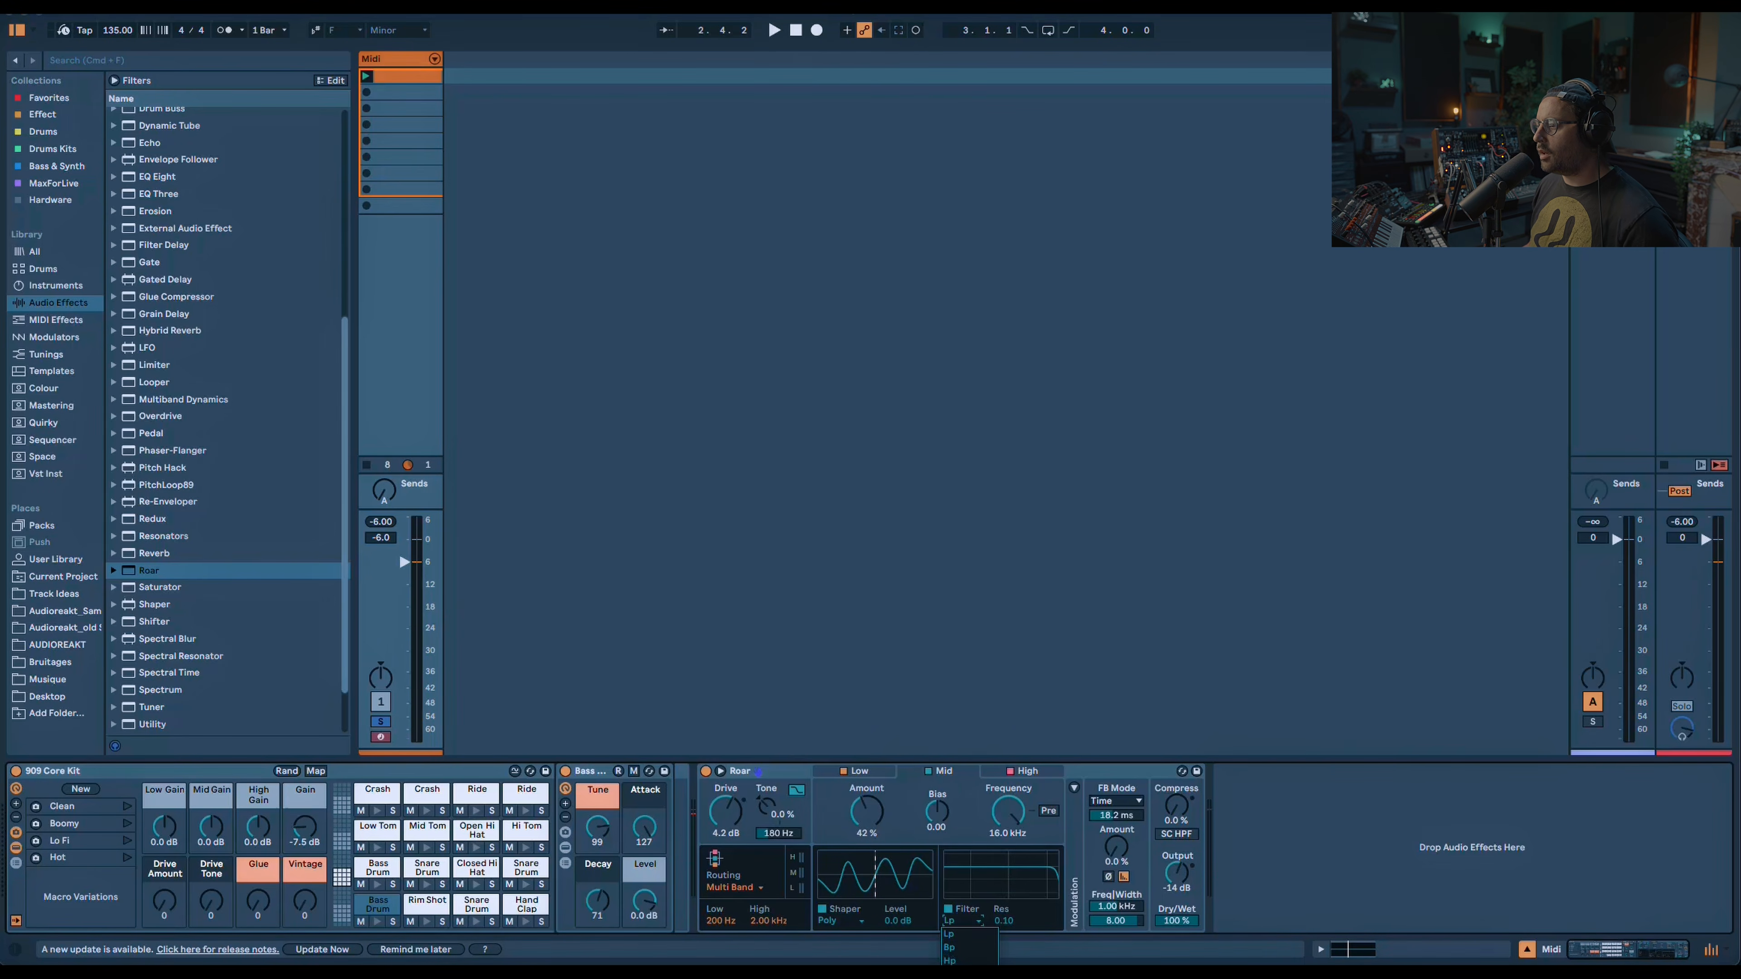
click(977, 935)
drag(1032, 921, 1032, 892)
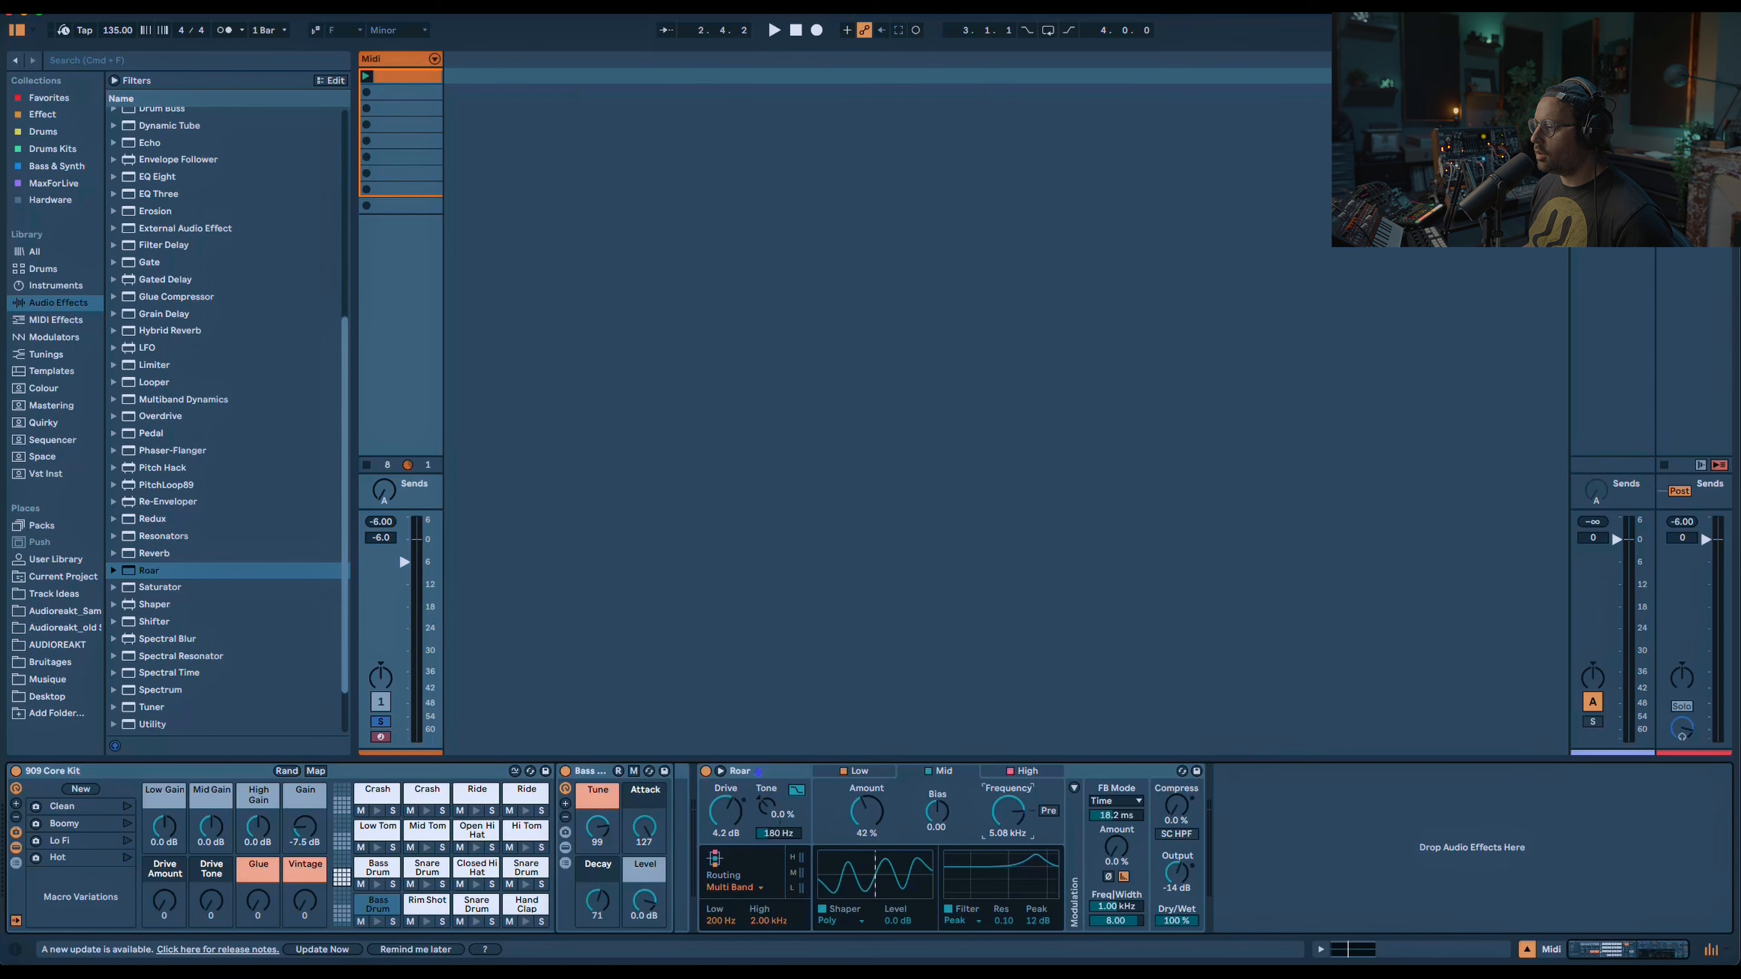
key(space)
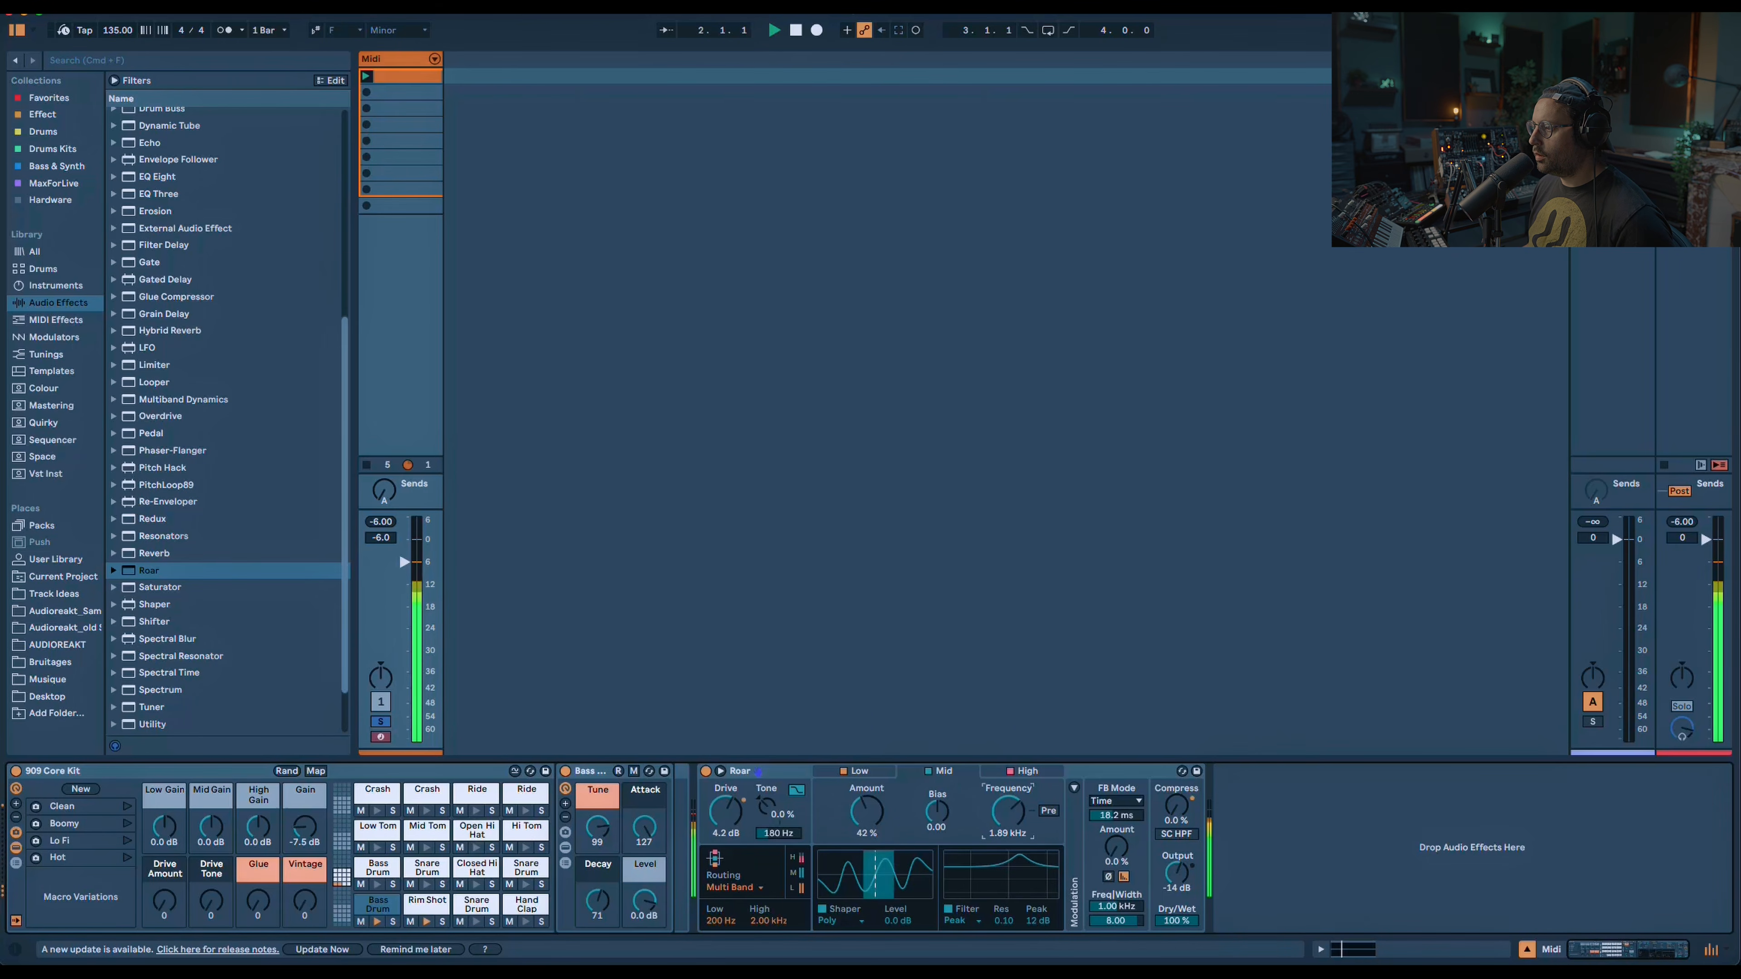
drag(1008, 812, 1009, 807)
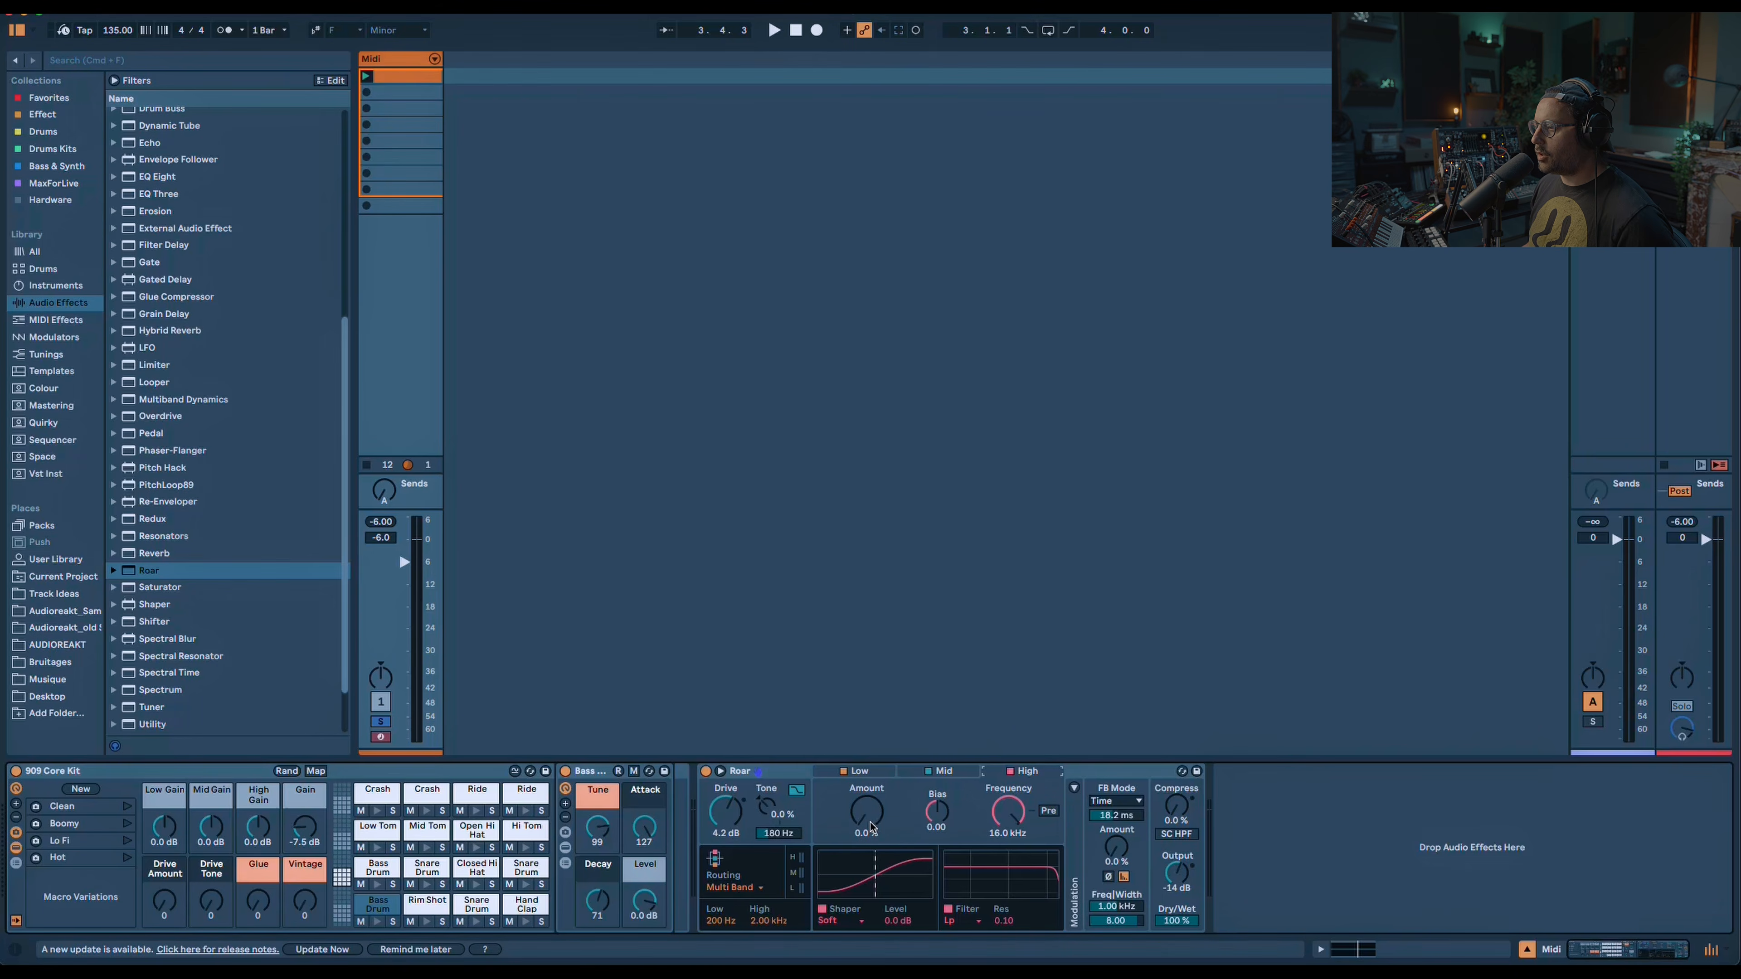
Set Roar's High band to a Polynomial shaper with a 46 % amount and a 1.1 dB level.
key(space)
drag(872, 828, 871, 775)
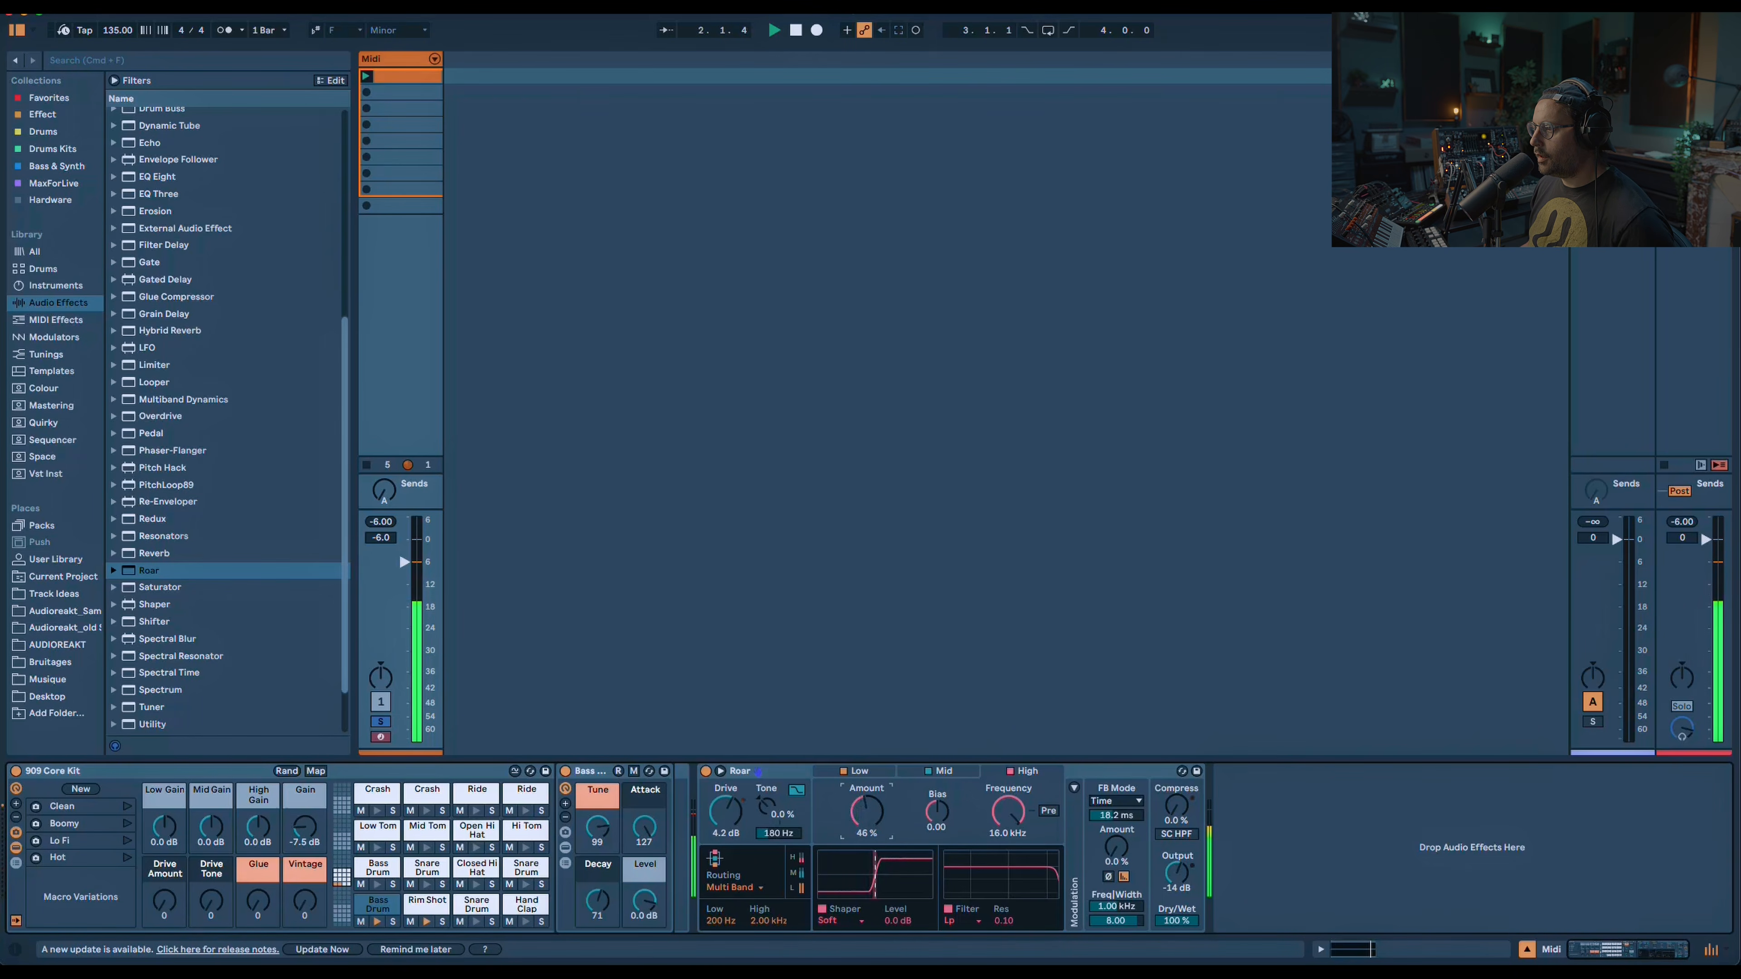
click(863, 922)
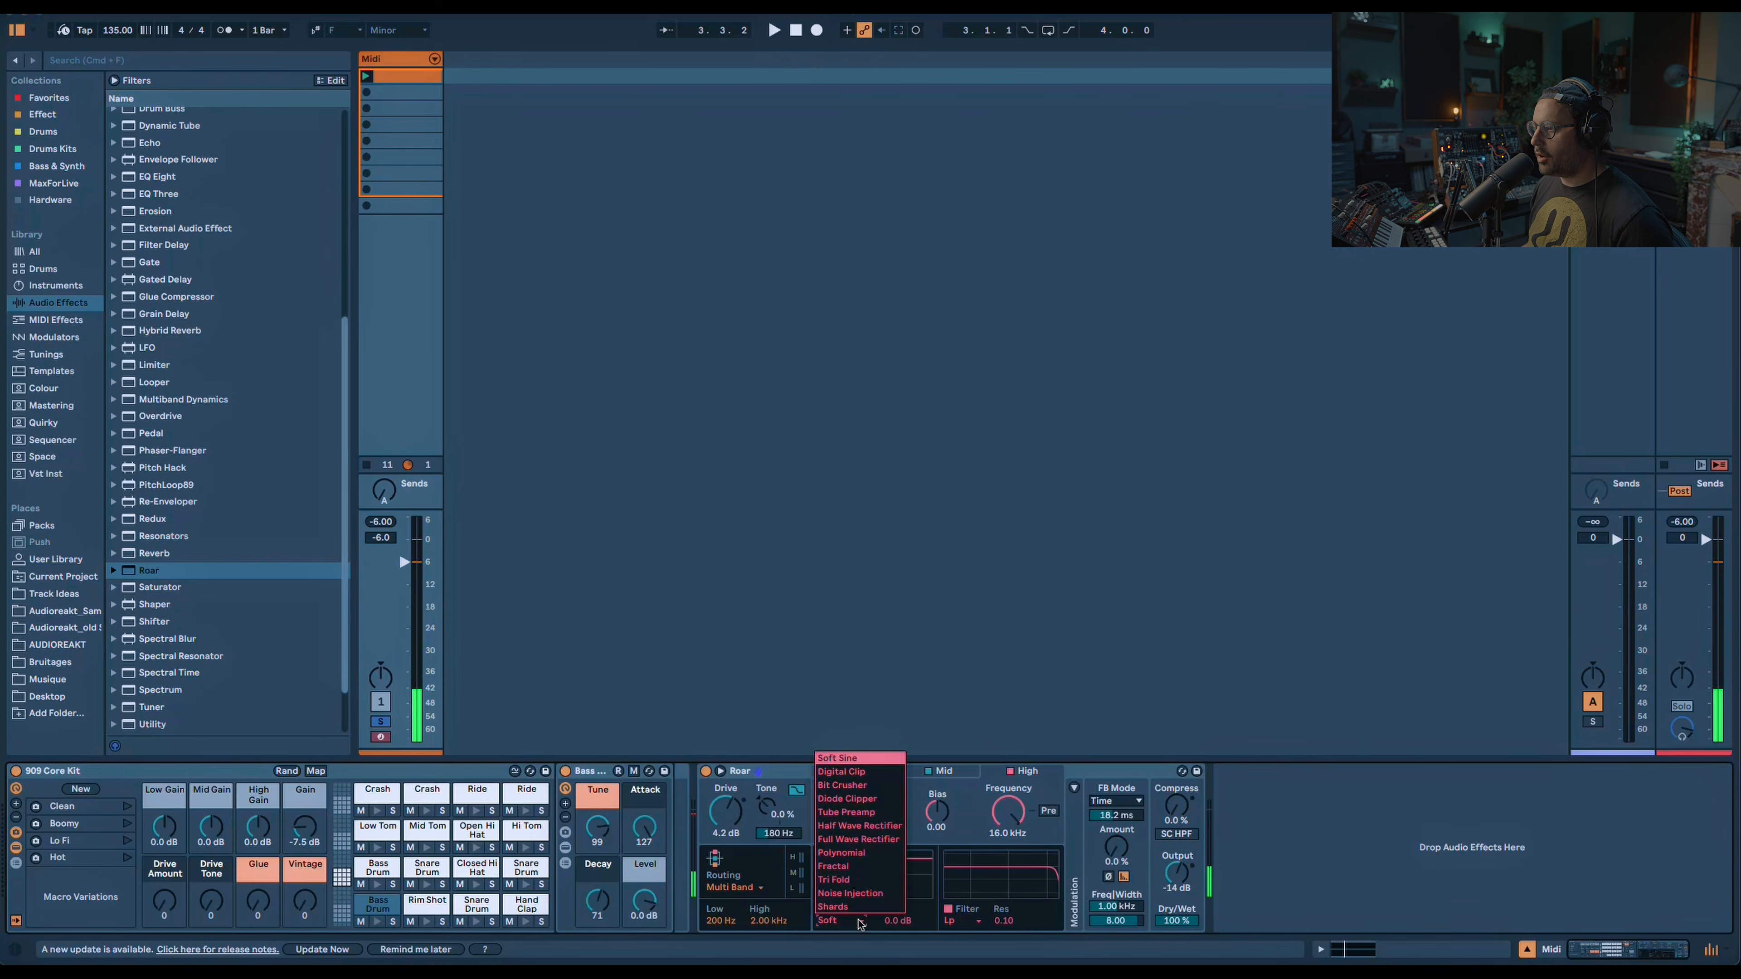
click(863, 854)
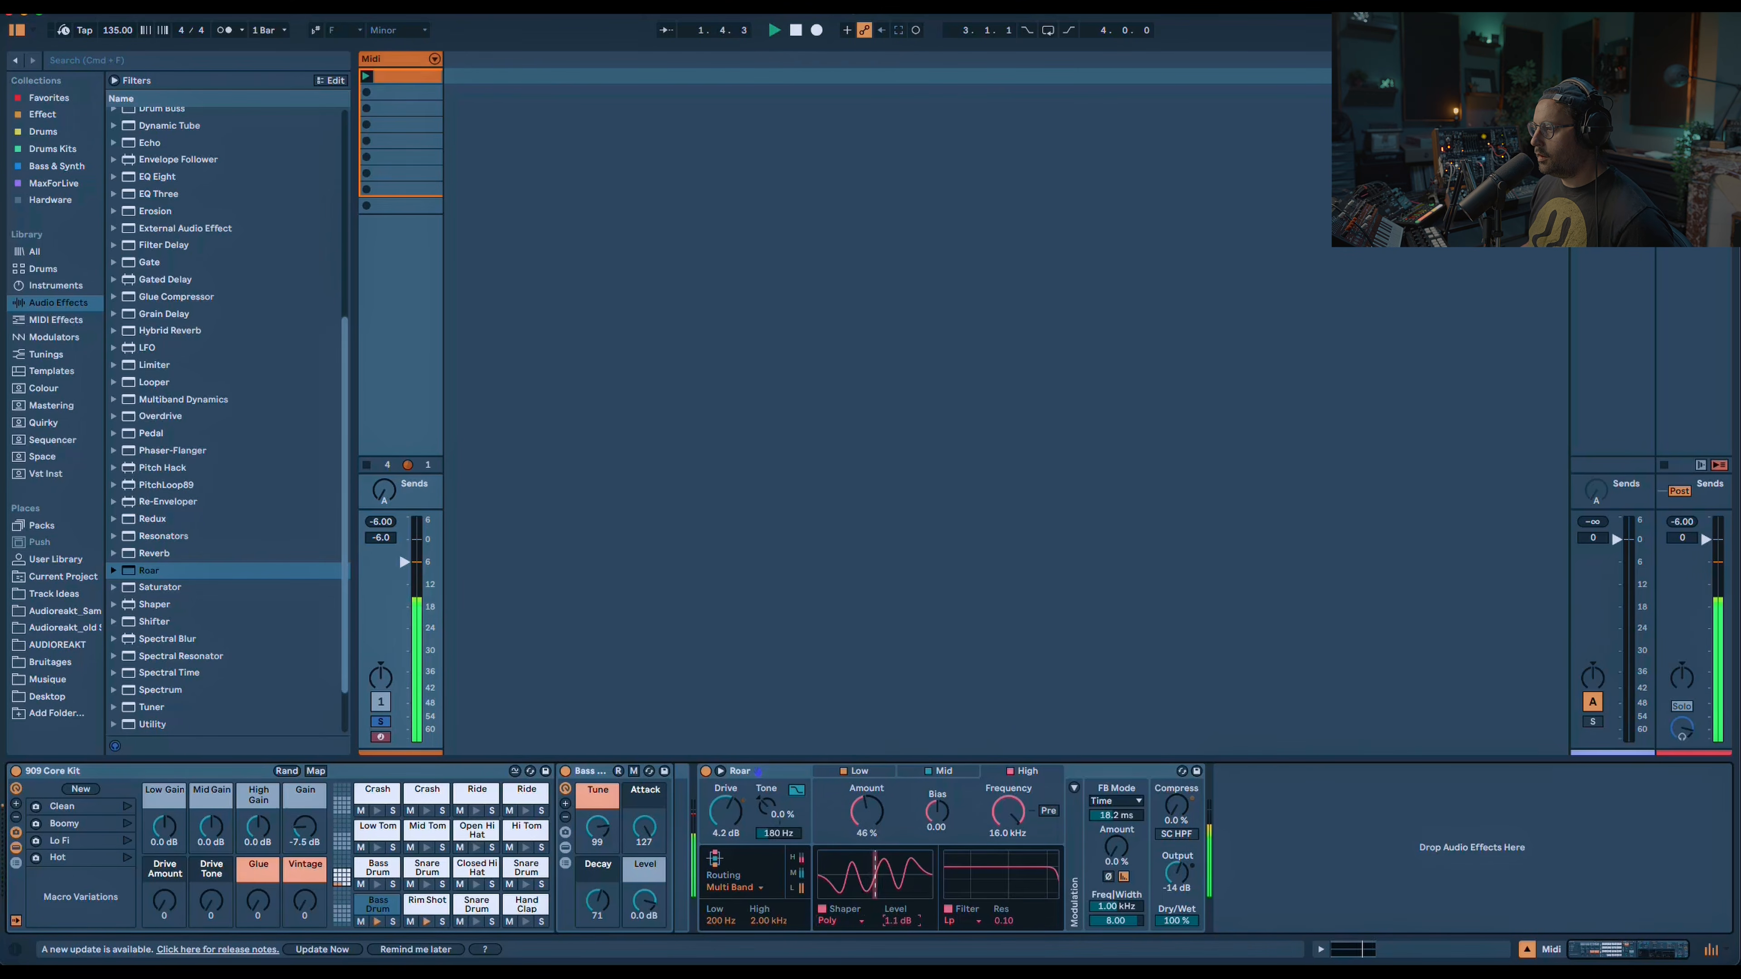
Change the High band's filter to high-pass with resonance 0.65 and frequency 3.86 kHz, and listen to the result.
click(962, 921)
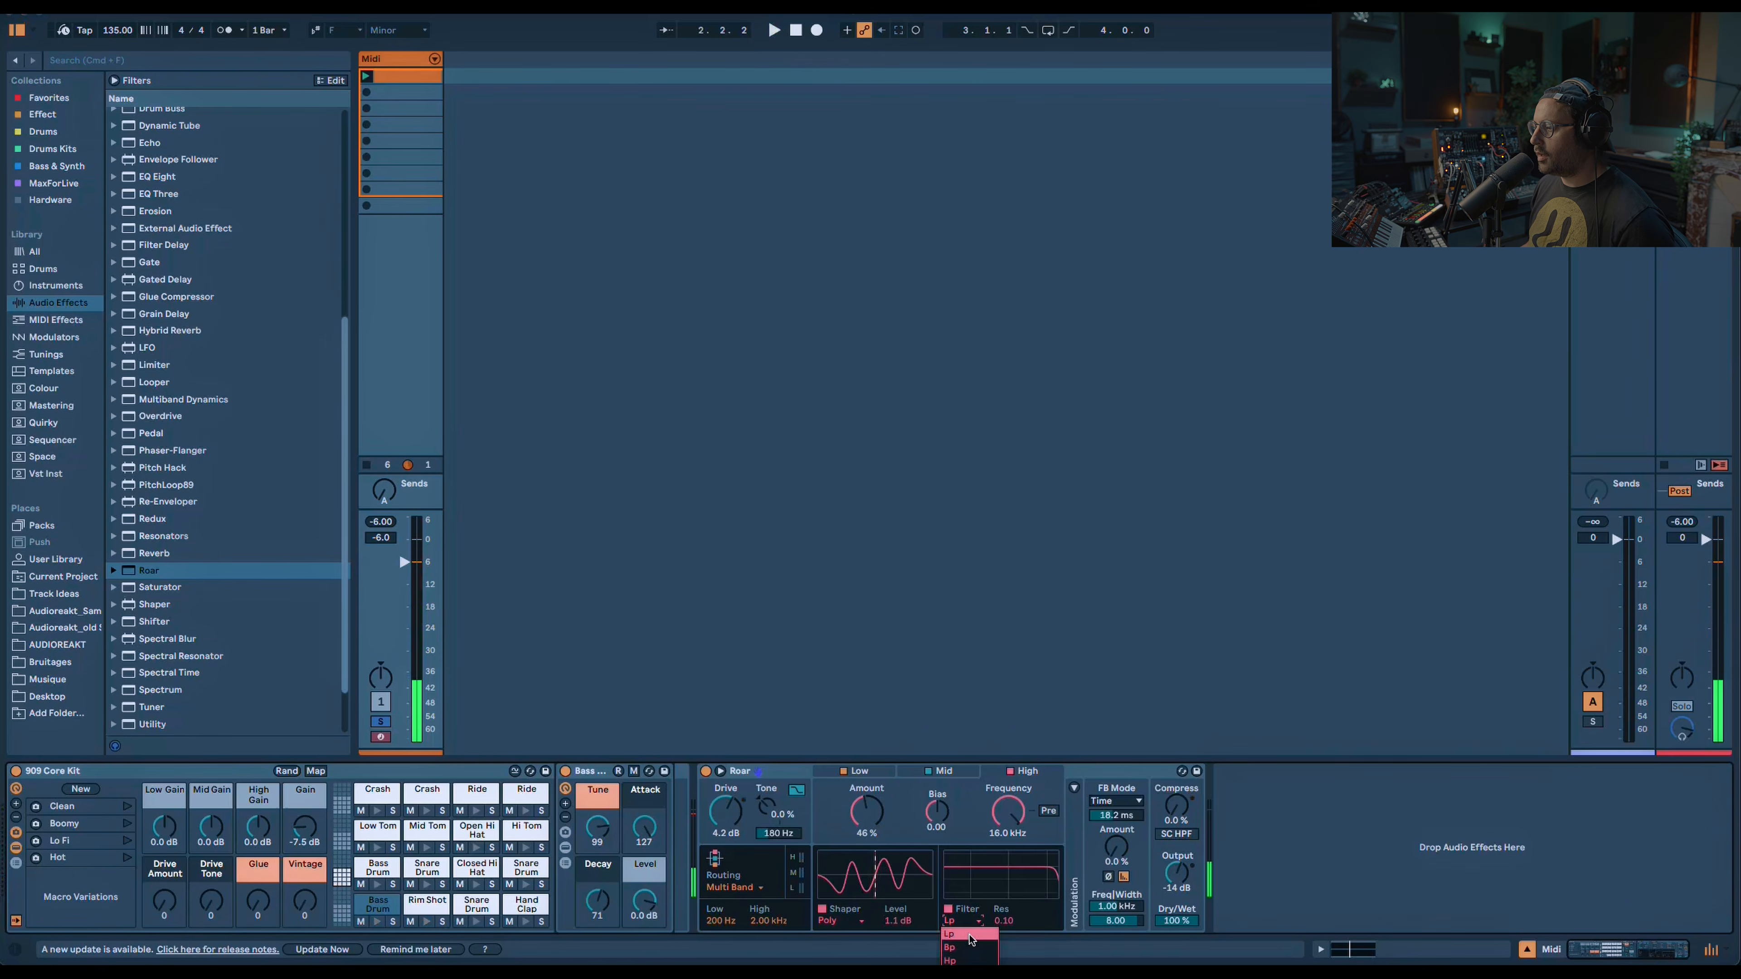
click(971, 959)
drag(1004, 921, 1005, 915)
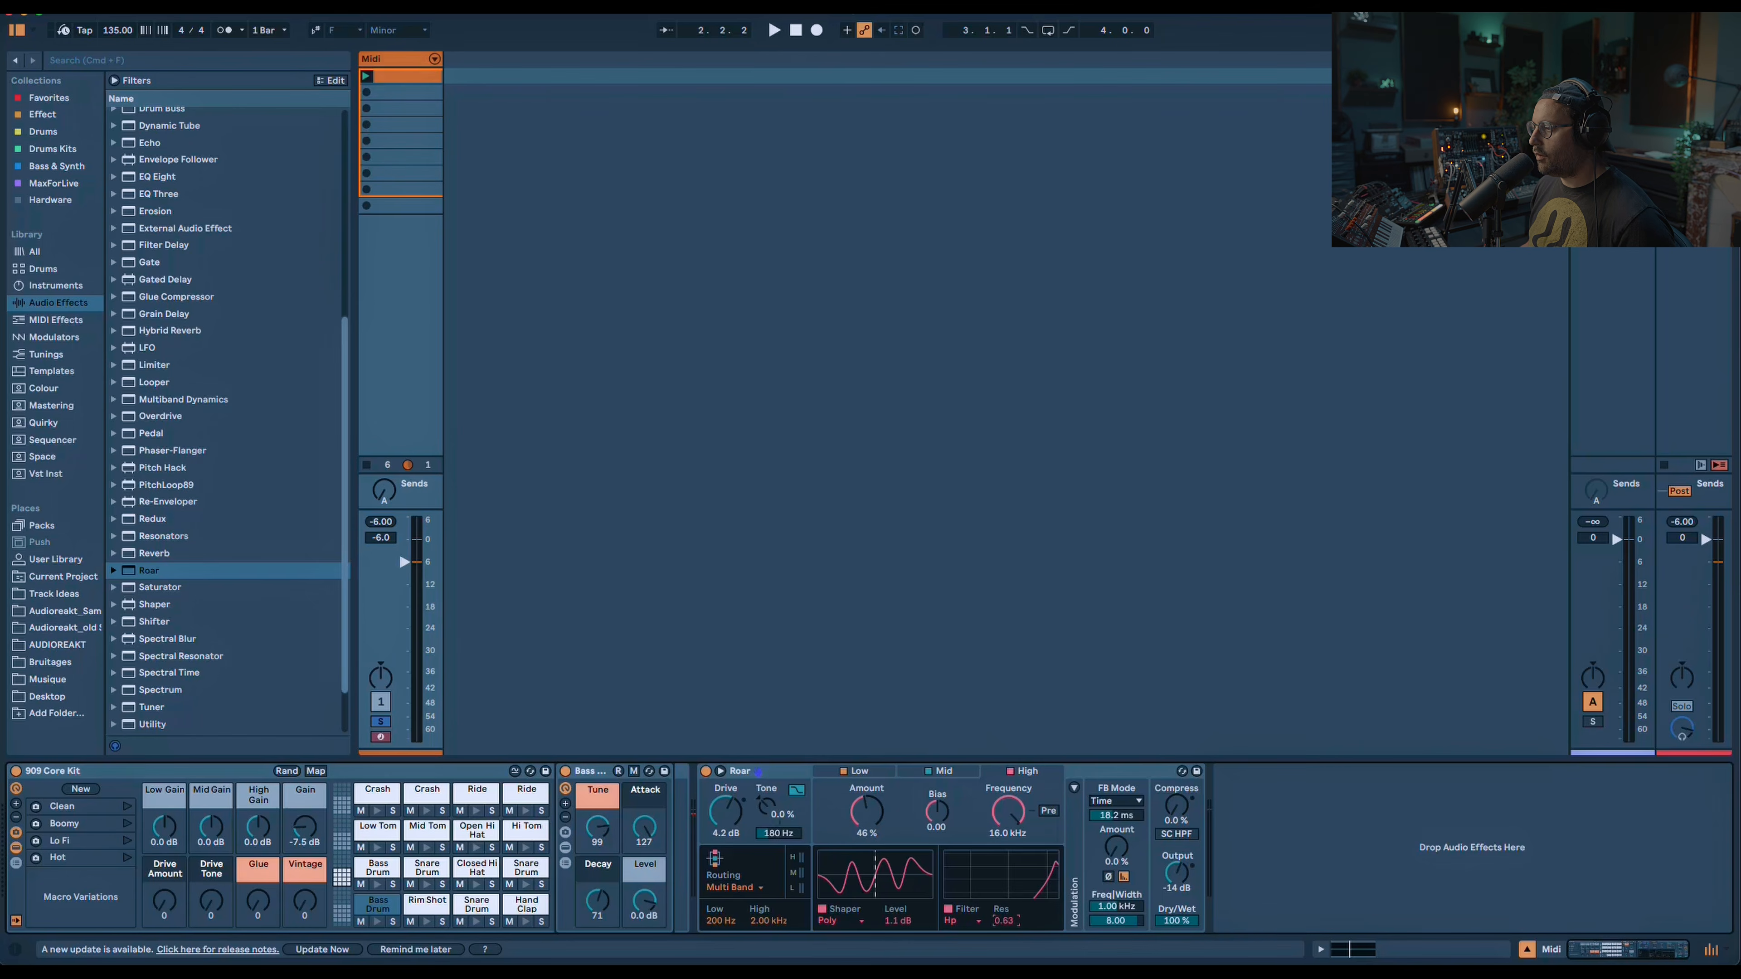
click(1023, 812)
key(space)
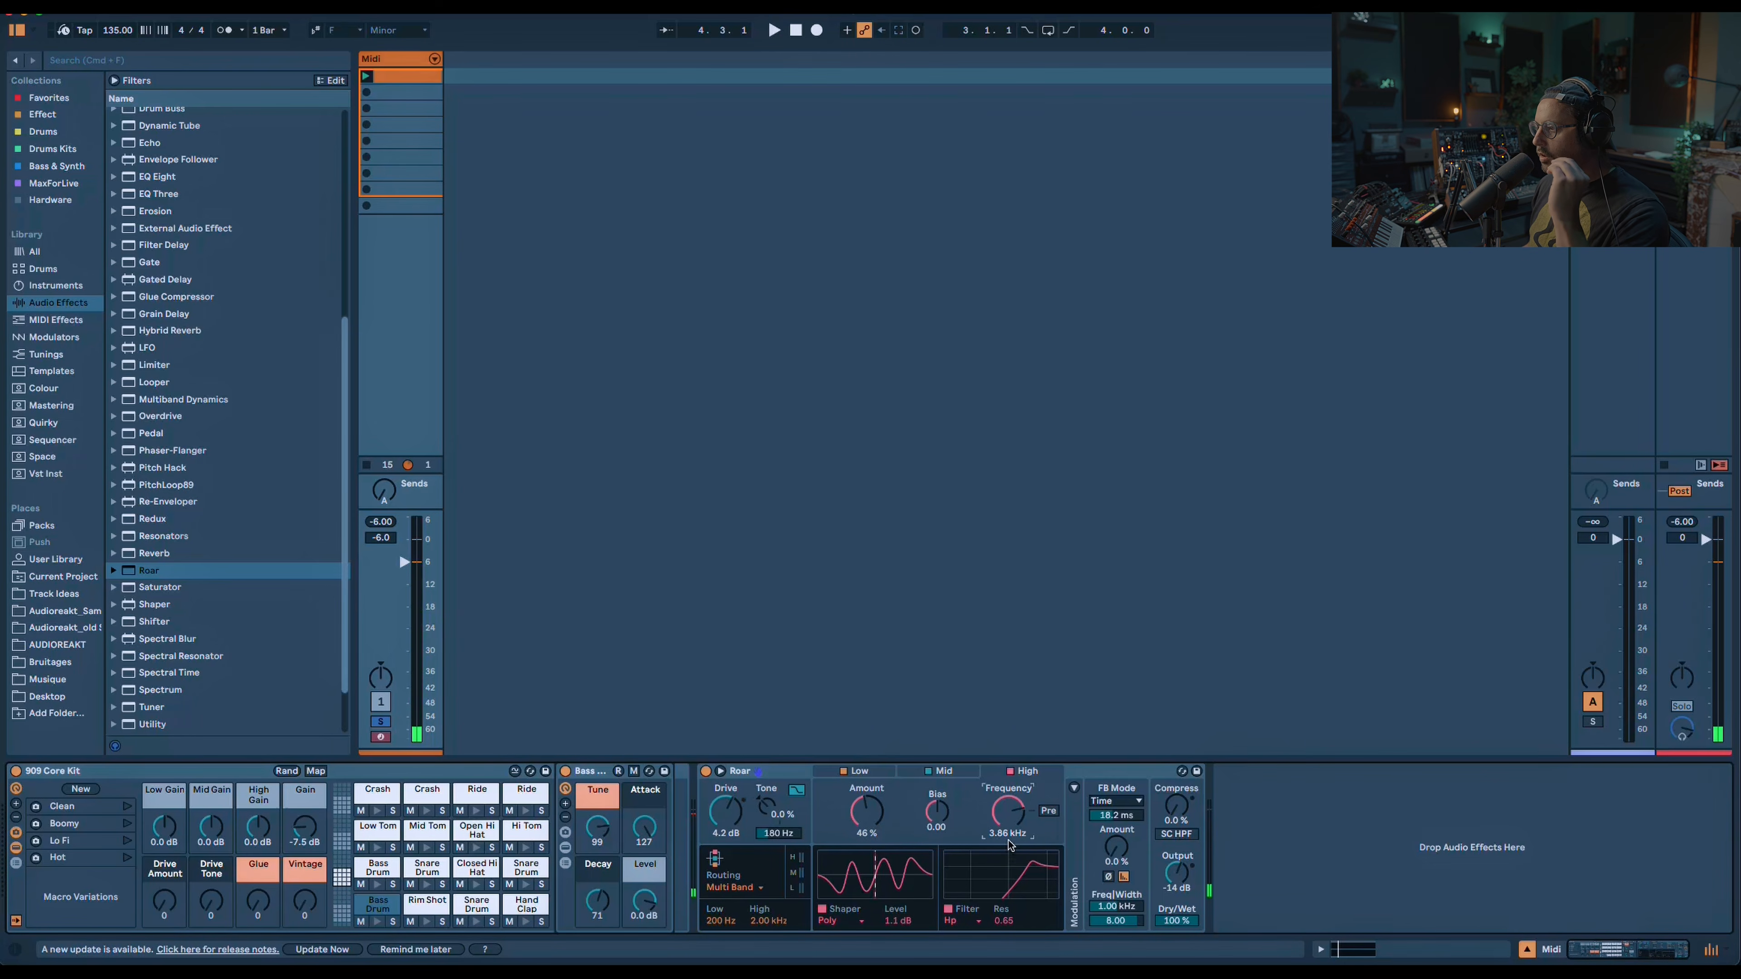
key(space)
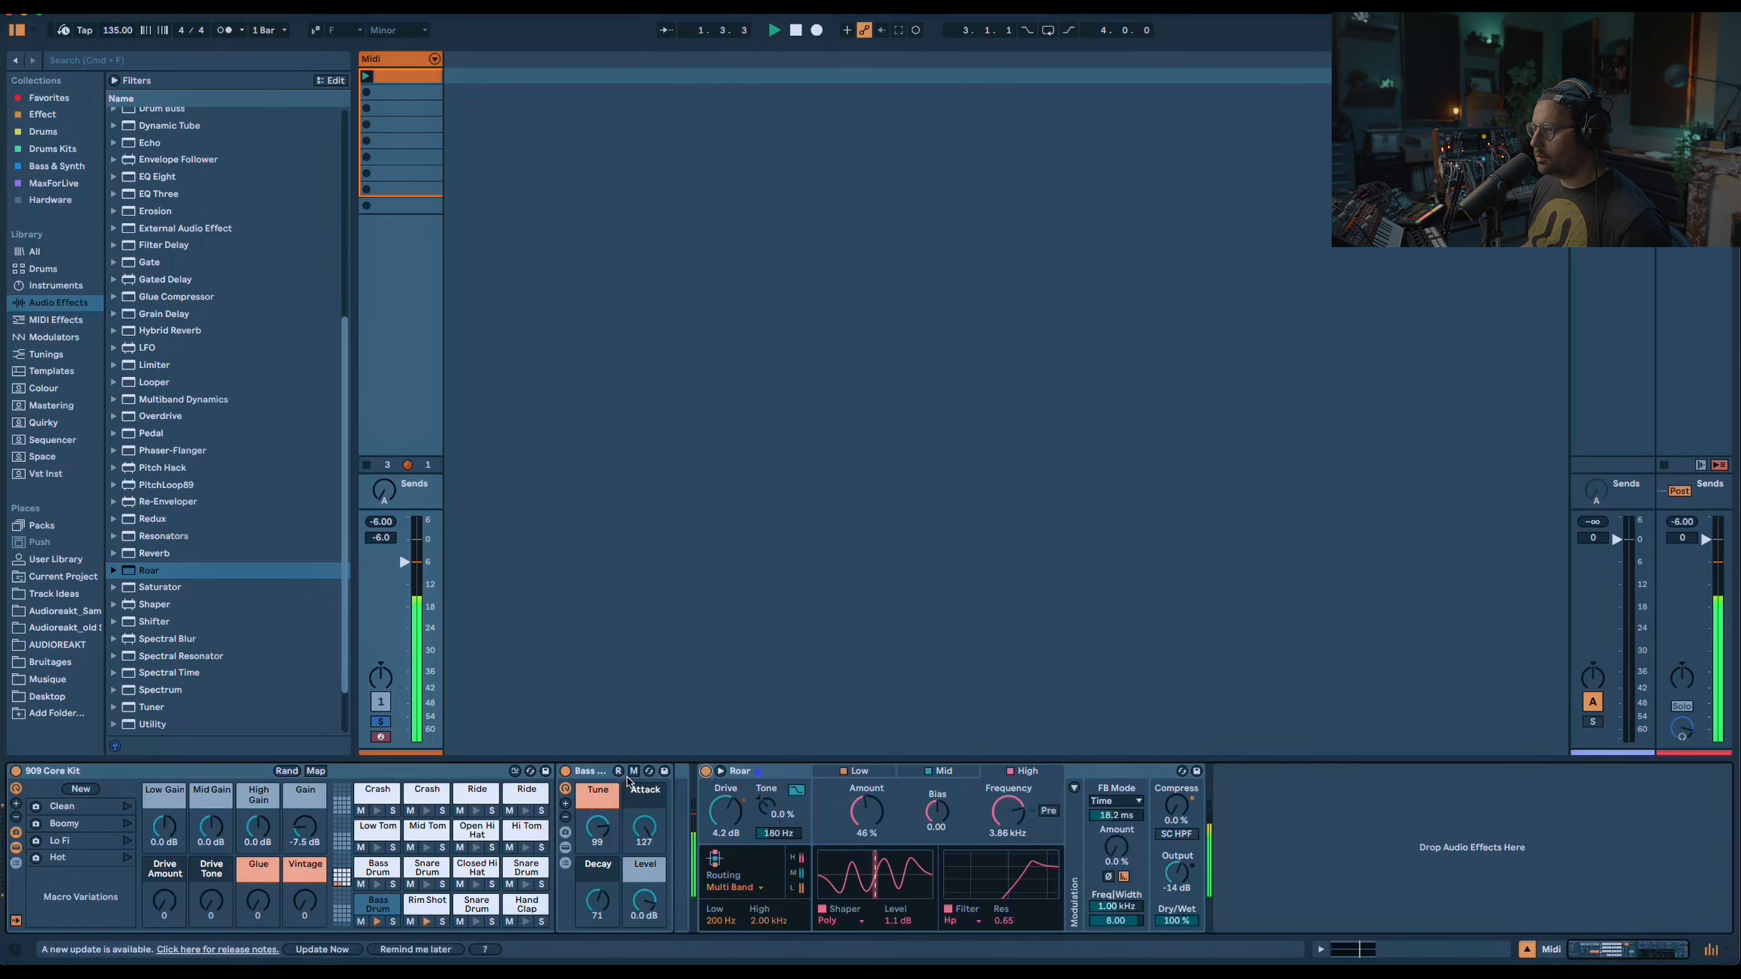
Select the kit's Rim Shot pad and add a second Roar effect after the first one.
click(415, 912)
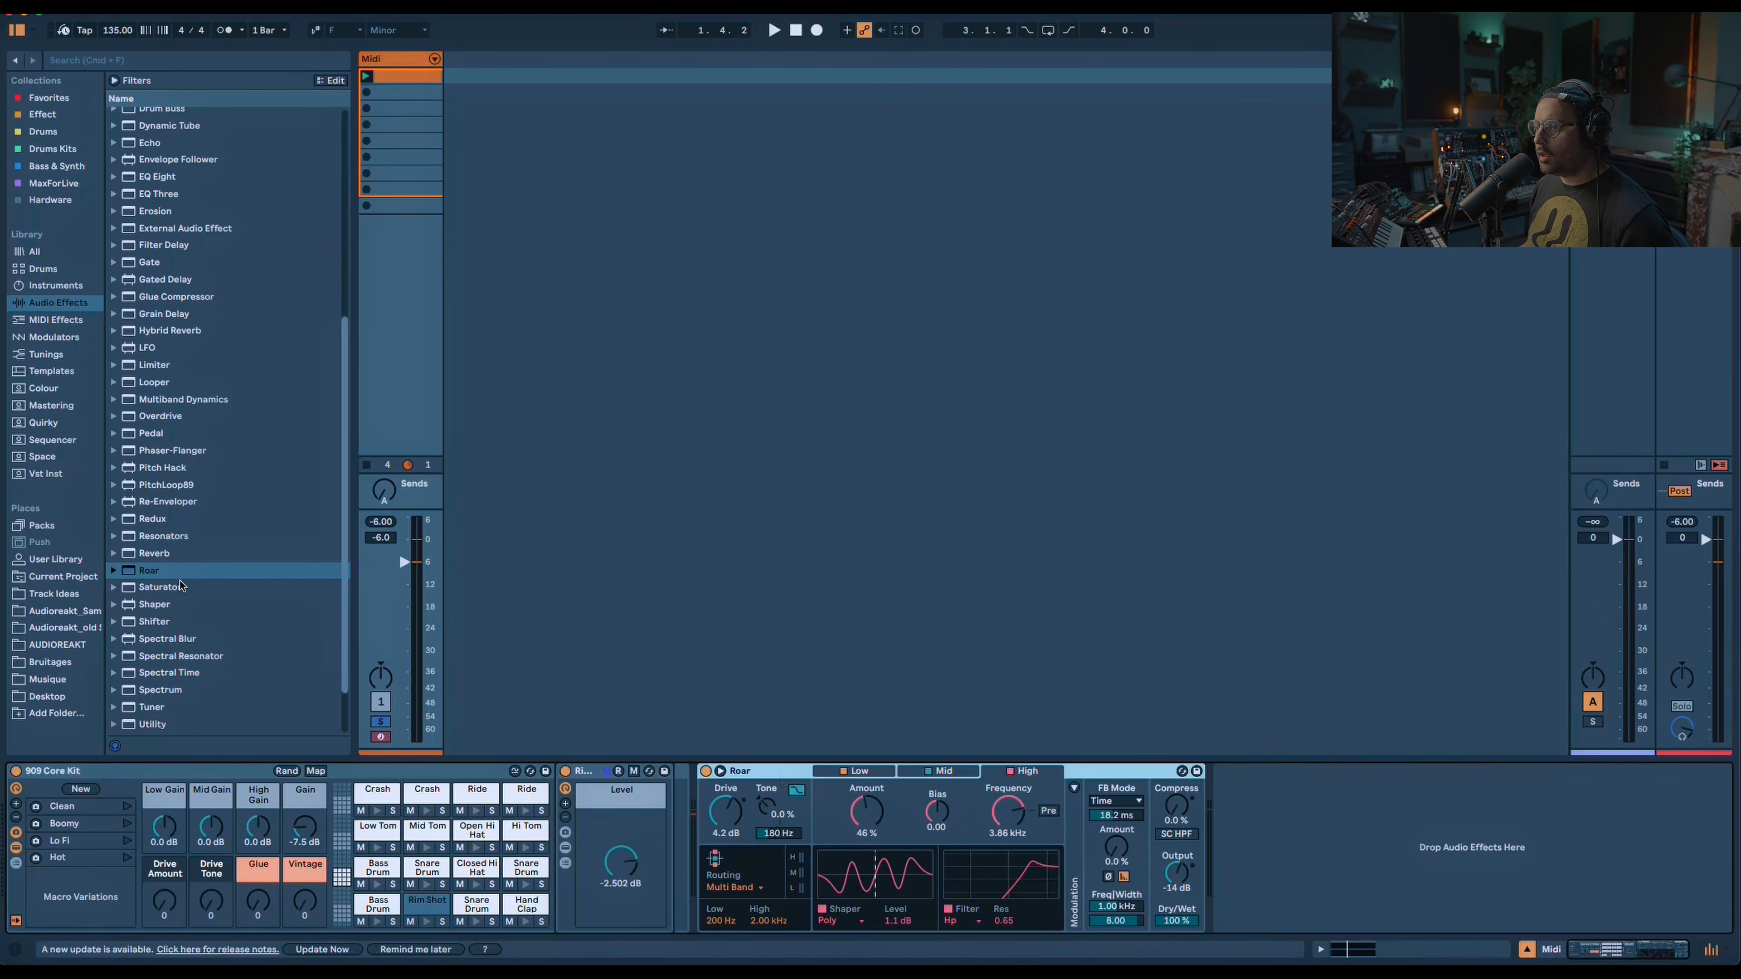
double_click(201, 572)
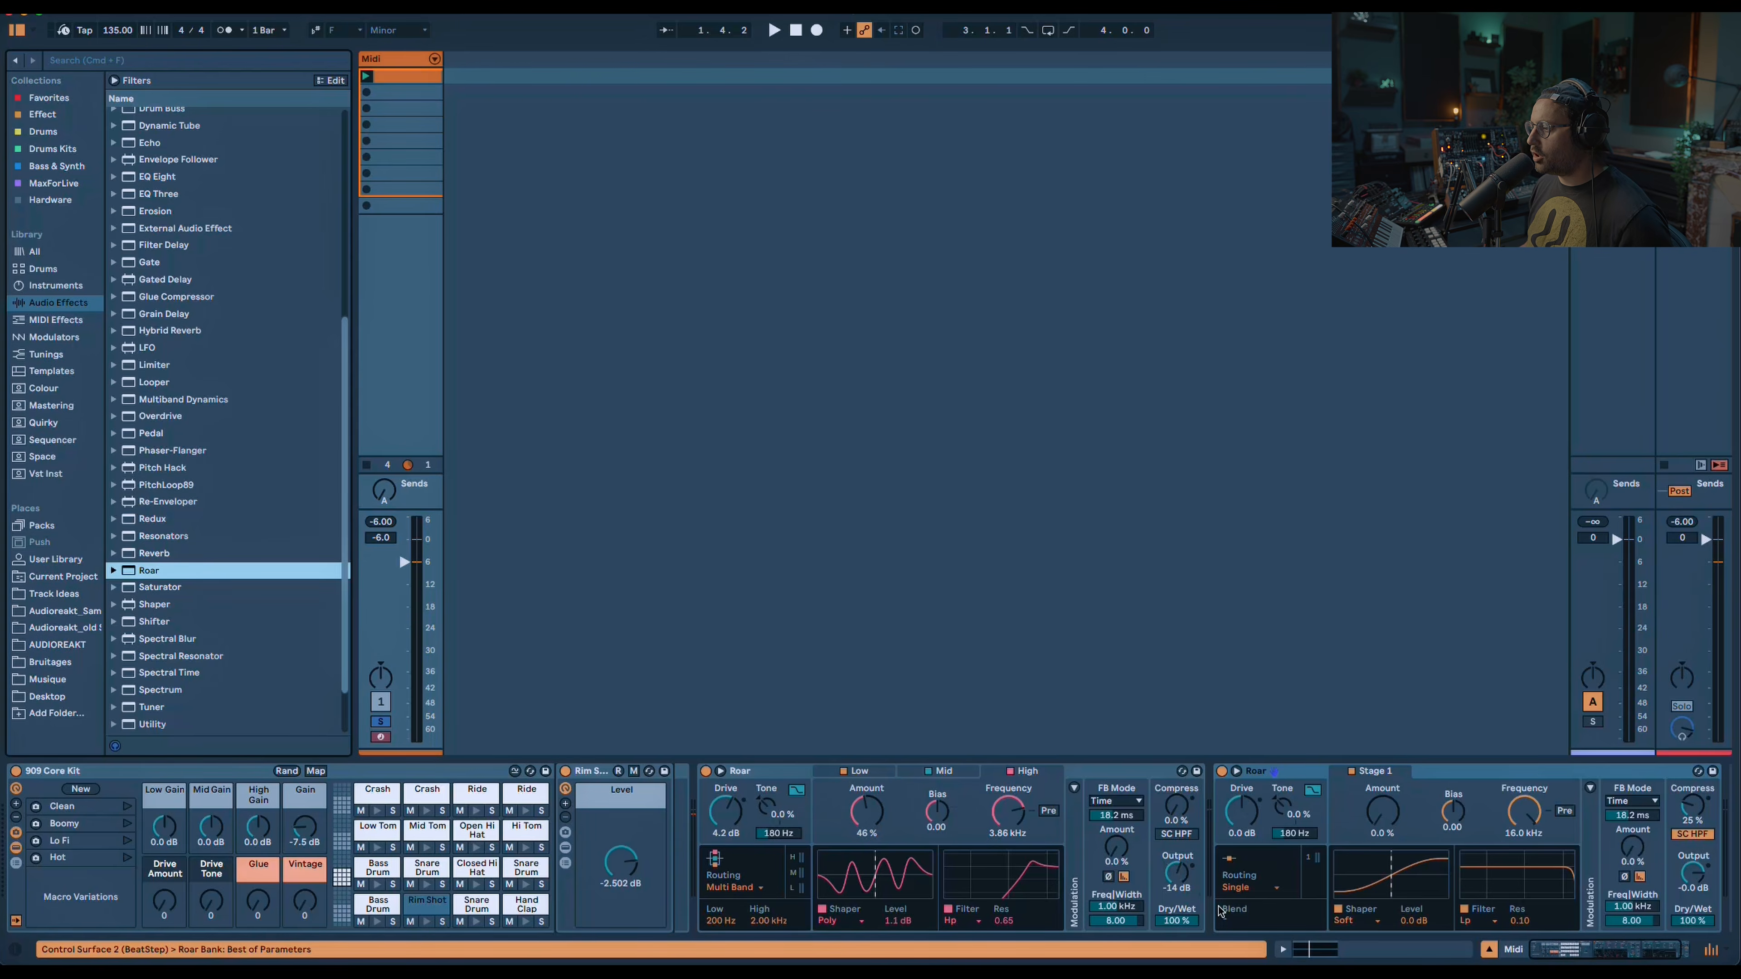
Switch the second Roar's routing to Serial and raise its drive to 4.1 dB while the loop plays.
click(1242, 885)
click(1247, 922)
key(space)
drag(1241, 812, 1242, 791)
key(space)
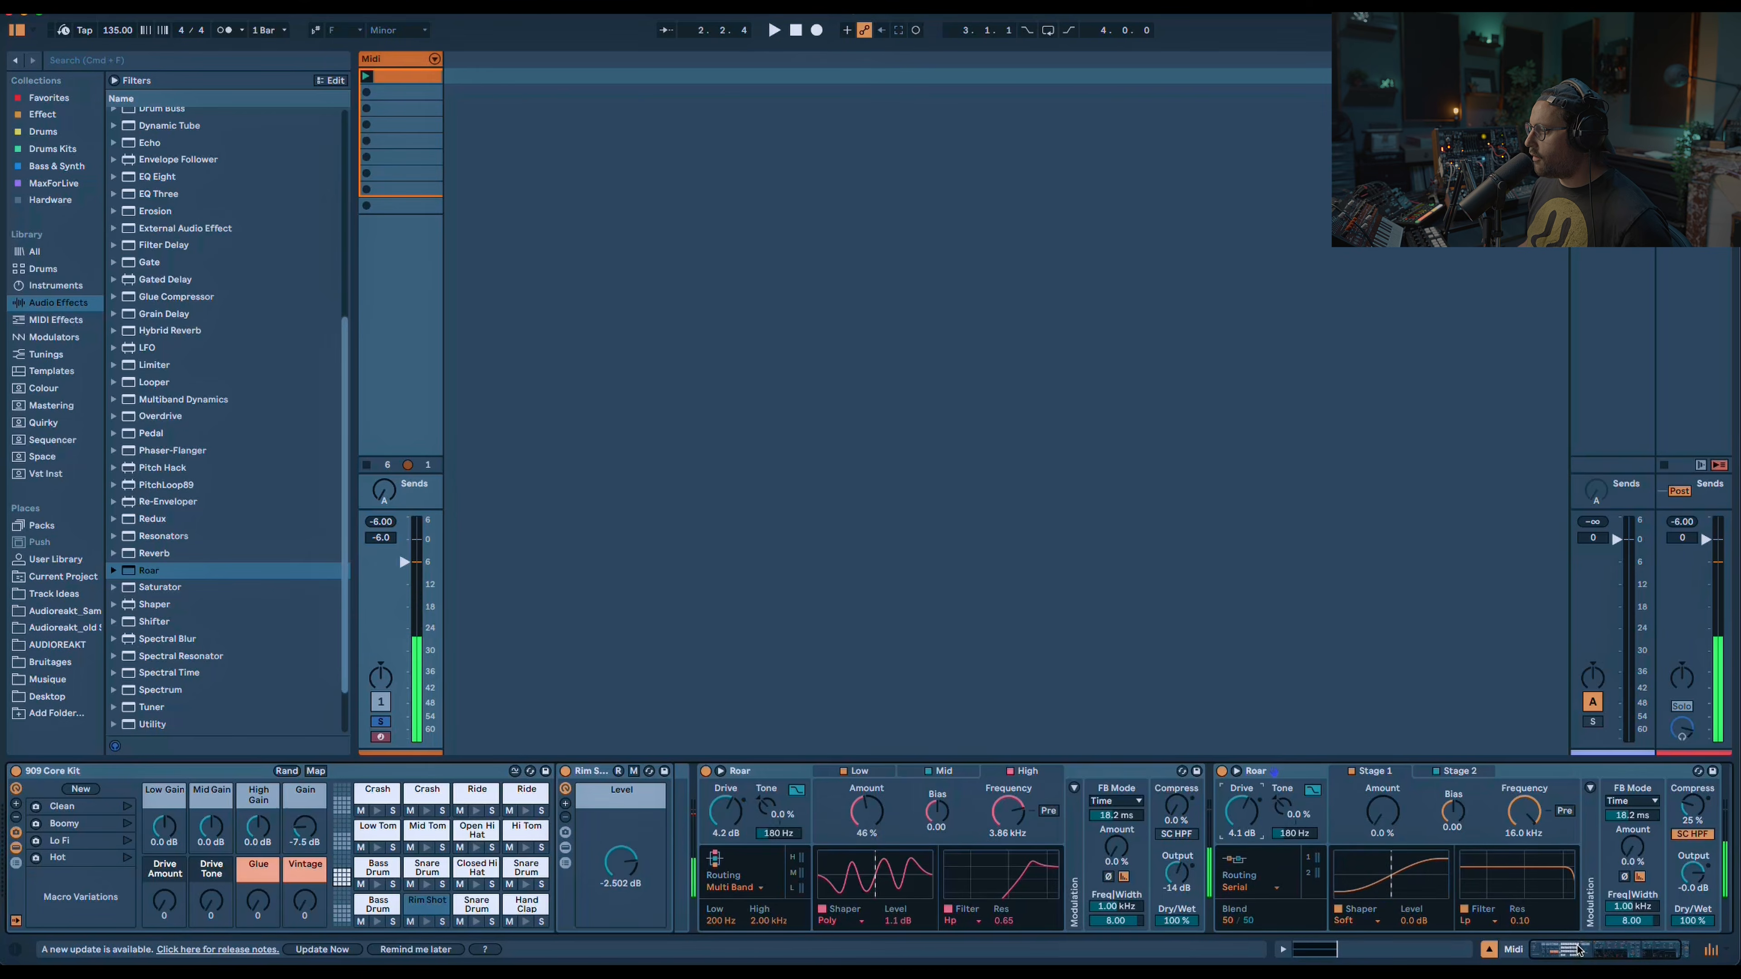
Set the second Roar's compression to 0 %, turn off its sidechain high-pass filter, and listen to the loop.
click(1626, 953)
key(space)
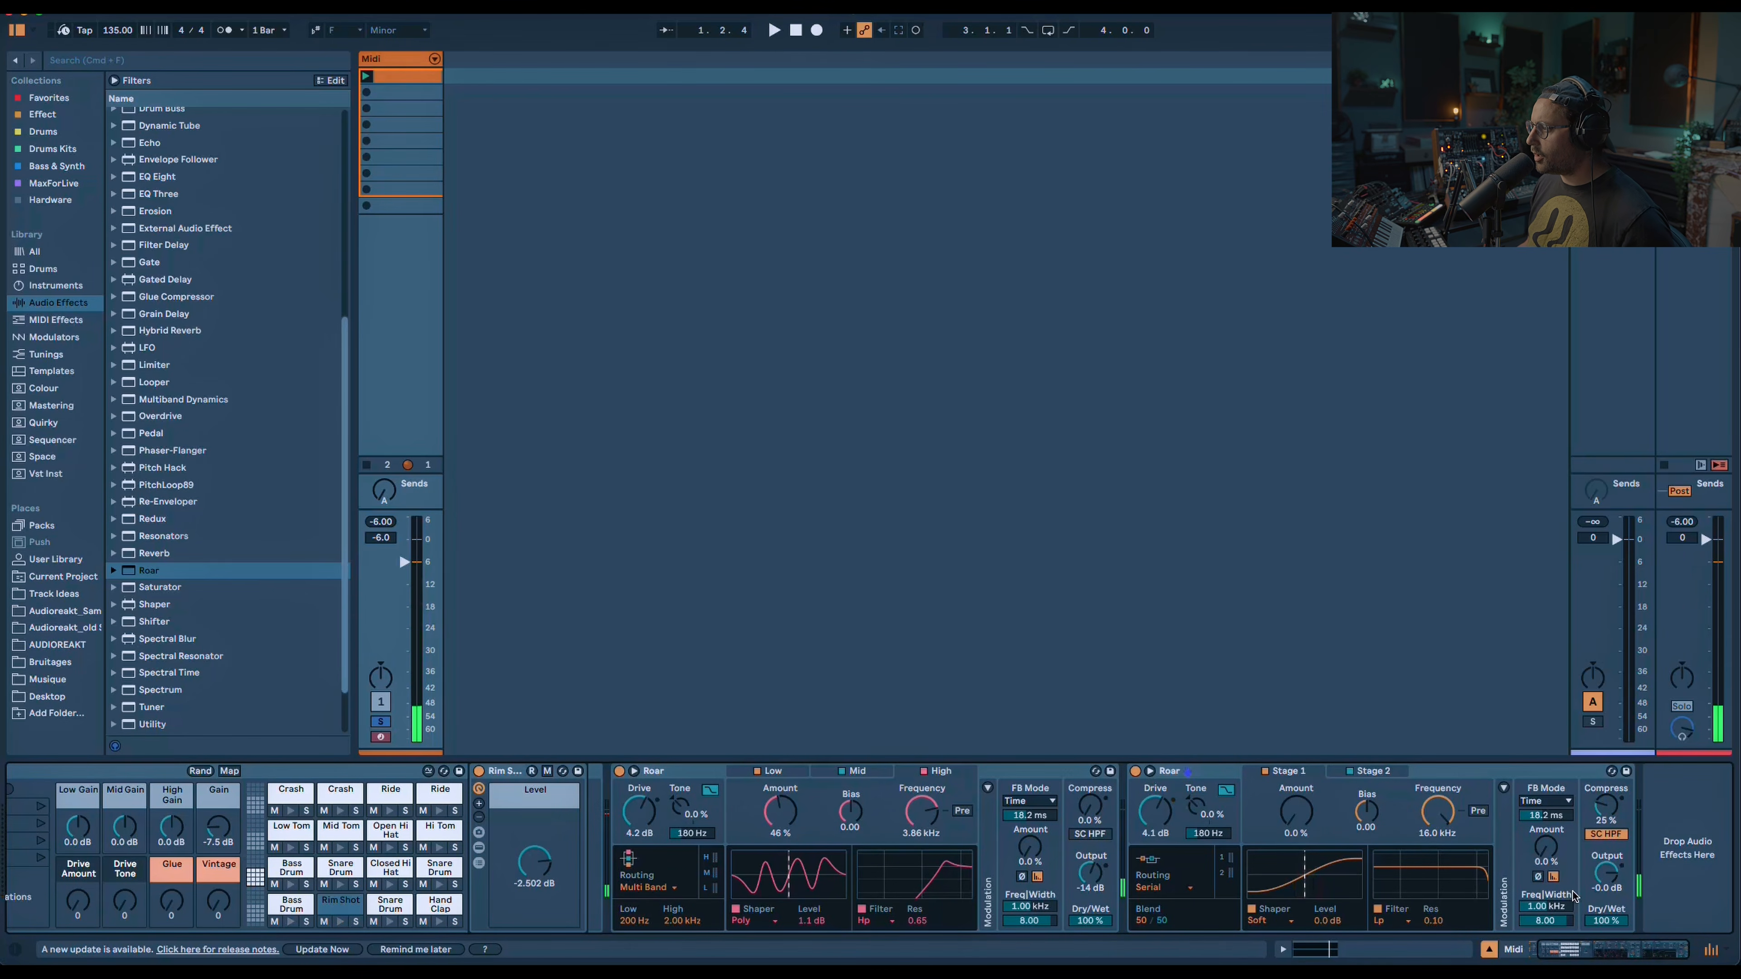
drag(1606, 806, 1606, 826)
key(space)
click(1612, 834)
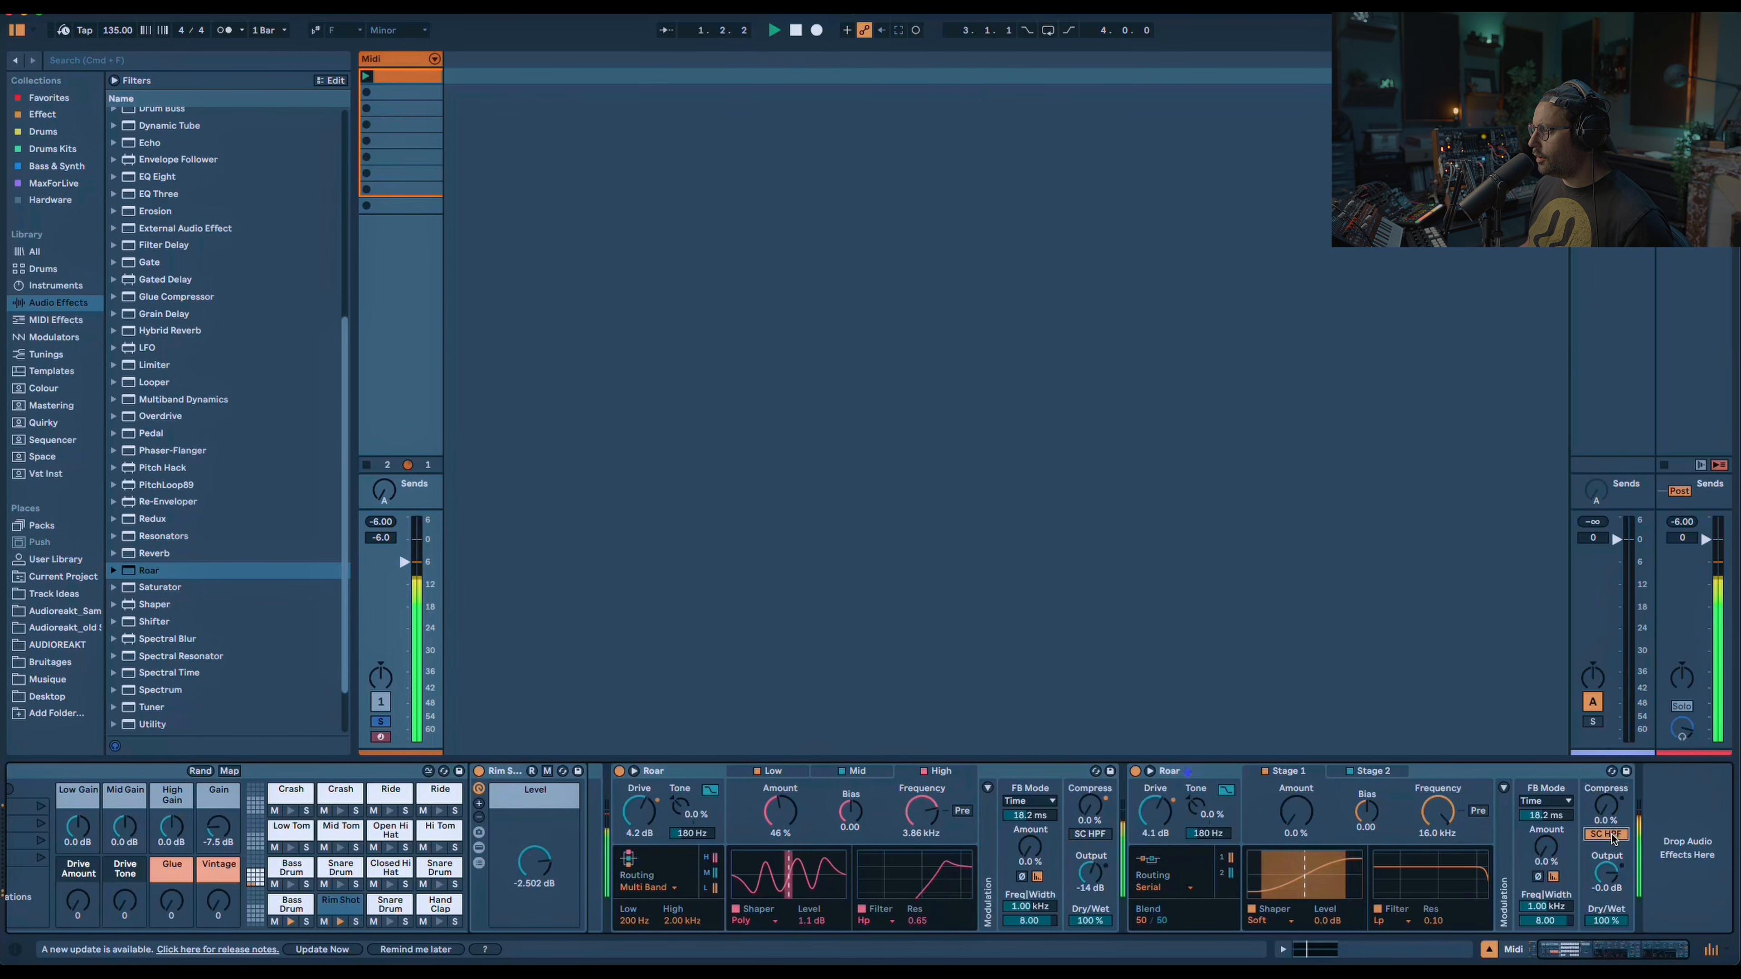
key(space)
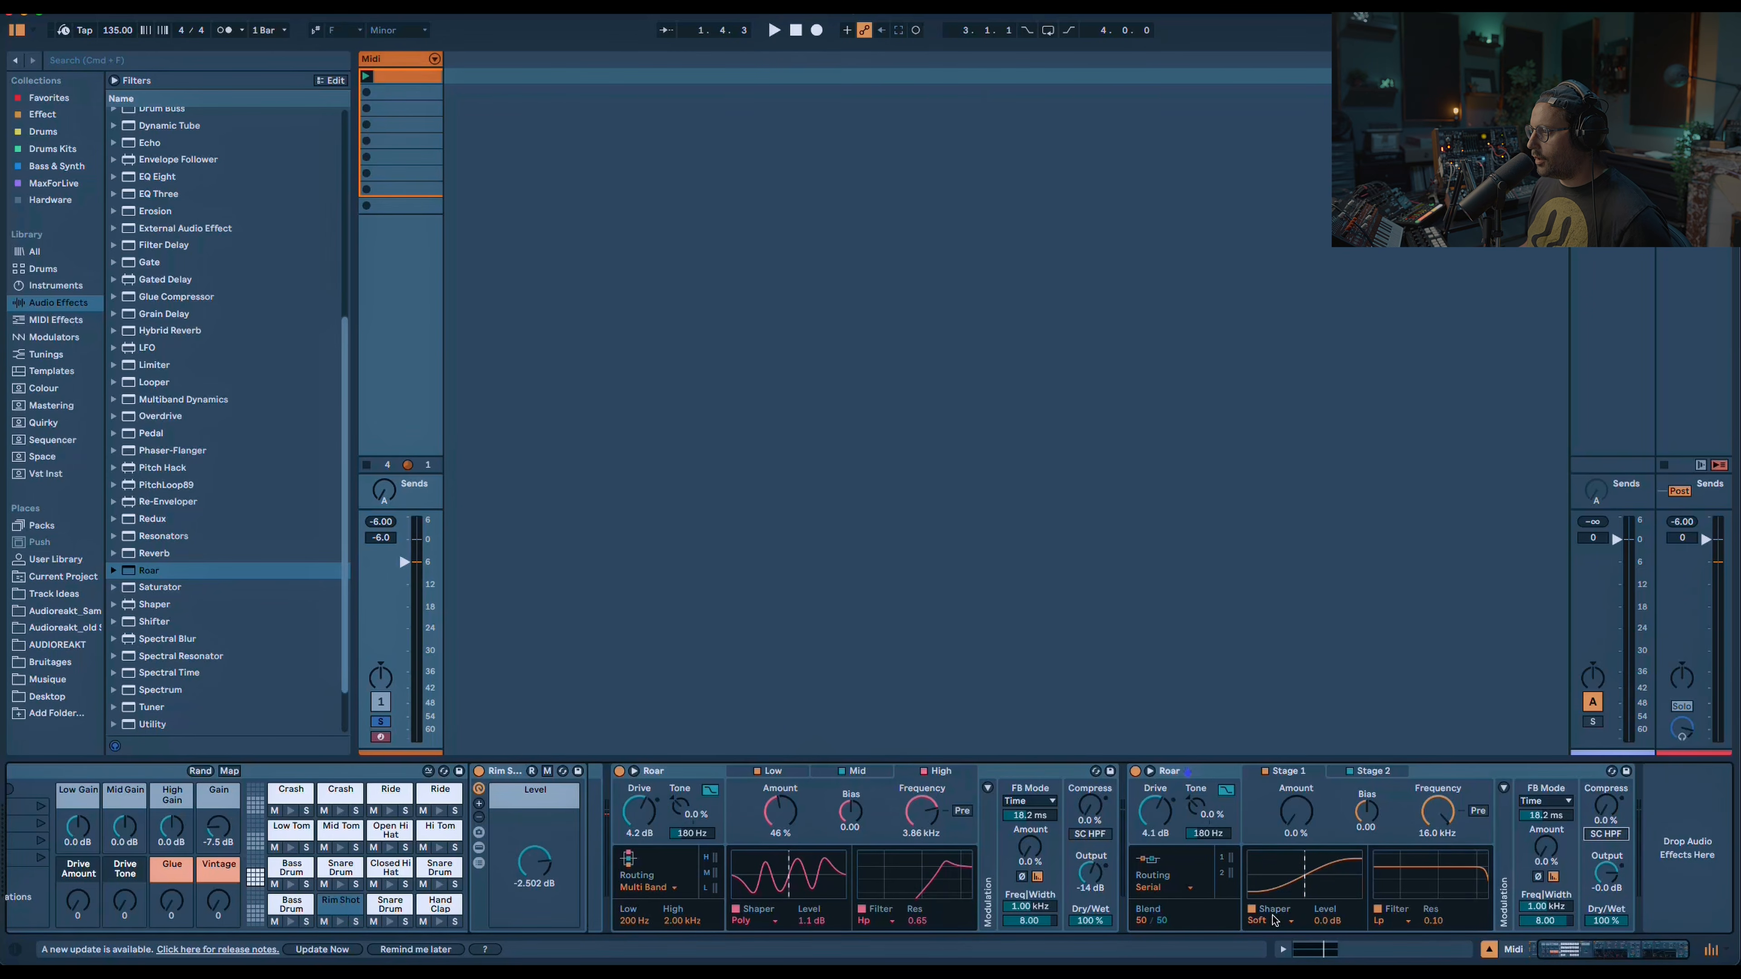
Set the second Roar's Stage 1 to a Polynomial shaper with 15 % amount, 0.16 bias and 10 dB level.
click(1269, 921)
click(1280, 854)
key(space)
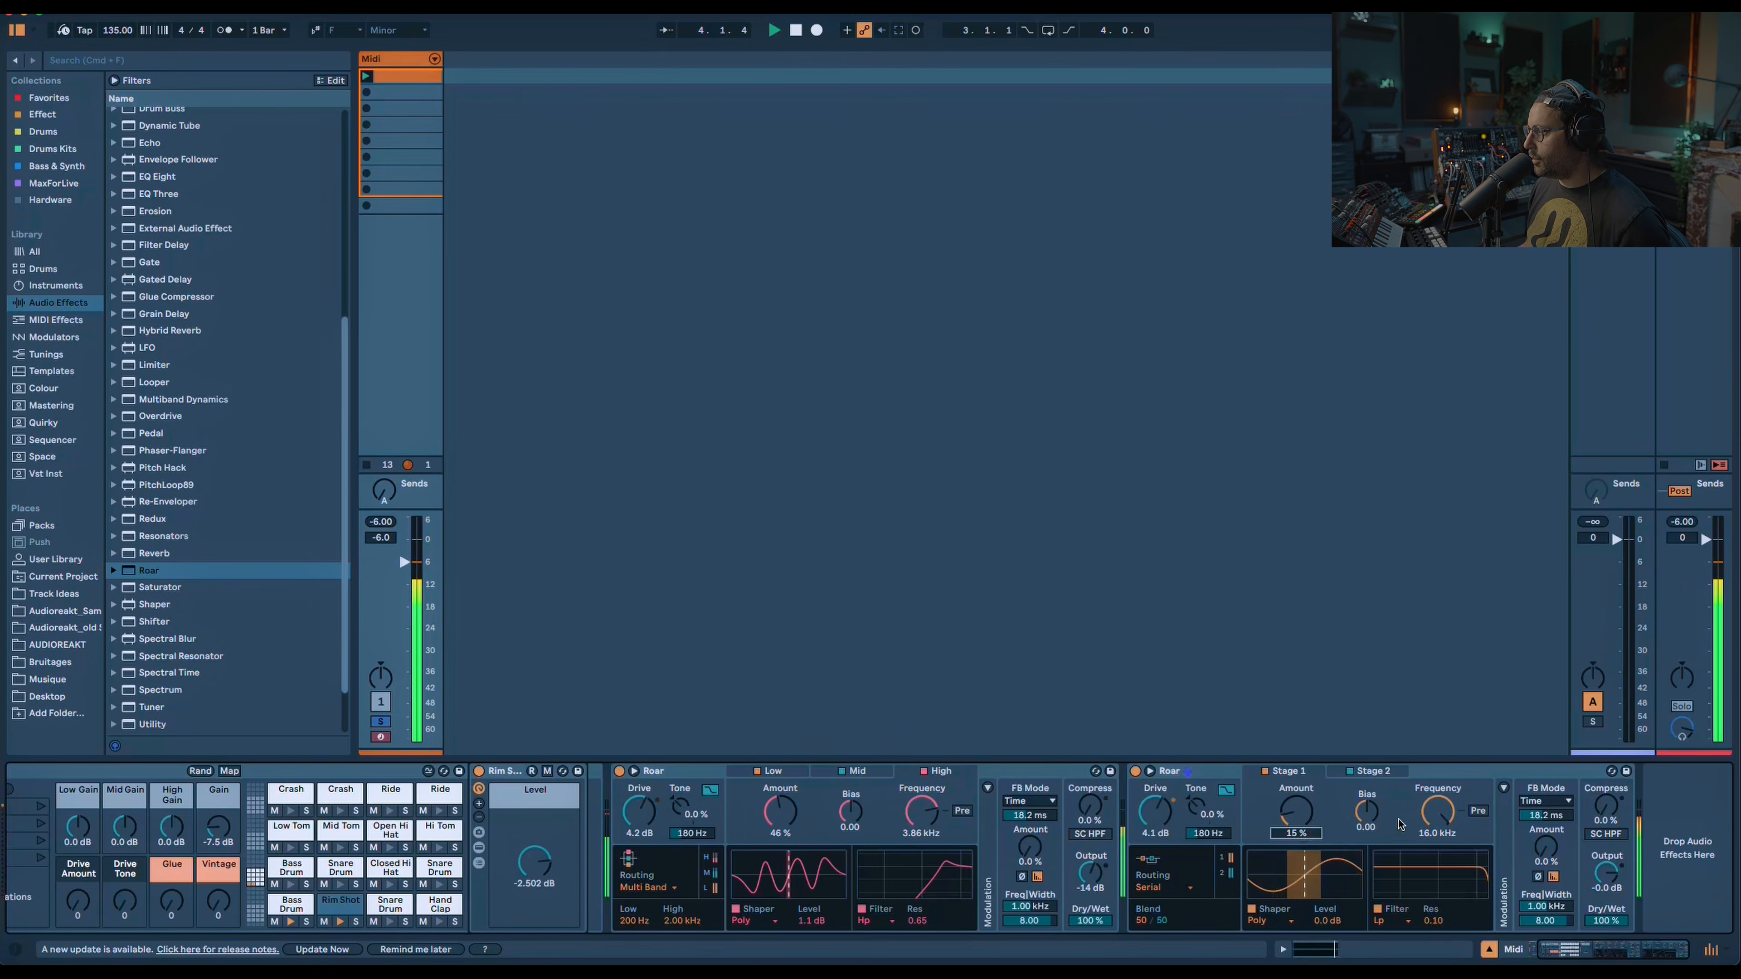
drag(1366, 812, 1366, 798)
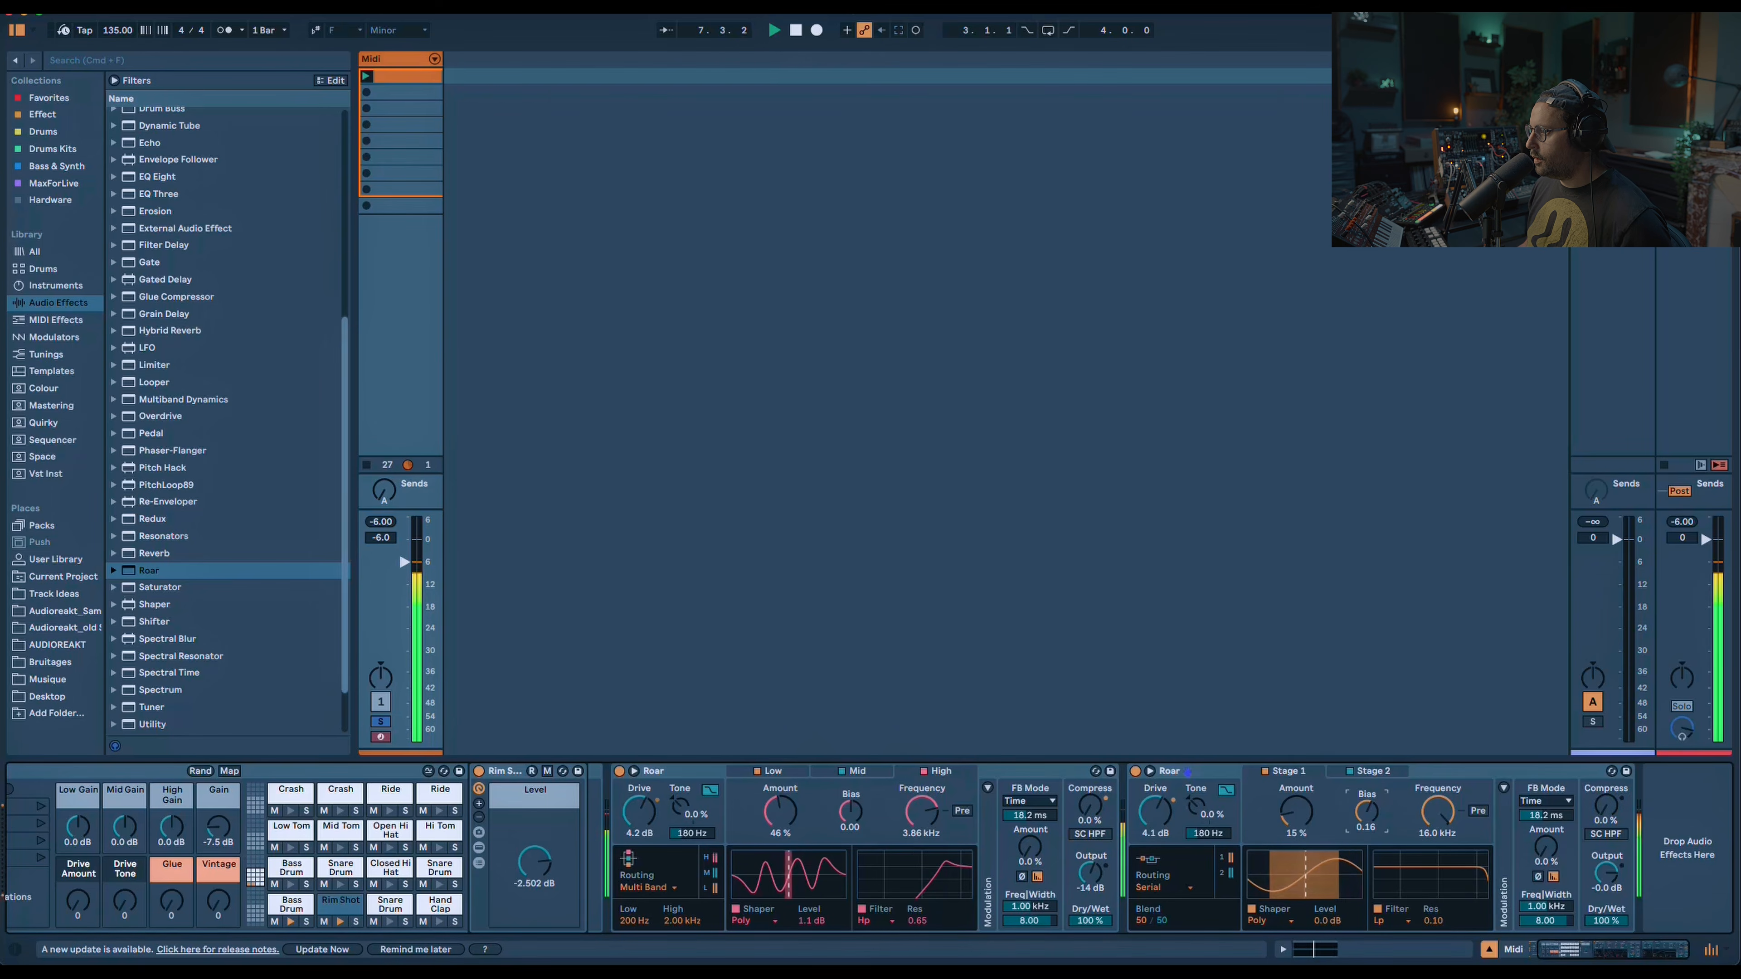
drag(1333, 899, 1333, 861)
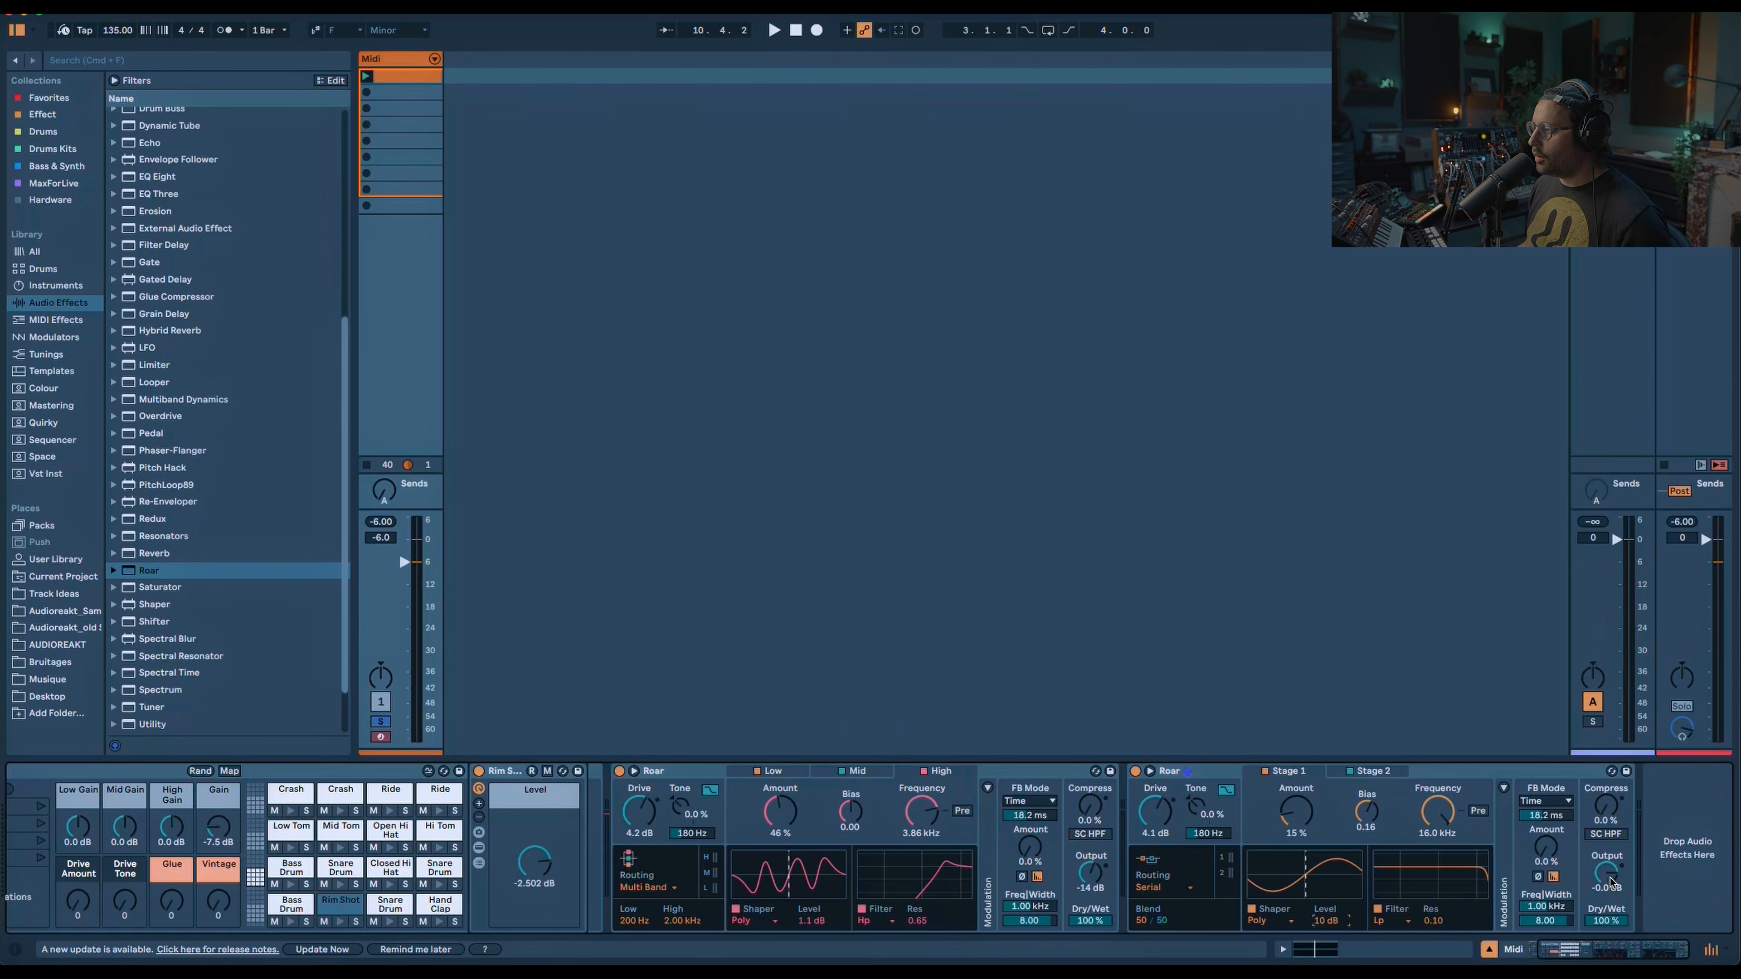
Lower the second Roar's output to -10 dB while the loop plays.
key(space)
drag(1613, 885, 1613, 913)
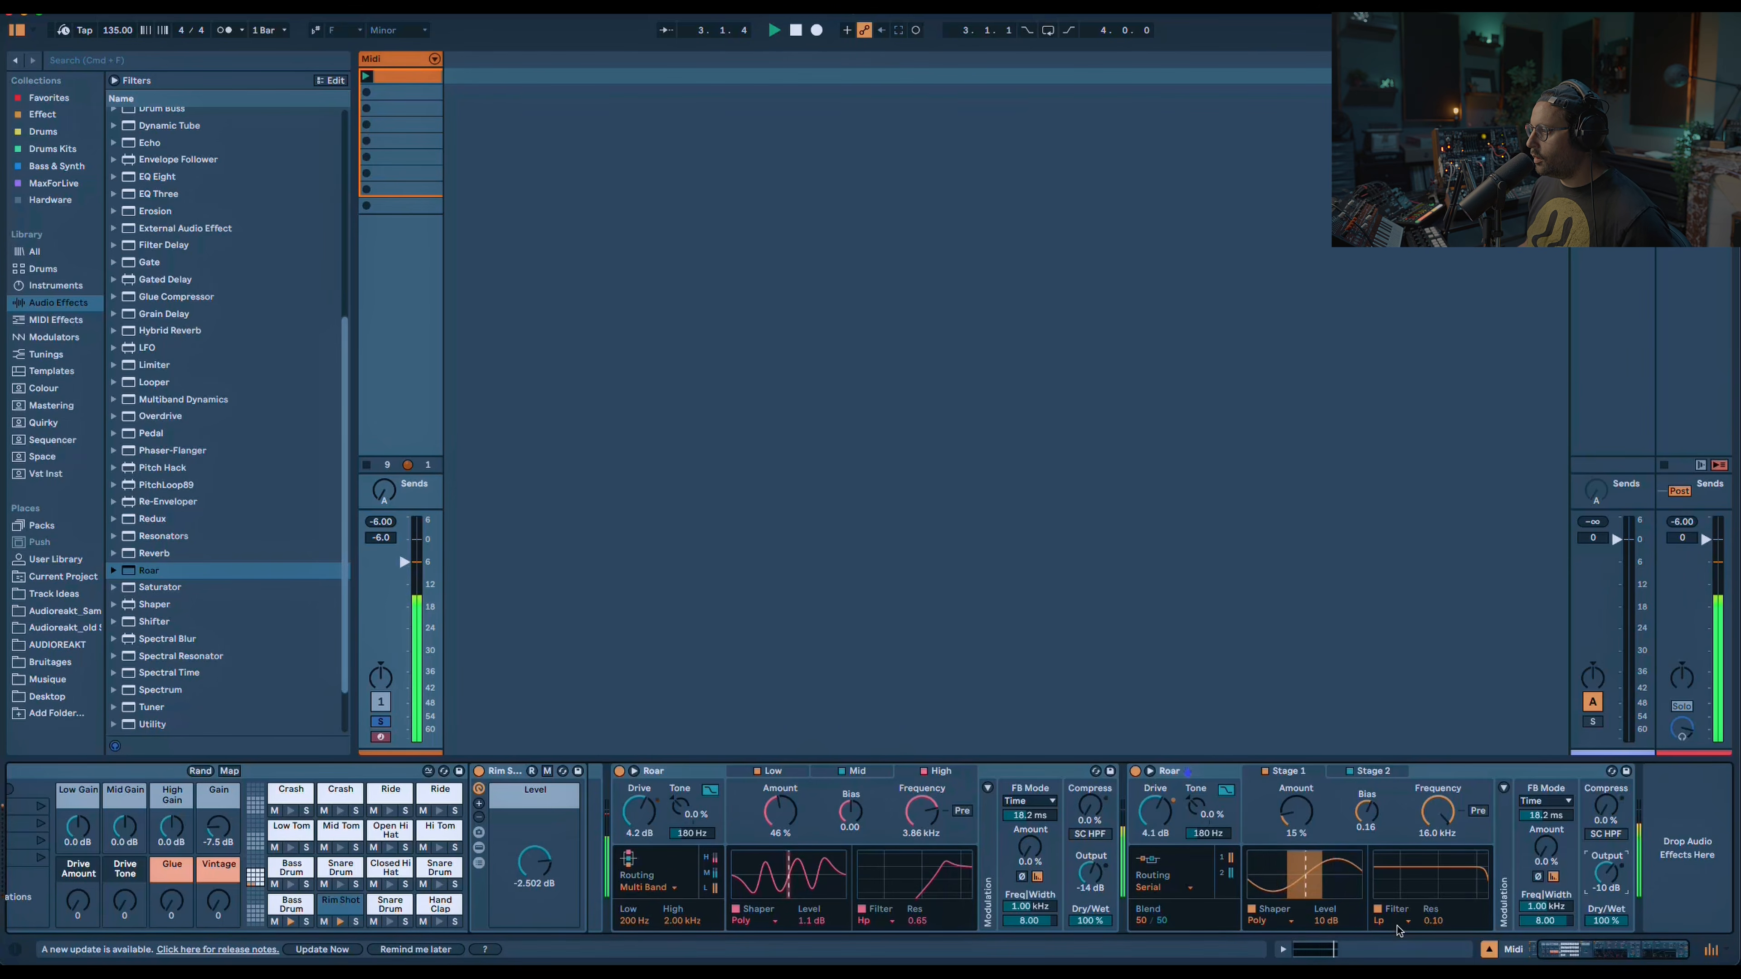
key(space)
Change the shaper of the second Roar's Stage 2 to Polynomial and listen to the result.
click(1362, 771)
key(space)
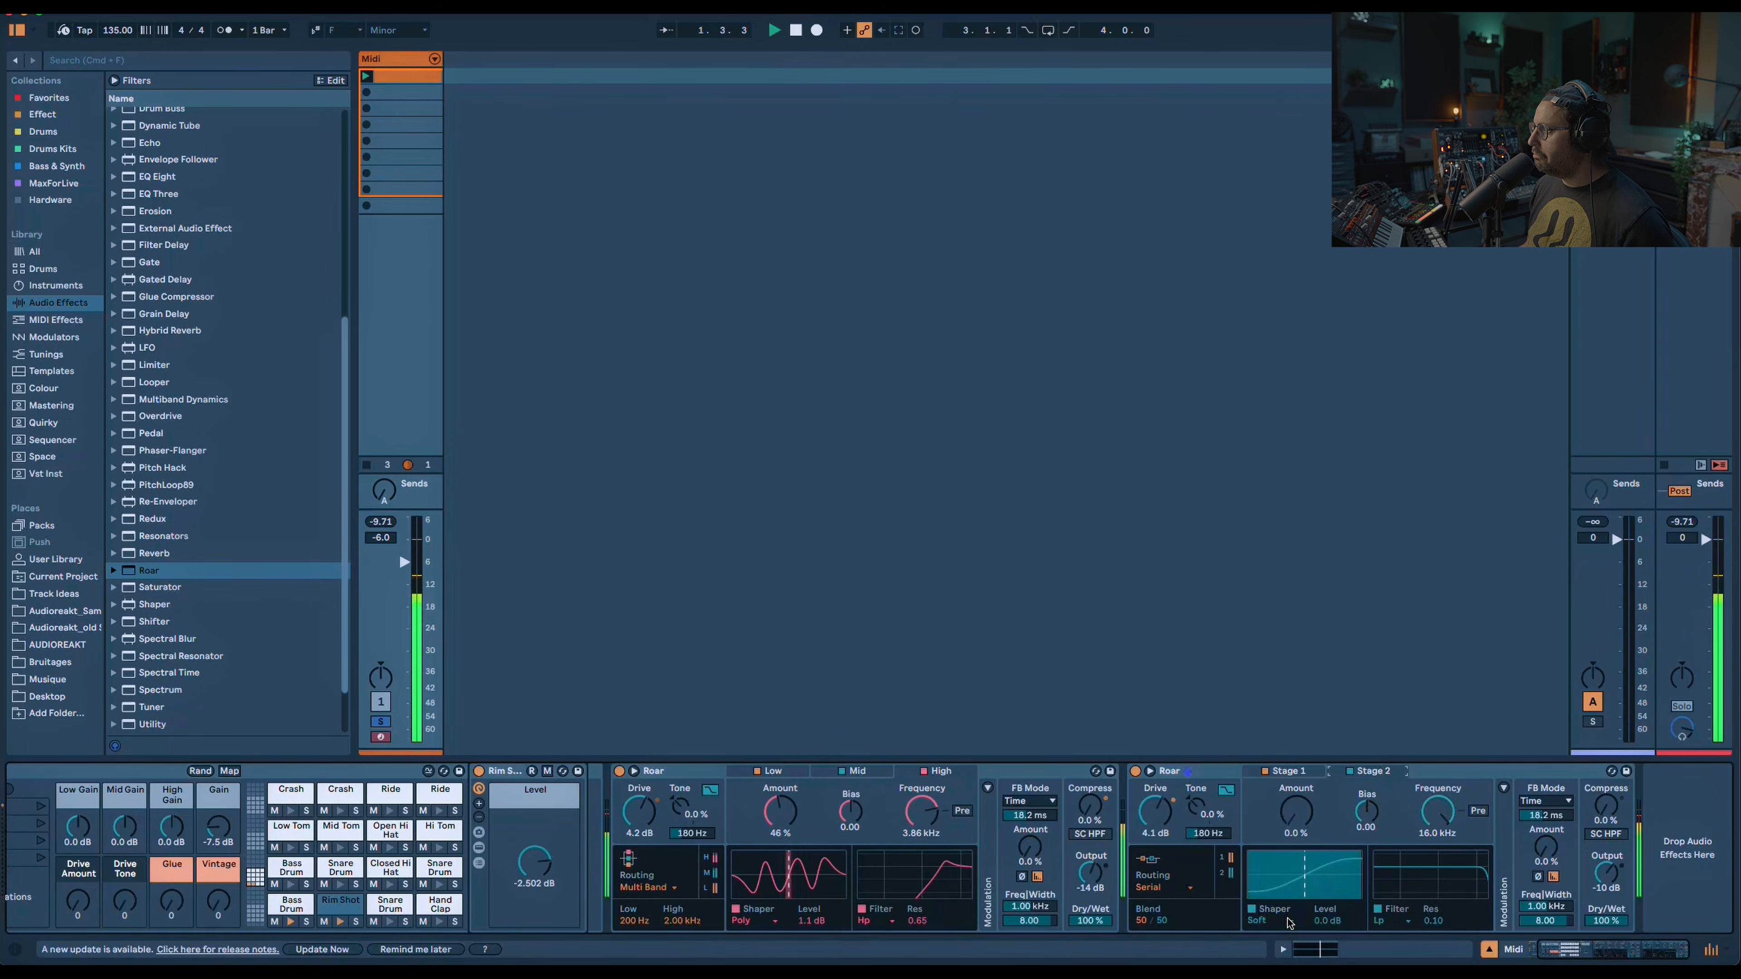
click(1288, 922)
click(1286, 861)
key(space)
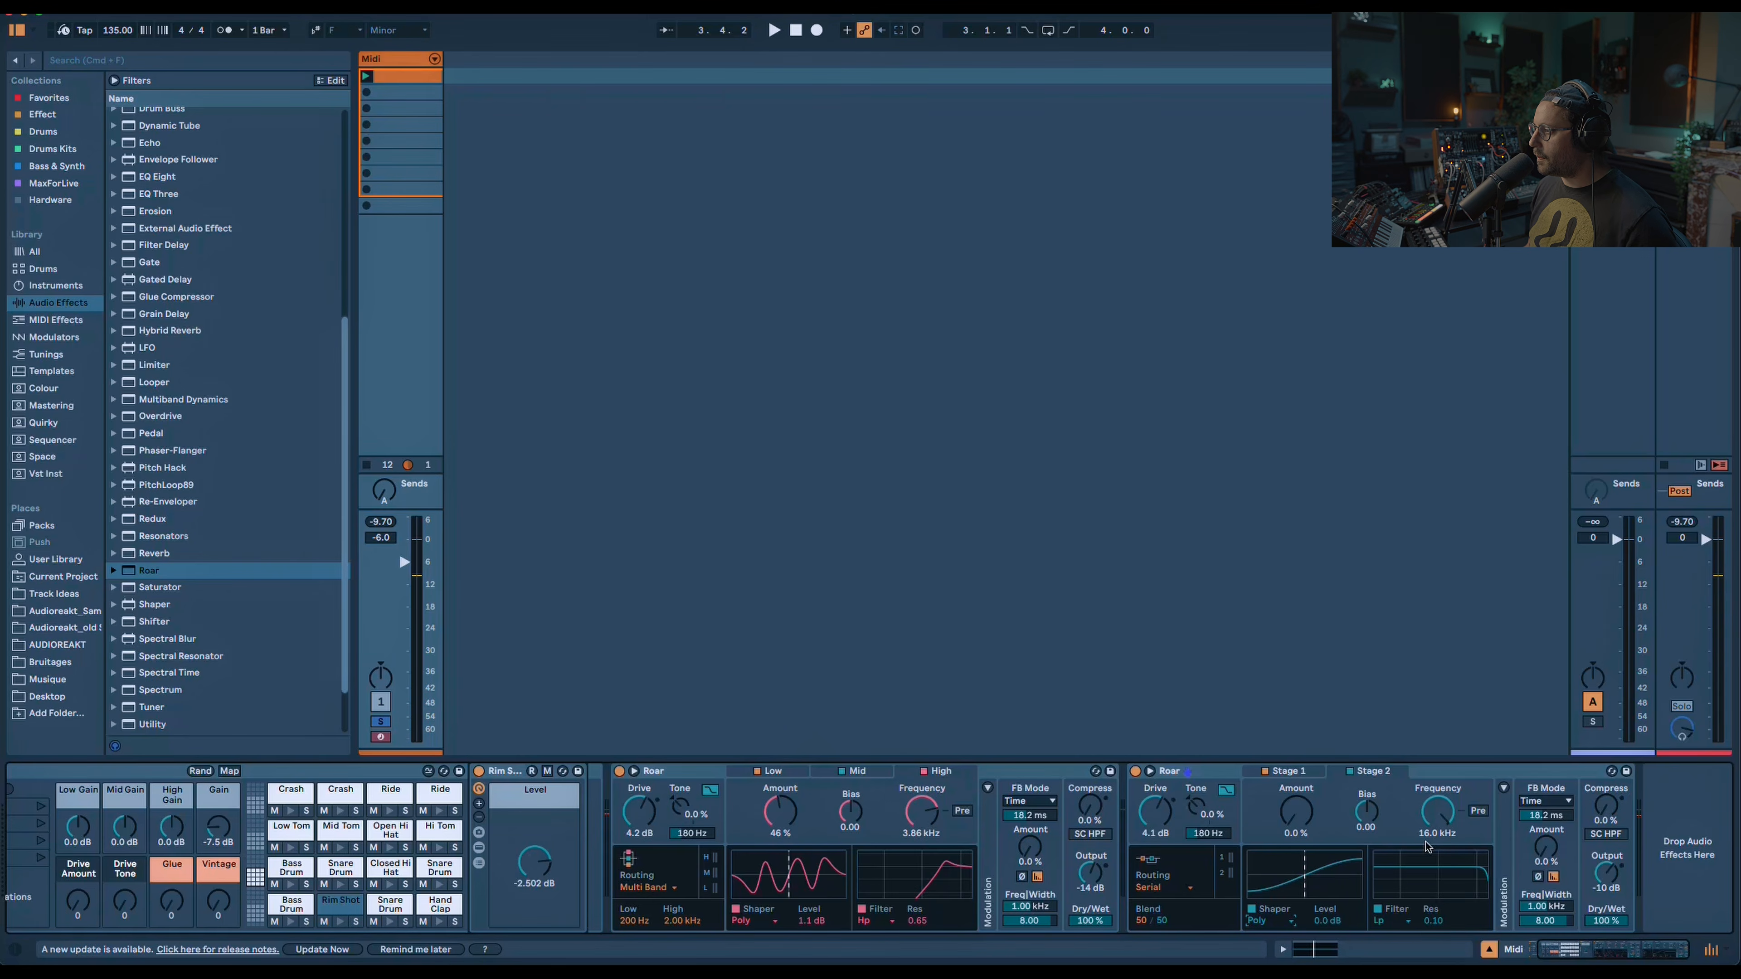
Change Stage 2's filter to Peak at 50.8 Hz with resonance 1.00 and a 3.0 dB boost while listening.
click(1399, 922)
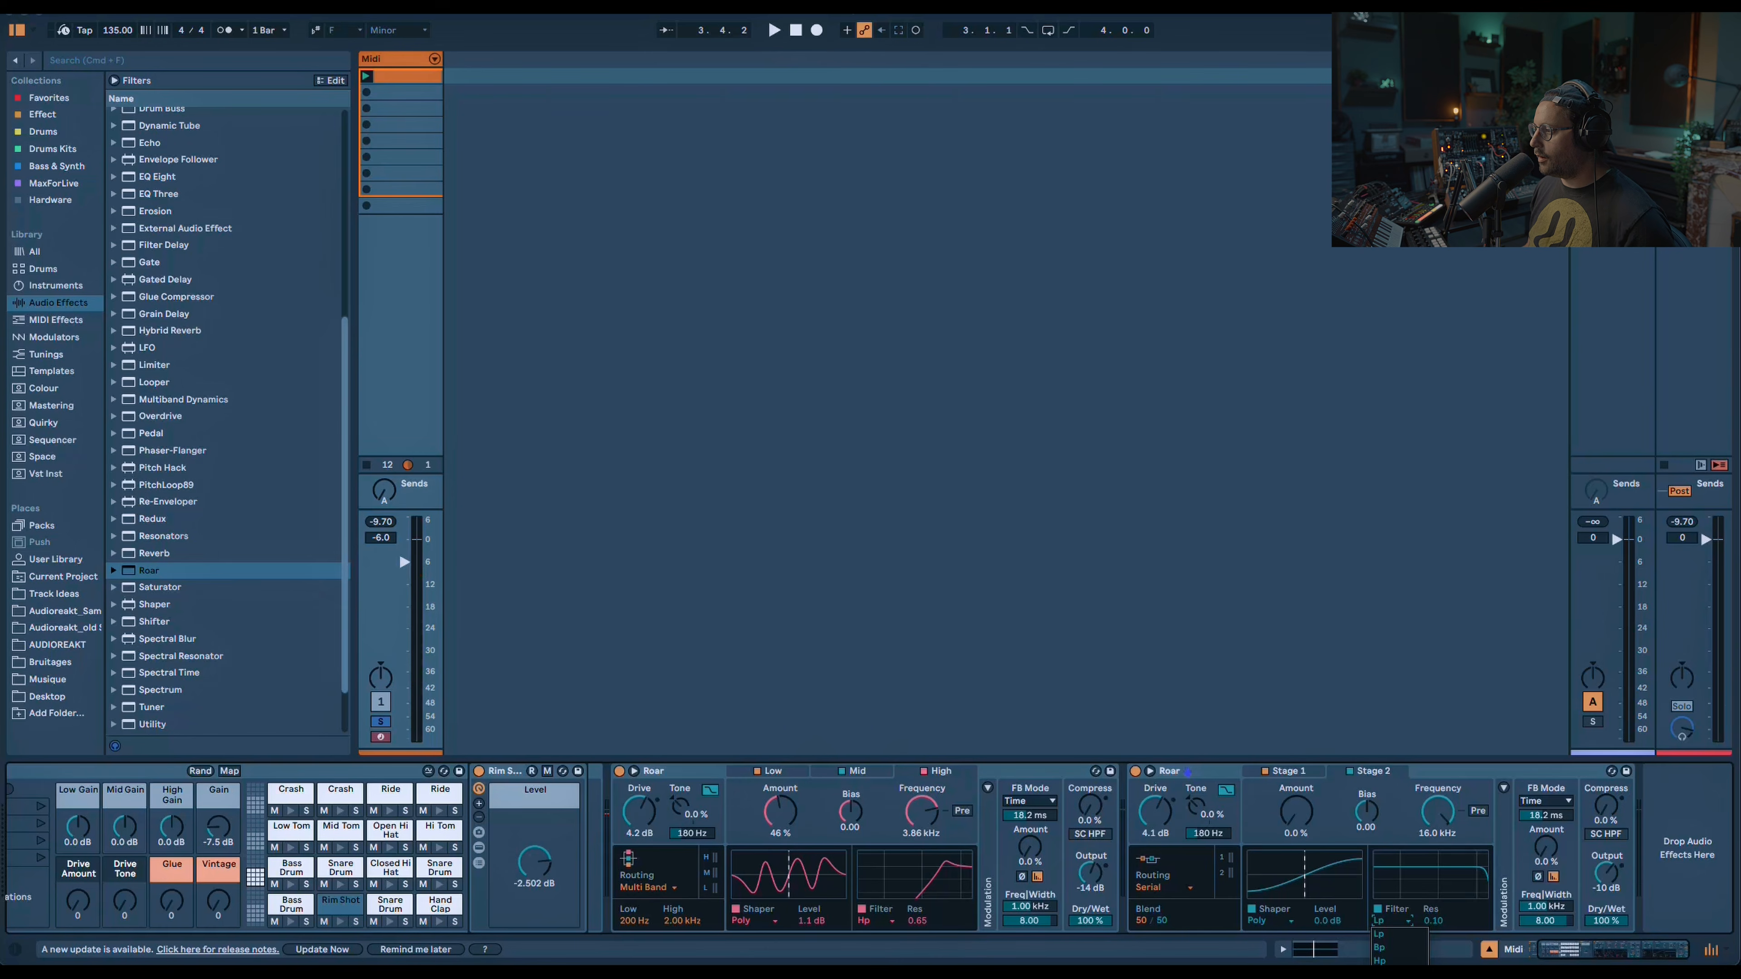
click(1384, 978)
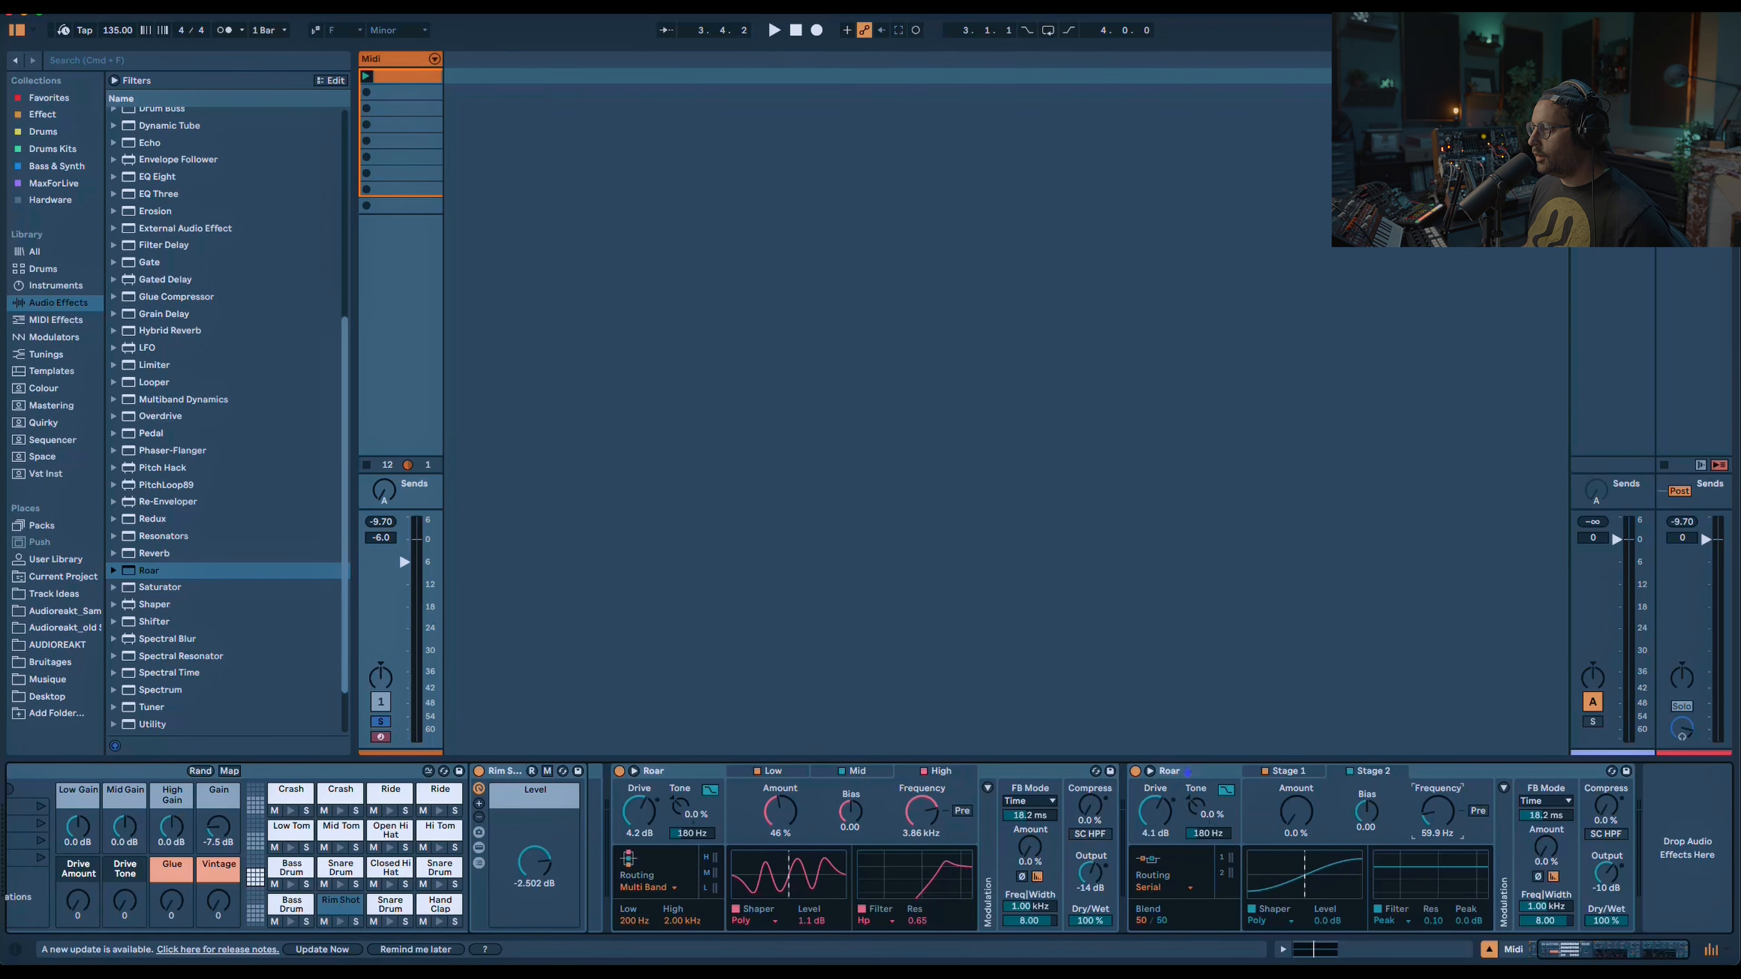
key(space)
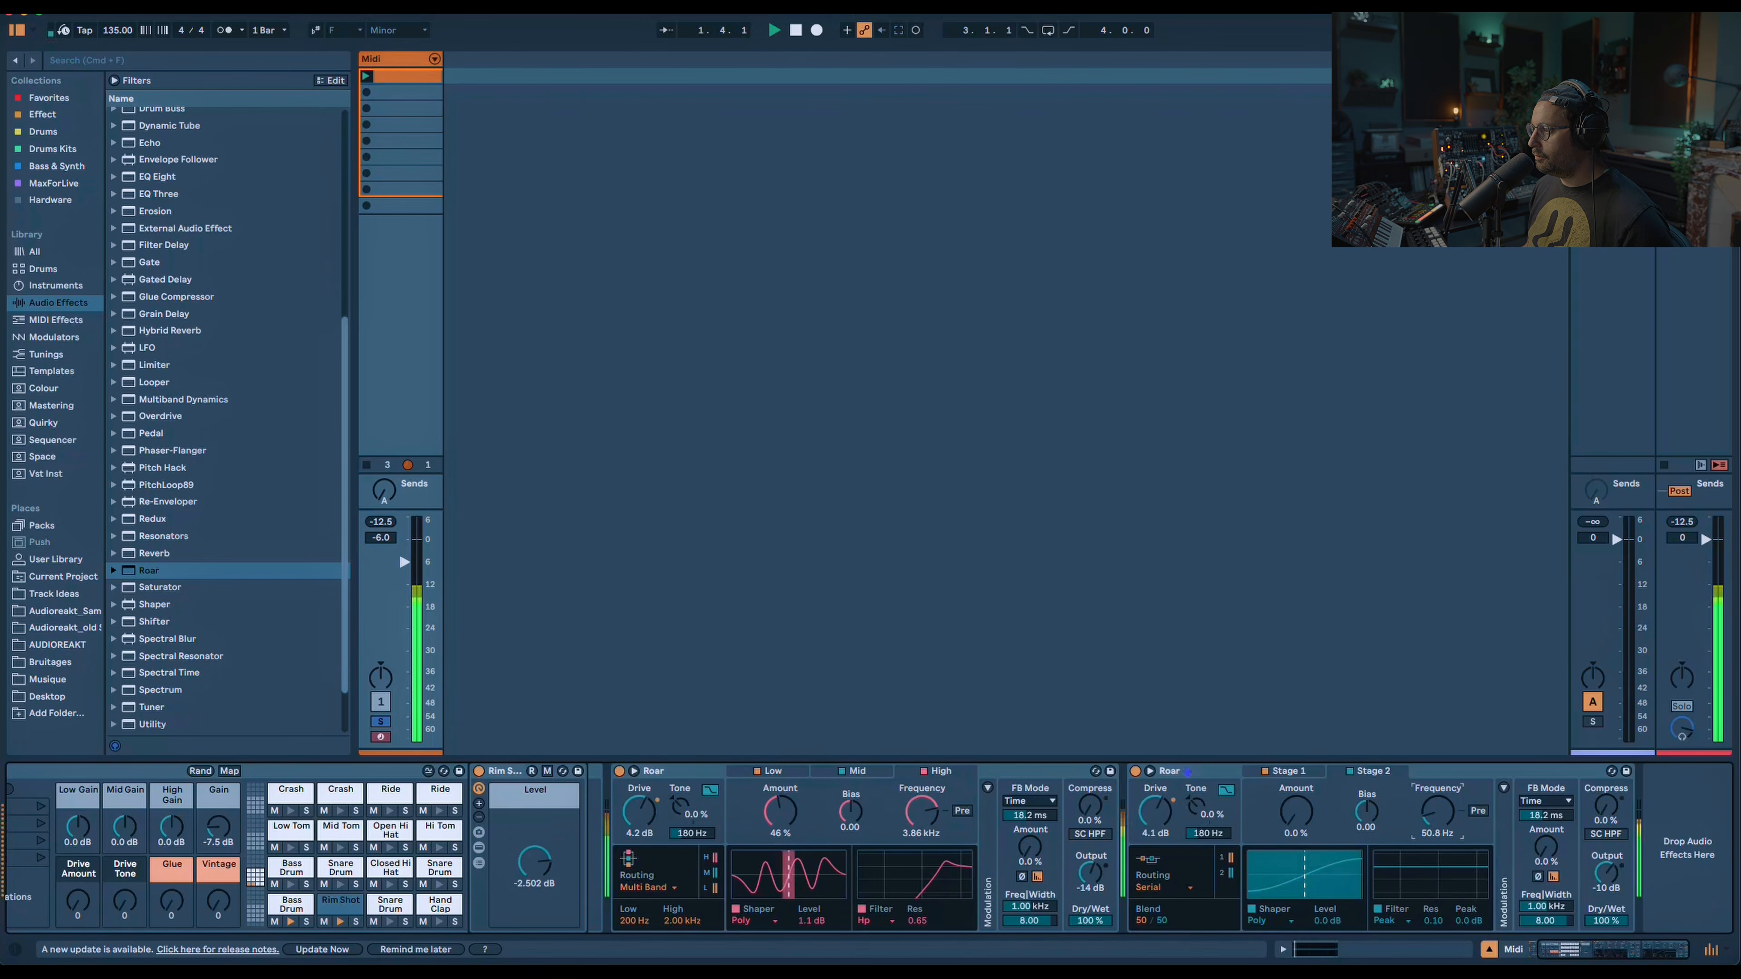
drag(1439, 923, 1433, 855)
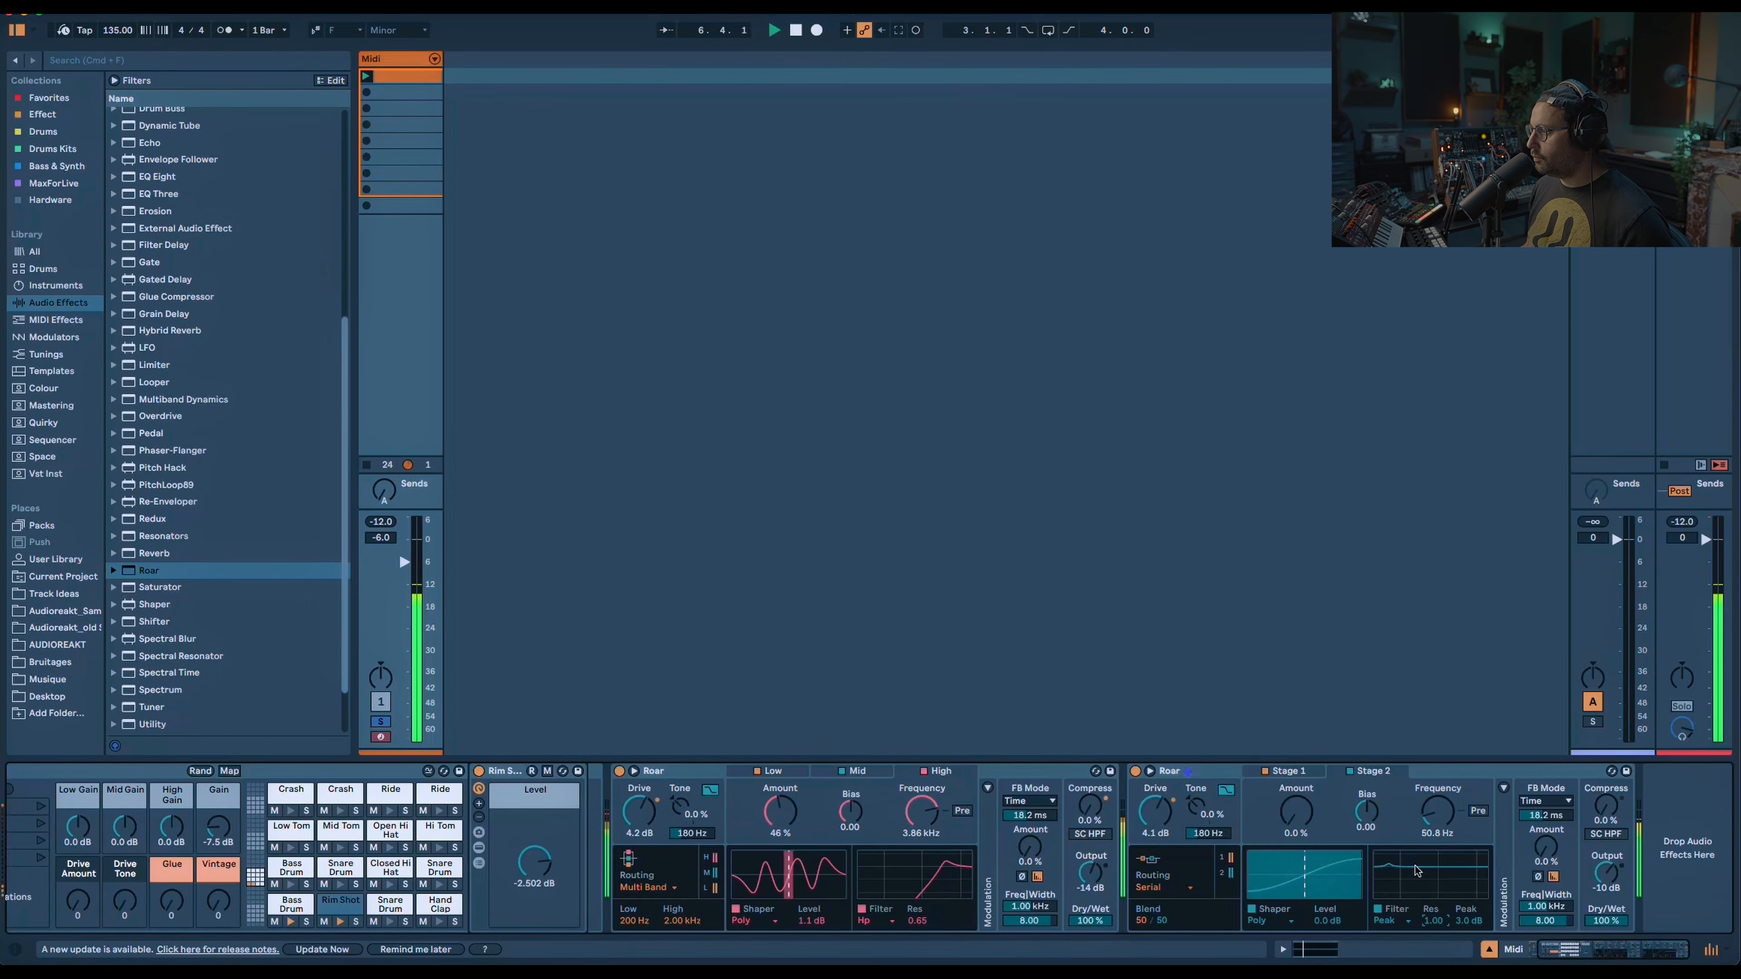
Fold both Roar devices and add the EQ Eight preset Kick EQ 3 after them.
double_click(662, 768)
double_click(686, 766)
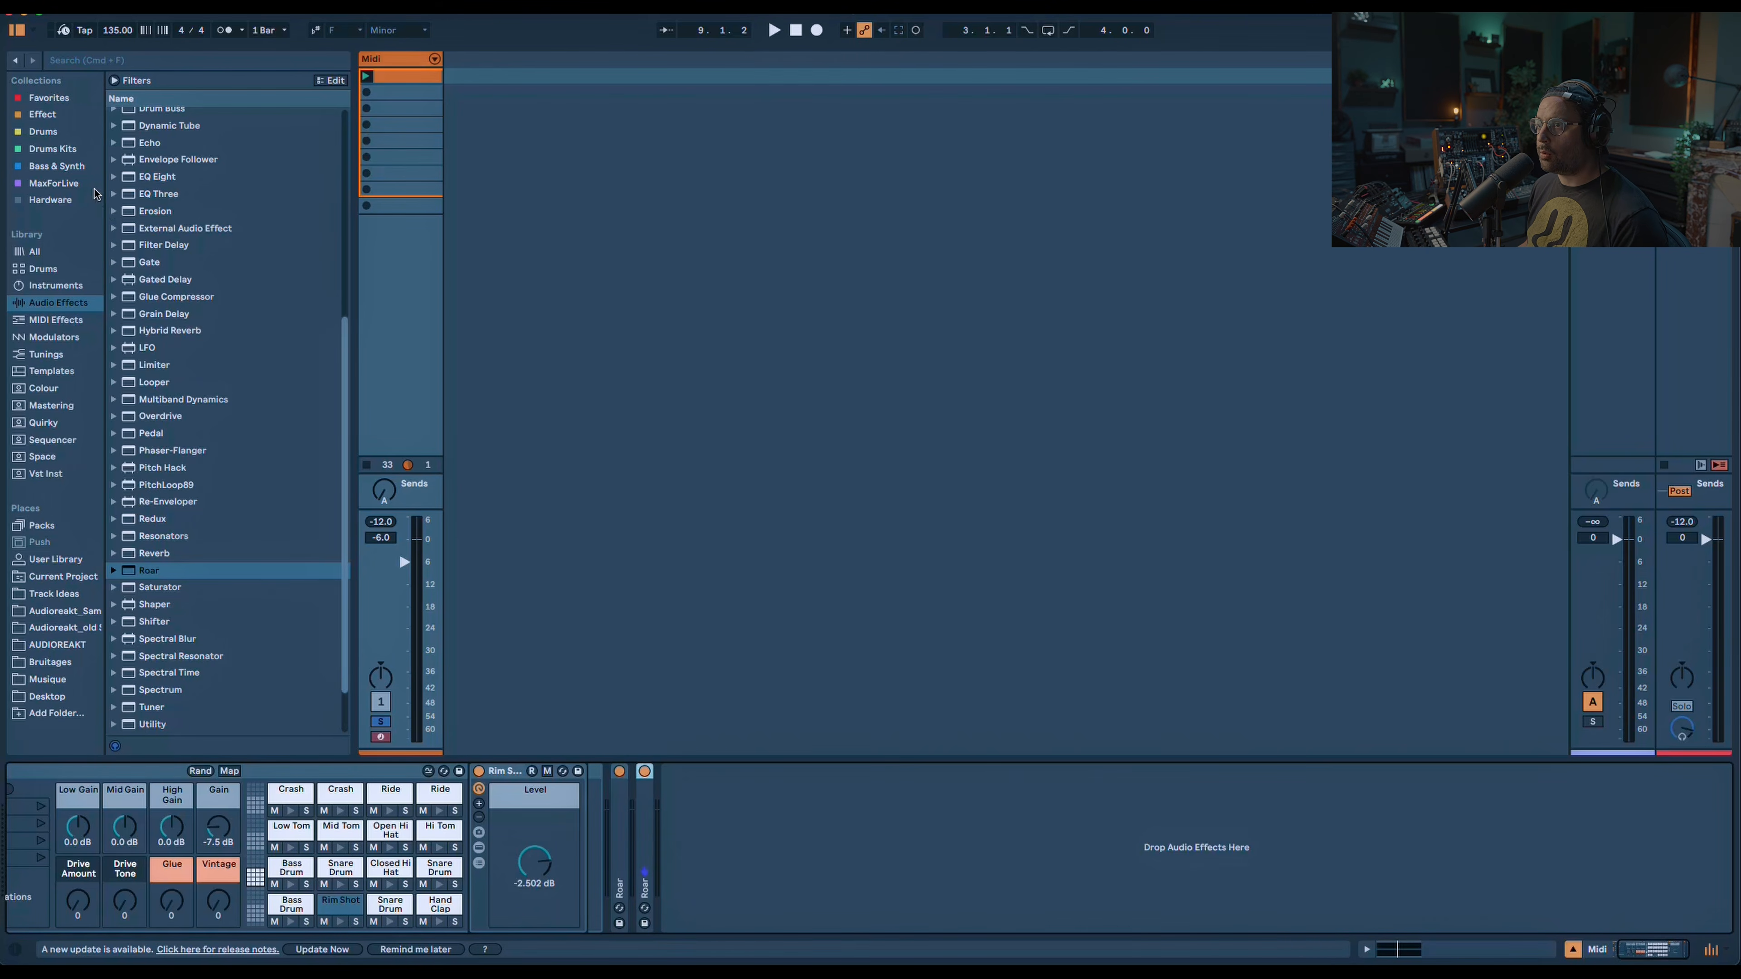
click(113, 176)
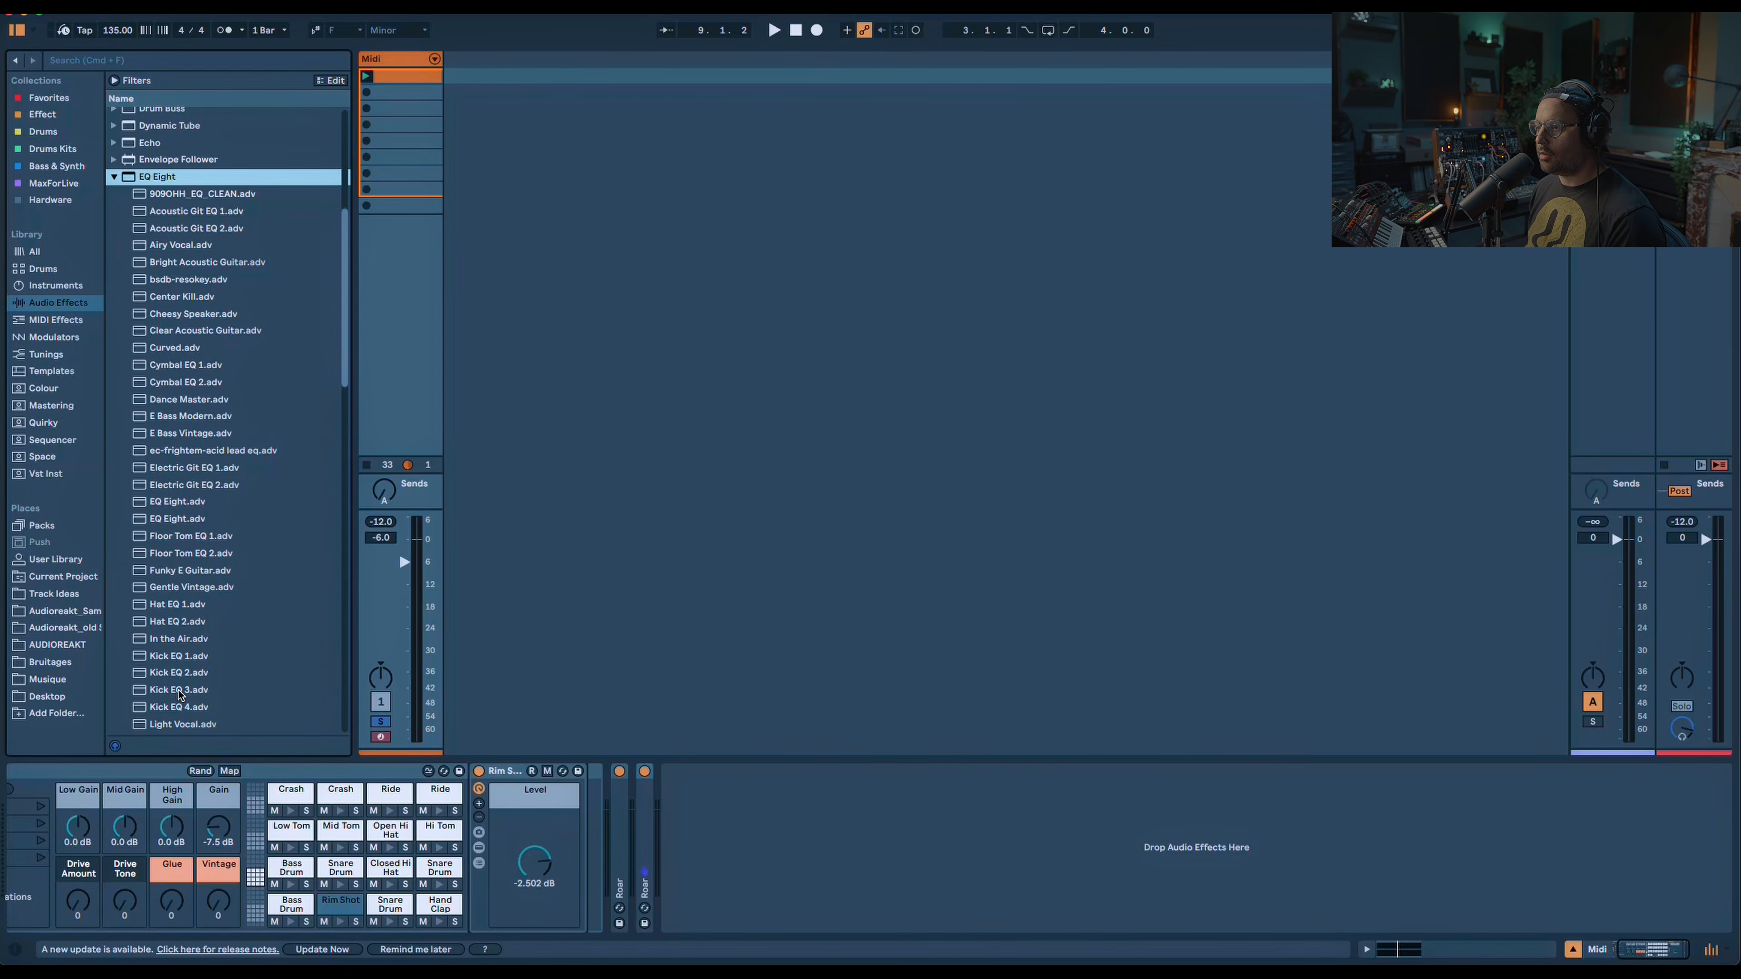
double_click(180, 690)
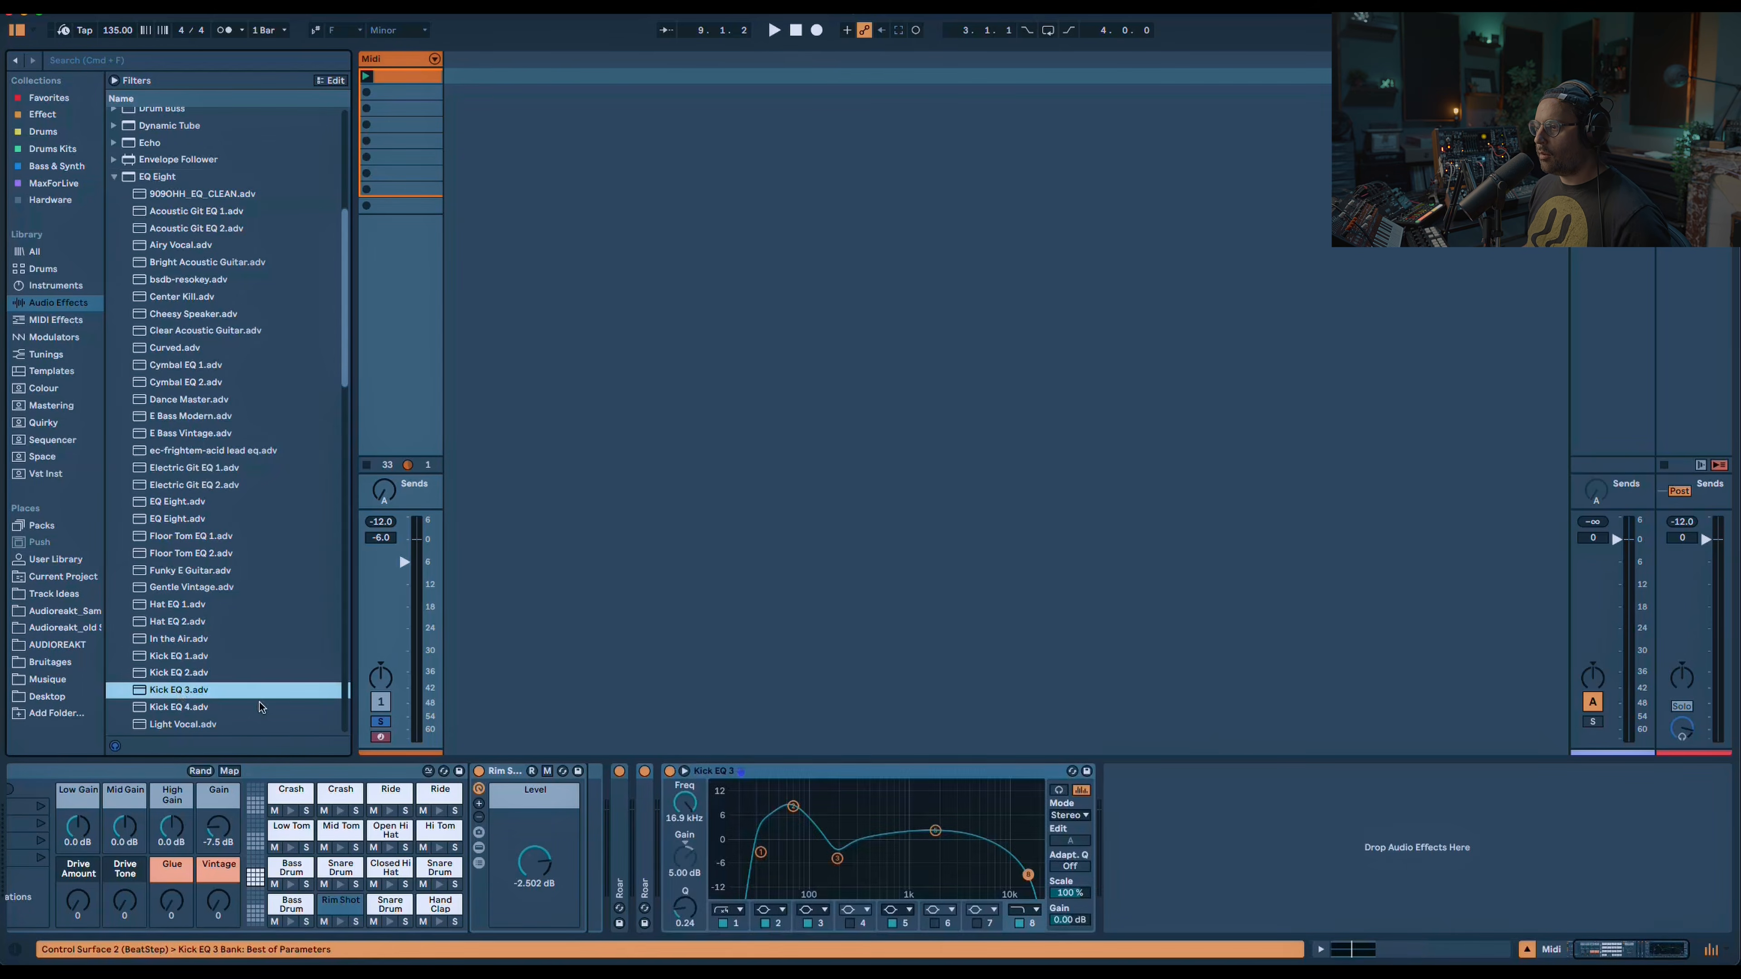
Compare the playing loop with Kick EQ 3 bypassed and active.
click(672, 772)
key(space)
click(671, 772)
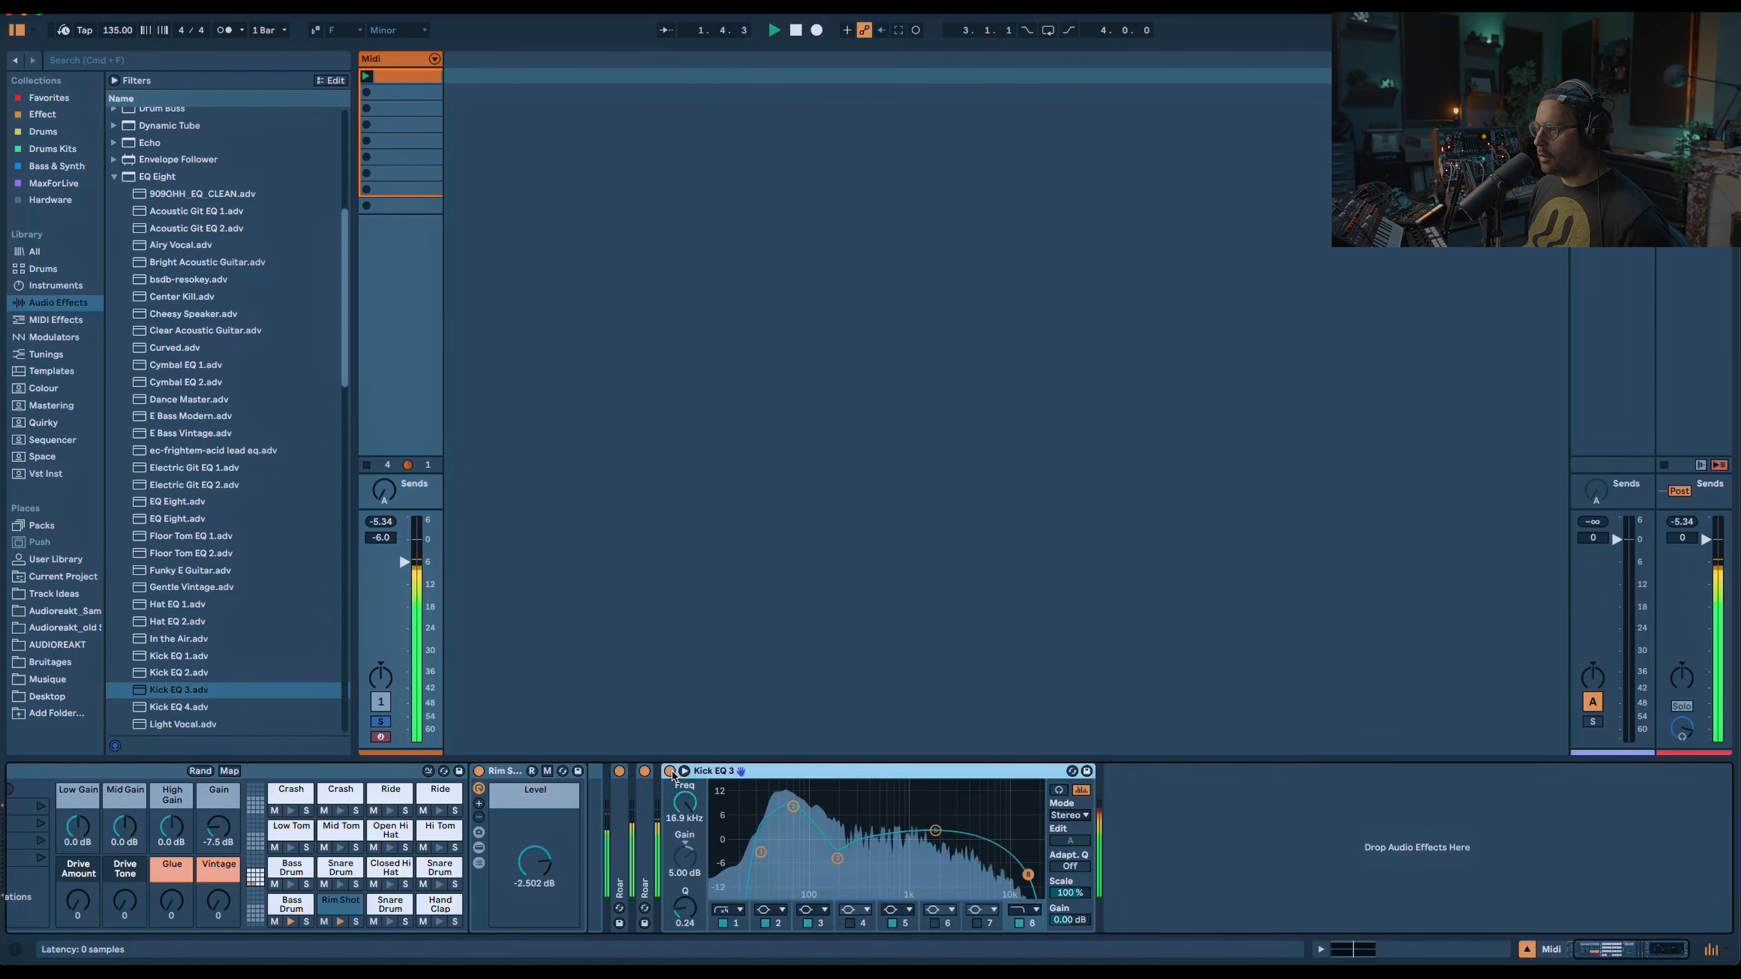
Reduce the gain of the EQ's 65 Hz band to 5.62 dB while the loop plays.
click(794, 805)
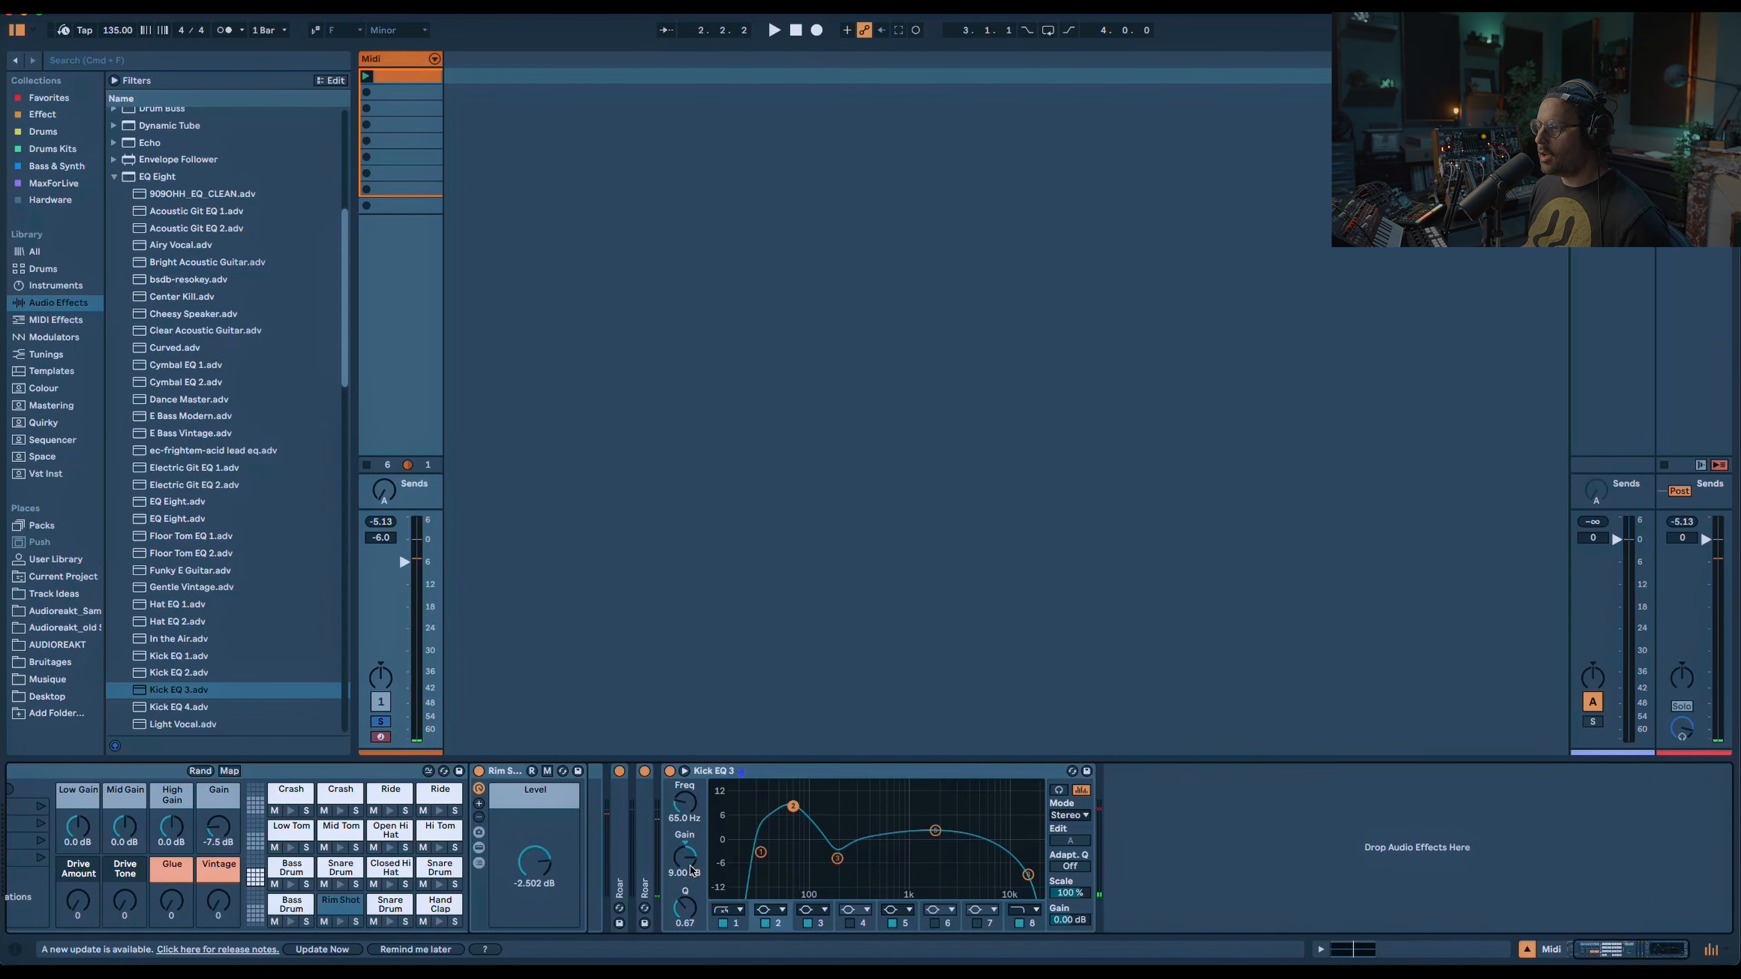
key(space)
drag(691, 869, 690, 887)
key(space)
Shorten the Bass Drum pad's decay to 62 while the loop plays.
click(291, 905)
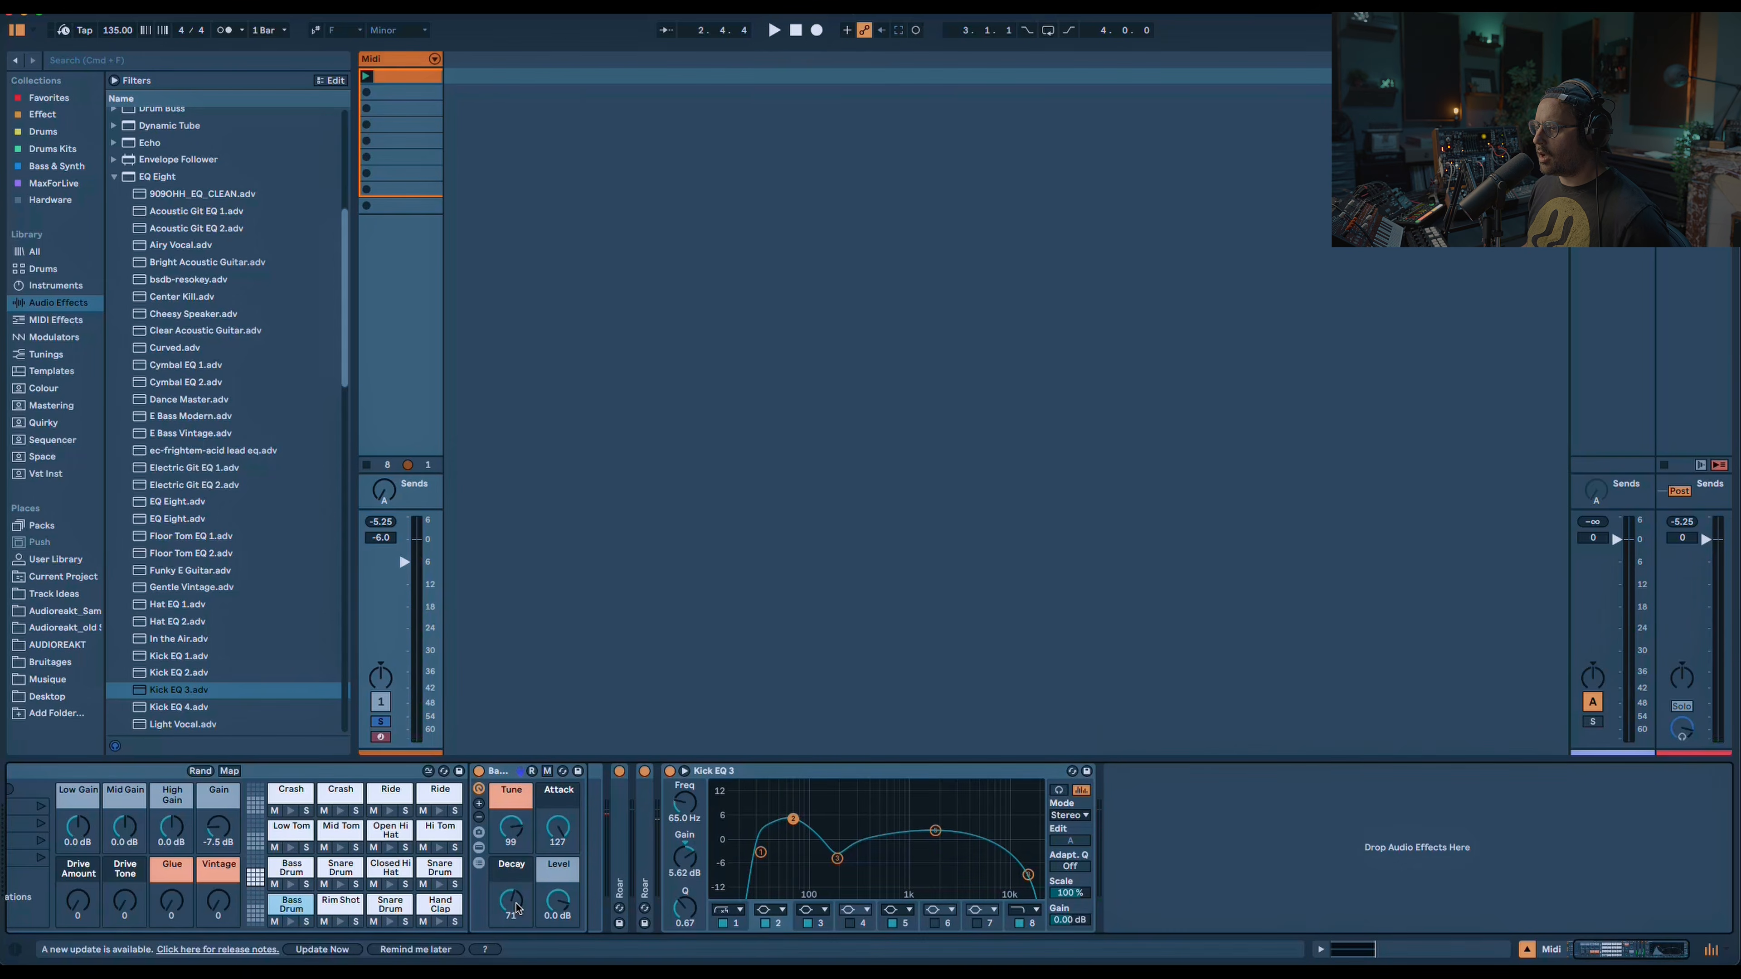
key(space)
drag(516, 908, 519, 904)
Fold the EQ and add the AYNIL_Kickverb_V2bis rack from the Drums collection after it.
double_click(741, 772)
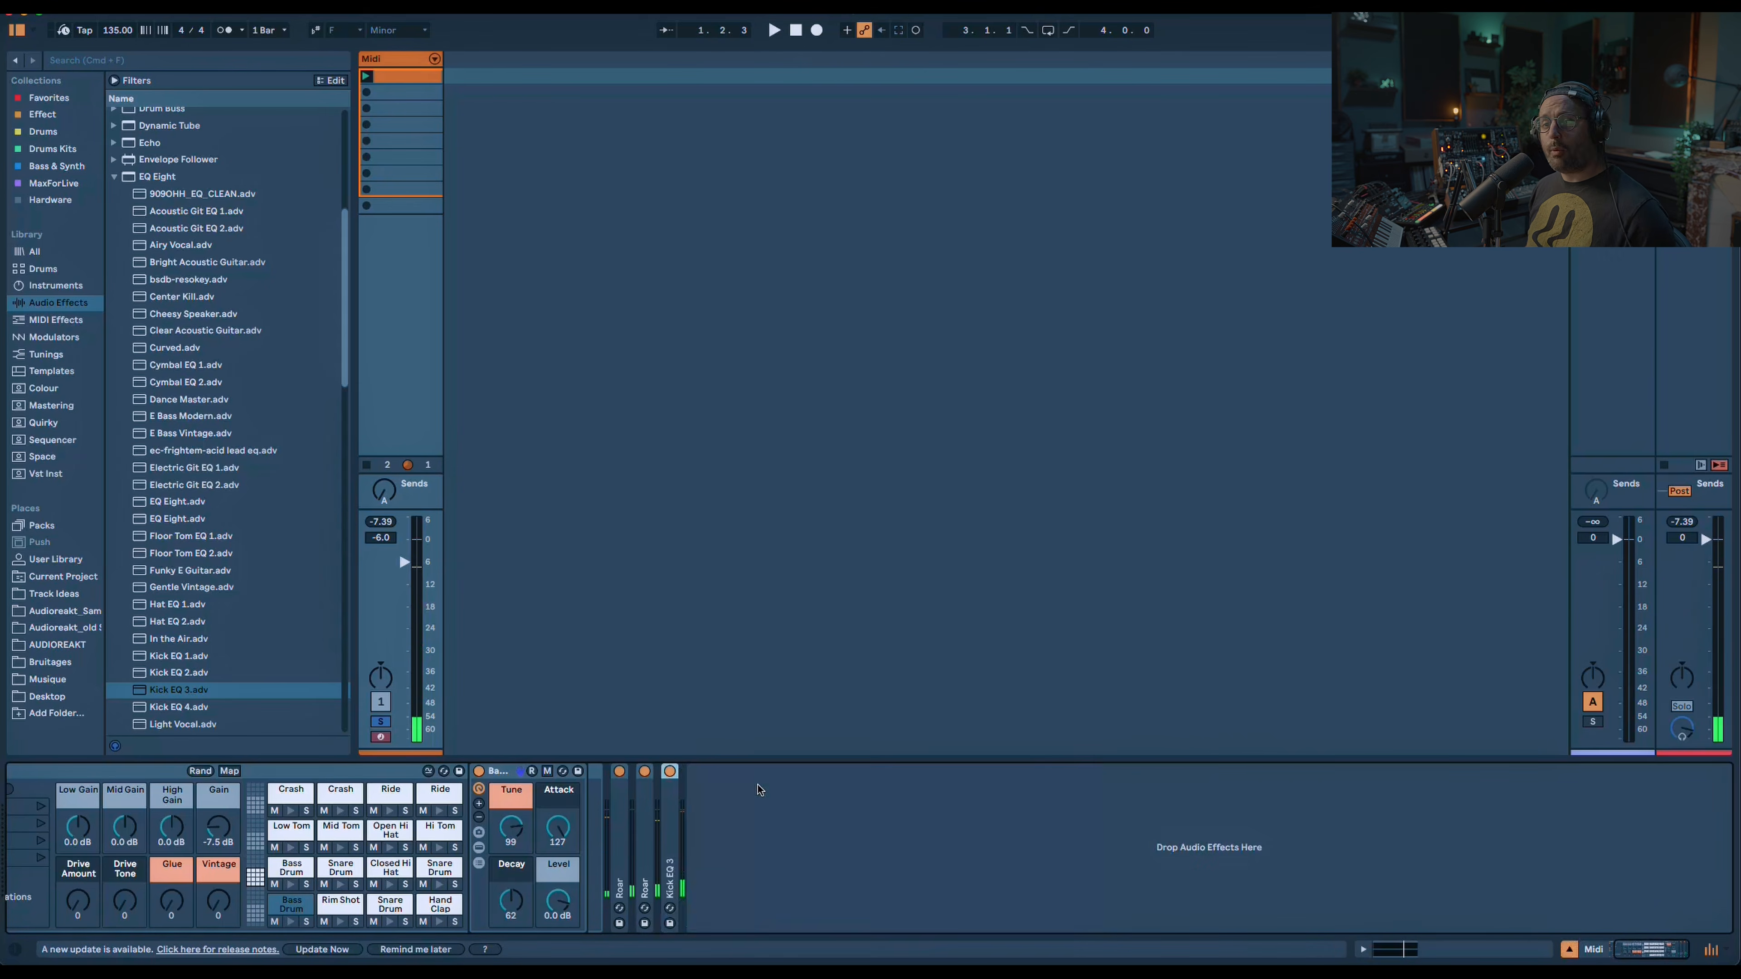
click(43, 134)
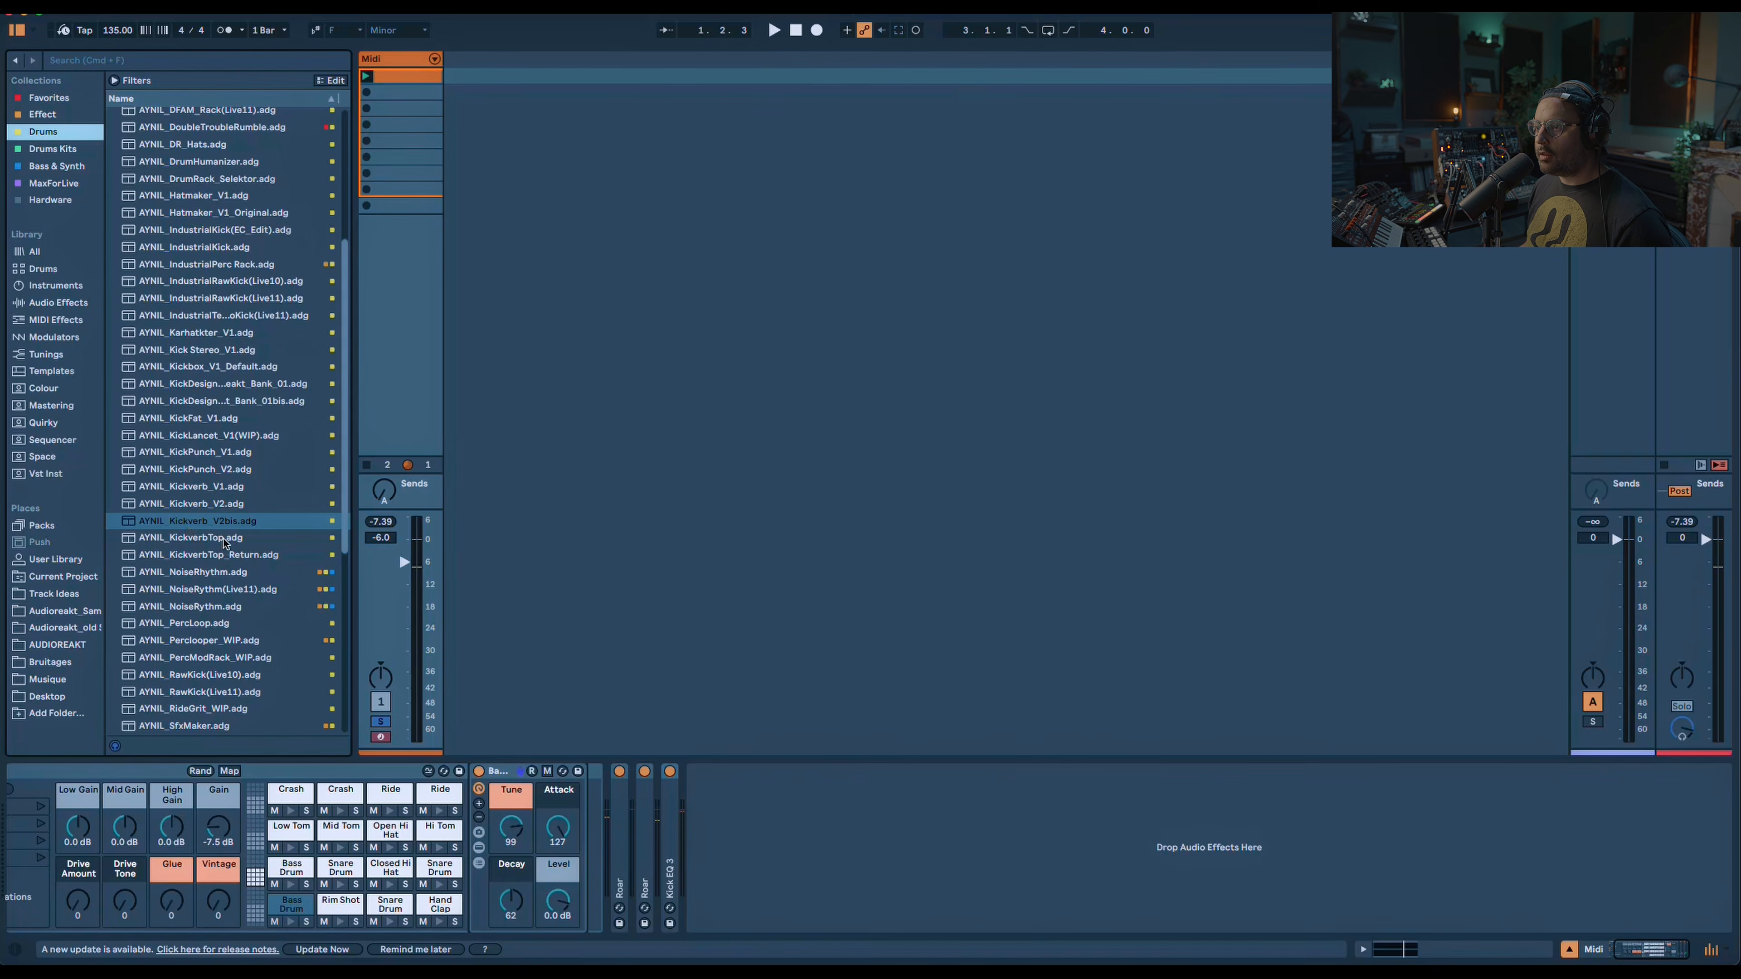
click(225, 519)
drag(731, 739, 735, 881)
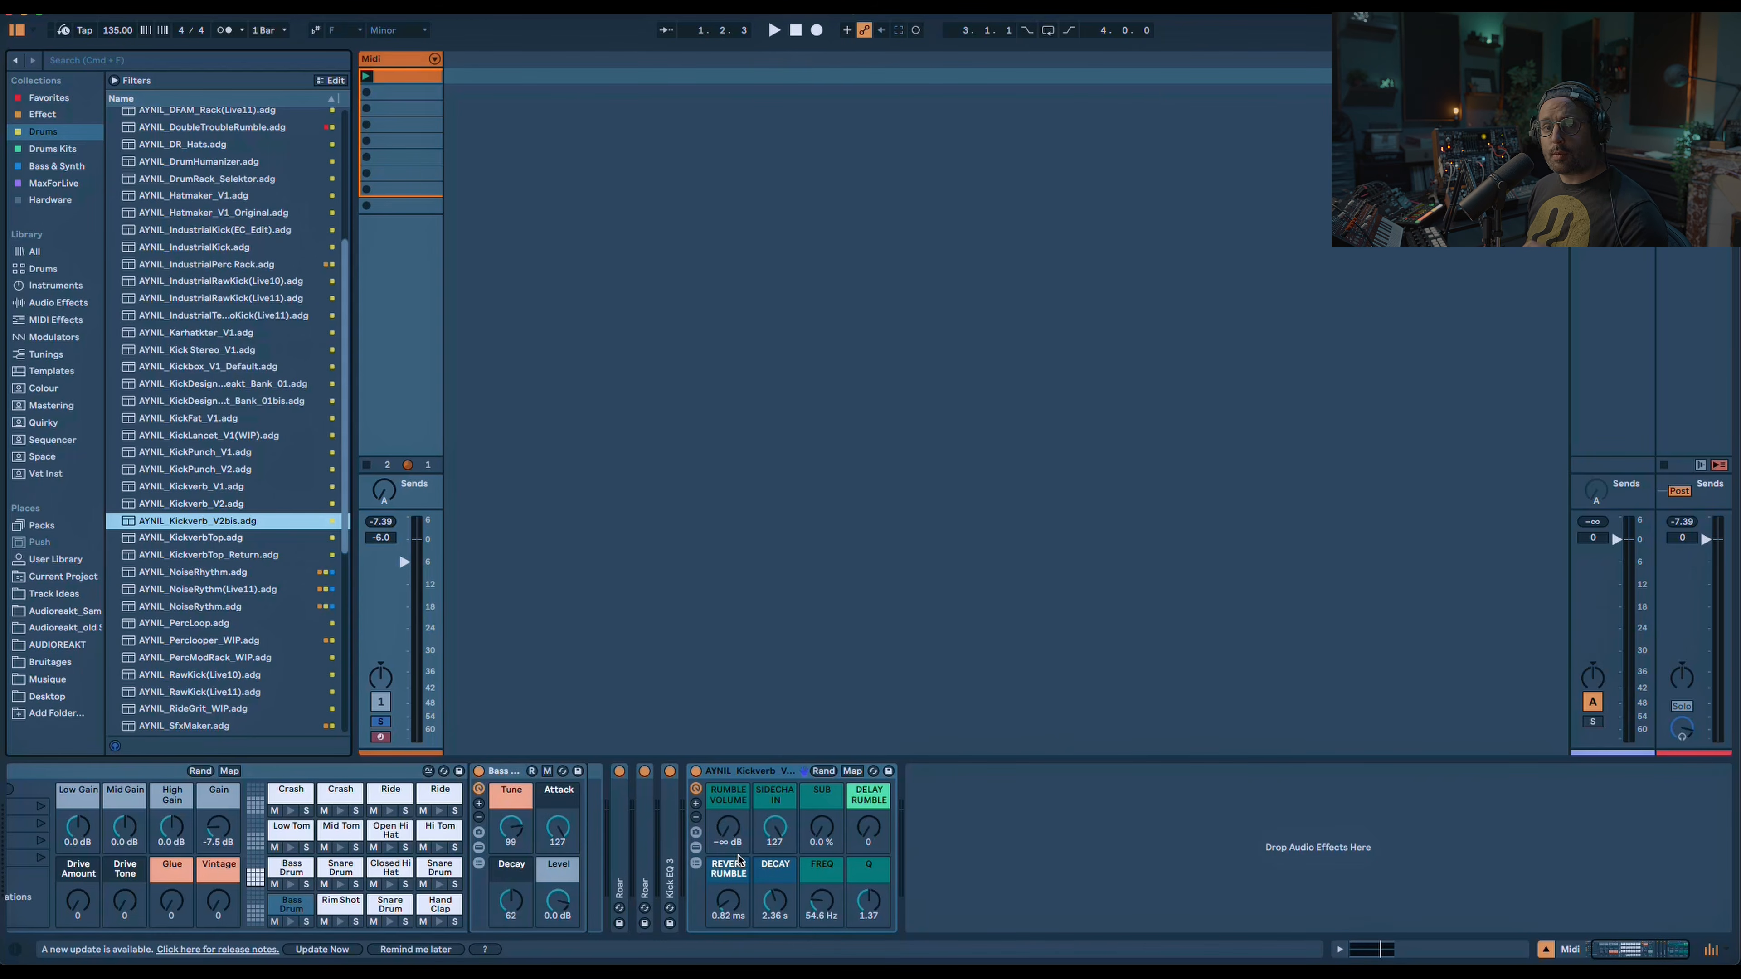
Set the Kickverb rack's rumble volume to about -6.6 dB, reverb rumble to 126 ms and decay to 1.15 s during playback.
key(space)
drag(728, 828, 728, 805)
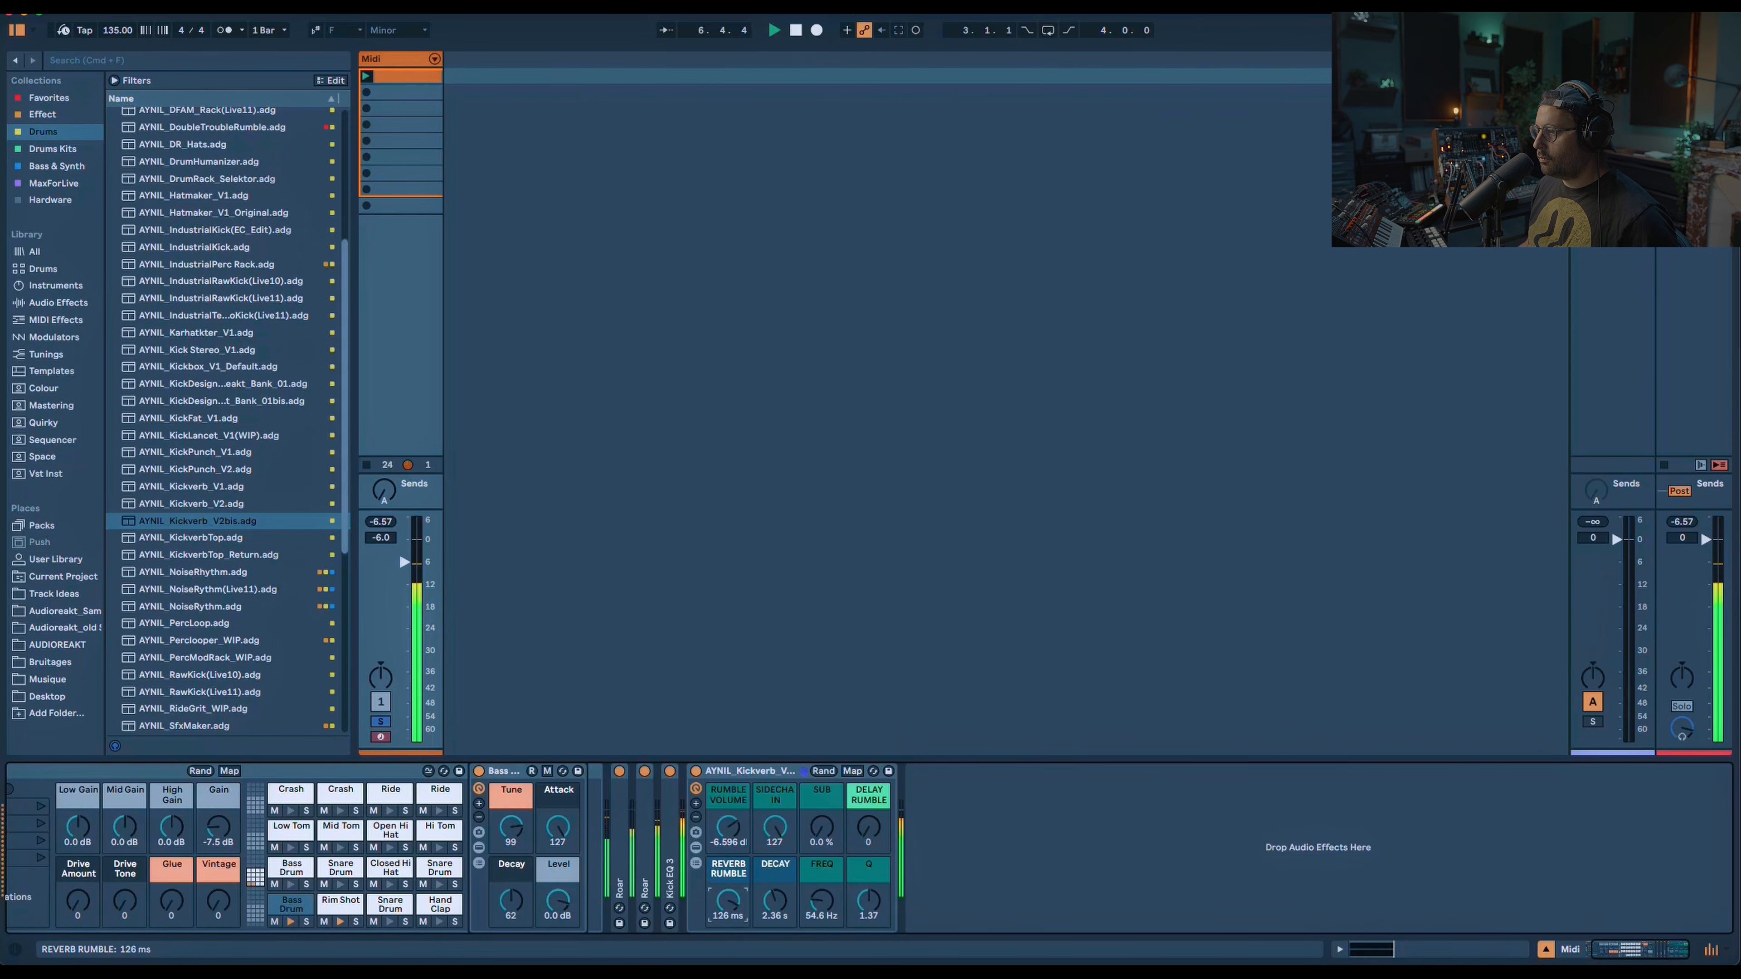
drag(775, 901, 774, 916)
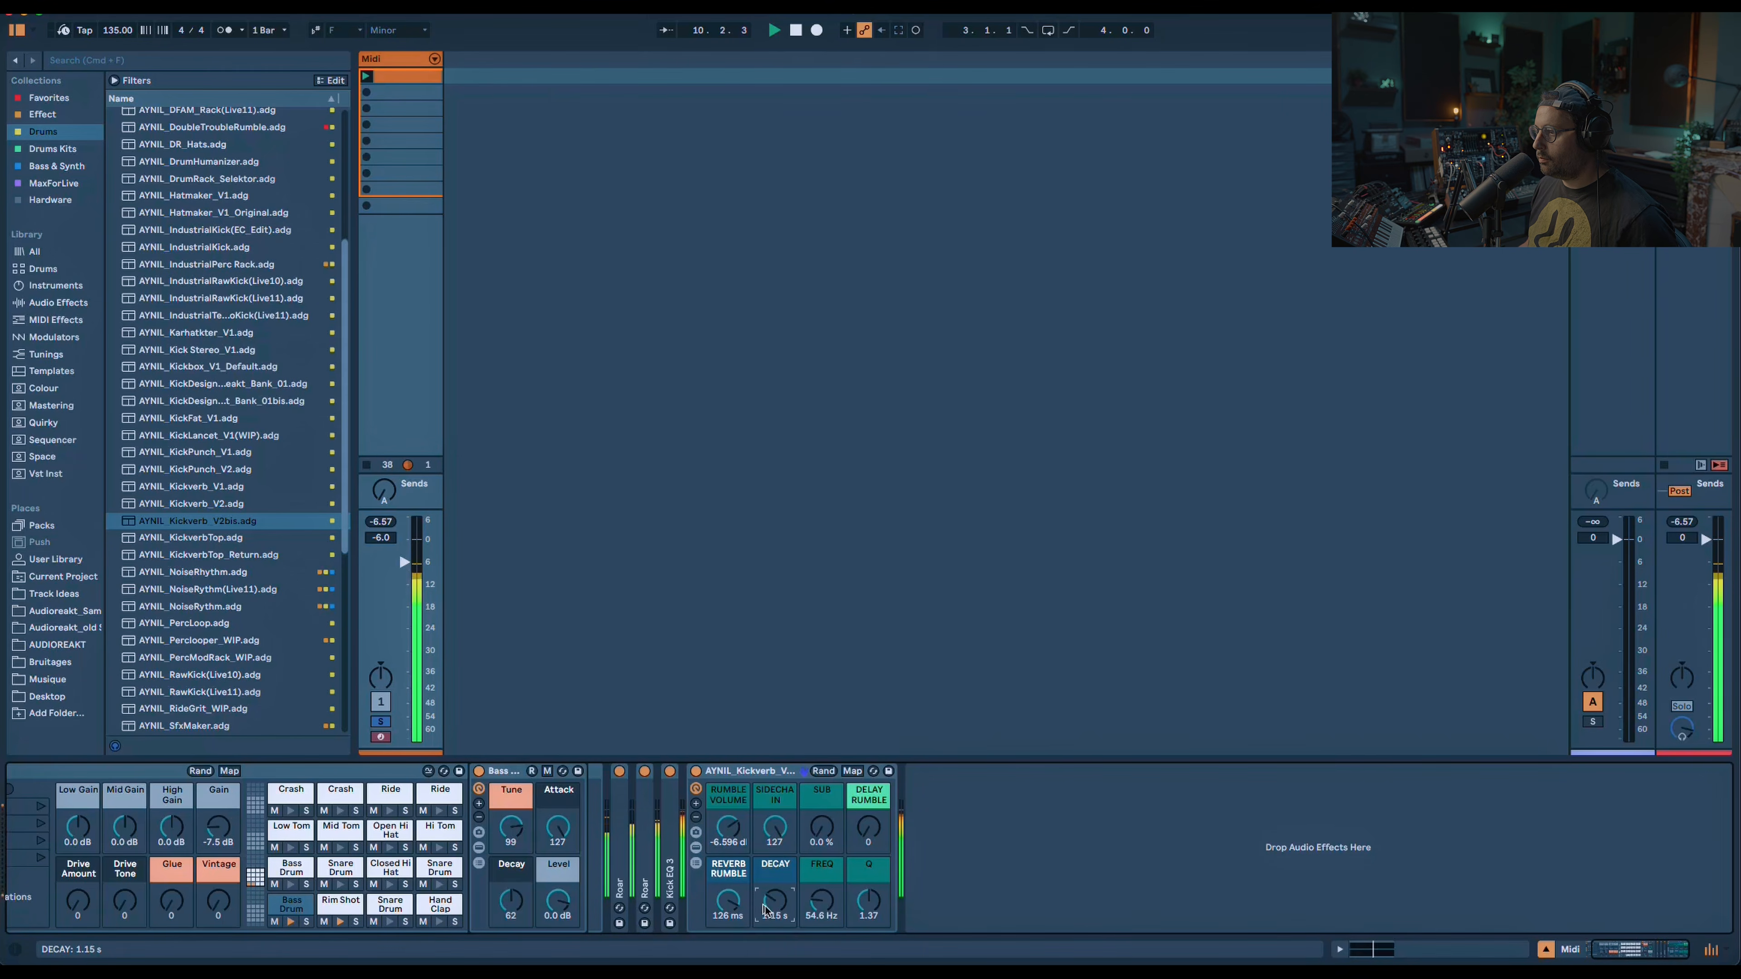
Compare the loop with the Kickverb rack off and on, and set its reverb rumble to 120 ms.
click(695, 772)
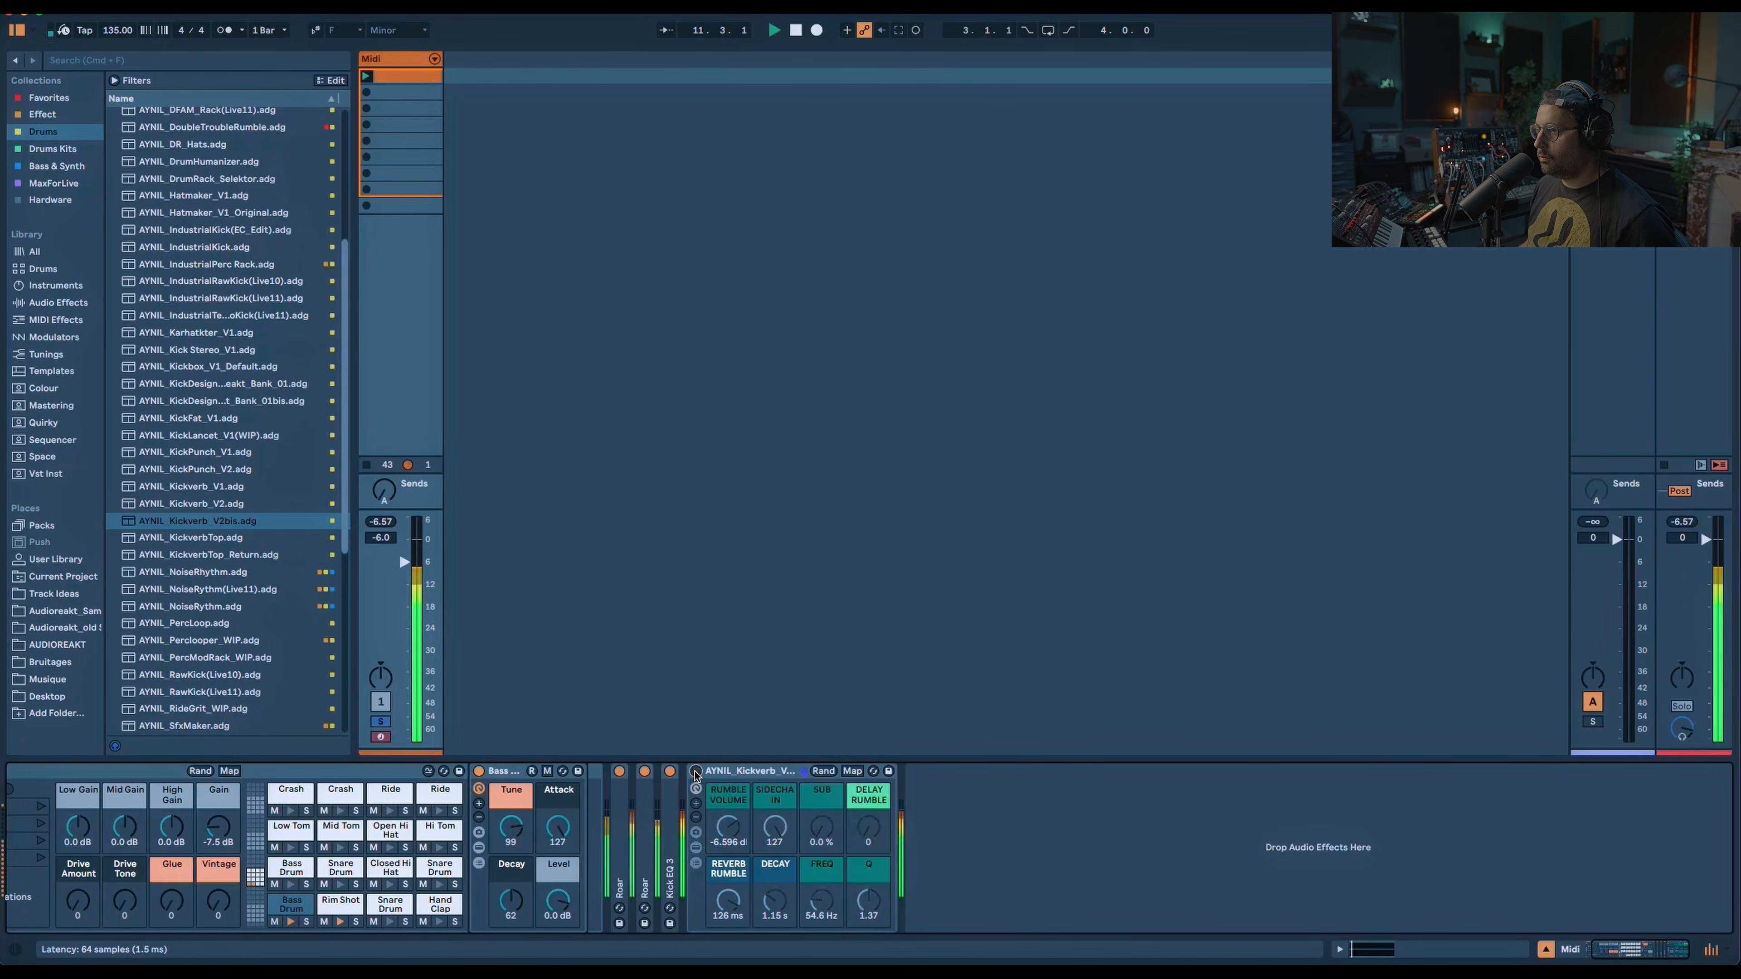
click(695, 772)
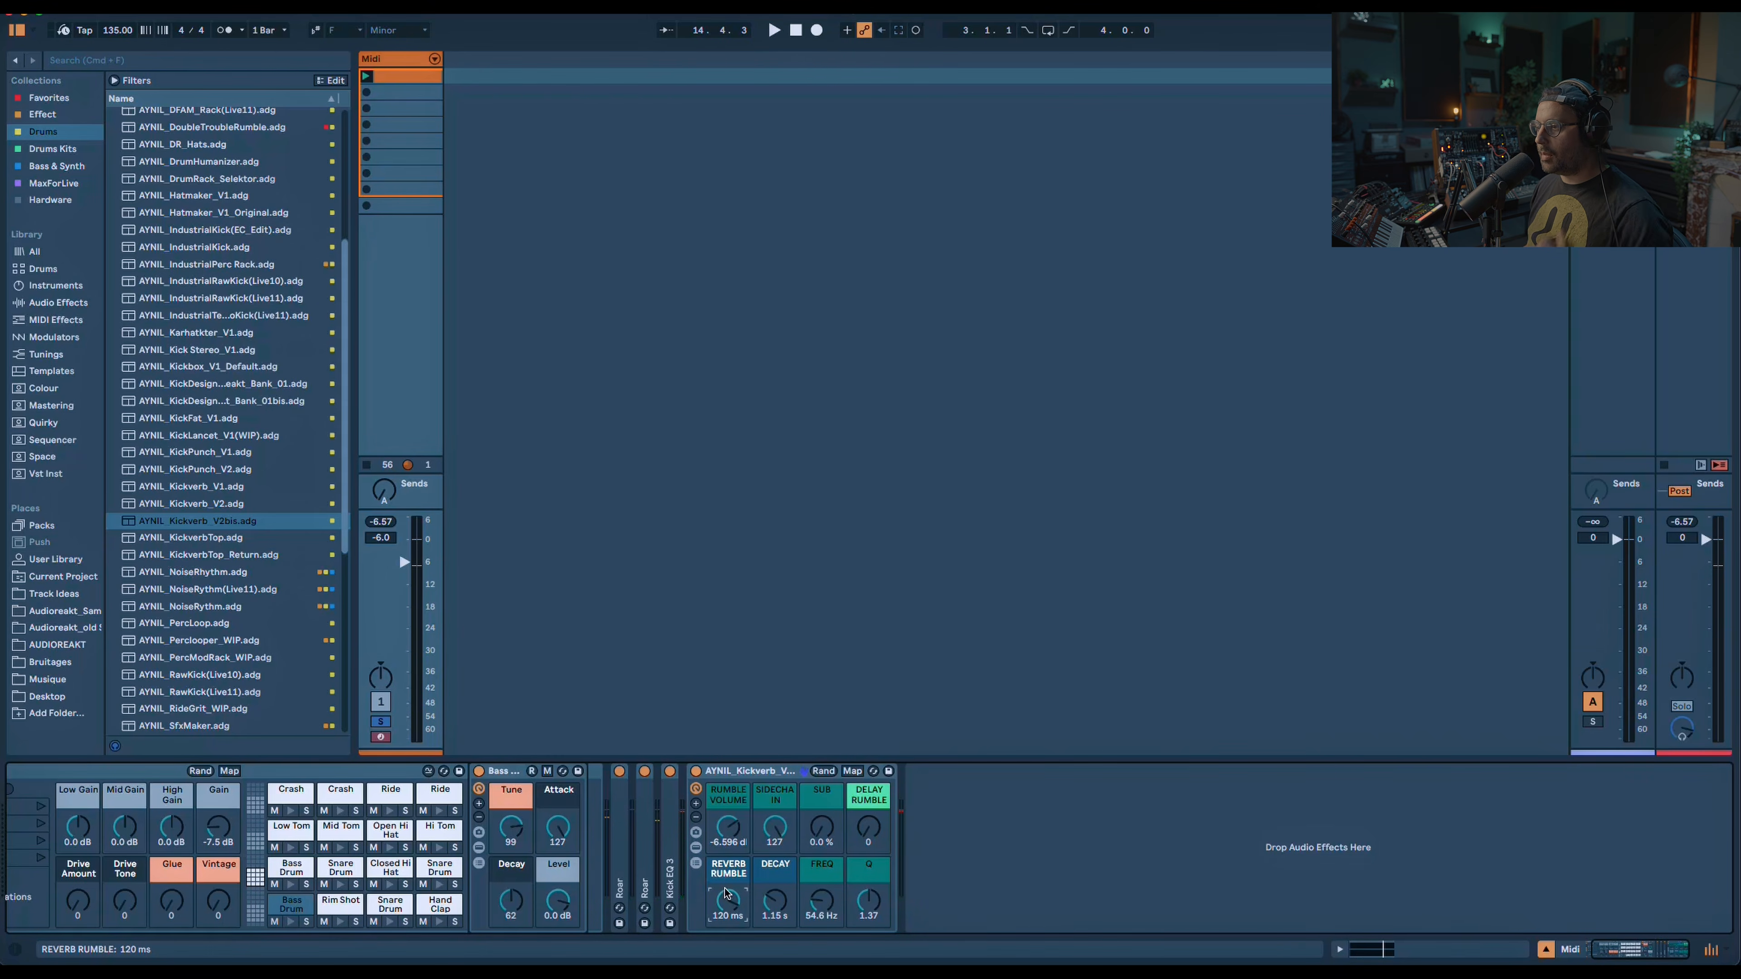
key(space)
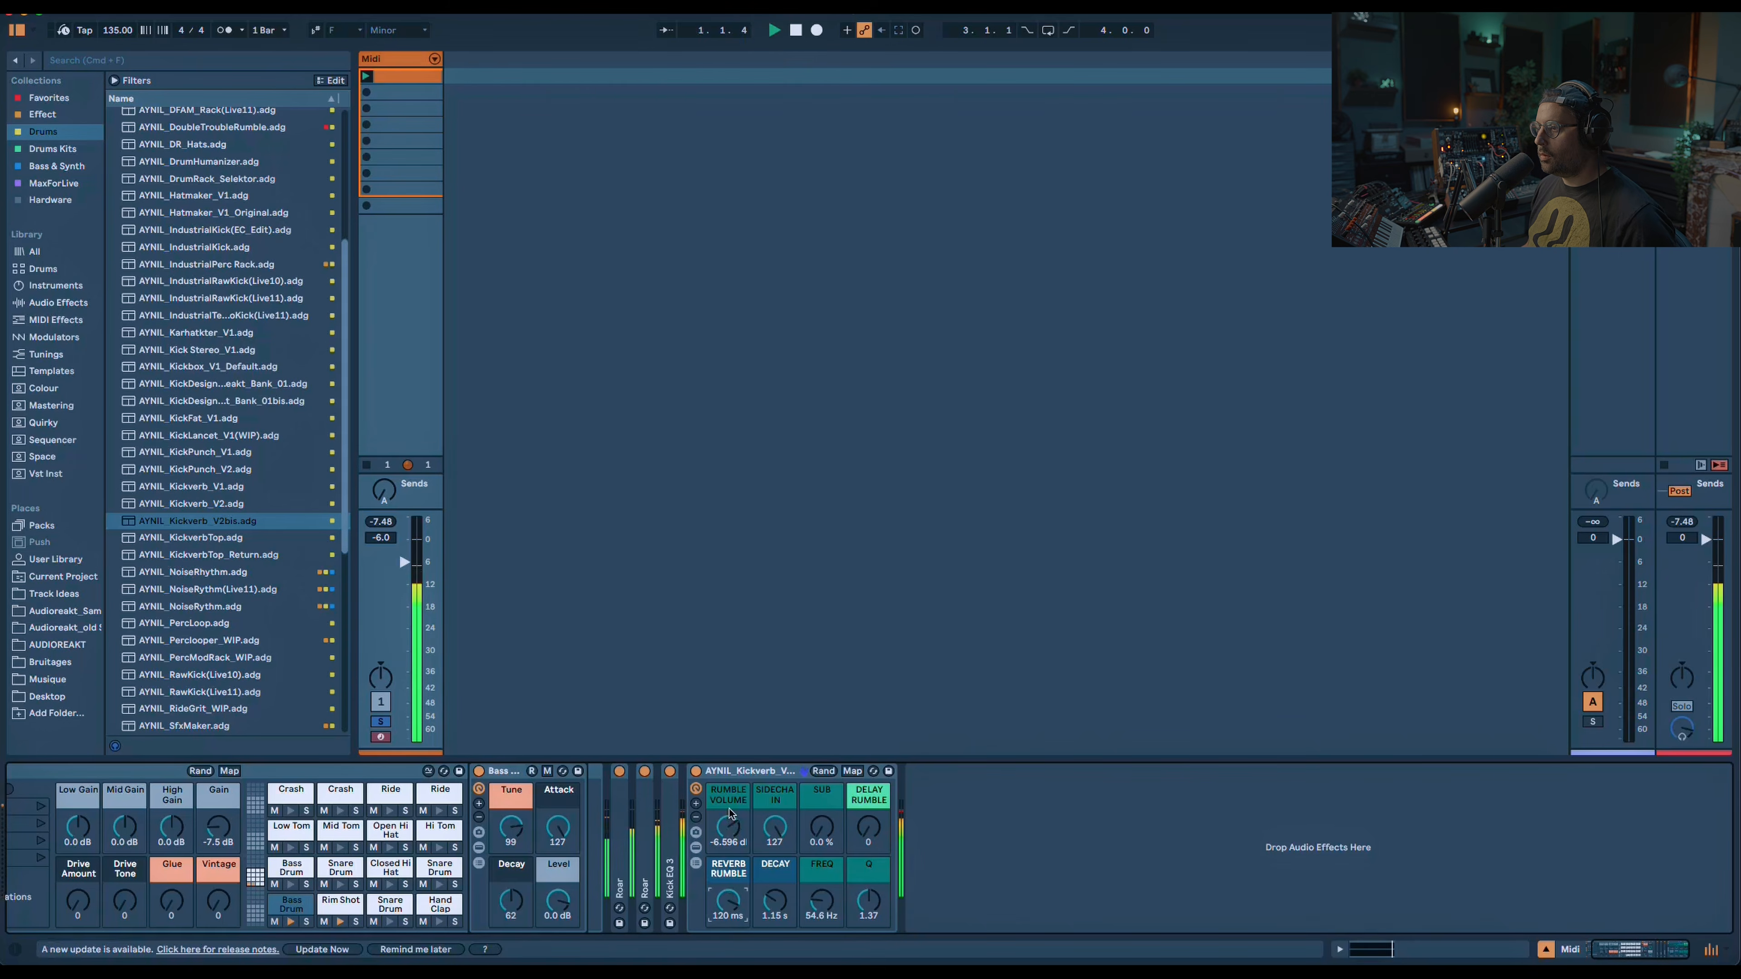
click(696, 771)
click(696, 771)
key(space)
Add a Reverb after the Kickverb rack and set its decay to 262 ms, diffuse to -12 dB and dry/wet to 7.9 %.
click(75, 306)
scroll(177, 513, down, 5)
scroll(240, 567, up, 8)
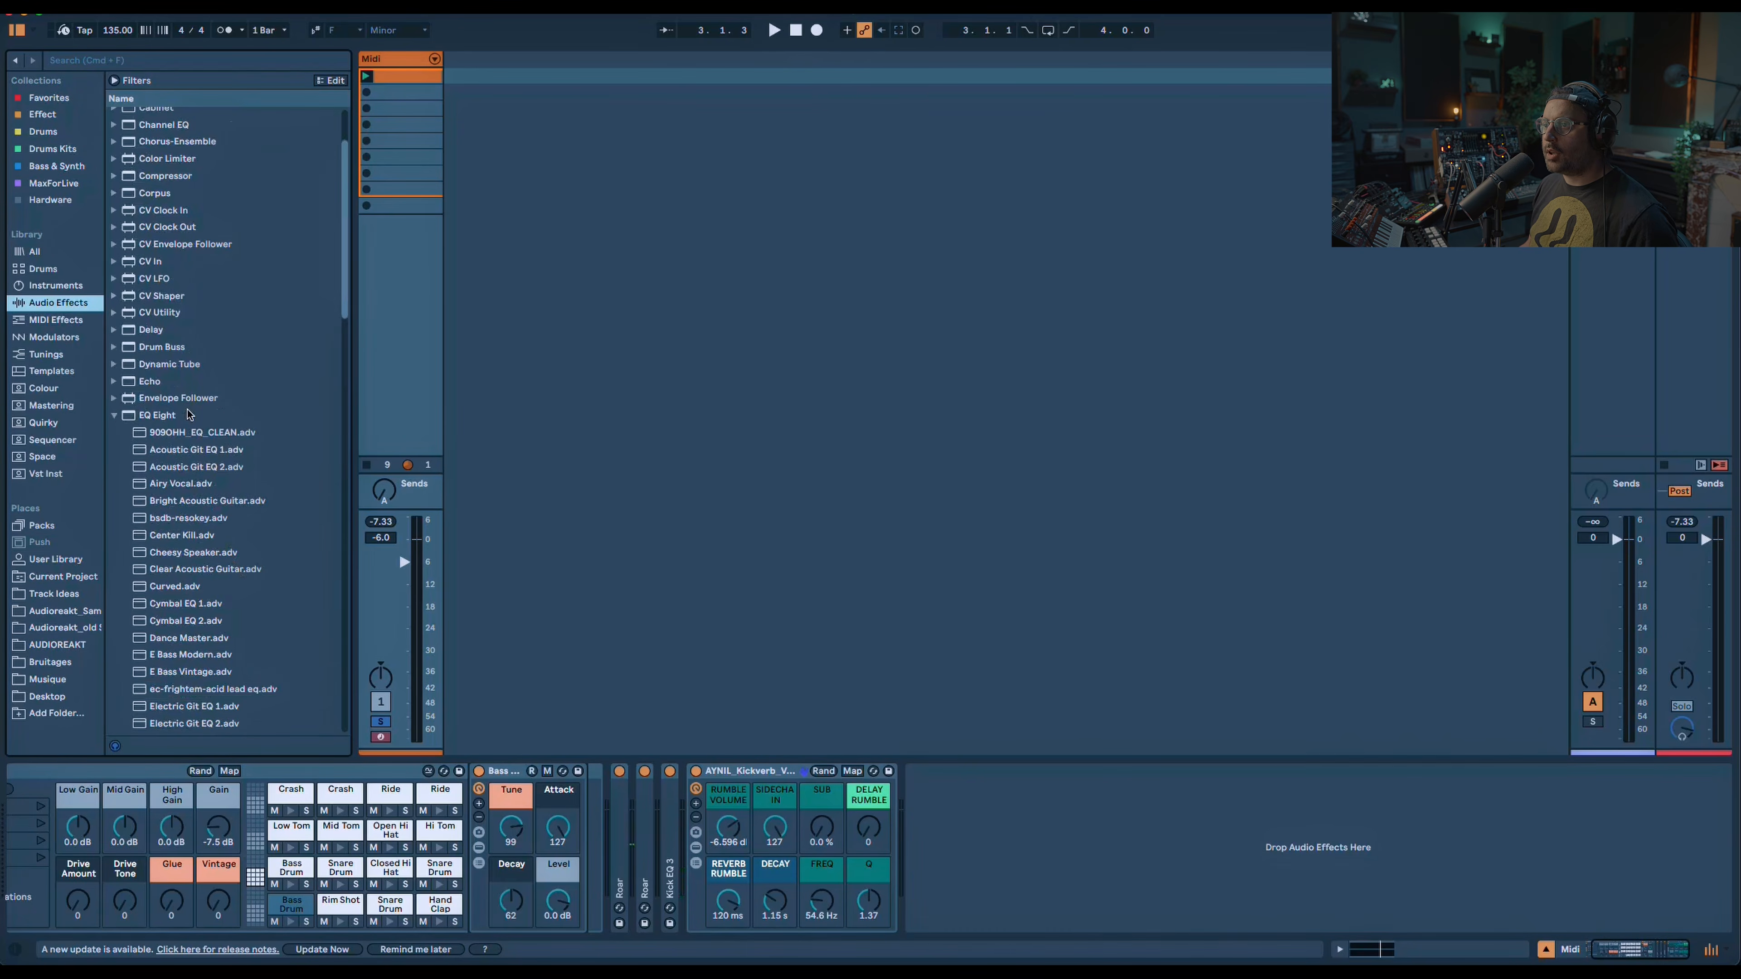
click(115, 415)
scroll(170, 612, down, 4)
scroll(168, 613, down, 3)
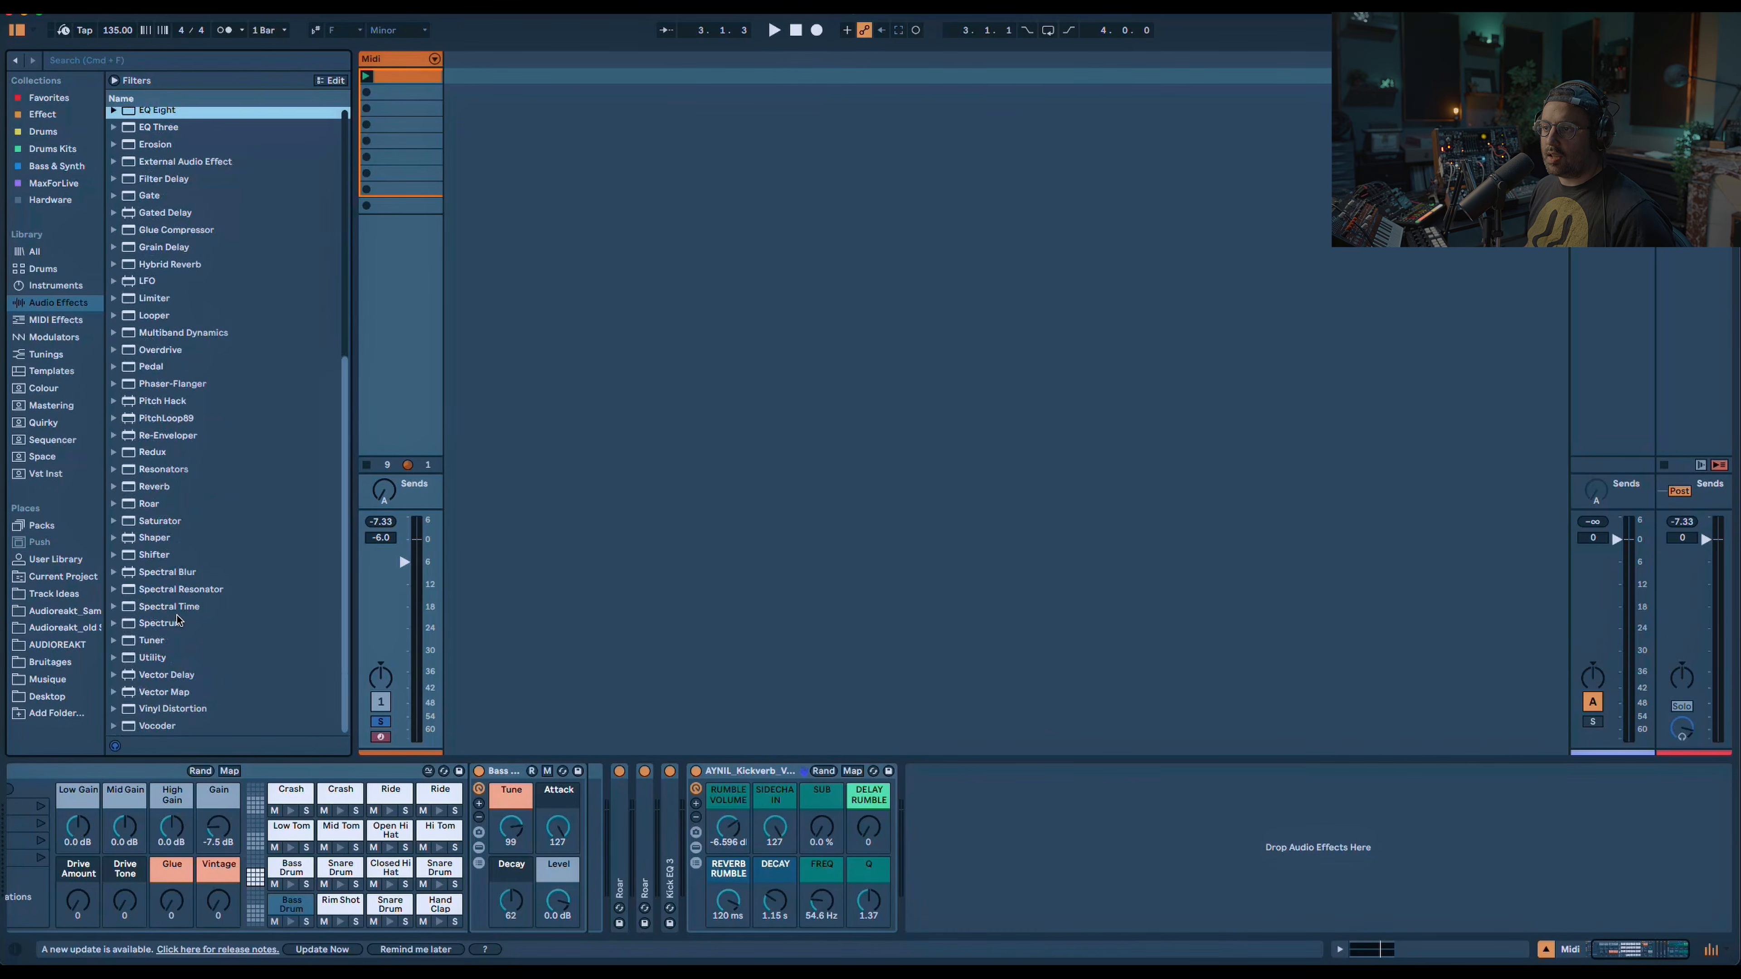
drag(154, 486, 966, 801)
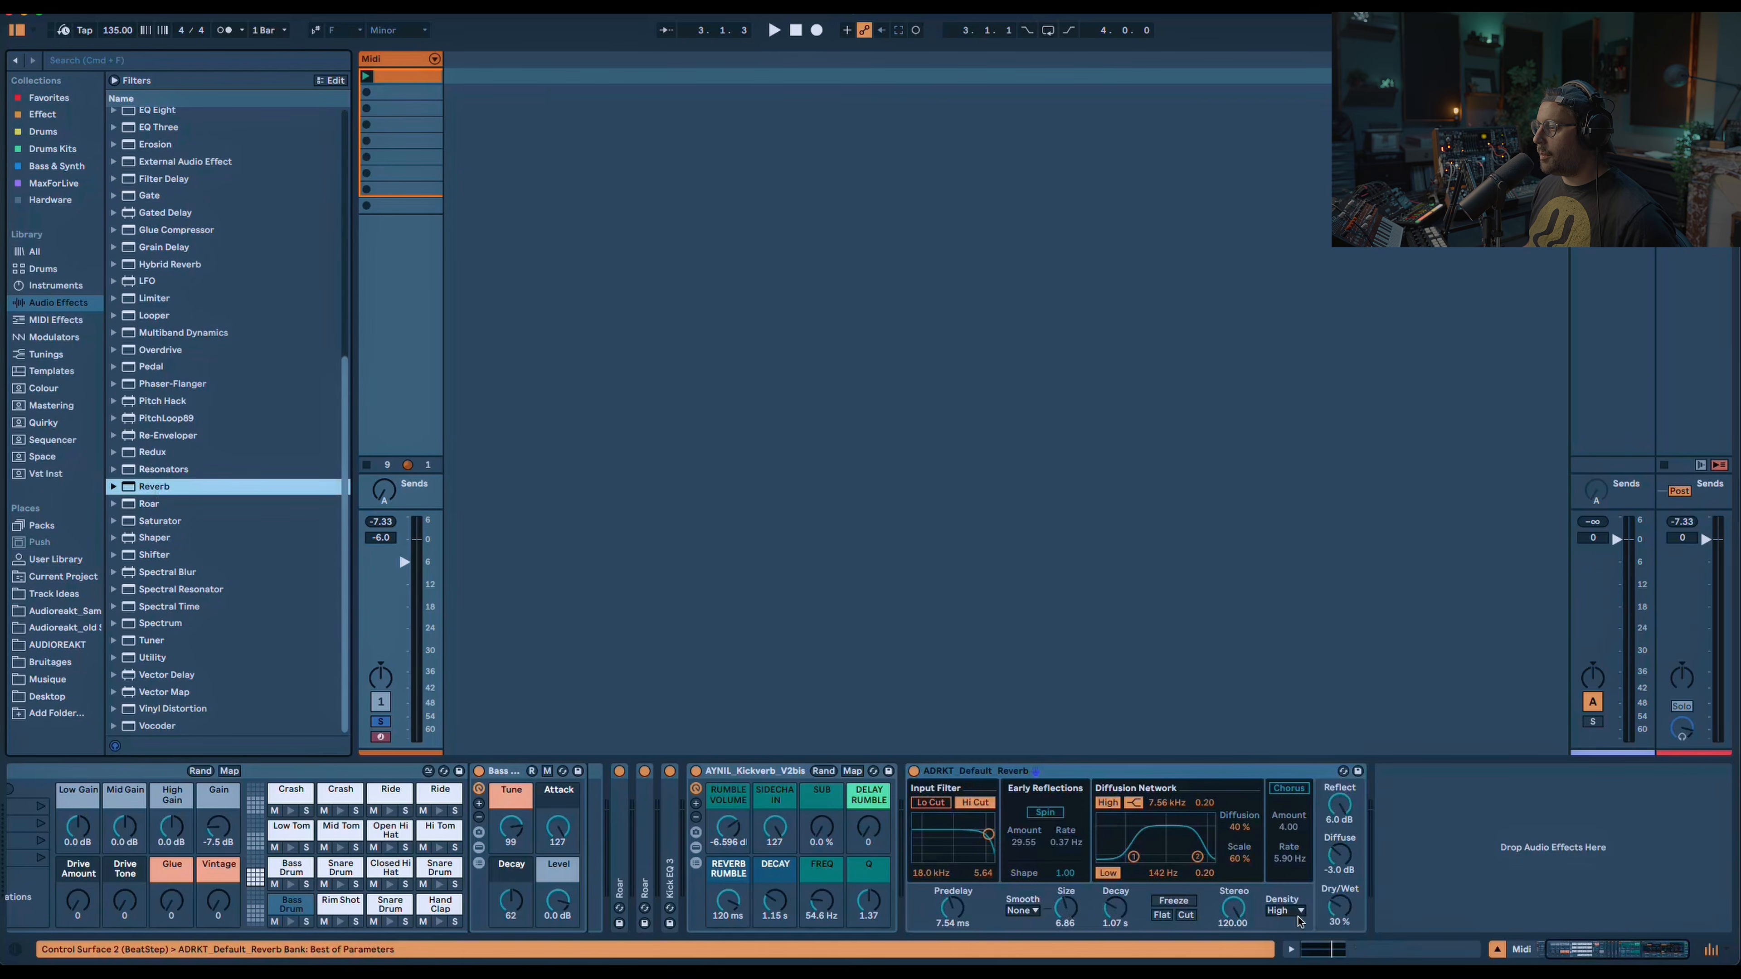
key(space)
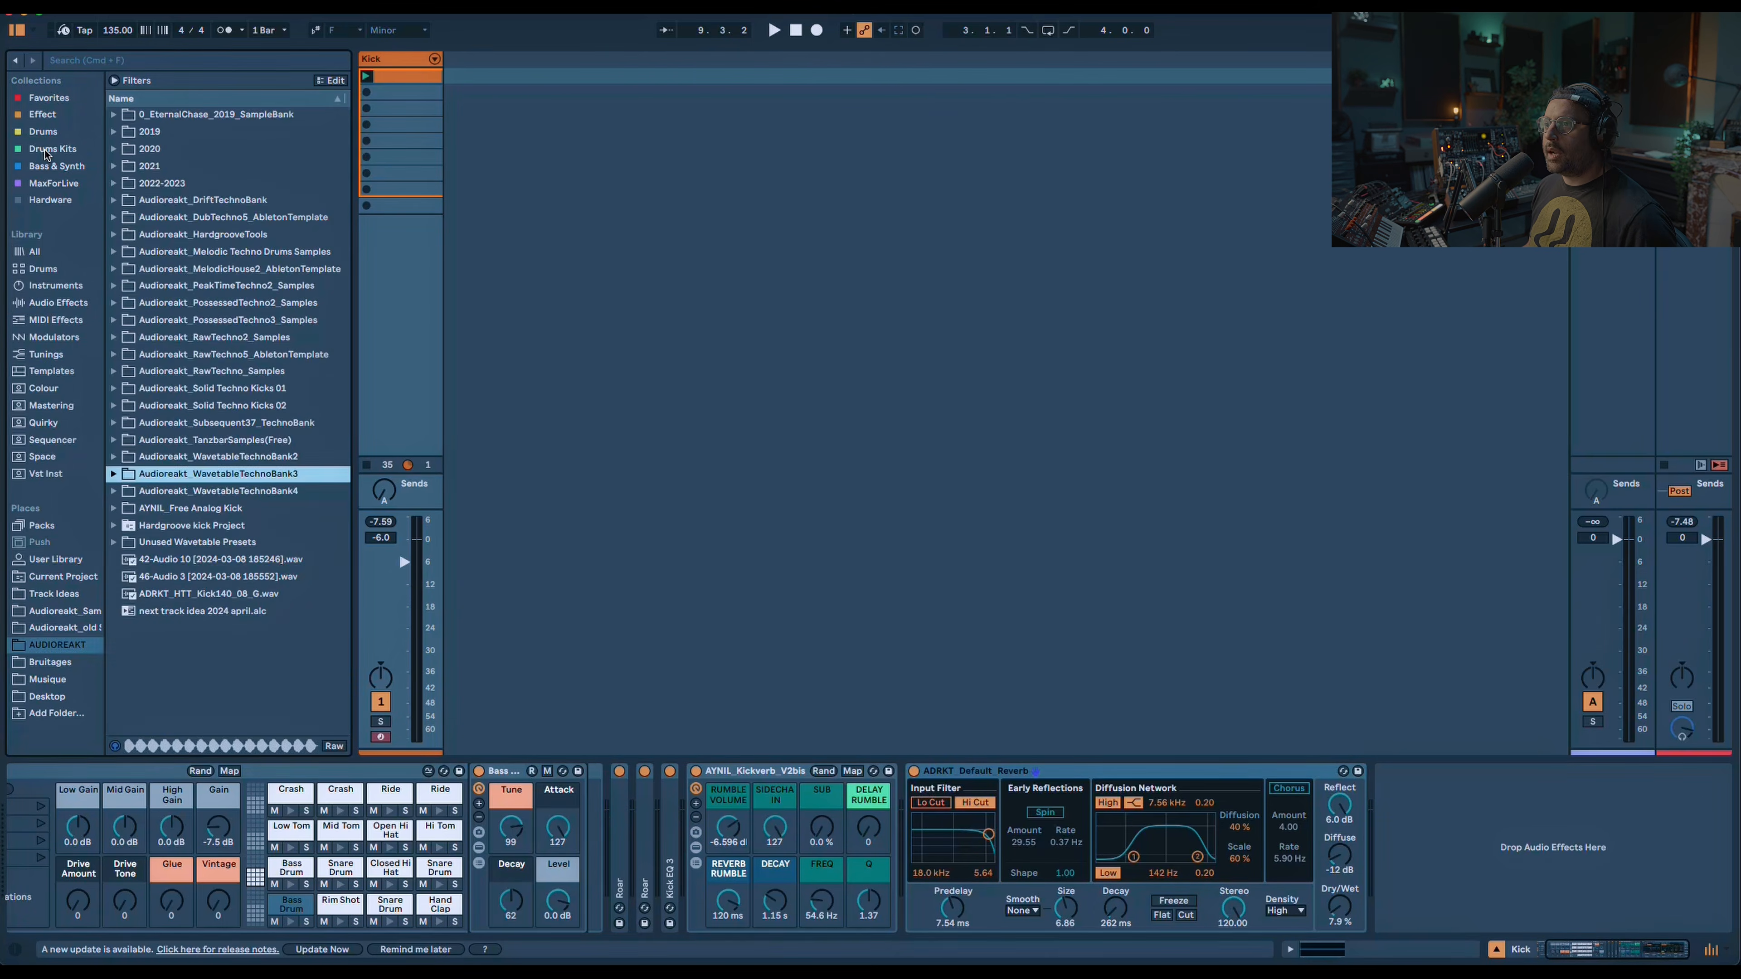
Load another 909 Core Kit onto a new track beside the Kick track and create an empty clip in its first slot.
click(45, 149)
drag(162, 190, 478, 70)
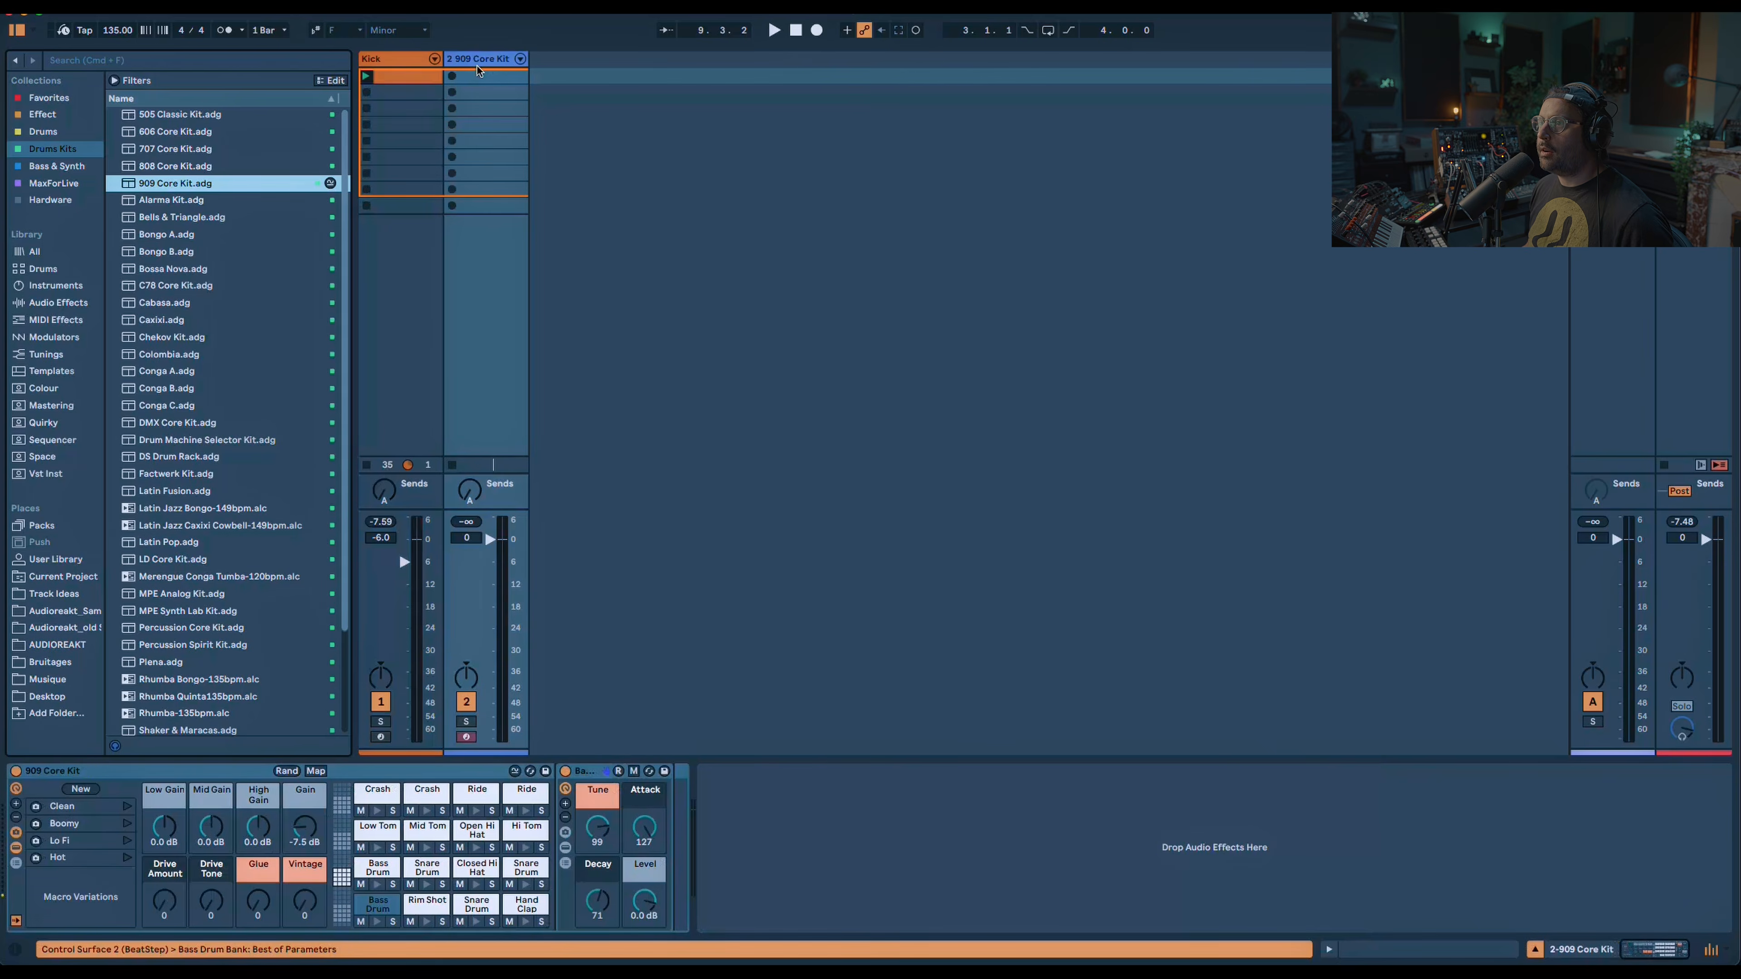
double_click(478, 73)
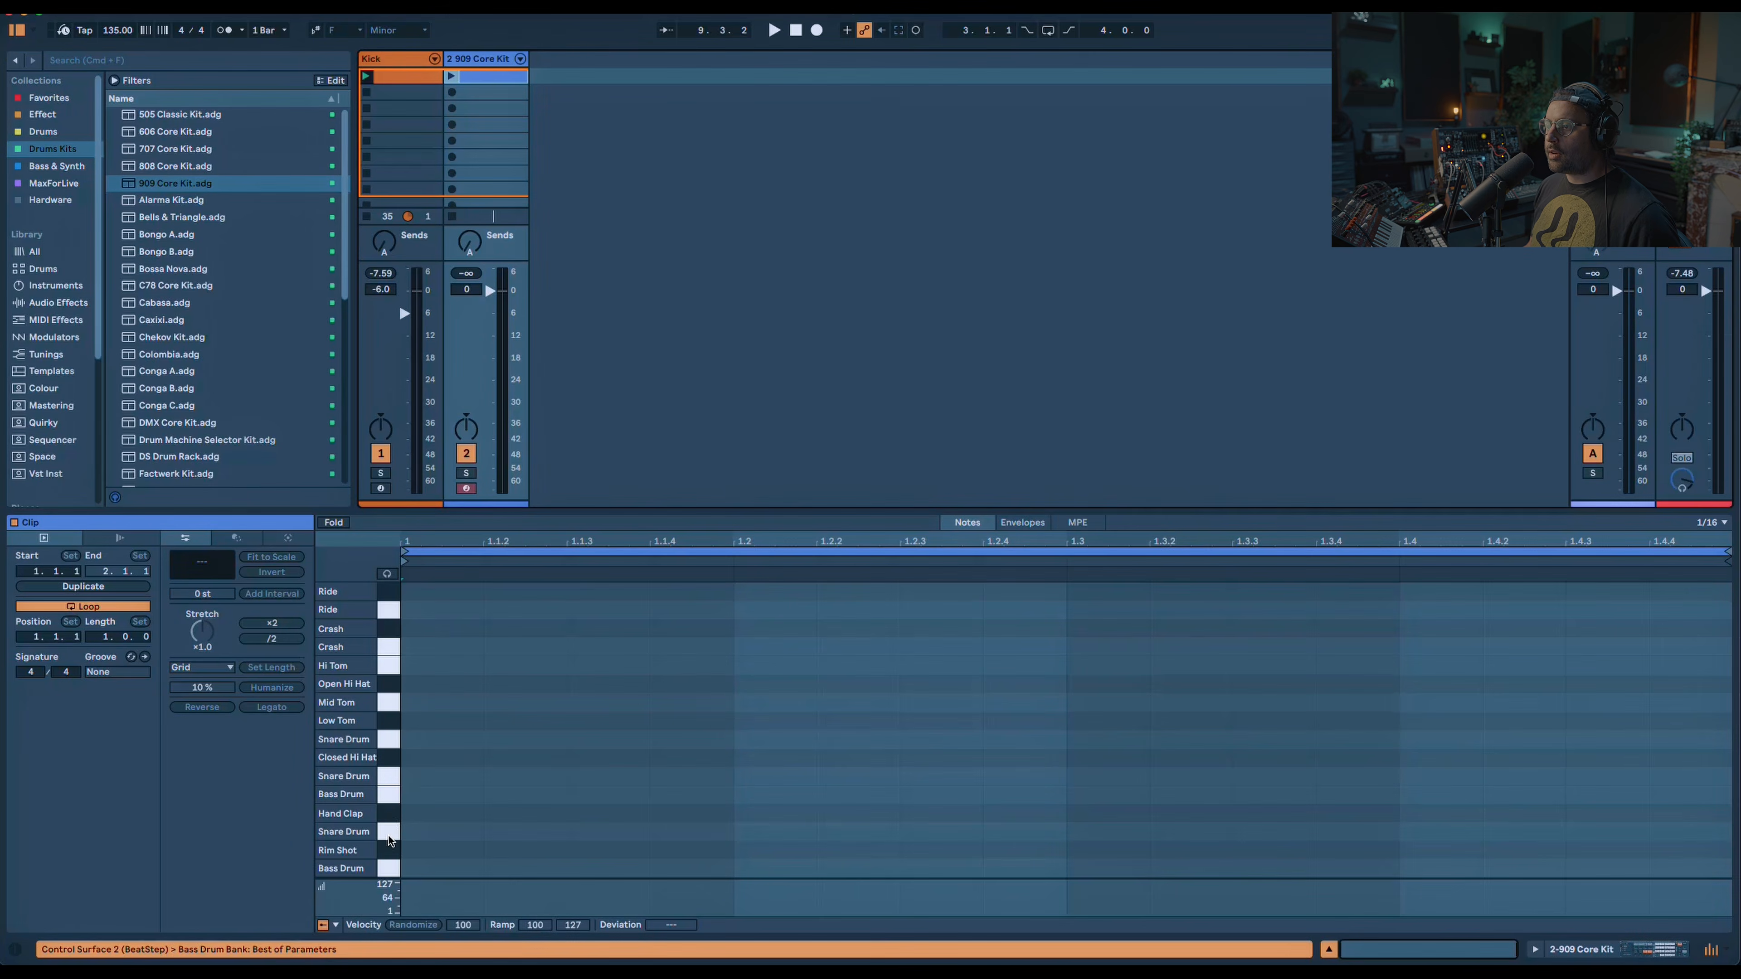
Enter four consecutive 1/16 Closed Hi Hat notes across the first beat of the new clip.
double_click(429, 760)
double_click(521, 759)
double_click(603, 759)
double_click(691, 759)
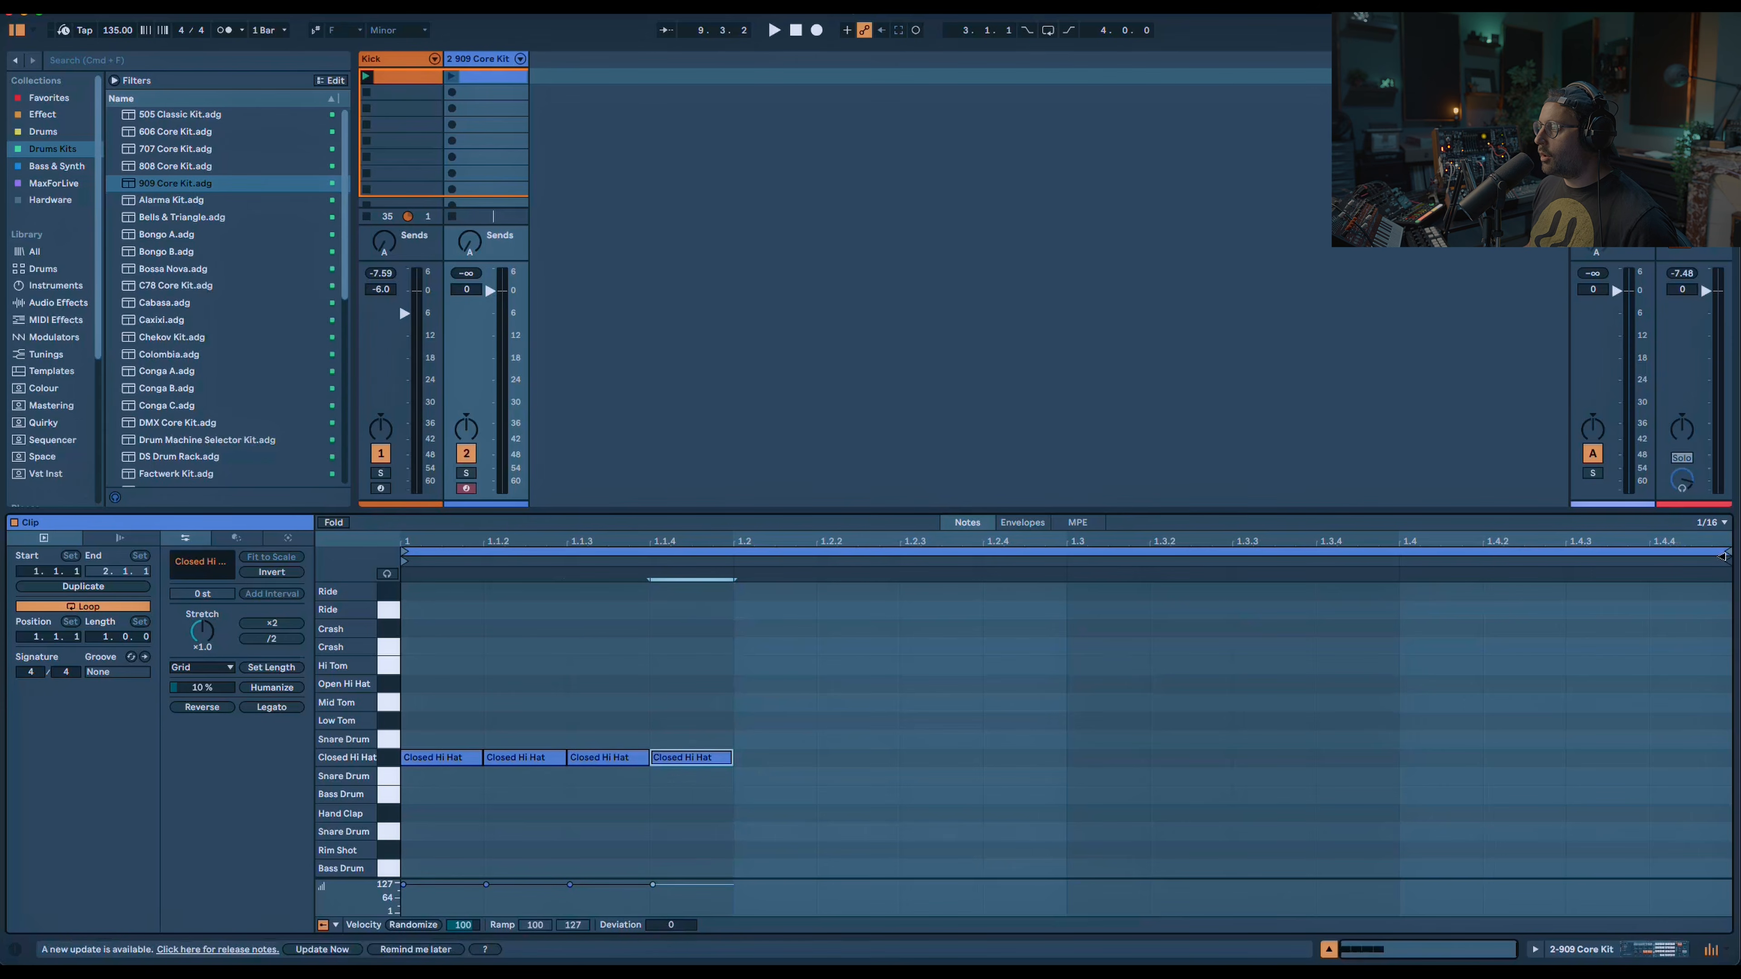
Shorten the hi-hat clip's loop to one beat and delete the fourth Closed Hi Hat note.
drag(1725, 554, 734, 553)
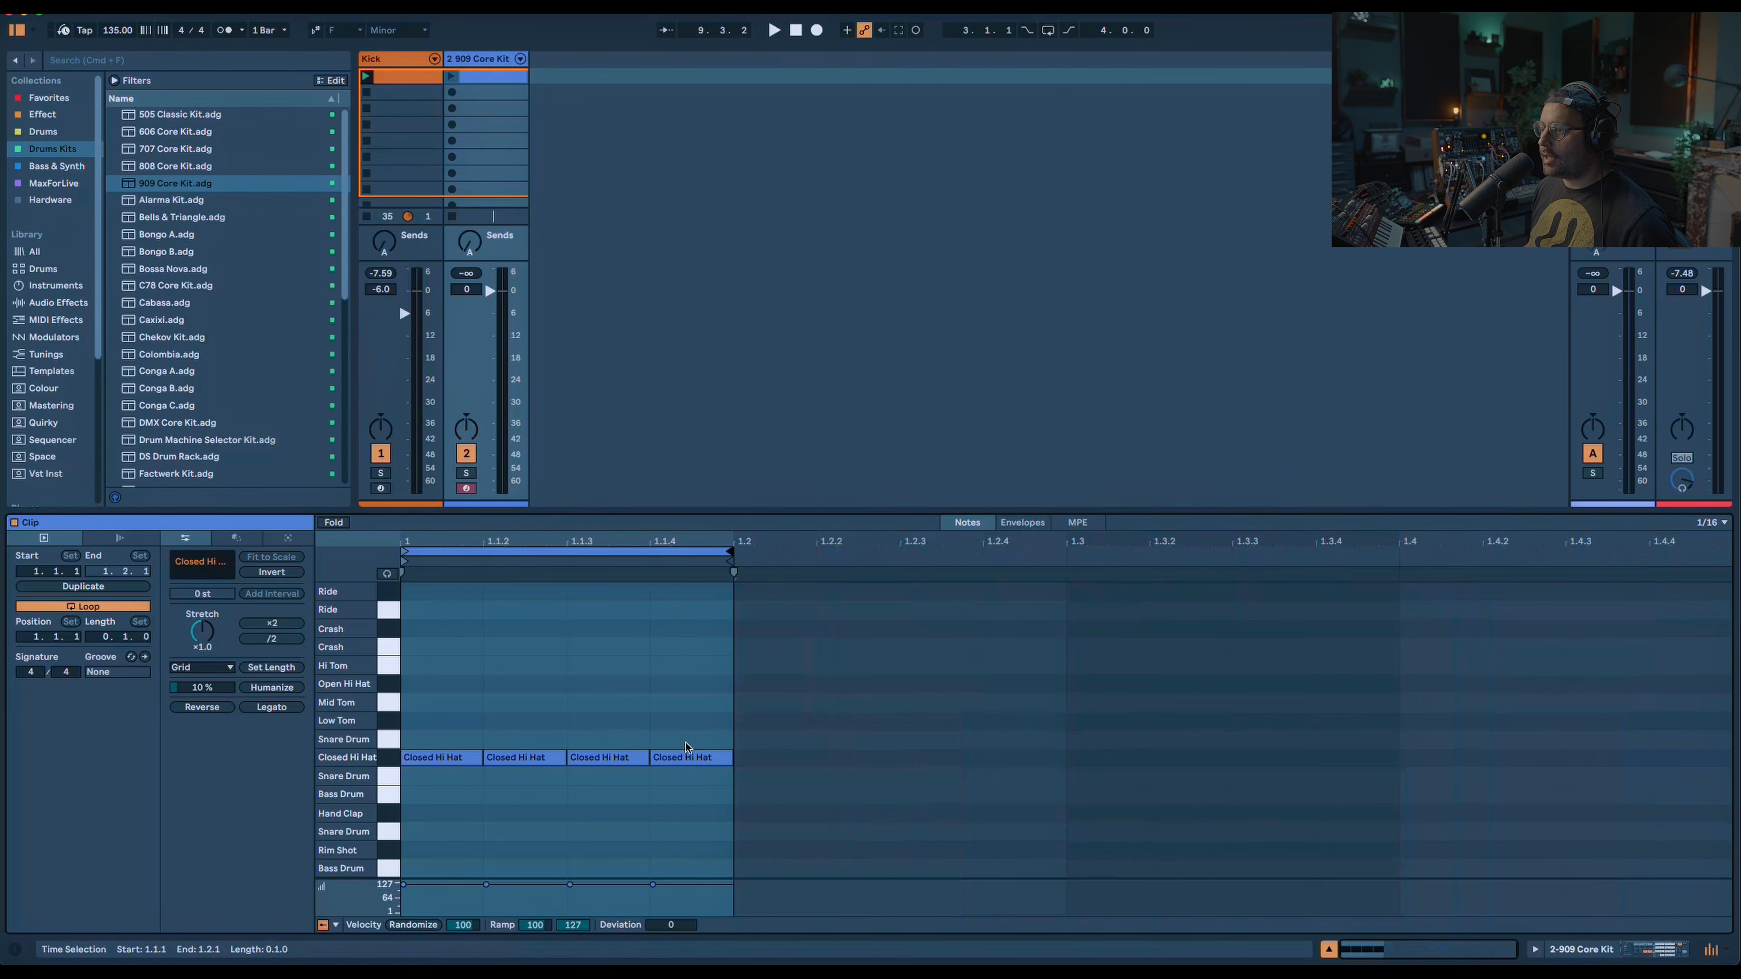
double_click(675, 759)
key(space)
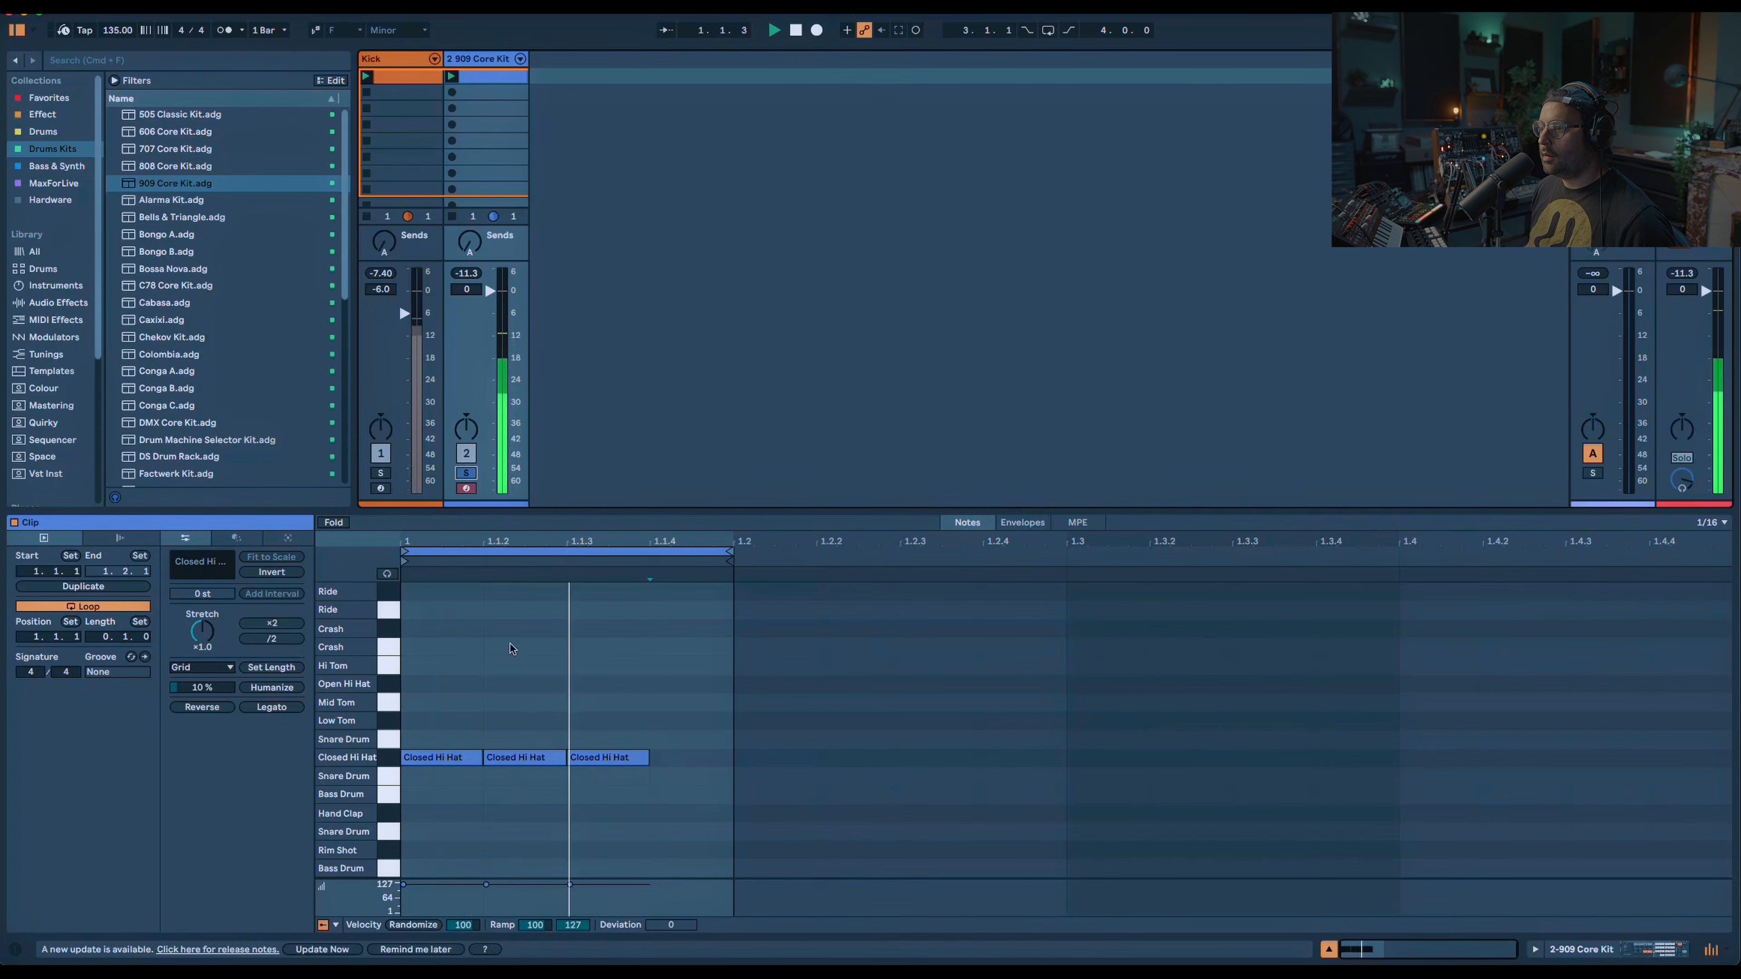
key(space)
Lower the first two Closed Hi Hat notes' velocity to 1 and add an Open Hi Hat note from 1.1.3 to the loop's end.
drag(535, 837, 444, 878)
key(space)
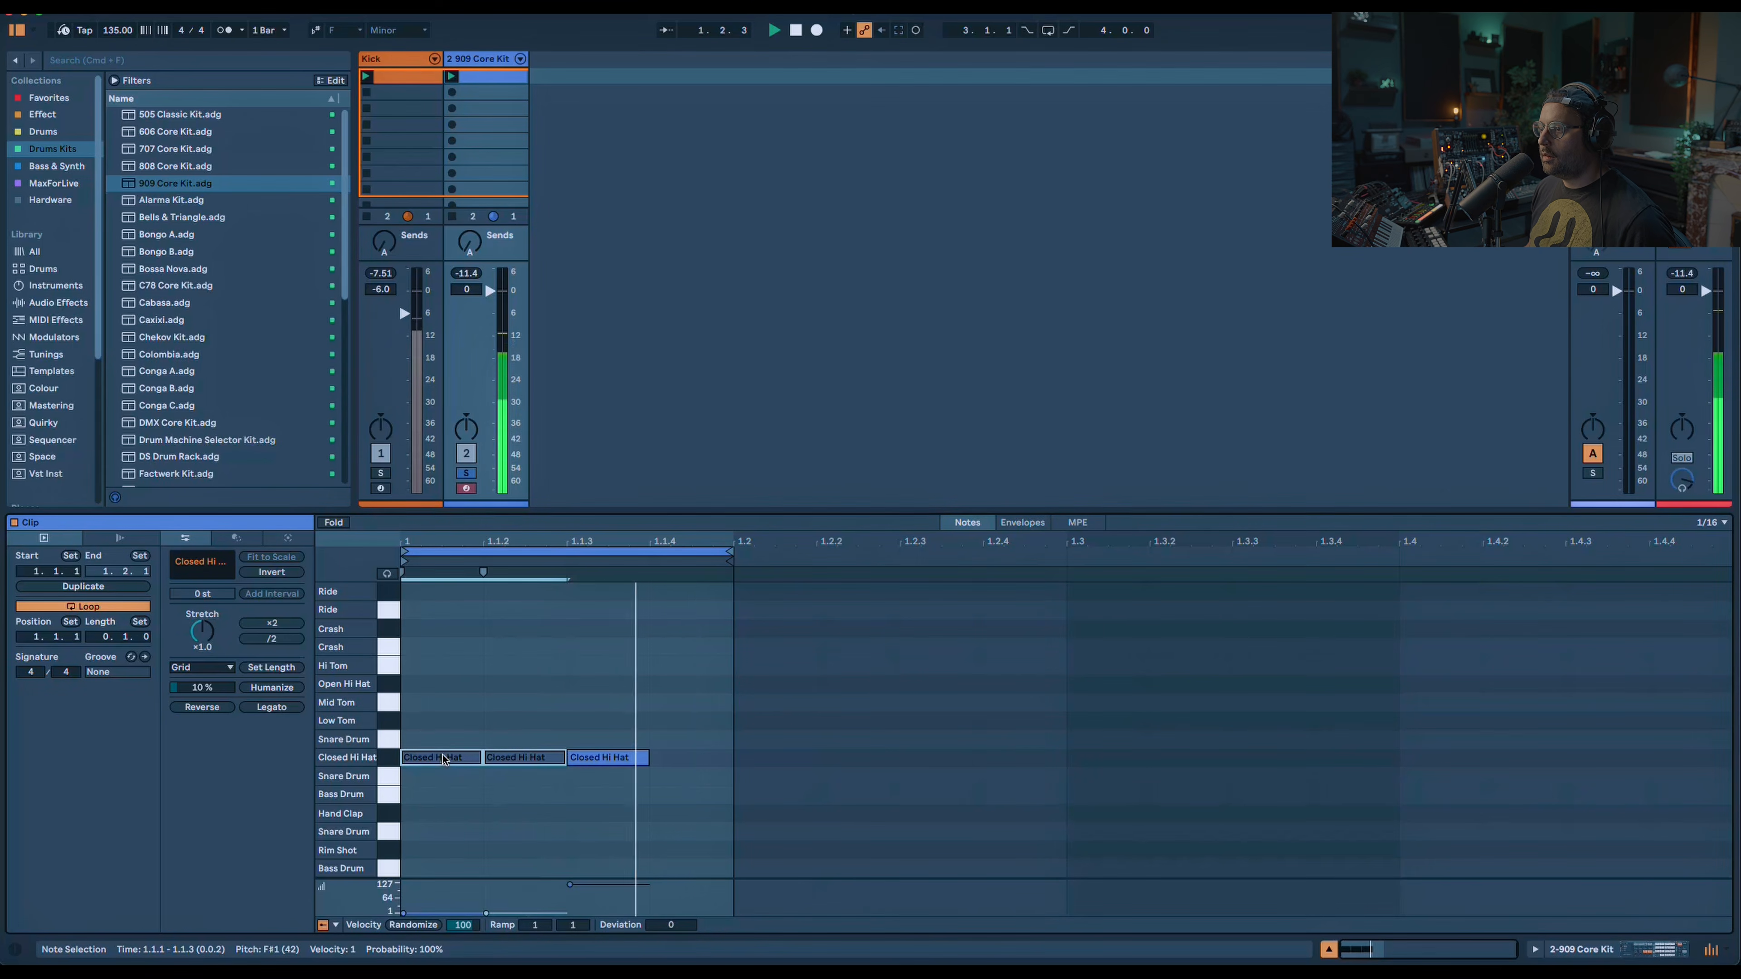
double_click(606, 684)
mouse_move(648, 685)
mouse_down()
mouse_move(735, 686)
mouse_move(678, 685)
mouse_up()
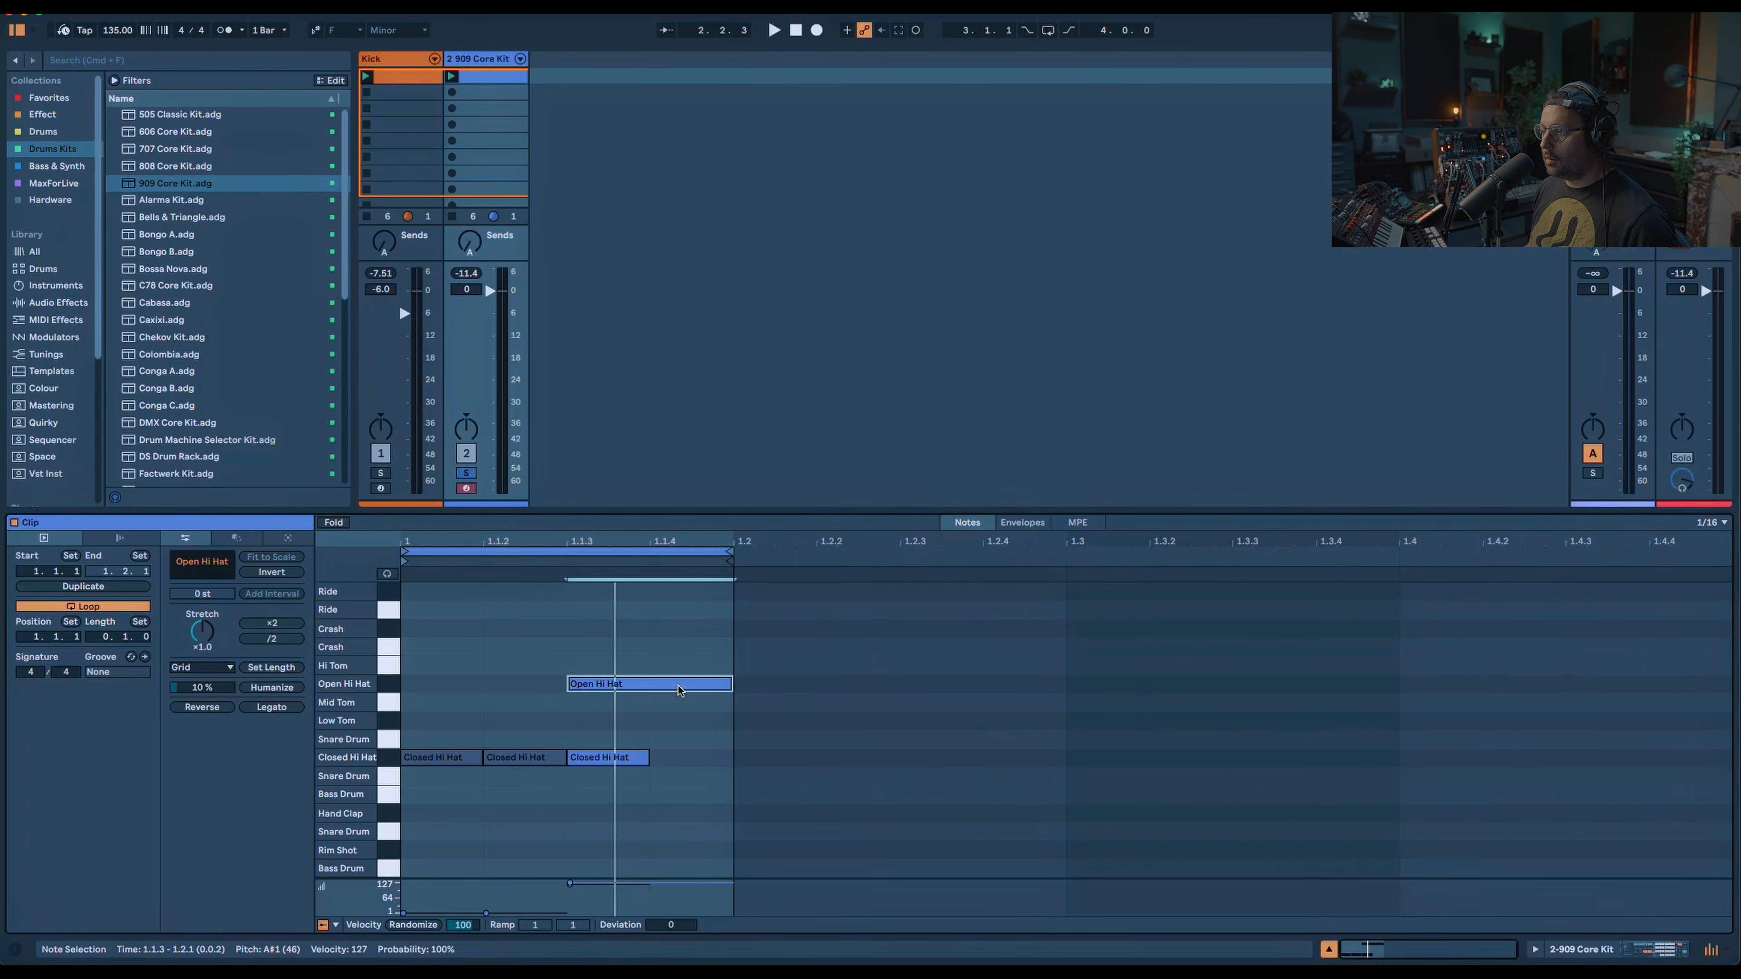
key(space)
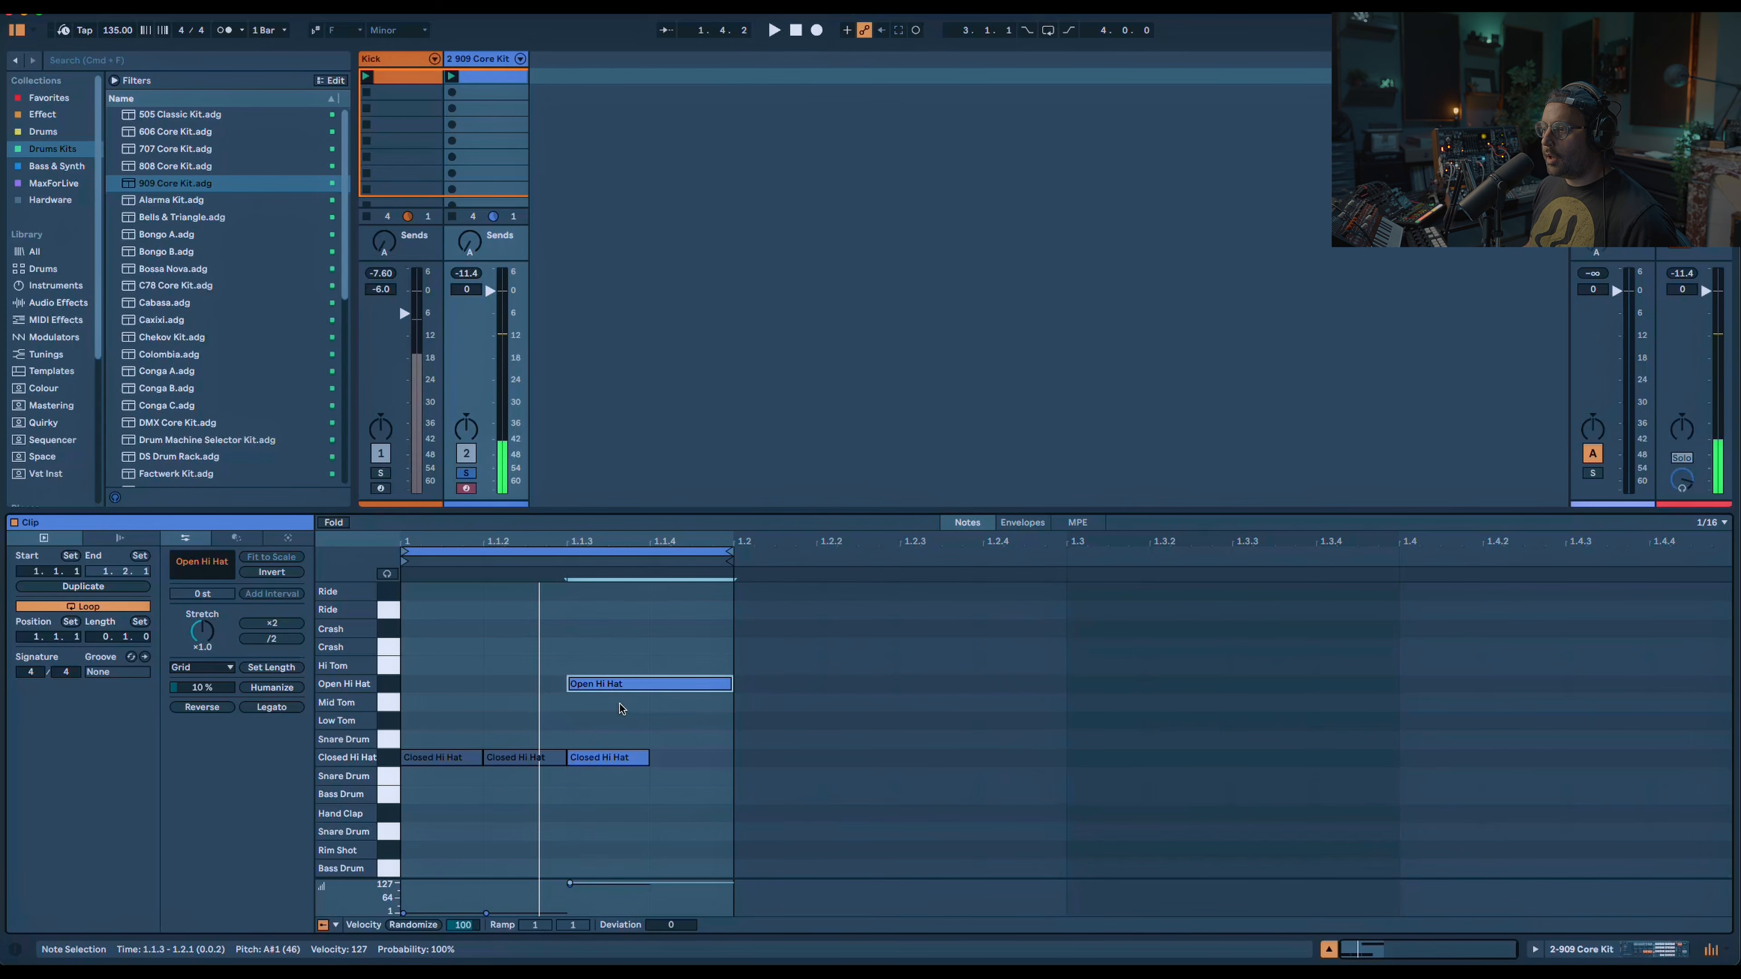
Show the 909 Core Kit's chain list and set the Closed Hi Hat's choke group to None.
double_click(487, 69)
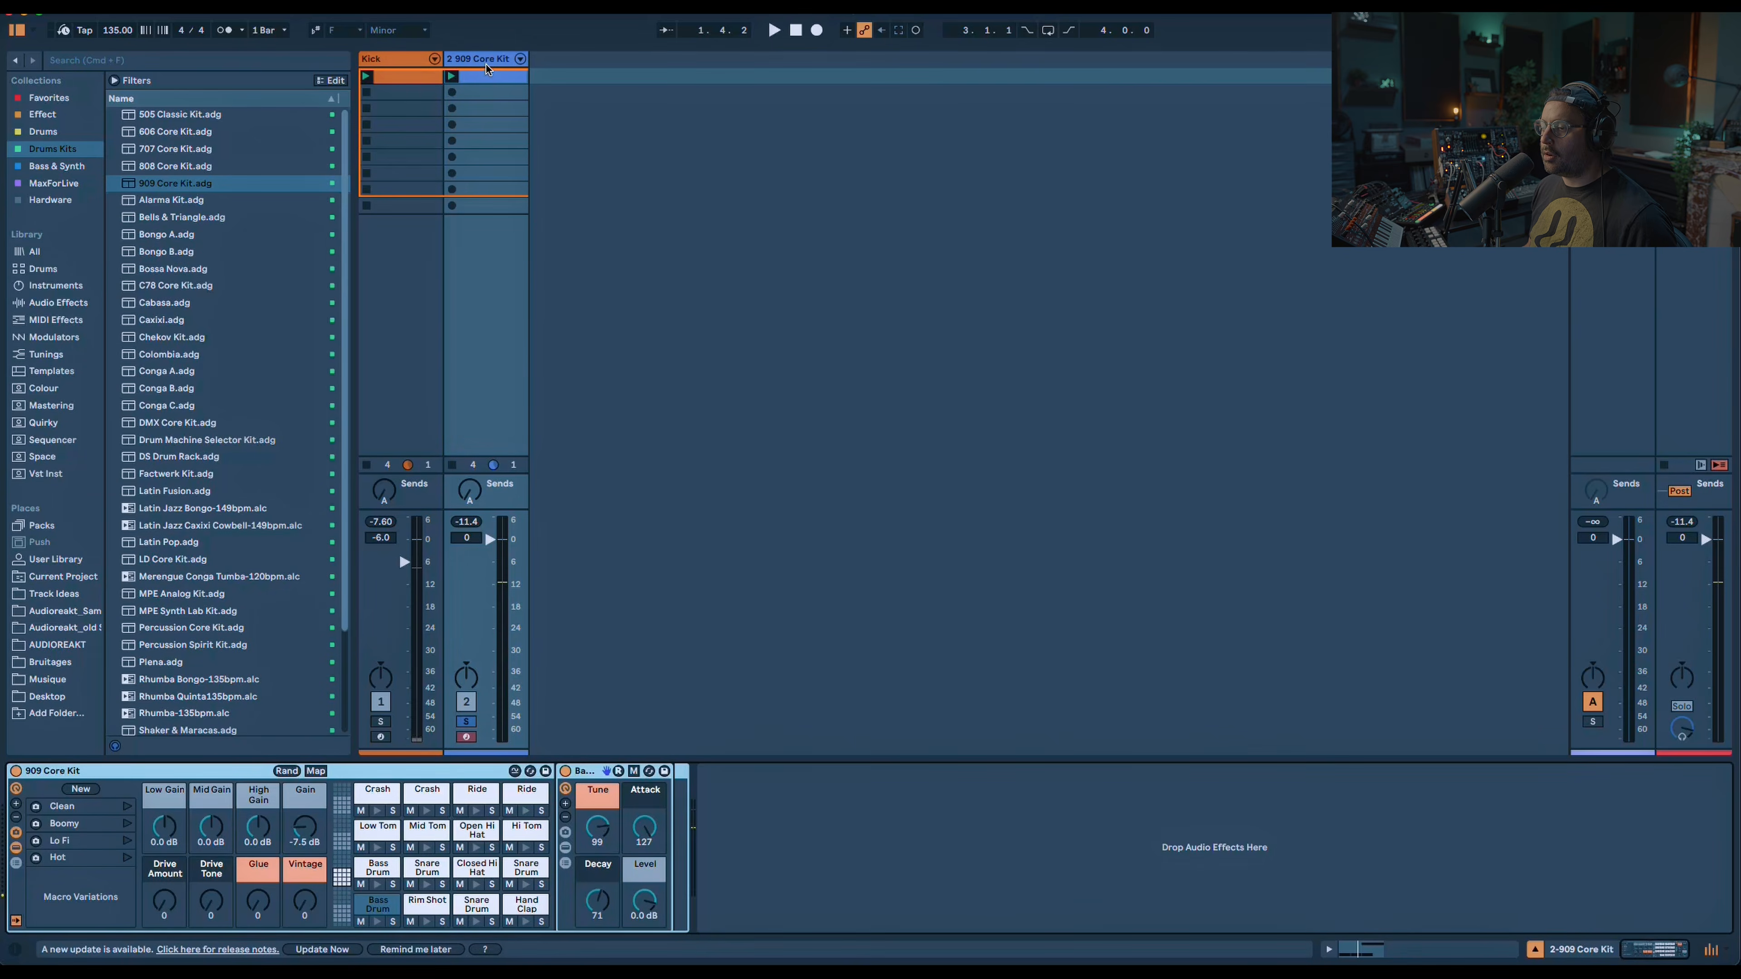
click(15, 863)
click(15, 880)
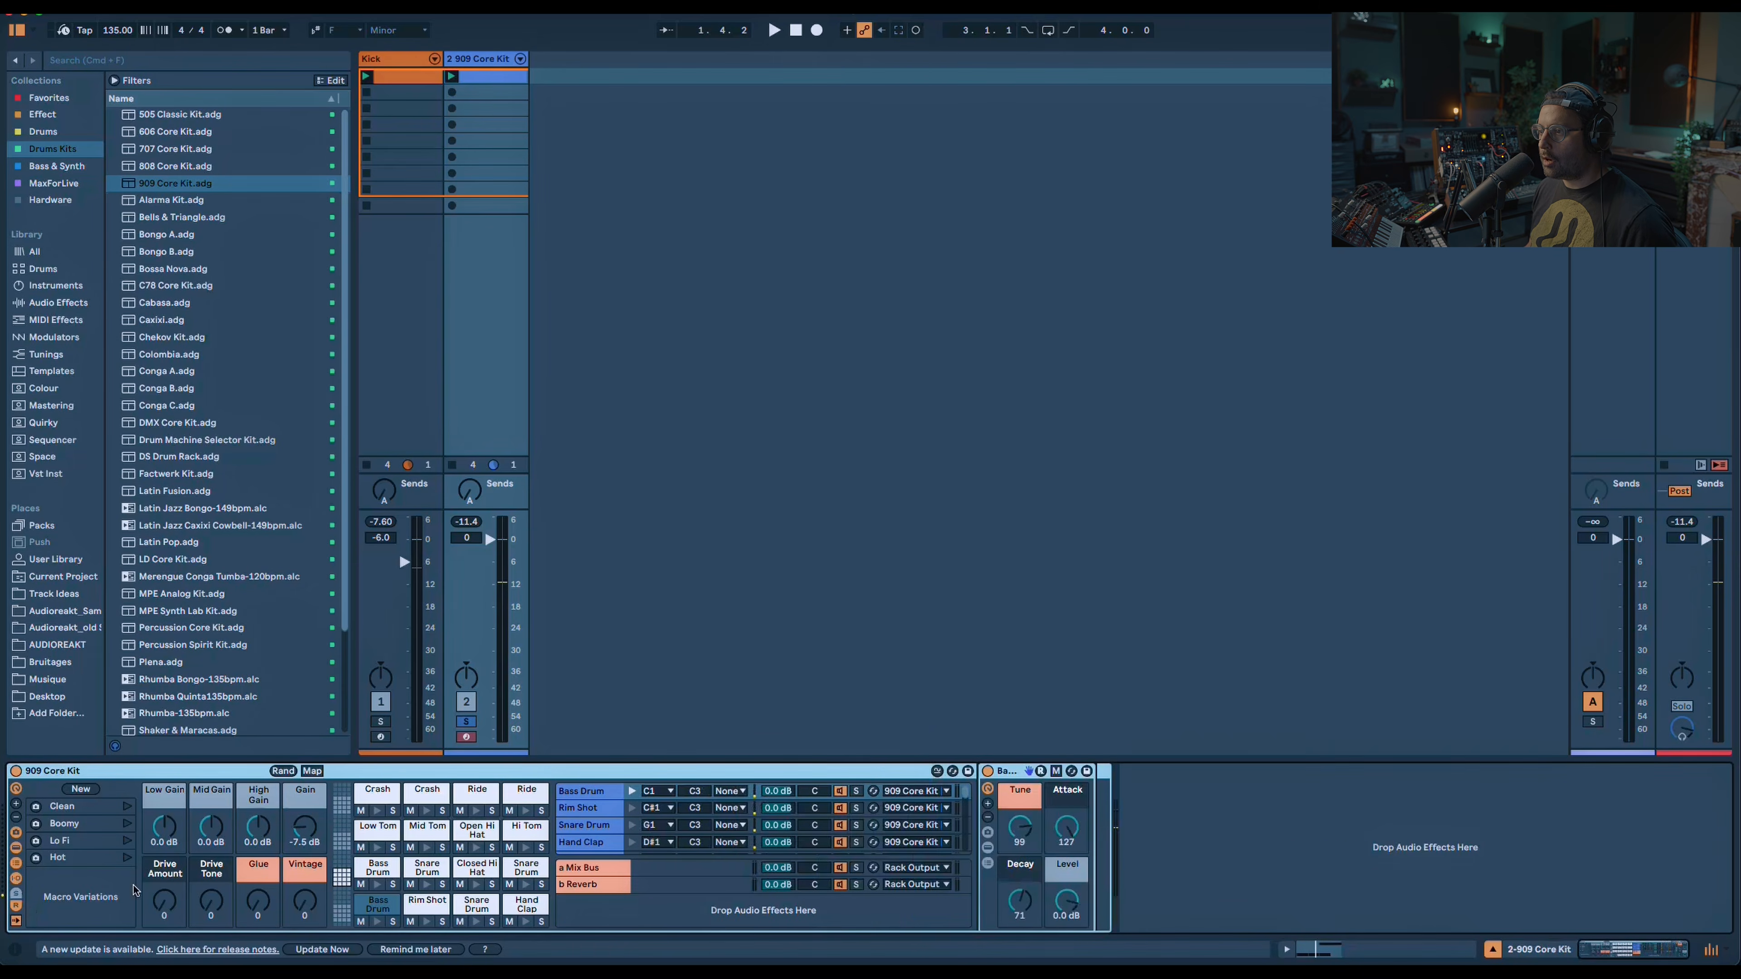
scroll(733, 826, down, 3)
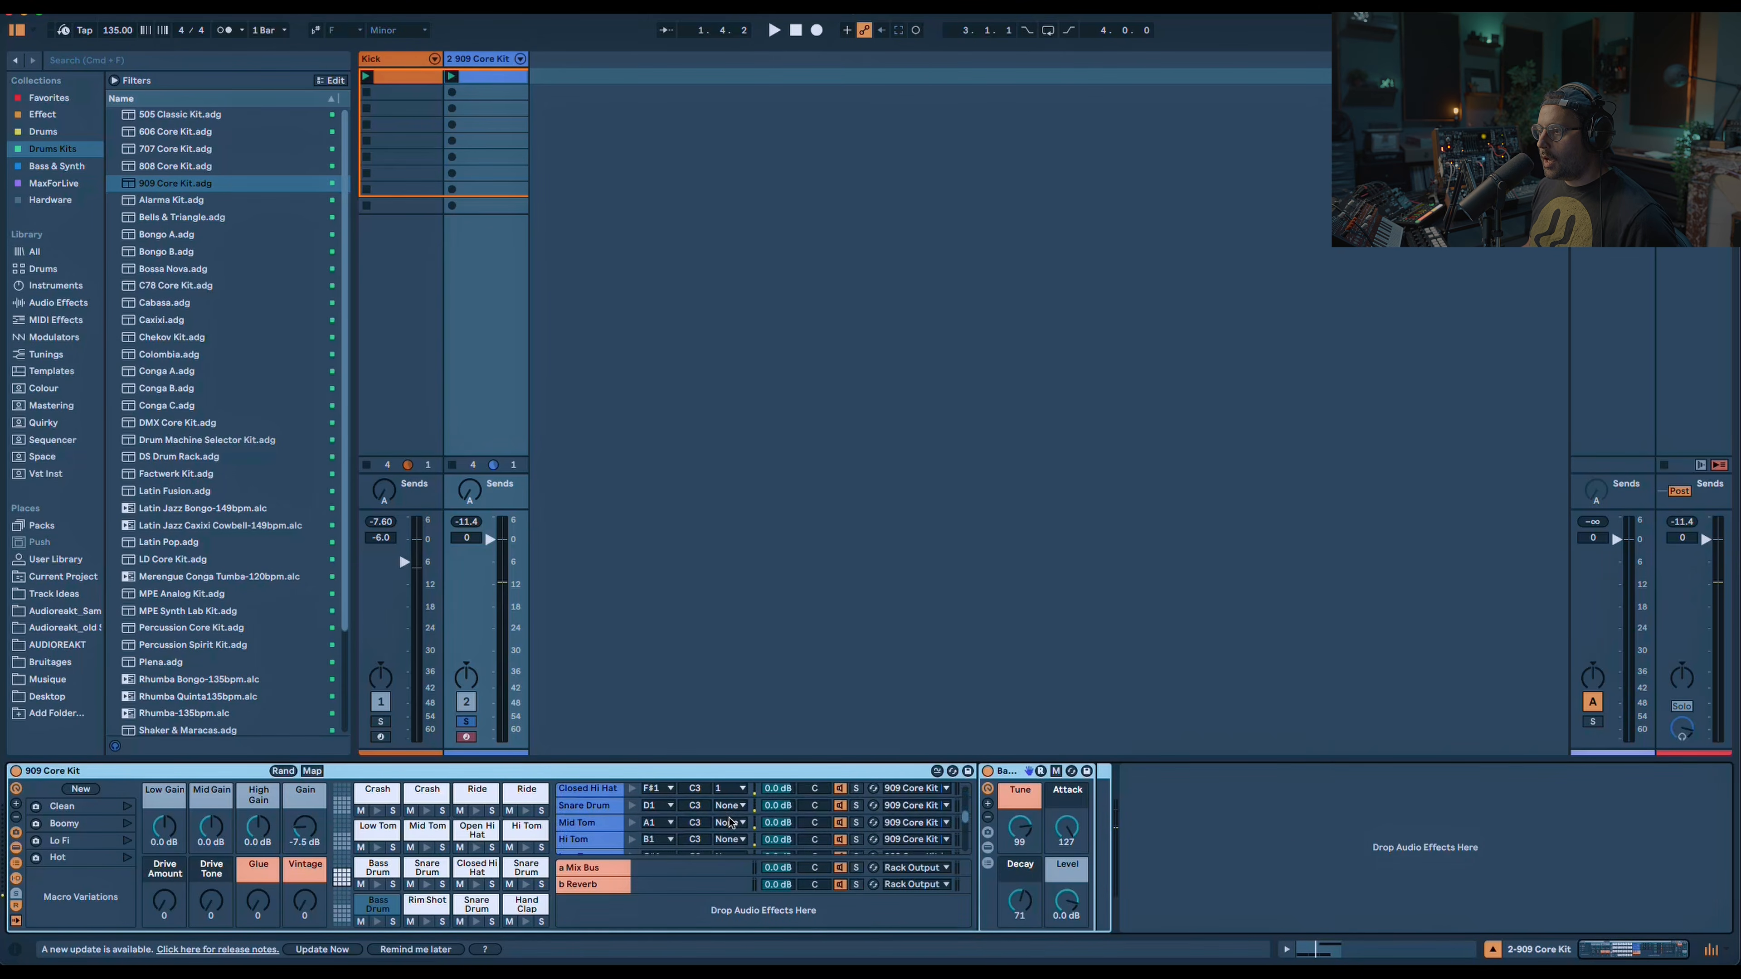
click(733, 789)
click(732, 801)
key(space)
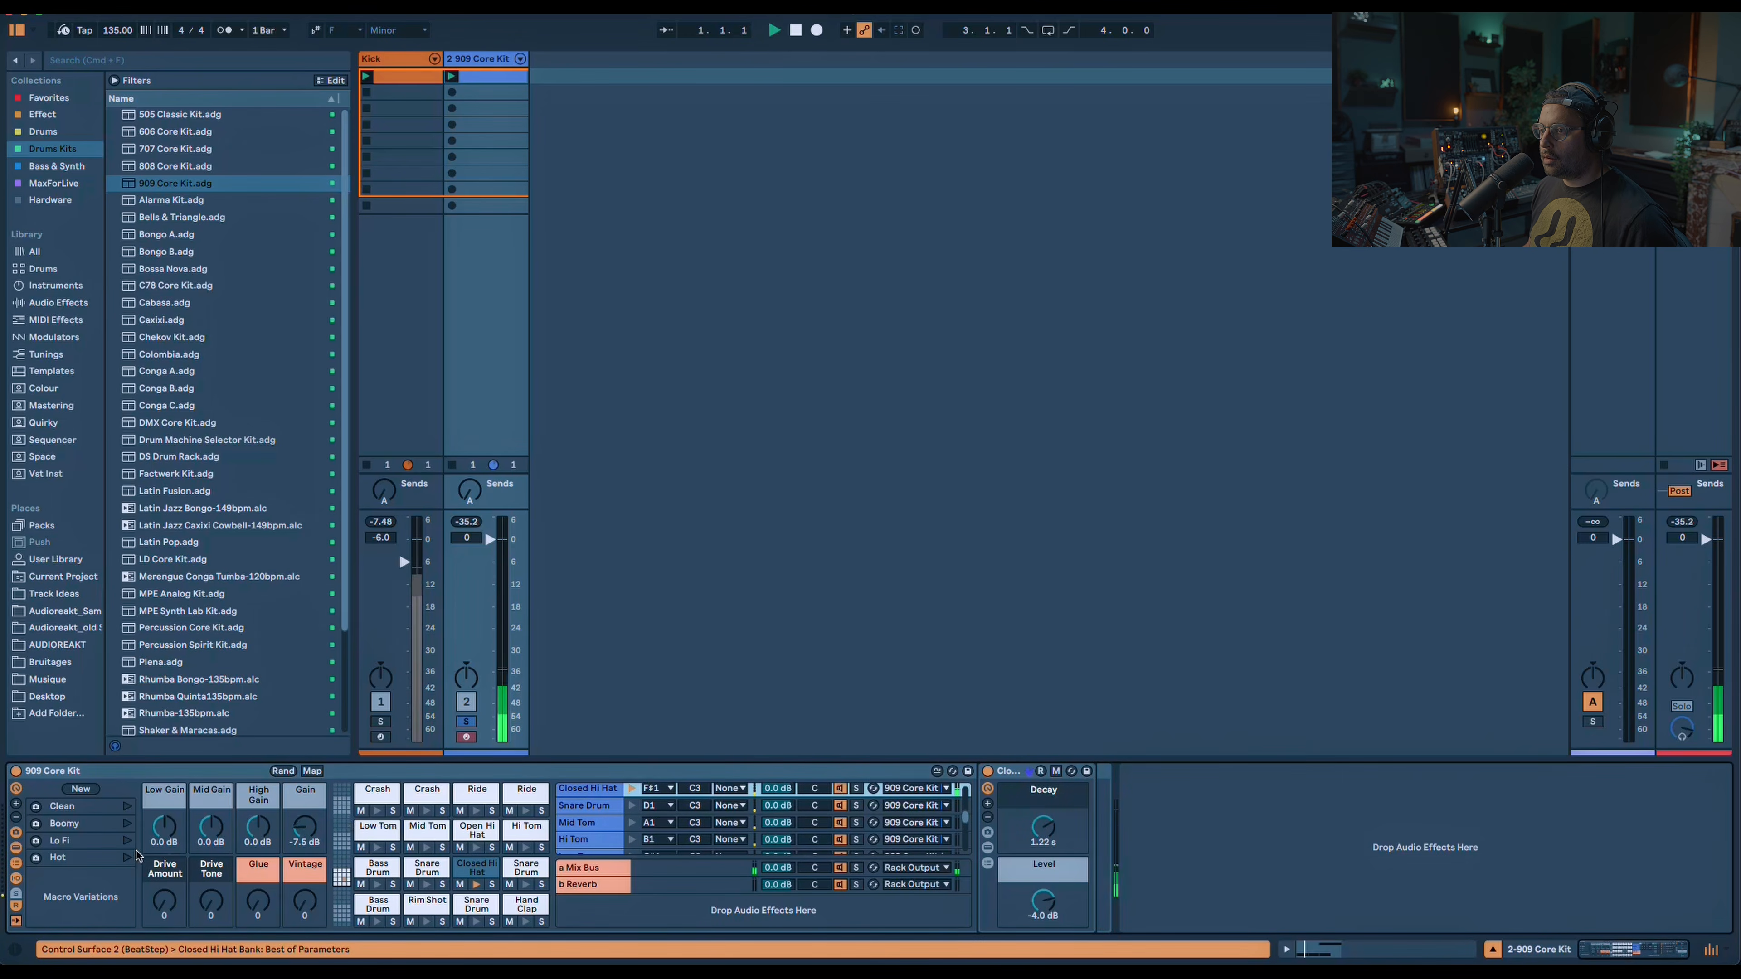
Reopen the hi-hat clip and lower the Open Hi Hat note's velocity to 38.
double_click(497, 78)
drag(635, 685, 636, 742)
key(space)
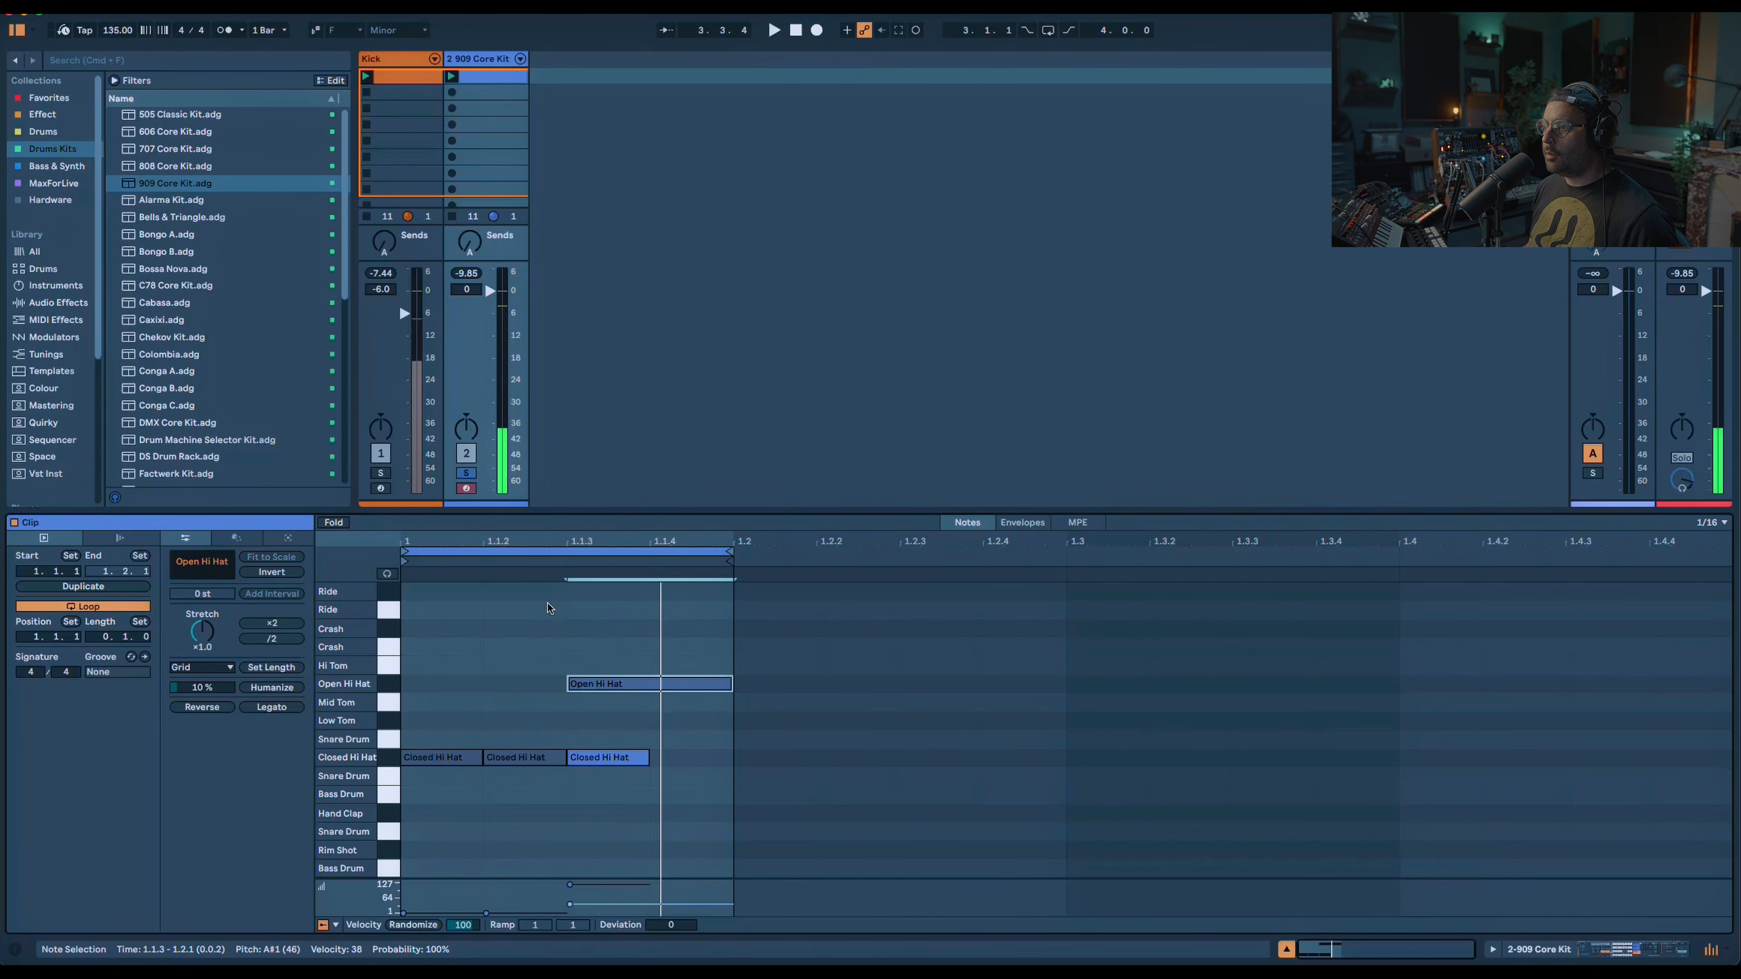
Add two consecutive 1/8-long Ride notes filling the beat in the upper Ride row, then play the loop.
click(452, 604)
double_click(449, 593)
drag(478, 592, 611, 531)
double_click(592, 592)
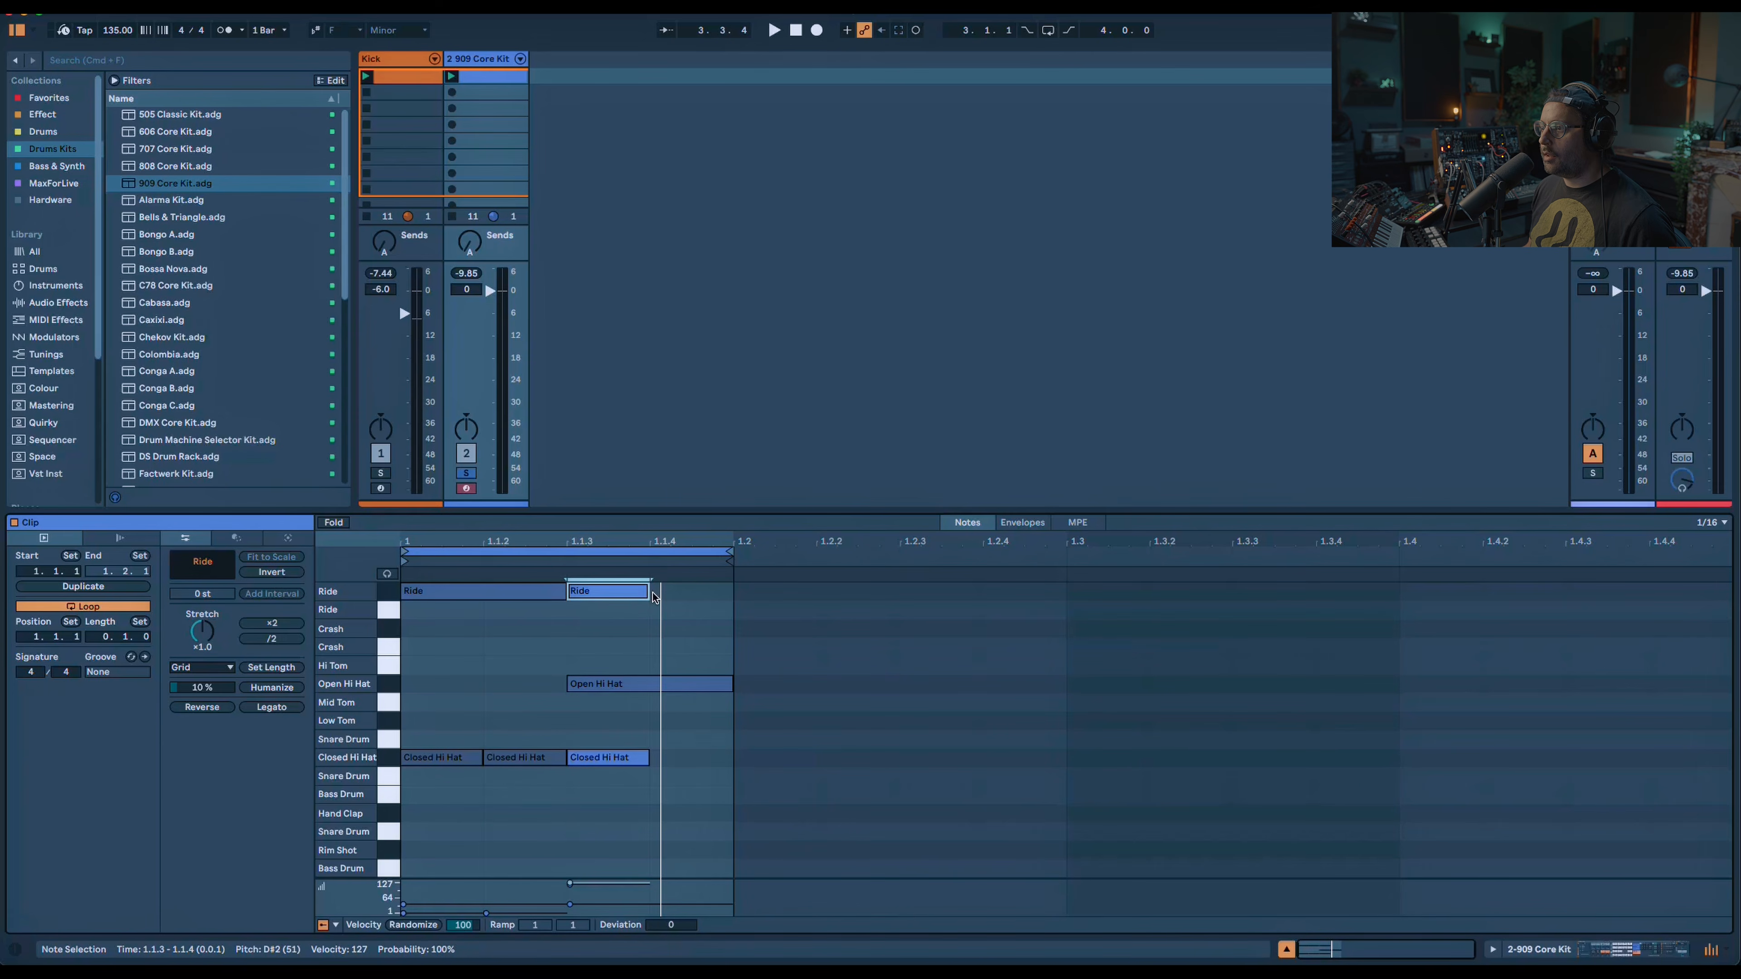
drag(648, 593, 731, 593)
key(space)
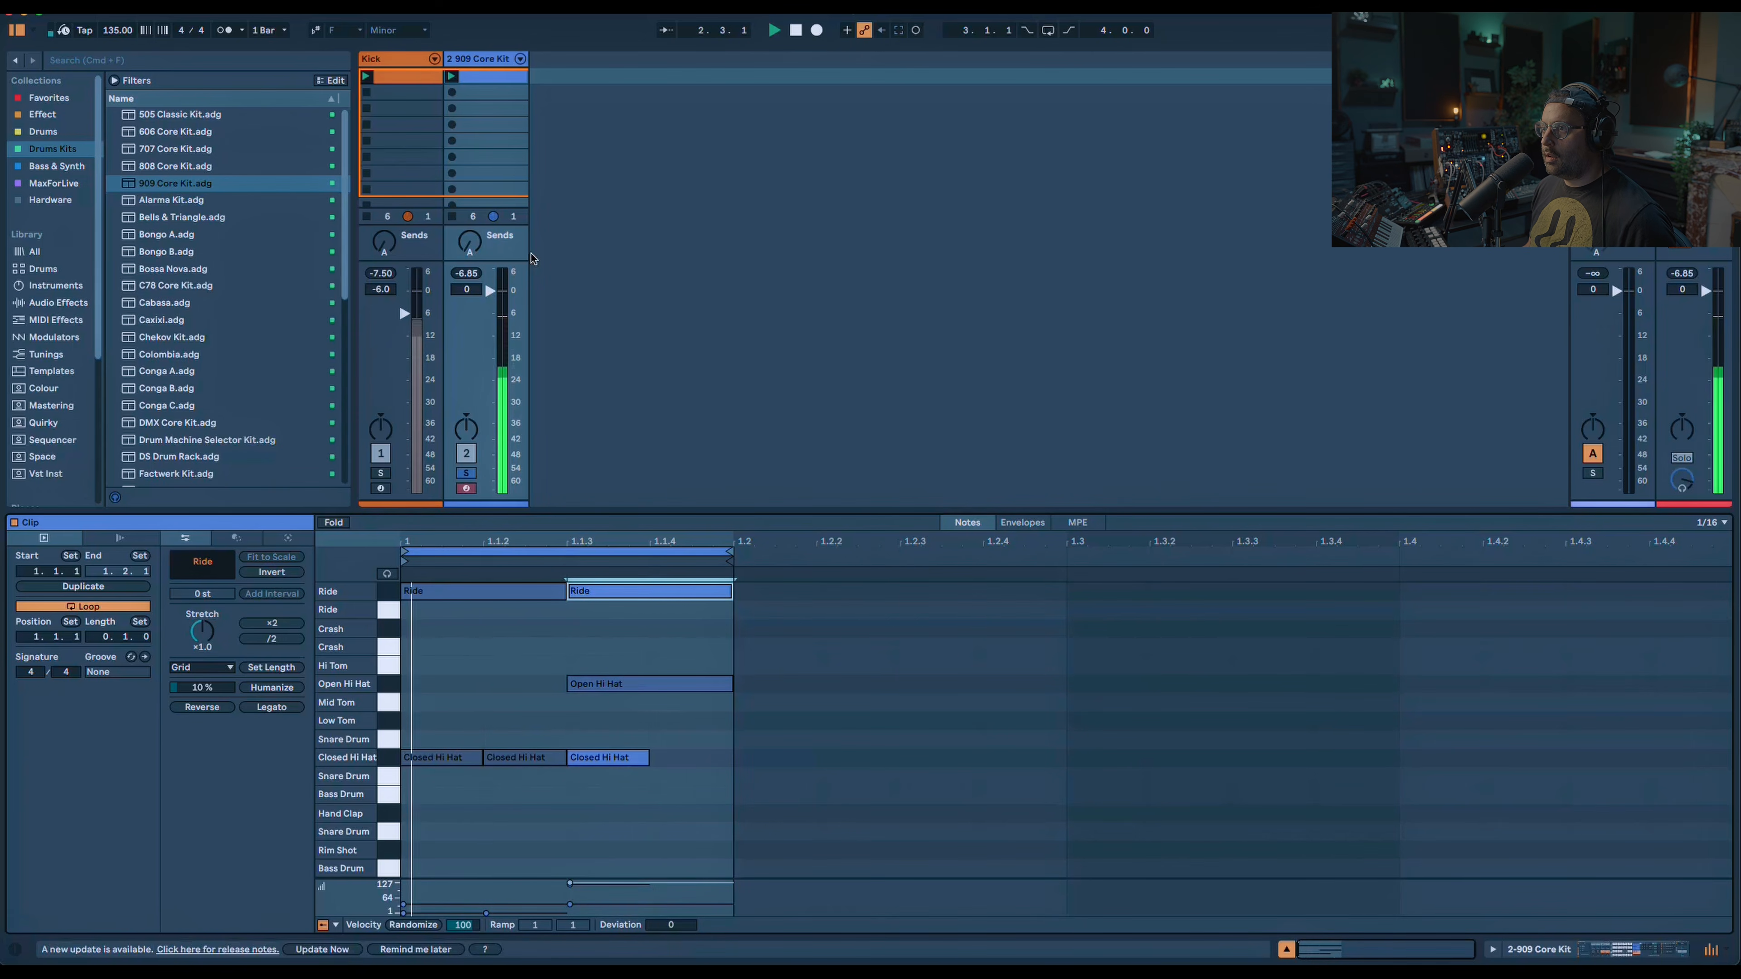
Move both Ride notes from the upper Ride row down to the lower Ride row.
click(496, 61)
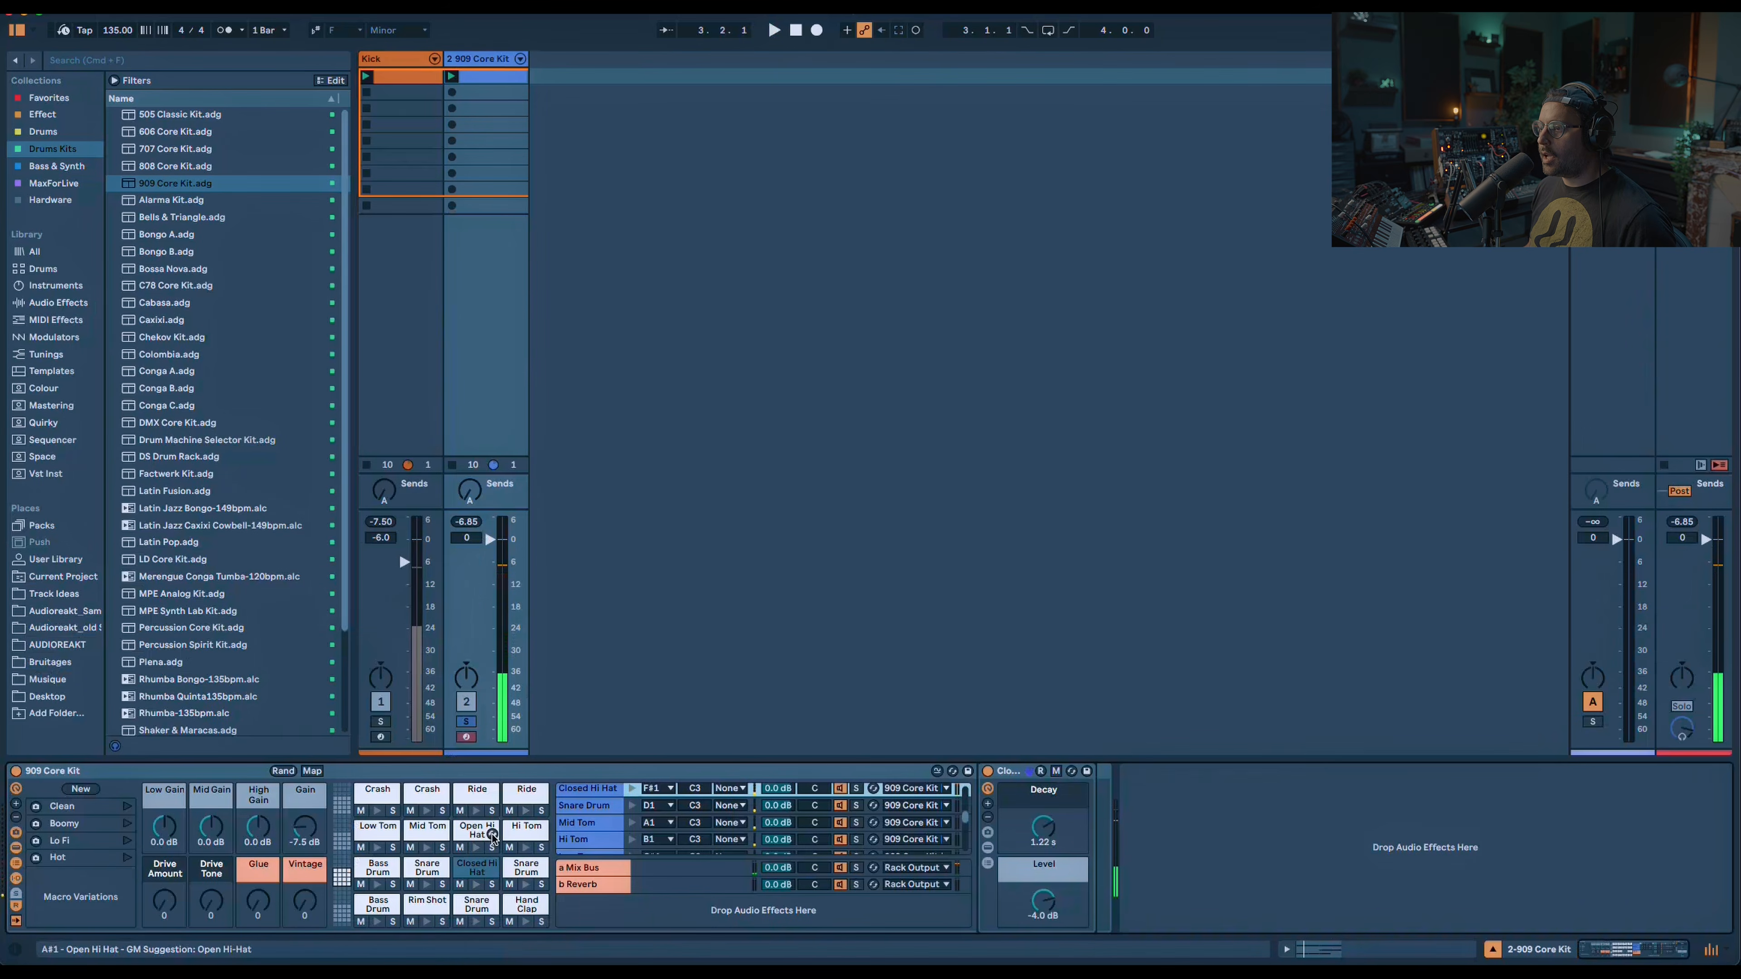
key(space)
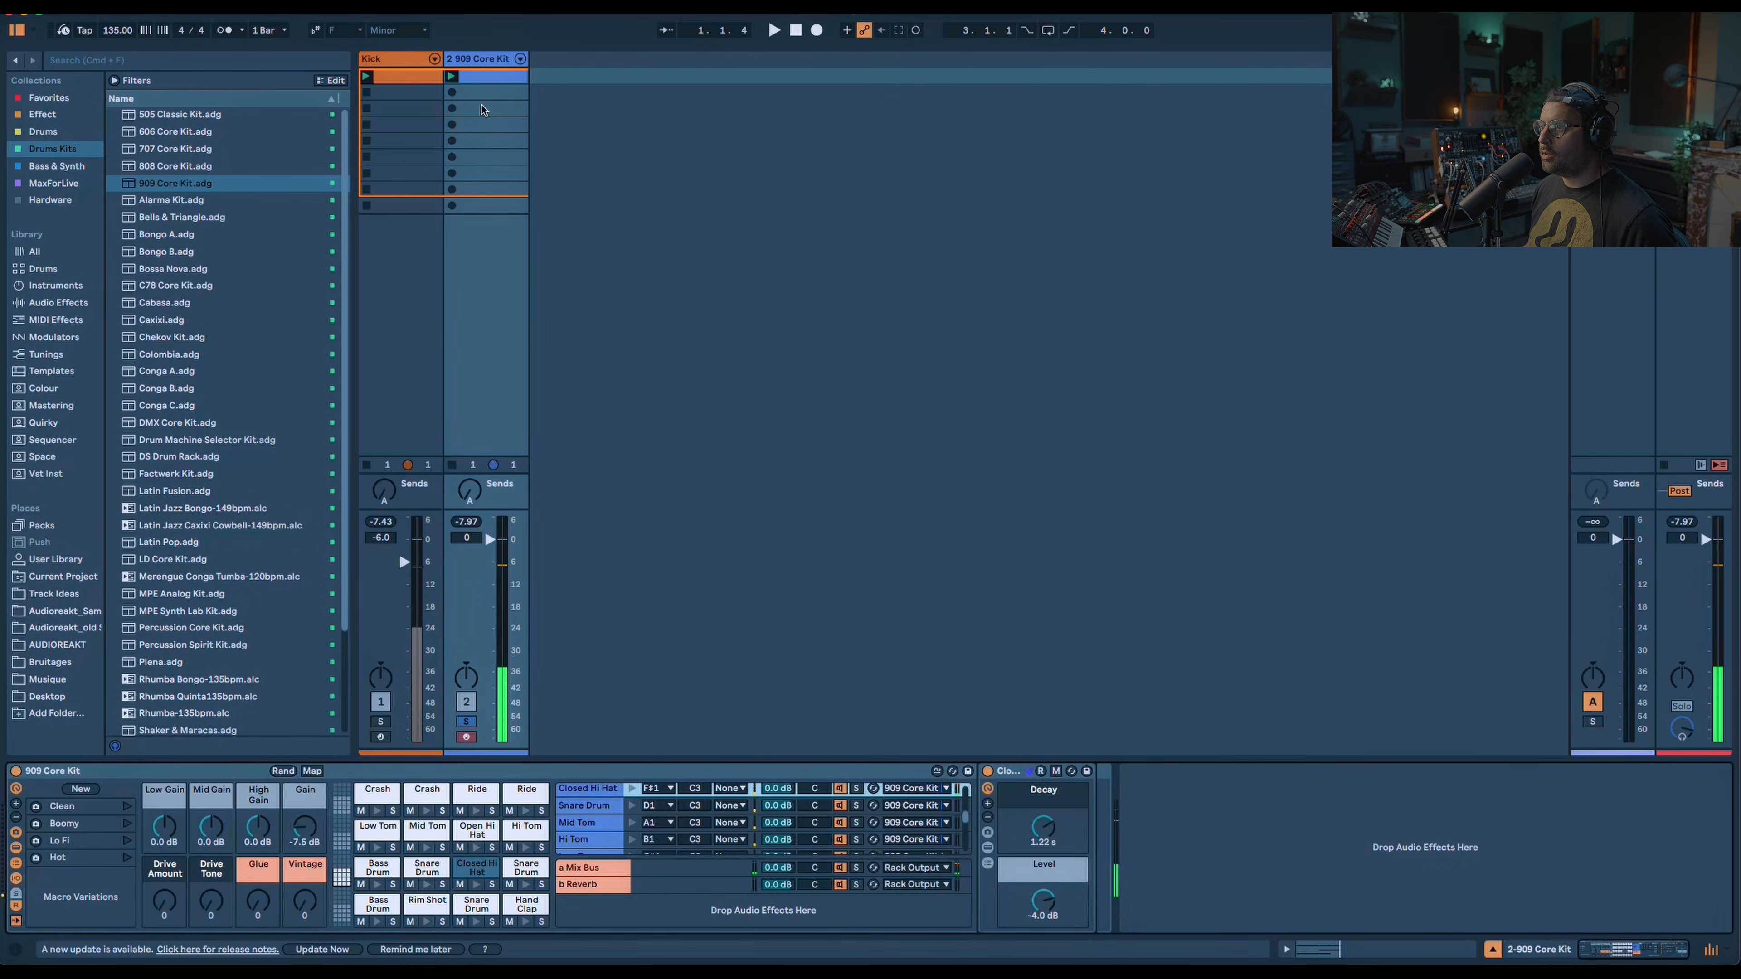
double_click(480, 76)
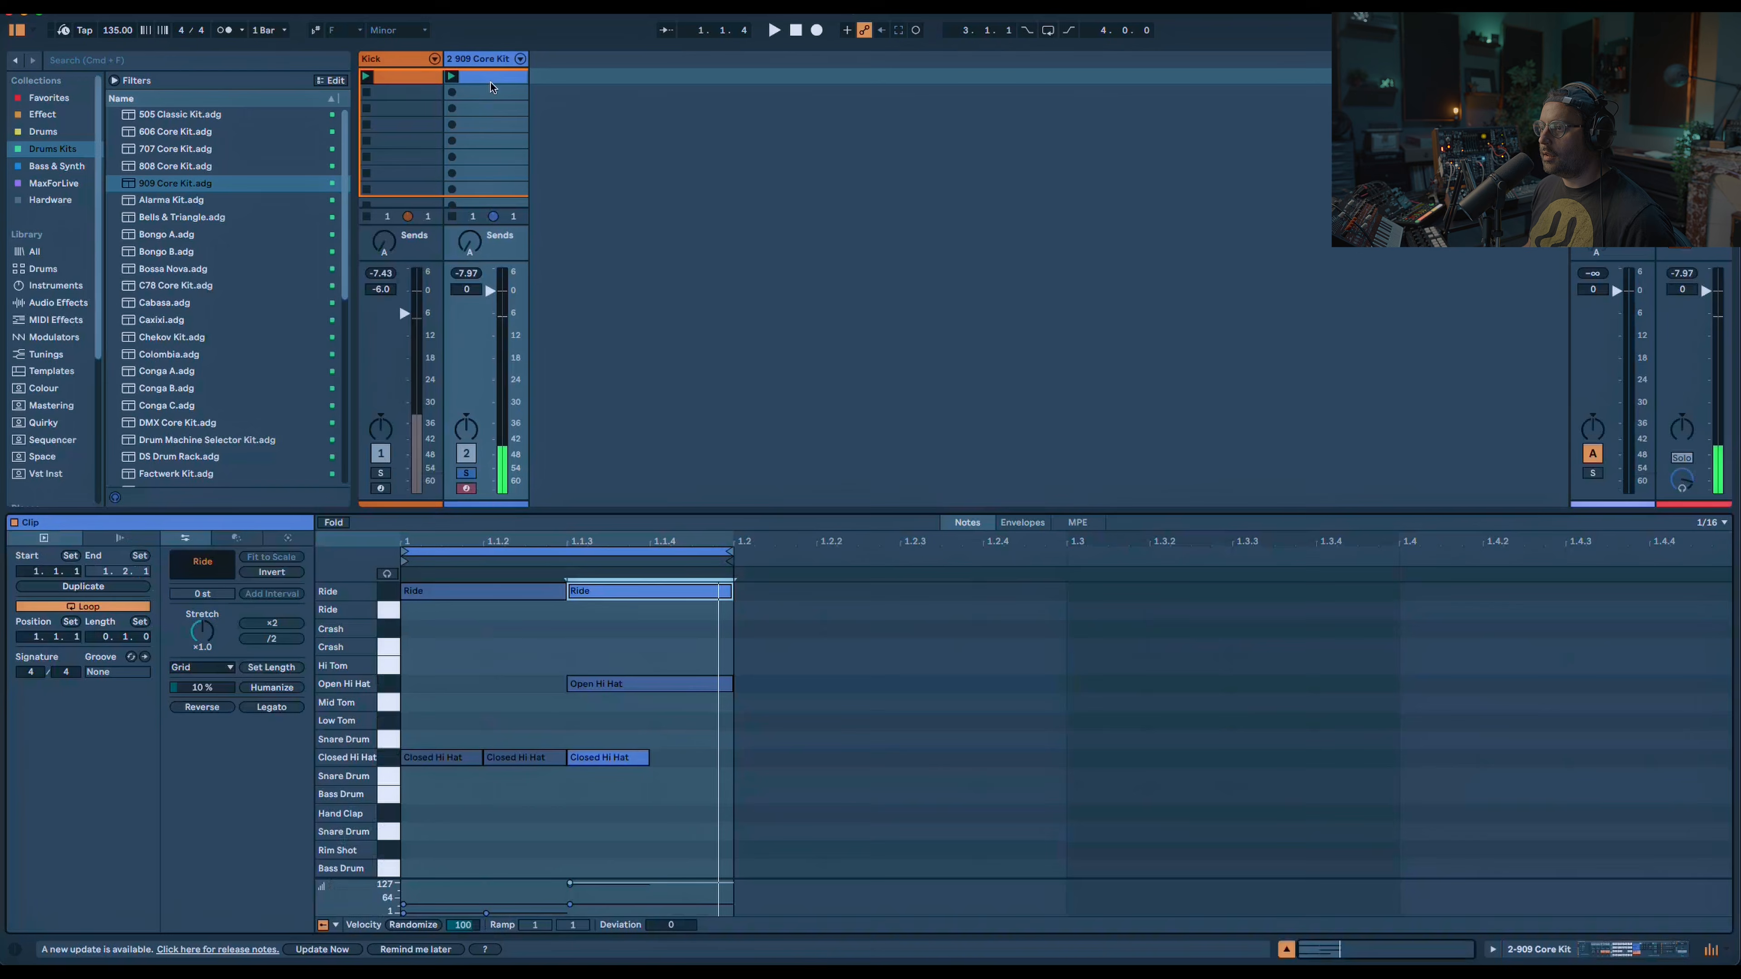
click(381, 597)
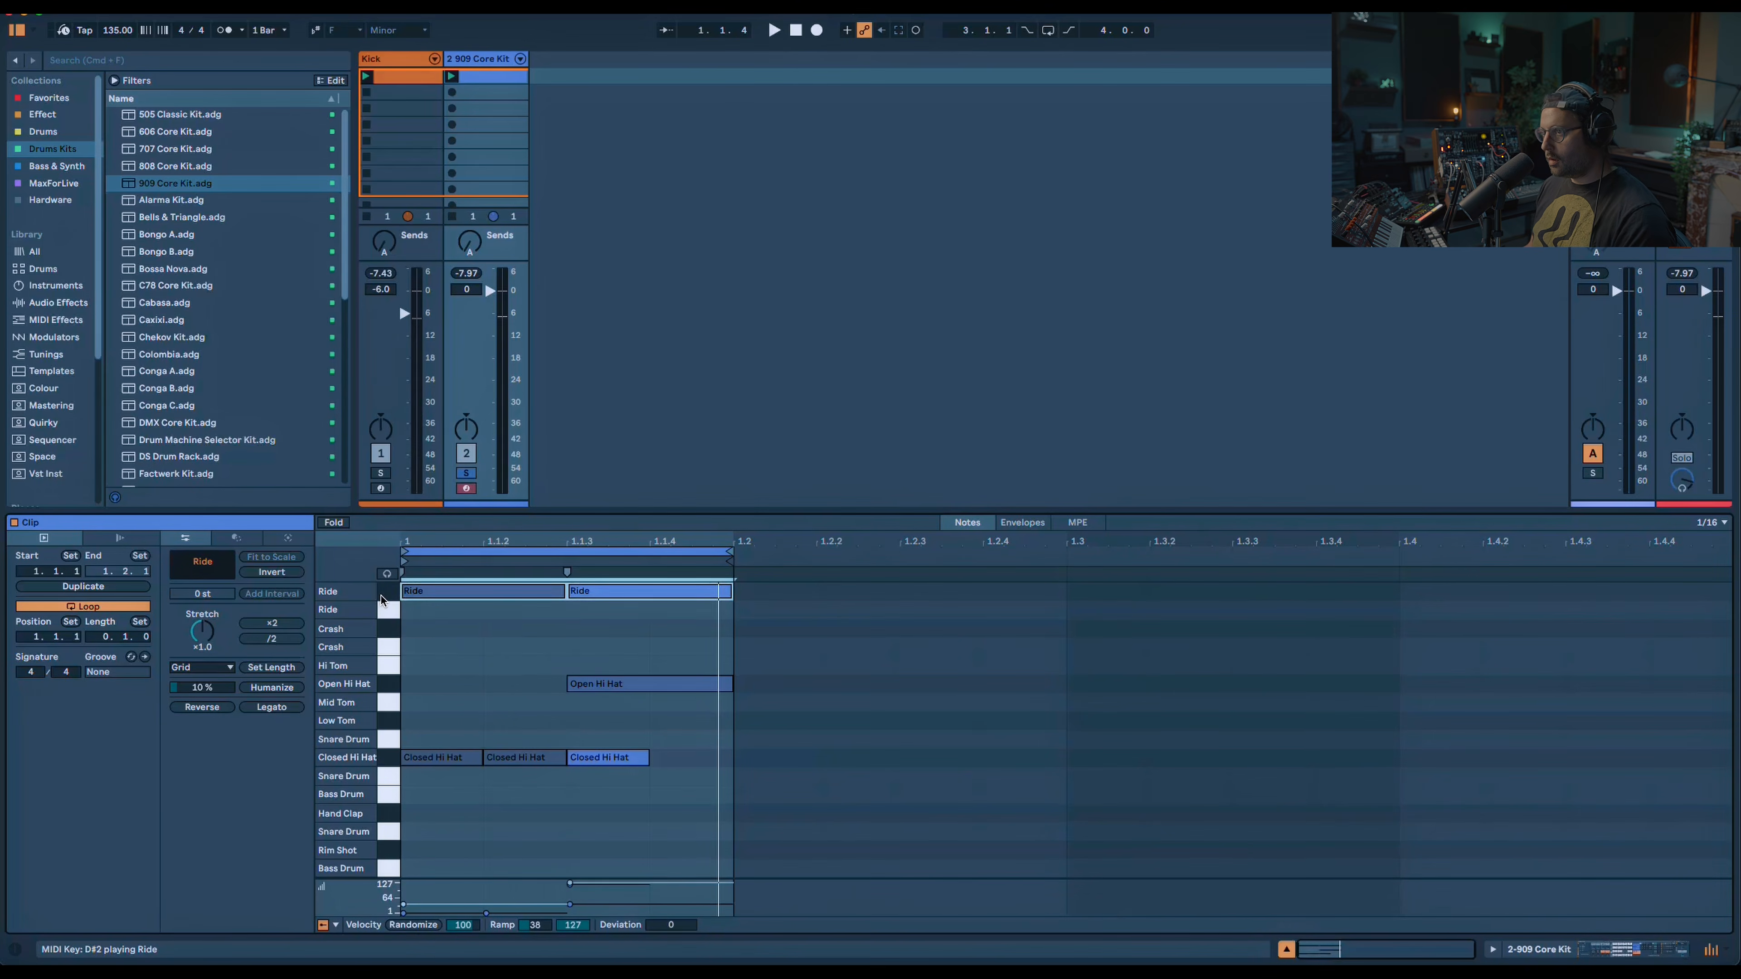
key(Down)
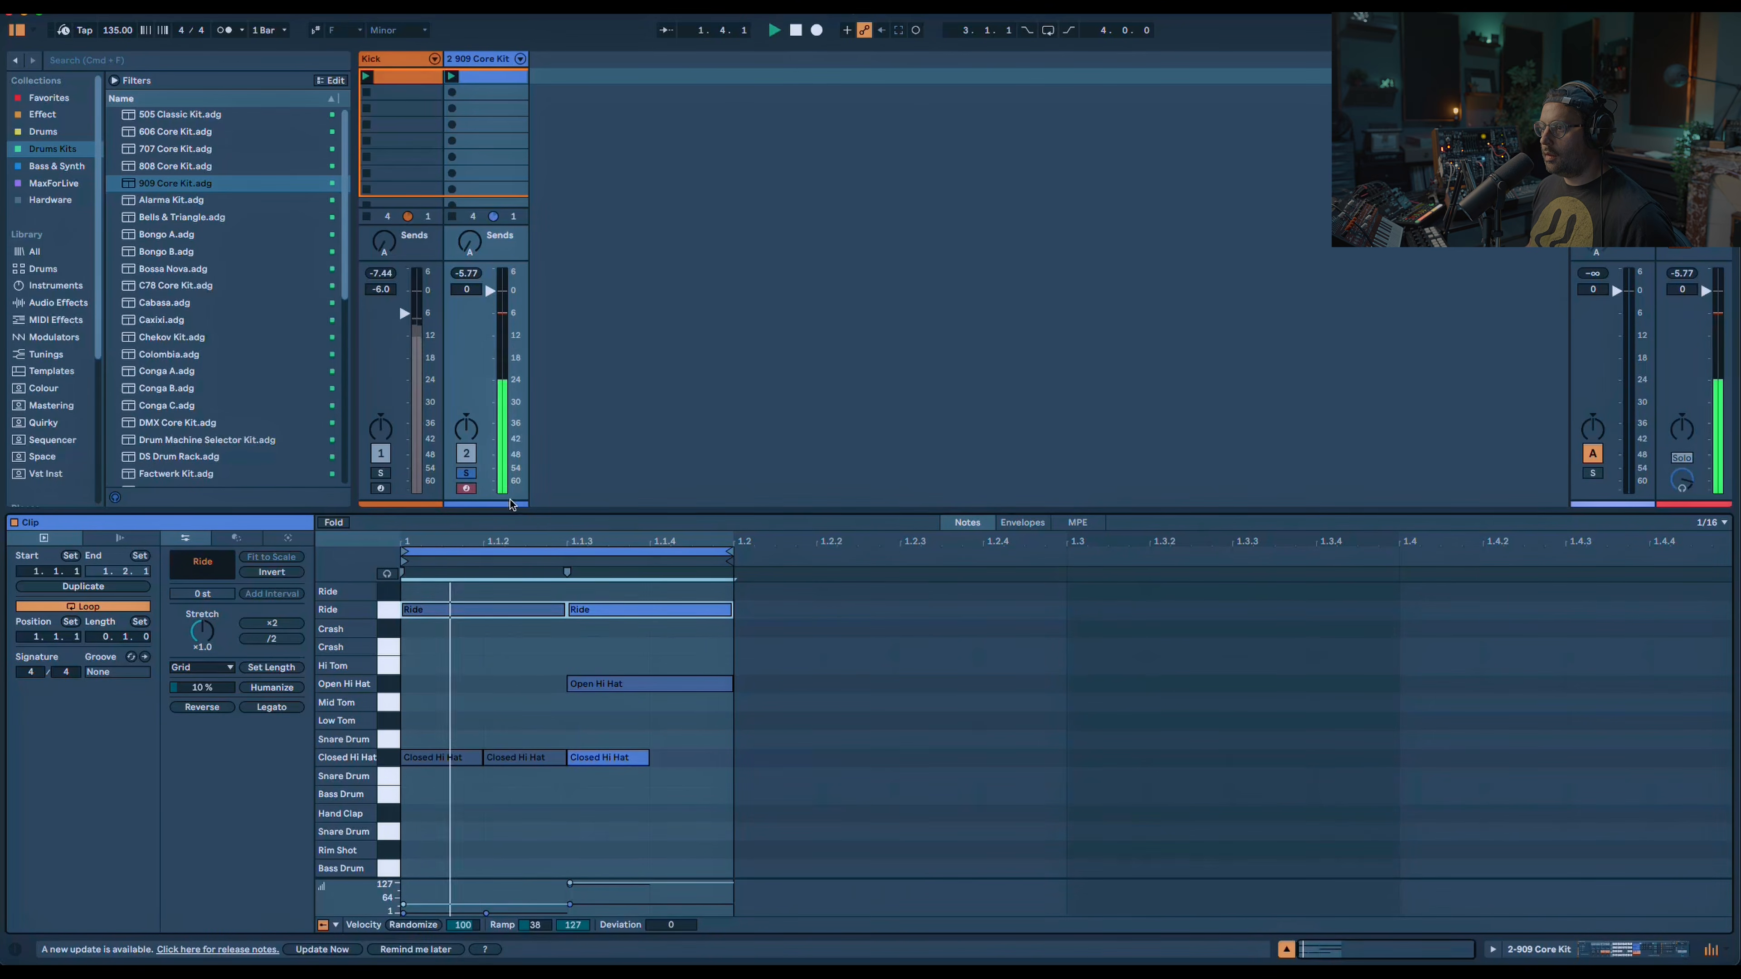
Lower the level of the kit's D2 Ride pad to -12.266 dB.
click(506, 155)
click(477, 791)
key(space)
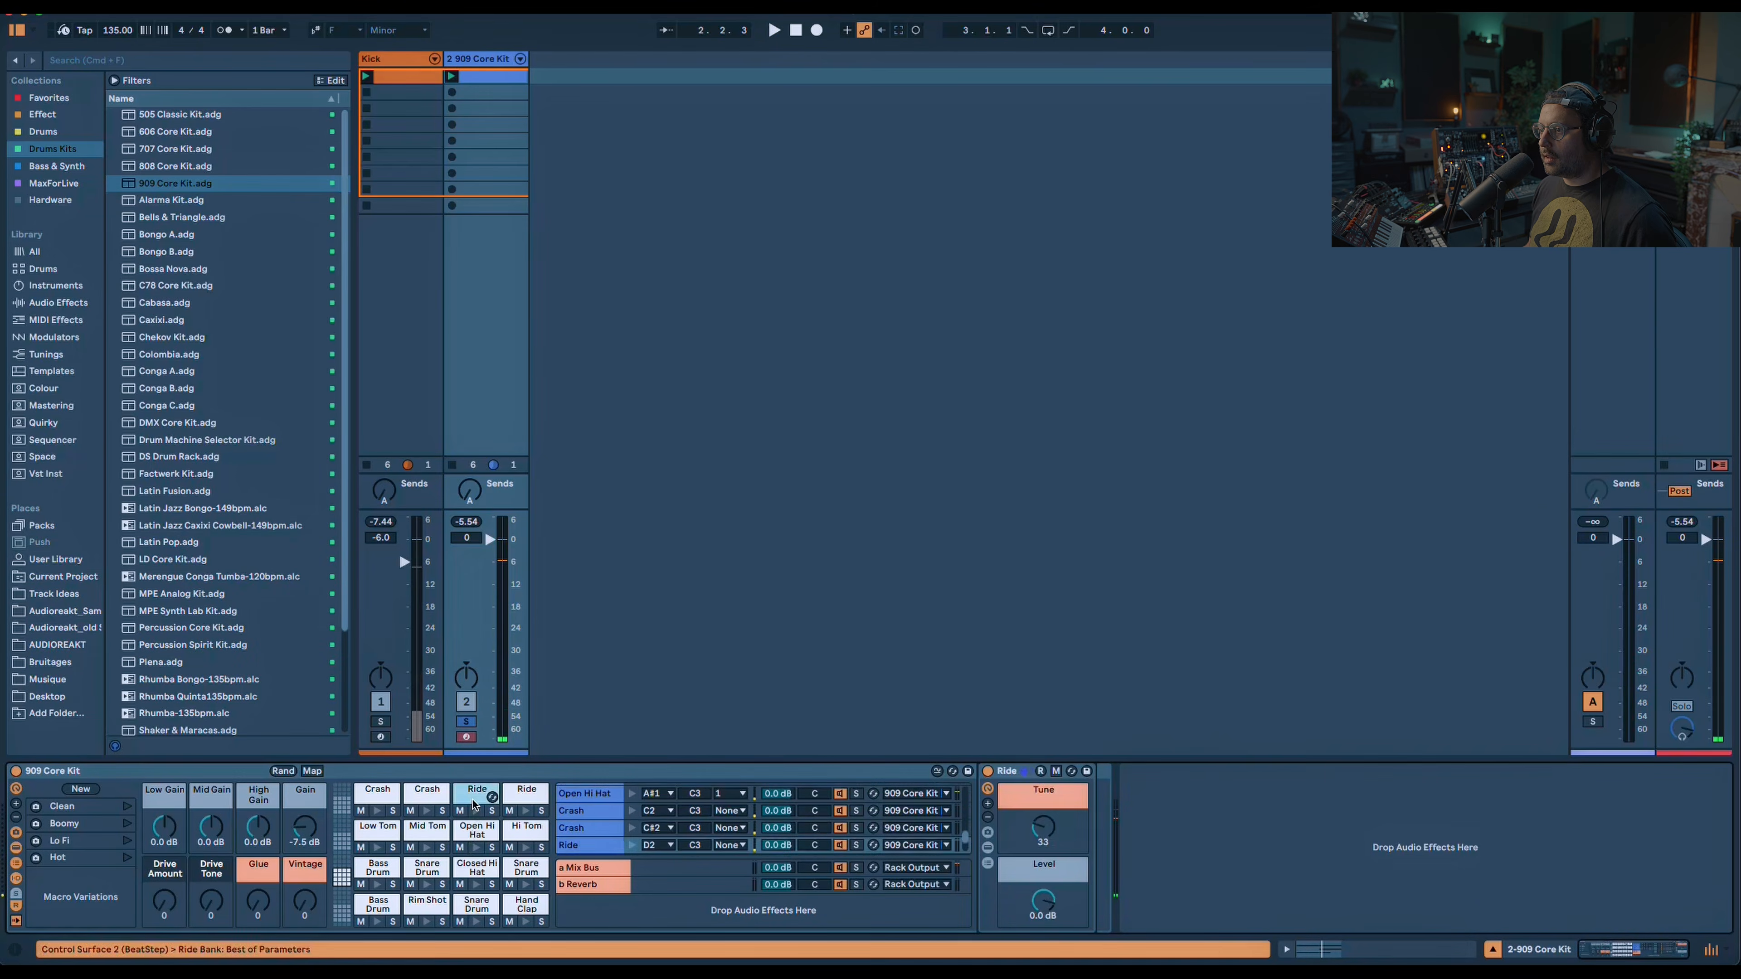
mouse_move(1043, 901)
mouse_down()
mouse_move(1044, 920)
mouse_move(1043, 898)
mouse_up()
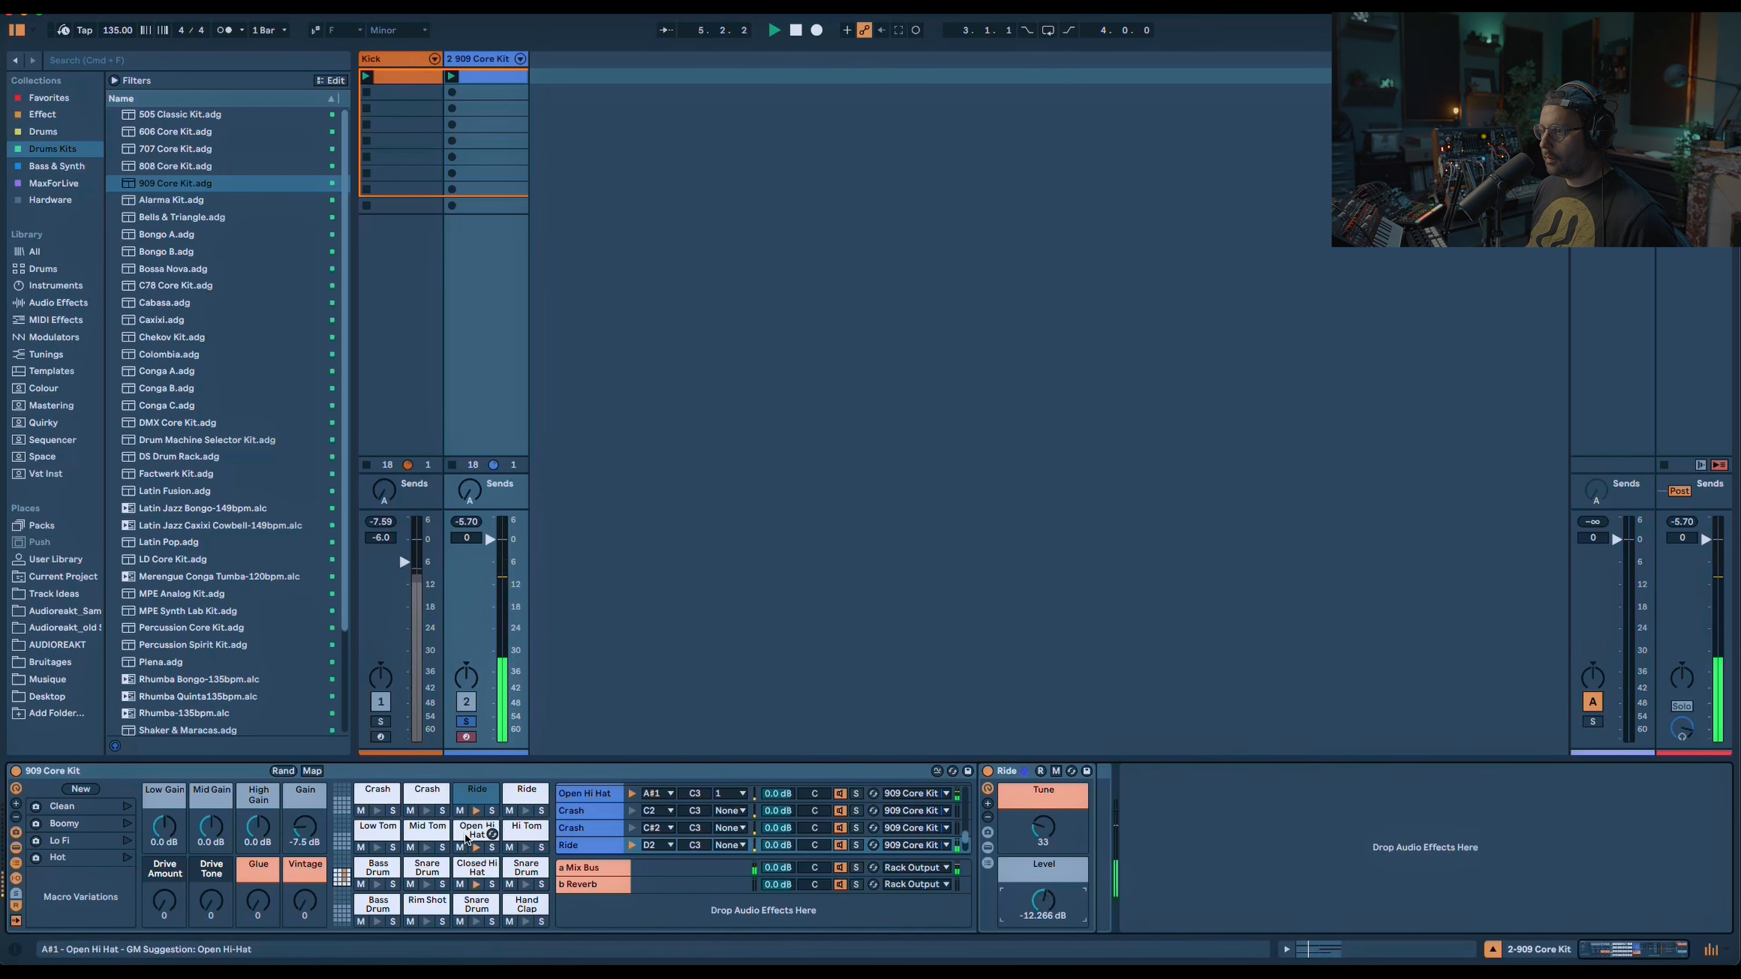
Lower the Closed Hi Hat pad's level to -6.912 dB.
click(477, 868)
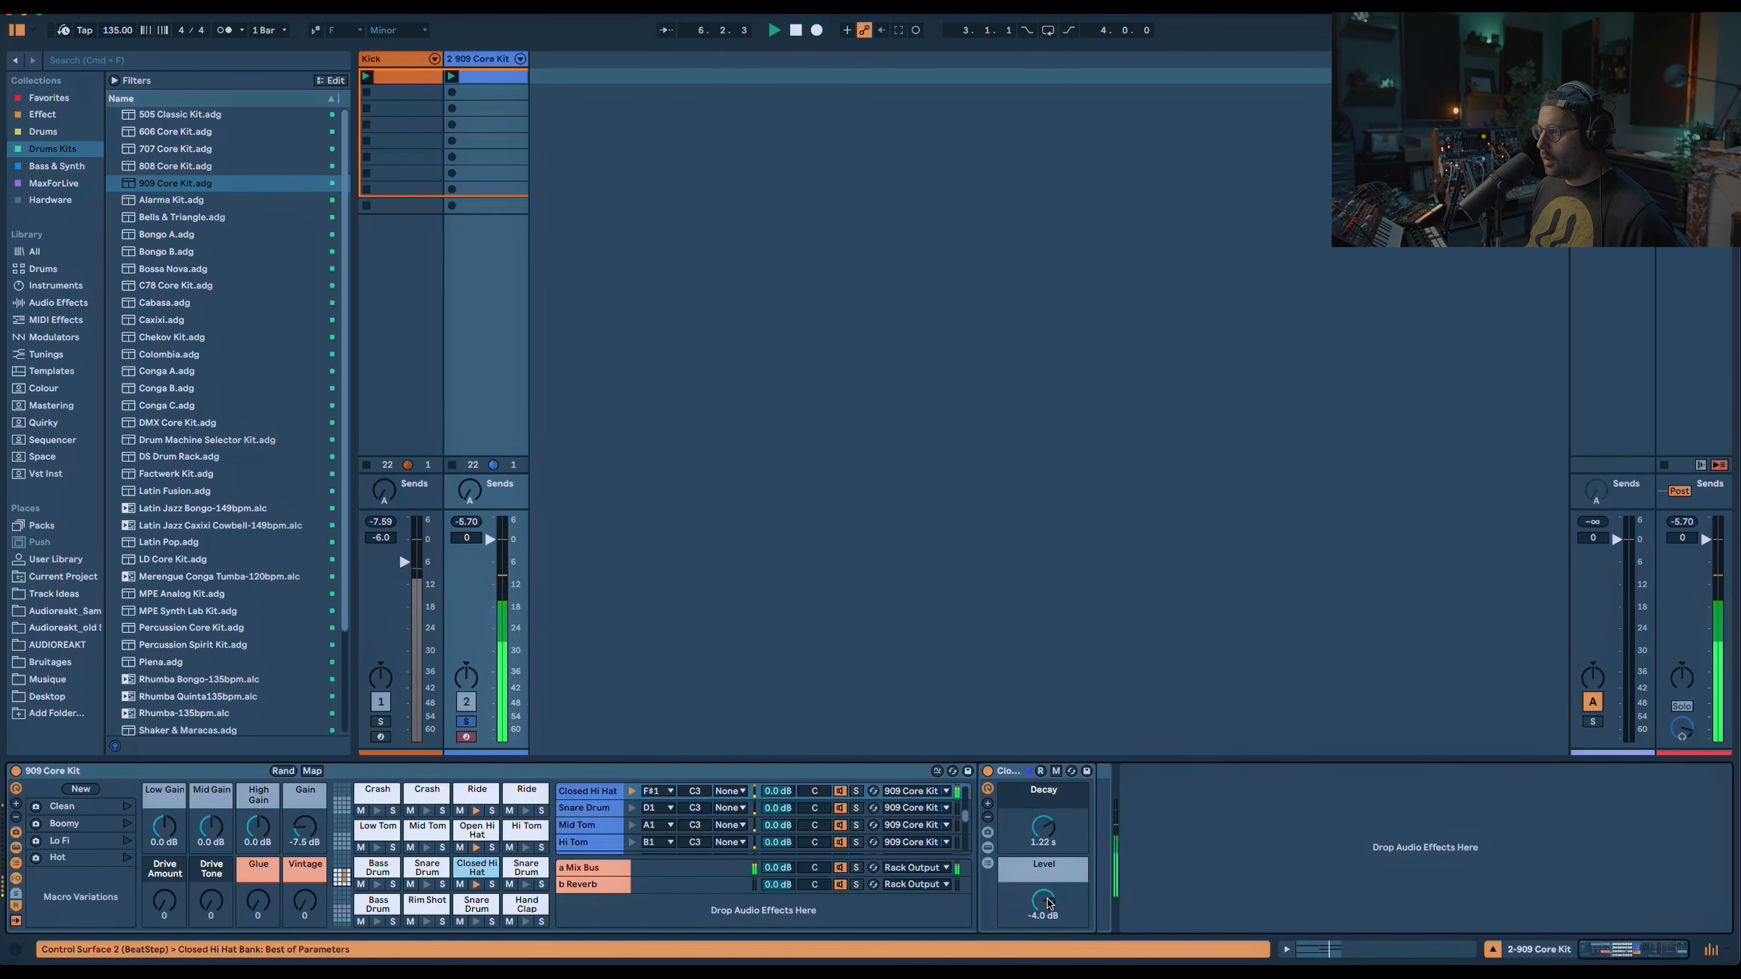
key(space)
drag(1056, 901, 1055, 915)
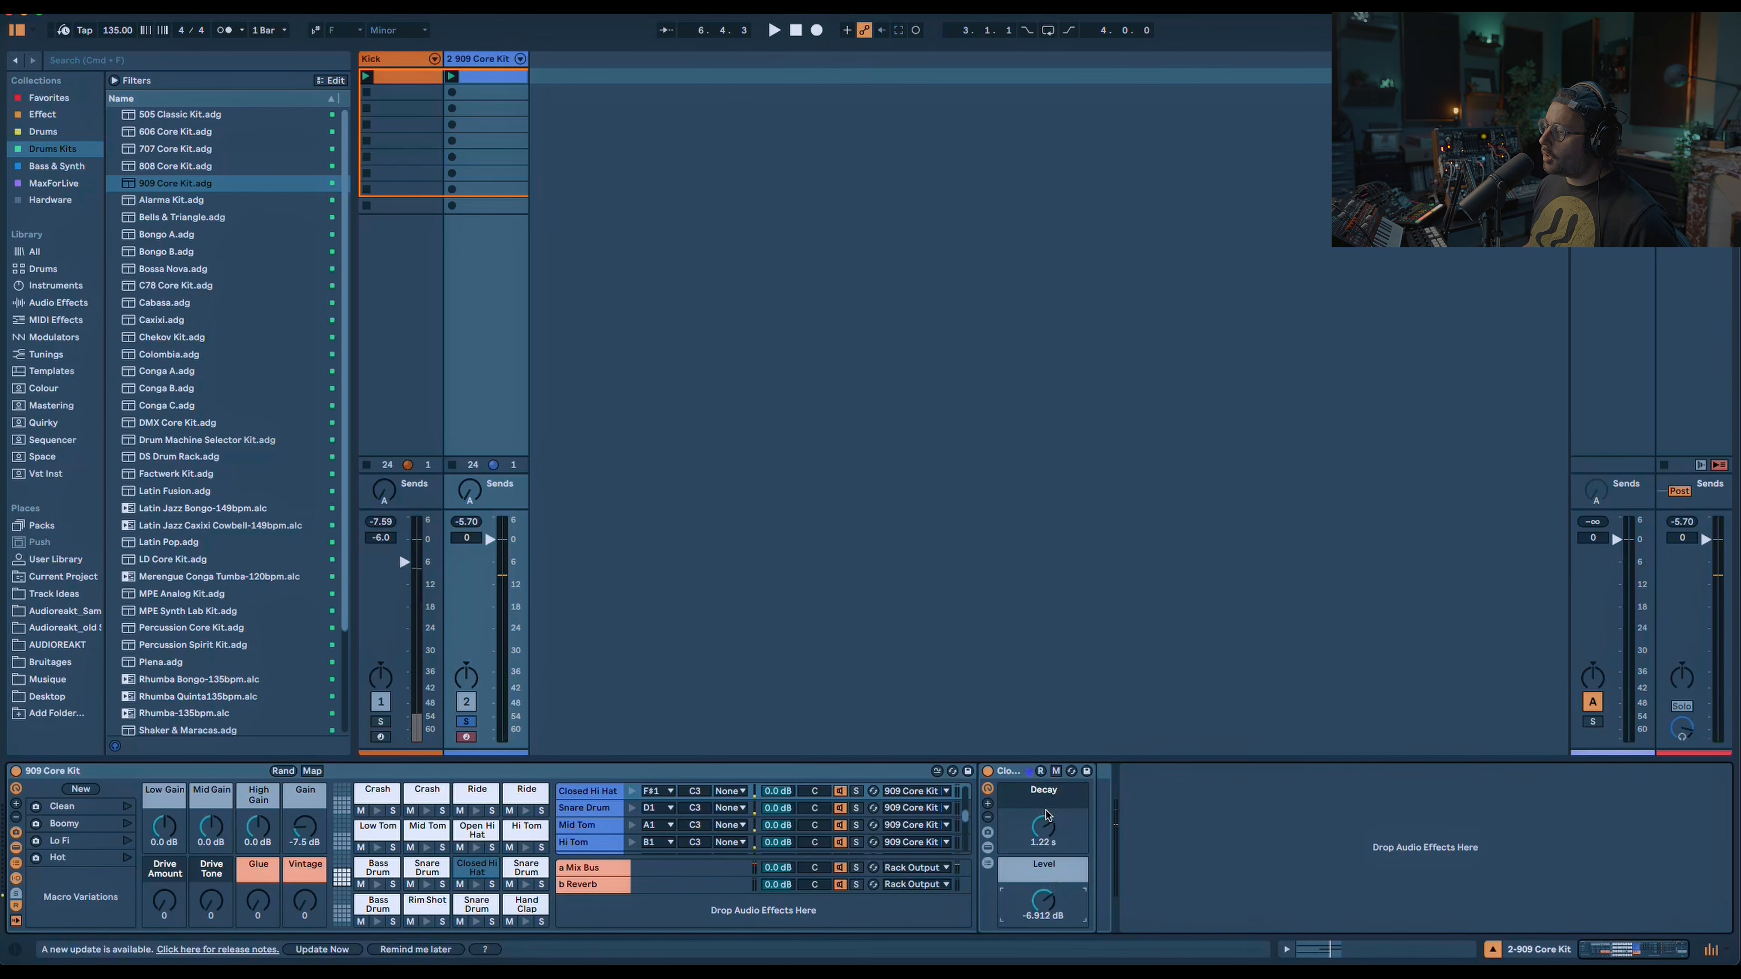
While the loop plays, set the Closed Hi Hat's decay to 839 ms and the Open Hi Hat's decay to 949 ms.
key(space)
drag(1049, 839, 1050, 850)
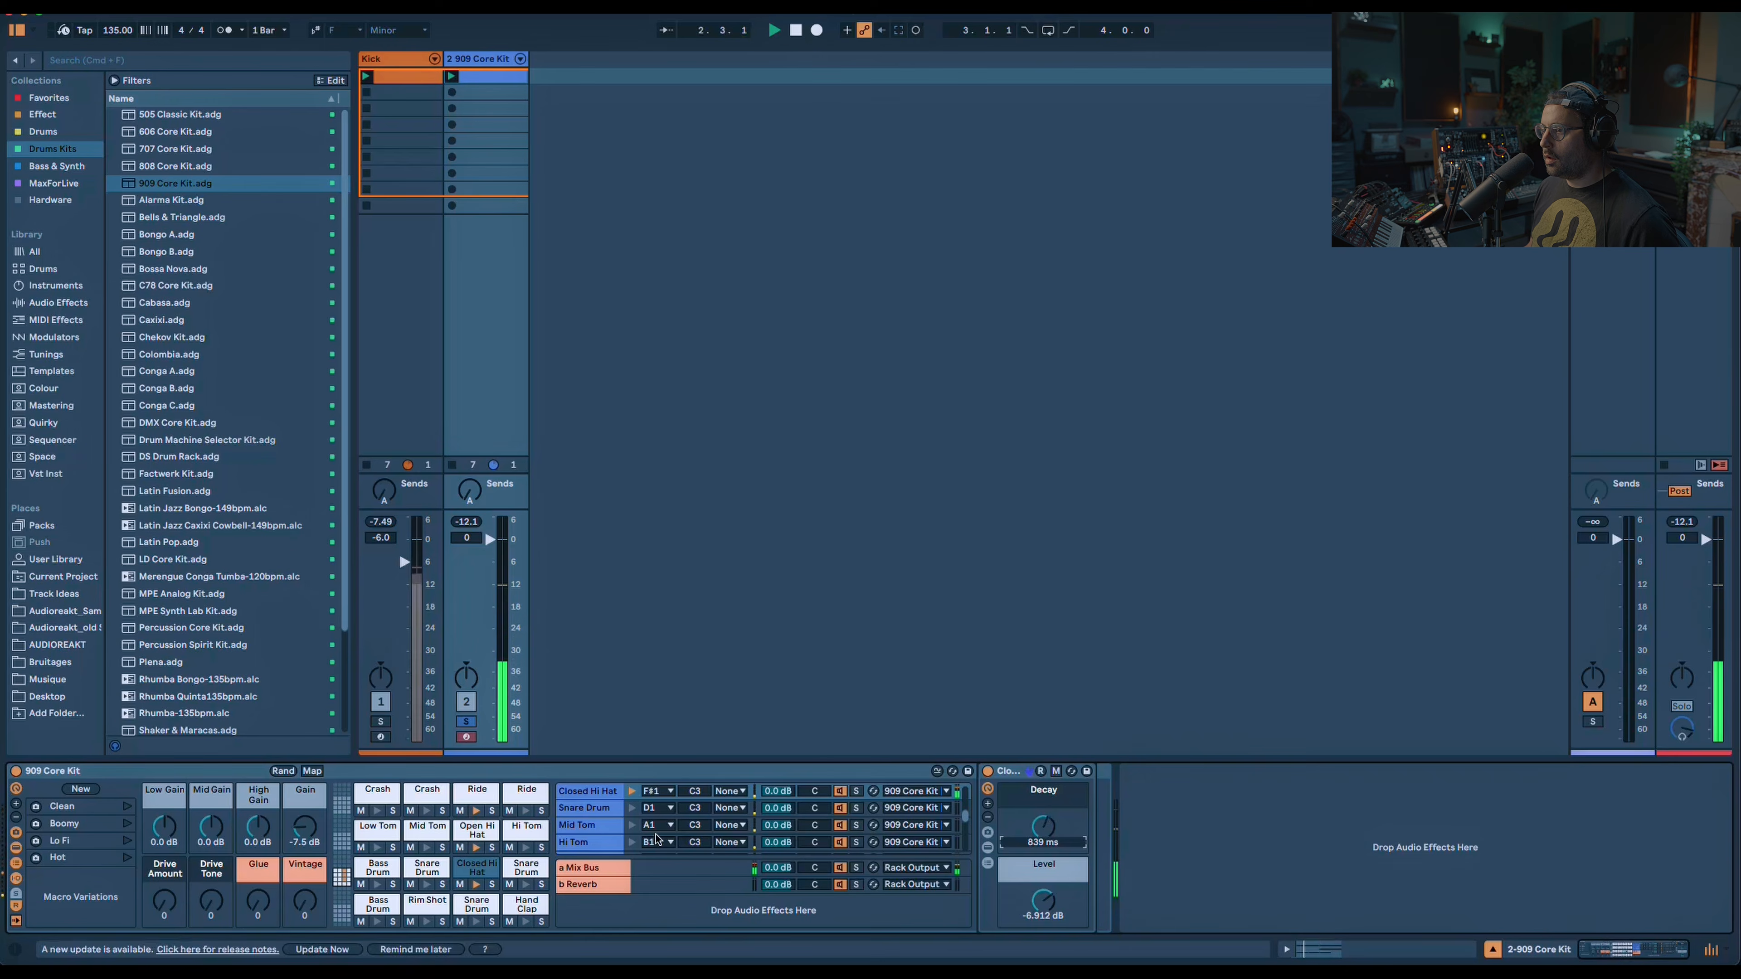
click(495, 842)
drag(1021, 845, 1043, 834)
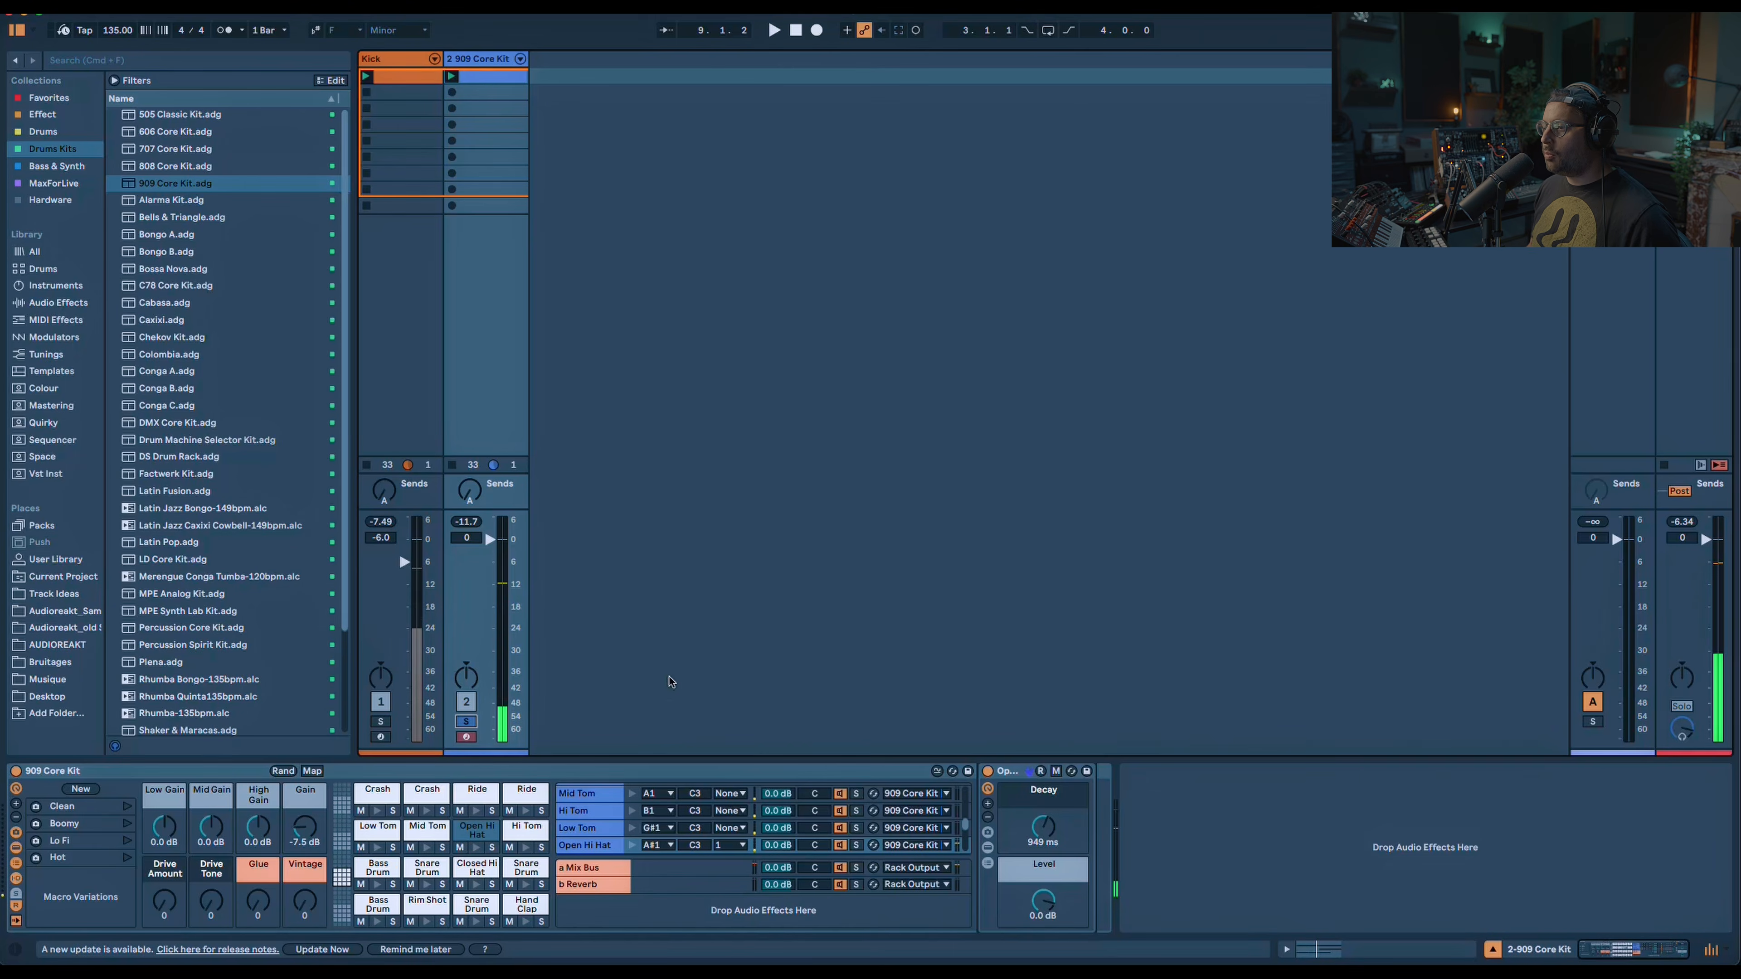
Add a Delay audio effect after the 909 Core Kit and set both delay sides to 1 sixteenth.
click(59, 305)
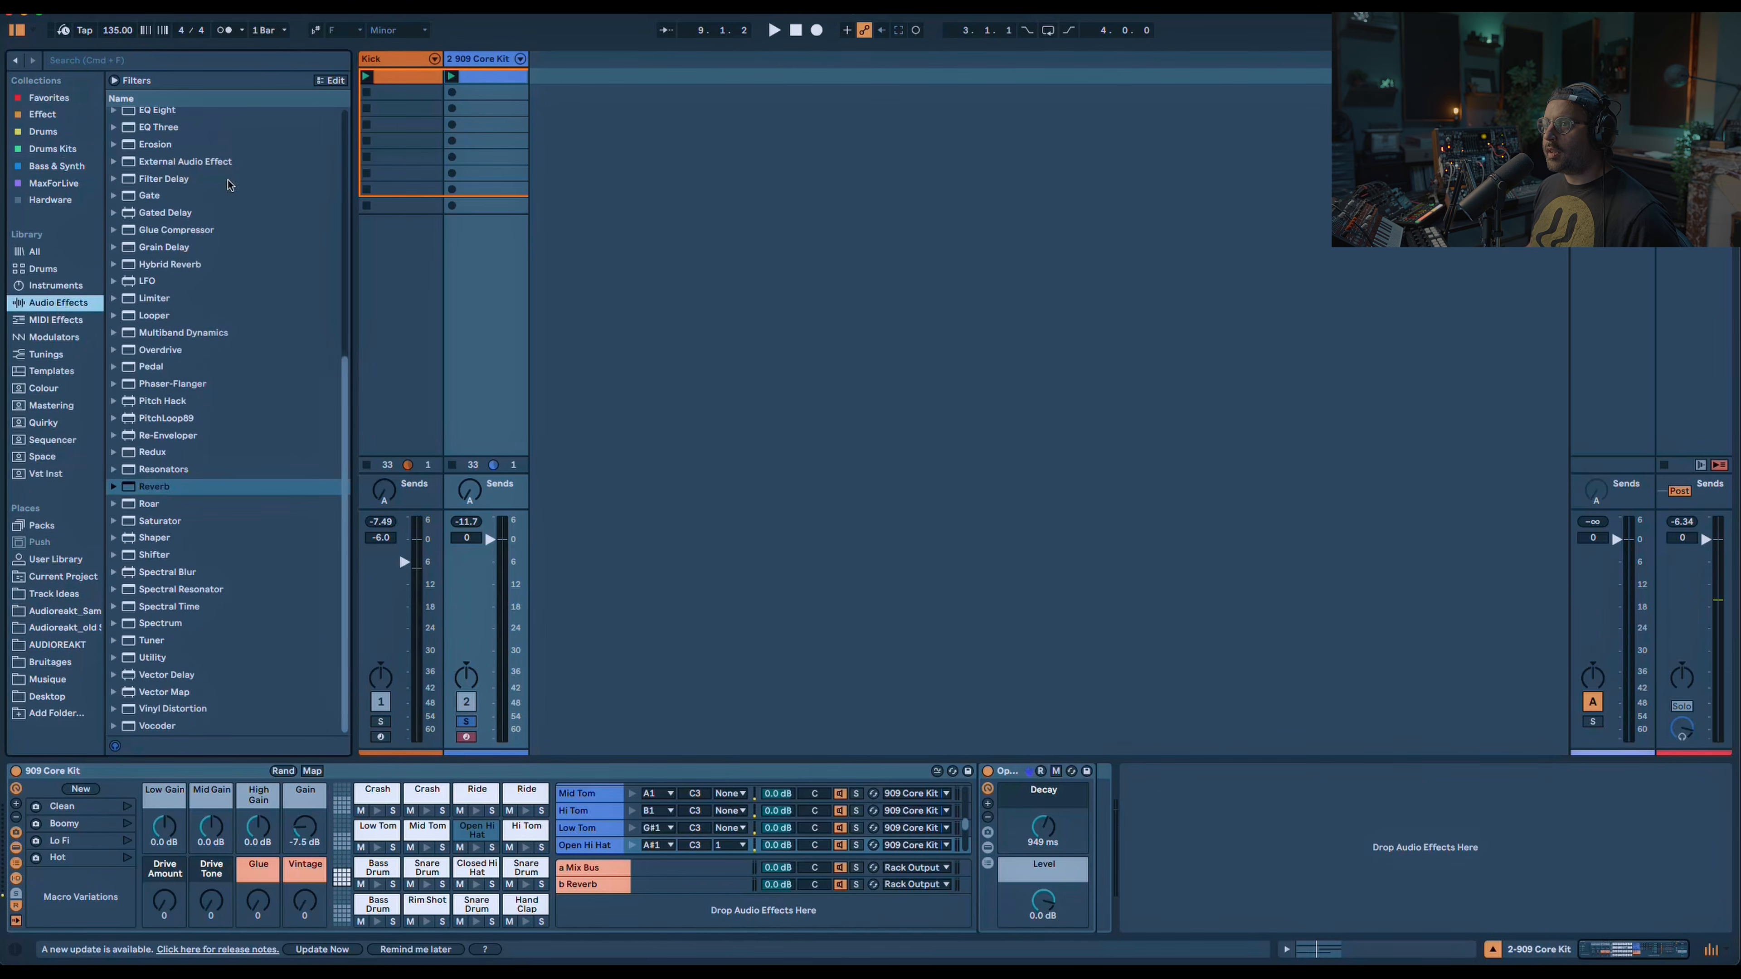
scroll(237, 398, up, 10)
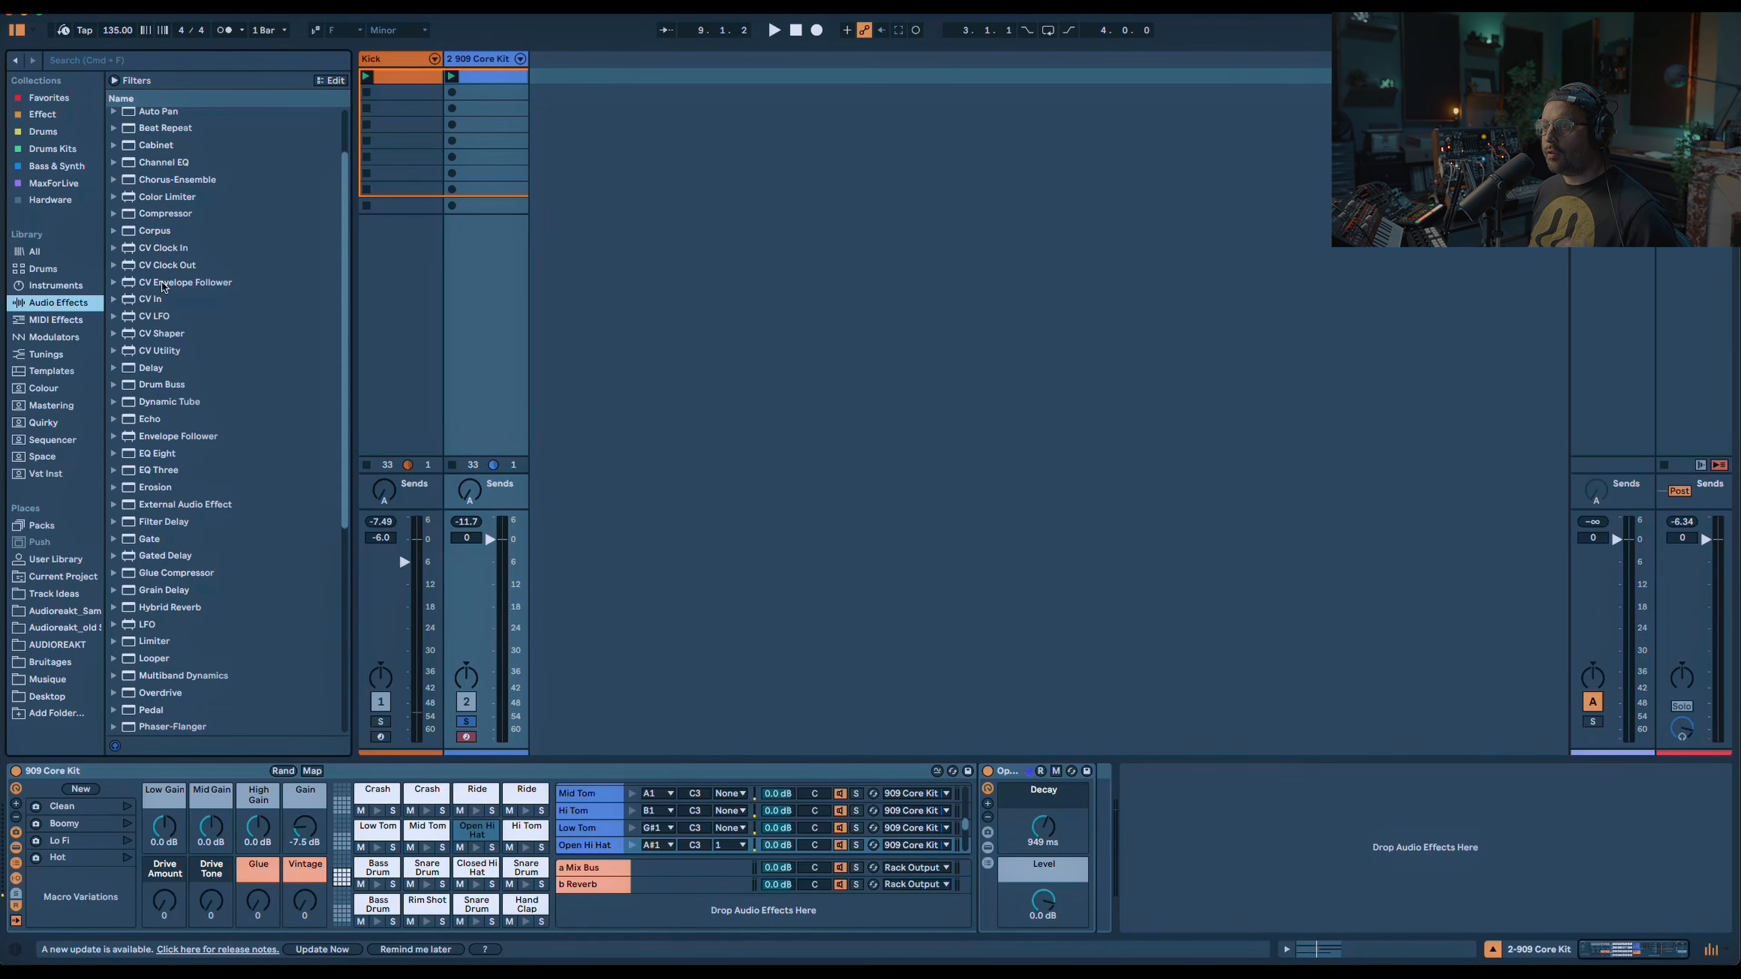
double_click(150, 366)
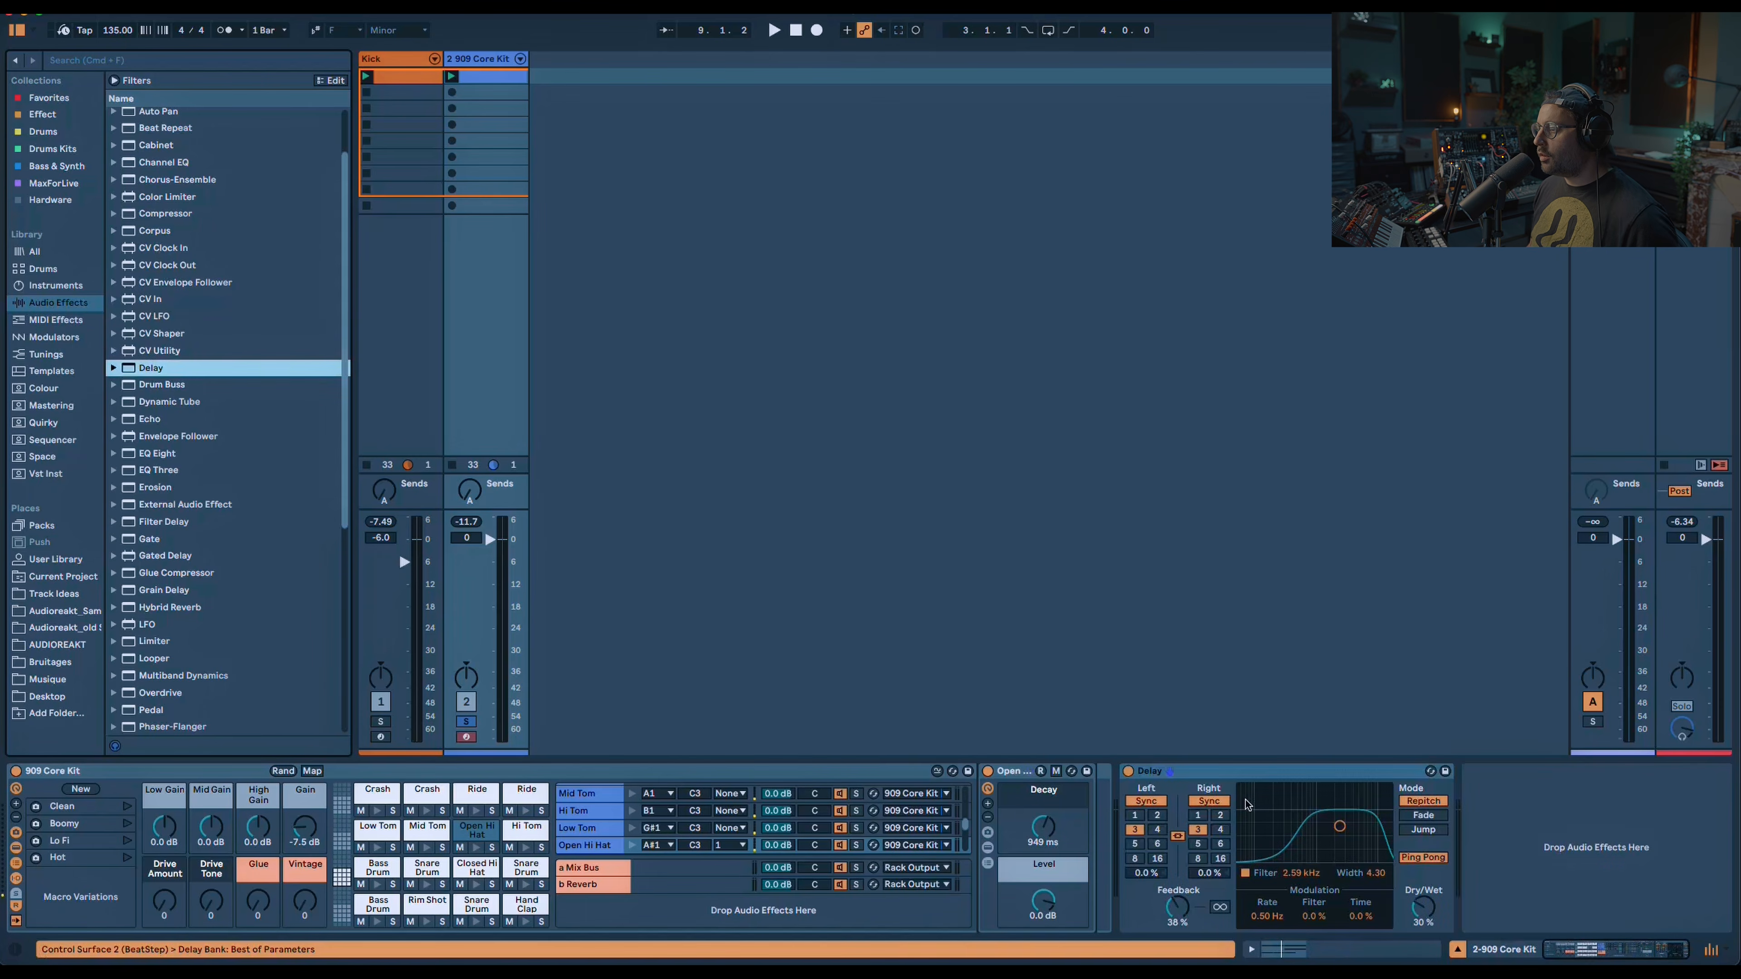
click(1198, 815)
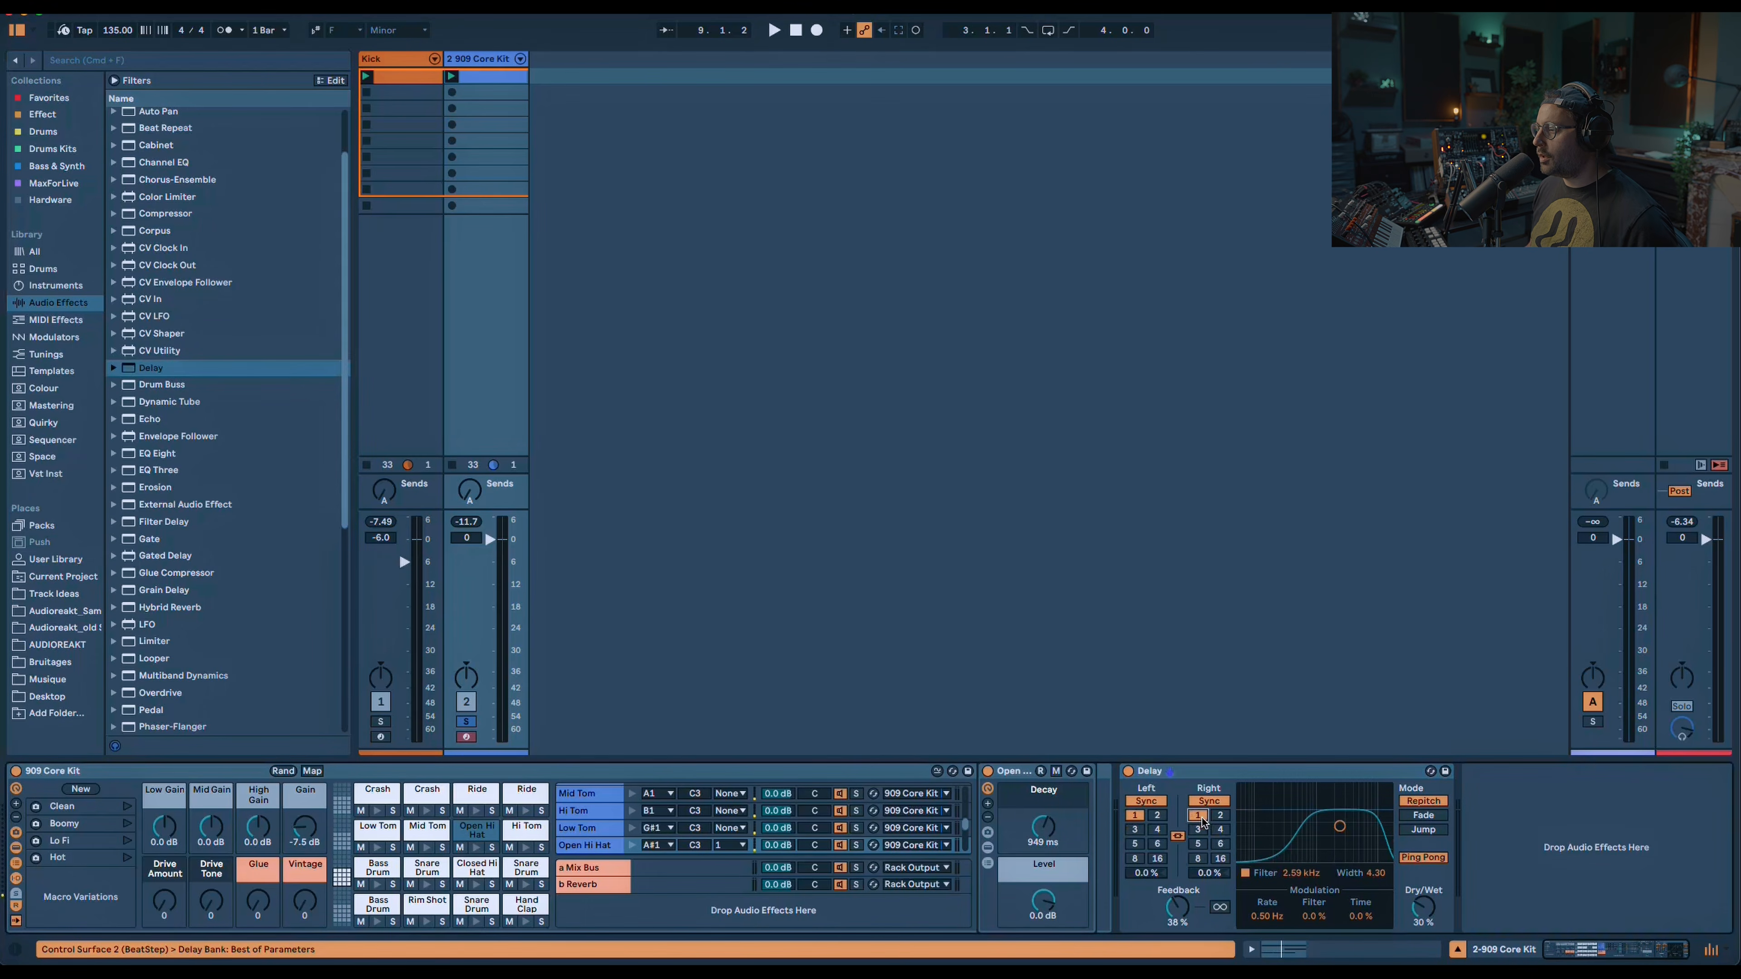
Set the Delay's filter to 7.80 kHz with width 3.74, its feedback to 48 % and its dry/wet to 19 %.
key(space)
drag(1339, 827, 1368, 831)
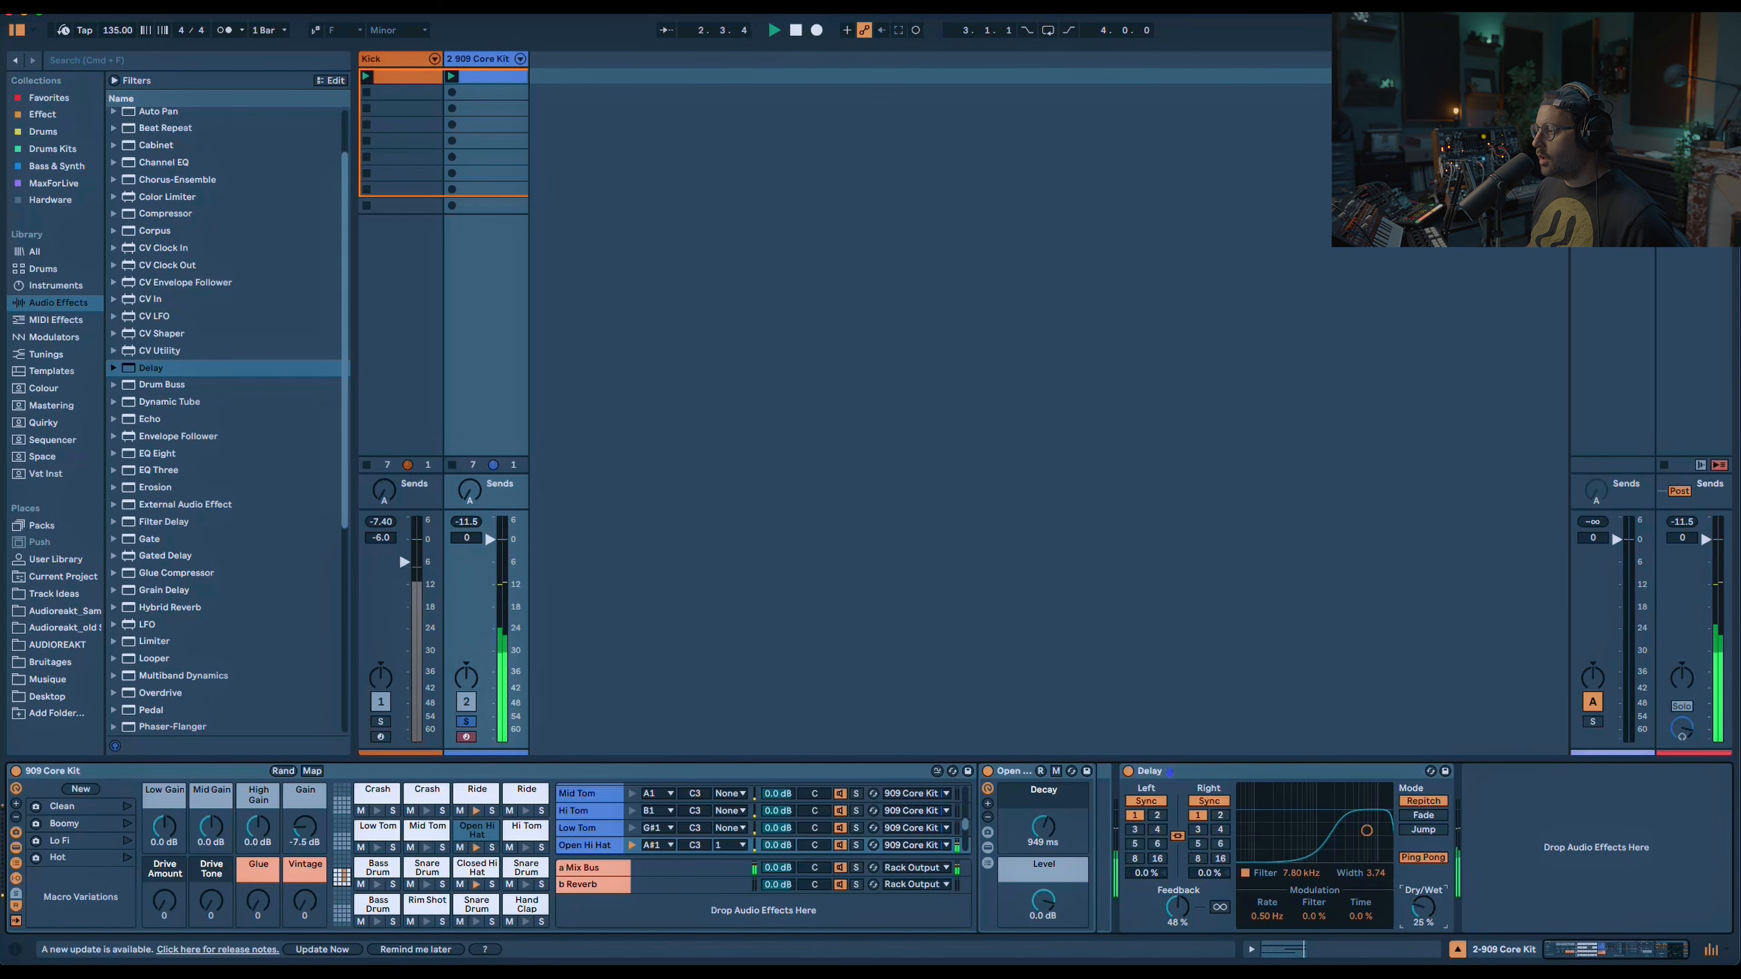
drag(1423, 910, 1422, 919)
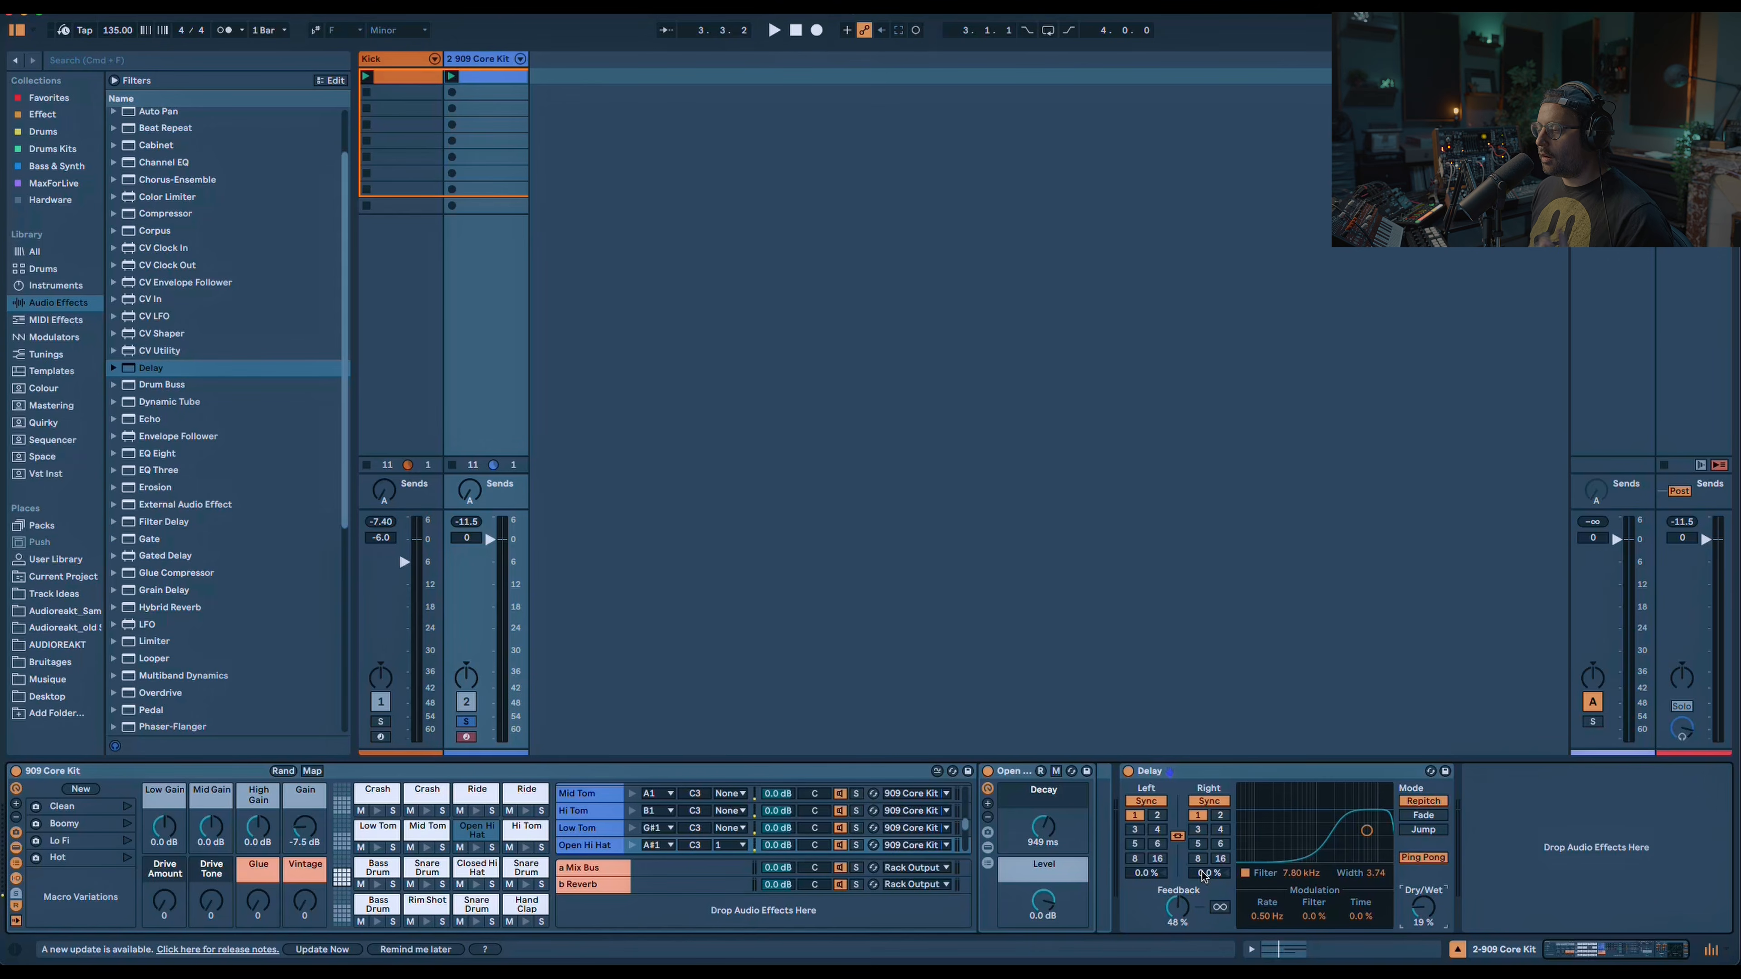
key(space)
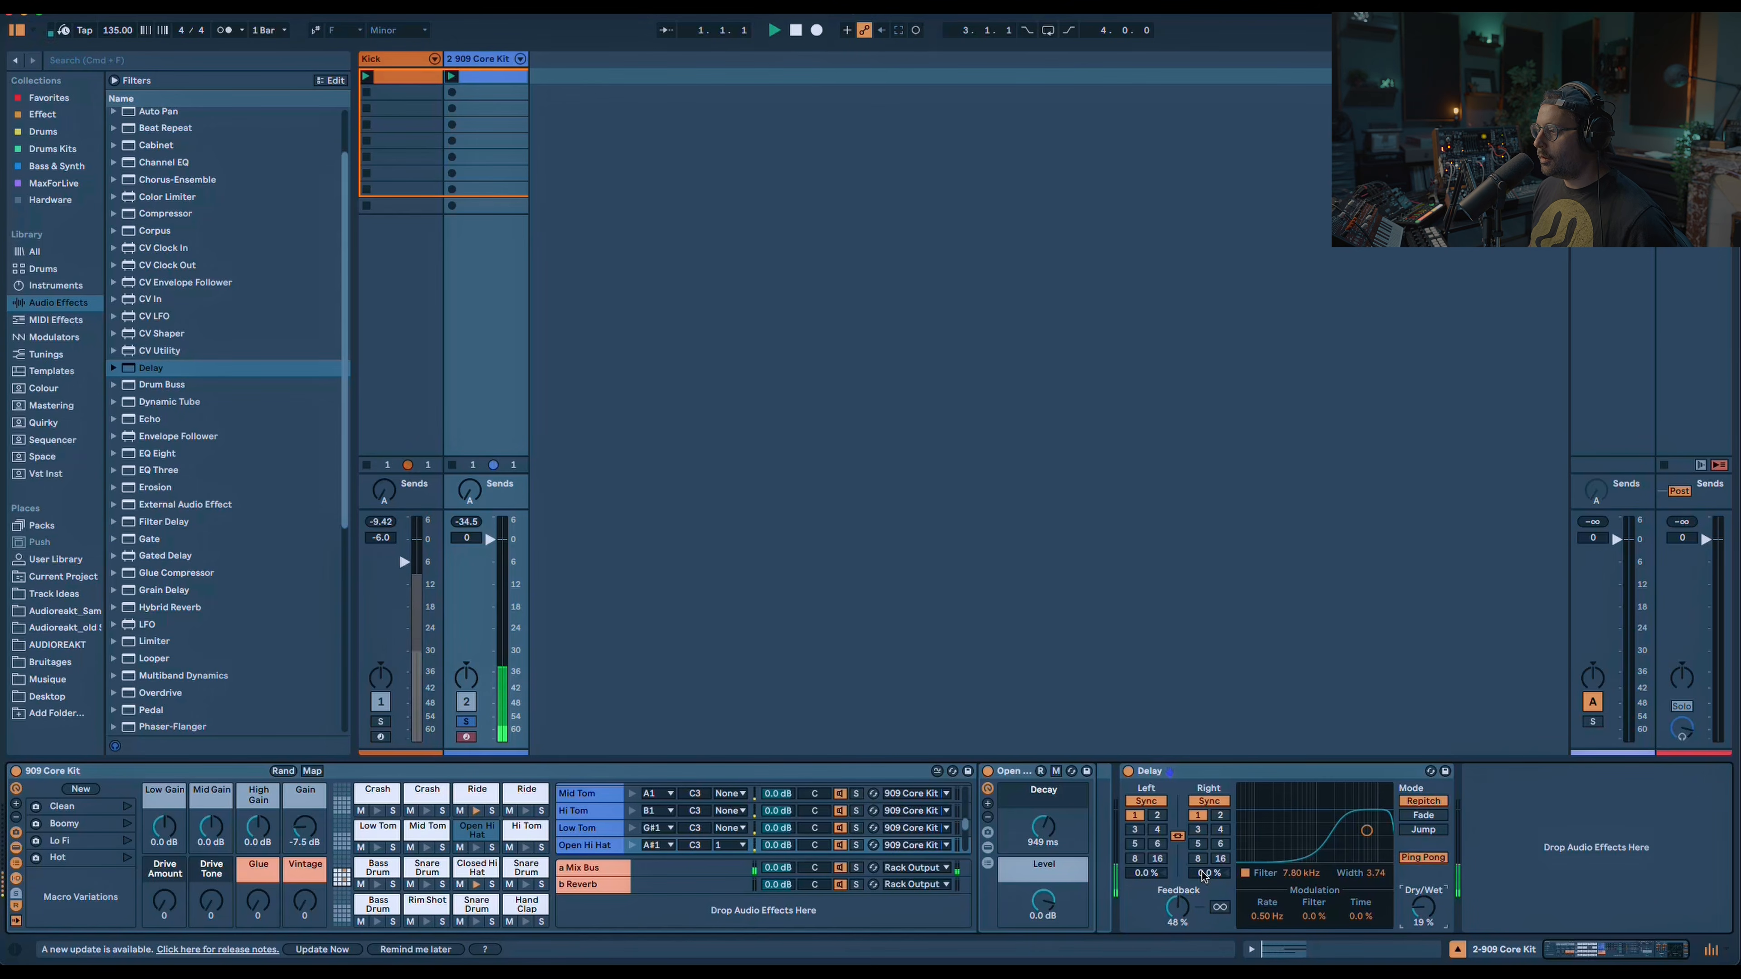
Offset the Delay's right time by 4.2 % and reduce its dry/wet to 13 %.
drag(1204, 878, 1206, 874)
drag(1423, 907, 1423, 919)
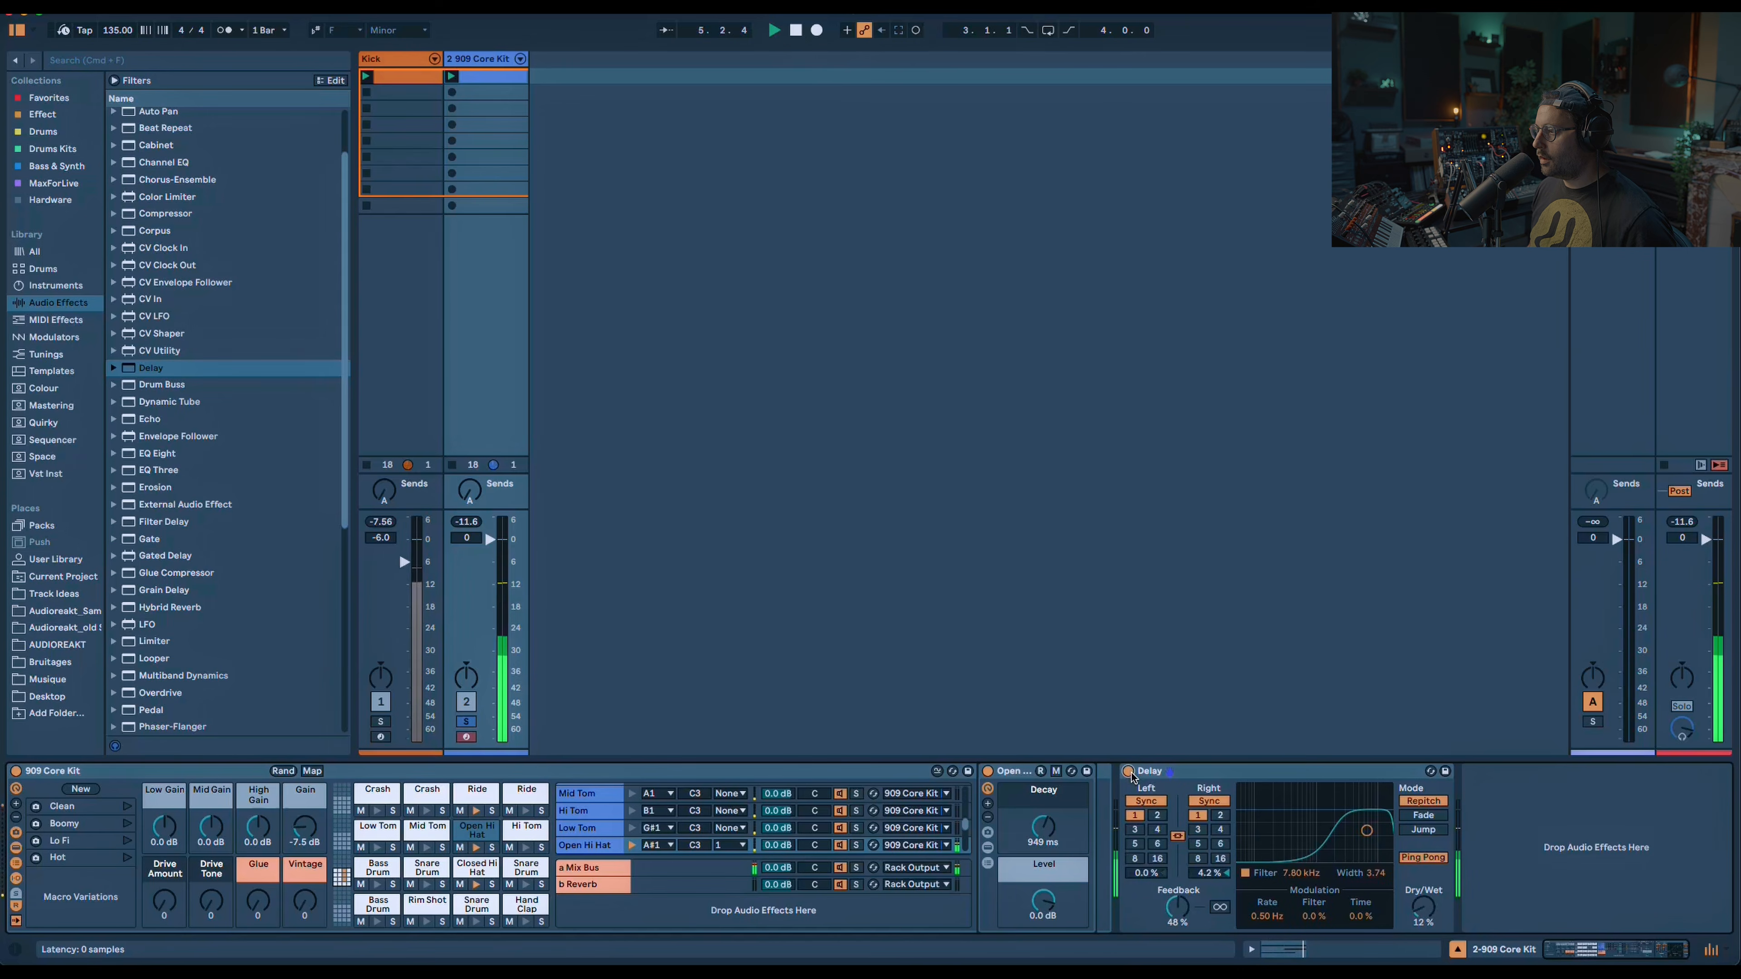
drag(1423, 908, 1423, 906)
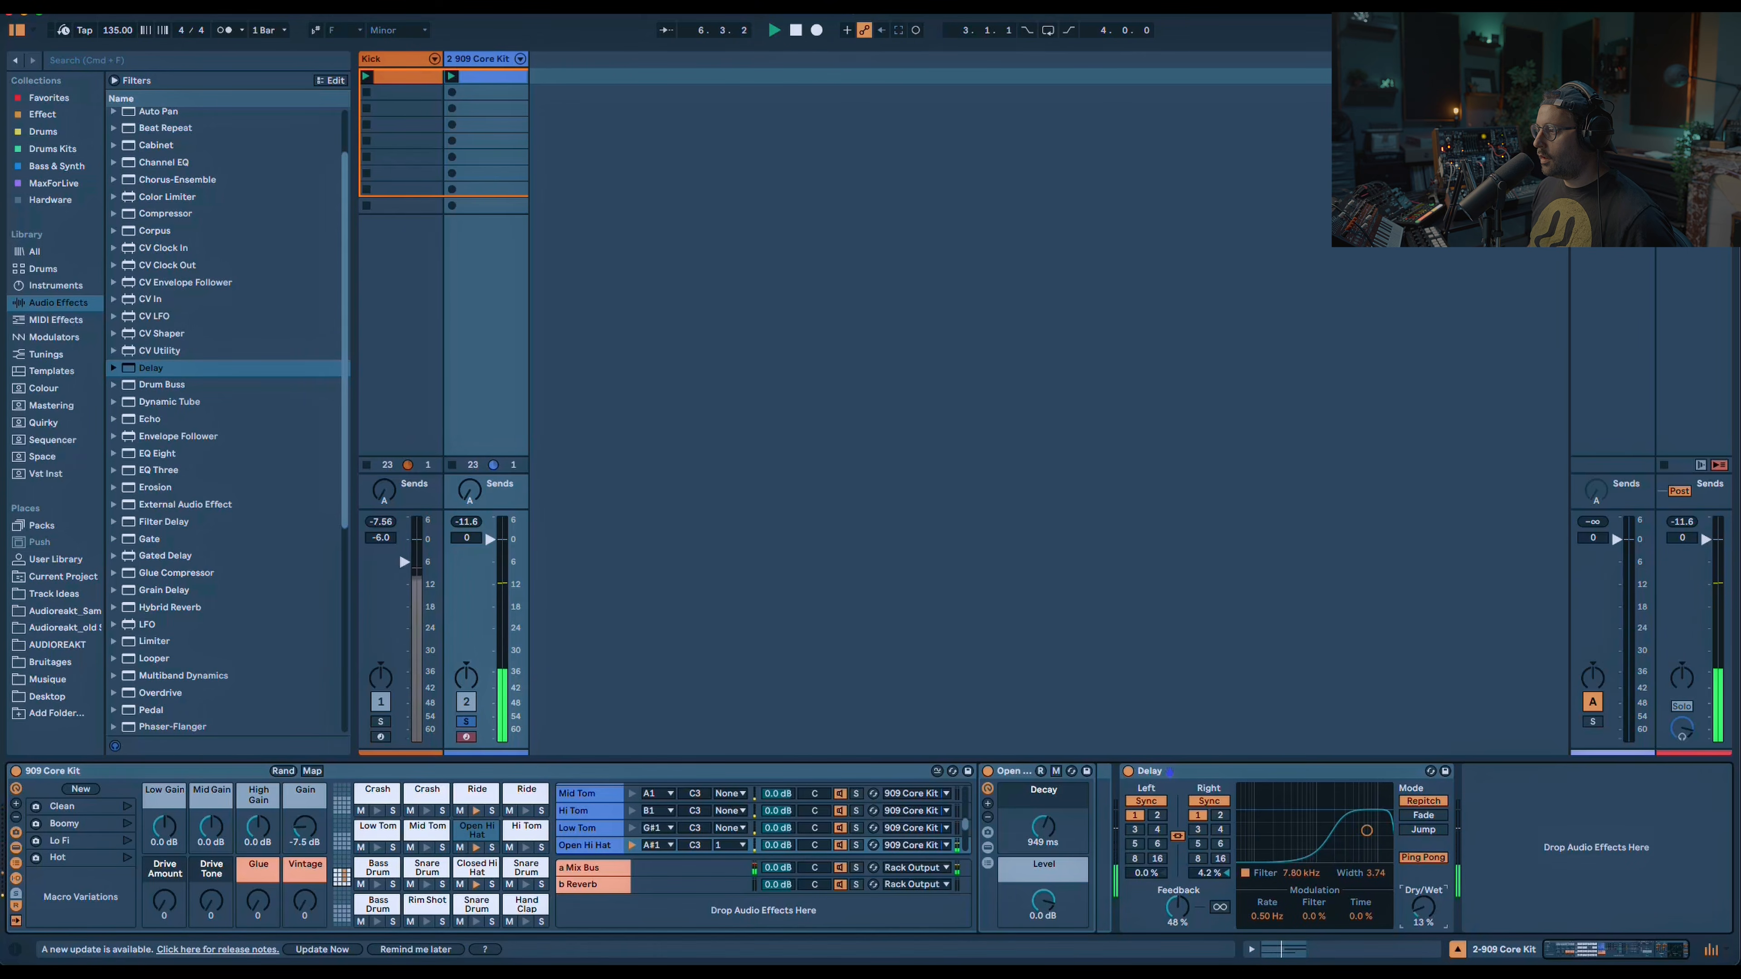
Add a Reverb after the Delay on the hi-hat track and set its diffuse level to -0.4 dB.
scroll(190, 678, down, 5)
drag(148, 486, 1259, 860)
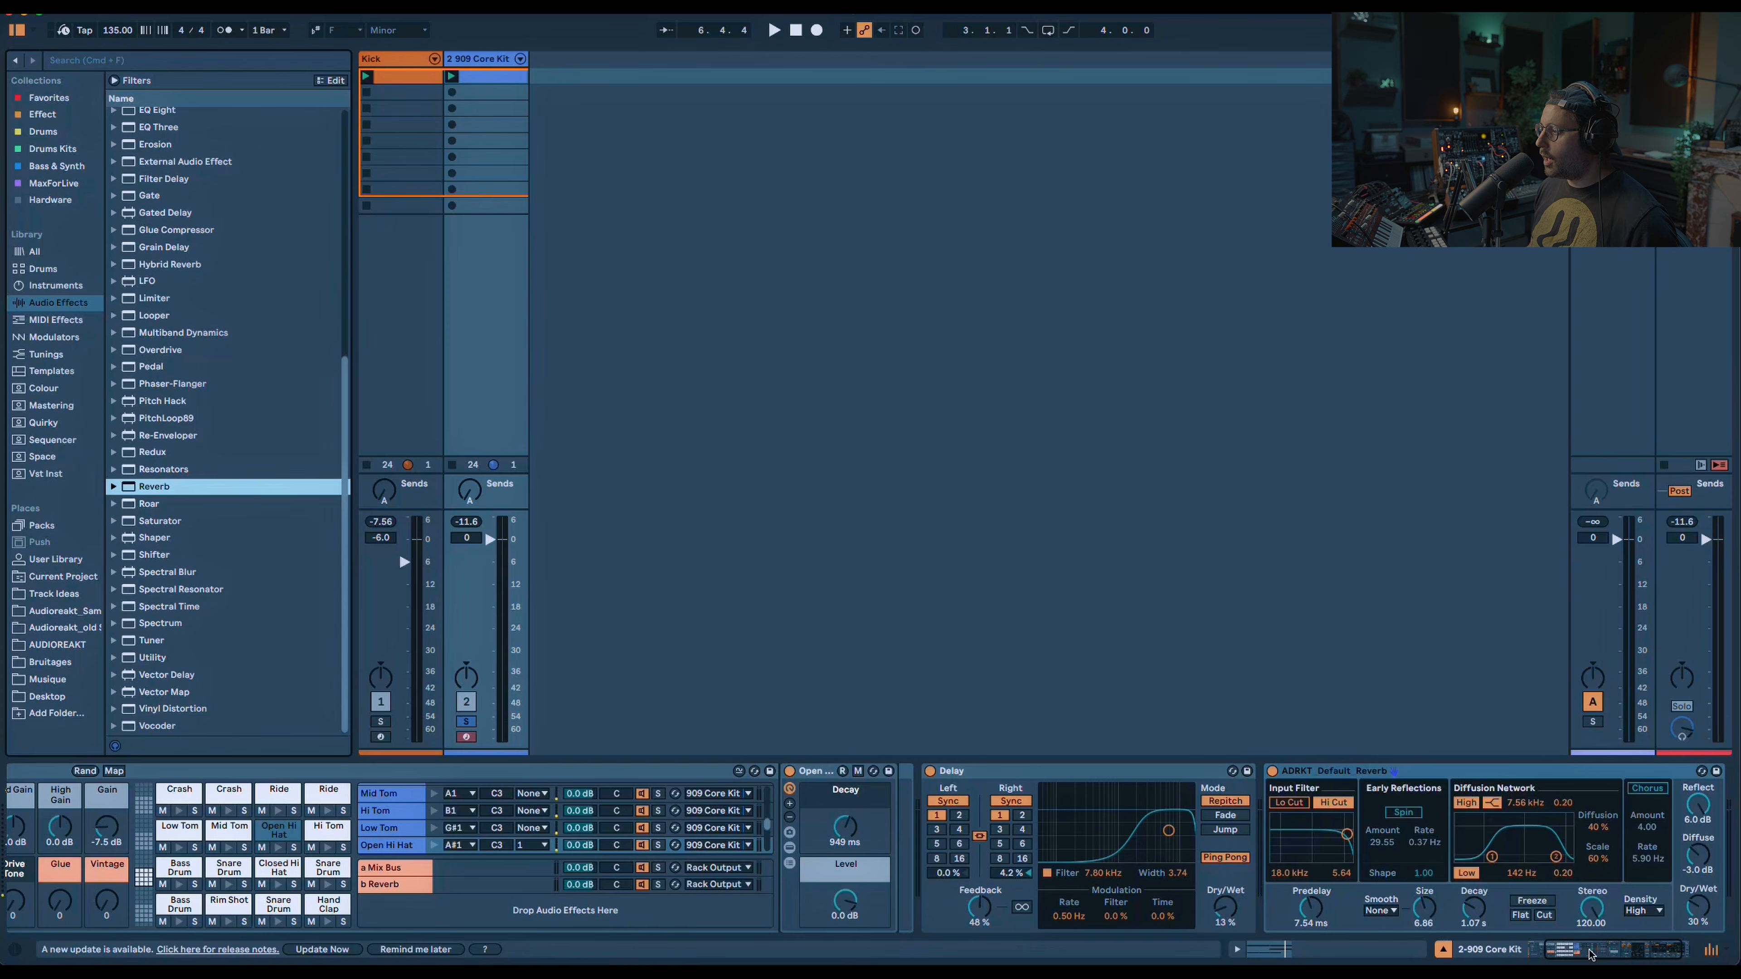
click(1598, 774)
key(space)
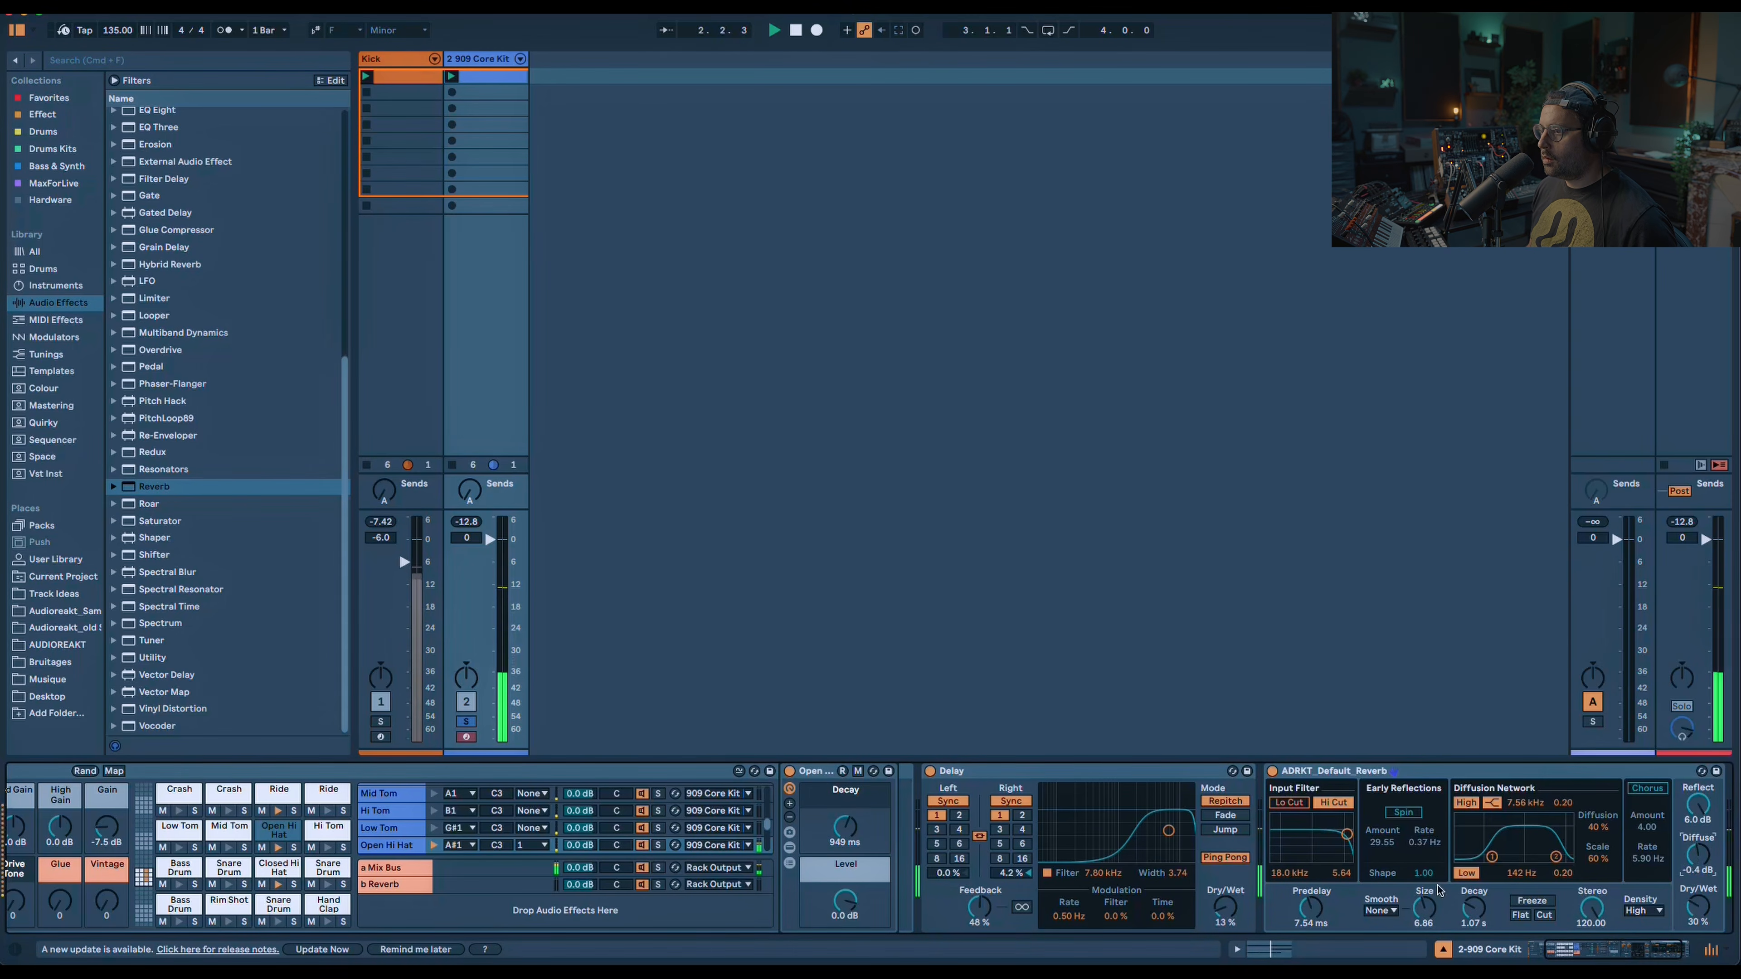
click(1354, 776)
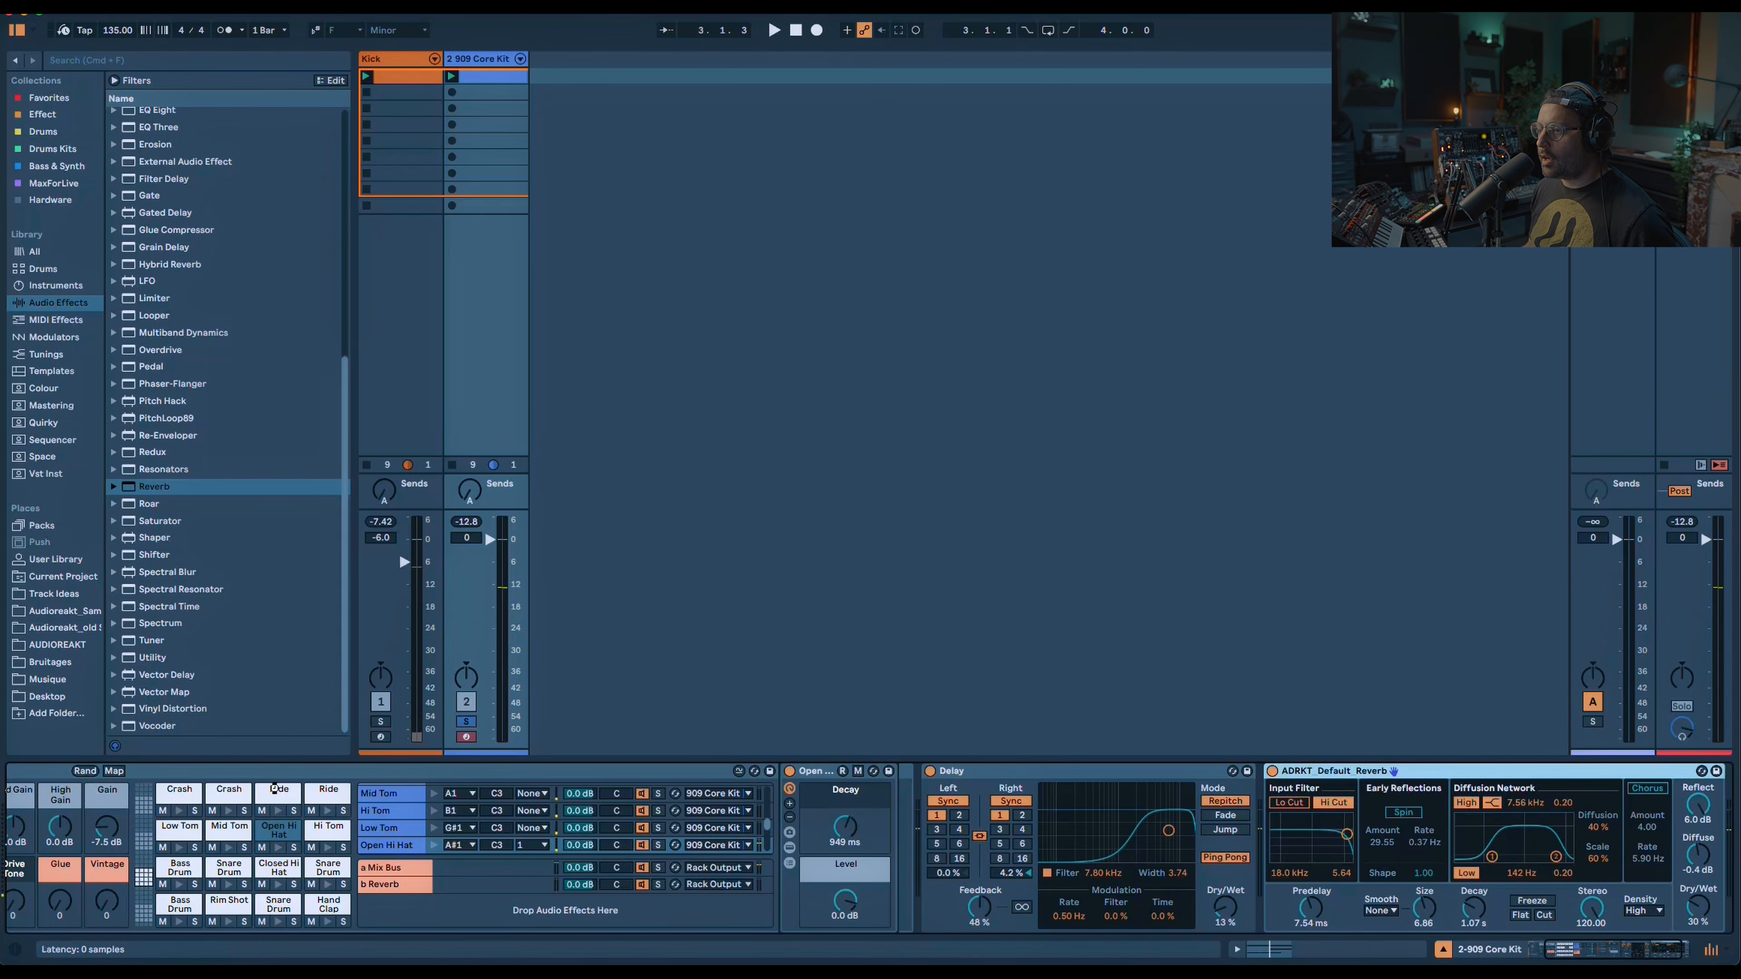
Solo the Ride pad and set the Reverb in its chain to a 5.66 s decay and 33 % dry/wet.
click(277, 792)
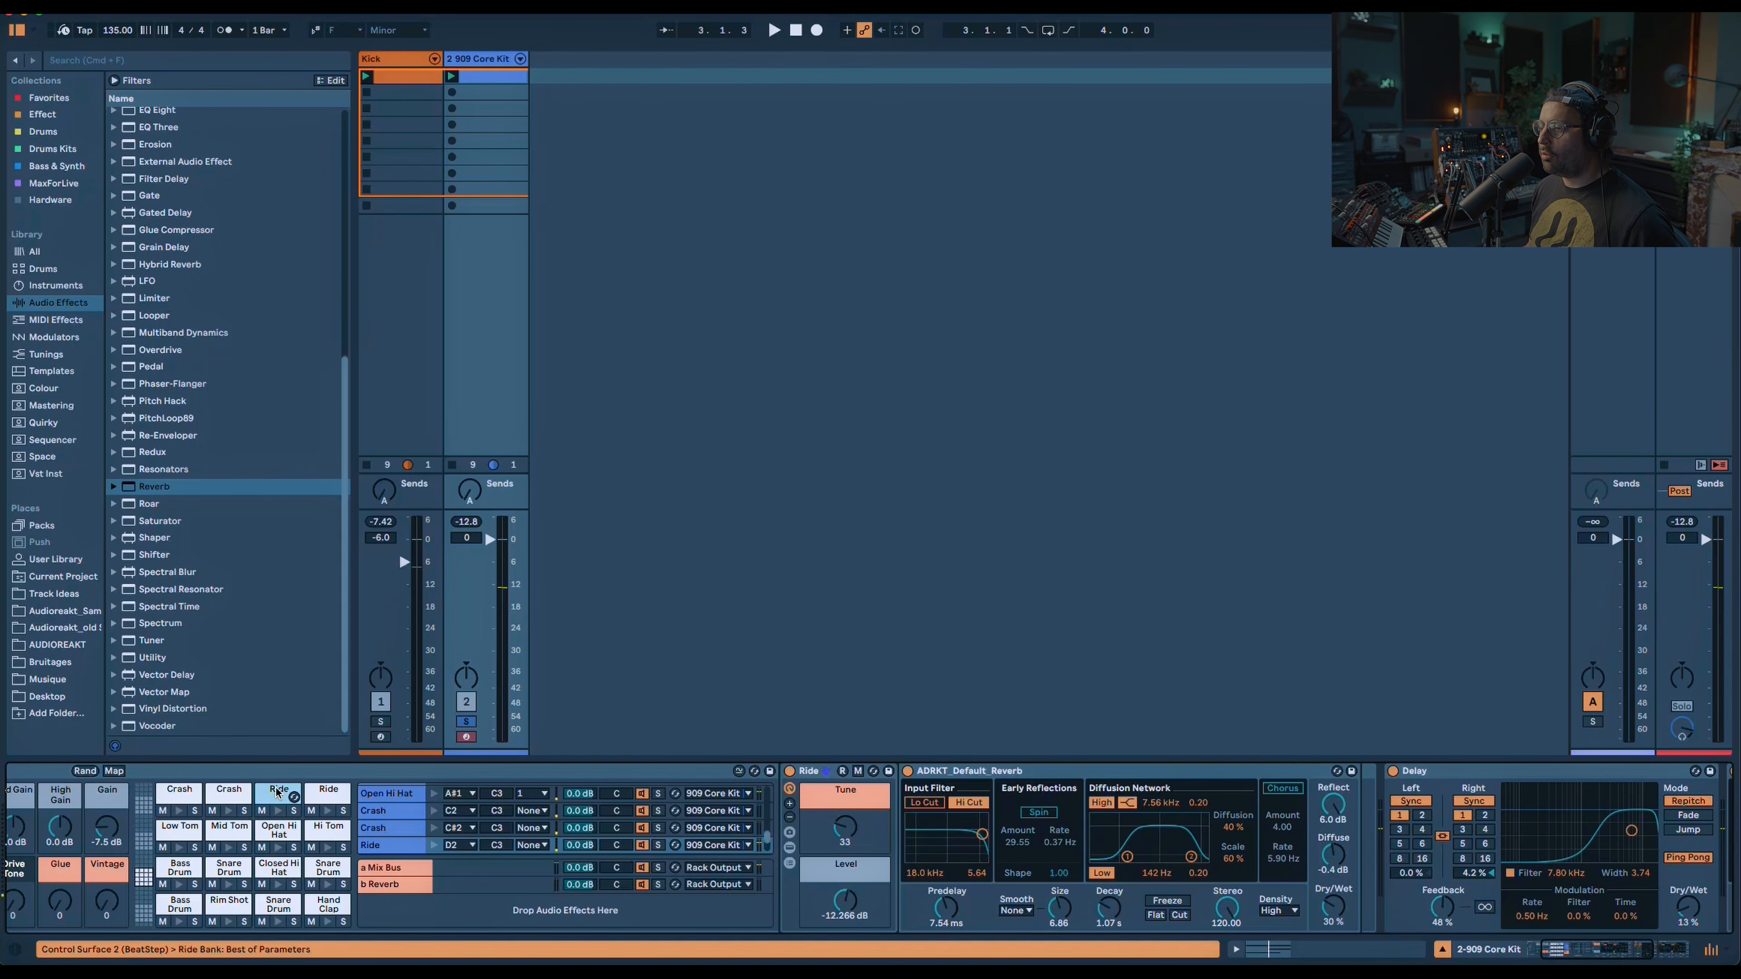
click(293, 811)
key(space)
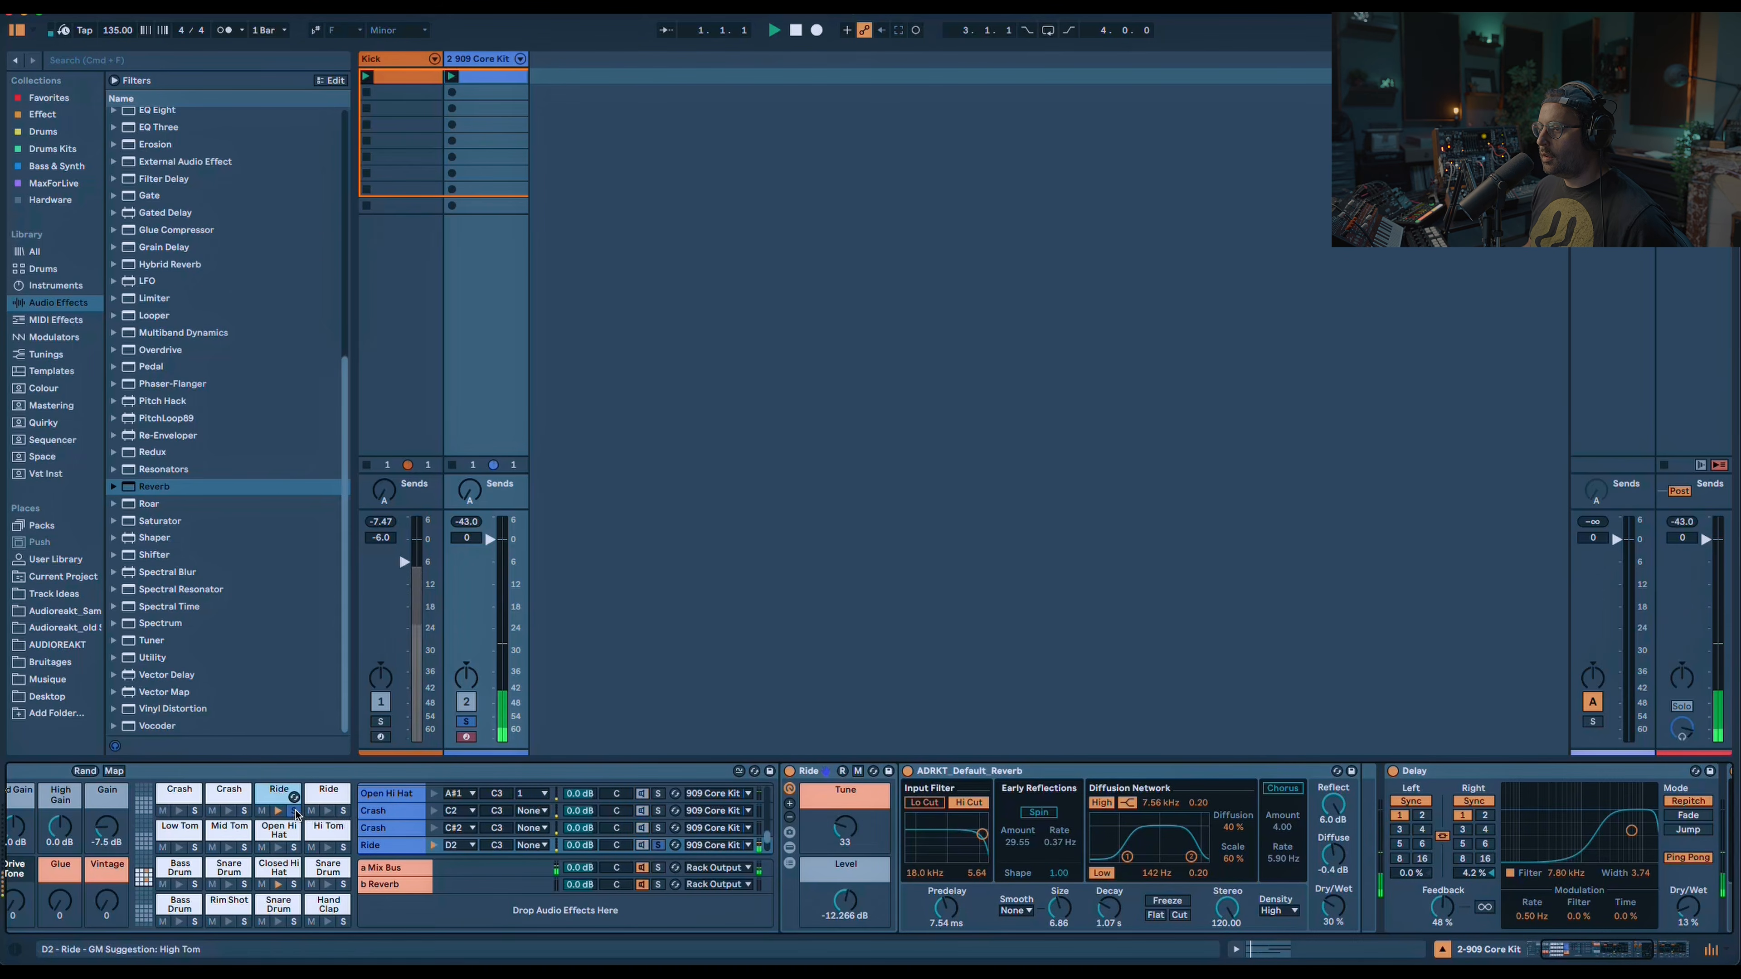
drag(1106, 920, 1107, 884)
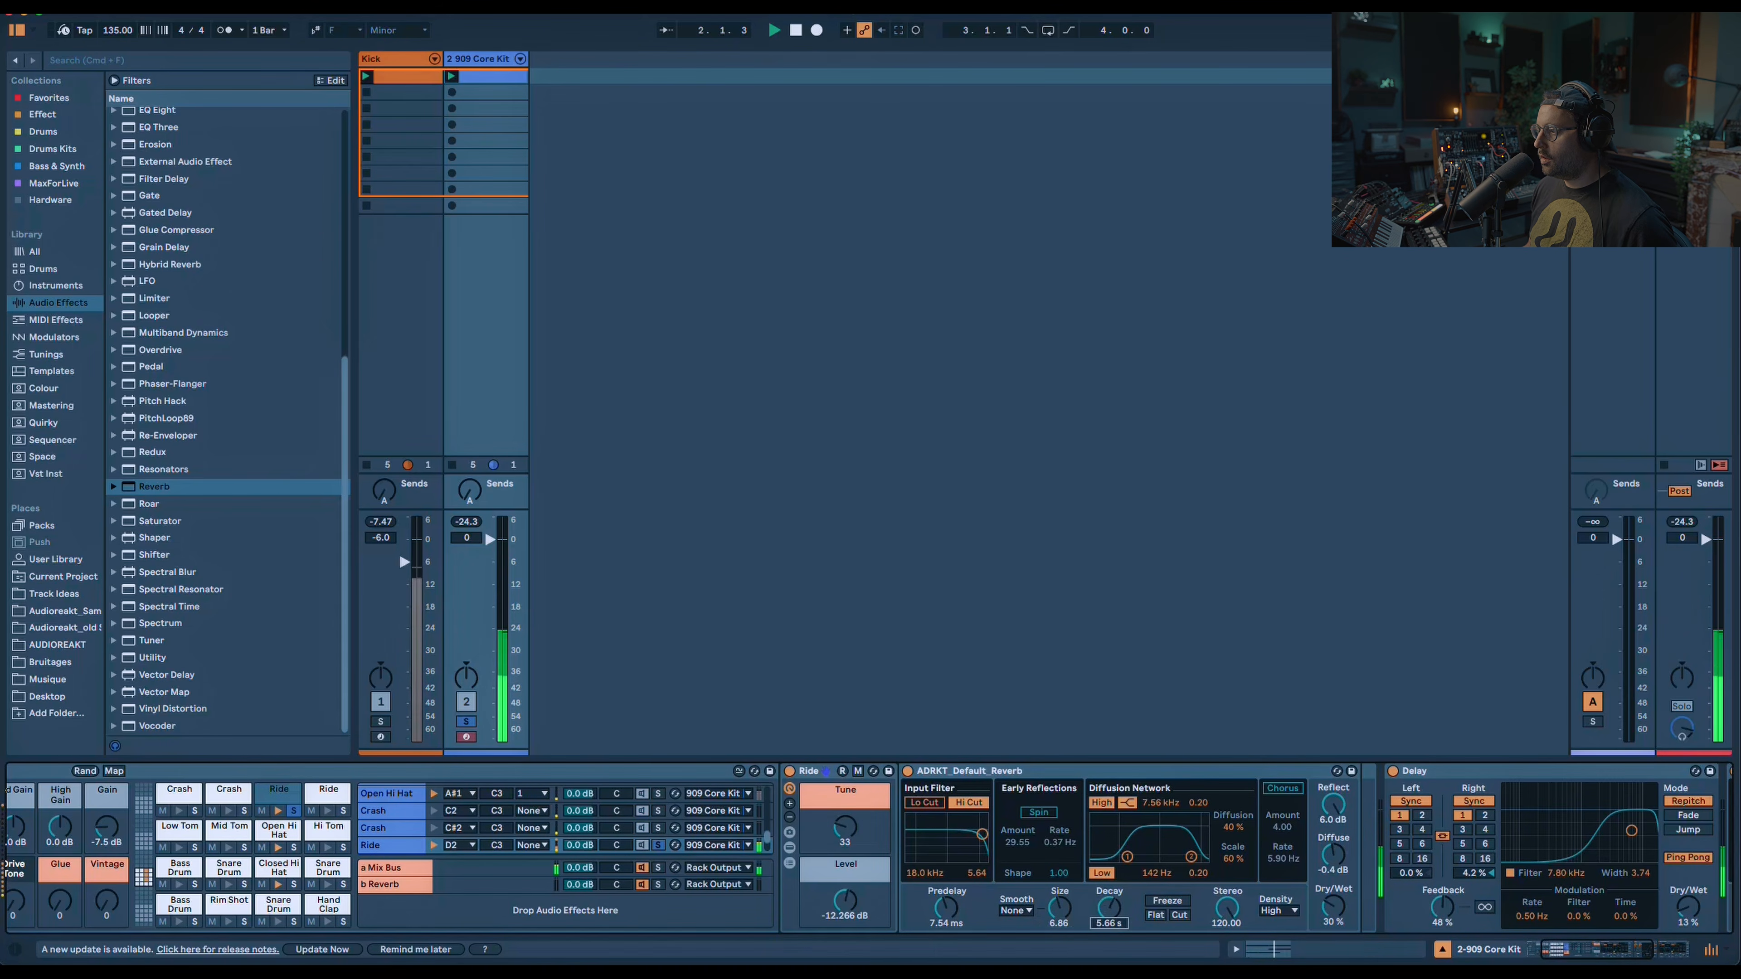
drag(1334, 911, 1335, 906)
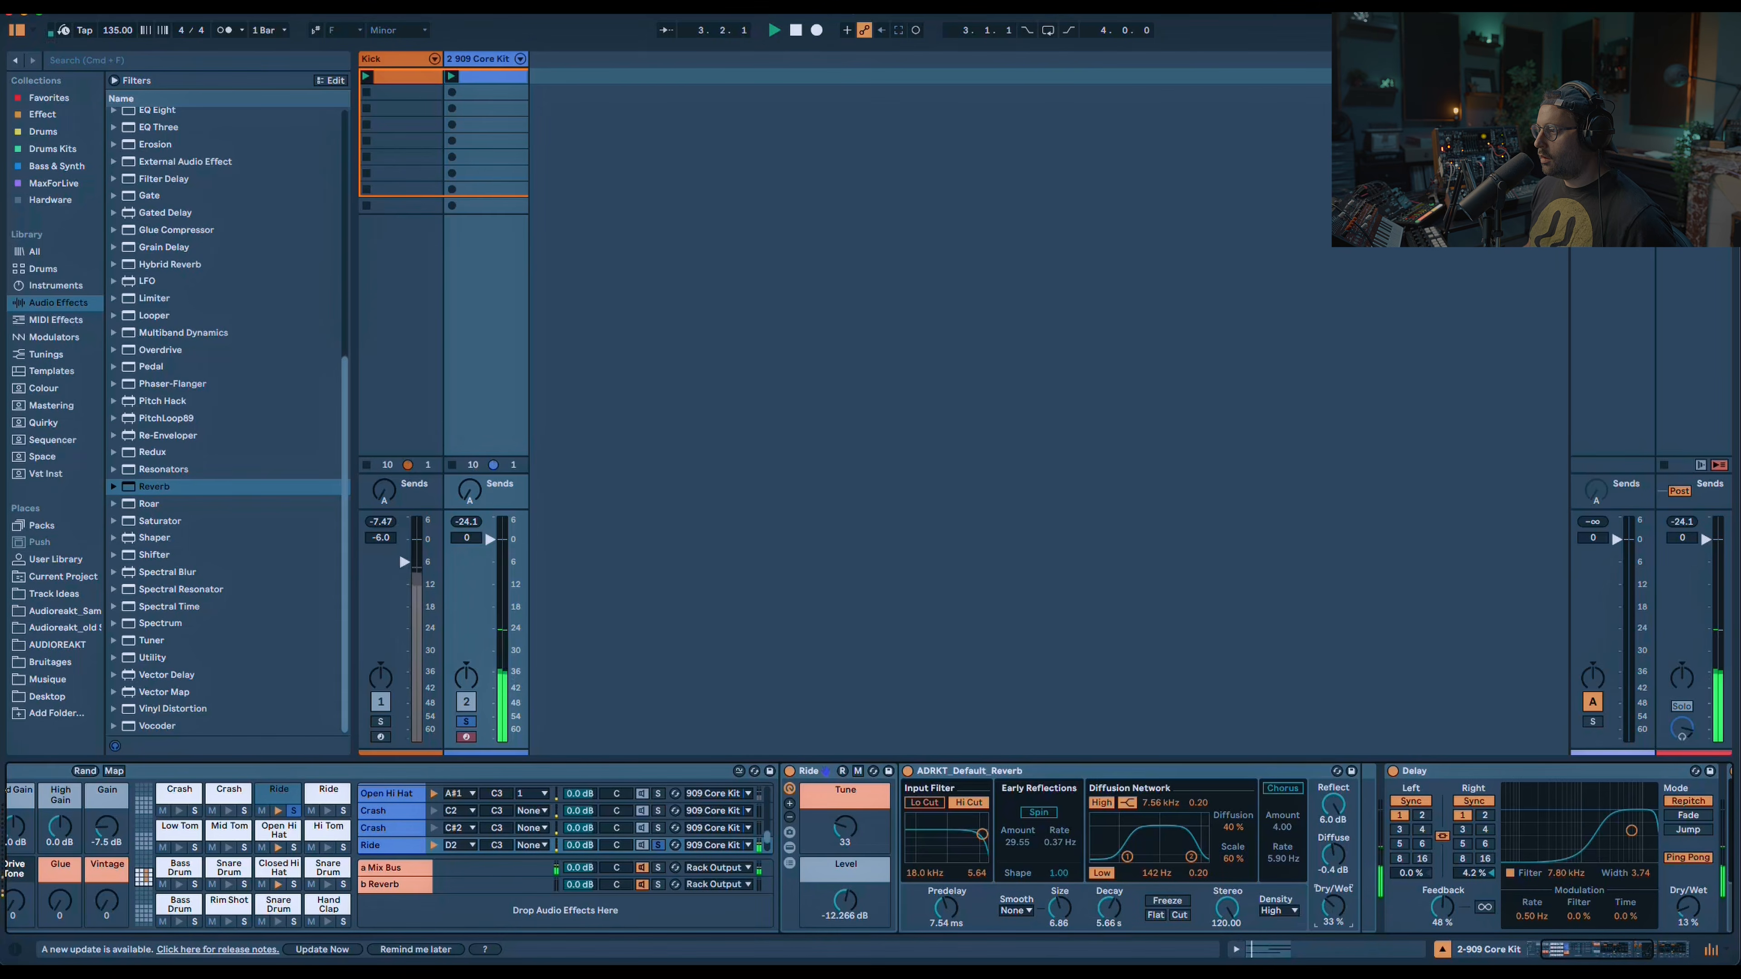
Insert an EQ Eight into the Ride pad's chain, directly before its Reverb.
scroll(182, 406, up, 6)
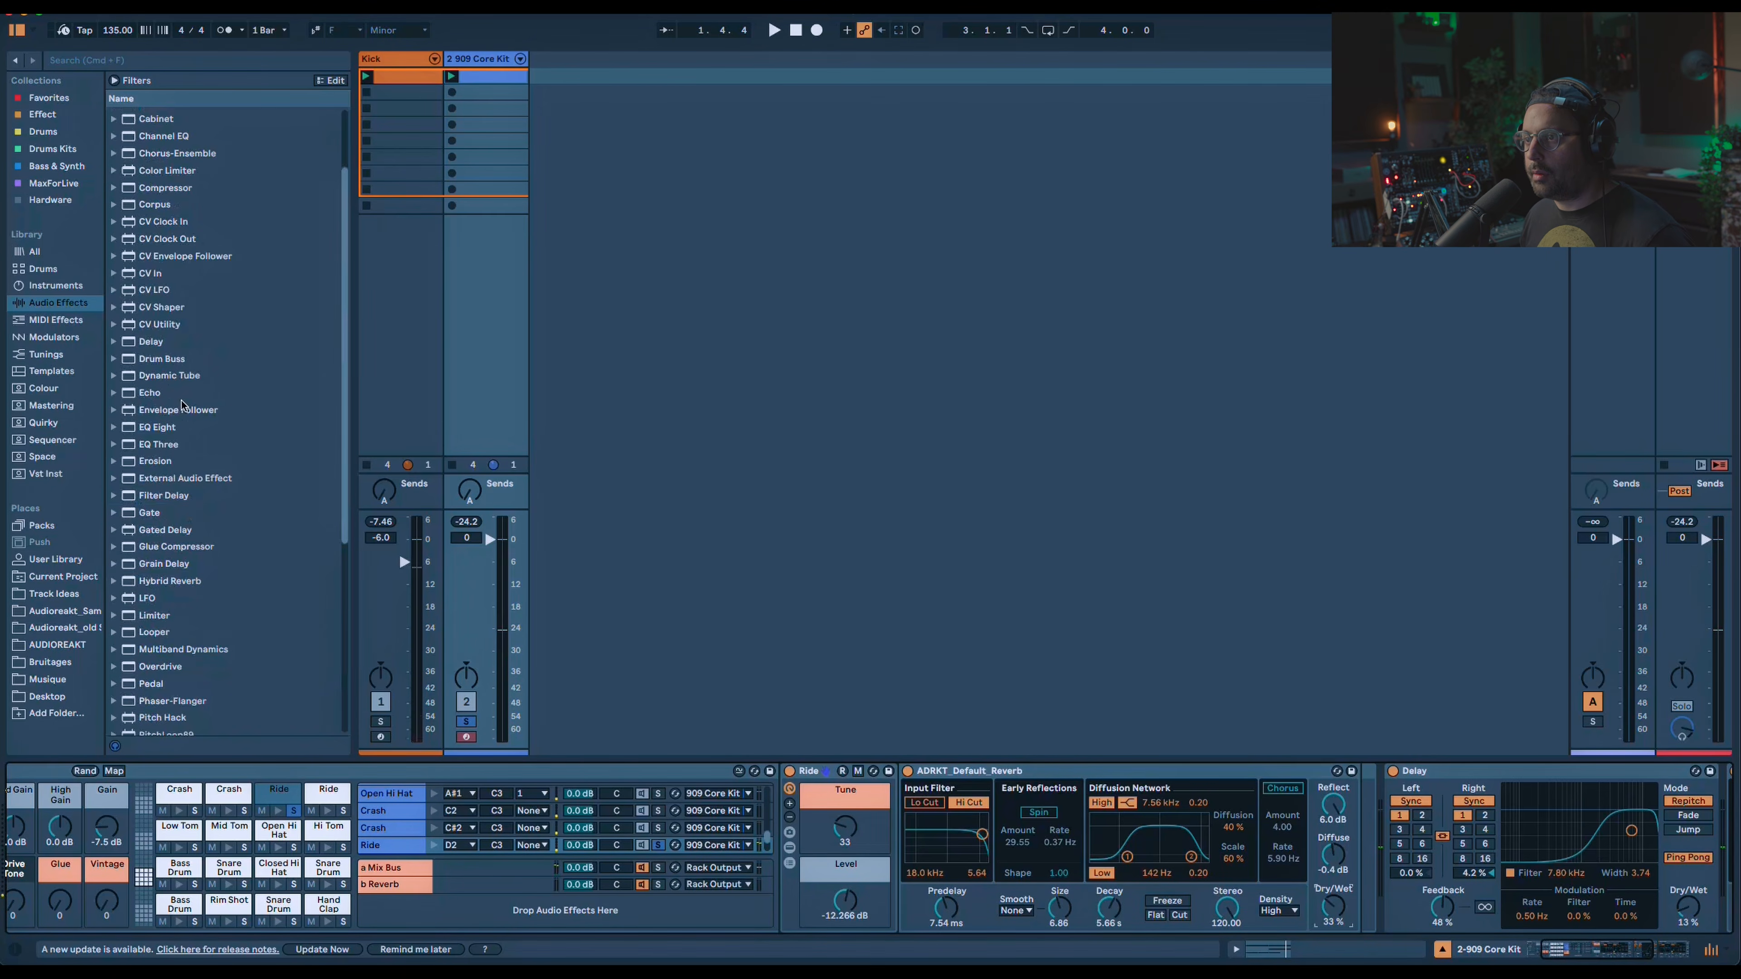
click(163, 433)
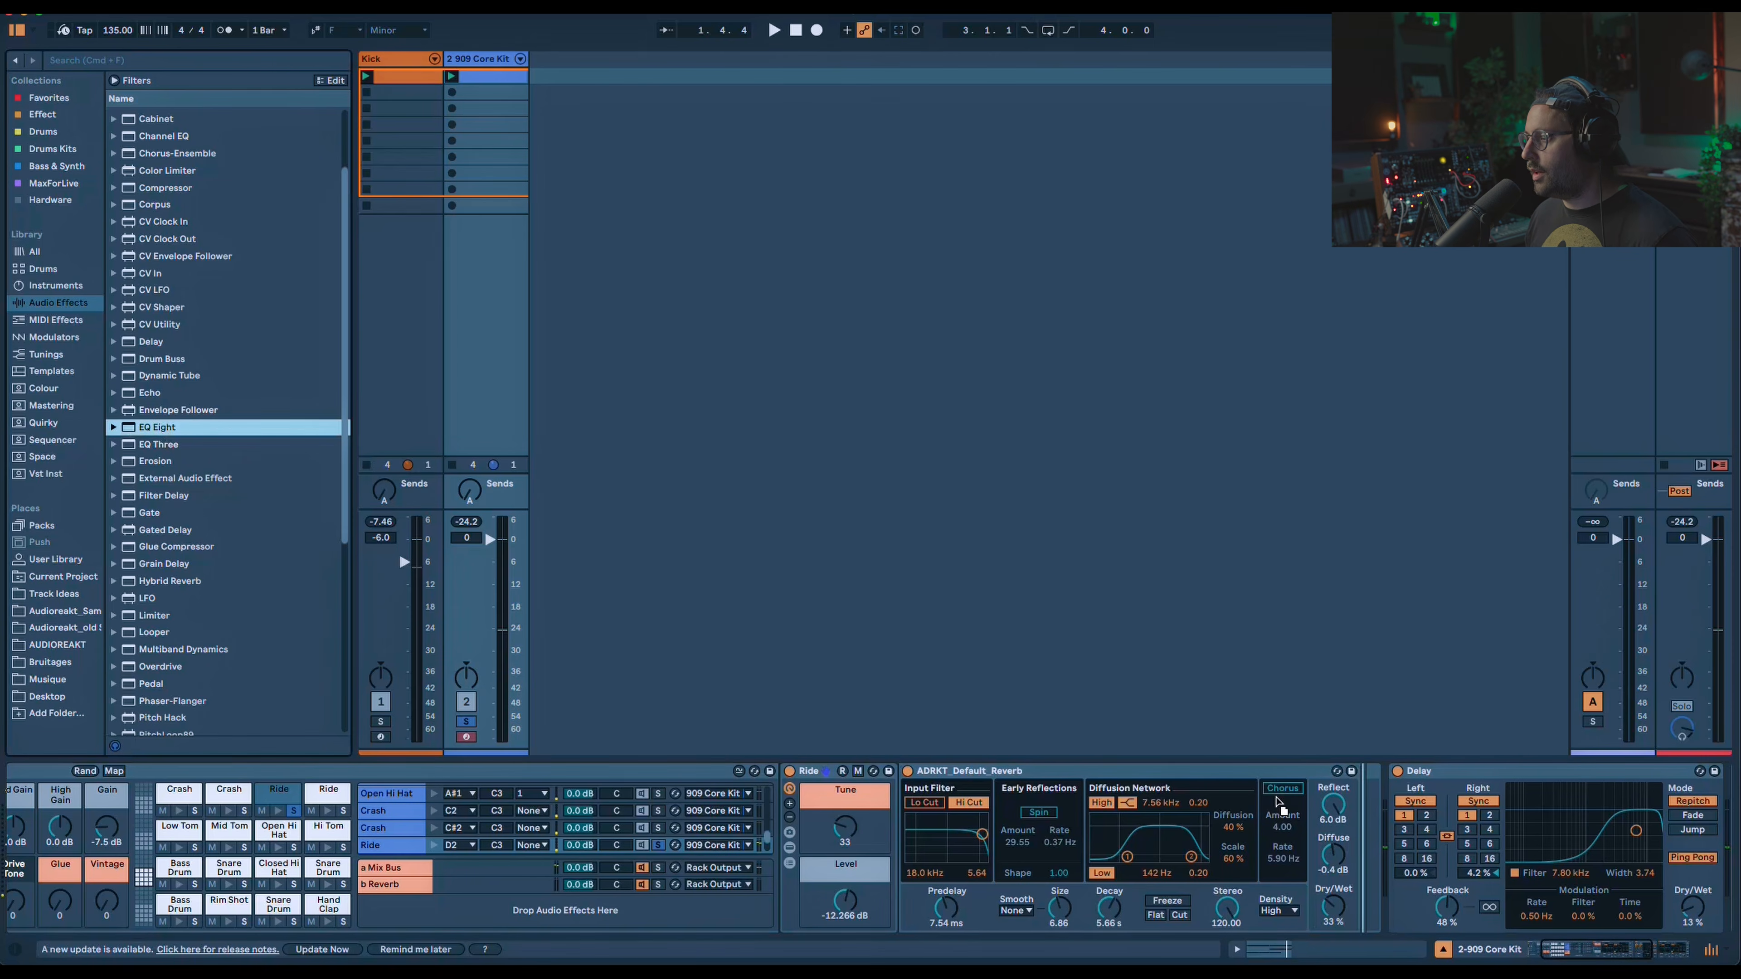
drag(1265, 827, 966, 827)
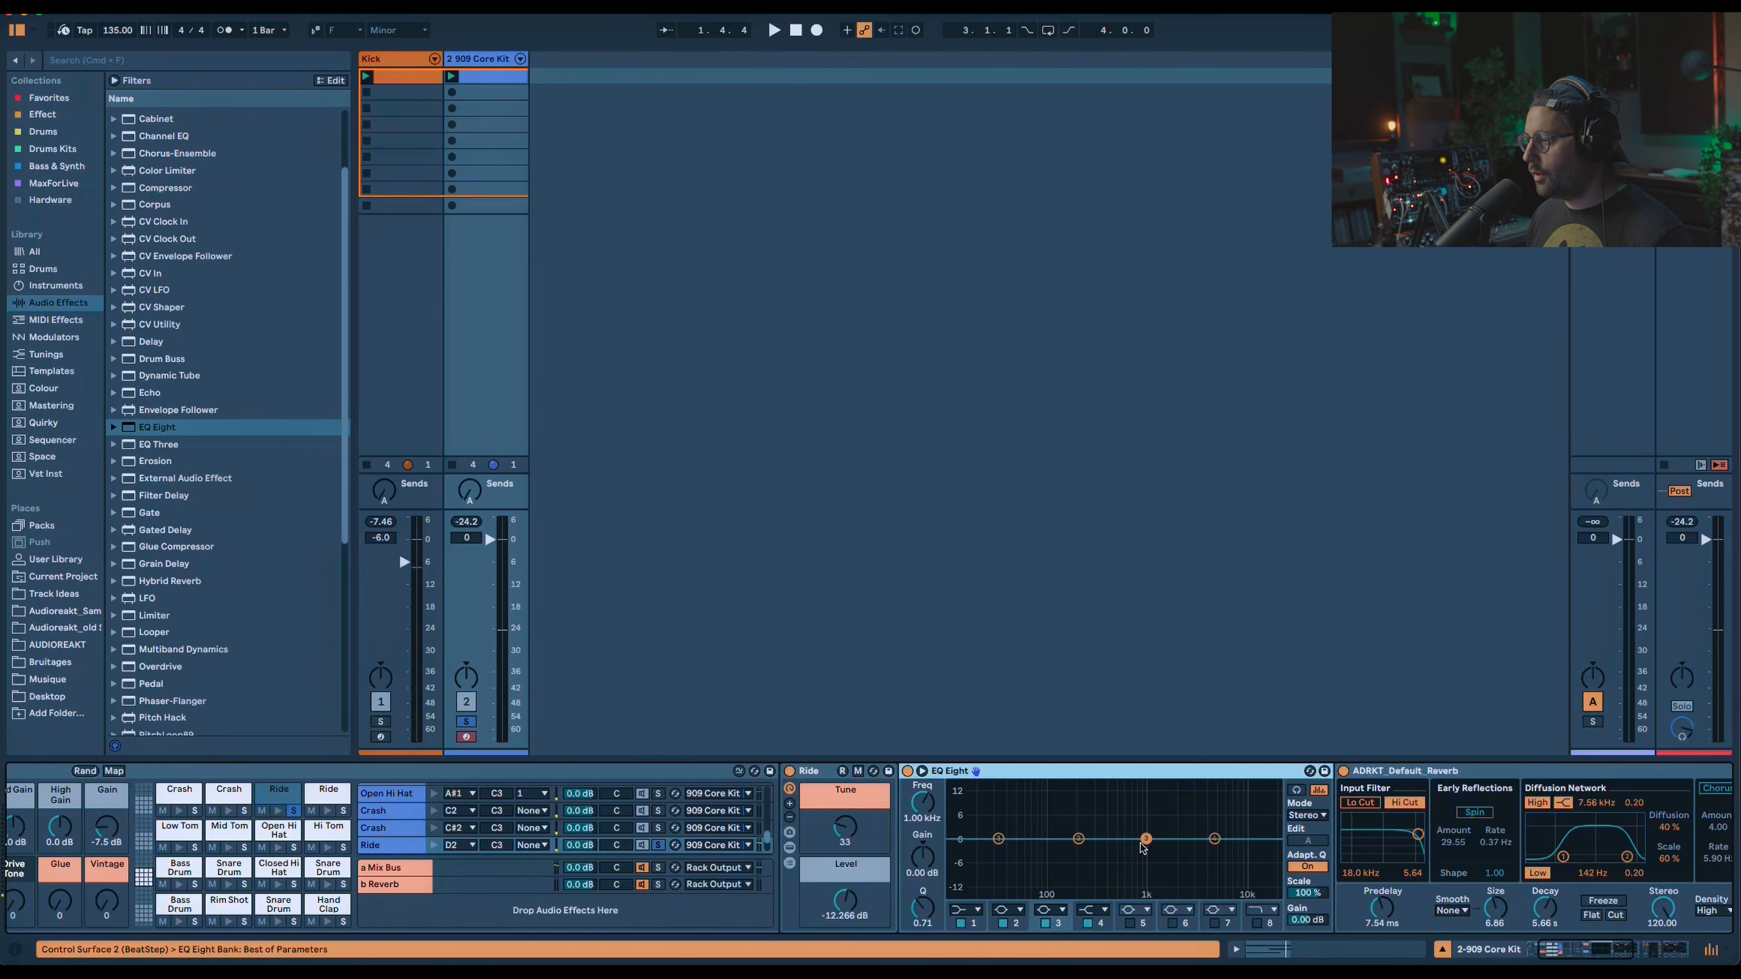
Cut the Ride with EQ Eight band 3 at 3.59 kHz, using -15 dB gain and a Q of 3.19.
key(space)
drag(1146, 839, 1202, 785)
drag(923, 908, 920, 960)
drag(1202, 894, 1200, 894)
key(space)
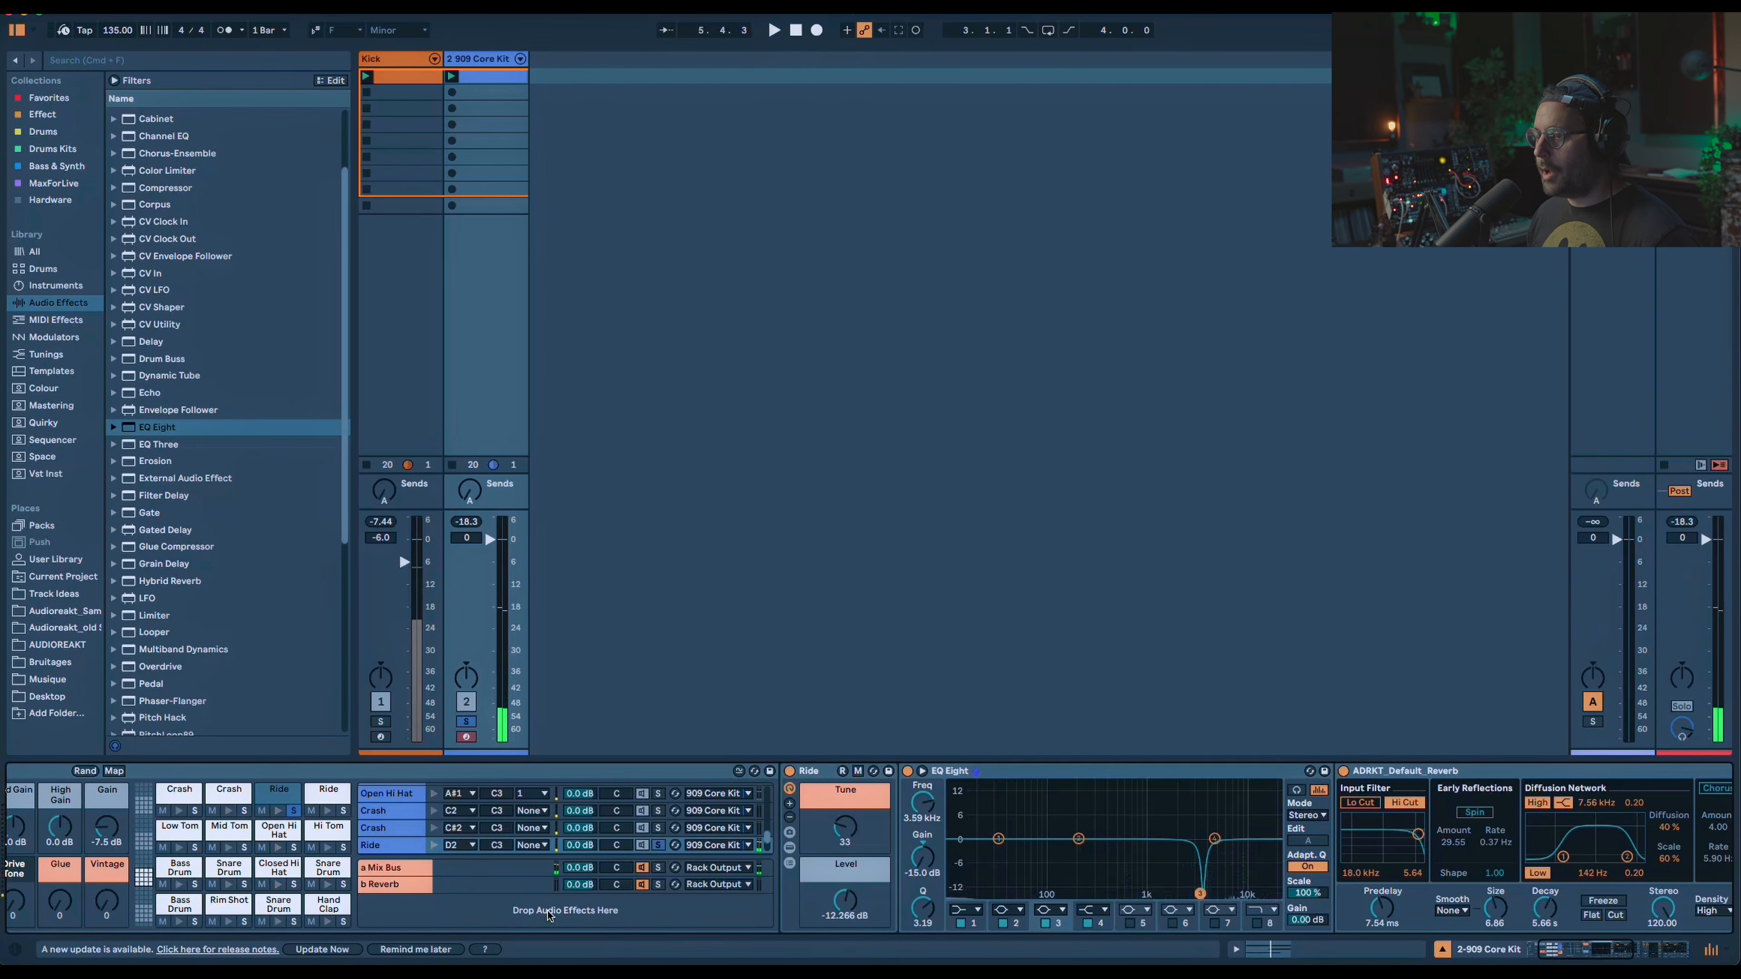
Add Roar after the final Reverb on the 909 Core Kit track and set its routing to Multi Band.
scroll(1199, 894, right, 12)
scroll(168, 607, down, 6)
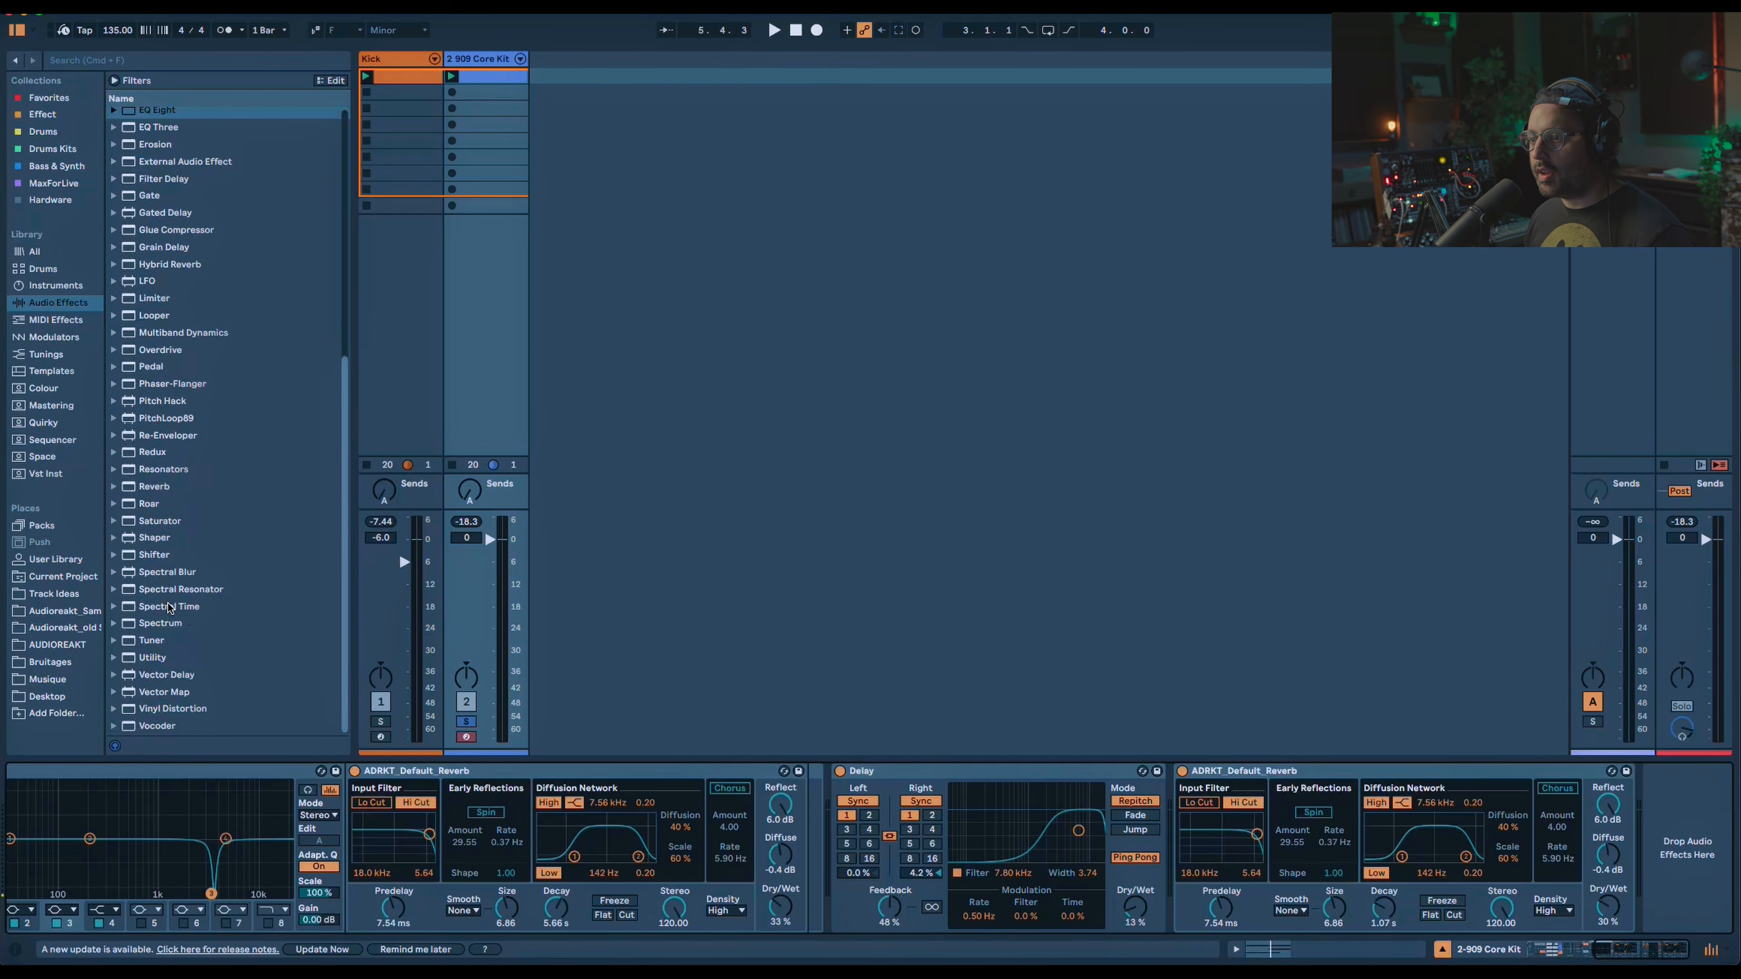
double_click(157, 509)
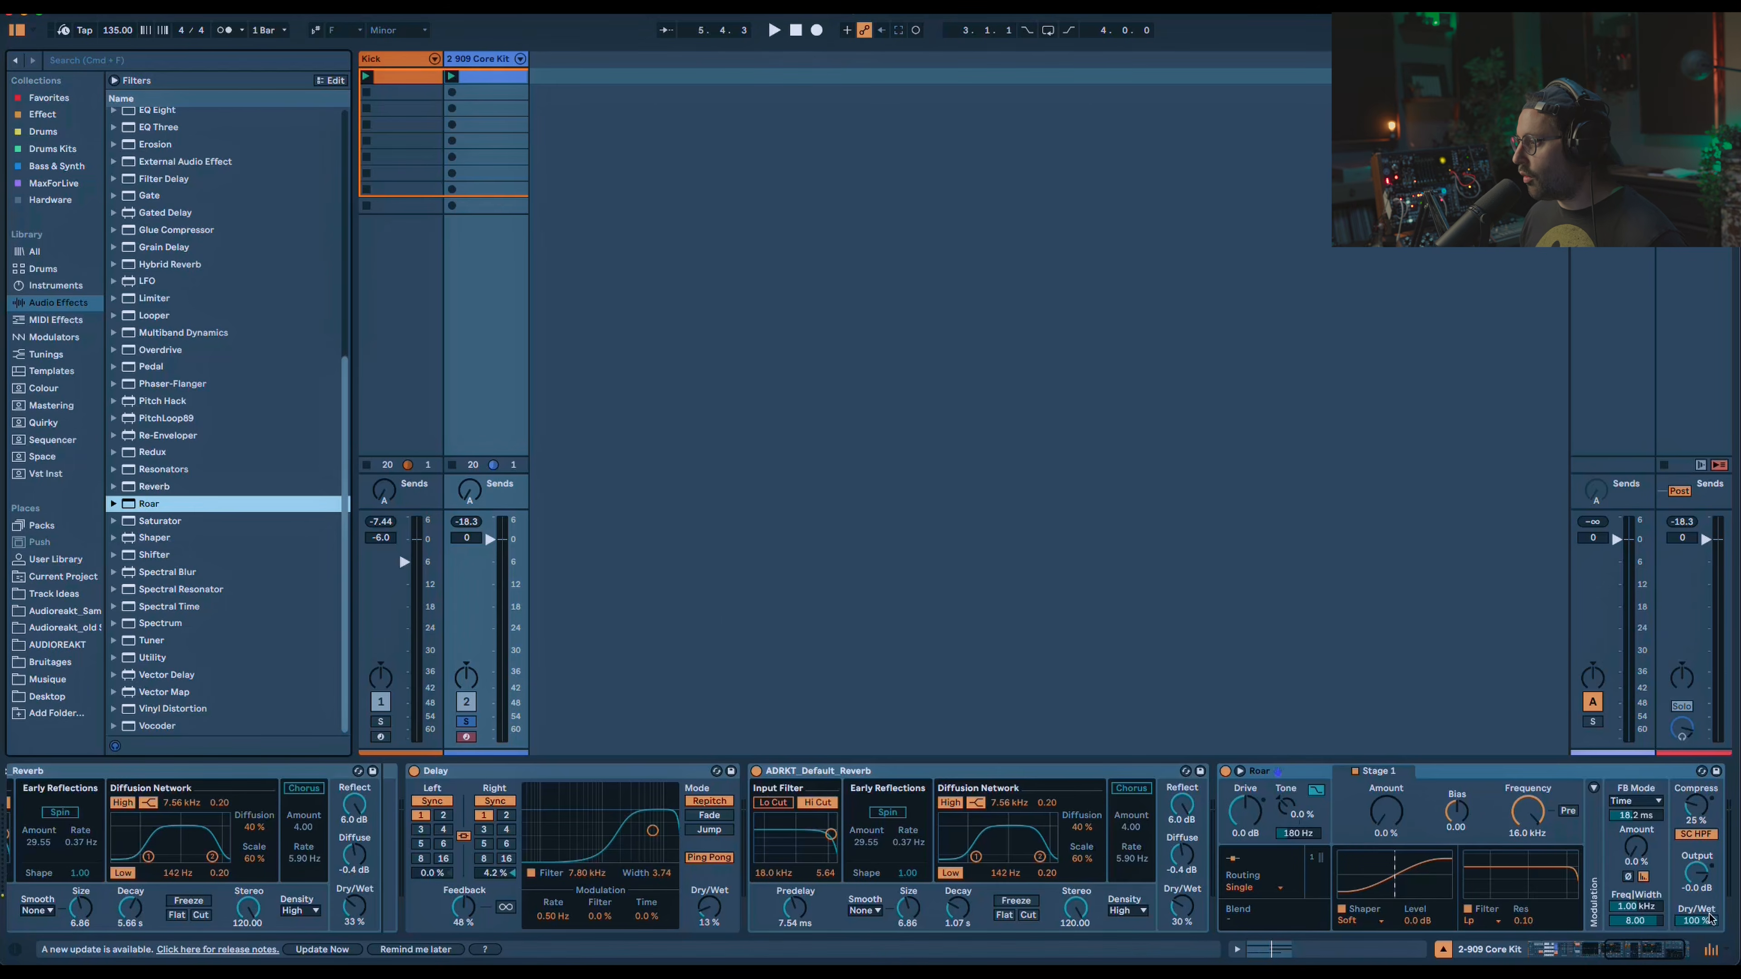
click(1254, 887)
click(1264, 942)
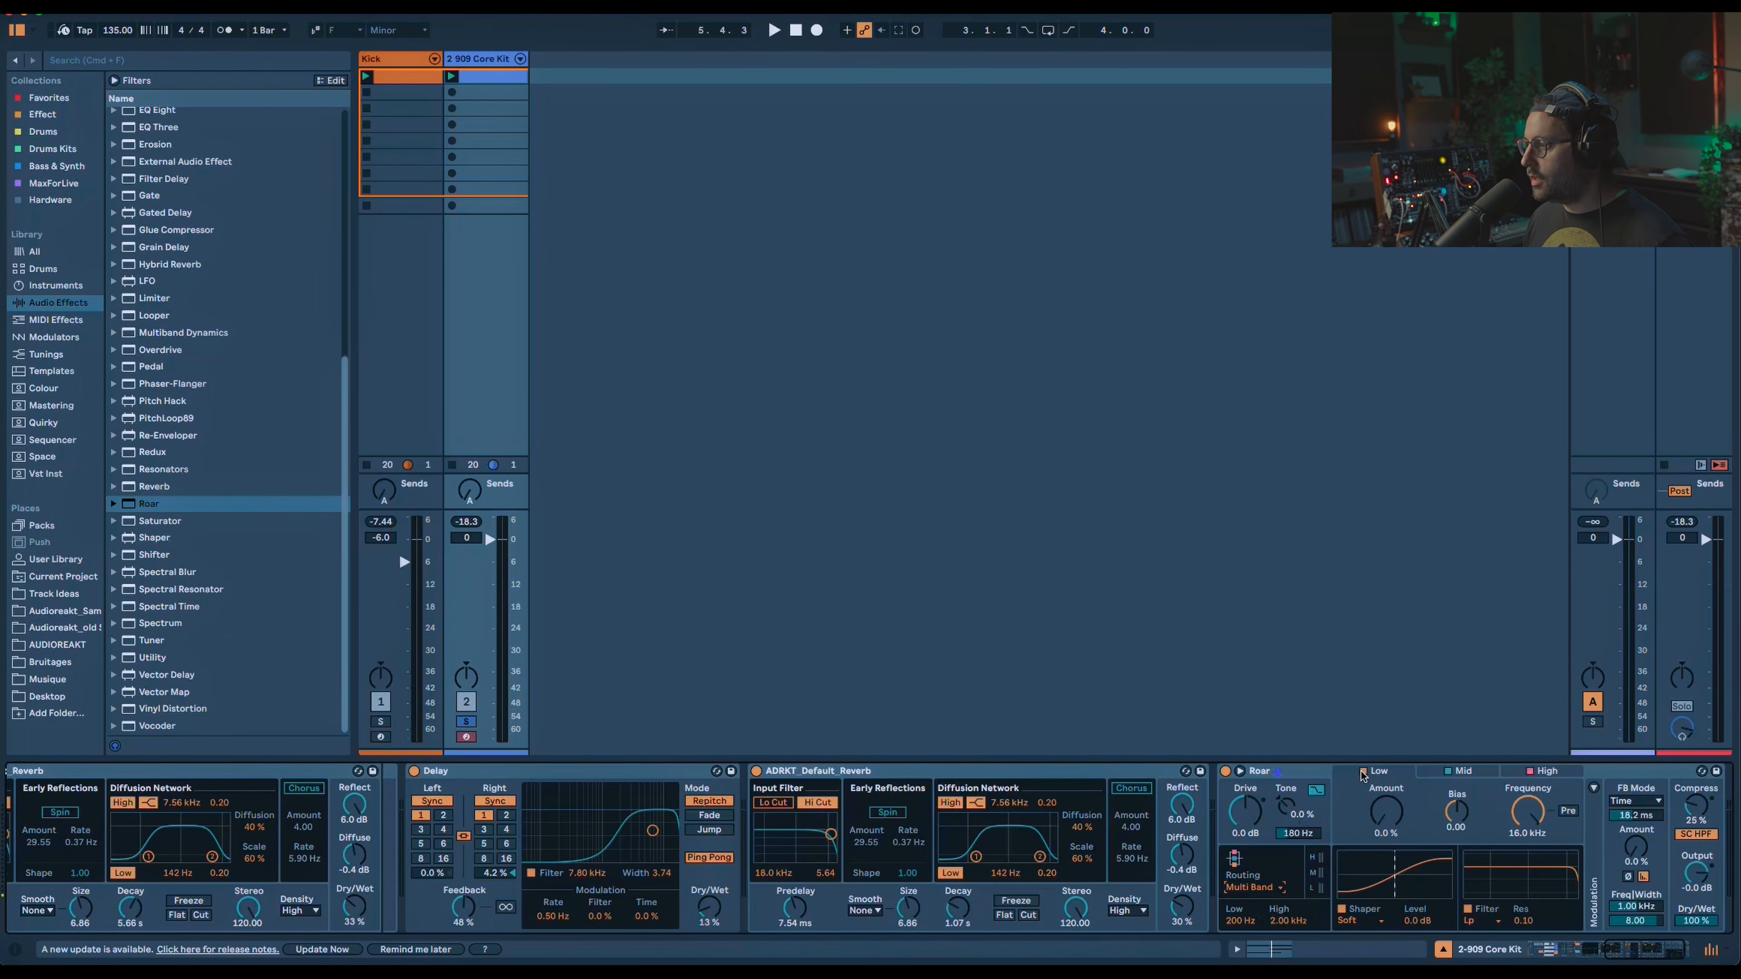
Set Roar's Low band to the Fractal shaper with an amount of 19 %.
click(1370, 921)
click(1366, 876)
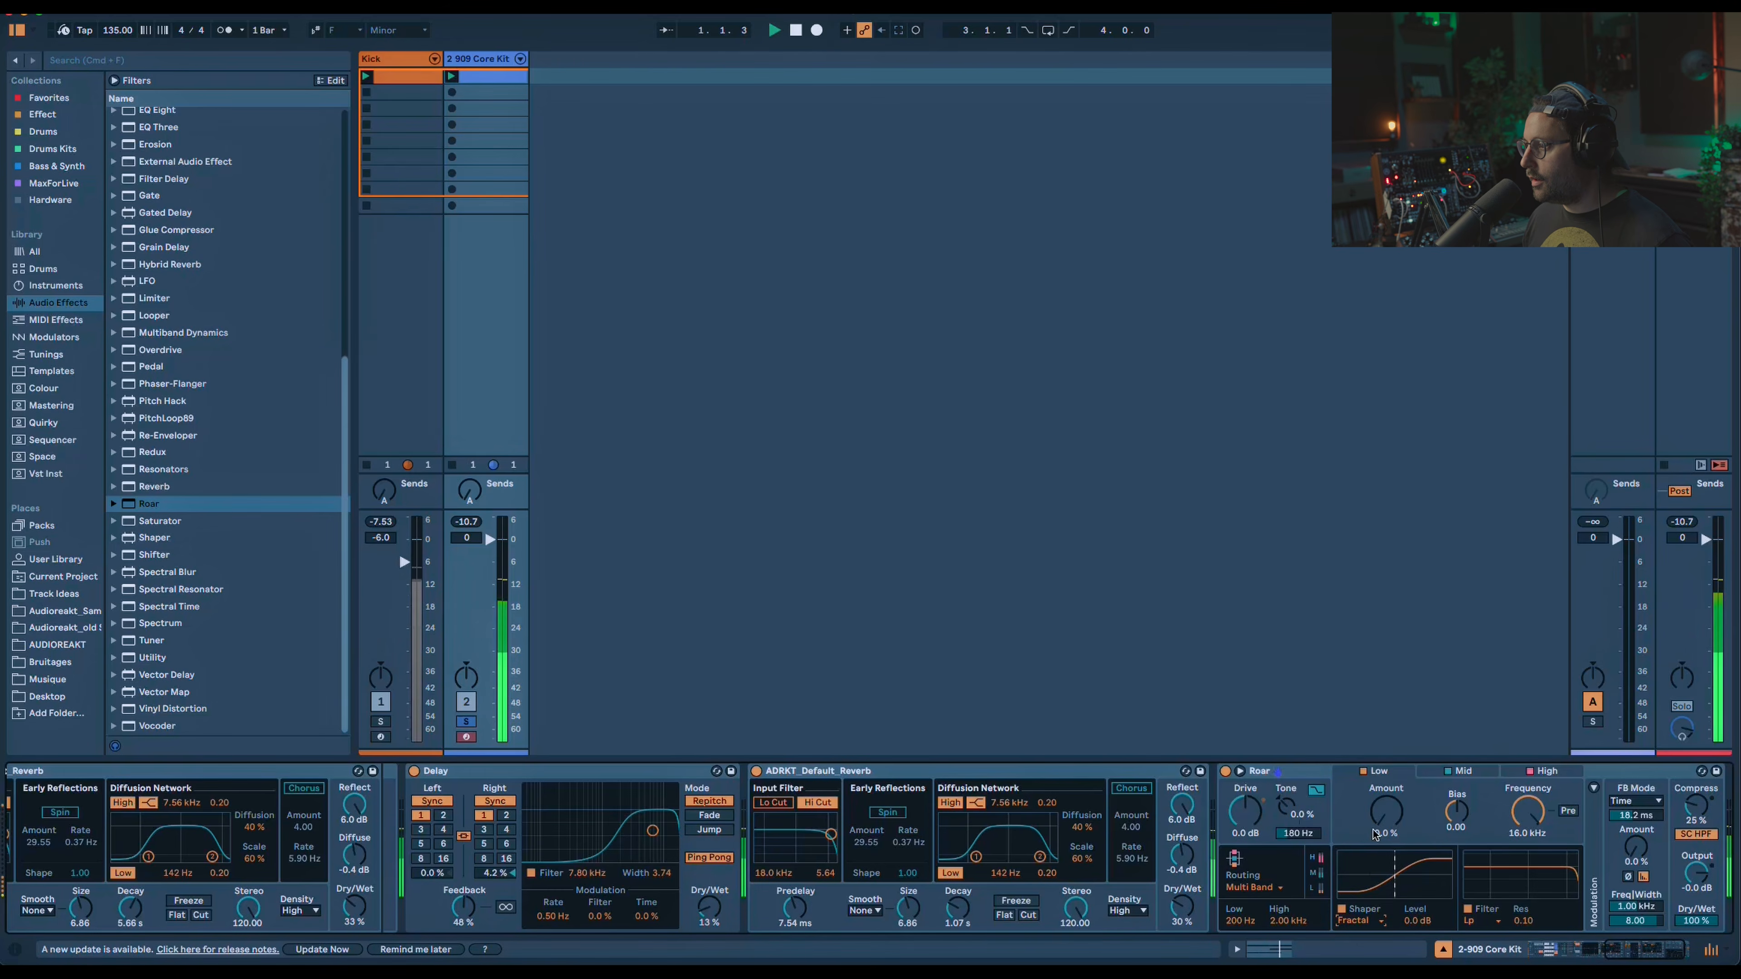
drag(1374, 834, 1374, 811)
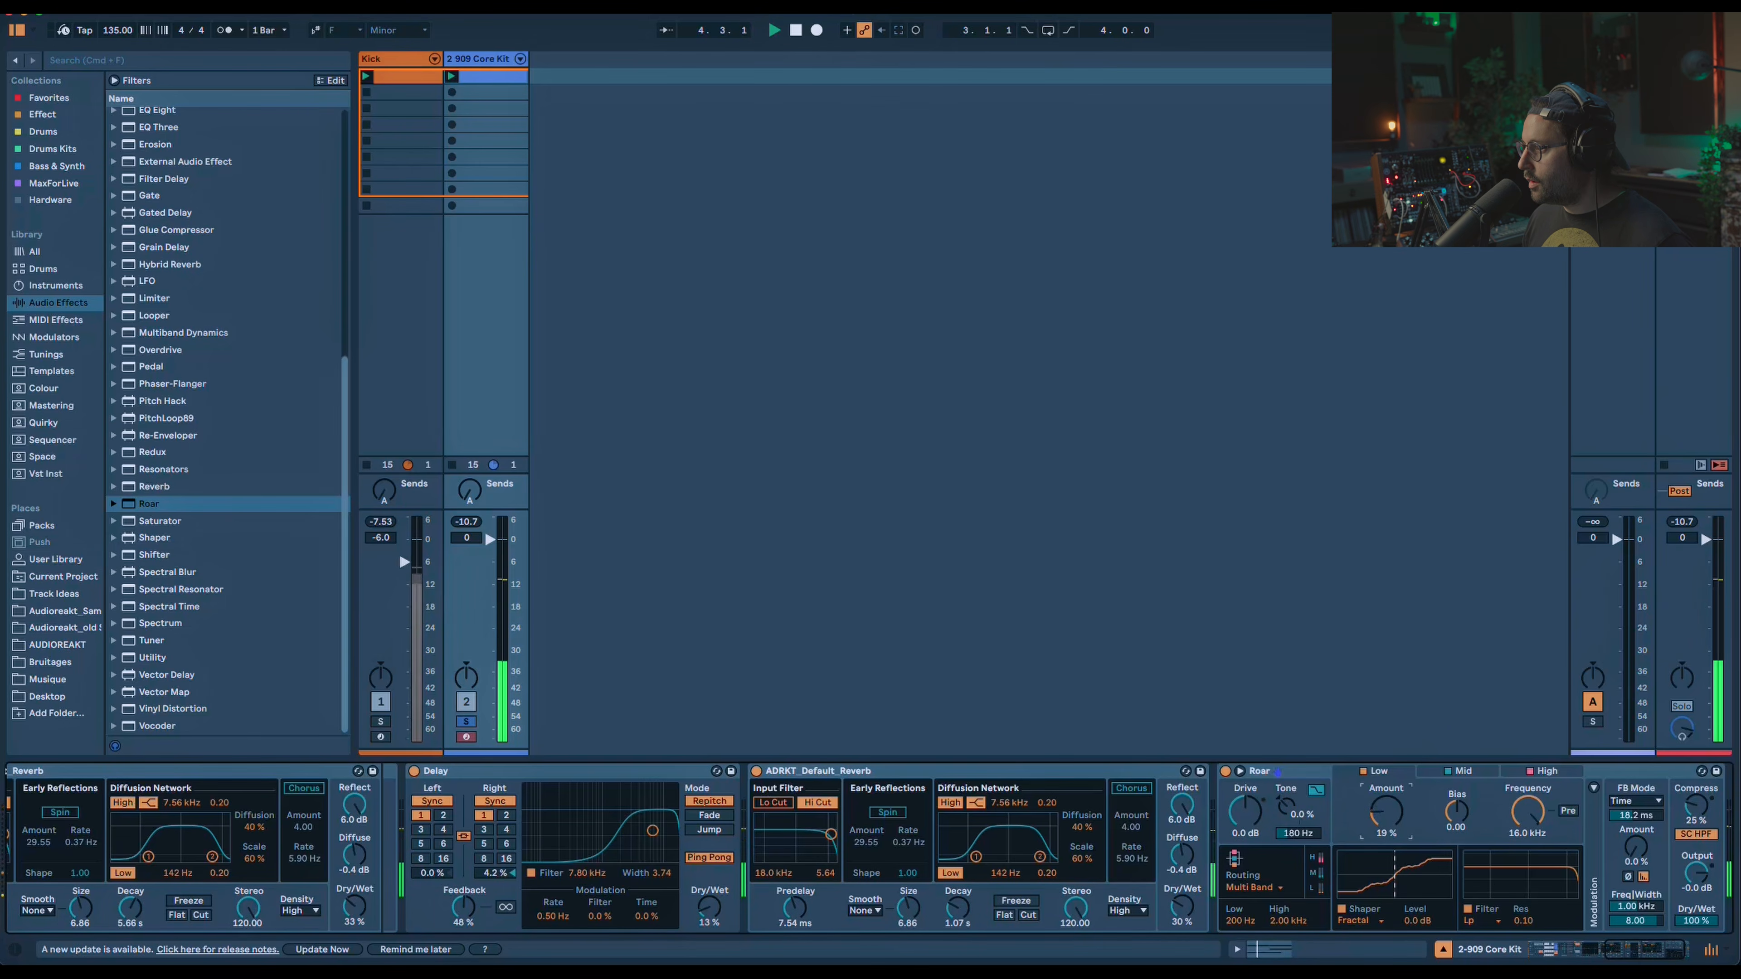
key(space)
Set Roar's Mid band to the Tube Preamp shaper with an amount of 50 %.
key(space)
click(1475, 769)
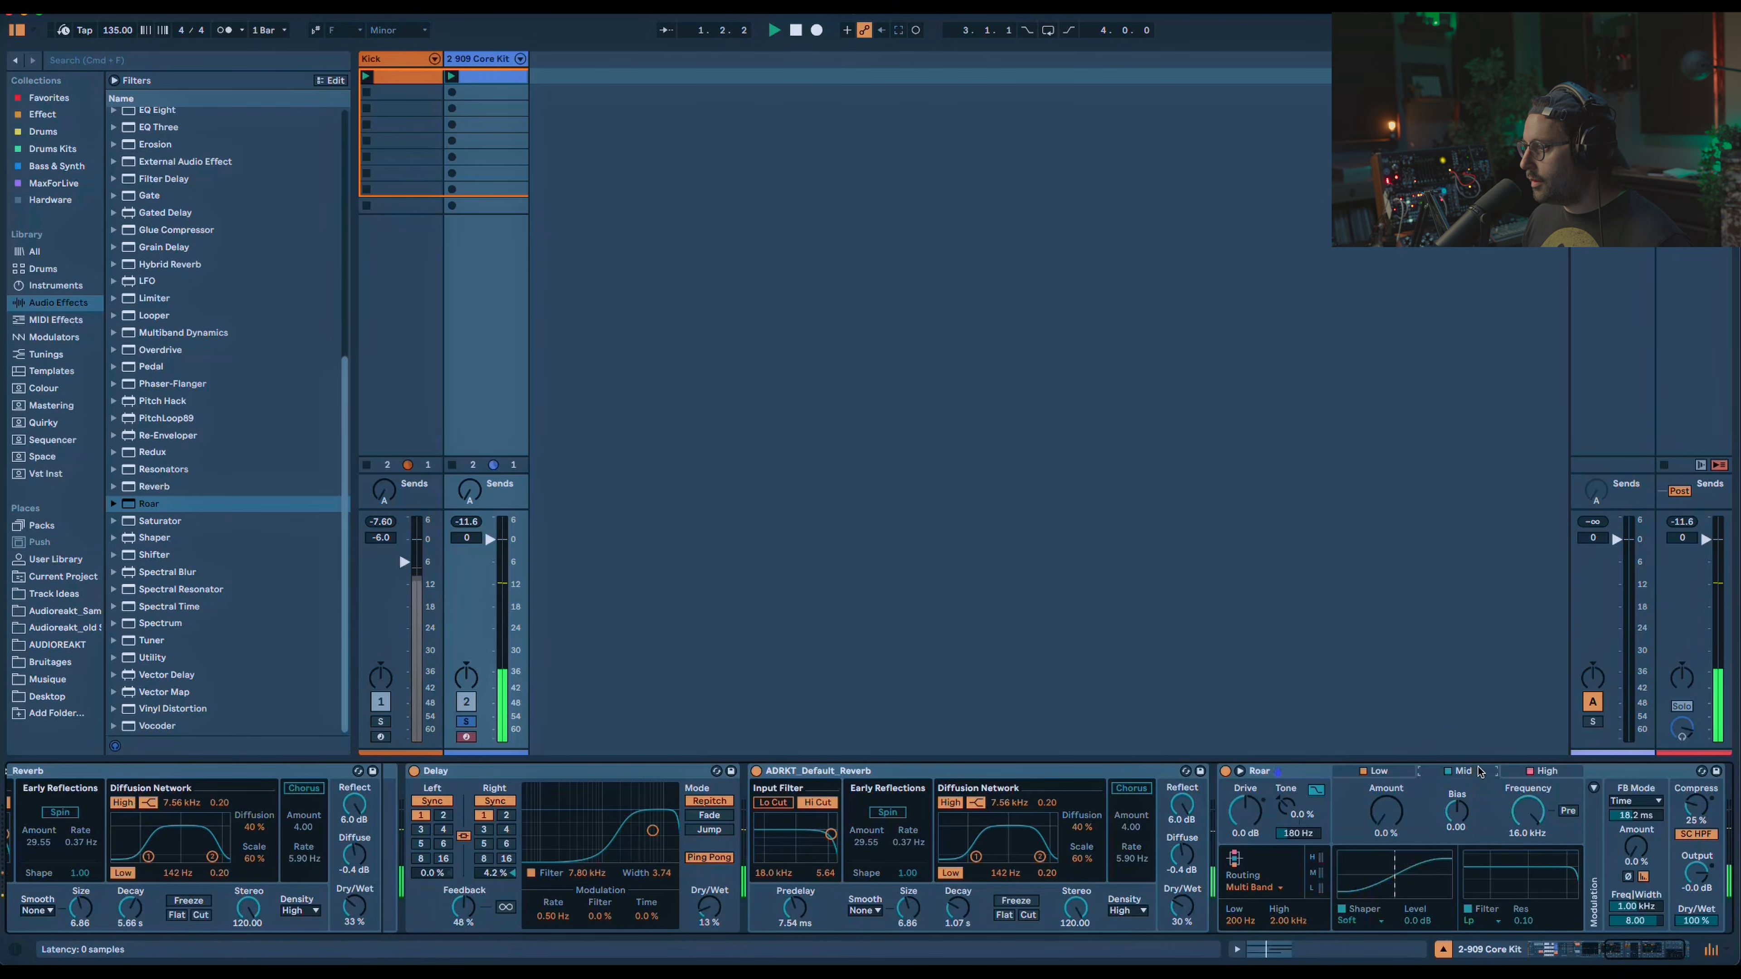
click(1361, 922)
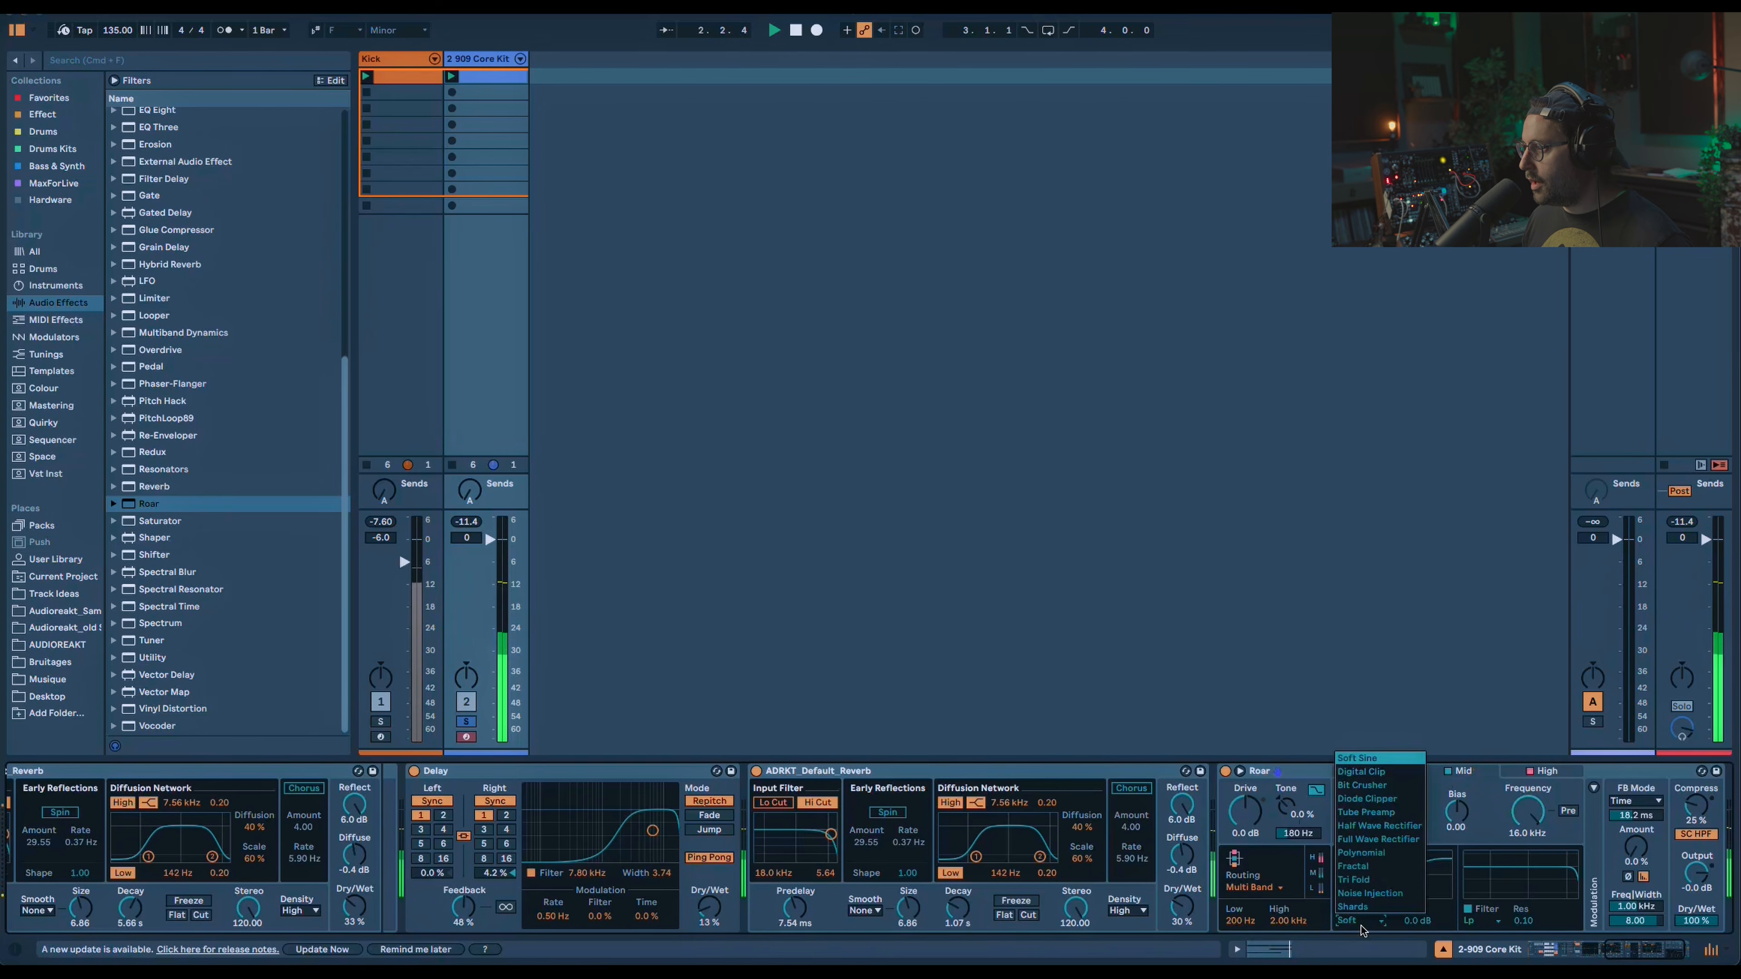
click(1374, 812)
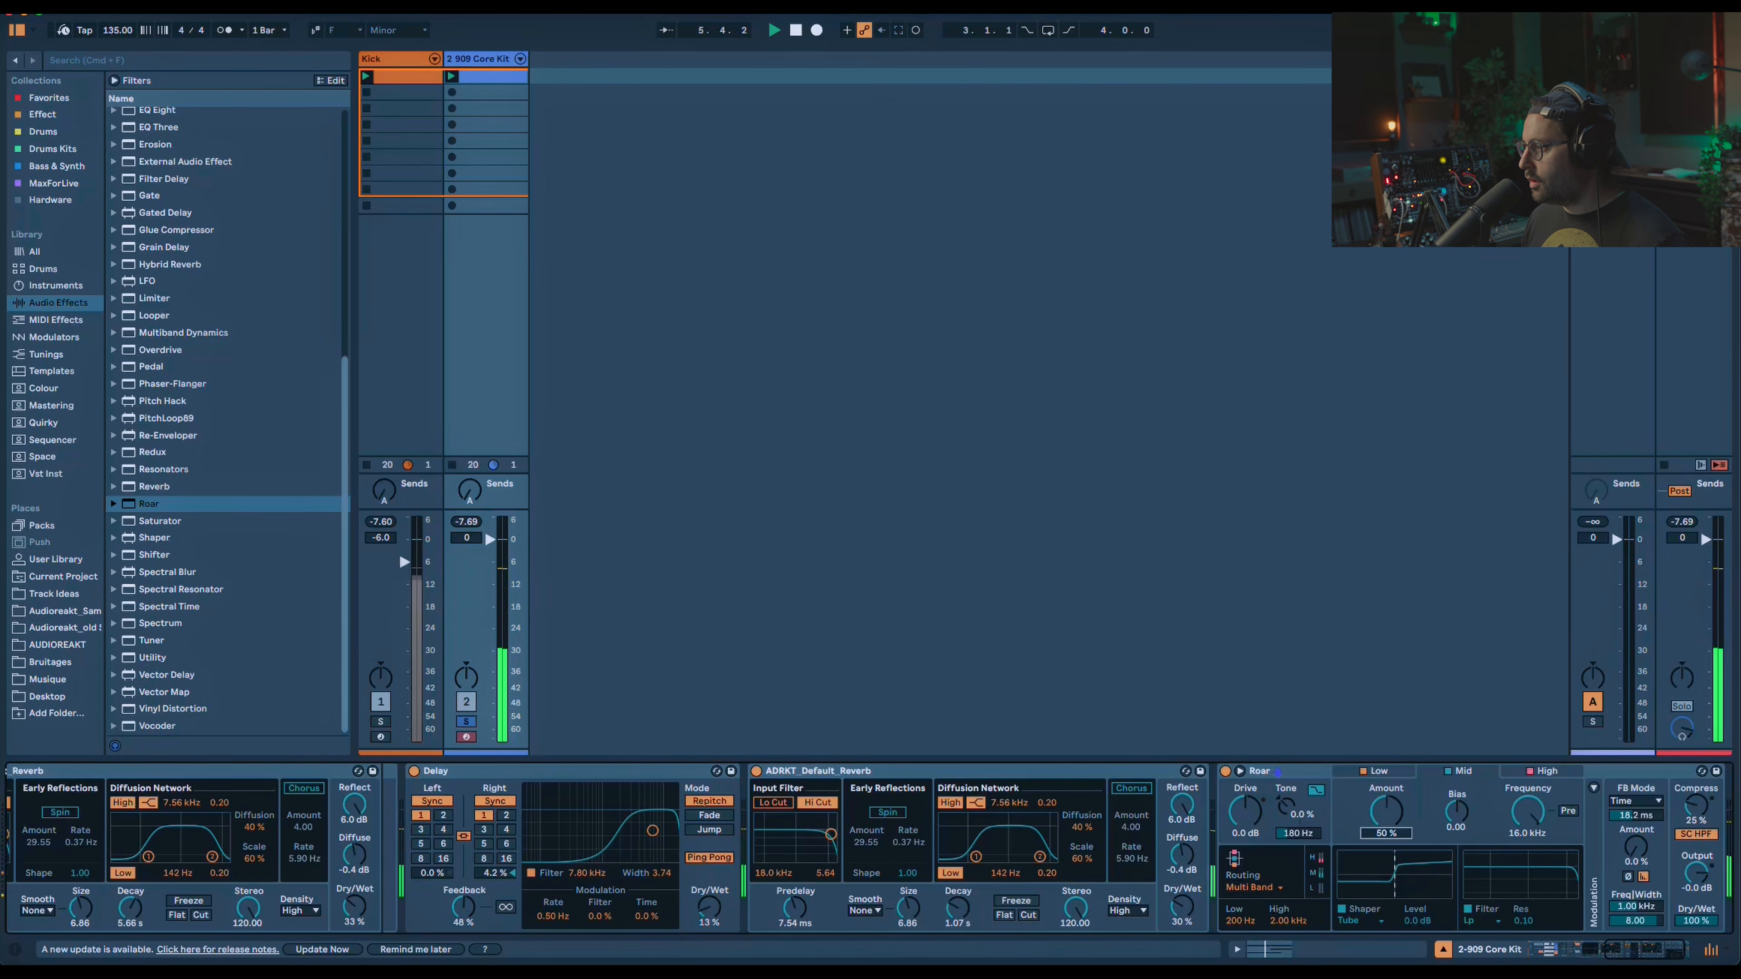
Set Roar's High band to the Polynomial shaper with an amount of 66 %.
click(1546, 771)
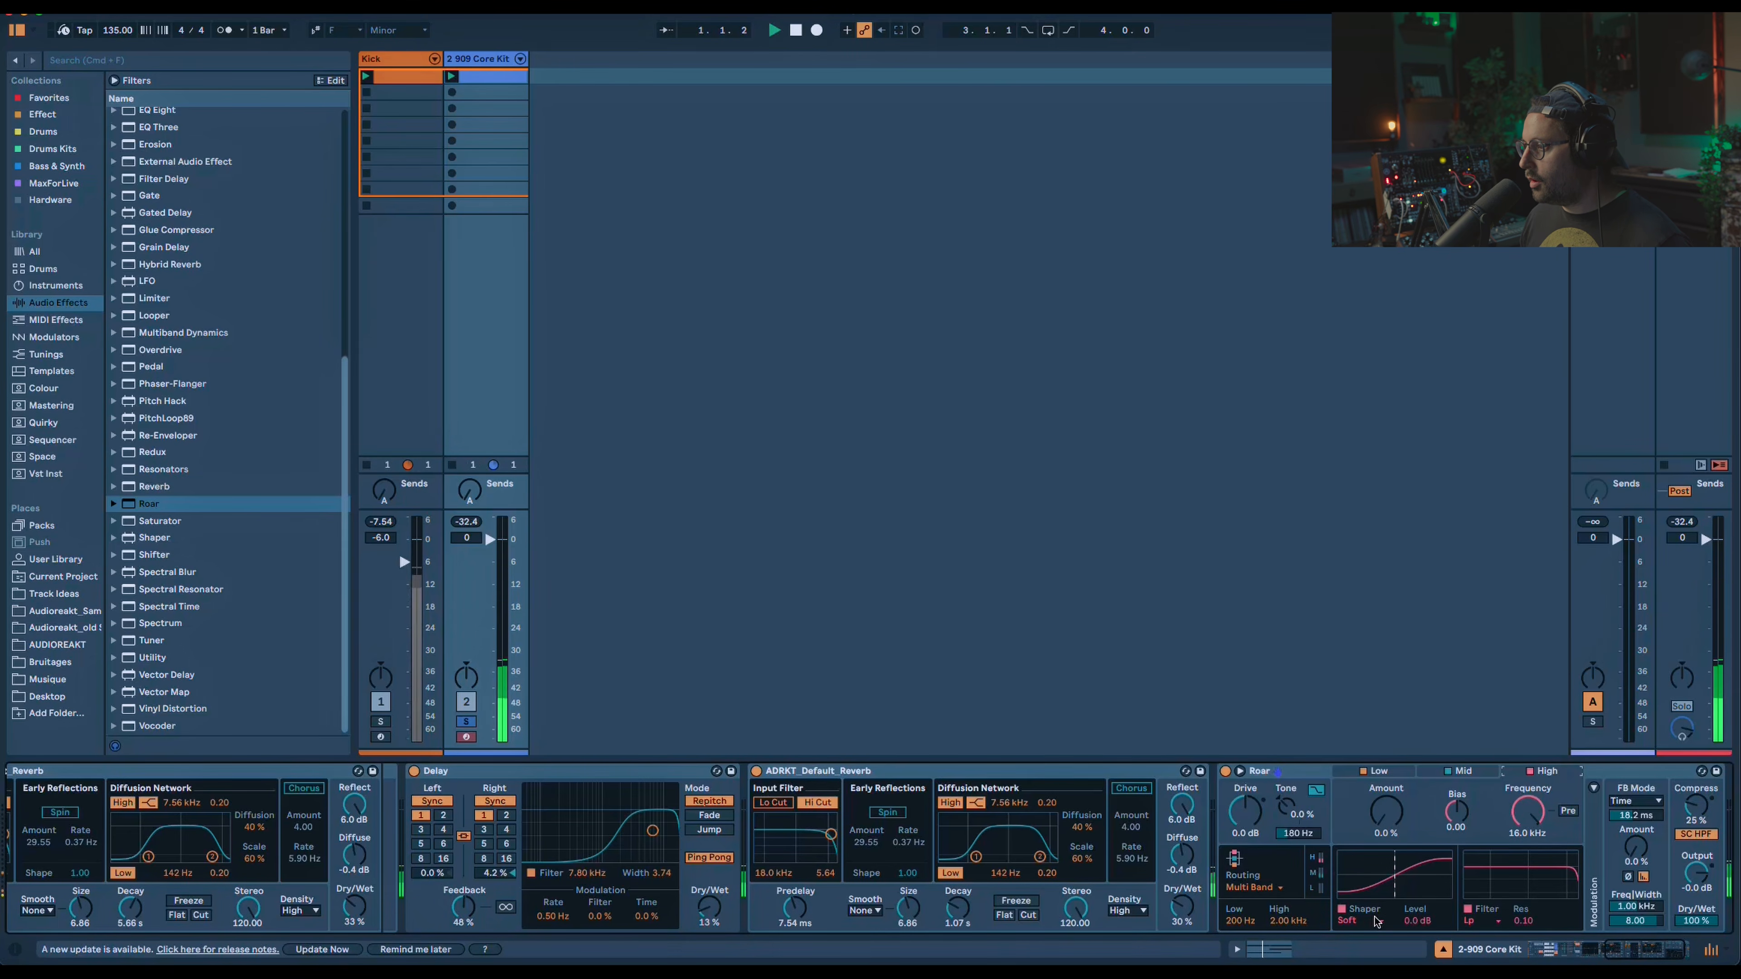
click(1377, 921)
click(1382, 852)
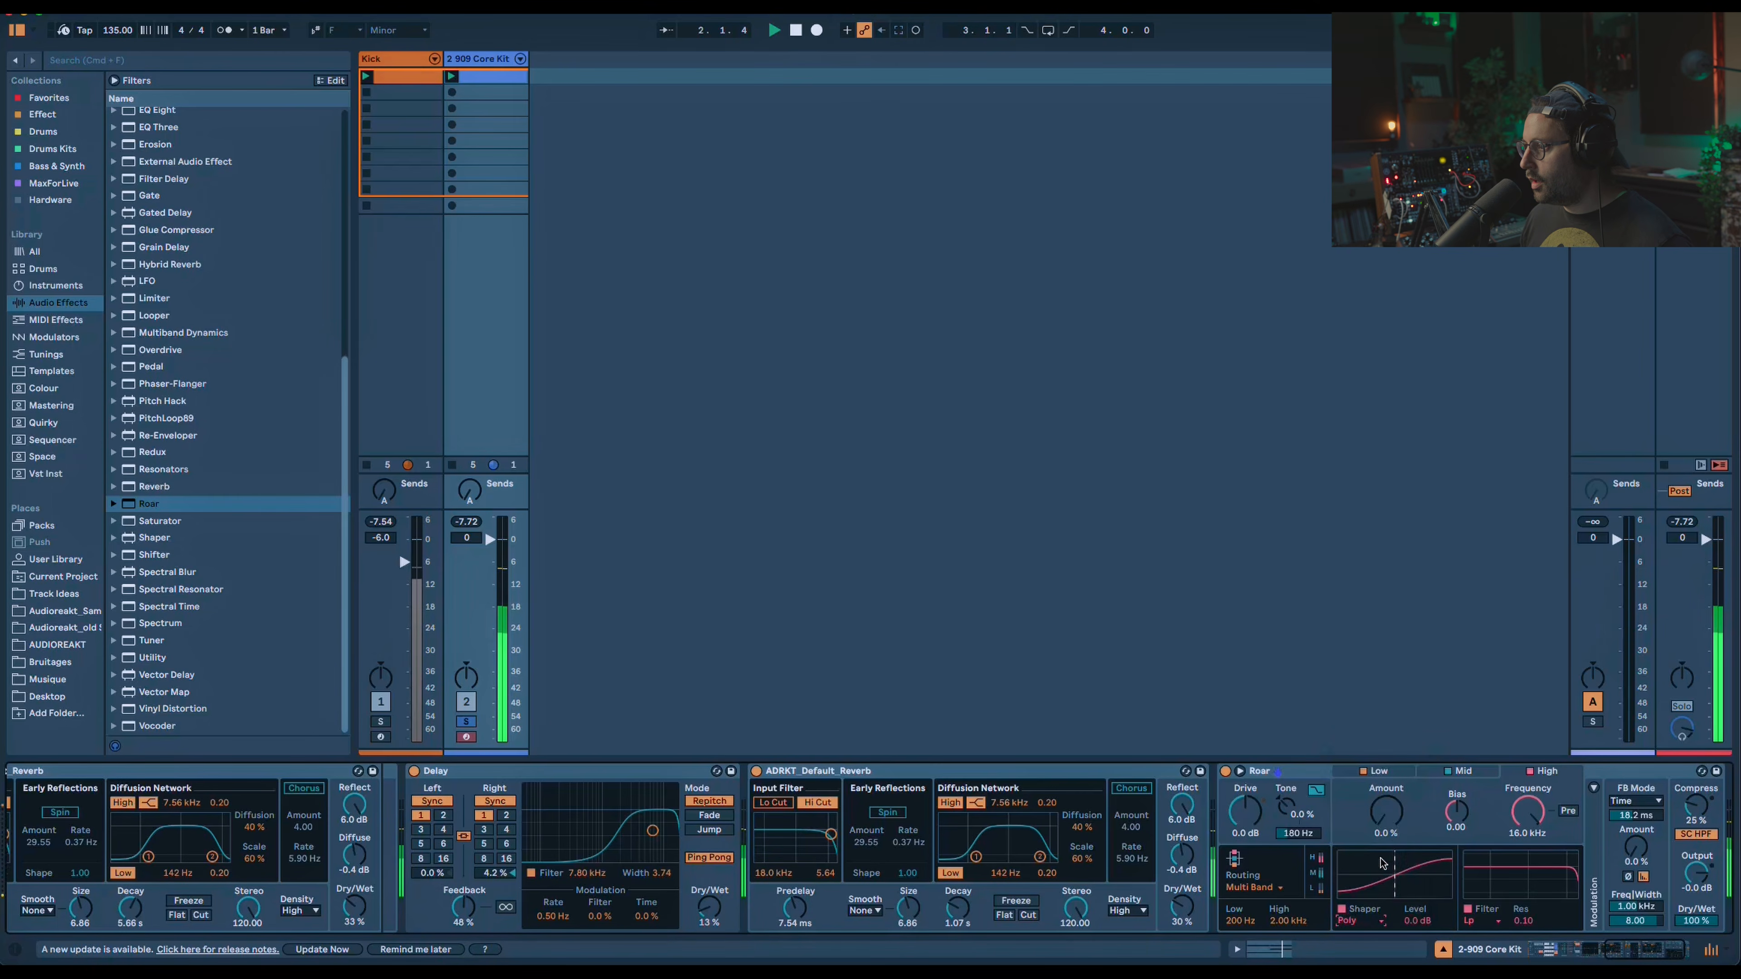
drag(1386, 811, 1386, 779)
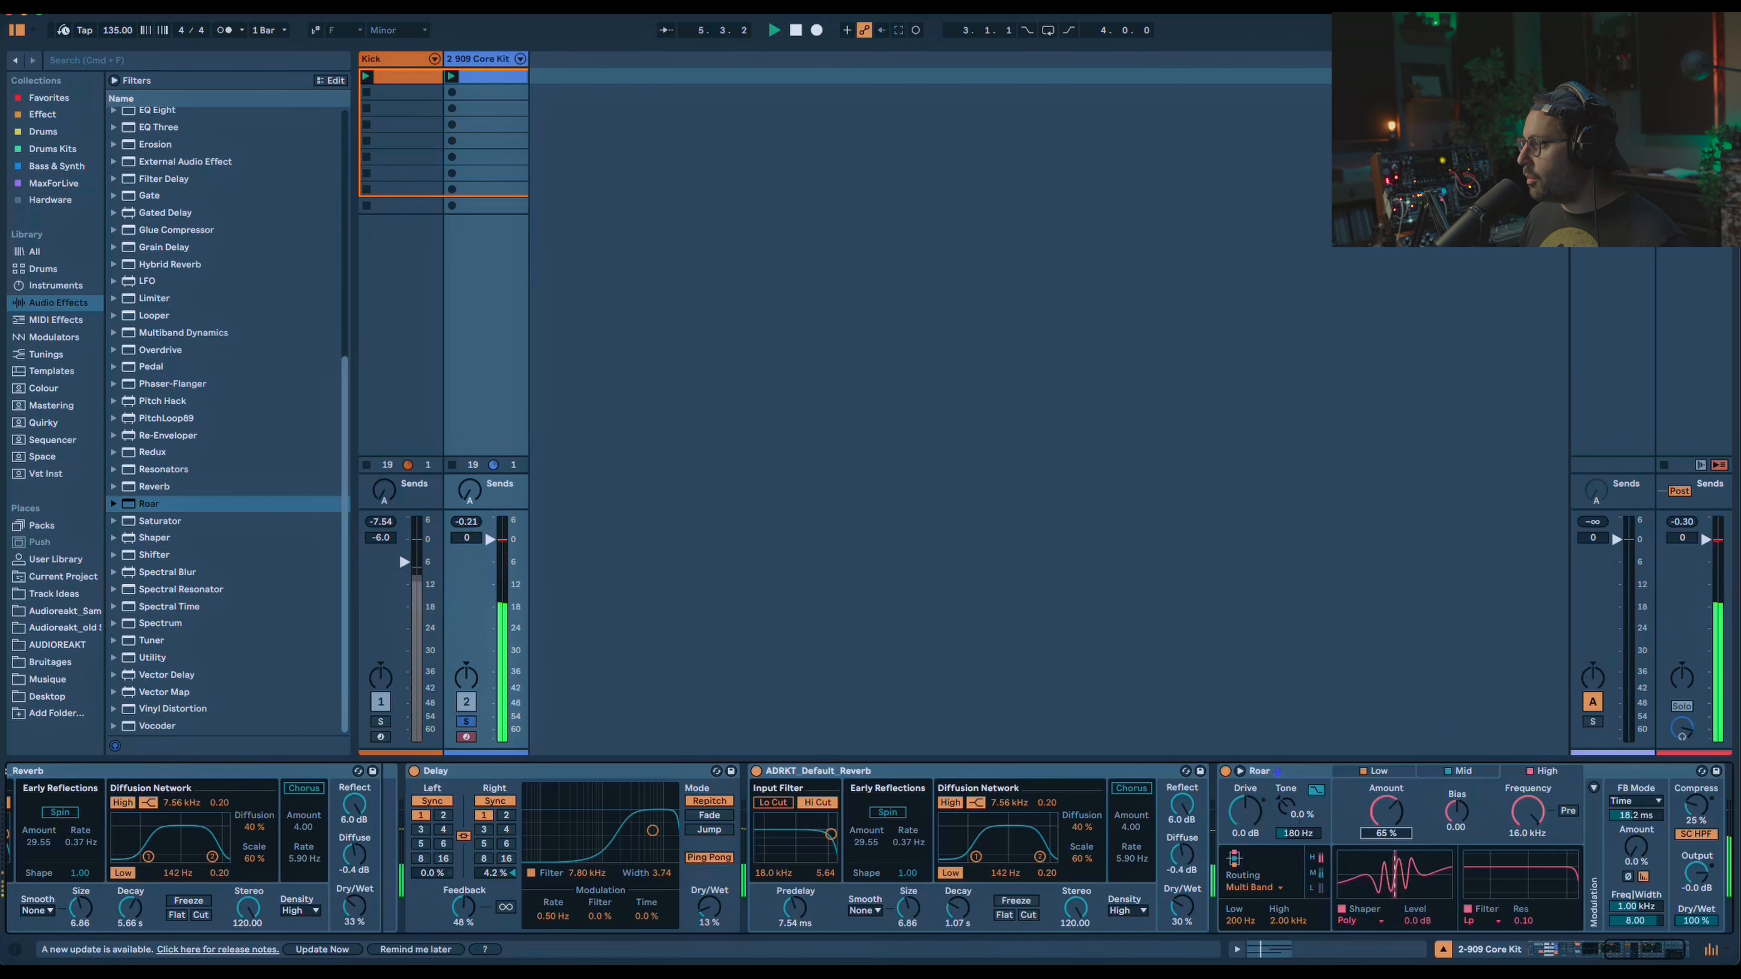
drag(1395, 830, 1395, 828)
Lower the 909 Core Kit track's volume to -16 dB and rename the track Hats.
drag(466, 538, 466, 675)
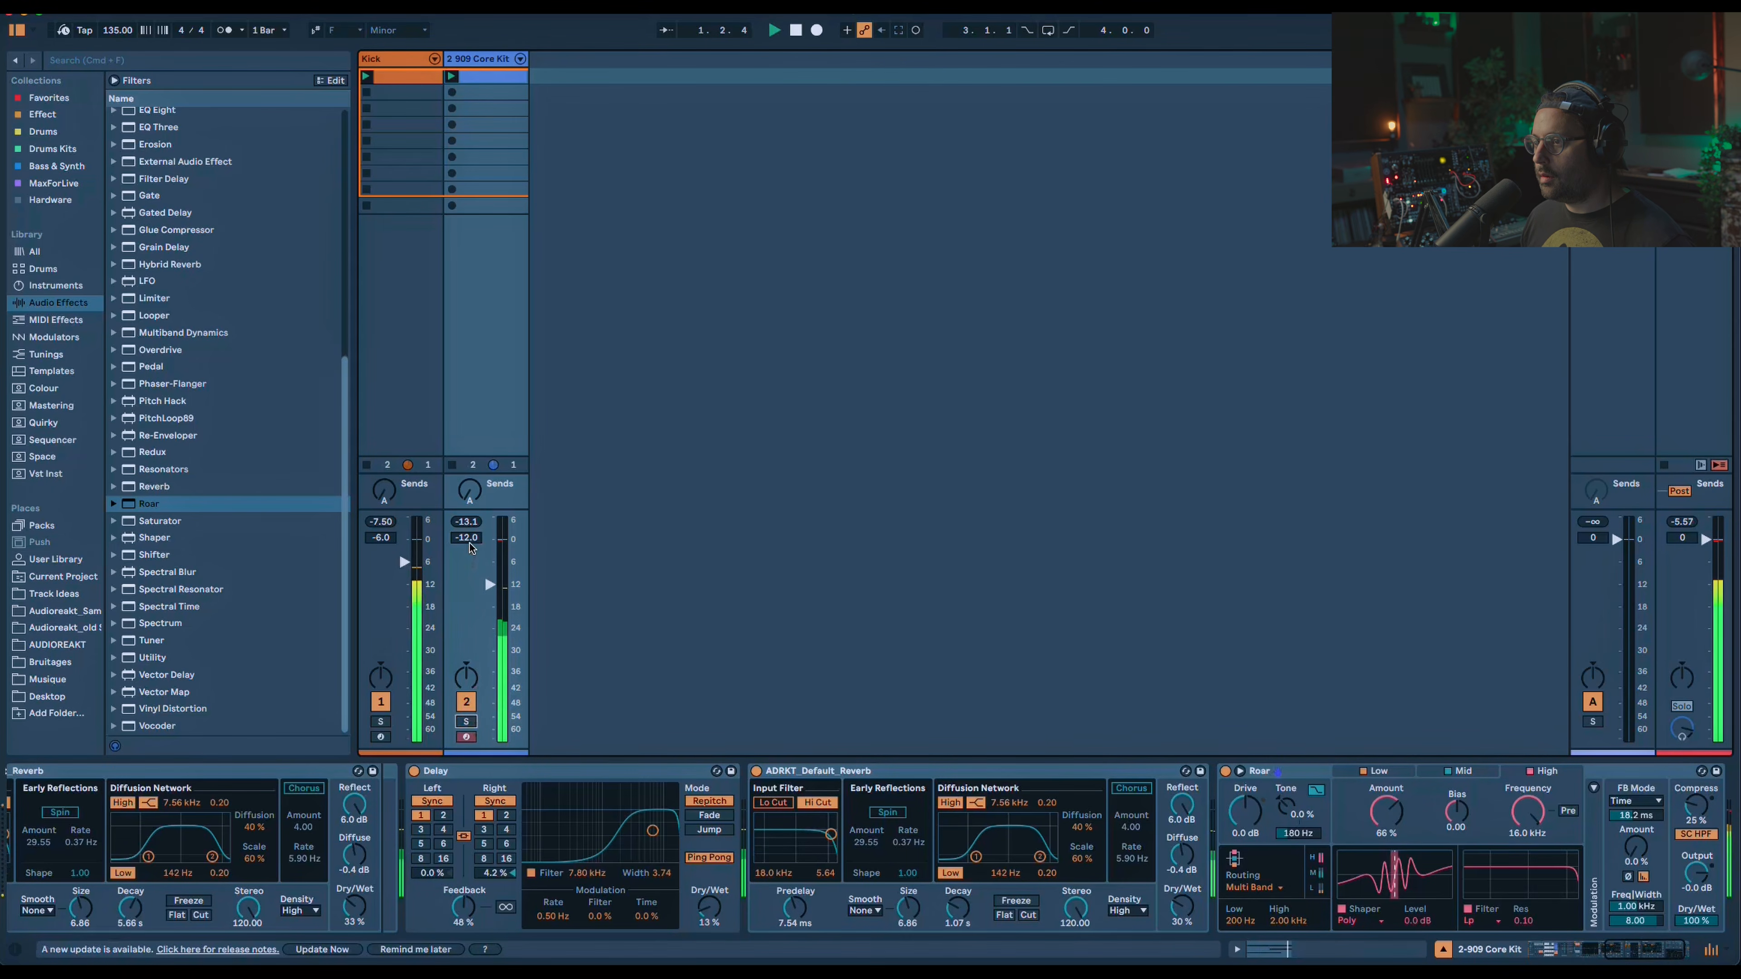
drag(470, 546, 490, 599)
key(space)
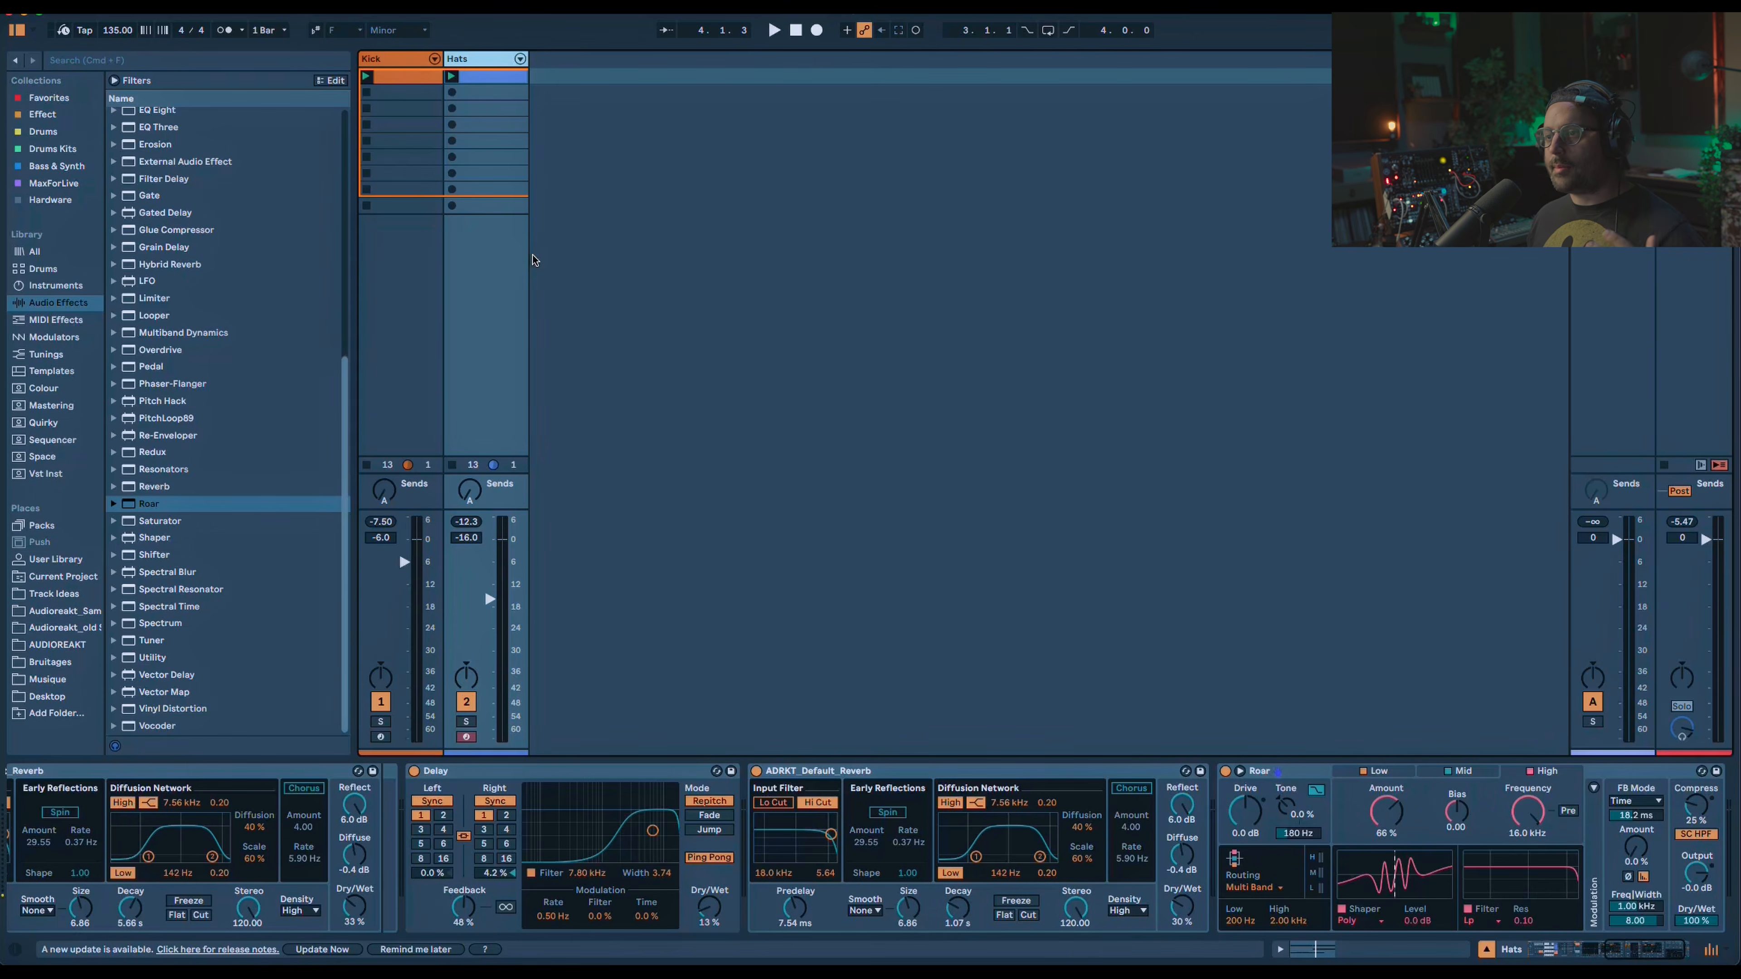
Load the Percussion Core Kit onto a new track and create an empty MIDI clip in its first slot.
click(60, 155)
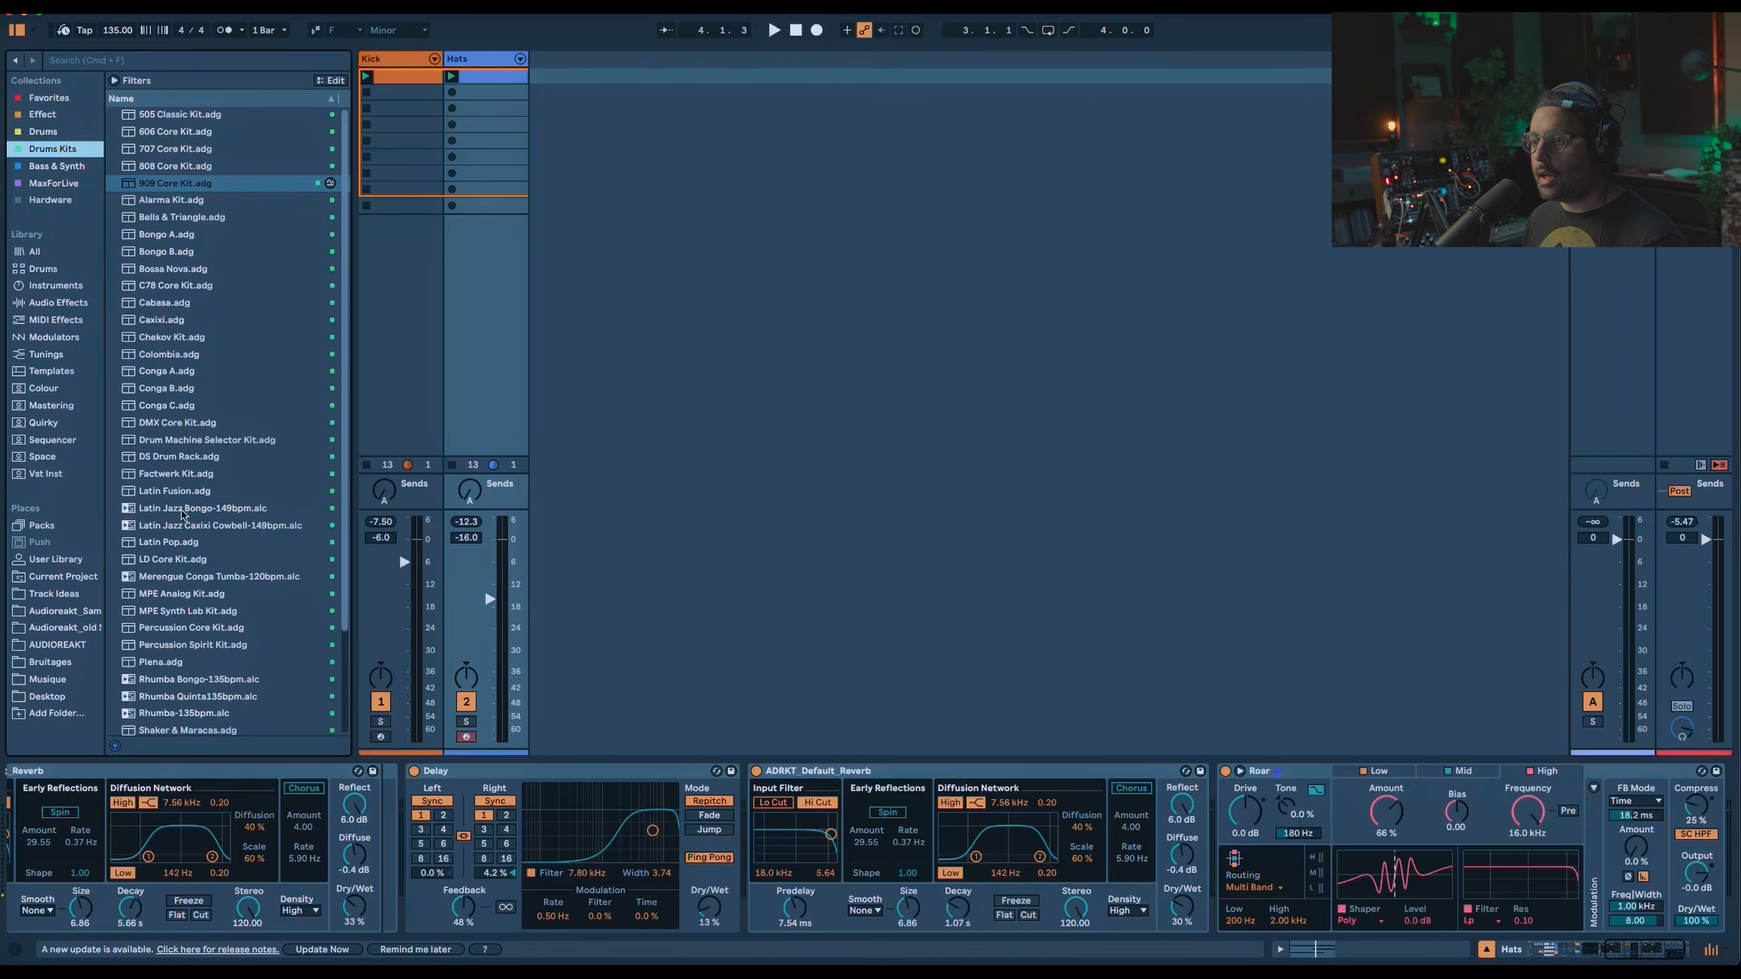
scroll(154, 603, down, 3)
drag(165, 571, 579, 86)
double_click(575, 76)
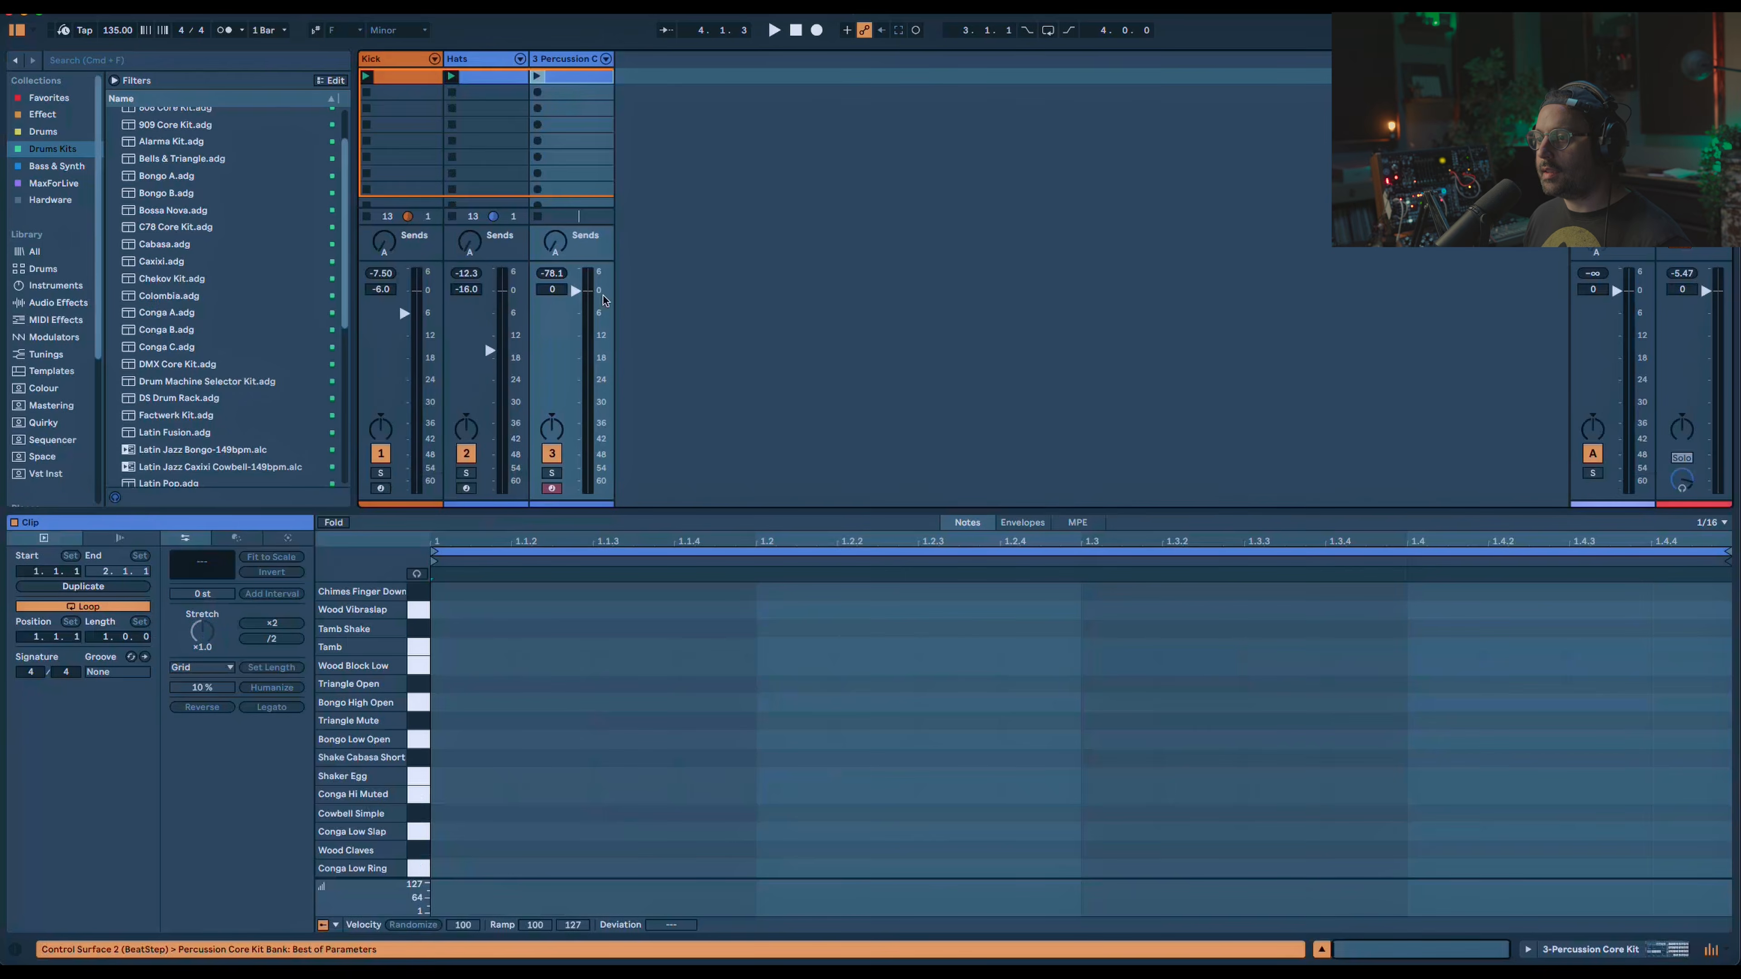
Program four consecutive sixteenth notes on both Shaker Egg and Shake Cabasa Short, and shorten the clip's loop to one beat.
click(419, 758)
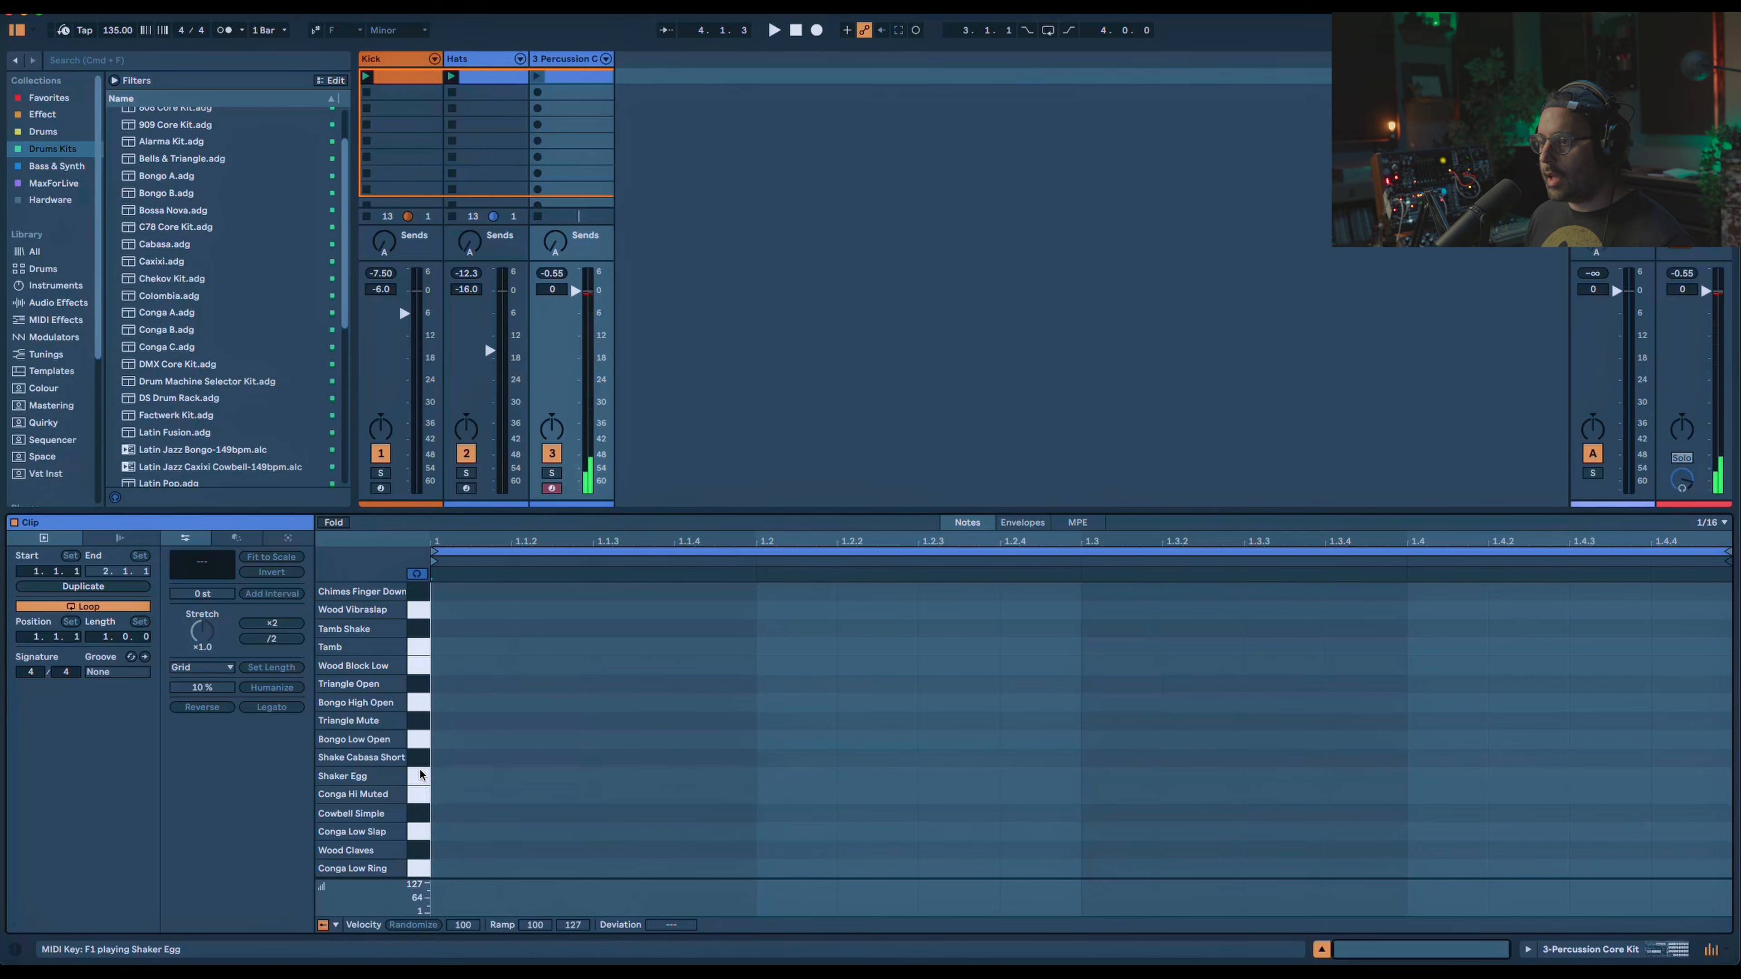
double_click(446, 774)
double_click(452, 758)
drag(457, 858, 464, 731)
key(super+d)
key(super+d)
key(super+d)
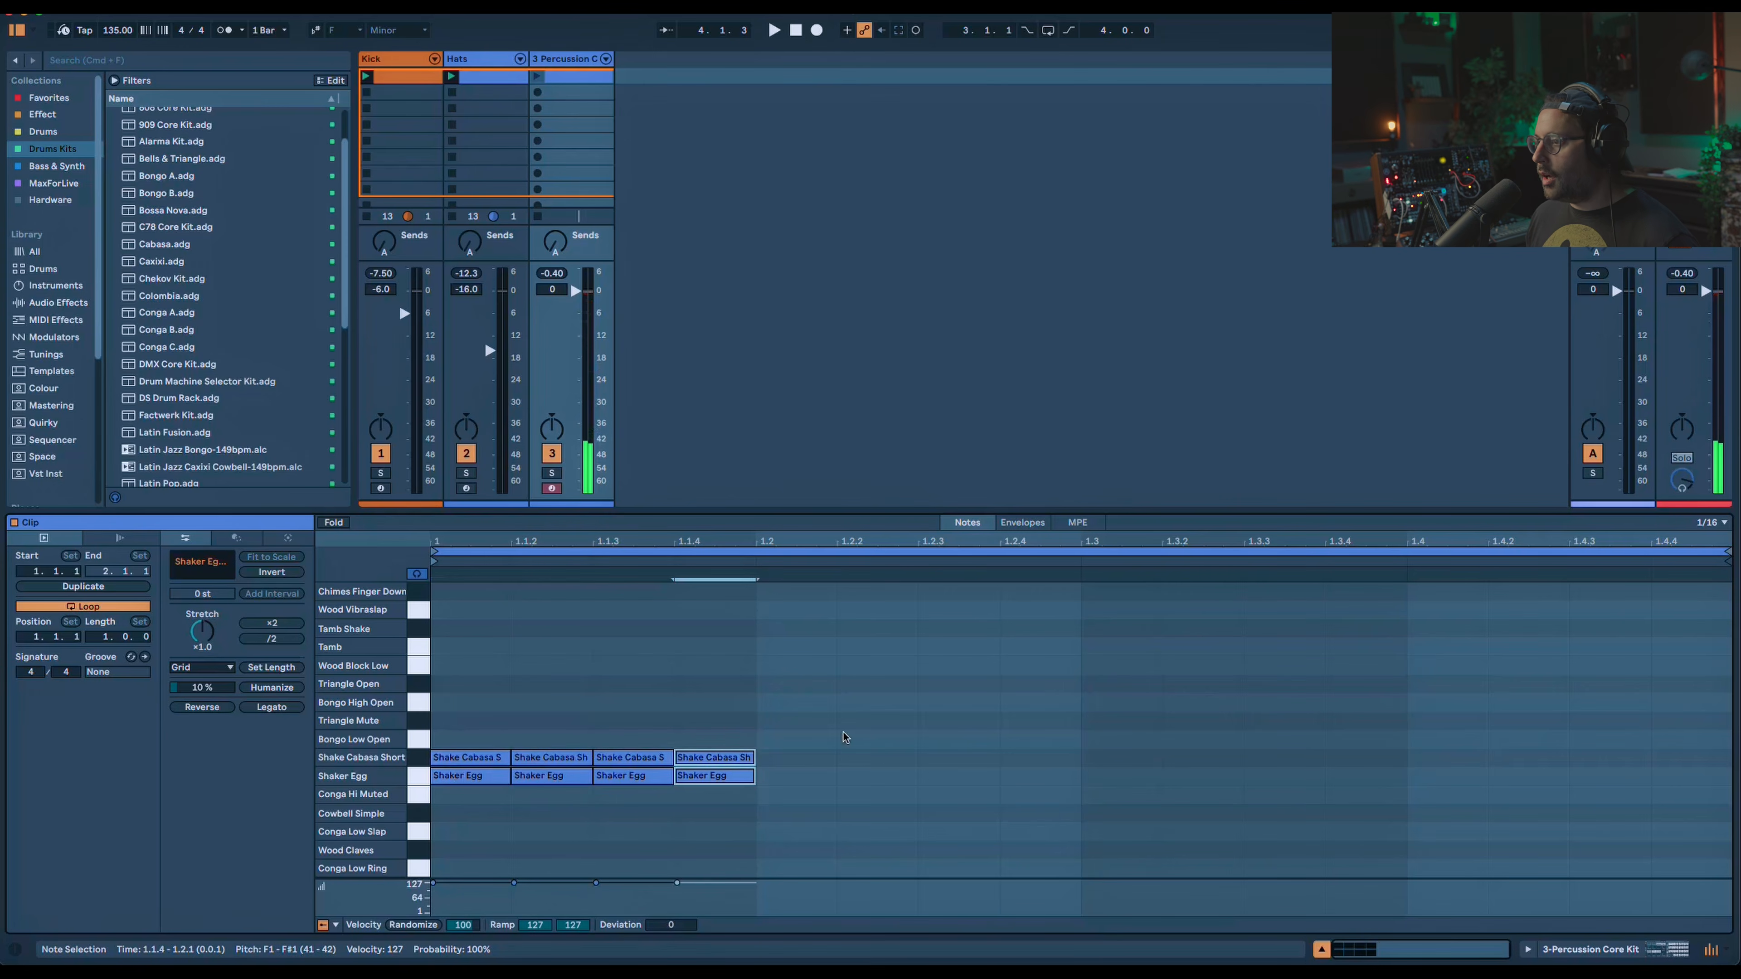
drag(1724, 555, 756, 642)
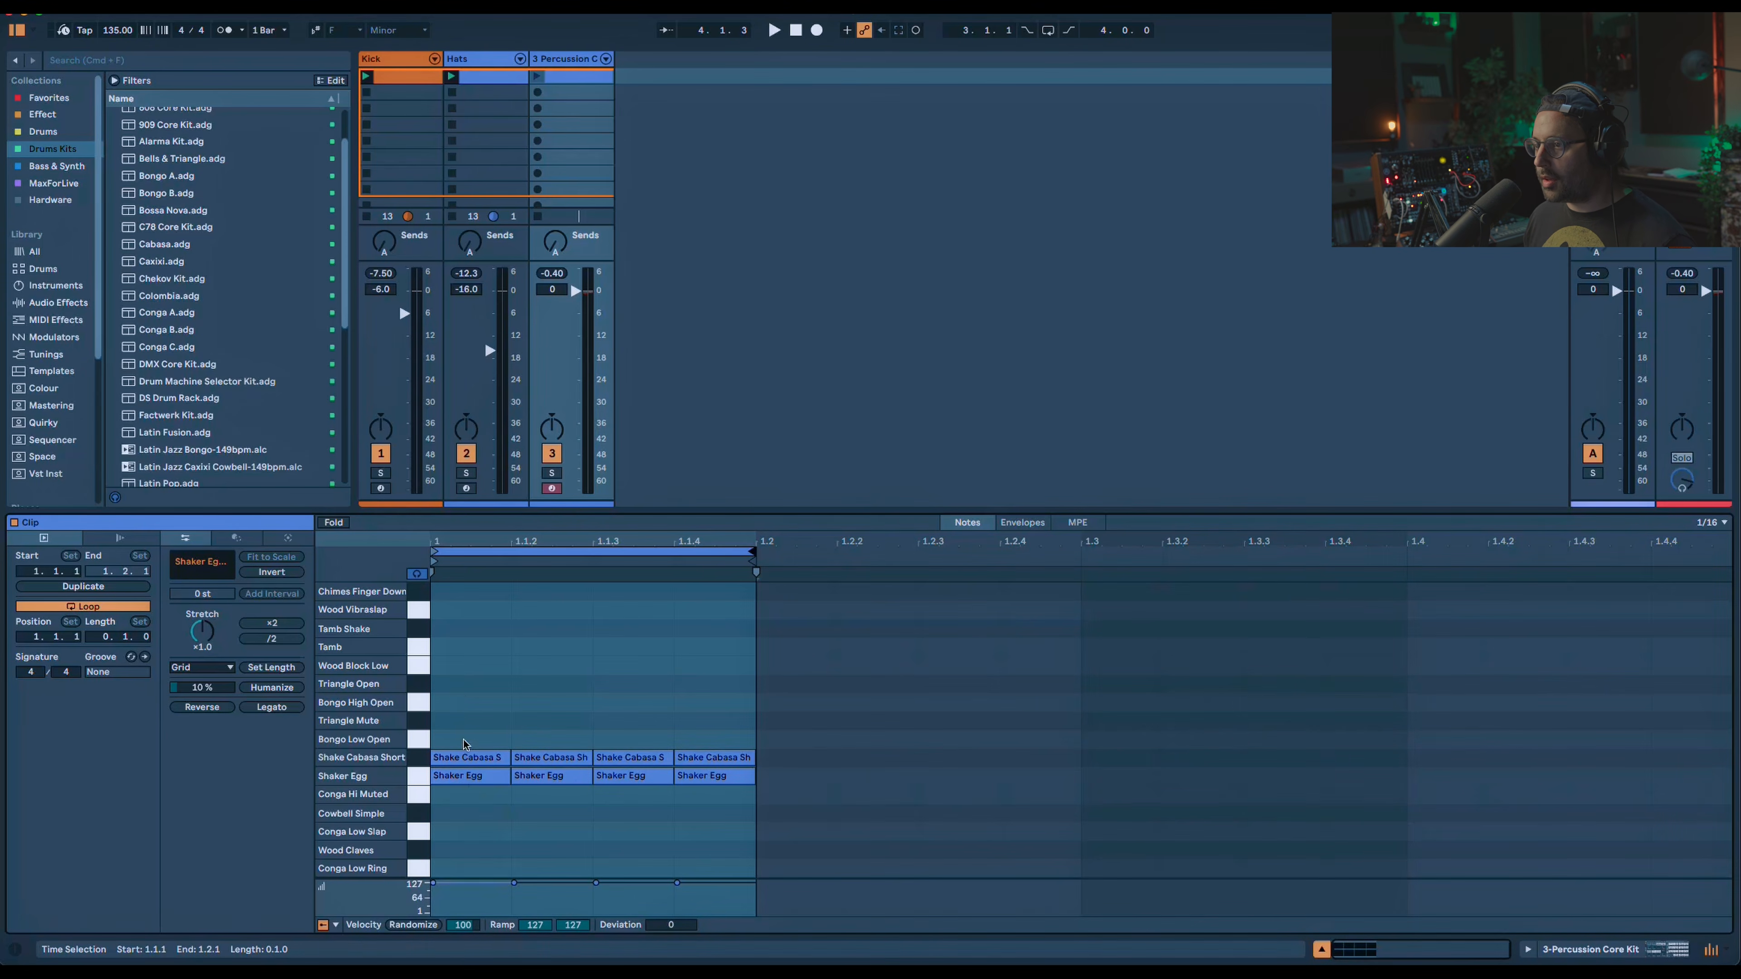
Lower the first shaker pair's velocity to 1 and the second and fourth to about 65, and play the clip soloed.
drag(463, 694, 477, 787)
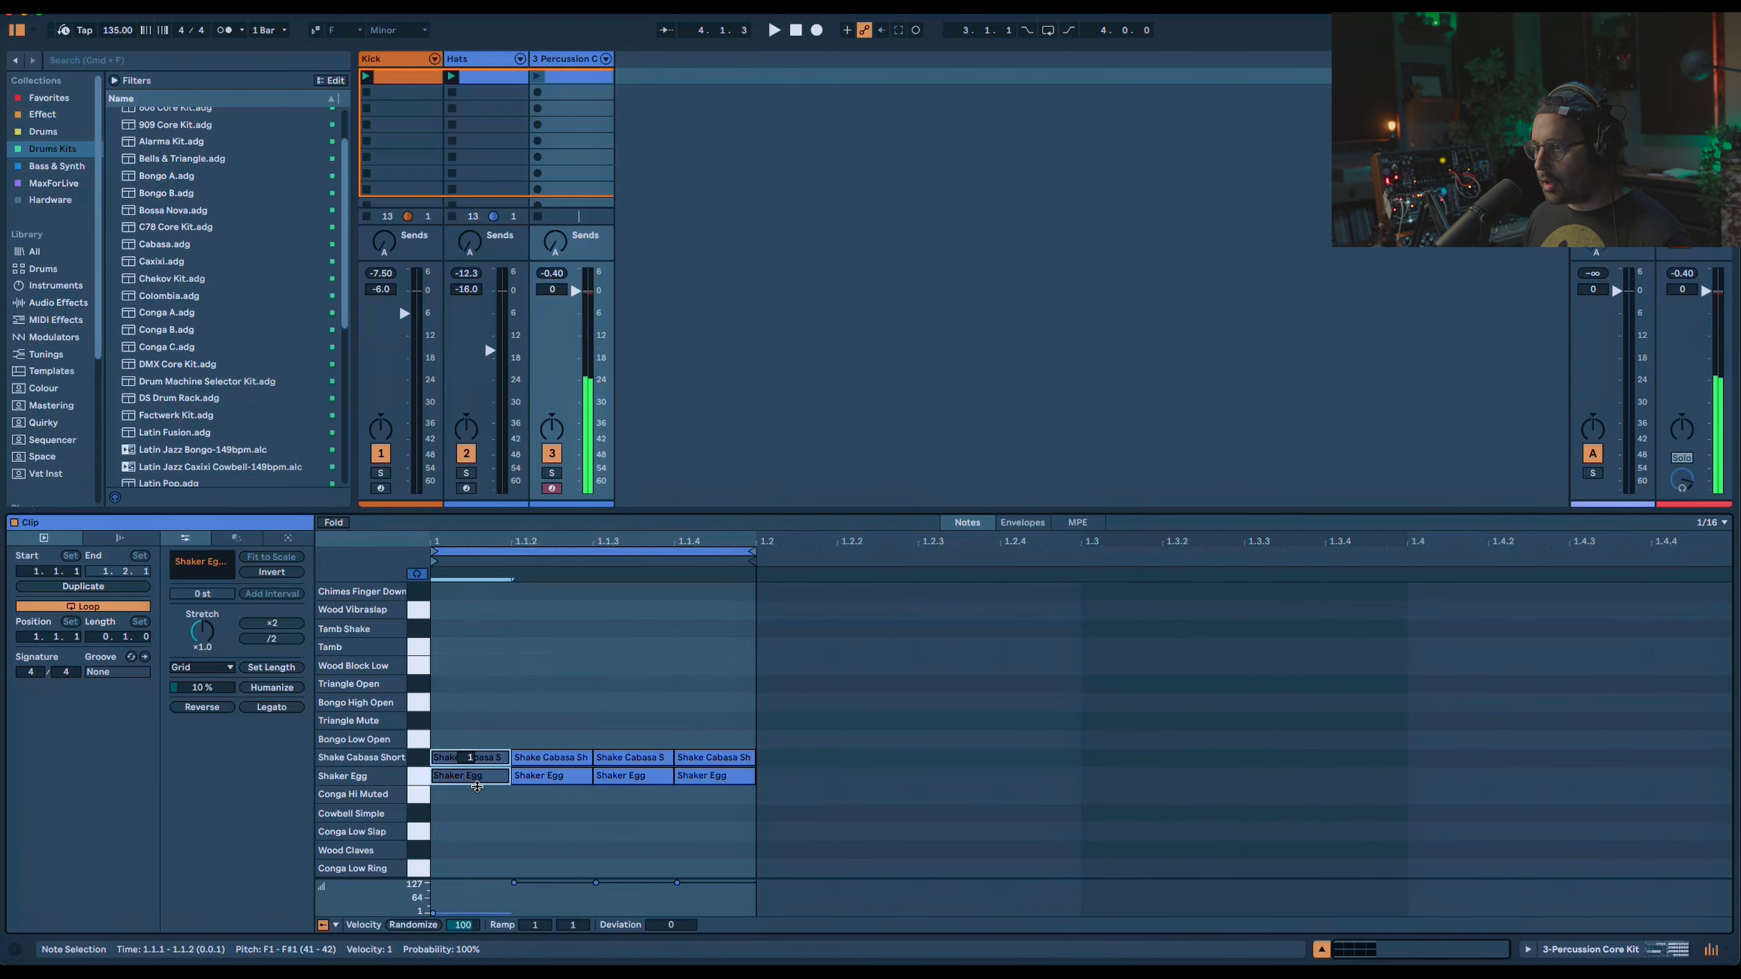
drag(452, 879, 455, 822)
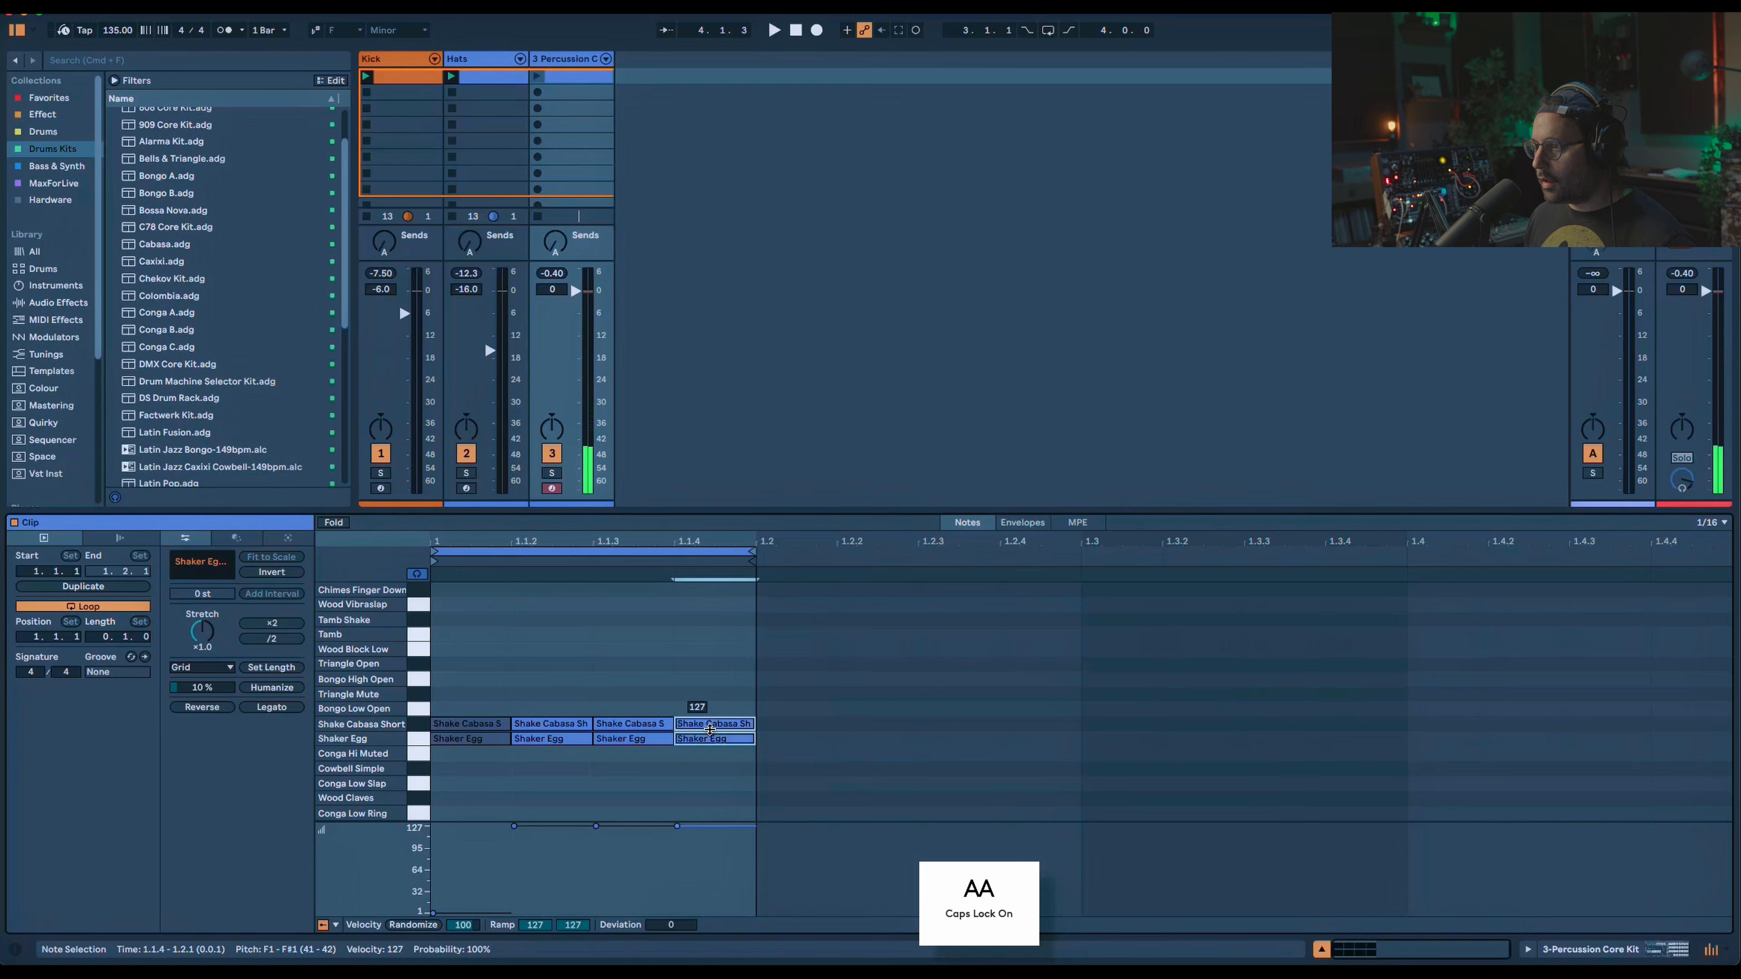
drag(710, 731, 710, 773)
drag(548, 686, 548, 768)
click(552, 474)
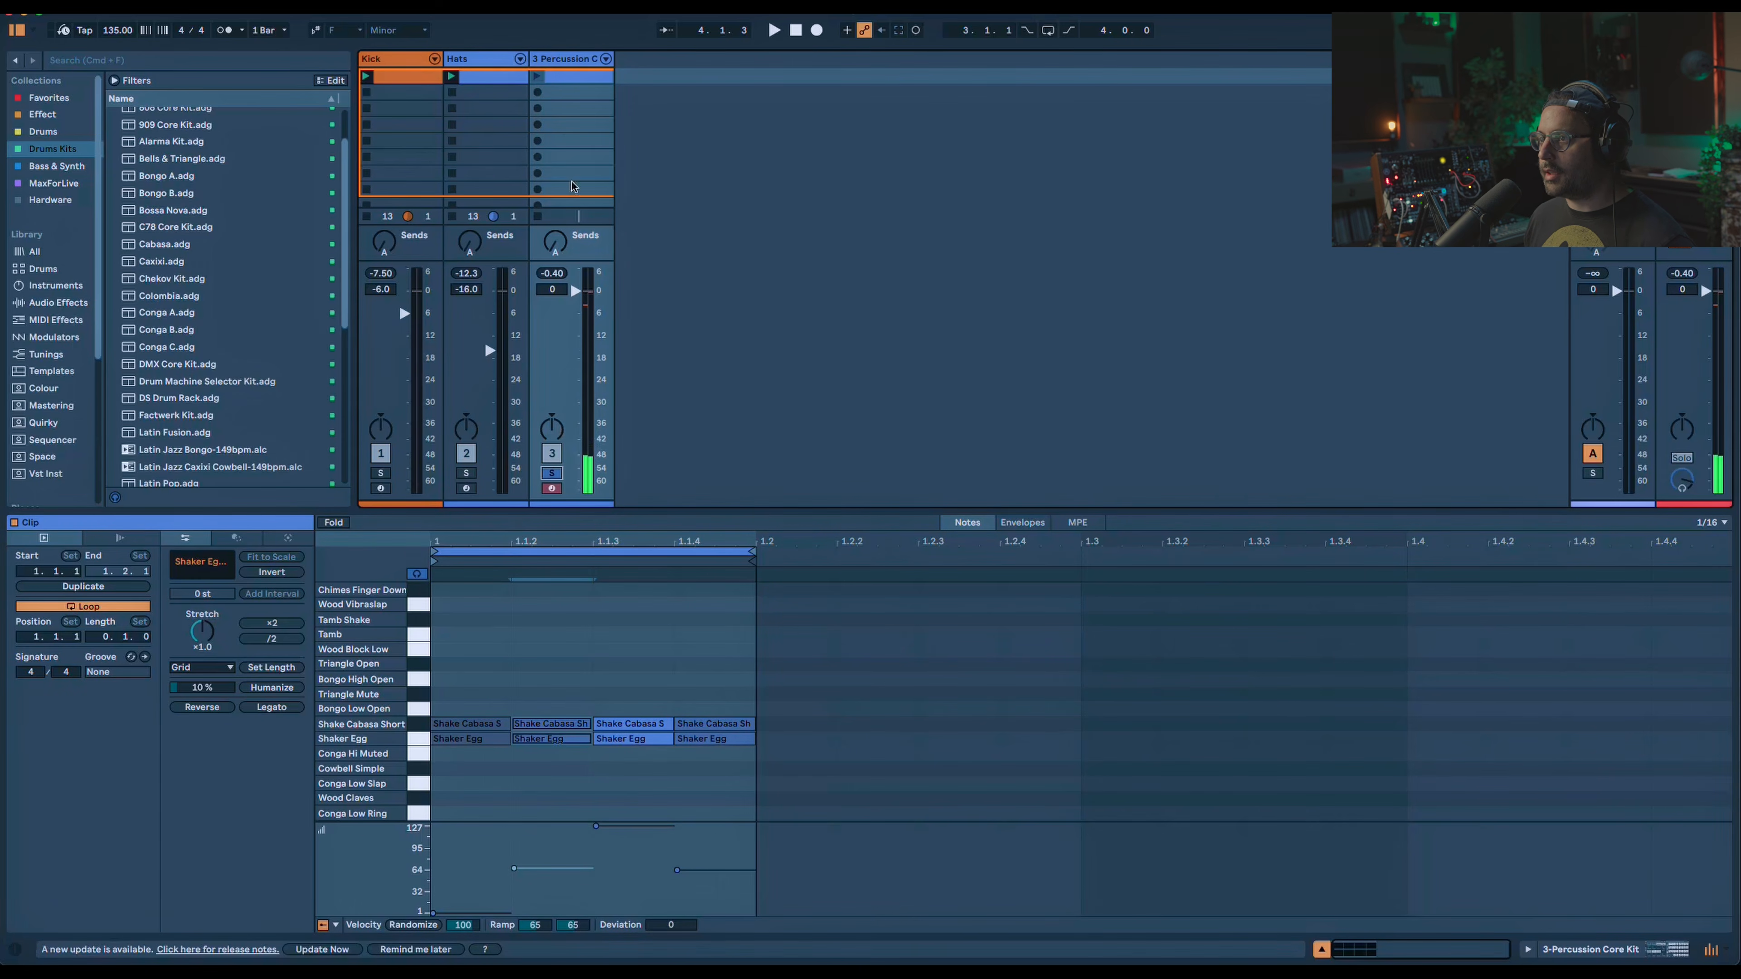
click(537, 76)
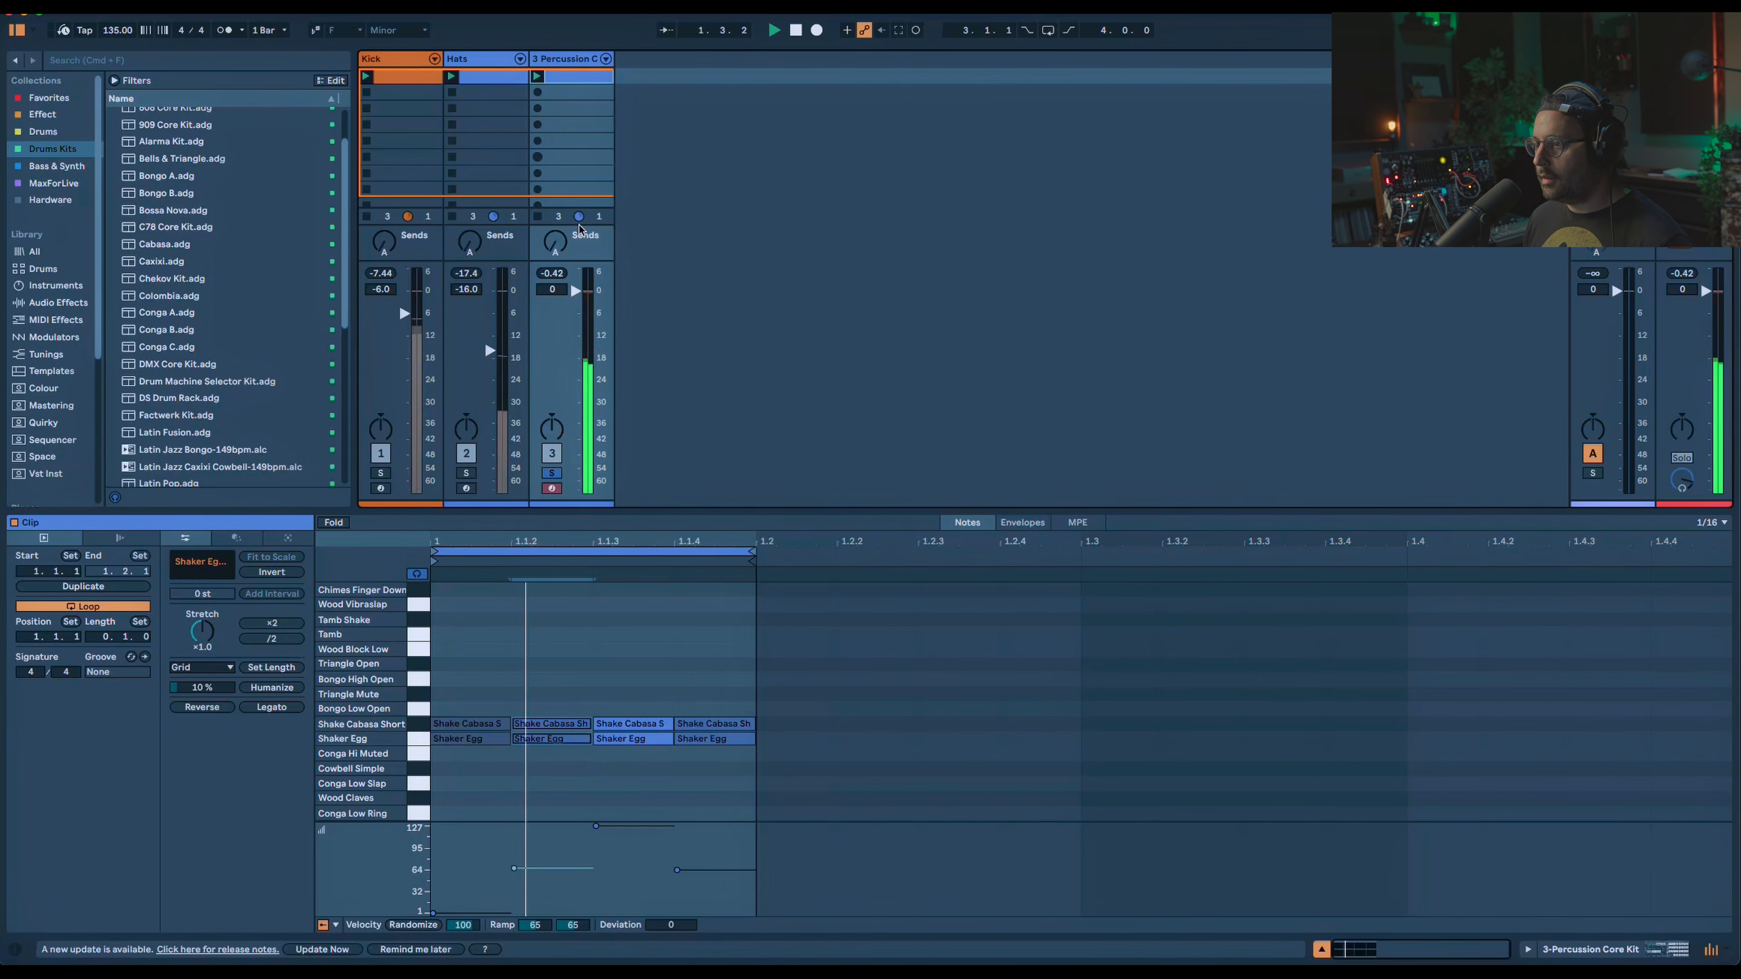
Set the Shaker Egg pad's attack to 30 ms in the Percussion Core Kit while the clip plays.
click(553, 60)
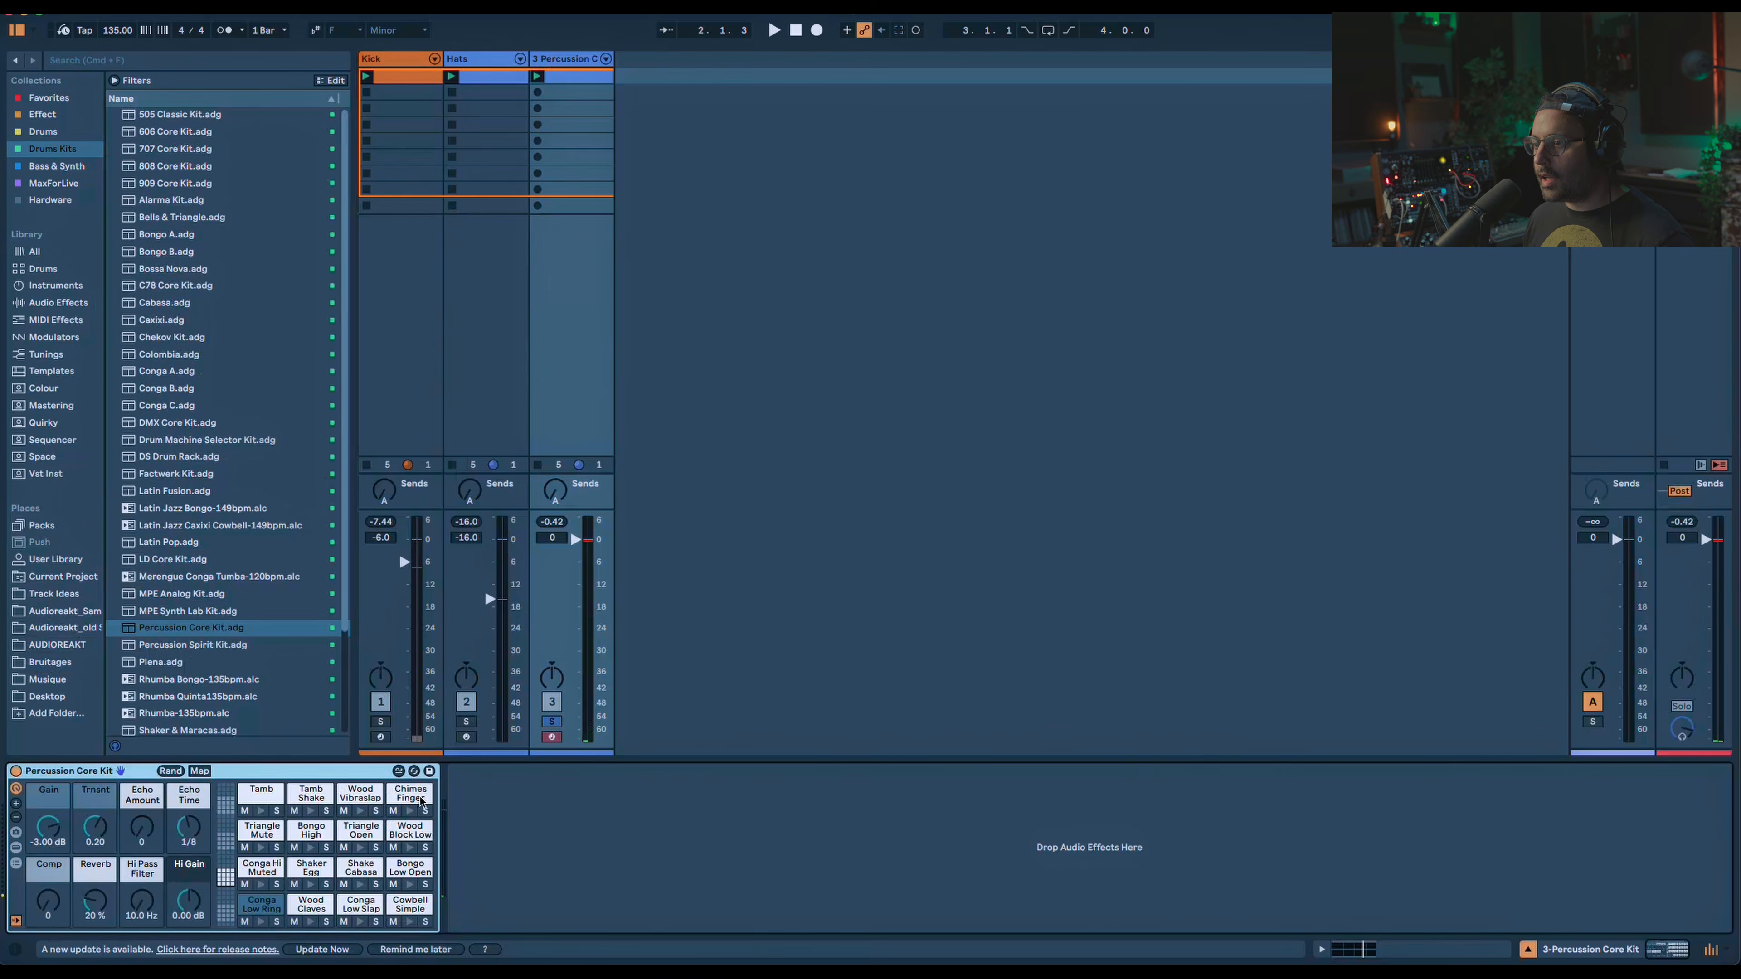
click(362, 866)
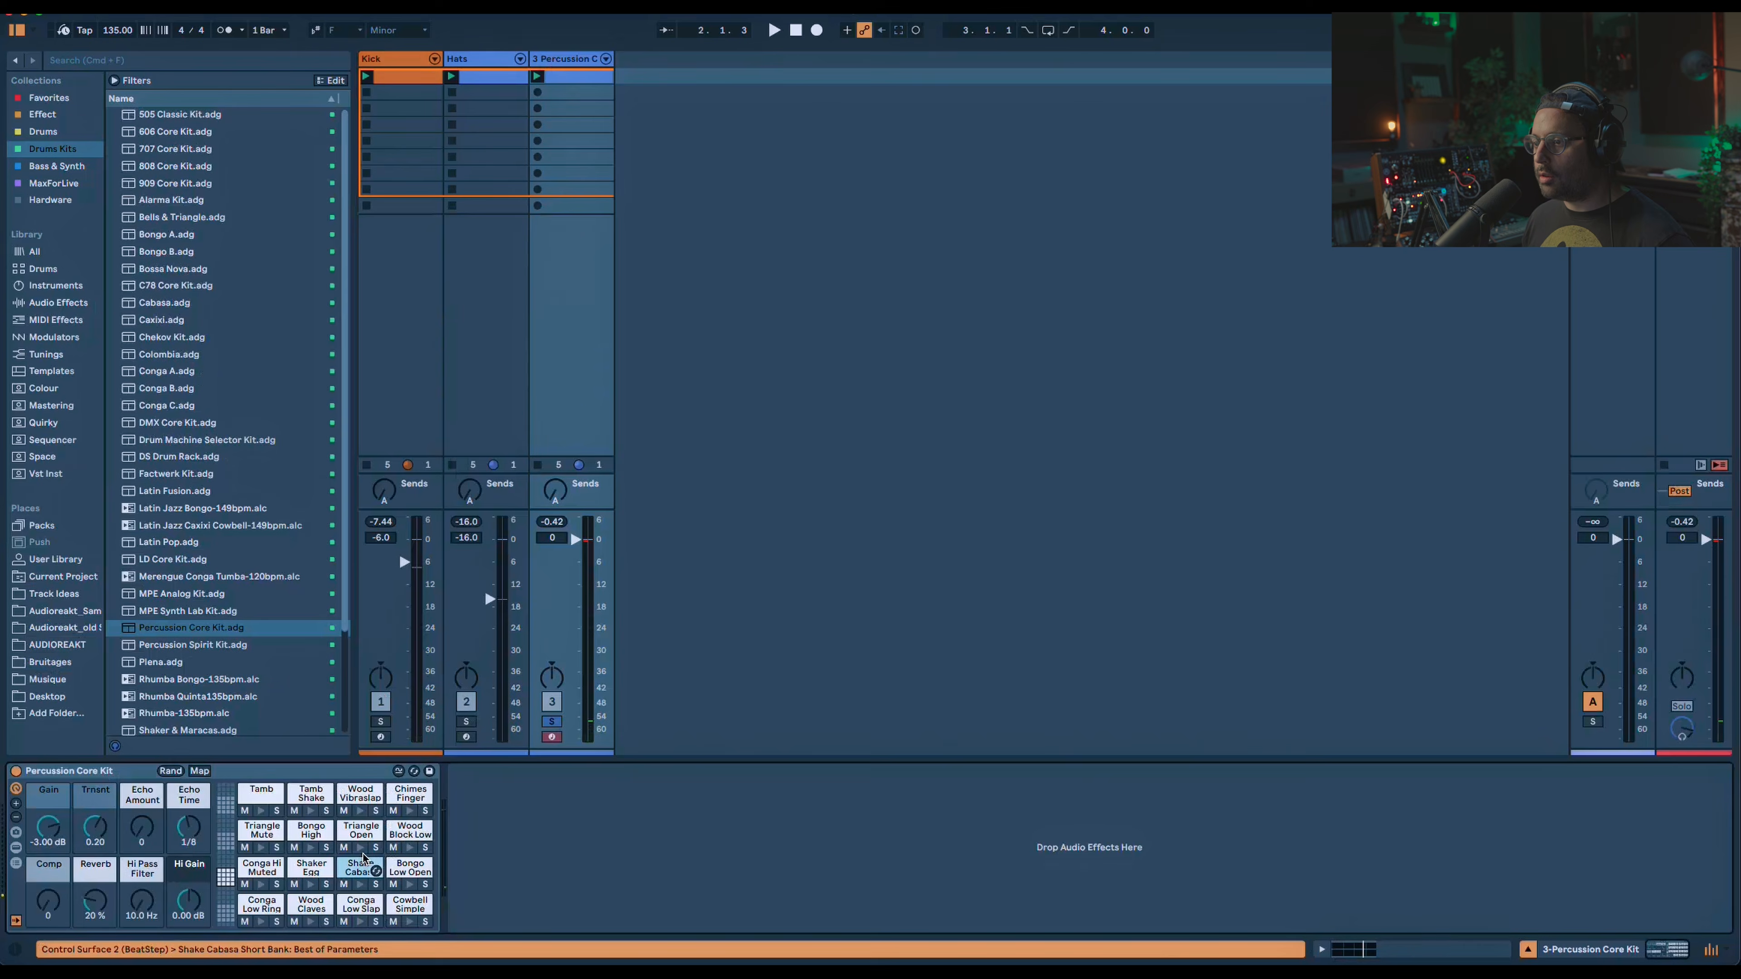
click(290, 874)
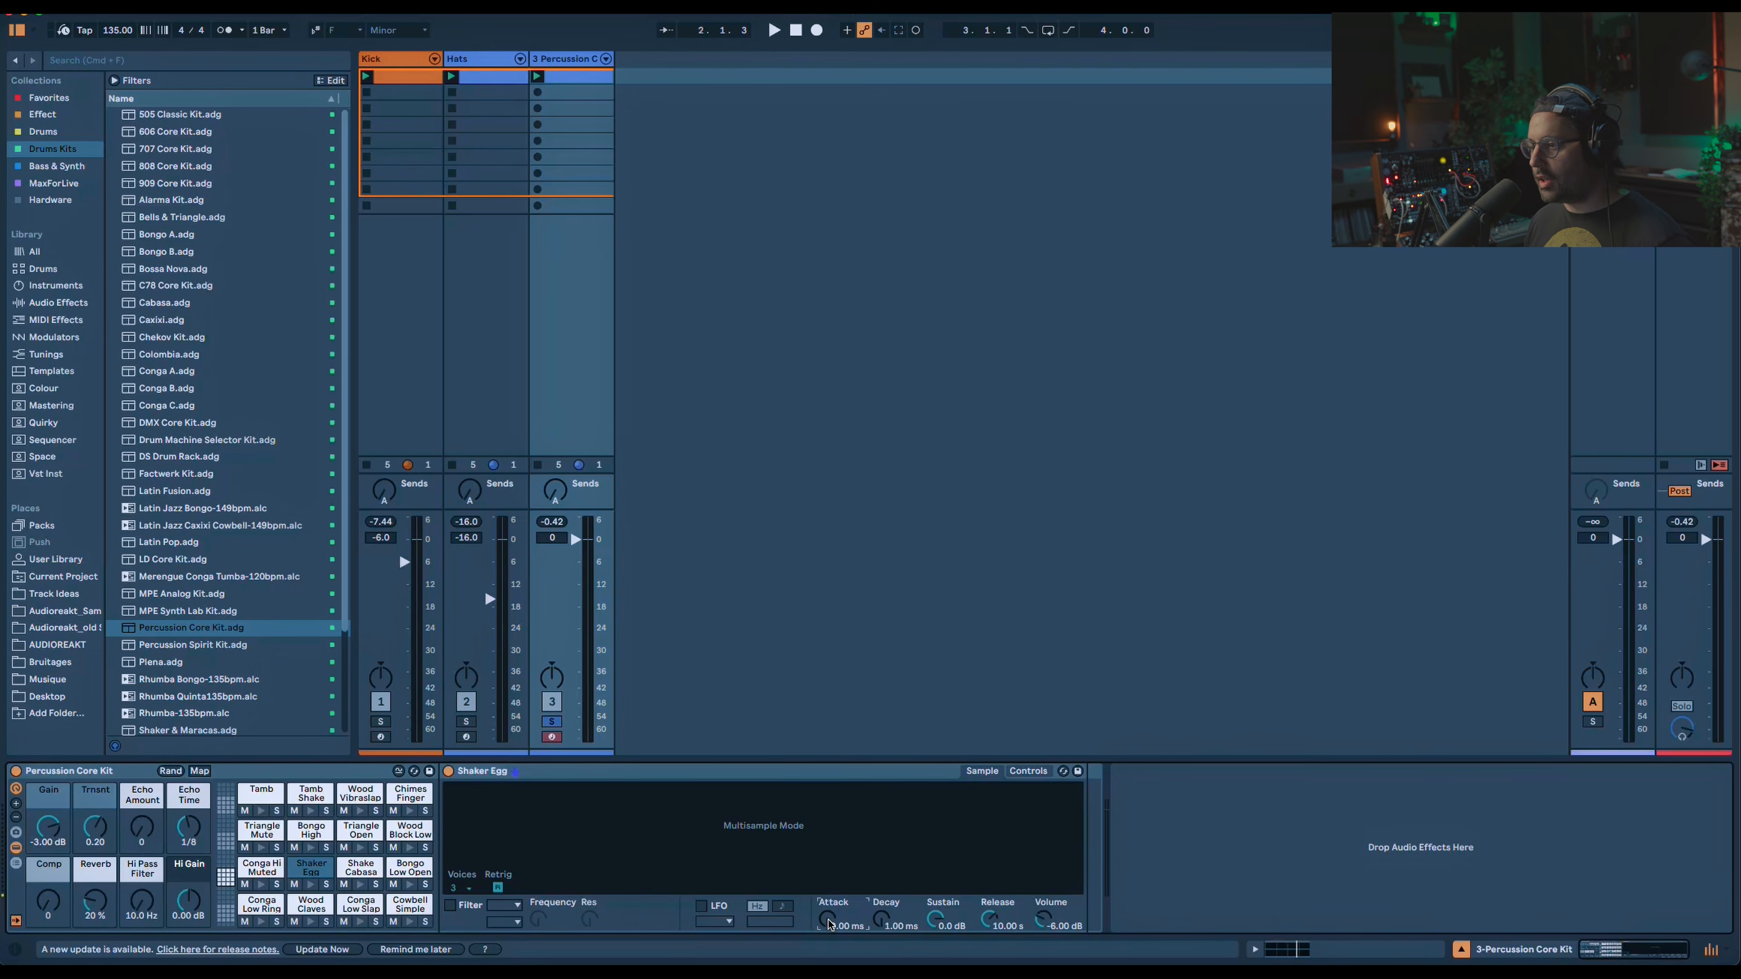
key(space)
drag(828, 921, 828, 881)
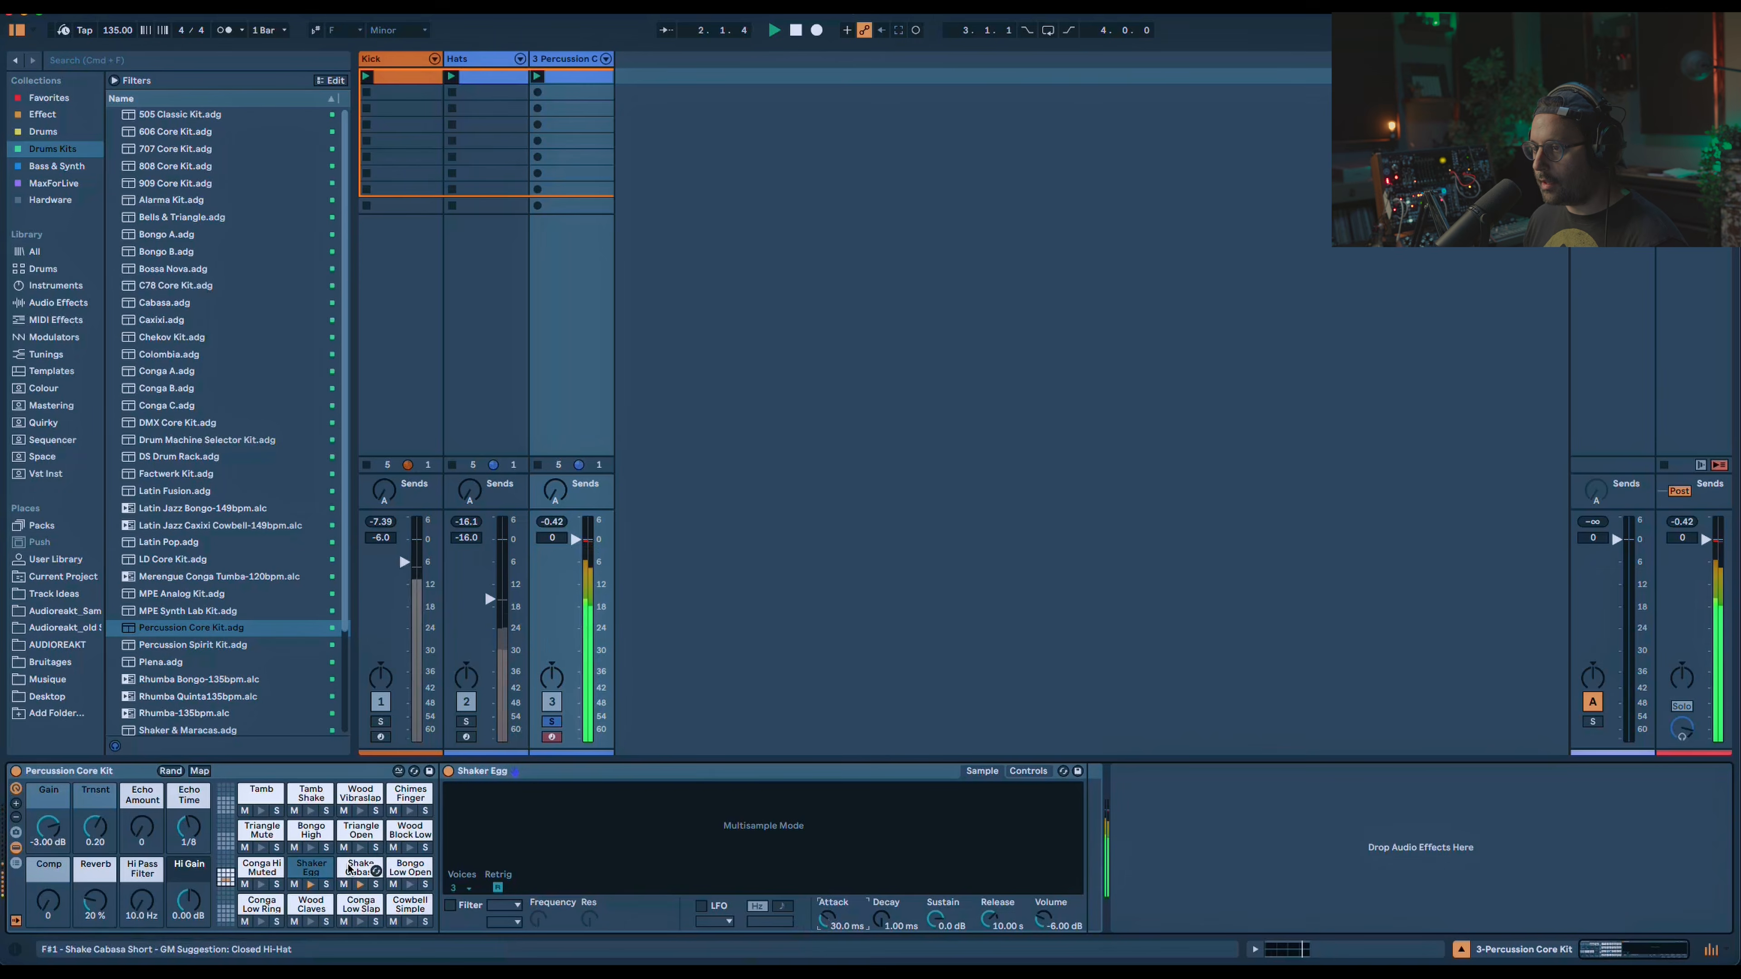
Set the Shake Cabasa Short pad's attack to 30 ms.
click(363, 867)
text(30)
key(Return)
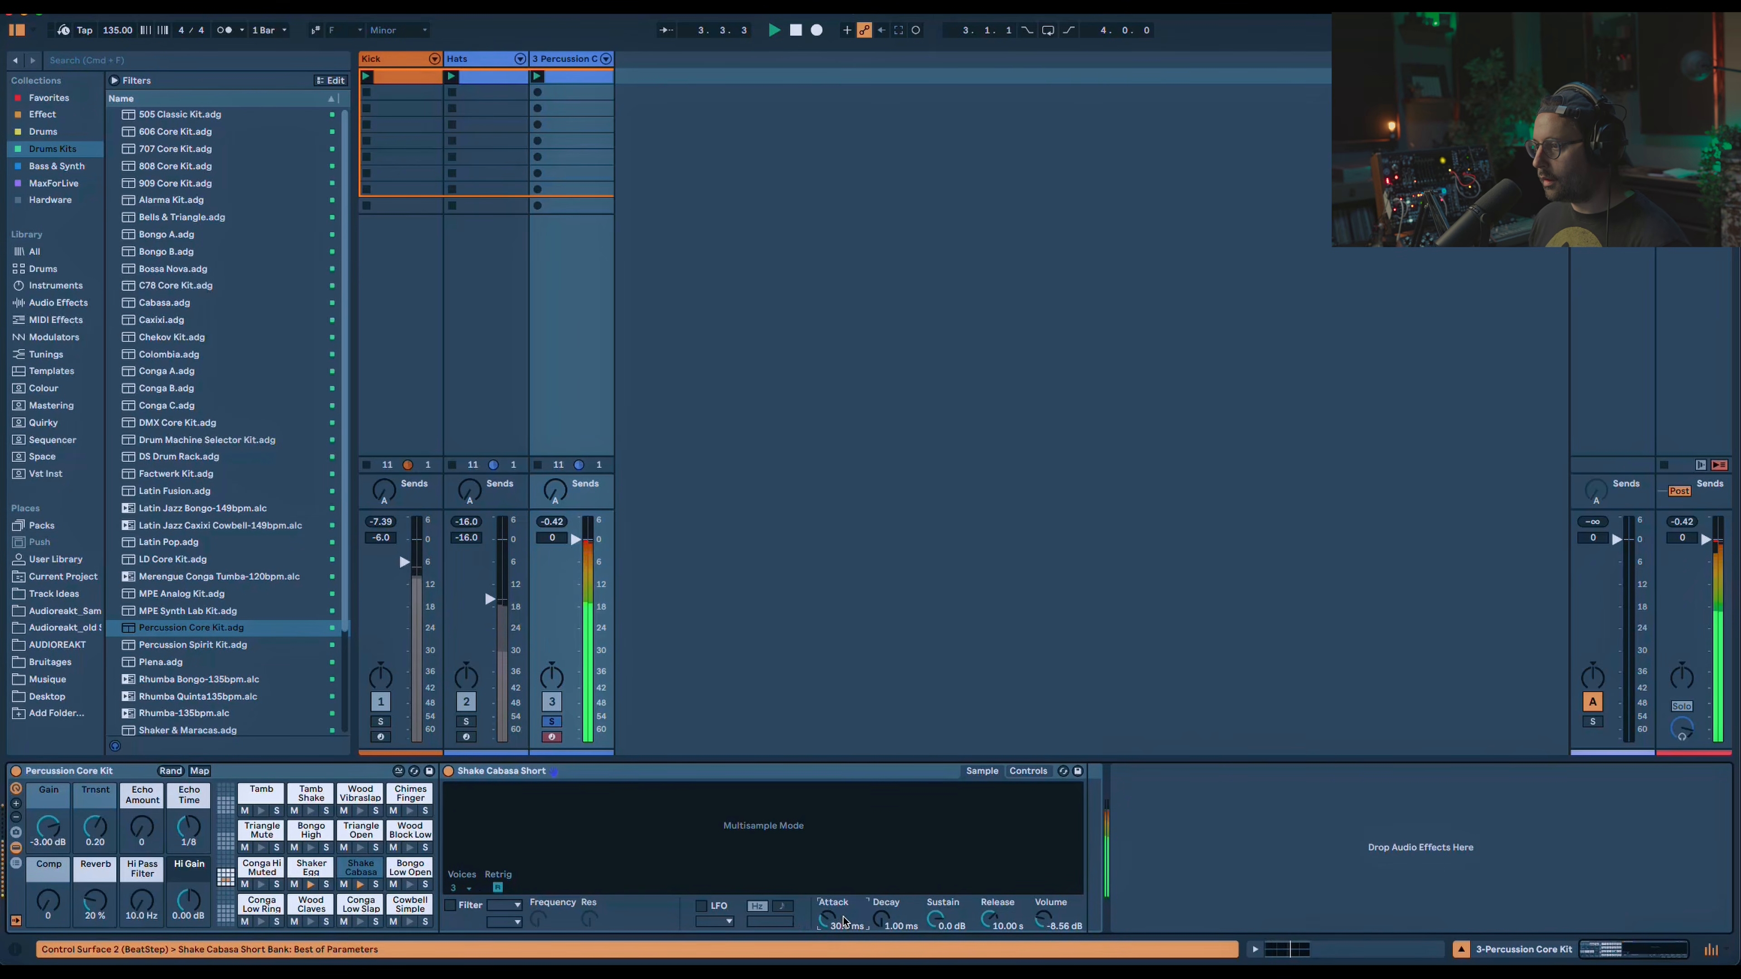
Open the shaker clip's notes and solo the percussion track together with the kick.
click(552, 723)
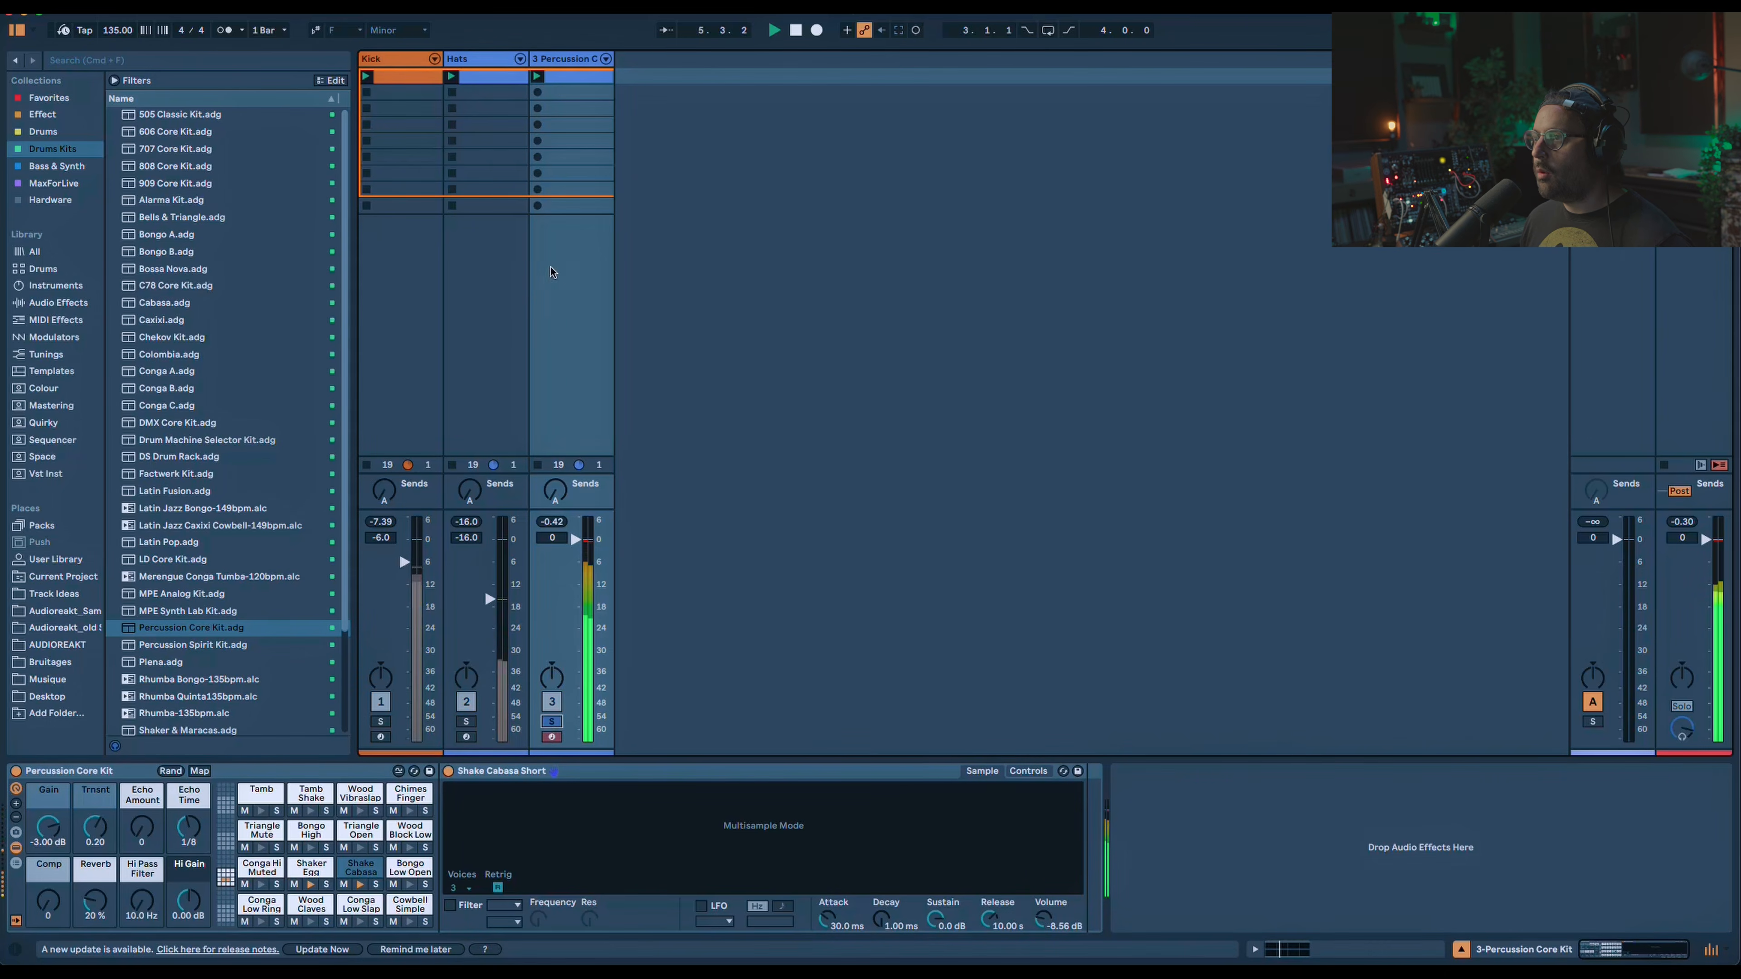
double_click(588, 74)
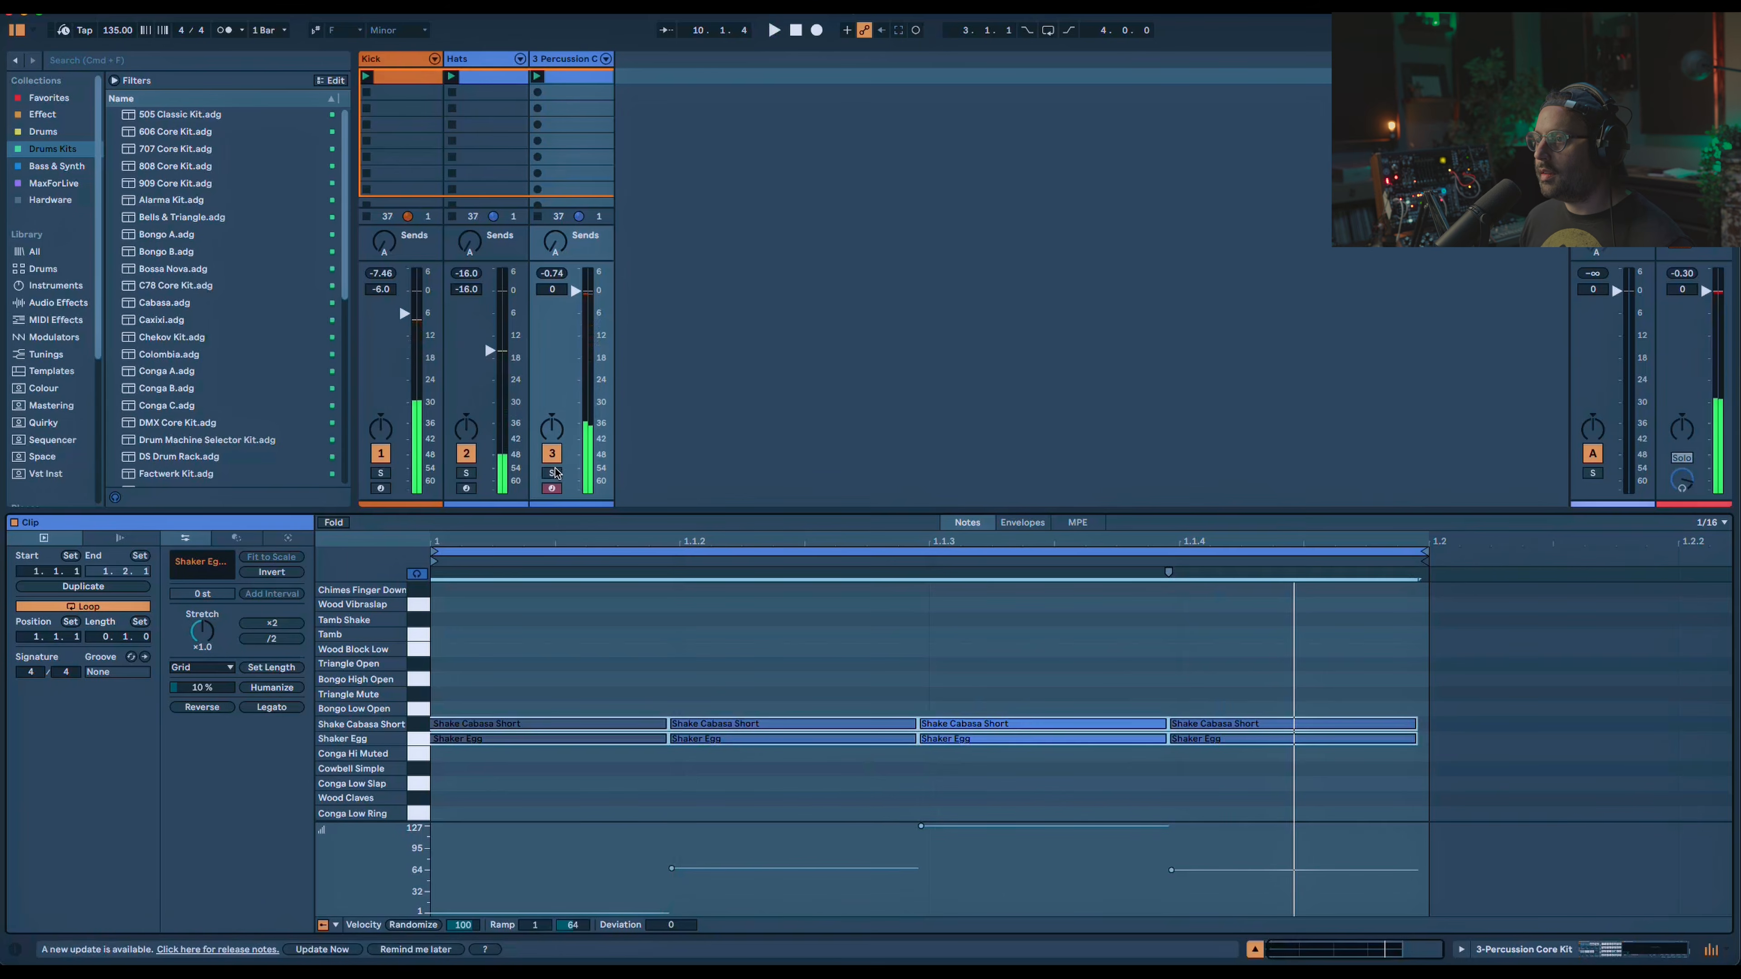
click(552, 473)
click(380, 473)
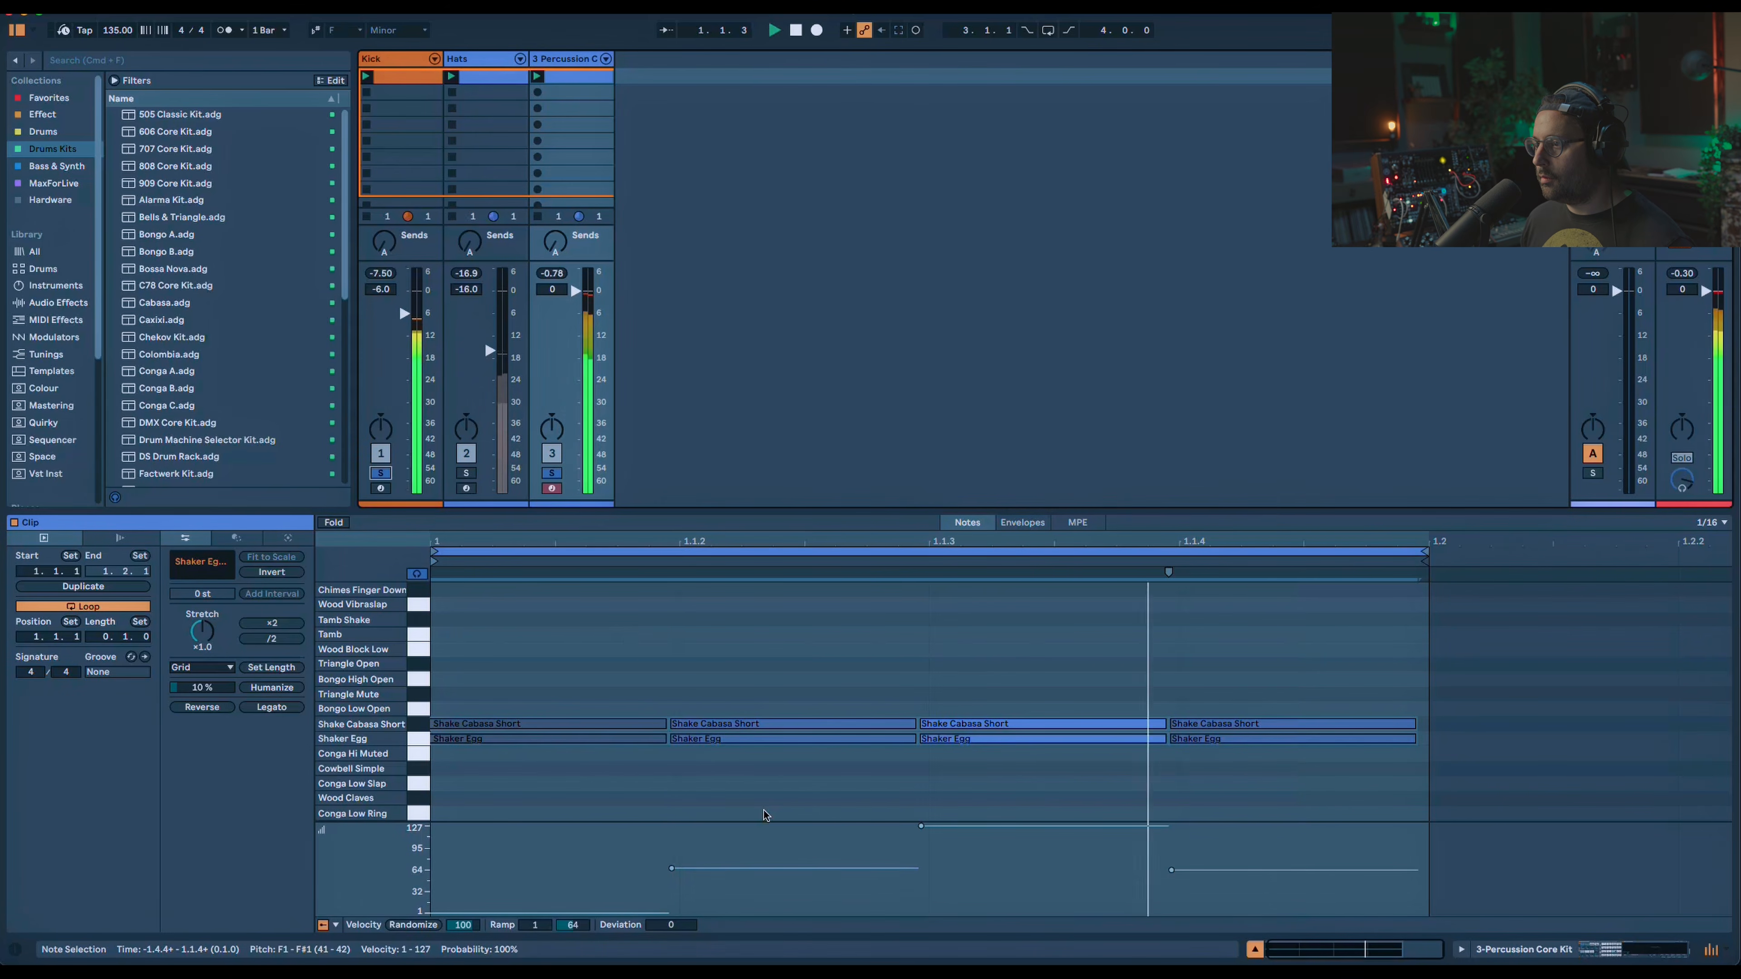
Deactivate the first, second and fourth shaker pairs so only the third pair sounds against the kick.
drag(808, 814, 638, 709)
key(0)
drag(1264, 819, 1306, 662)
key(0)
Shift all the Shaker Egg and Shake Cabasa Short notes slightly earlier.
drag(1036, 789, 1006, 735)
drag(1258, 786, 617, 696)
drag(995, 724, 982, 722)
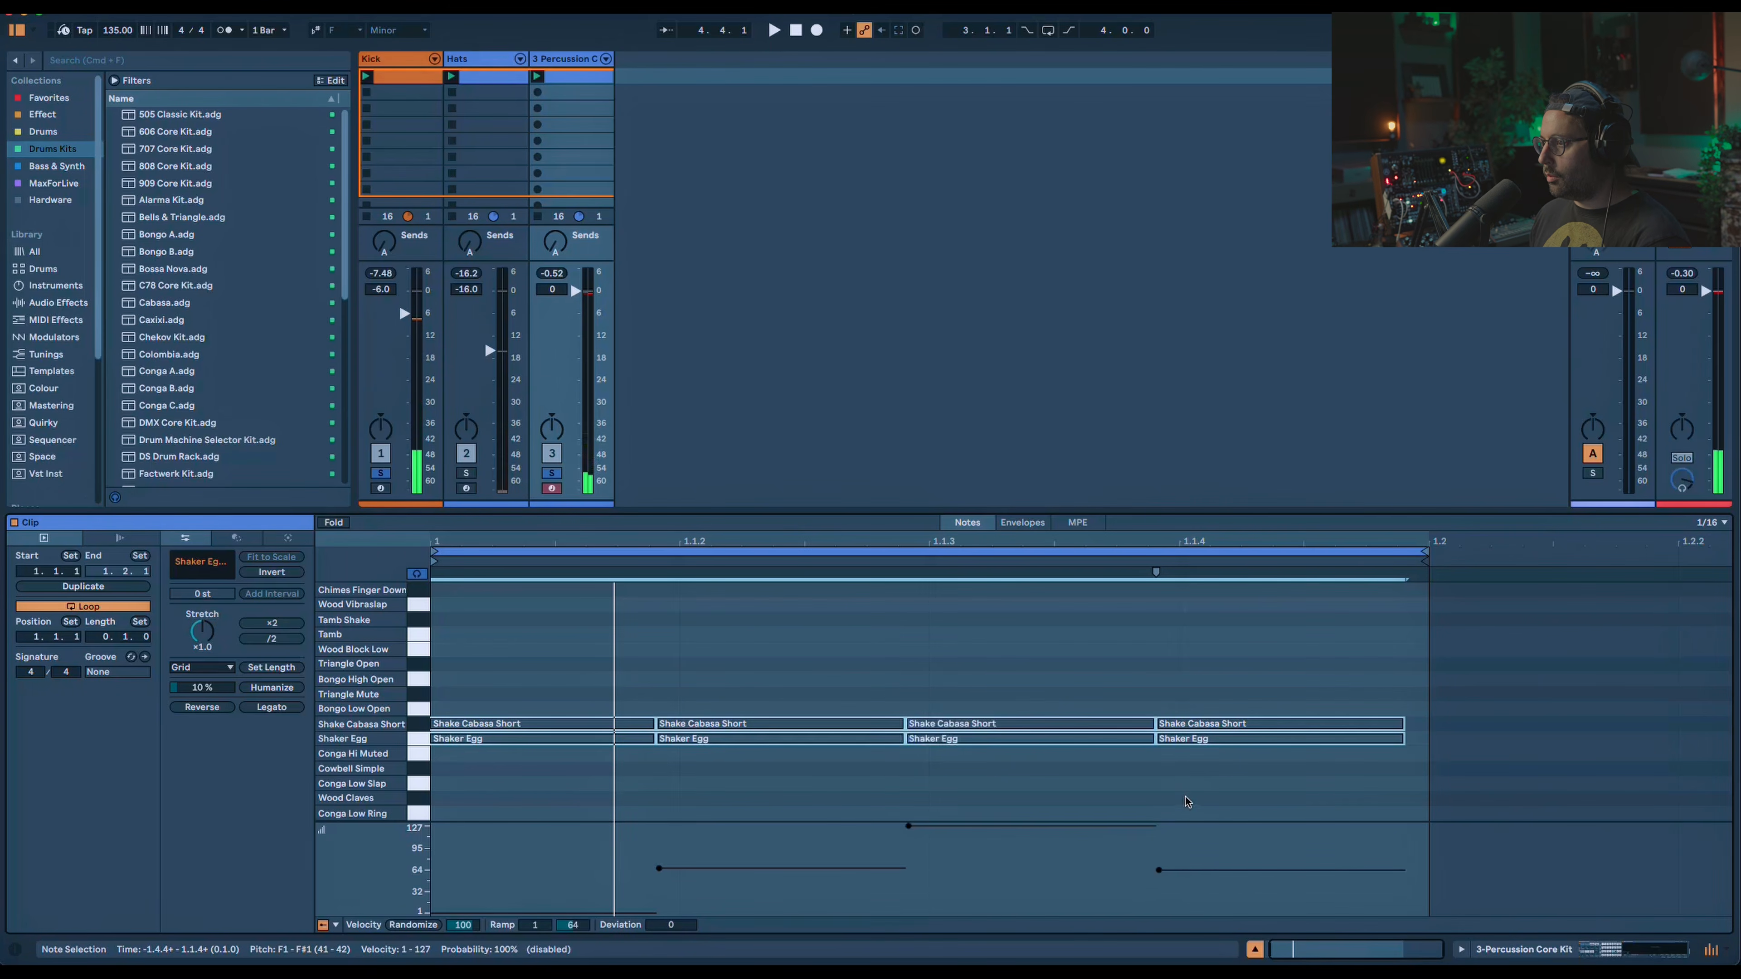
Realign the first shaker pair to the clip start and resize it to end just before the second pair.
click(1213, 802)
mouse_move(521, 804)
mouse_down()
mouse_move(492, 712)
mouse_move(511, 788)
mouse_move(528, 782)
mouse_up()
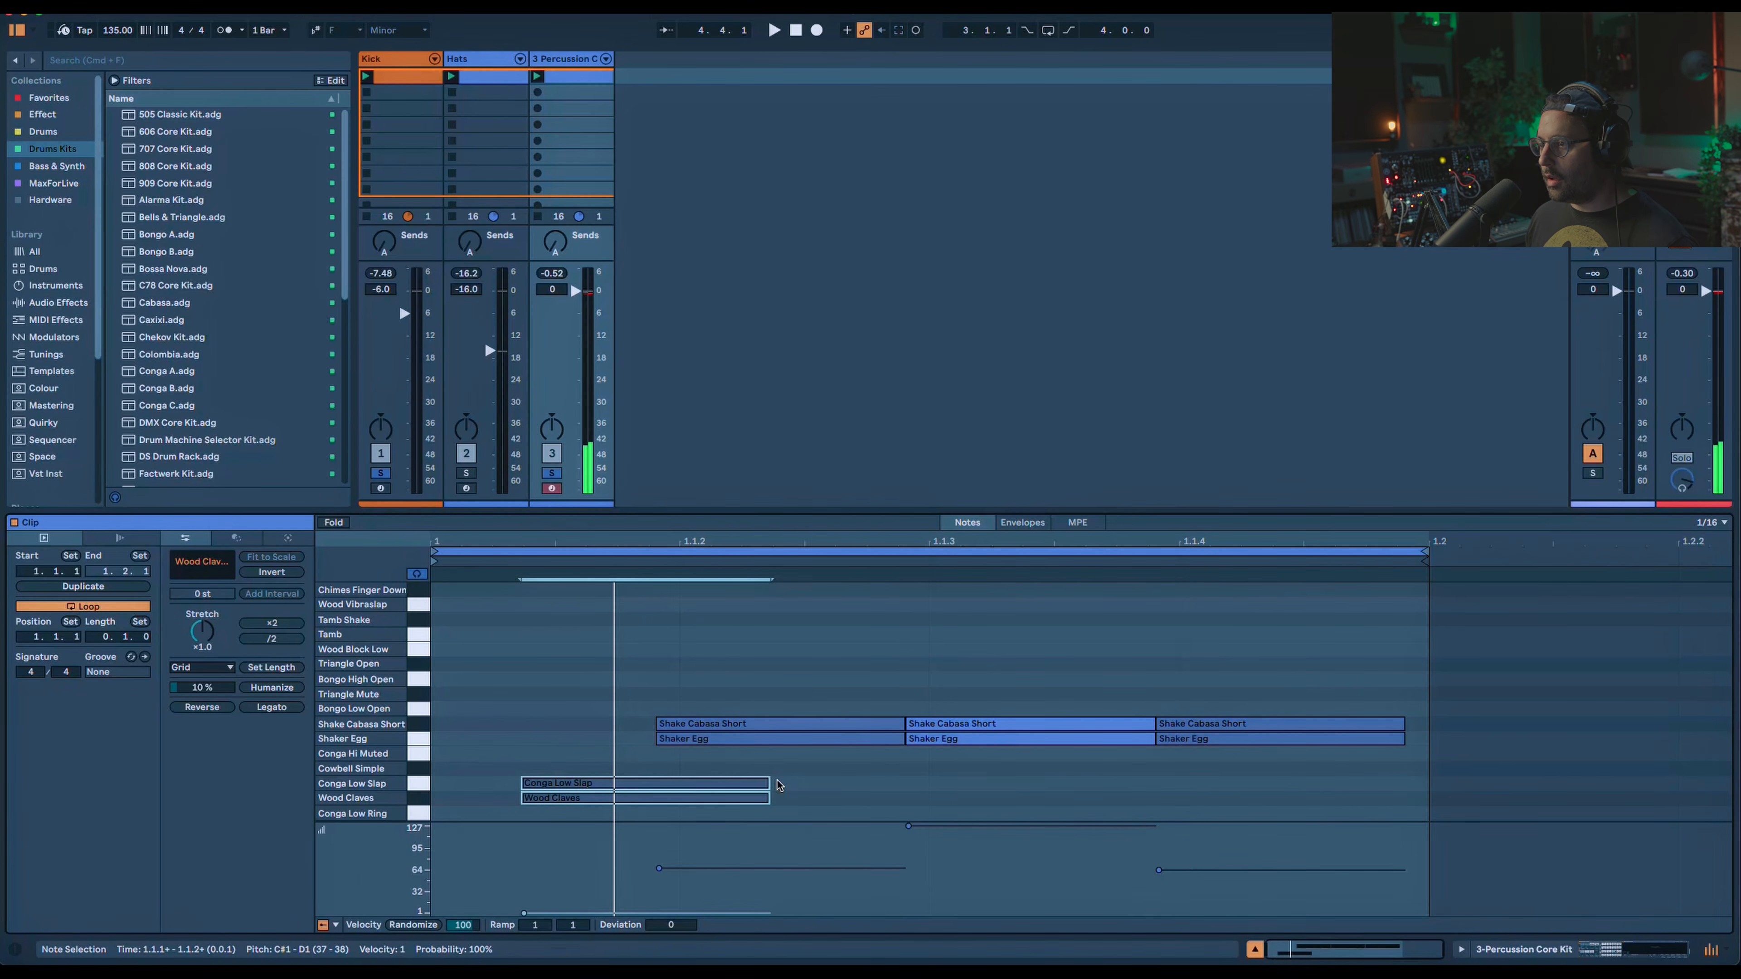
drag(771, 781, 680, 782)
drag(556, 792, 464, 724)
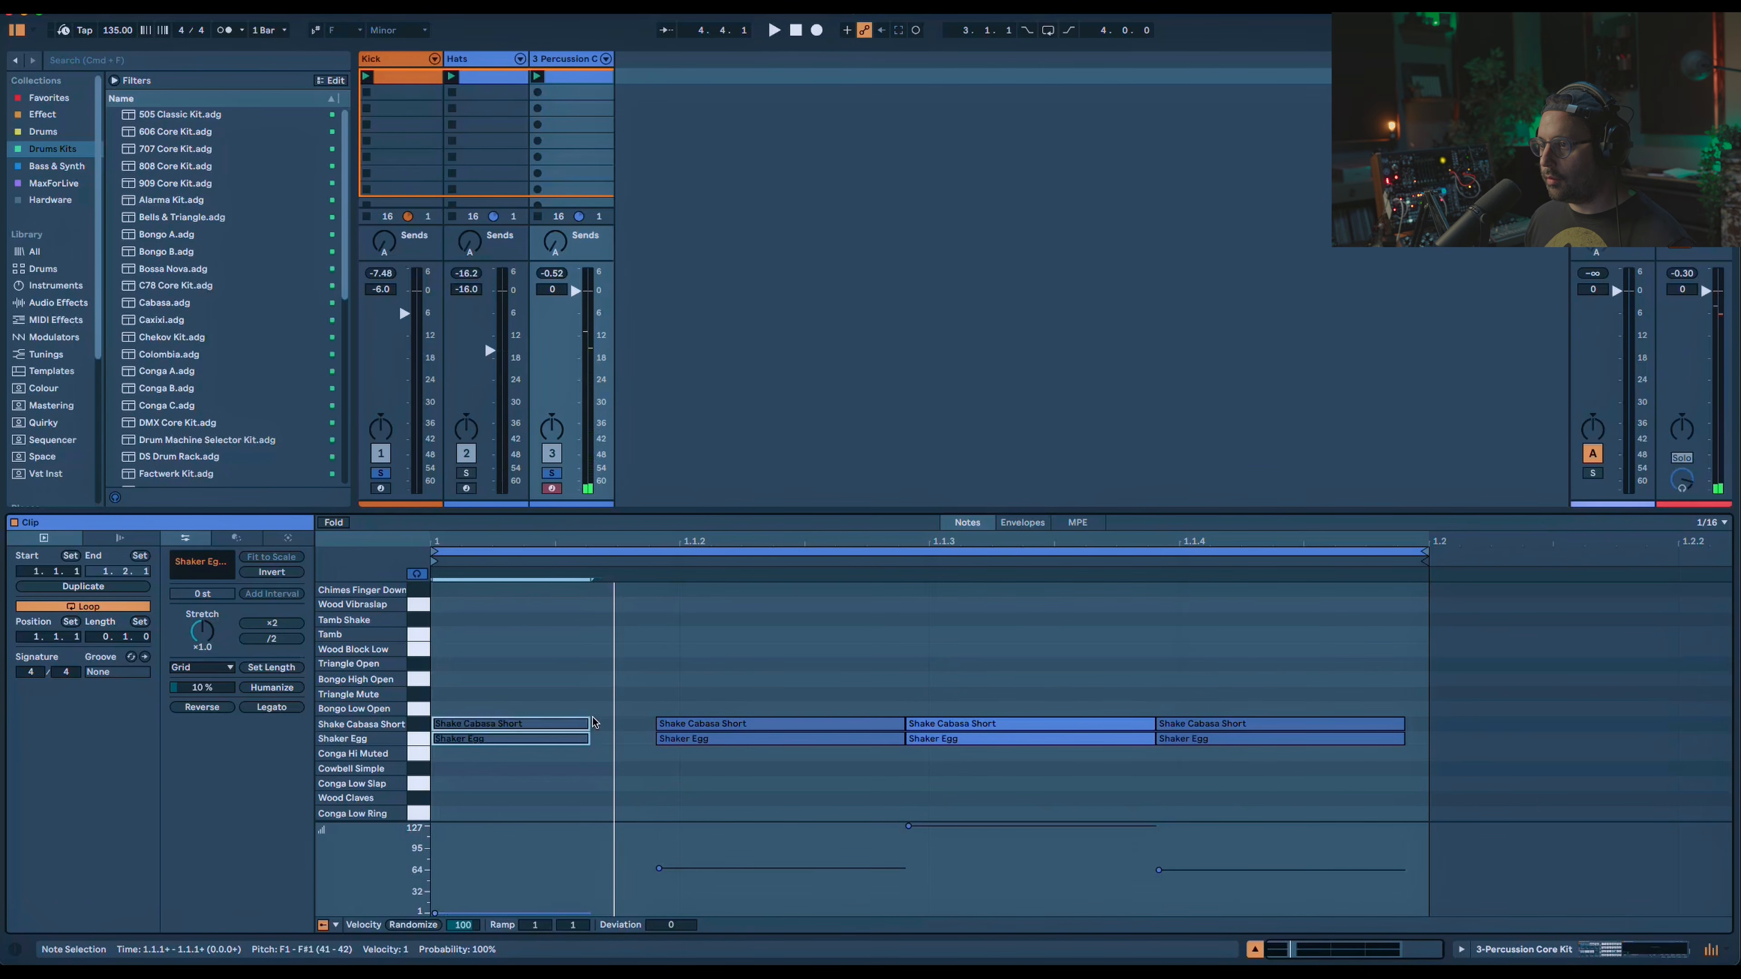
drag(585, 724, 641, 717)
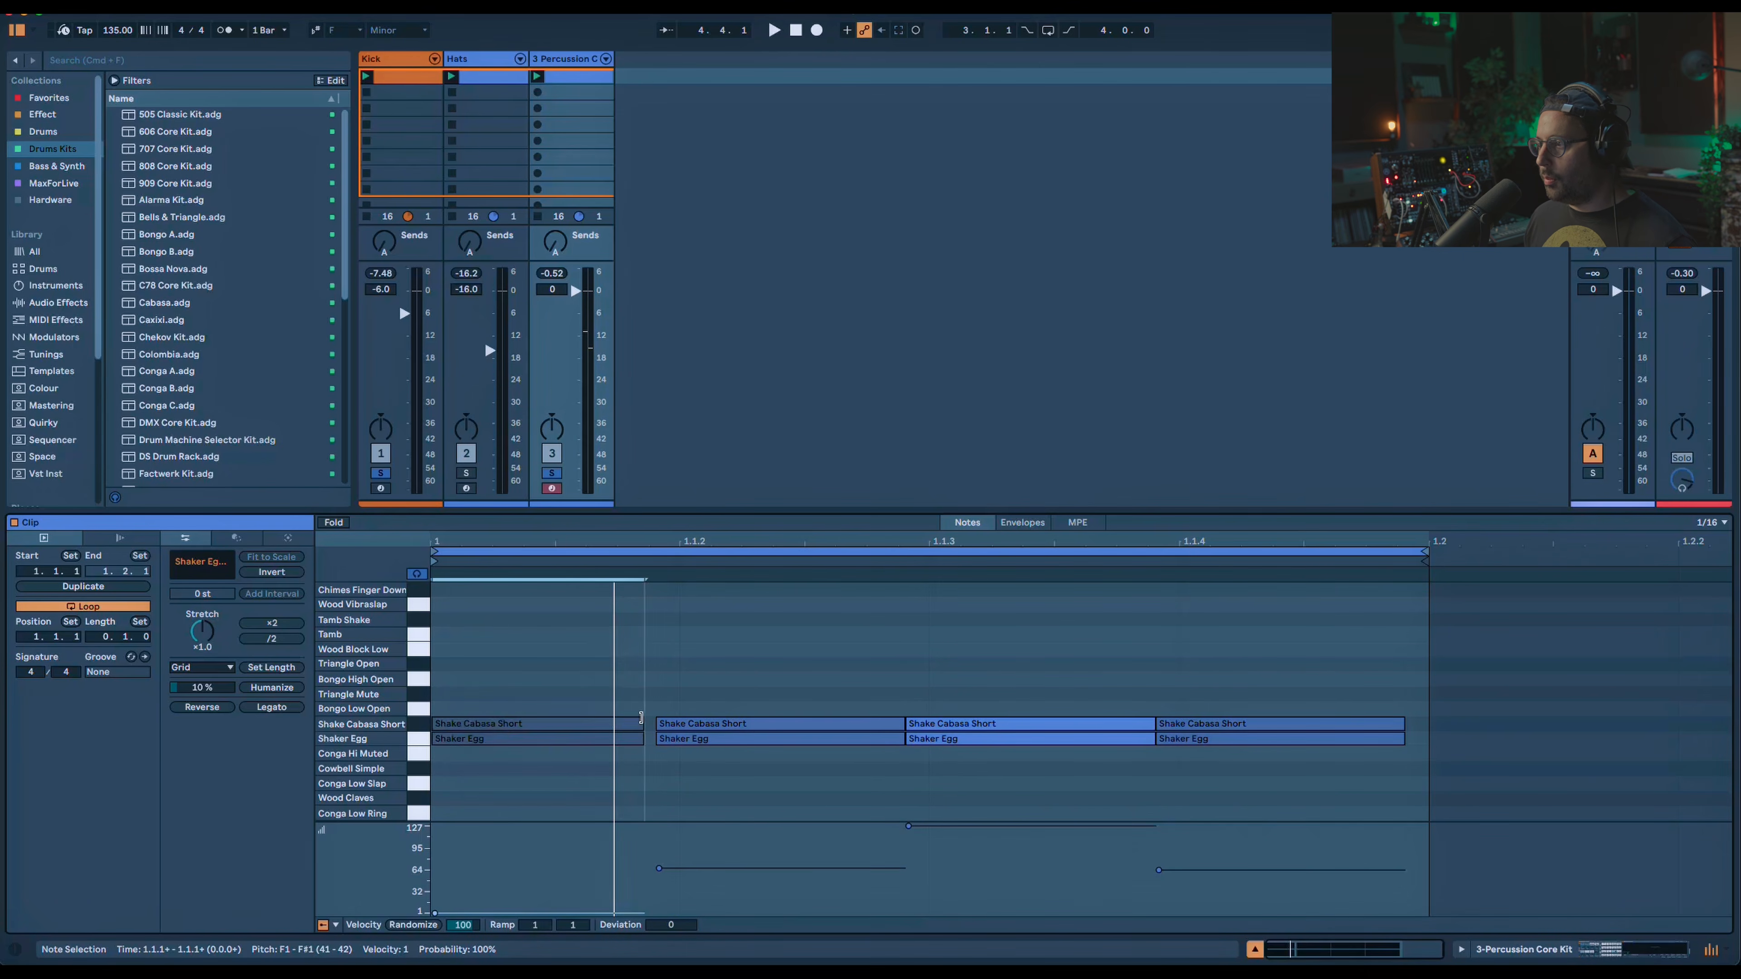
Play the clip and compare the shakers in the full groove with the shakers soloed.
key(space)
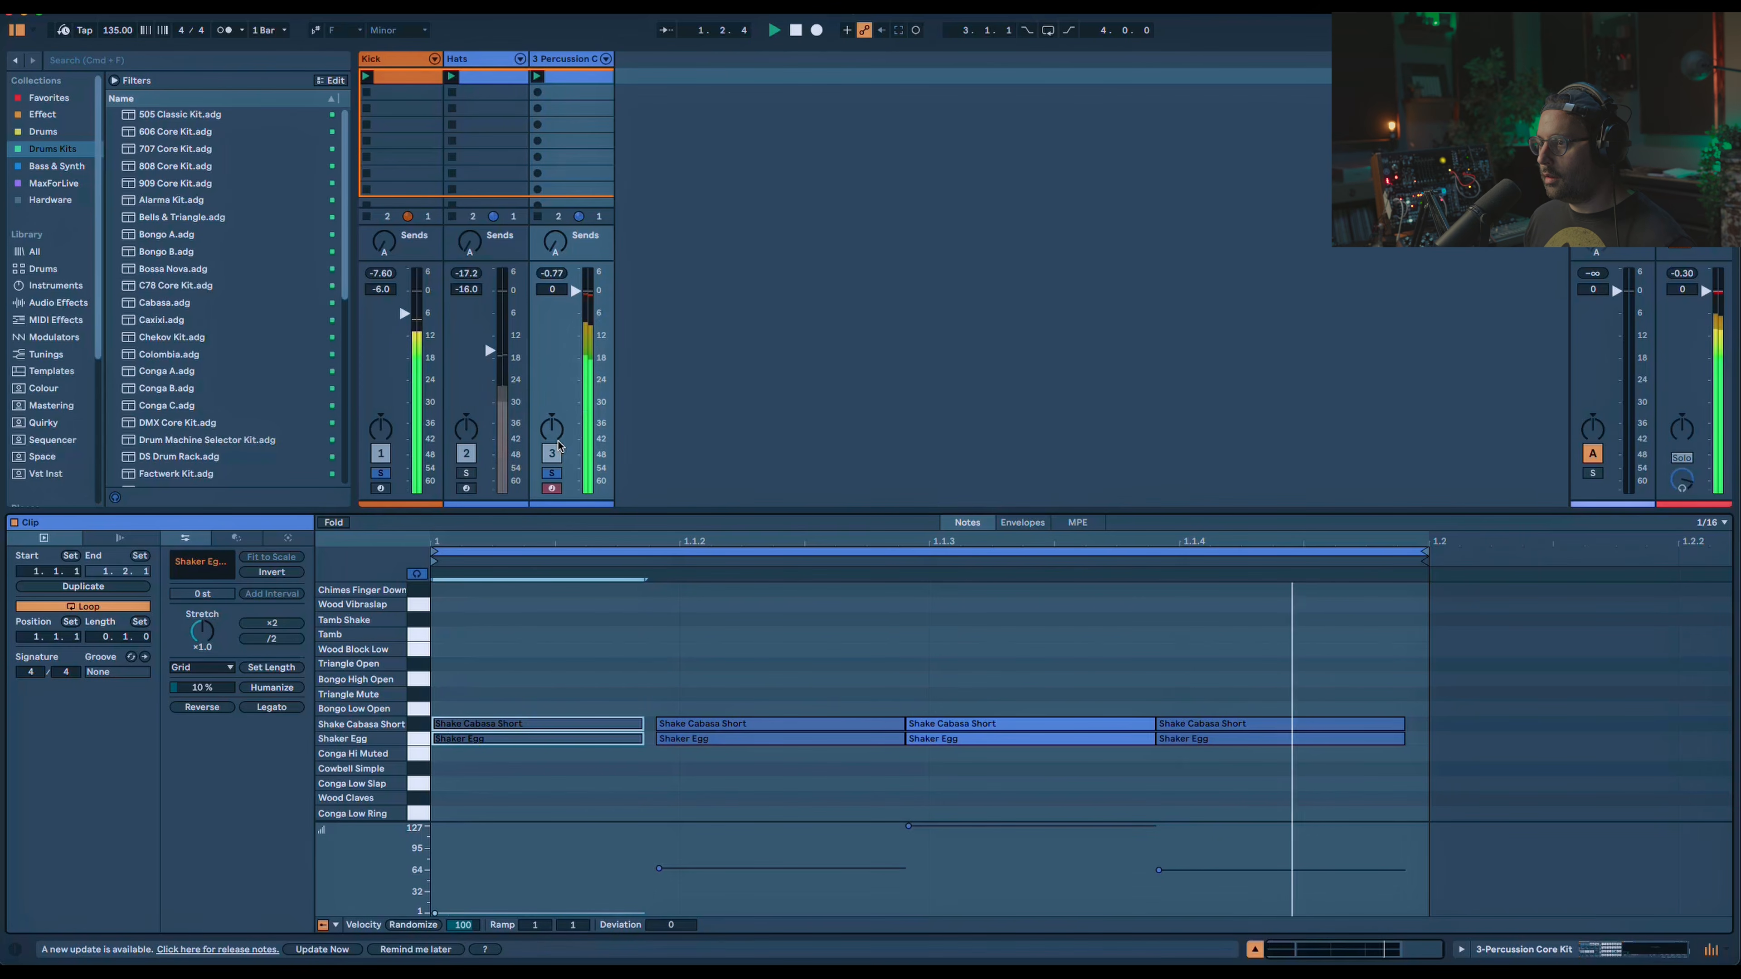
click(552, 473)
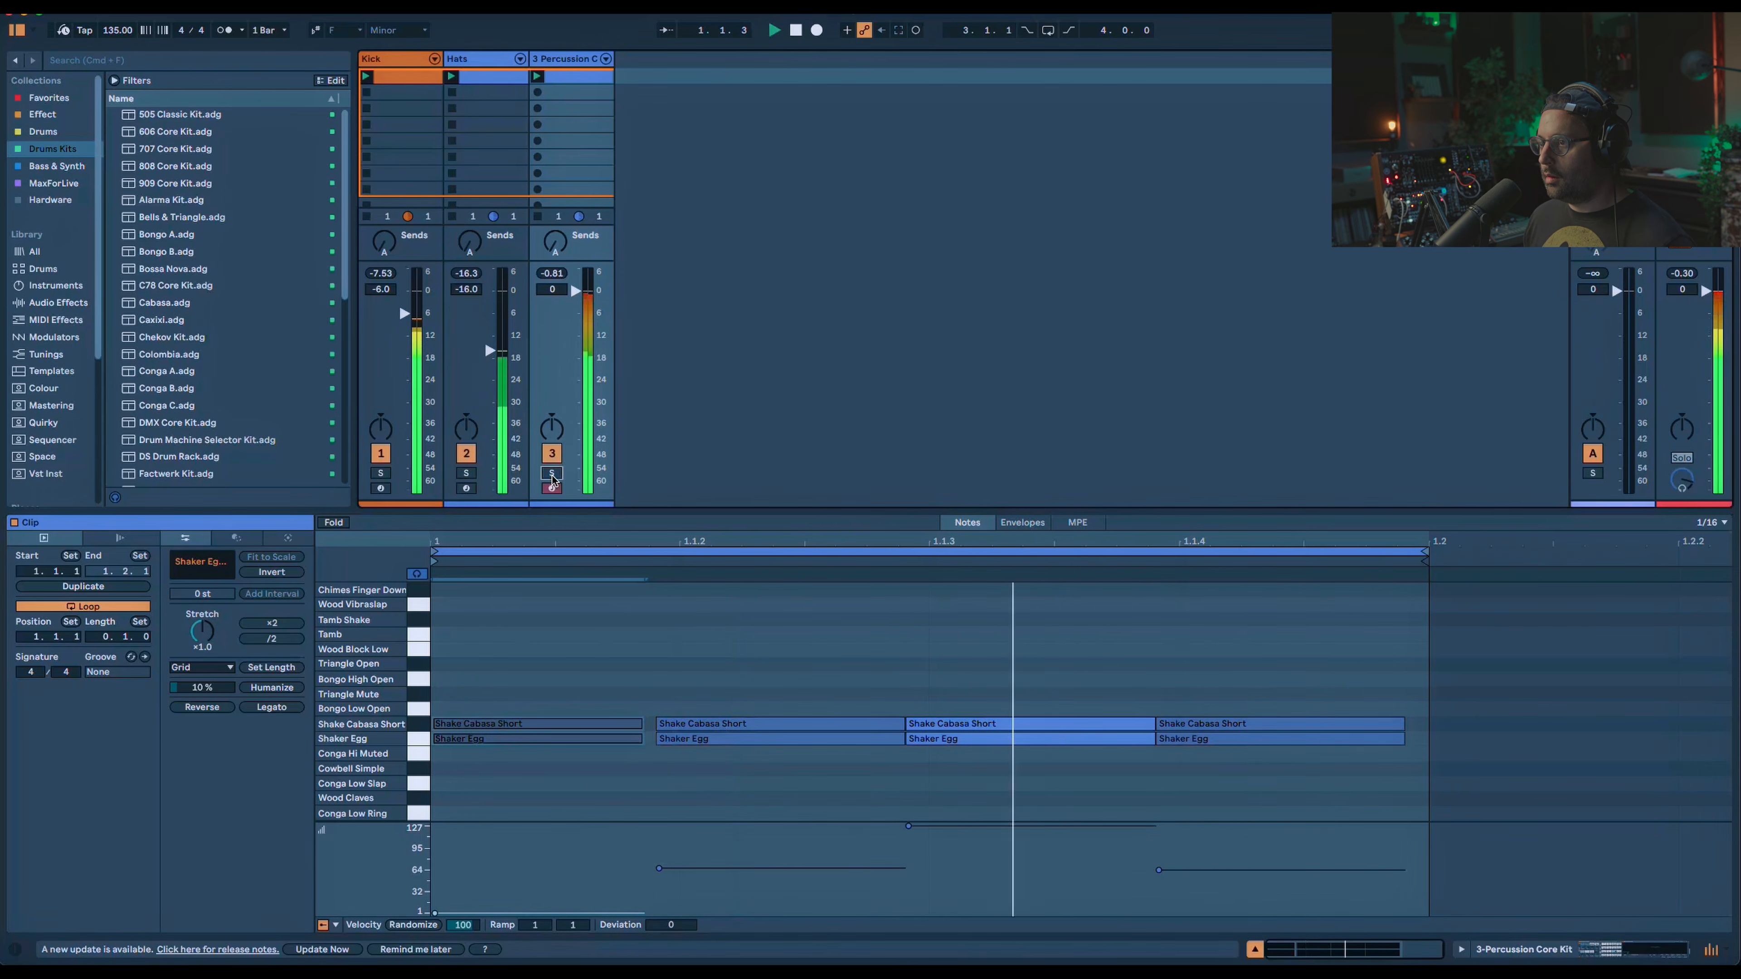
click(552, 473)
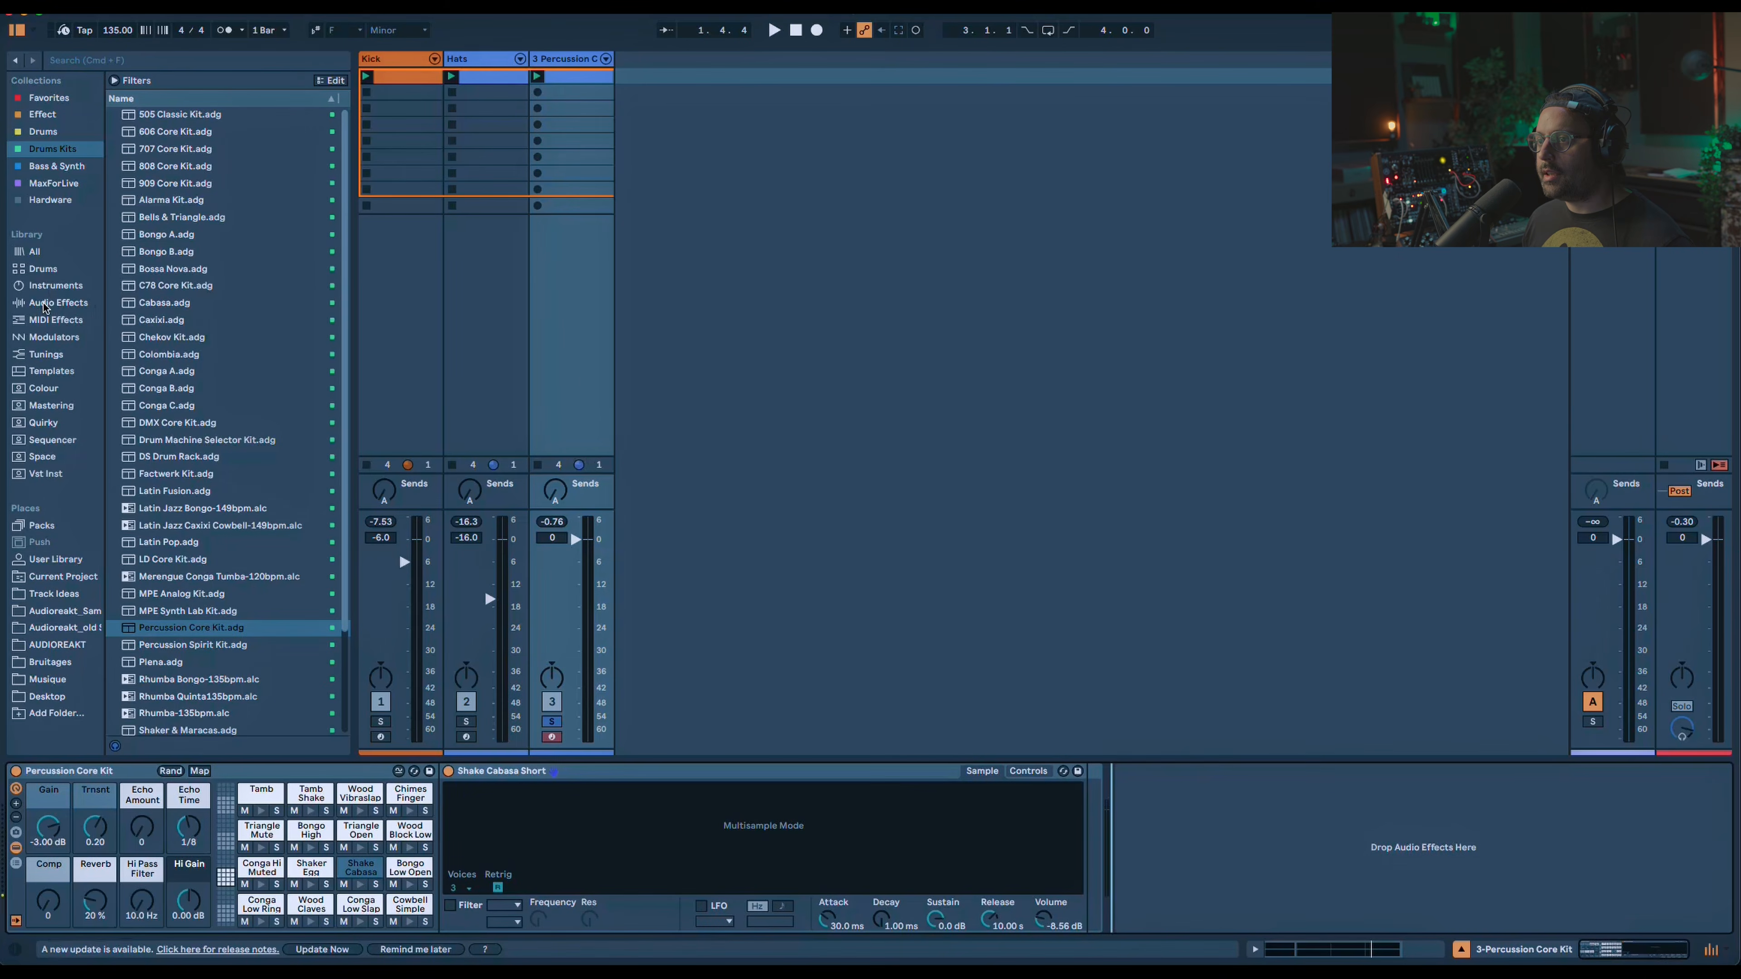
Add Shifter to the percussion track in Freq mode, with Wide on, coarse at -476 Hz and spread at -48.8 Hz.
click(43, 304)
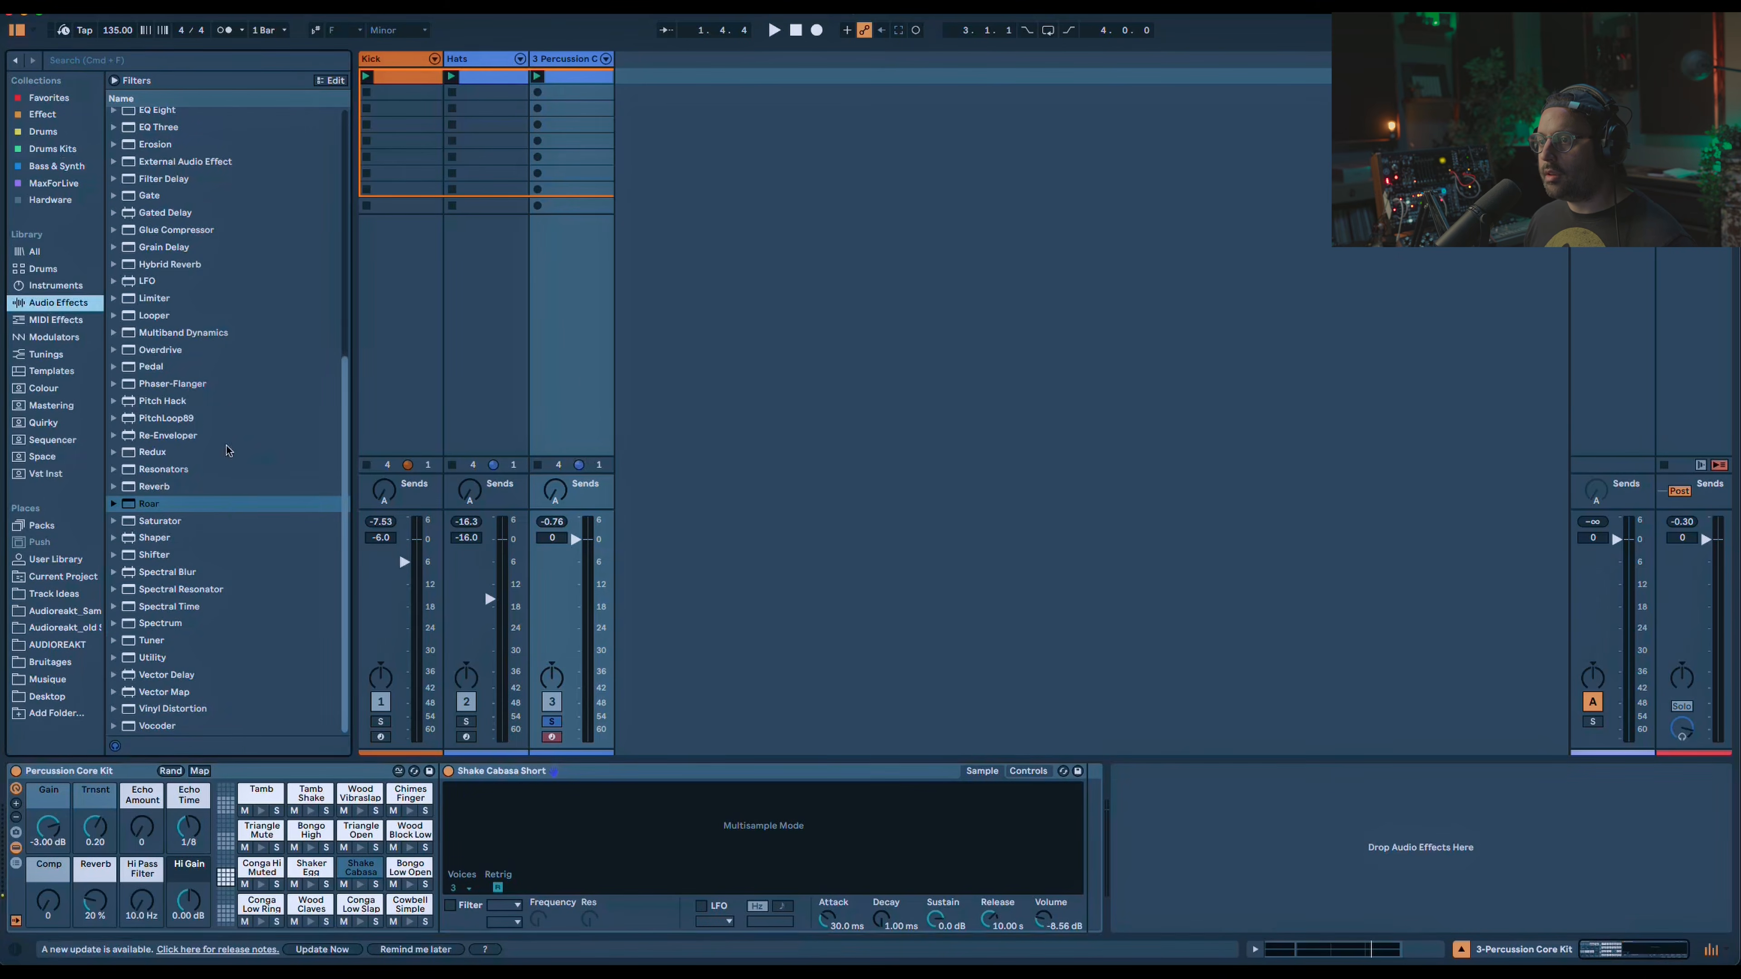
drag(157, 561, 1177, 757)
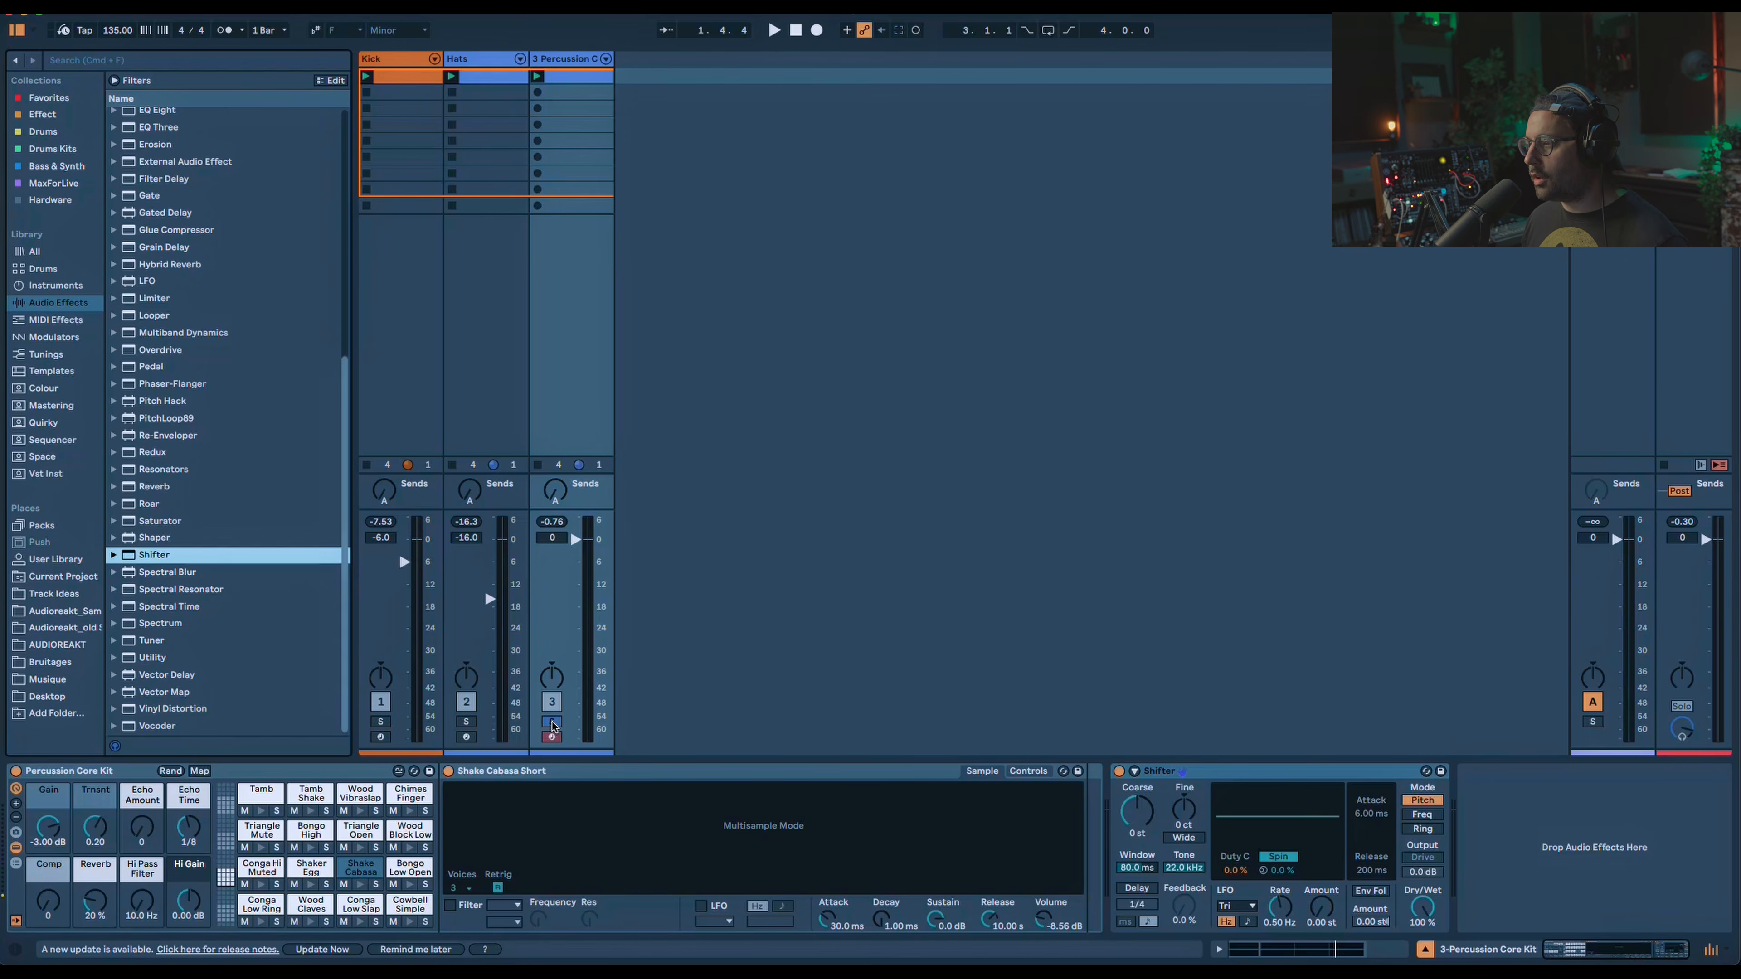
click(1423, 815)
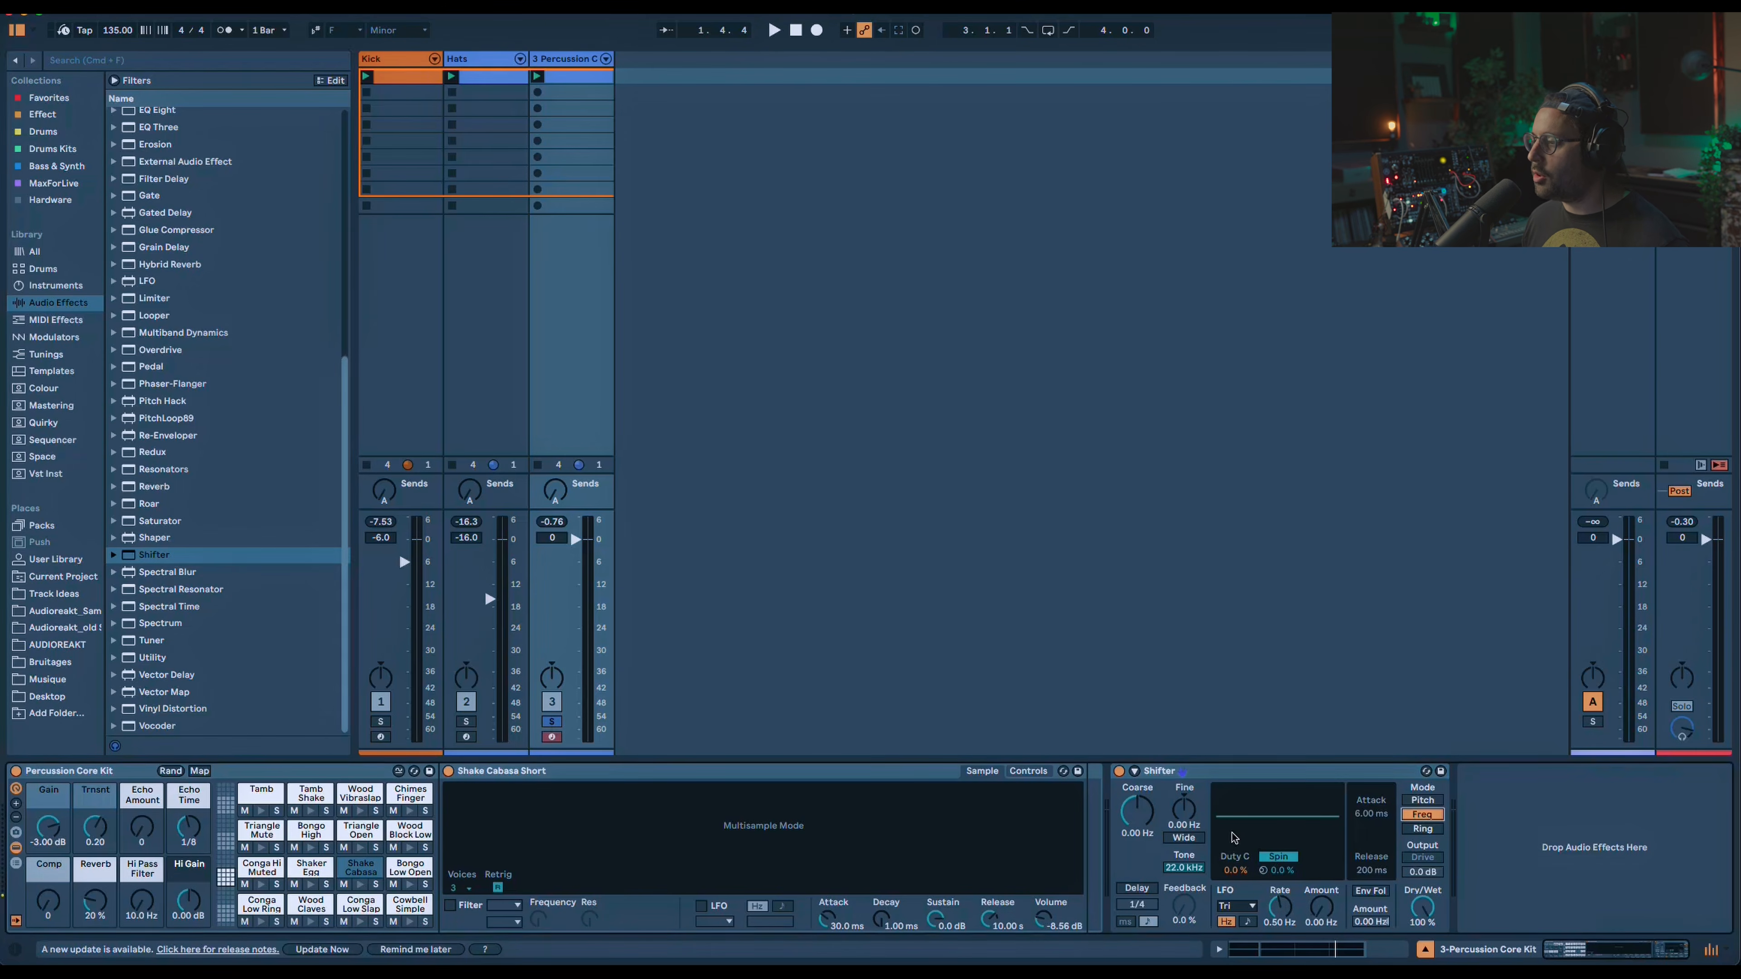
key(space)
click(1184, 837)
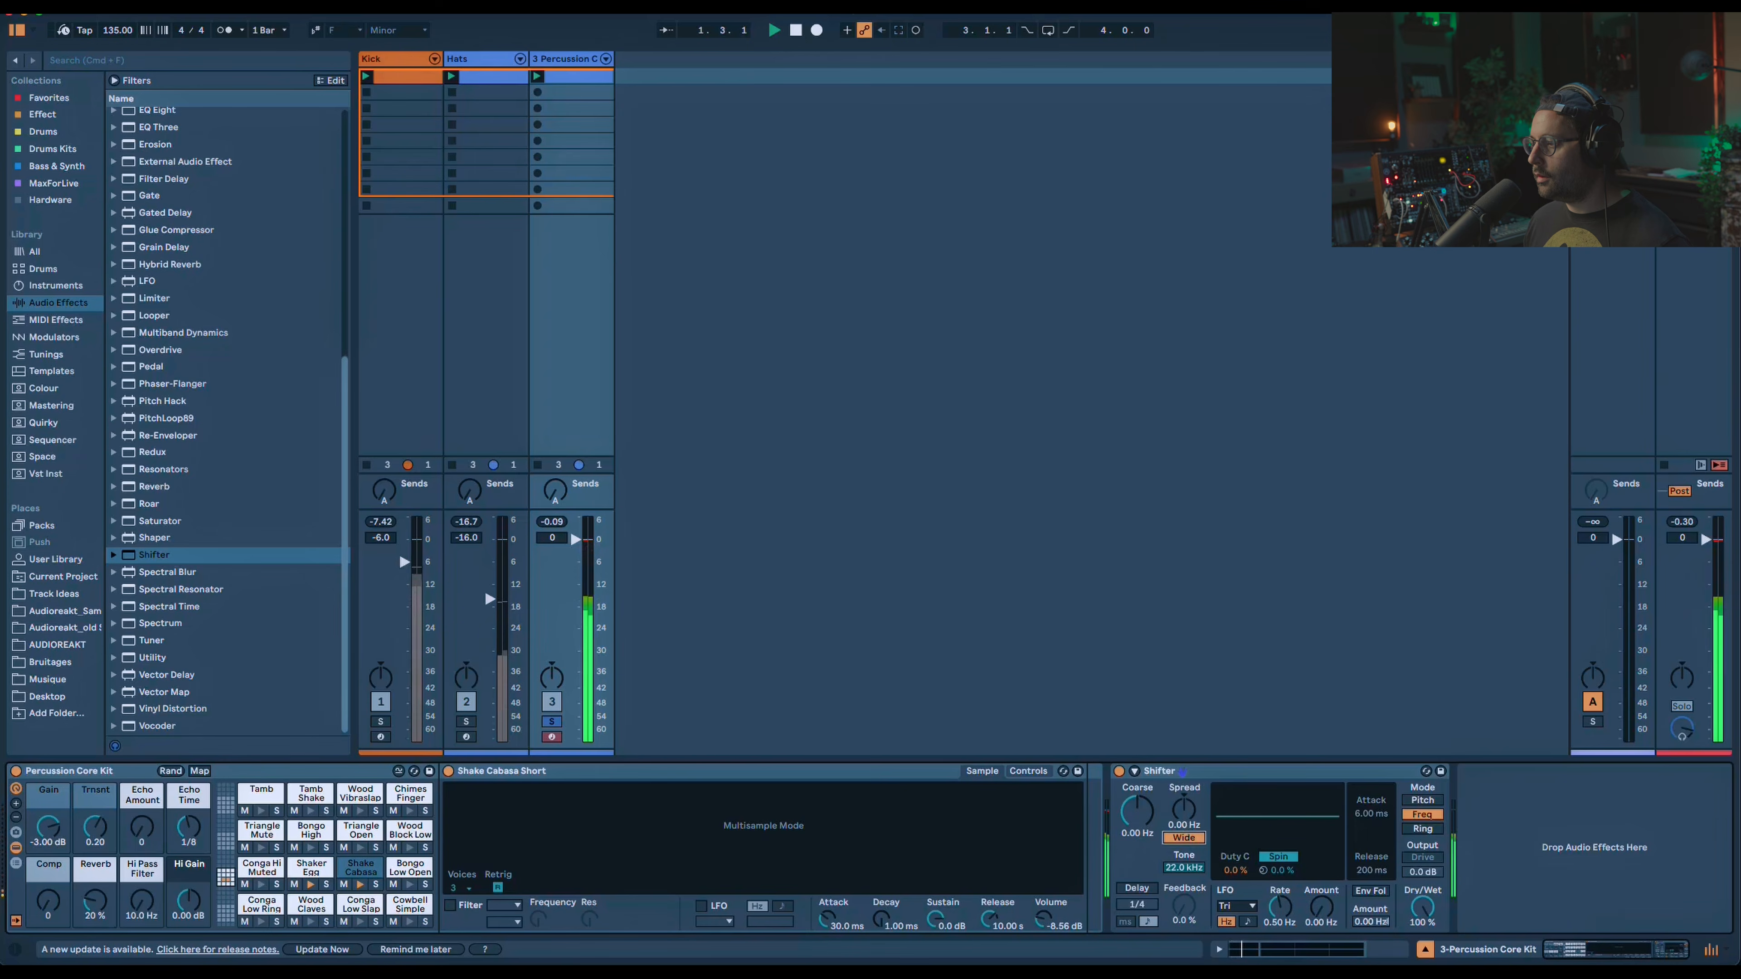
drag(1183, 810, 1136, 842)
Unsolo the percussion, mute the 909 kit's Ride pad and lower the percussion track's volume to -9.7 dB while playing.
click(552, 722)
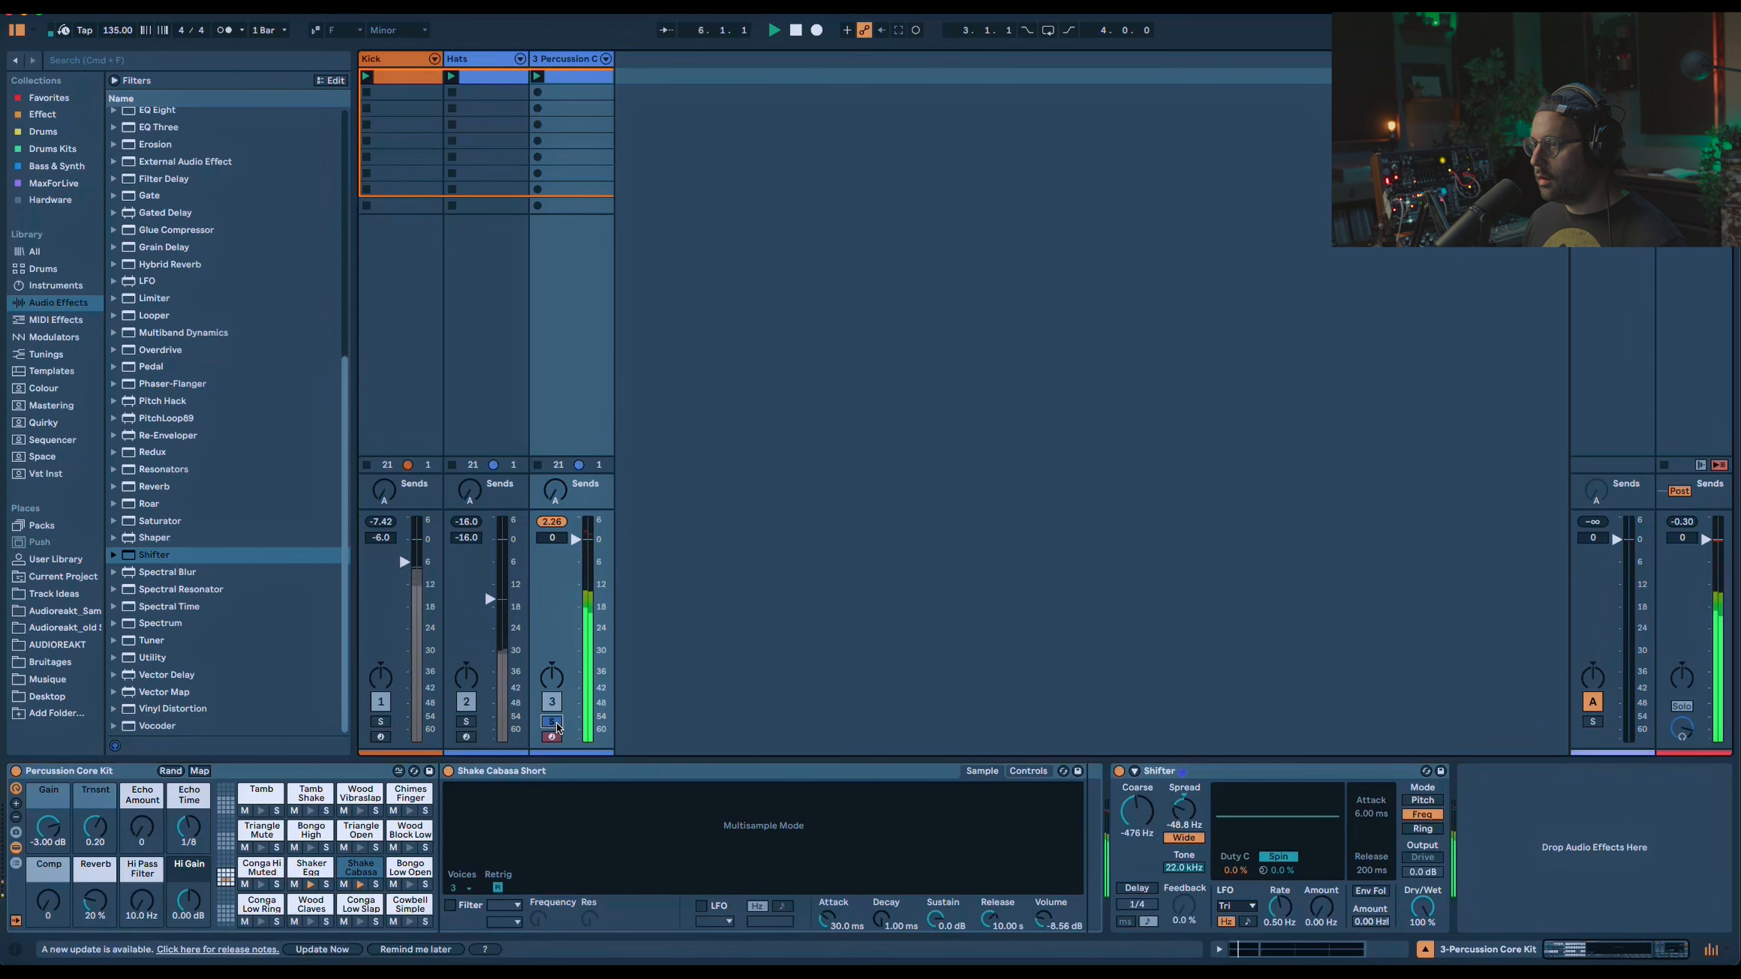
drag(575, 540, 575, 559)
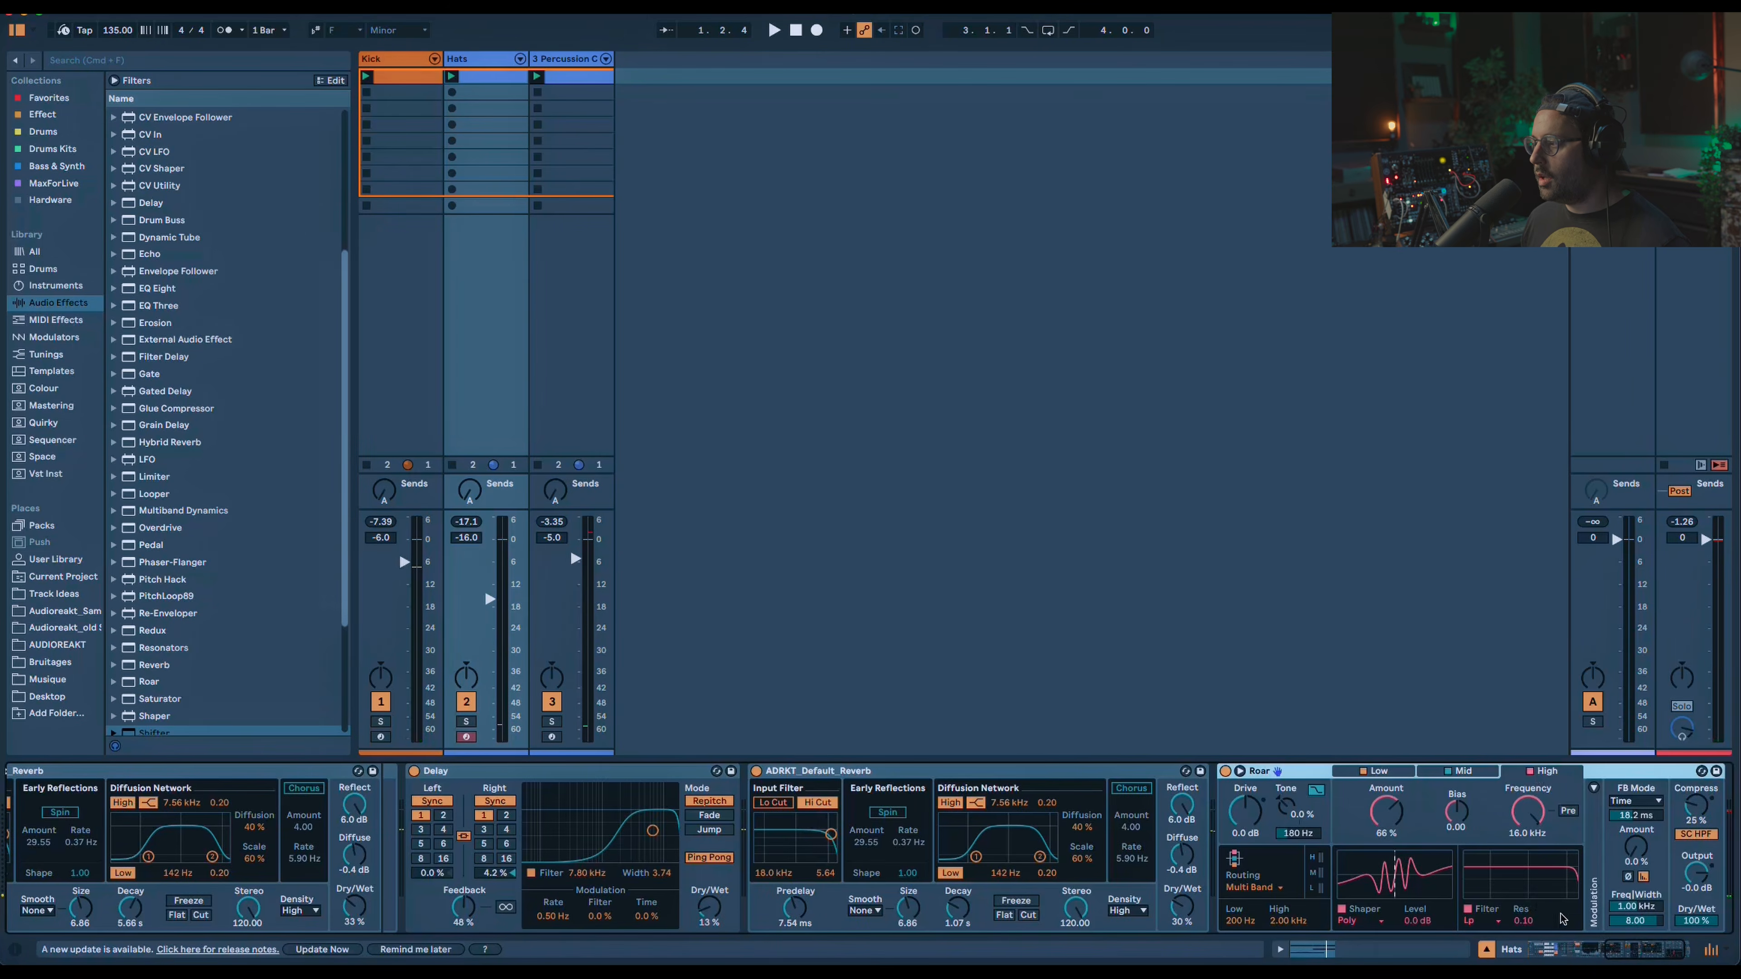
click(460, 811)
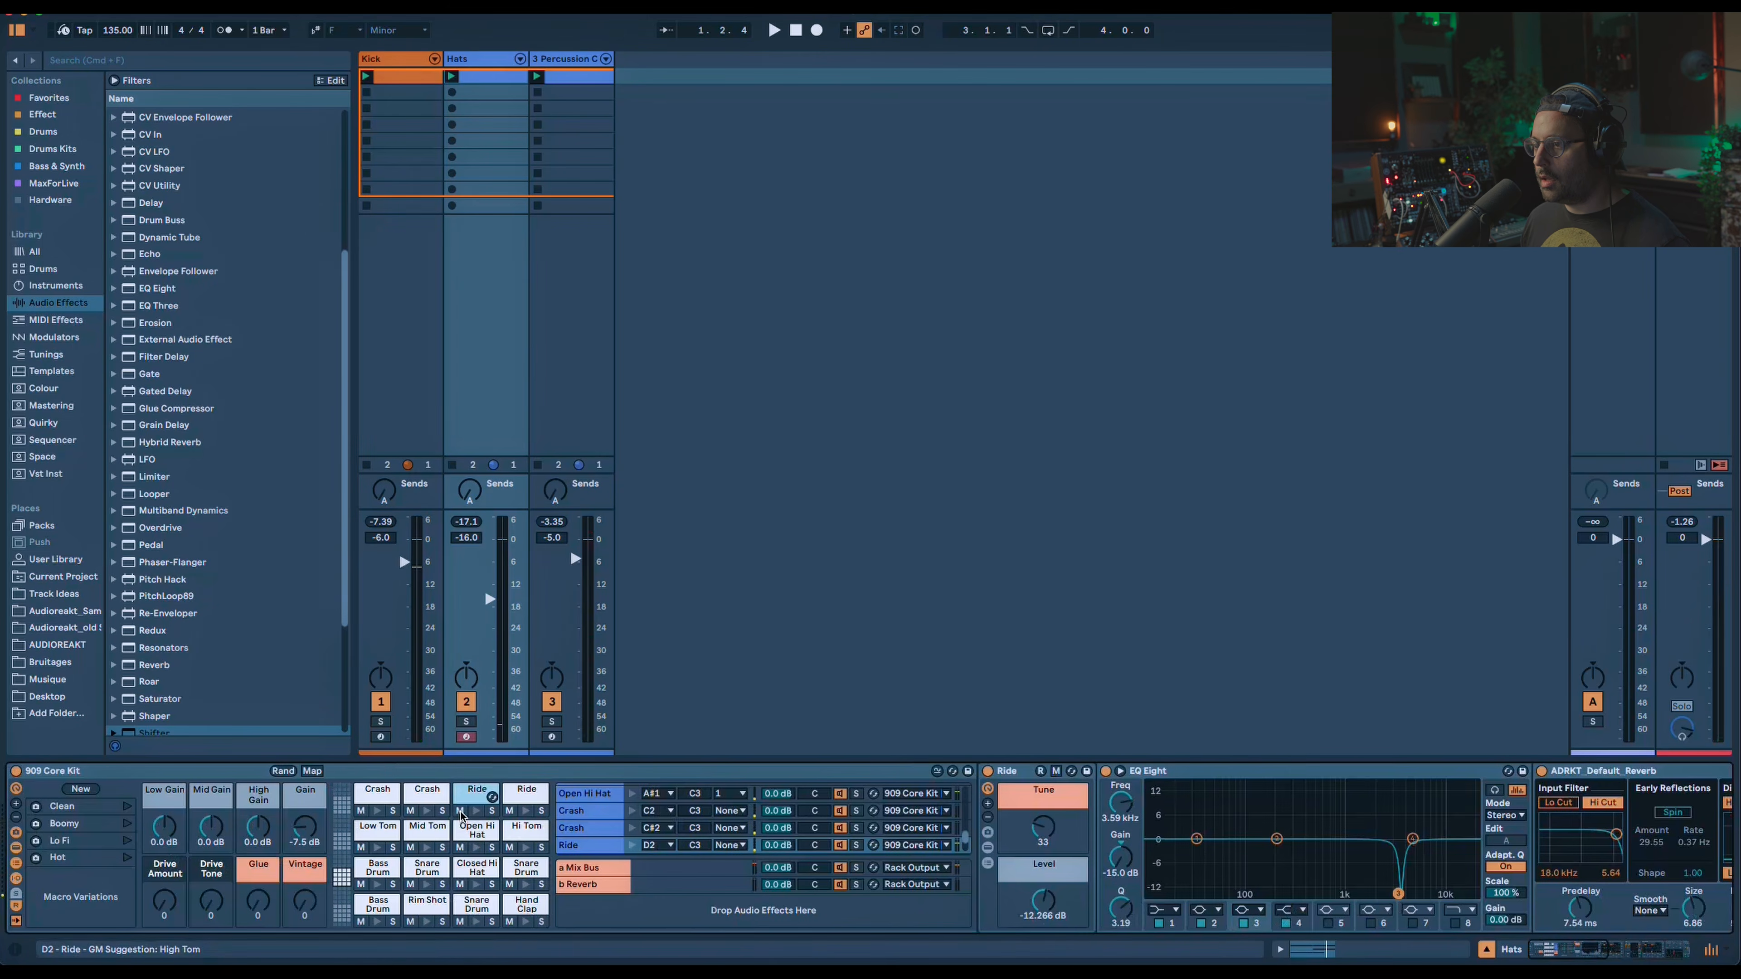
key(space)
drag(596, 650, 597, 666)
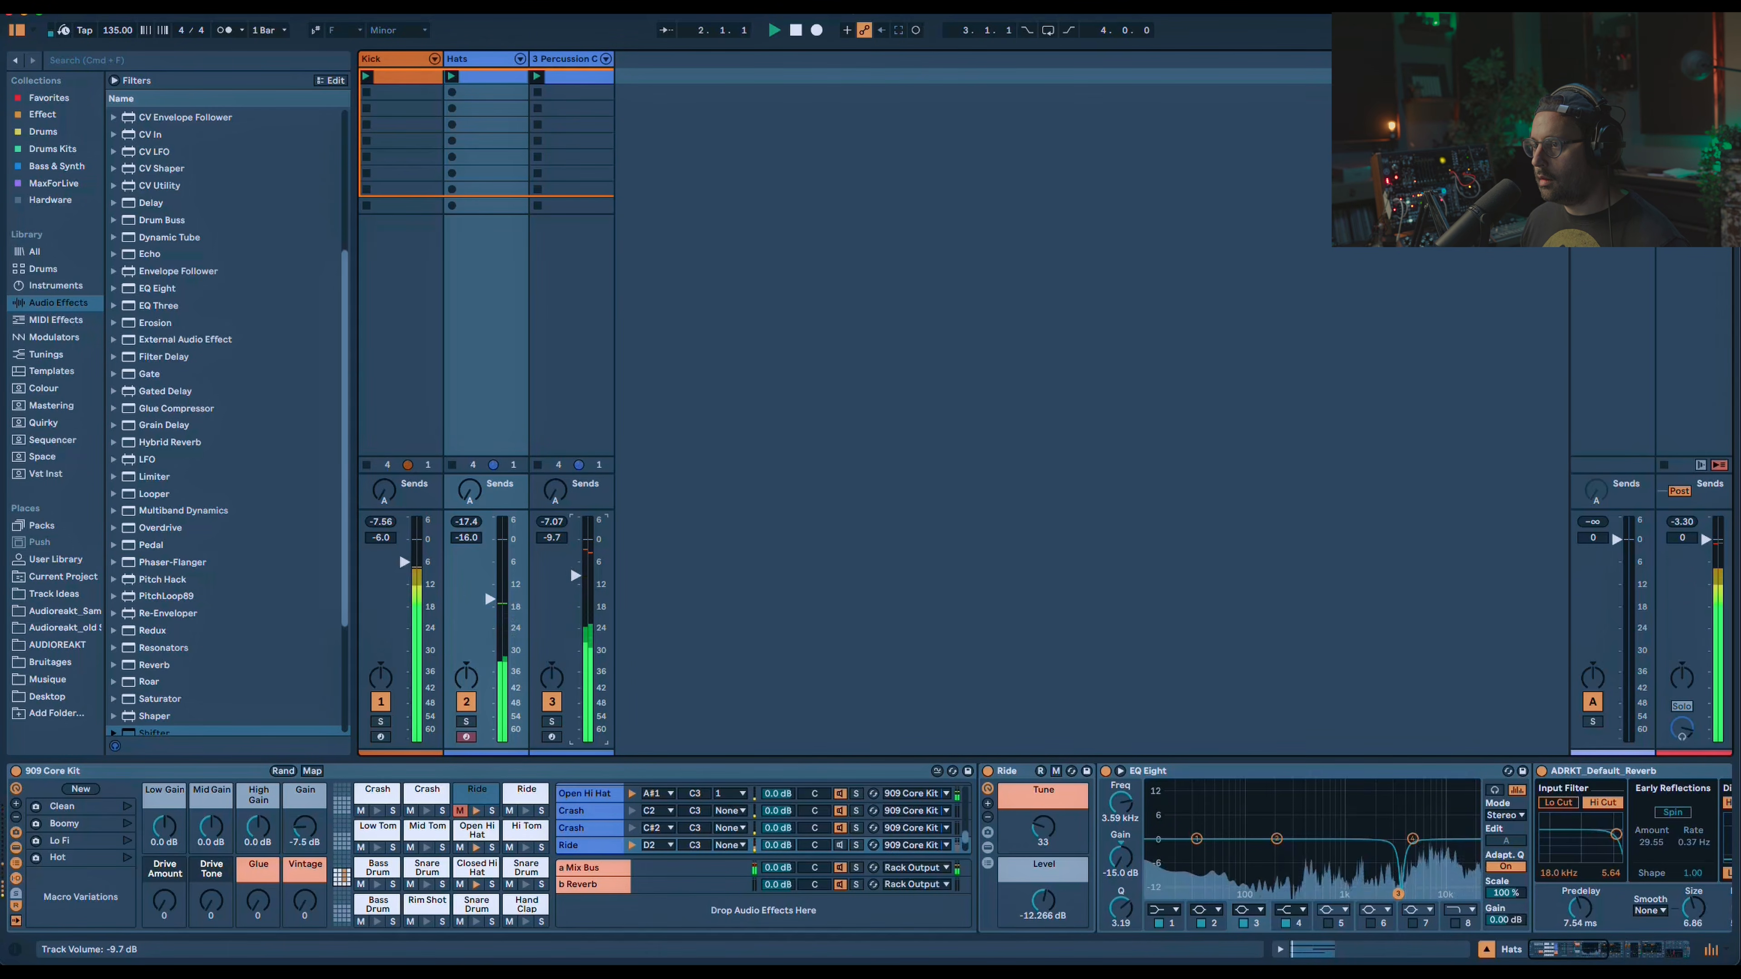
key(space)
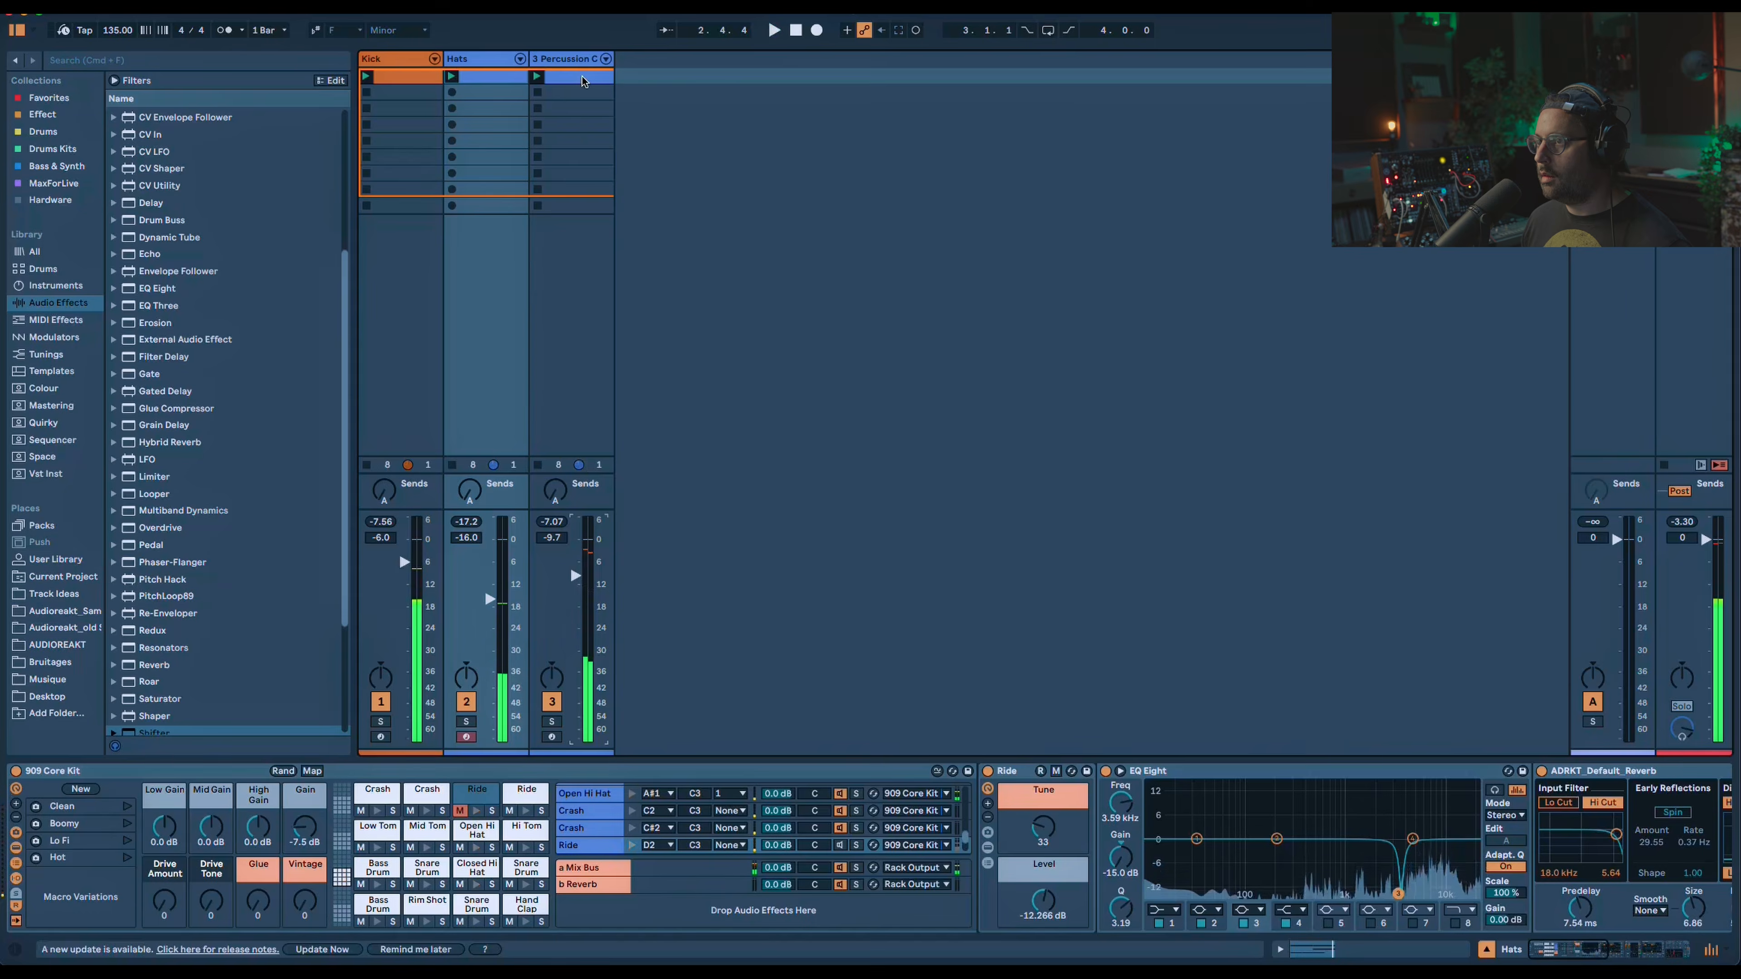
Copy the last Delay, Reverb and Roar from the Hats track to the end of the percussion track's device chain.
double_click(578, 77)
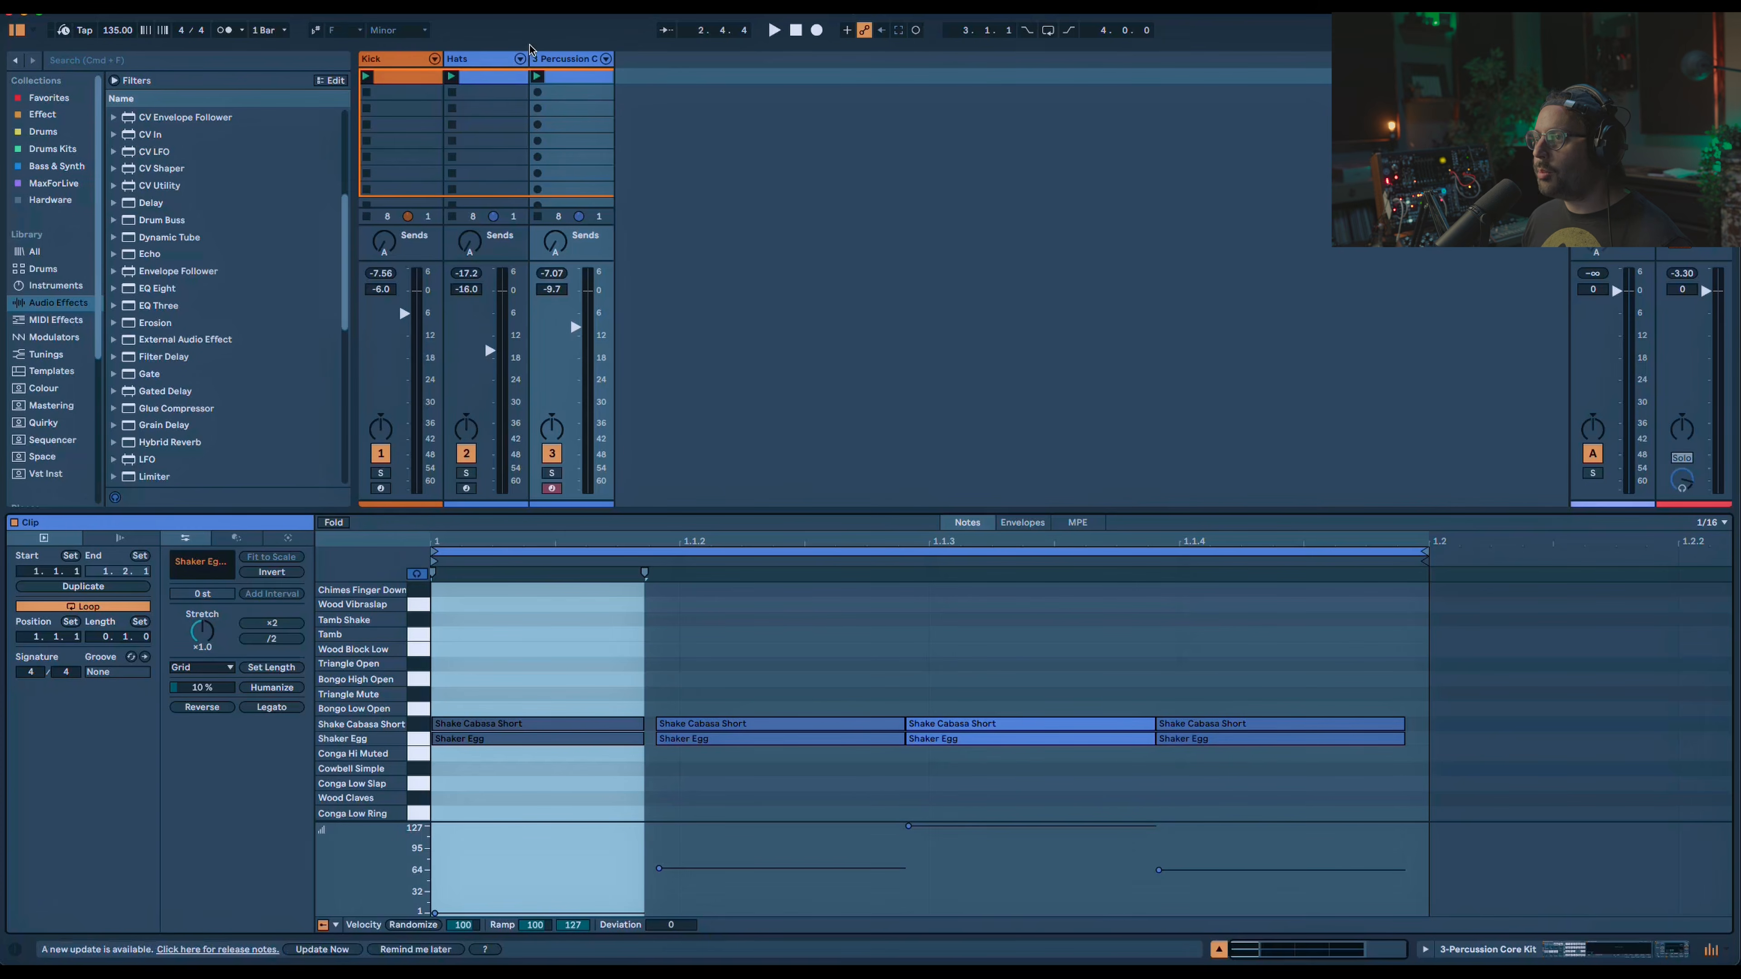
double_click(483, 64)
drag(1590, 952, 1654, 954)
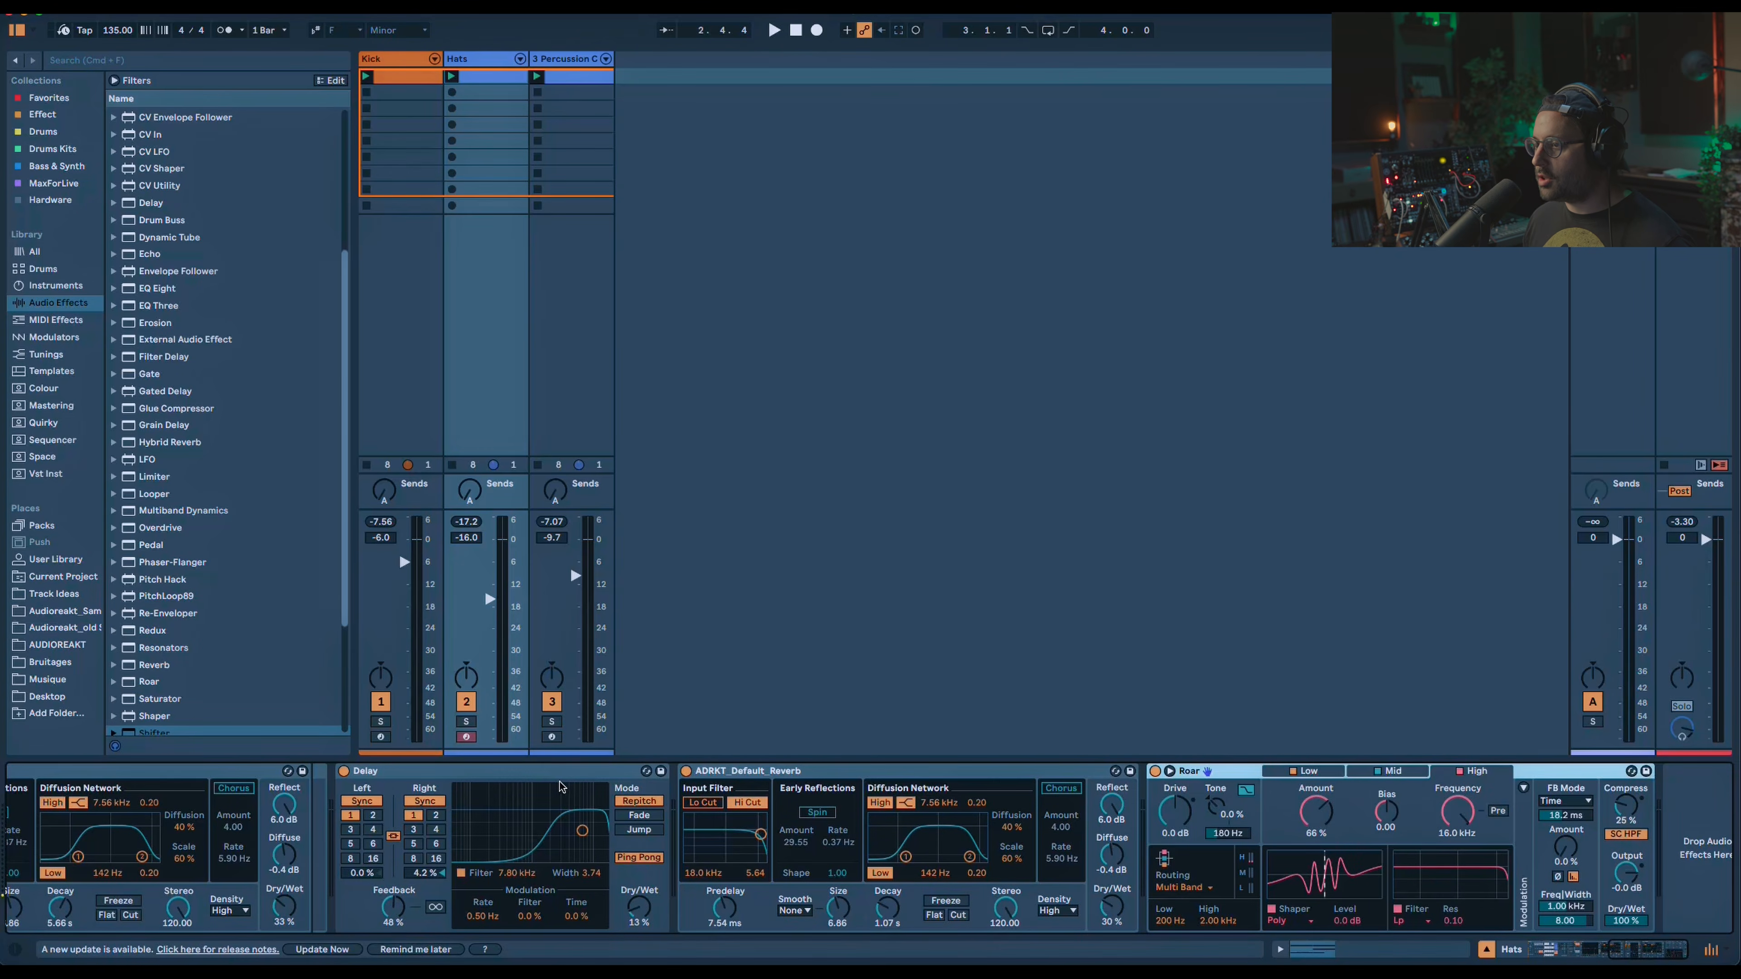
click(559, 778)
shift+click(1216, 775)
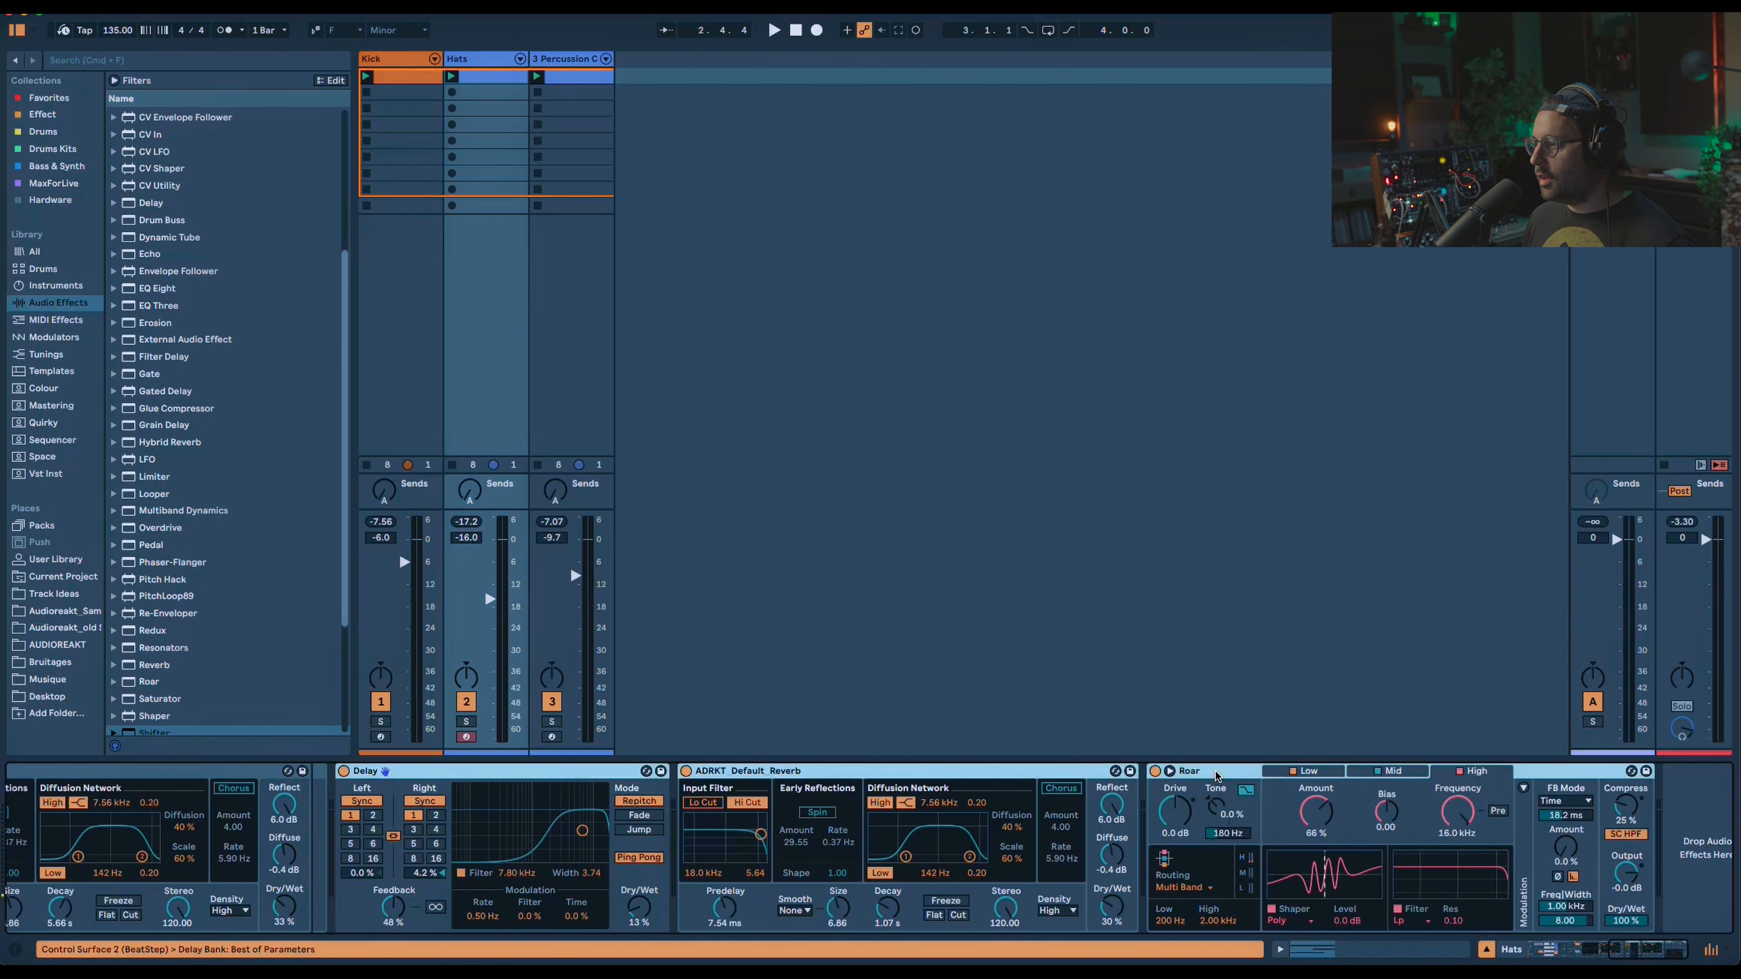
drag(590, 85, 576, 65)
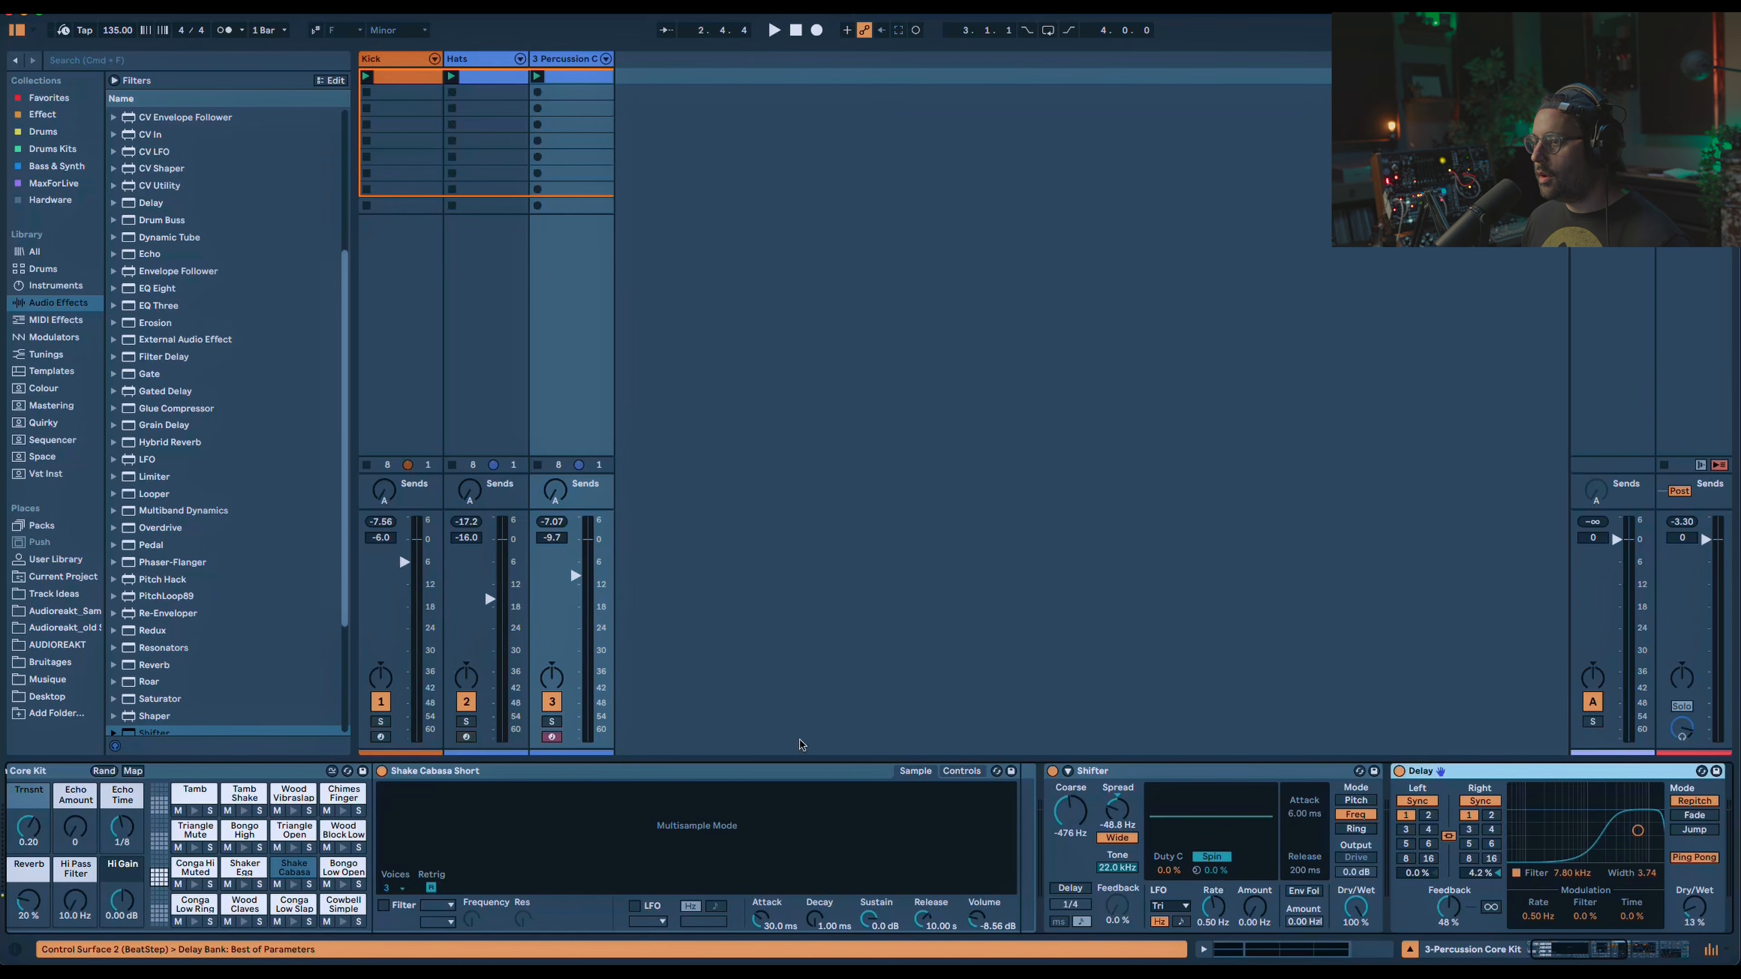
Set the percussion Roar's High band amount to 29% and its Dry/Wet to 17% while soloed, and compare with Roar bypassed.
click(552, 723)
key(space)
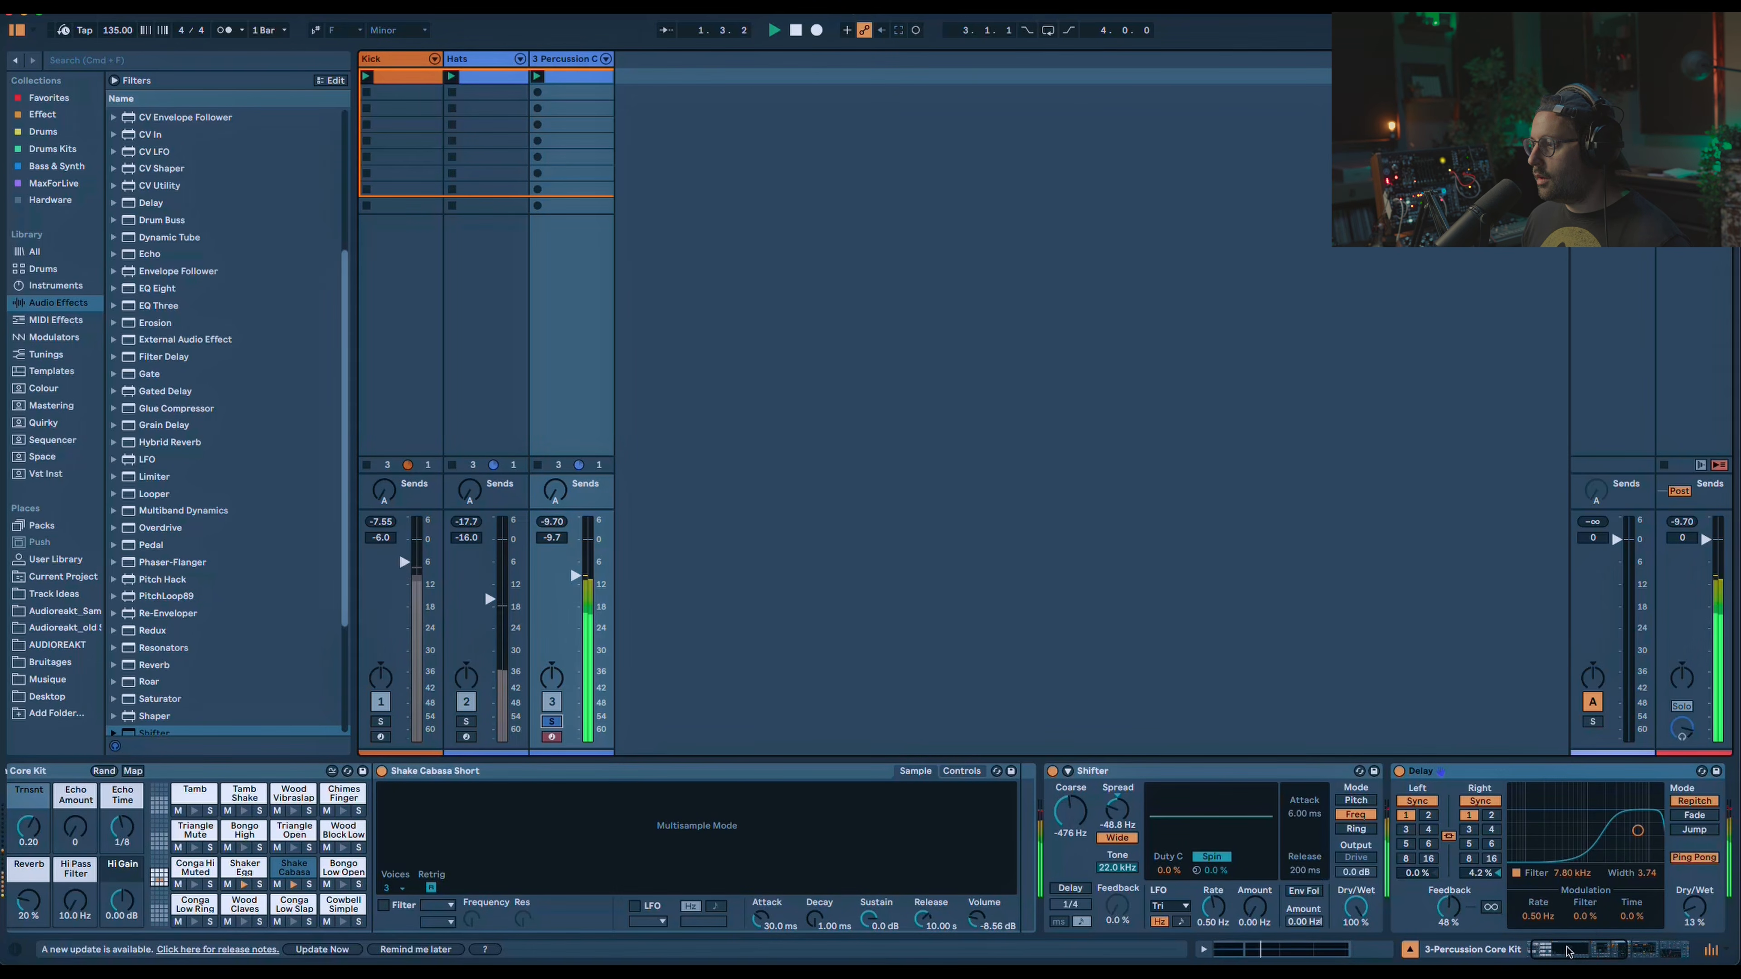
scroll(1391, 889, right, 5)
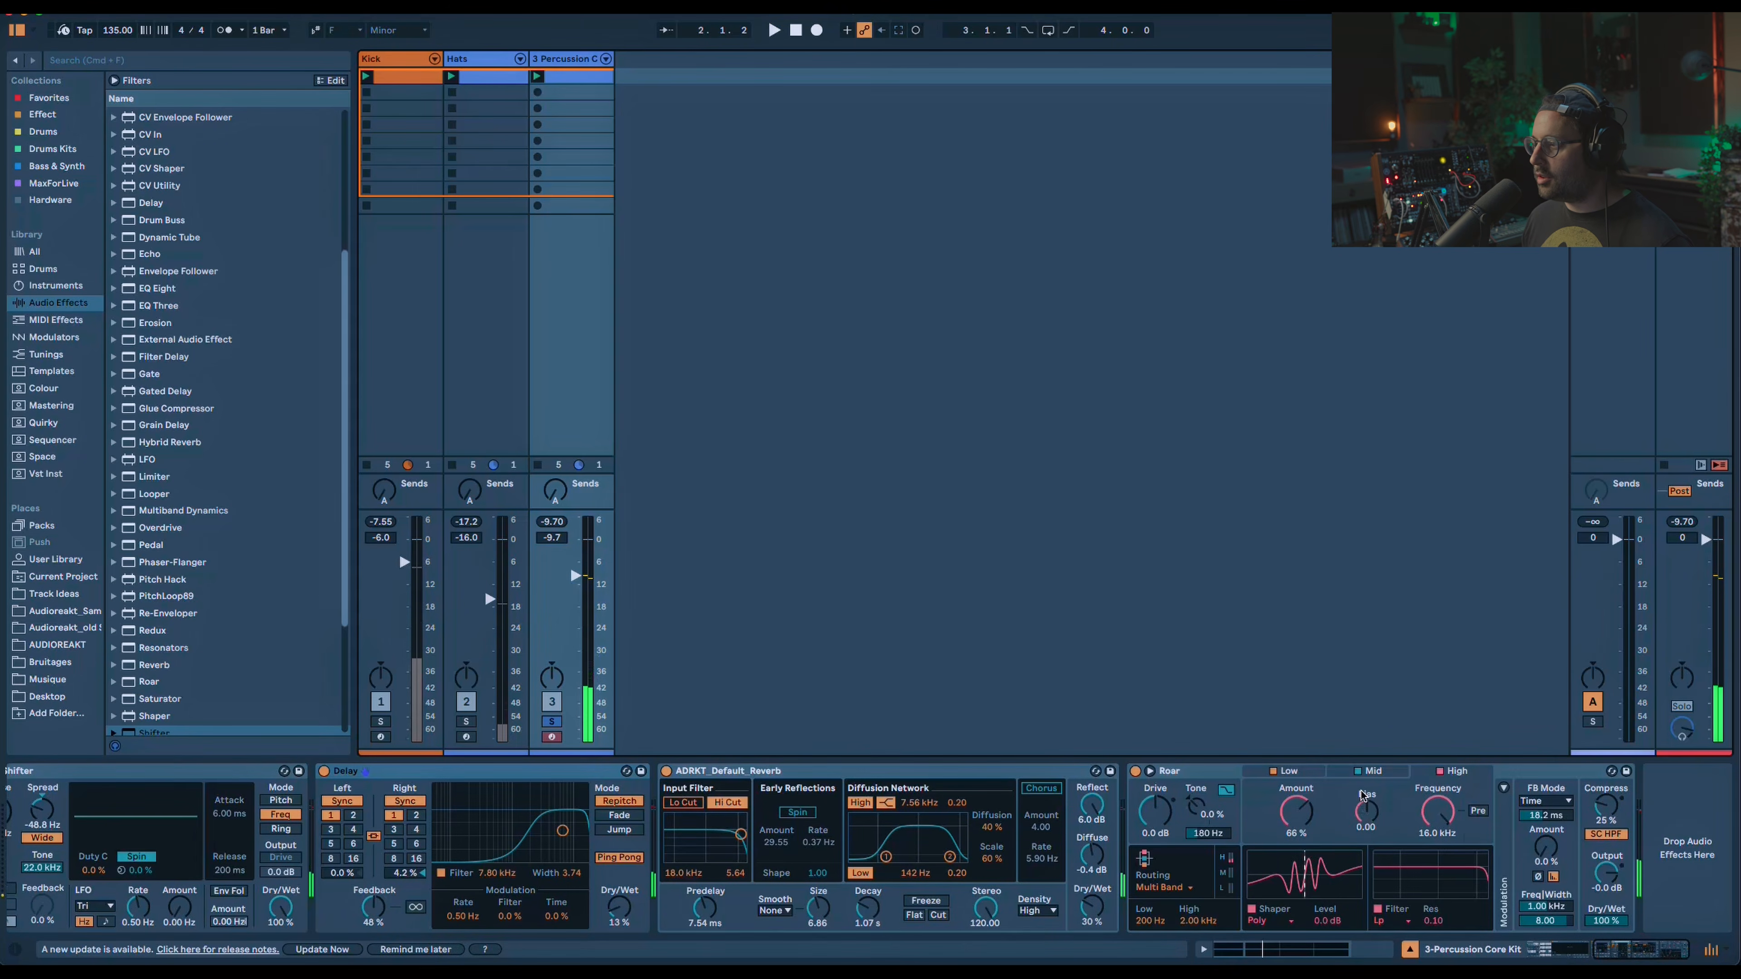
click(1373, 772)
click(1289, 771)
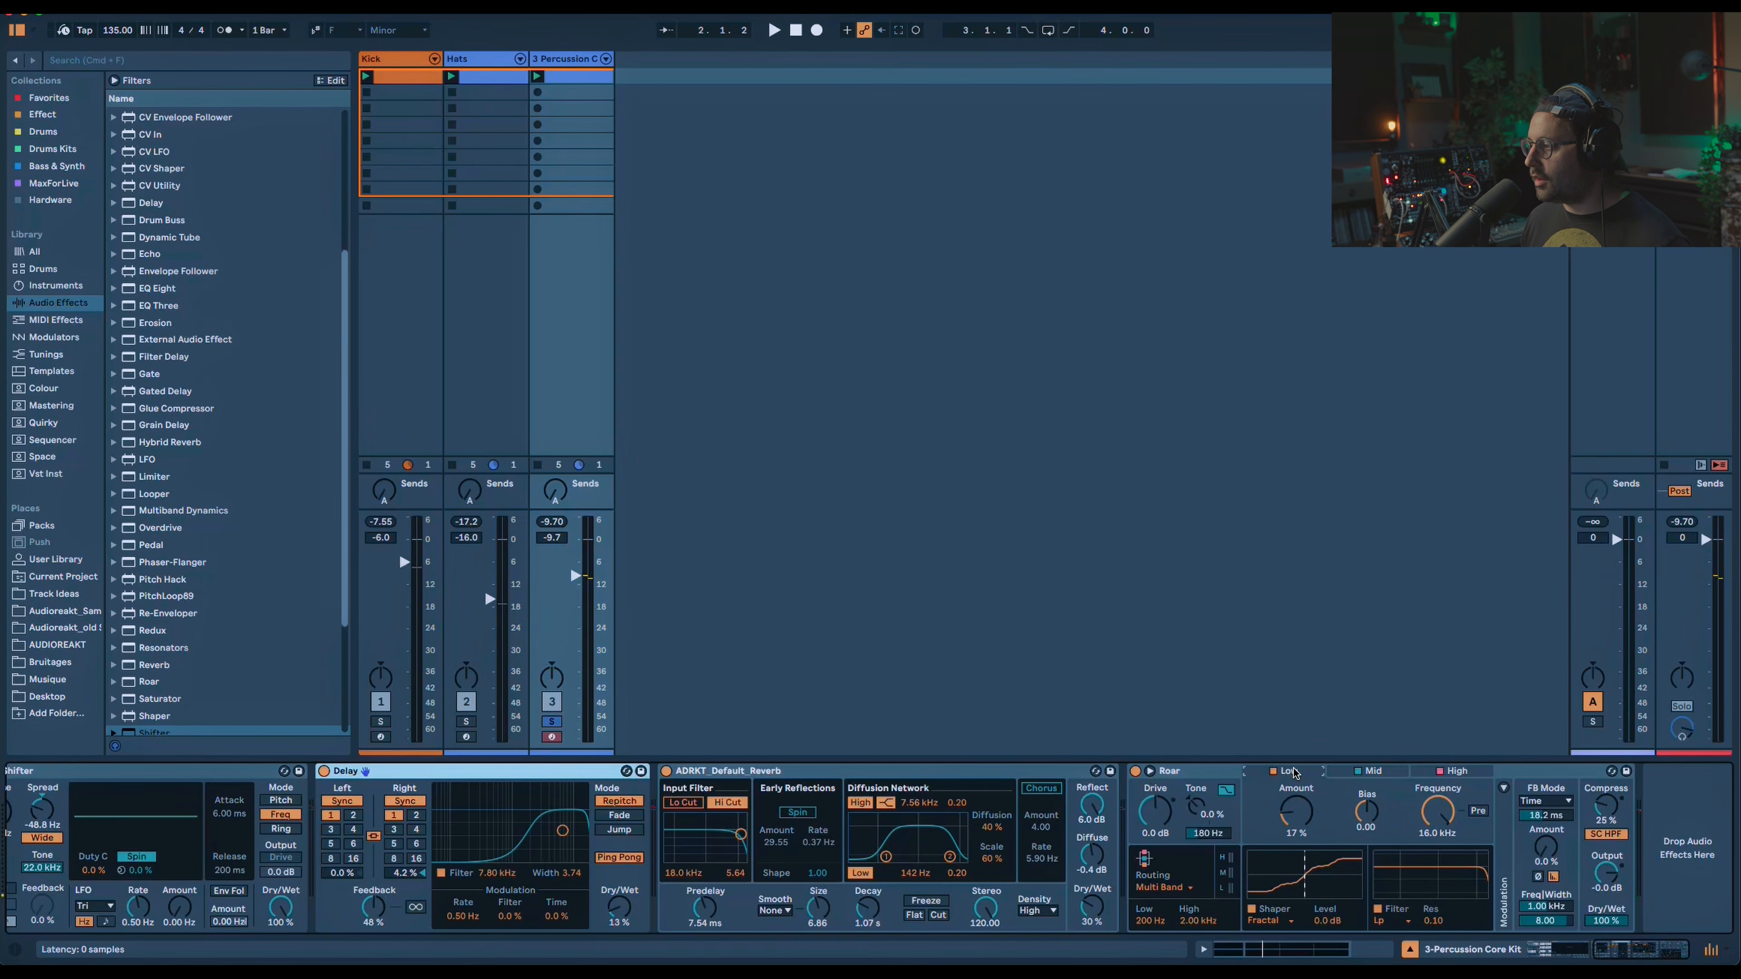
key(space)
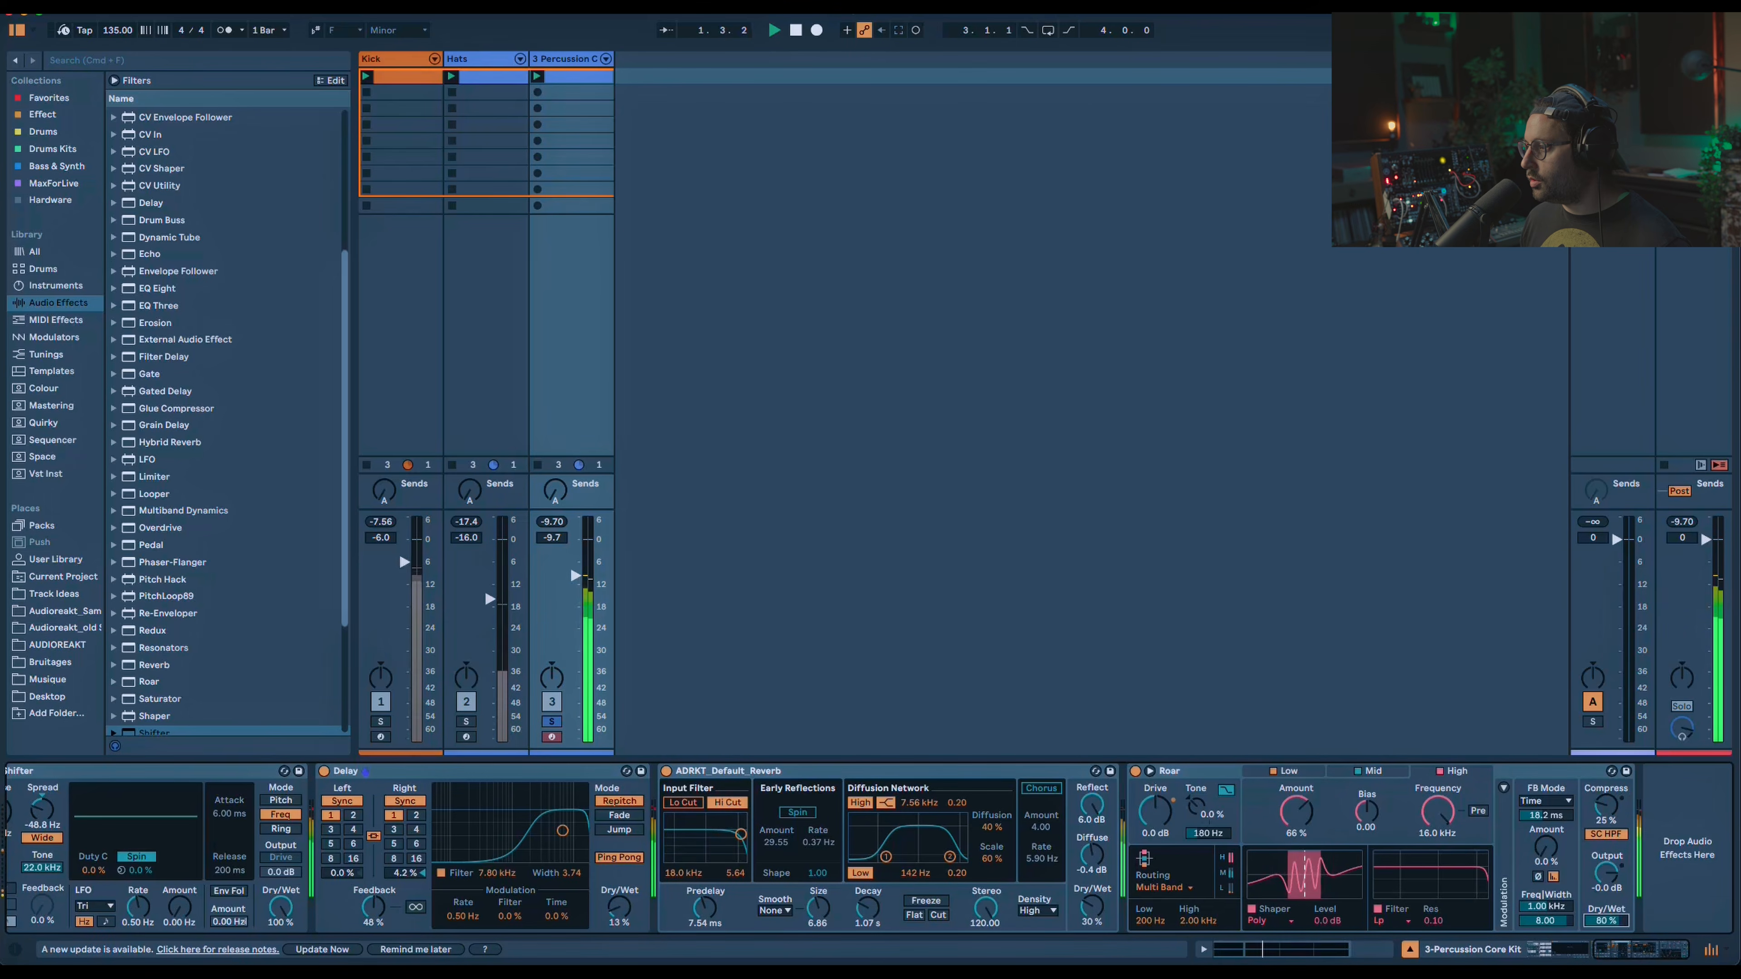
drag(1296, 811, 1296, 862)
drag(1606, 921, 1606, 967)
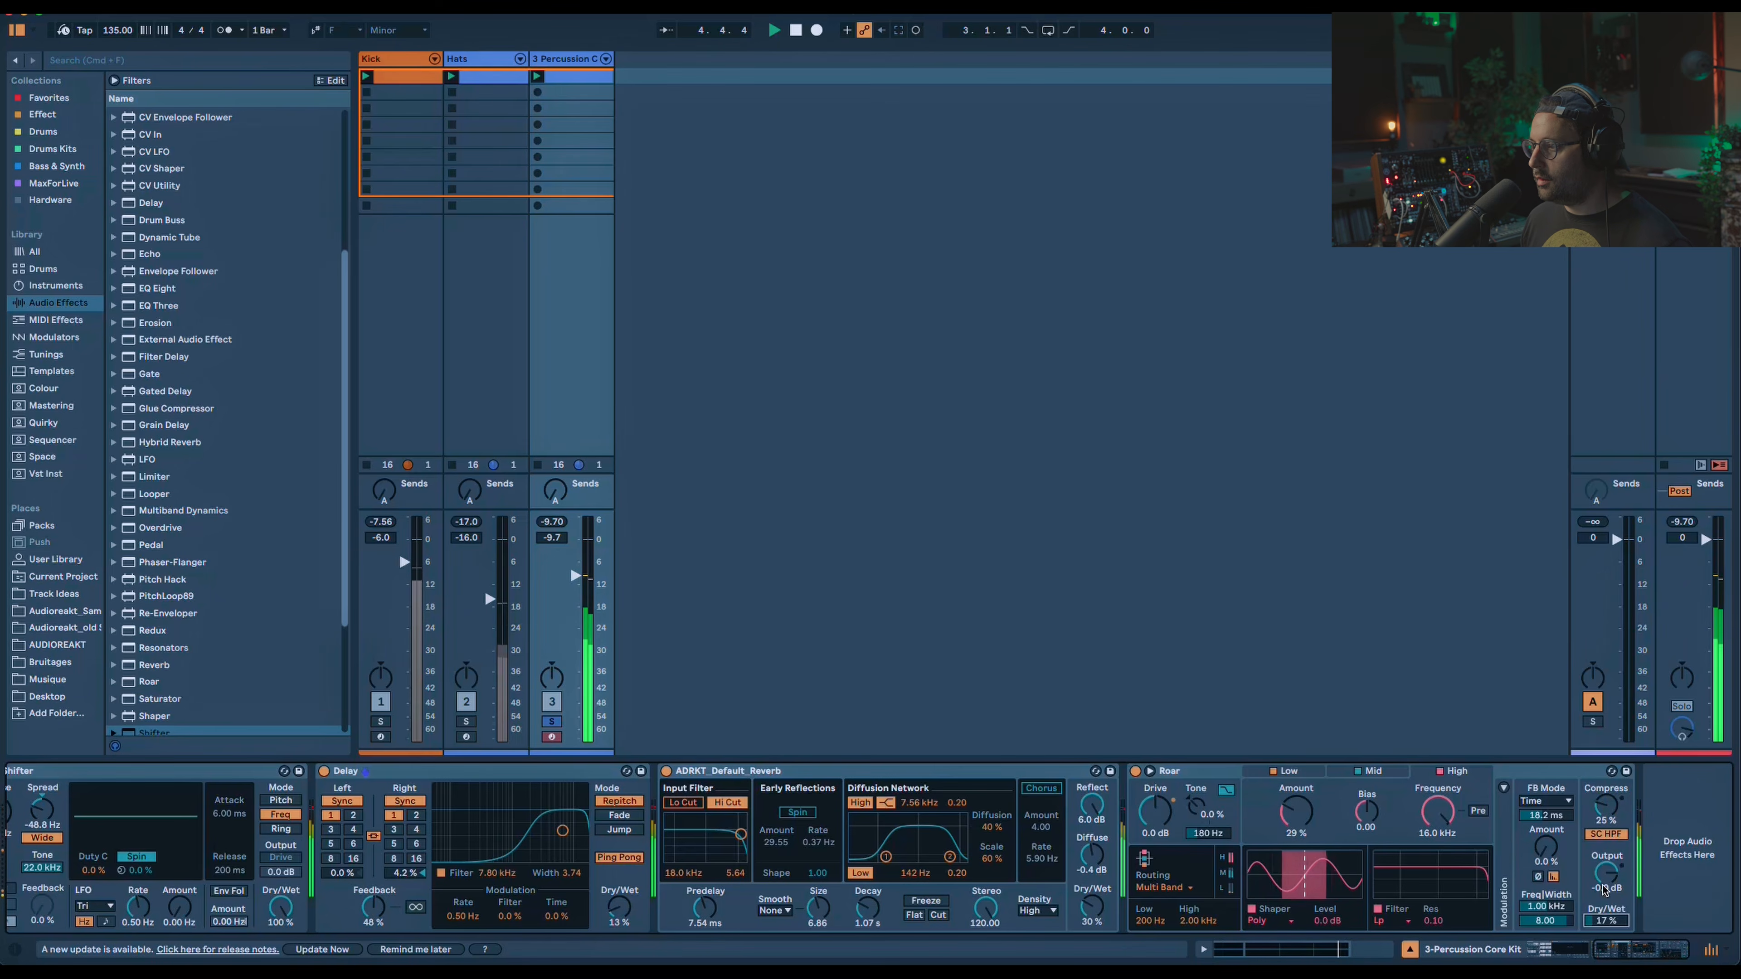
click(1136, 771)
click(1136, 771)
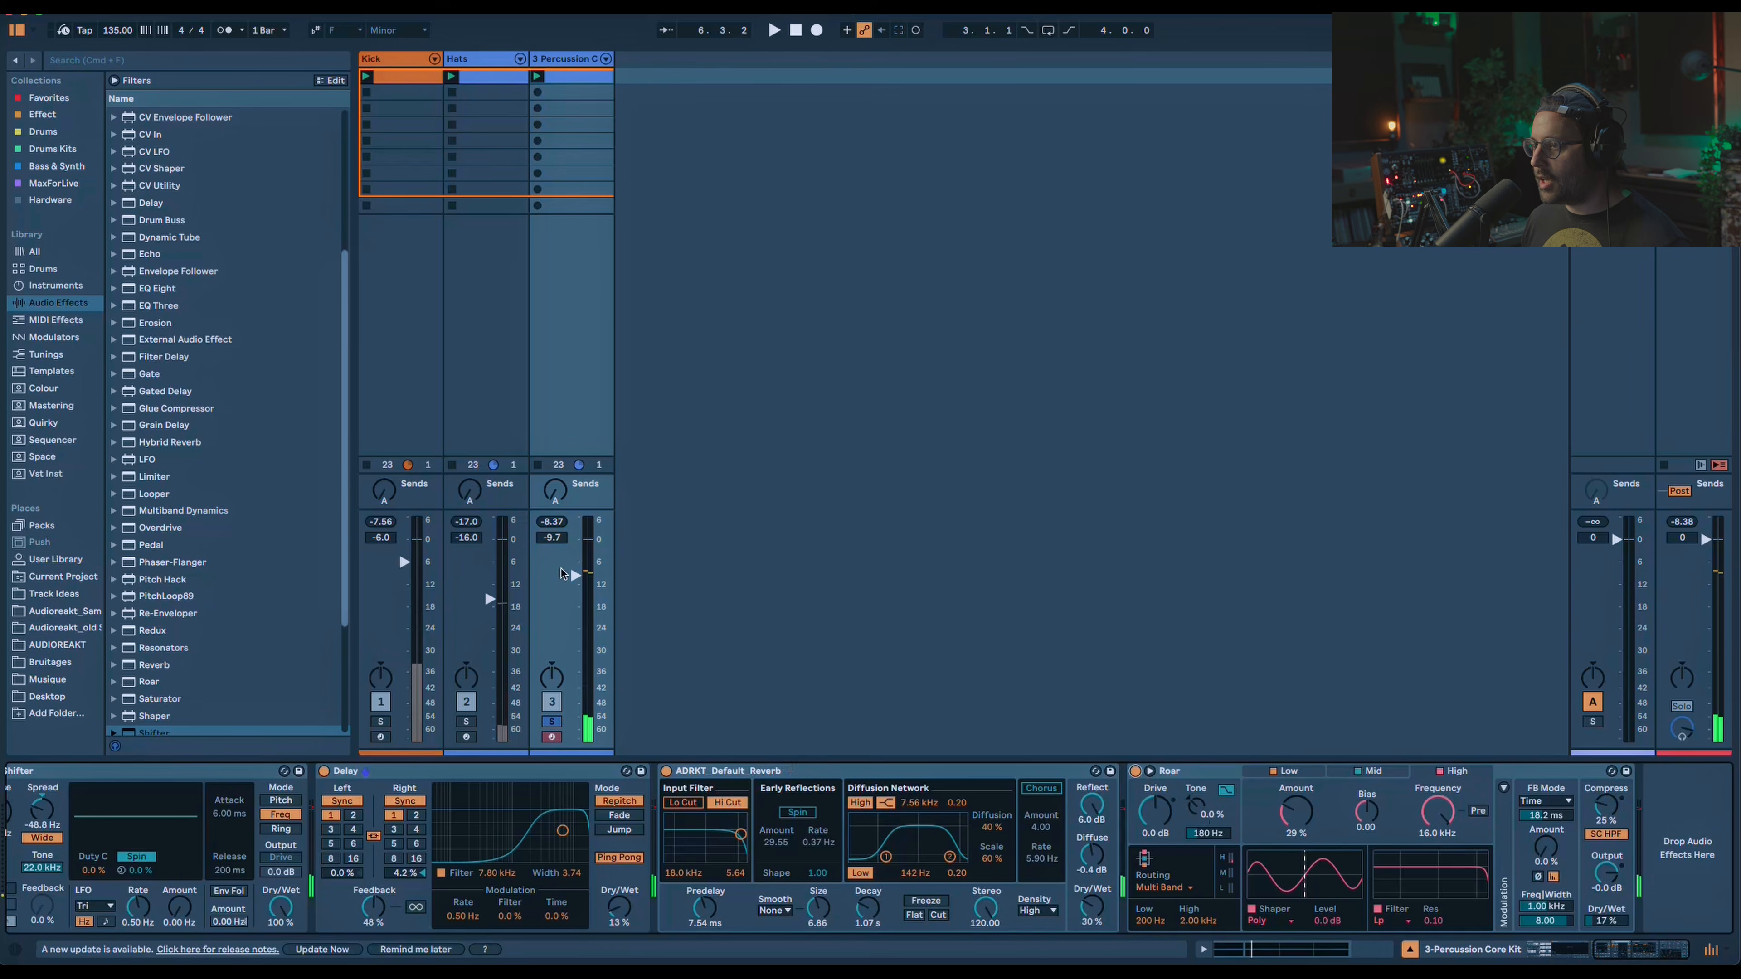
Add the ADRKT_Tools_StereoWidth rack after Roar and set its Stereo Width to 8.00 ms while playing.
click(49, 96)
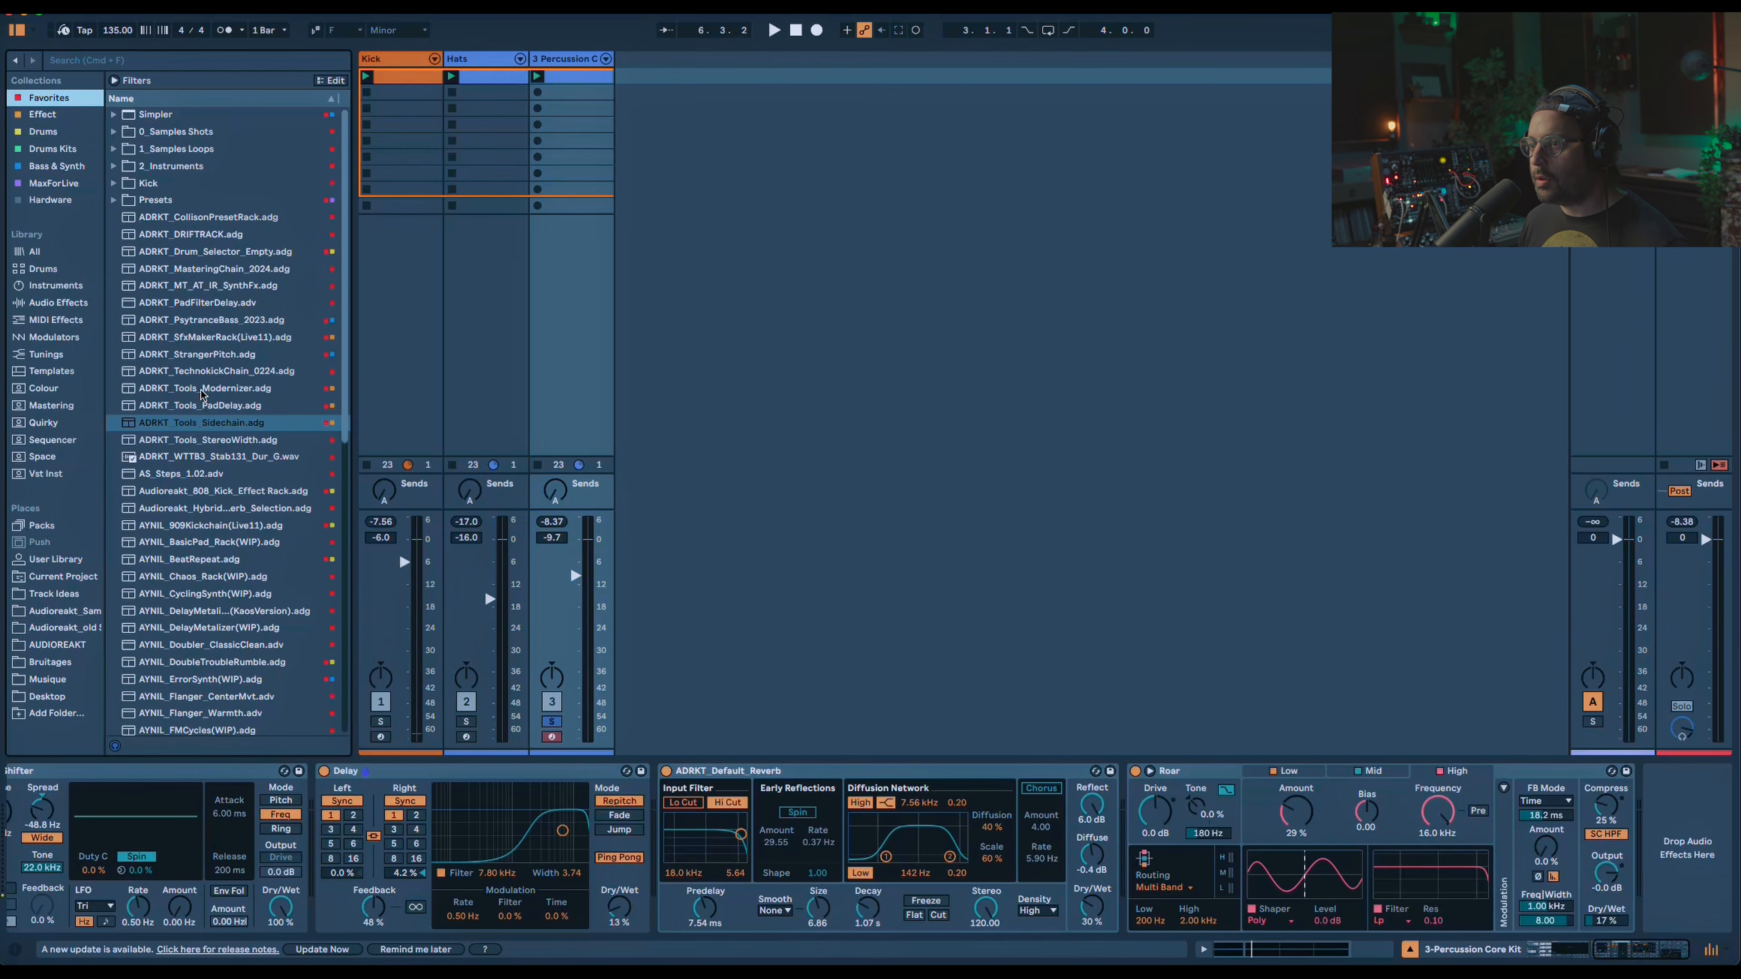
drag(206, 440, 1687, 858)
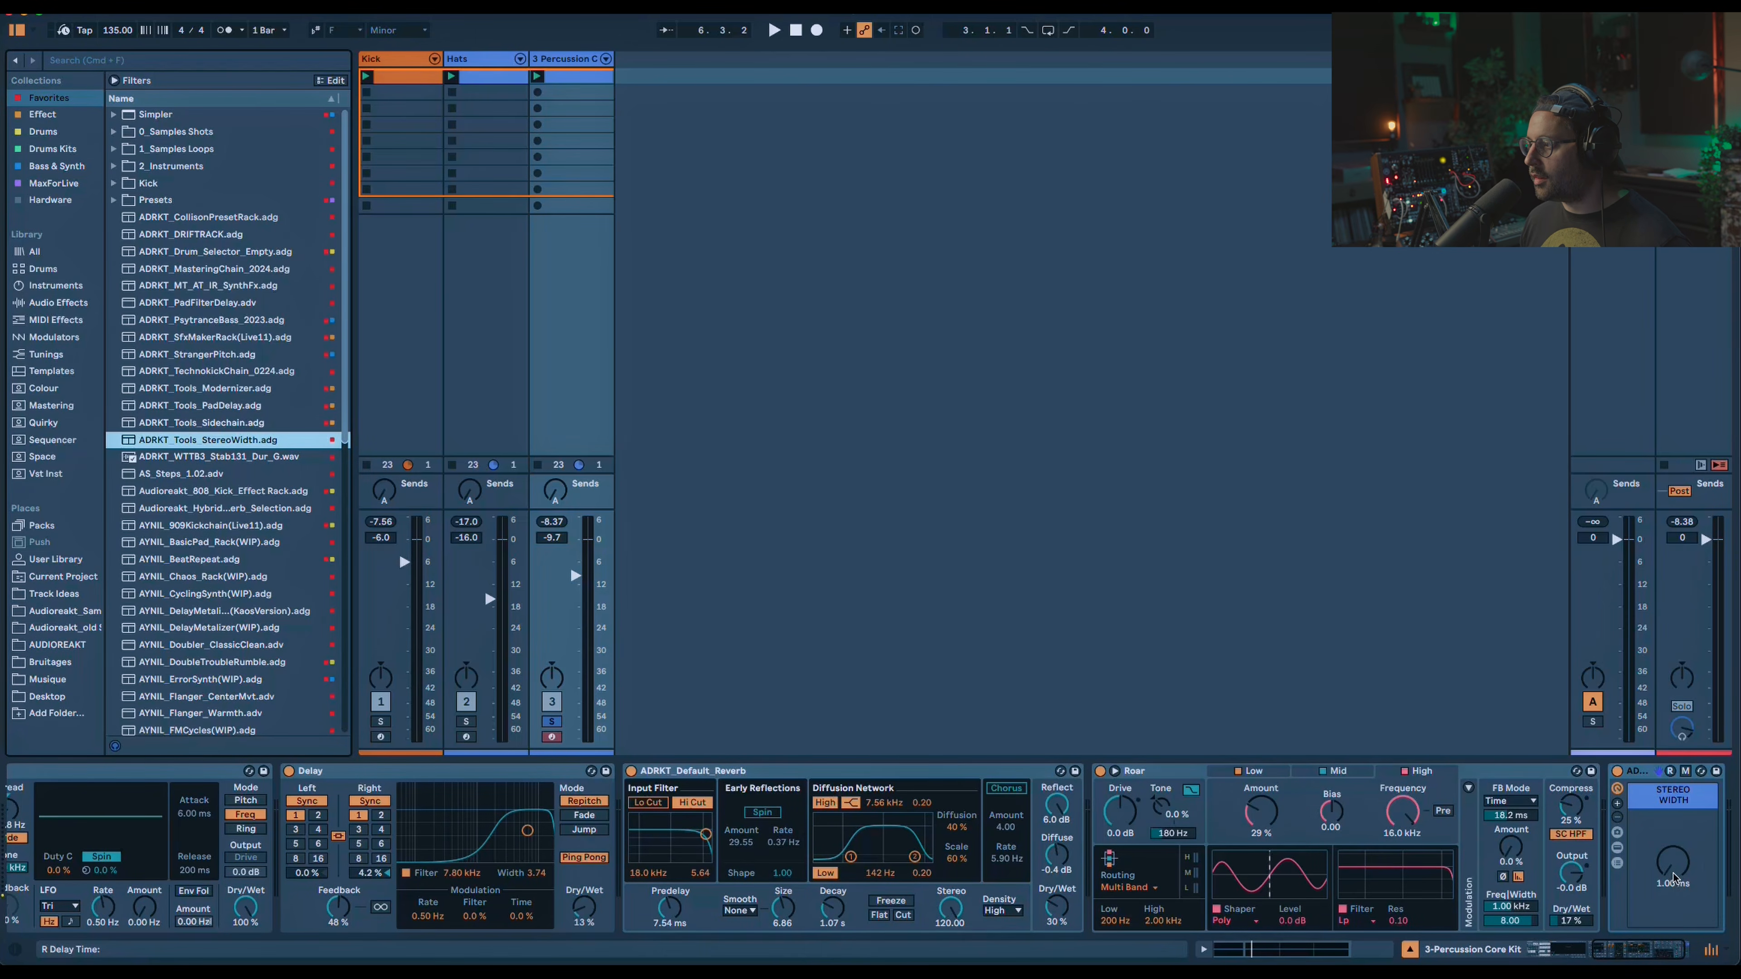
click(1617, 848)
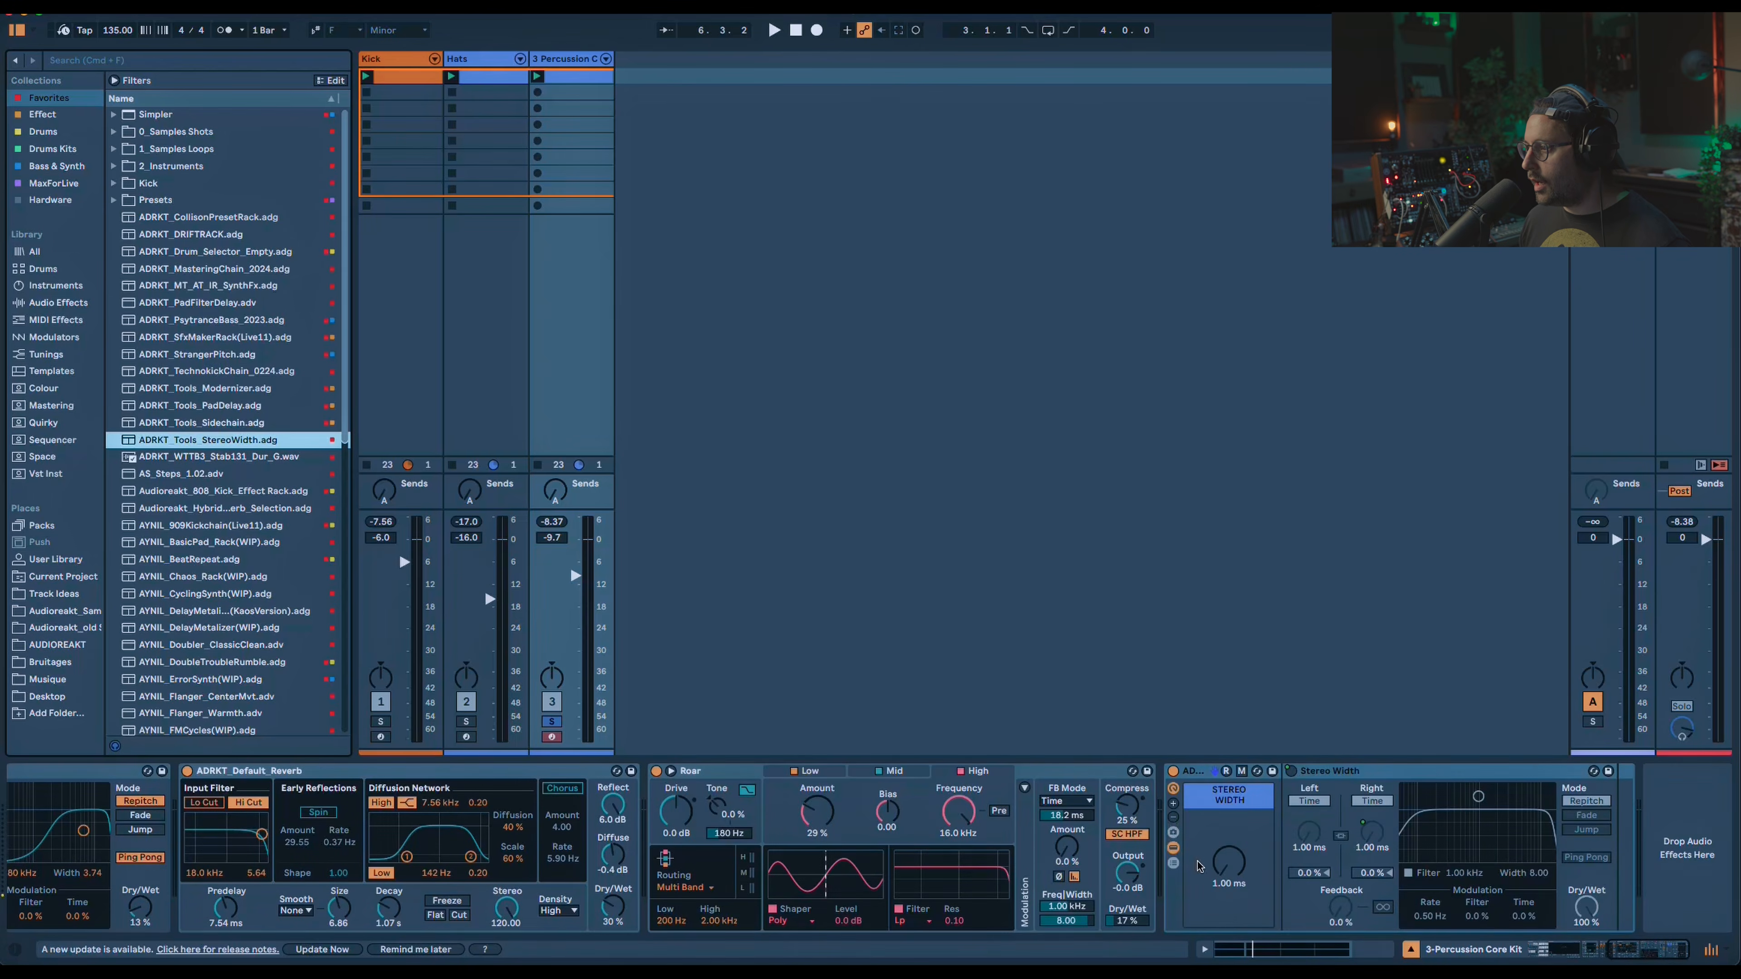
key(space)
drag(1230, 865, 1230, 782)
key(space)
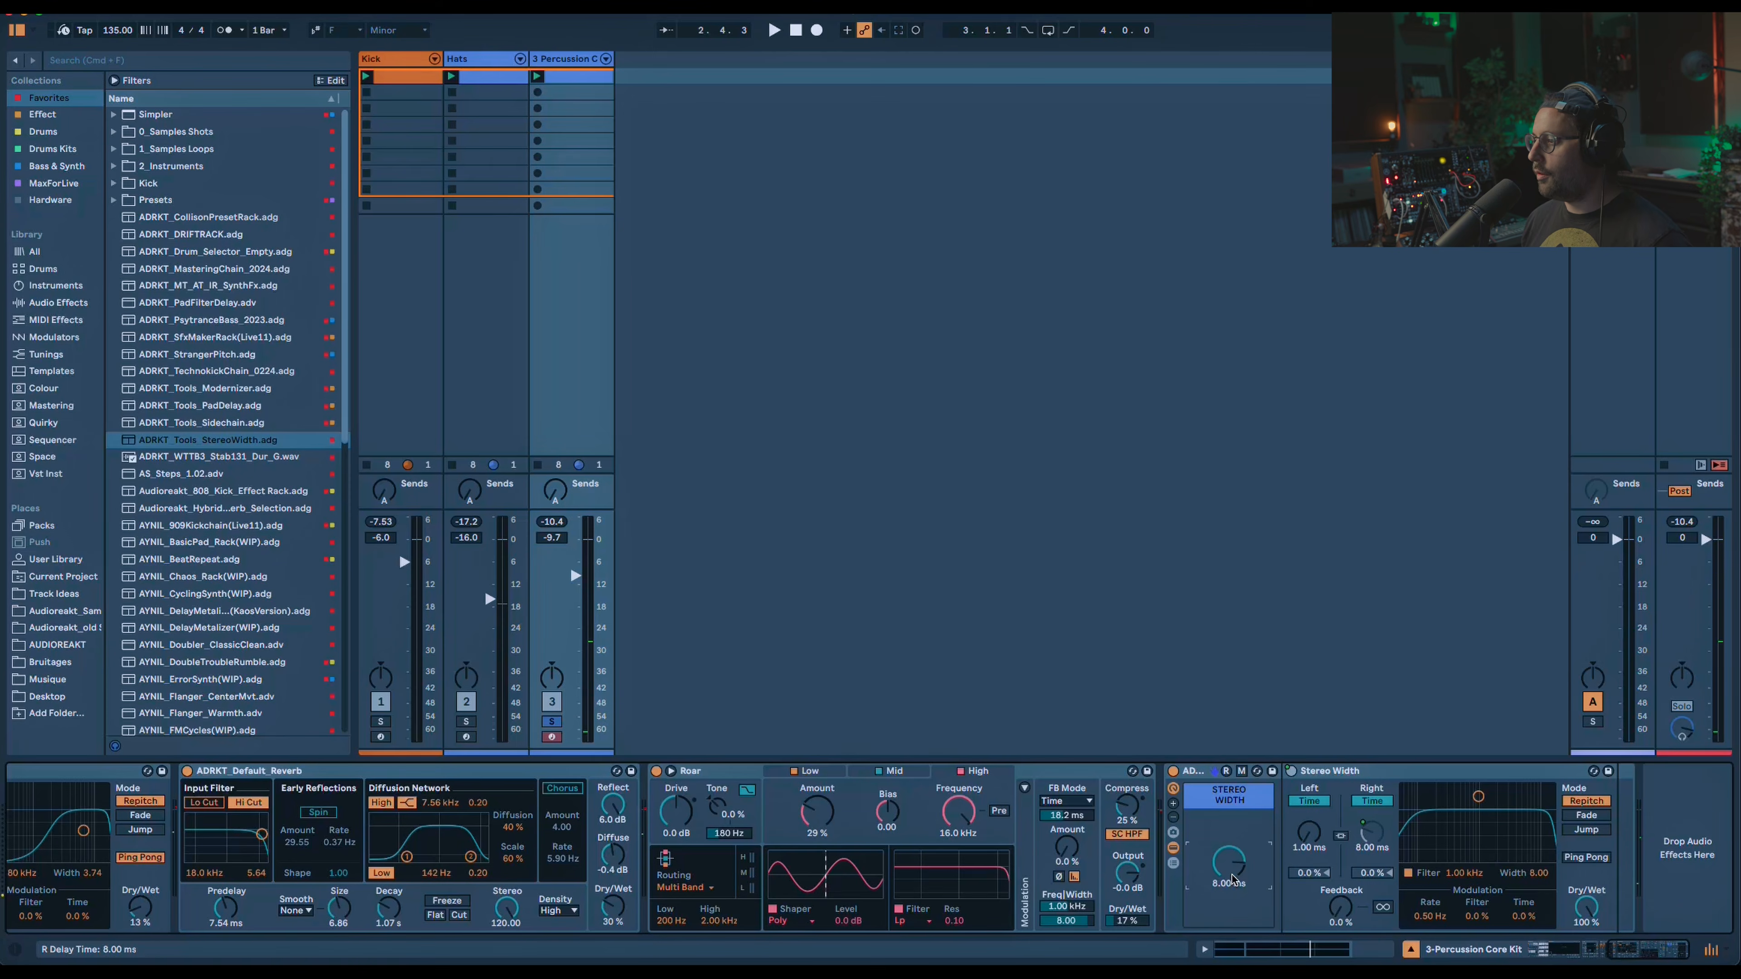
click(1173, 850)
Add the ADRKT_Tools_Sidechain rack at the end of the percussion chain and set its Sidechain amount to 105.
key(space)
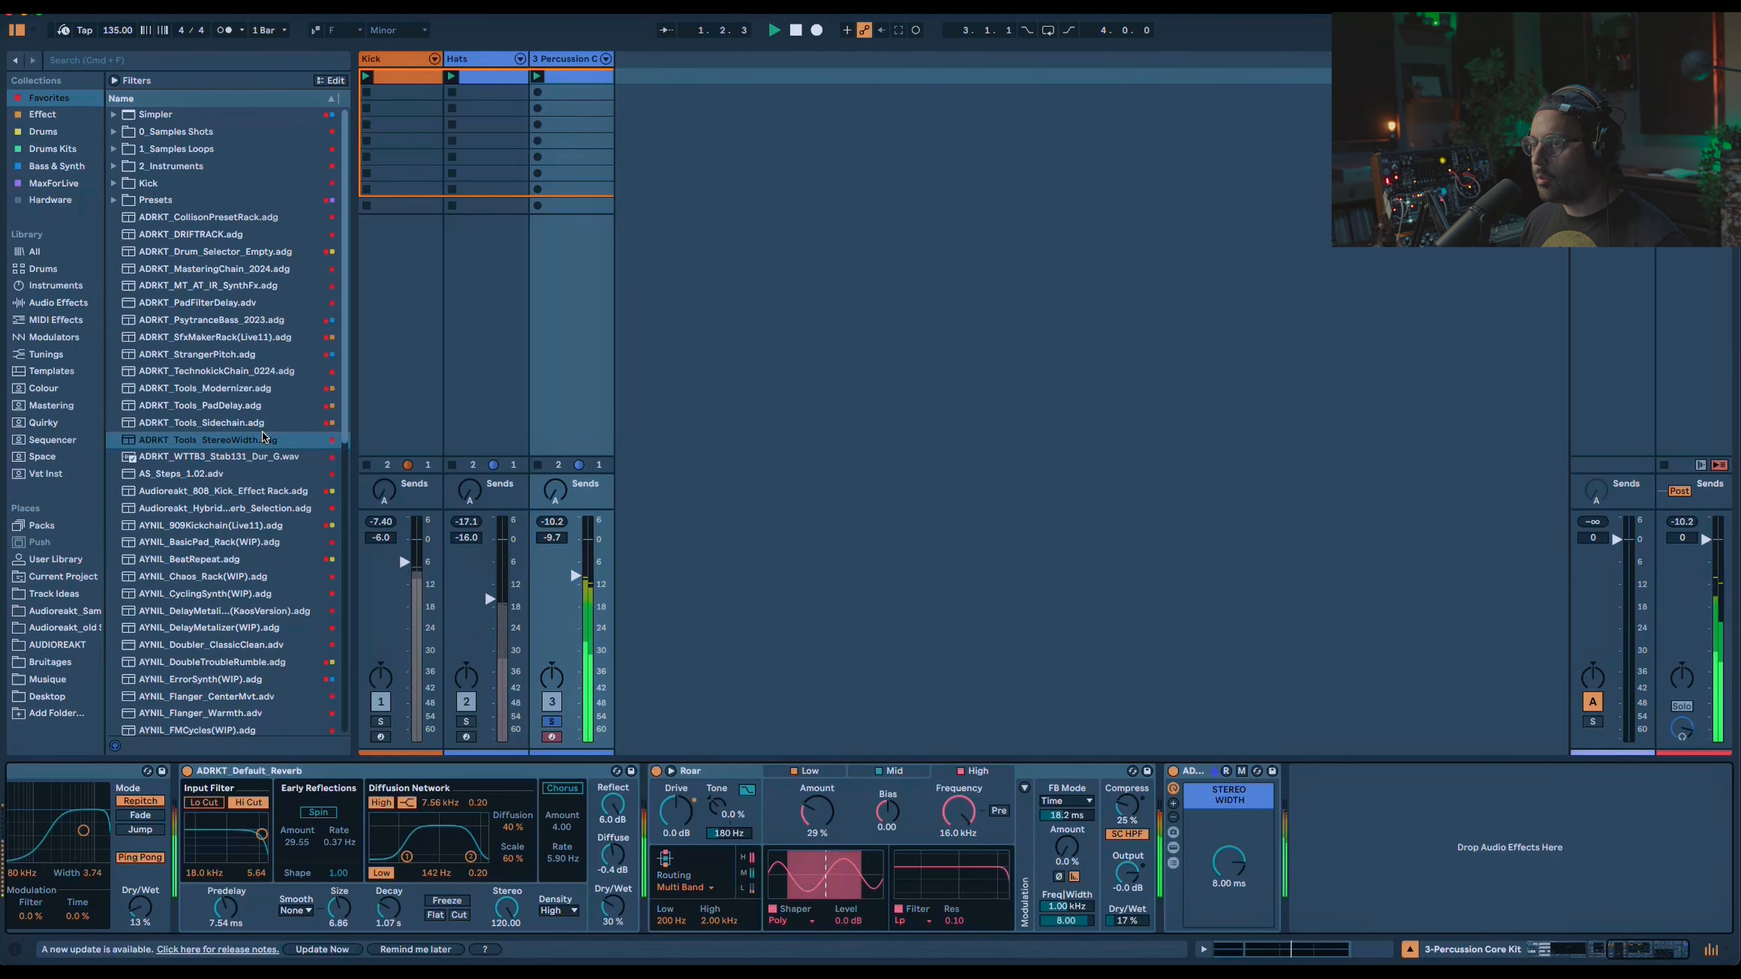
double_click(246, 422)
drag(1354, 862, 1354, 887)
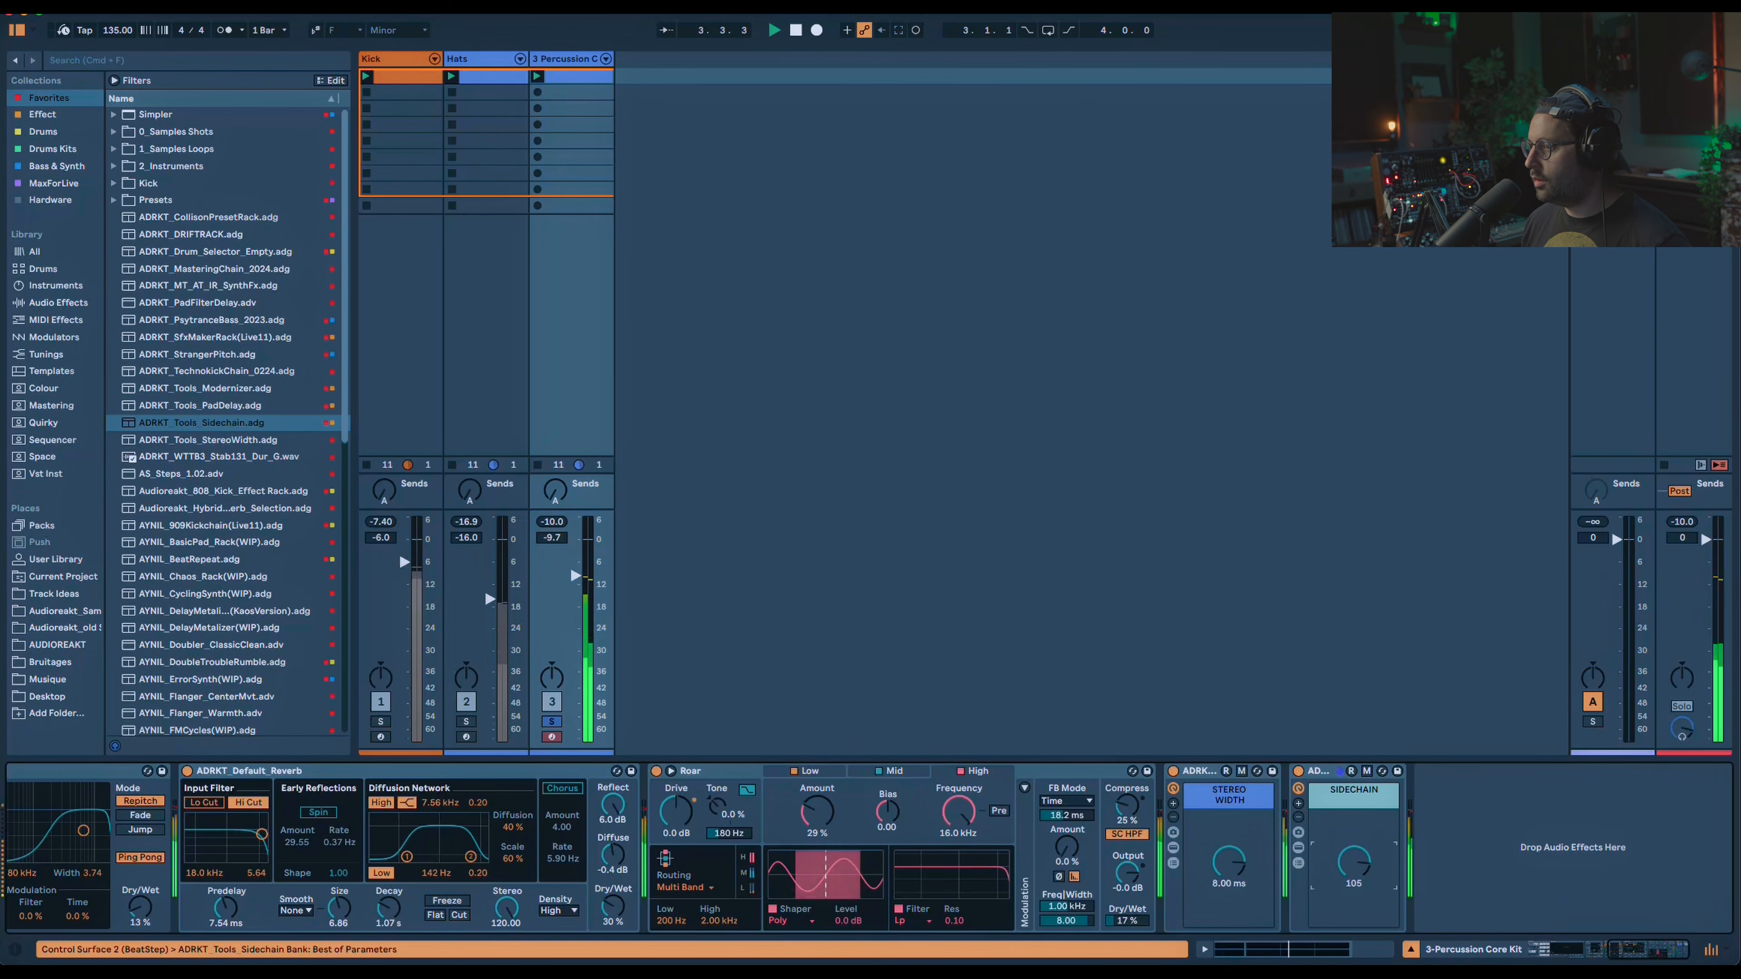
Unsolo the percussion track and set its volume to -11.3 dB against the full groove.
drag(575, 576, 567, 689)
click(551, 721)
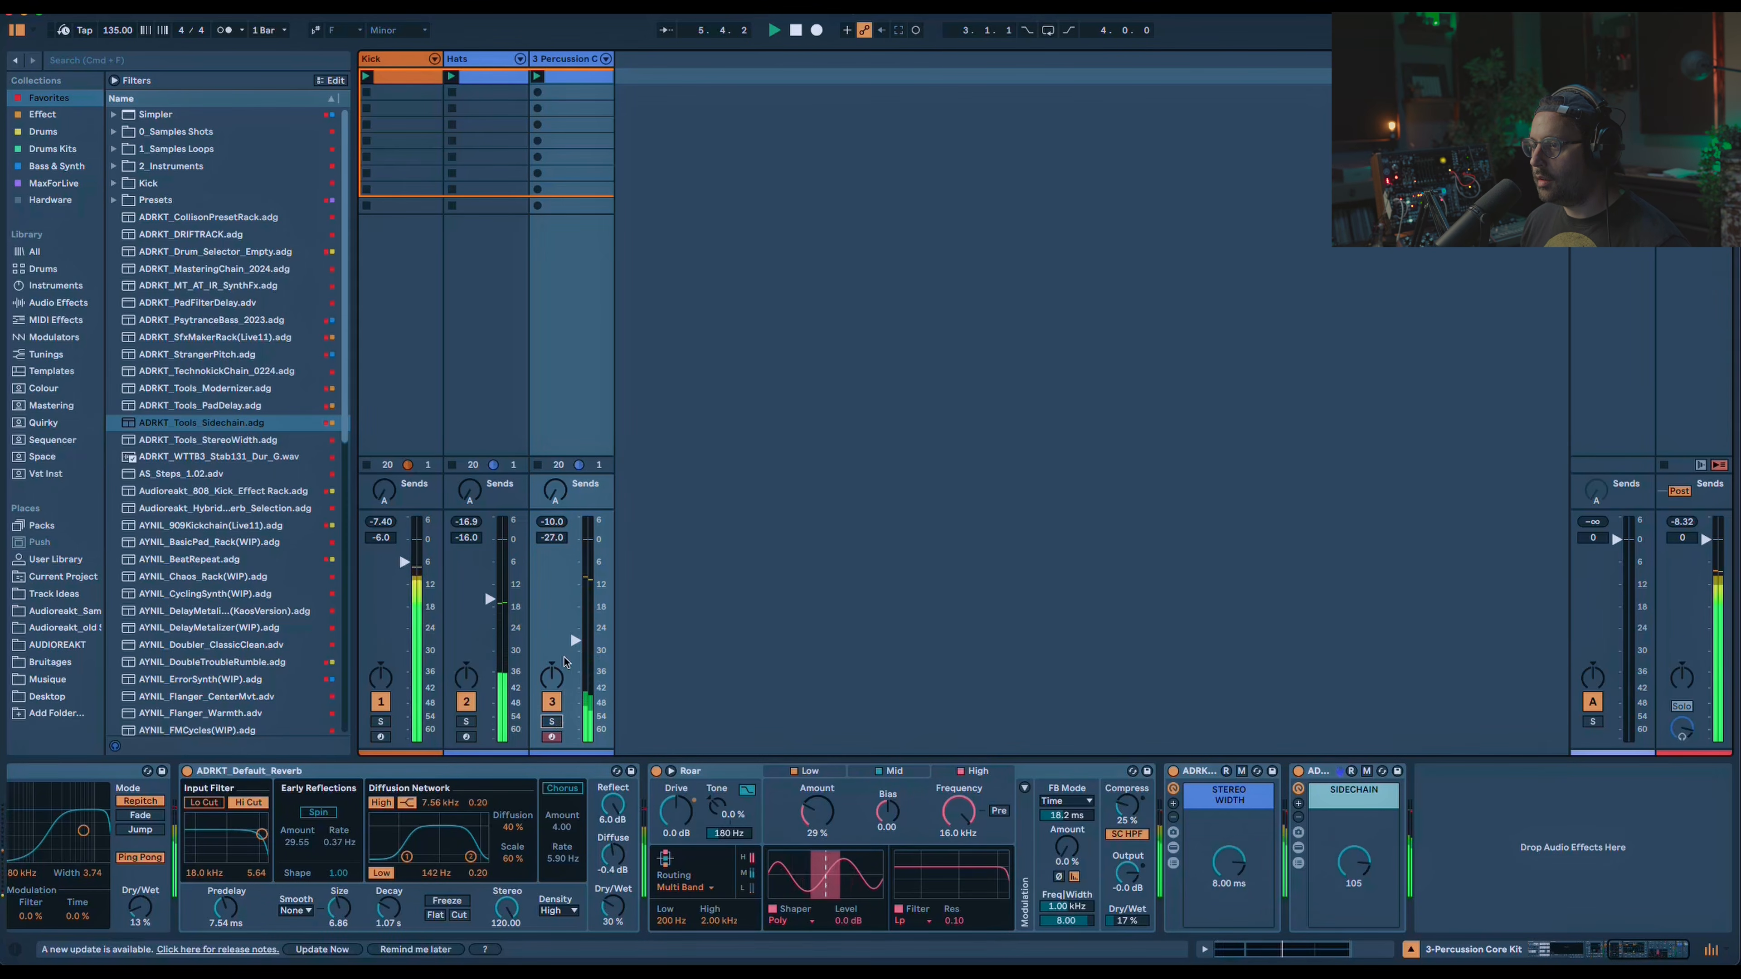
drag(572, 640, 574, 583)
With the percussion track muted, unmute the Ride in the Hats kit and set the Open Hi Hat's level to -5.021 dB.
click(552, 702)
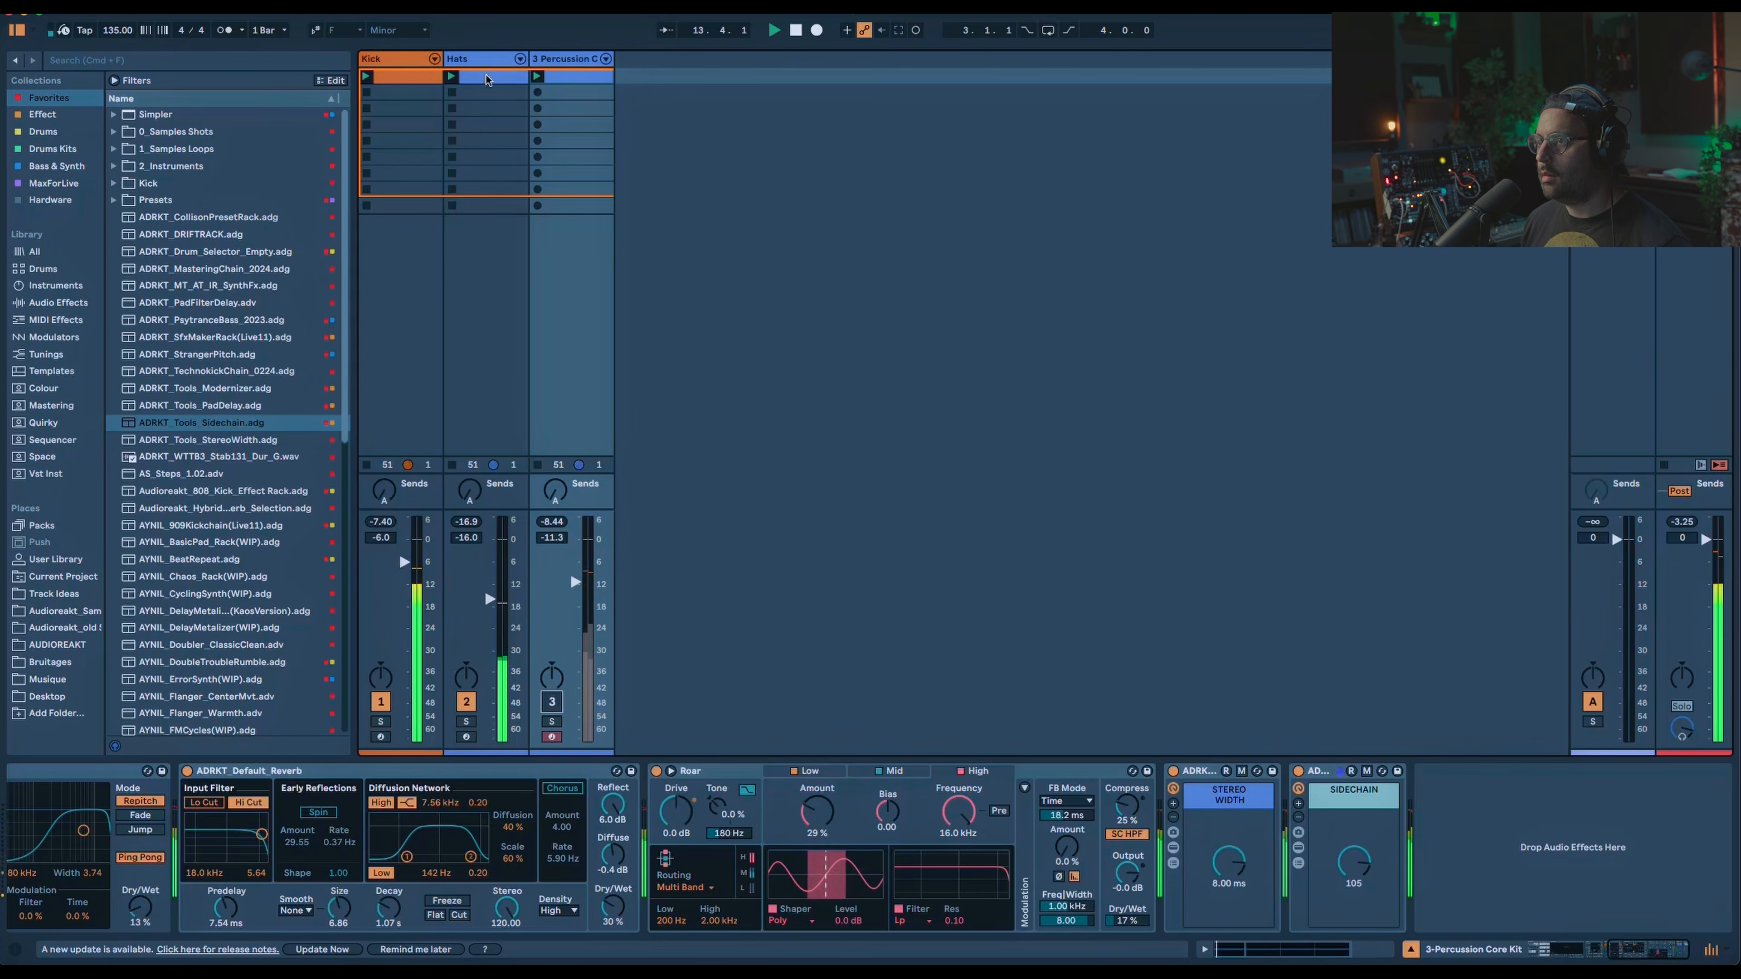
click(485, 77)
double_click(469, 60)
key(space)
scroll(467, 809, left, 15)
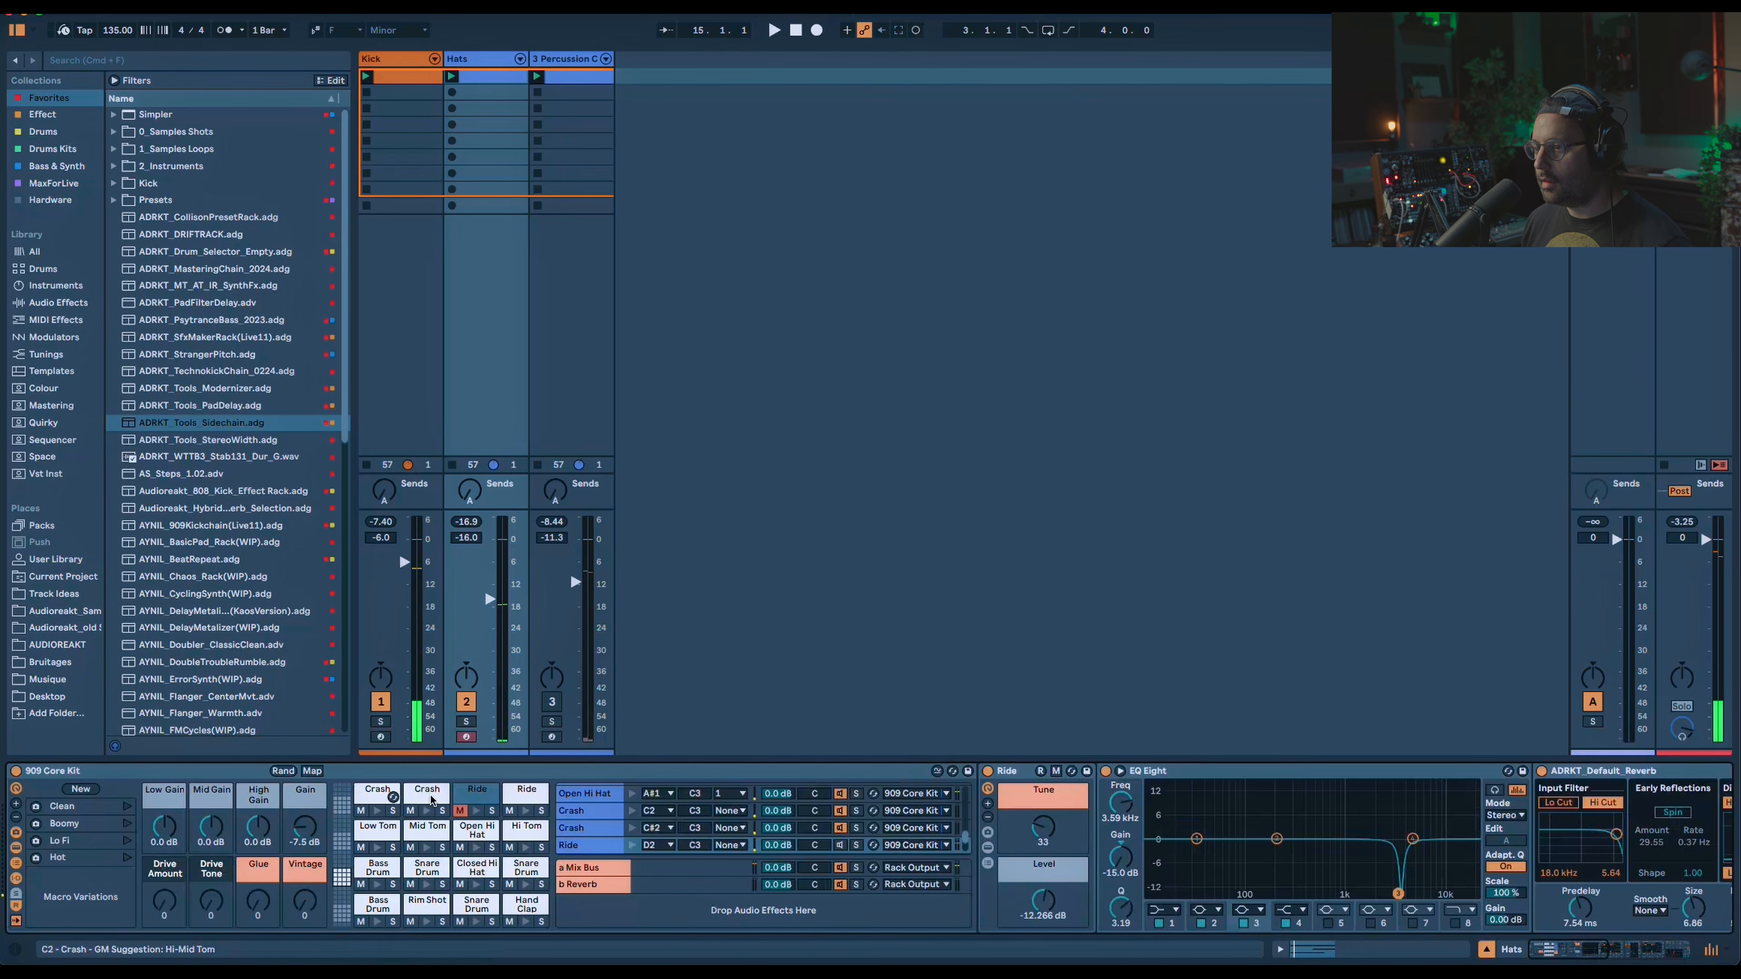
key(space)
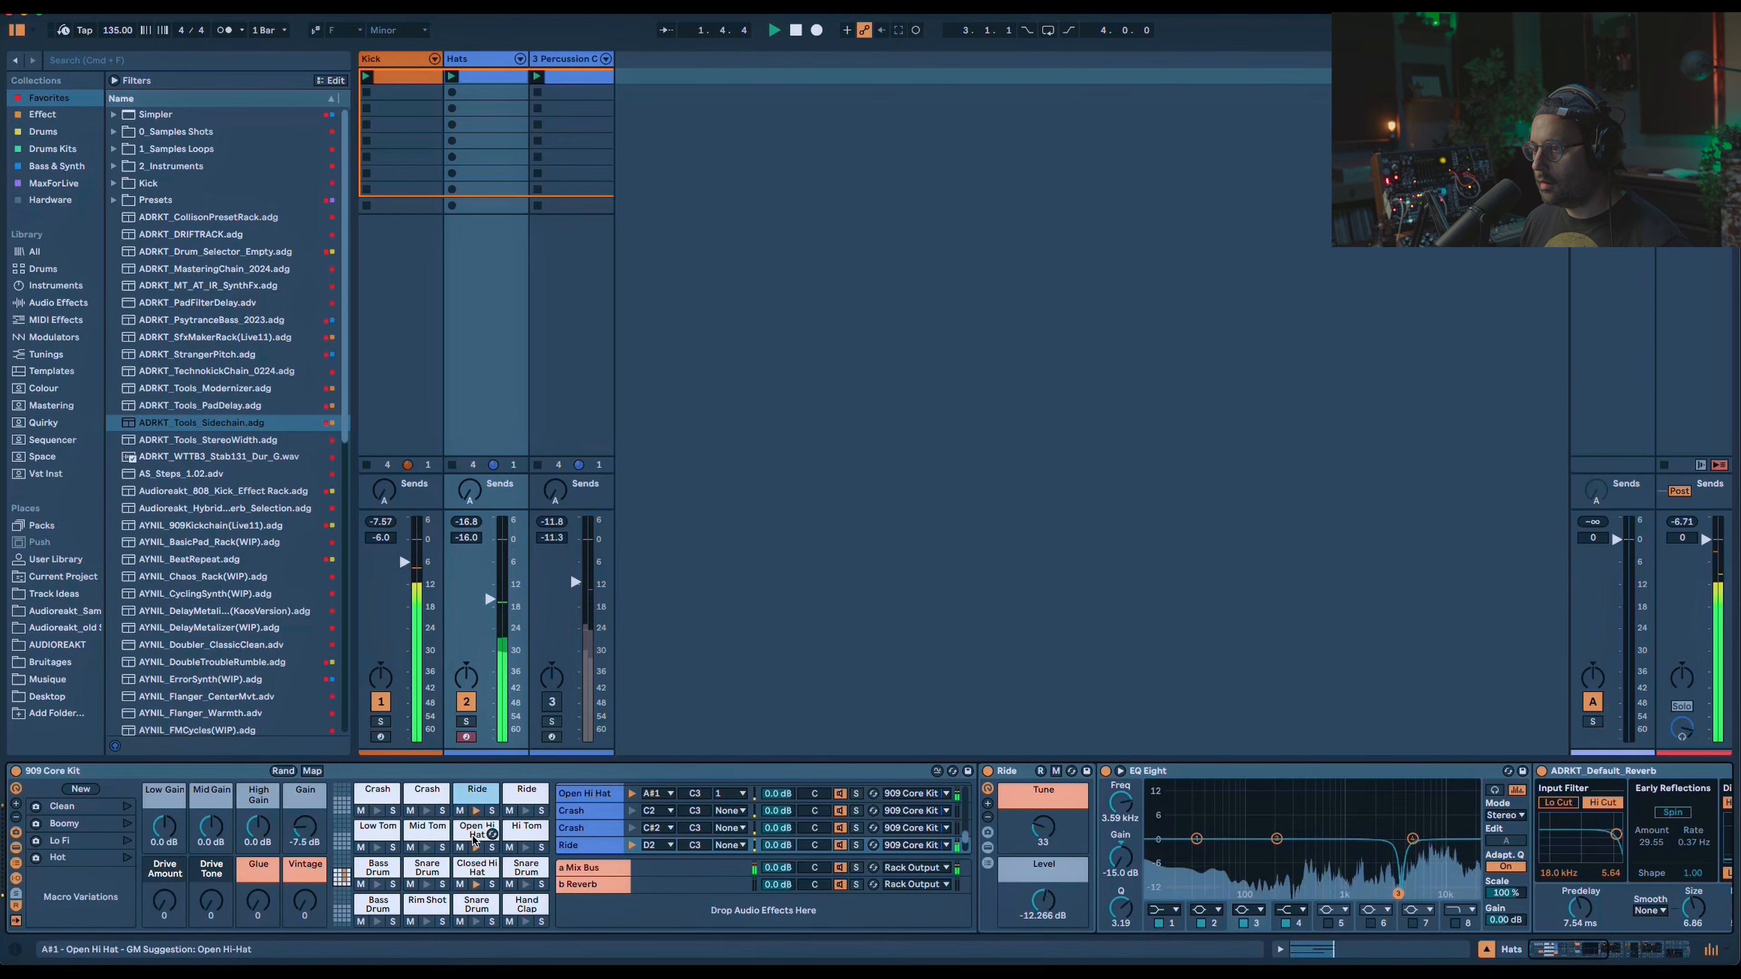
click(478, 868)
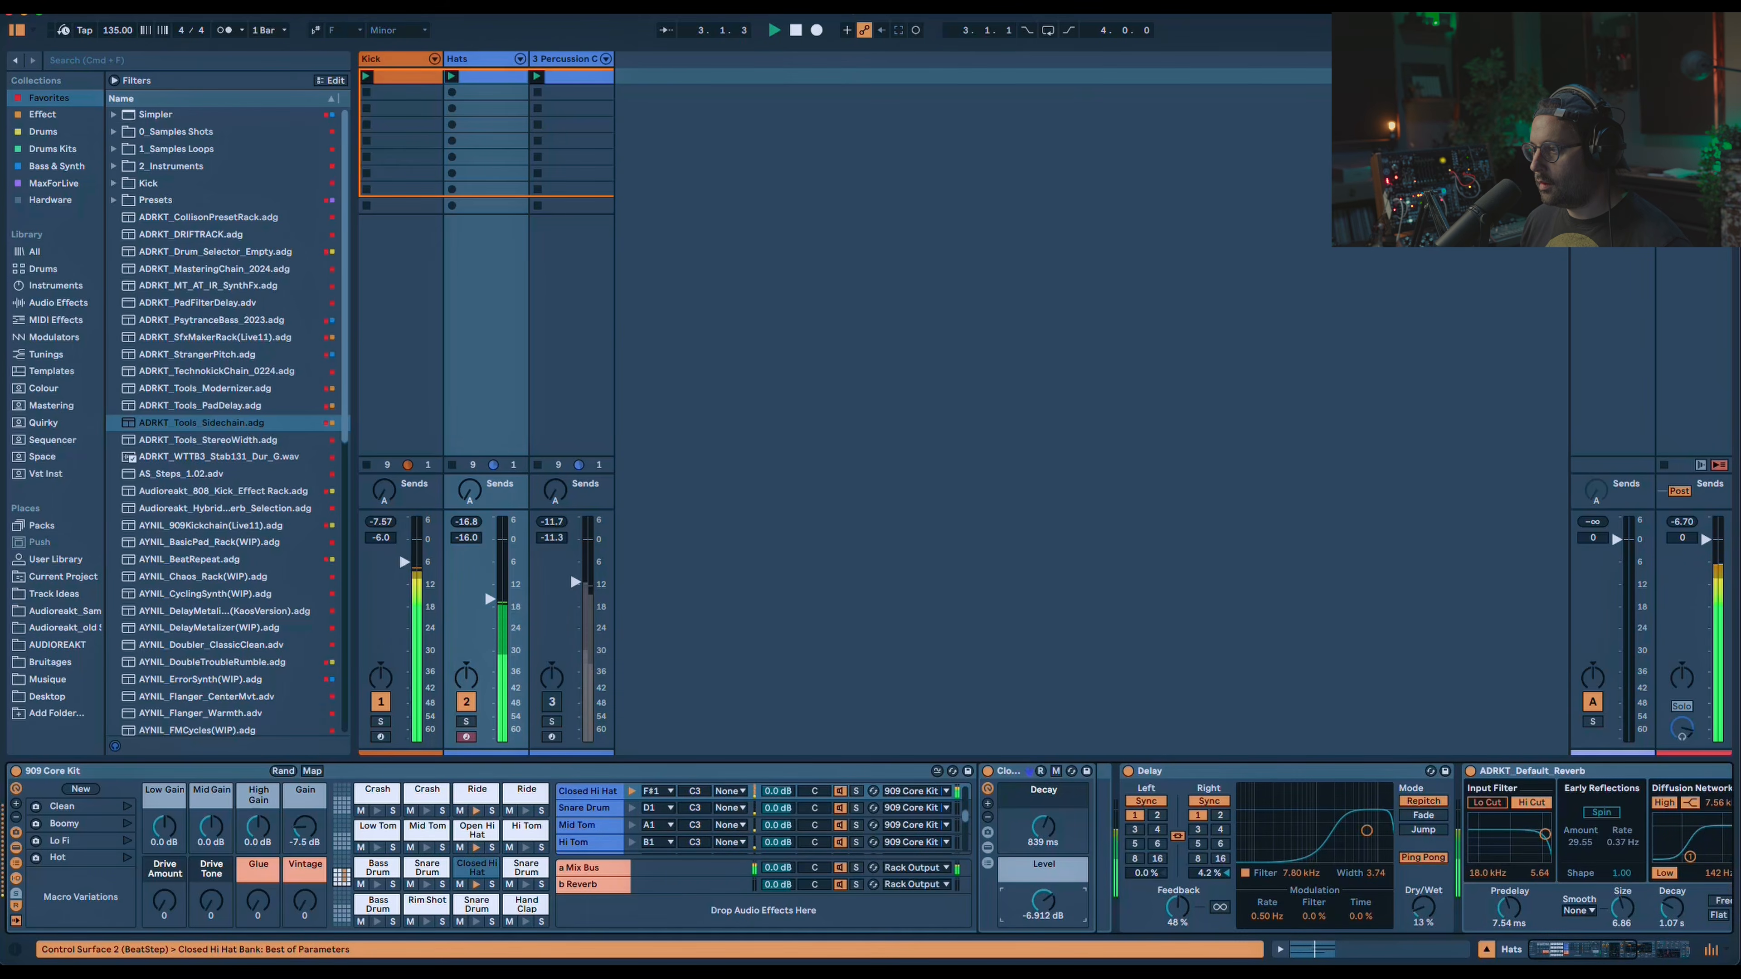
click(488, 830)
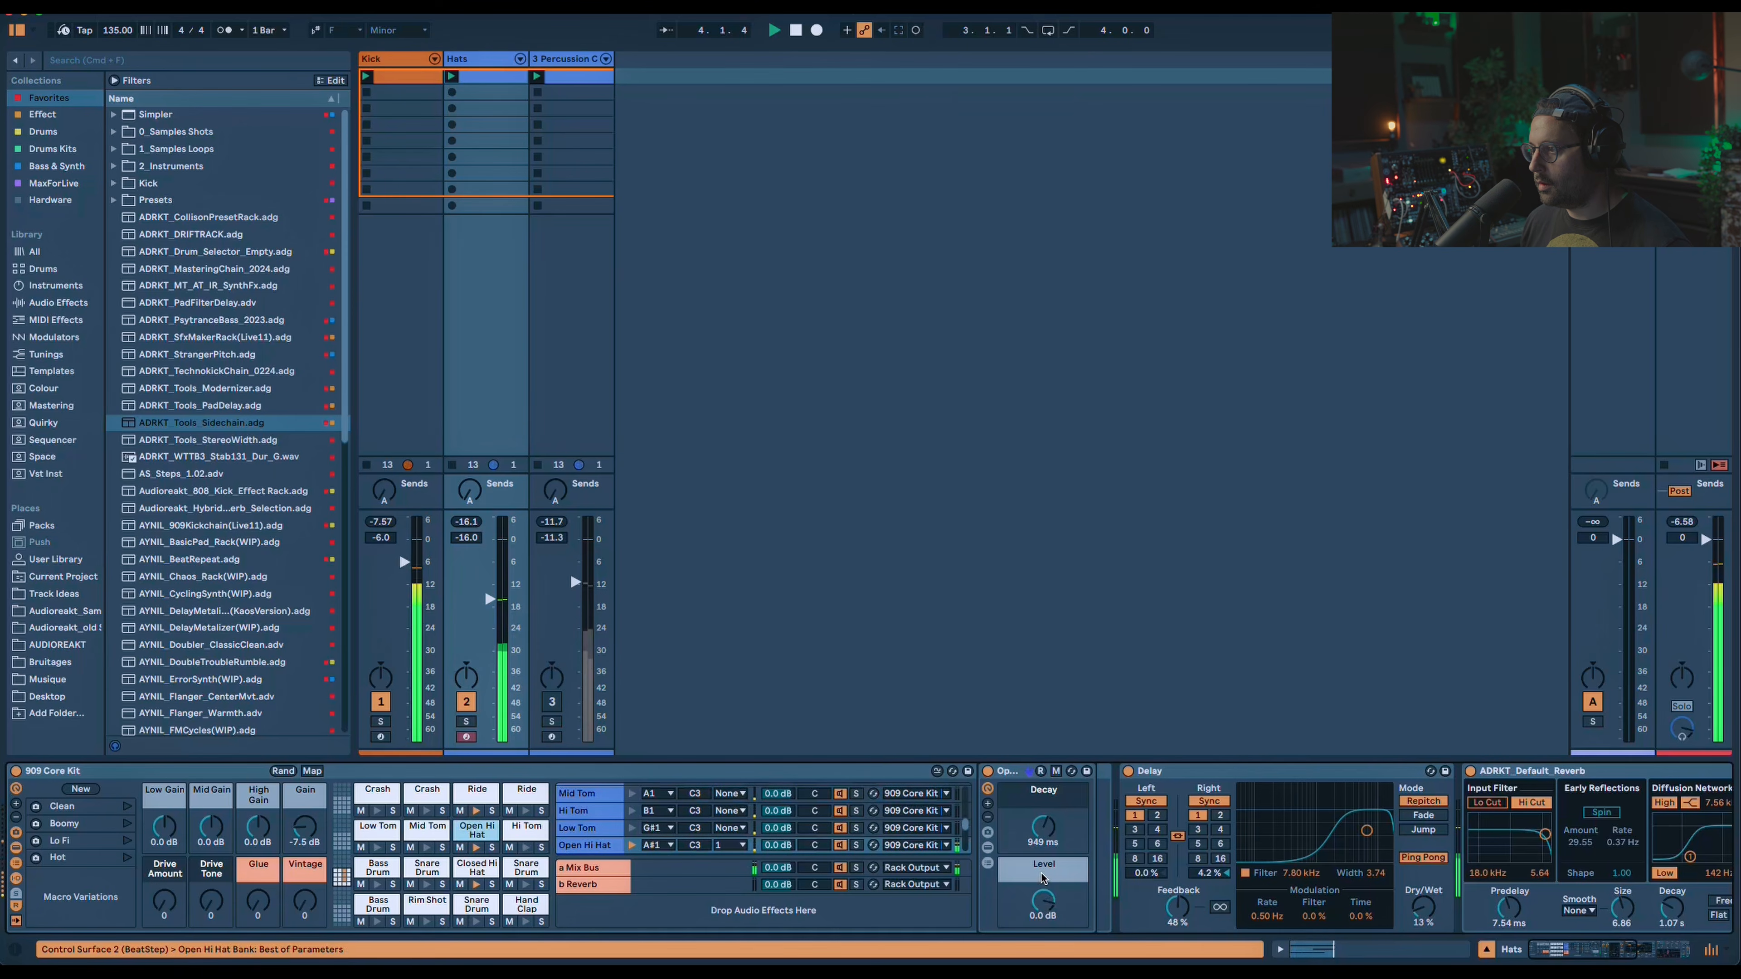
drag(1044, 901, 1043, 920)
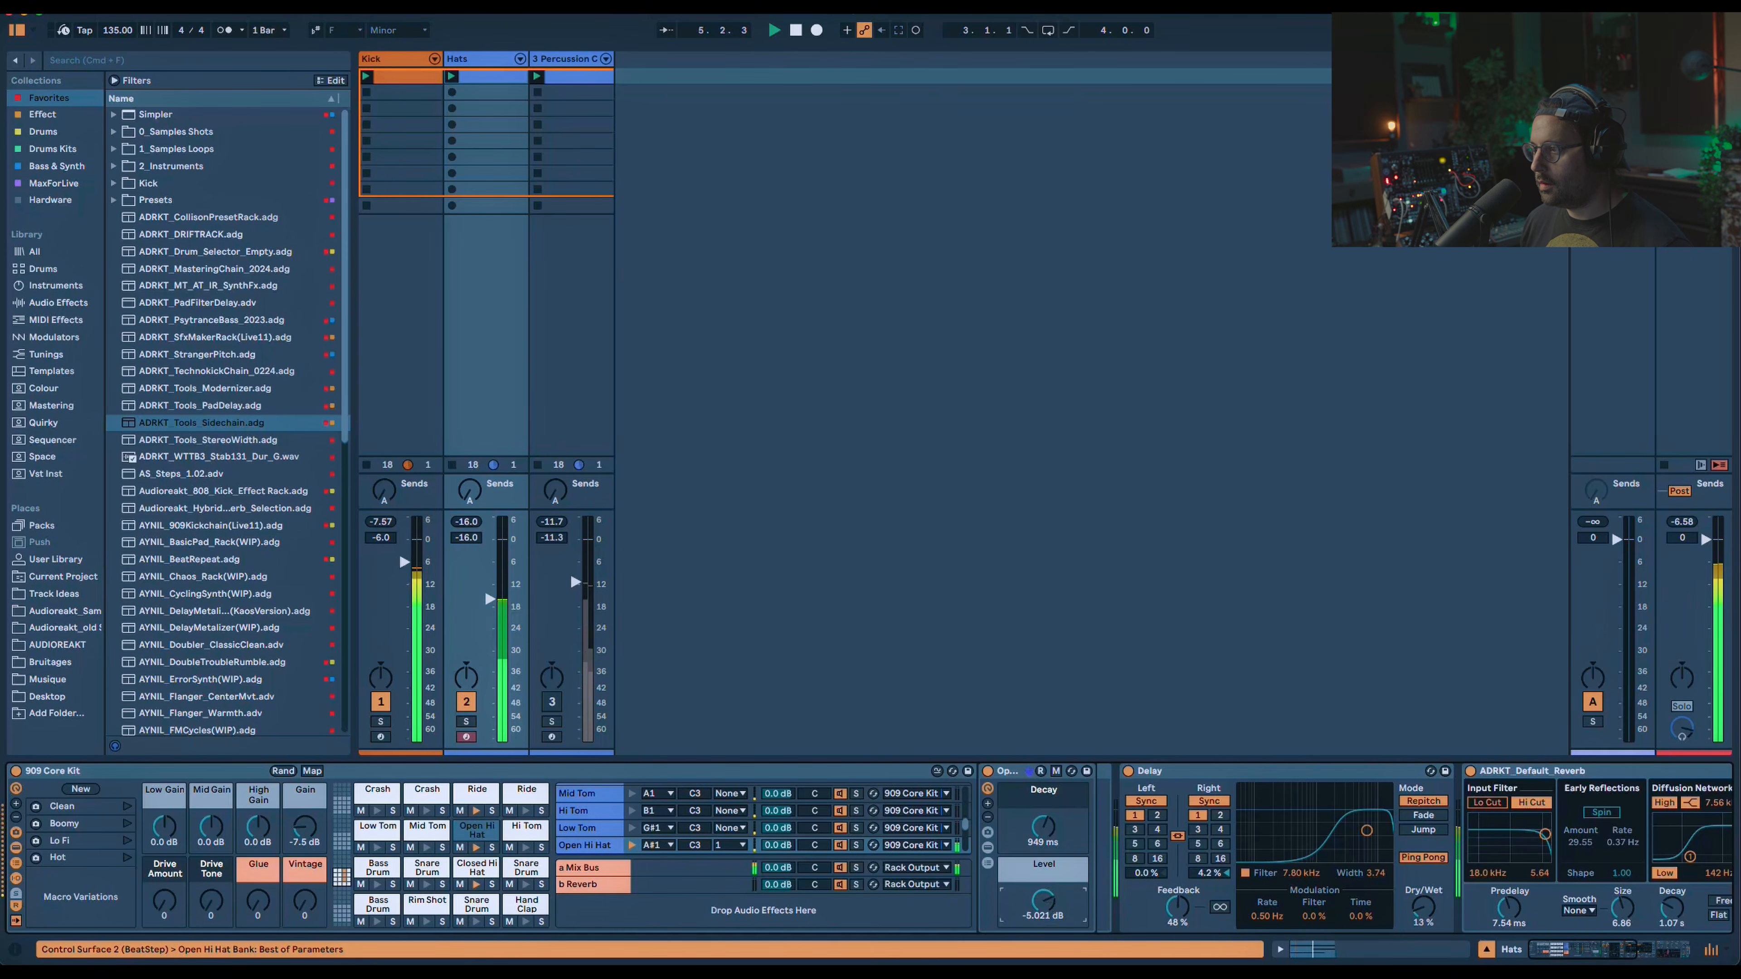
Solo the Hats track, set the Closed Hi Hat's level to -3.447 dB, and unsolo the track.
click(482, 792)
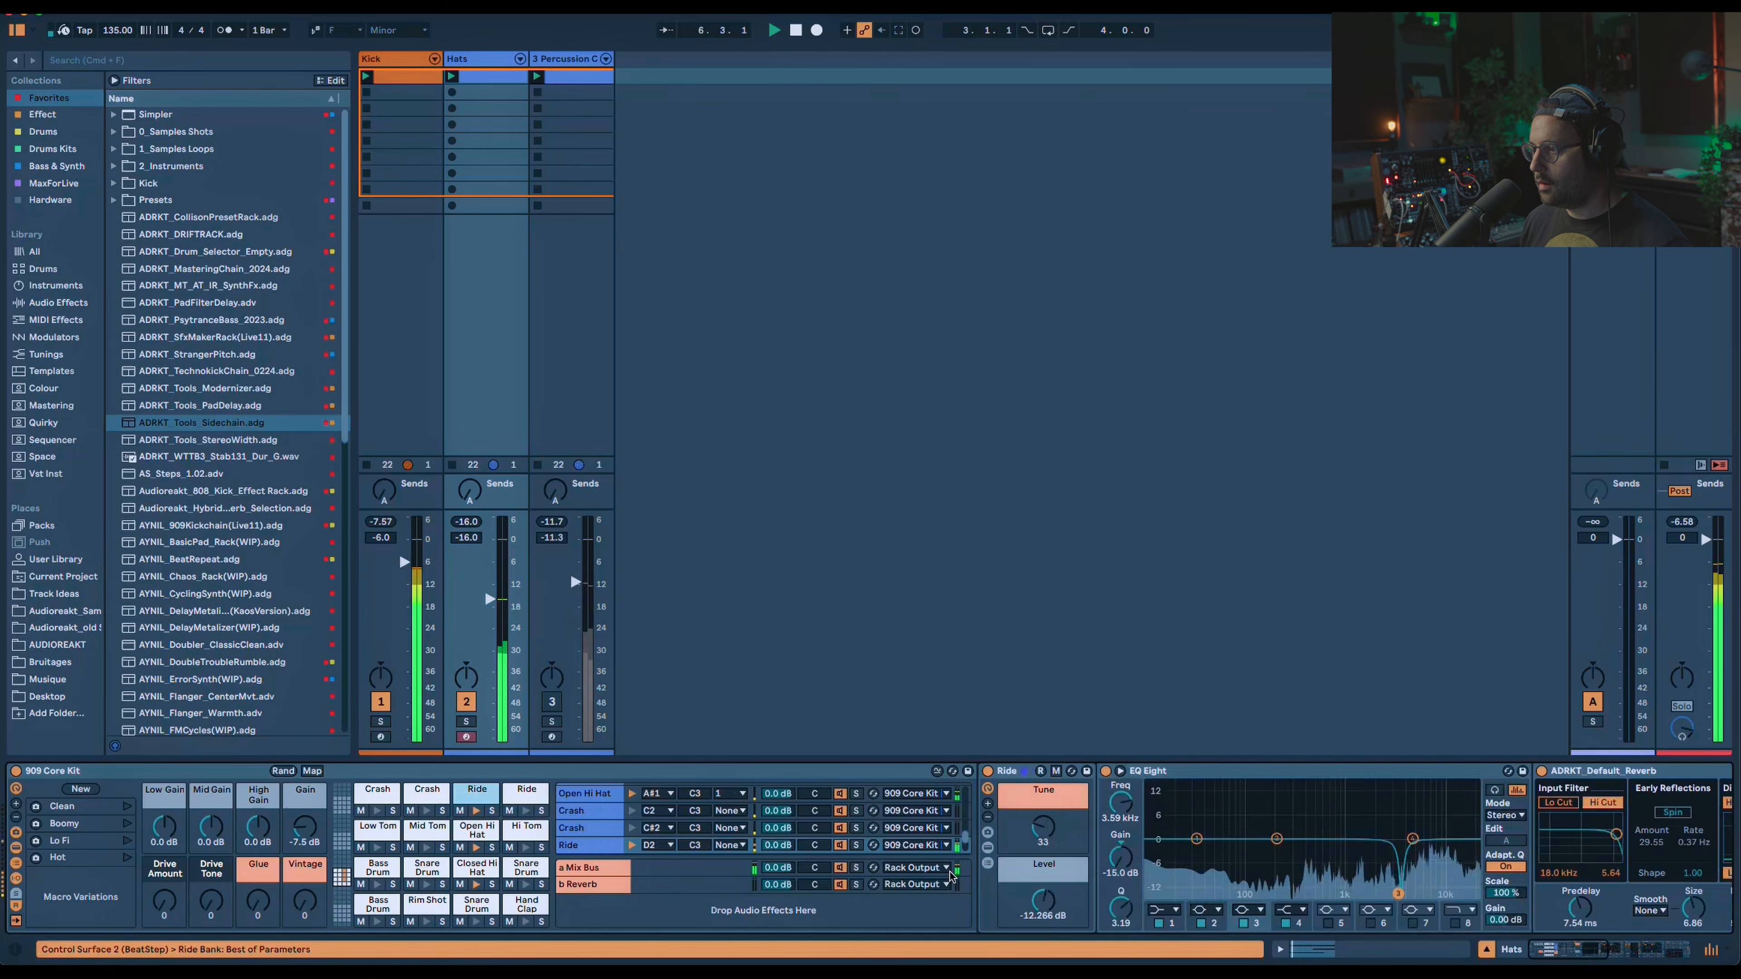
click(467, 721)
click(477, 868)
drag(1043, 901, 1043, 886)
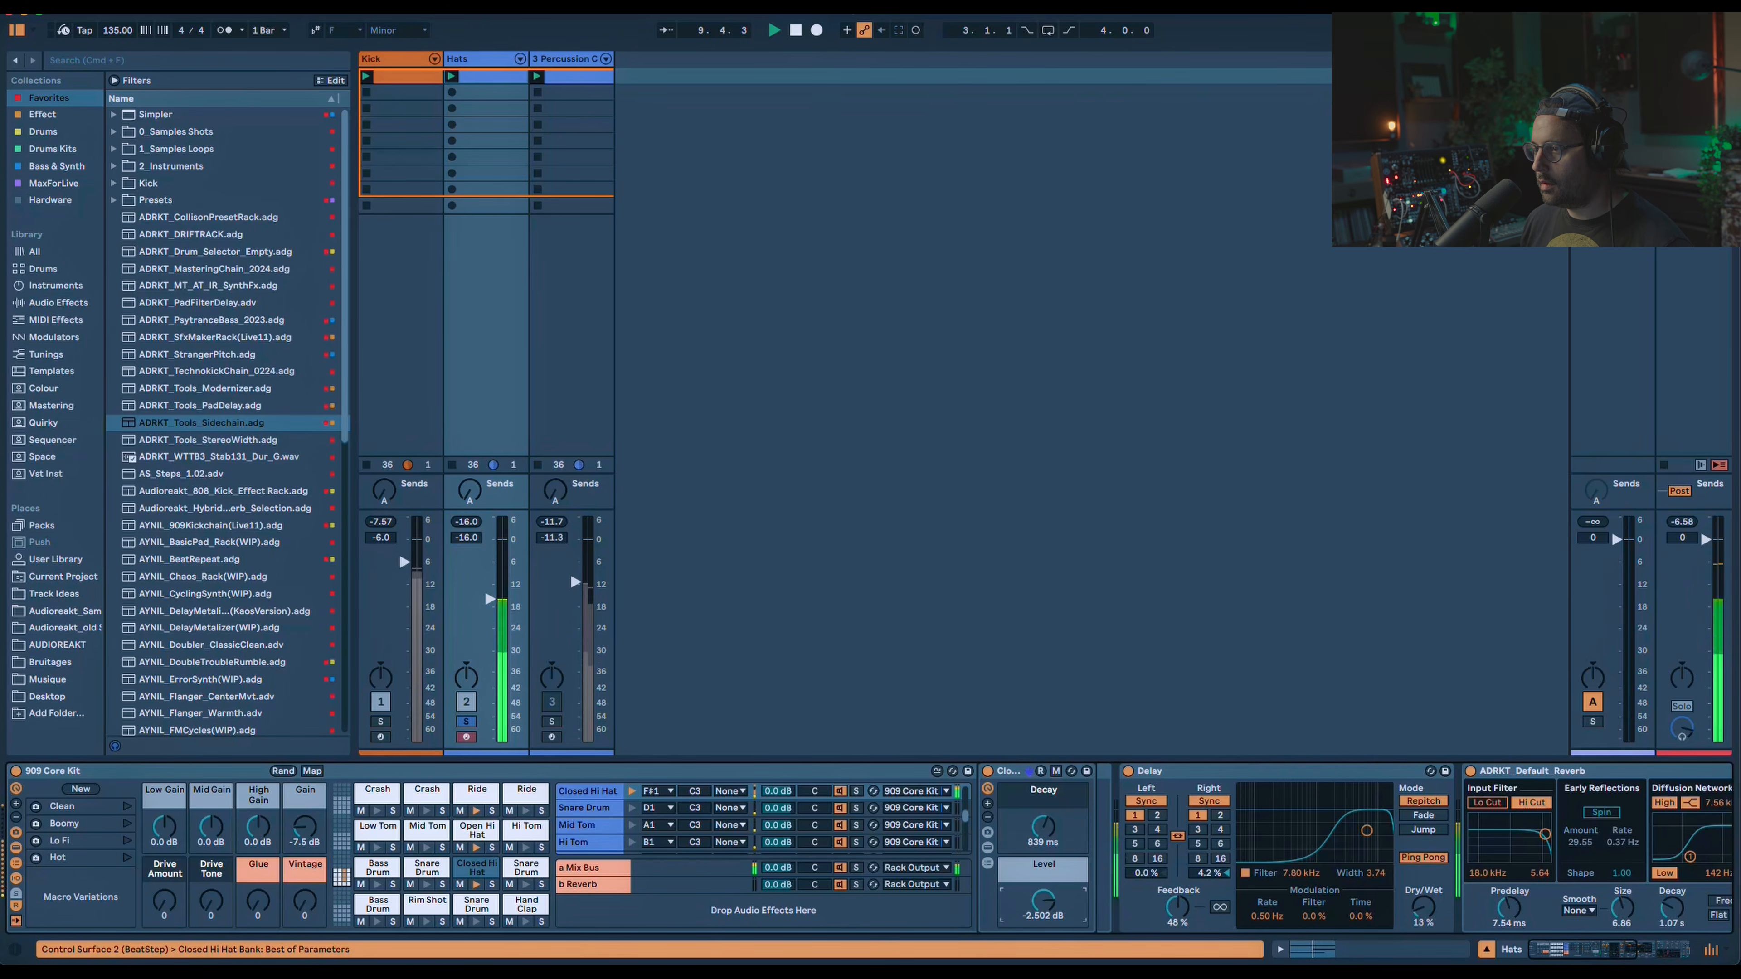
click(466, 720)
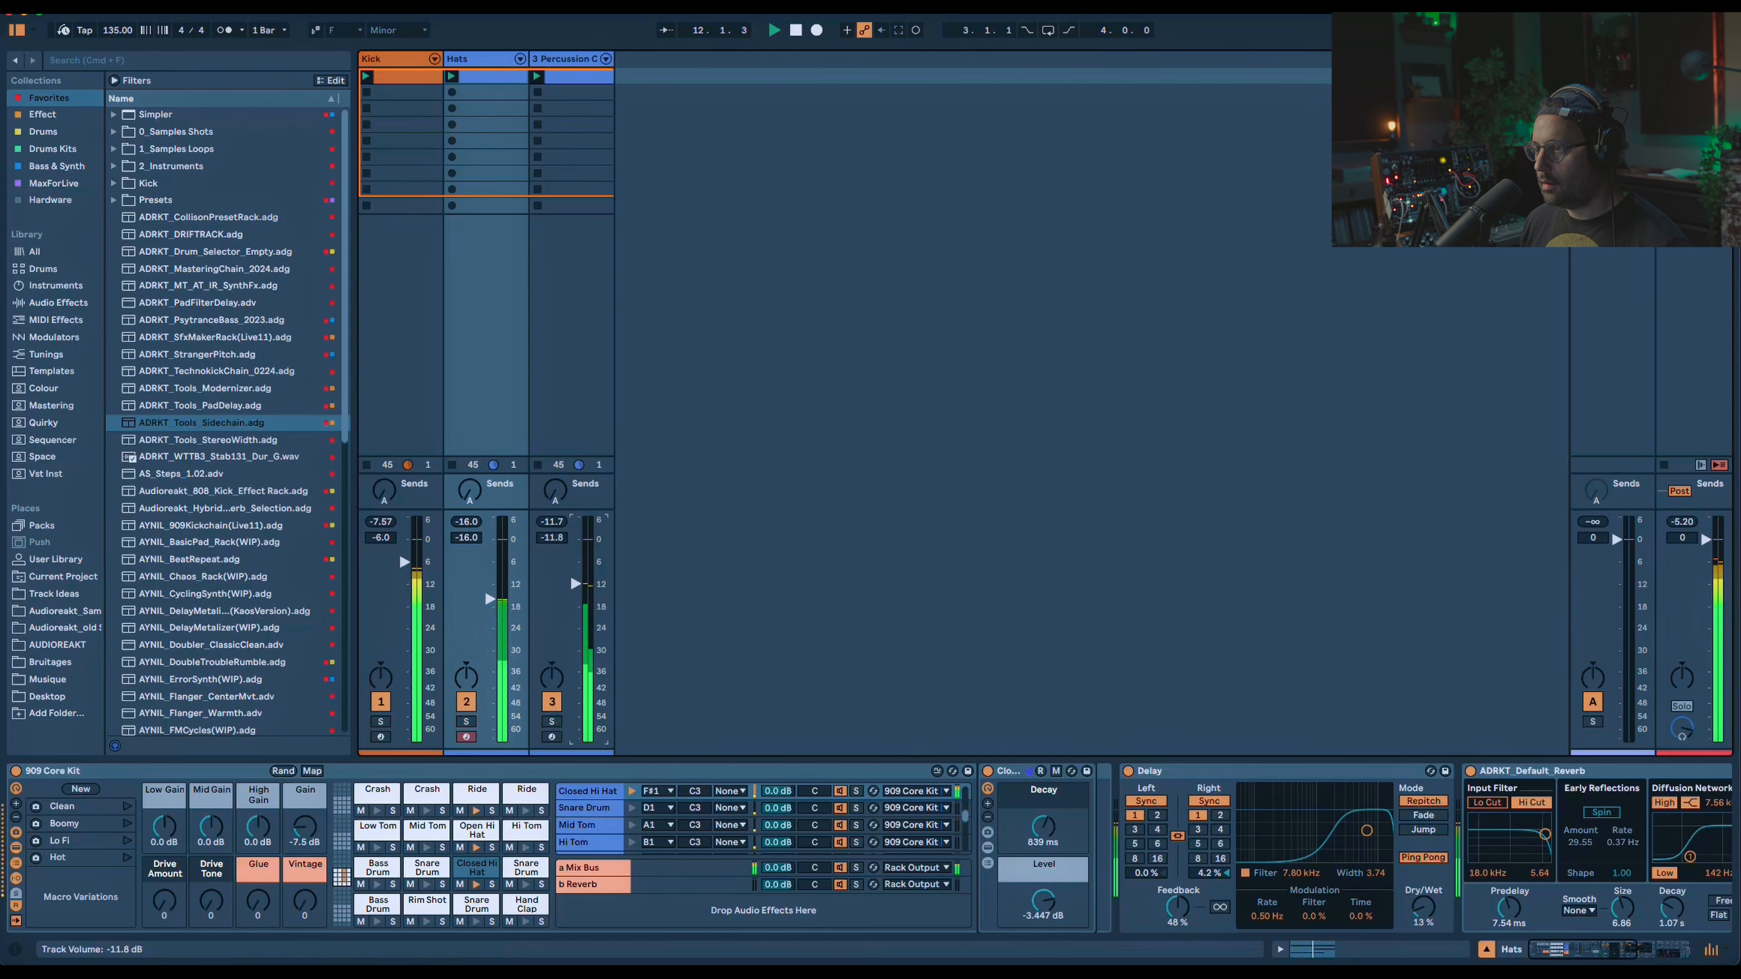
Bring the percussion track back in at -11.0 dB and rename the track Shaker.
mouse_move(574, 610)
mouse_down()
mouse_move(574, 629)
mouse_move(575, 582)
mouse_up()
click(571, 88)
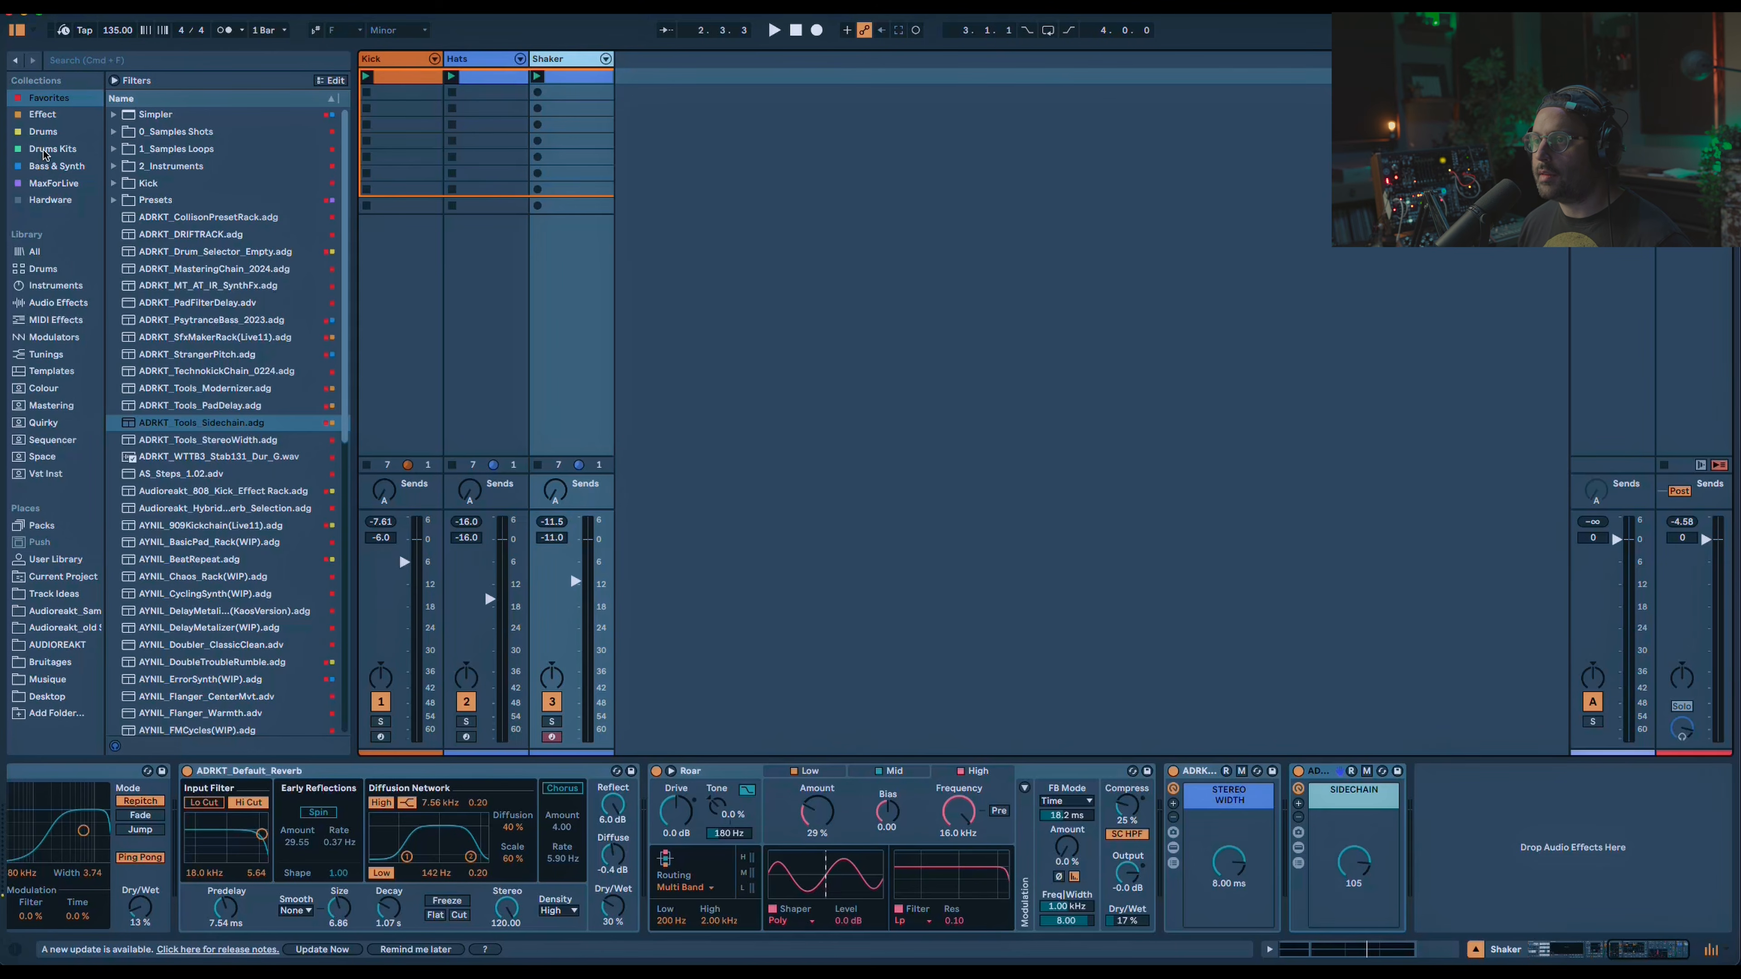
Load the 909 Core Kit from the Drums Kits collection on a new track and create an empty one-bar clip in its first slot.
click(27, 149)
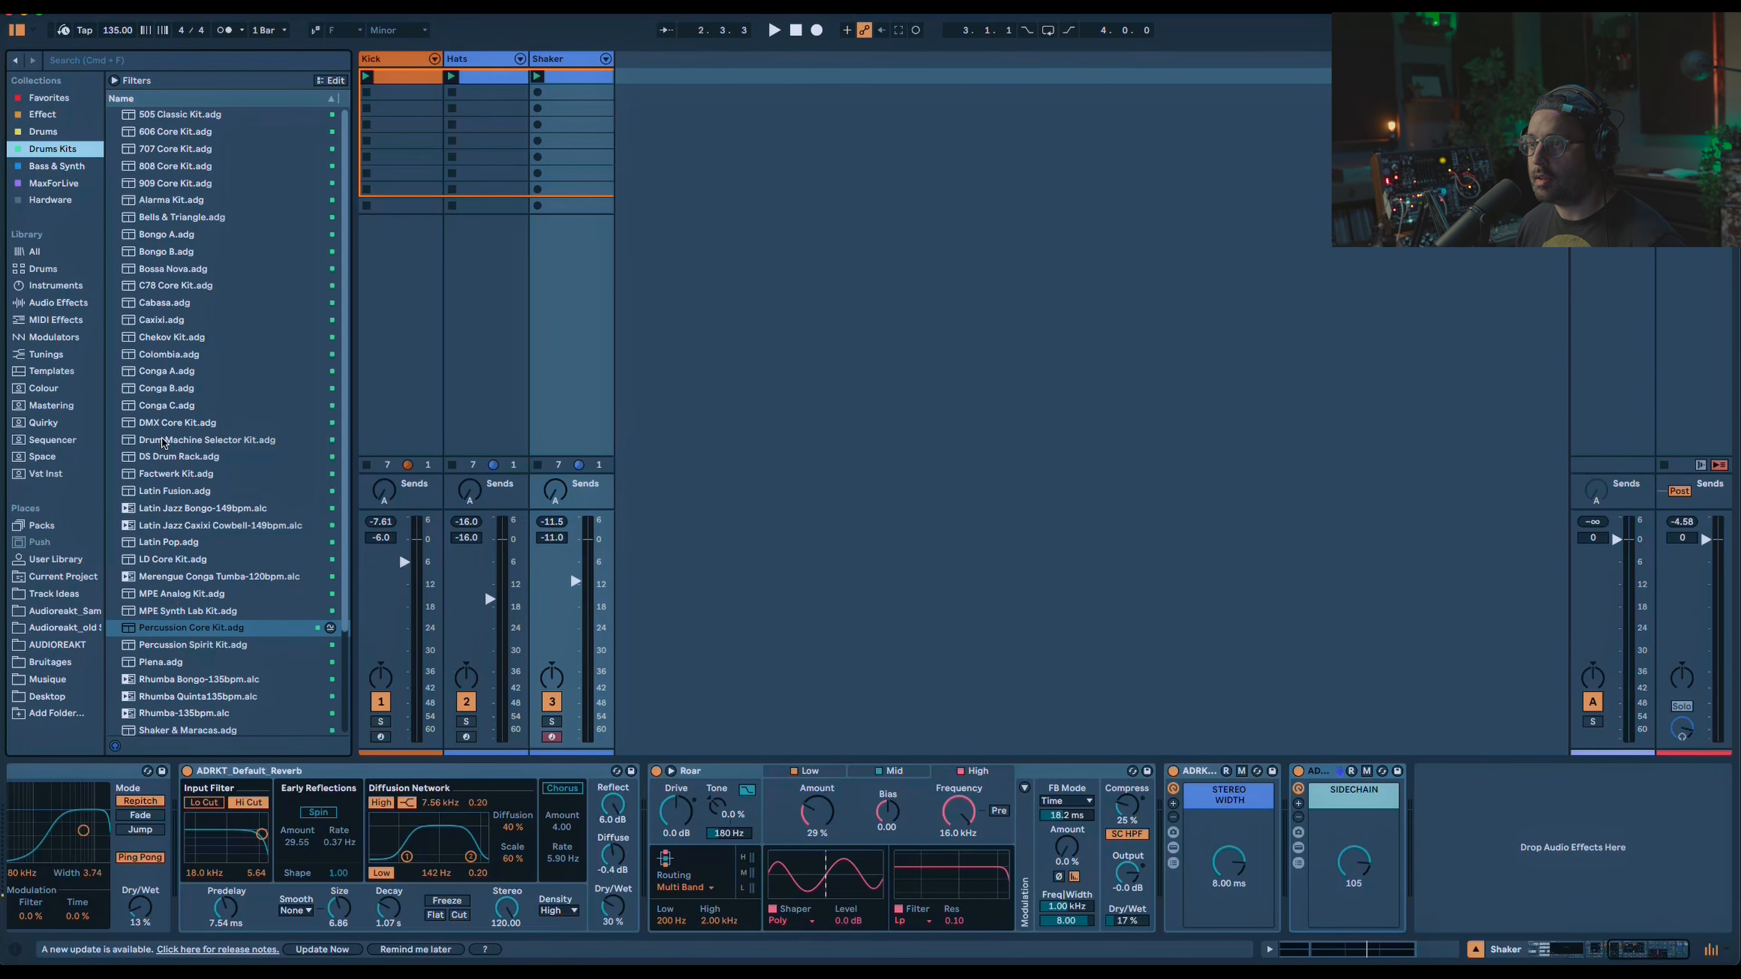
drag(157, 187, 913, 122)
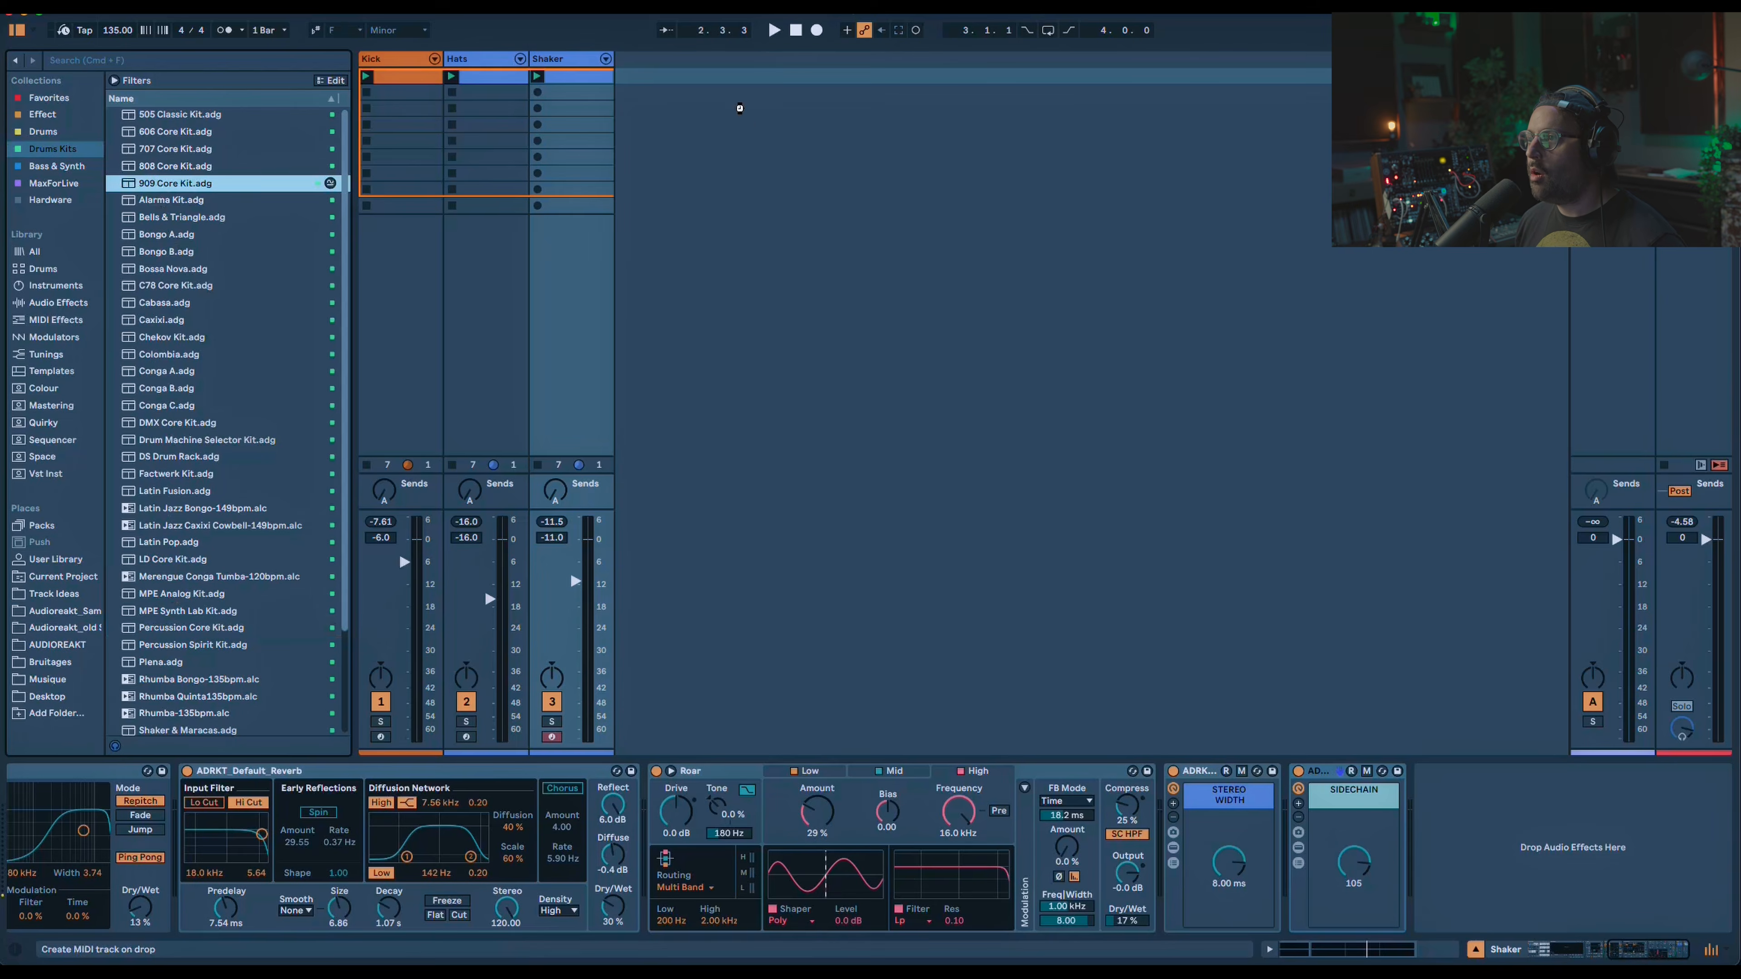
drag(623, 63, 646, 73)
double_click(647, 73)
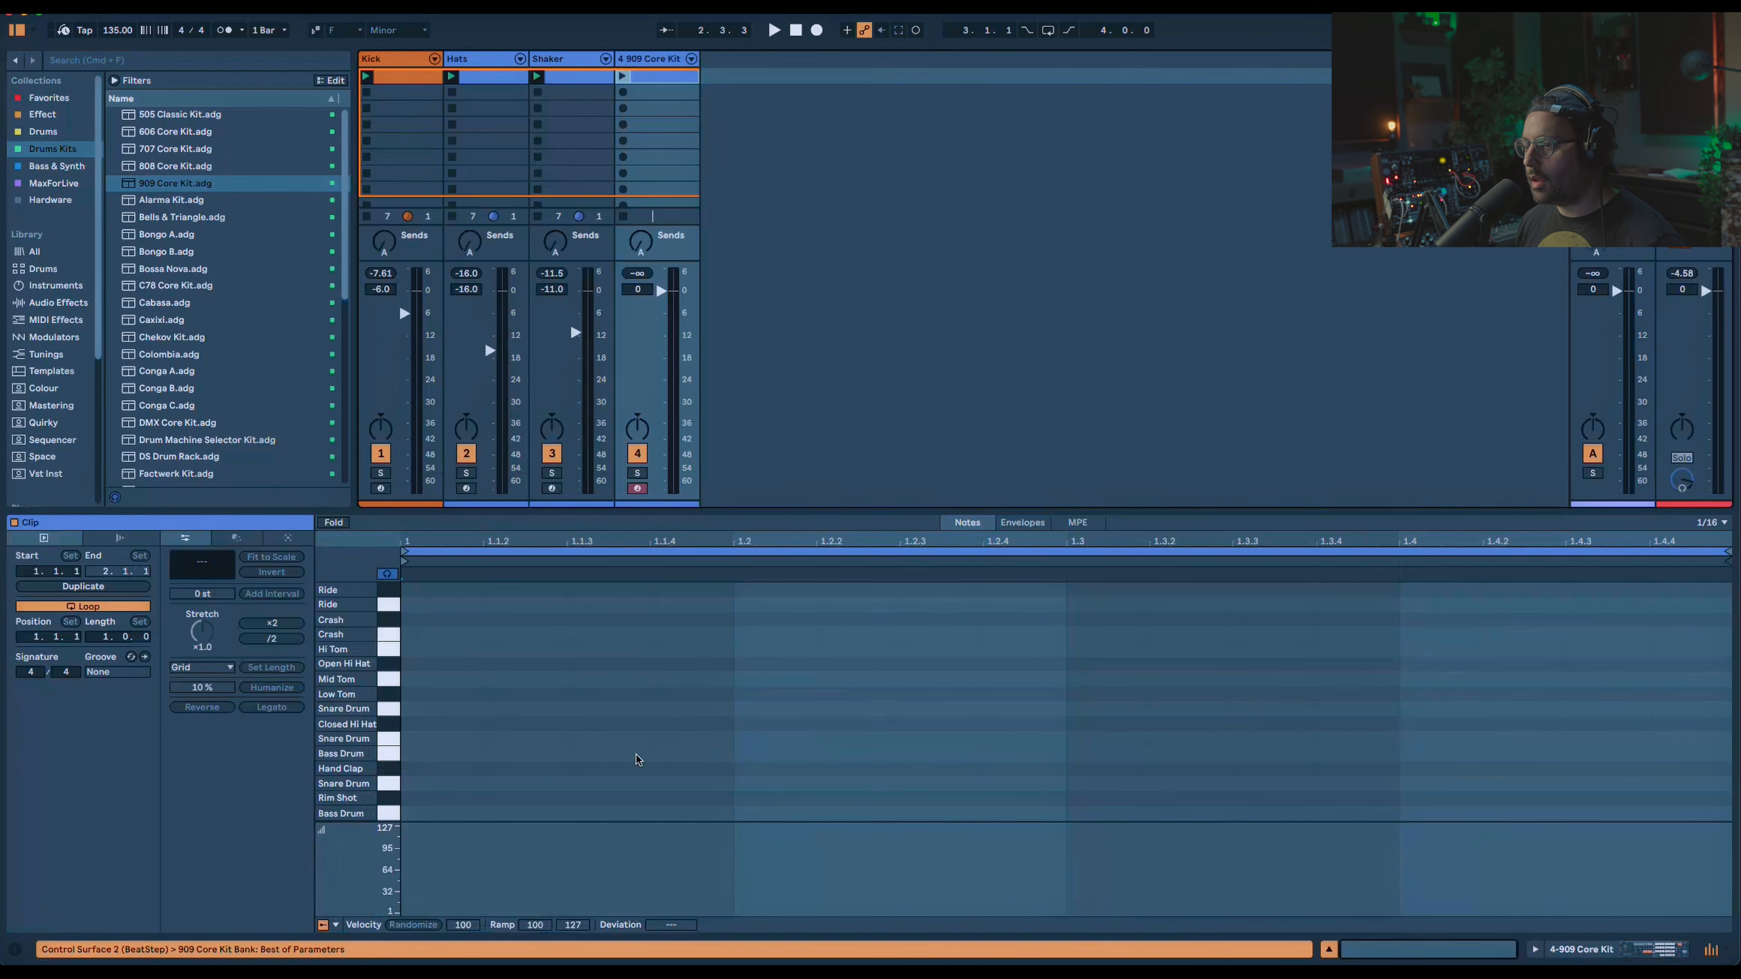
Add Hand Clap notes at 1.2 and 1.4 in the new clip and select both while playing.
double_click(757, 771)
double_click(1426, 768)
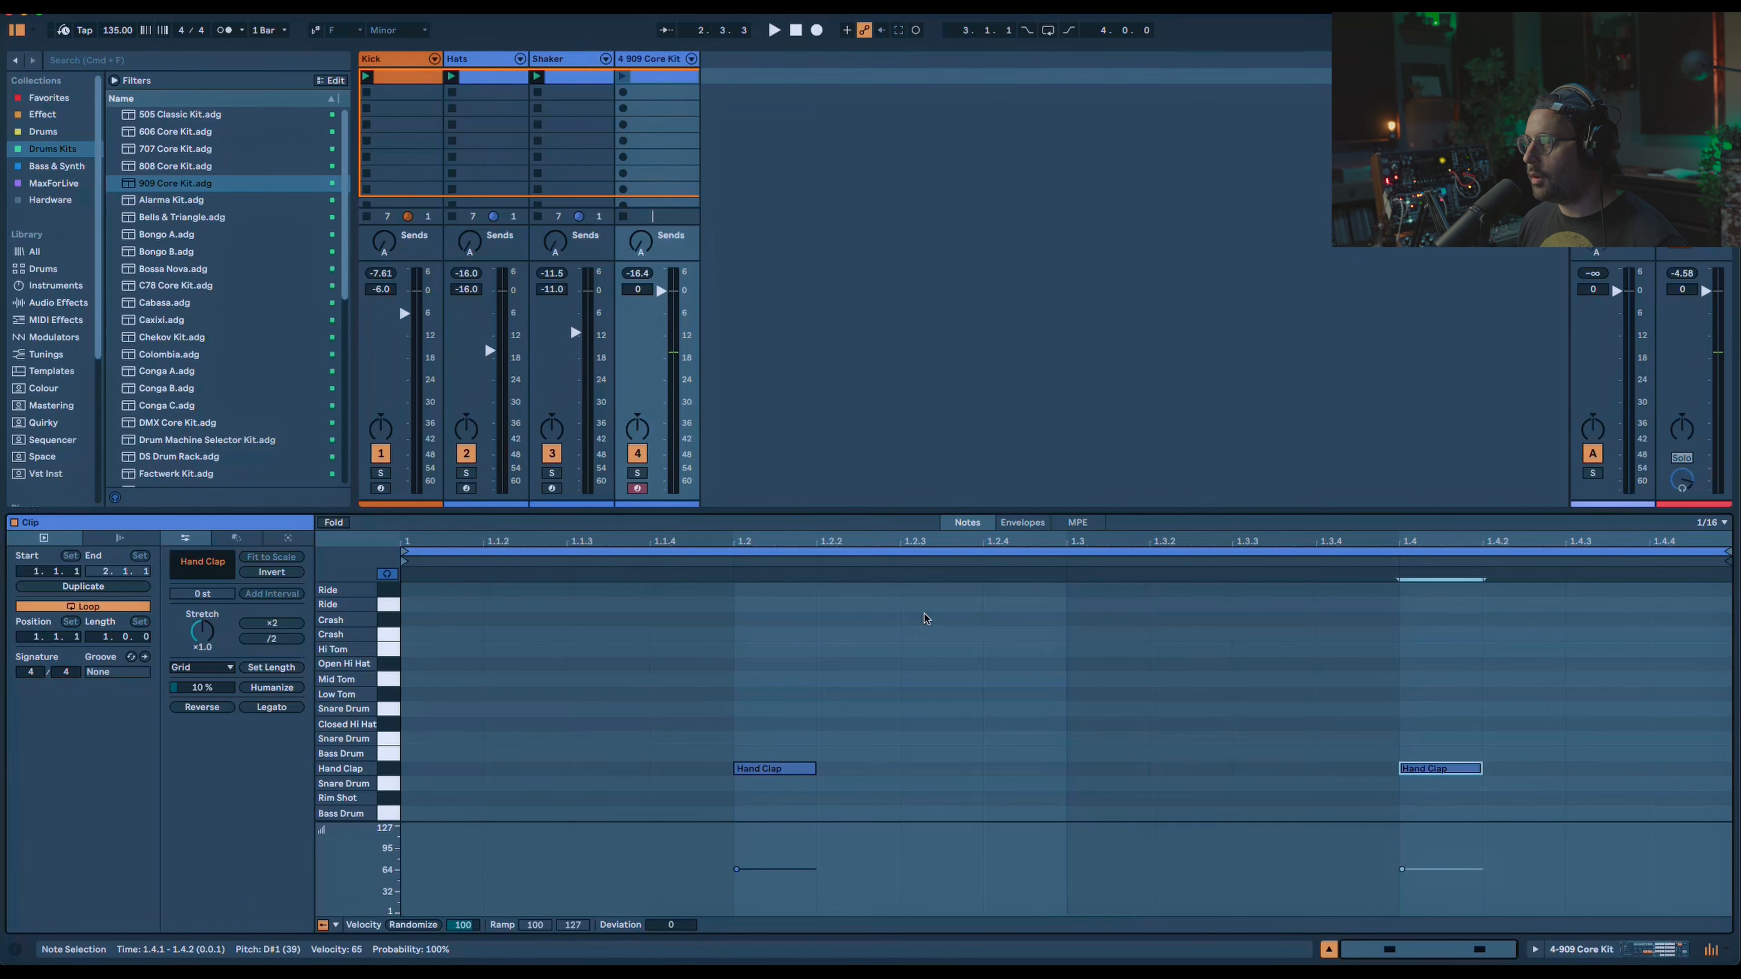
key(space)
drag(1523, 702, 774, 773)
Mute the Ride in the Hats kit and lower the new 909 Core Kit track's volume to -5.1 dB during playback.
double_click(466, 63)
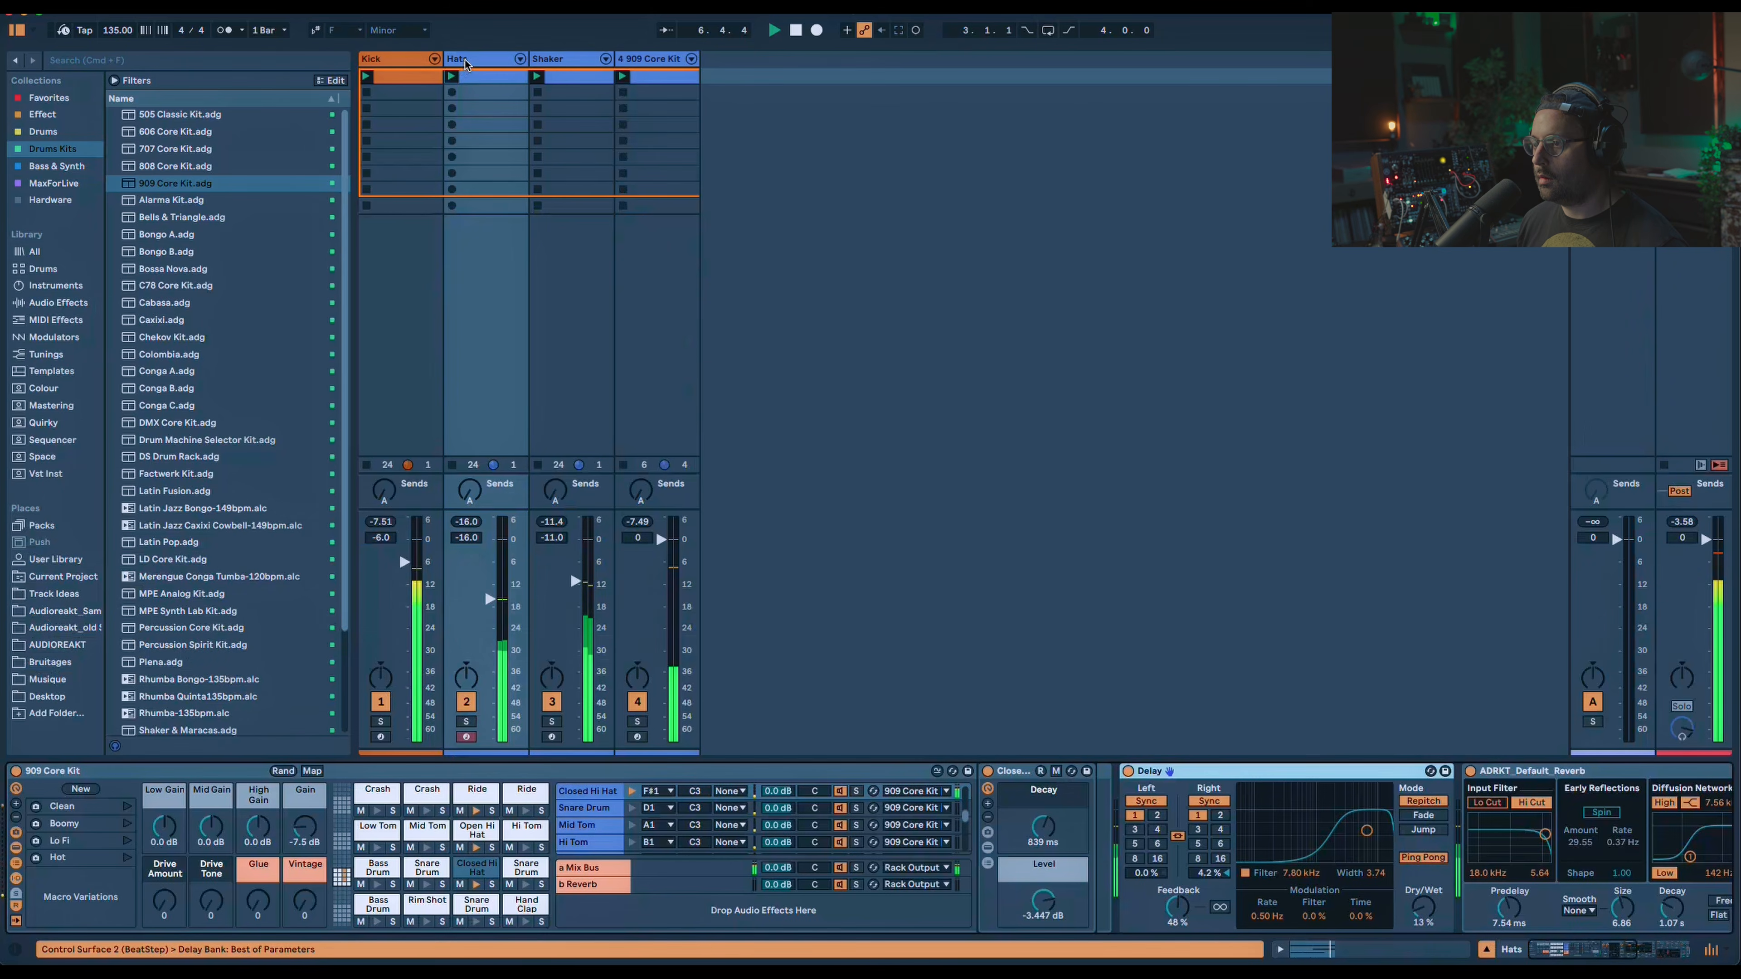
click(461, 811)
drag(660, 539, 661, 559)
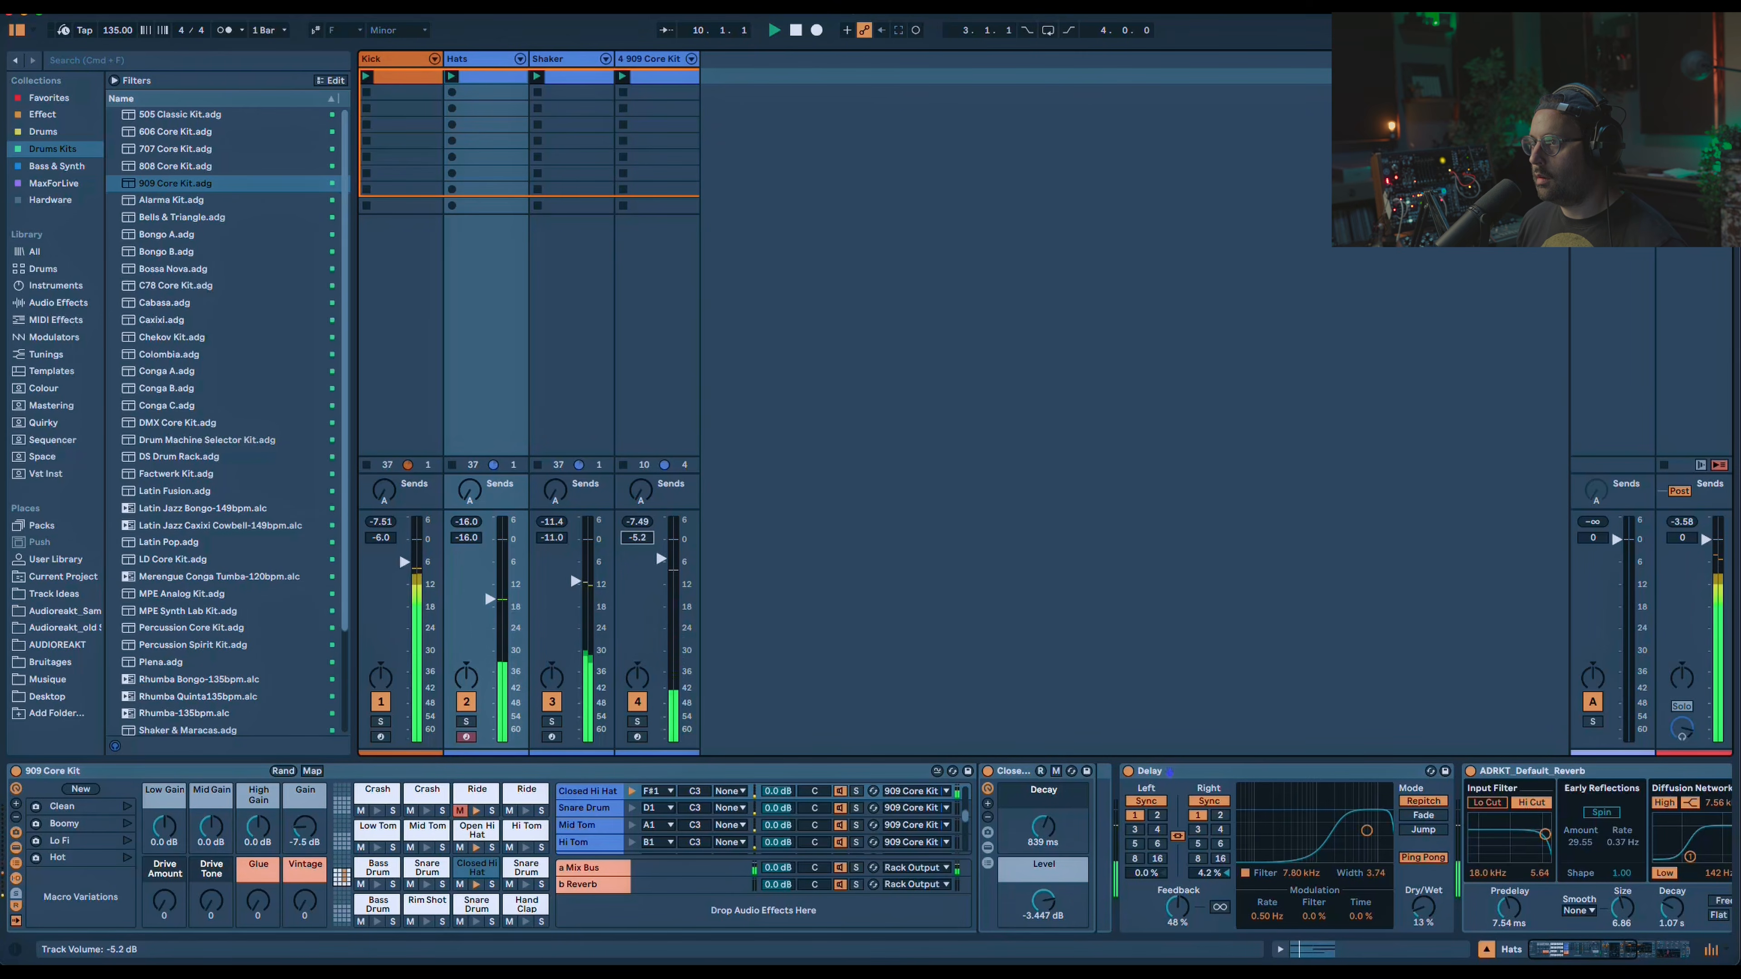
key(space)
Name the first clip clap and fill a new one-bar clip below it with sixteen 1/16 Snare Drum notes.
click(656, 77)
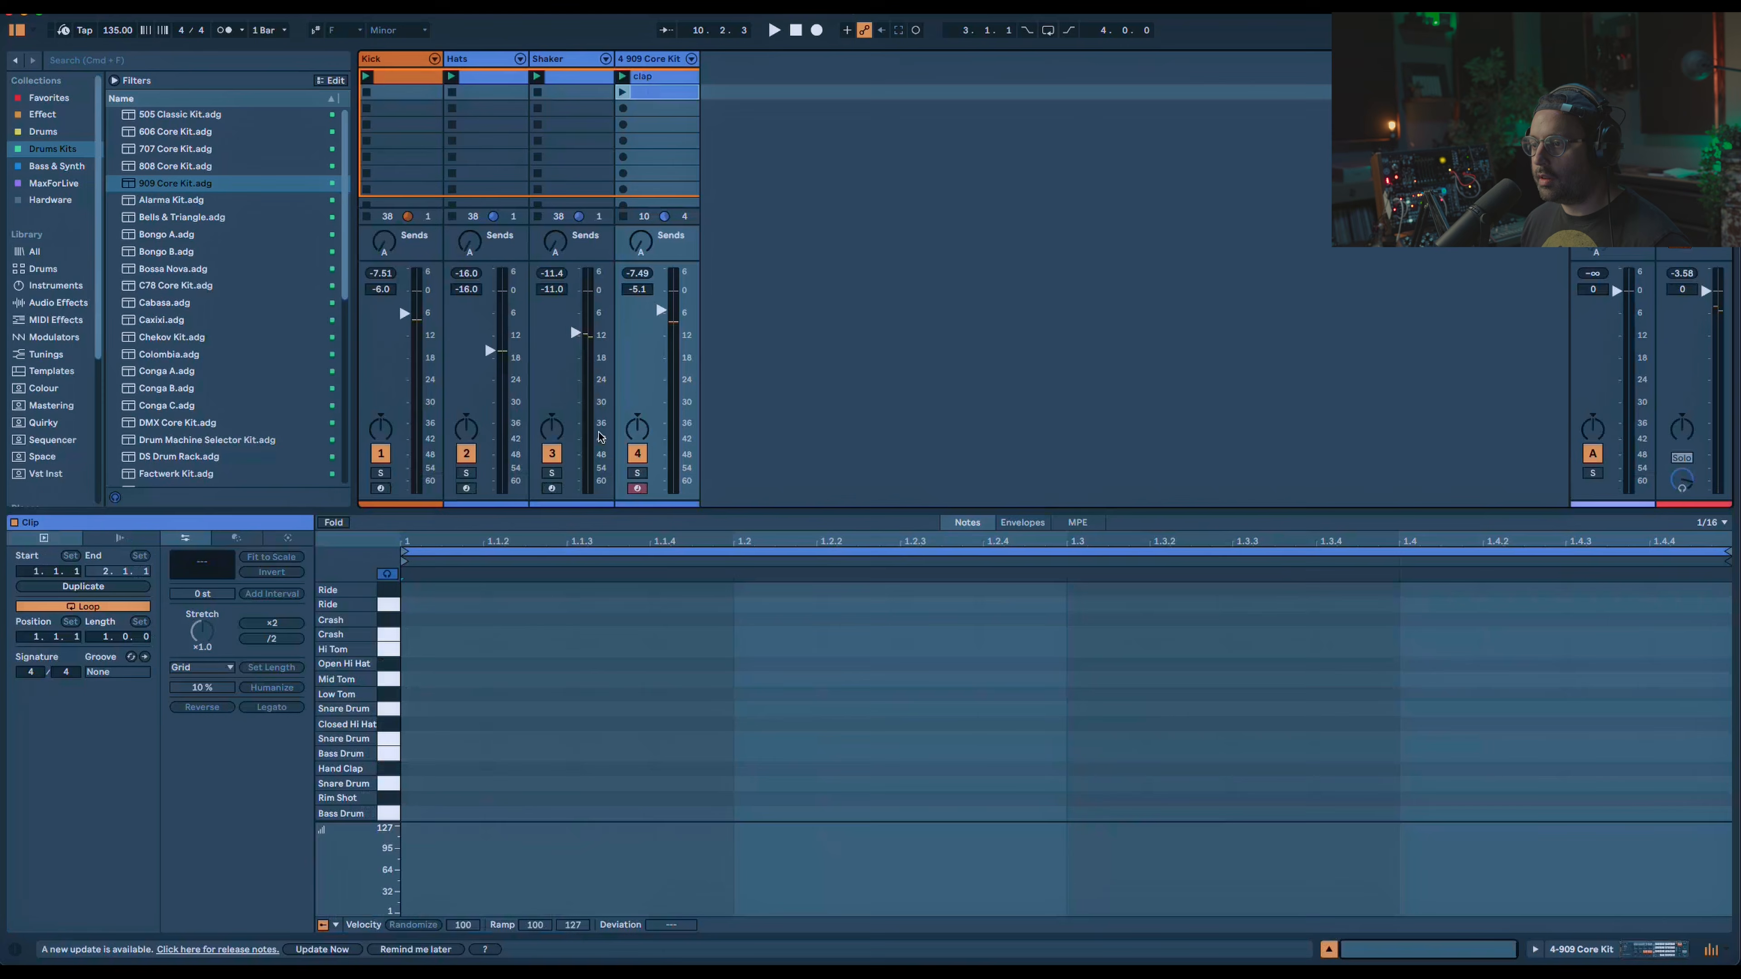
click(415, 789)
double_click(406, 784)
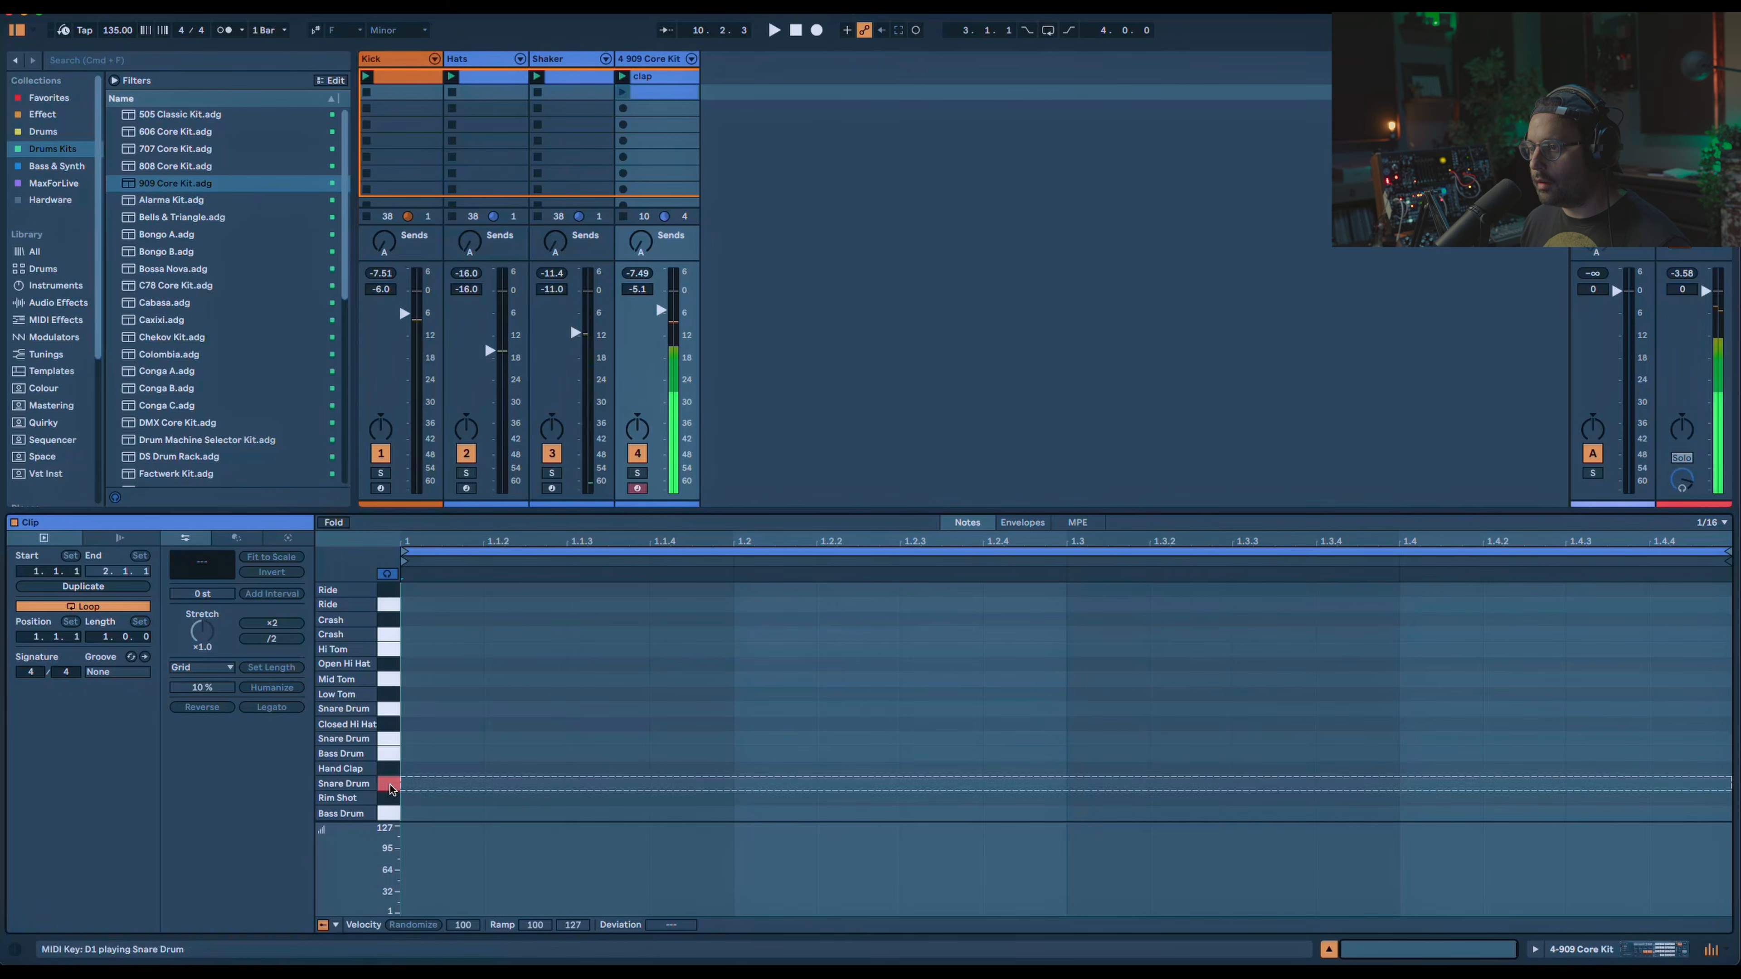
key(super+d)
key(super+d)
key(super+d)
key(super+d)
key(super+d)
key(super+d)
key(super+d)
key(super+d)
key(super+d)
key(super+d)
key(super+d)
key(super+d)
key(super+d)
key(super+d)
key(super+d)
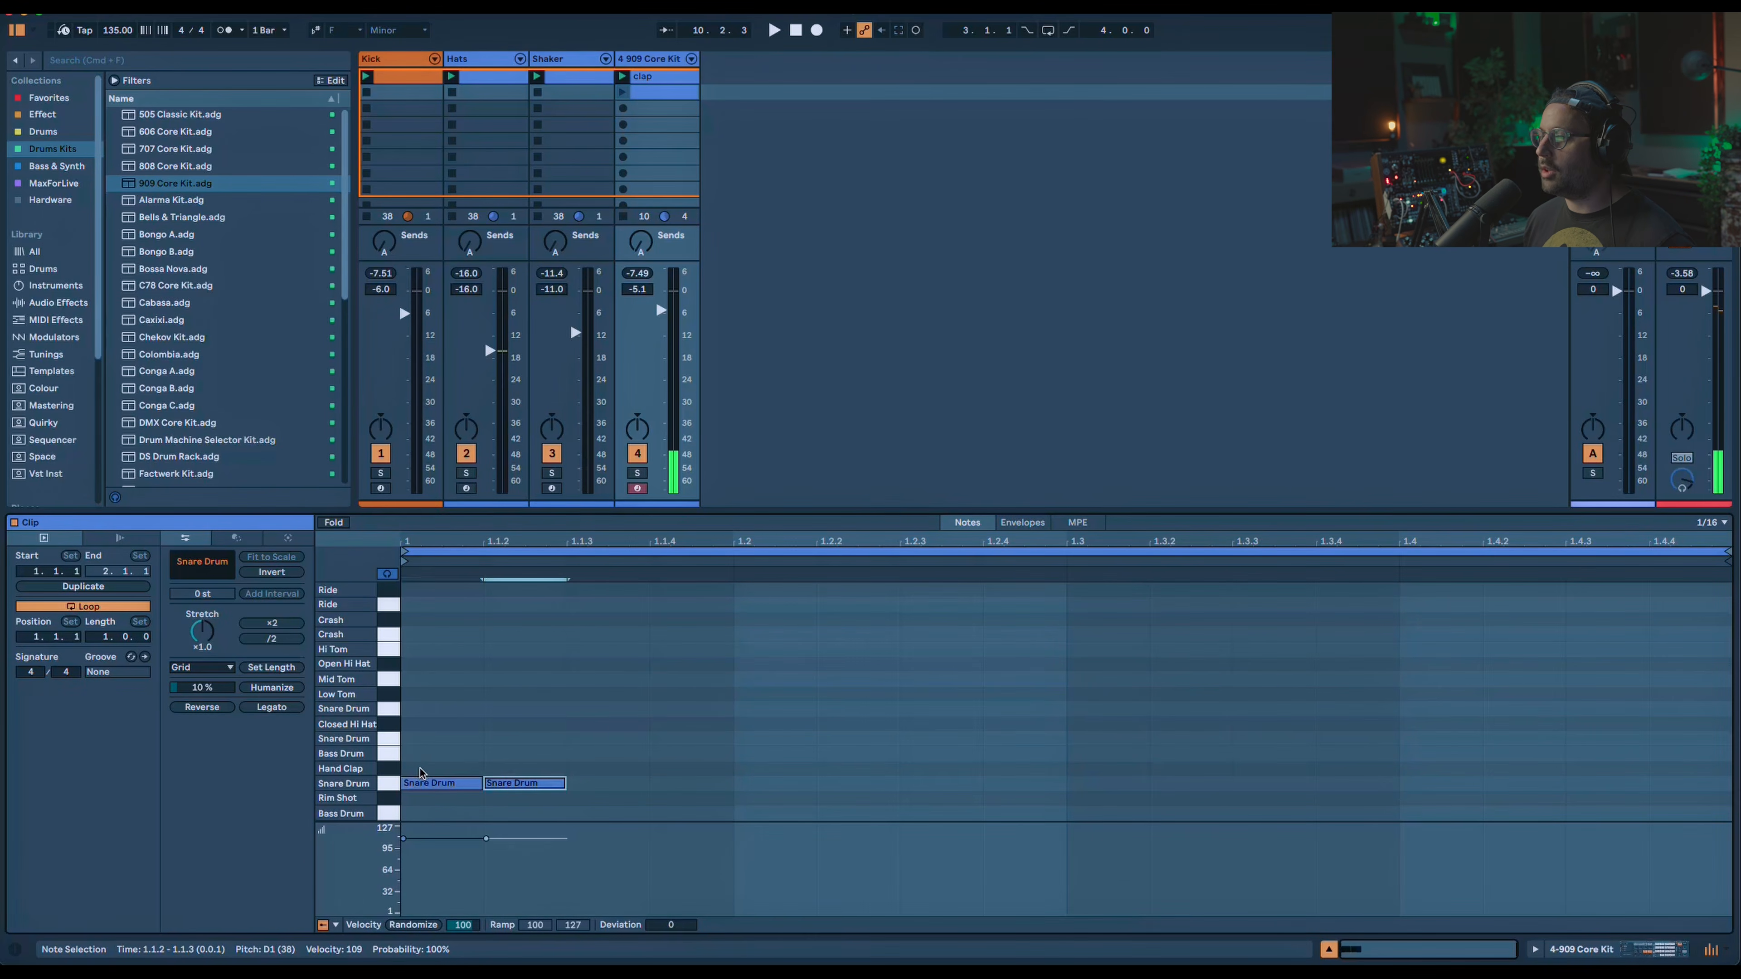
key(super+d)
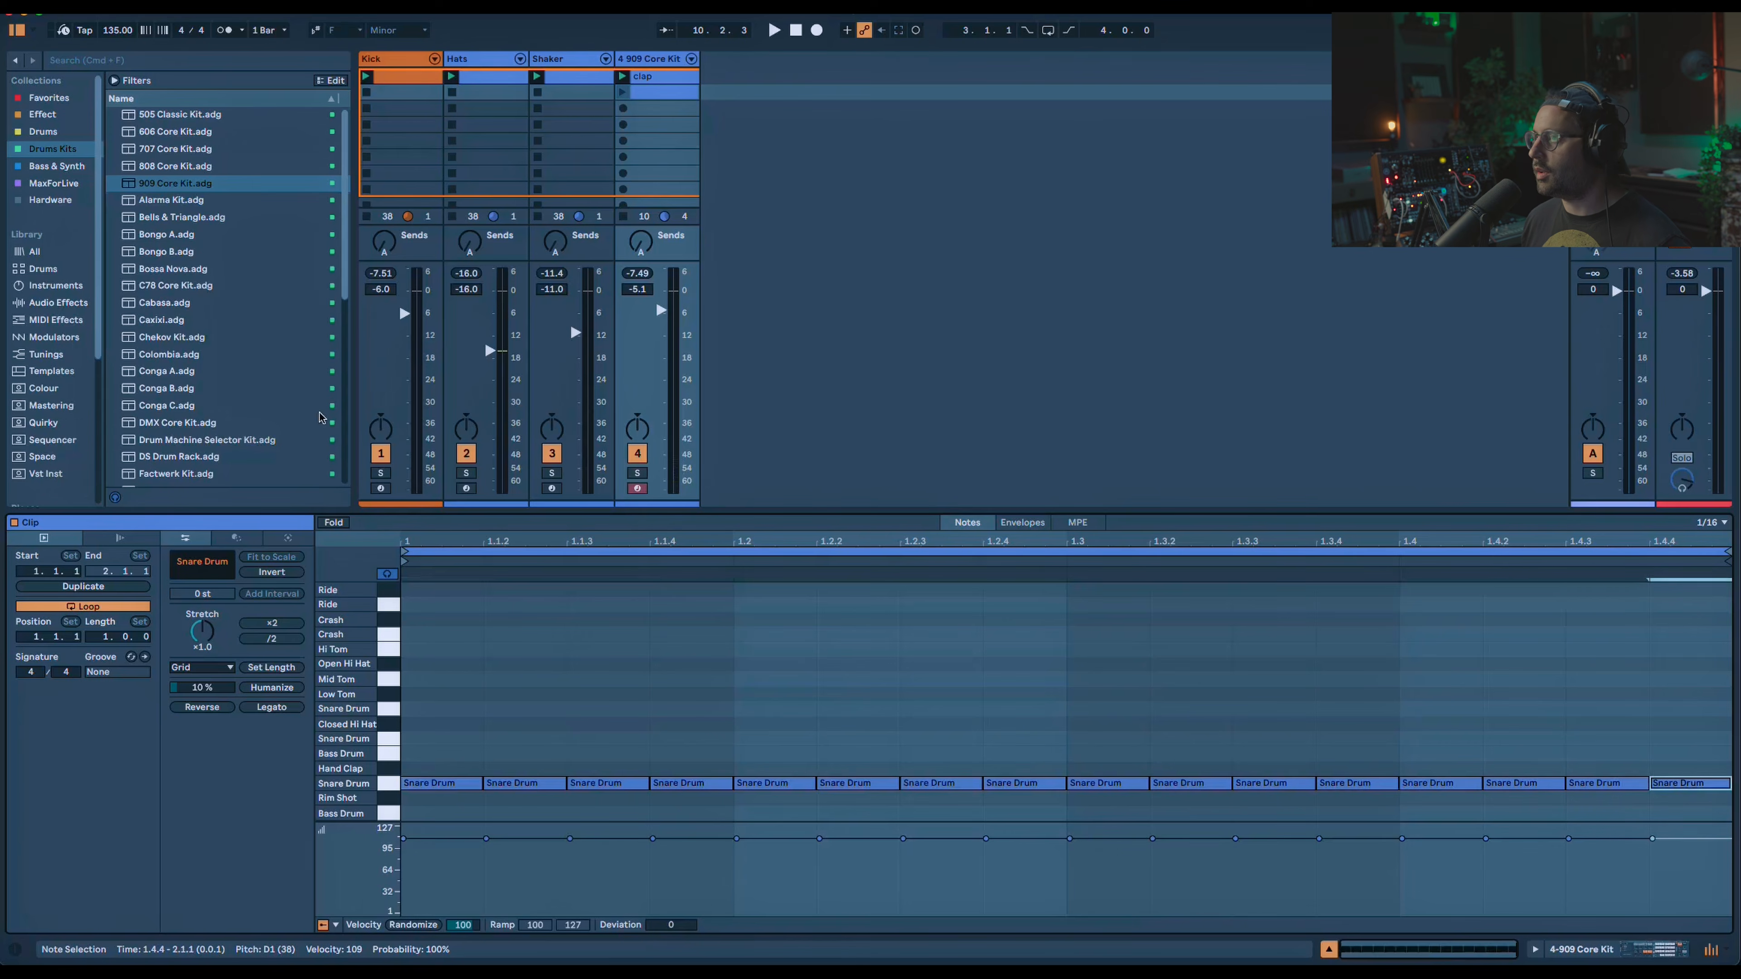
Play the snare clip, set the Snare Drum's Tone to 150 ms and Level to -3.133 dB, and name the clip snare roll.
click(622, 89)
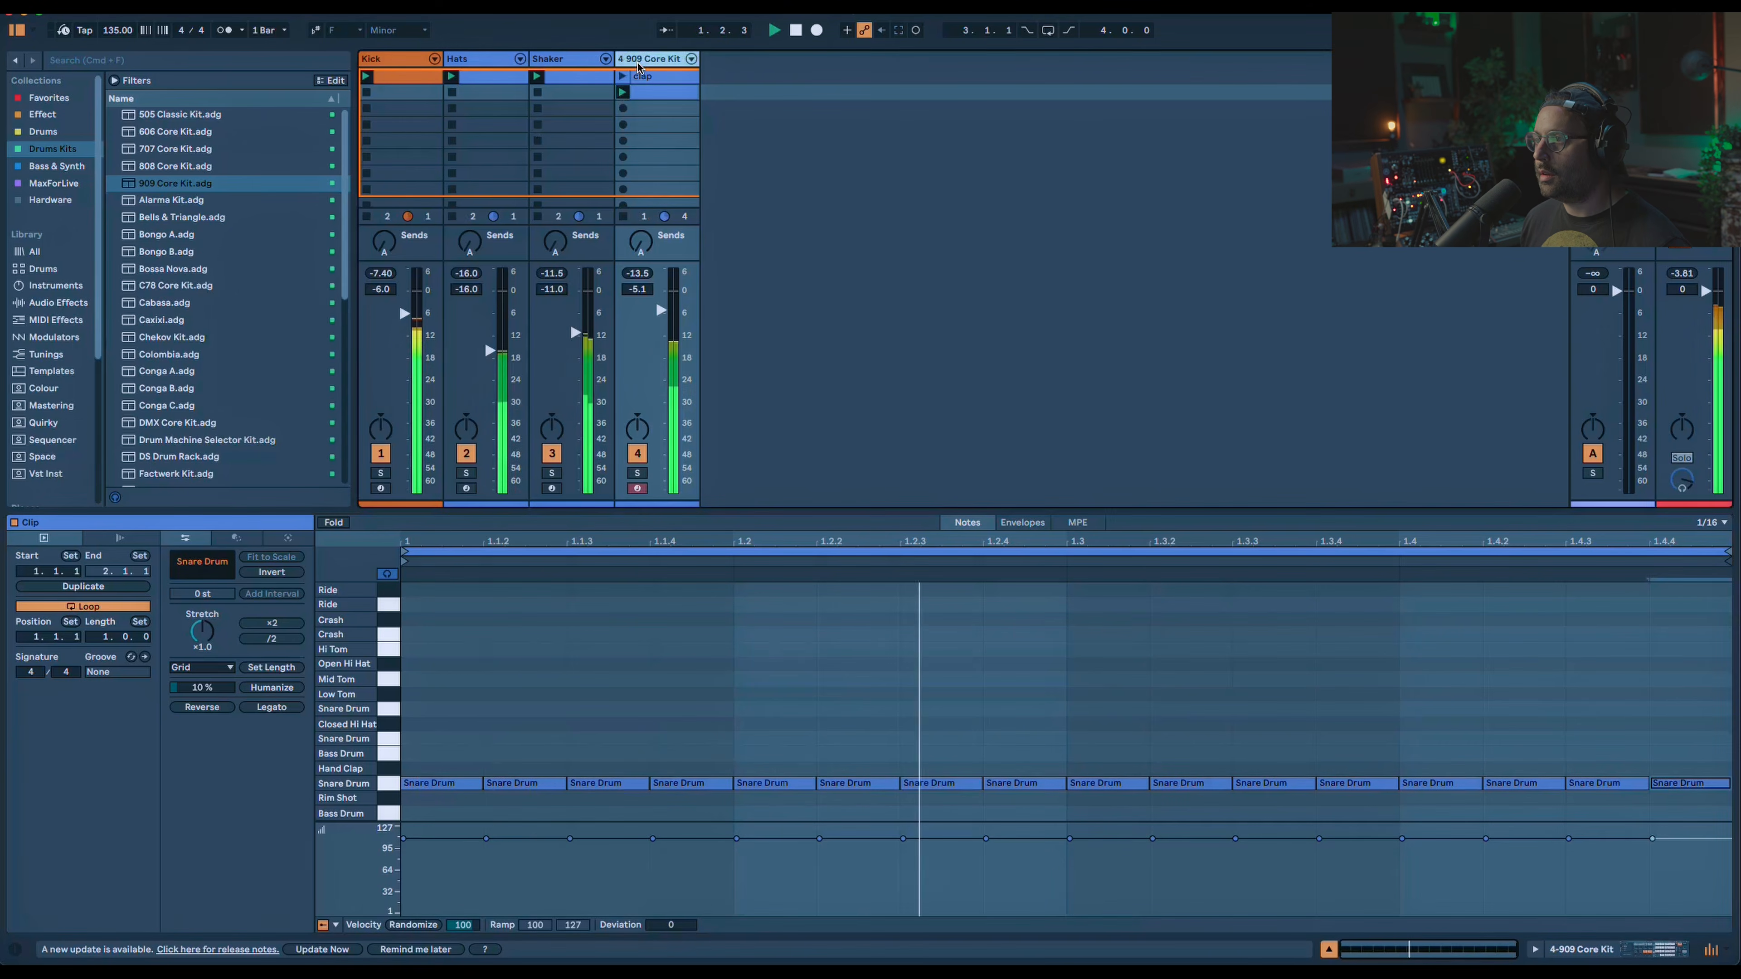
key(shift+Tab)
drag(602, 900, 602, 974)
drag(637, 902, 637, 922)
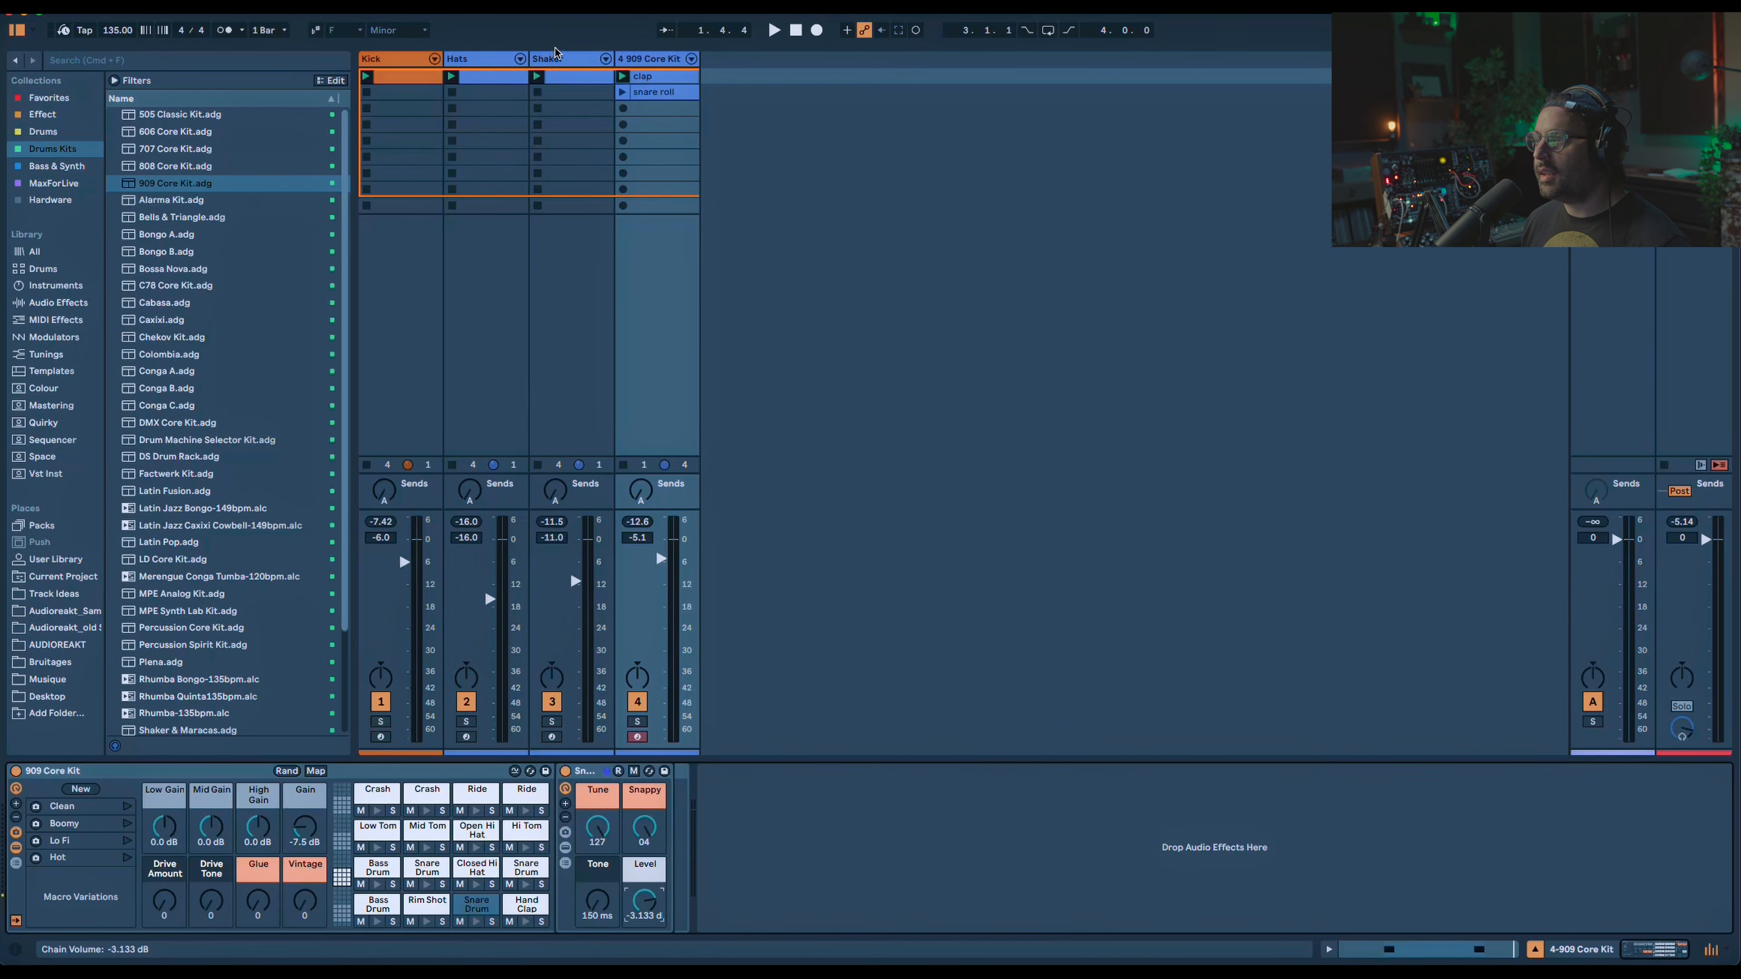
Copy the Delay, Reverb and Roar from the Shaker track to the clap and snare 909 Core Kit track.
click(568, 76)
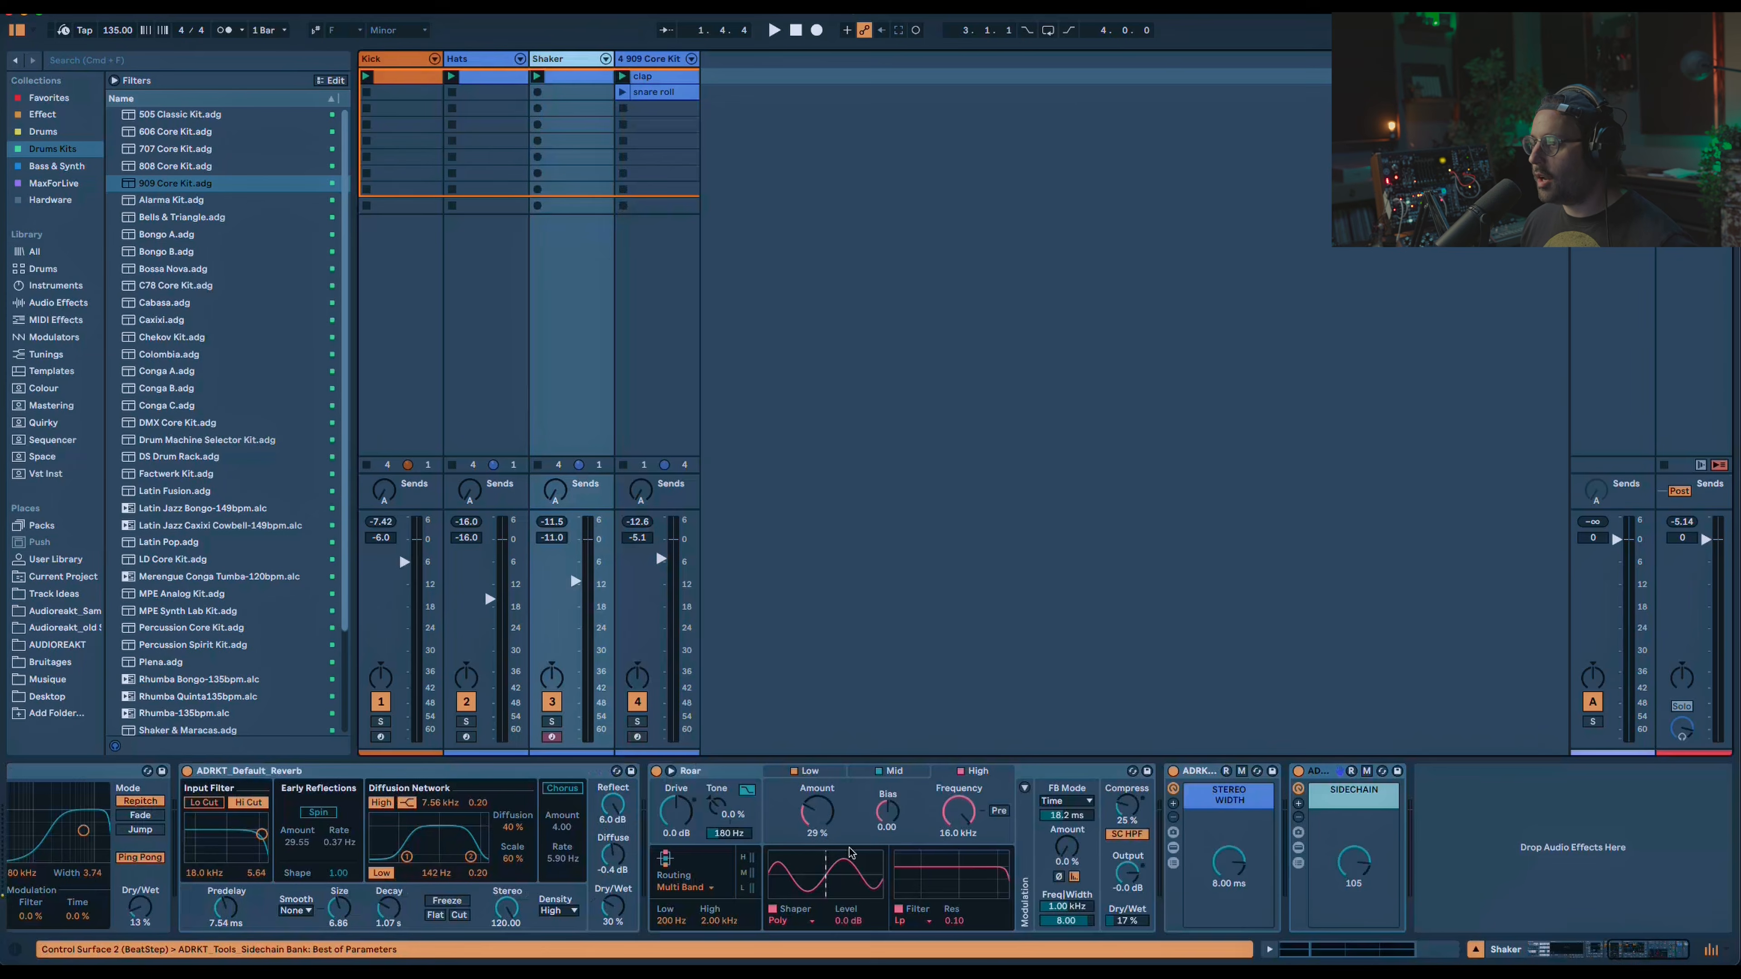
click(83, 770)
shift+click(899, 774)
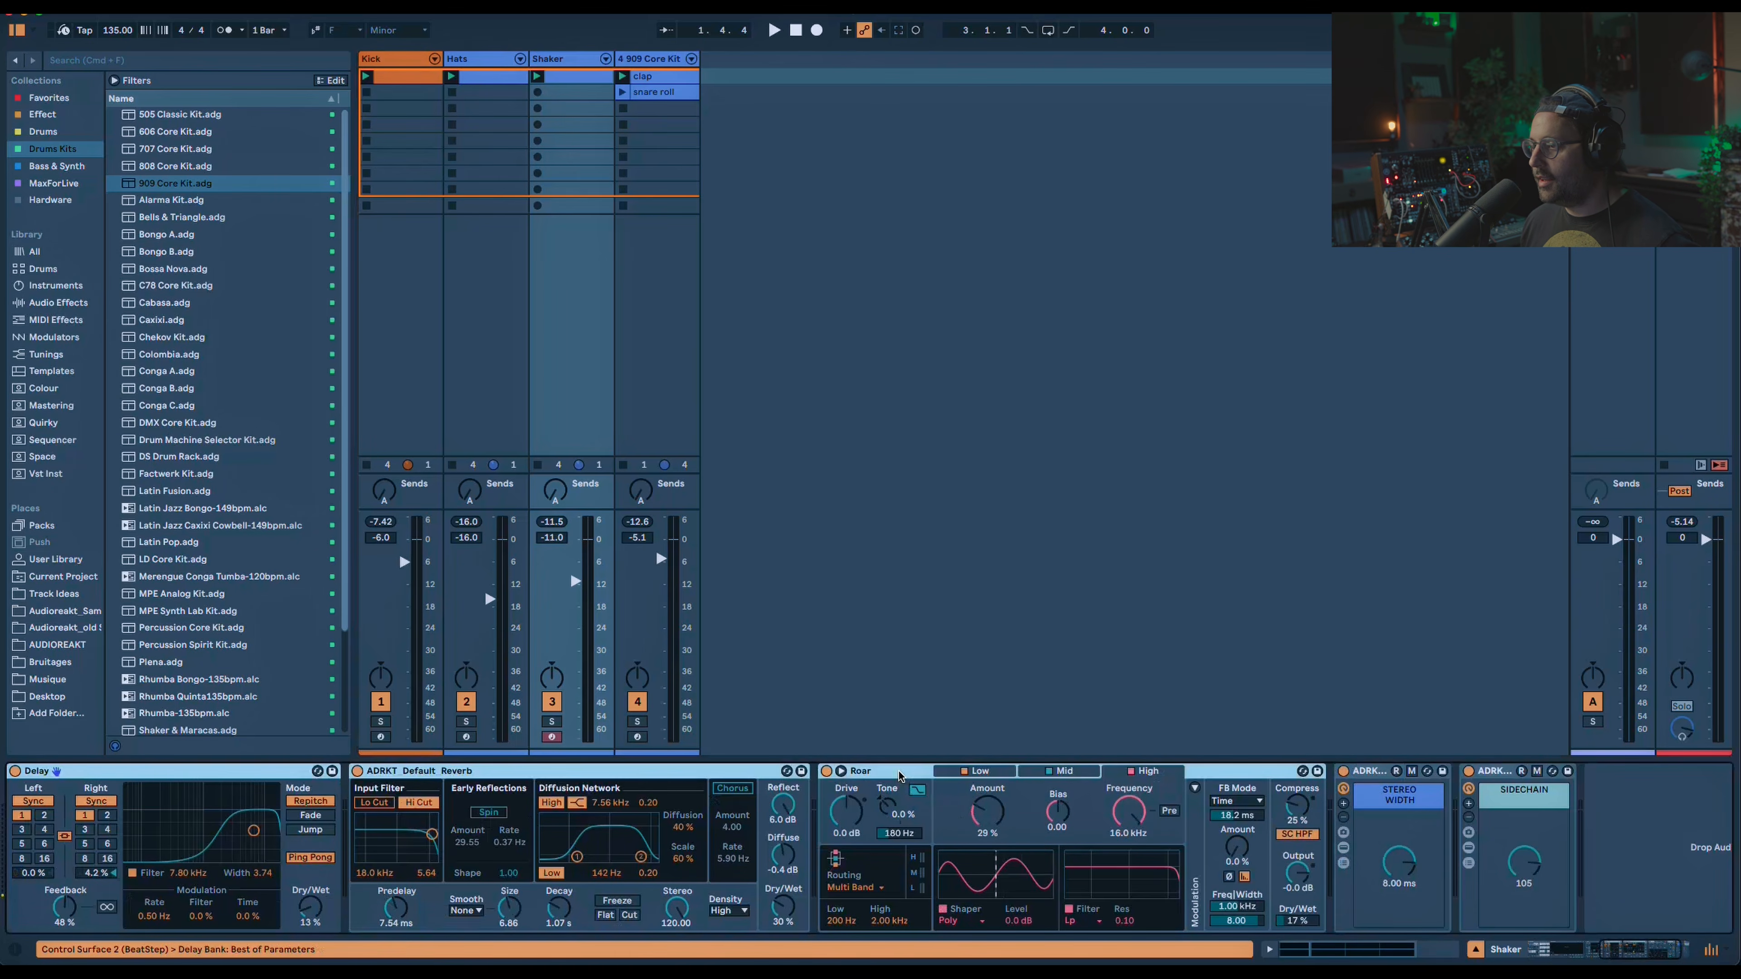
drag(599, 775, 723, 217)
drag(679, 60, 663, 60)
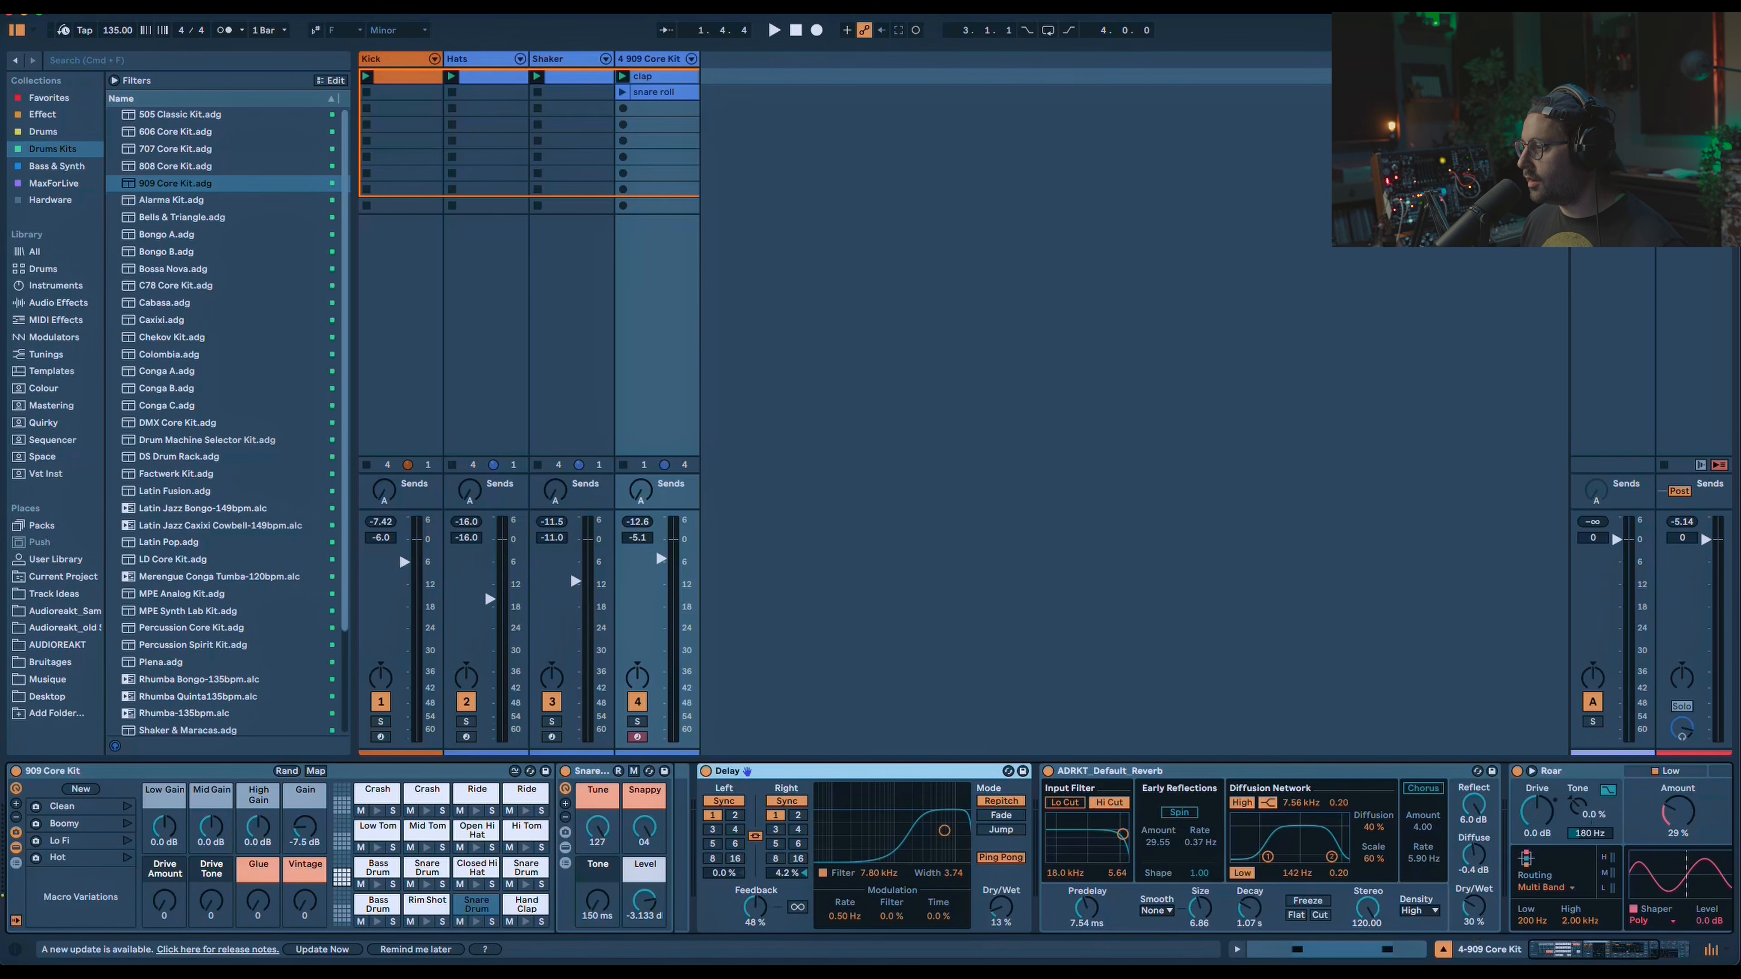
Solo the 909 Core Kit track and set Delay Feedback to 31% and Dry/Wet to 9.5%, Reverb Decay to 1.47 s, and Roar Dry/Wet to 91%.
scroll(868, 848, right, 4)
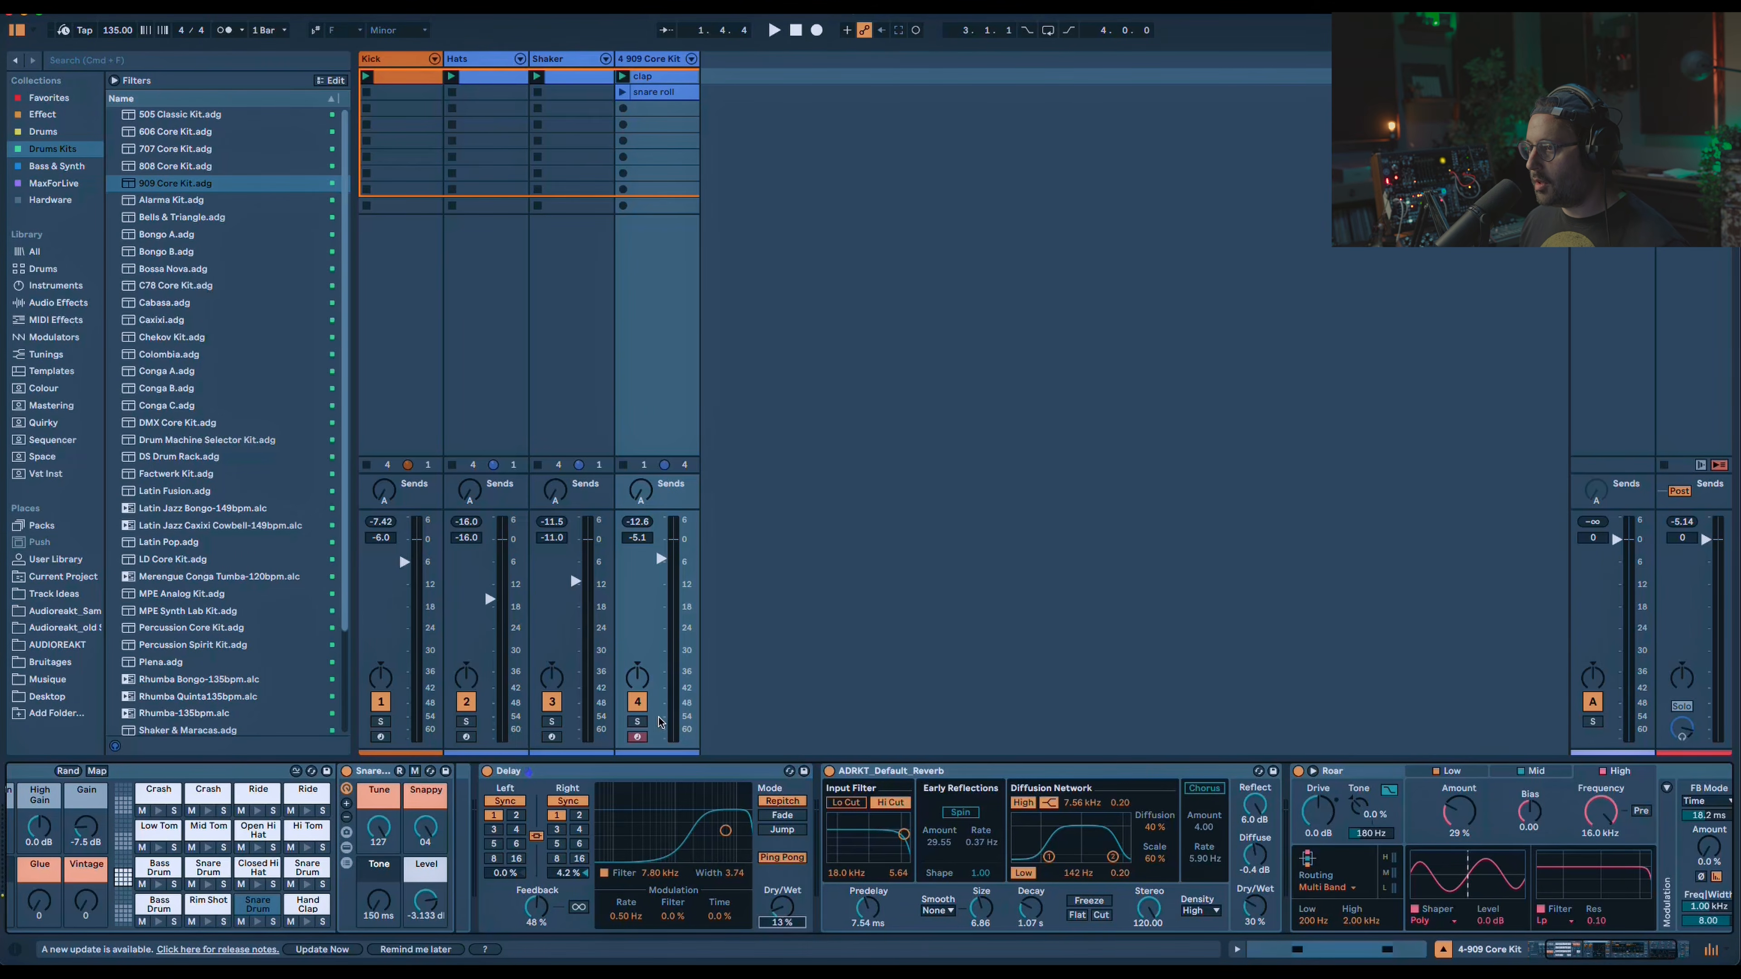
click(643, 724)
key(space)
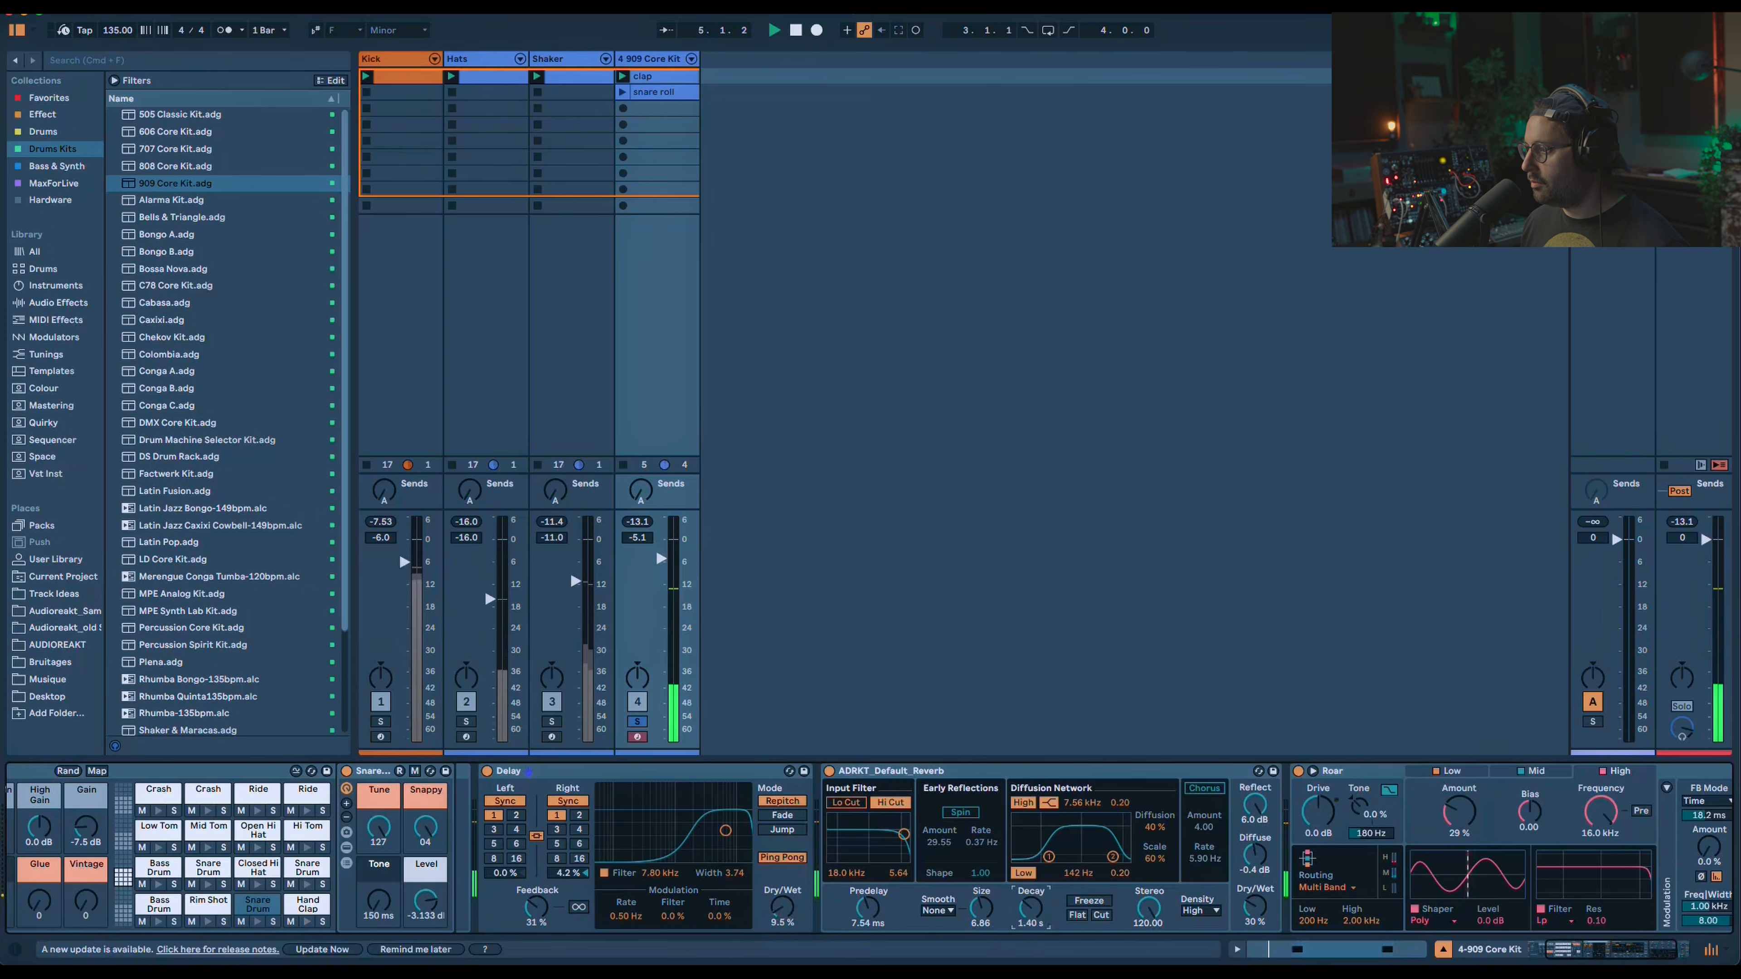
scroll(1445, 854, right, 3)
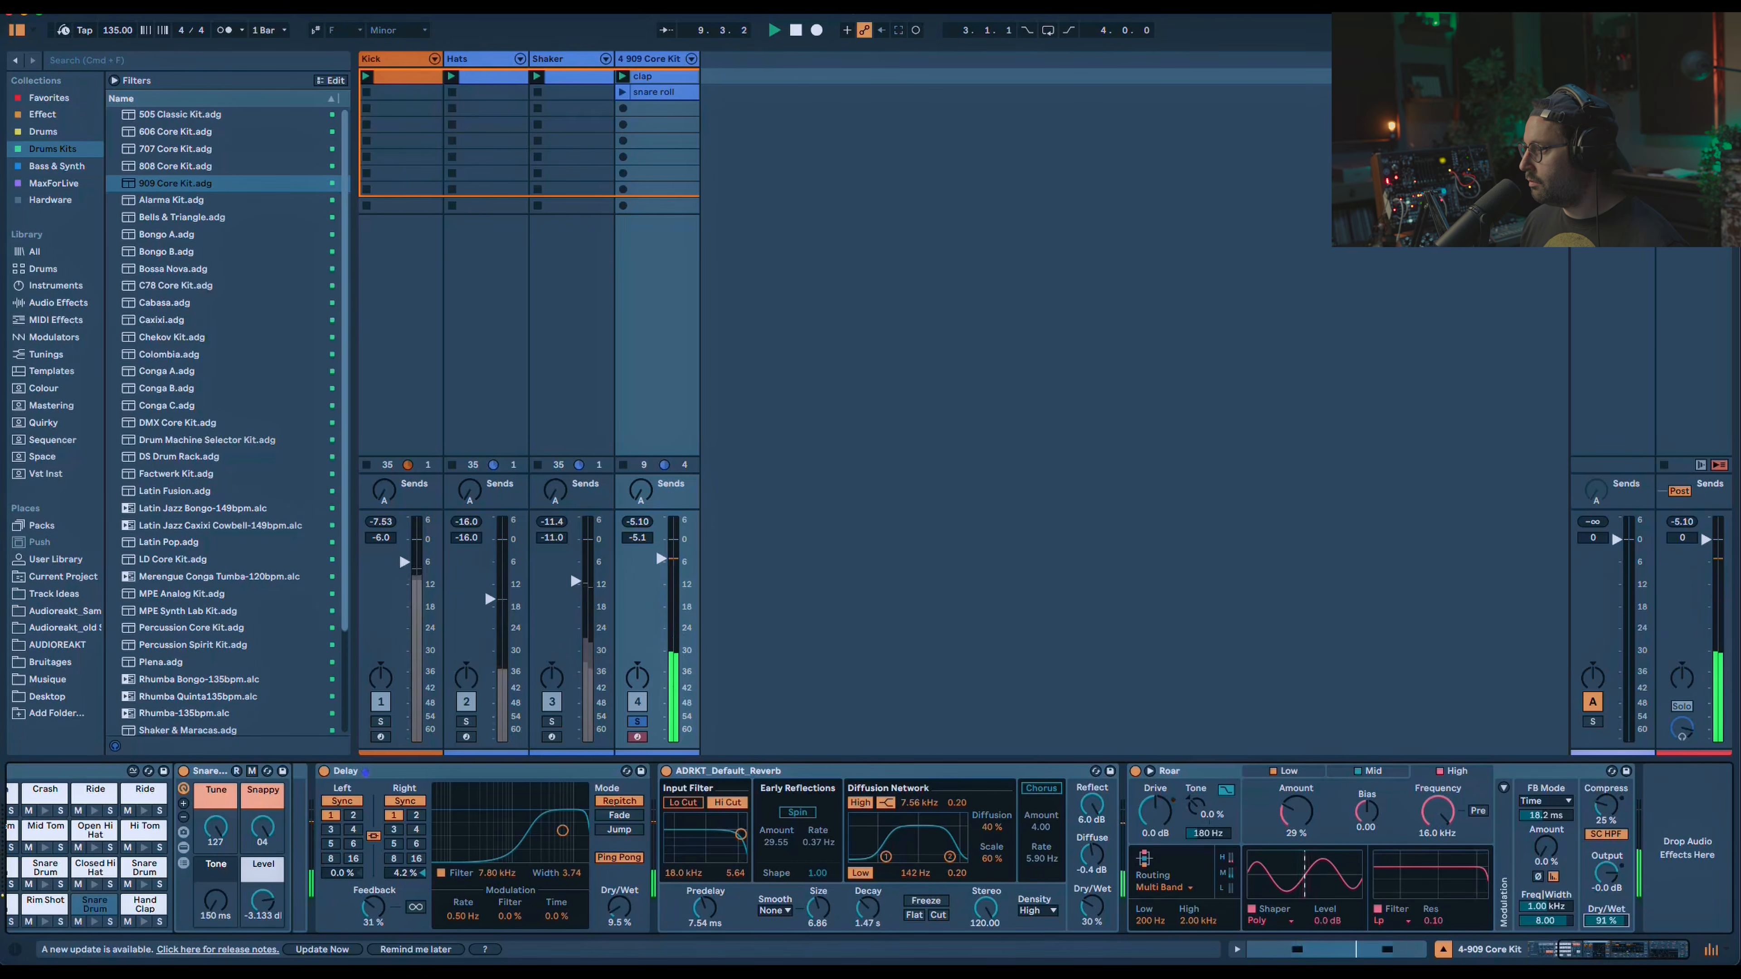
Set Roar's Amount to 71% and Dry/Wet to 89%, and unsolo the 909 Core Kit track with its volume at -21.2 dB.
drag(660, 556, 651, 728)
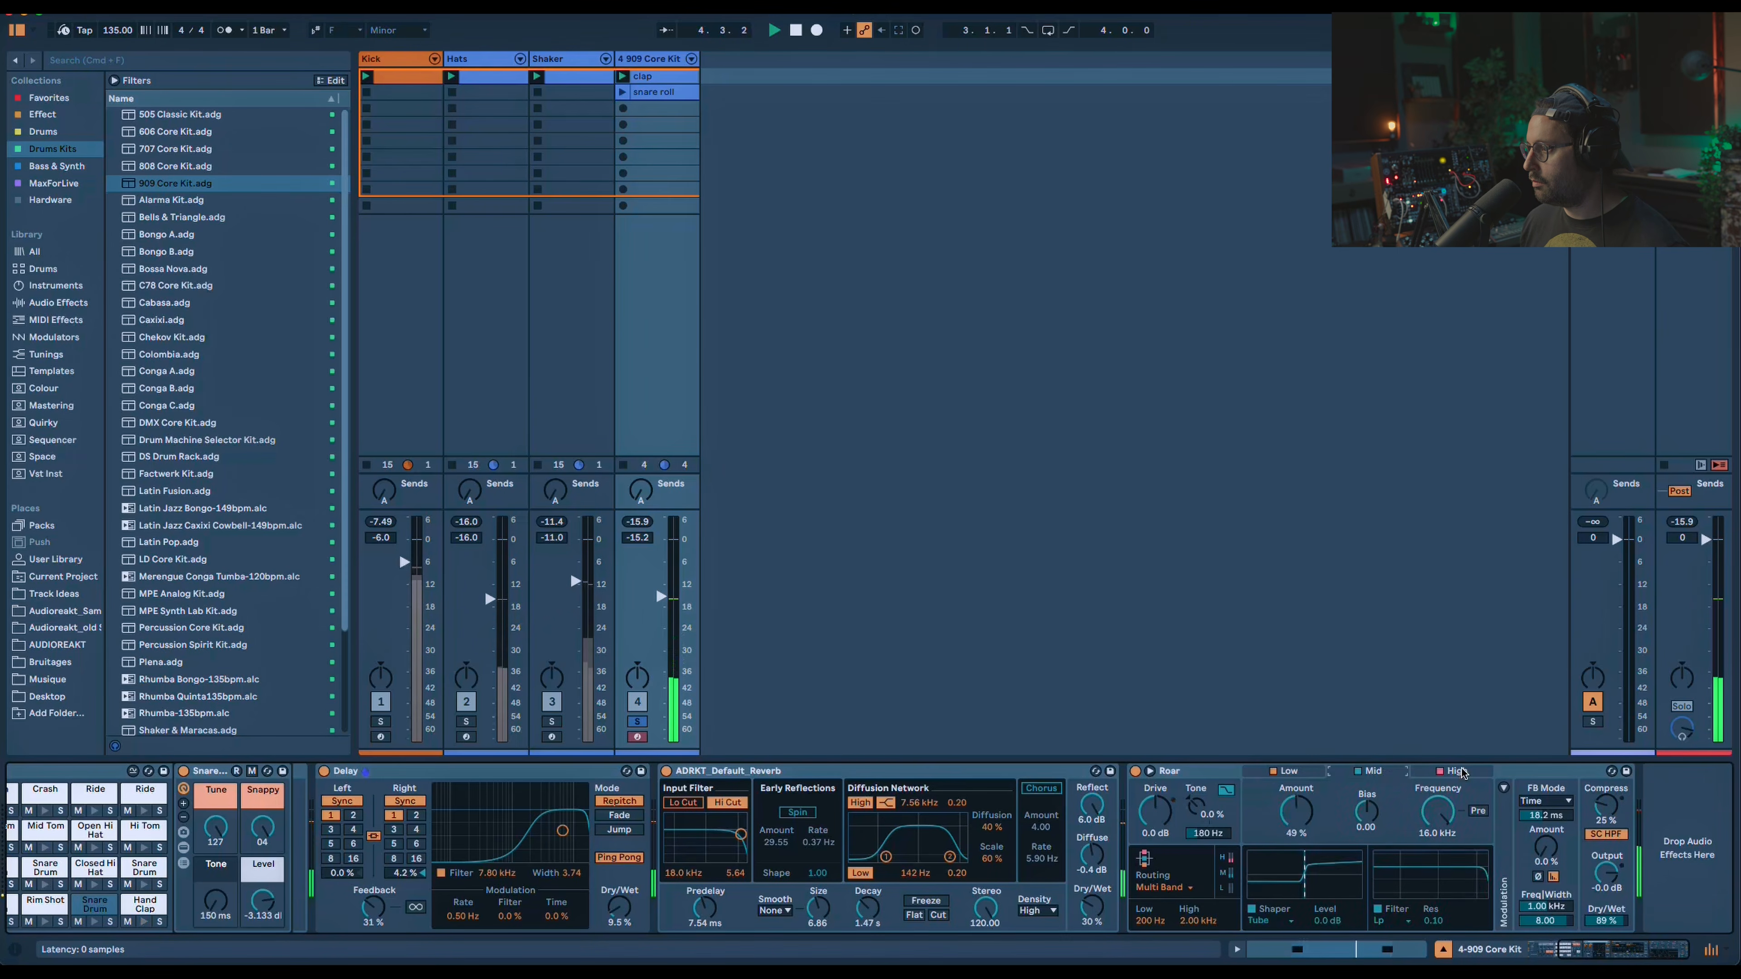
click(633, 725)
drag(661, 597, 660, 620)
Set the Reverb's Decay to 891 ms and the track volume to -20.0 dB, and rename the track Clap & Snare.
drag(868, 907, 868, 933)
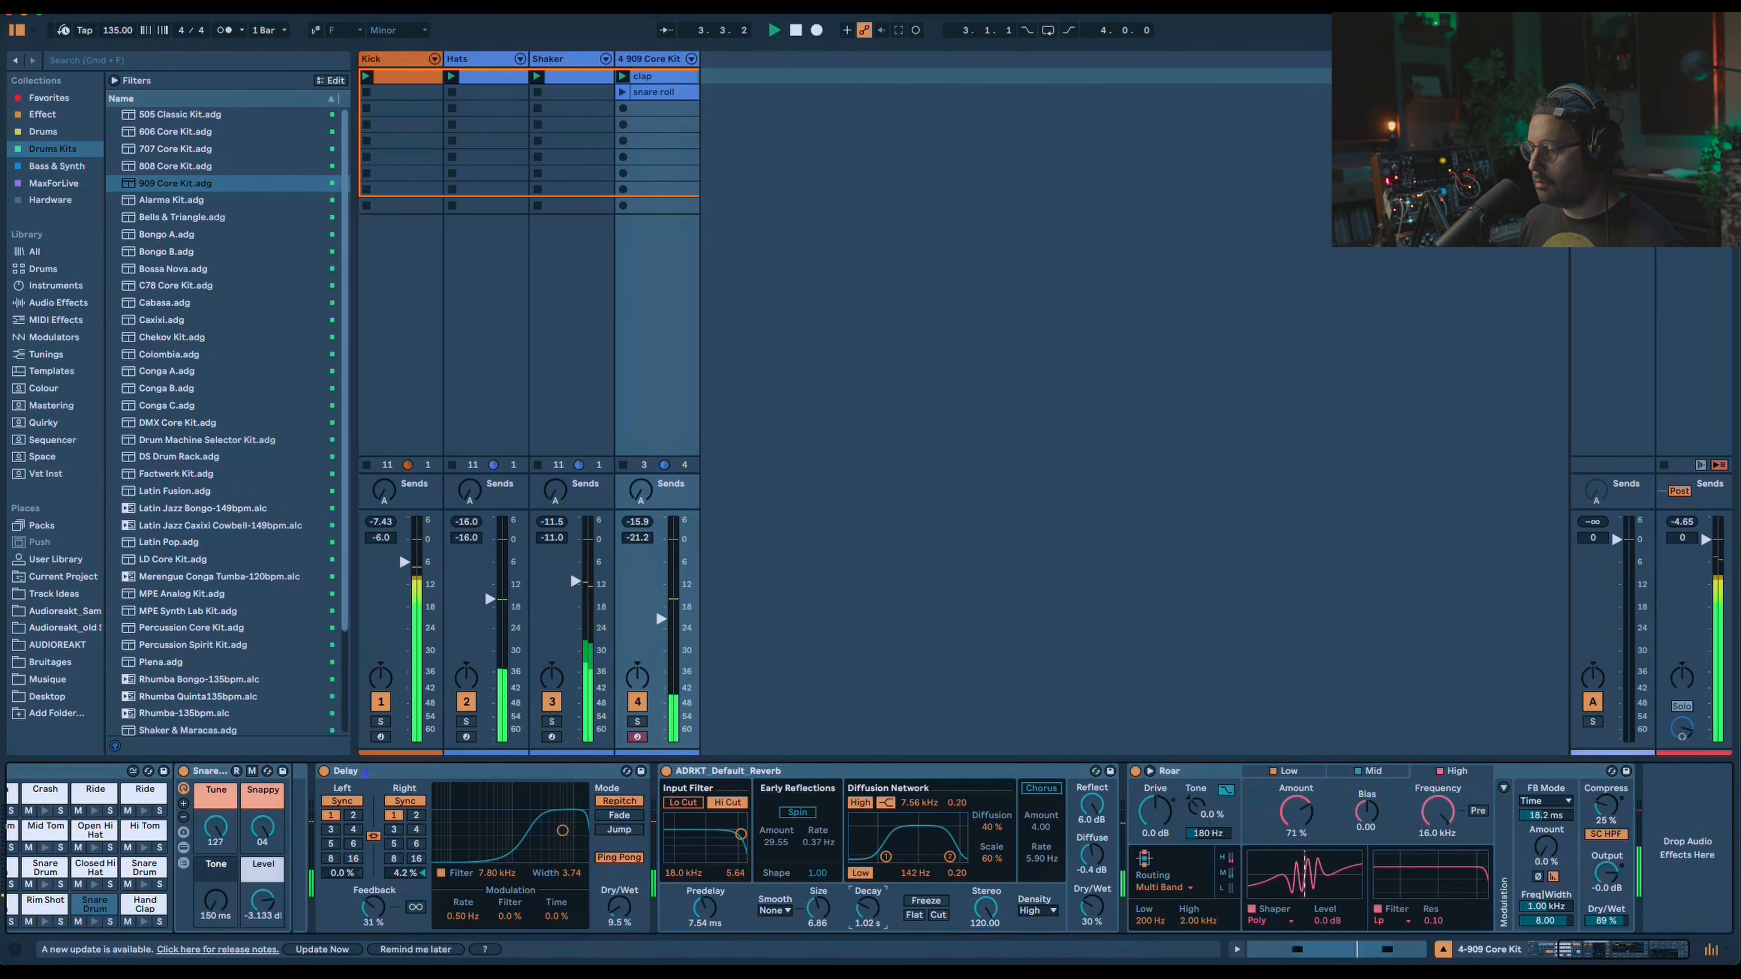
drag(661, 620, 659, 616)
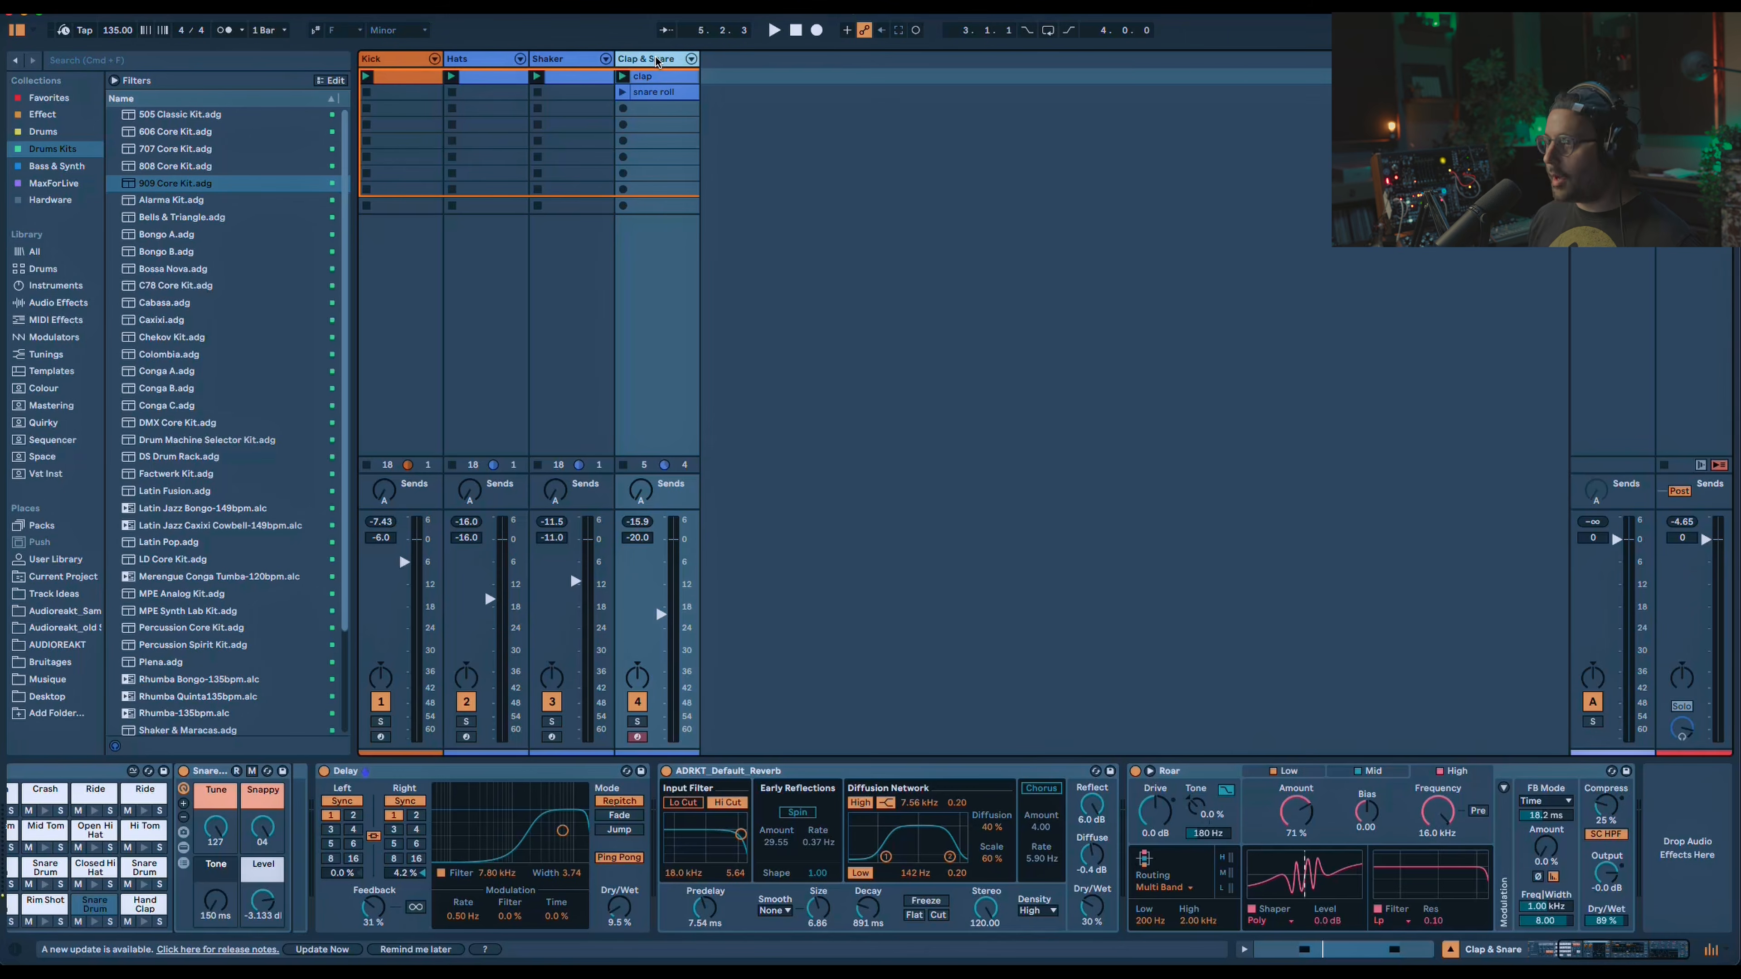
Insert a new MIDI track after Clap & Snare and load the Wavetable instrument on it.
key(super+shift+t)
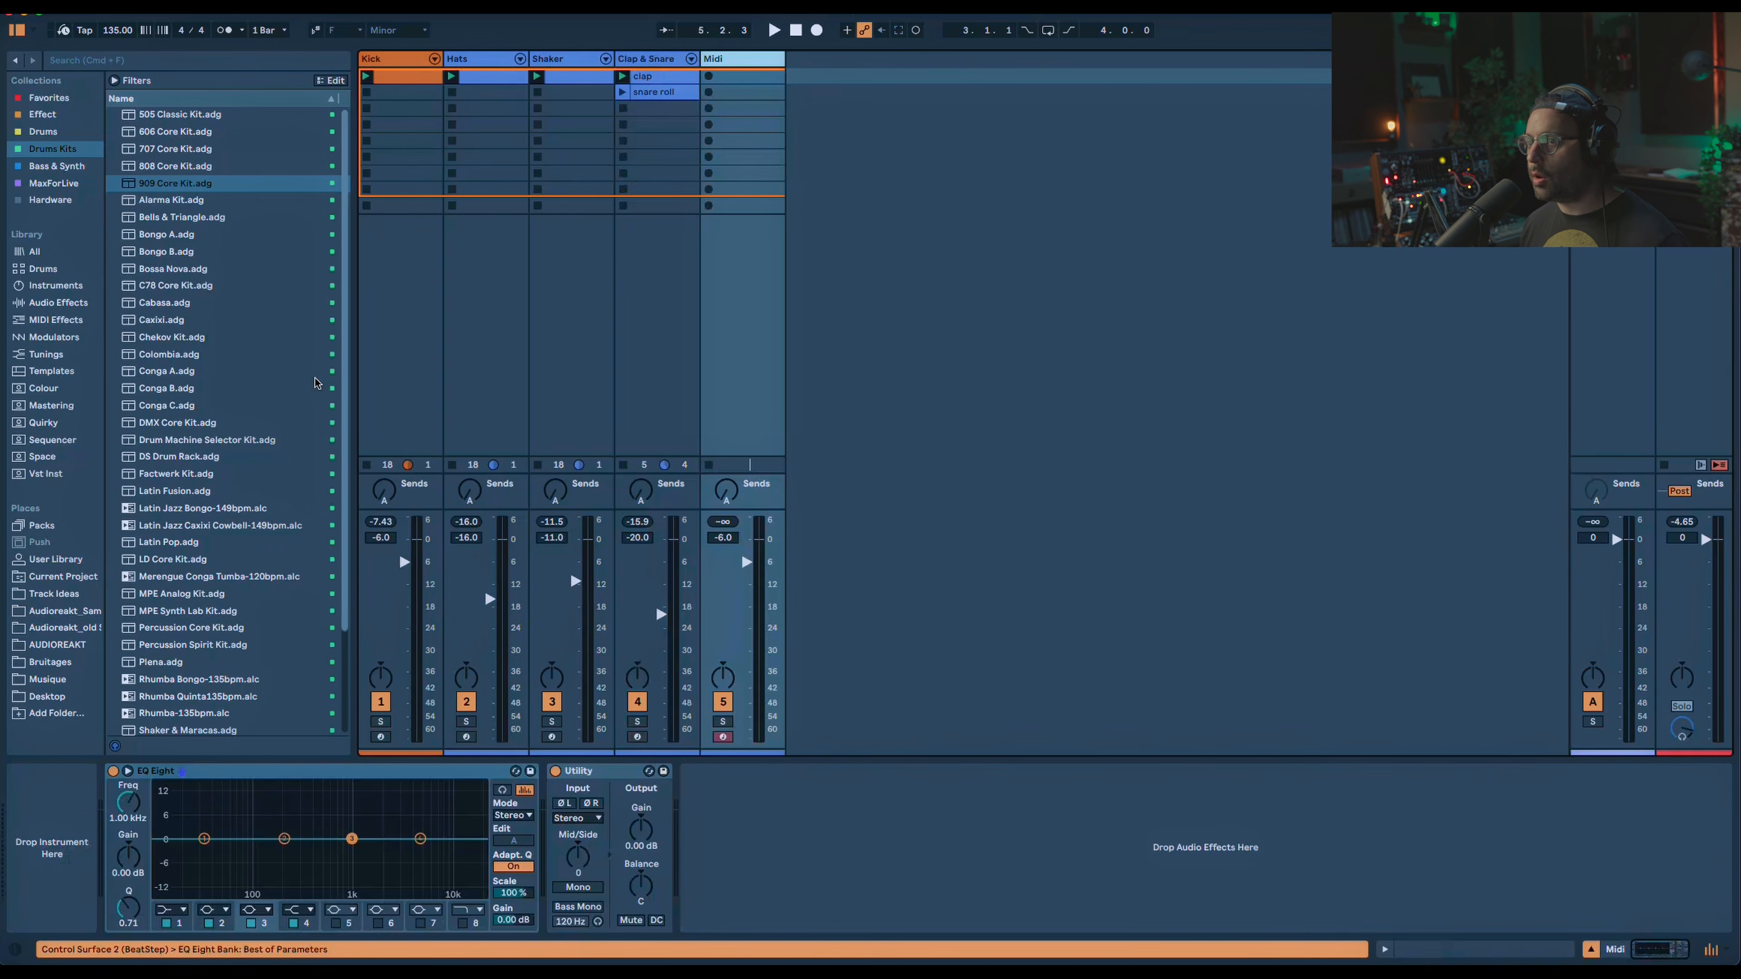
click(18, 283)
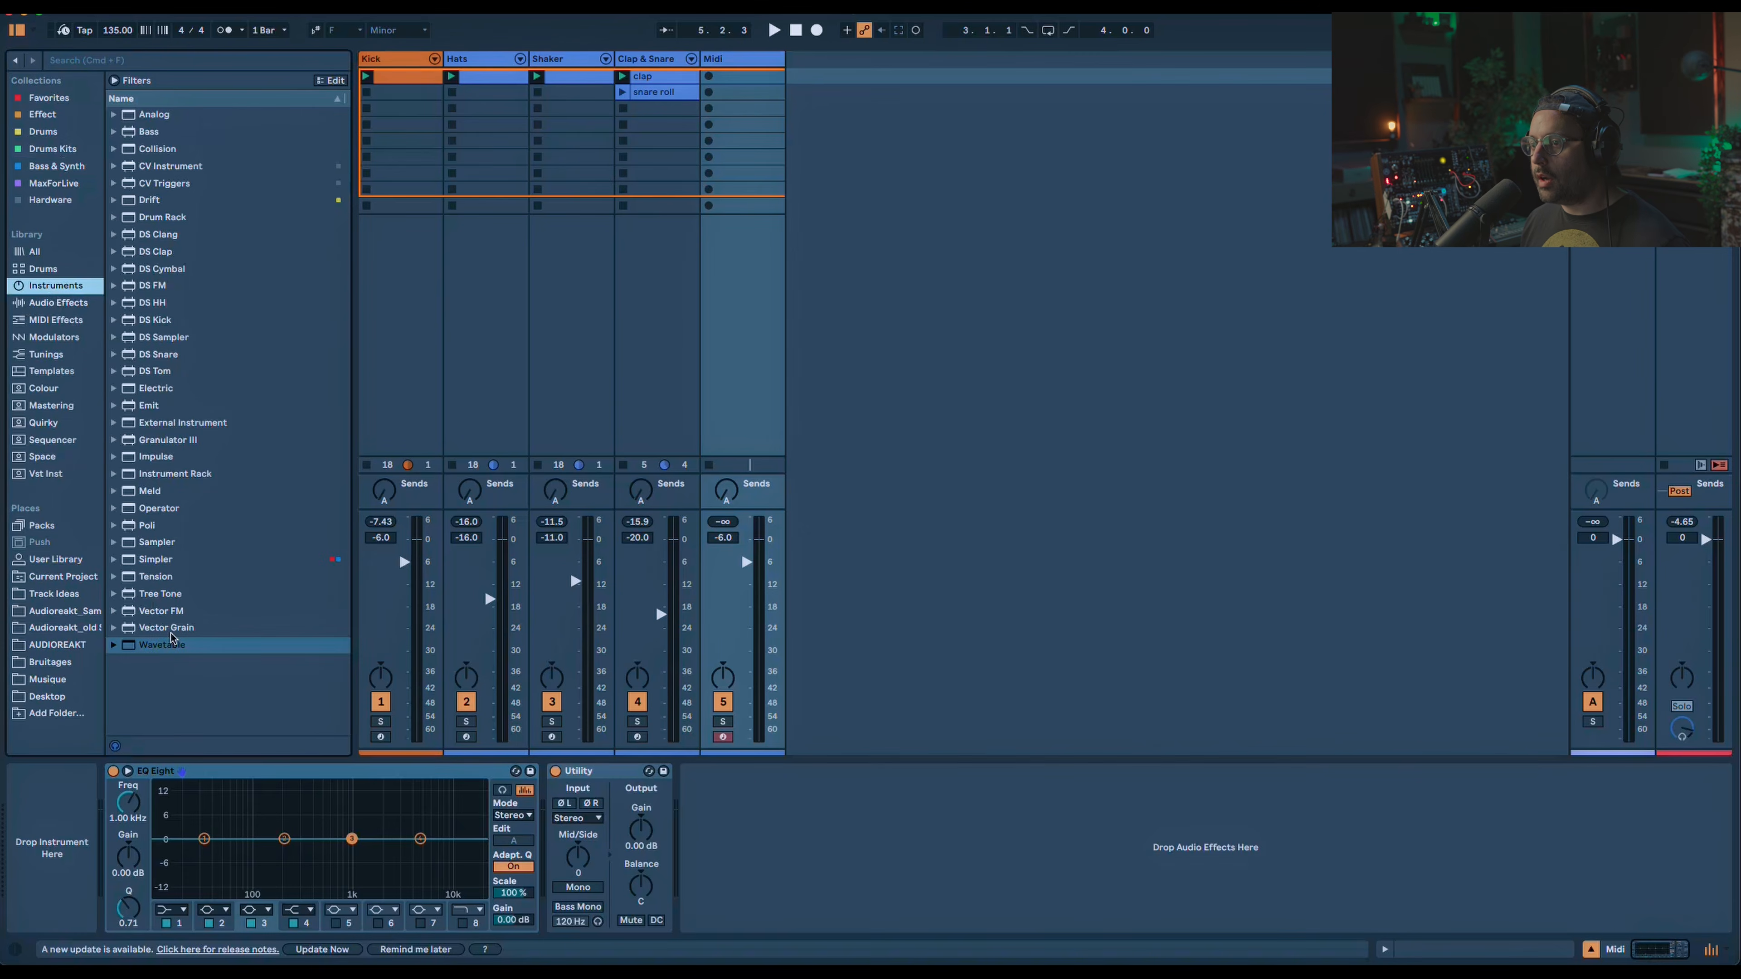
double_click(168, 645)
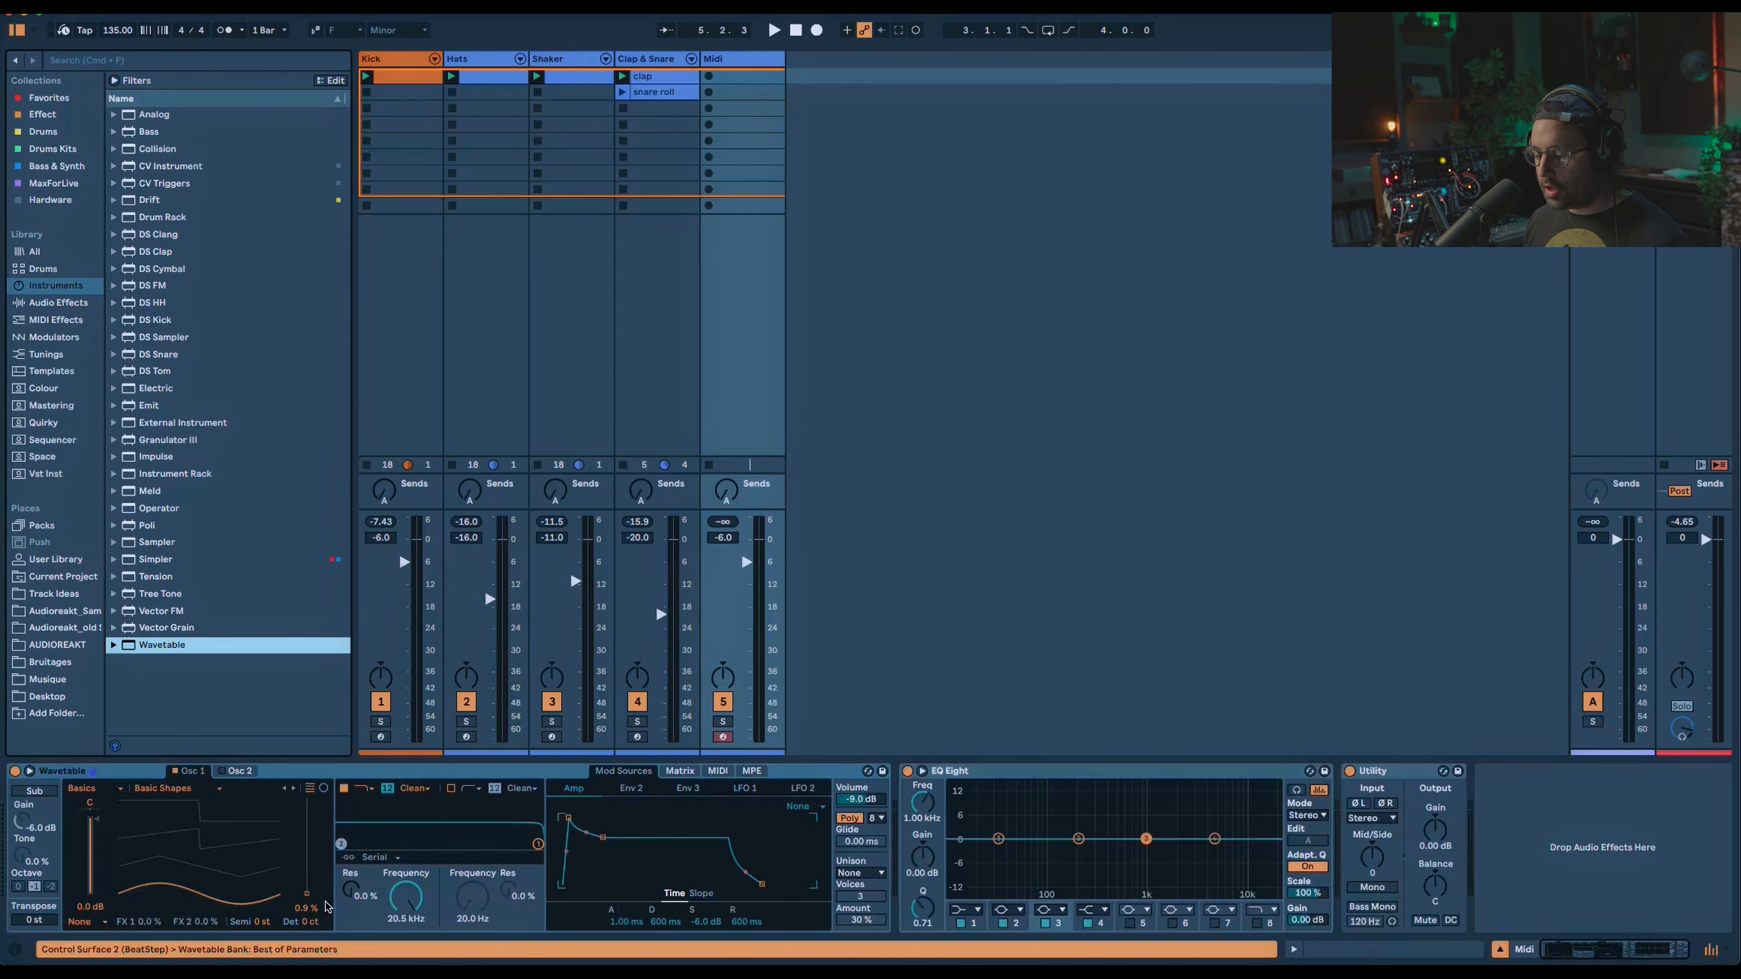
Set the oscillator 1 wavetable position to 71% and the project scale to F#/Gb Minor.
drag(307, 894, 307, 826)
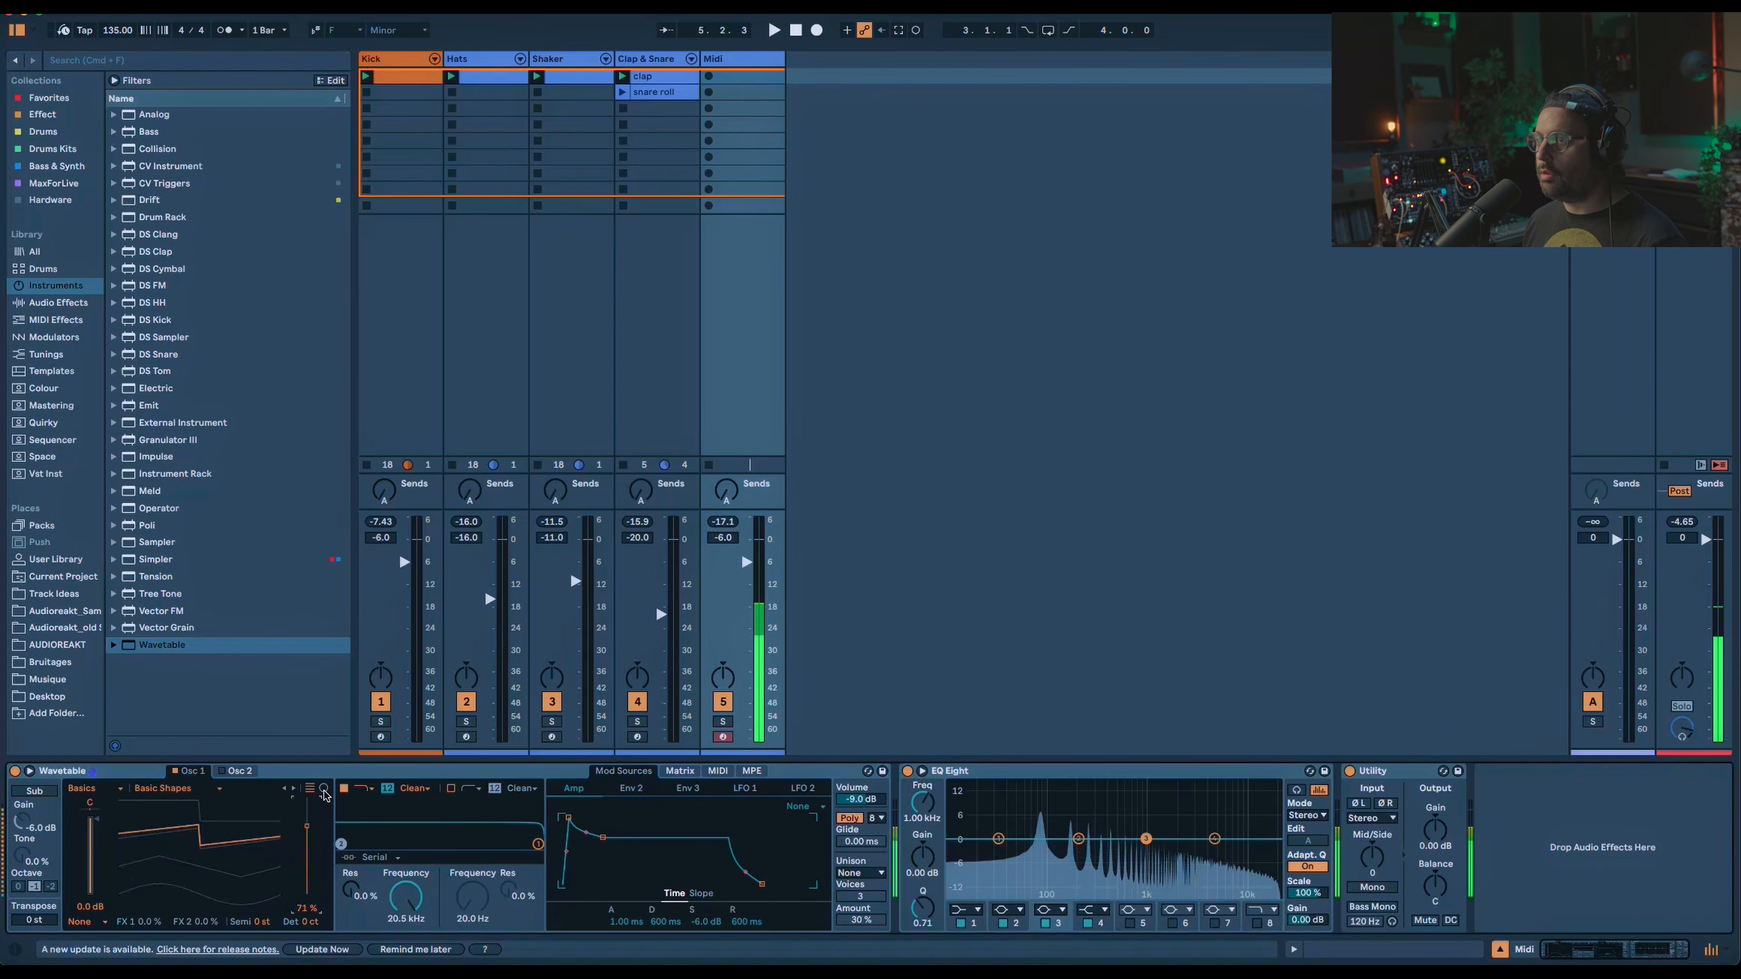
click(317, 31)
click(339, 30)
click(343, 141)
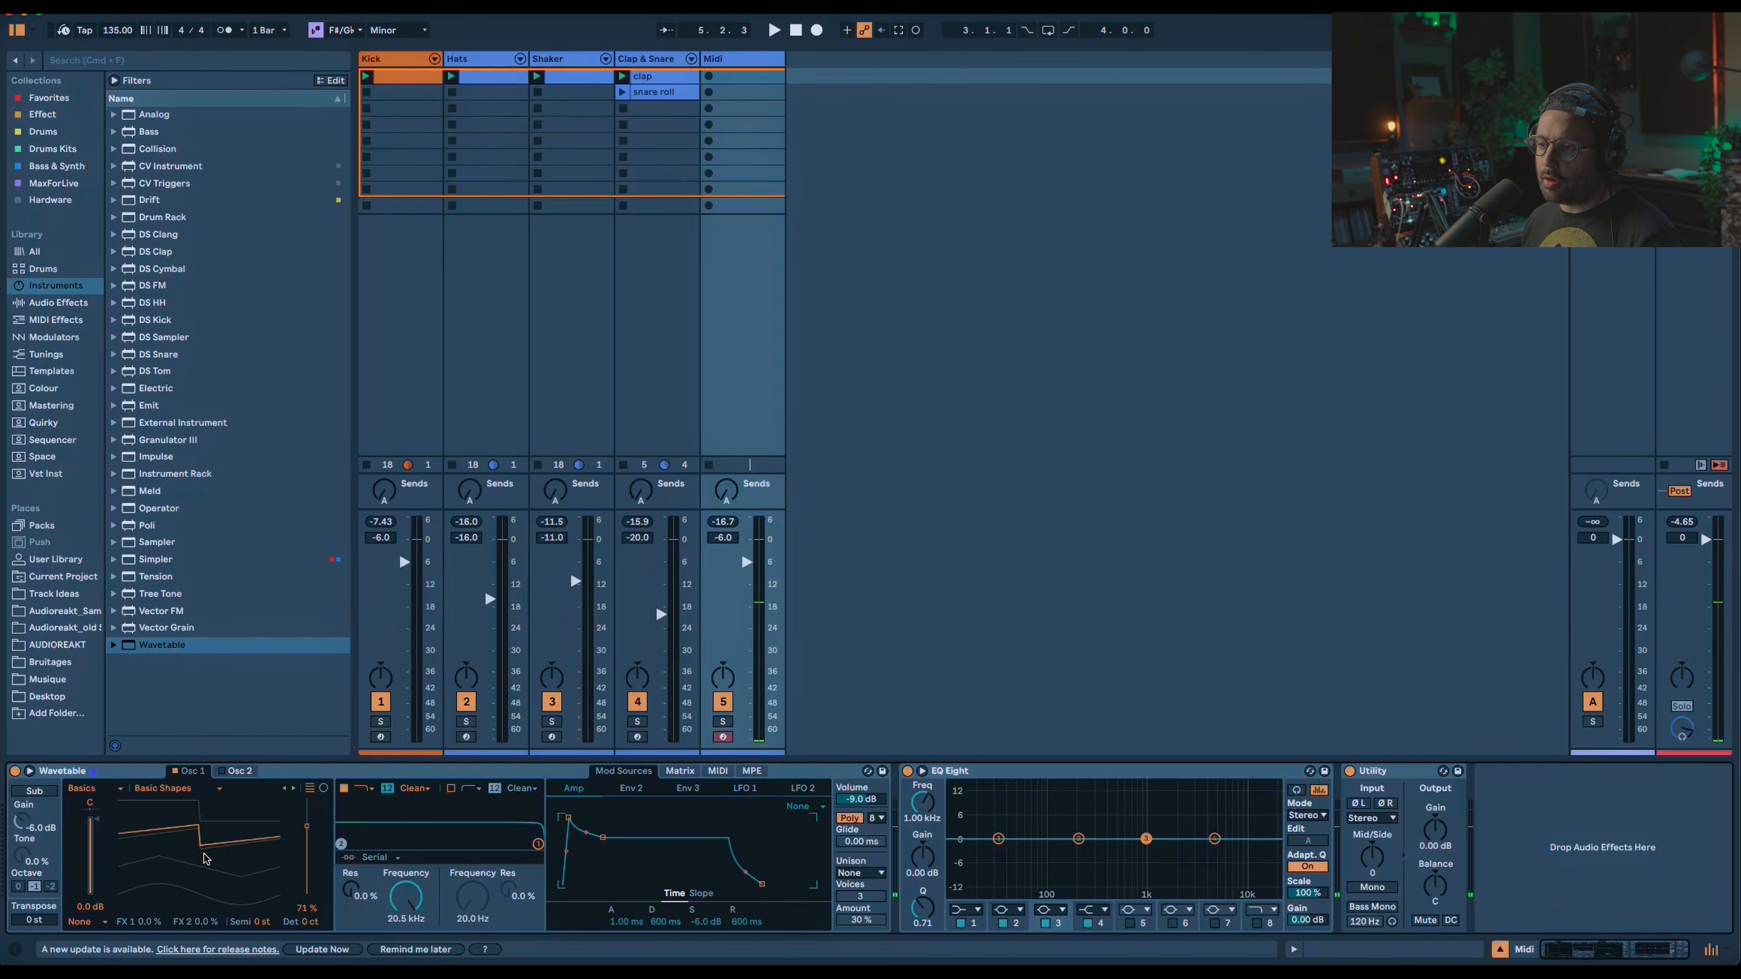
Load the Sub3 Shapes wavetable from the Vintage category into oscillator 1 and set its position to 40%.
click(95, 788)
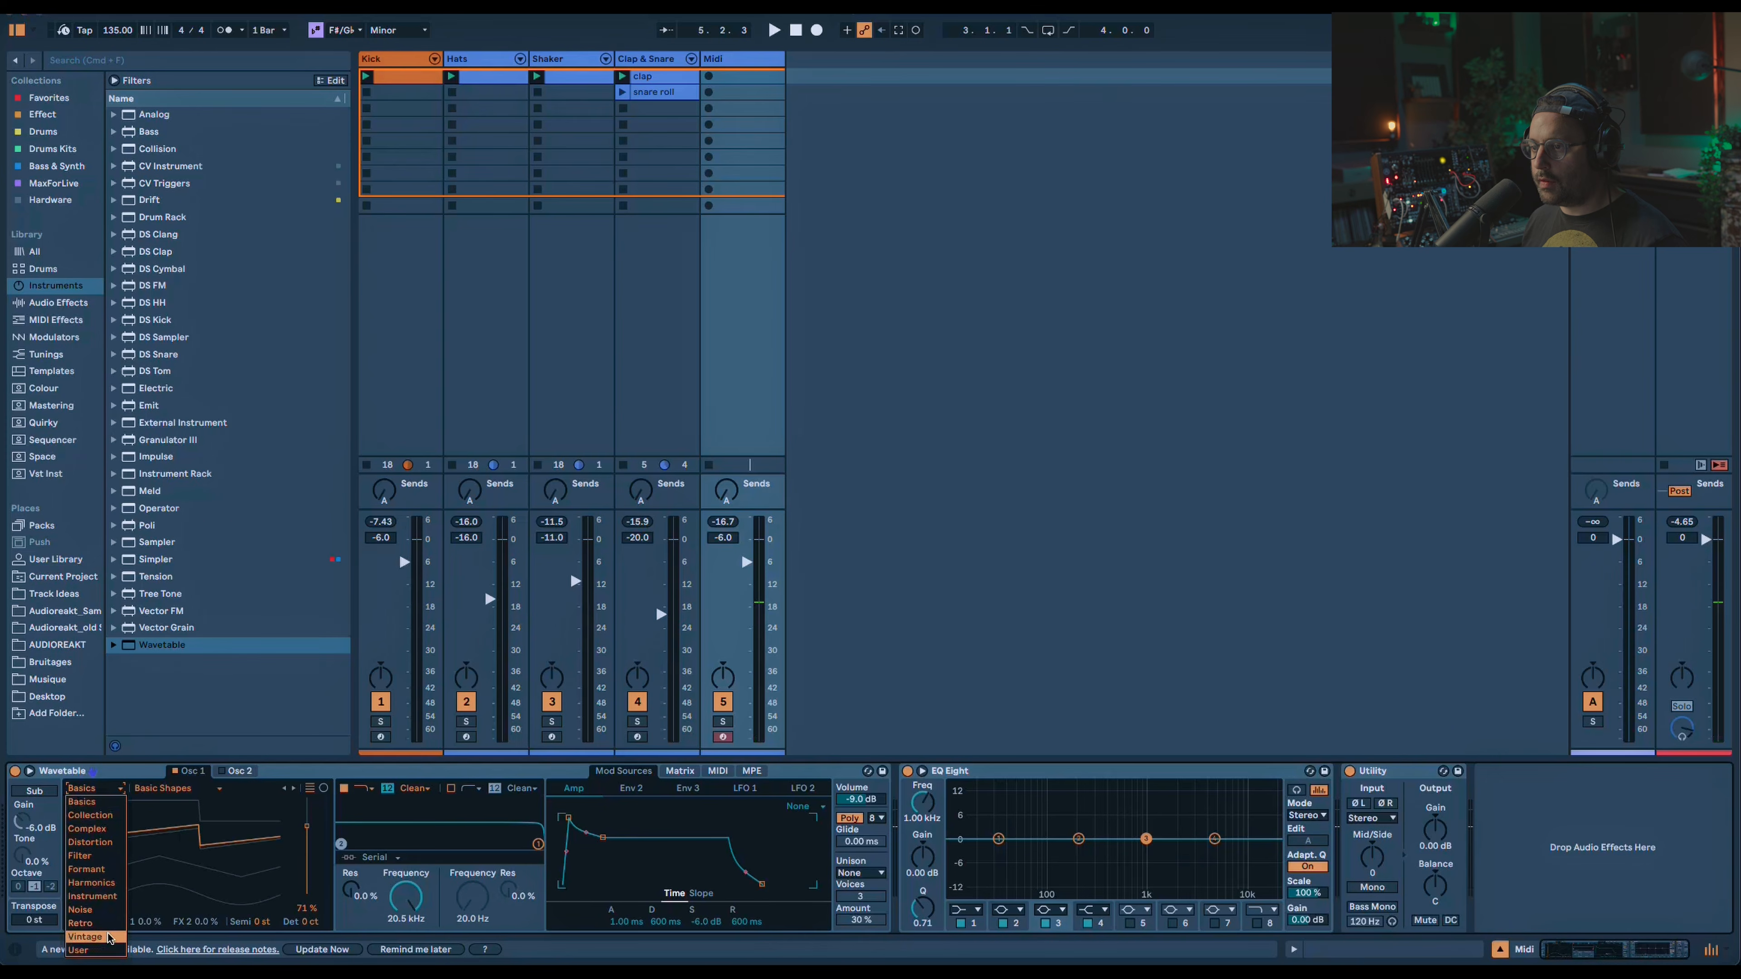
click(96, 913)
click(175, 788)
click(195, 950)
drag(322, 875, 322, 917)
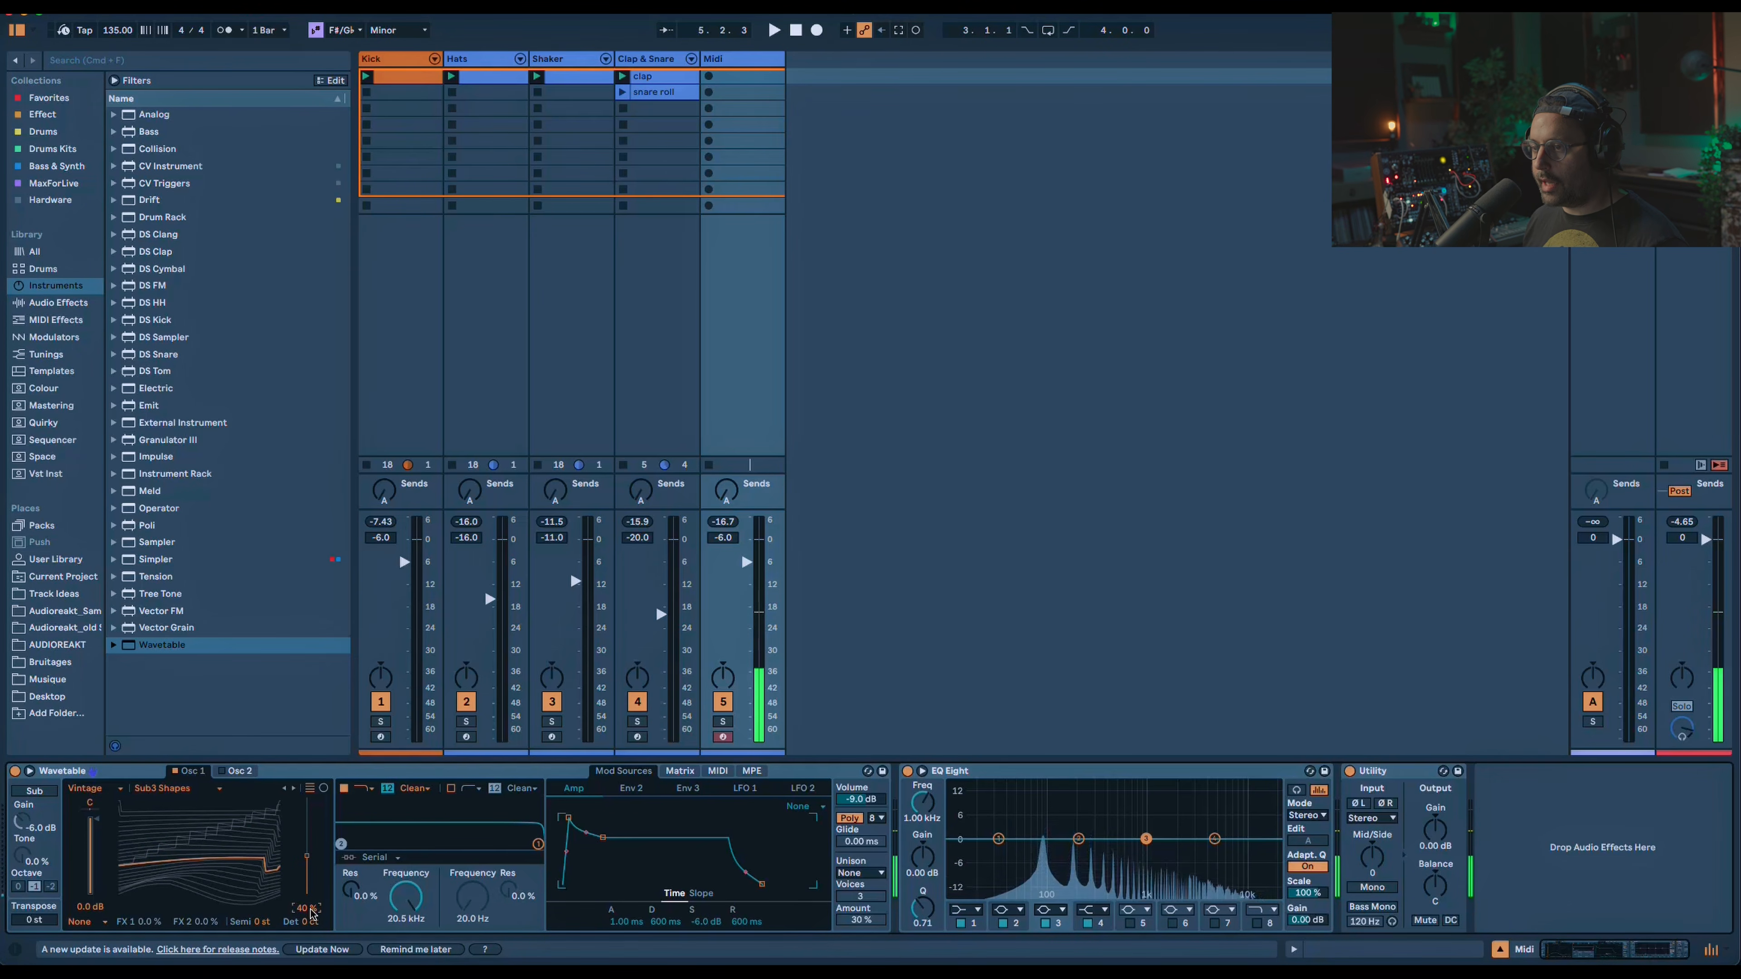
Set Wavetable's first filter to a 24 dB slope with 53.8 Hz frequency and 34% resonance.
click(389, 789)
drag(407, 897, 415, 932)
drag(347, 883, 347, 838)
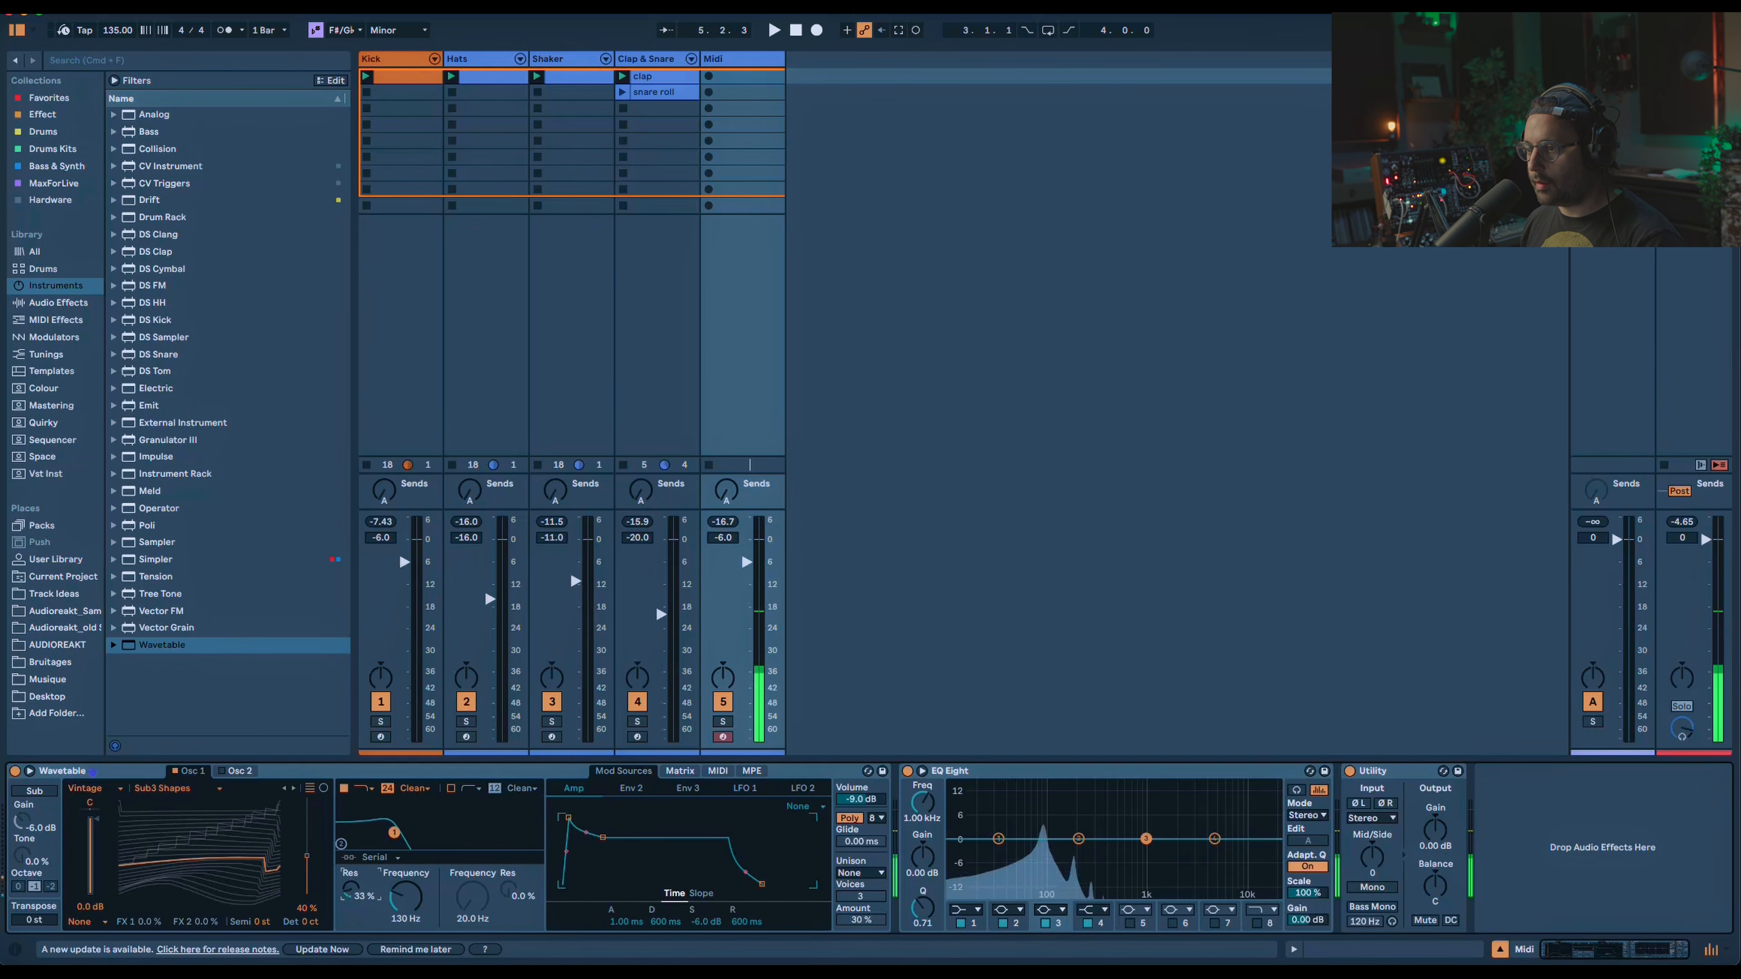
drag(406, 899, 408, 916)
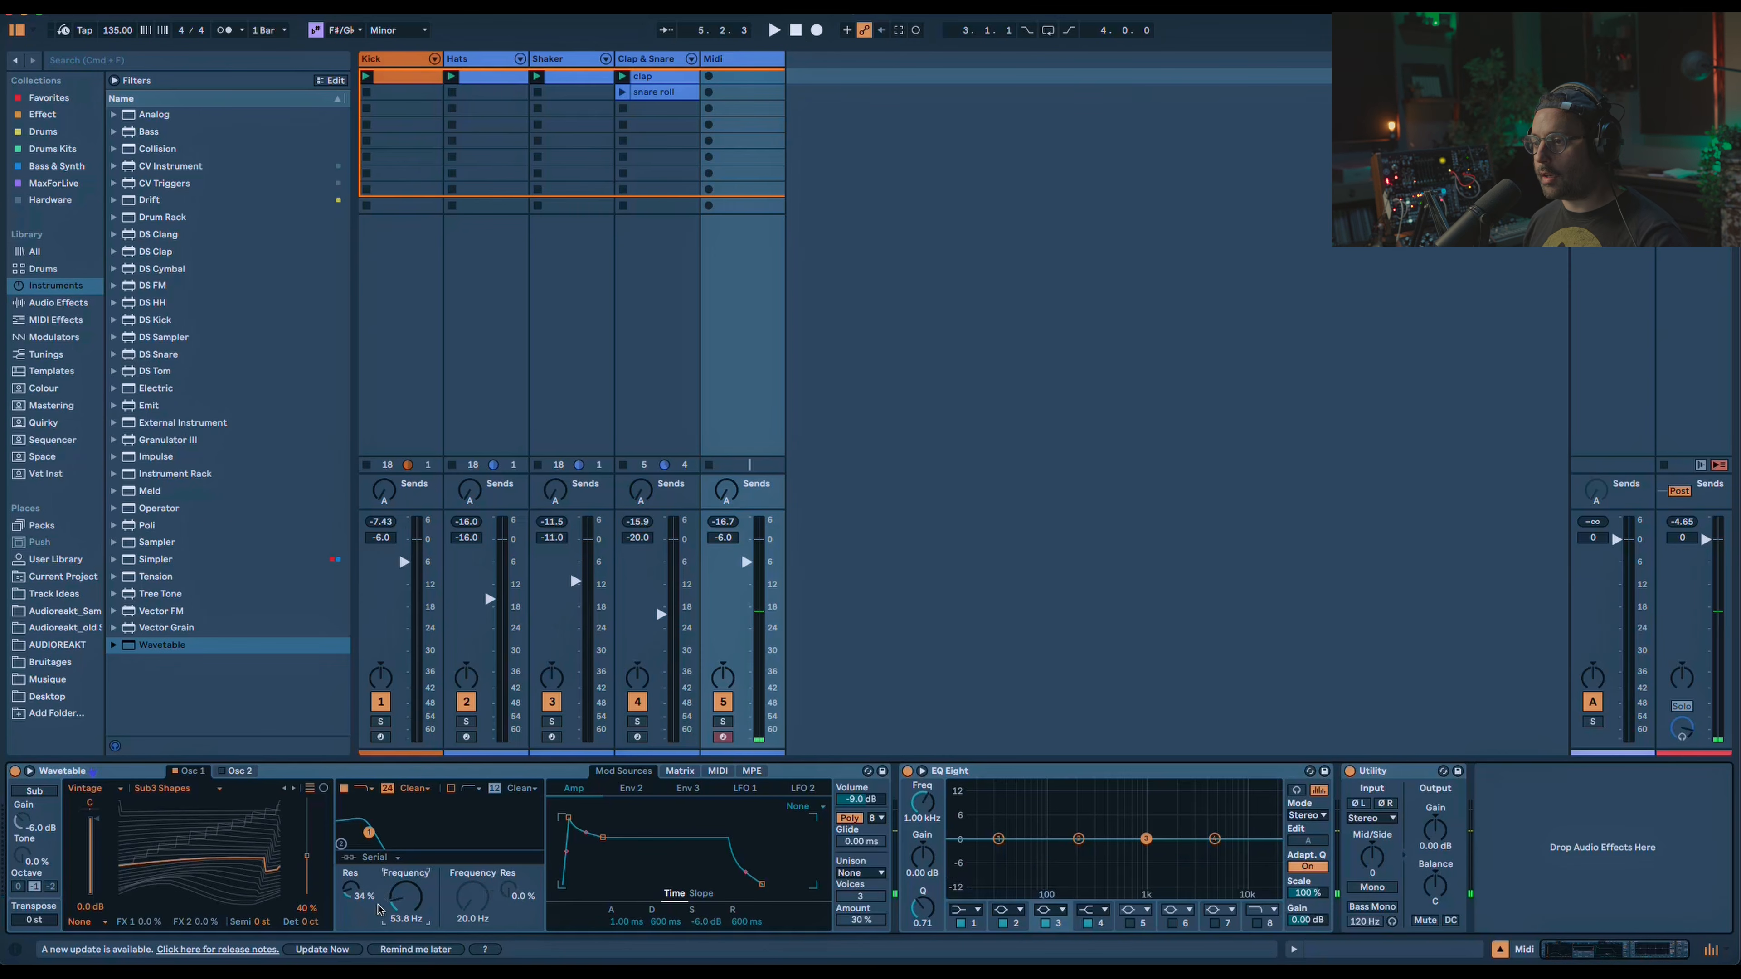
Modulate Filter 1 Freq from the Amp envelope by 50, and set that envelope's attack to 2.13 ms and sustain to -inf dB.
click(681, 772)
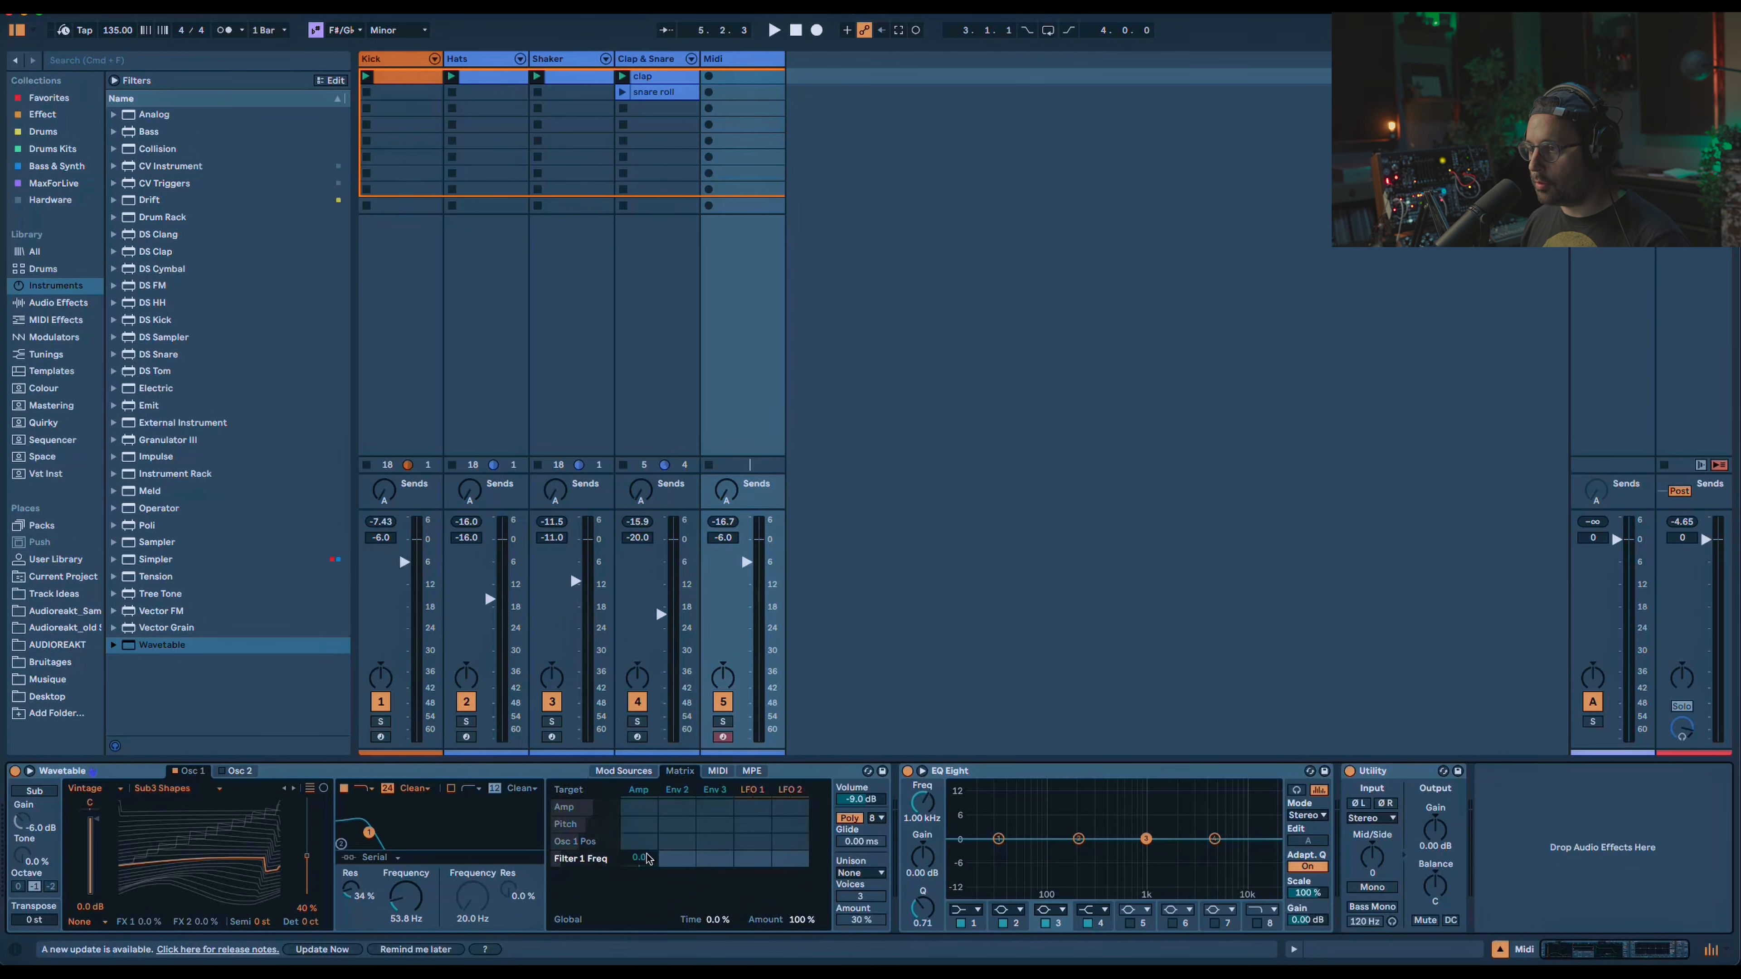
drag(639, 858, 640, 823)
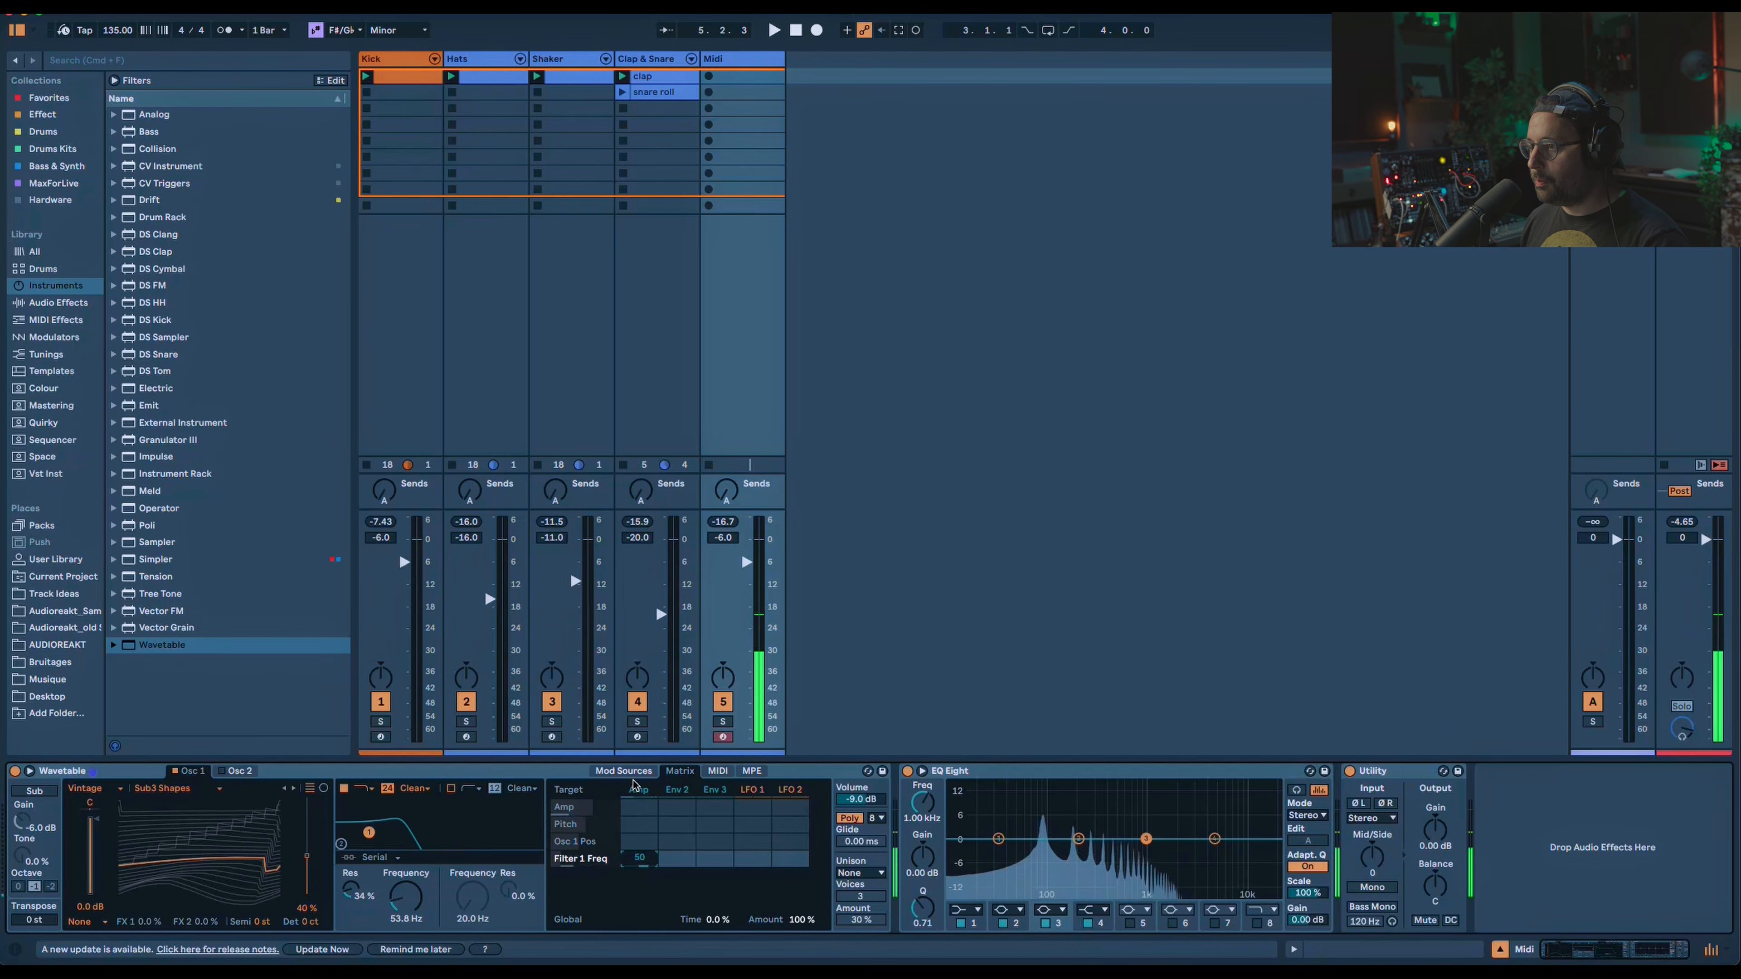
click(623, 772)
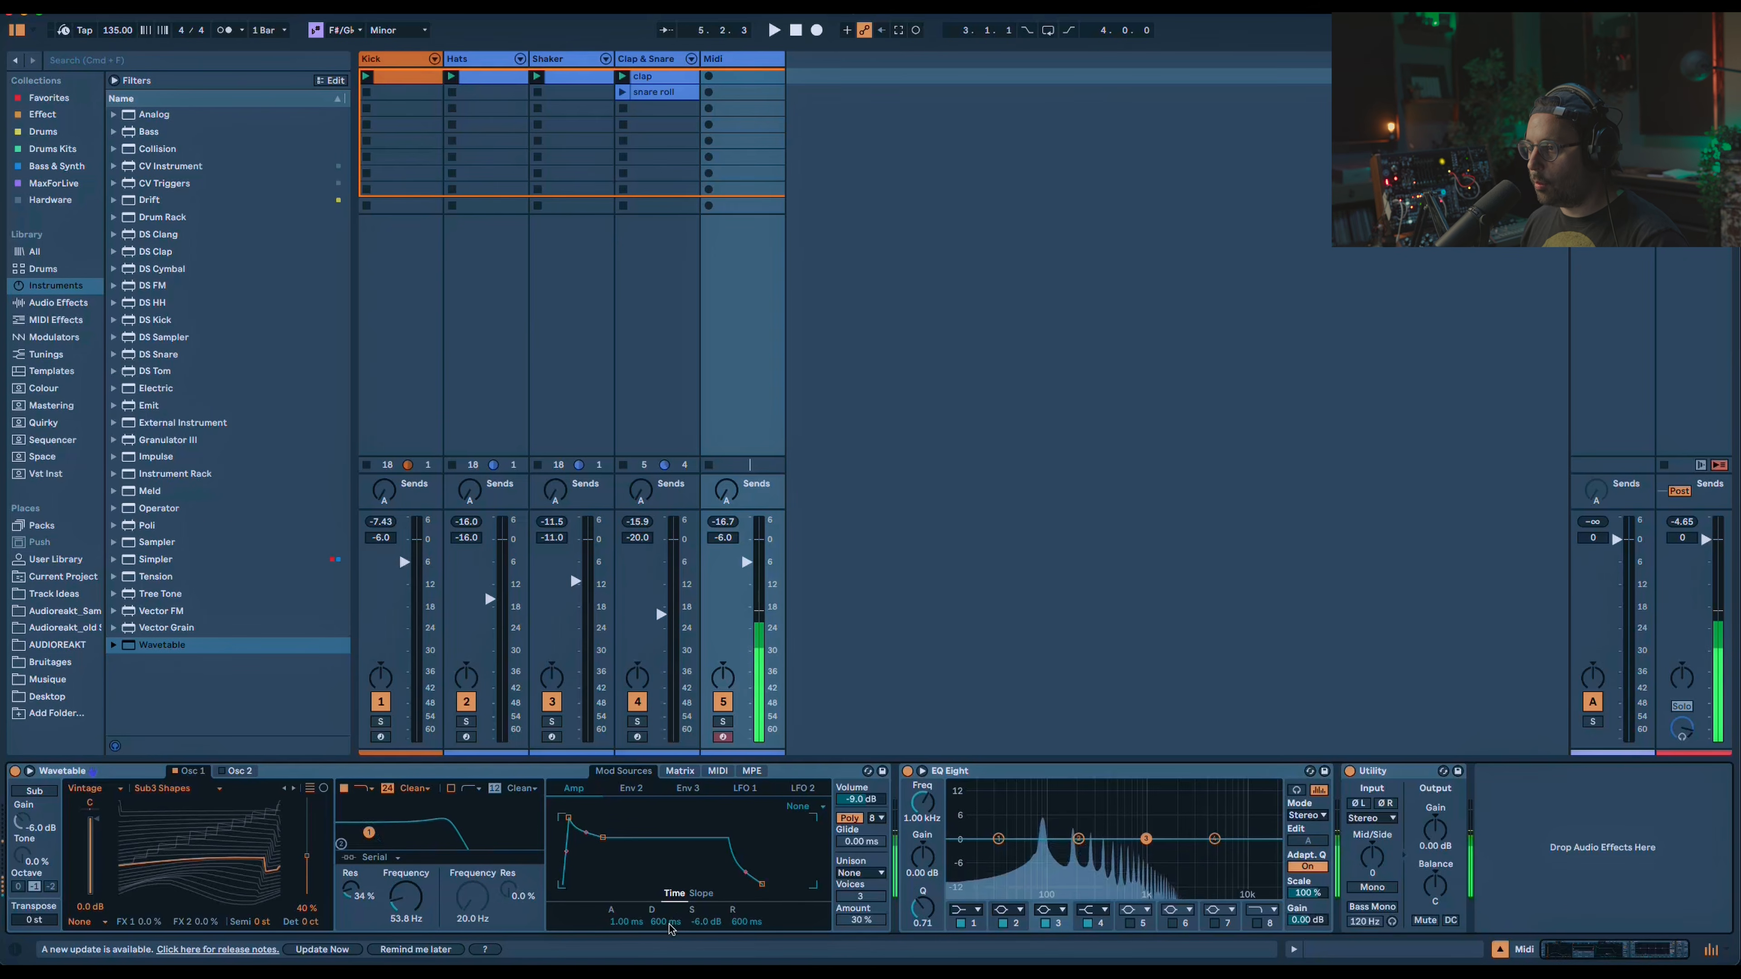
drag(627, 922, 705, 954)
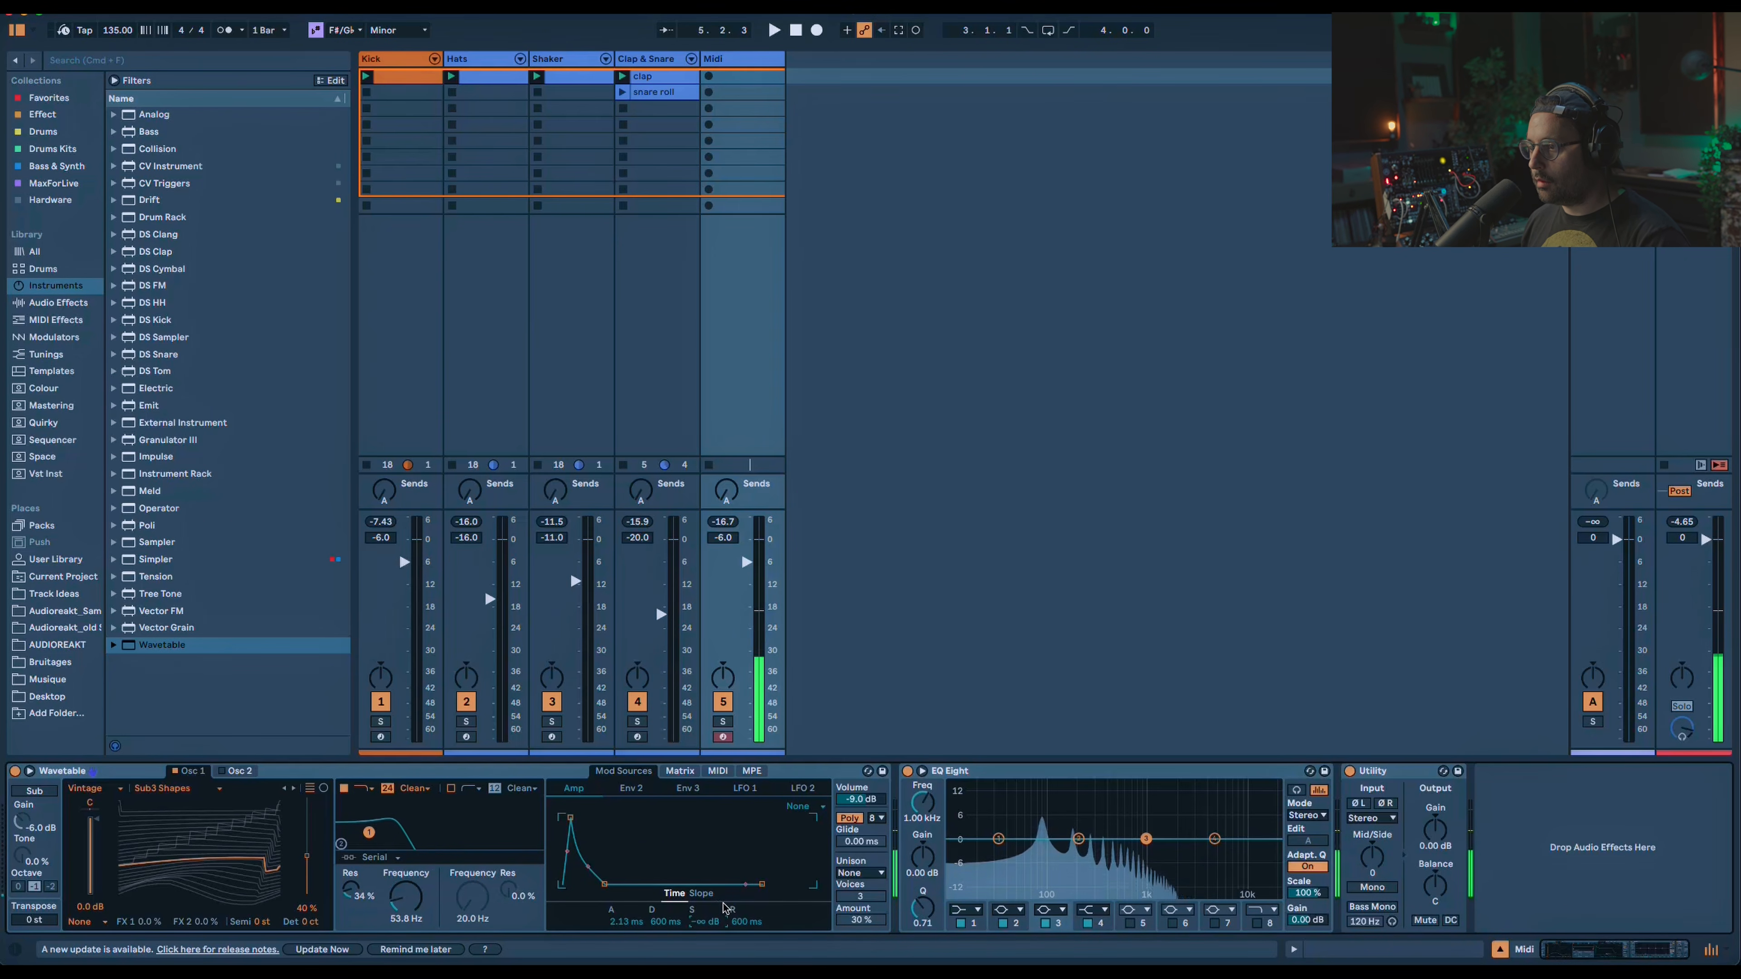
click(701, 893)
drag(658, 922, 658, 903)
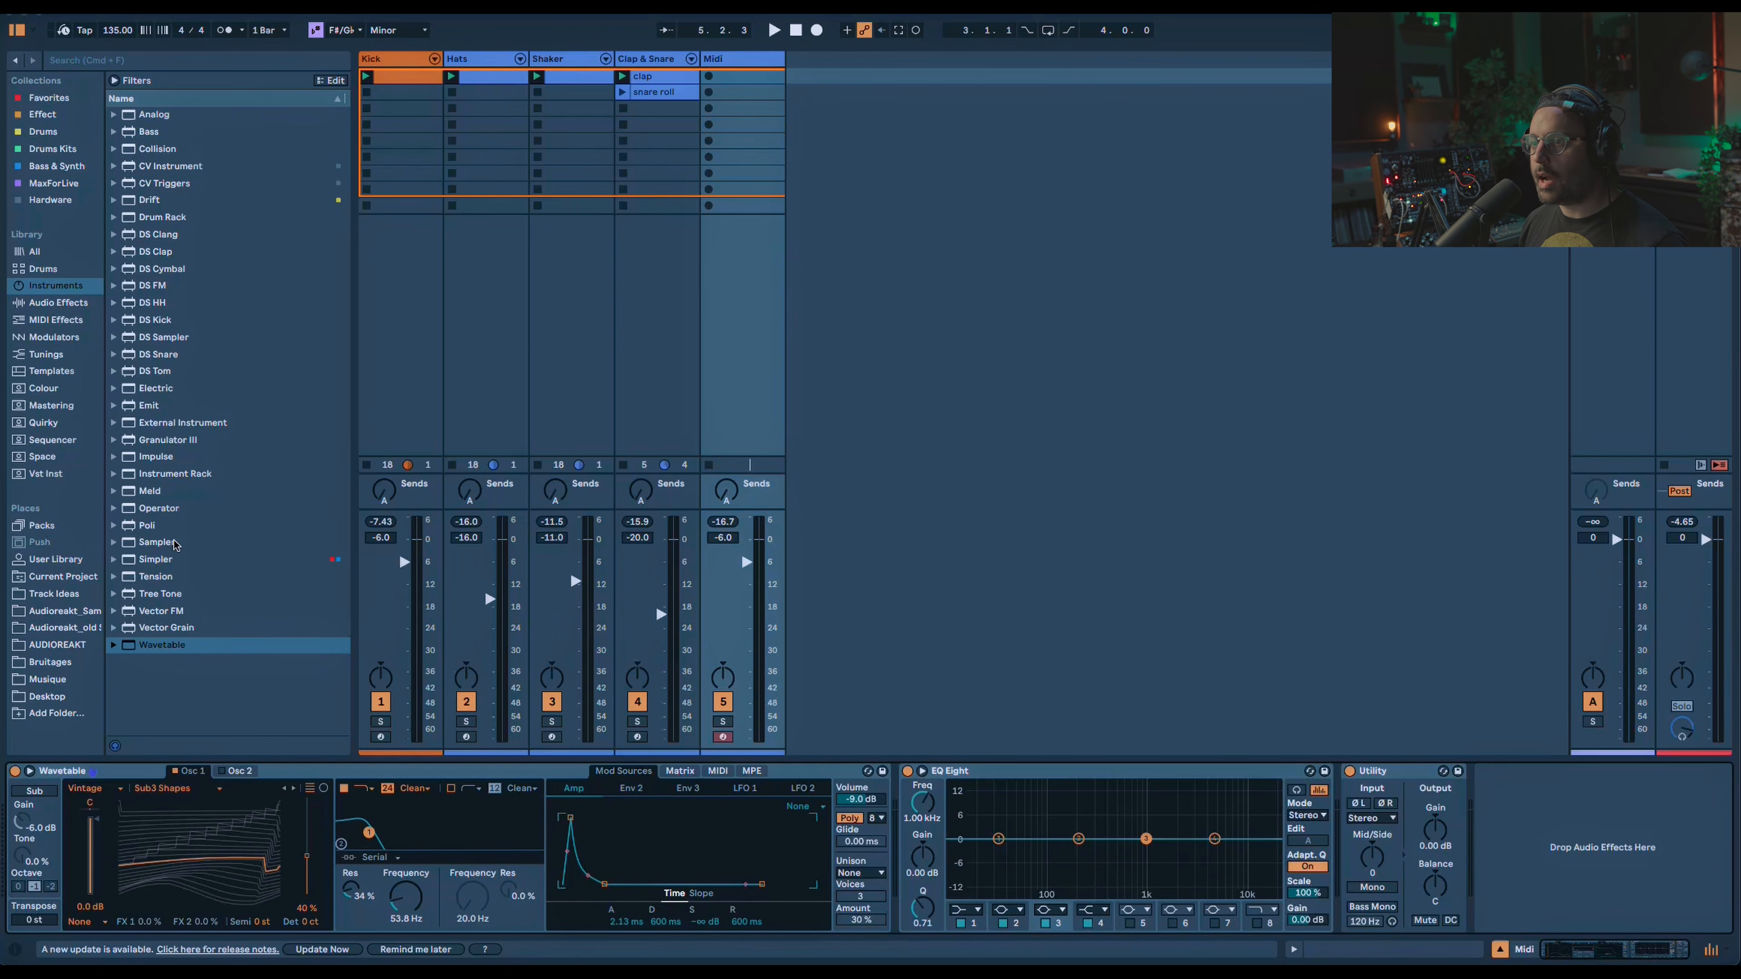
Add a Reverb to the Wavetable track and set its Decay to 4.53 s.
click(54, 303)
scroll(152, 480, down, 5)
double_click(153, 489)
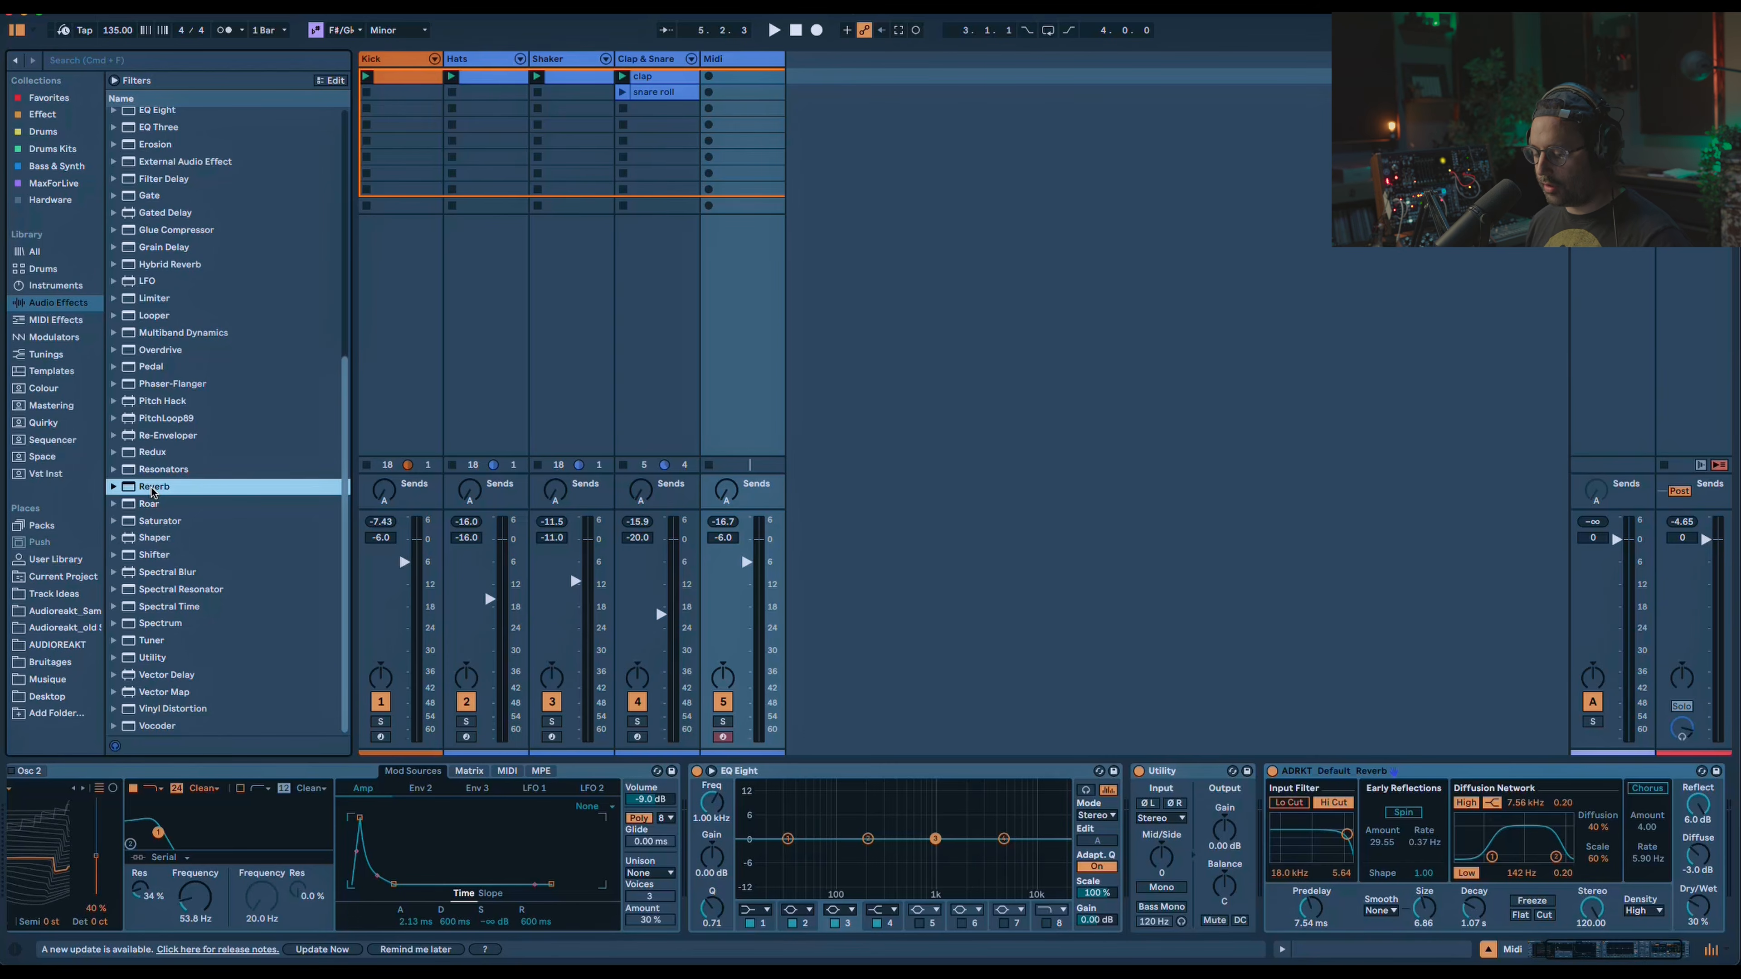
drag(1474, 909, 1474, 871)
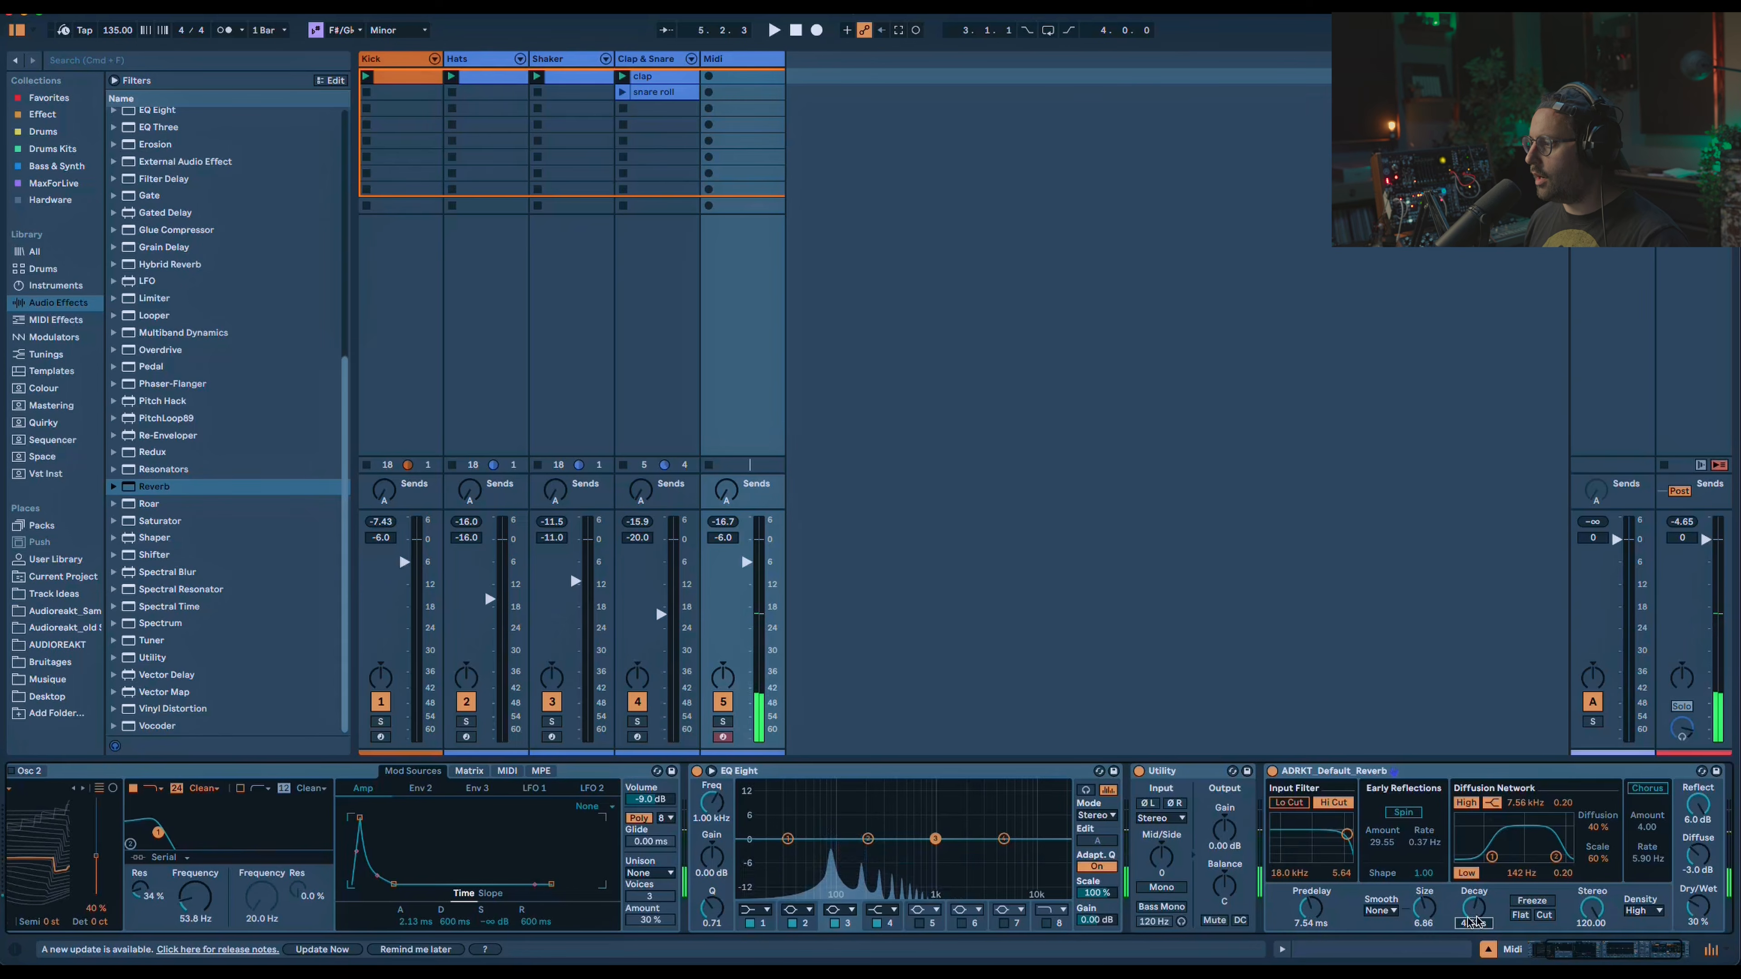
Move EQ Eight to the end of the chain and insert Roar between the Reverb and EQ Eight.
drag(933, 770, 1600, 829)
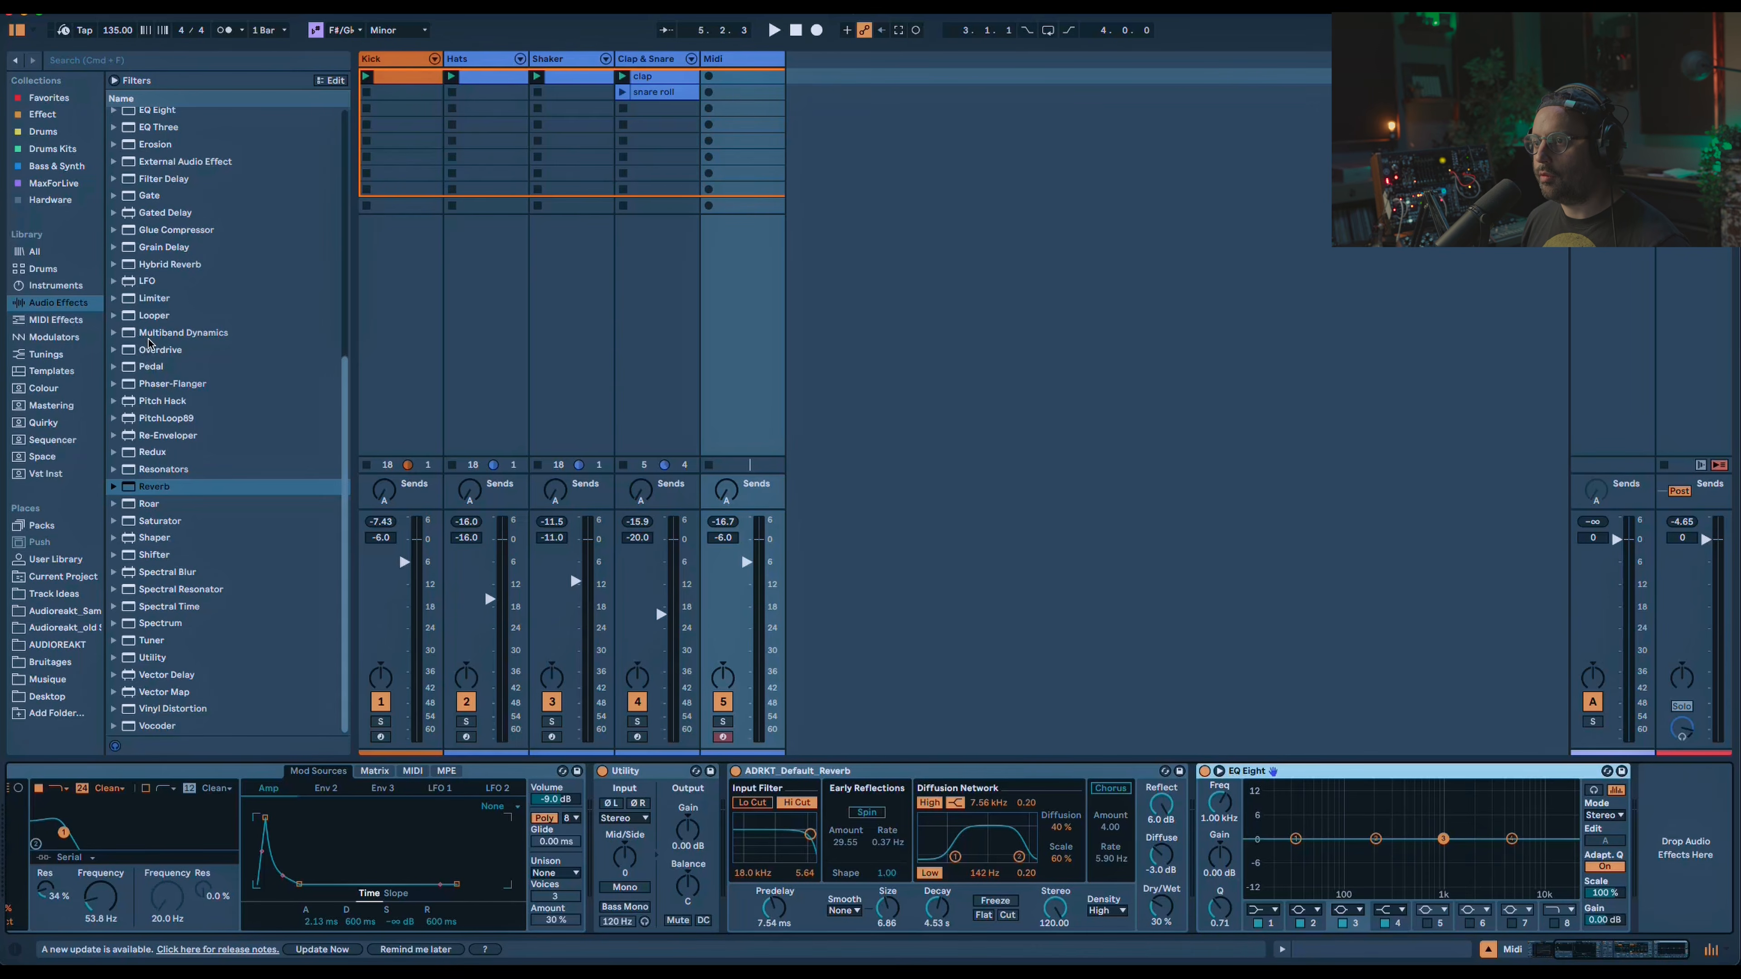
click(150, 503)
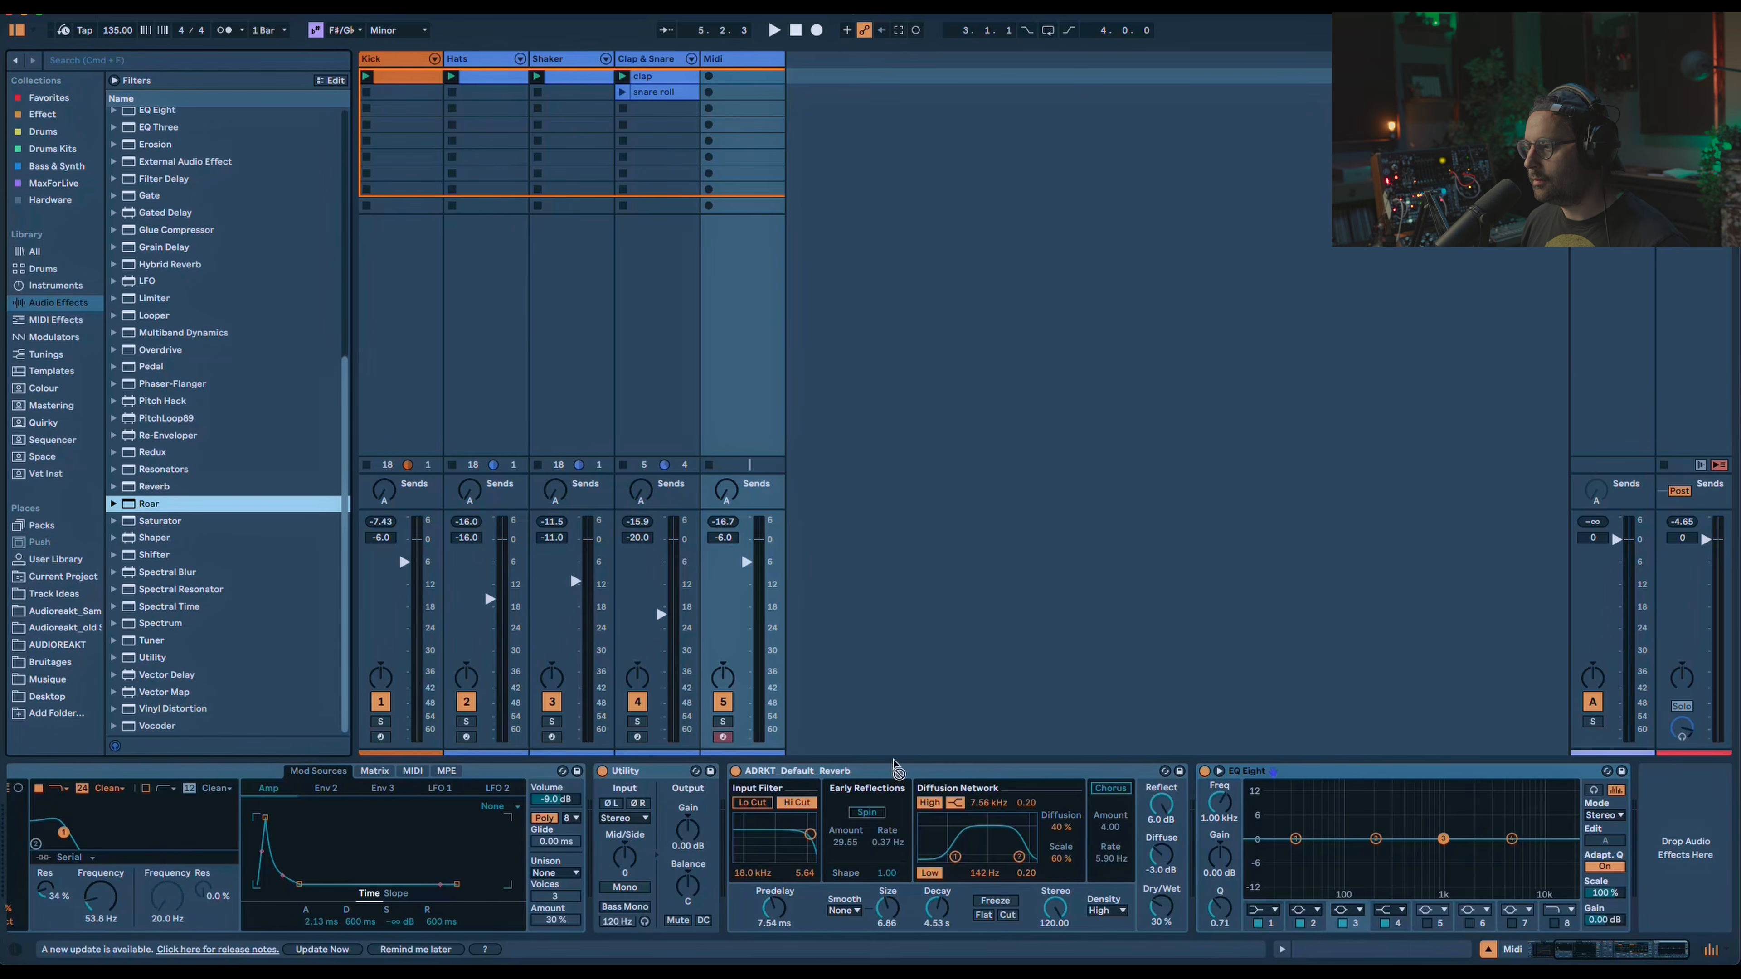
key(Return)
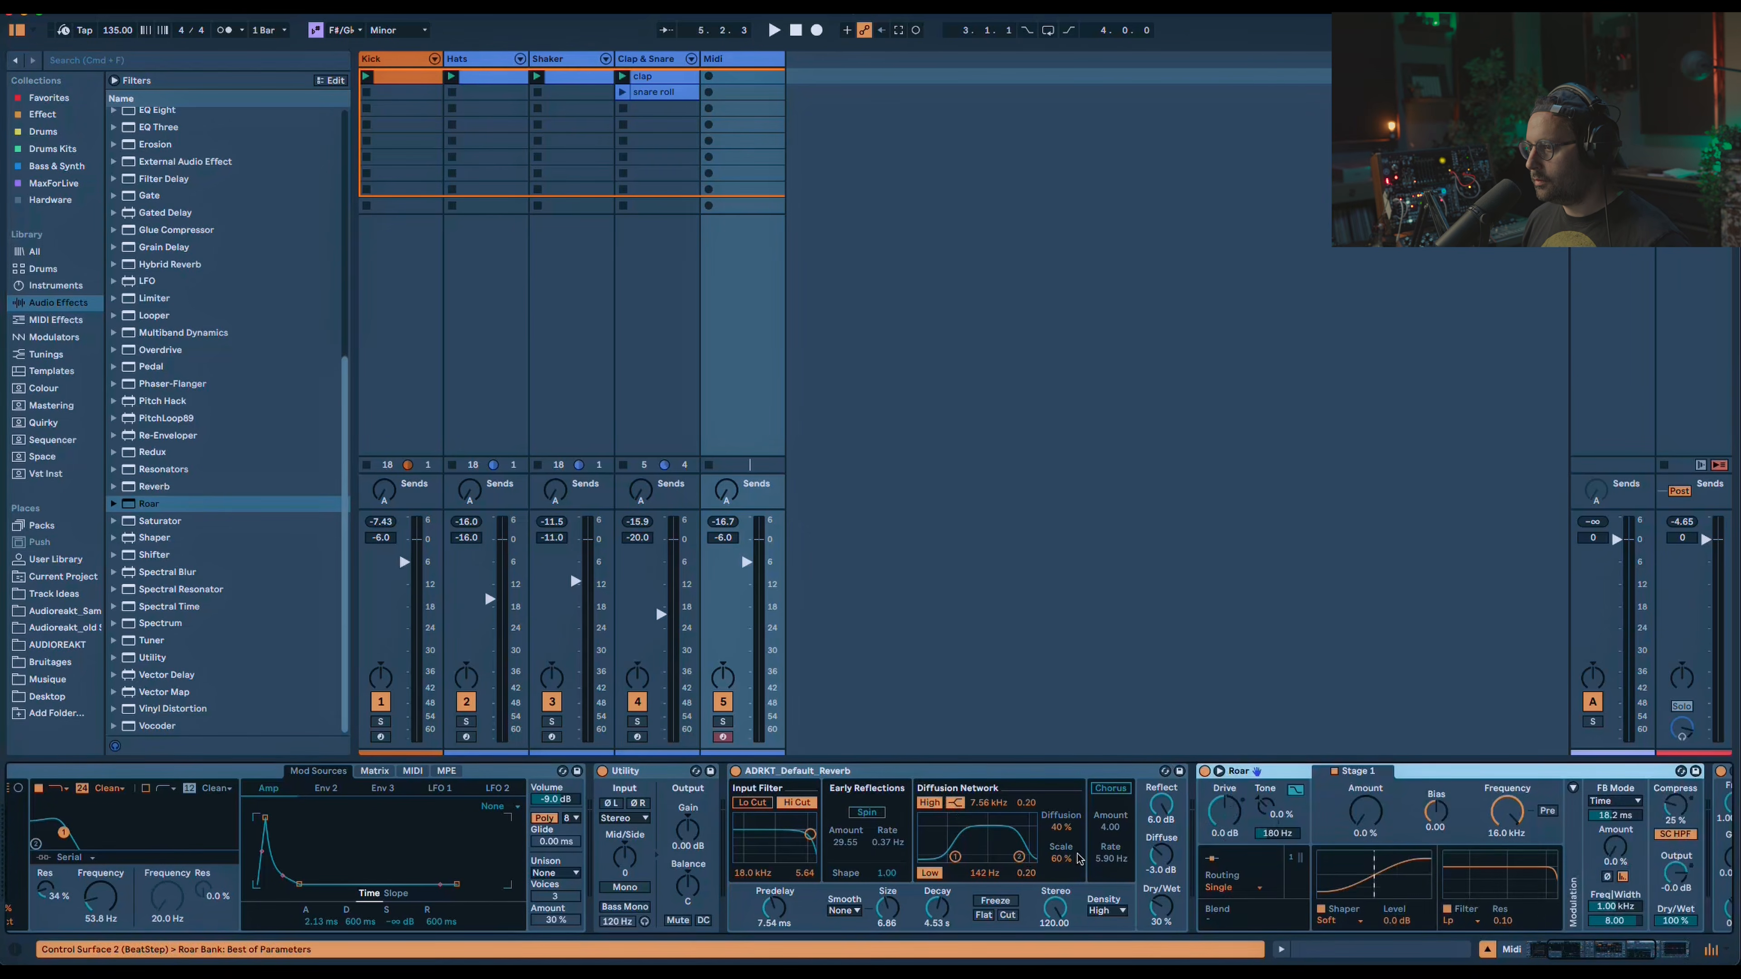
Delete the Utility device from the chain and set Roar's Routing to Multi Band.
click(639, 773)
key(Delete)
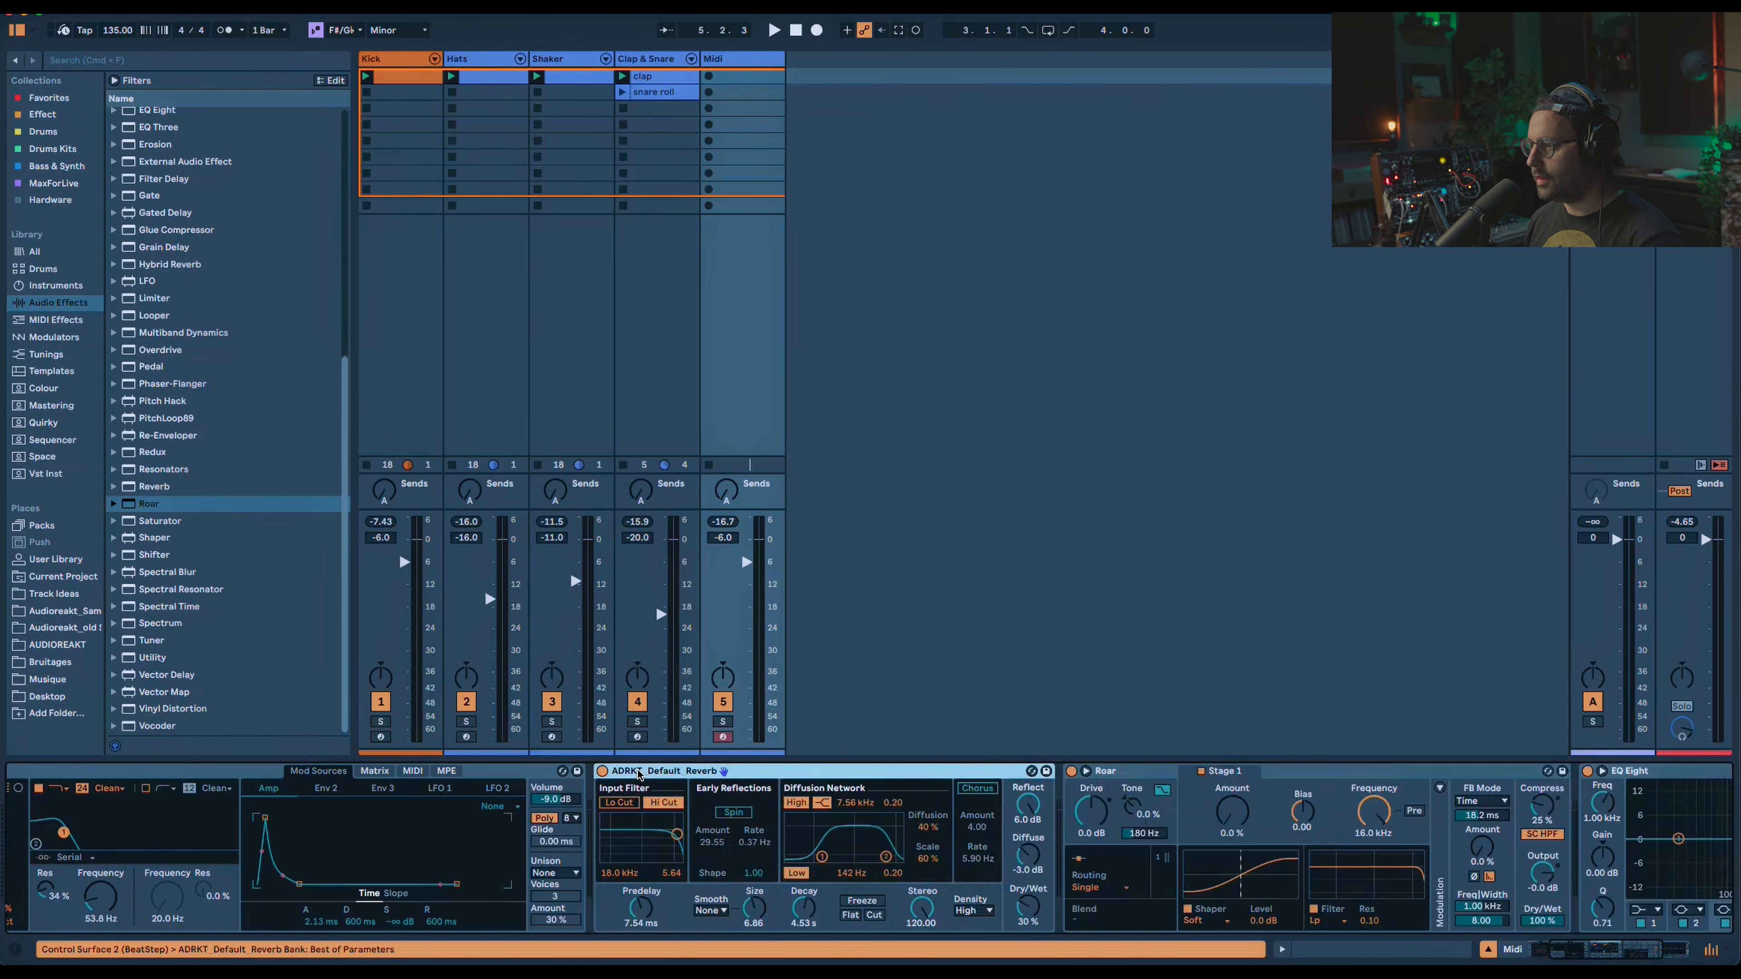
click(1095, 890)
click(1097, 938)
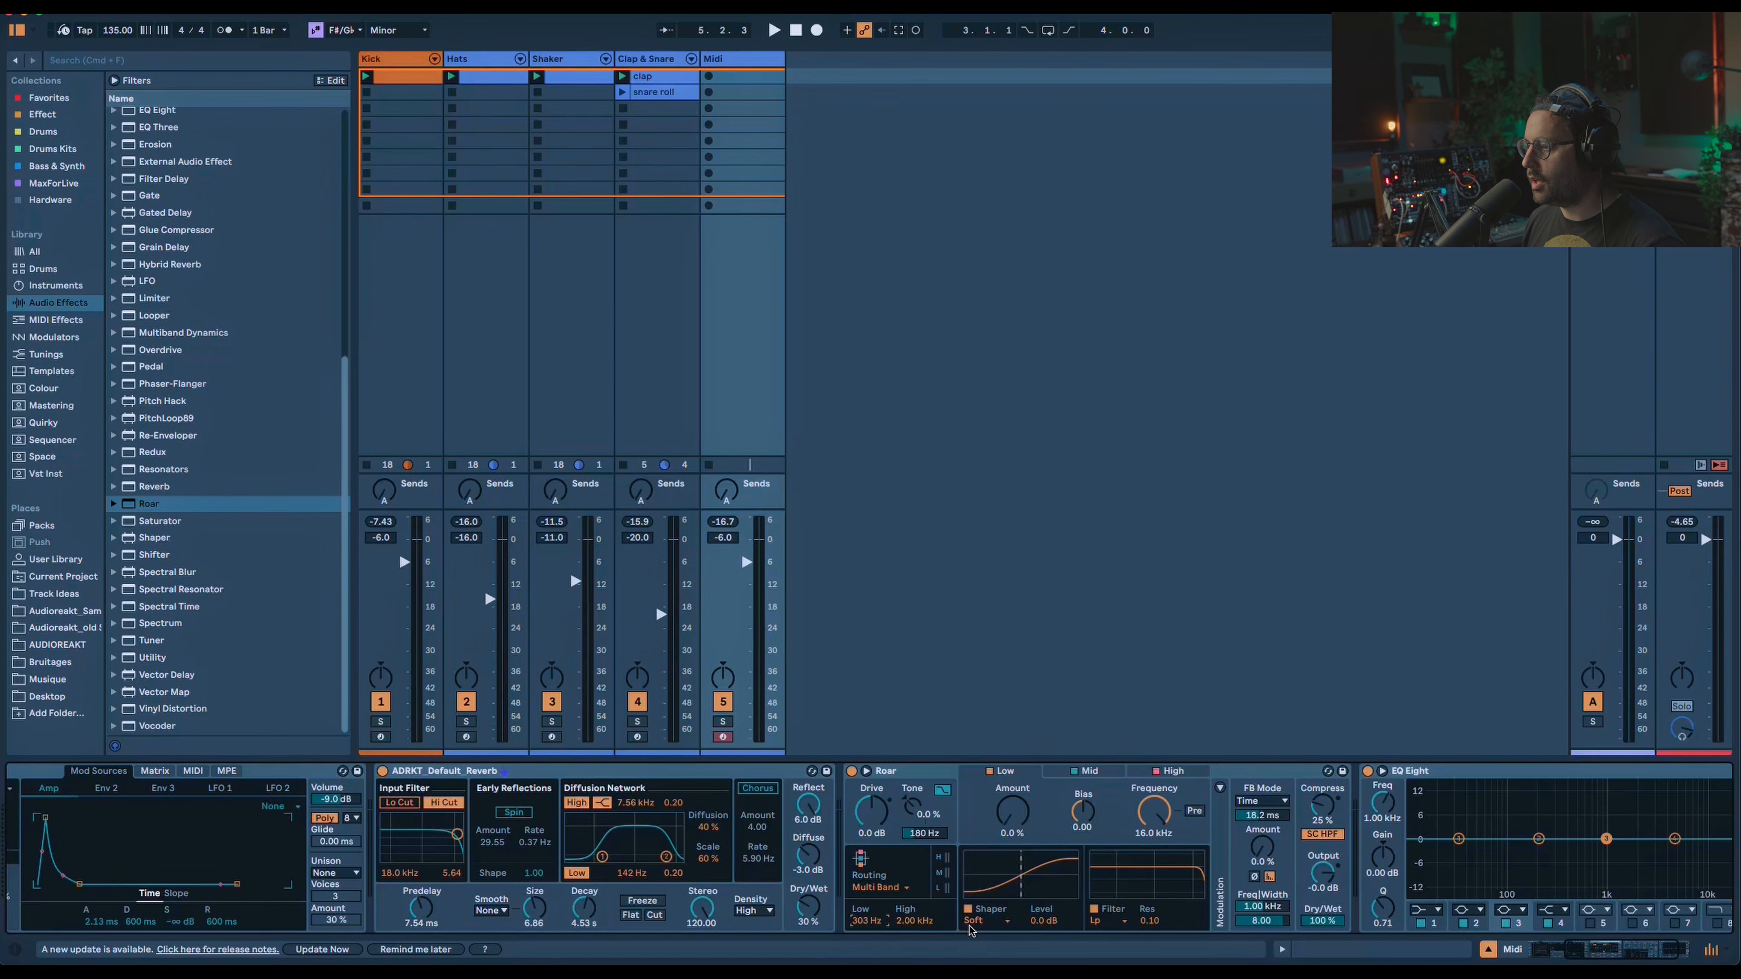
Set Roar's Low band shaper to Polynomial with an Amount of 33%.
click(980, 921)
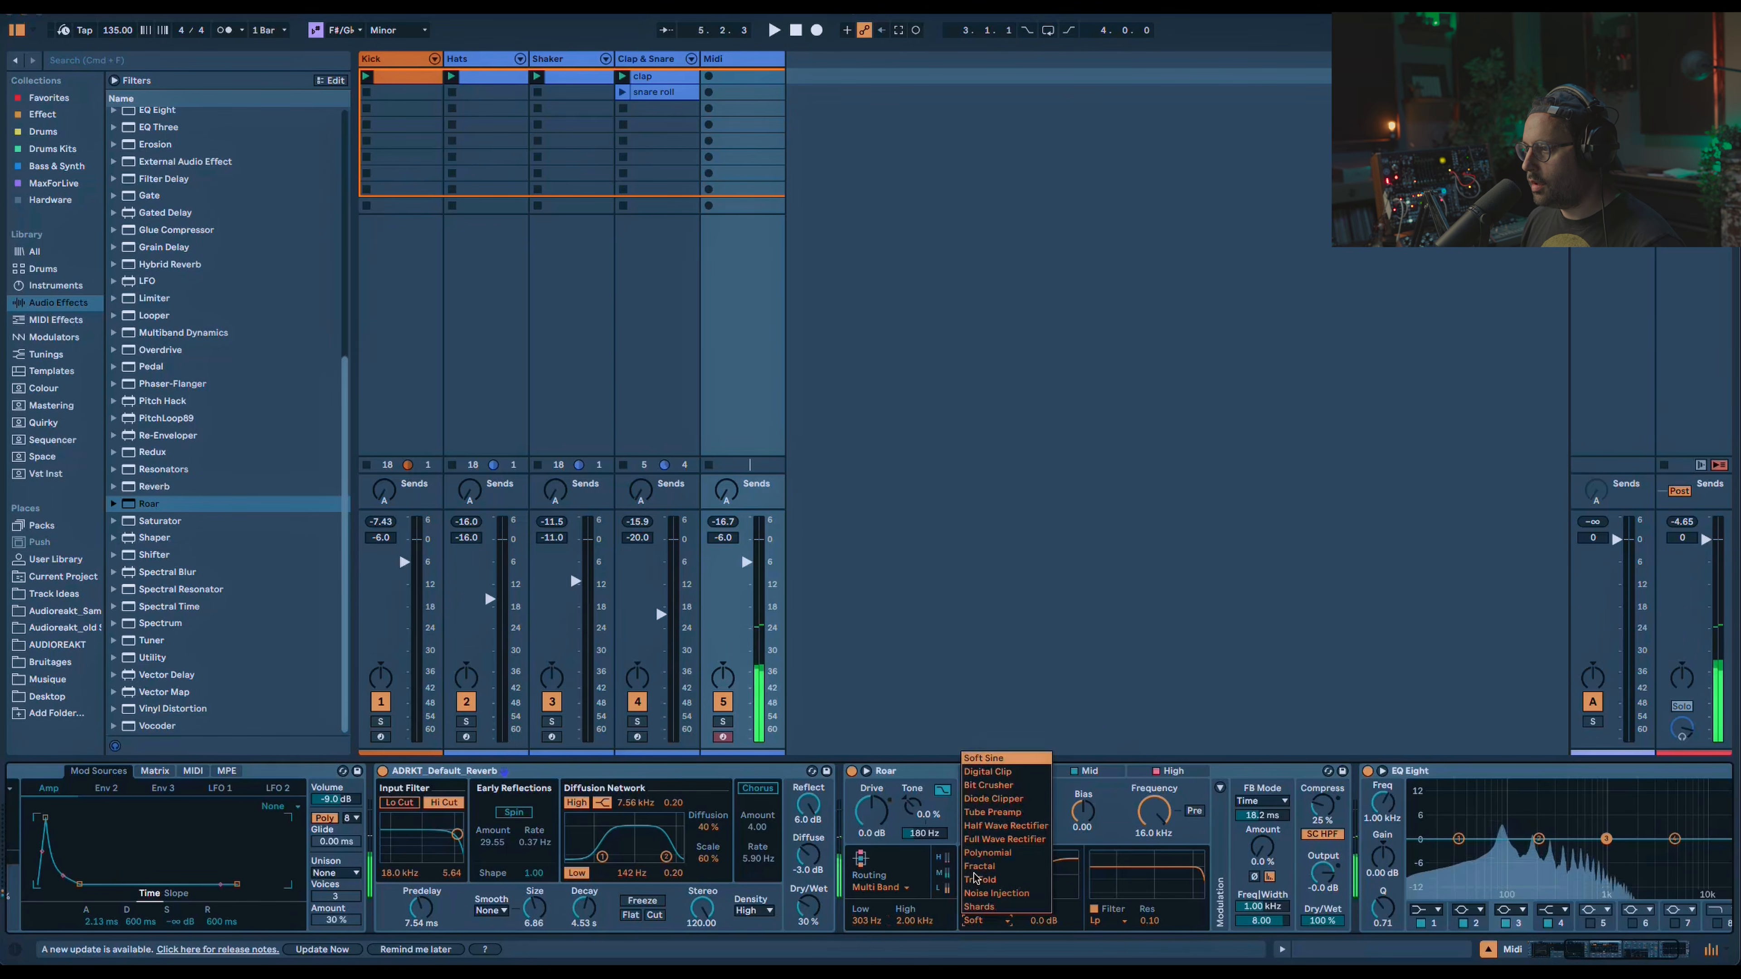
click(987, 853)
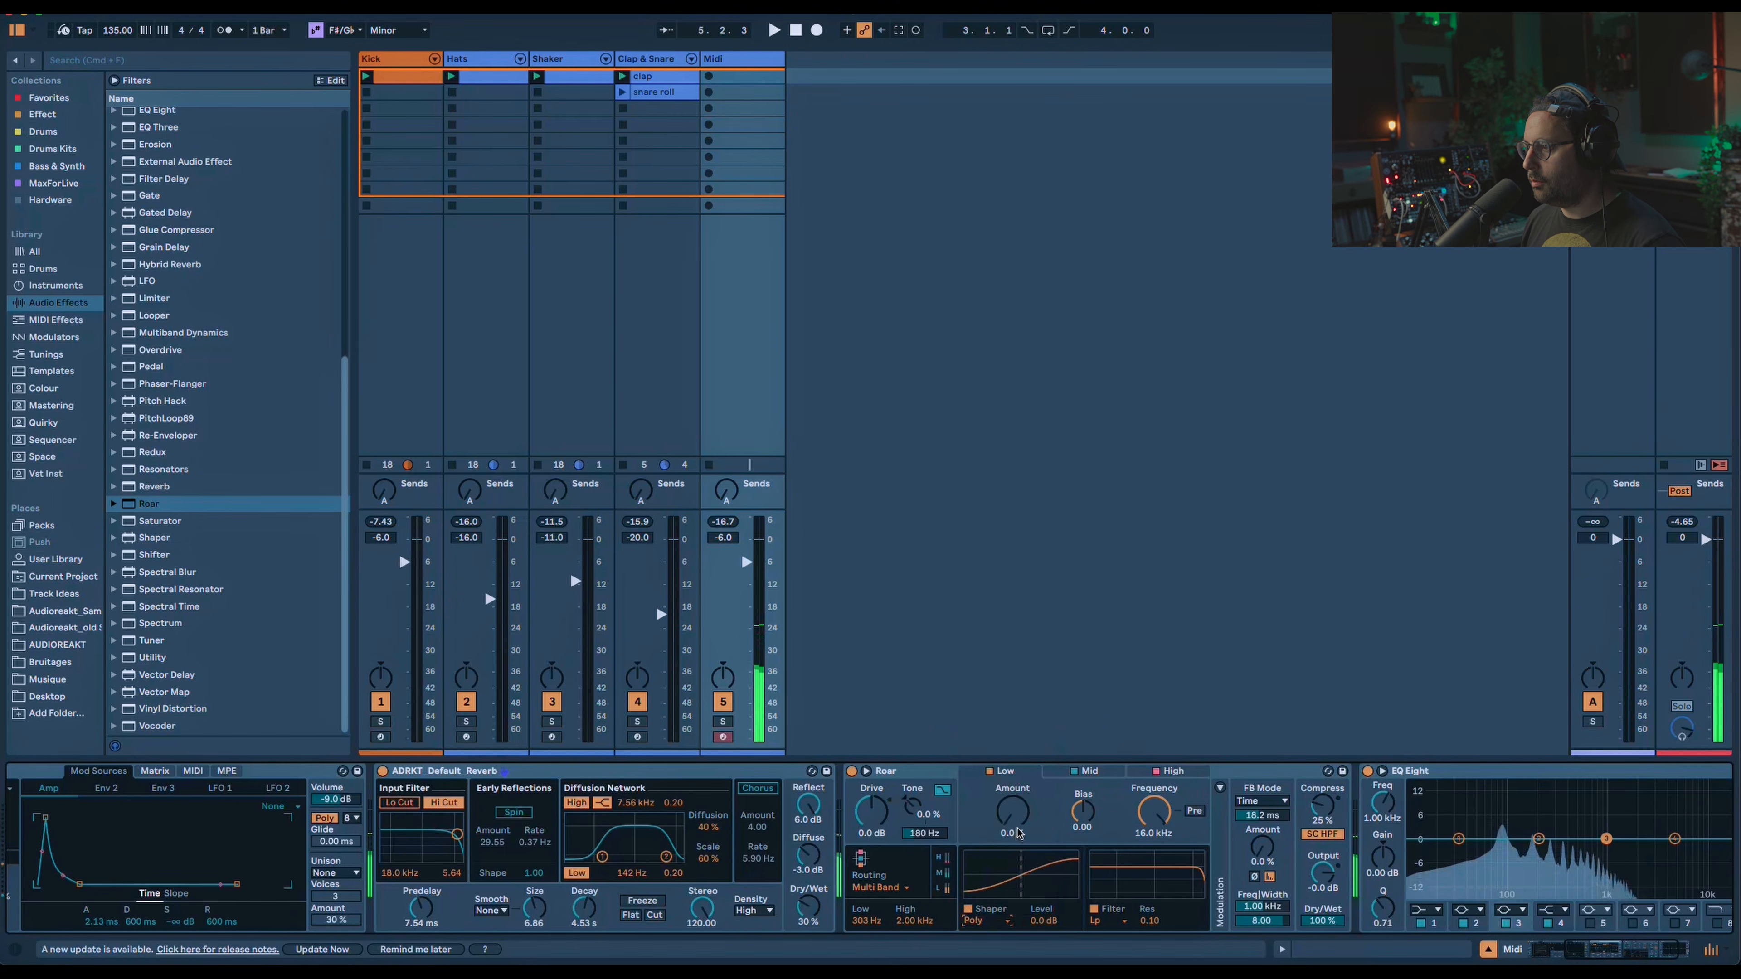
drag(1020, 834, 1019, 819)
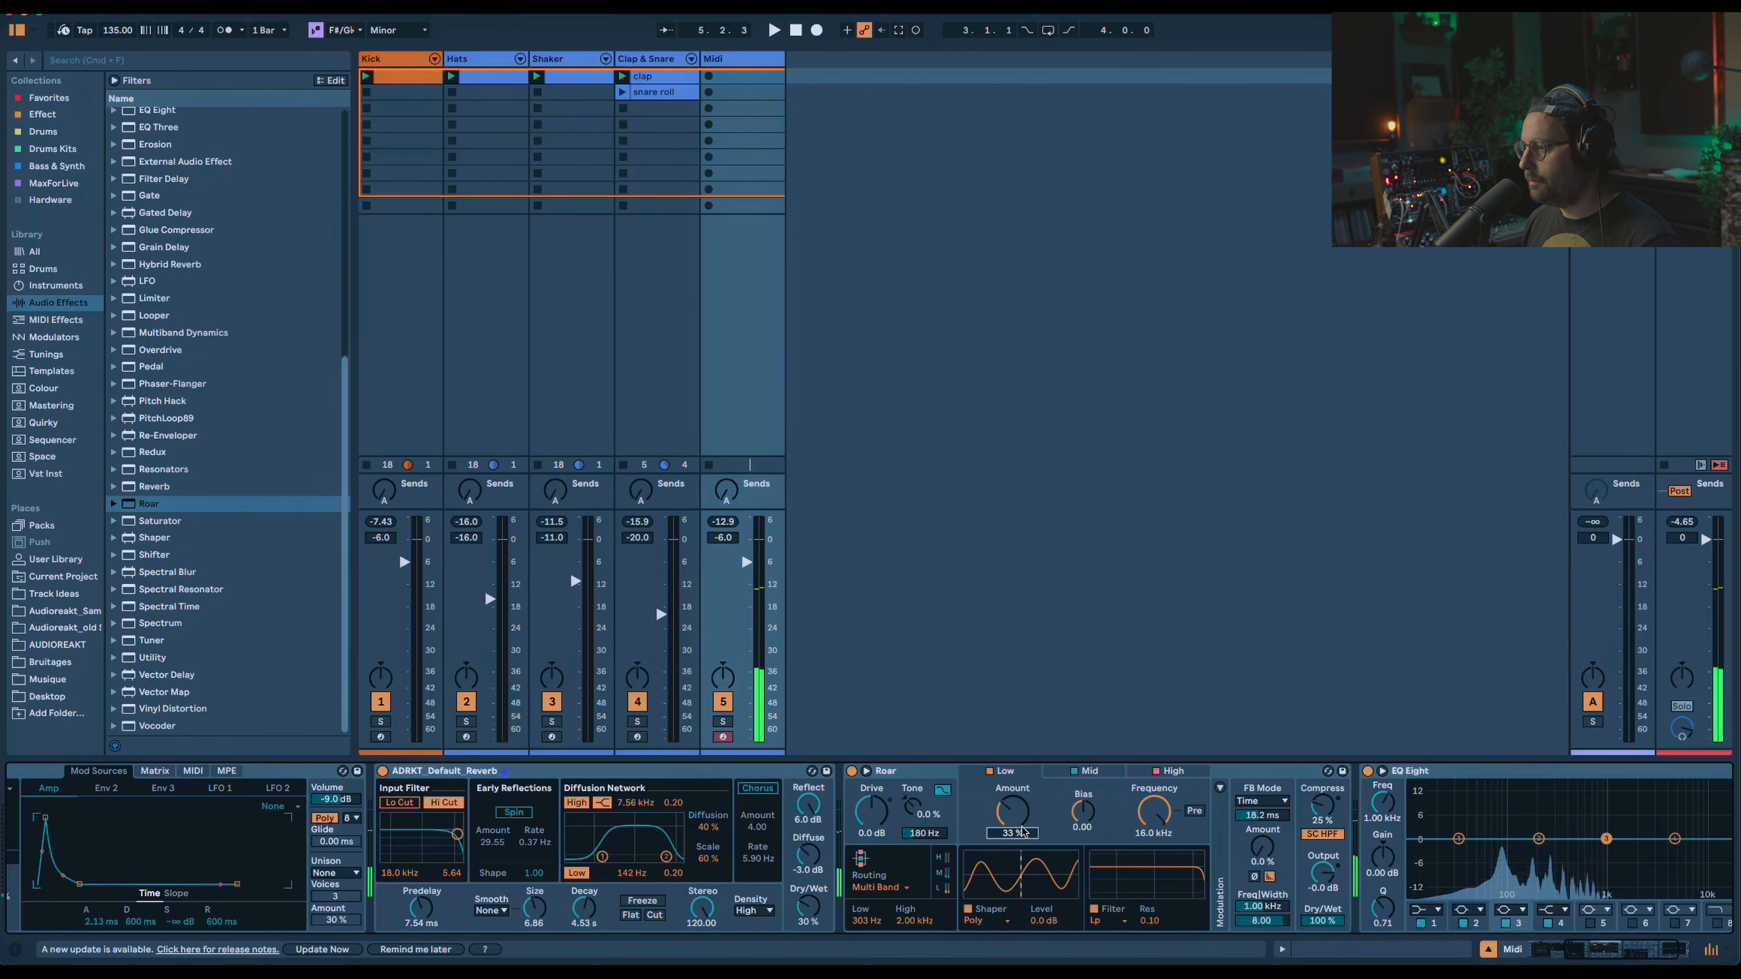
Change the Low band's filter in Roar to Peak, with a 109 Hz frequency and a 7.5 dB peak.
click(1103, 921)
click(1114, 949)
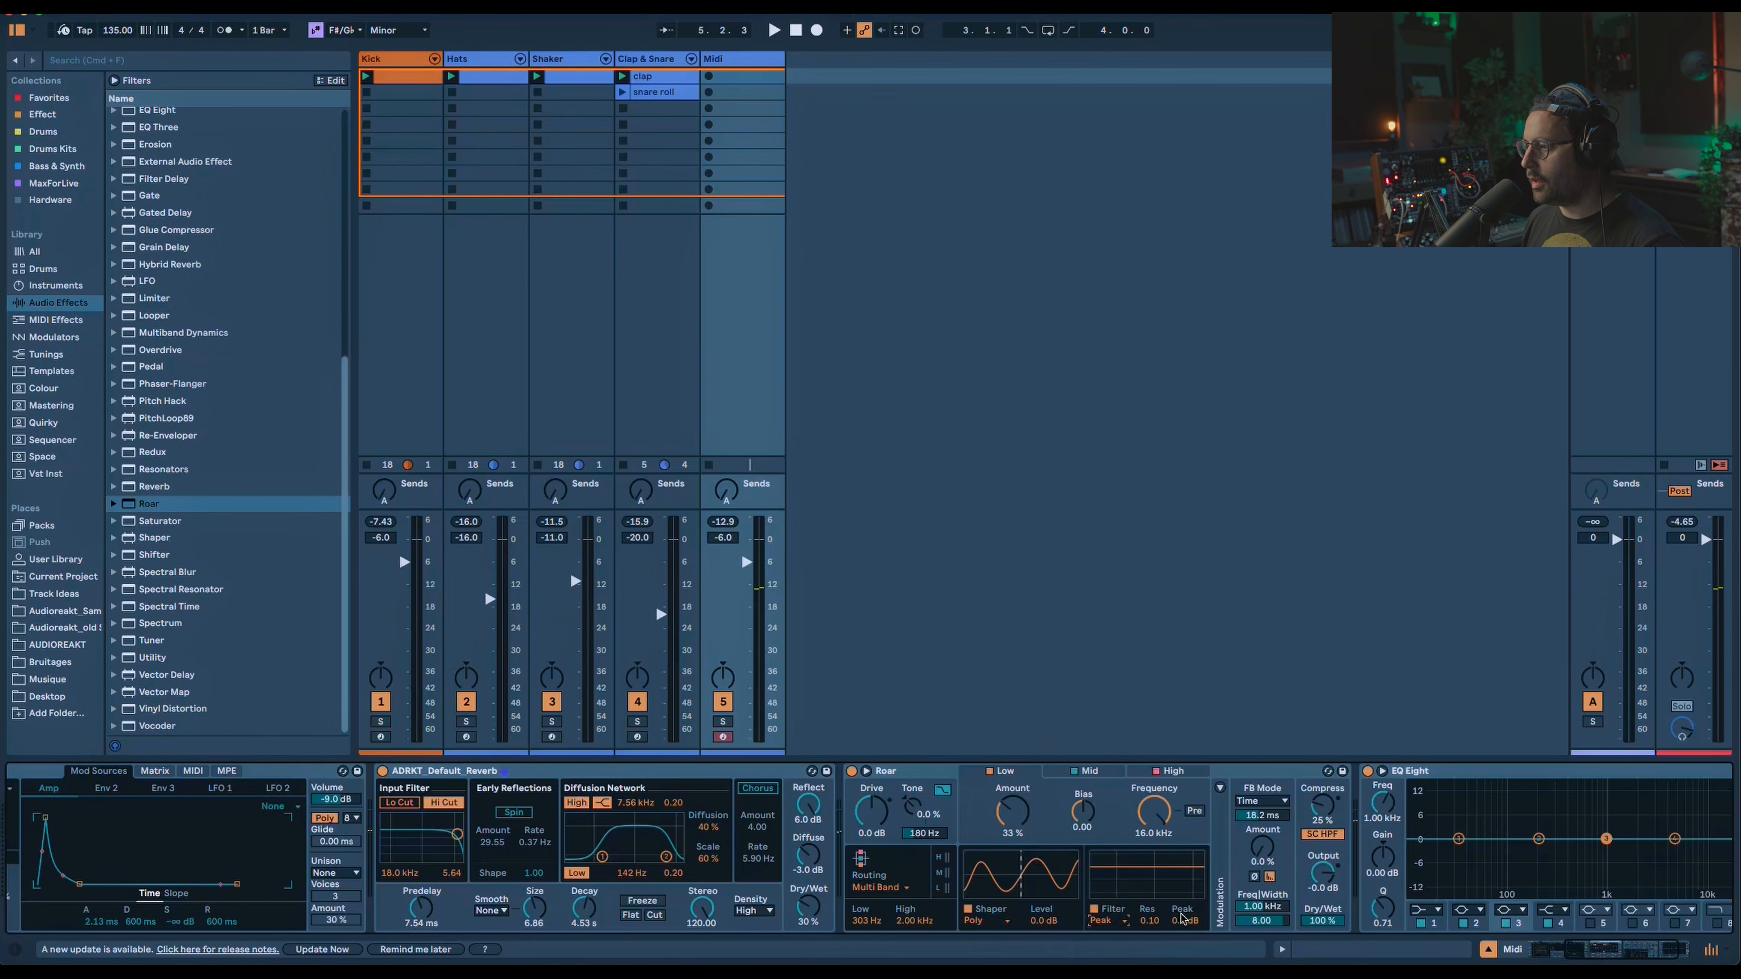
drag(1155, 812, 1154, 839)
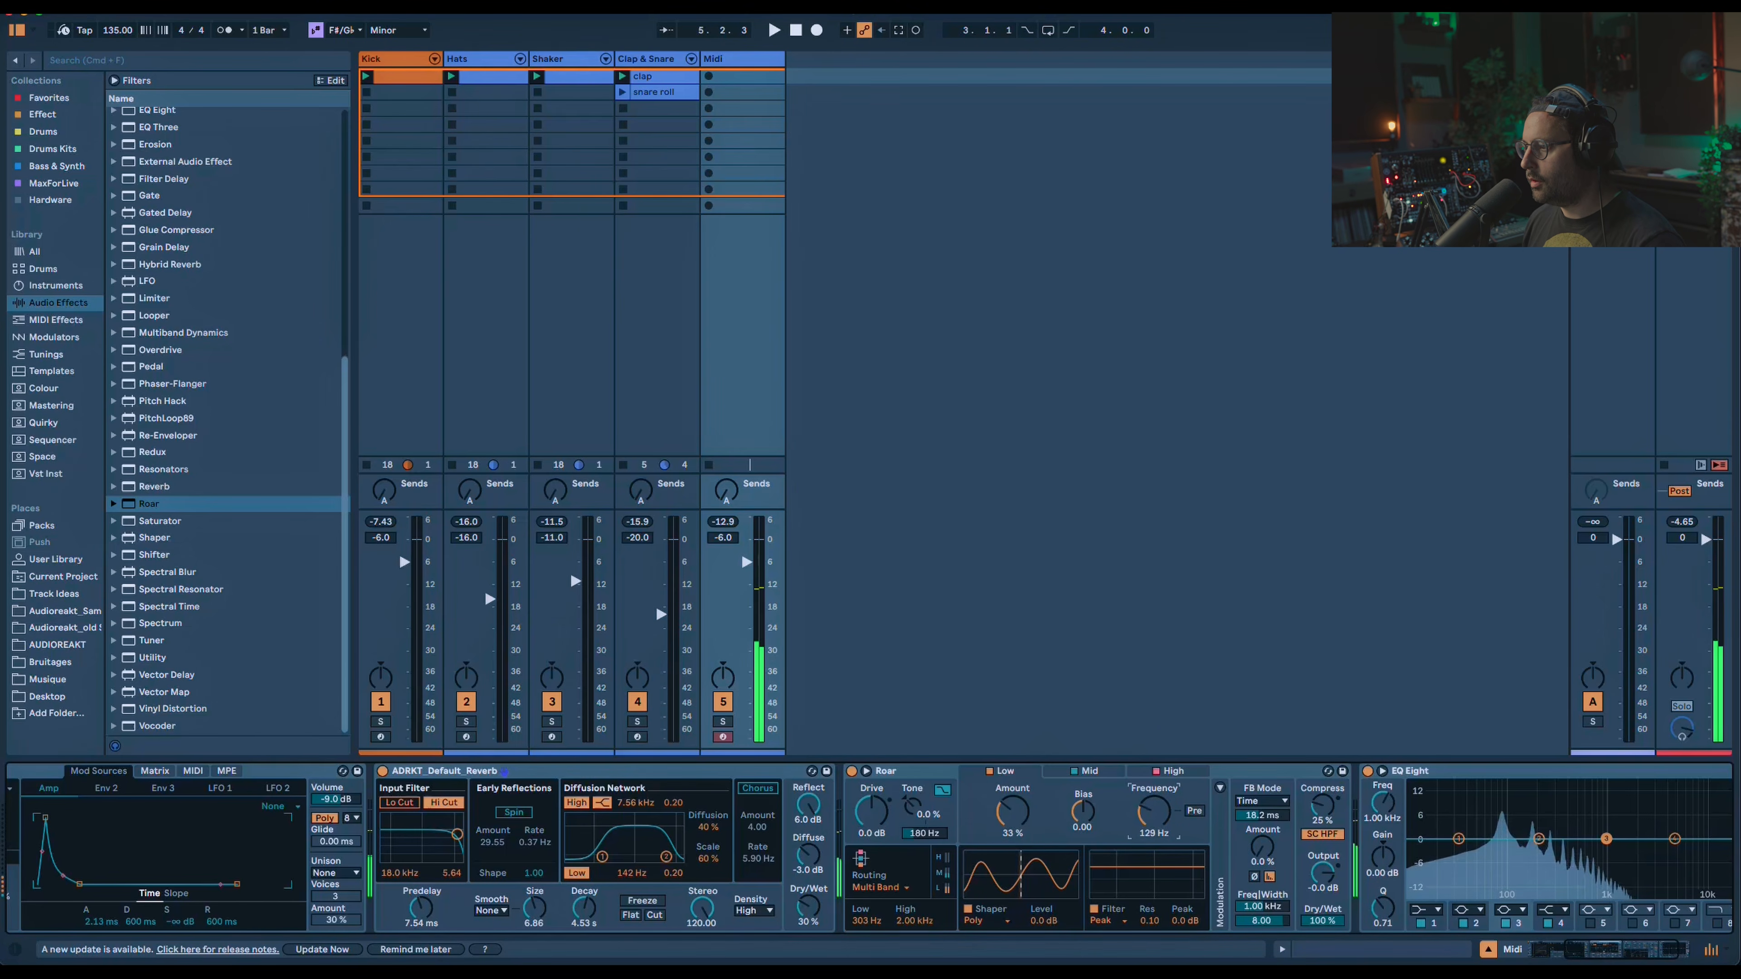
drag(1191, 921, 1192, 902)
drag(1164, 817, 1163, 820)
drag(1191, 919, 1191, 902)
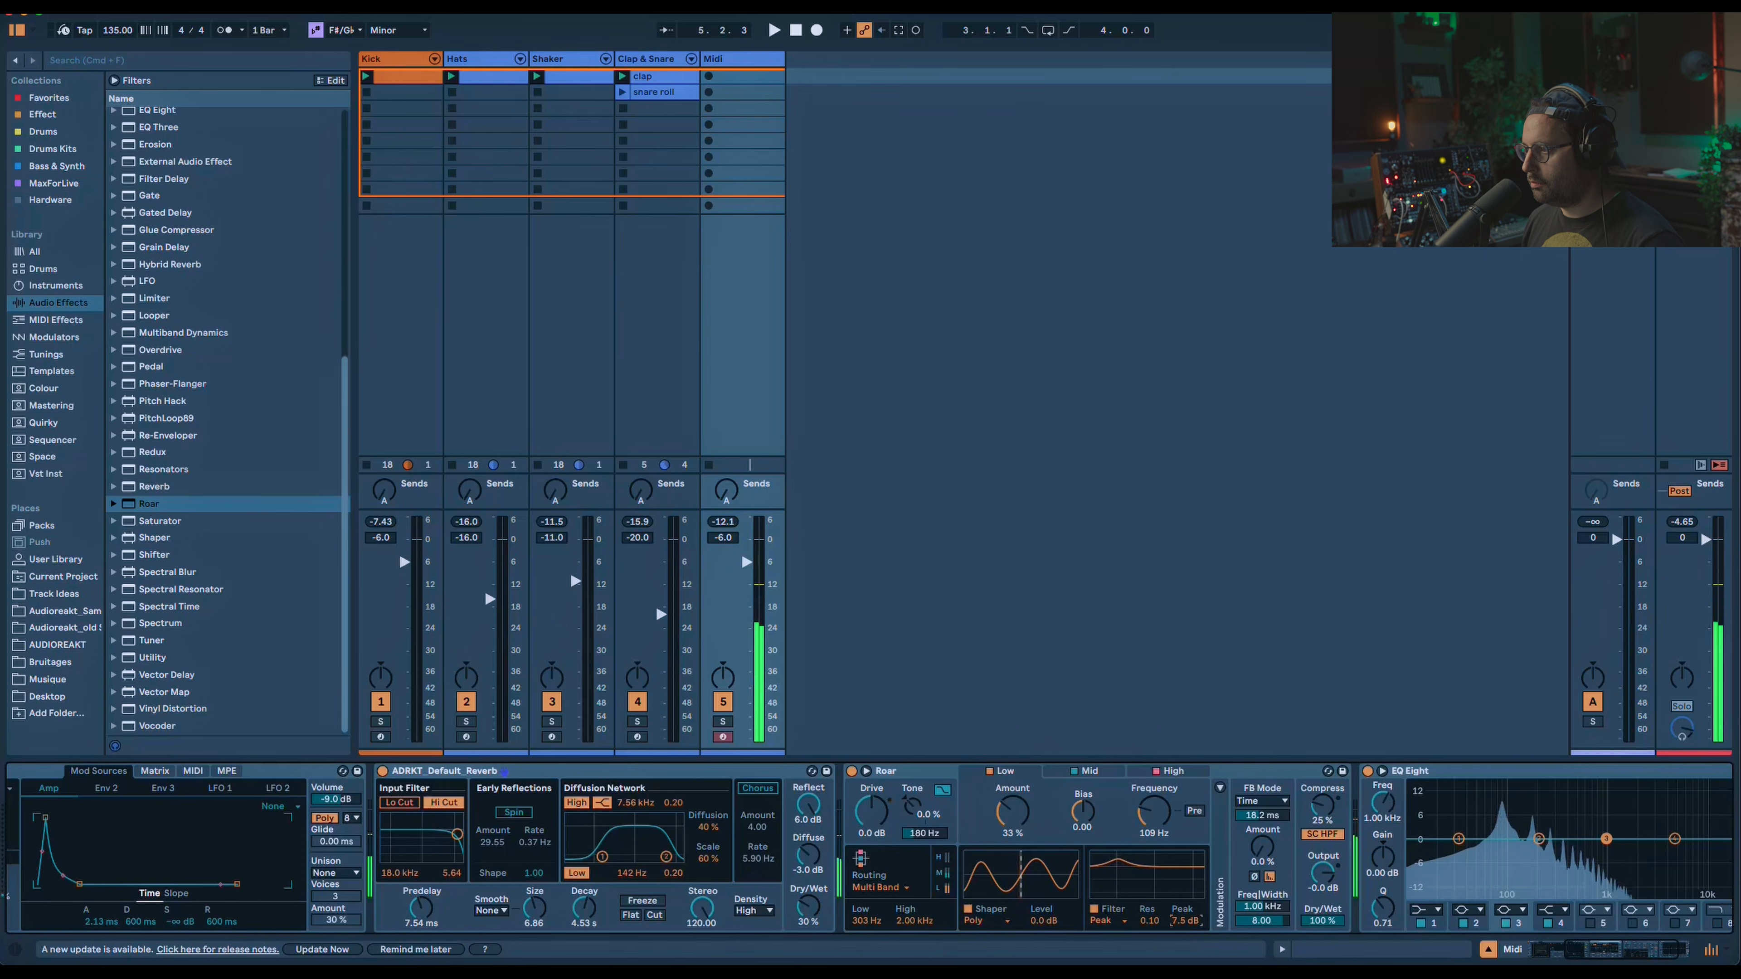
Set Roar's Mid band to 32% Amount with a boosted Peak filter at 1.44 kHz, and the High band's Amount to 100%.
click(1110, 774)
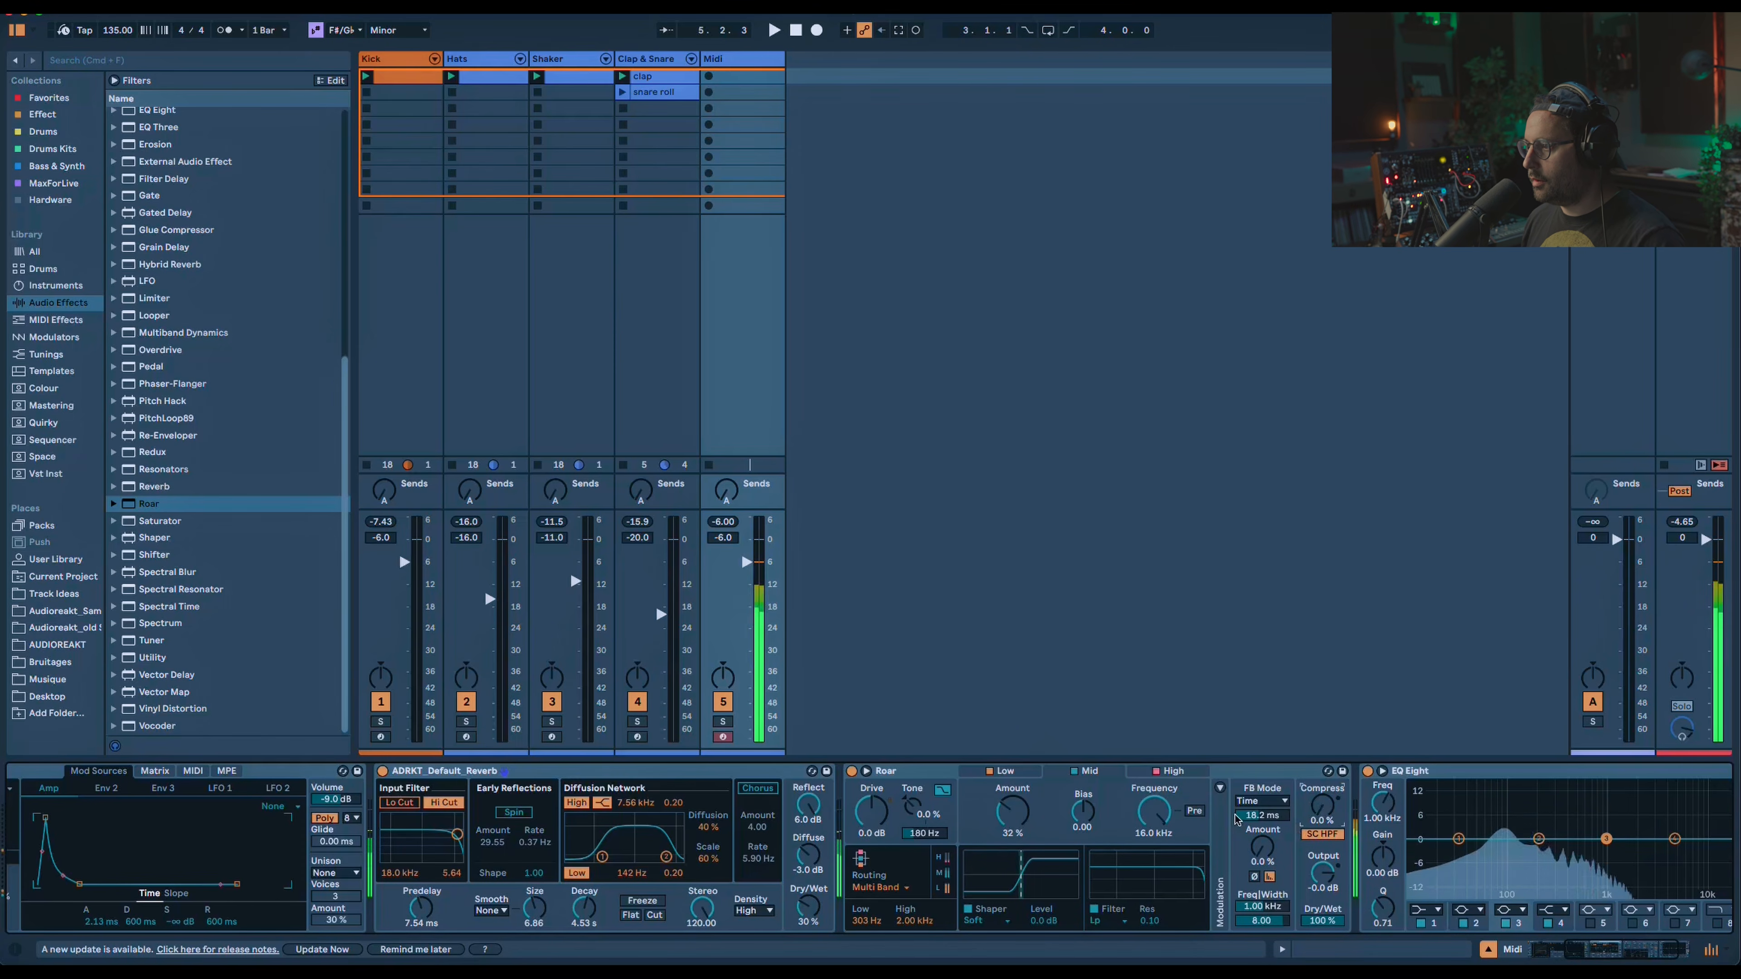
click(1108, 920)
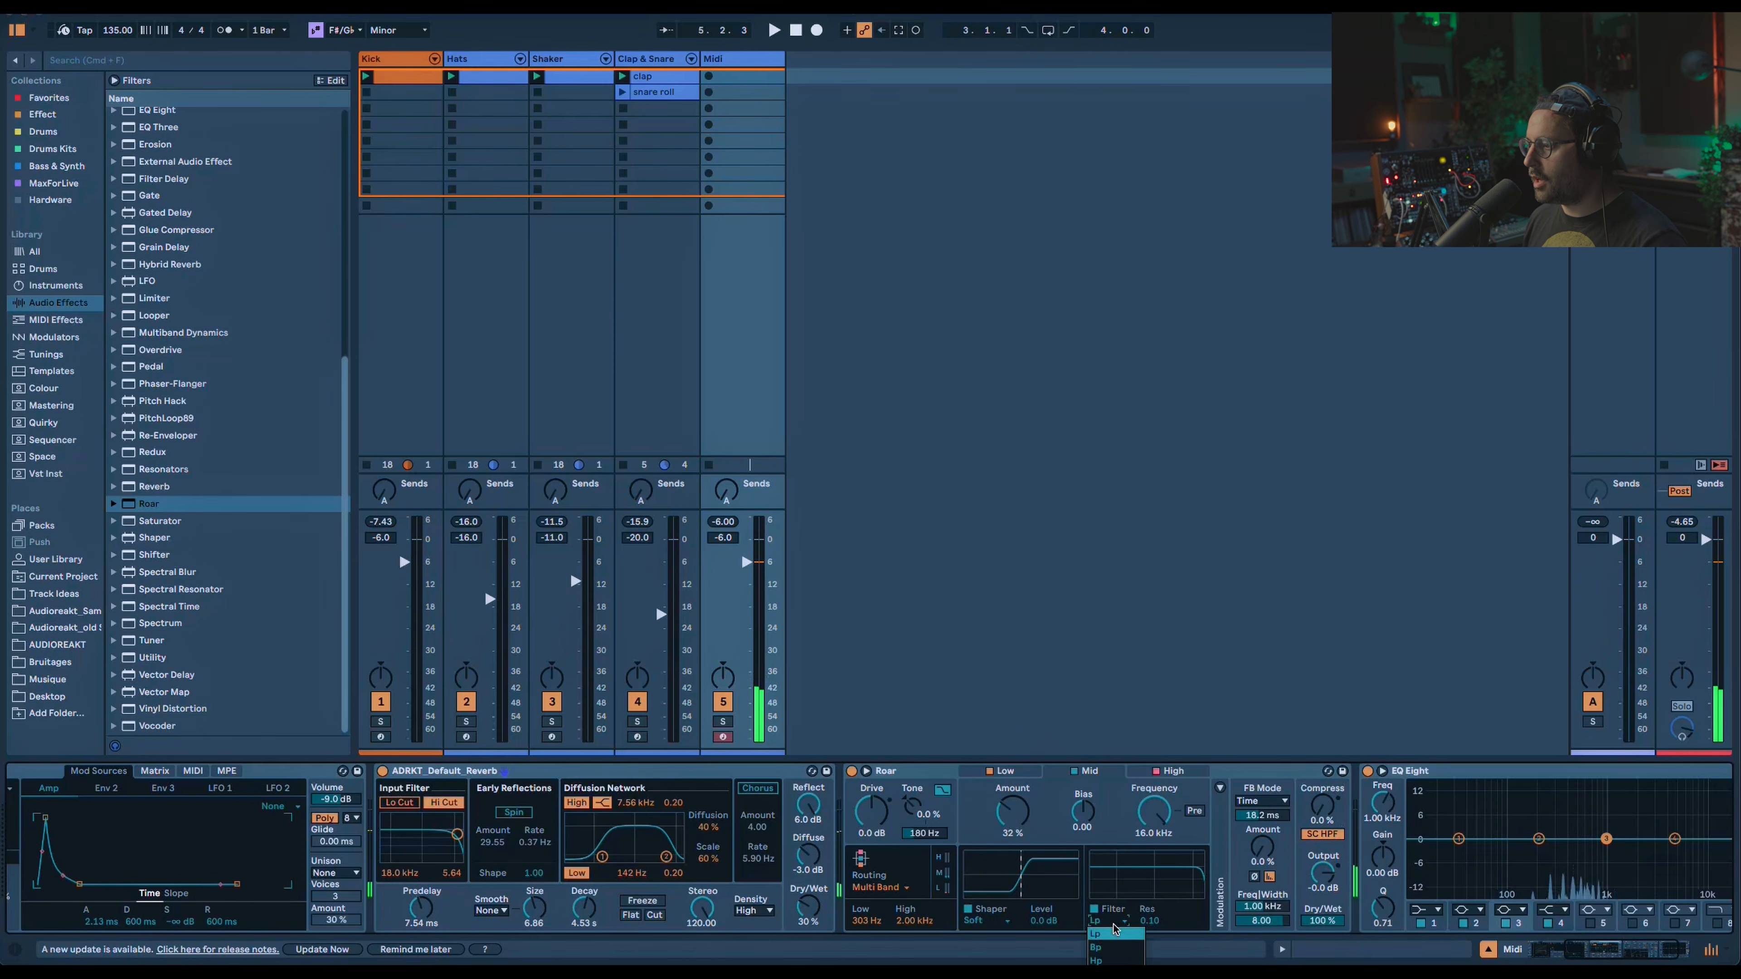
click(1103, 974)
drag(1152, 814, 1151, 828)
drag(1186, 921, 1185, 886)
drag(1159, 812, 1159, 859)
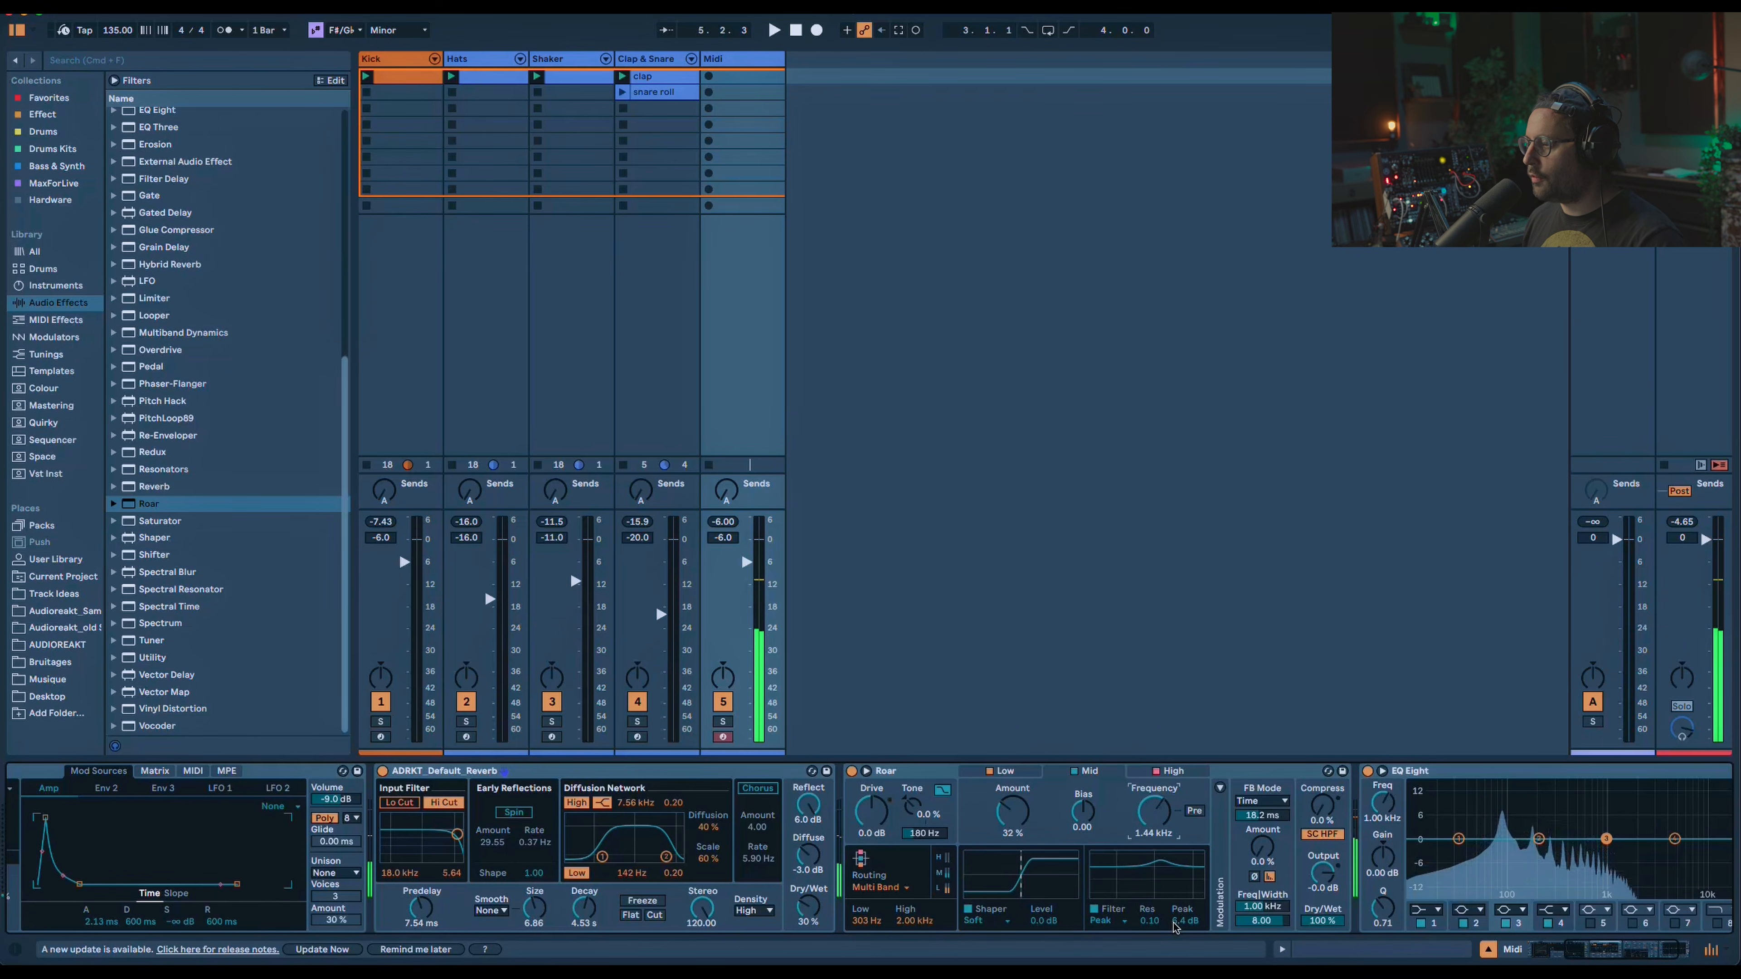
click(1174, 771)
drag(1012, 811, 1011, 744)
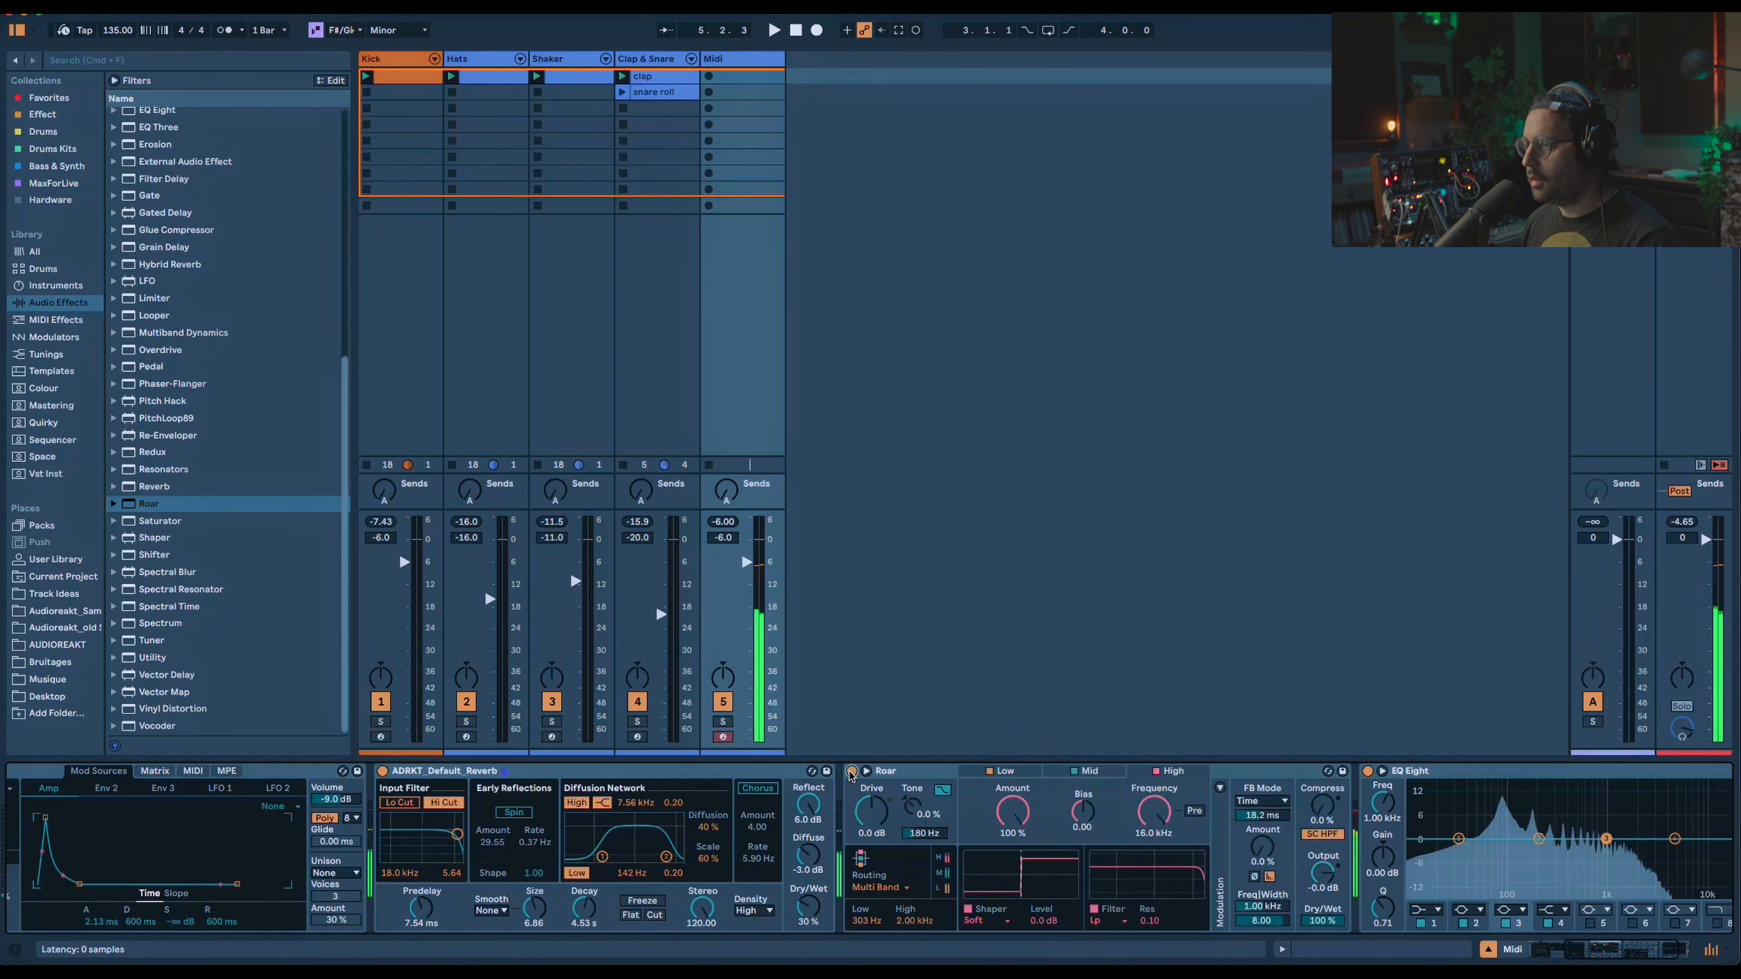
Replace the EQ Eight after Roar with the ADRKT_Tools_Modernizer rack, collapse its devices, and leave it switched on.
click(1399, 771)
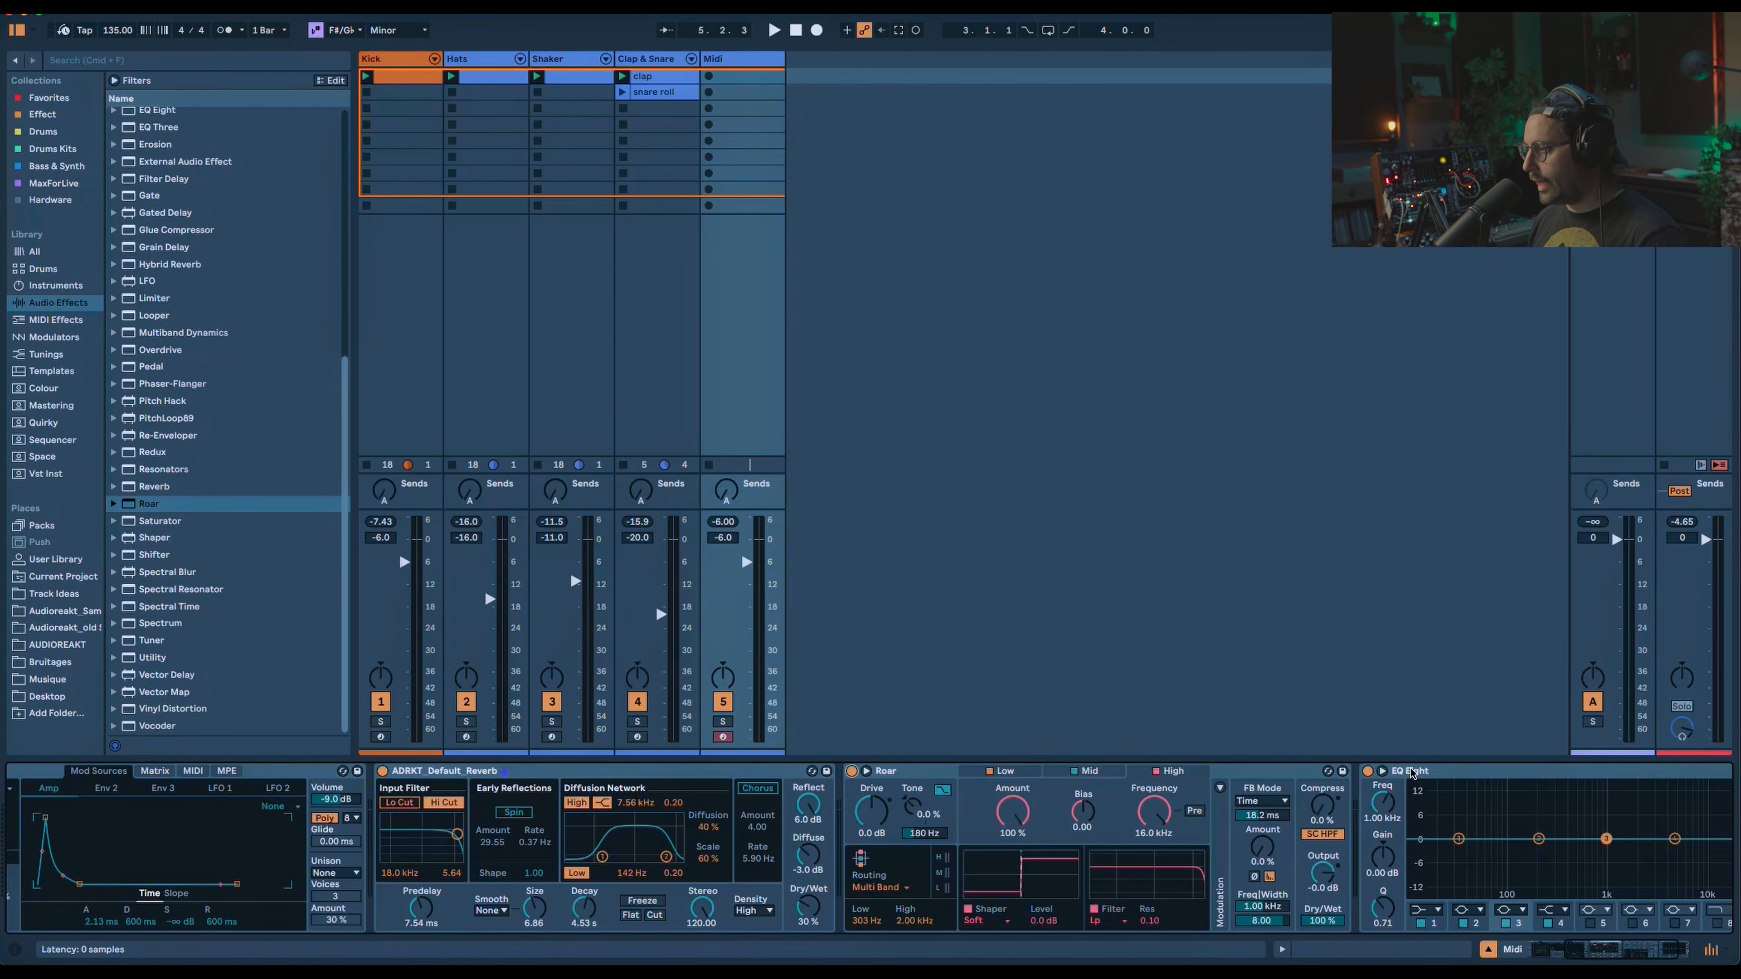
key(Delete)
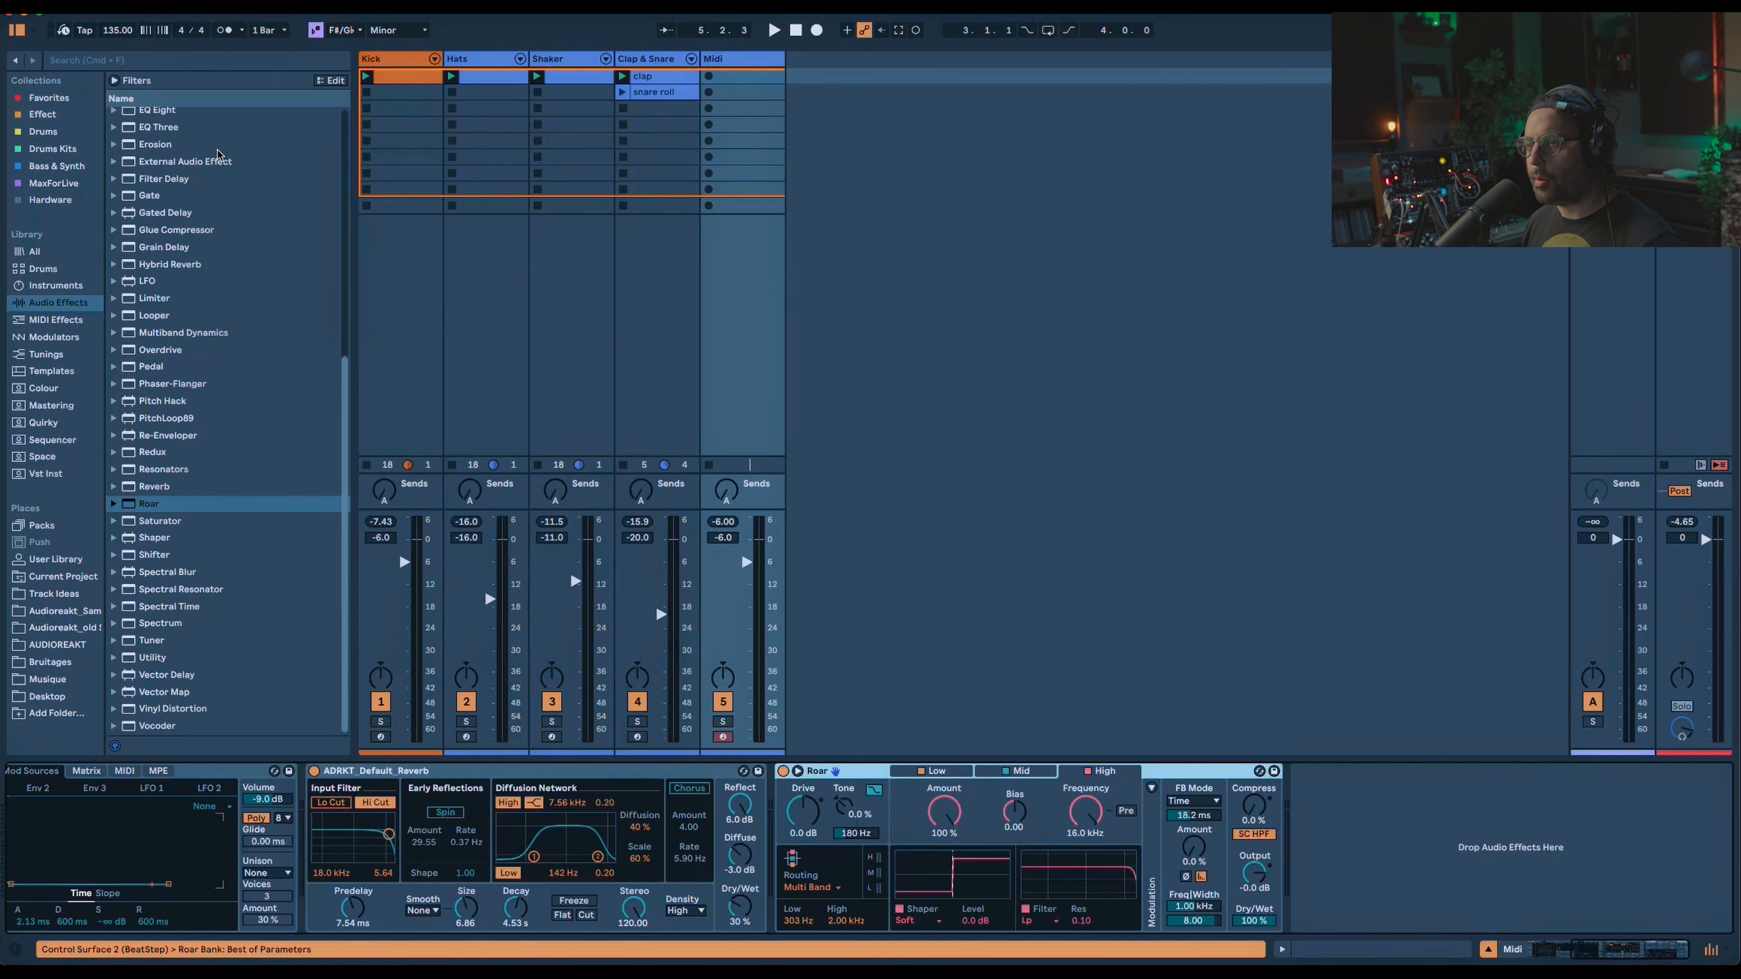
click(43, 98)
drag(207, 397, 1153, 793)
click(1301, 861)
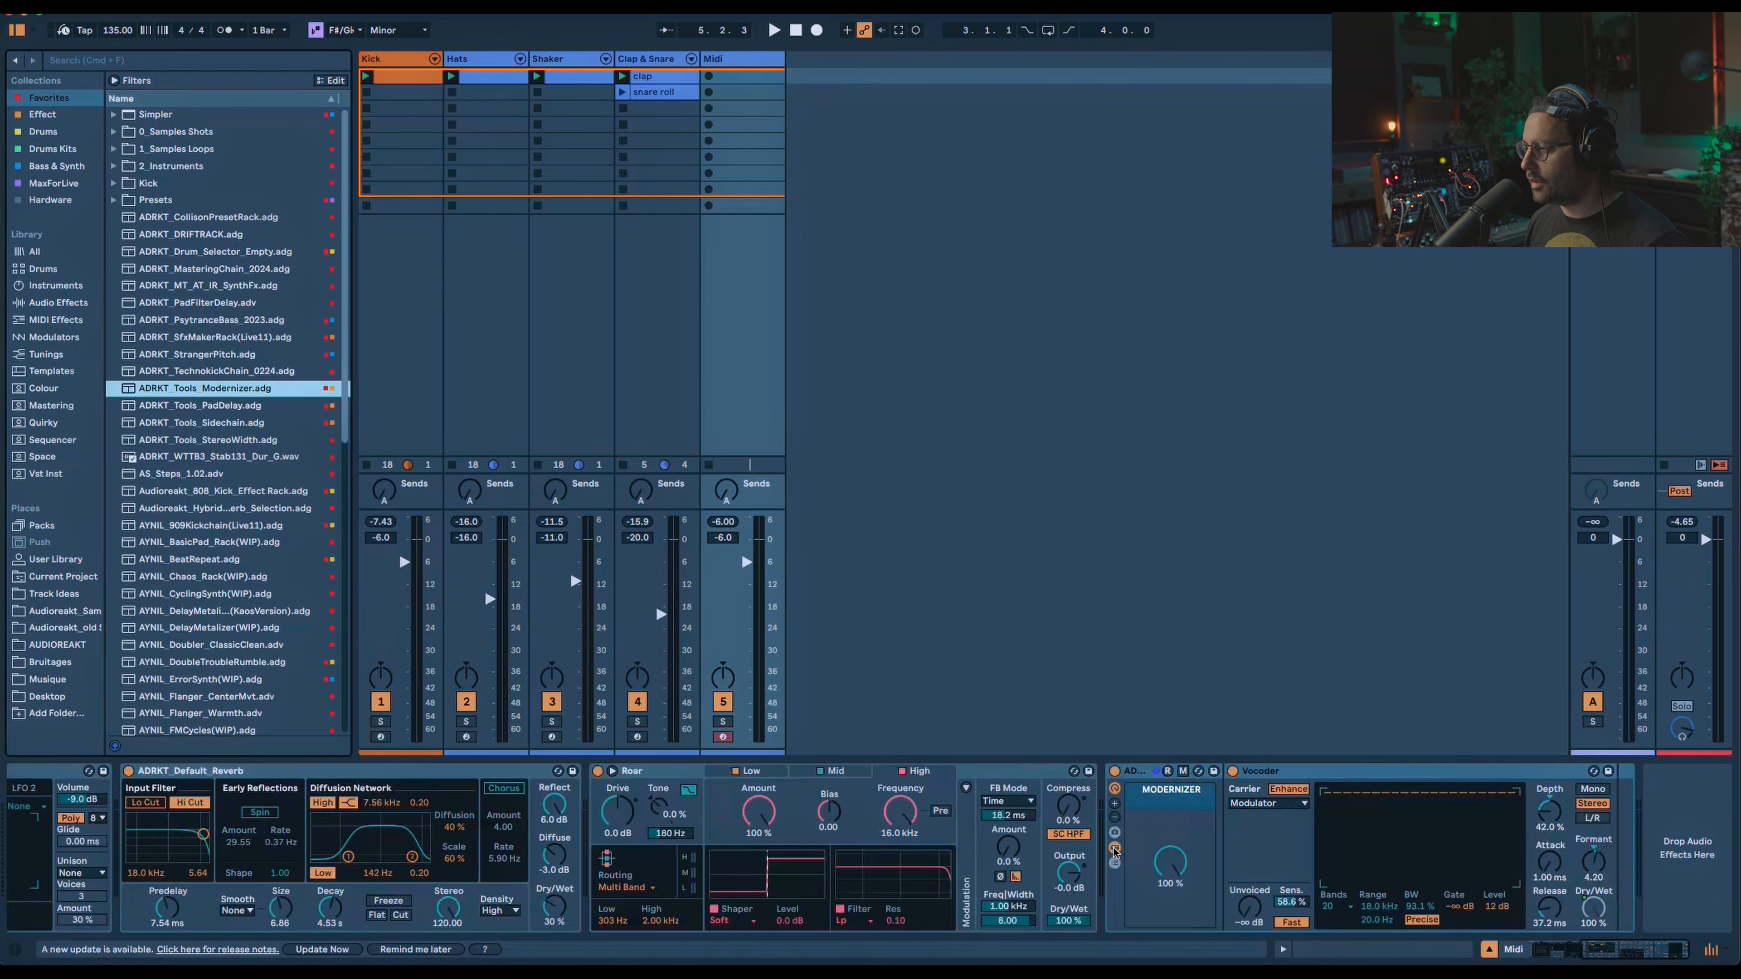
click(1115, 850)
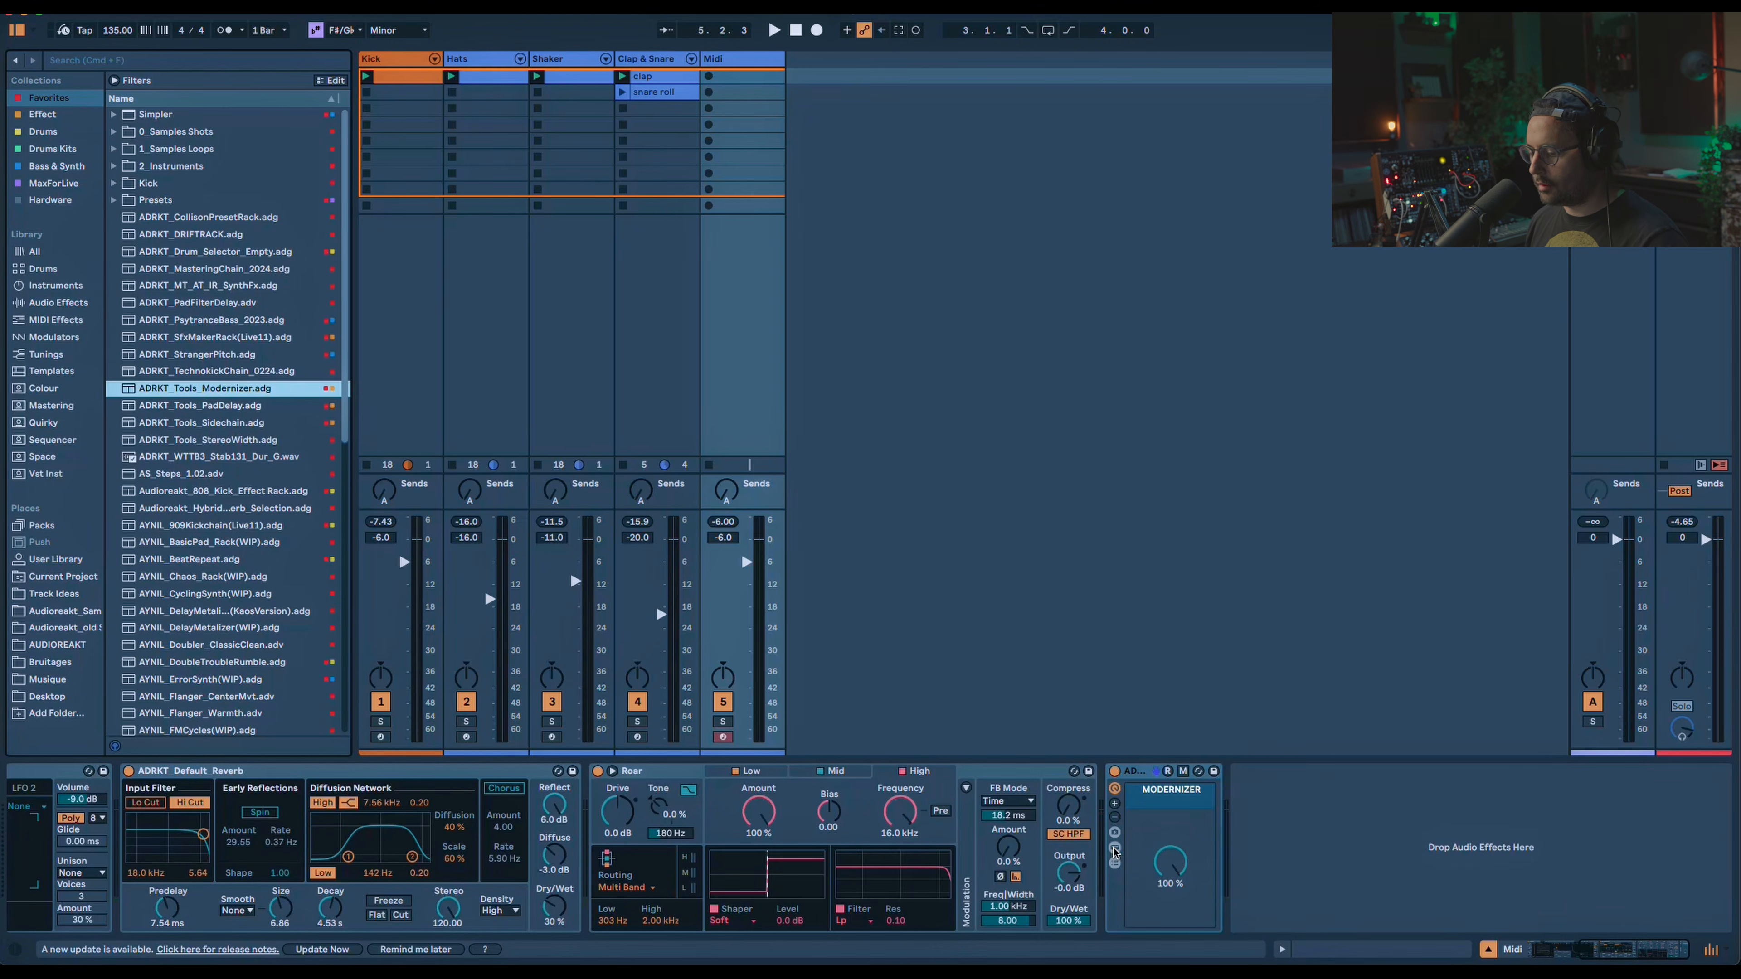
click(1116, 772)
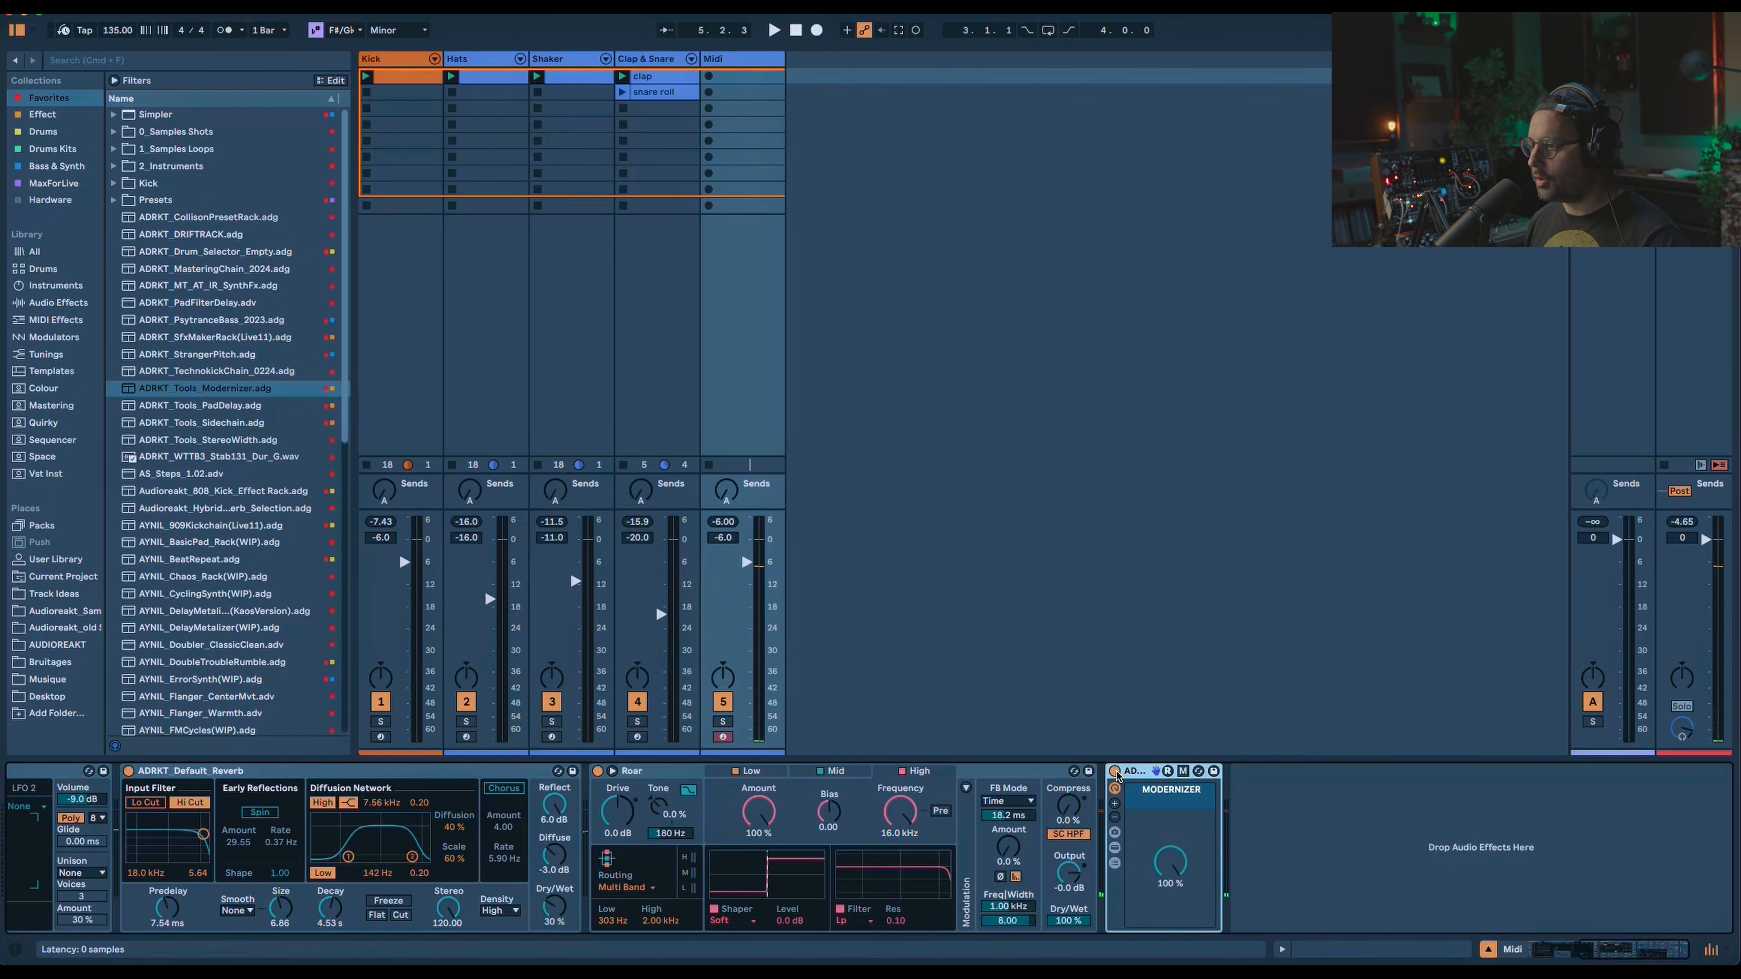
Add EQ Eight after the Modernizer, dip band 2 in the low mids, and enable band 8 as an 18.0 kHz high cut.
click(33, 306)
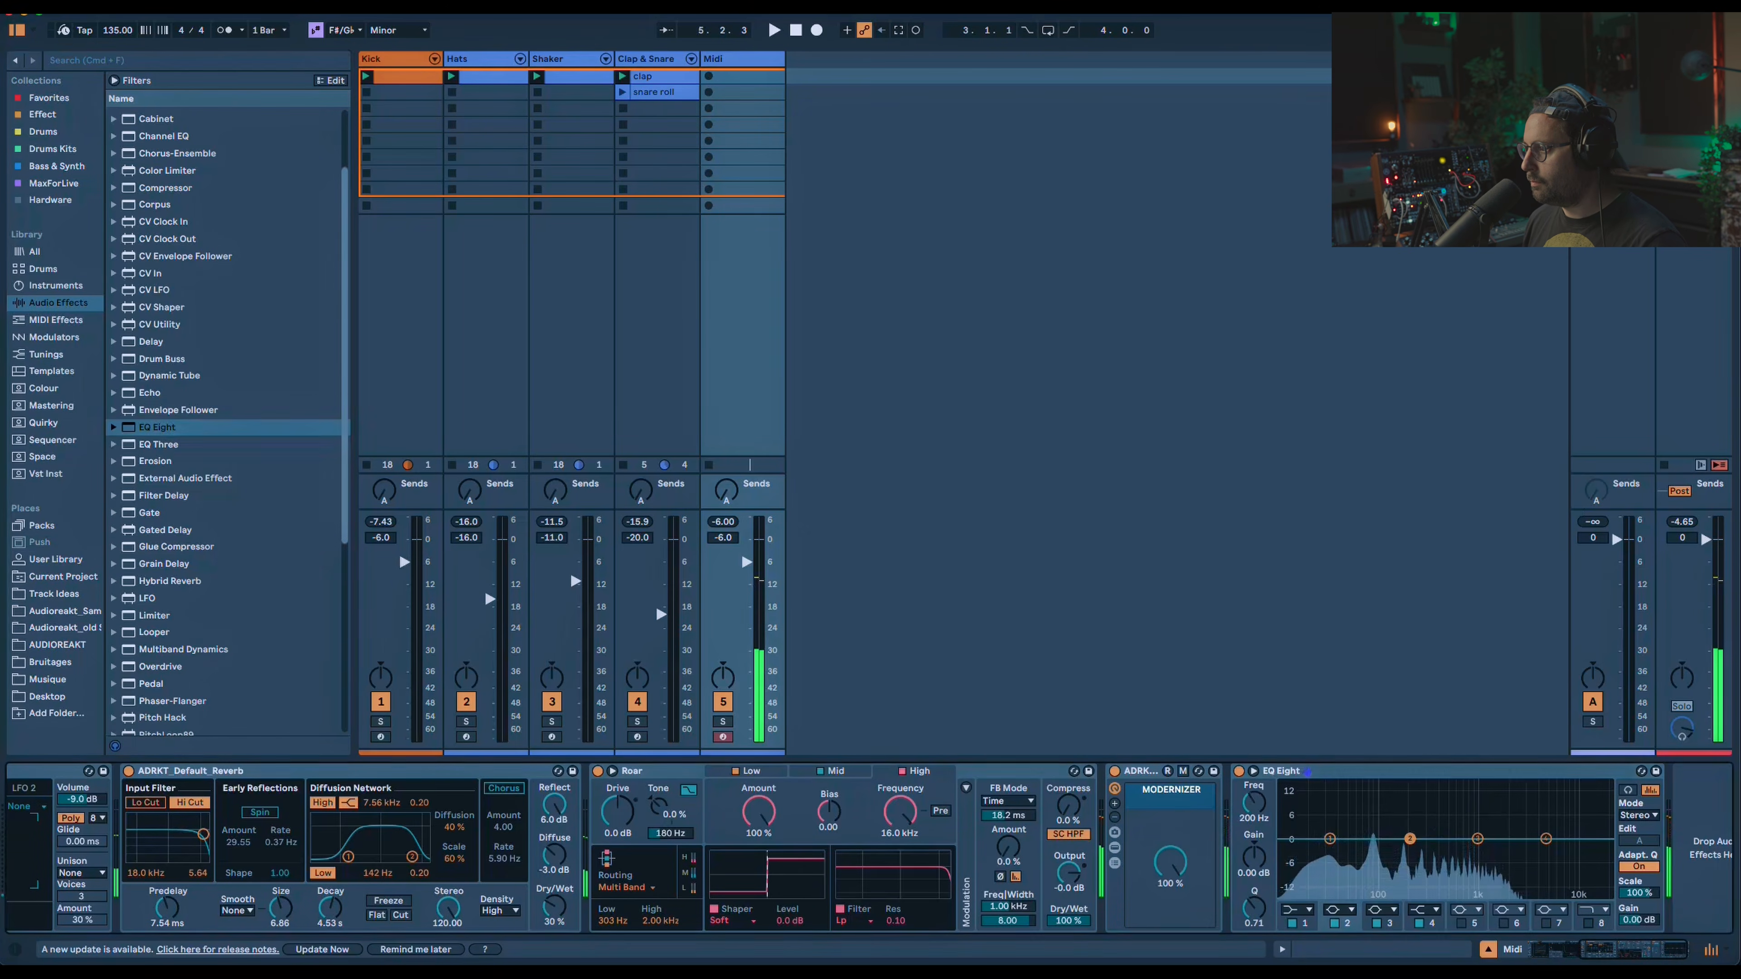
drag(1410, 839, 1447, 859)
click(1589, 922)
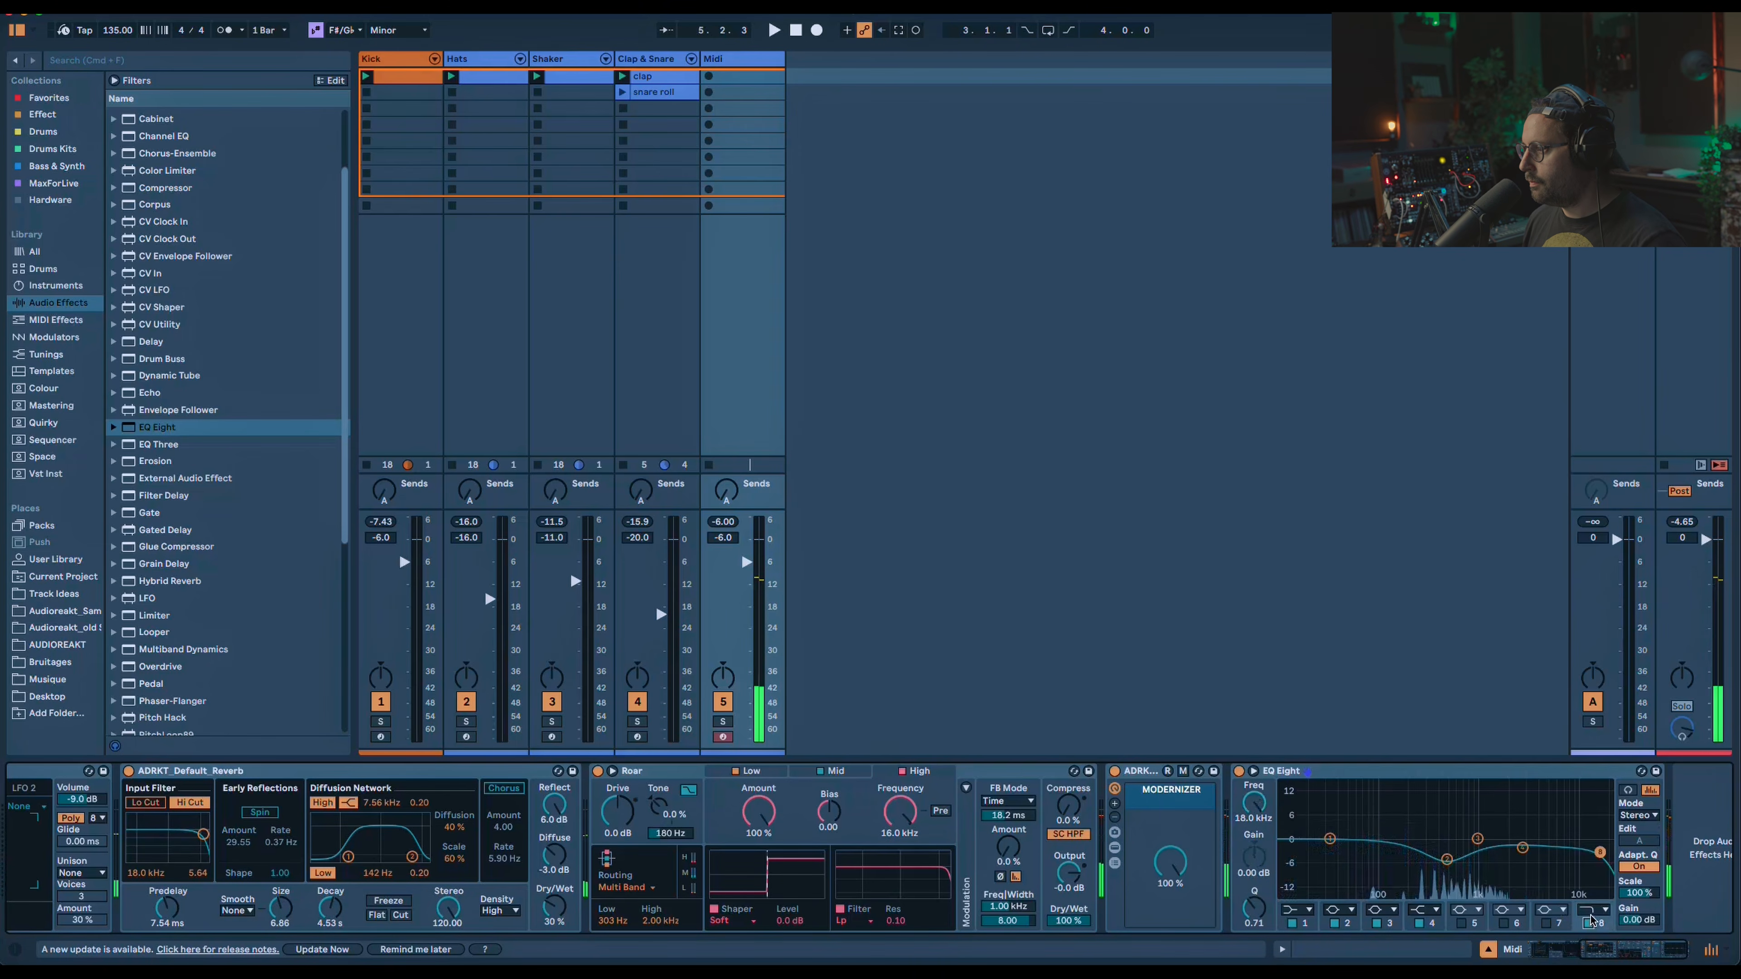
In the EQ Eight after the Modernizer, lower band 8's high cut to 1.56 kHz with Q 0.18, and move band 1 to 235 Hz at 1.61 dB.
drag(1600, 852, 1497, 880)
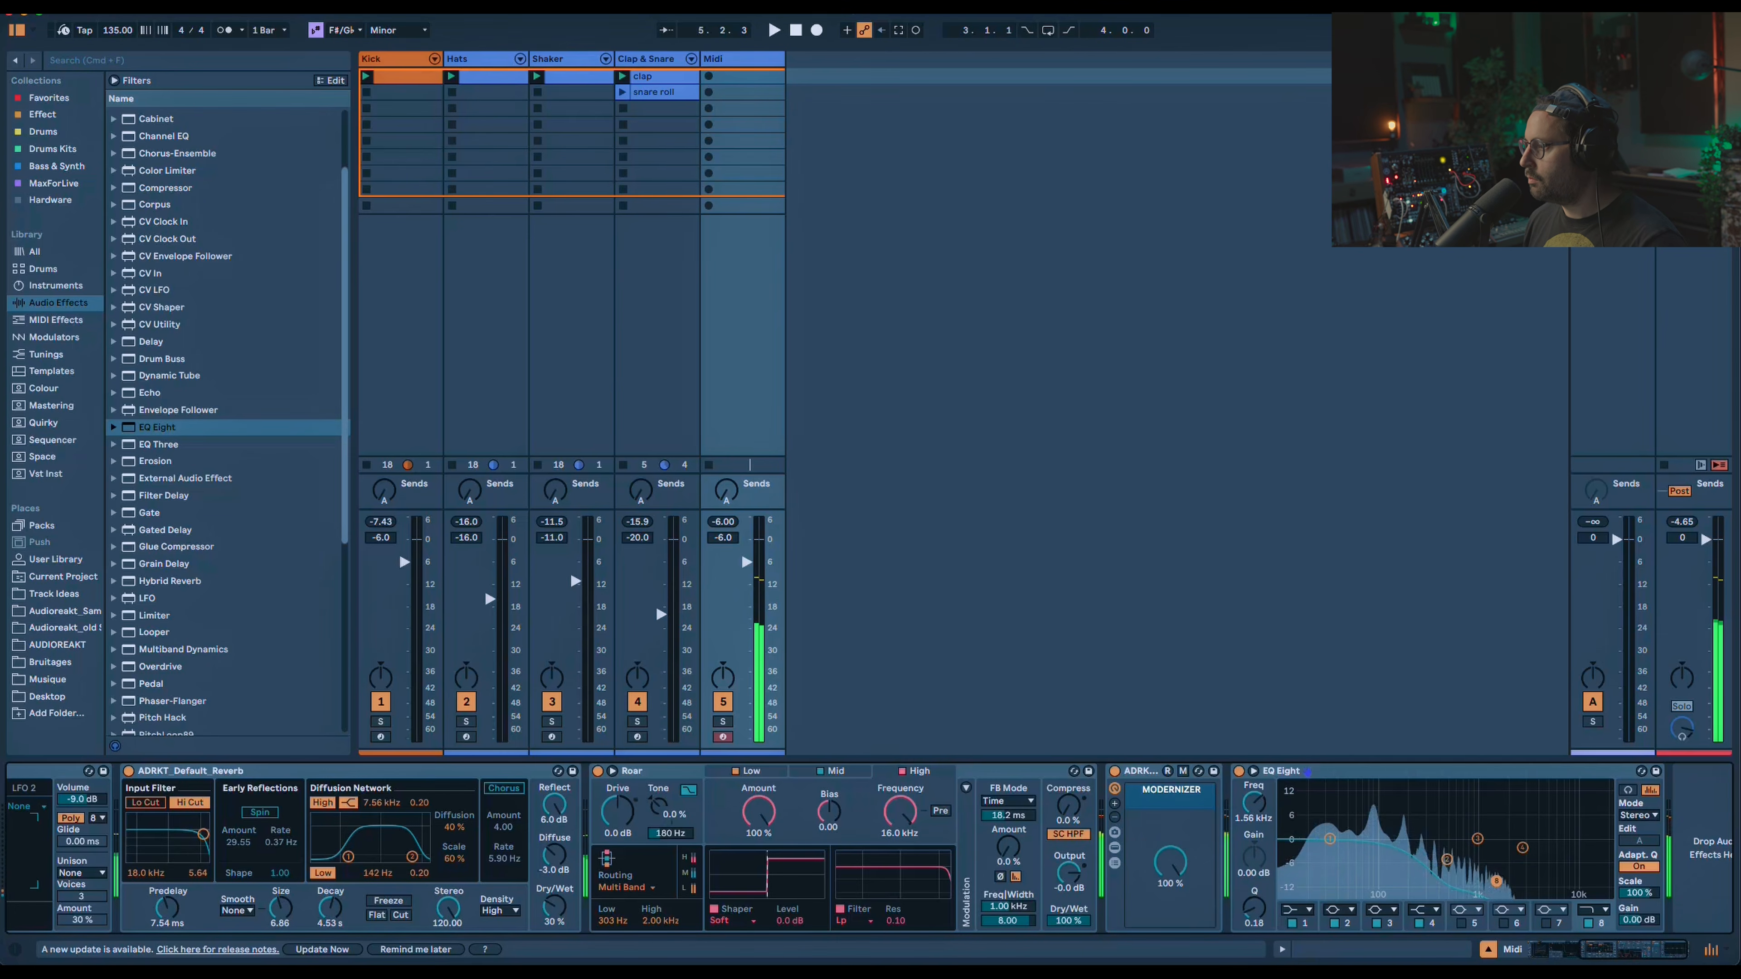
click(1447, 860)
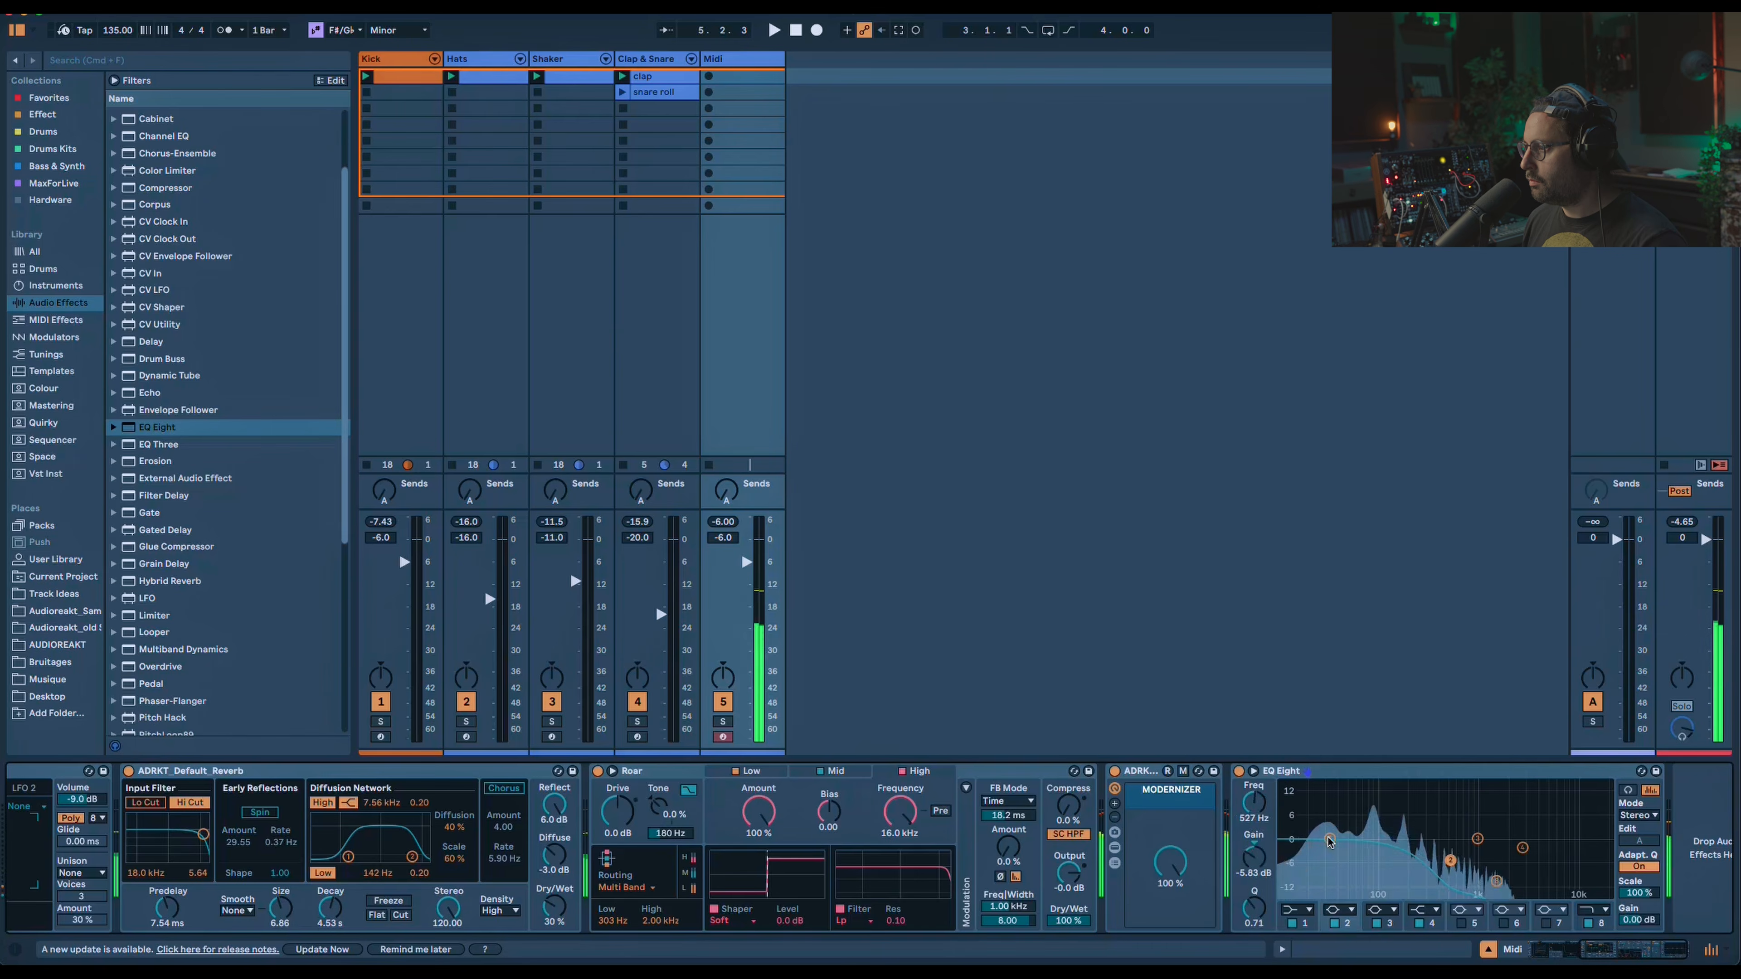
drag(1330, 842, 1416, 834)
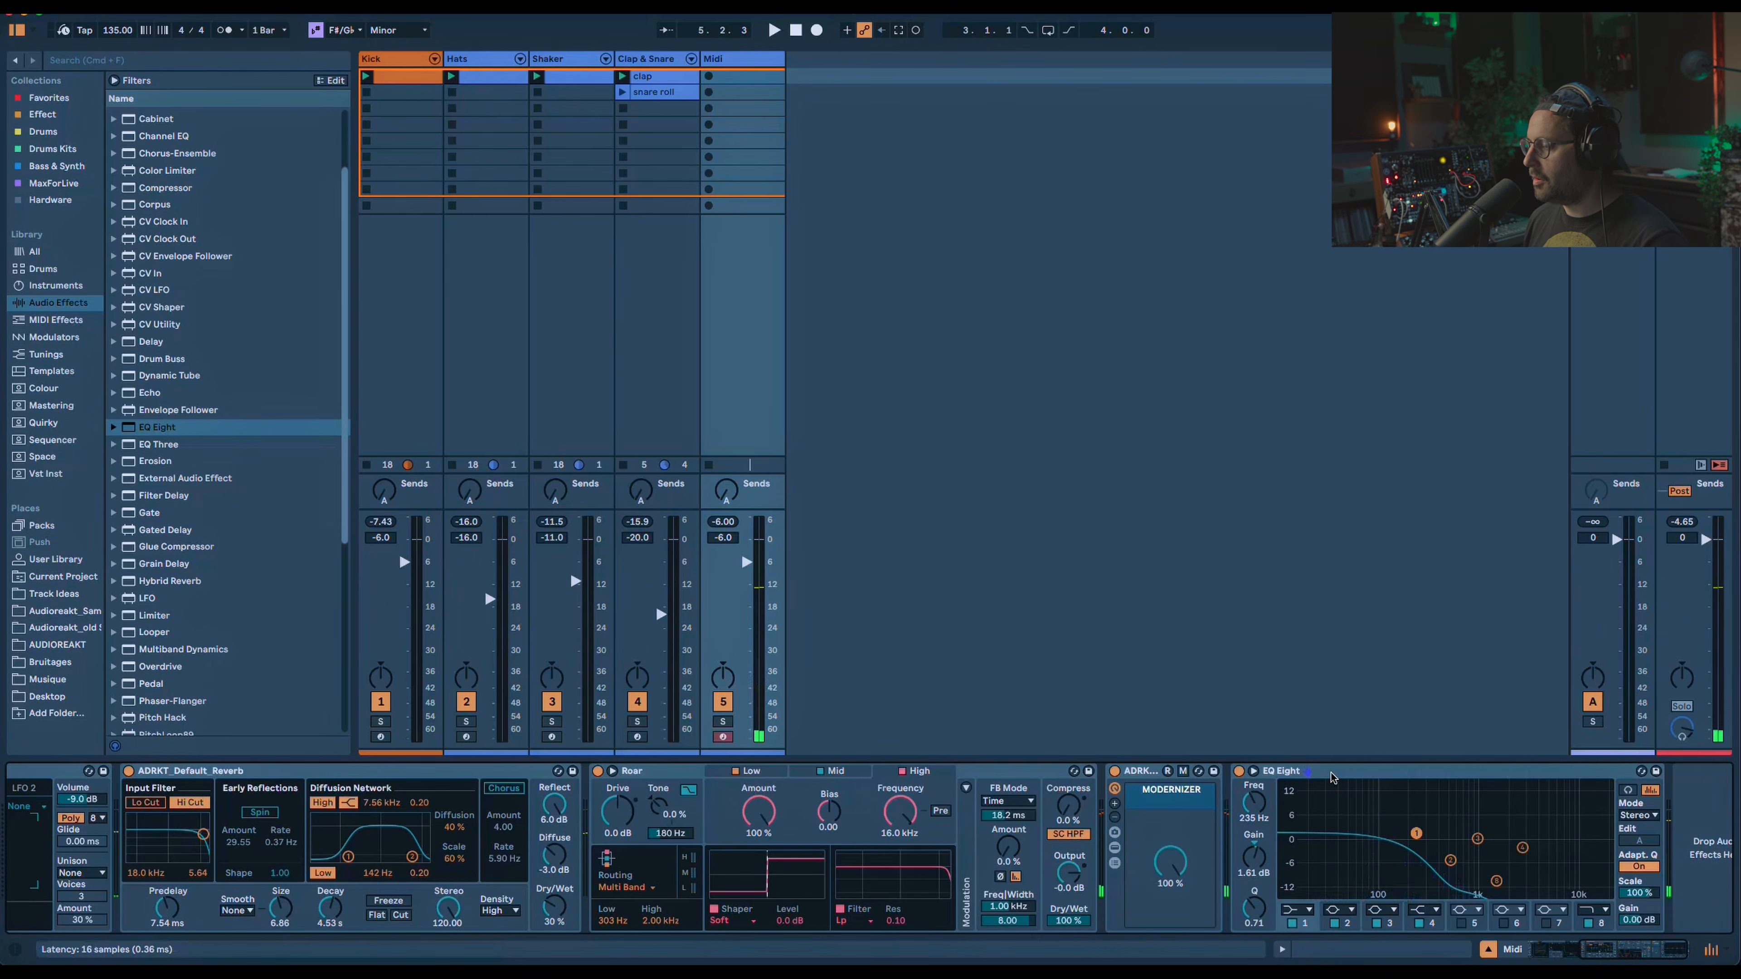
Add Drum Buss after the EQ with Comp on, Drive 13%, Crunch 64%, Damp 10.8 kHz and Transients -1.00.
scroll(176, 285, up, 3)
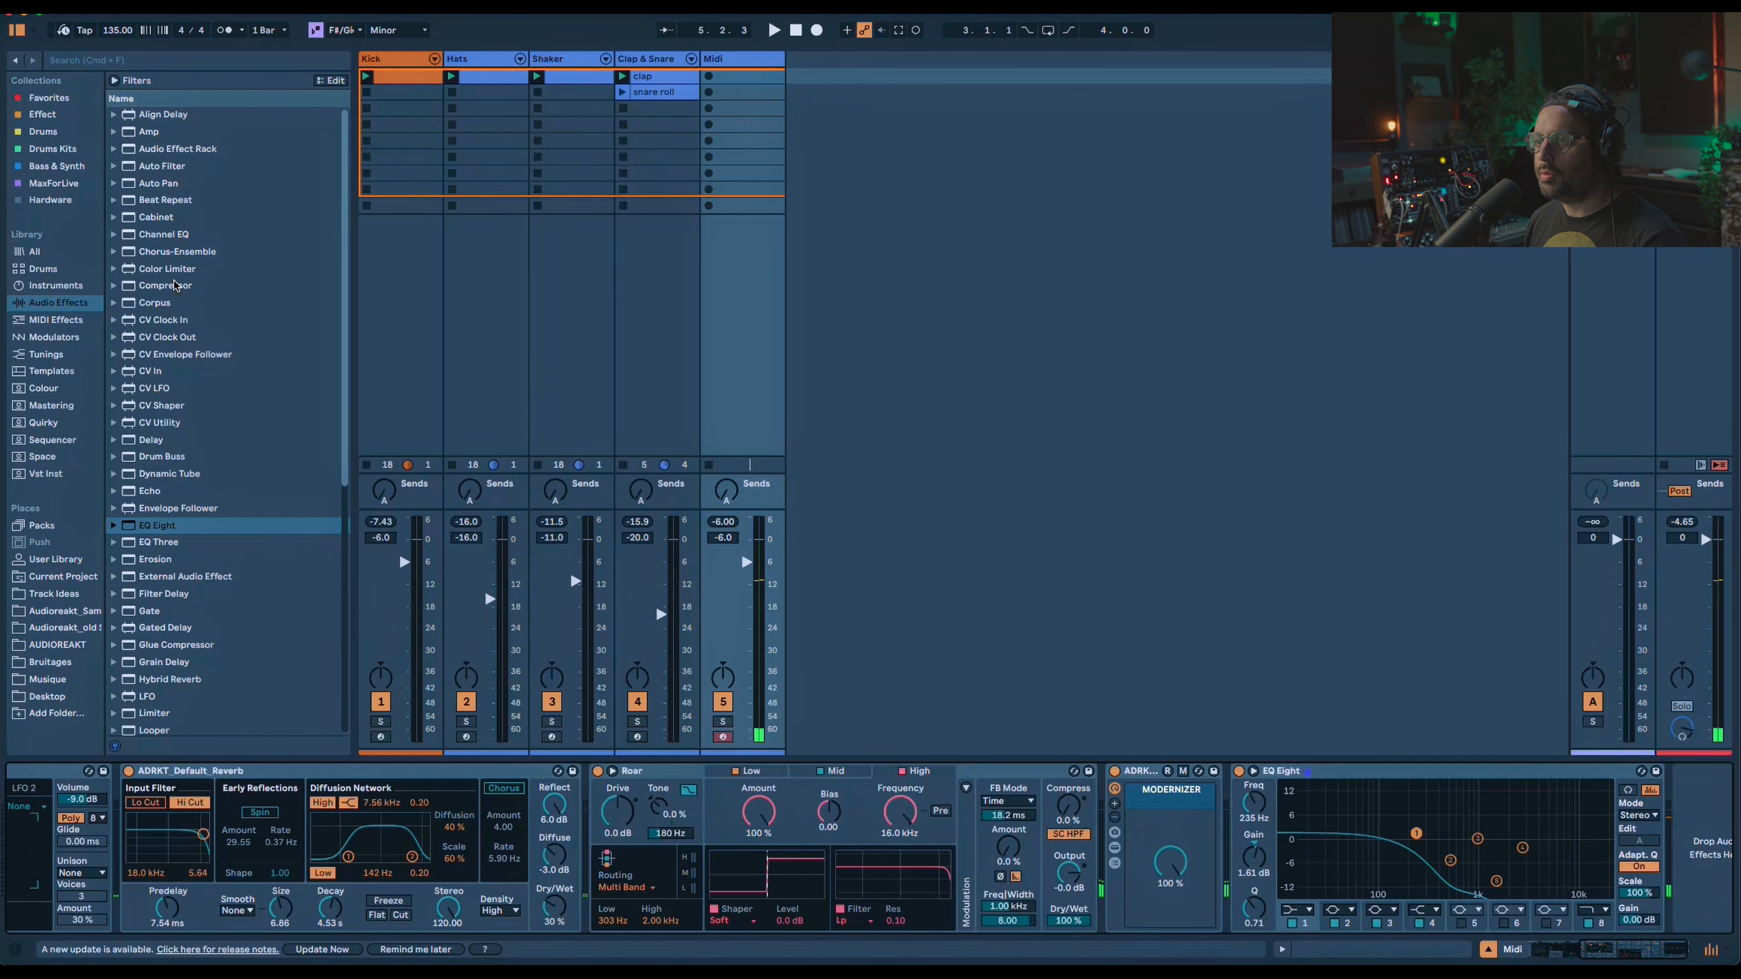
double_click(159, 457)
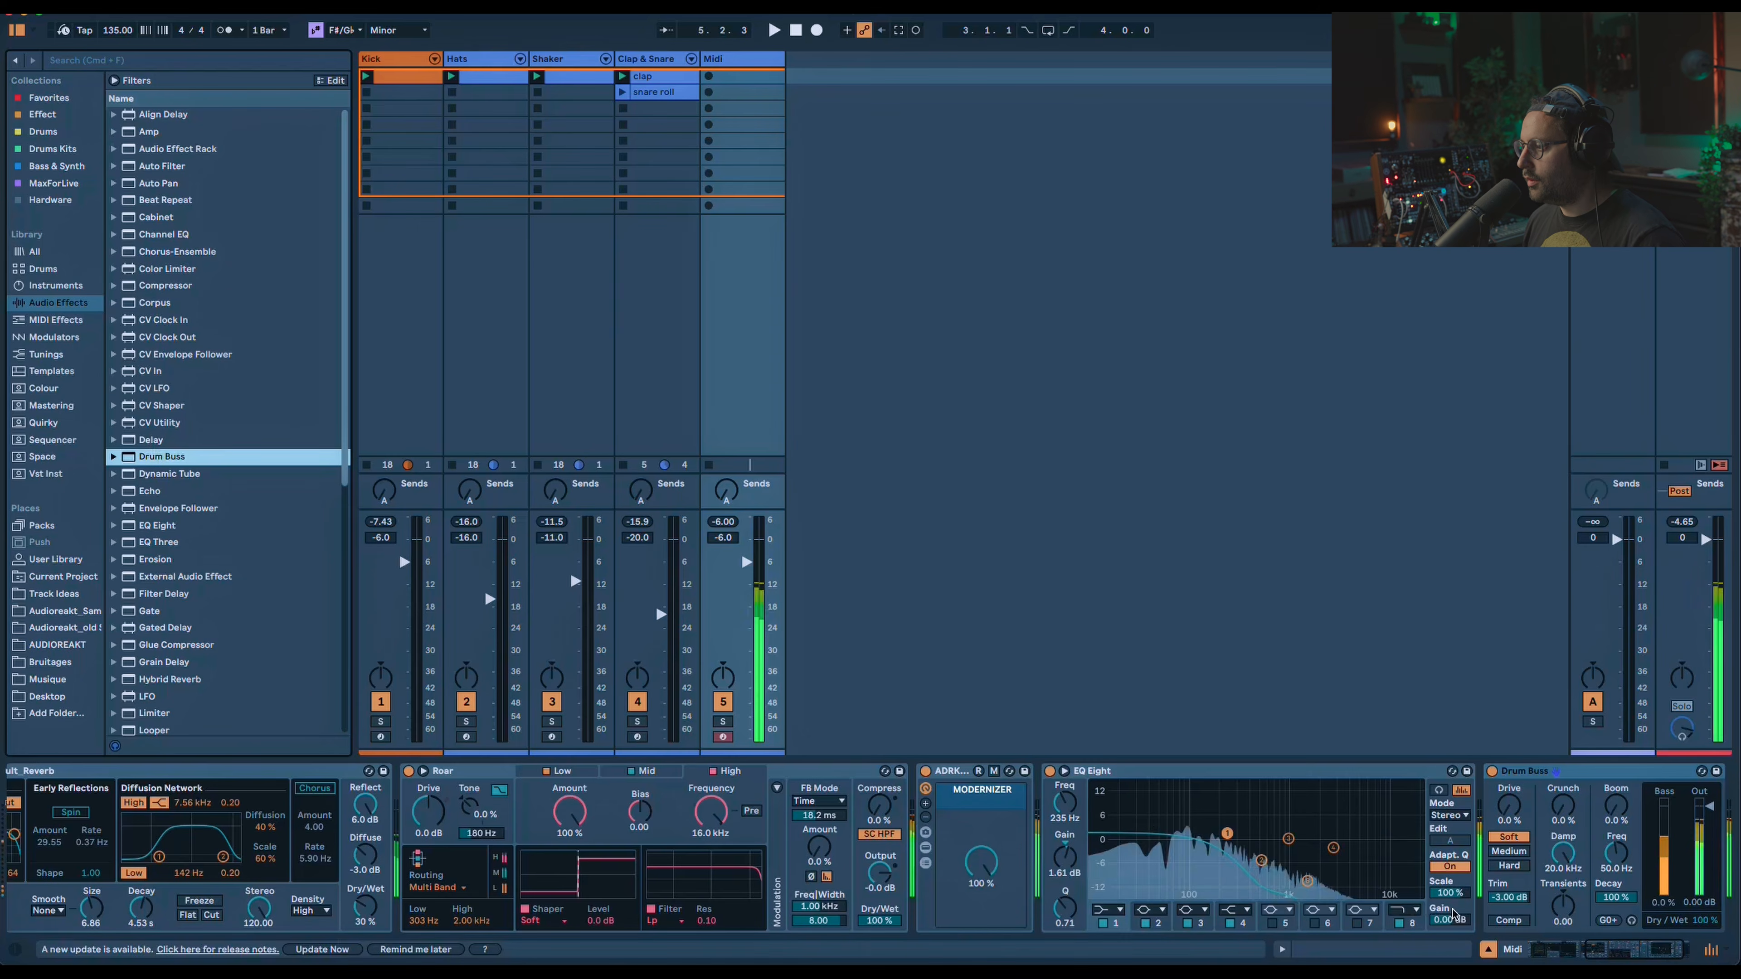
click(1509, 920)
drag(1506, 837, 1562, 723)
drag(1563, 904, 1563, 912)
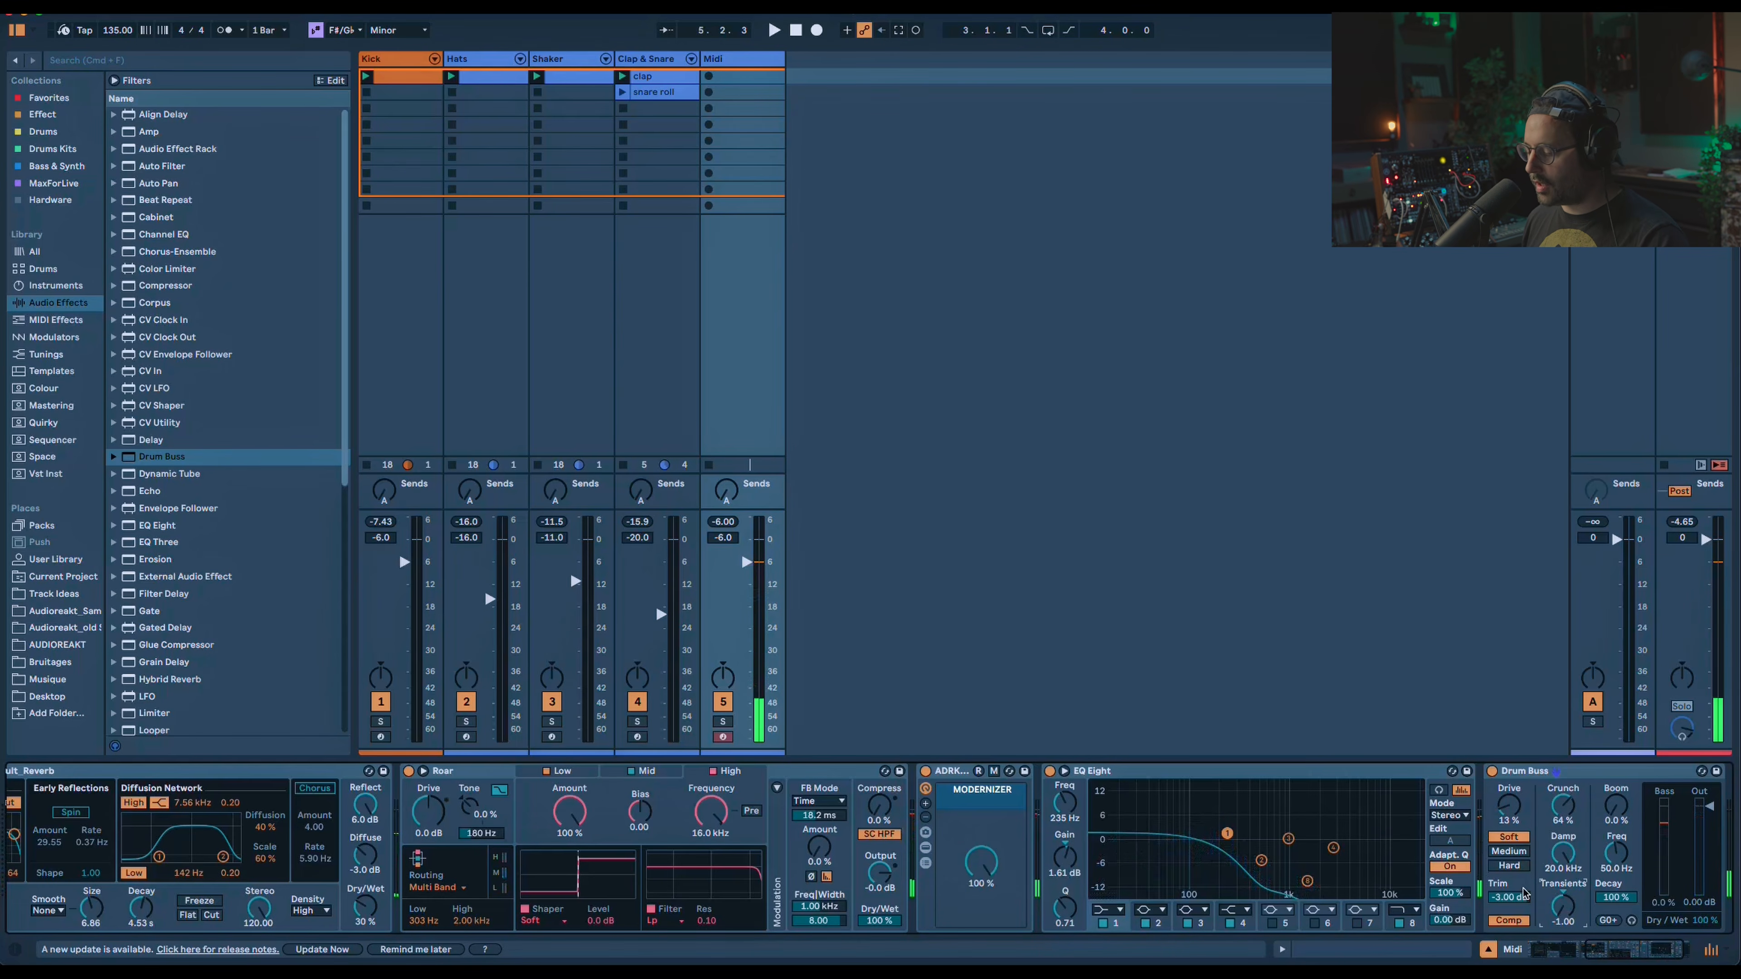
drag(1563, 853, 1563, 871)
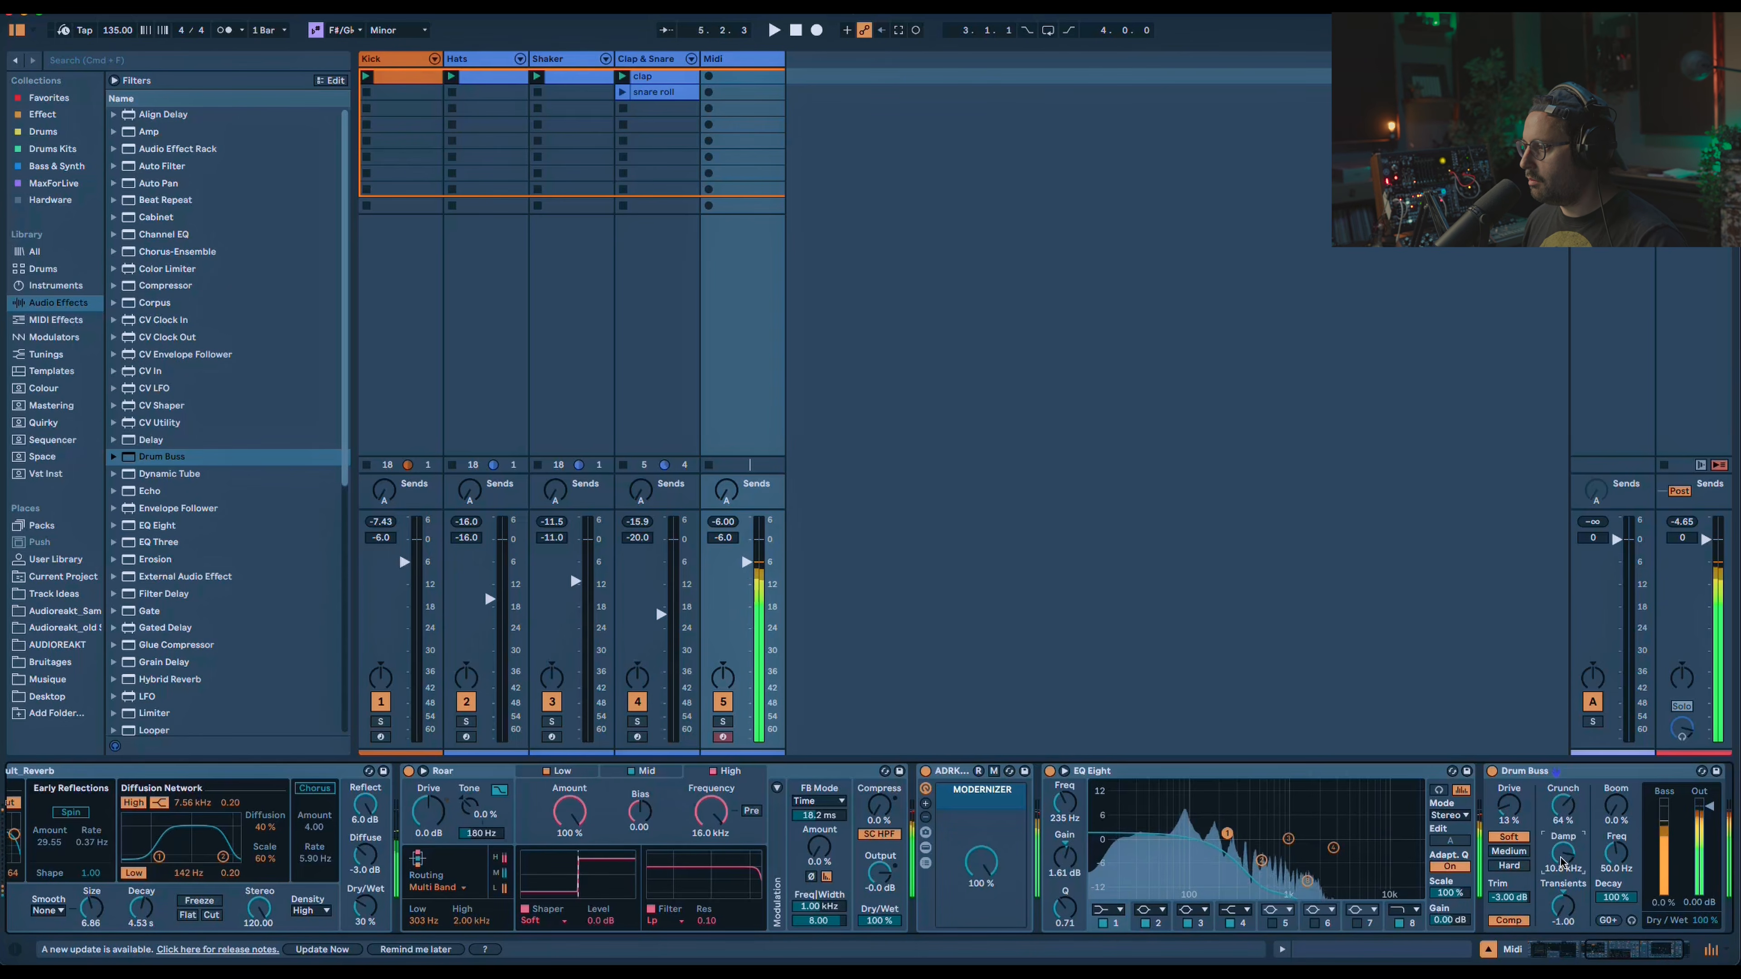
Add the ADRKT_Tools_Sidechain rack from the favorites after Drum Buss.
click(1496, 773)
click(63, 101)
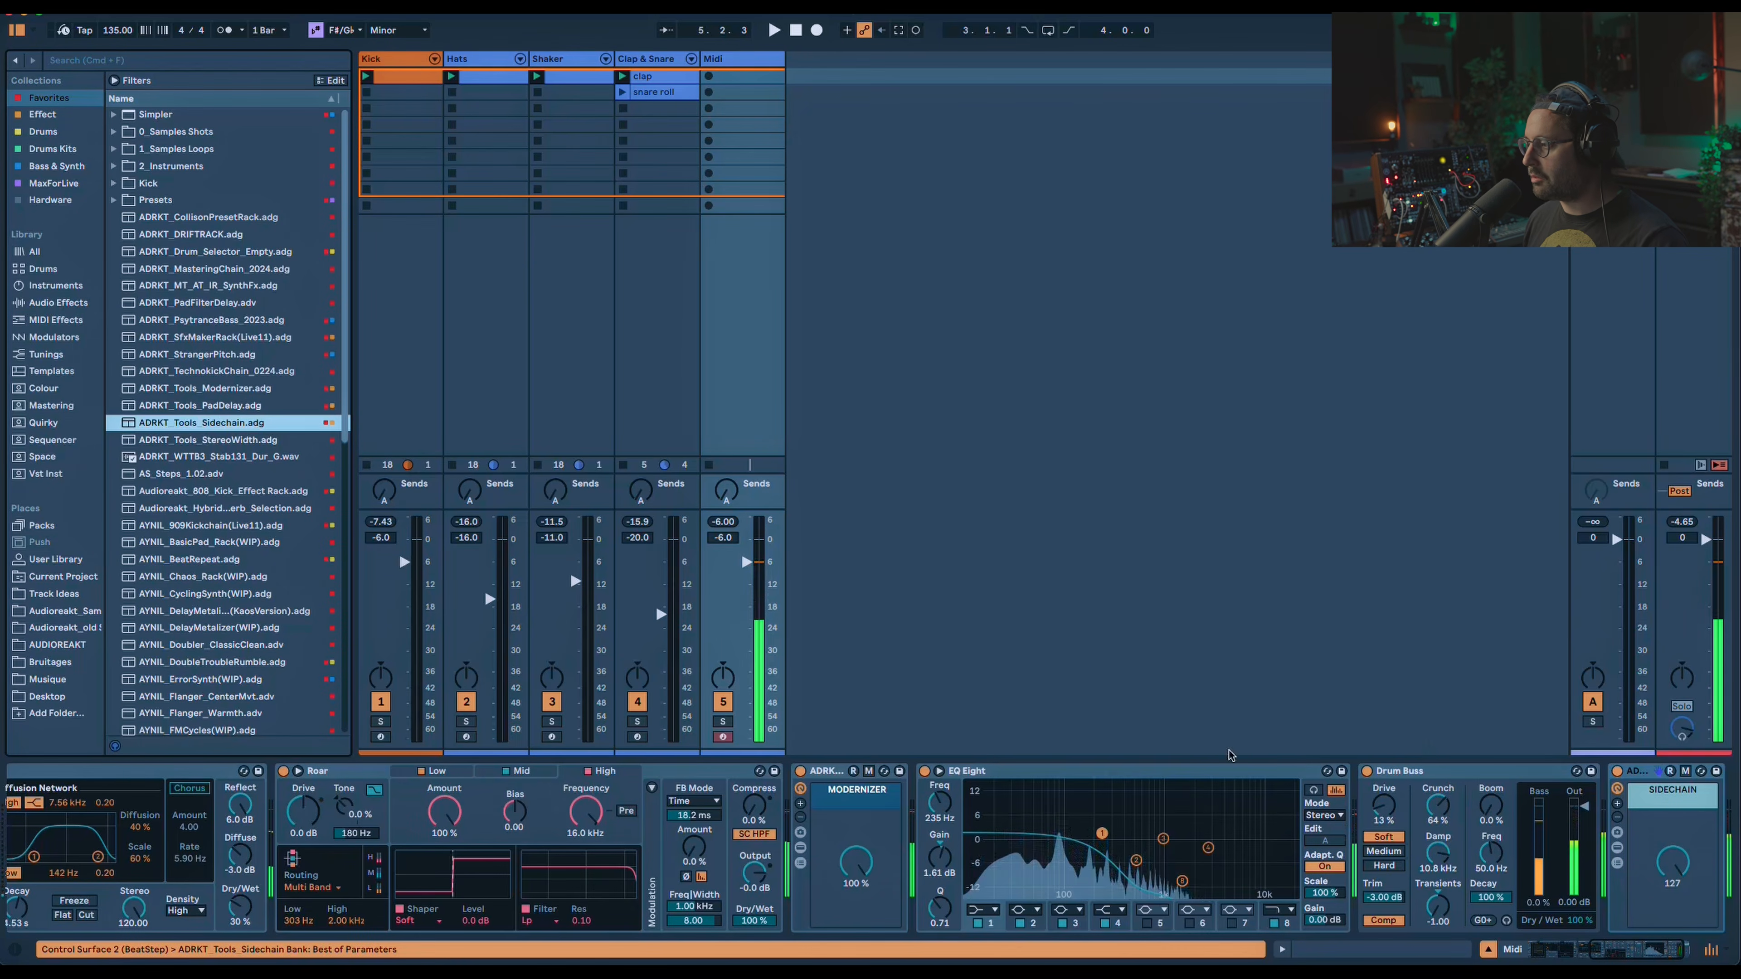
scroll(1622, 939, right, 3)
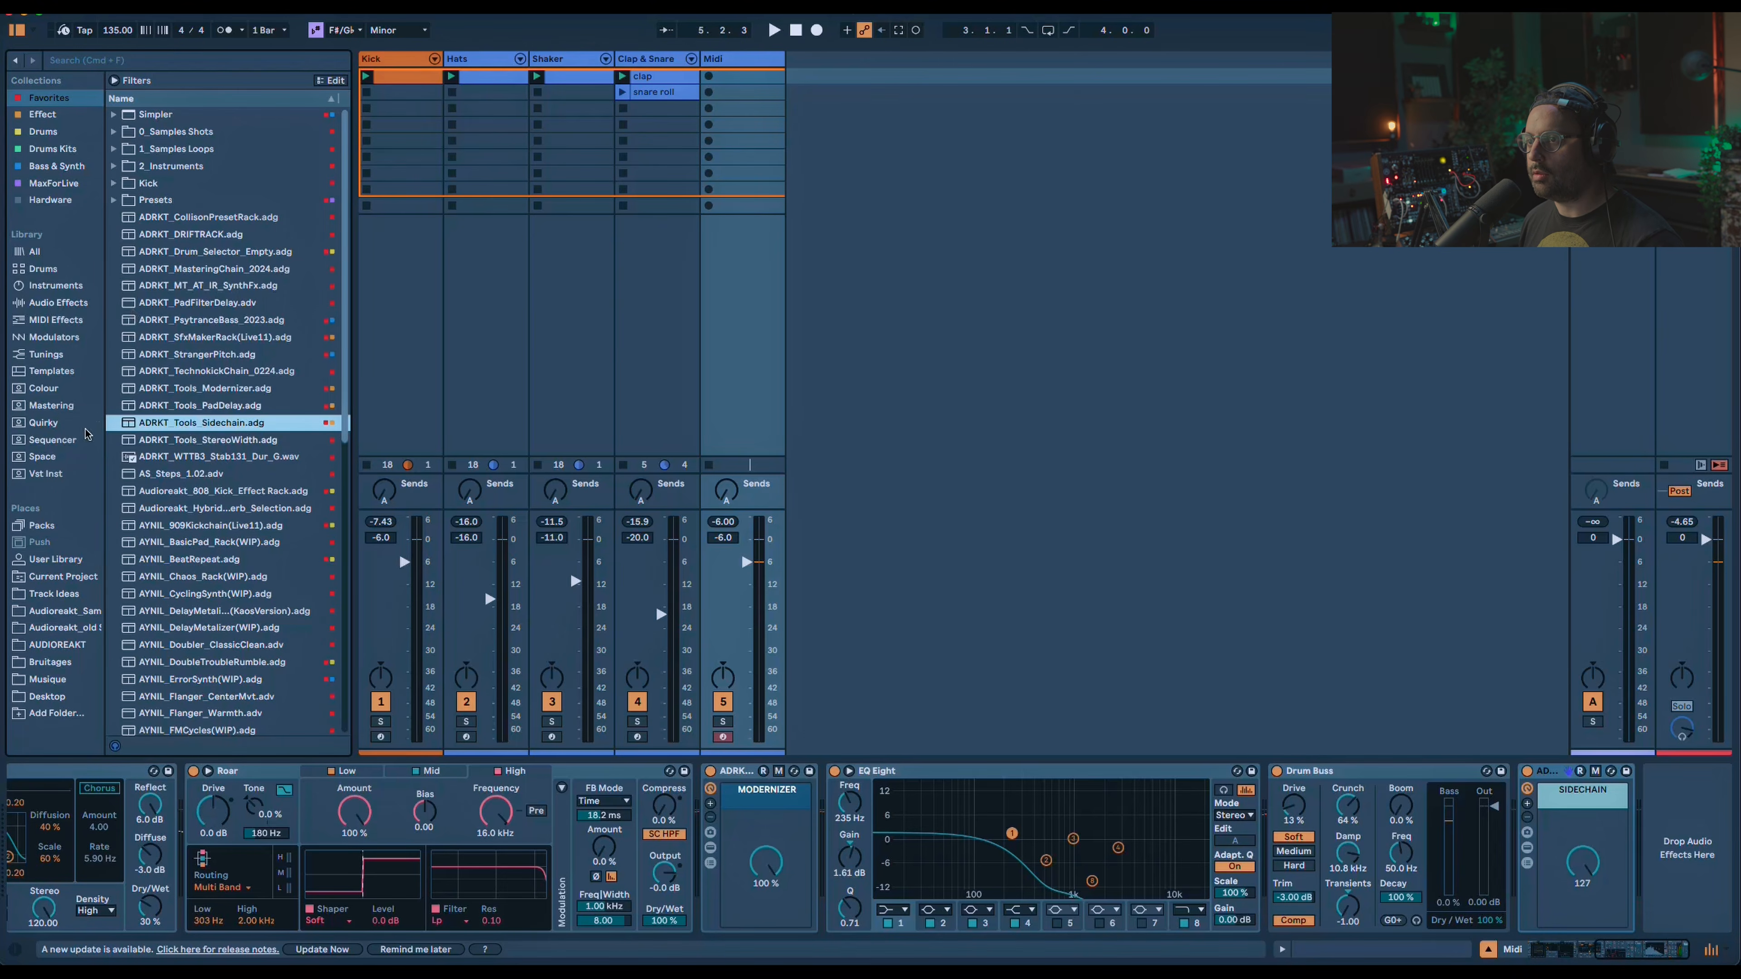
Add a second EQ Eight after the Sidechain rack and enable band 8 as a high cut at about 667 Hz.
click(39, 304)
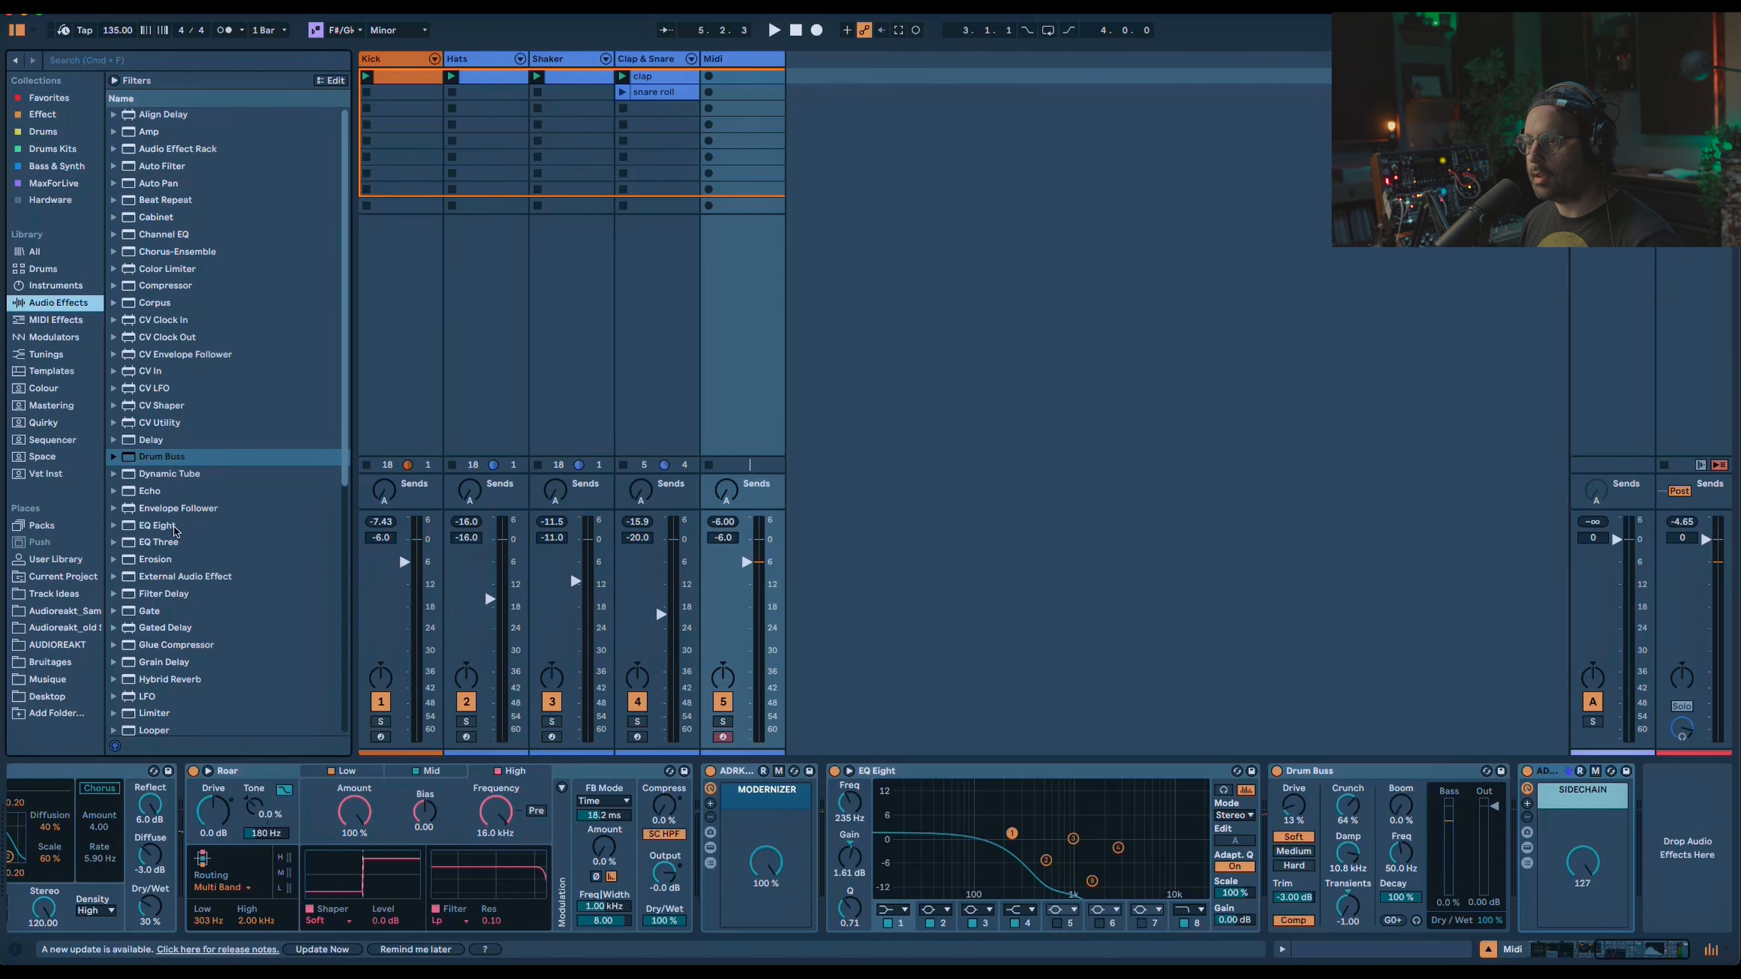
double_click(158, 527)
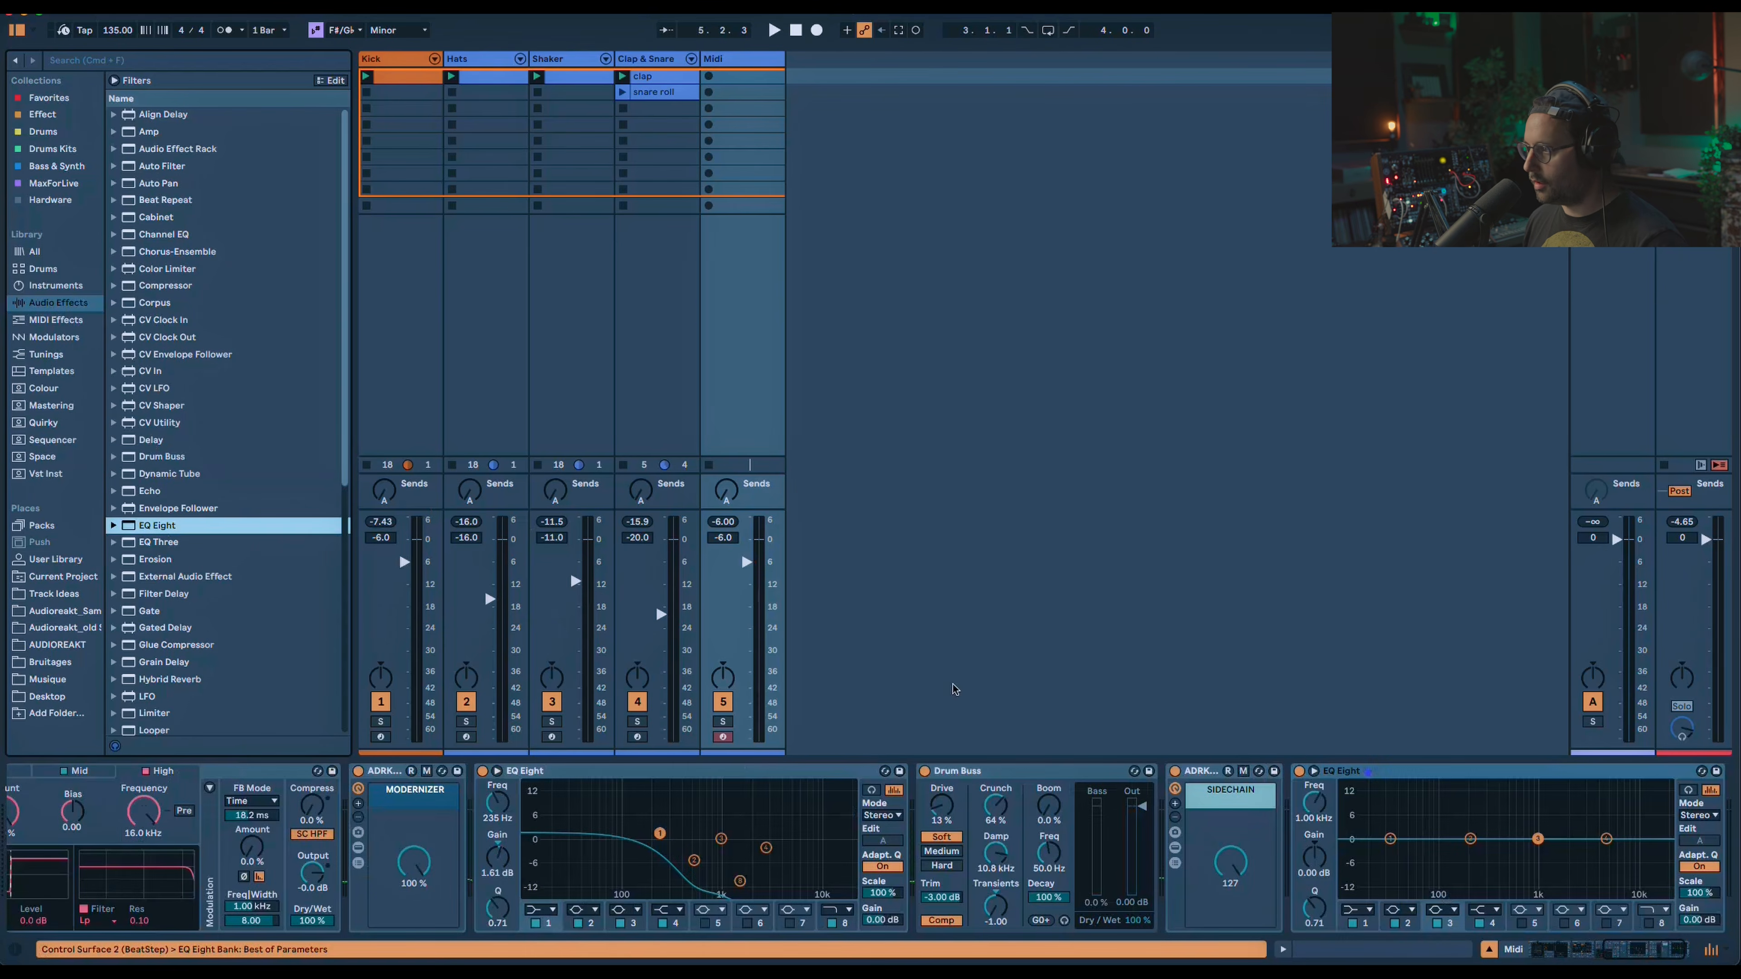
click(1650, 924)
drag(1667, 853, 1539, 838)
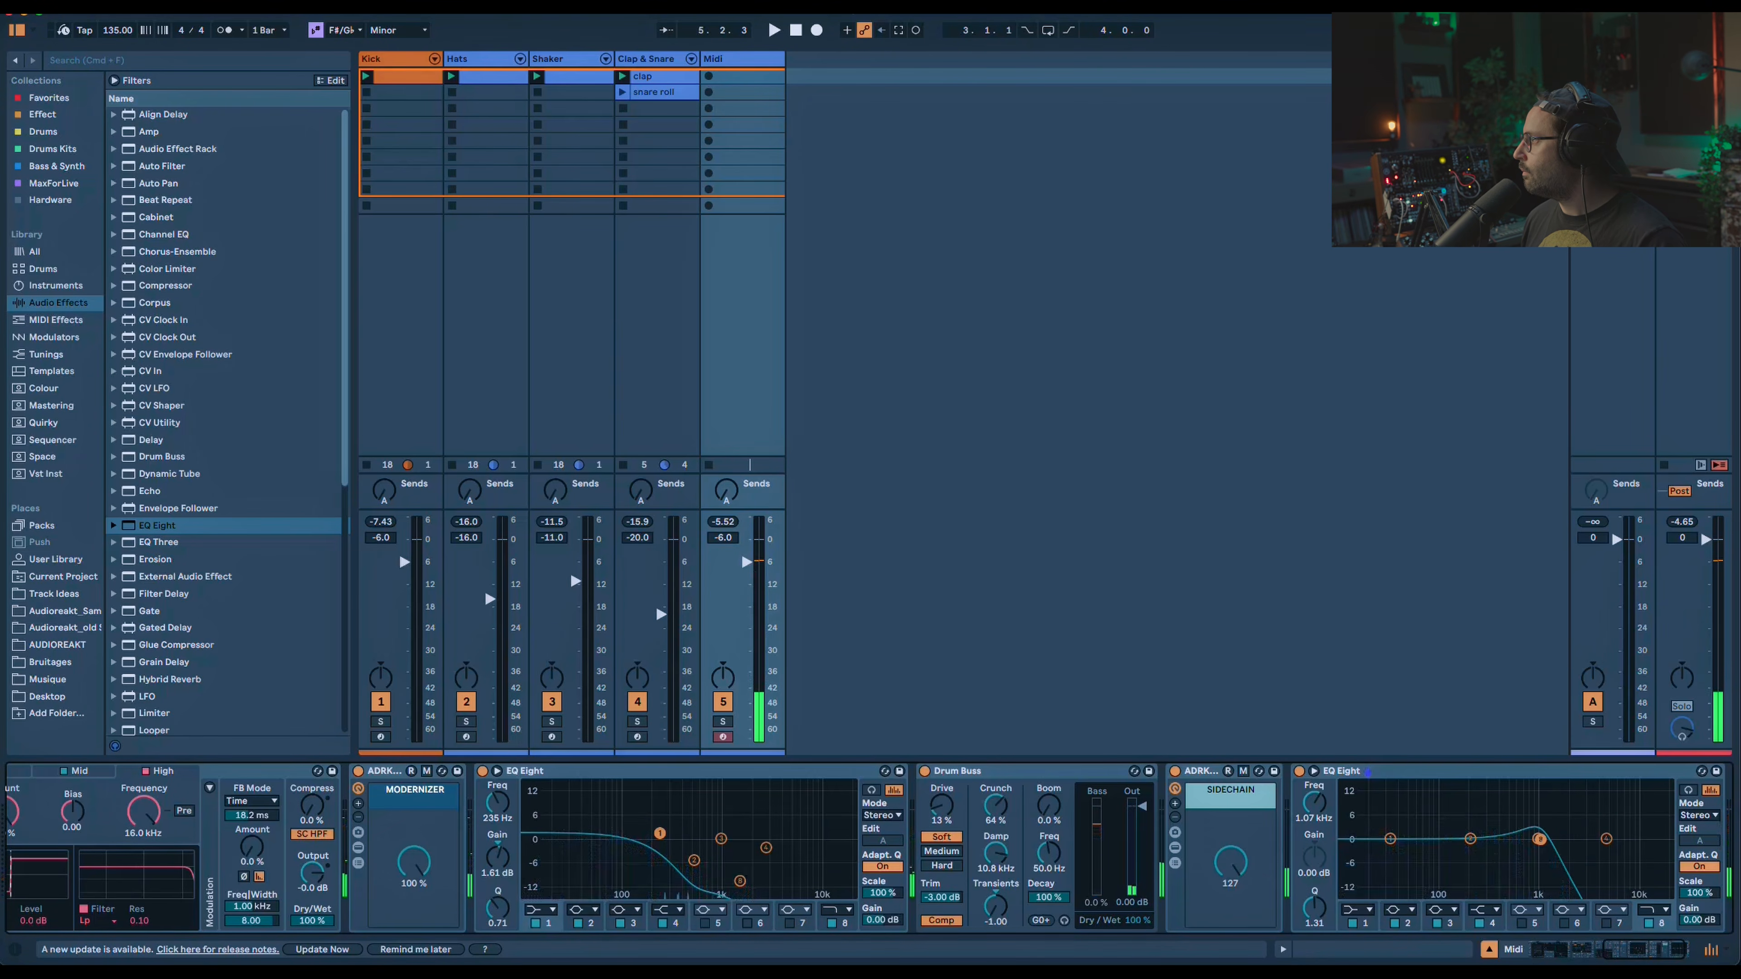
drag(1540, 839, 1517, 839)
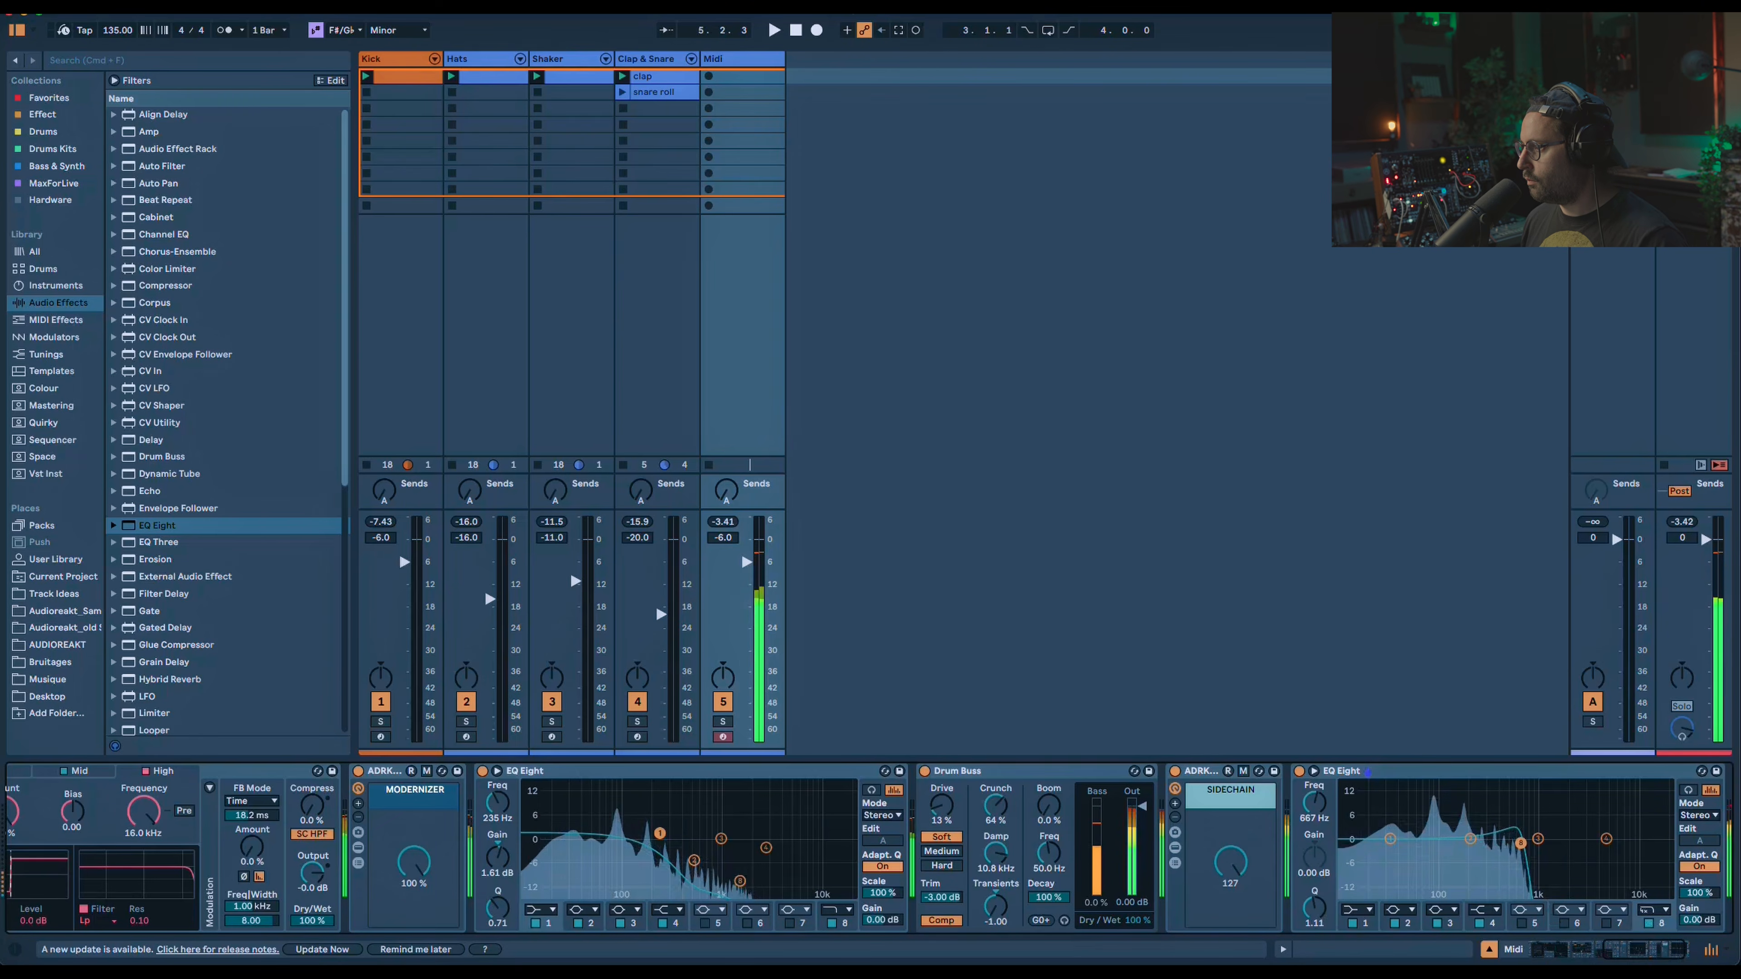
Create a clip in the Midi track's first slot with four consecutive 1/16 notes on F1, and shorten its loop to one beat.
double_click(742, 83)
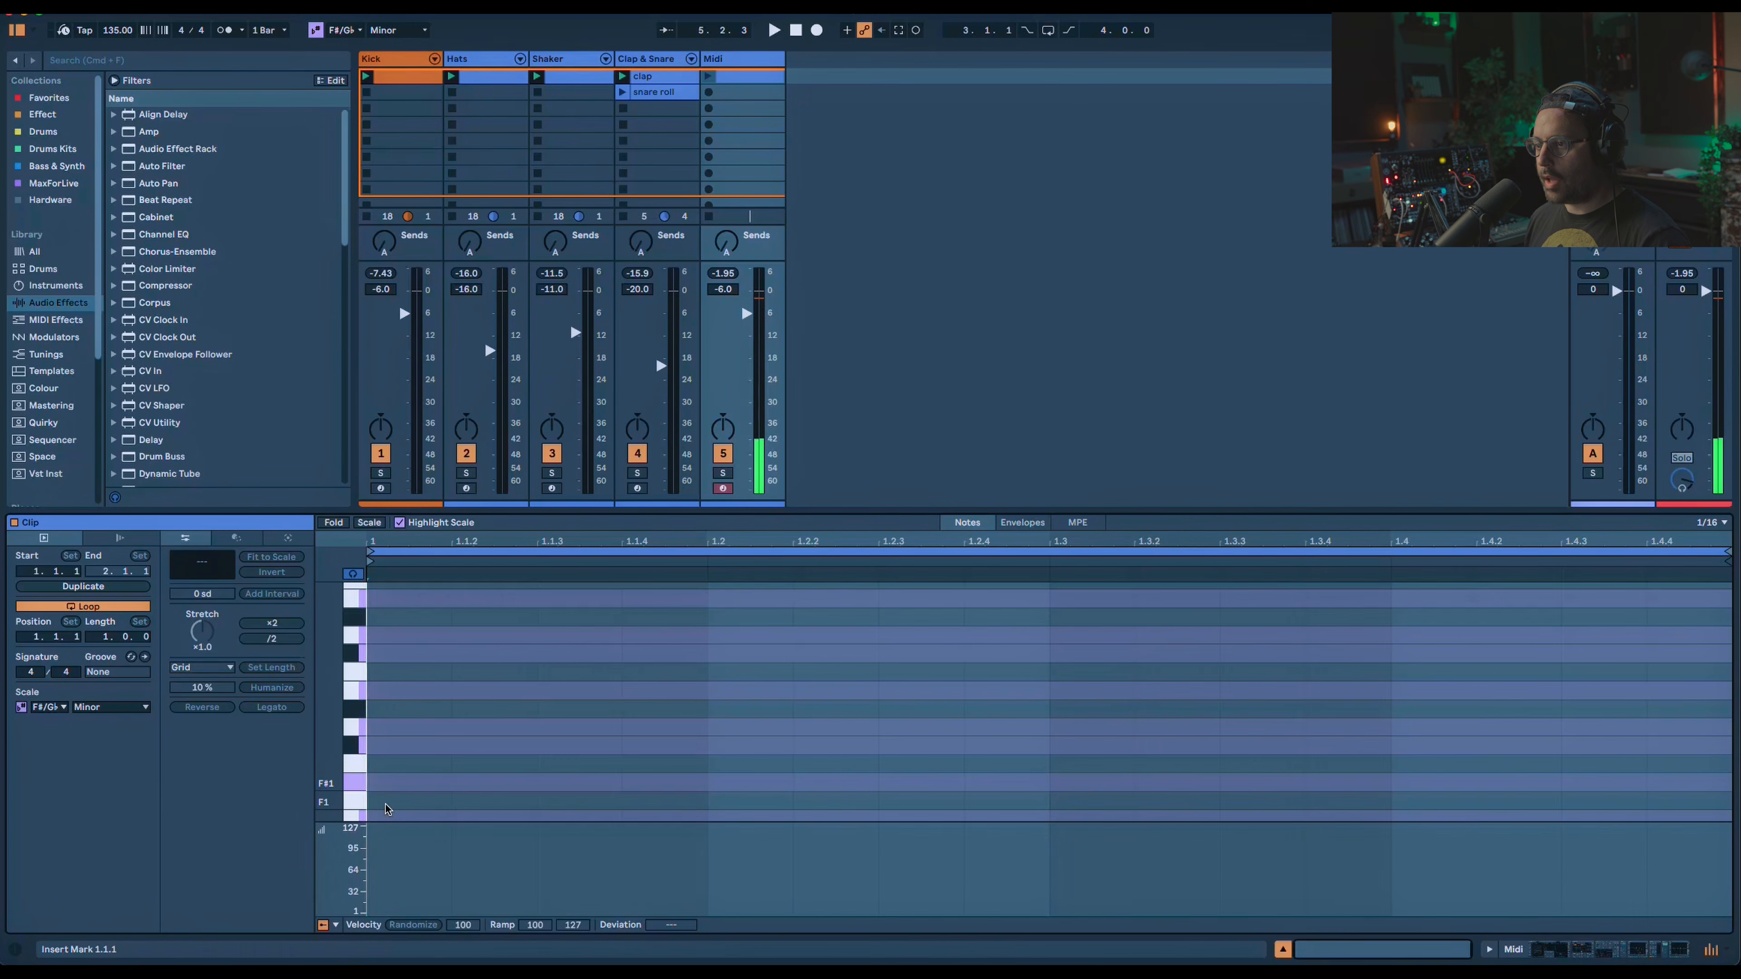
double_click(388, 806)
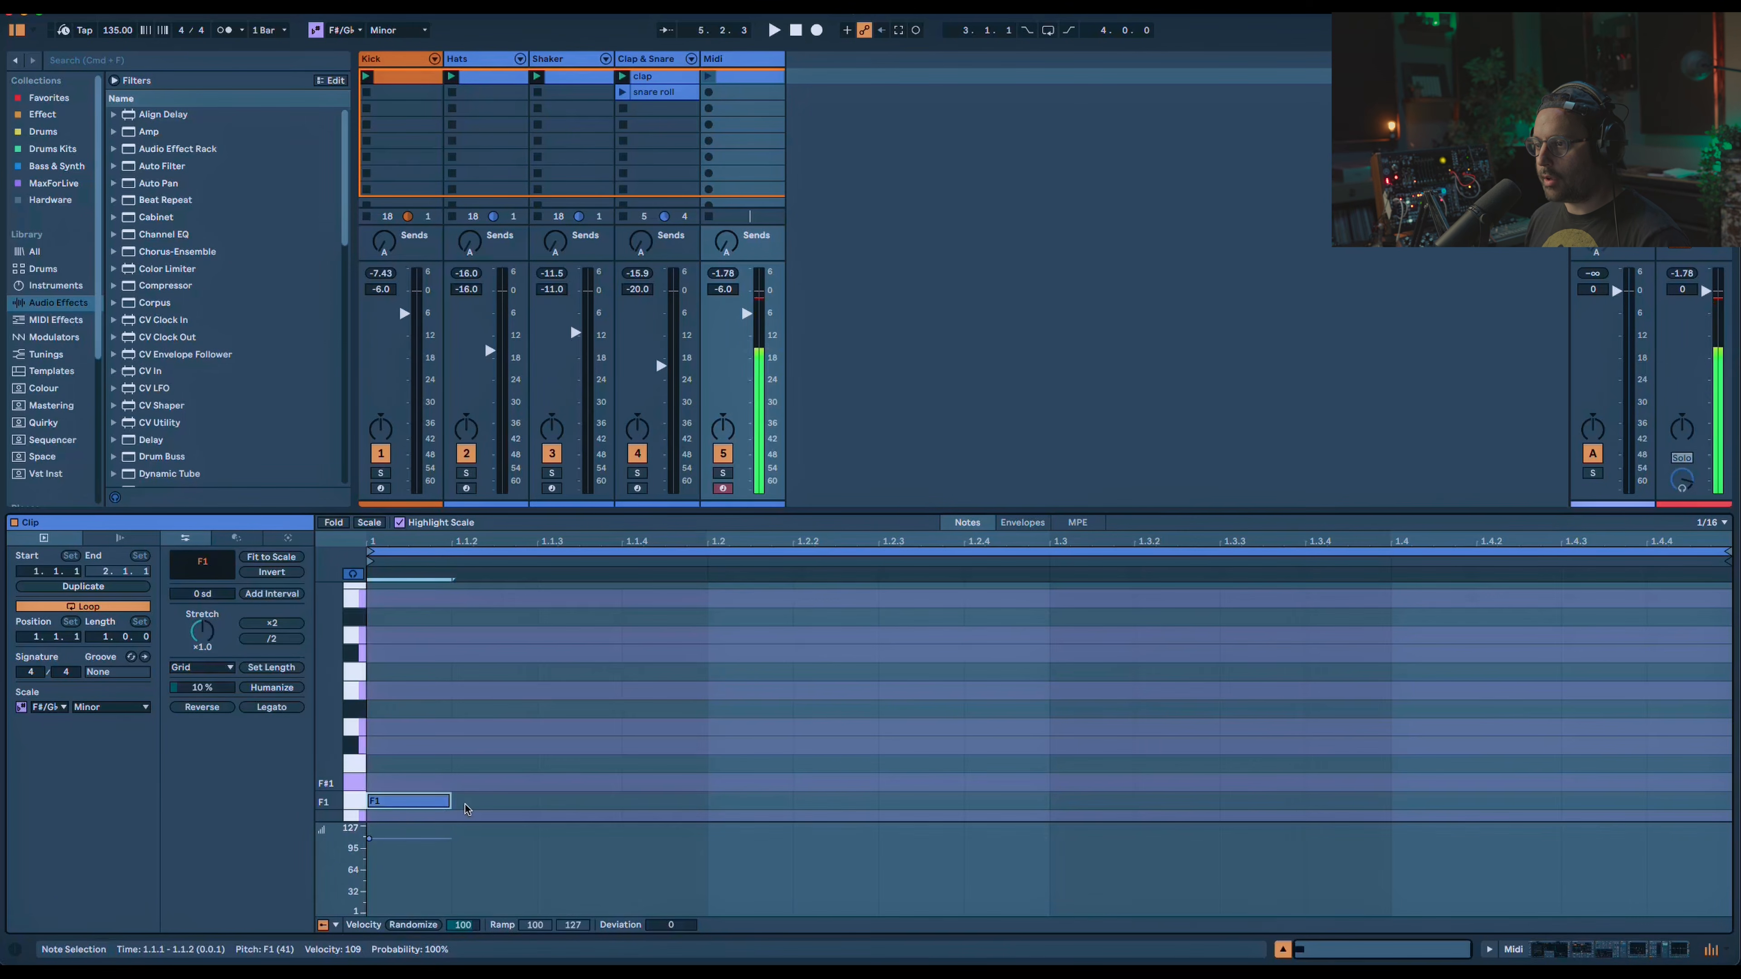
key(super+d)
key(super+d)
key(super+d)
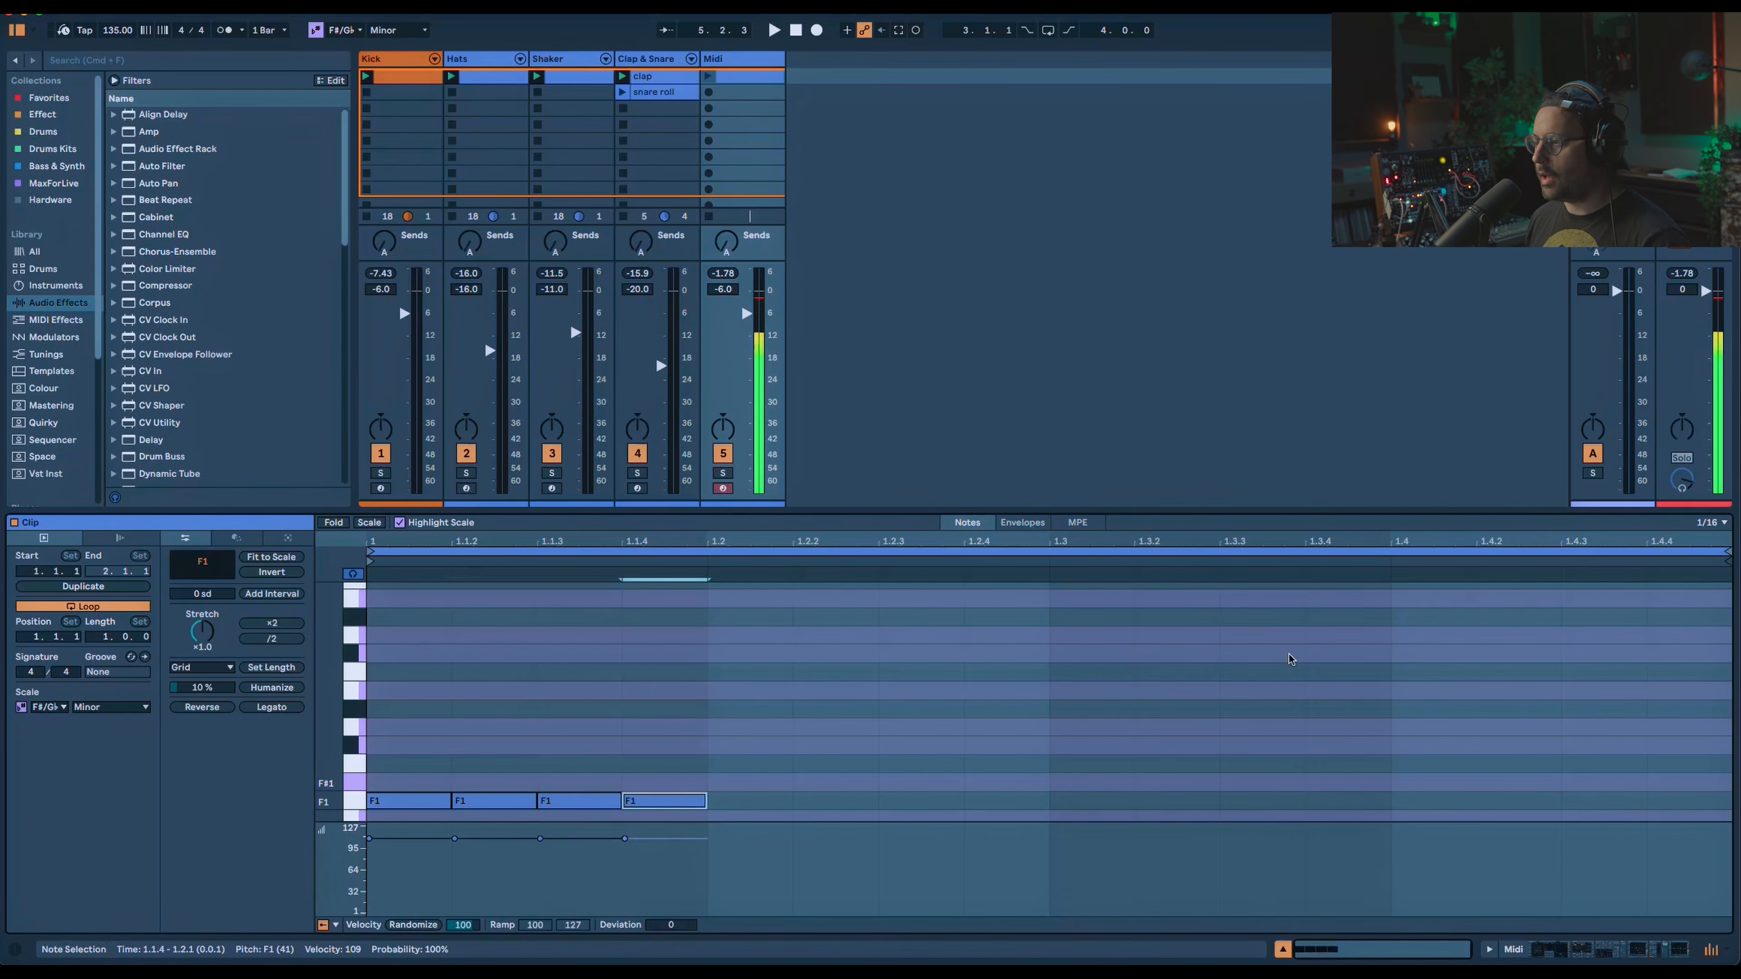
drag(1727, 552, 717, 578)
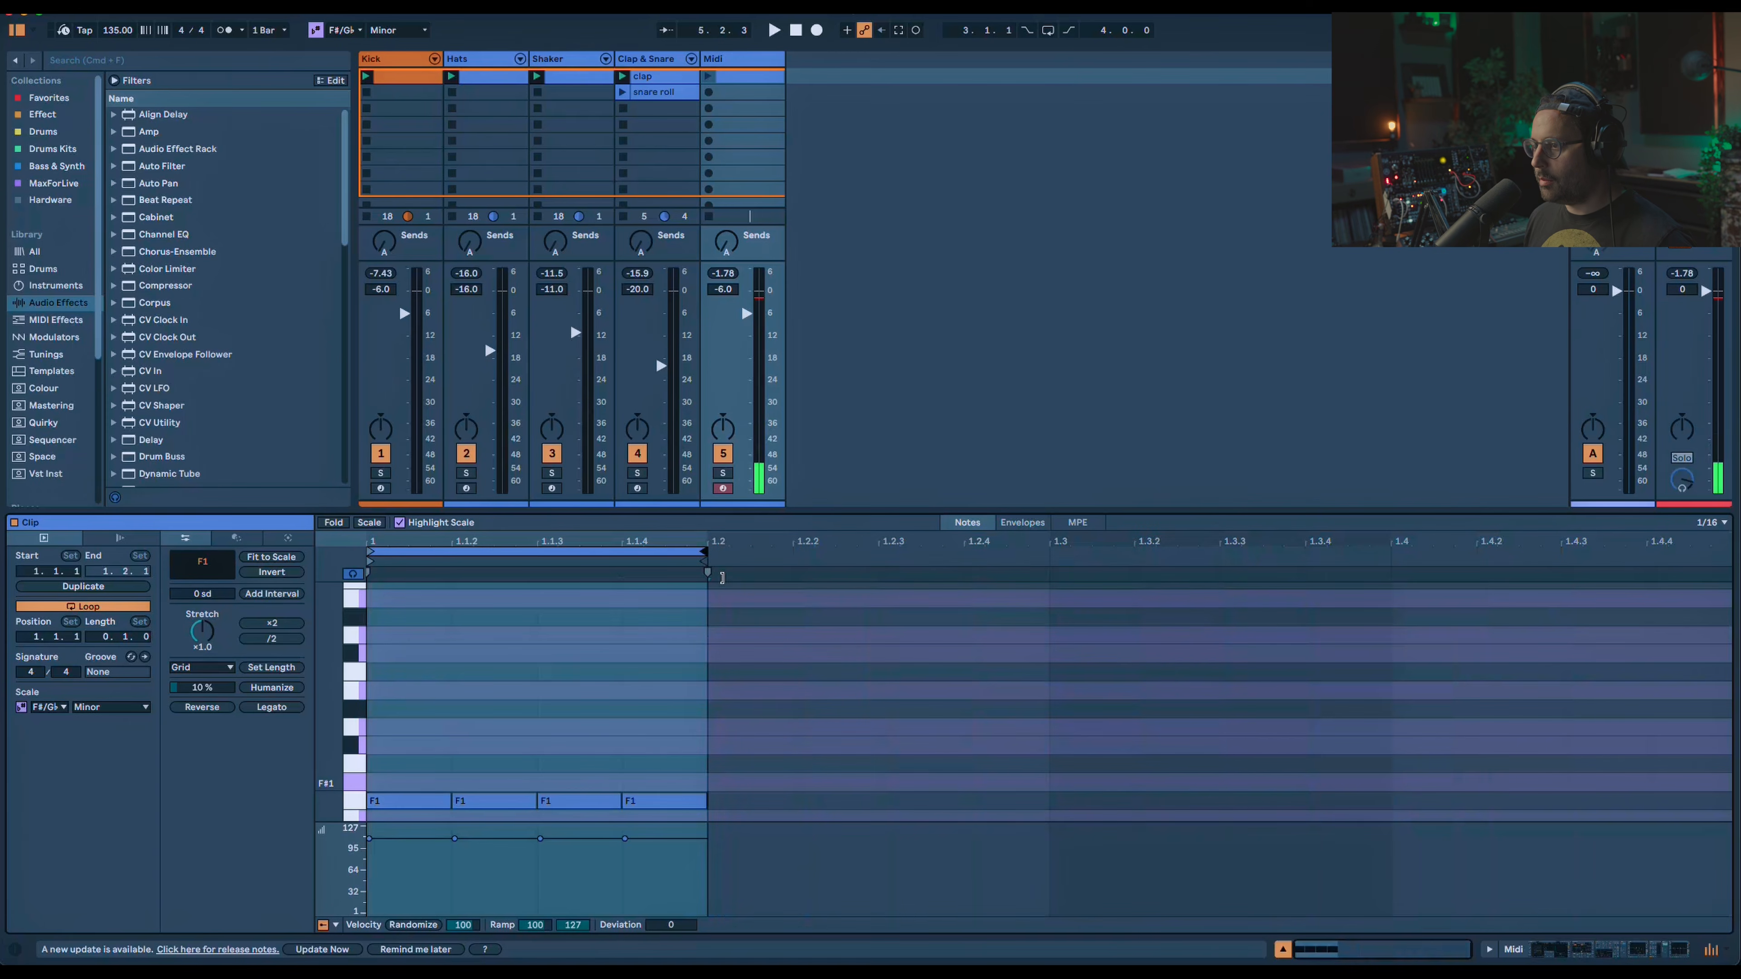
Transpose the four notes to F#1, start playback, and raise the fourth note an octave to F#2.
key(Up)
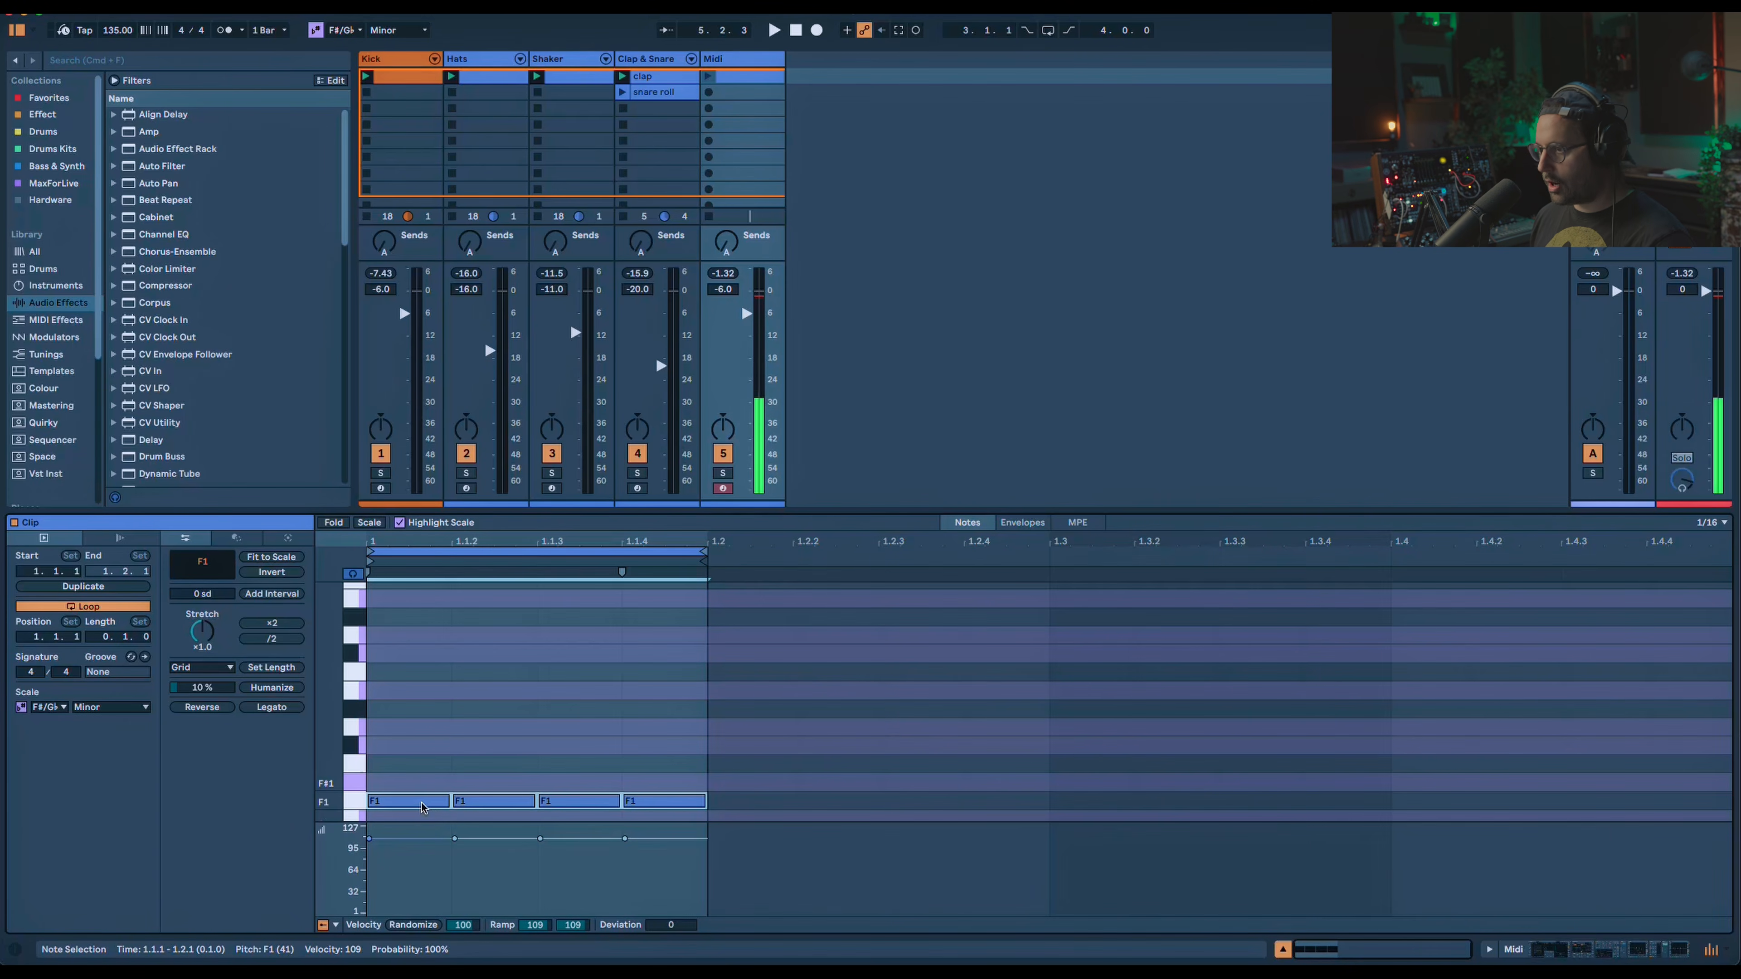
key(space)
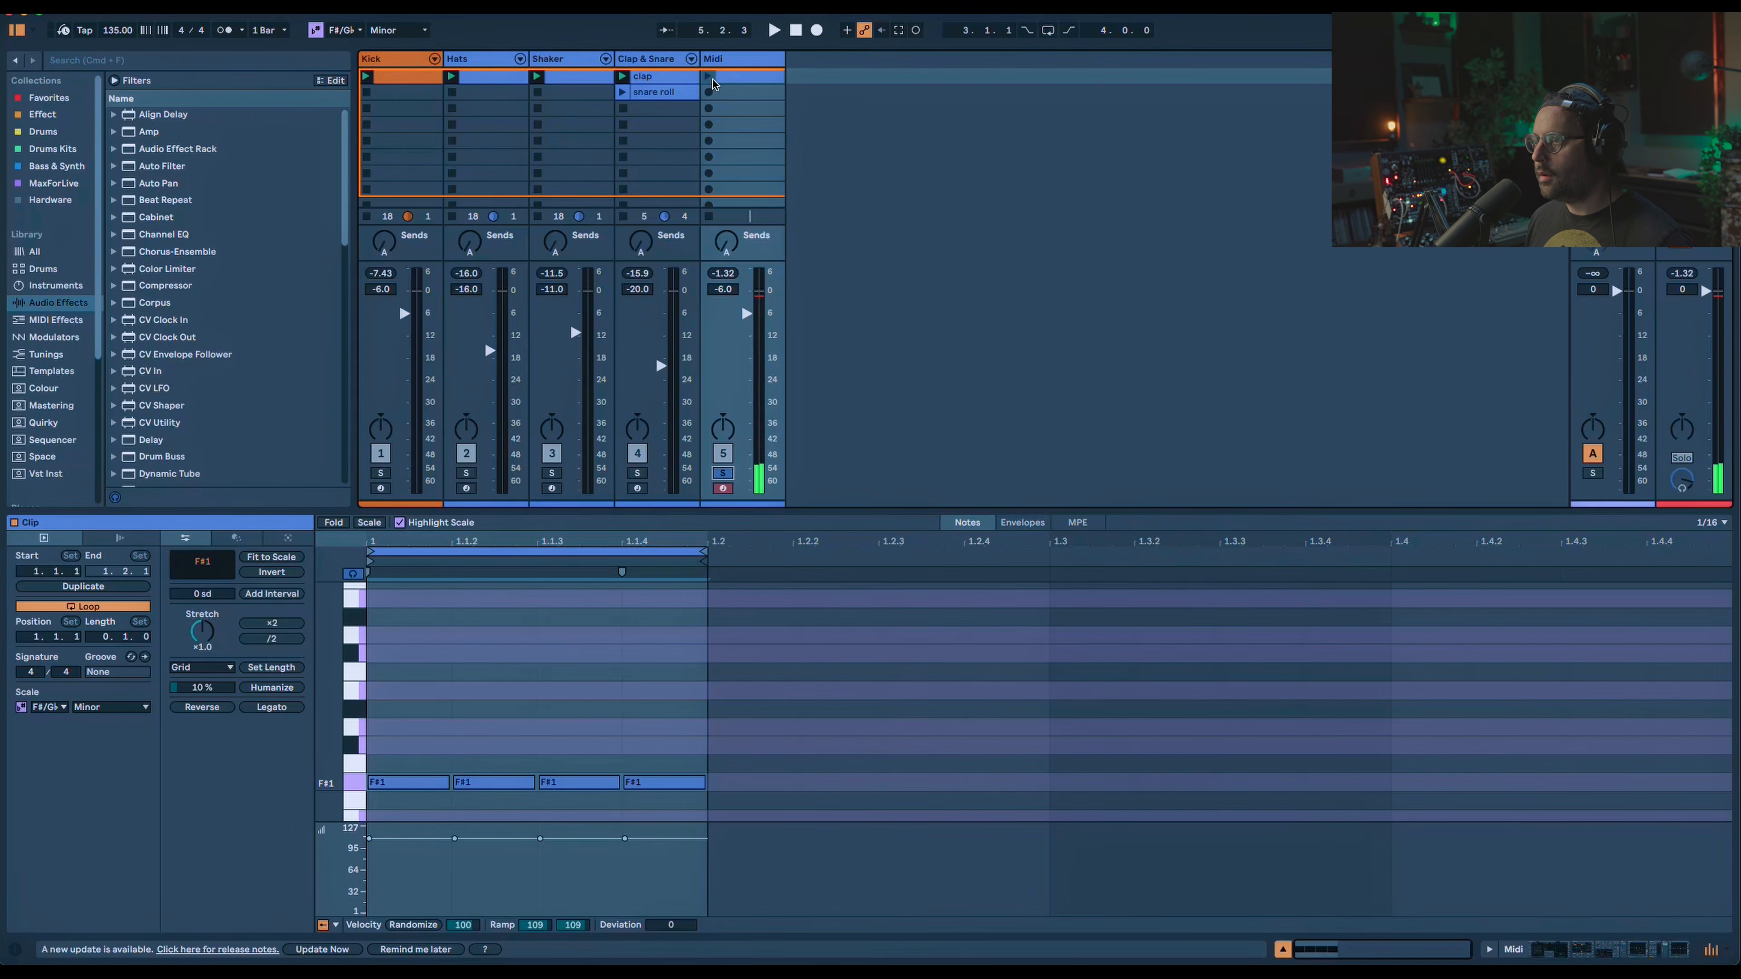
click(556, 786)
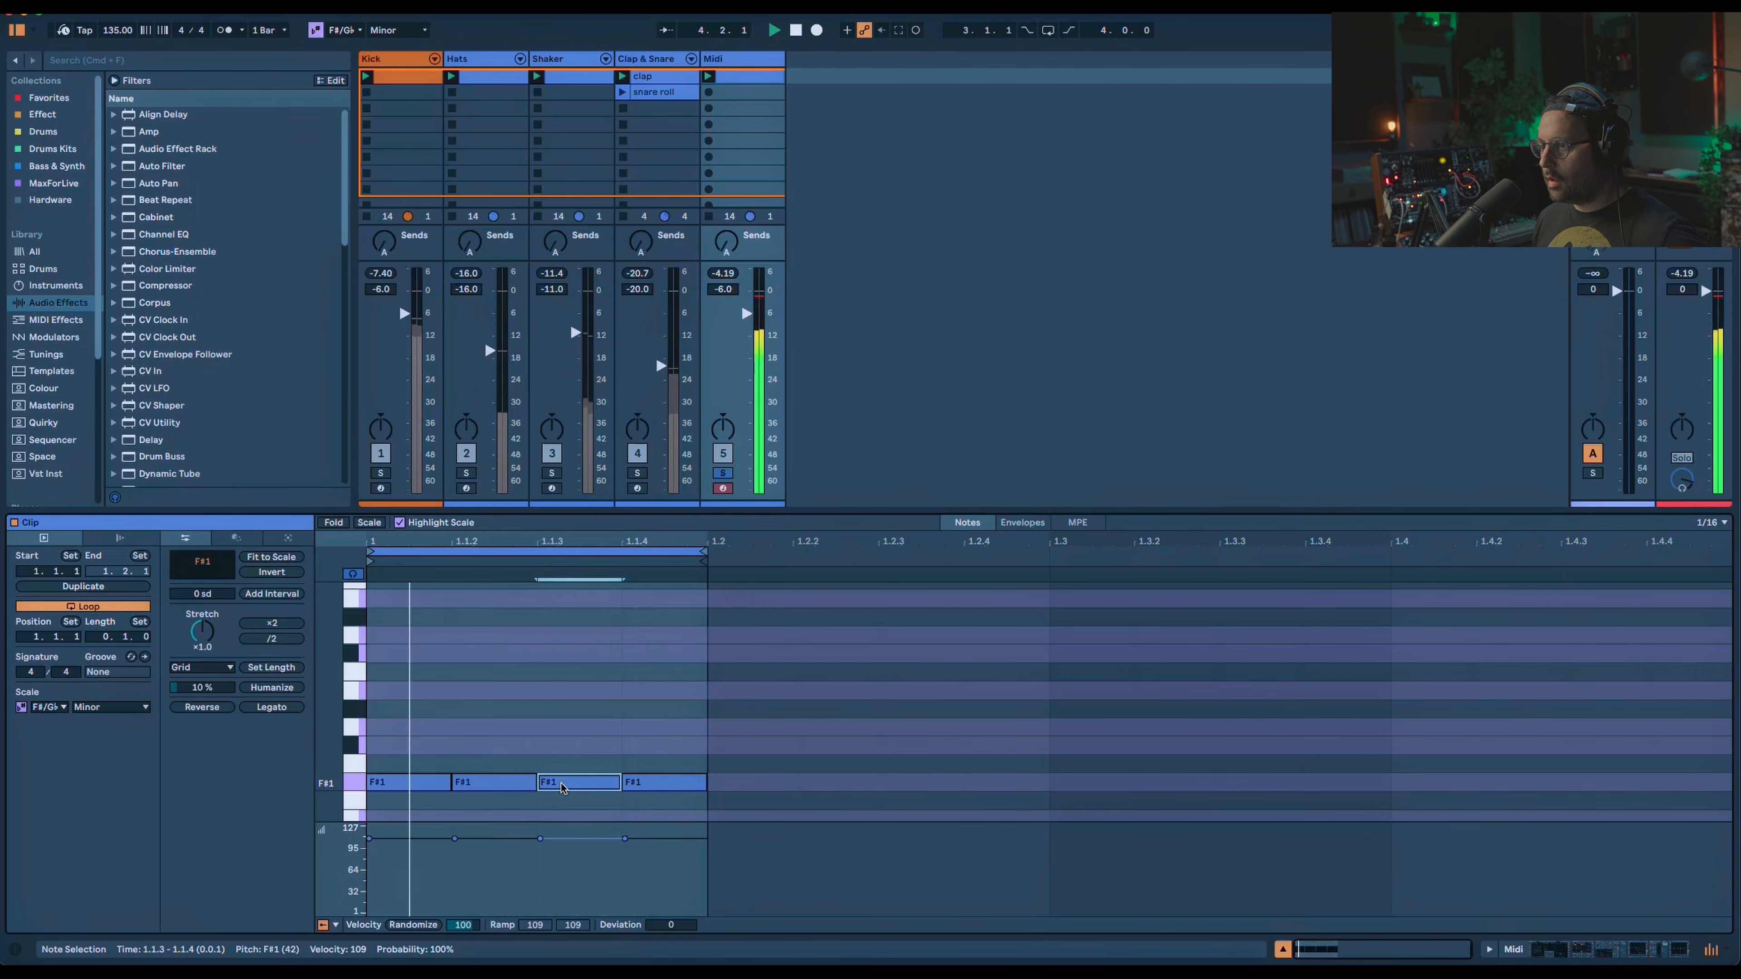
click(646, 781)
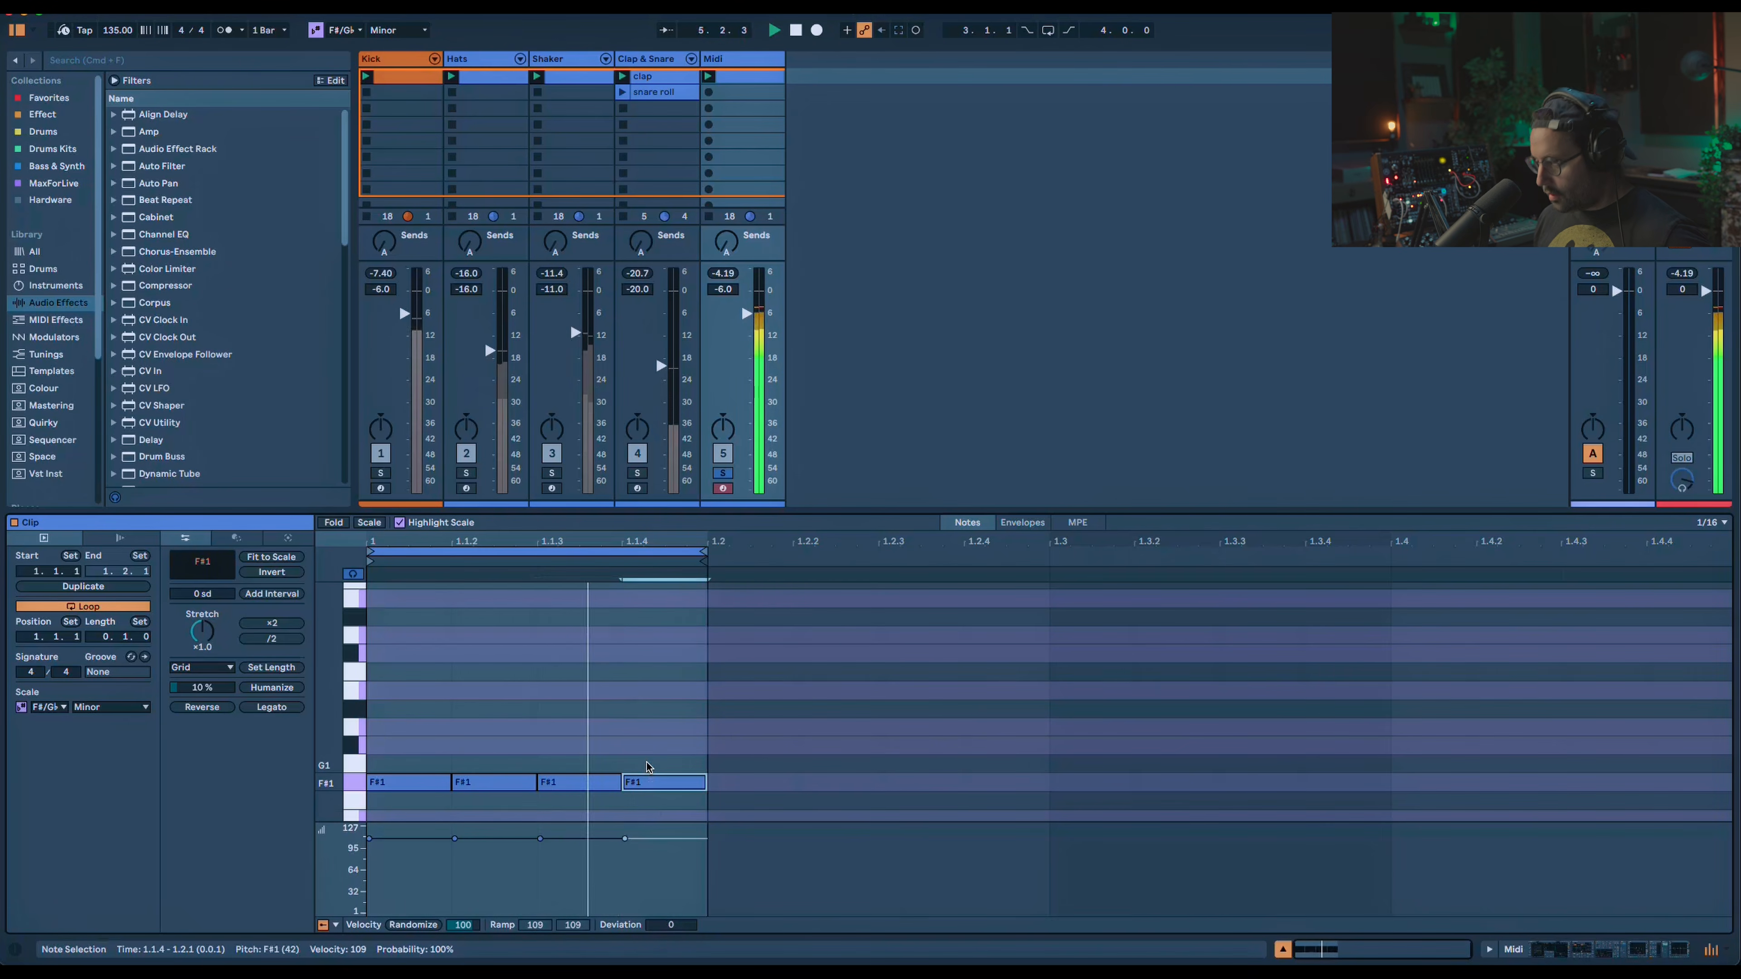
key(shift+Up)
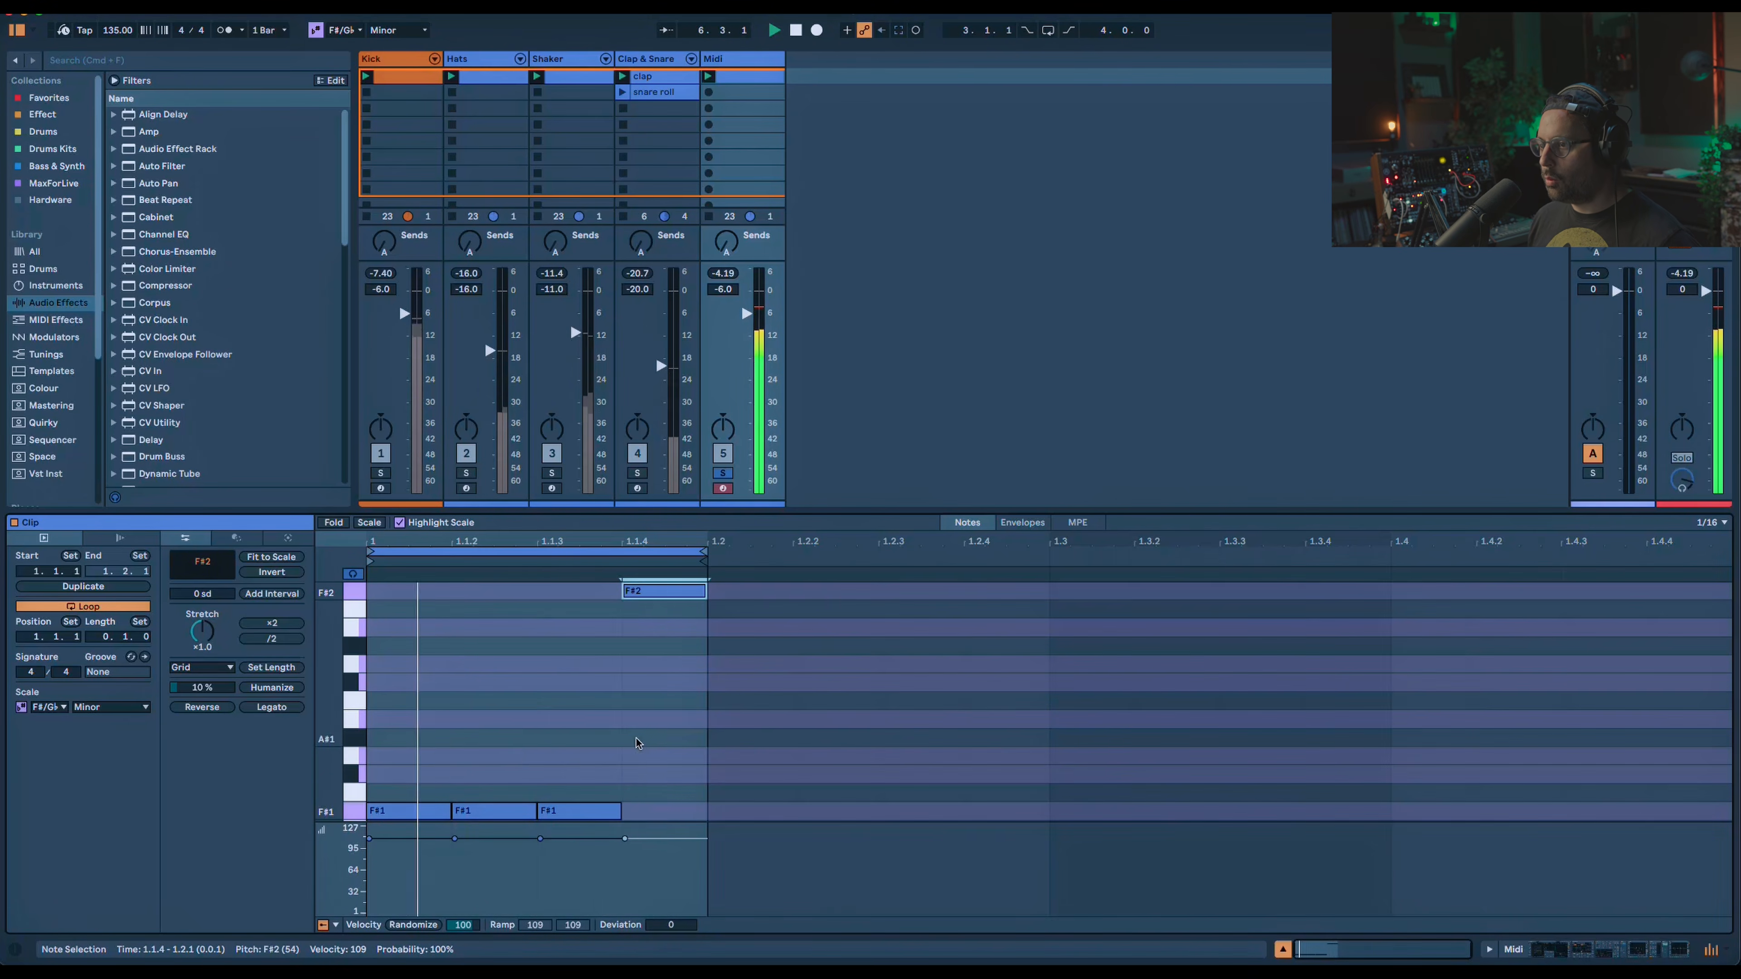
Lower the clip's first two notes to F1 and reduce their velocity to 1.
scroll(521, 757, down, 1)
drag(498, 767, 399, 806)
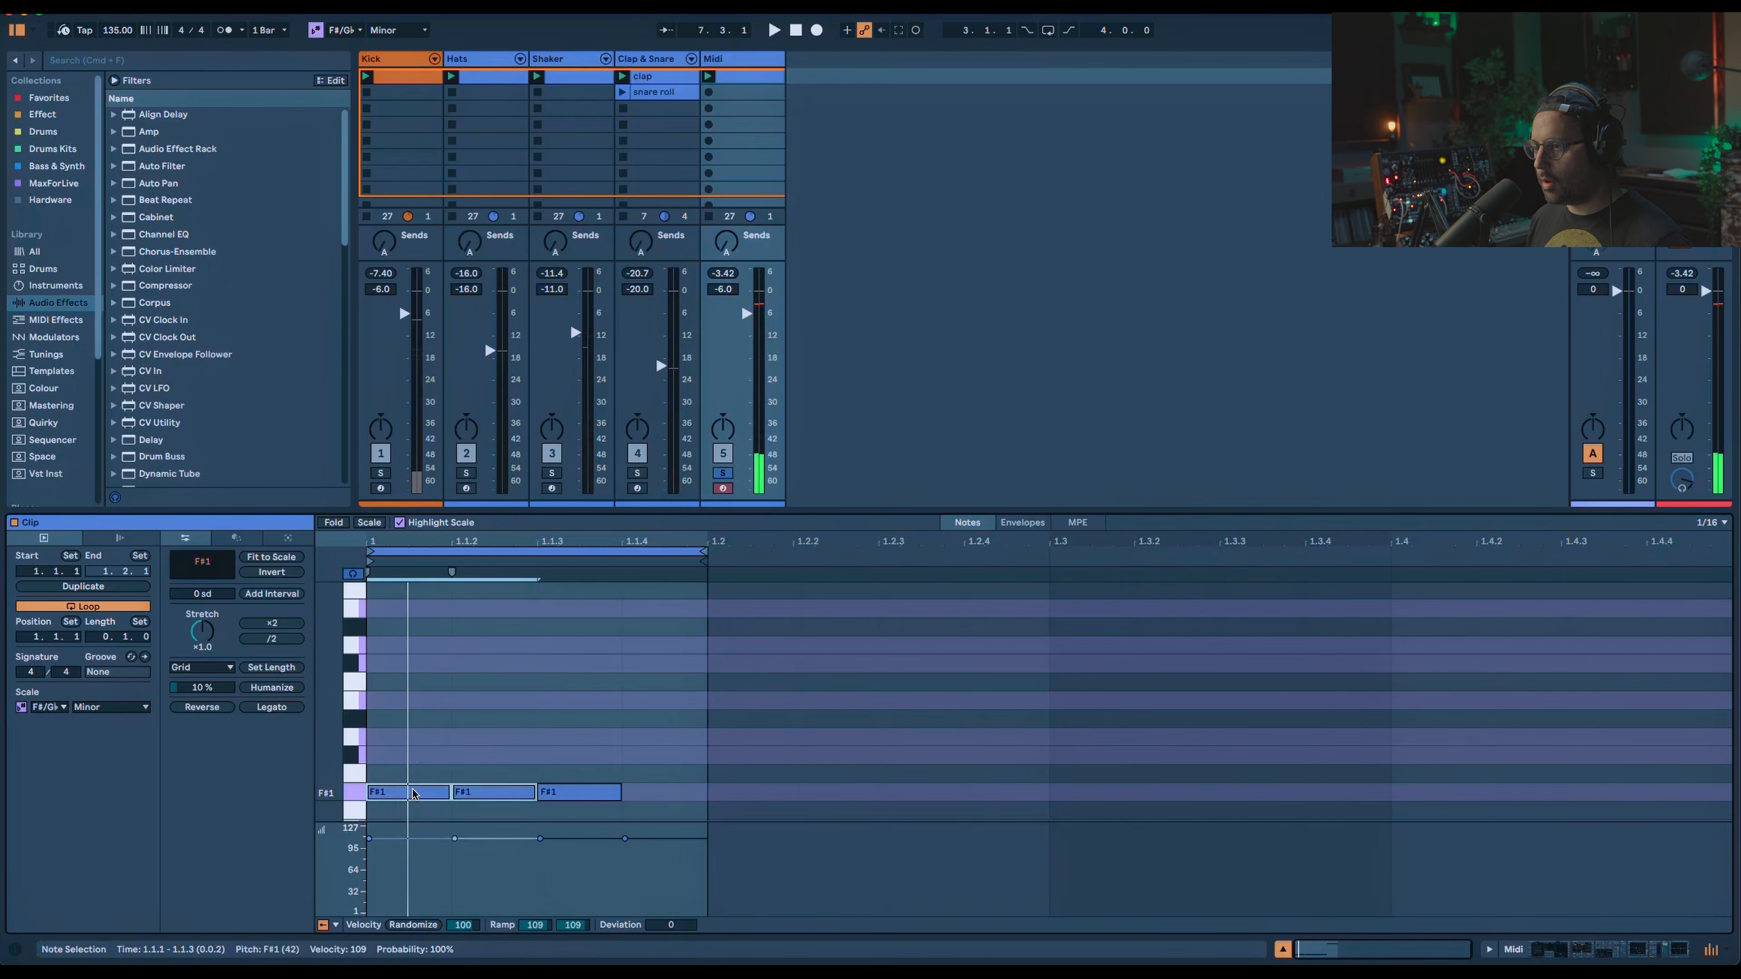
key(space)
key(Down)
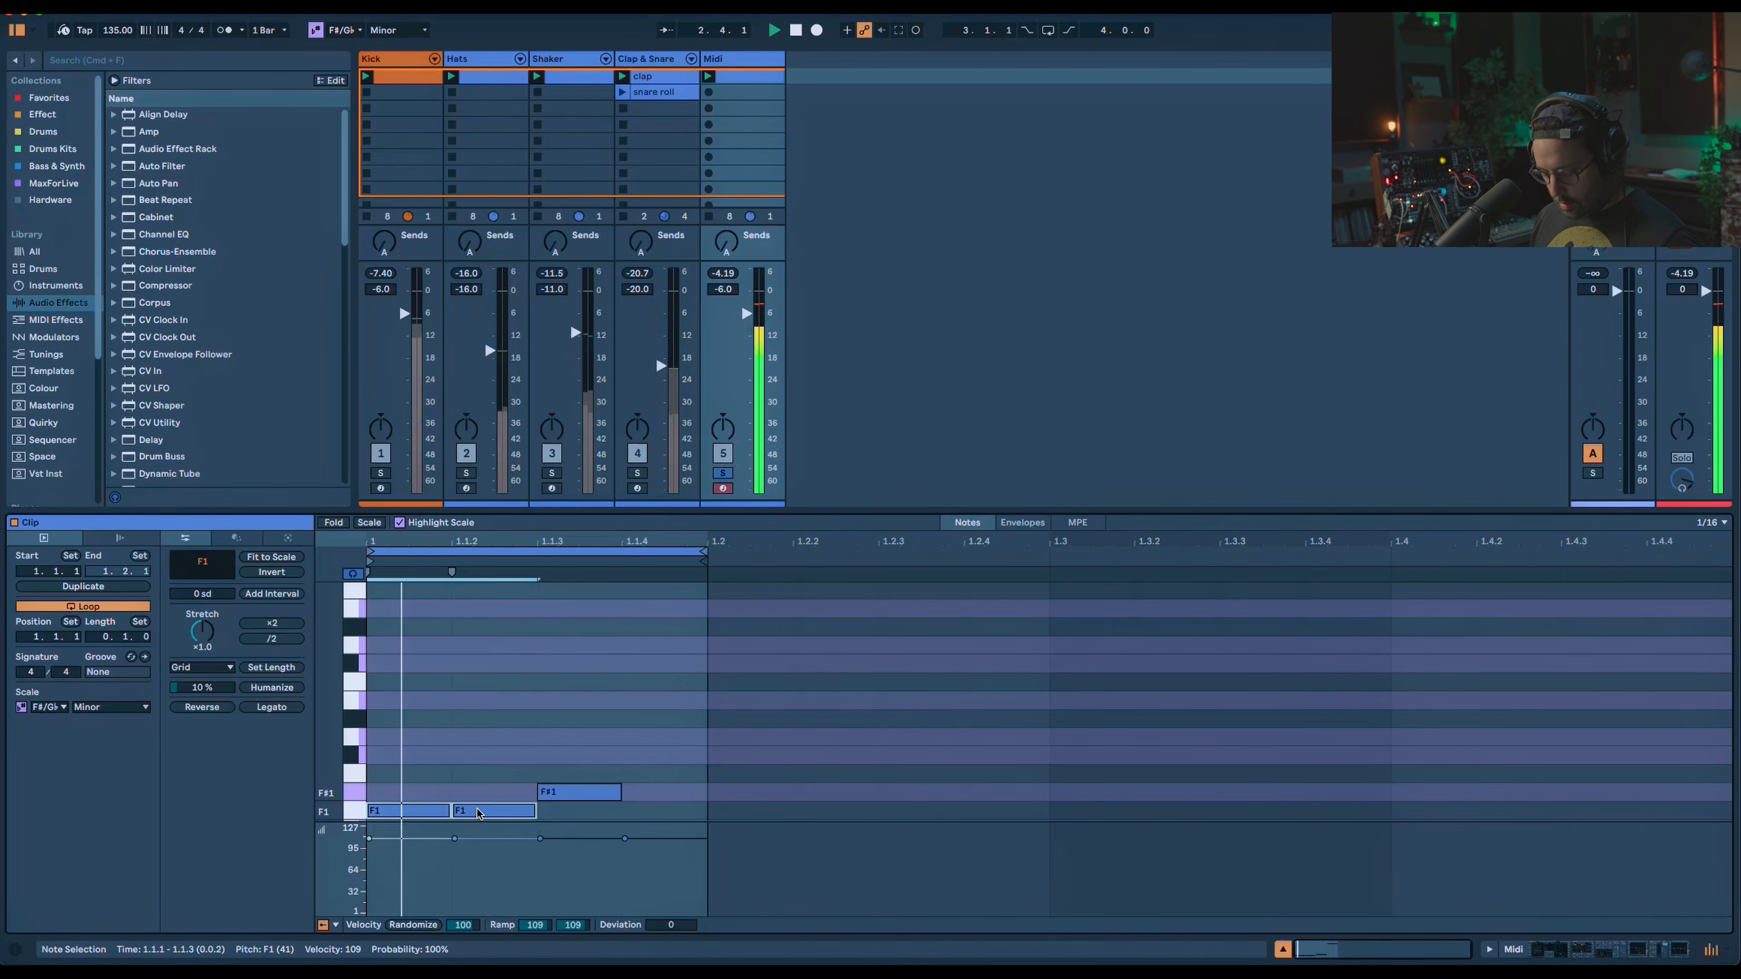
drag(478, 810, 478, 891)
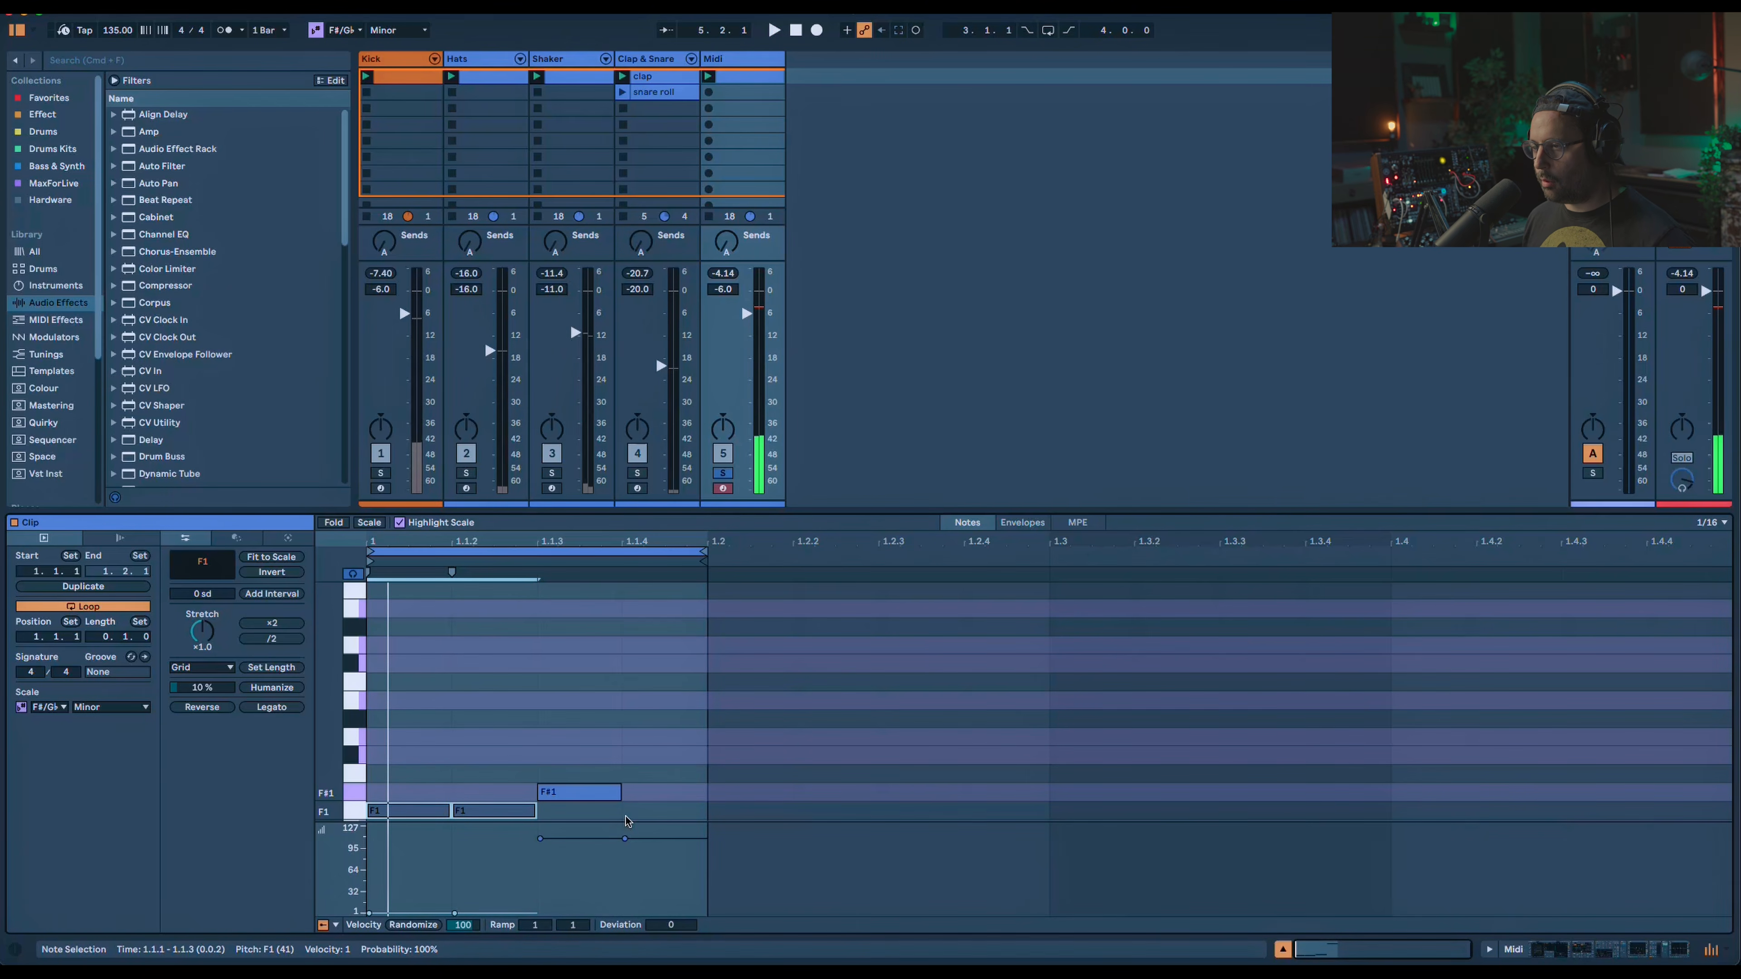
Play the clip and lower the Midi track's volume to -17.6 dB.
scroll(624, 760, up, 1)
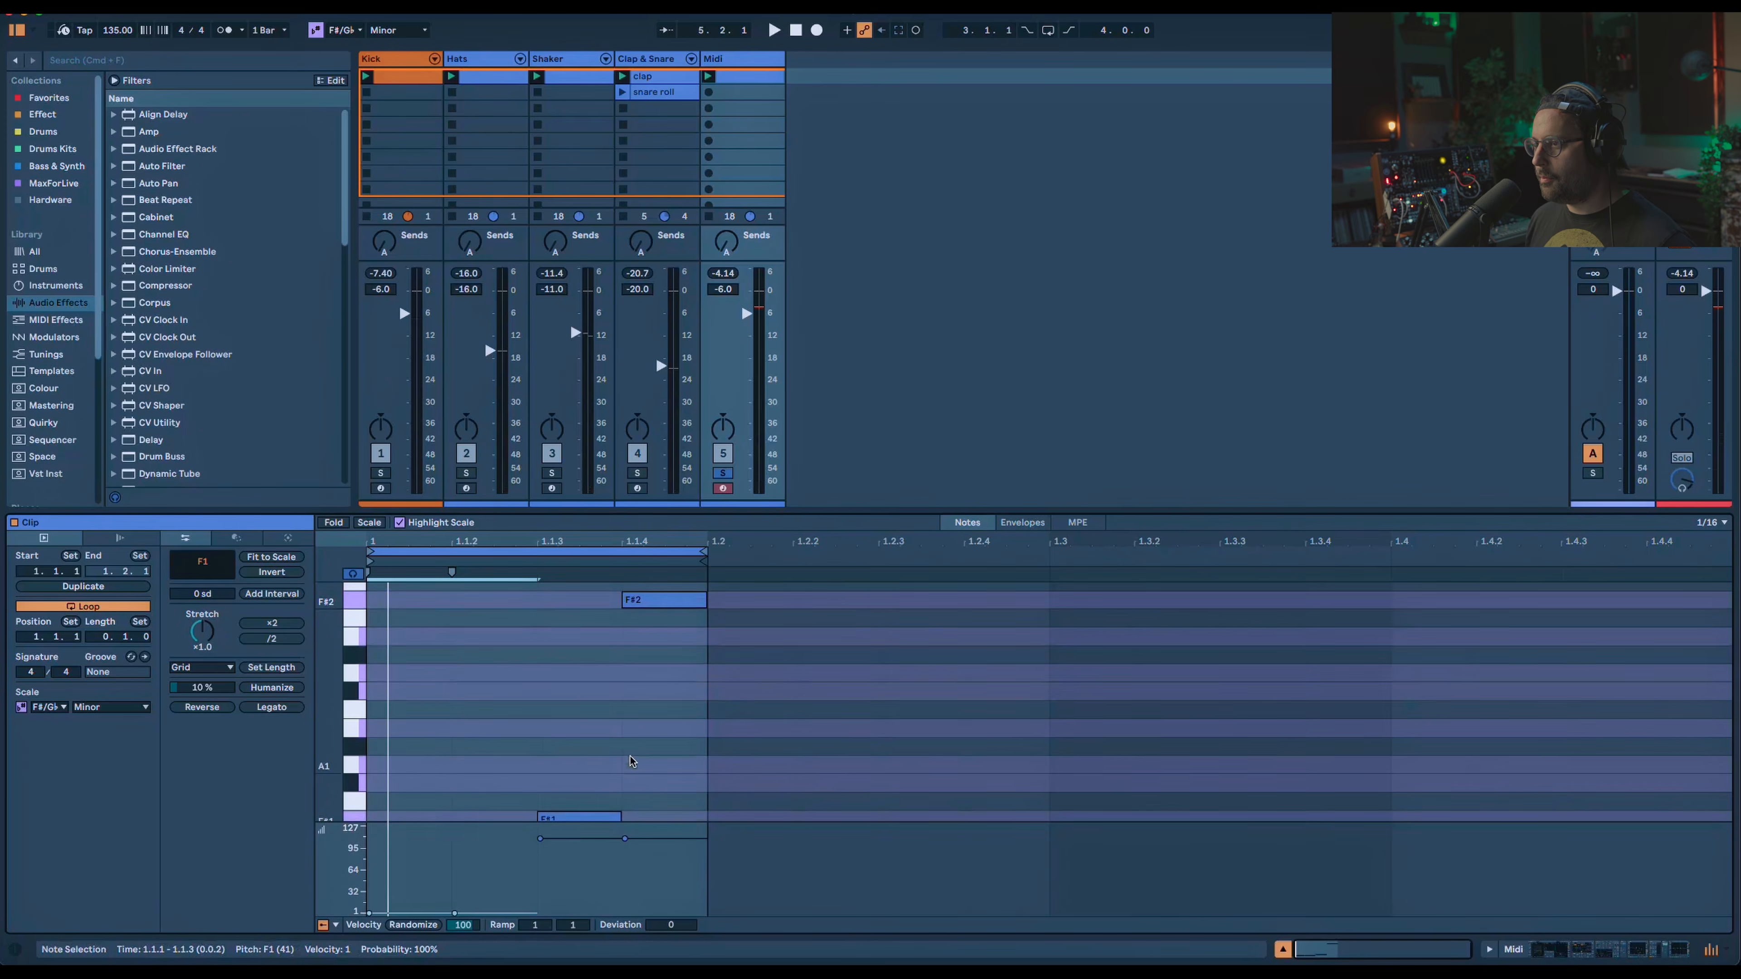
key(space)
drag(779, 389, 779, 430)
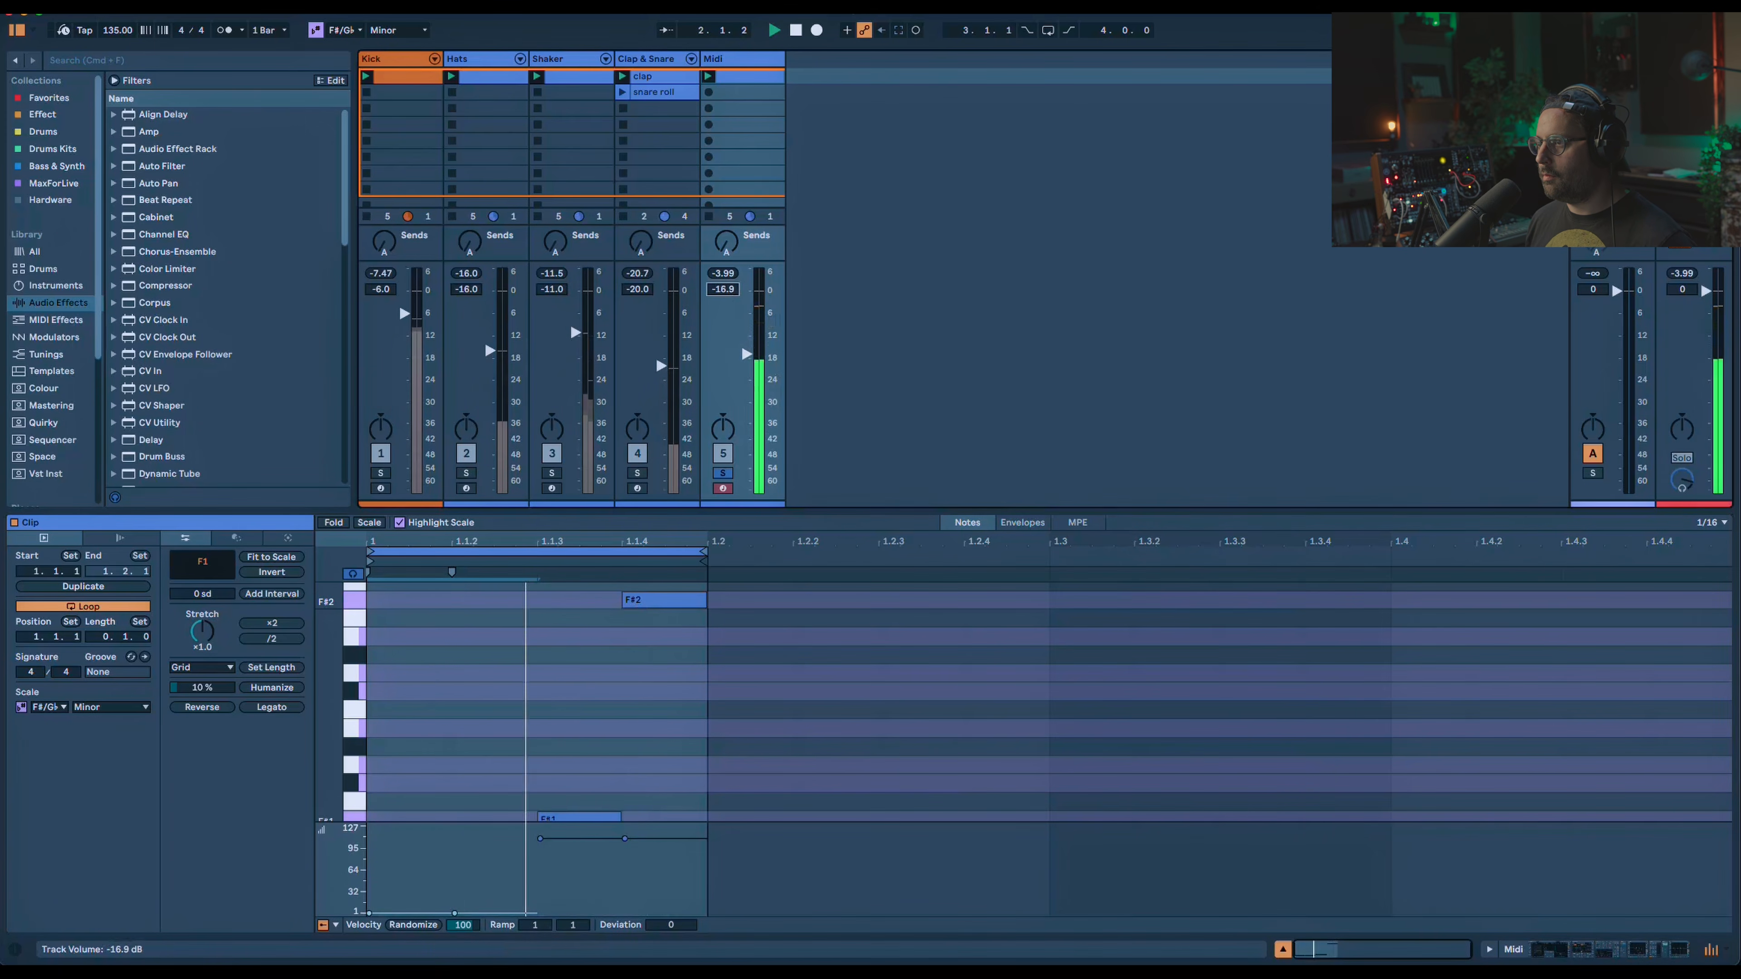
drag(747, 356, 746, 358)
key(space)
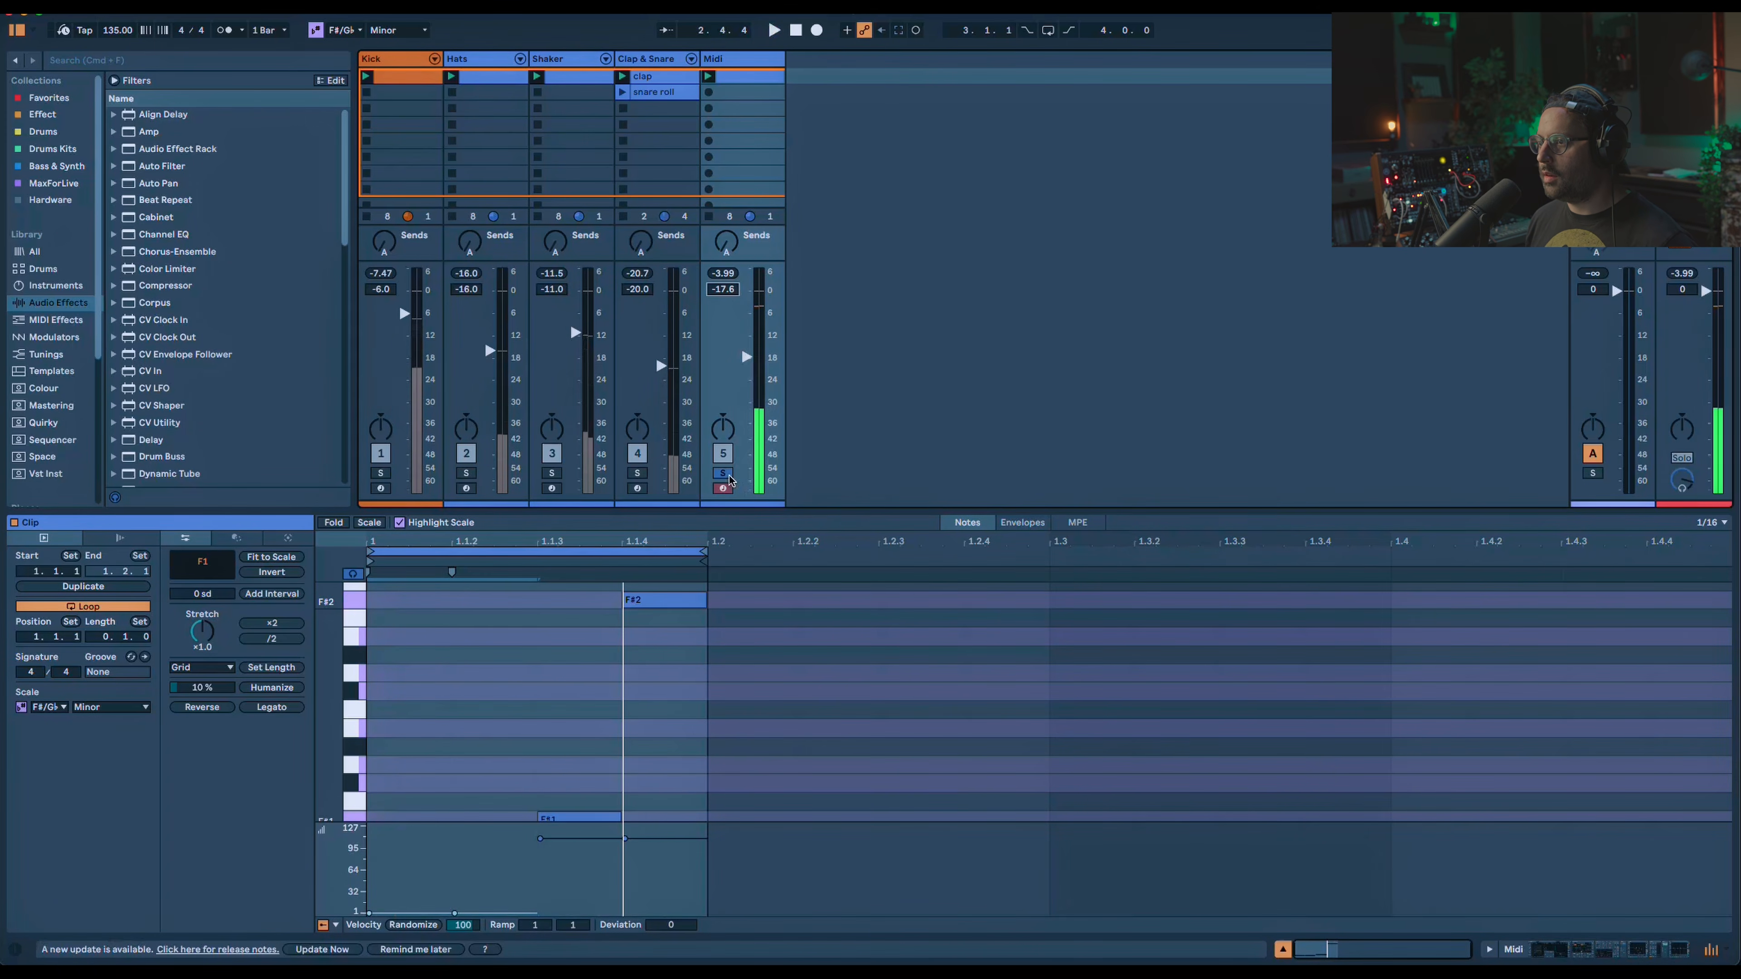
Unsolo the Midi track, mute Clap & Snare, Shaker and Hats, and play it against the kick in a taller clip editor.
click(722, 473)
click(637, 454)
click(552, 454)
click(466, 454)
key(space)
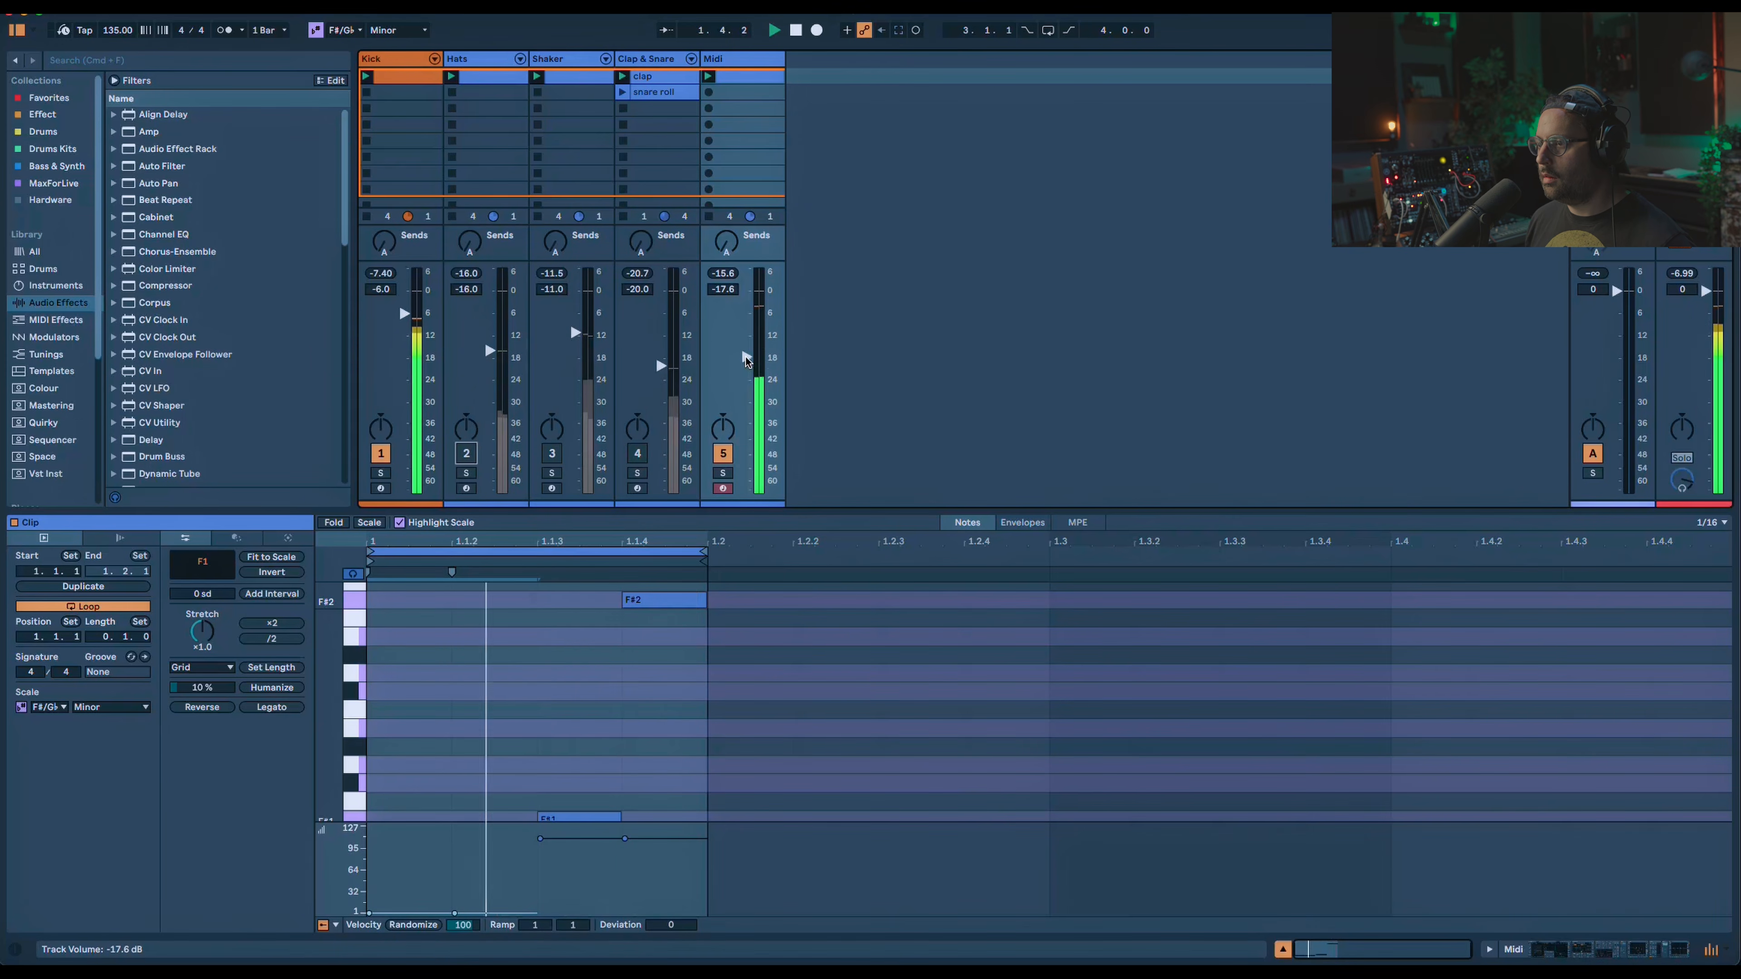
drag(610, 504, 611, 377)
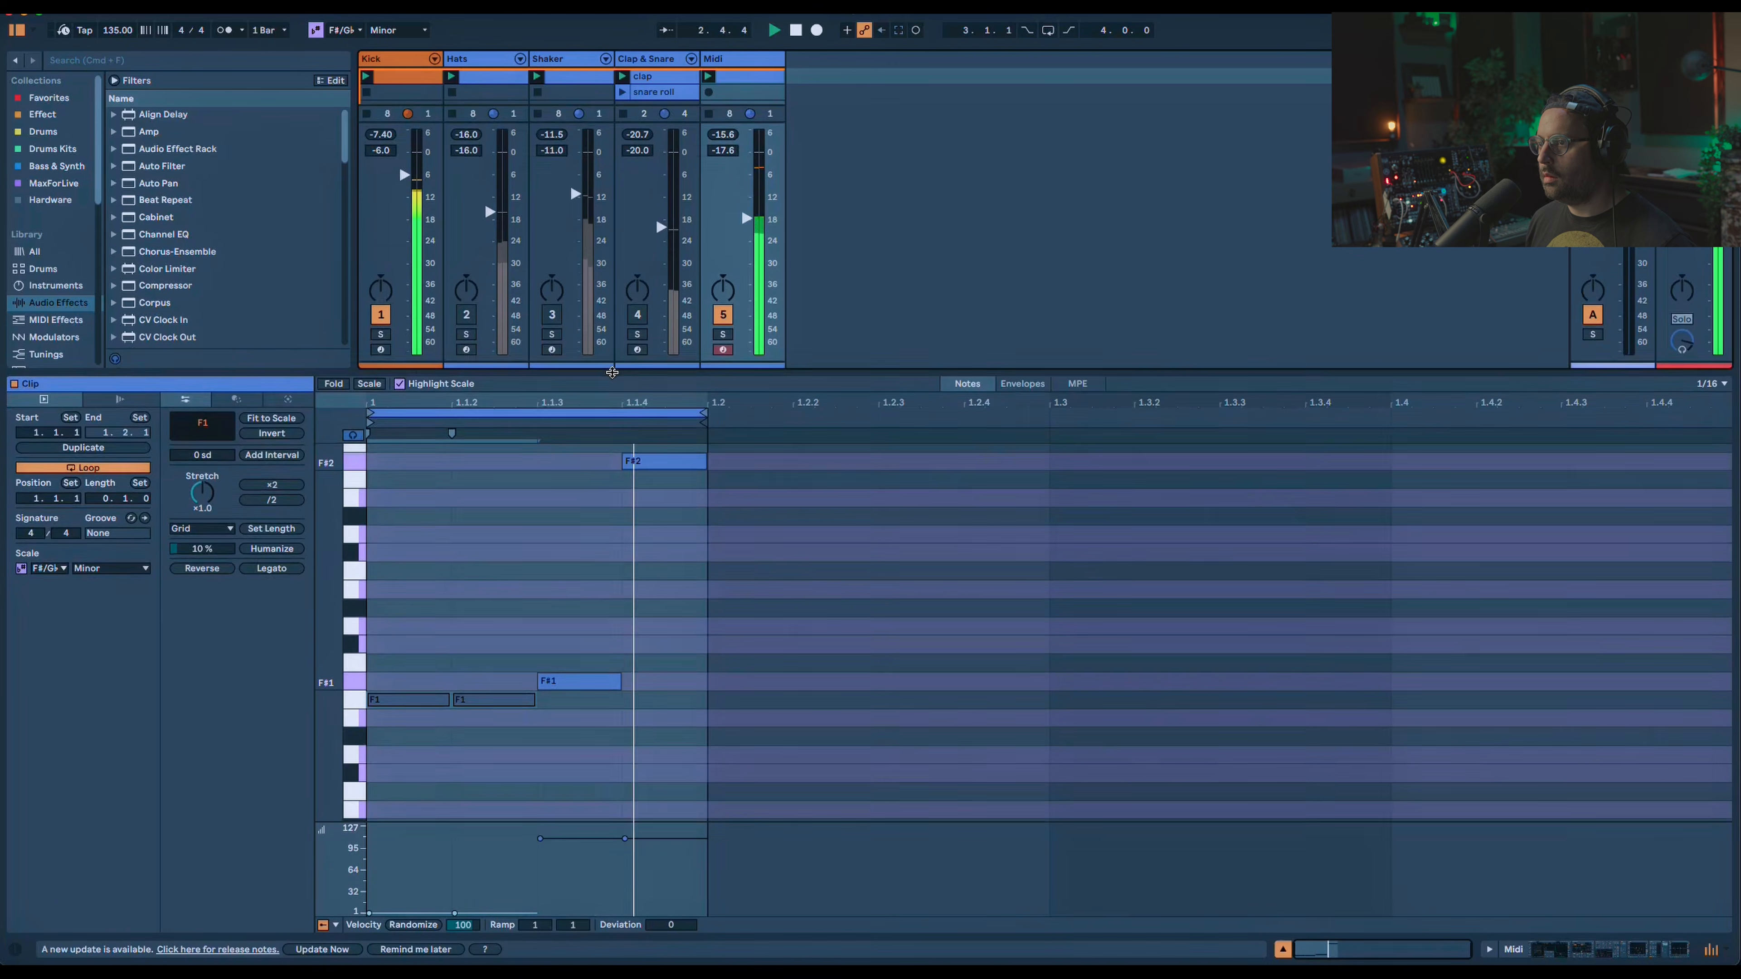
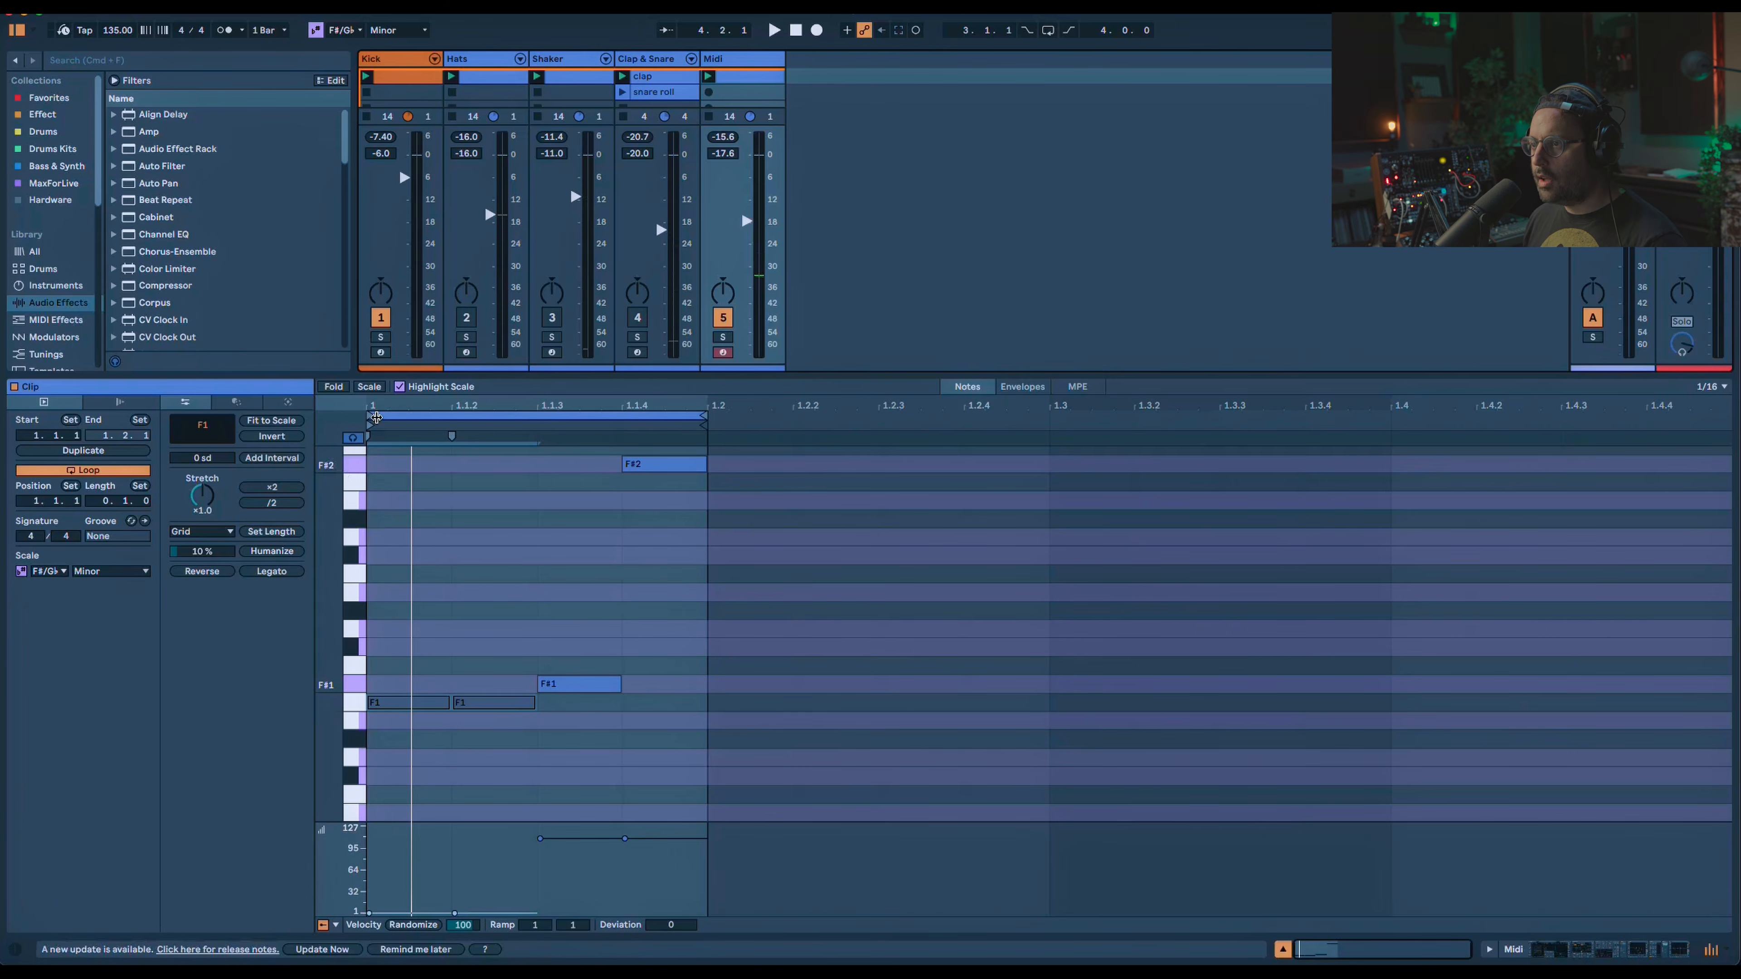
Move the clip's start marker to 1.1.2, play the result, and bring back the Midi track's device chain.
drag(374, 423, 427, 424)
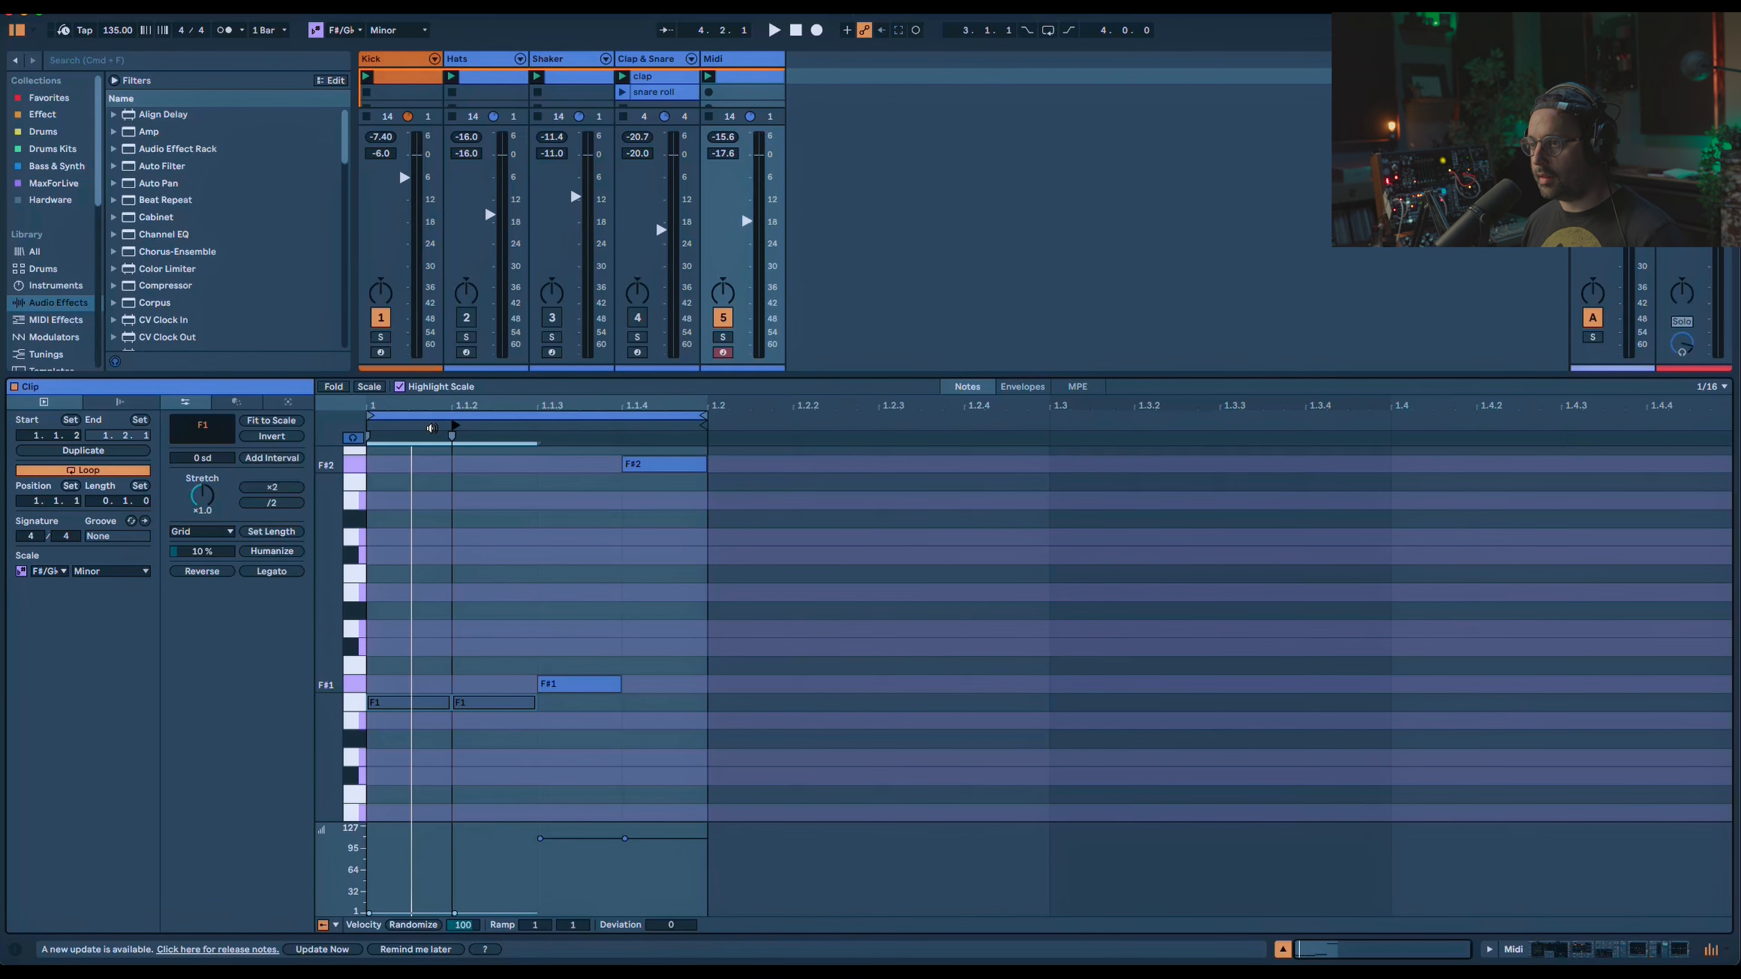
key(space)
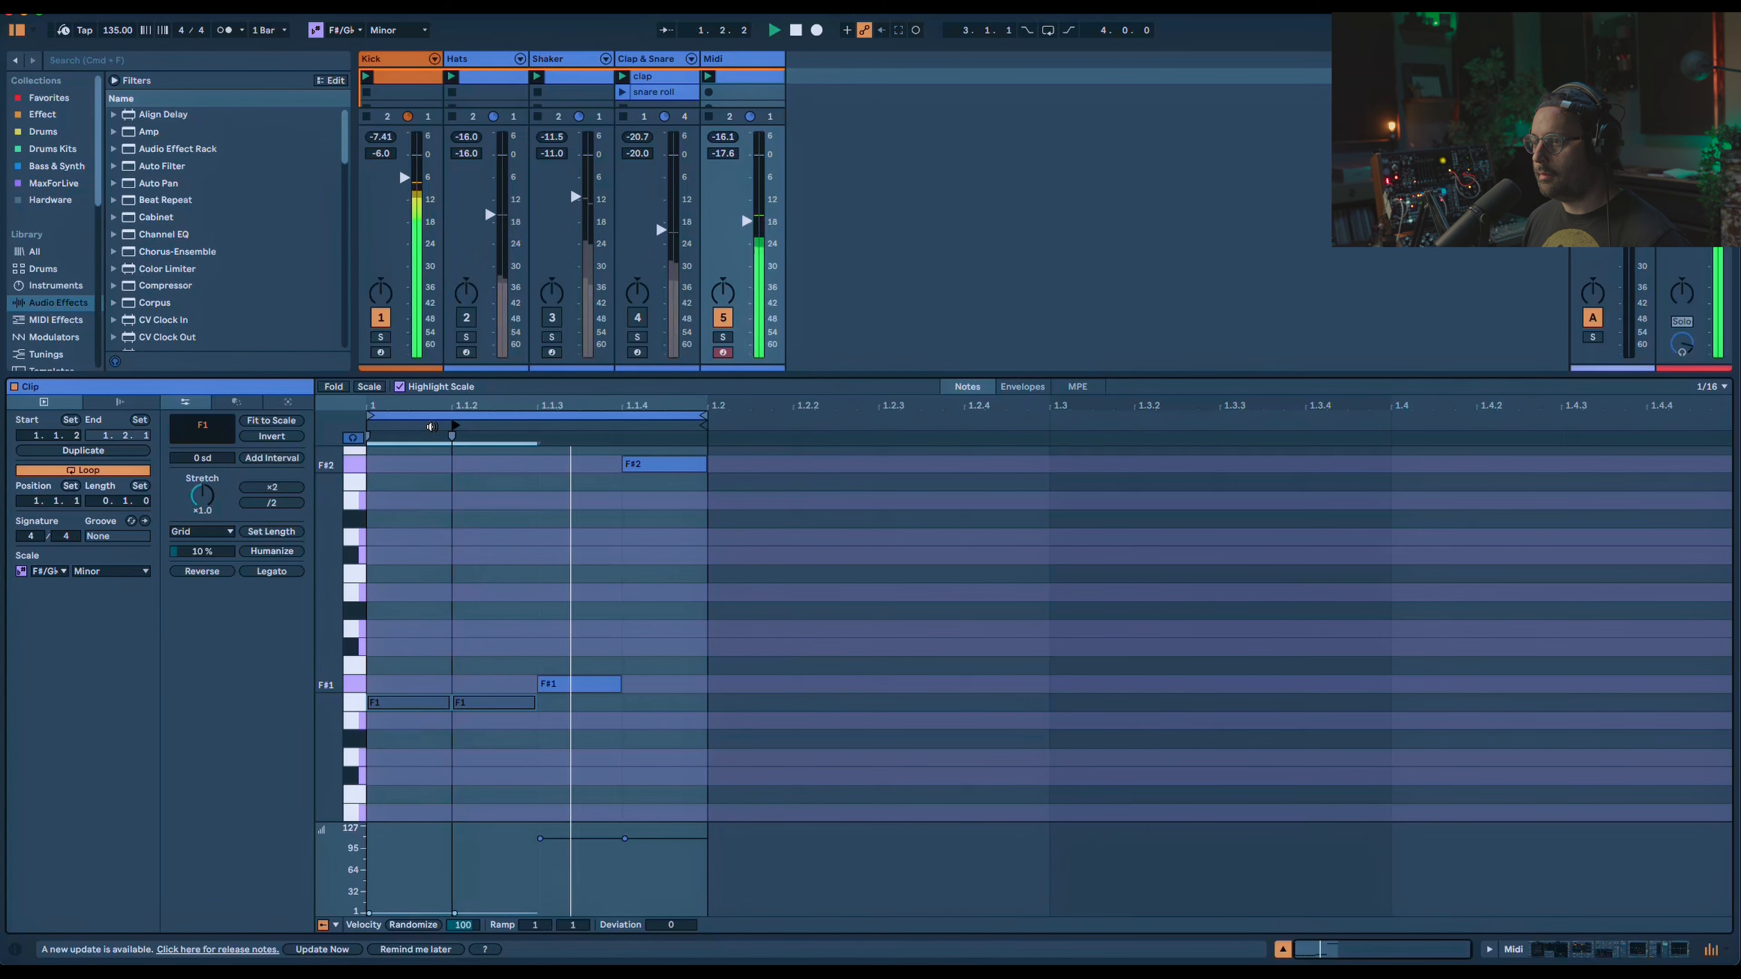
double_click(745, 60)
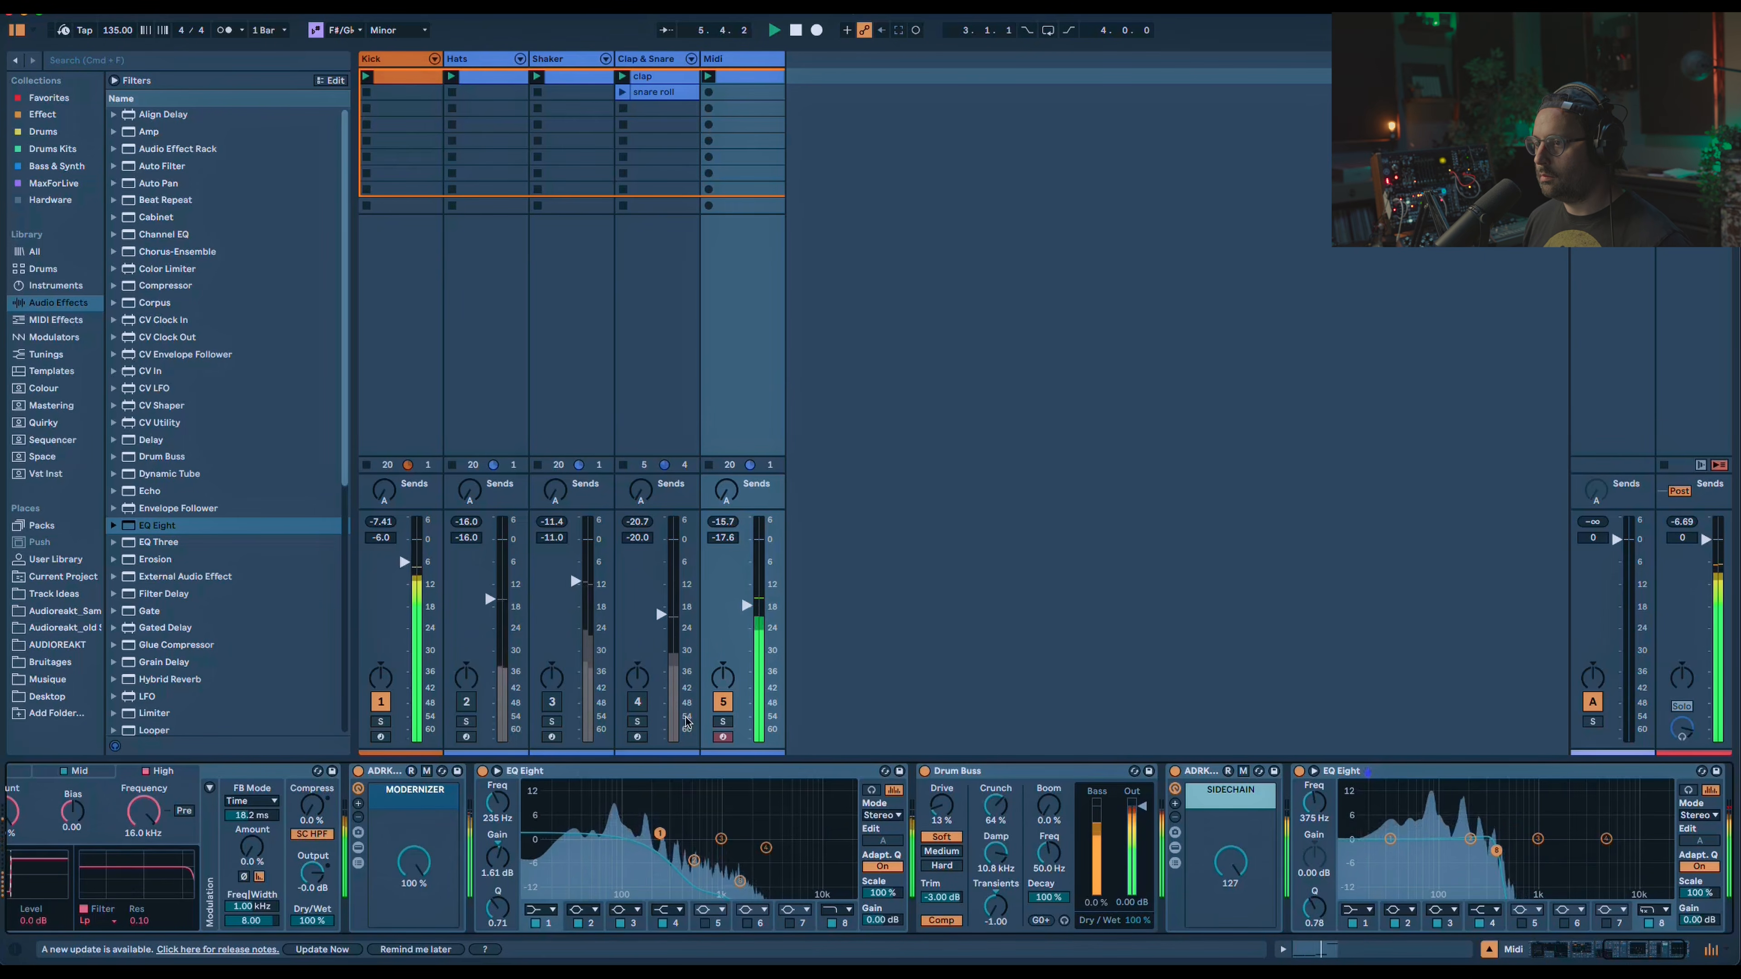
Unmute the Hats and Shaker tracks during playback, and stop the transport.
click(468, 702)
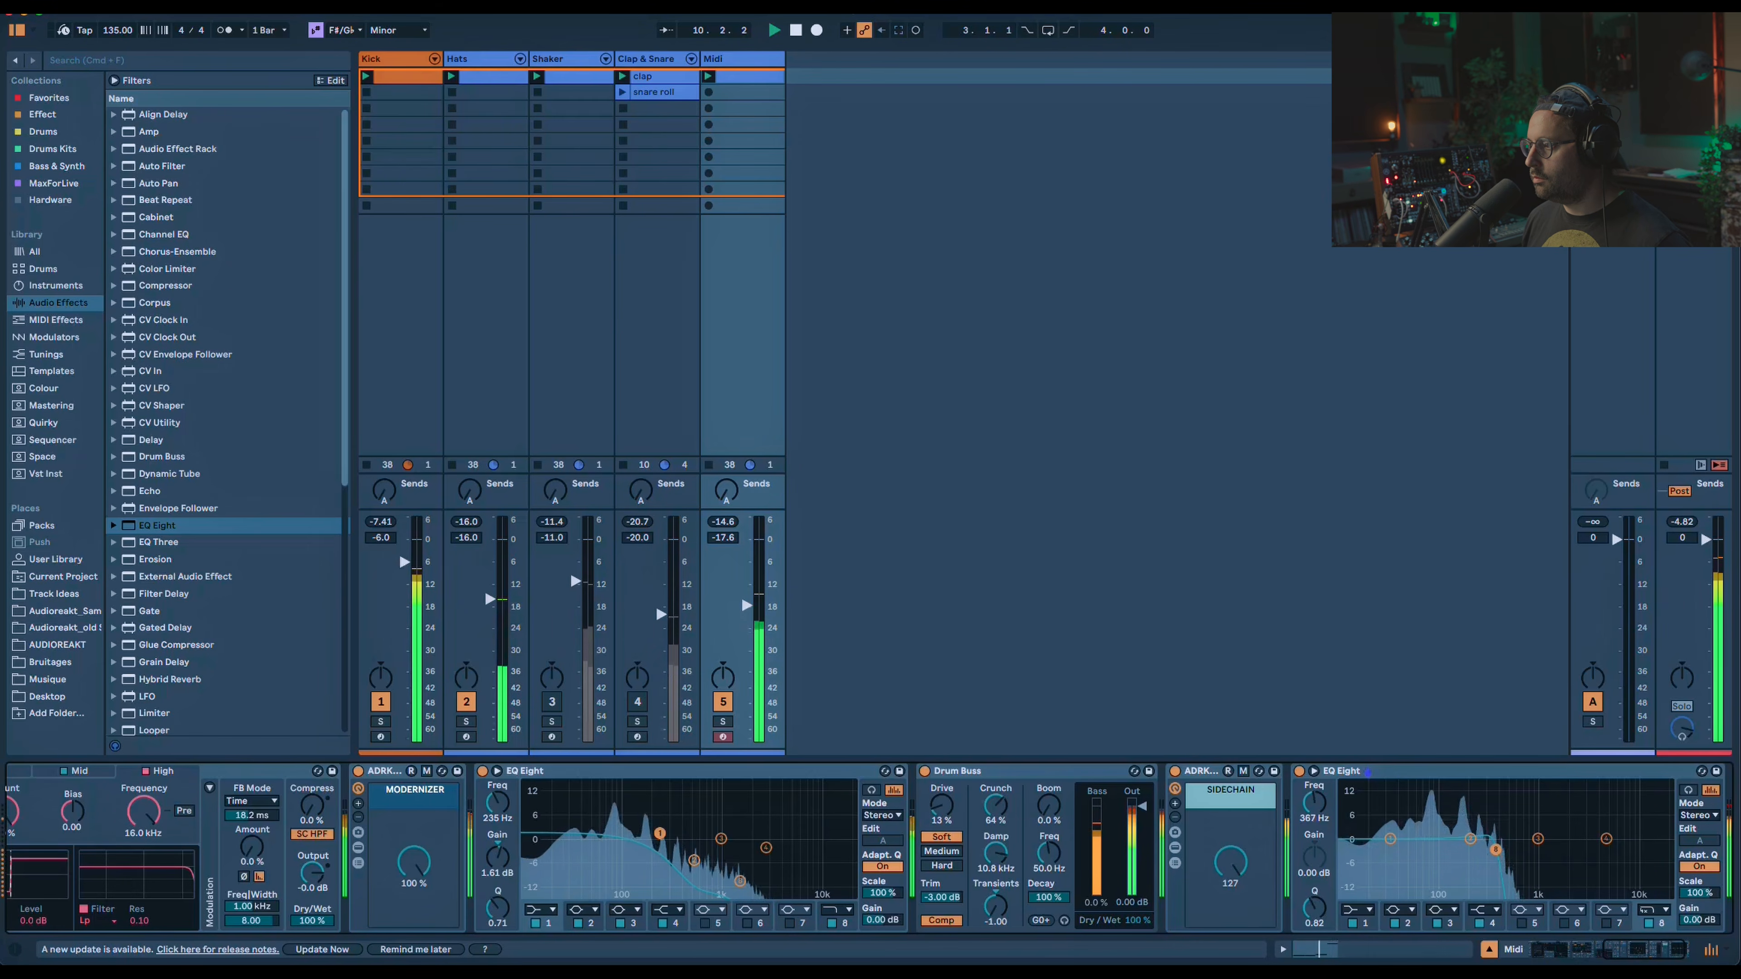
click(551, 702)
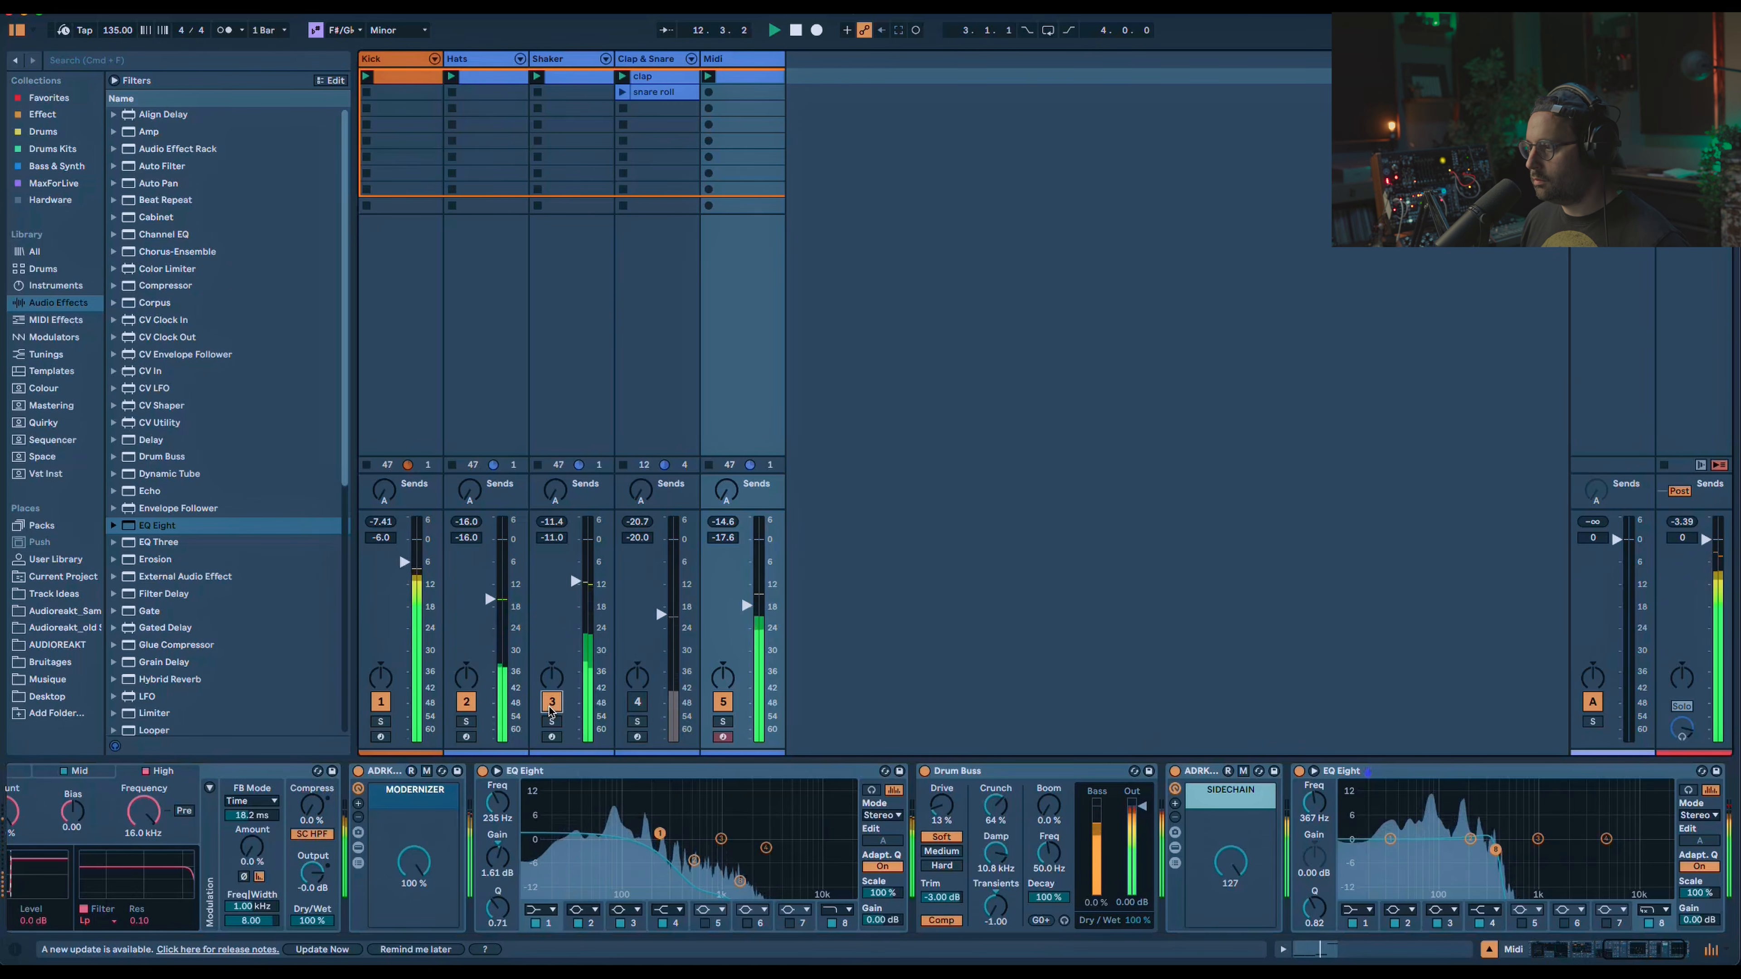
key(space)
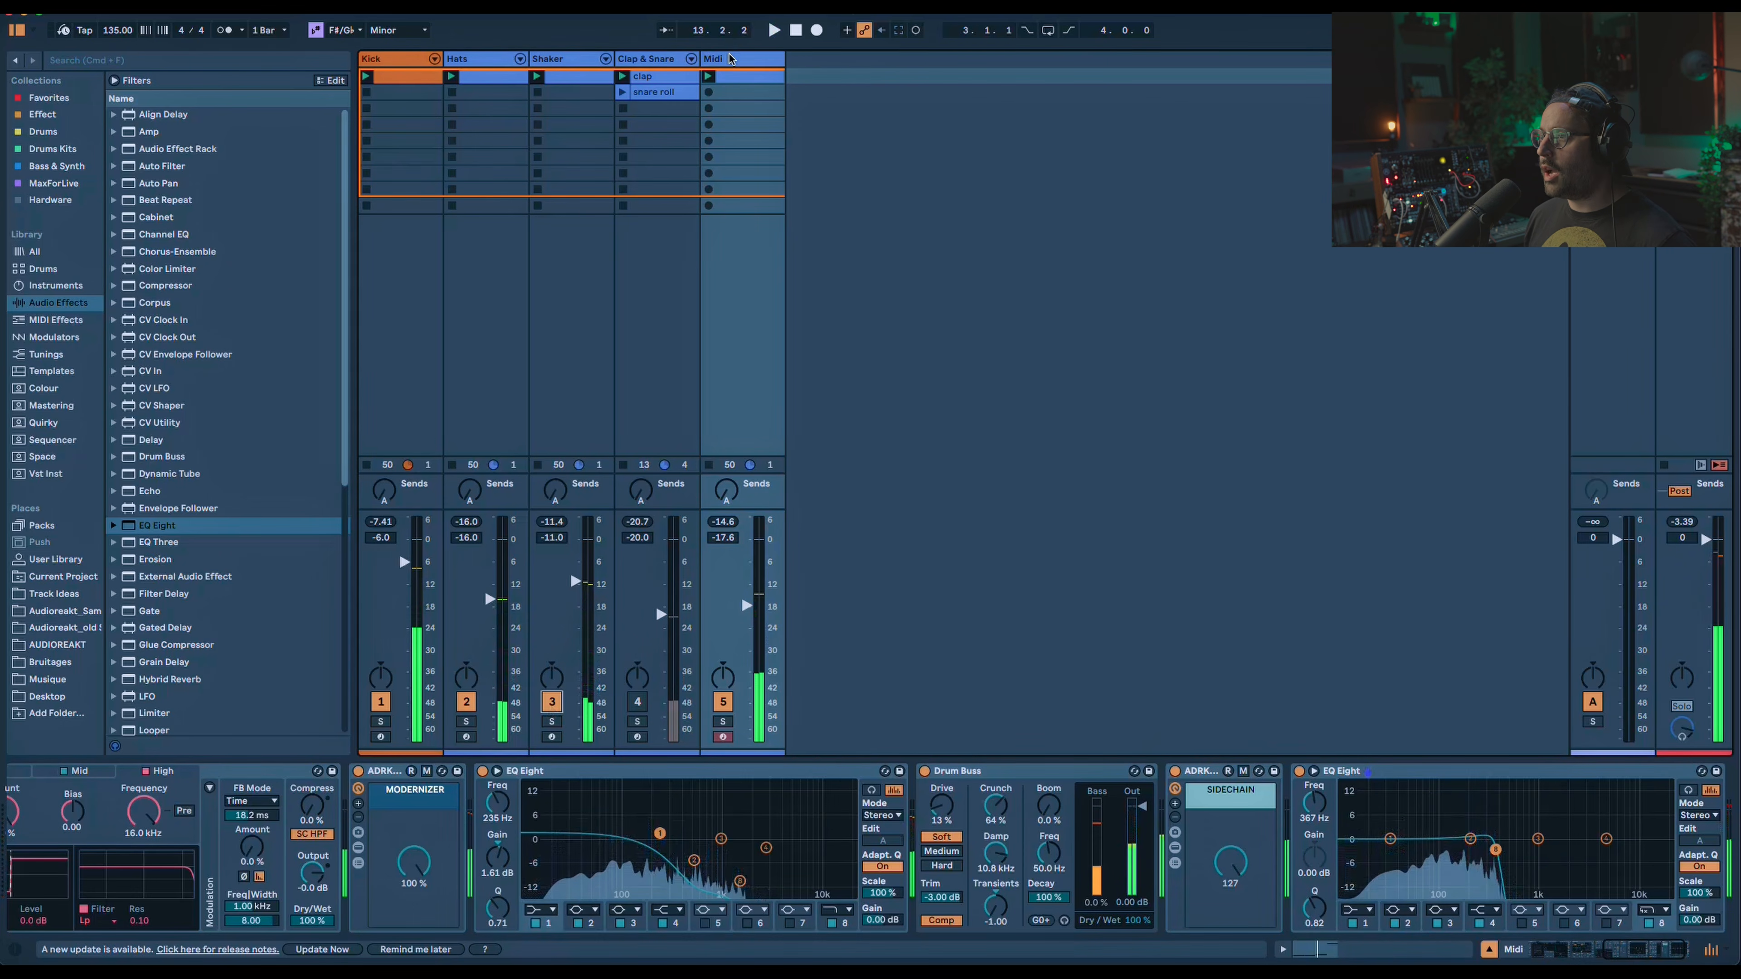
Rename the Midi track as Bass, unmute Clap & Snare, and play the full groove.
key(super+r)
text(Bass)
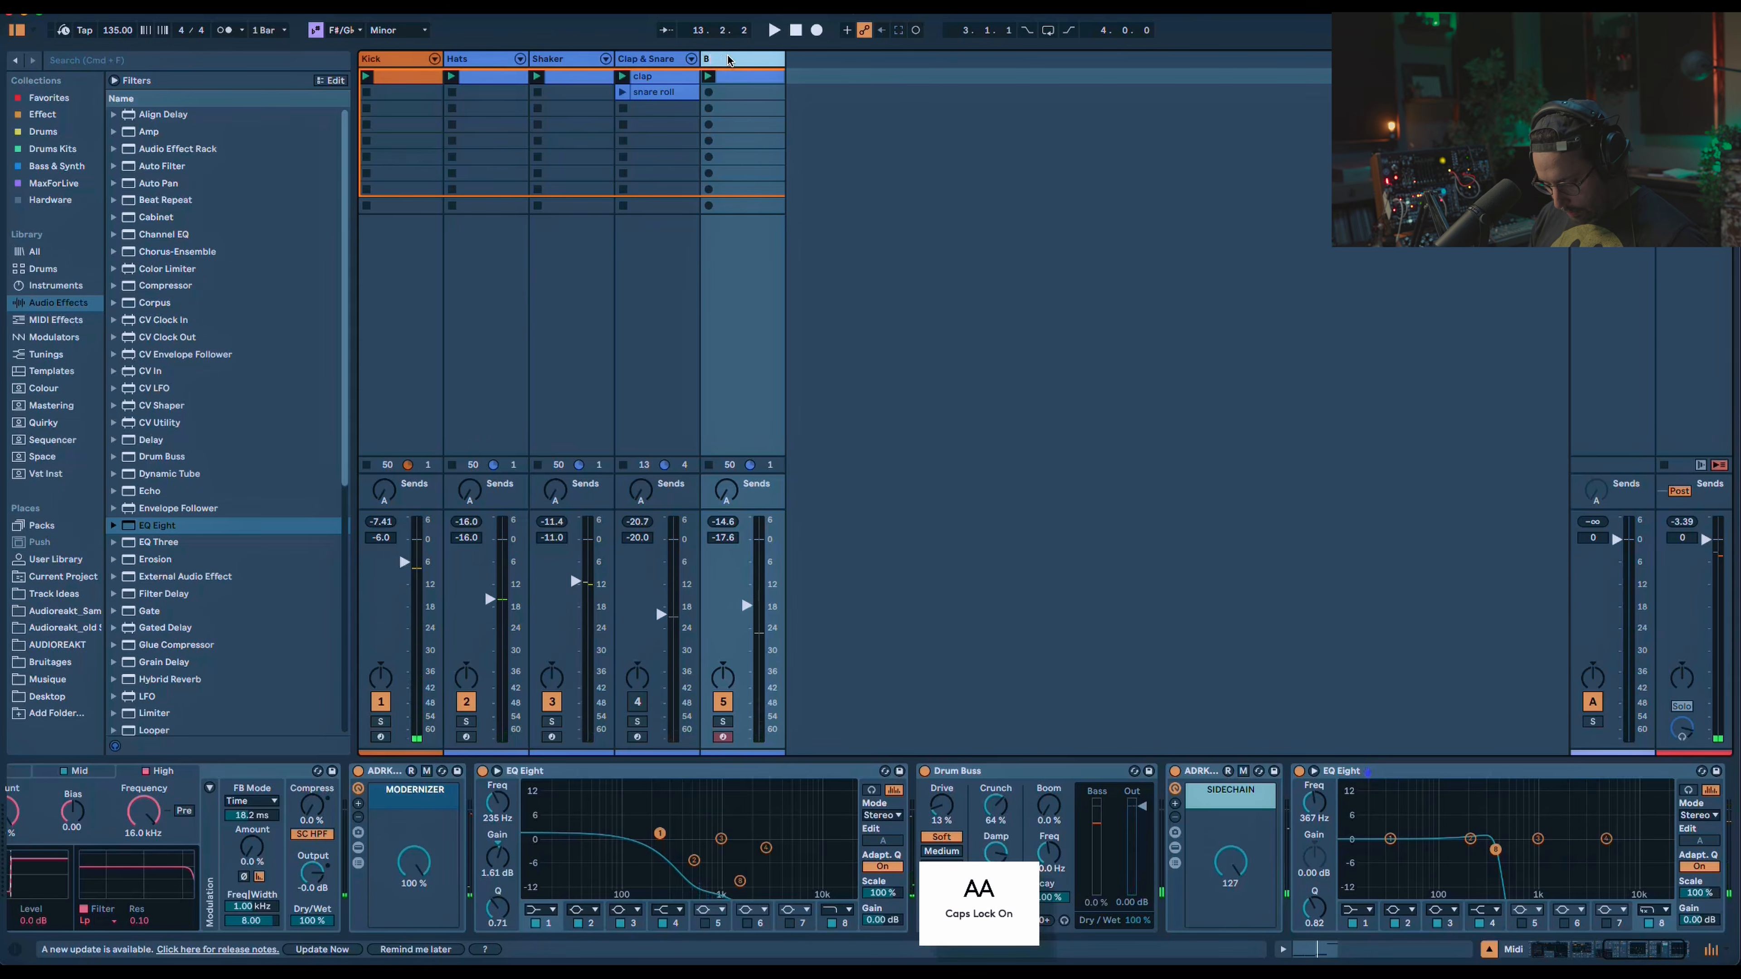
key(Return)
click(636, 702)
key(space)
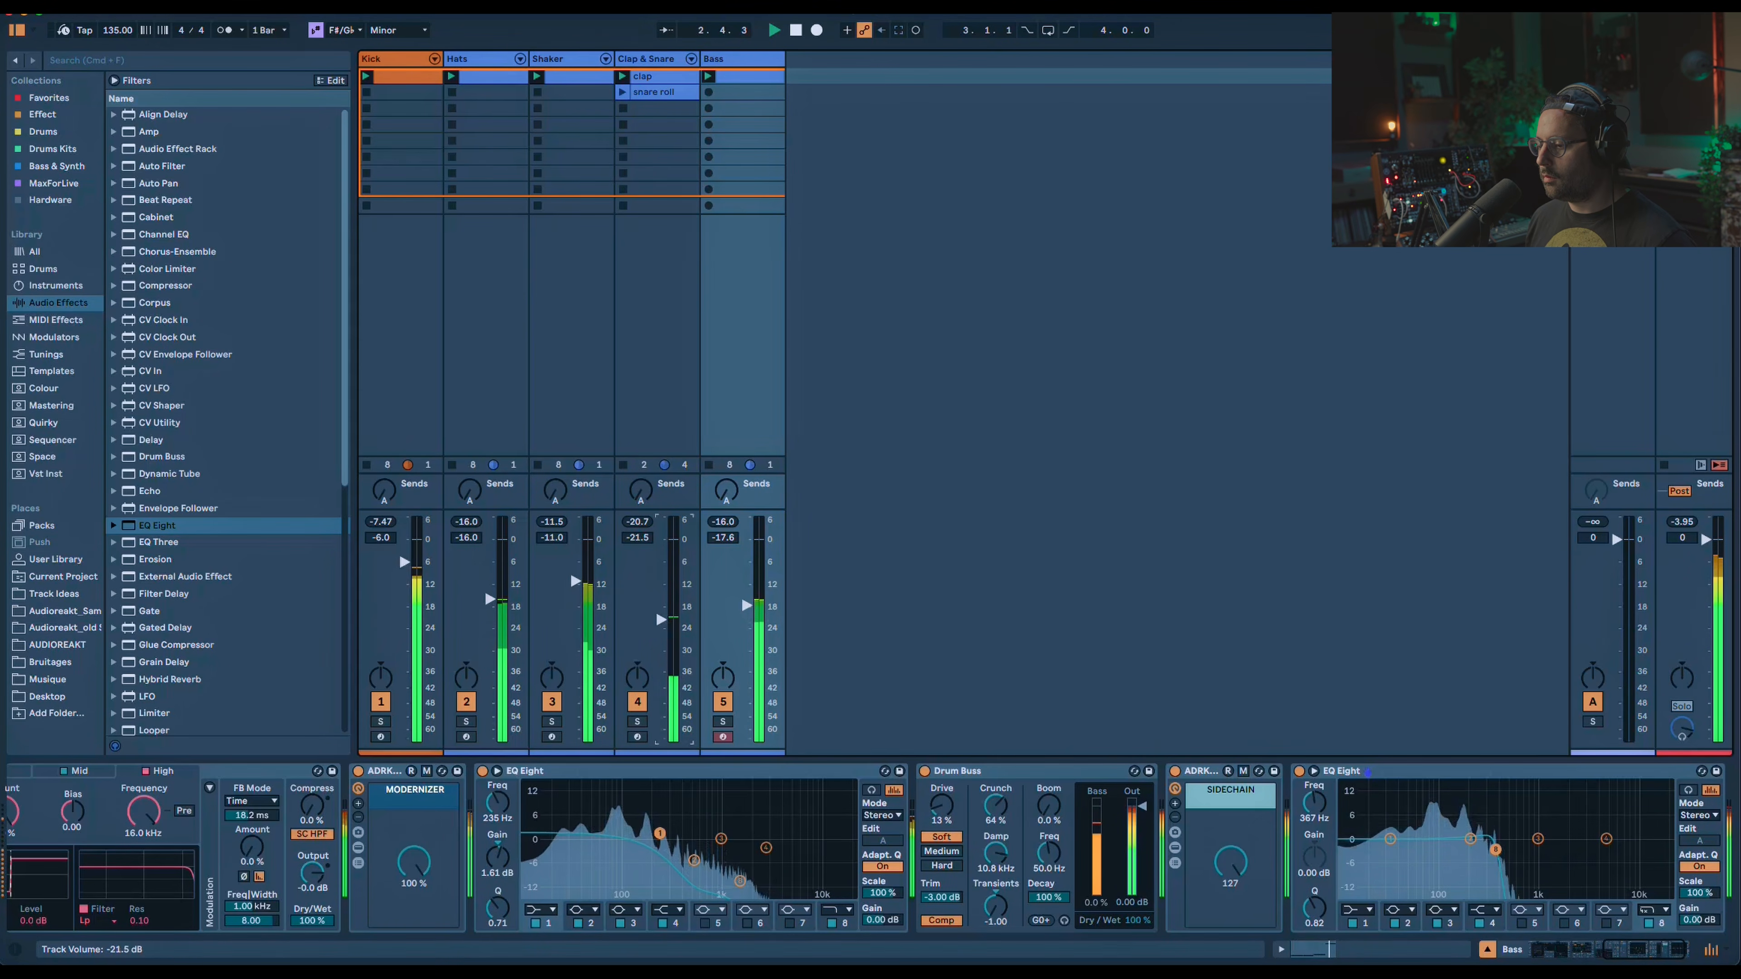
Lower the Clap & Snare track's volume to -21.5 dB and stop playback.
drag(661, 617, 663, 625)
key(space)
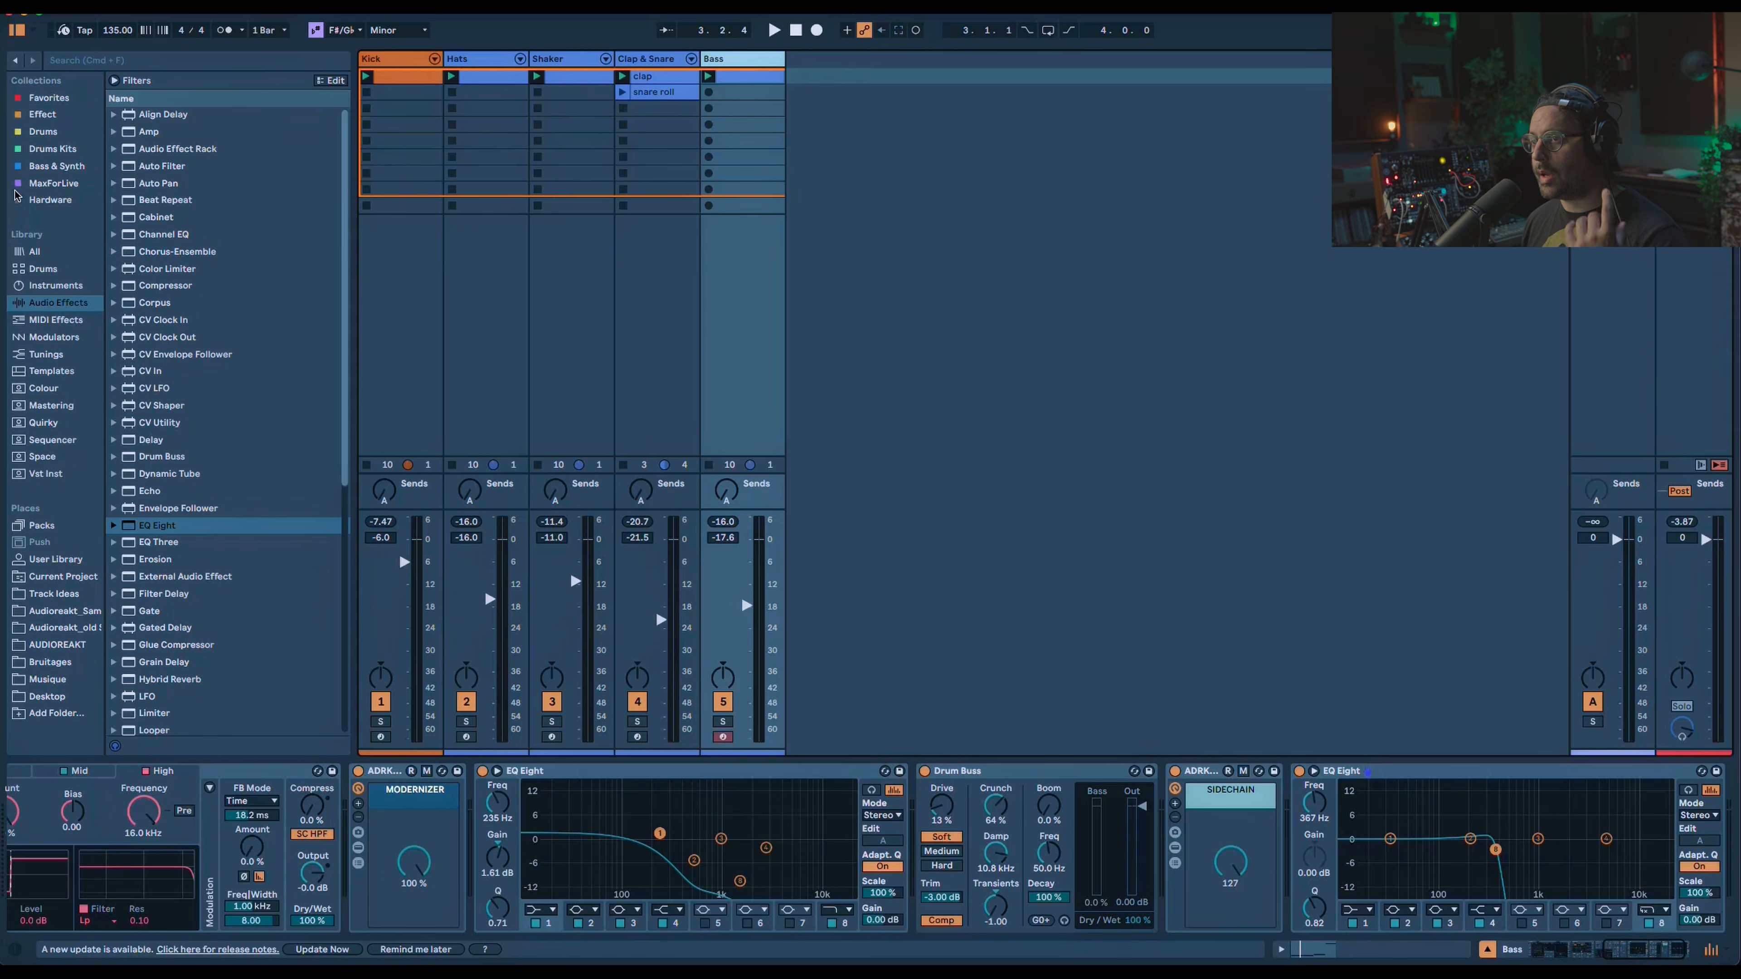
Load the ADRKT_PsytranceBass_2023 rack on a new track and create an empty MIDI clip in its first slot.
click(54, 165)
drag(212, 183, 887, 125)
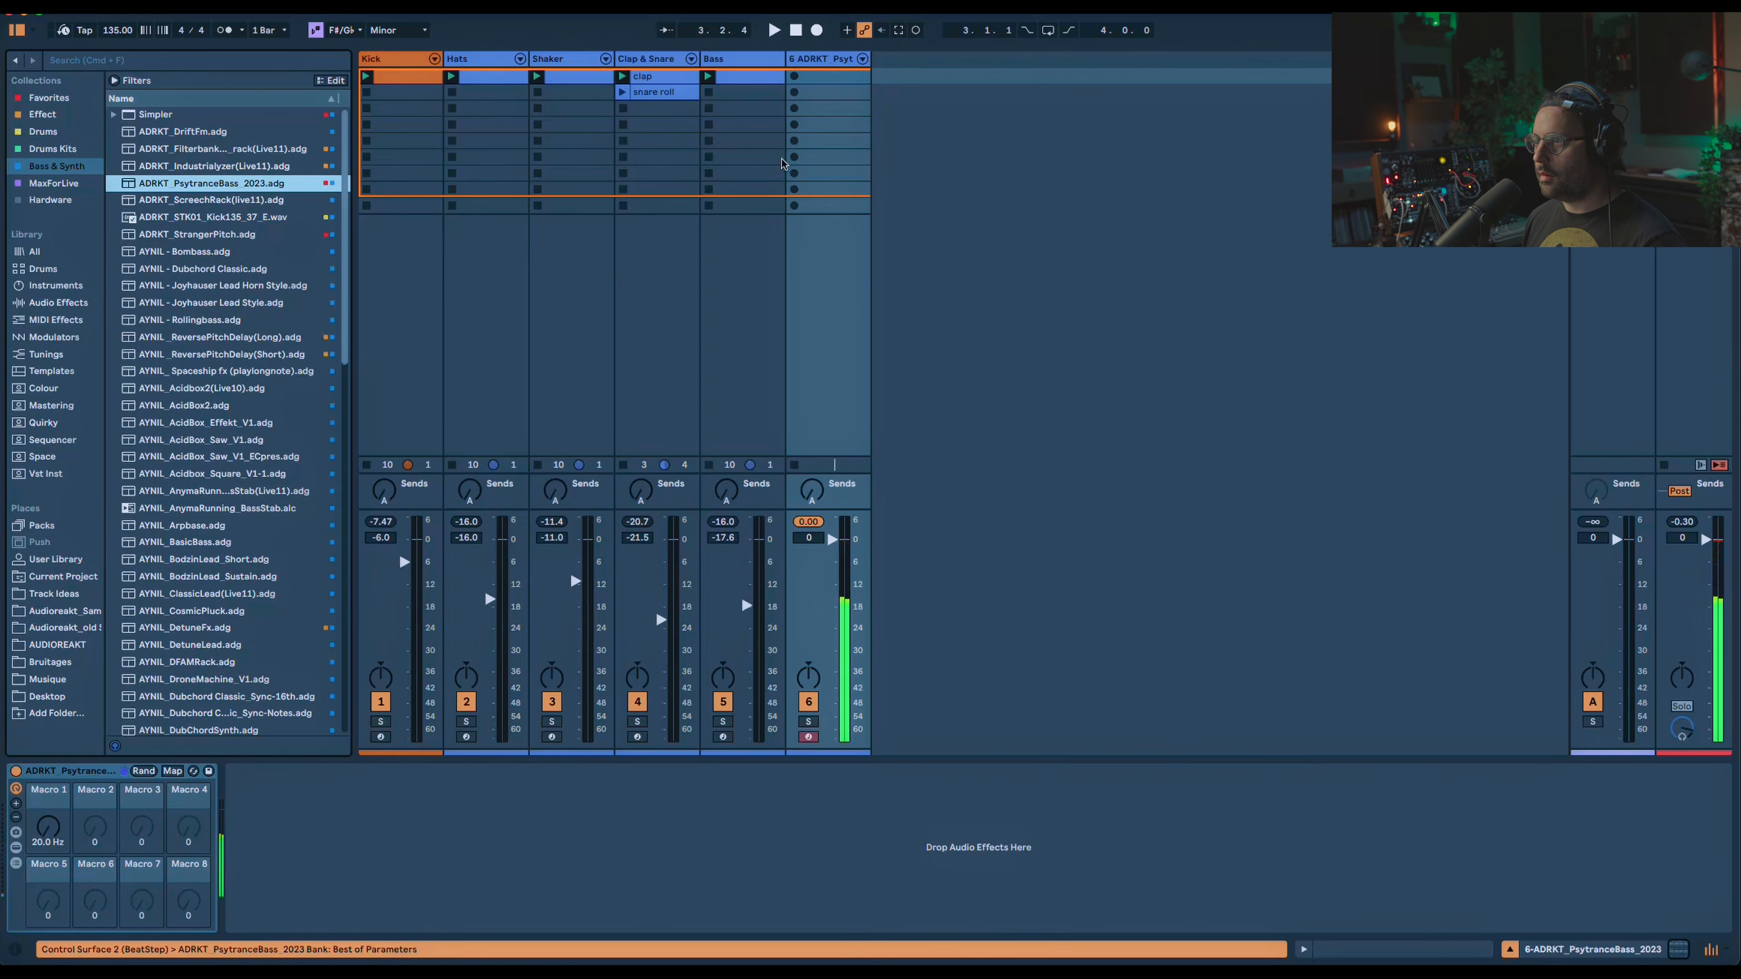
double_click(811, 79)
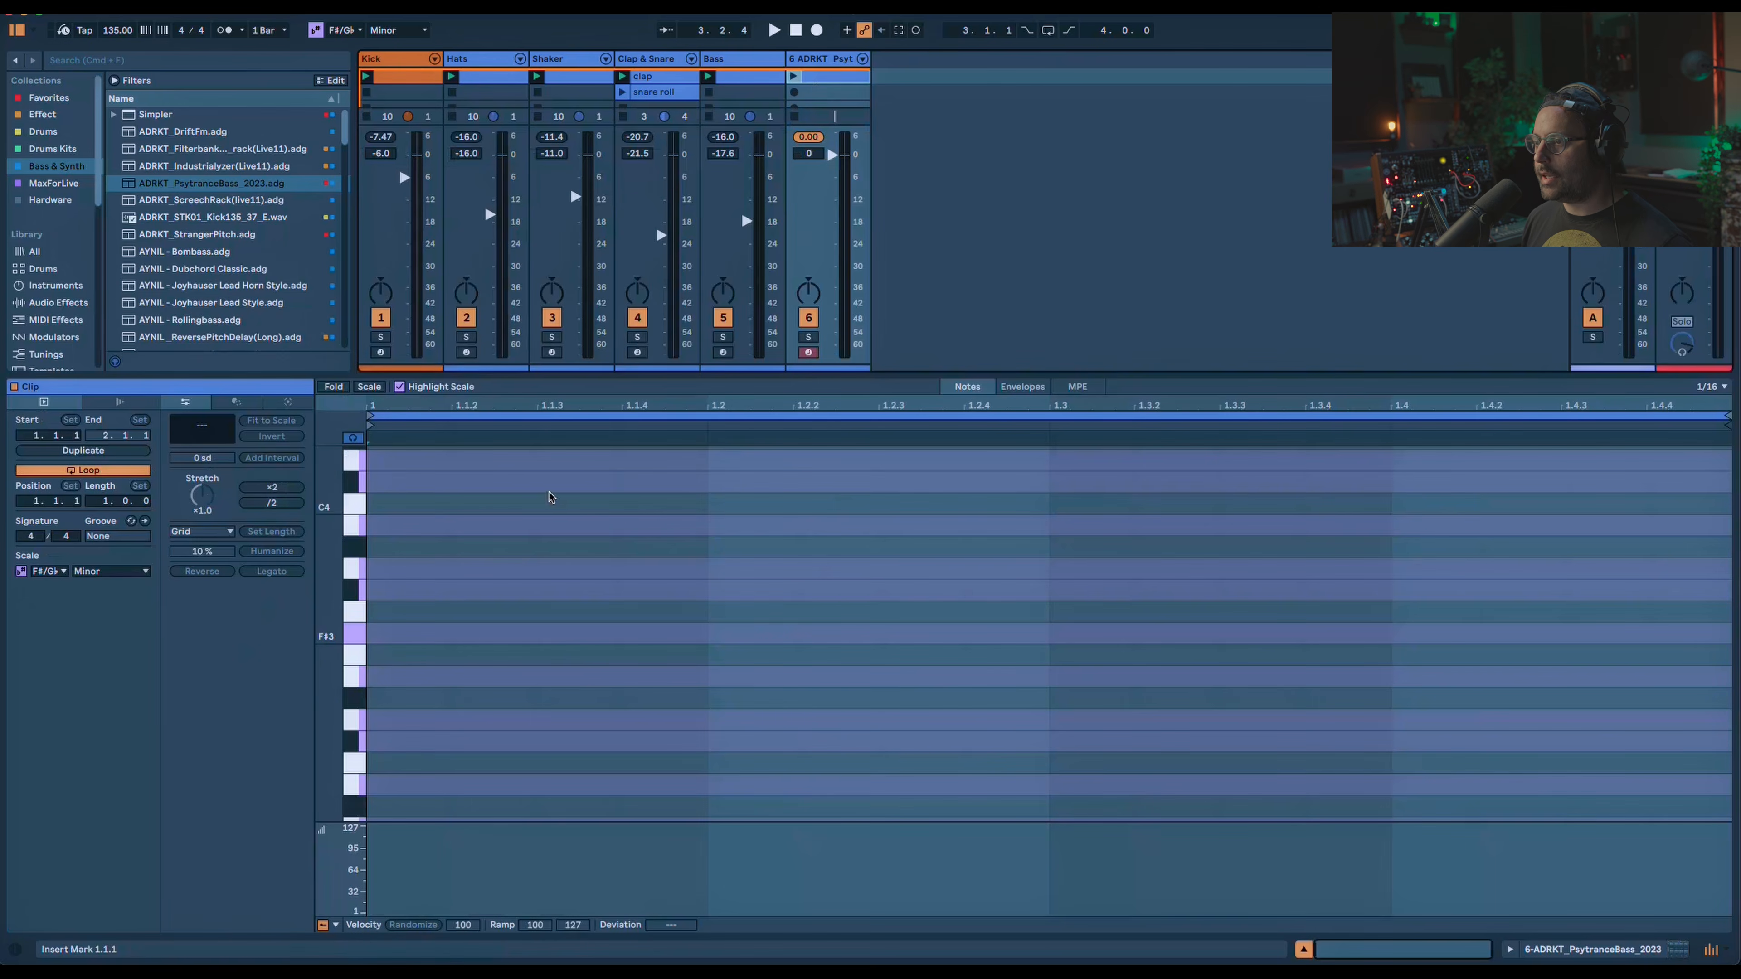
Enter four consecutive 1/16 notes on F#1 from the start of the clip.
scroll(375, 755, down, 5)
scroll(375, 713, down, 7)
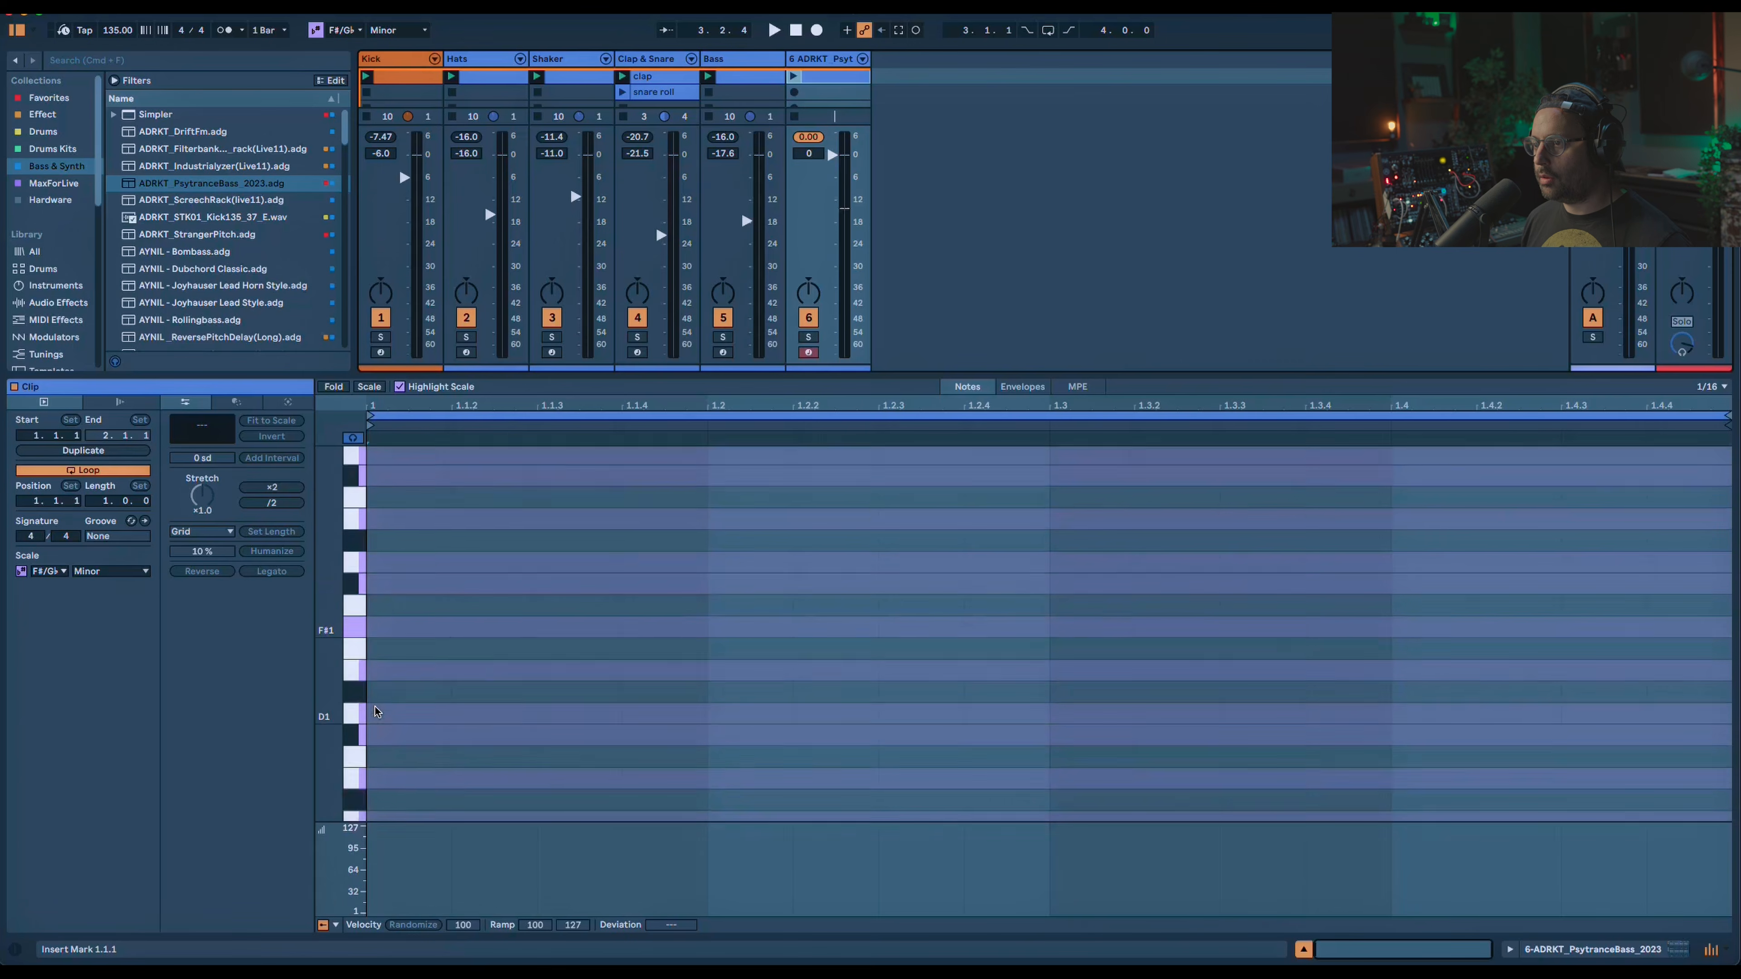
double_click(388, 544)
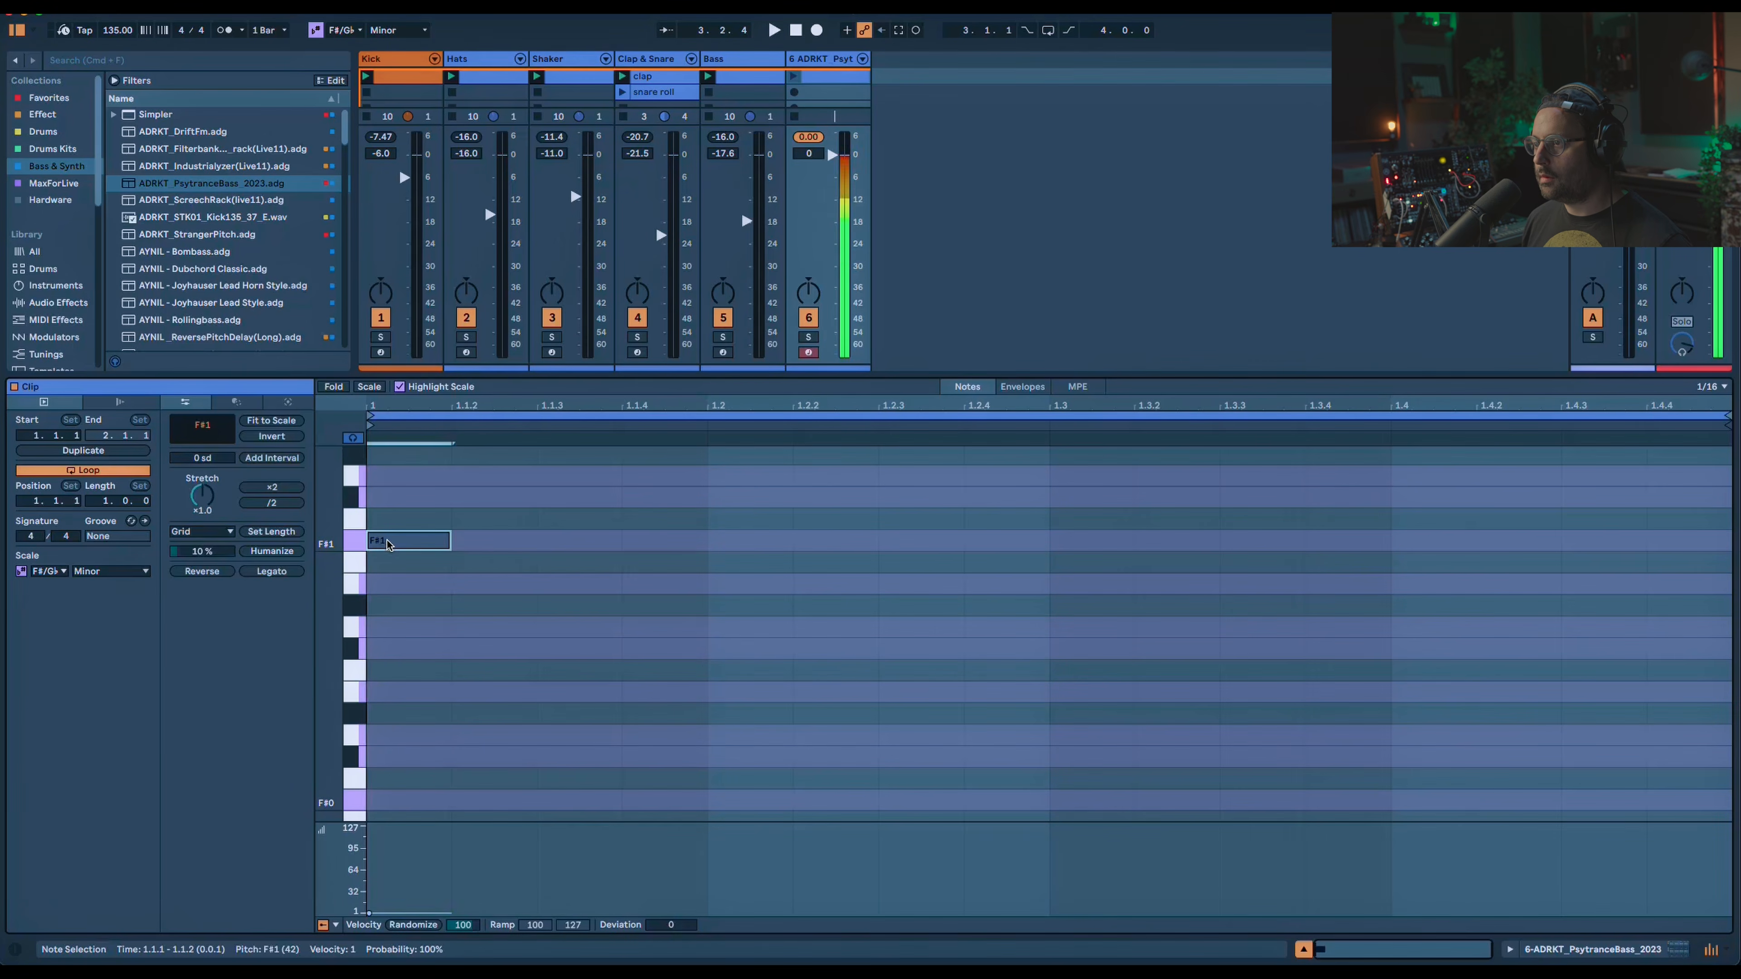
key(super+d)
key(super+d)
key(super+d)
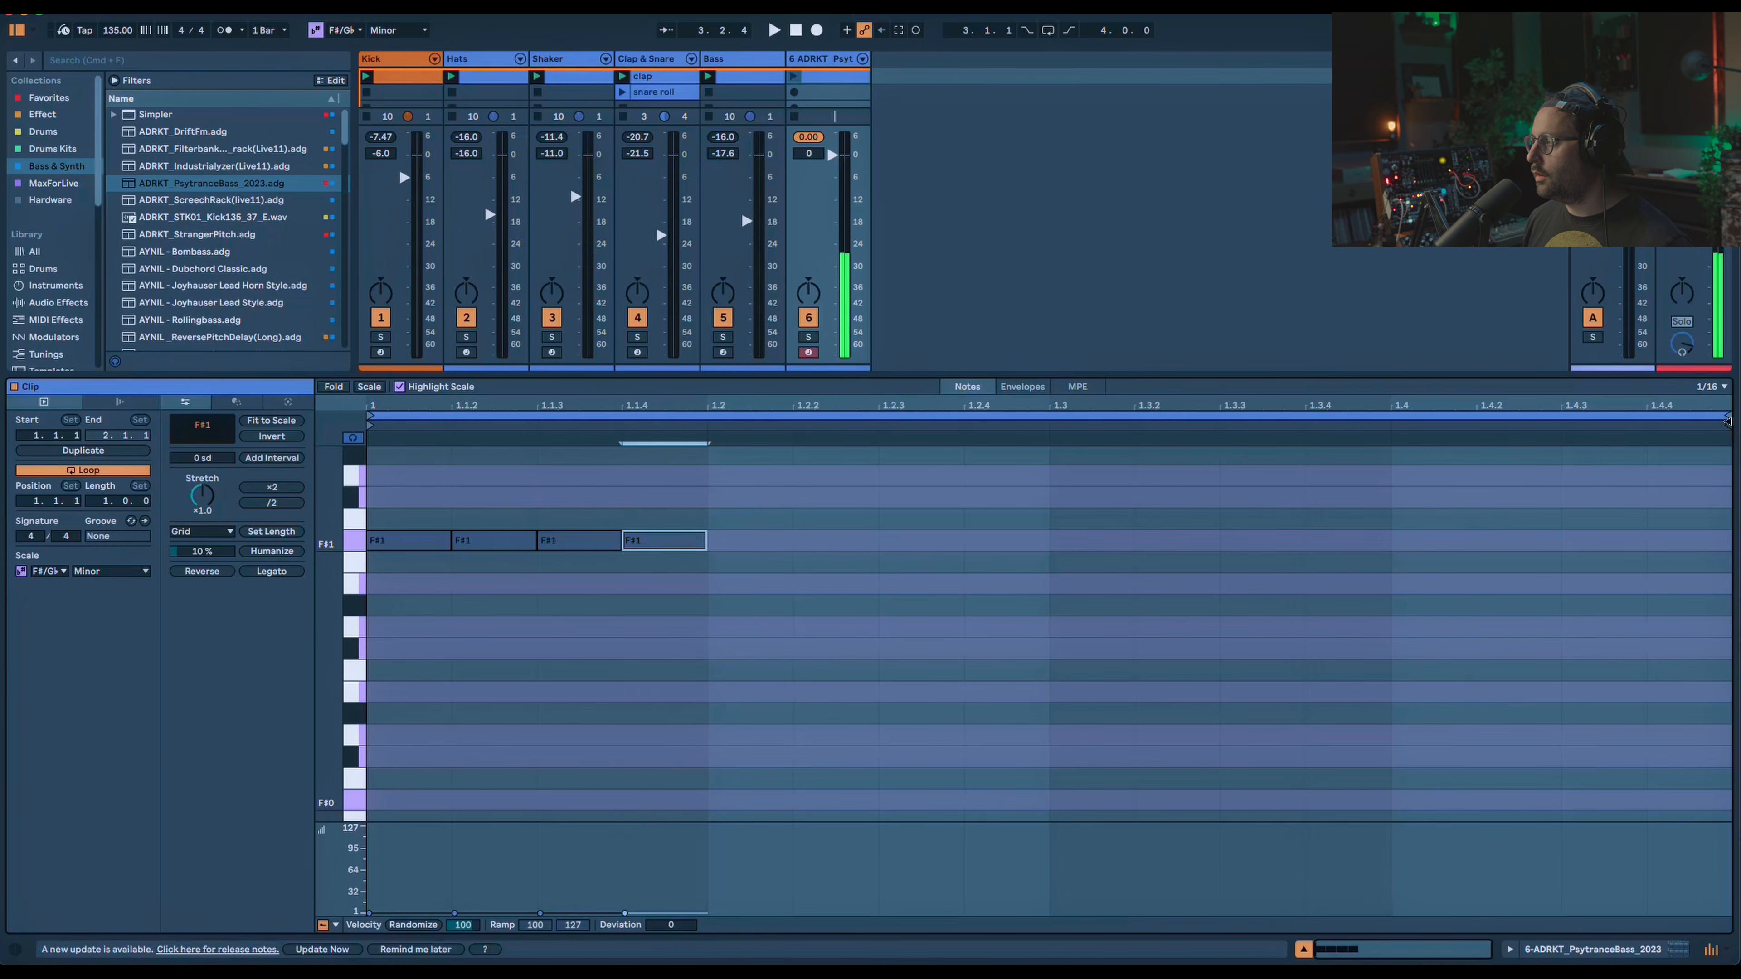
Shorten the clip loop to one beat, solo the track, and trim all four F#1 notes to less than half their length.
drag(1734, 434, 708, 439)
click(808, 337)
drag(669, 612, 399, 541)
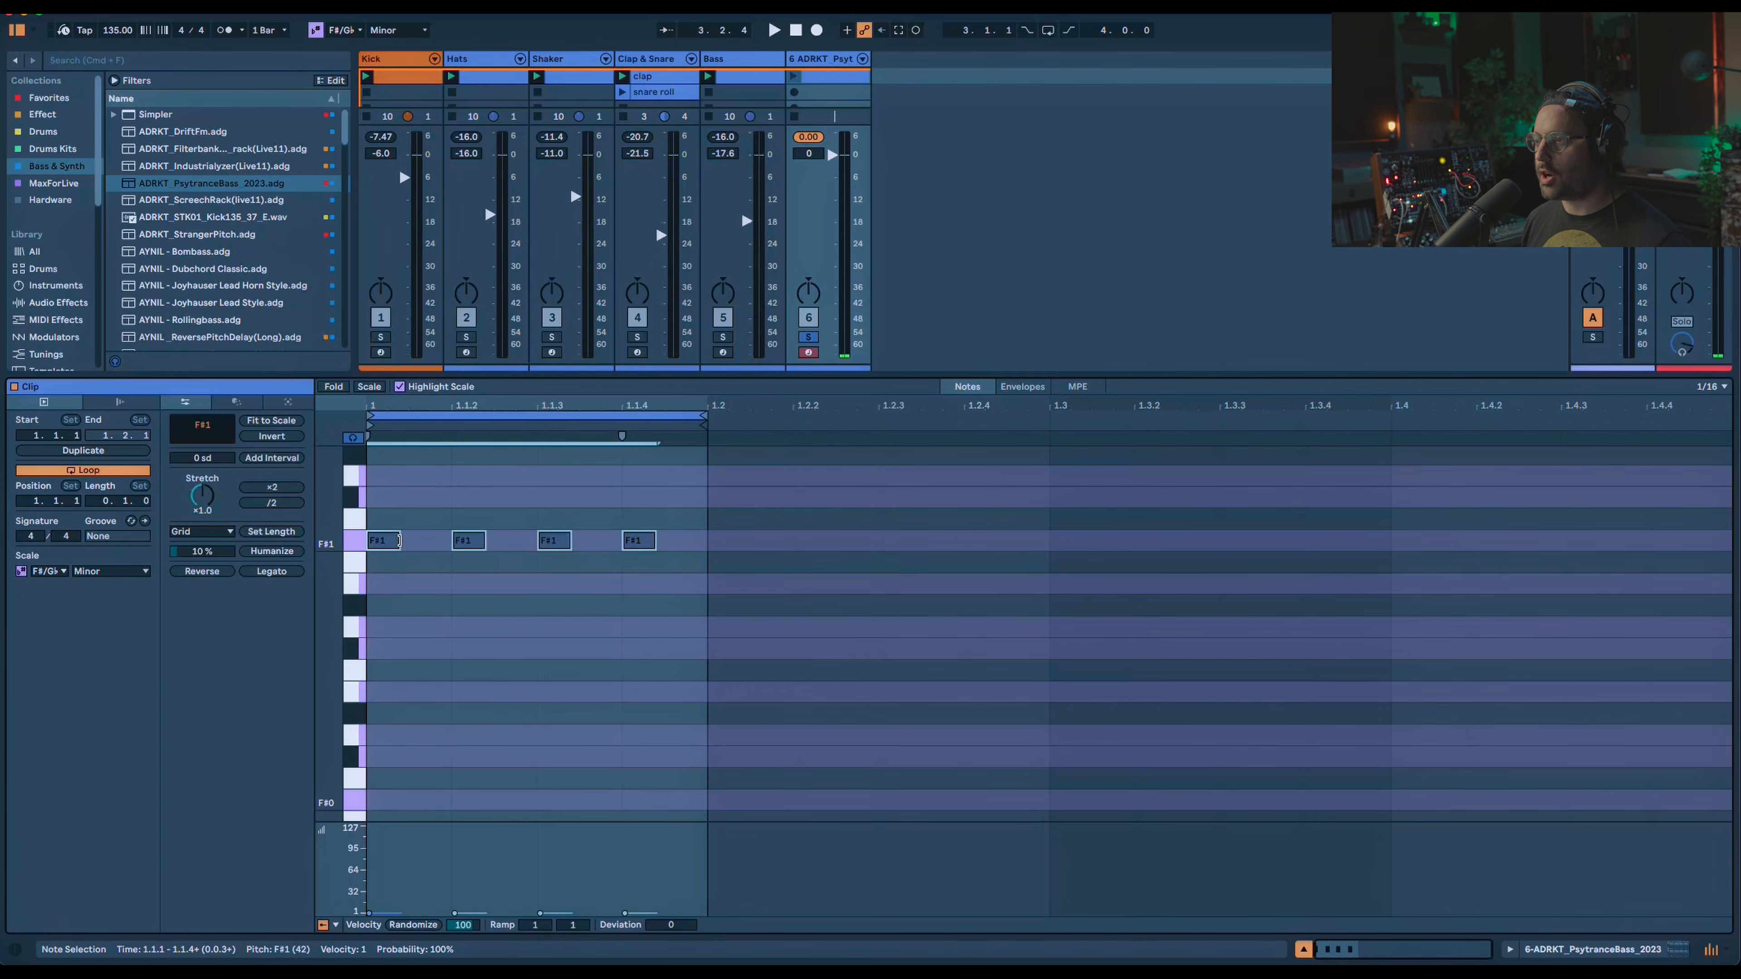
Raise the third and fourth notes' velocity to 127 and the second note's velocity to about 60.
key(space)
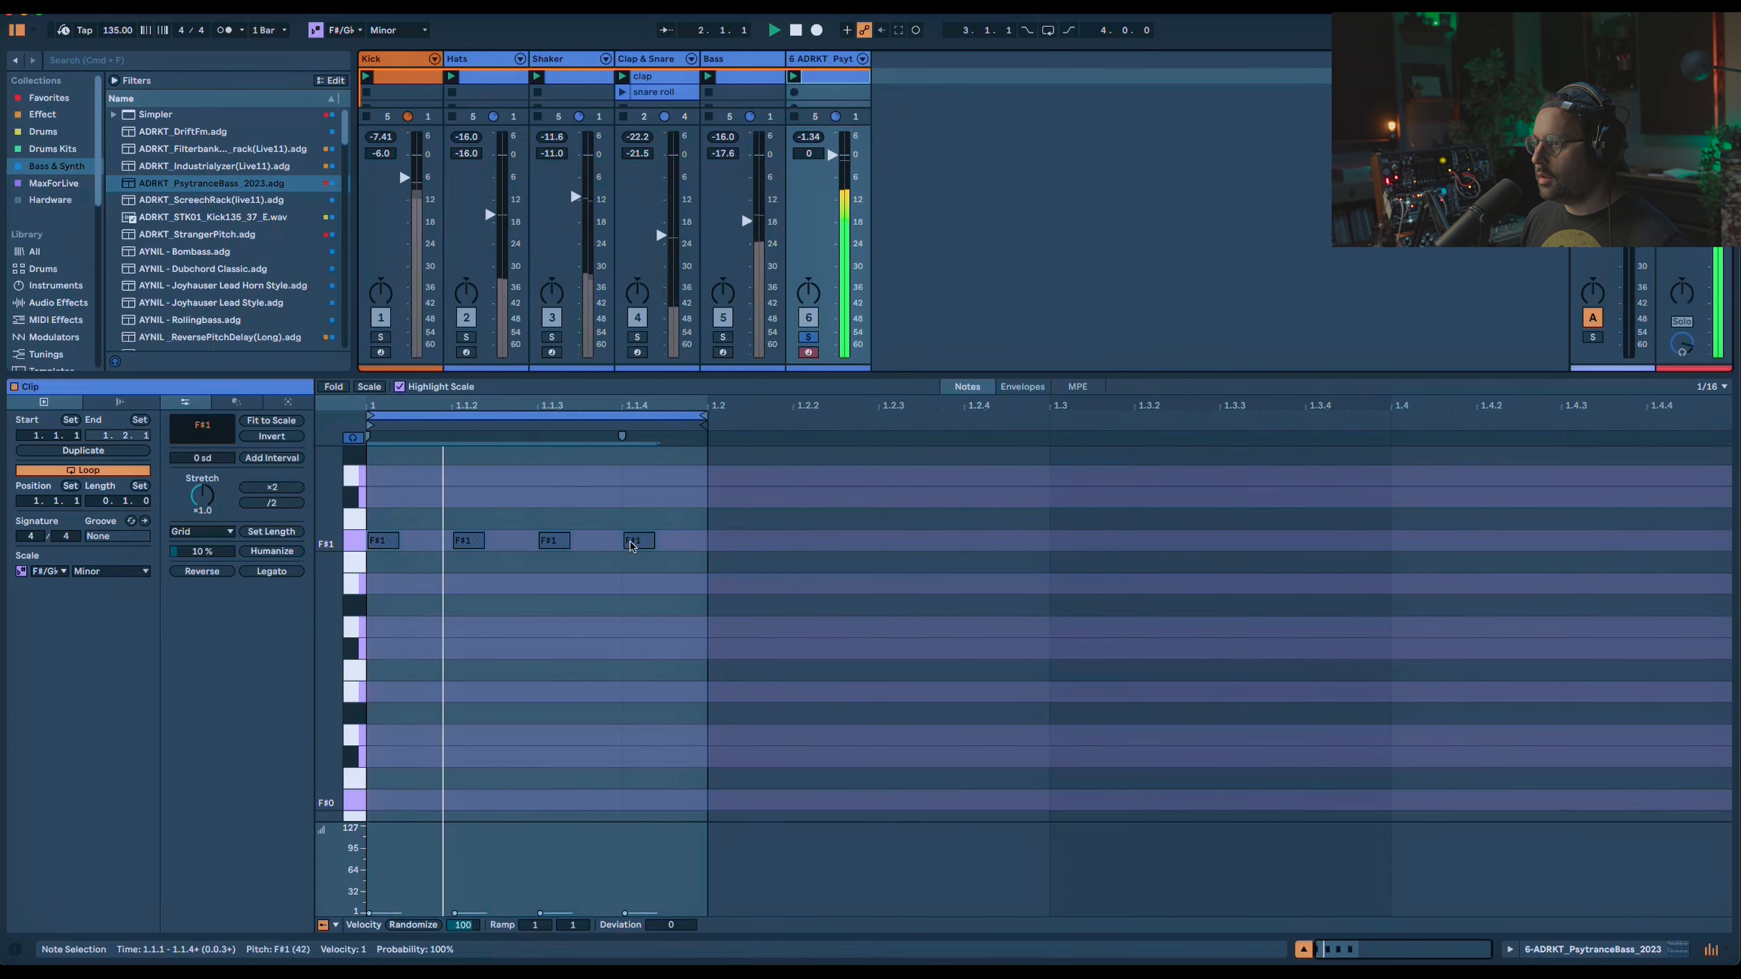
click(501, 647)
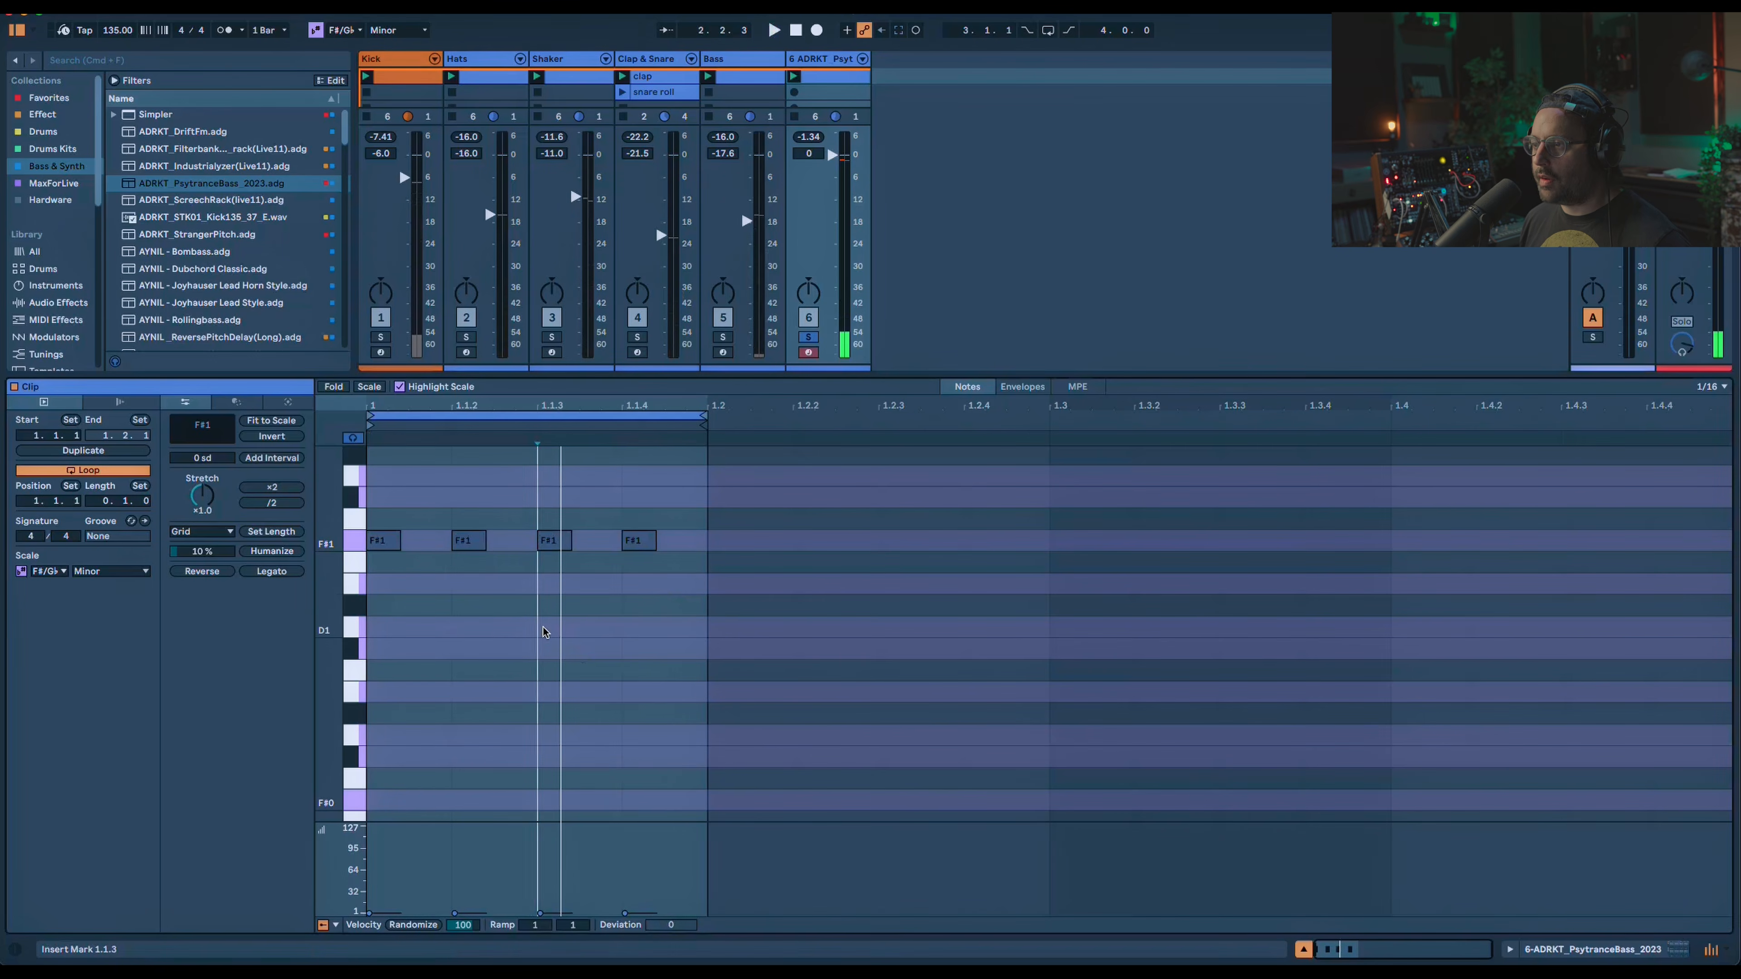
click(557, 545)
drag(557, 547, 557, 459)
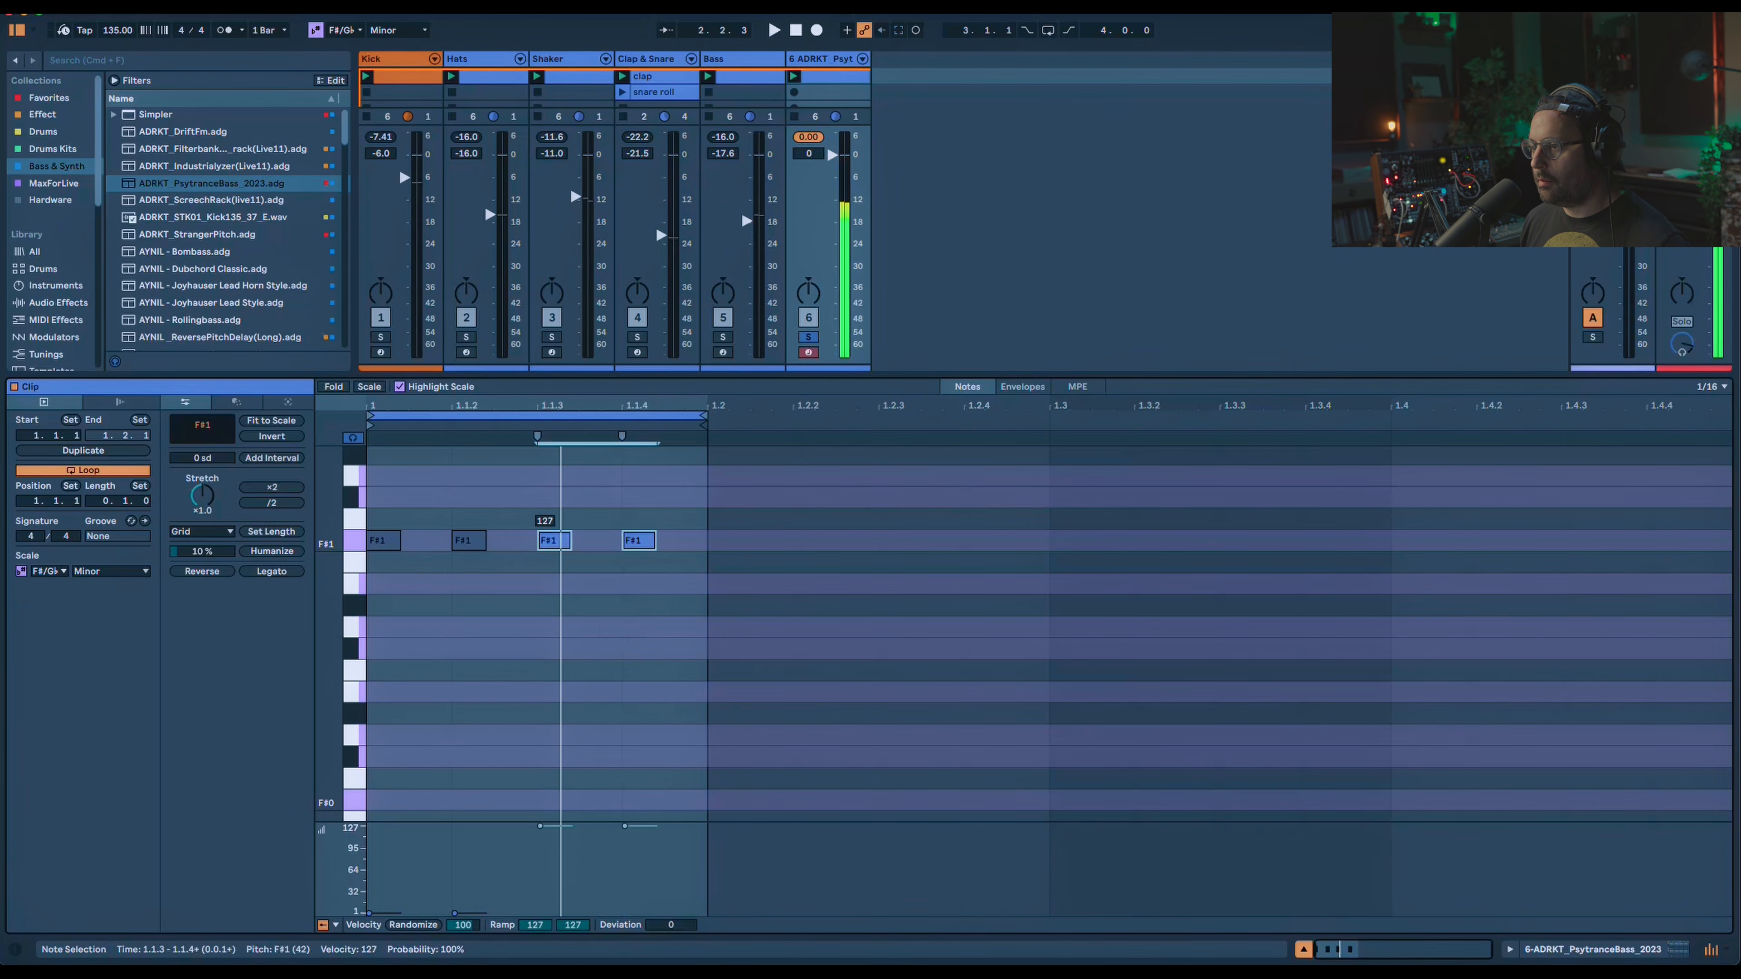
key(space)
click(470, 541)
drag(470, 541, 470, 500)
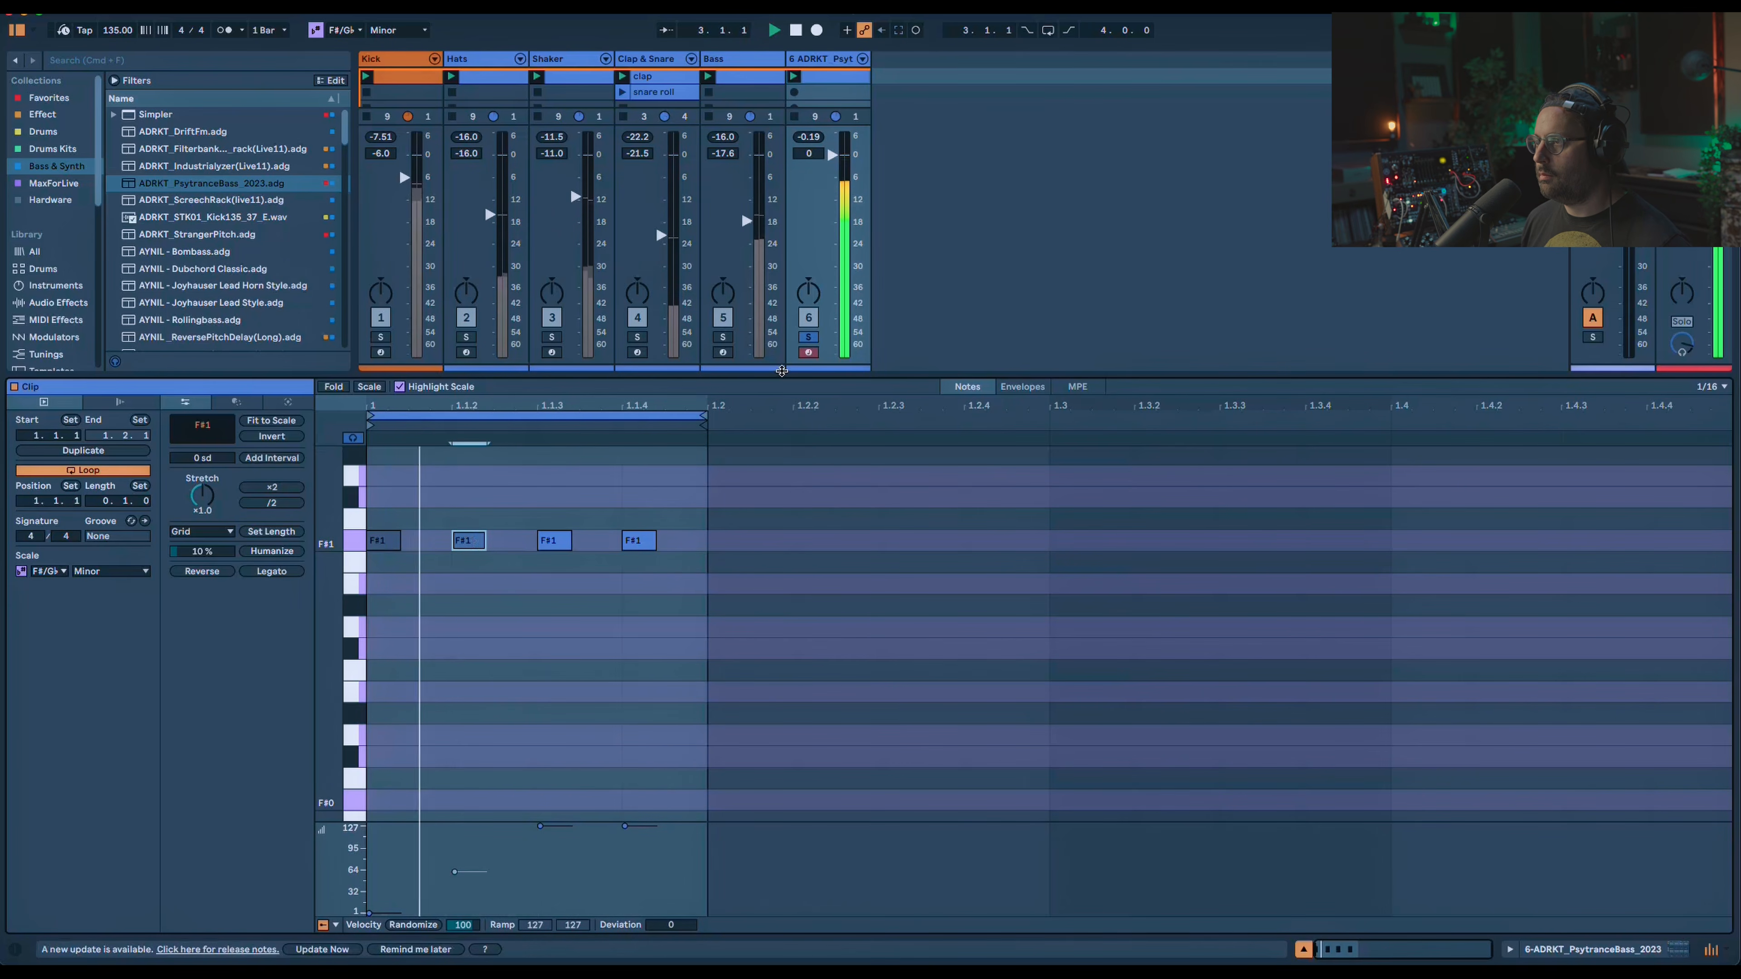
Examine the devices inside the psytrance bass rack, then collapse them again.
key(shift+Tab)
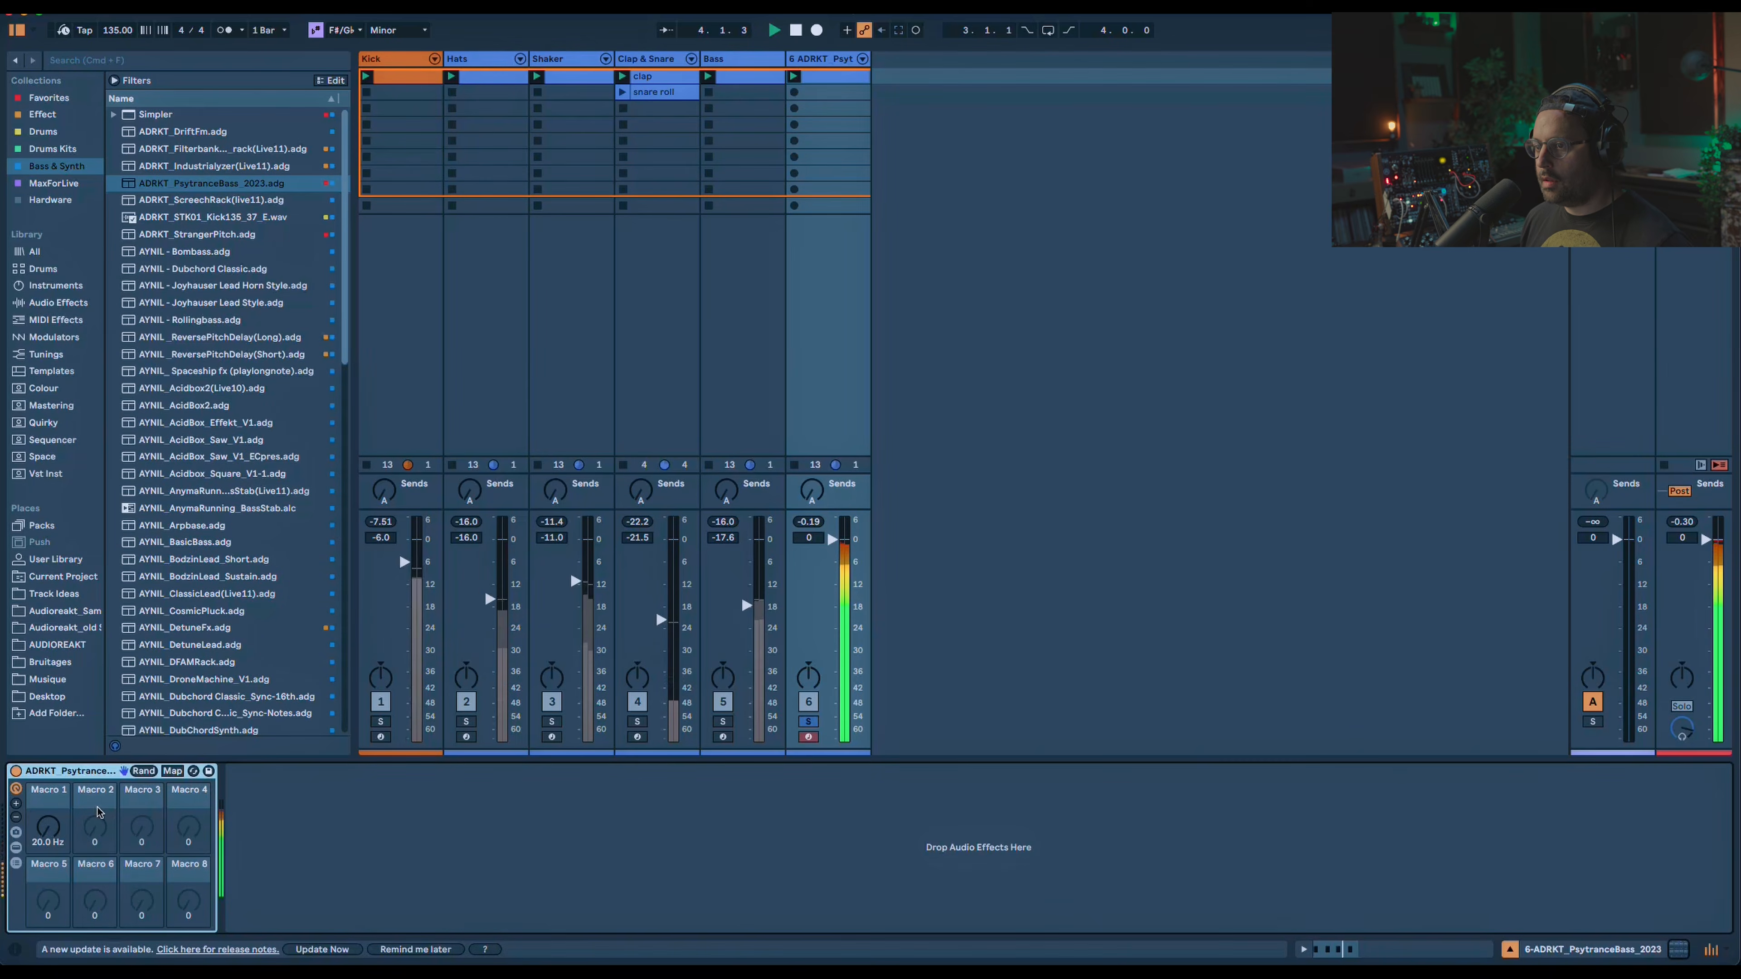
click(16, 848)
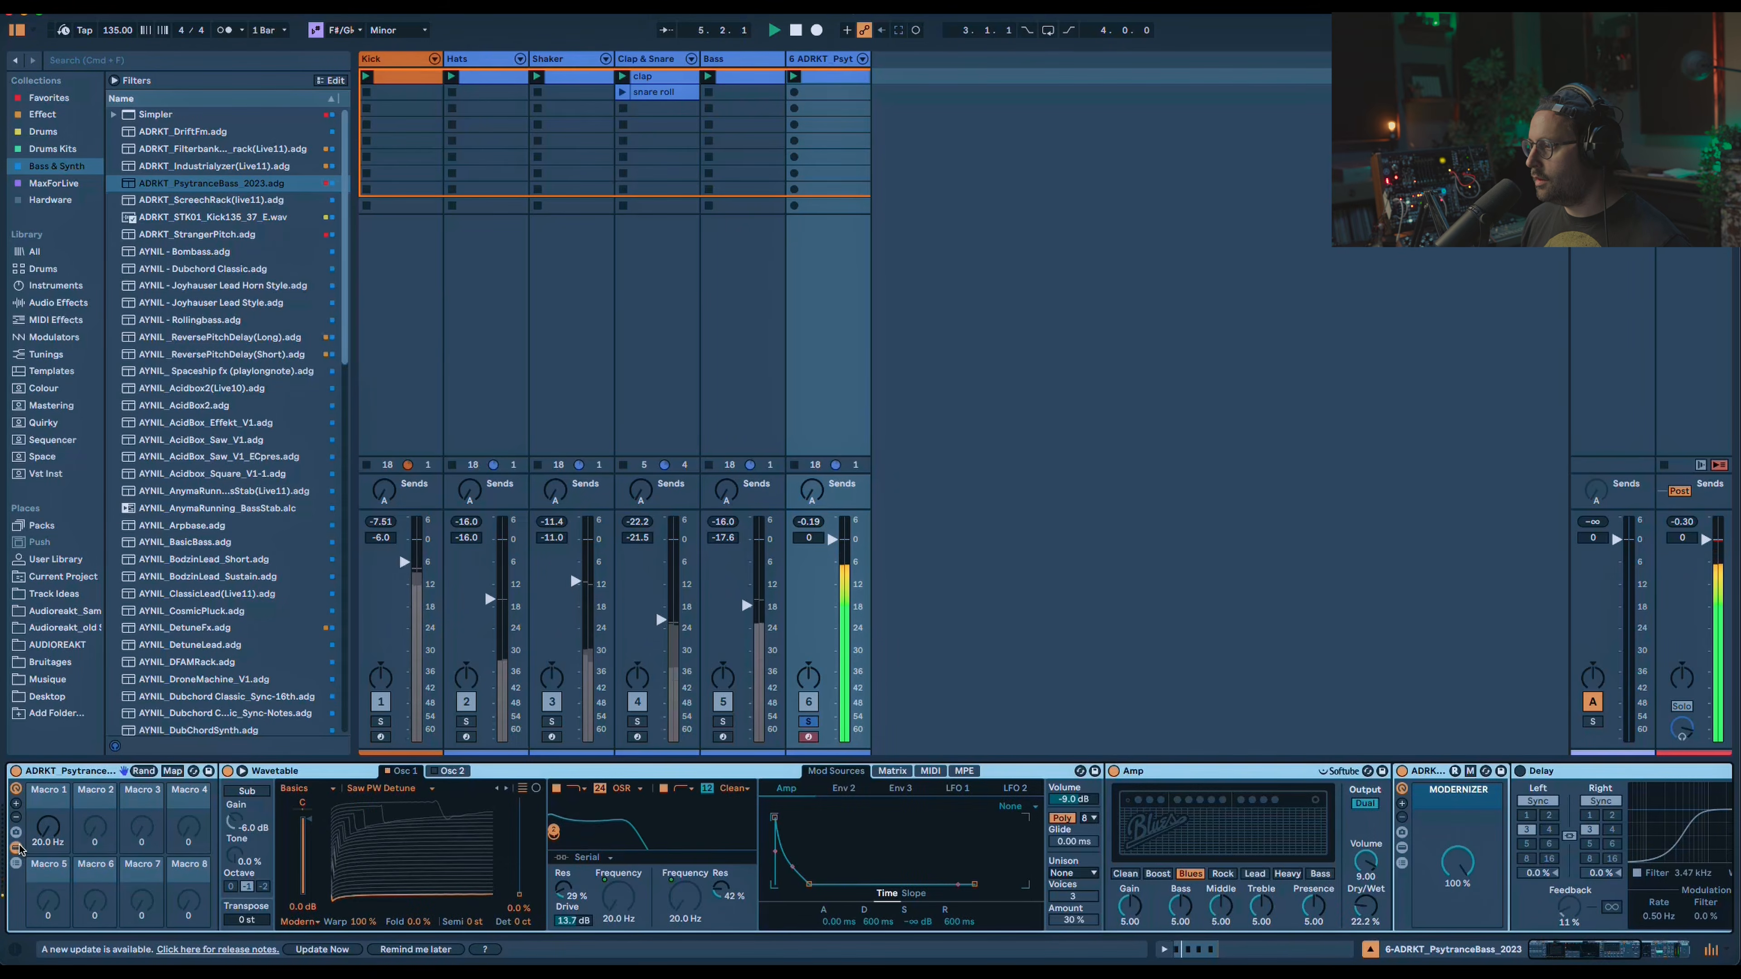
click(19, 849)
Add an Auto Filter after the psytrance bass rack and set its low-pass frequency to 497 Hz during playback.
click(52, 303)
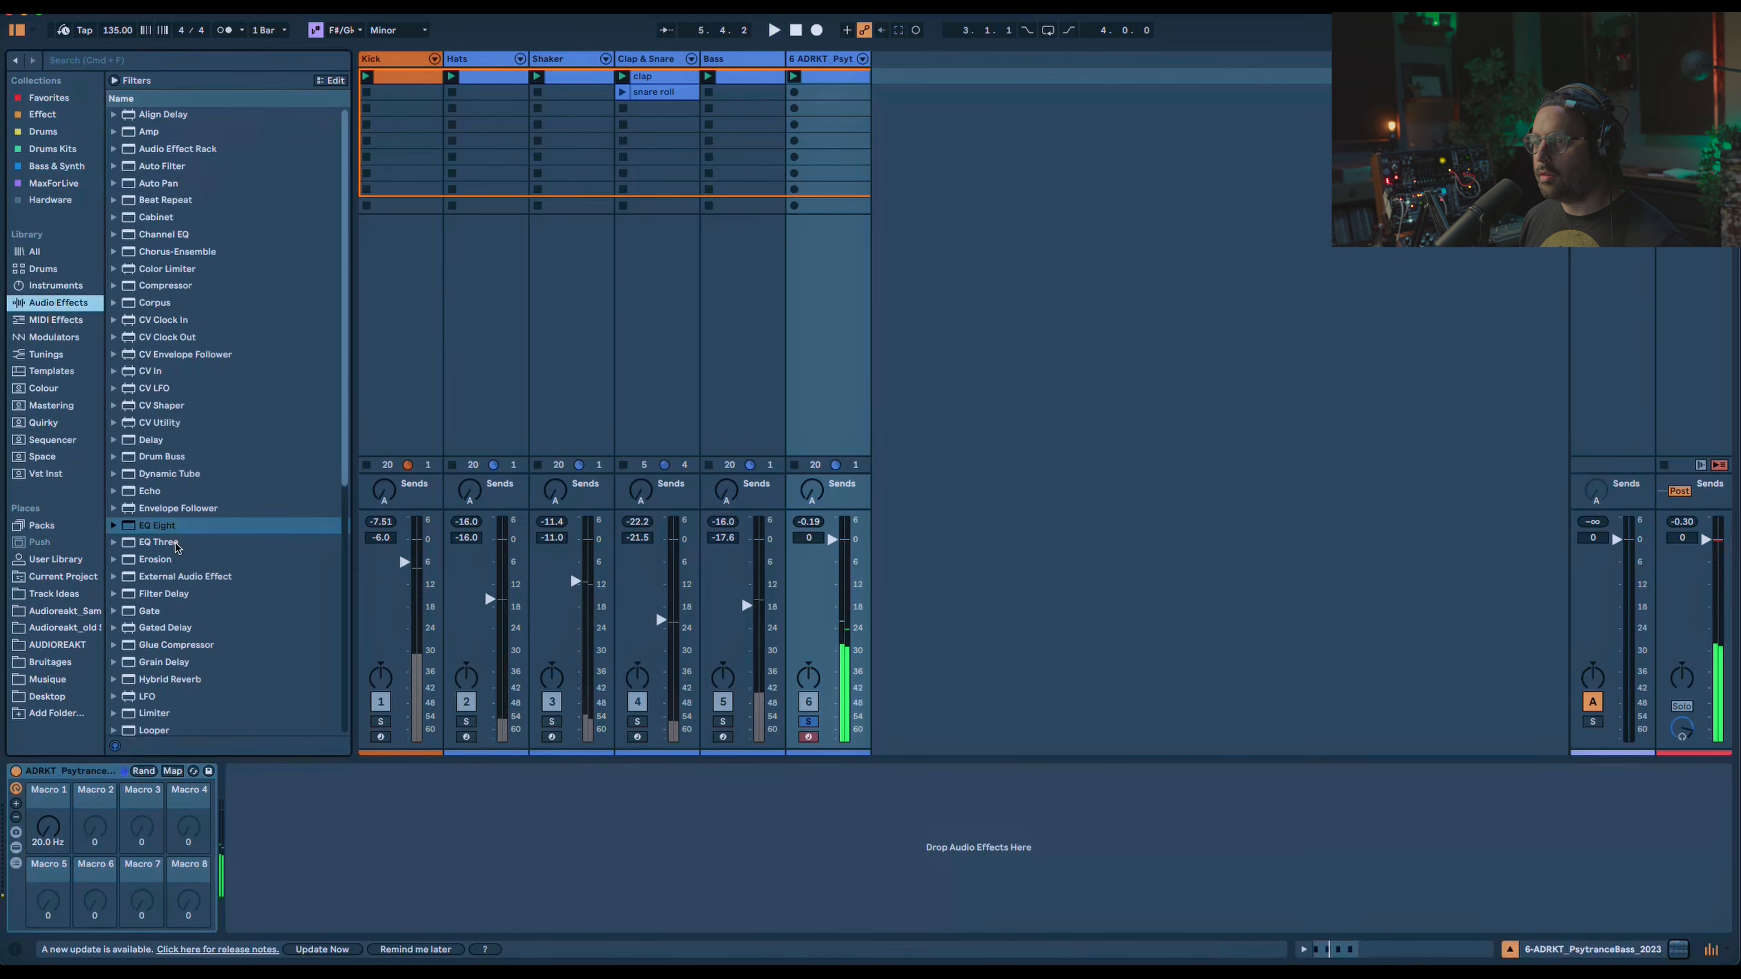
double_click(174, 165)
key(space)
drag(486, 821, 486, 865)
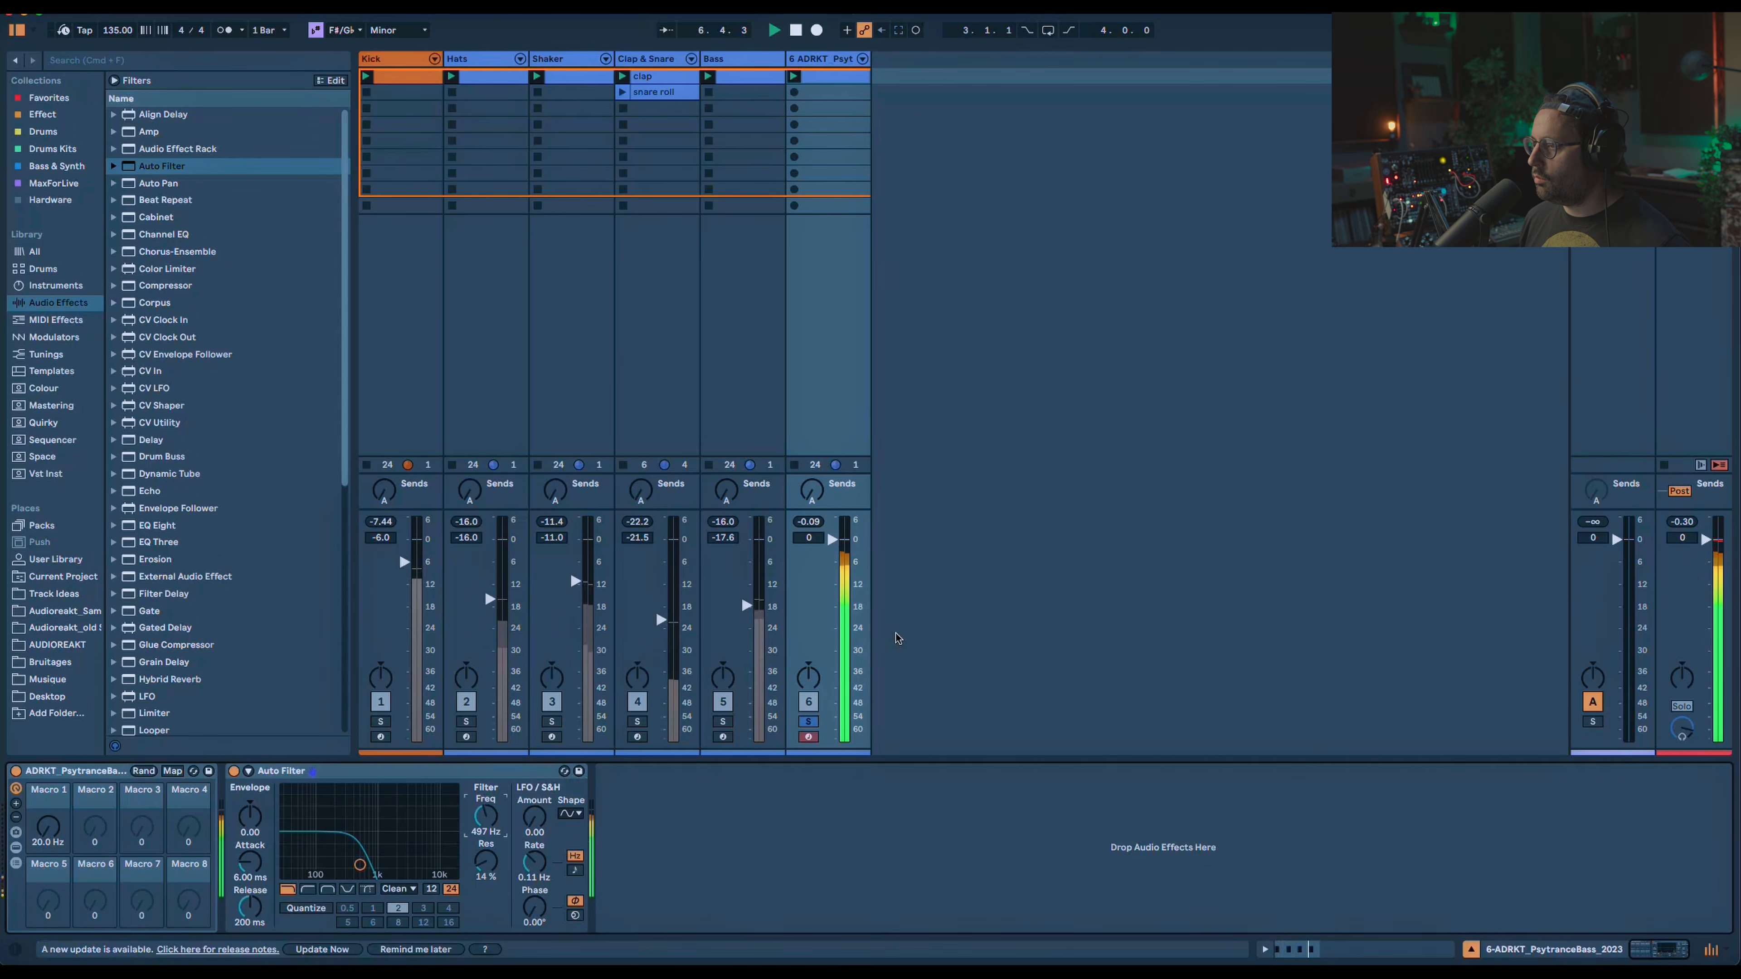
Lower the psytrance bass track's volume to -10.4 dB and mute the Clap & Snare, Shaker and Hats tracks.
drag(809, 537, 809, 569)
drag(833, 577, 832, 579)
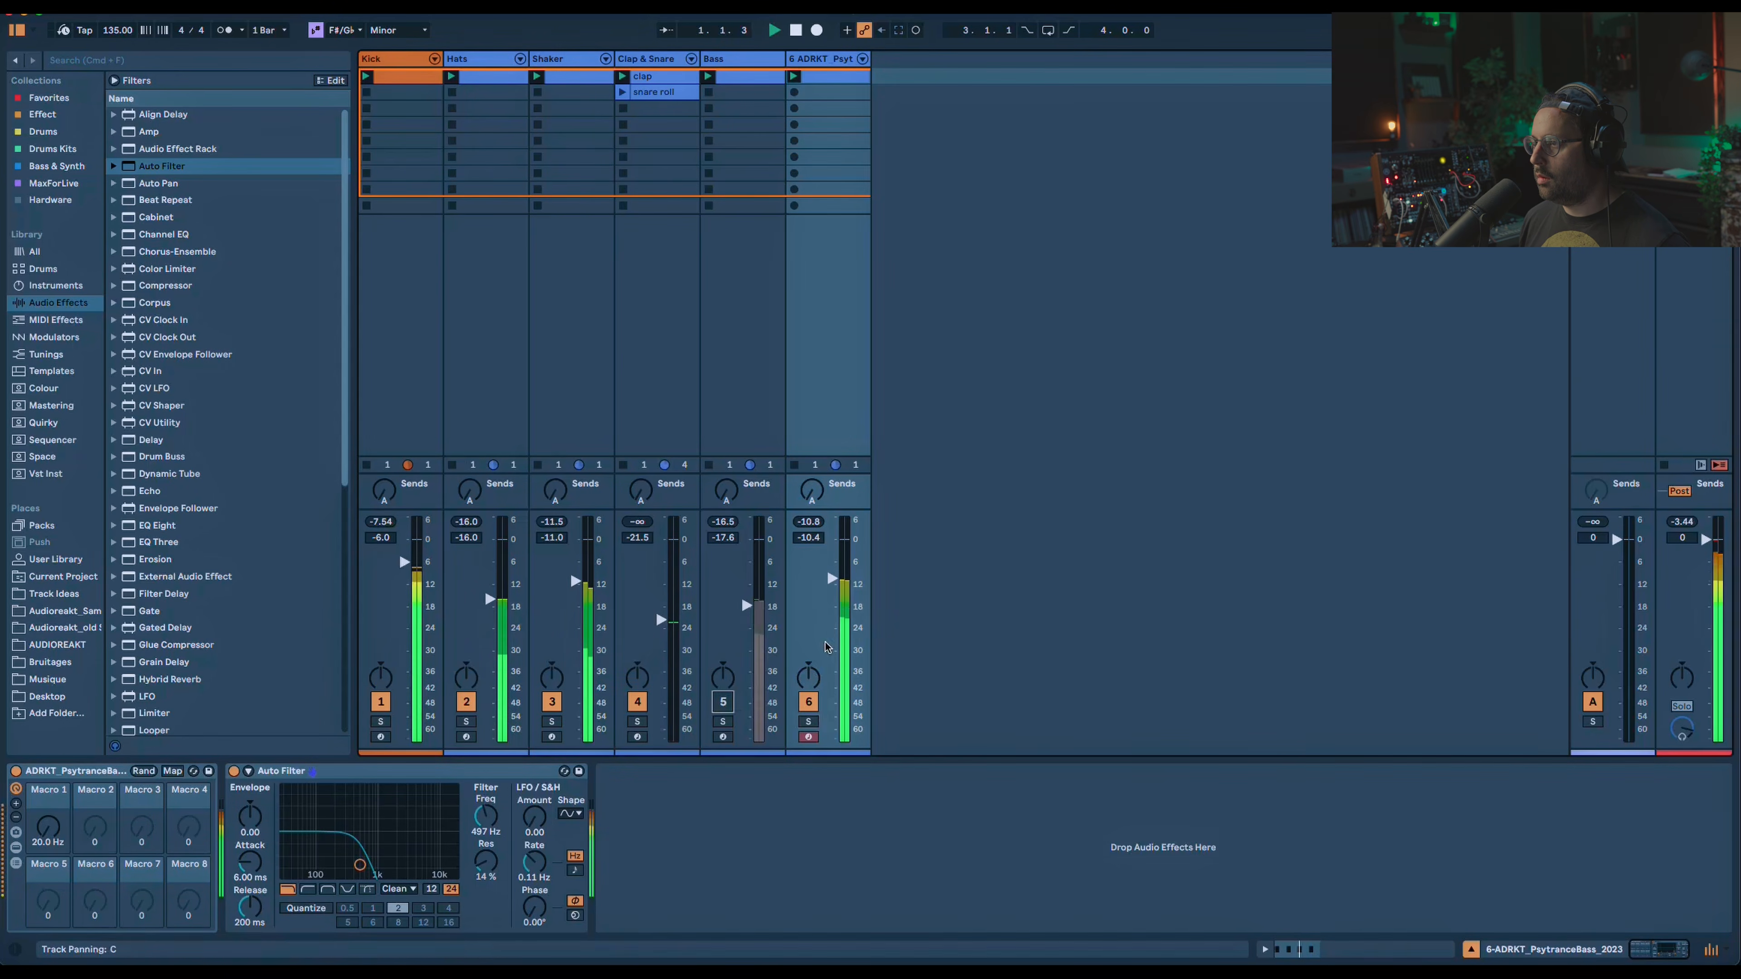
click(637, 702)
click(552, 701)
click(466, 706)
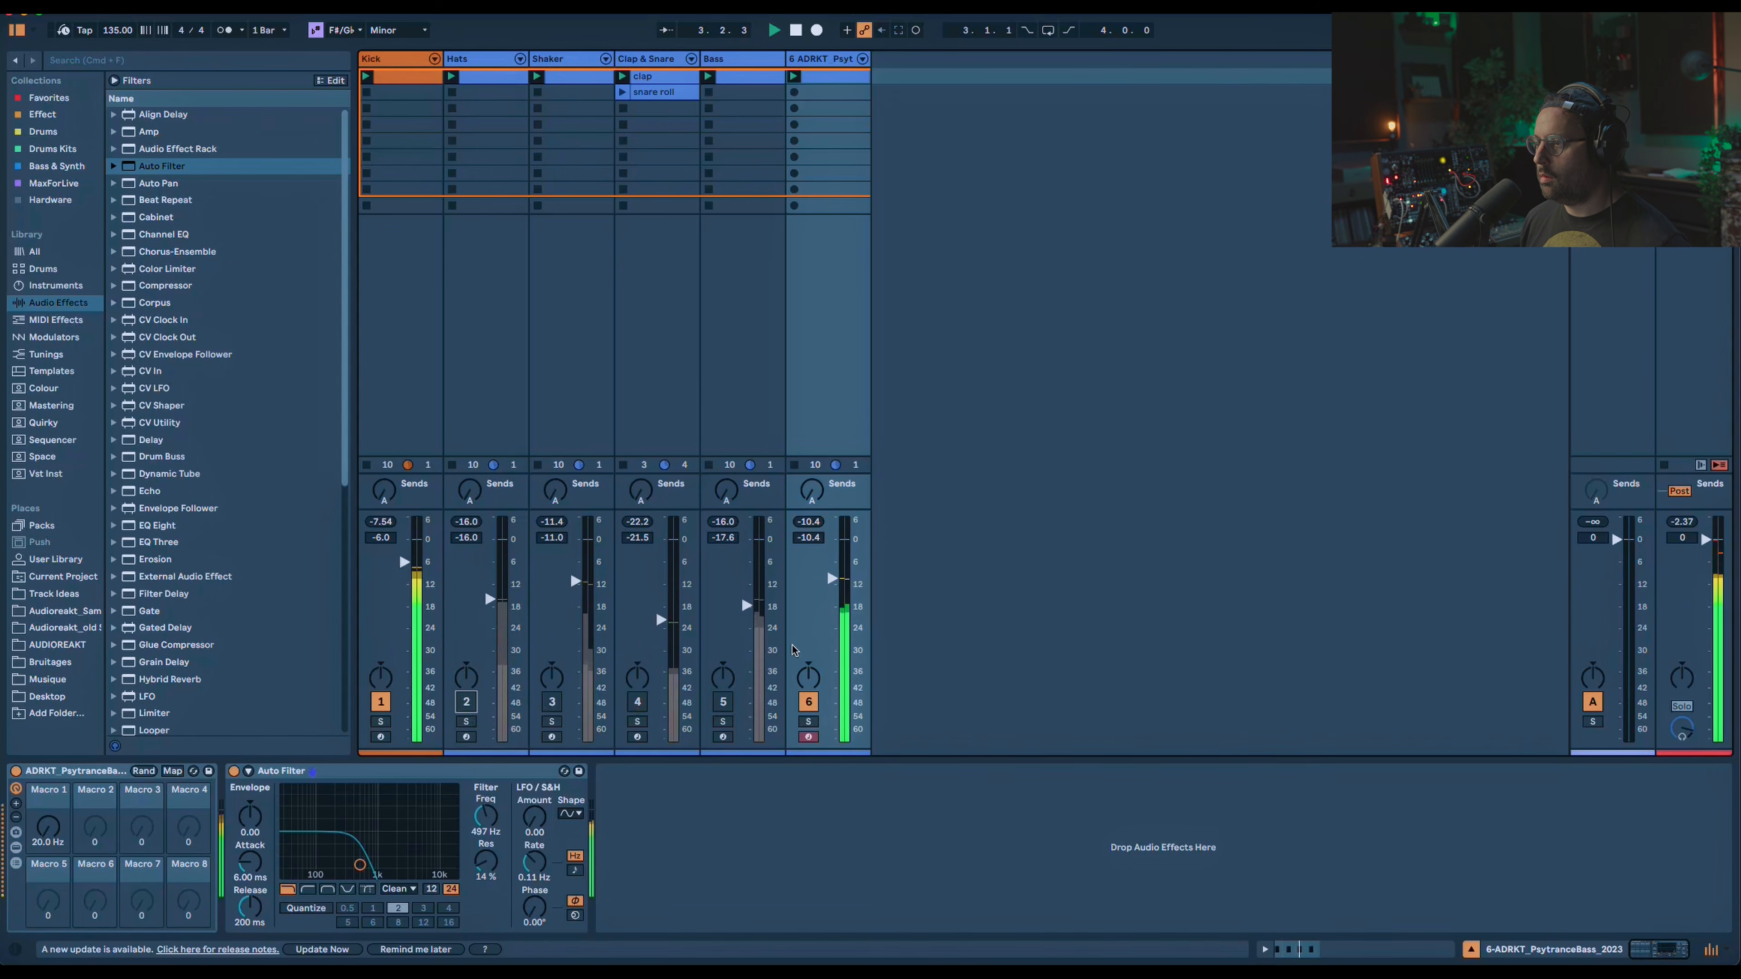
Unmute Hats, compare the mix with and without Bass, leaving Bass muted, and set the psytrance bass track's volume to -9.7 dB.
click(725, 707)
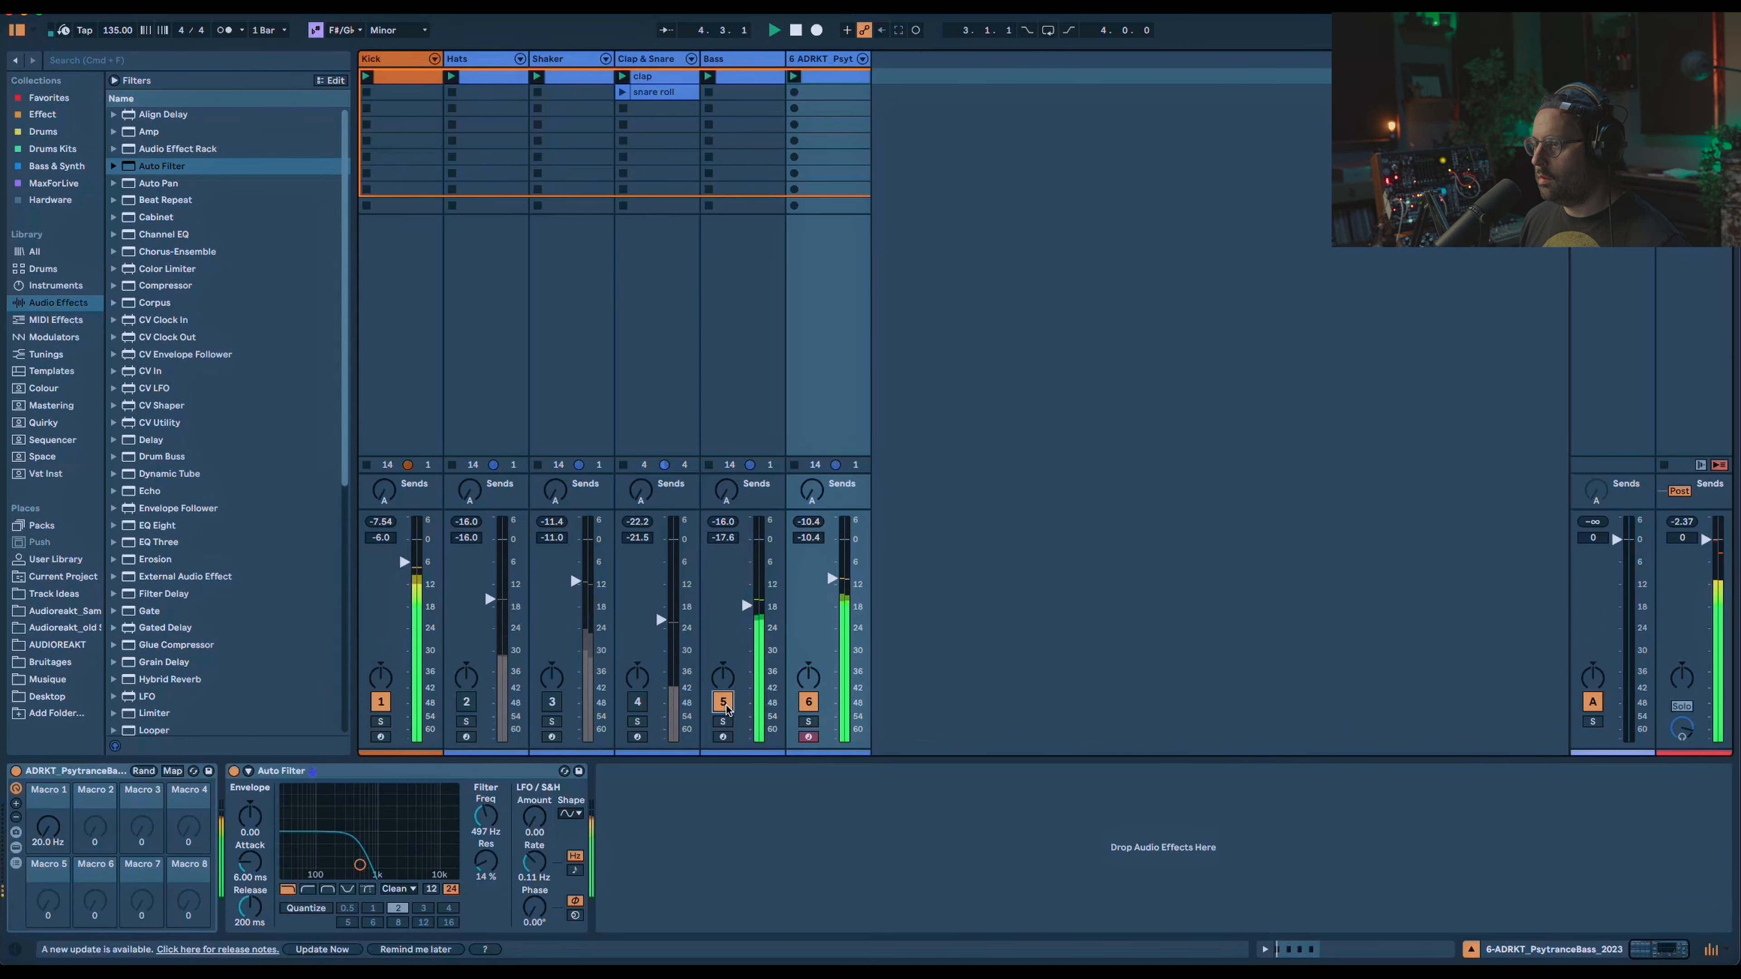
click(469, 703)
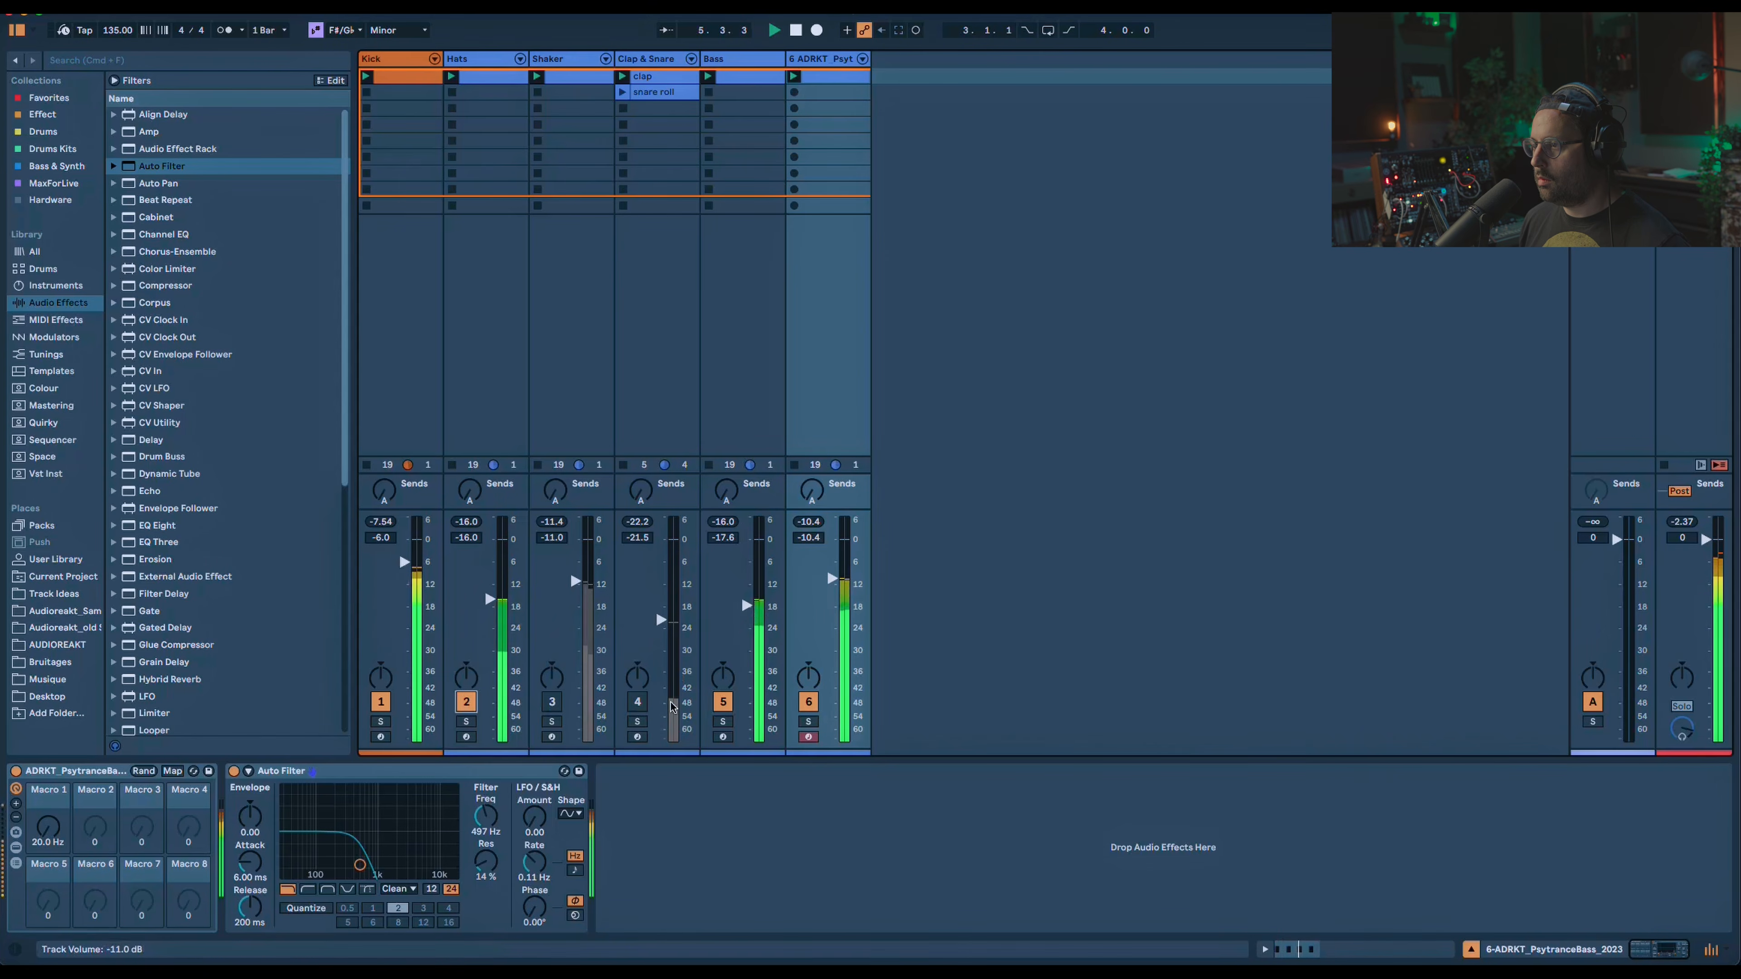
click(722, 706)
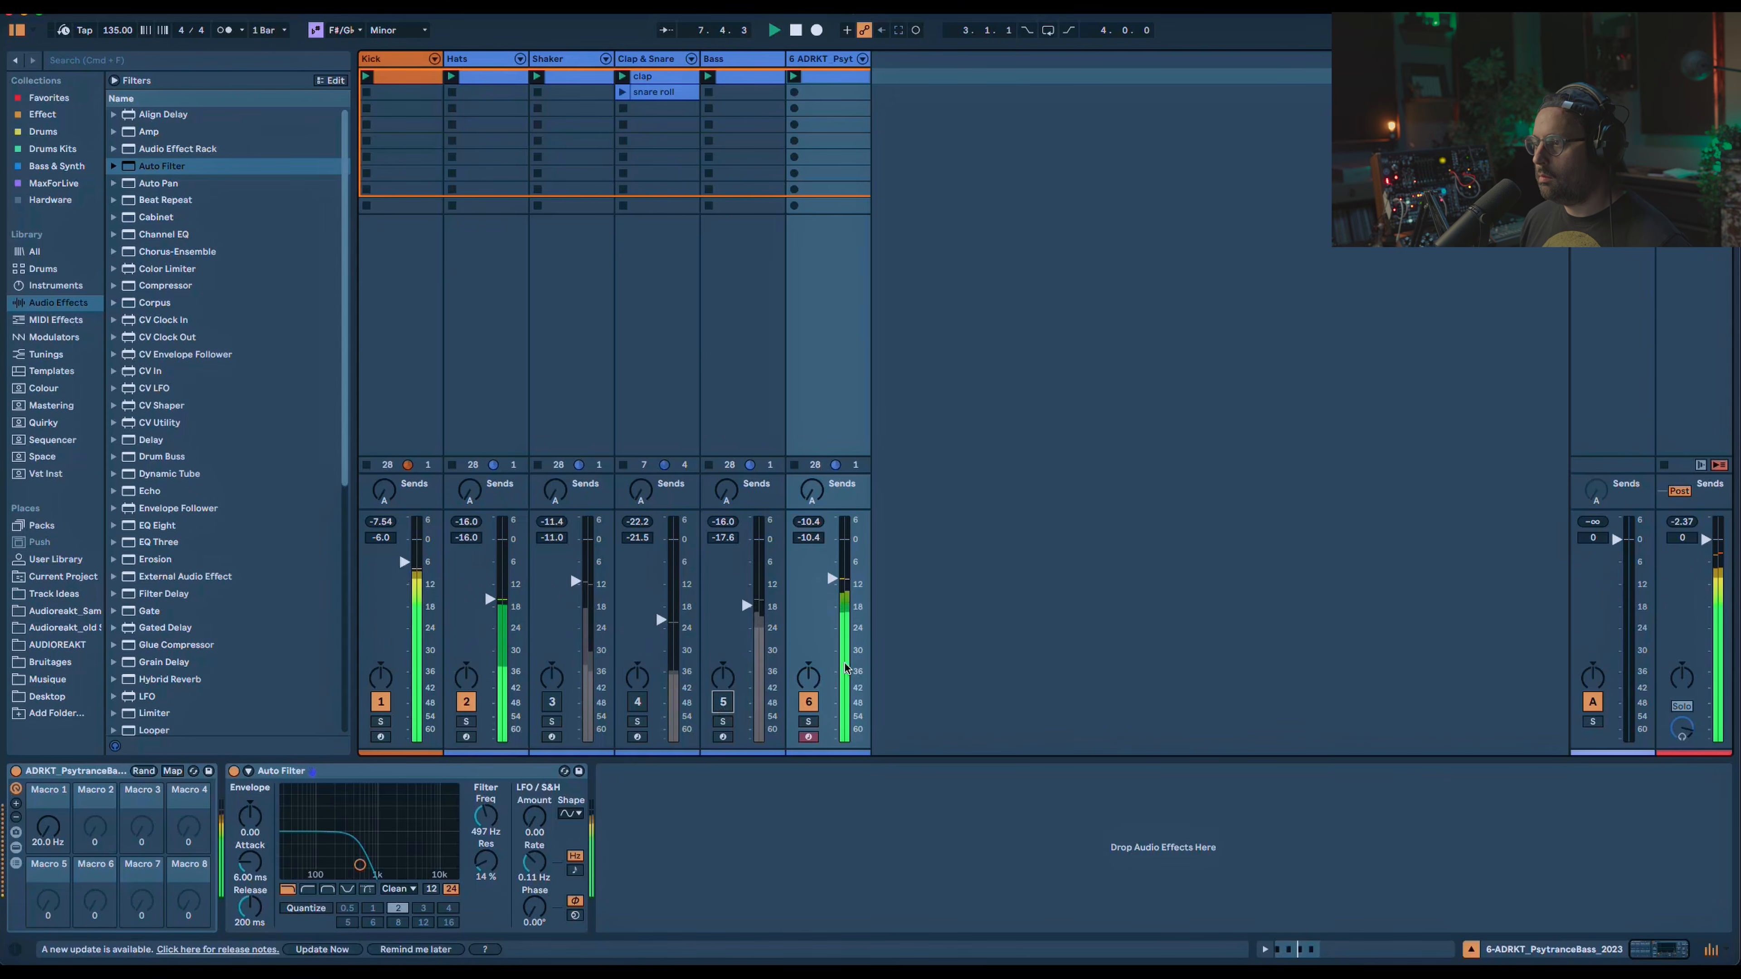
click(723, 703)
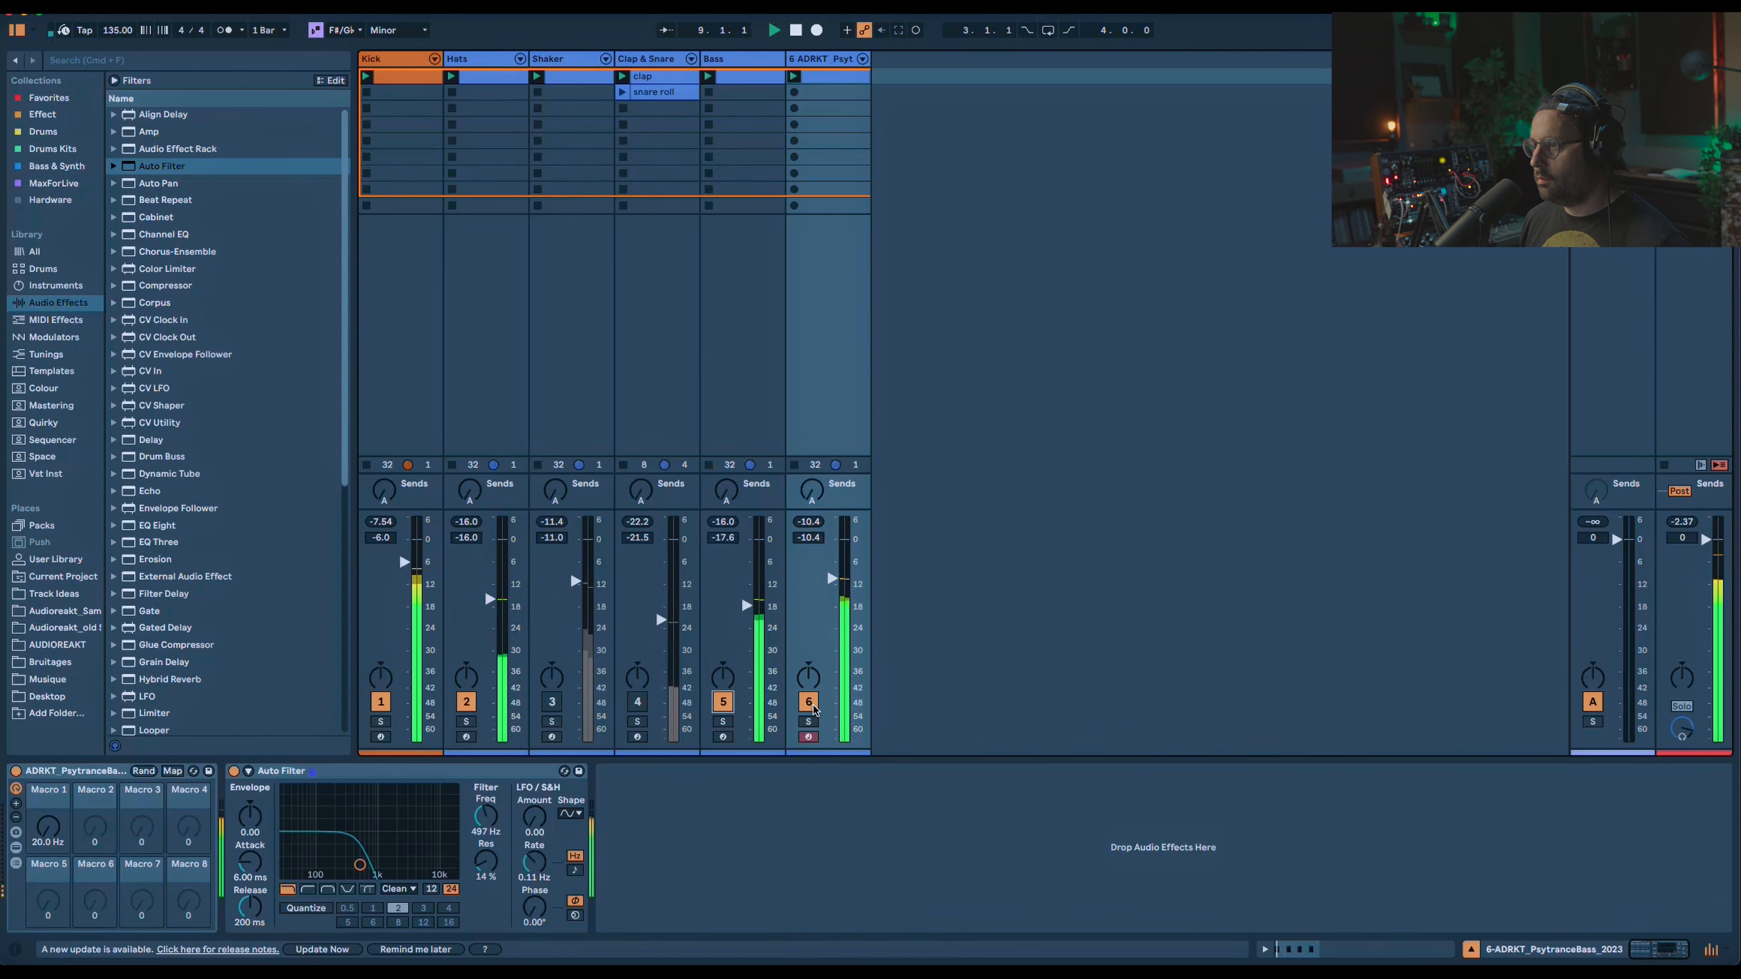
mouse_move(832, 579)
mouse_down()
mouse_move(831, 596)
mouse_move(831, 574)
mouse_up()
click(725, 704)
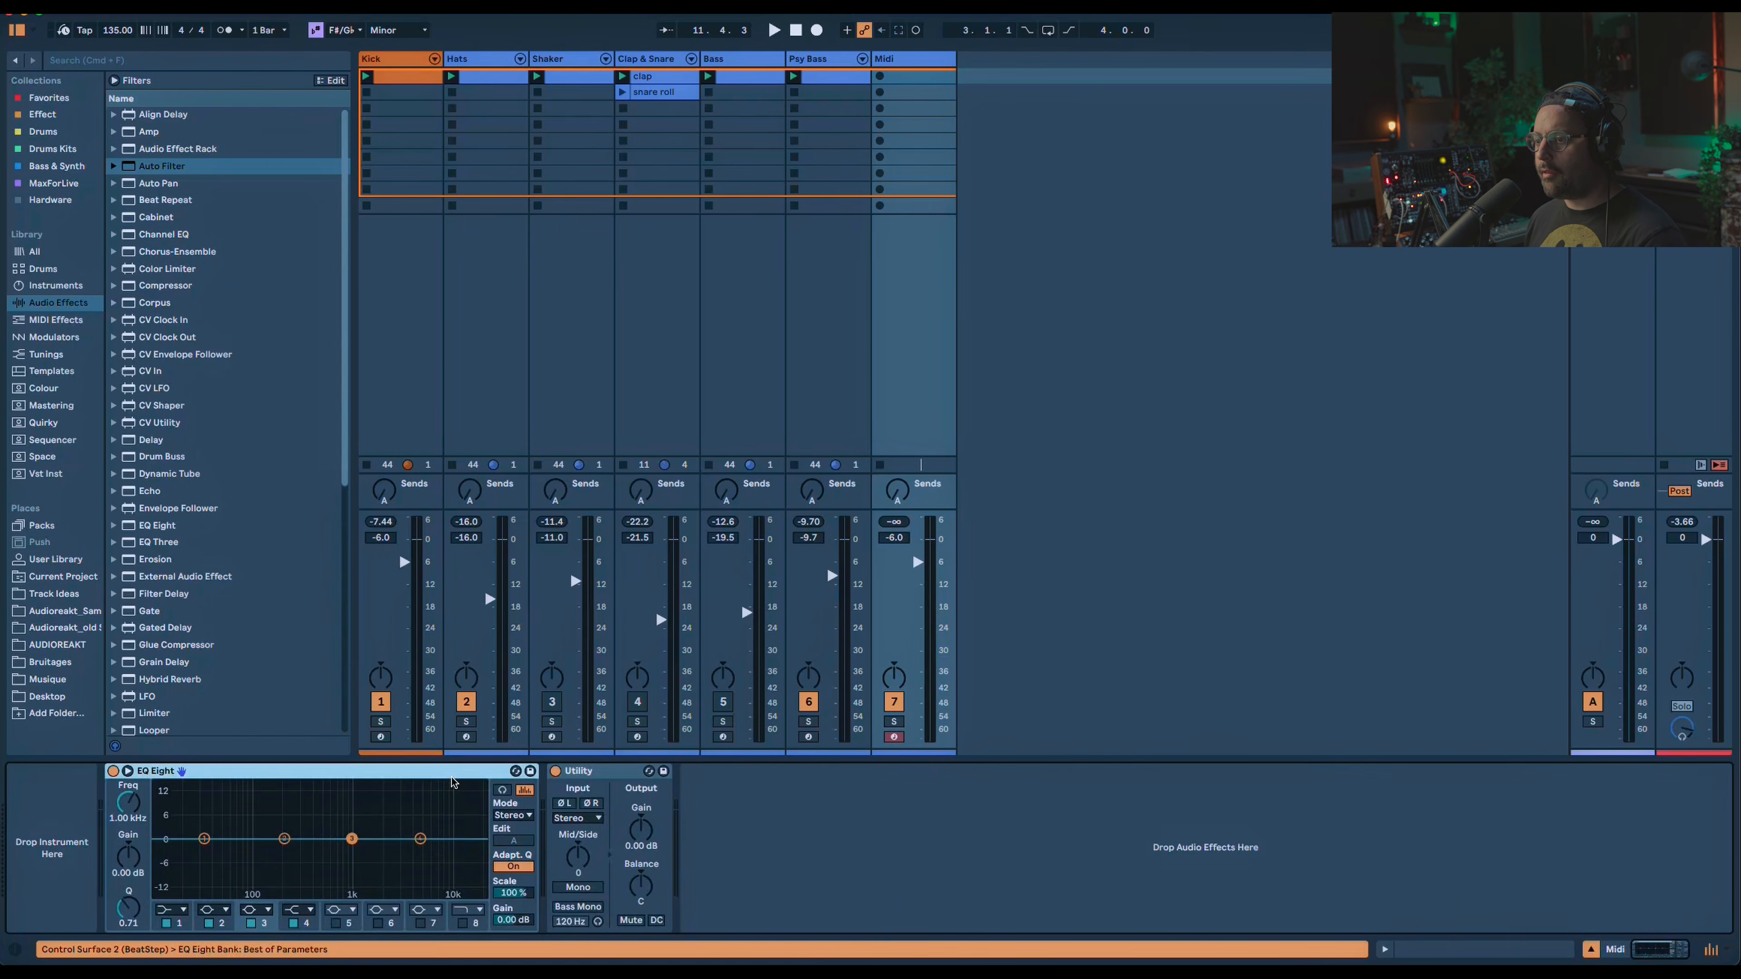
Delete the EQ Eight and Utility from the new Midi track and load the Meld instrument on it.
key(Delete)
key(Delete)
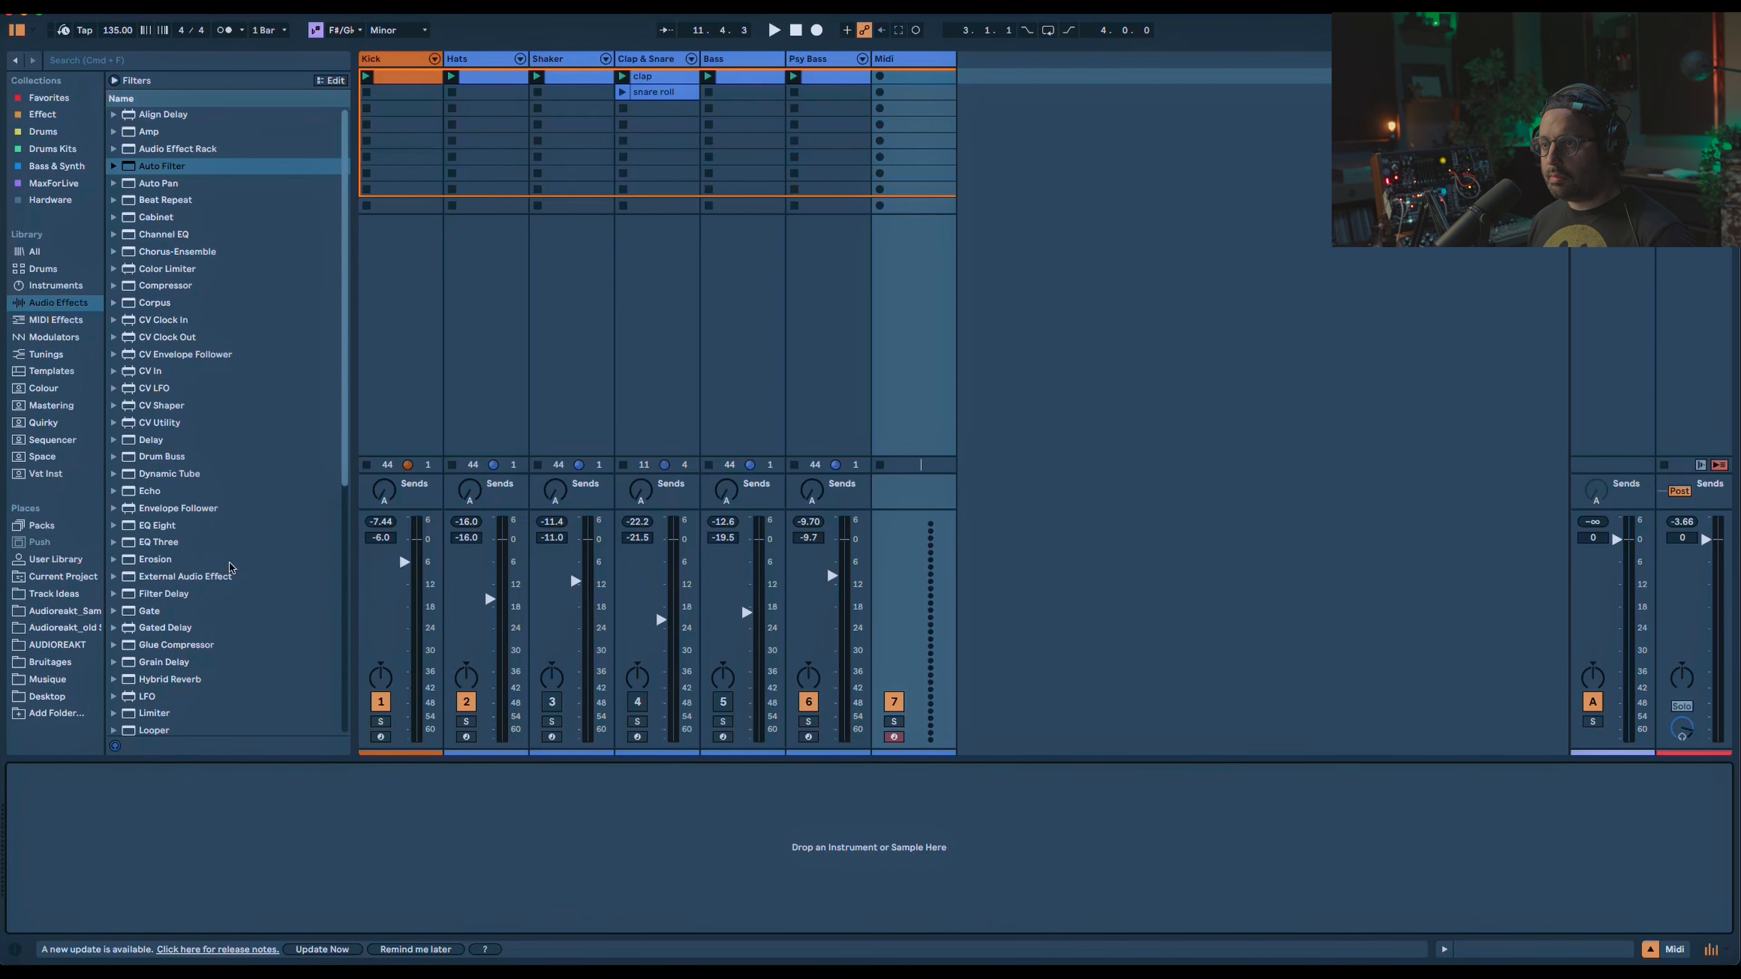
click(52, 286)
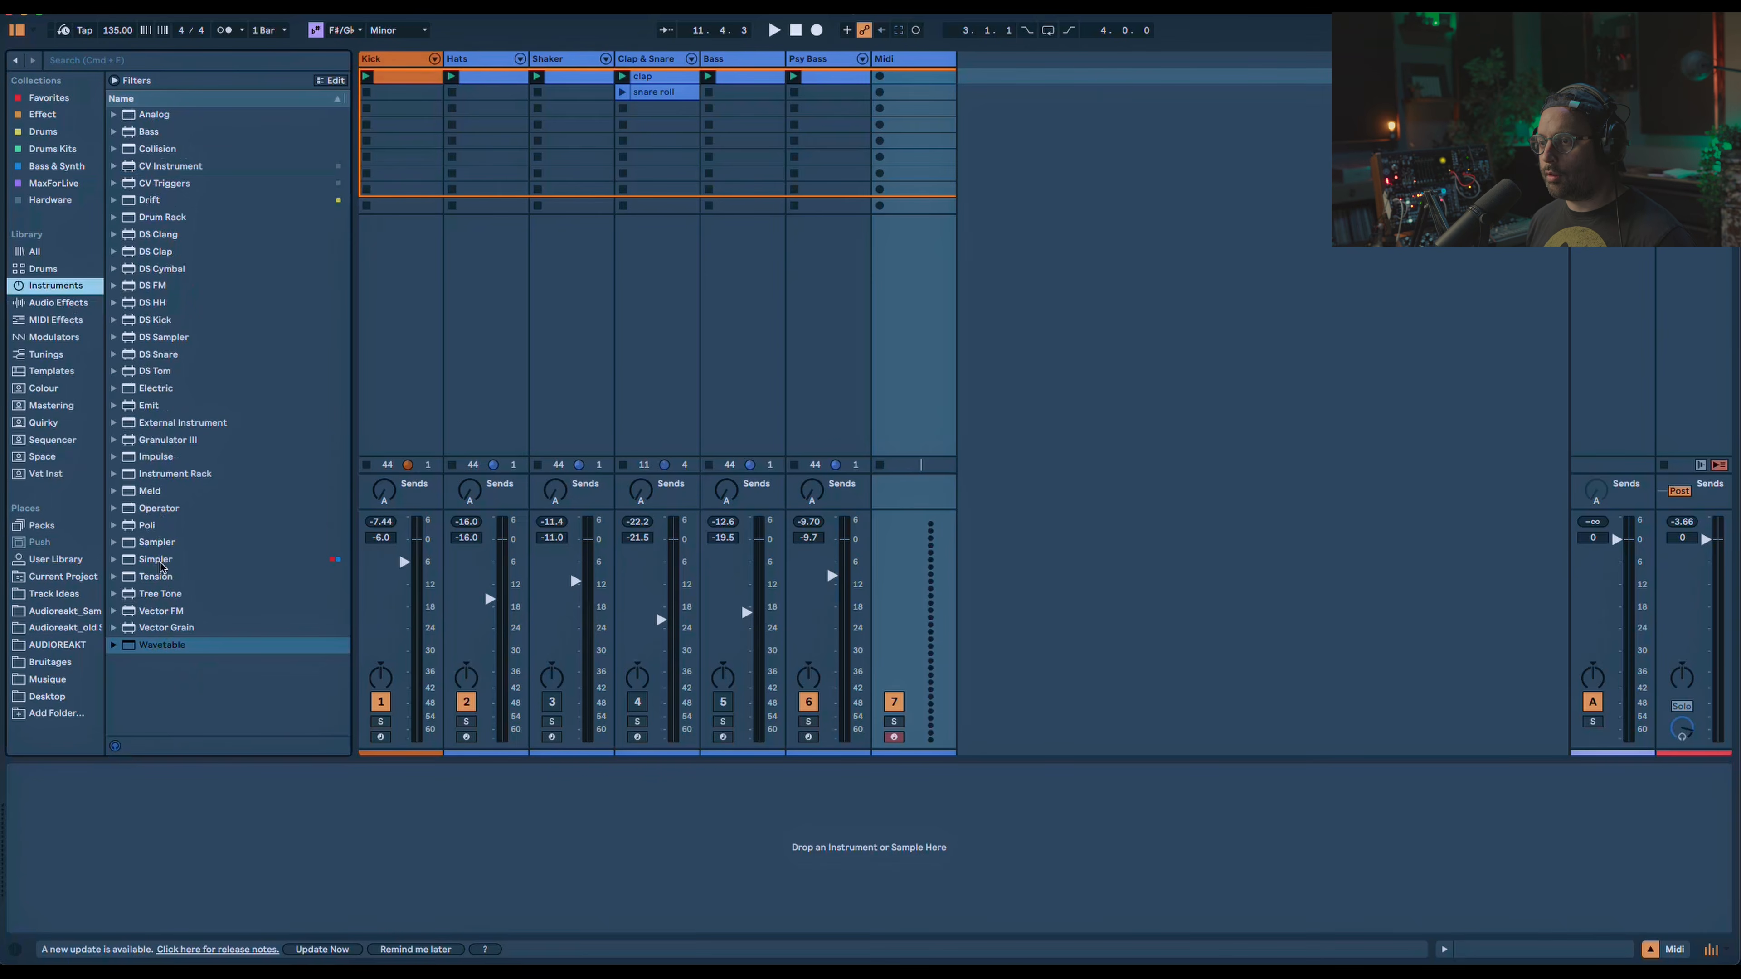
double_click(149, 491)
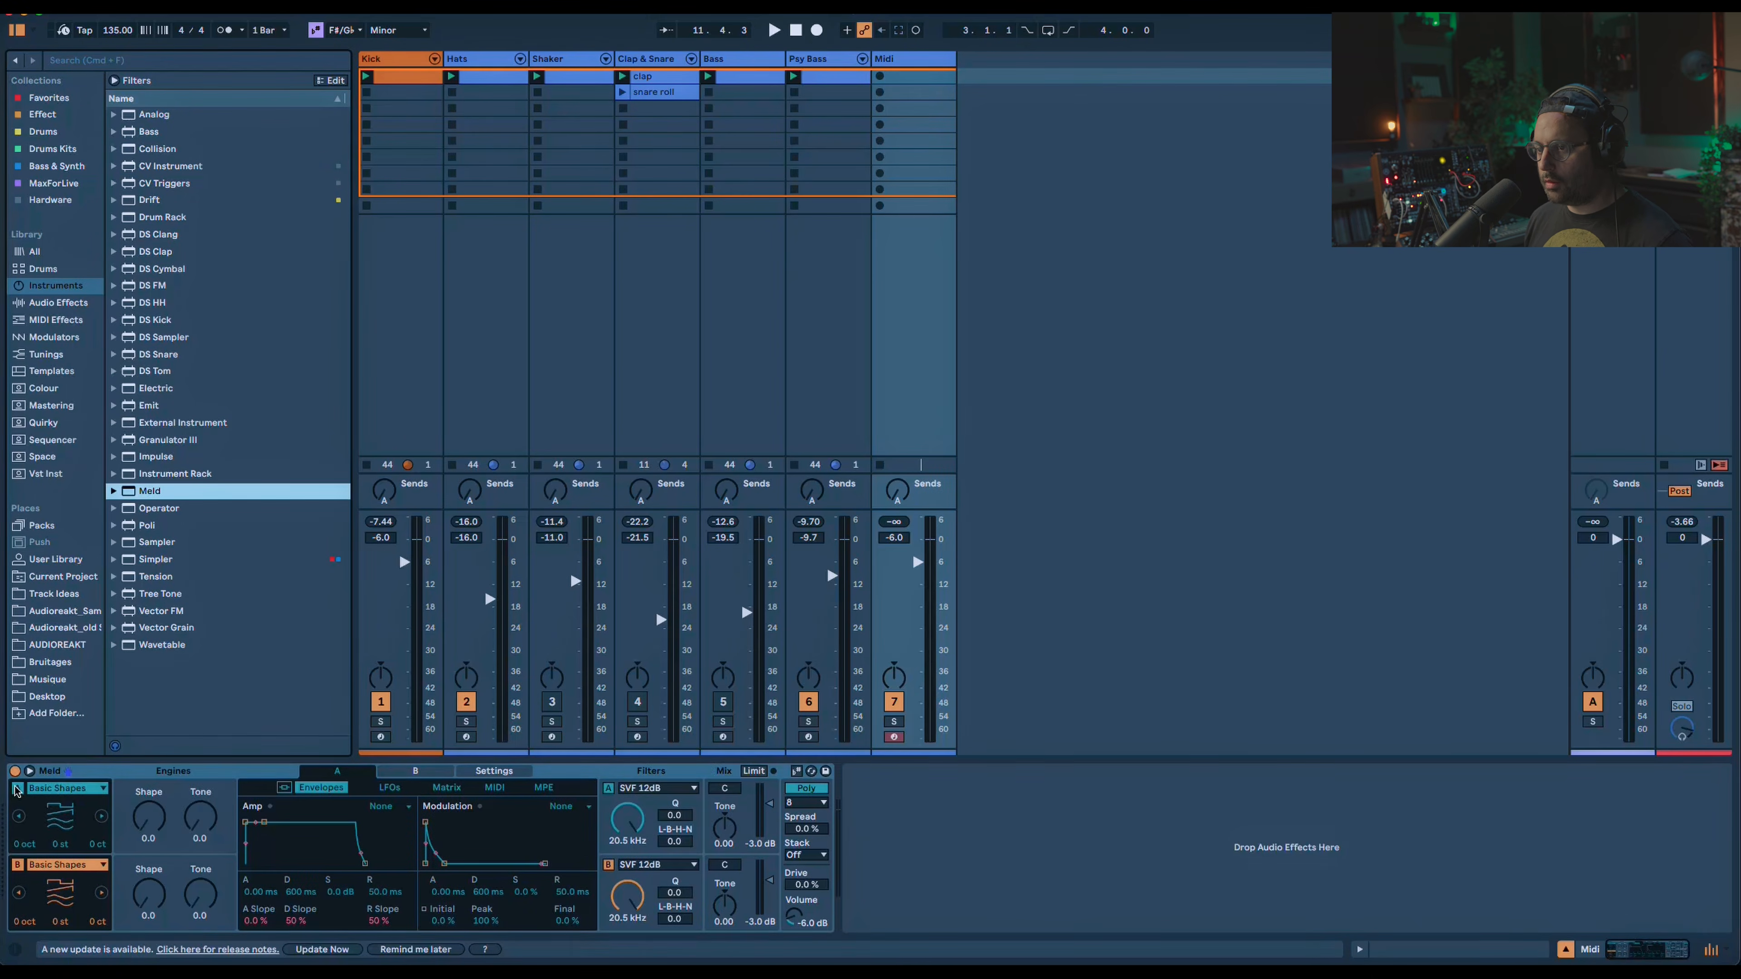
Set Meld's Spread to 100%, Stack to 3 and Drive to 9.4%.
click(841, 838)
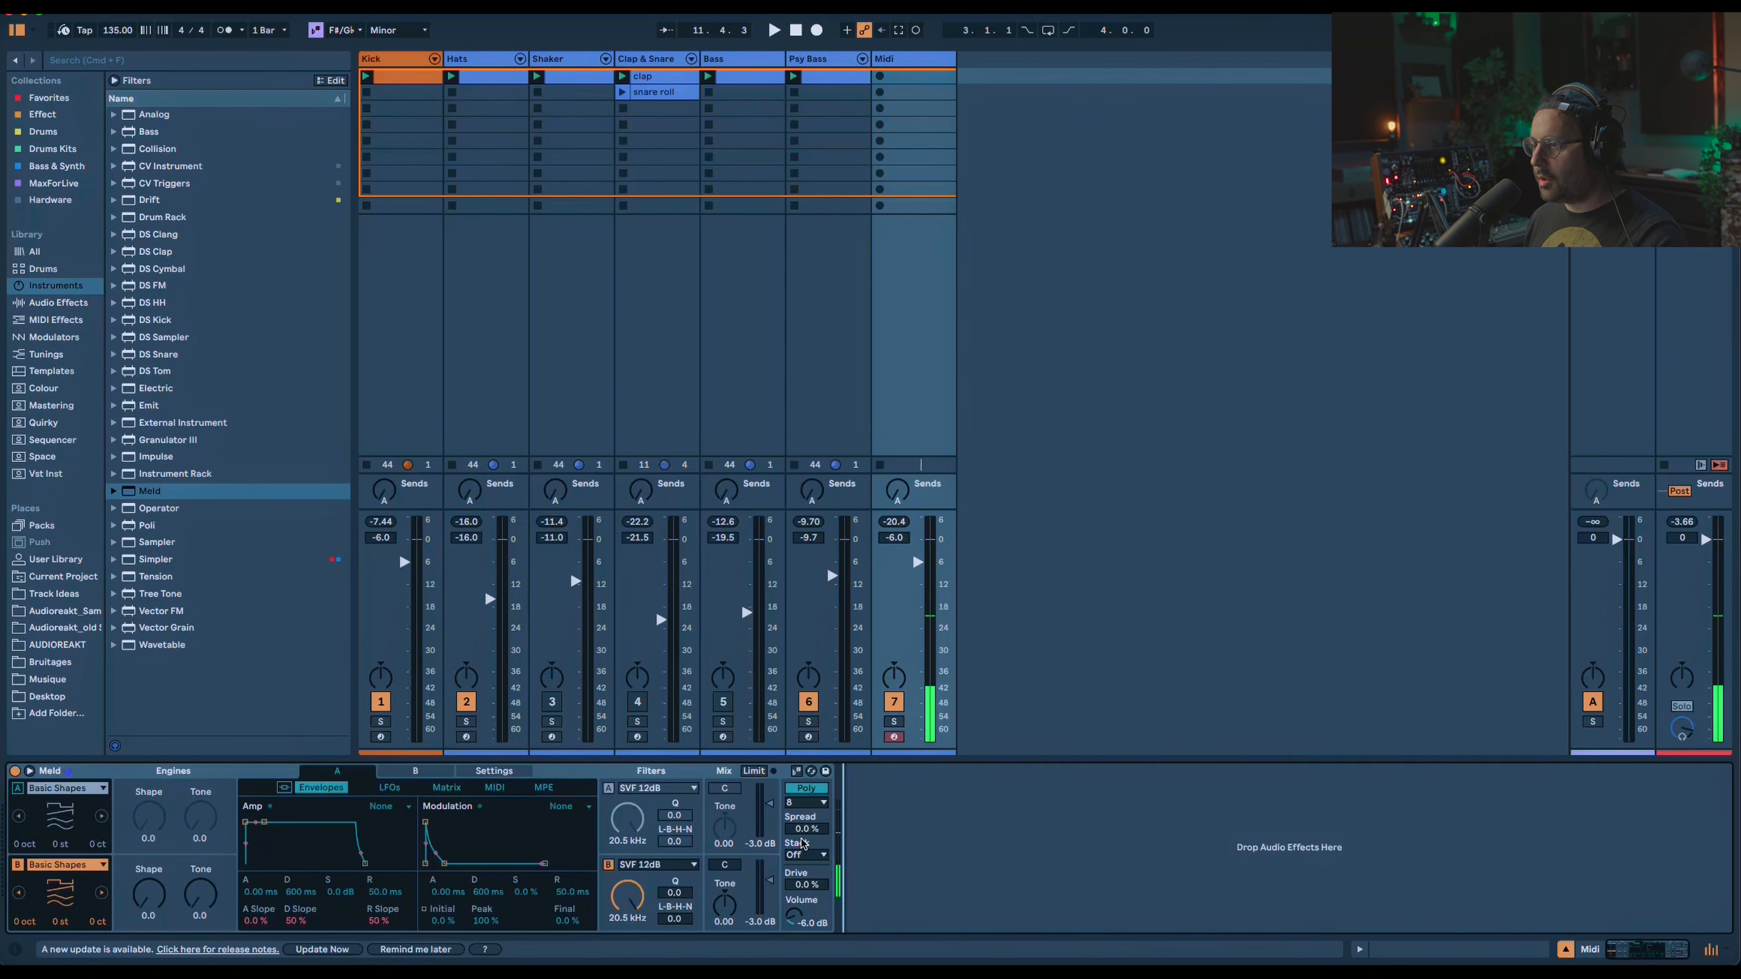
drag(808, 832, 808, 769)
click(807, 855)
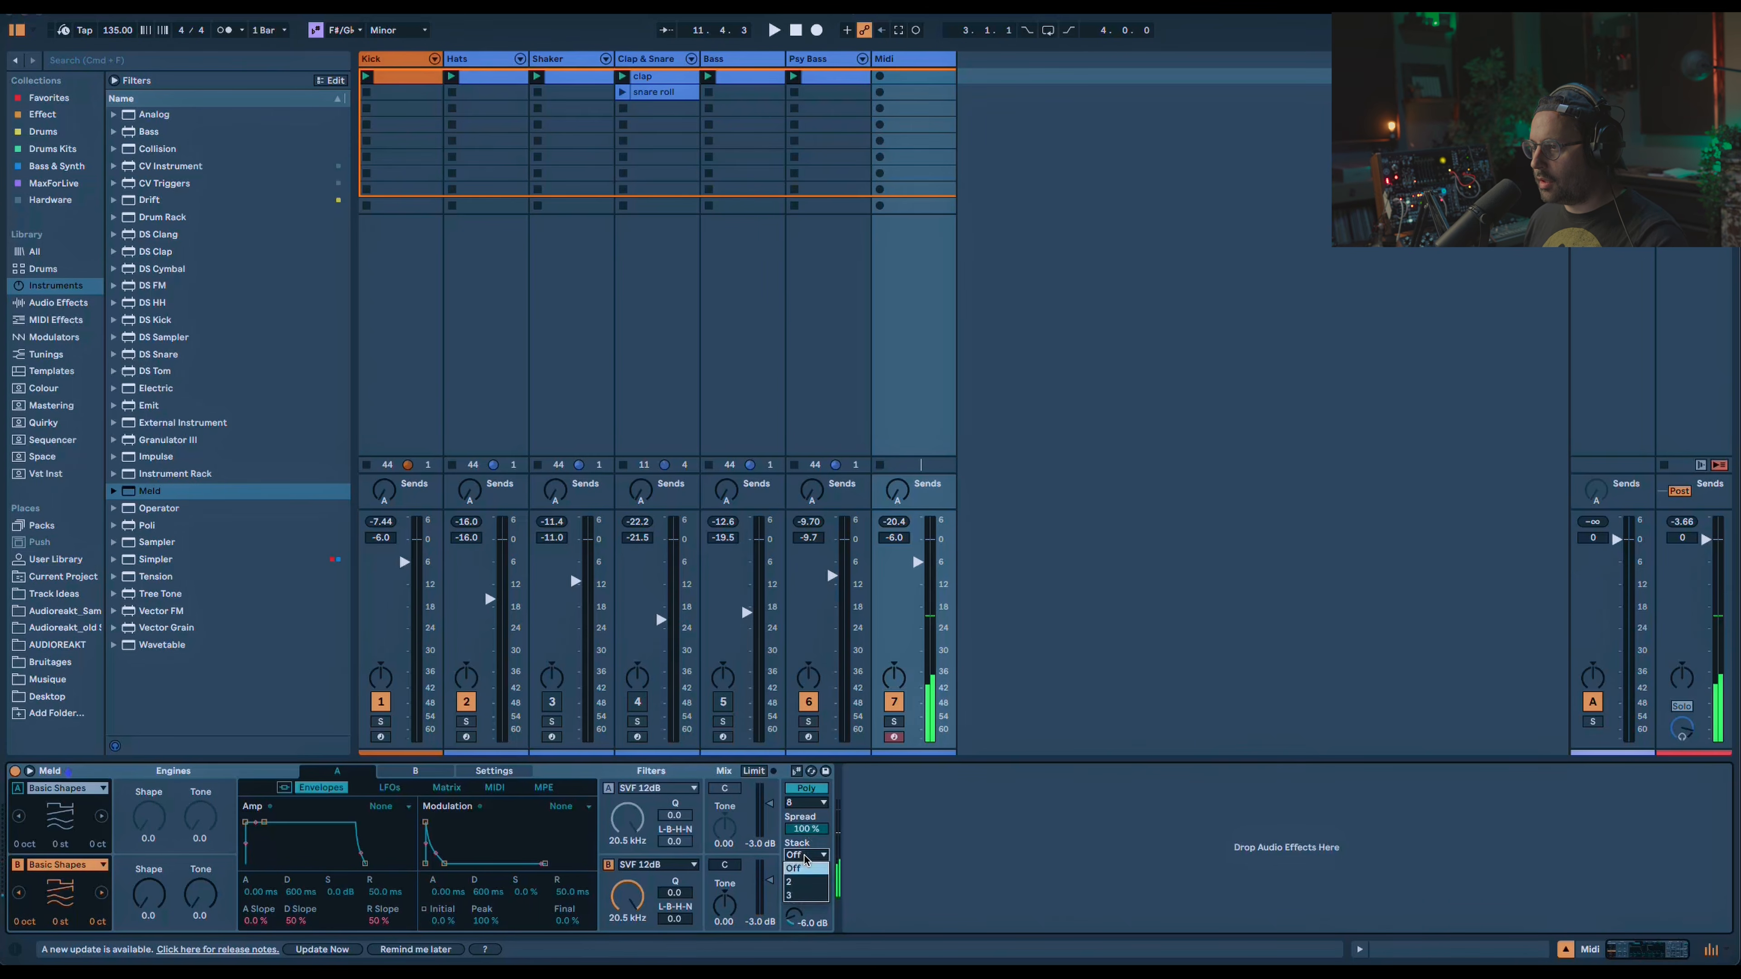
click(800, 894)
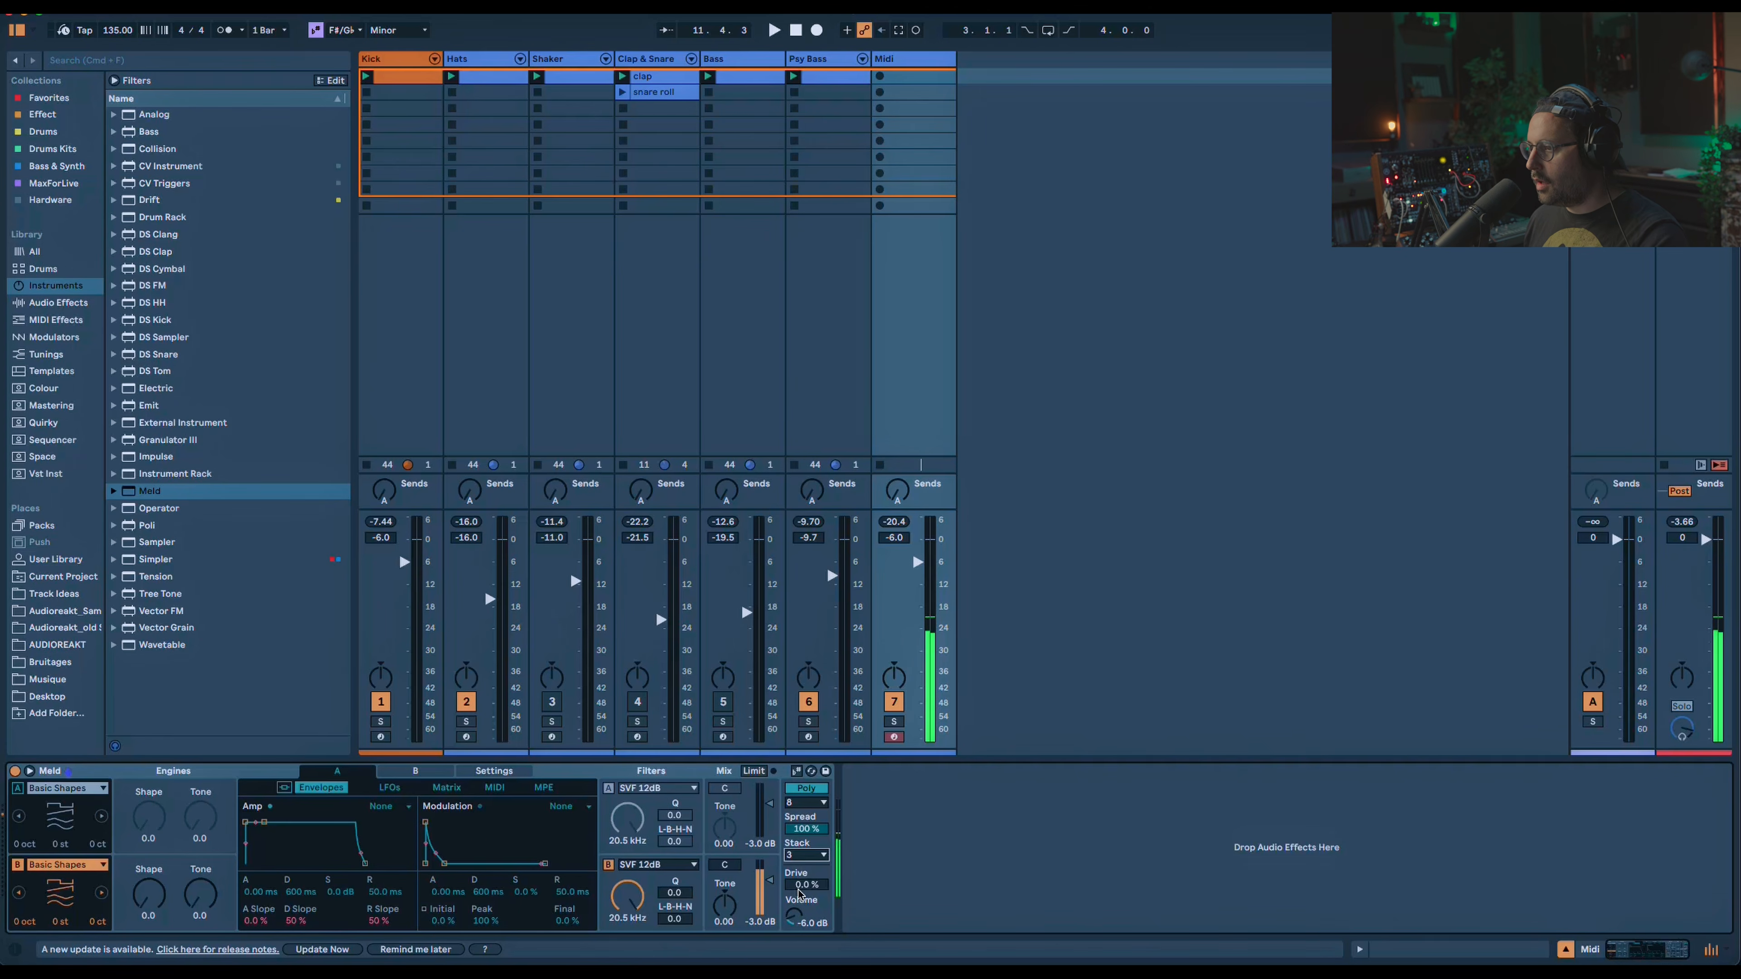
drag(800, 890, 800, 878)
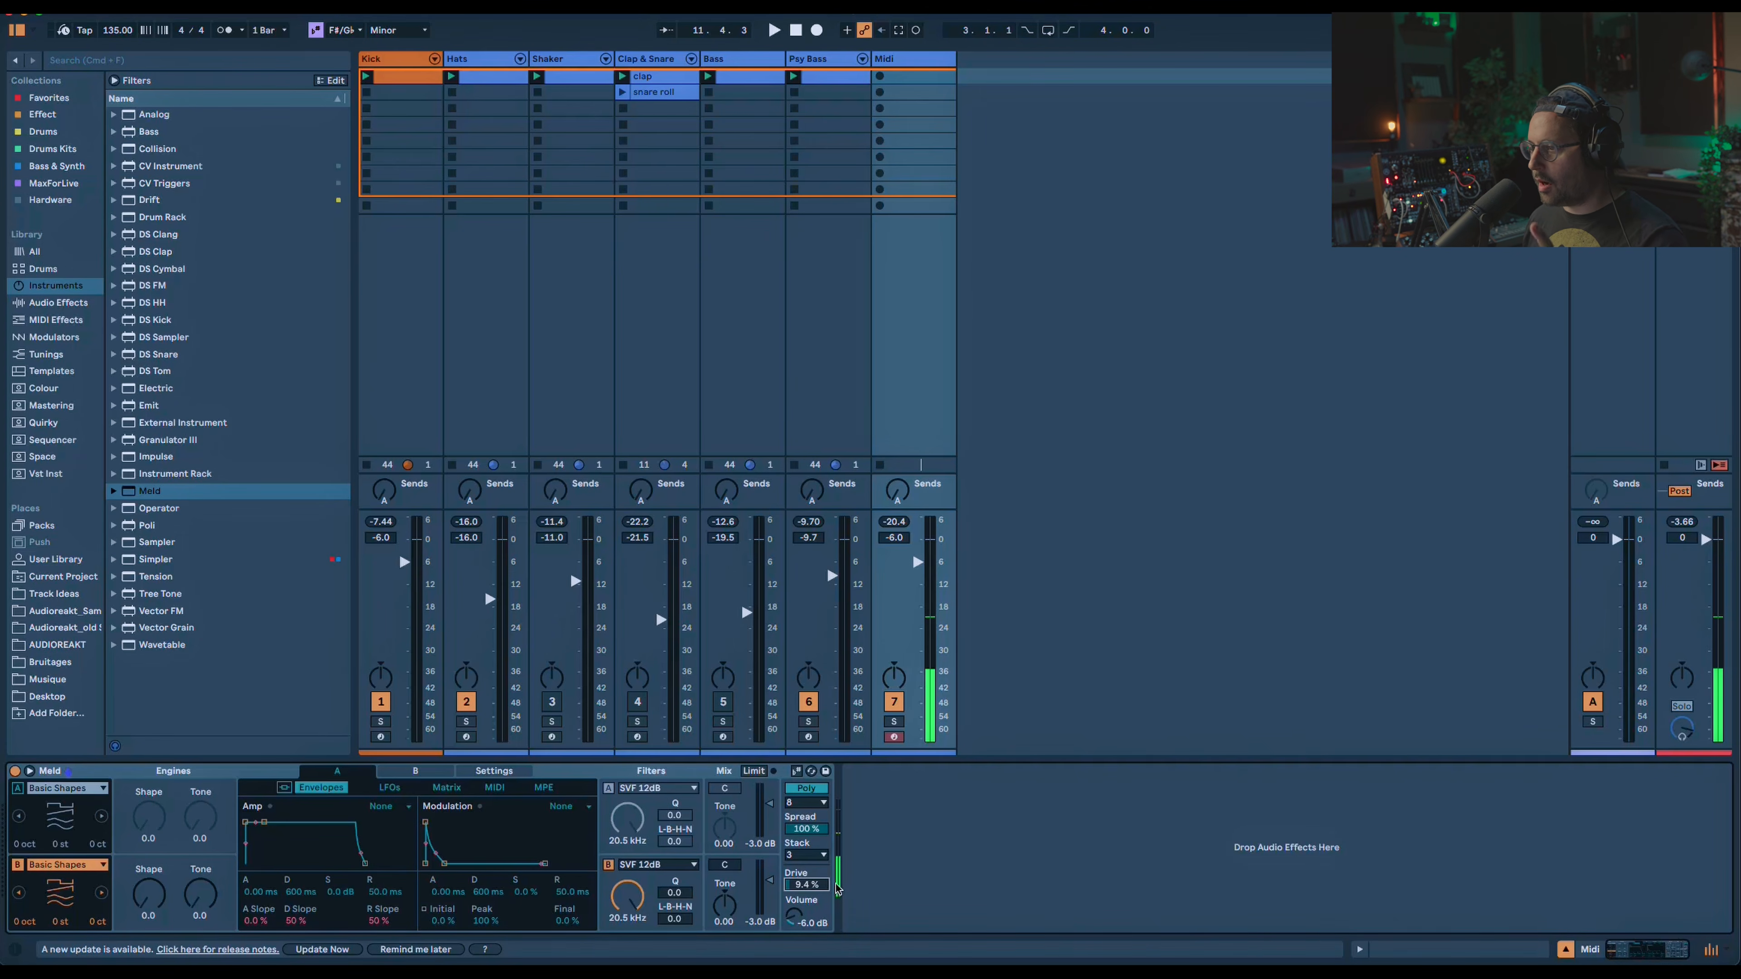
Add Delay and Reverb effects after Meld and set the reverb's decay time to 3.79 s.
click(69, 299)
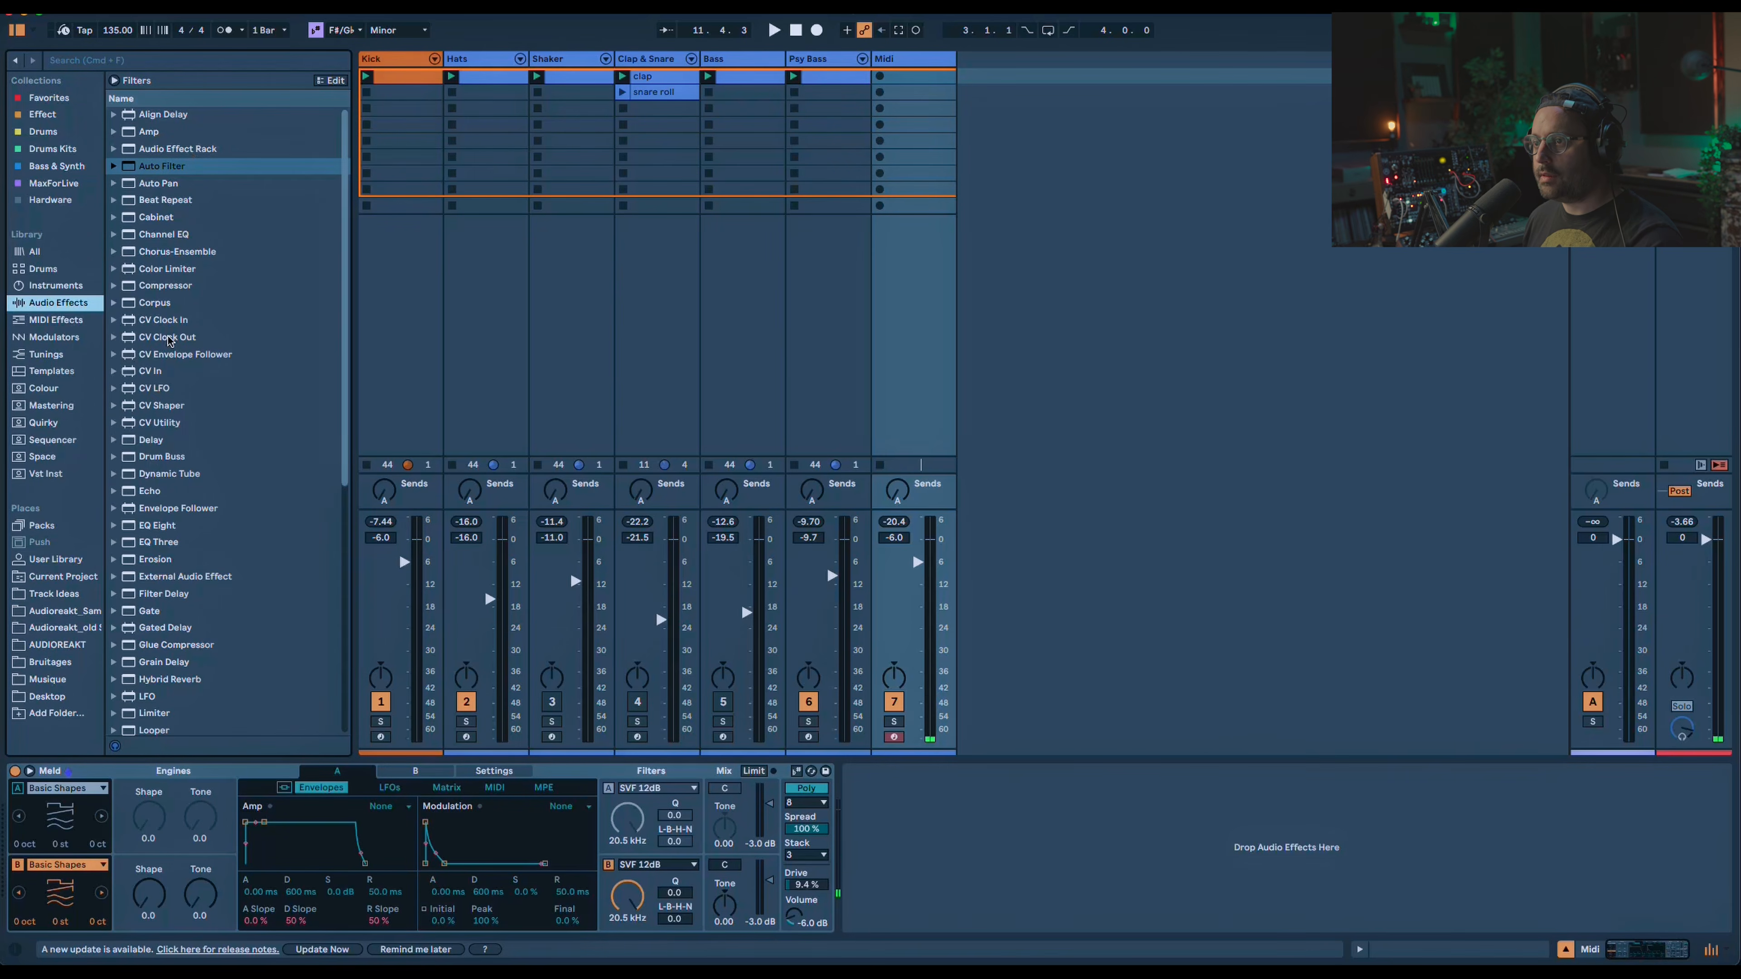
drag(152, 443, 1094, 840)
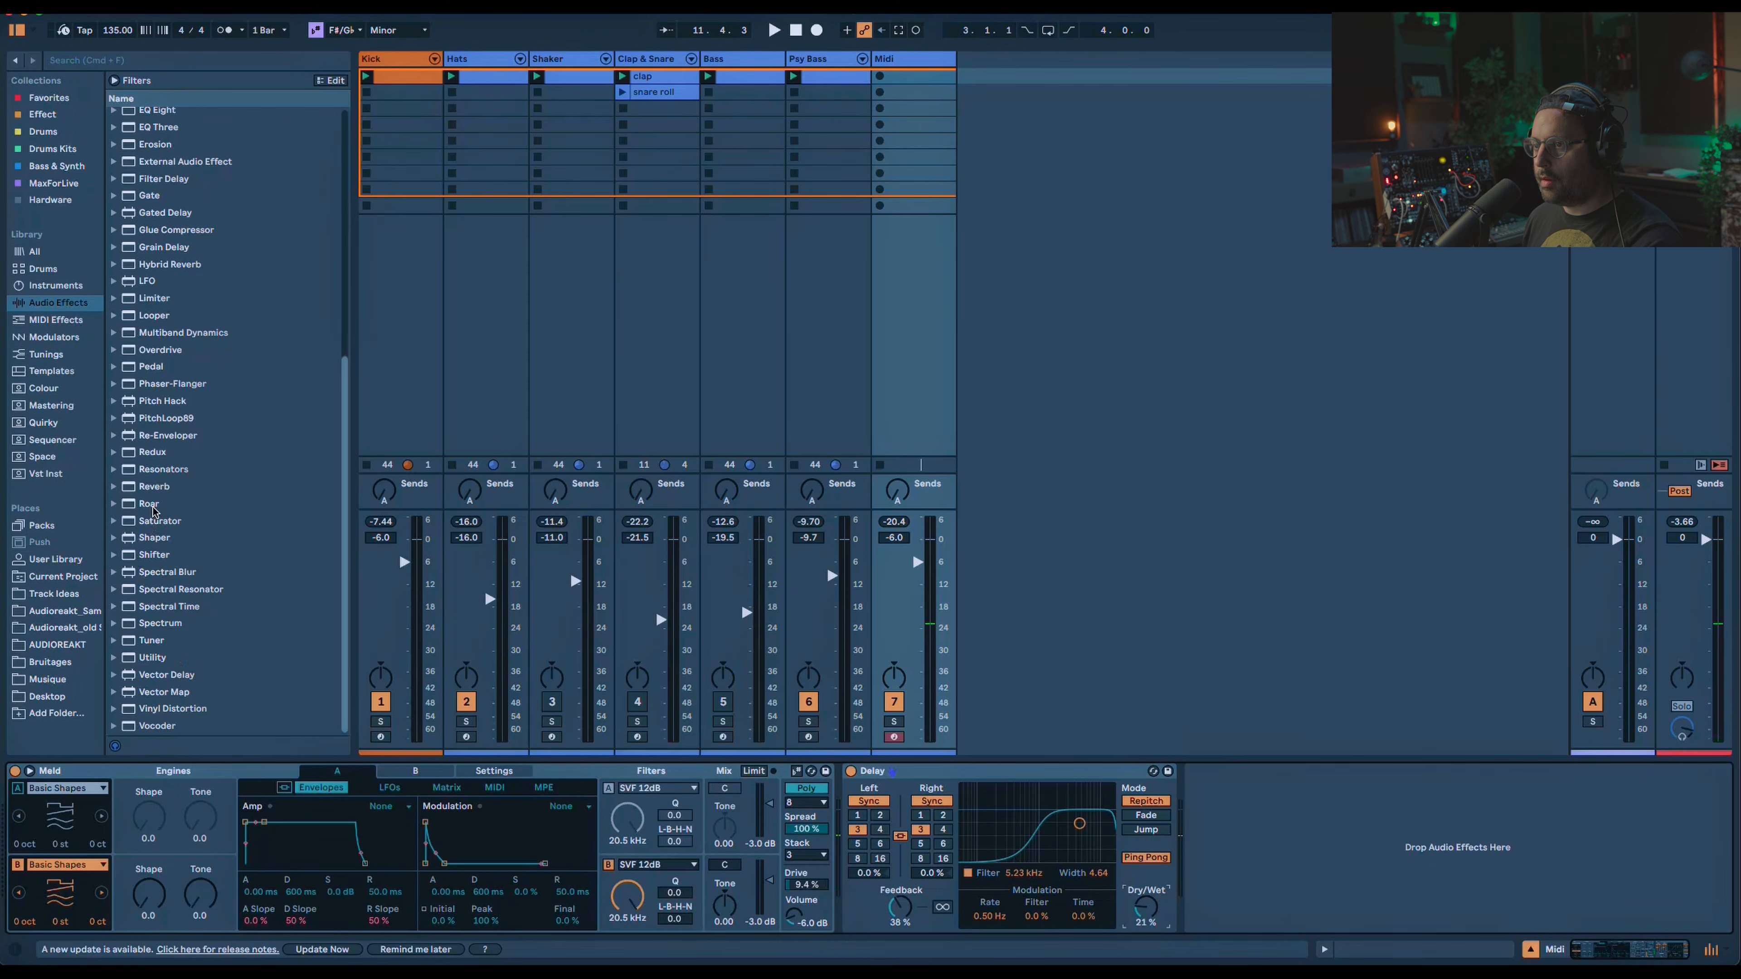
double_click(154, 487)
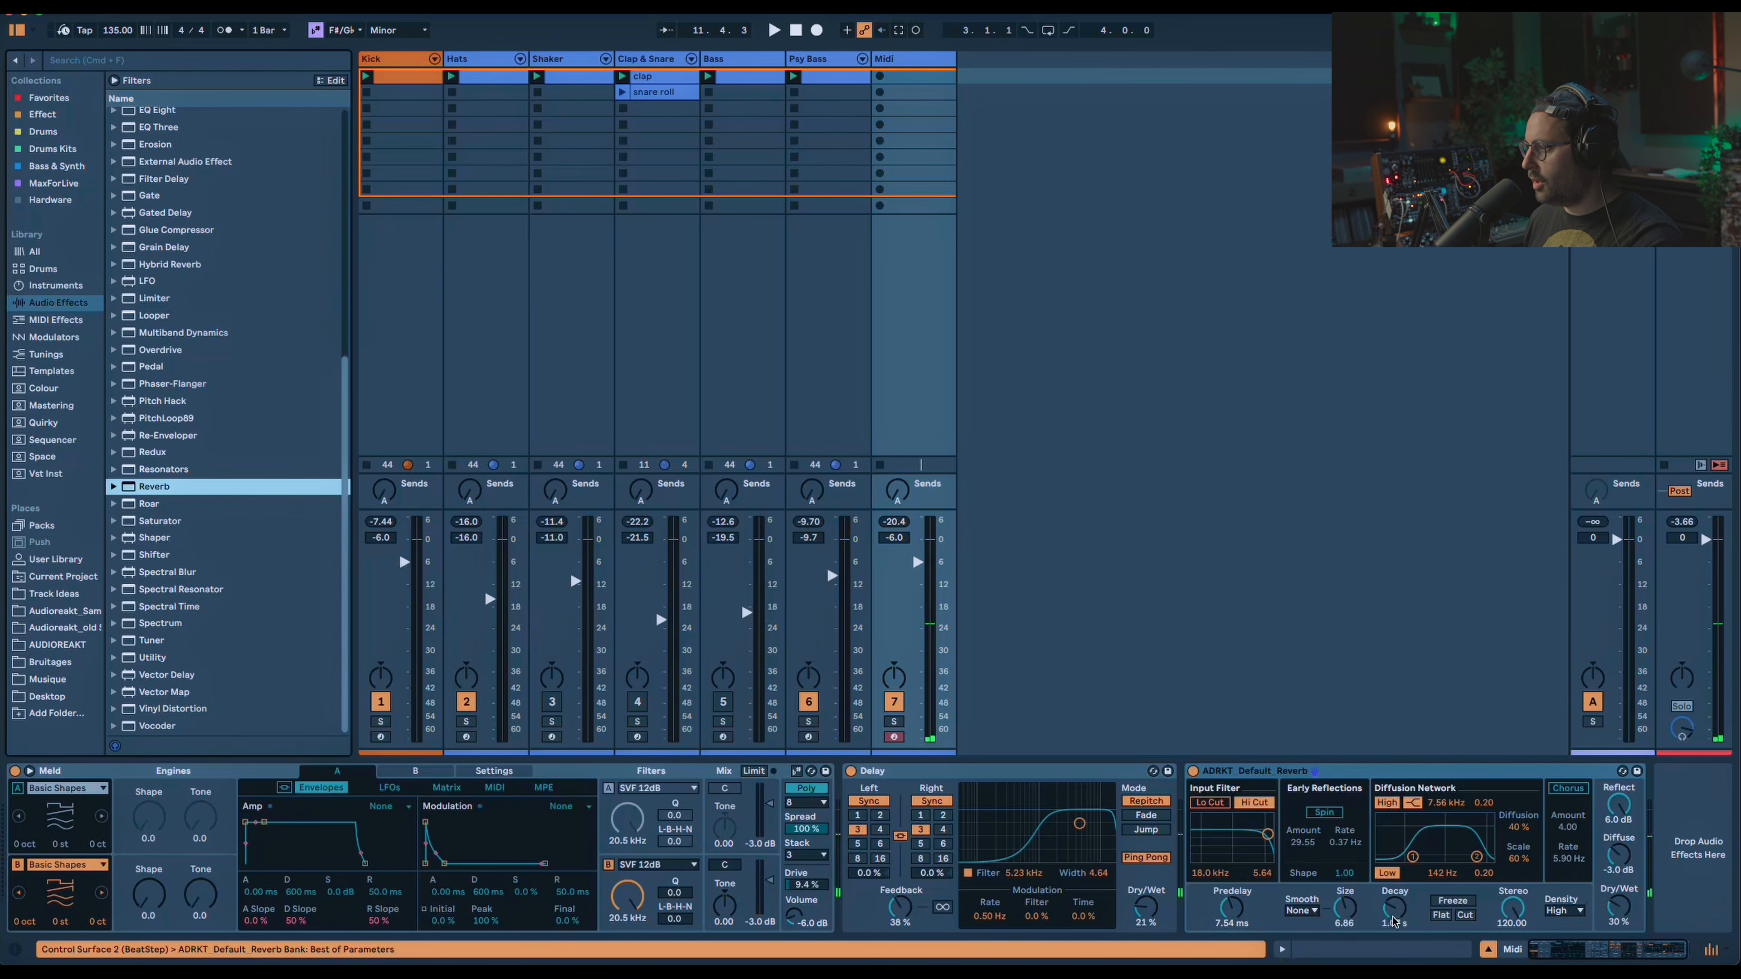
drag(1394, 907, 1394, 858)
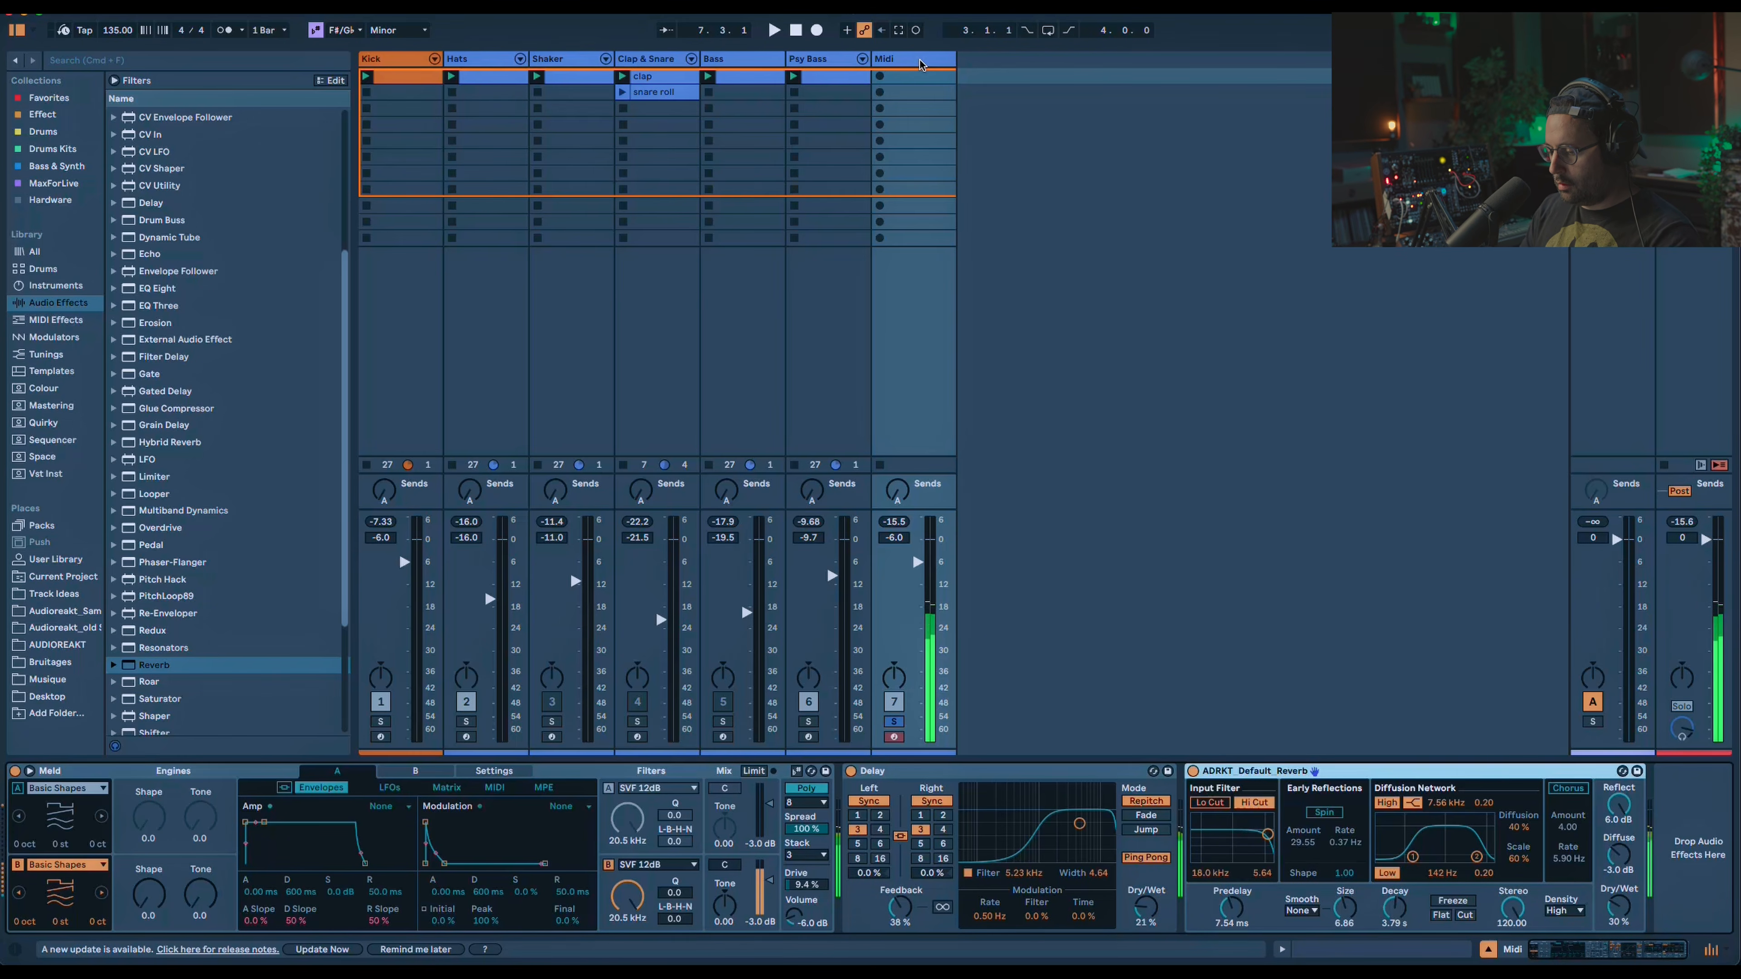
Unsolo the Midi track and capture the played notes into a new MIDI clip.
key(s)
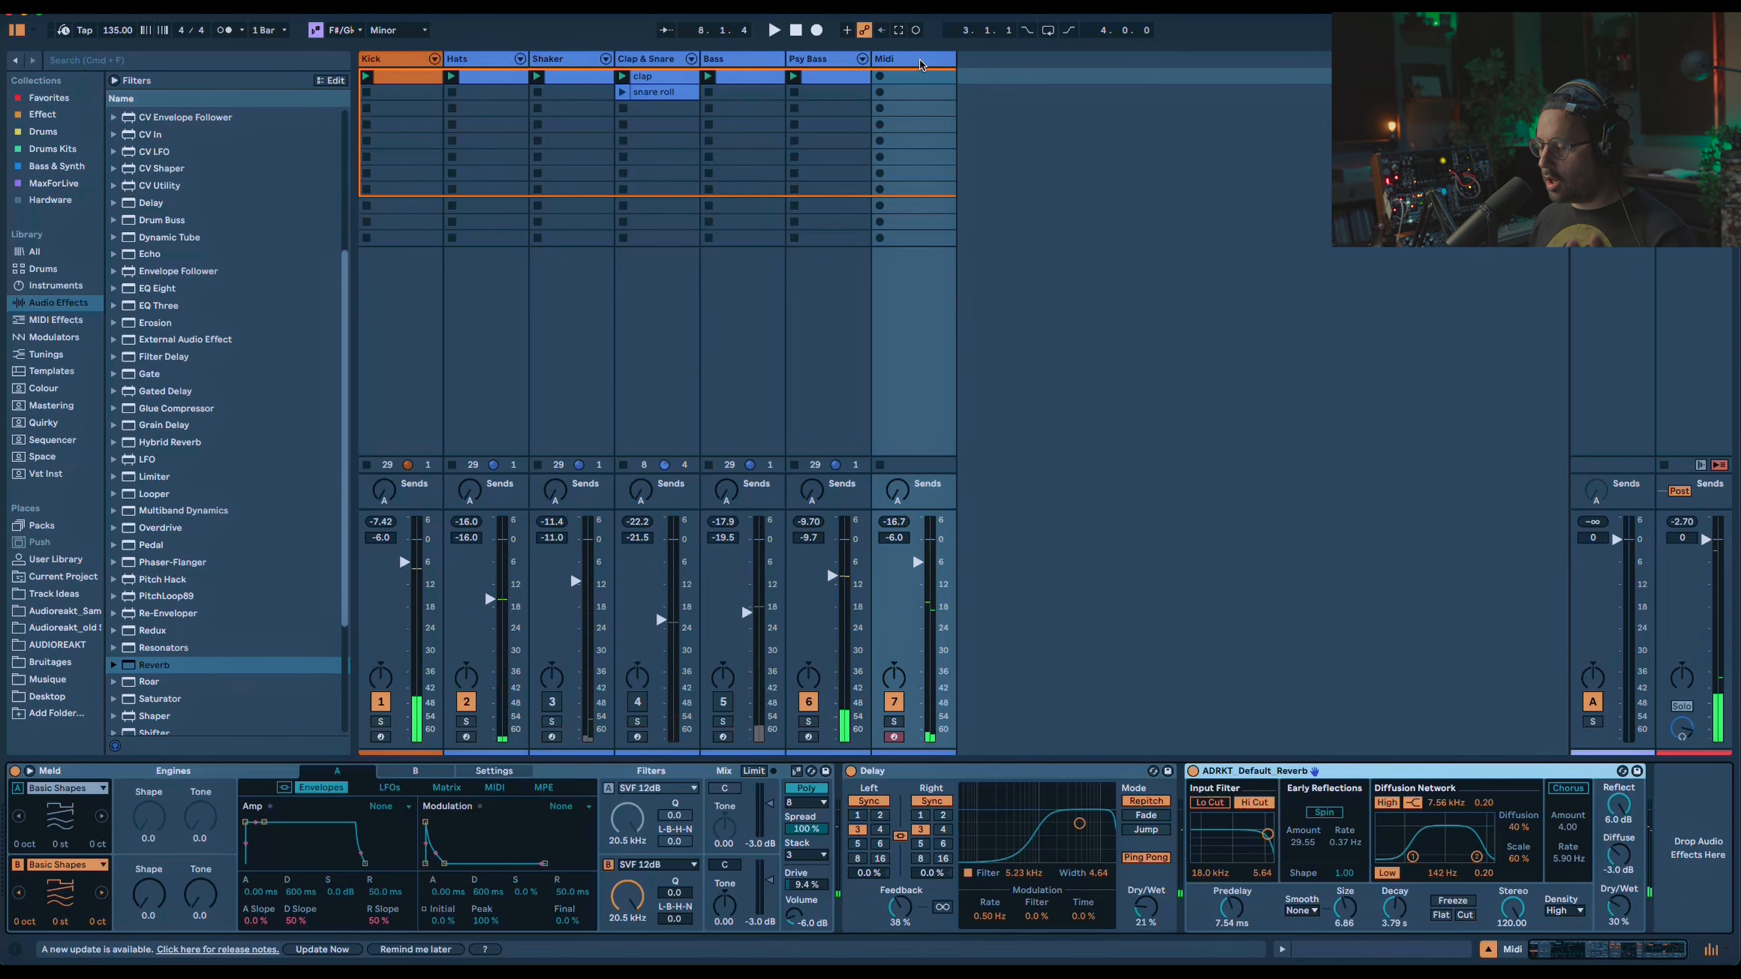
click(904, 32)
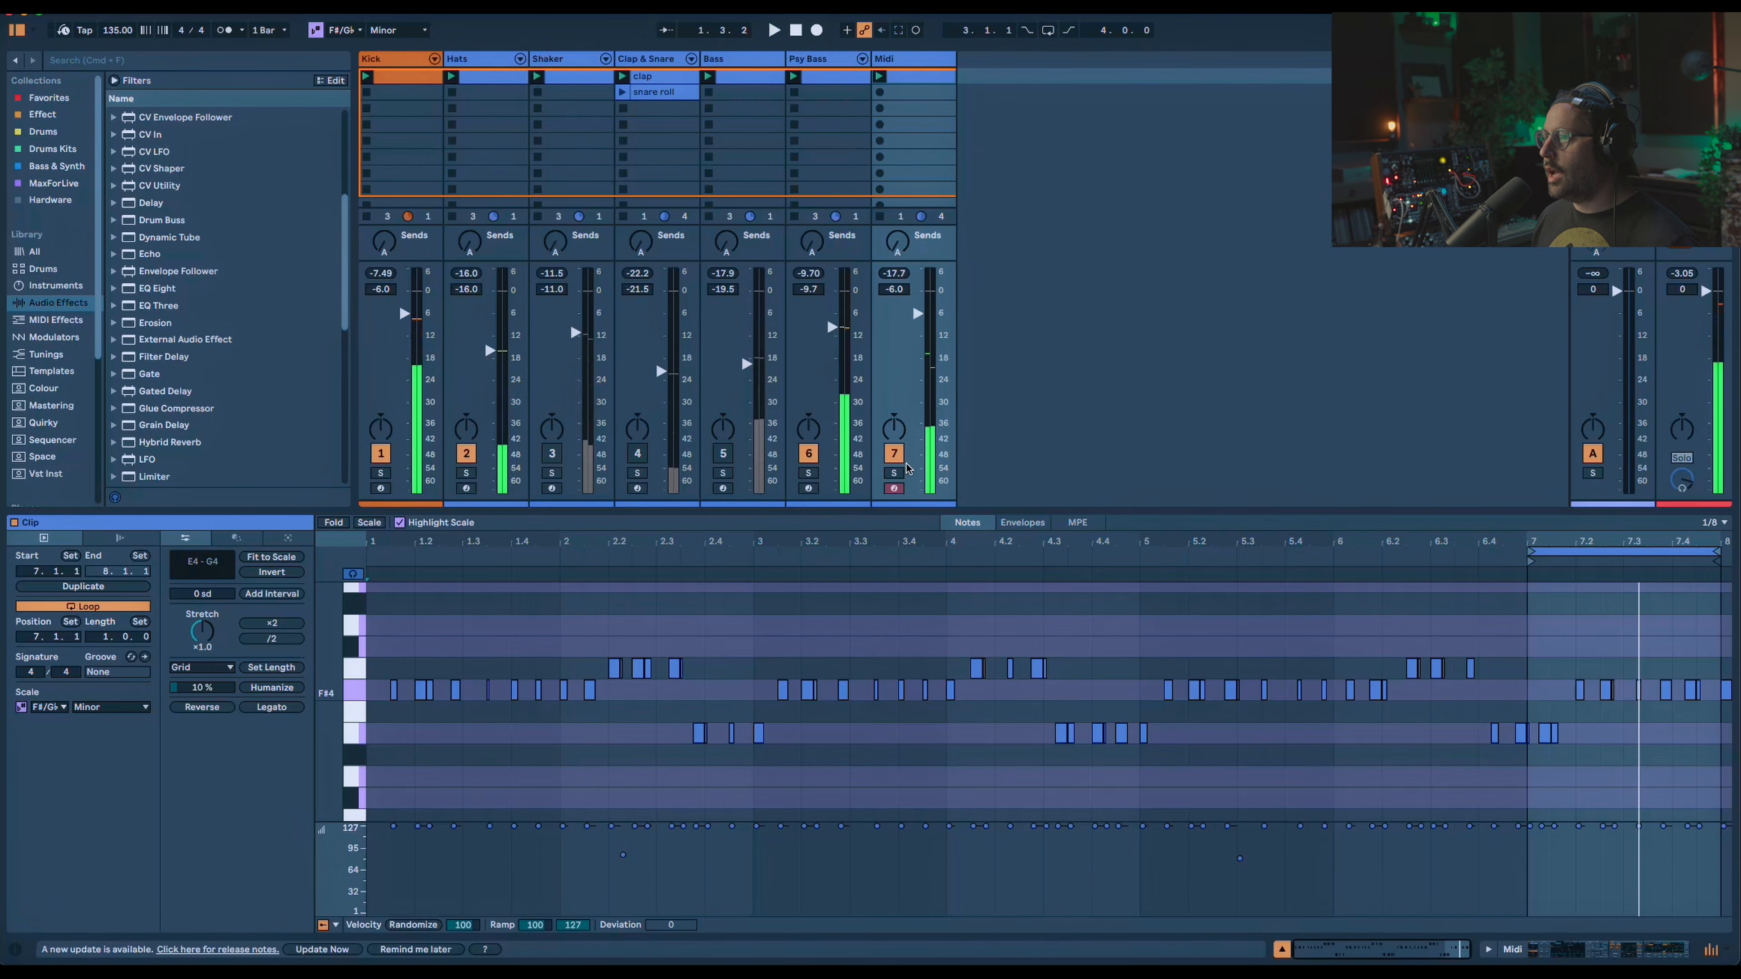
Solo the Midi track and move its clip's loop start back to bar 5.
click(894, 473)
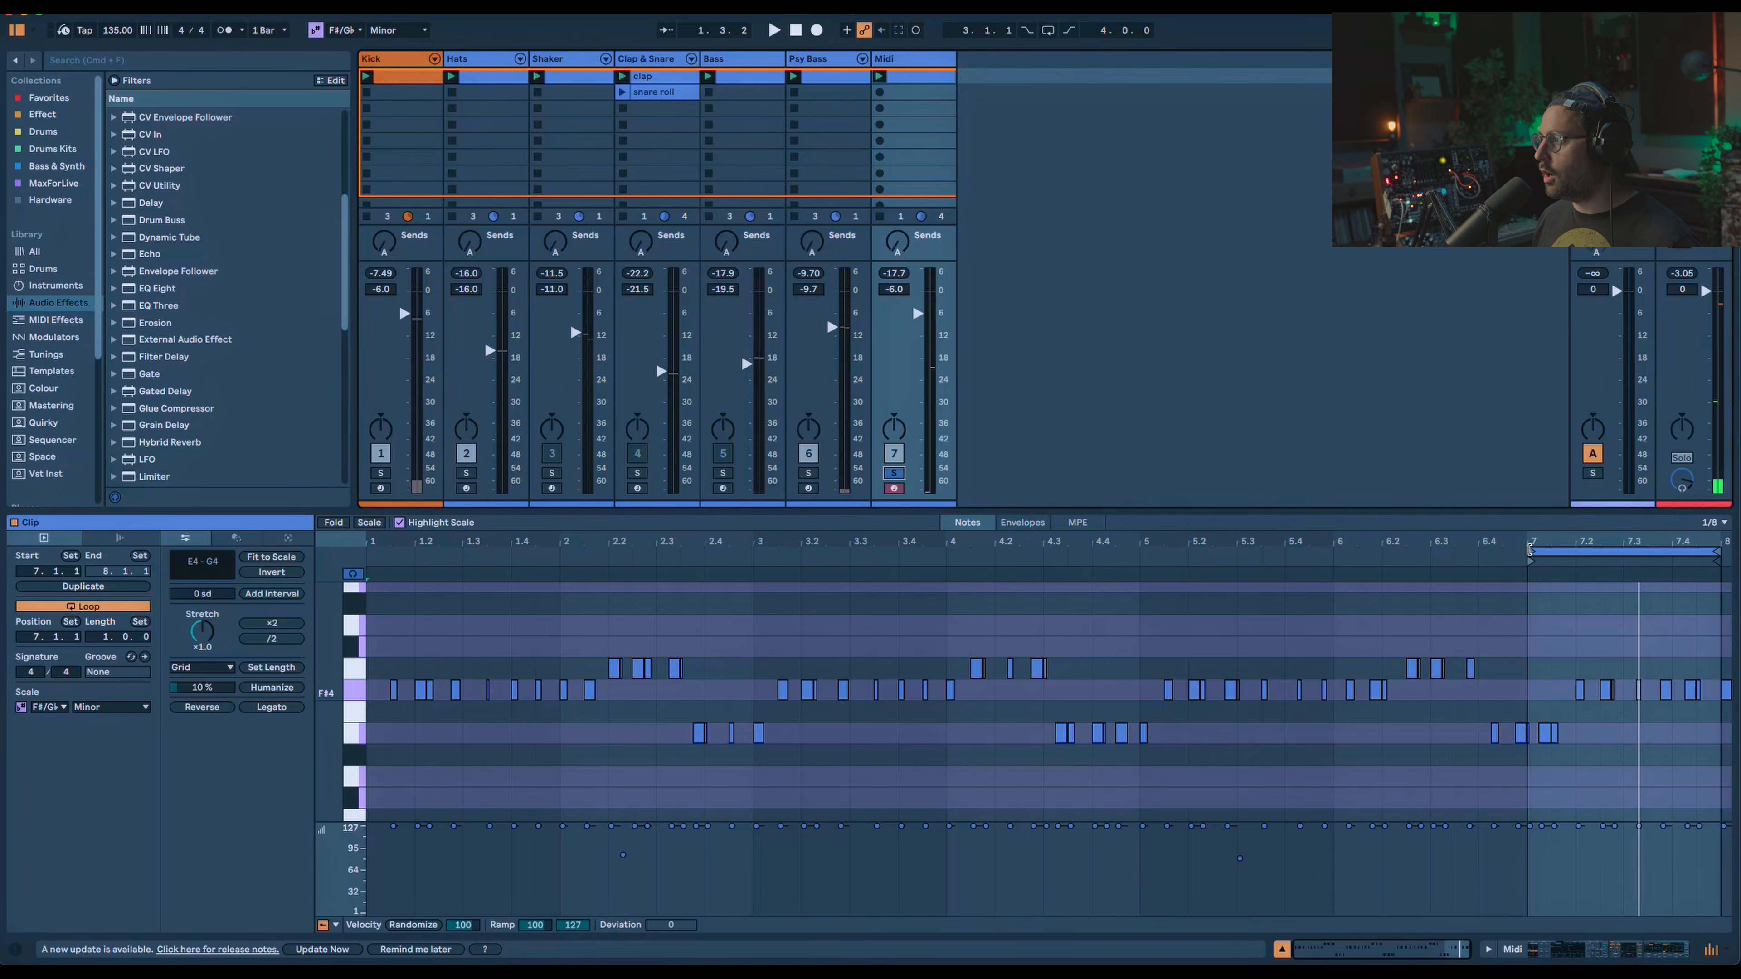
mouse_move(1530, 550)
mouse_down()
mouse_move(1081, 553)
mouse_move(1147, 554)
mouse_up()
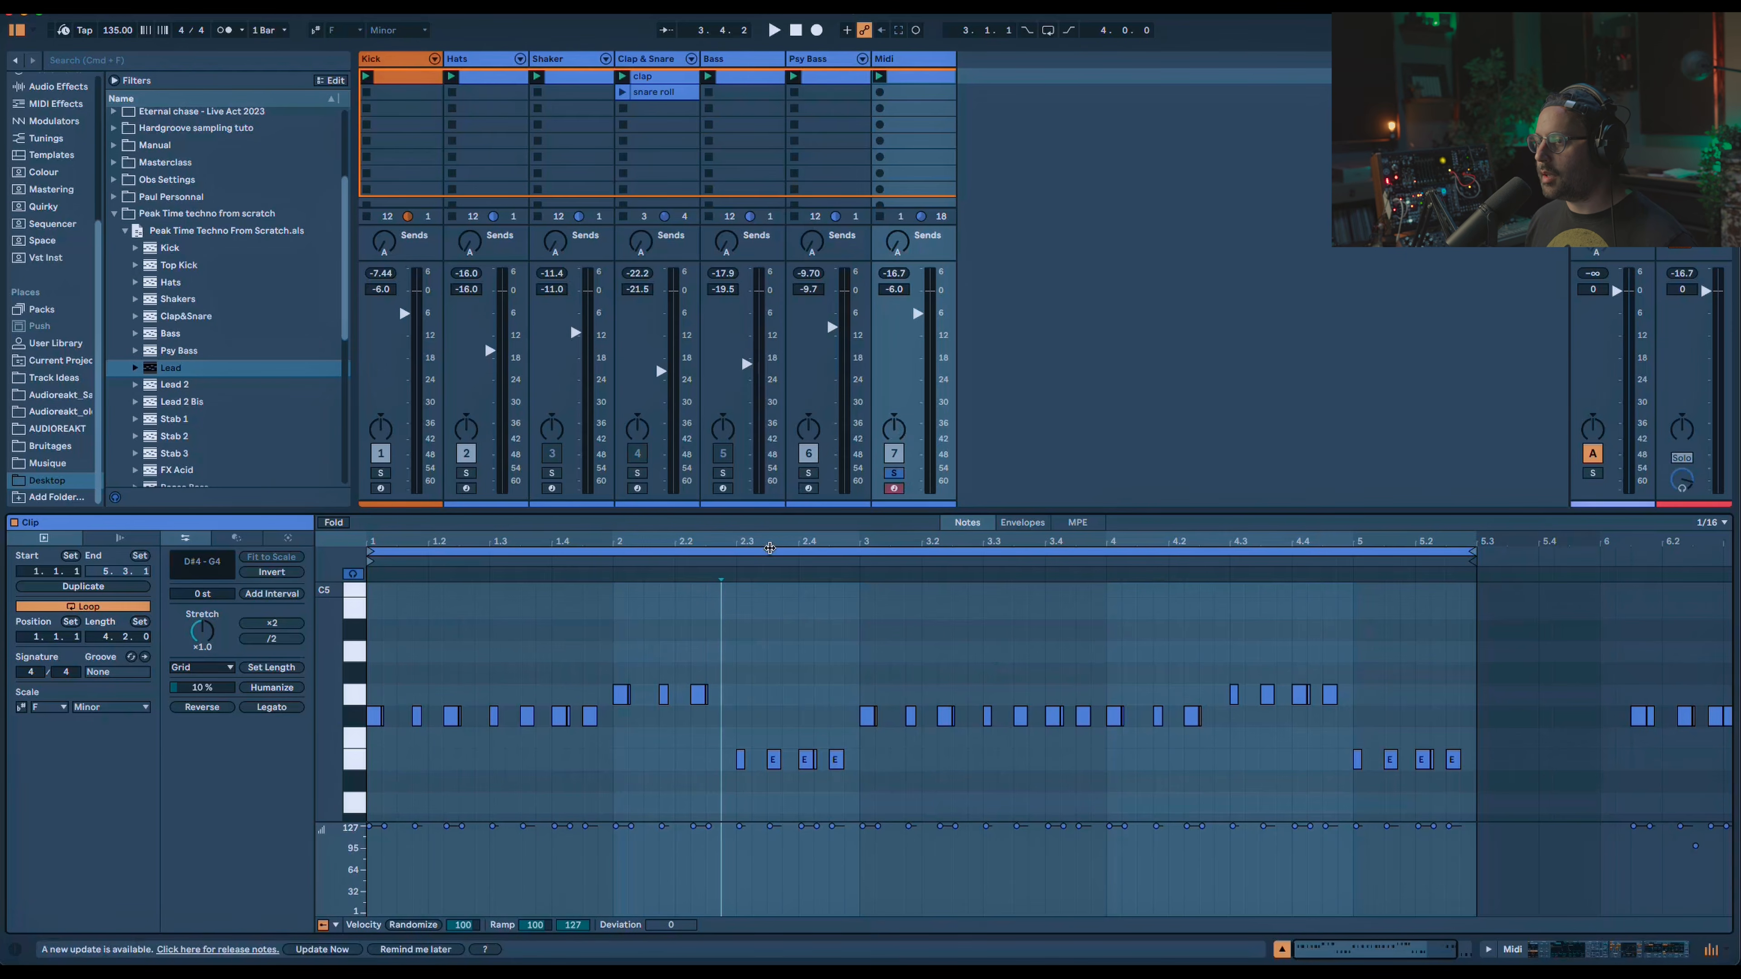
key(space)
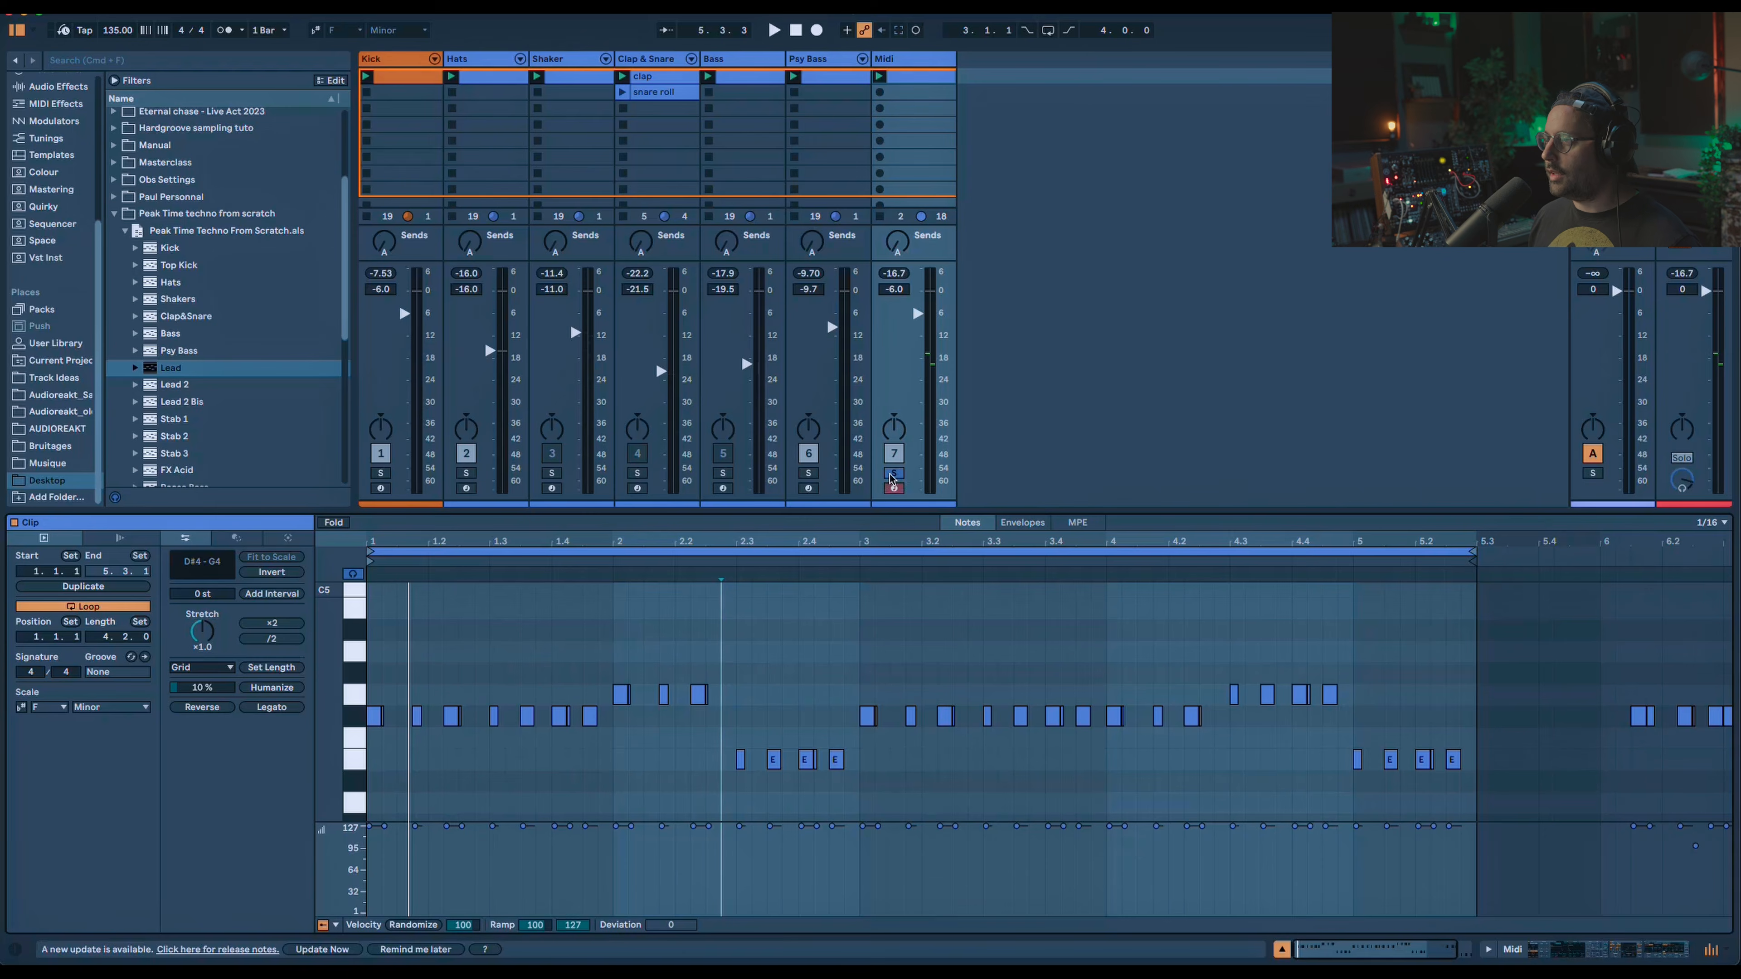
Lower the Midi track's volume to -12.3 dB and lengthen its reverb decay to 4.33 s during playback.
key(space)
drag(918, 313, 917, 337)
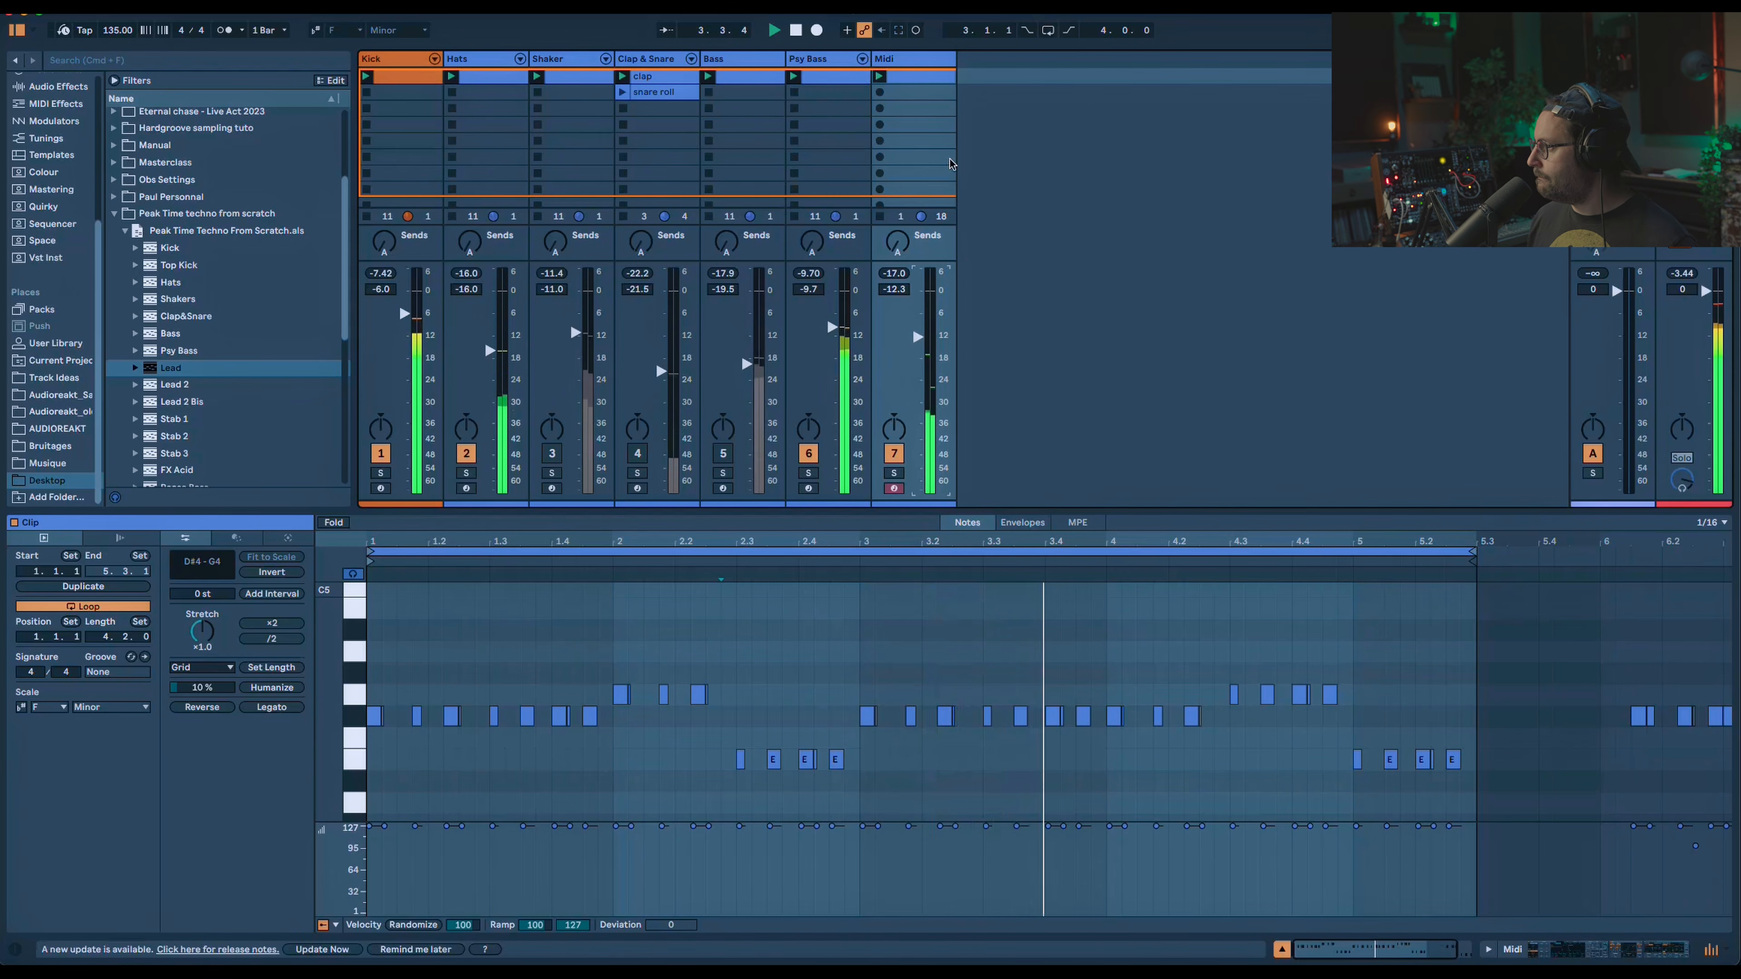
click(914, 79)
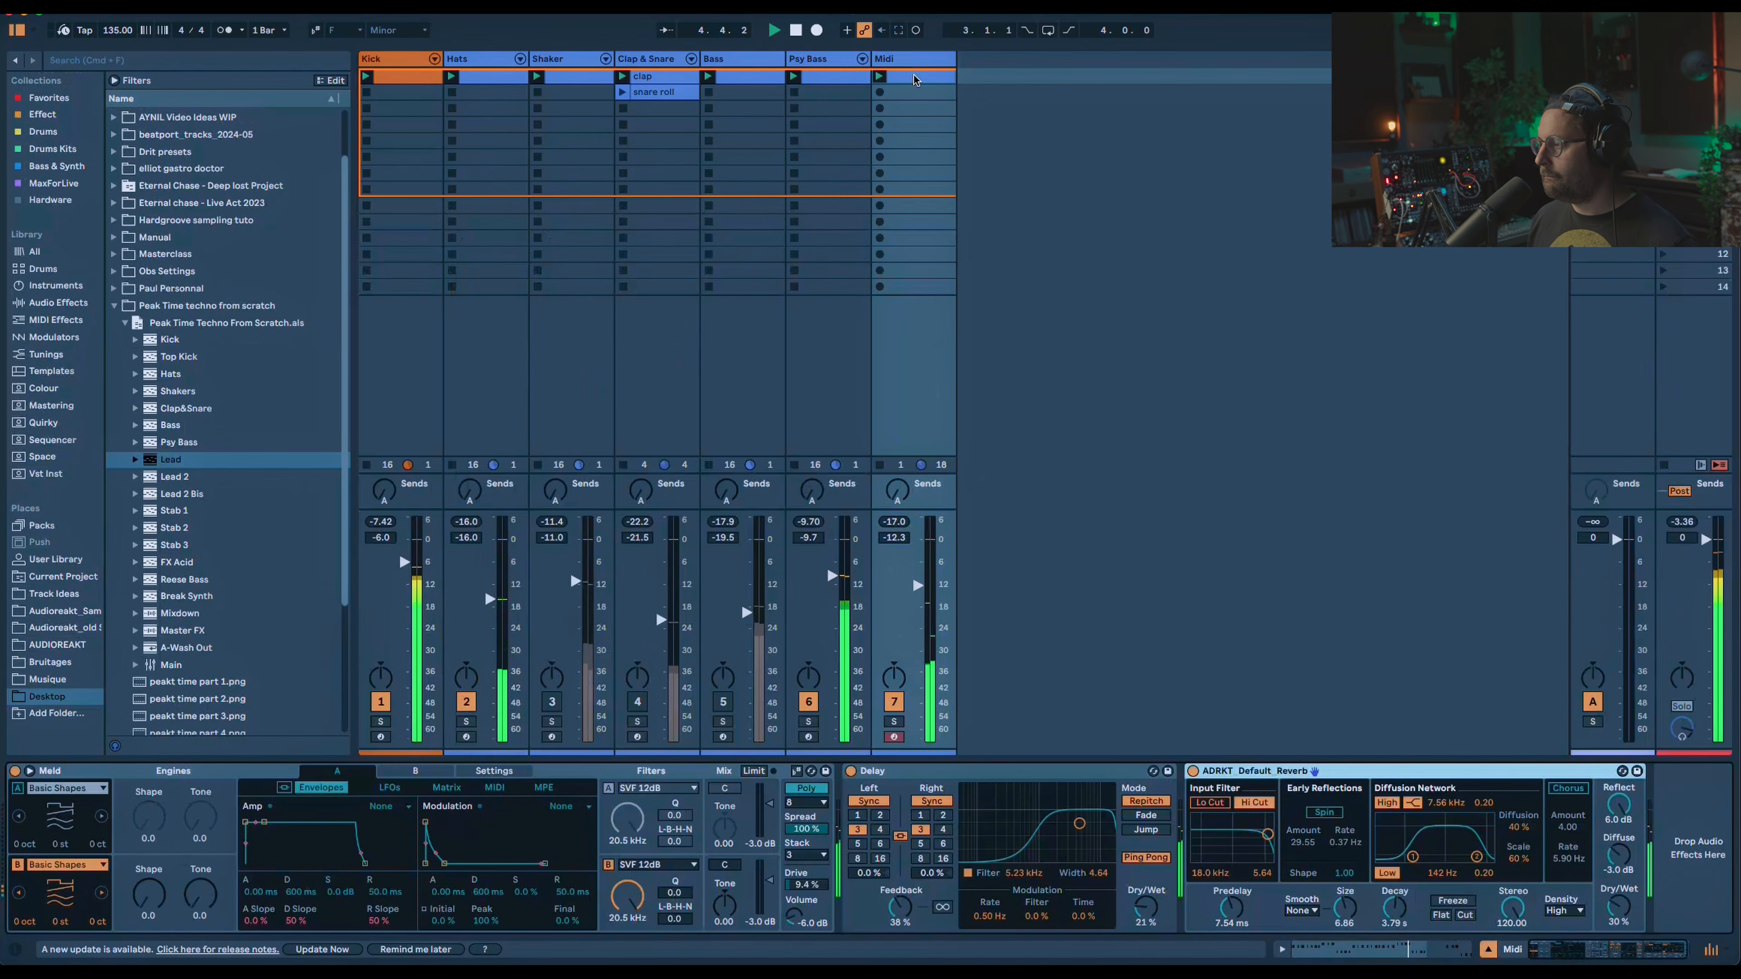
drag(1391, 928, 1391, 925)
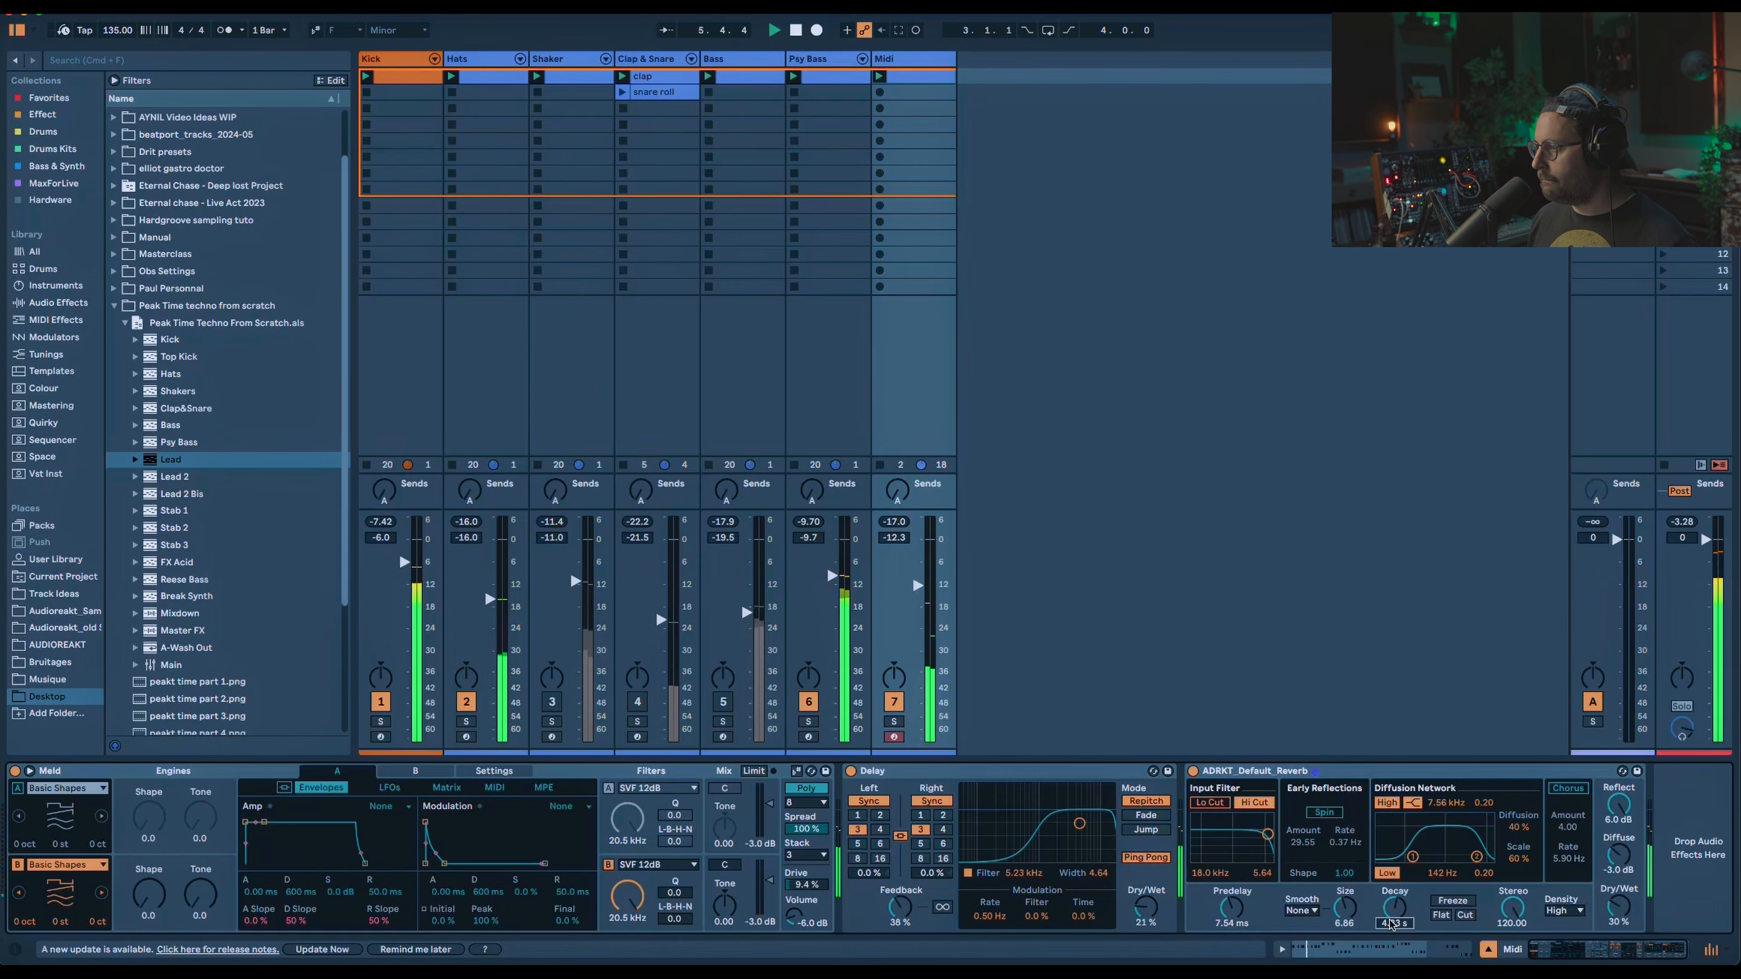
mouse_move(627, 897)
mouse_down()
mouse_move(627, 943)
mouse_move(627, 894)
mouse_up()
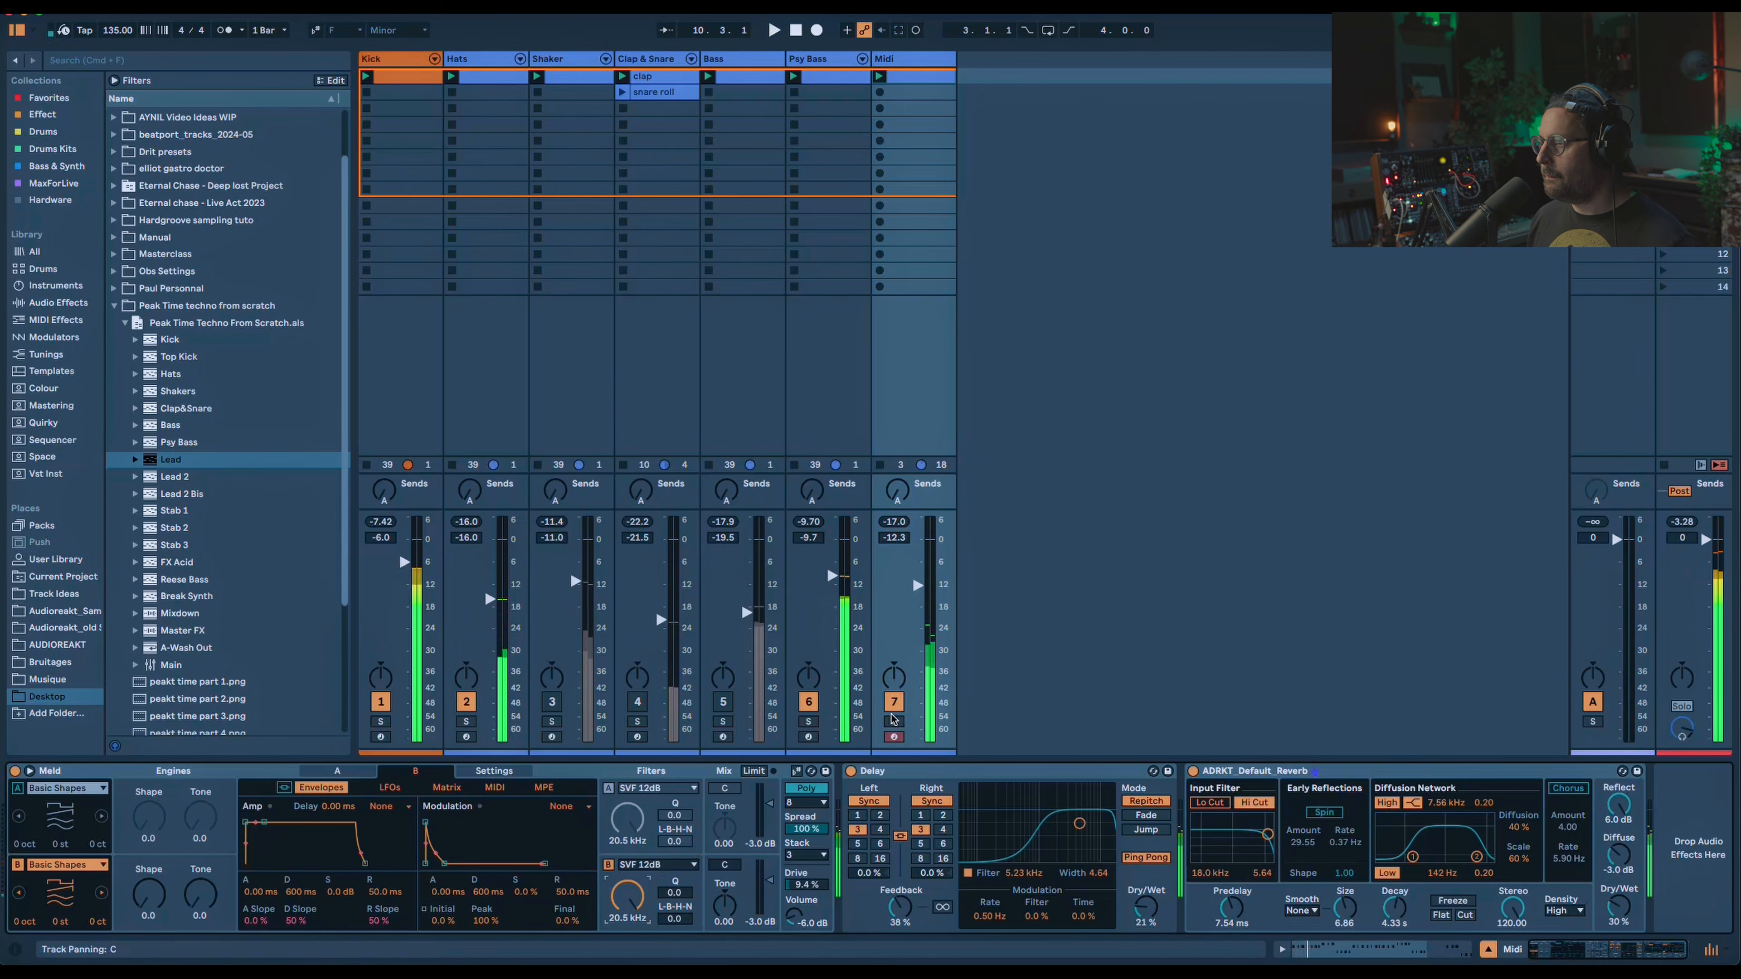
Rename the Midi track as Lead.
click(911, 57)
key(super+r)
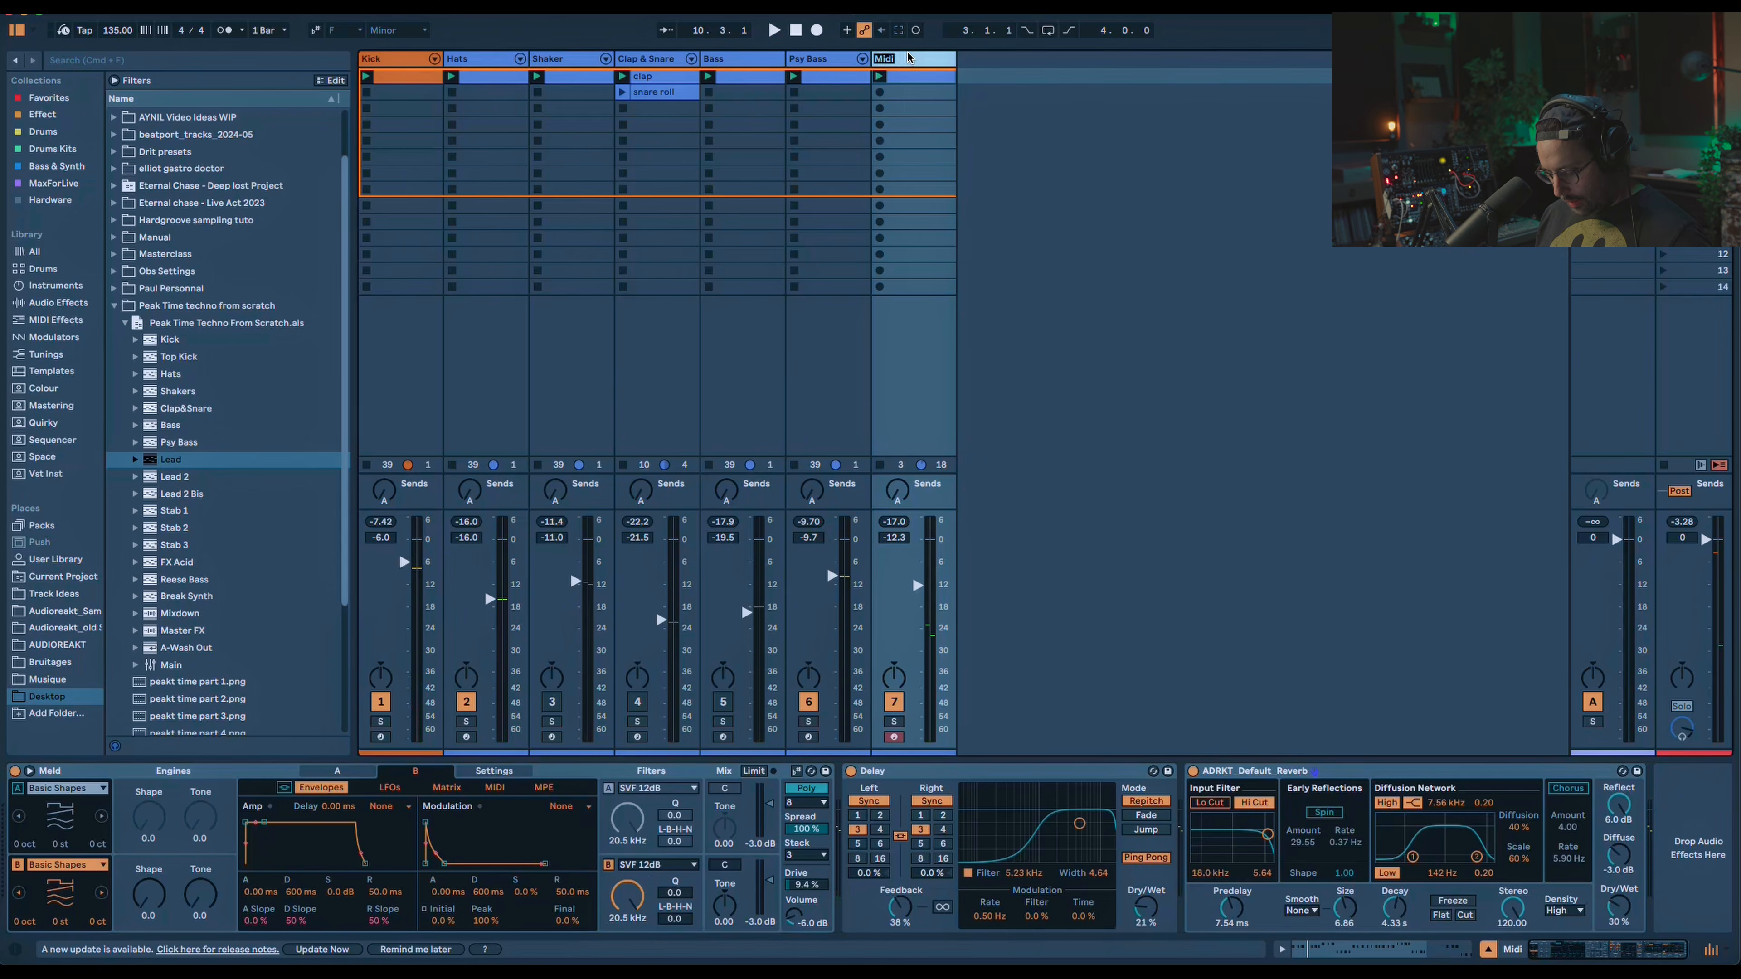
key(Caps_Lock)
text(L)
key(Caps_Lock)
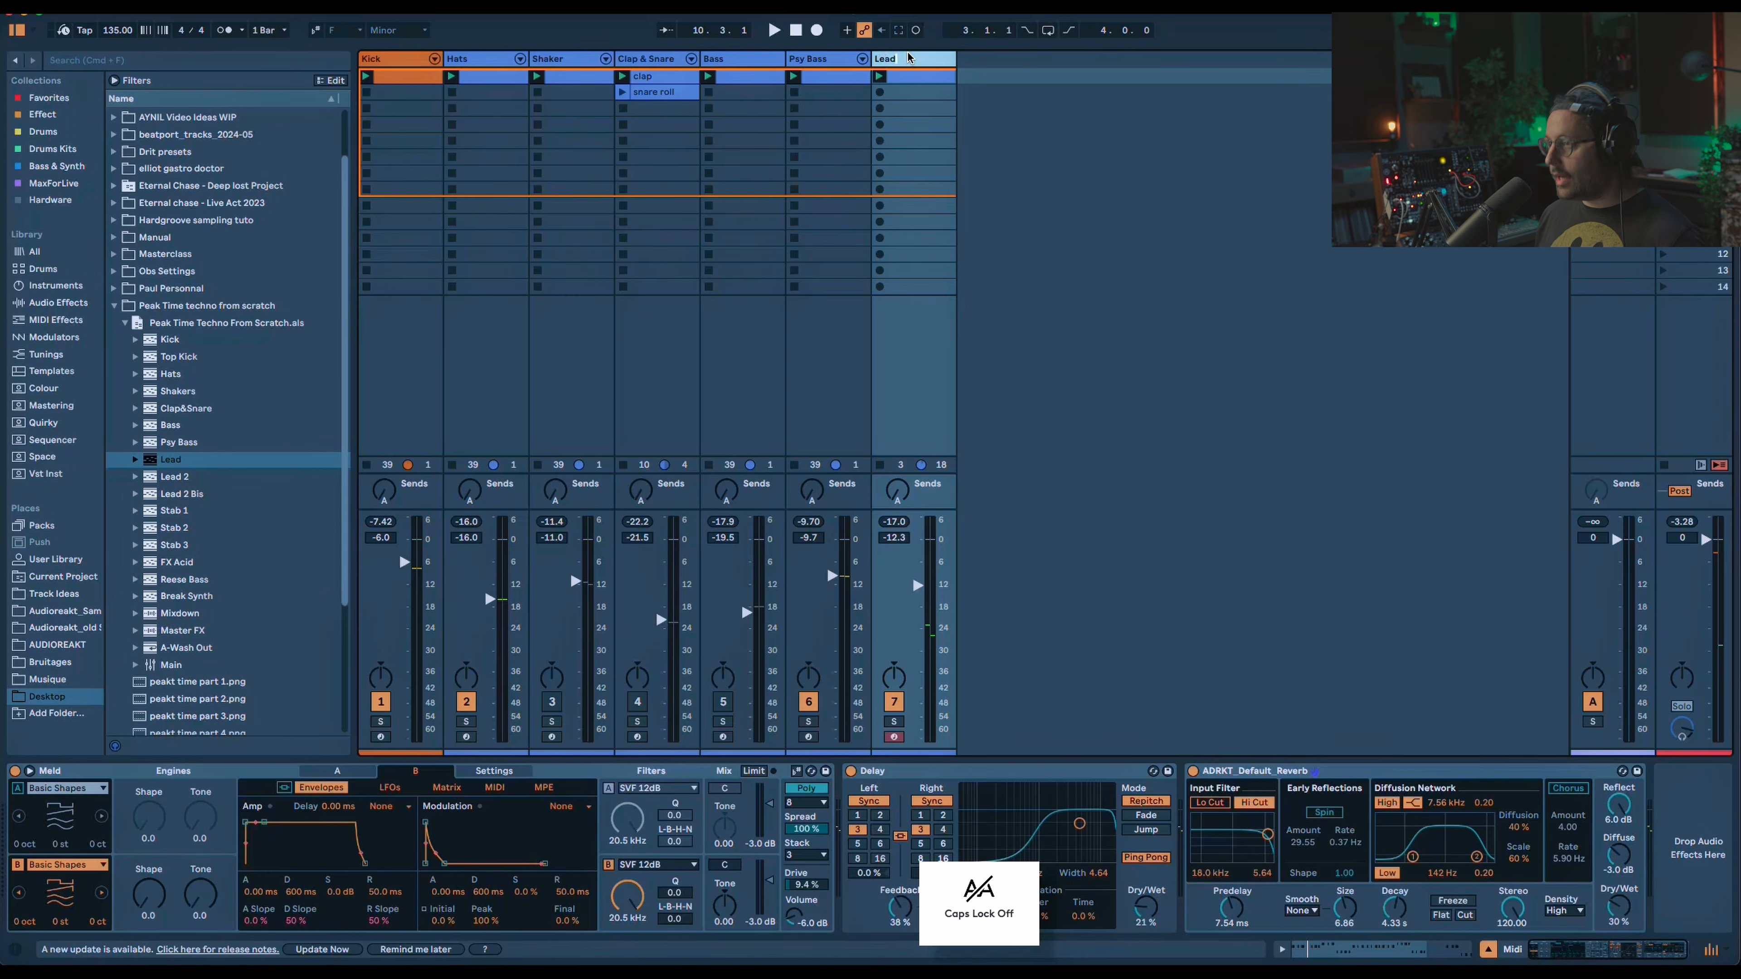
Add the ADRKT_Tools_Sidechain rack to the end of the Lead track's chain and try out its sidechain amount during playback.
key(space)
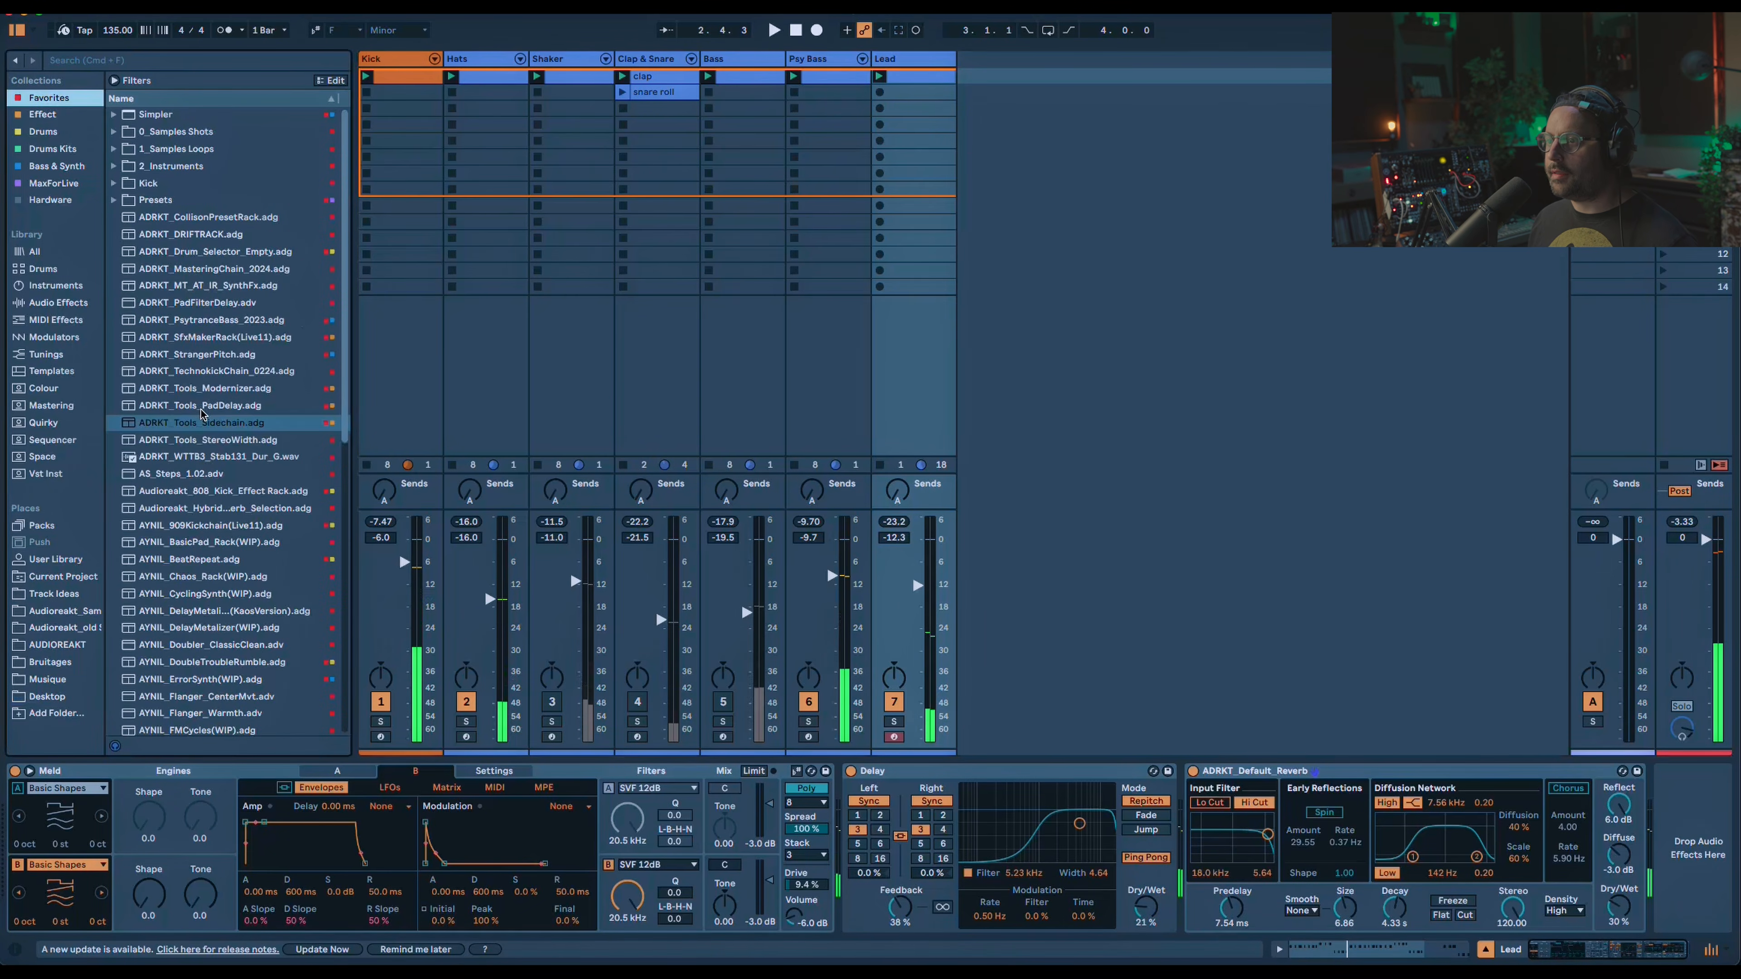
double_click(197, 420)
key(space)
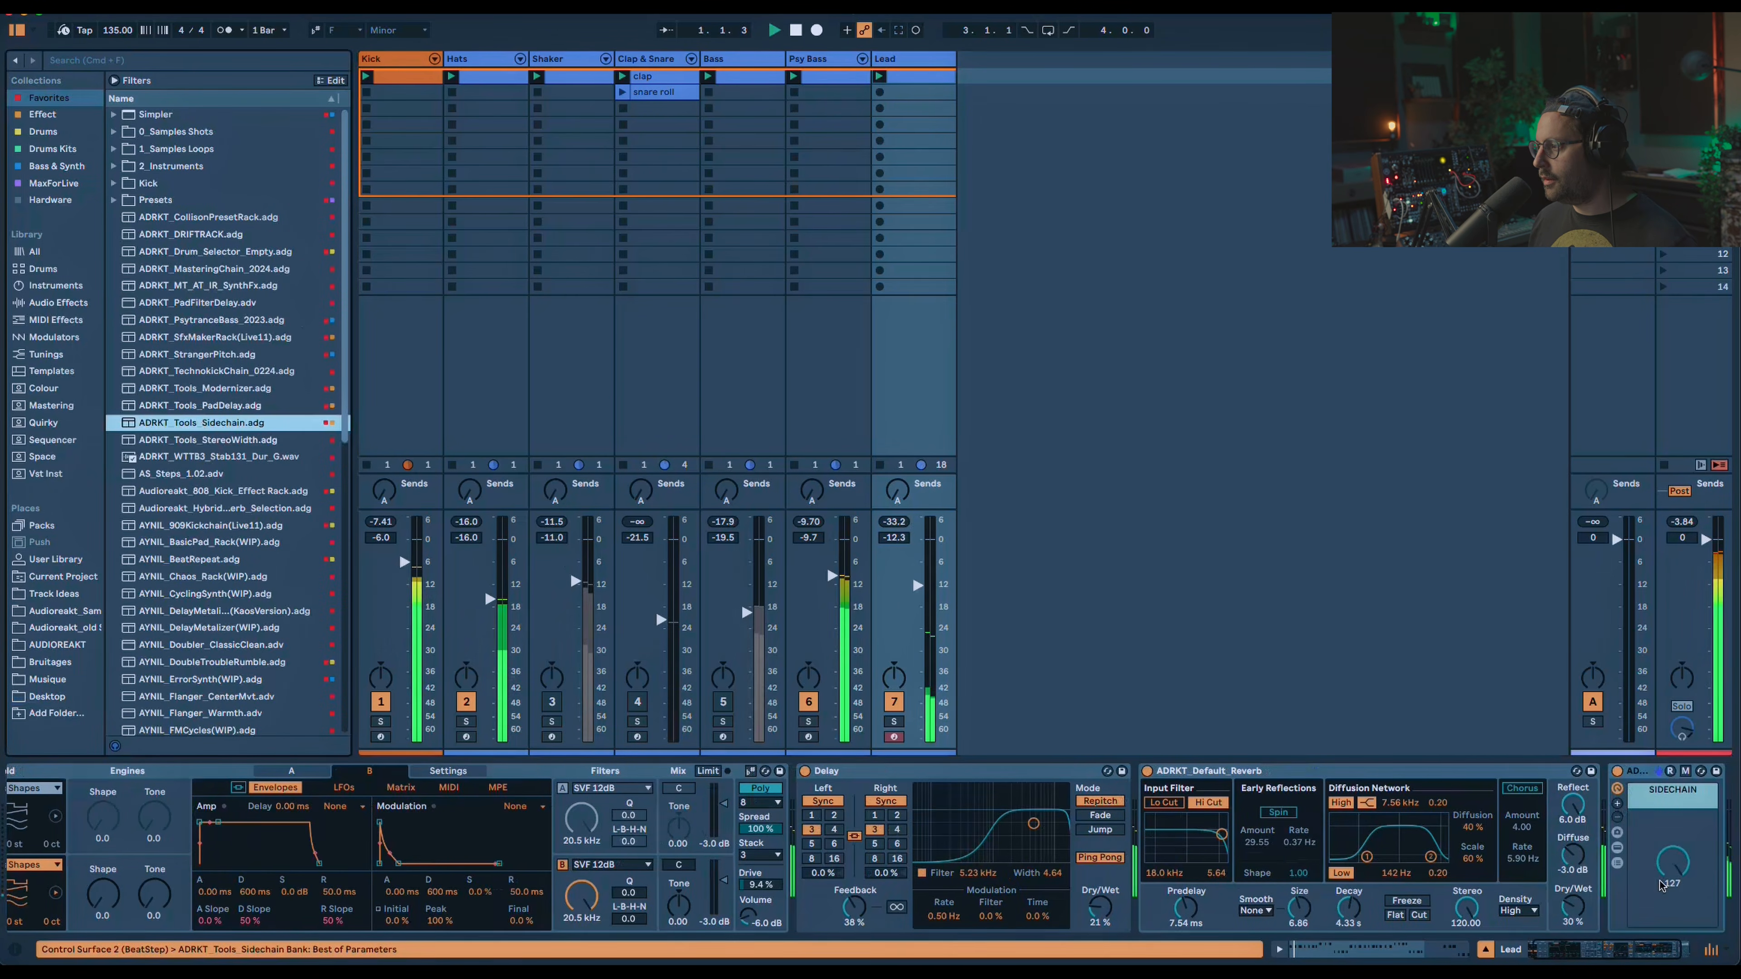
drag(1672, 866, 1672, 920)
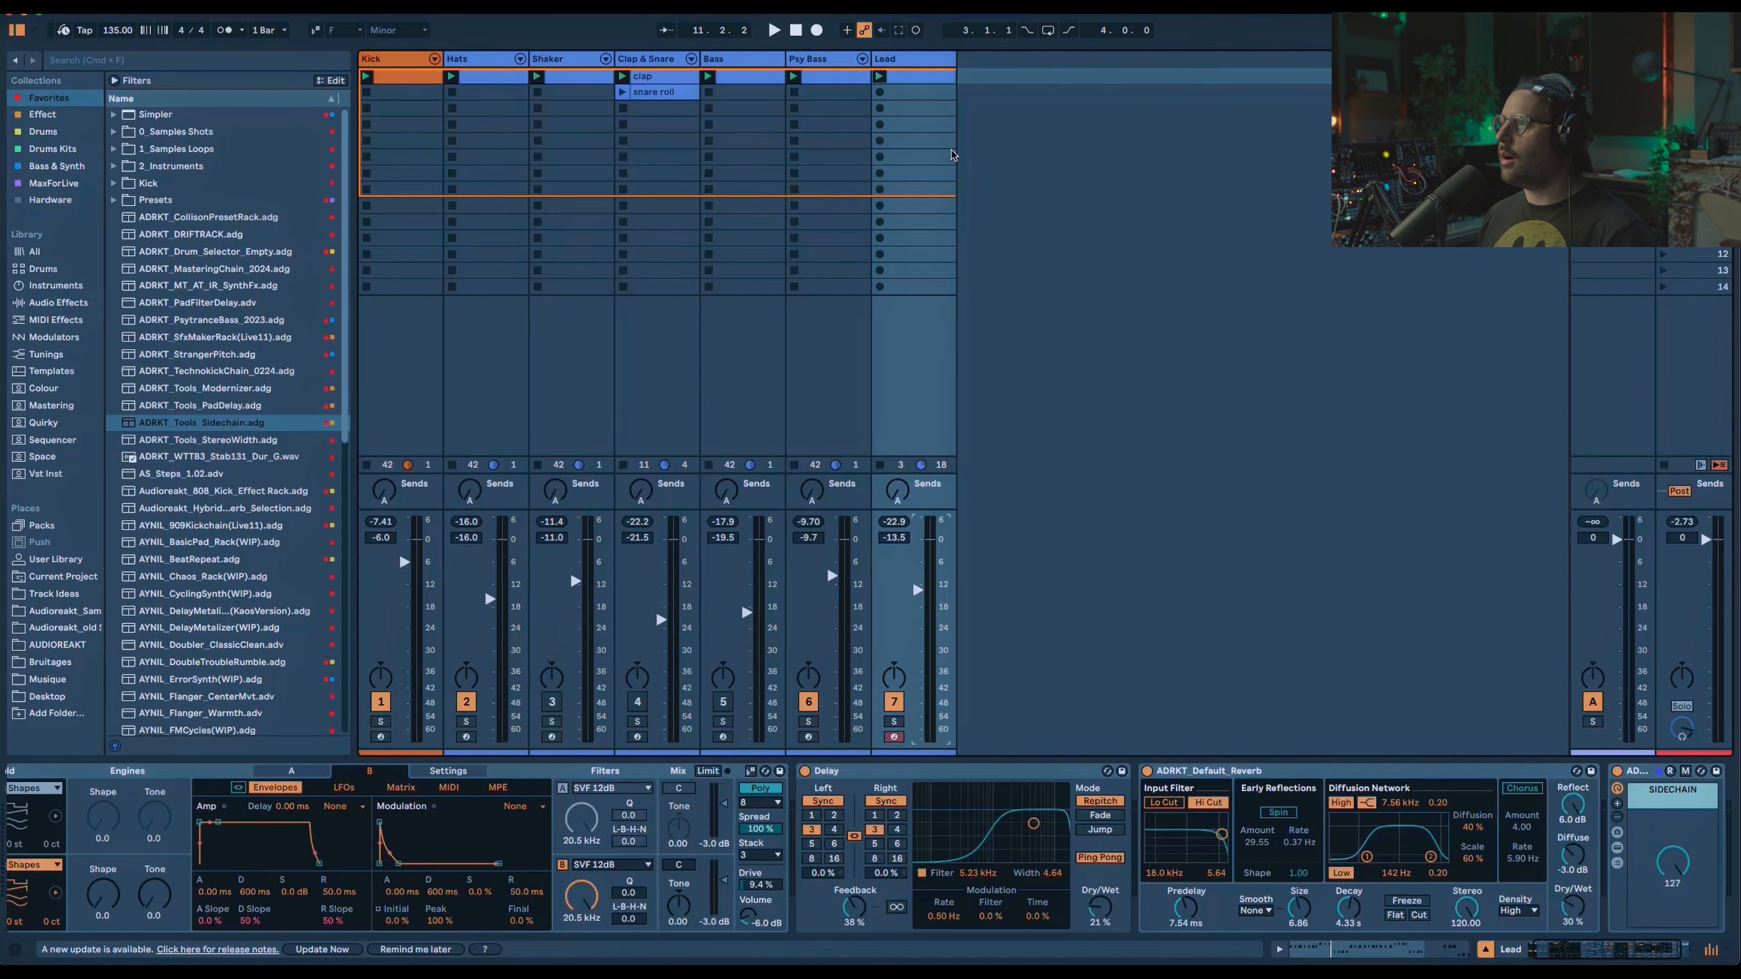
Duplicate the Lead track, solo the copy and launch its clip.
right_click(919, 67)
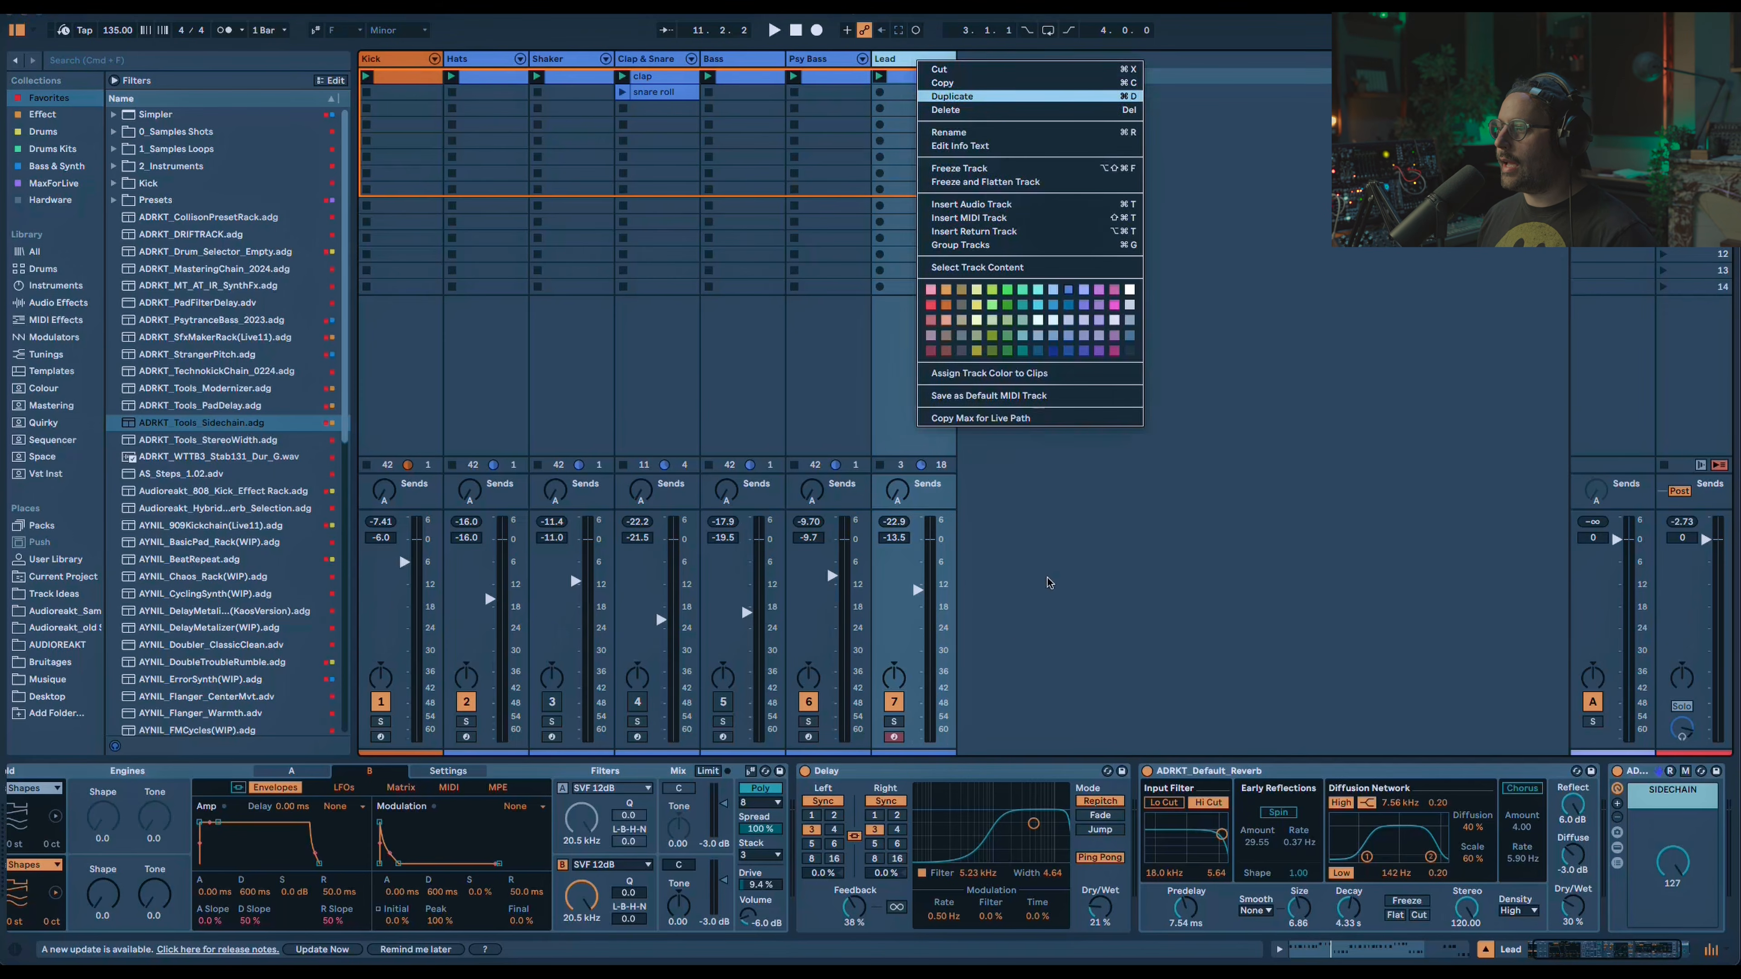
click(960, 101)
click(979, 722)
click(965, 77)
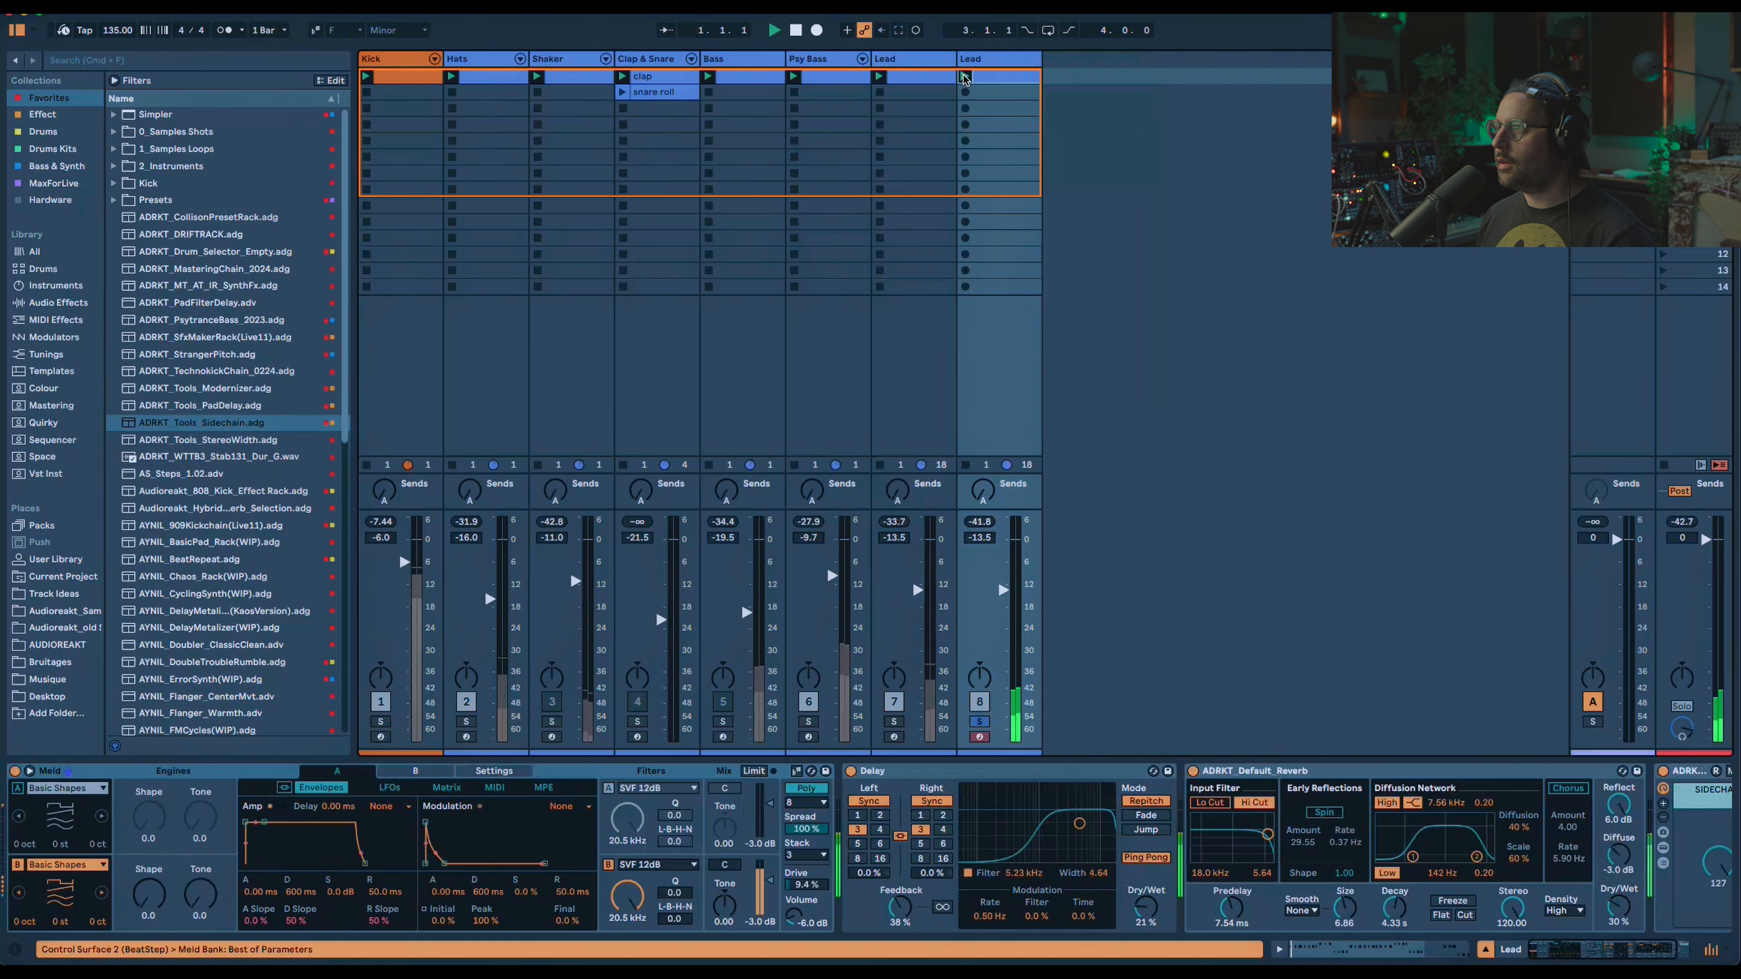
key(space)
Replace Meld with the Drift instrument on the duplicated Lead track and launch its clip in solo.
click(141, 774)
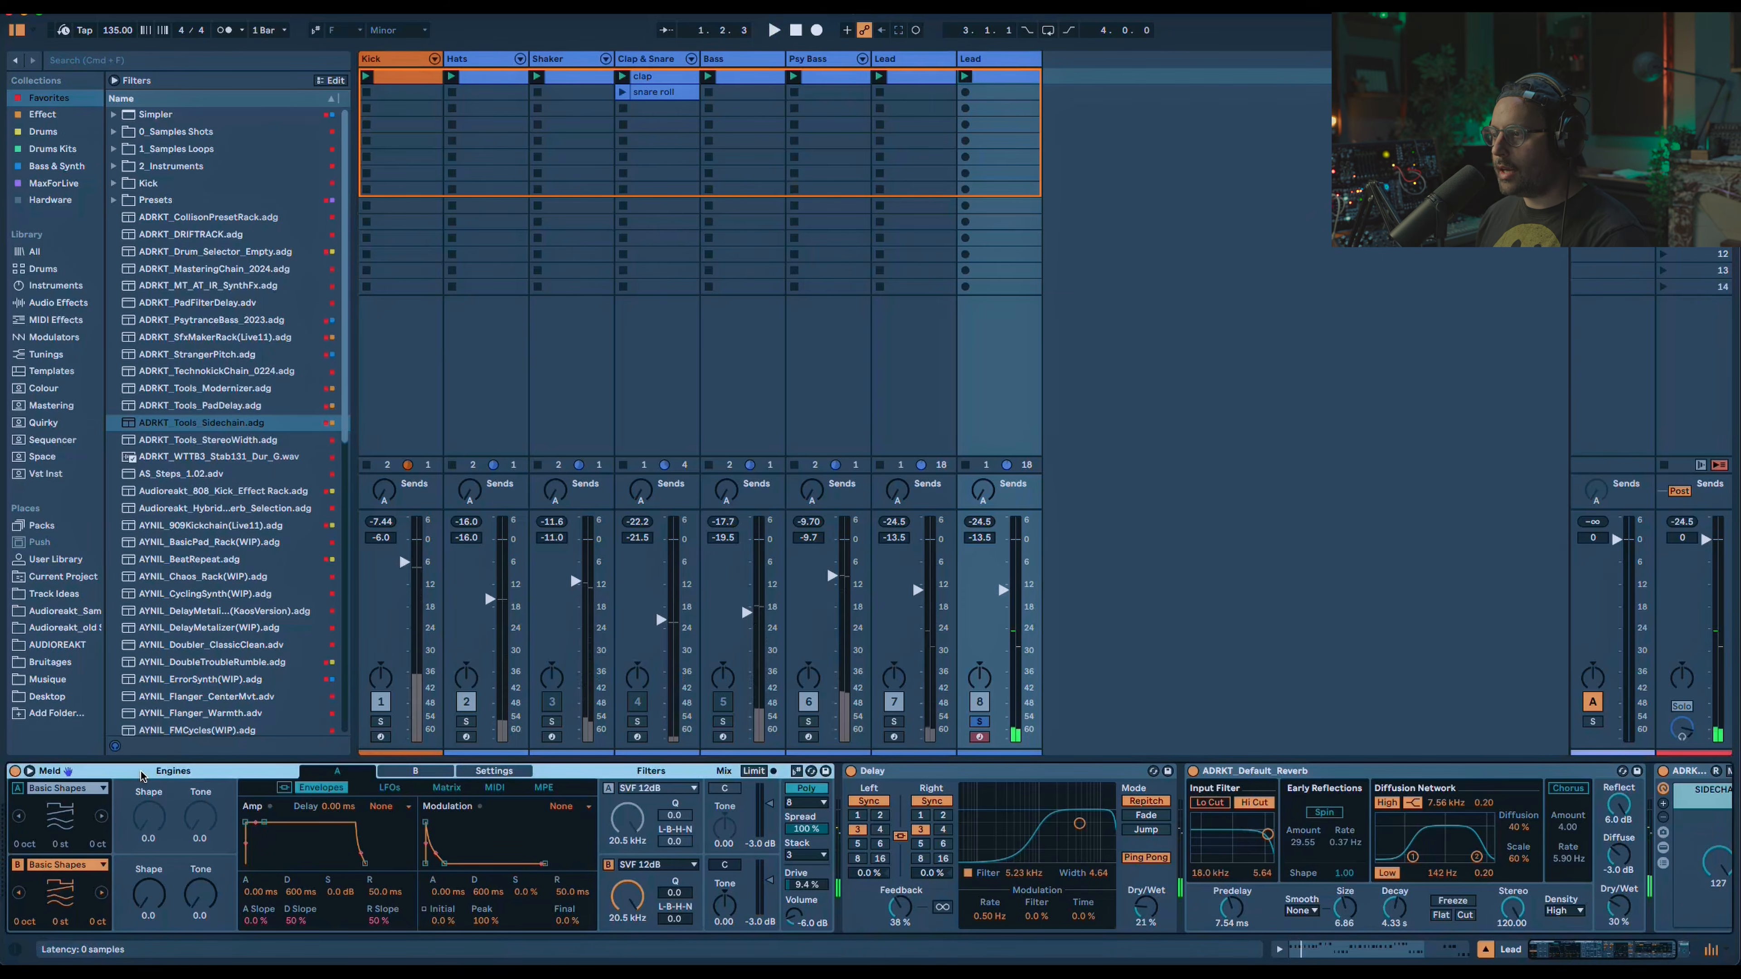
key(Delete)
click(52, 286)
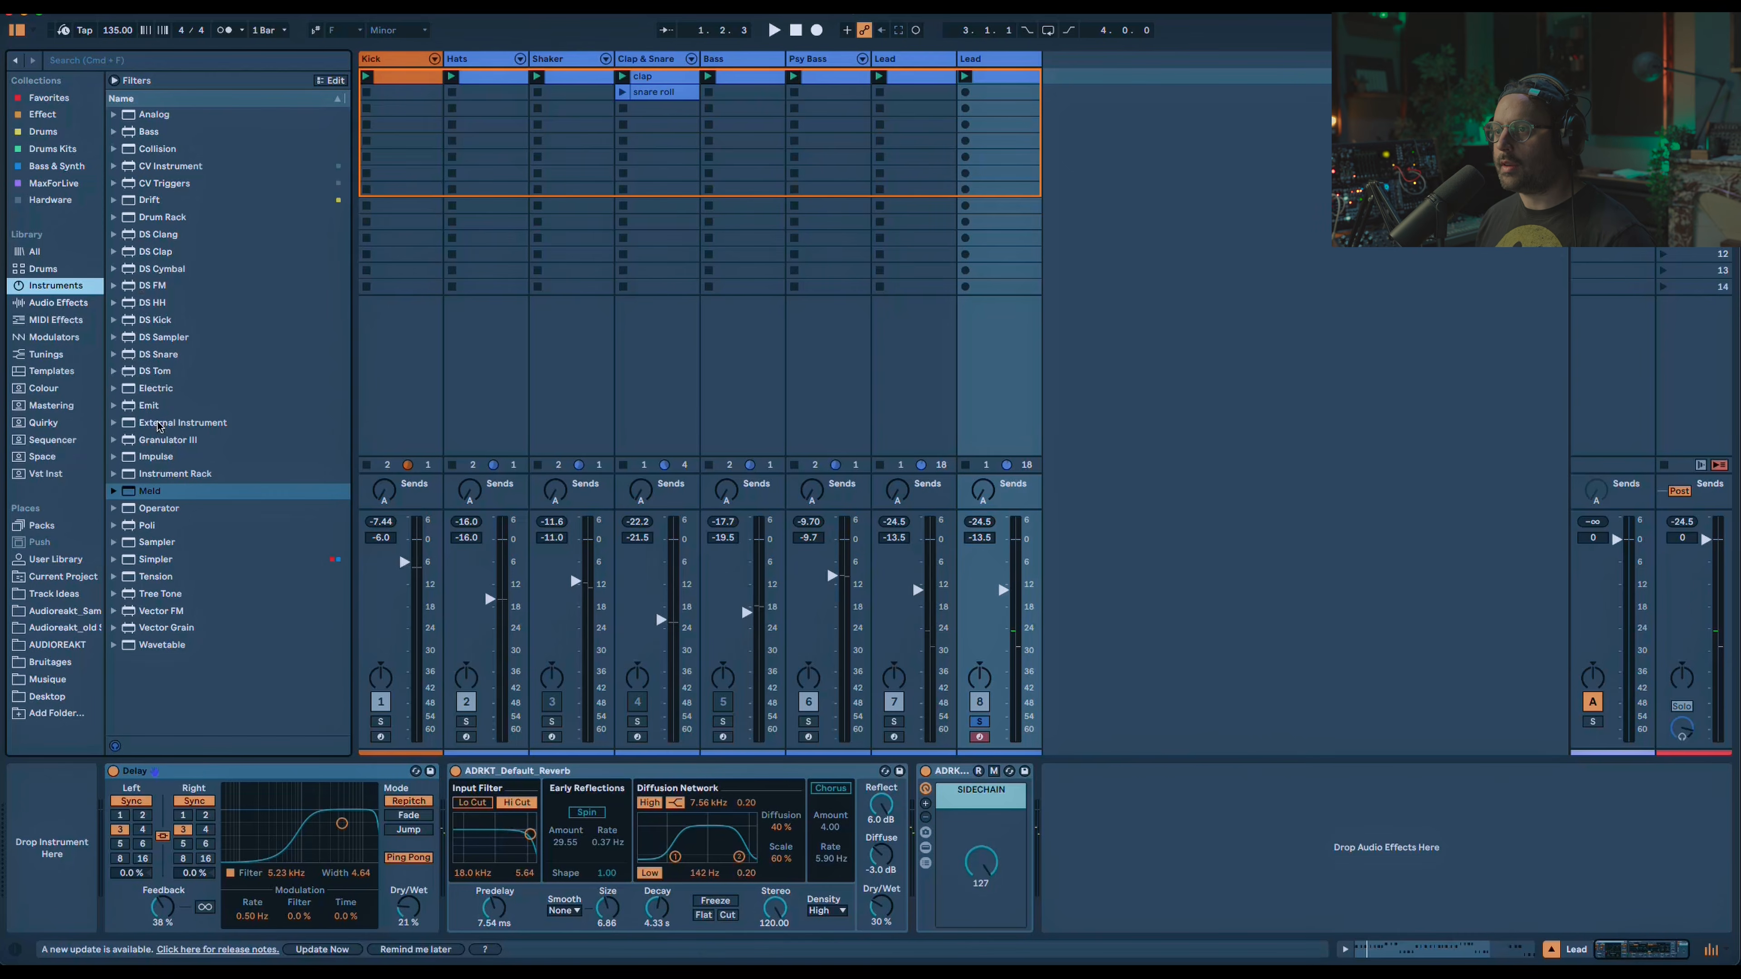
double_click(148, 200)
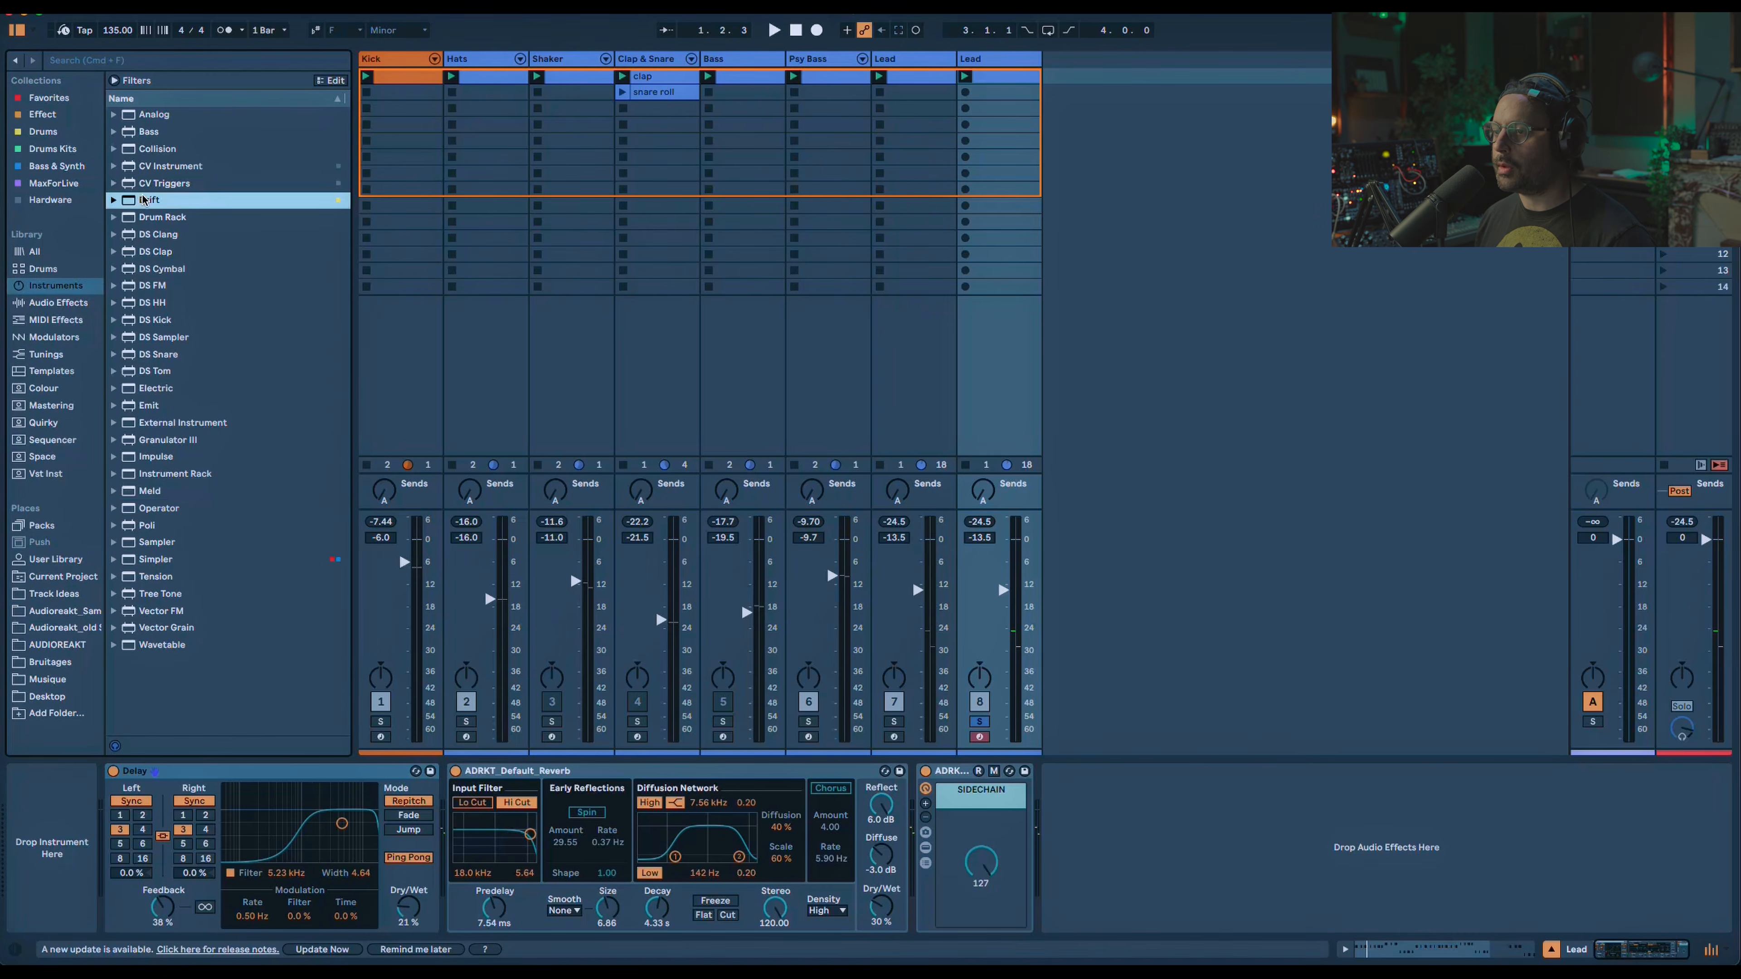
click(979, 723)
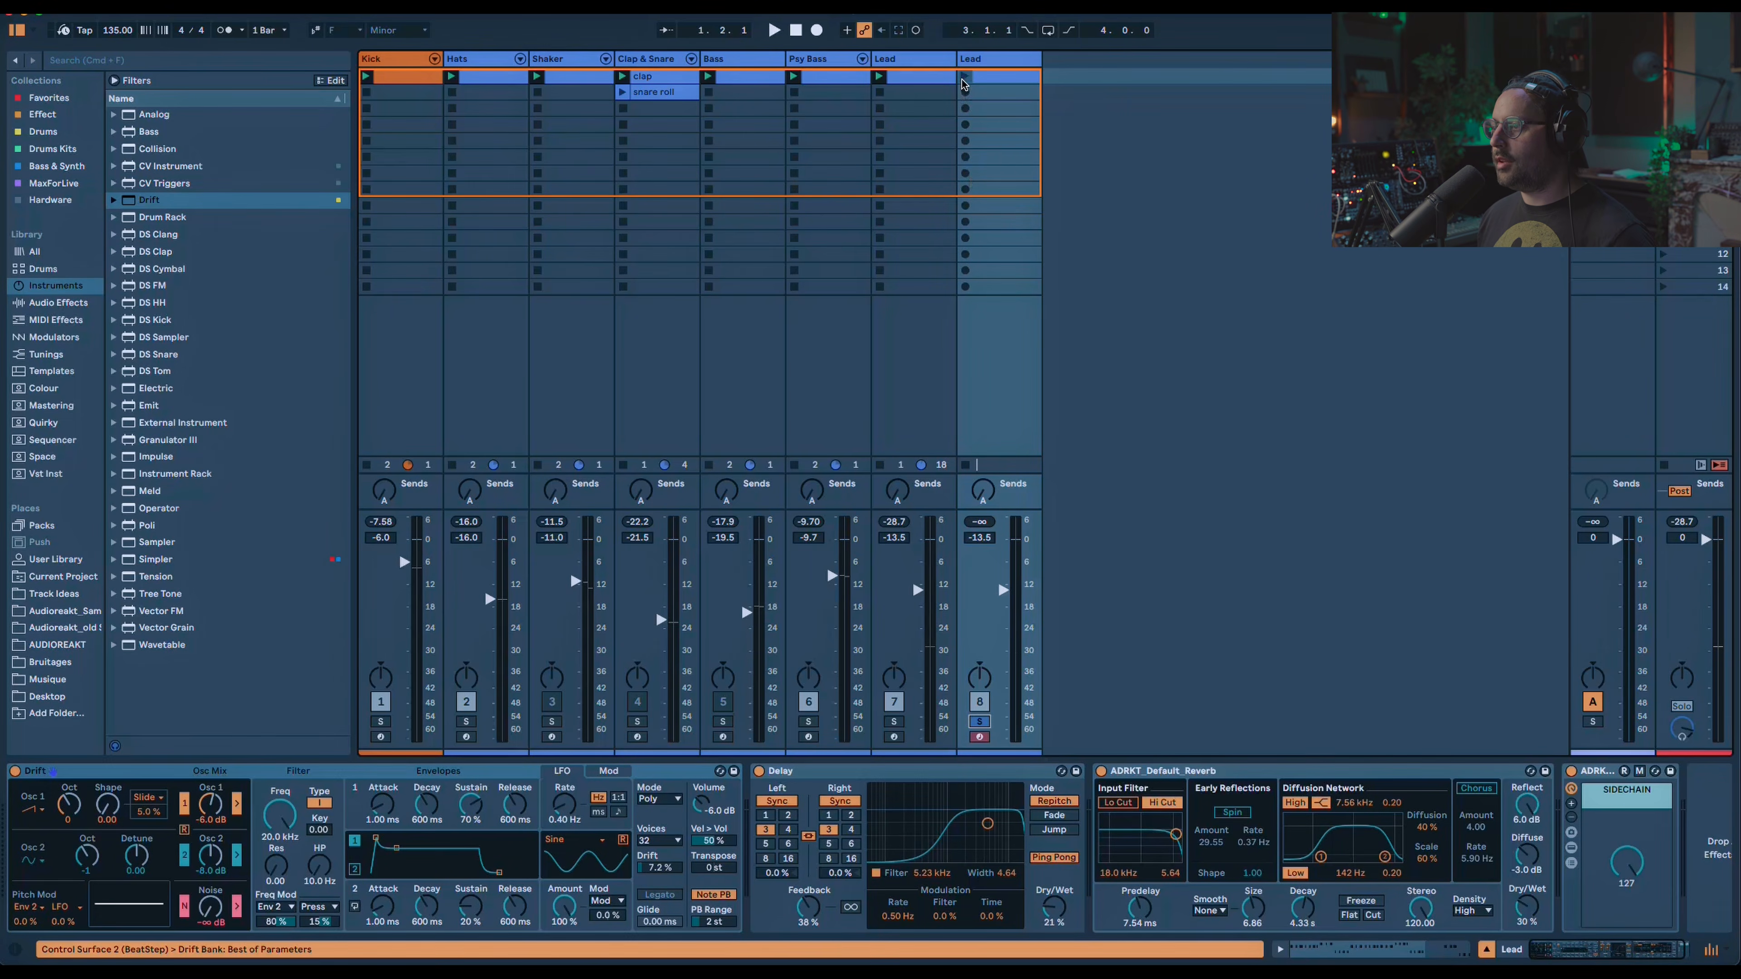
click(964, 78)
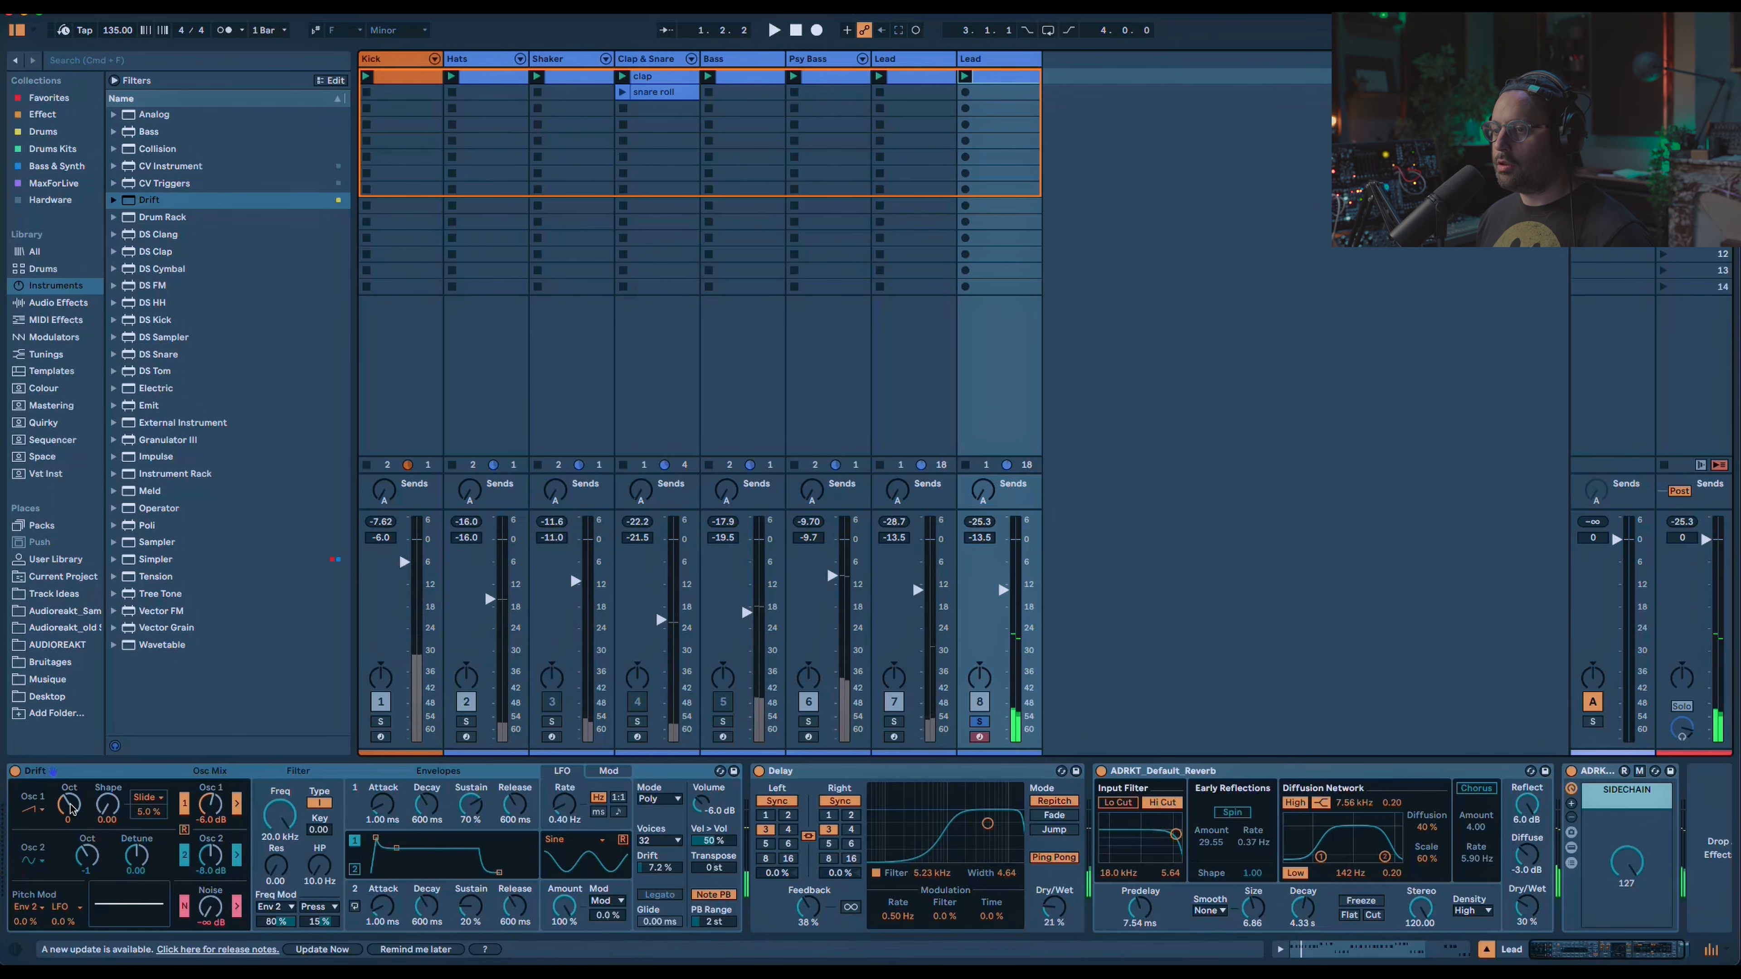
Set Drift's oscillator 1 to octave -2, change its waveform and raise its Shape to 1.00.
drag(71, 810, 71, 826)
click(32, 811)
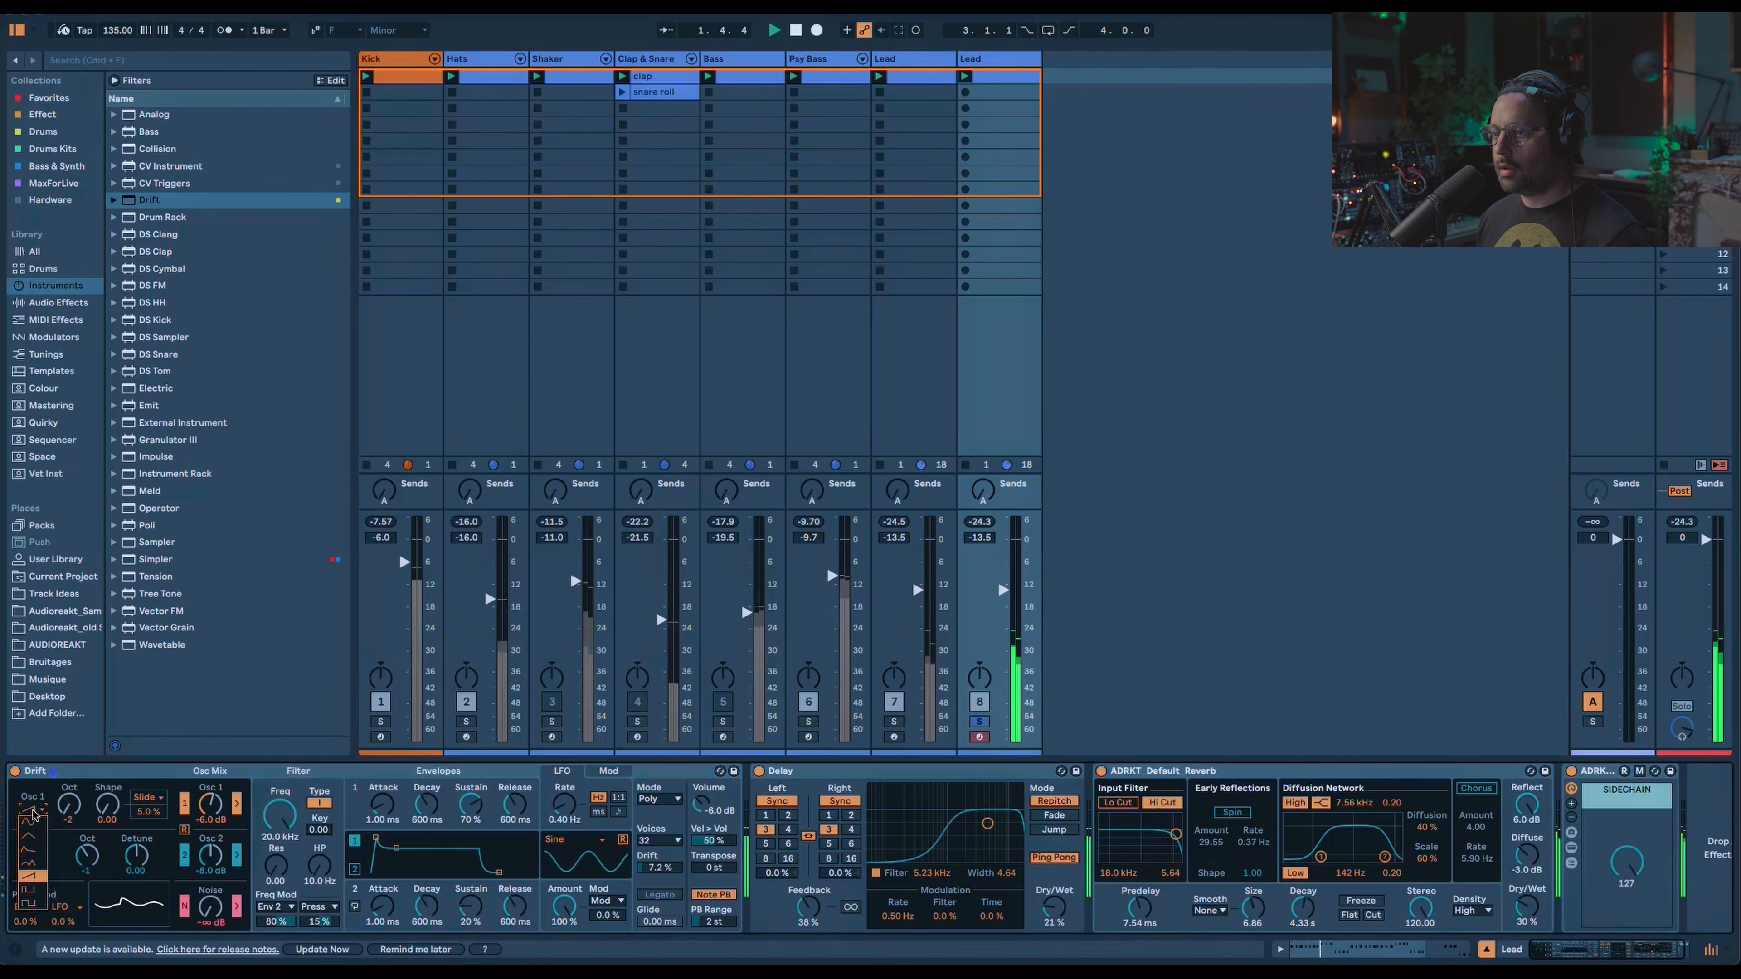
click(30, 851)
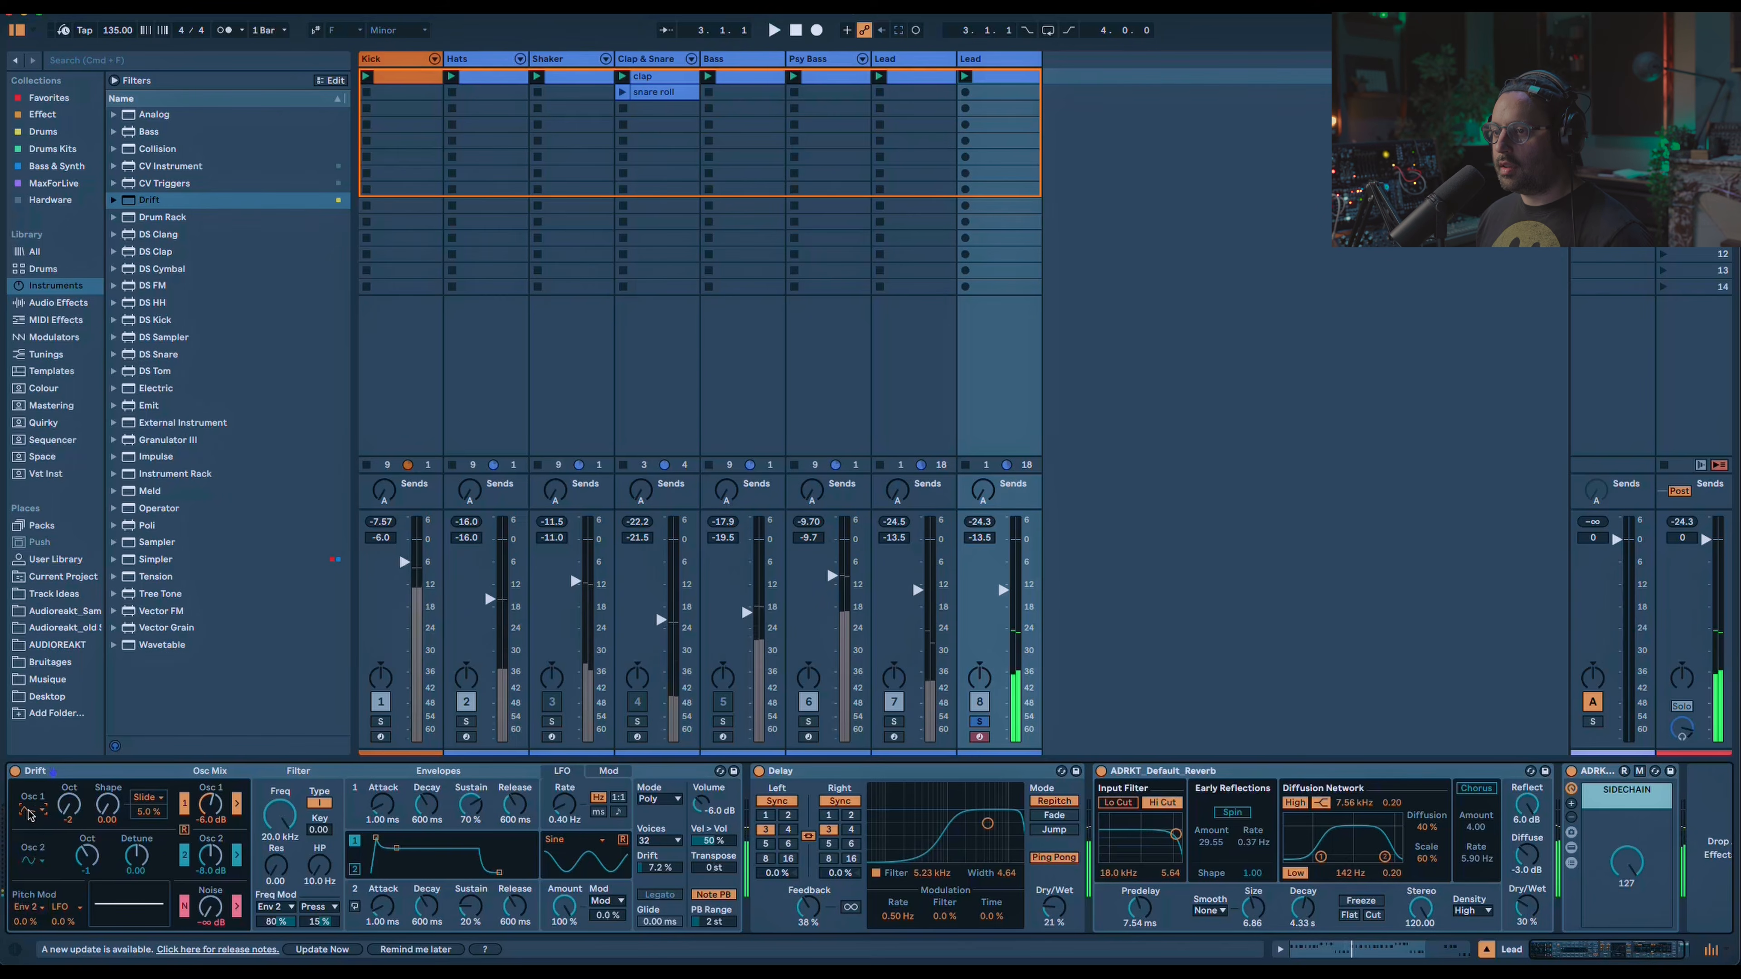
key(space)
drag(108, 806, 108, 734)
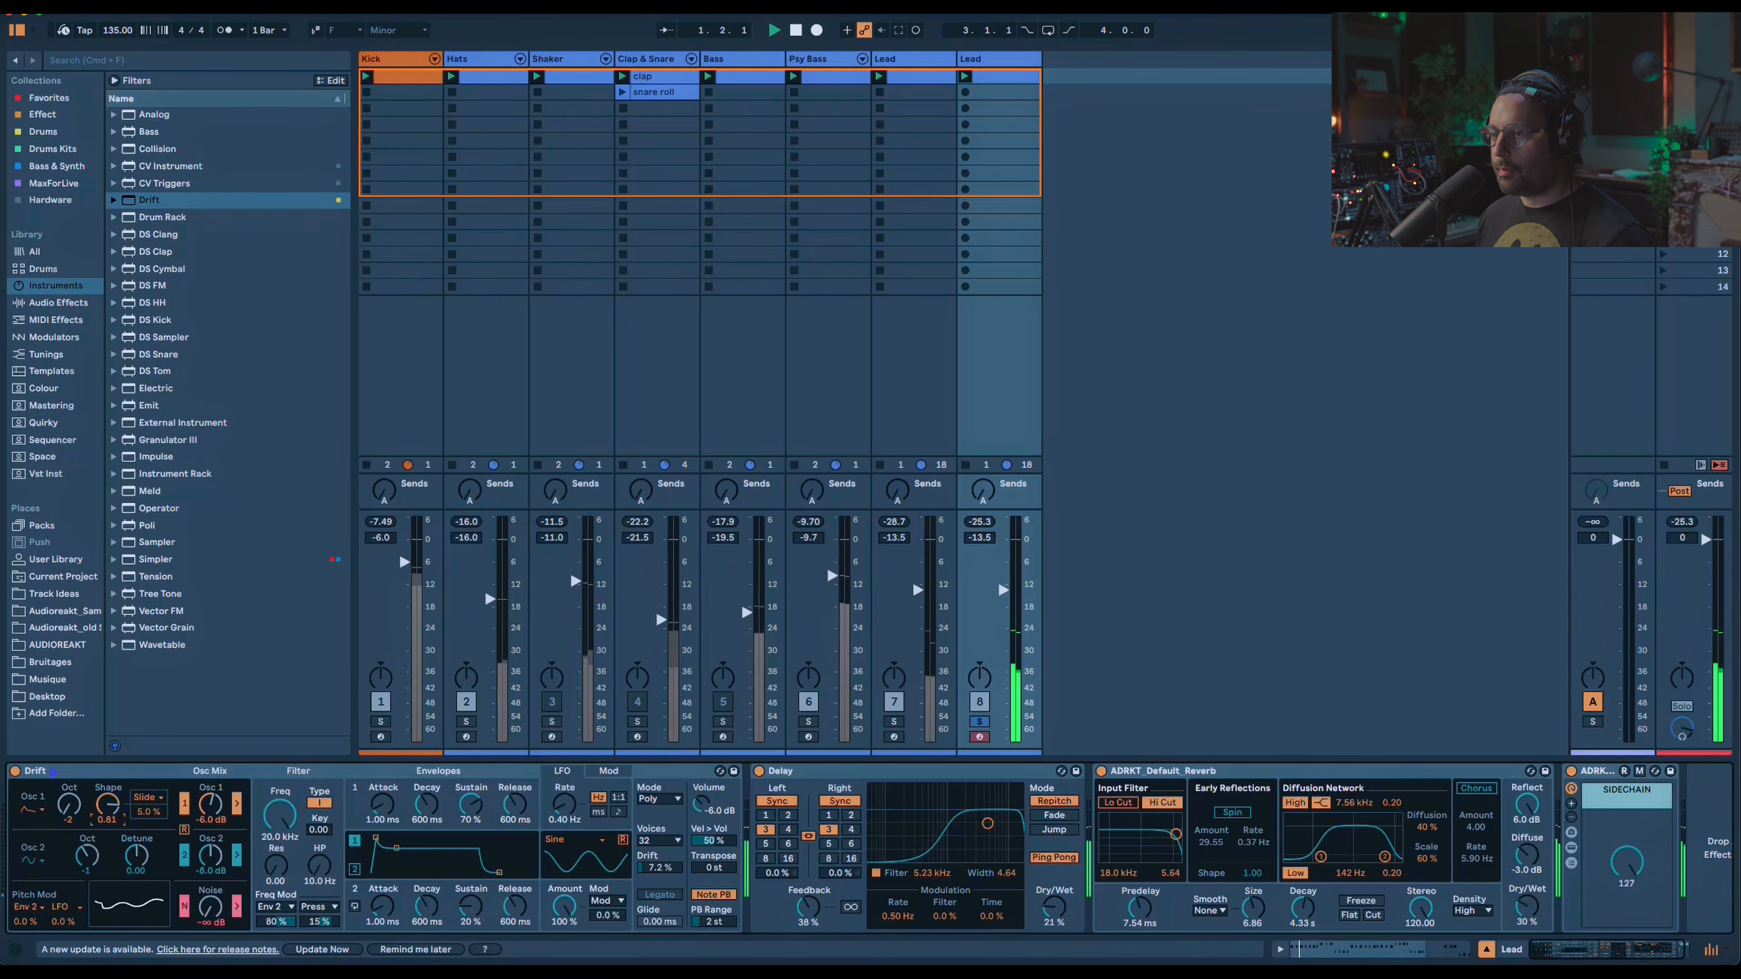
Raise Drift's oscillator 1 to 2.6 dB, switch off noise, and set the filter frequency to 179 Hz with 23% Env 2 modulation.
drag(211, 805, 210, 770)
click(183, 913)
drag(275, 921, 275, 969)
drag(287, 826, 287, 920)
Set the sustain of both Drift envelopes to 100% and envelope 1's release to 148 ms.
drag(413, 872, 429, 884)
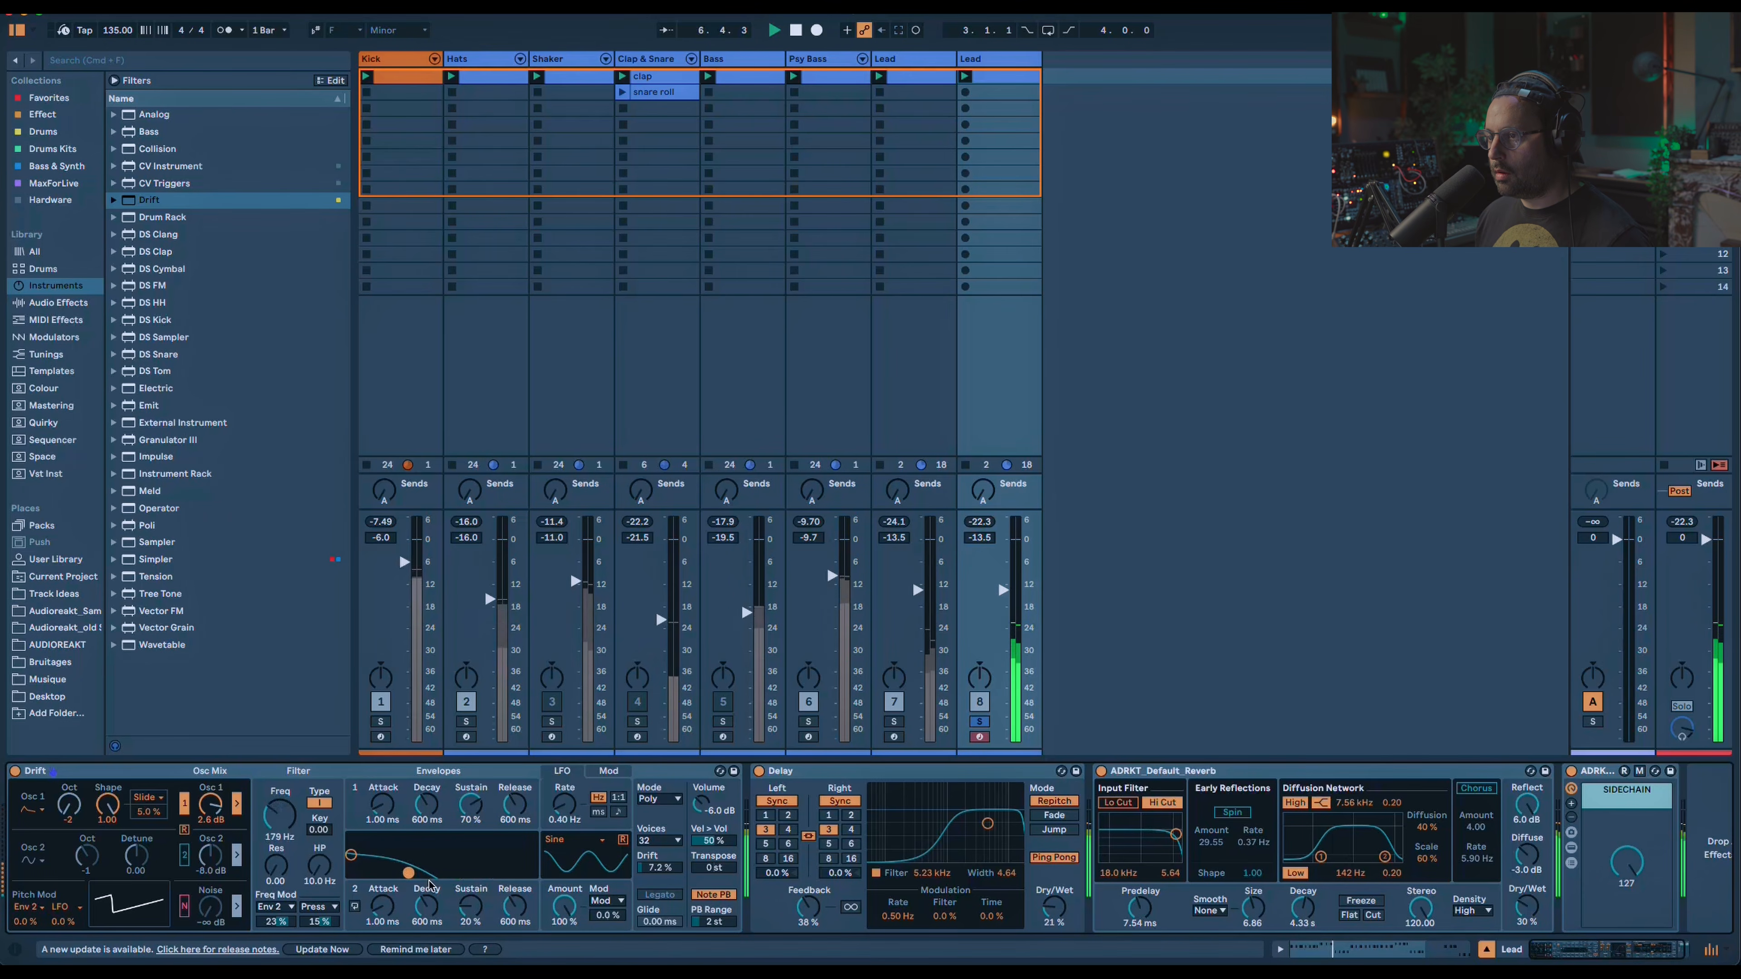
drag(478, 809, 516, 832)
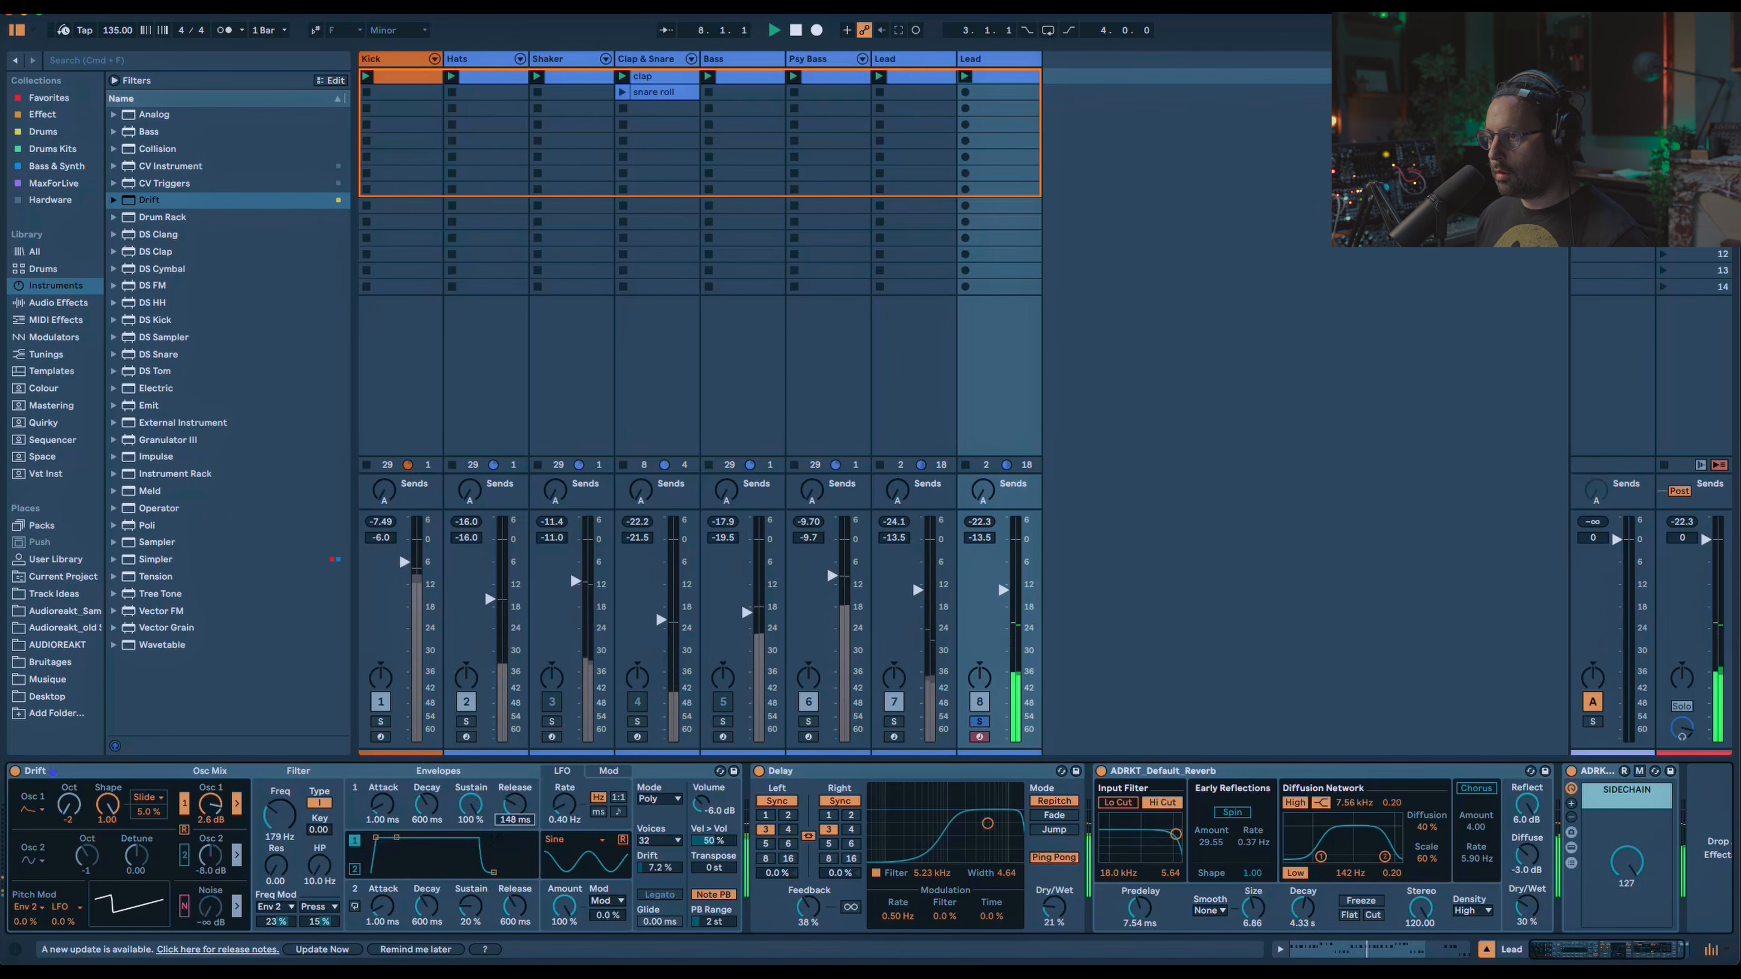
drag(473, 919, 473, 885)
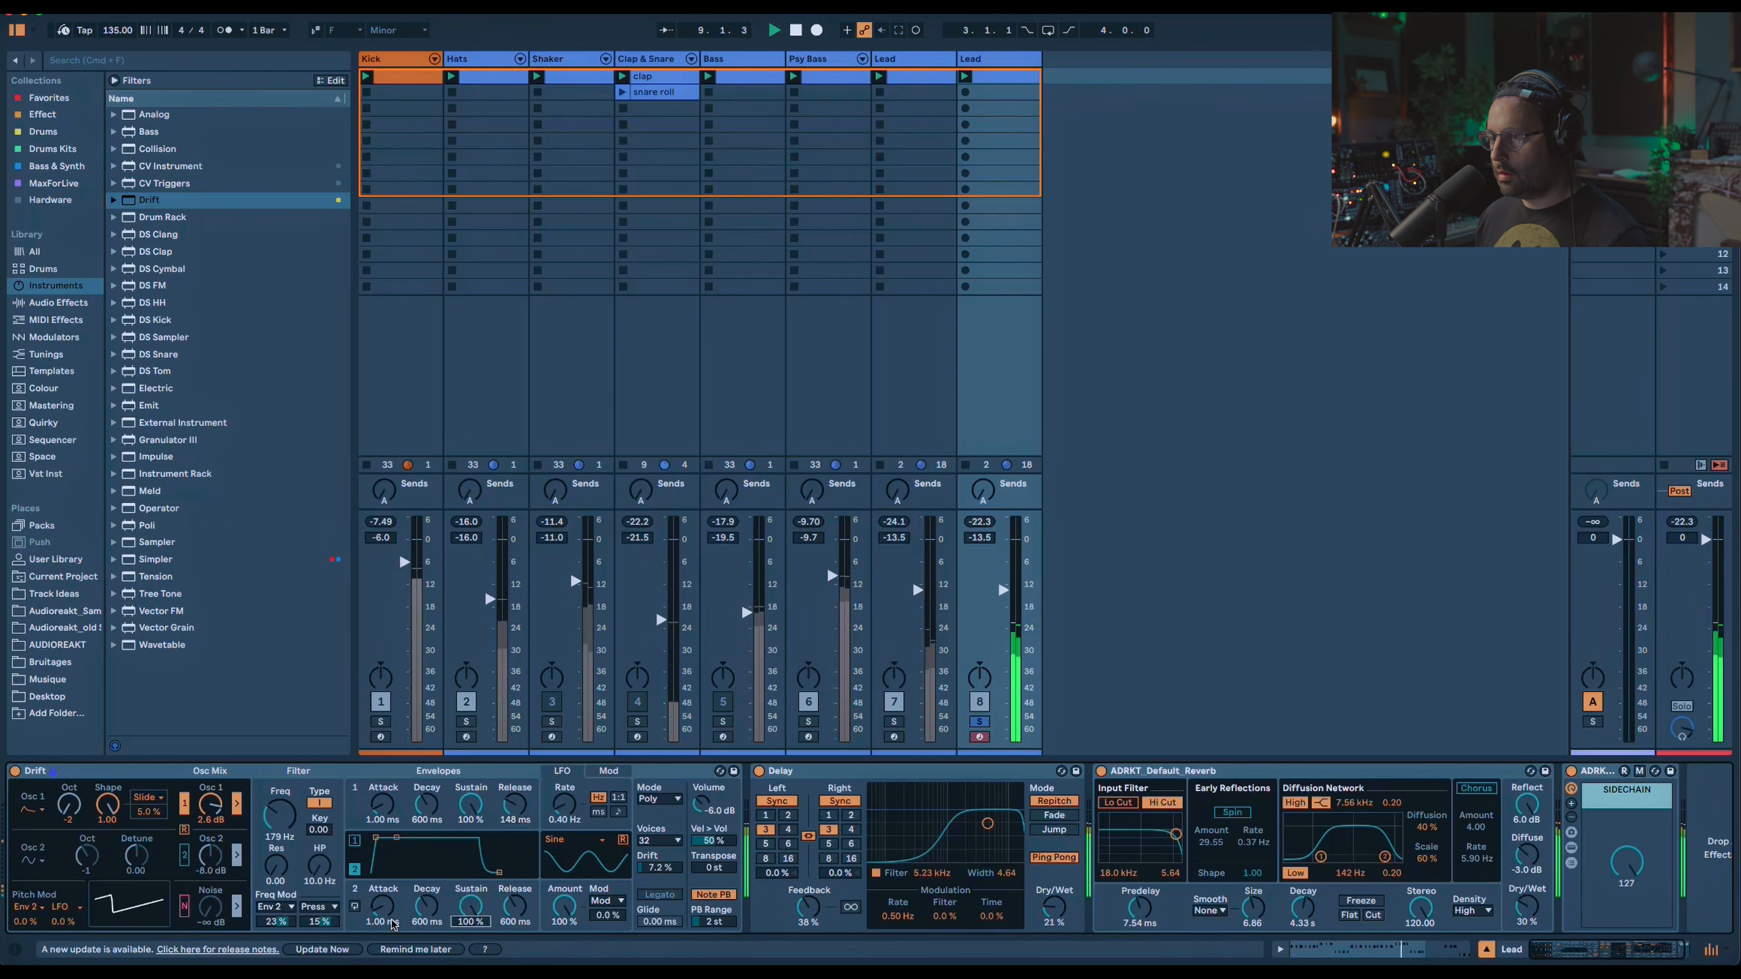
Open Drift's filter to 981 Hz, switch it to type II and raise the resonance to 0.44.
drag(285, 844, 284, 813)
click(325, 808)
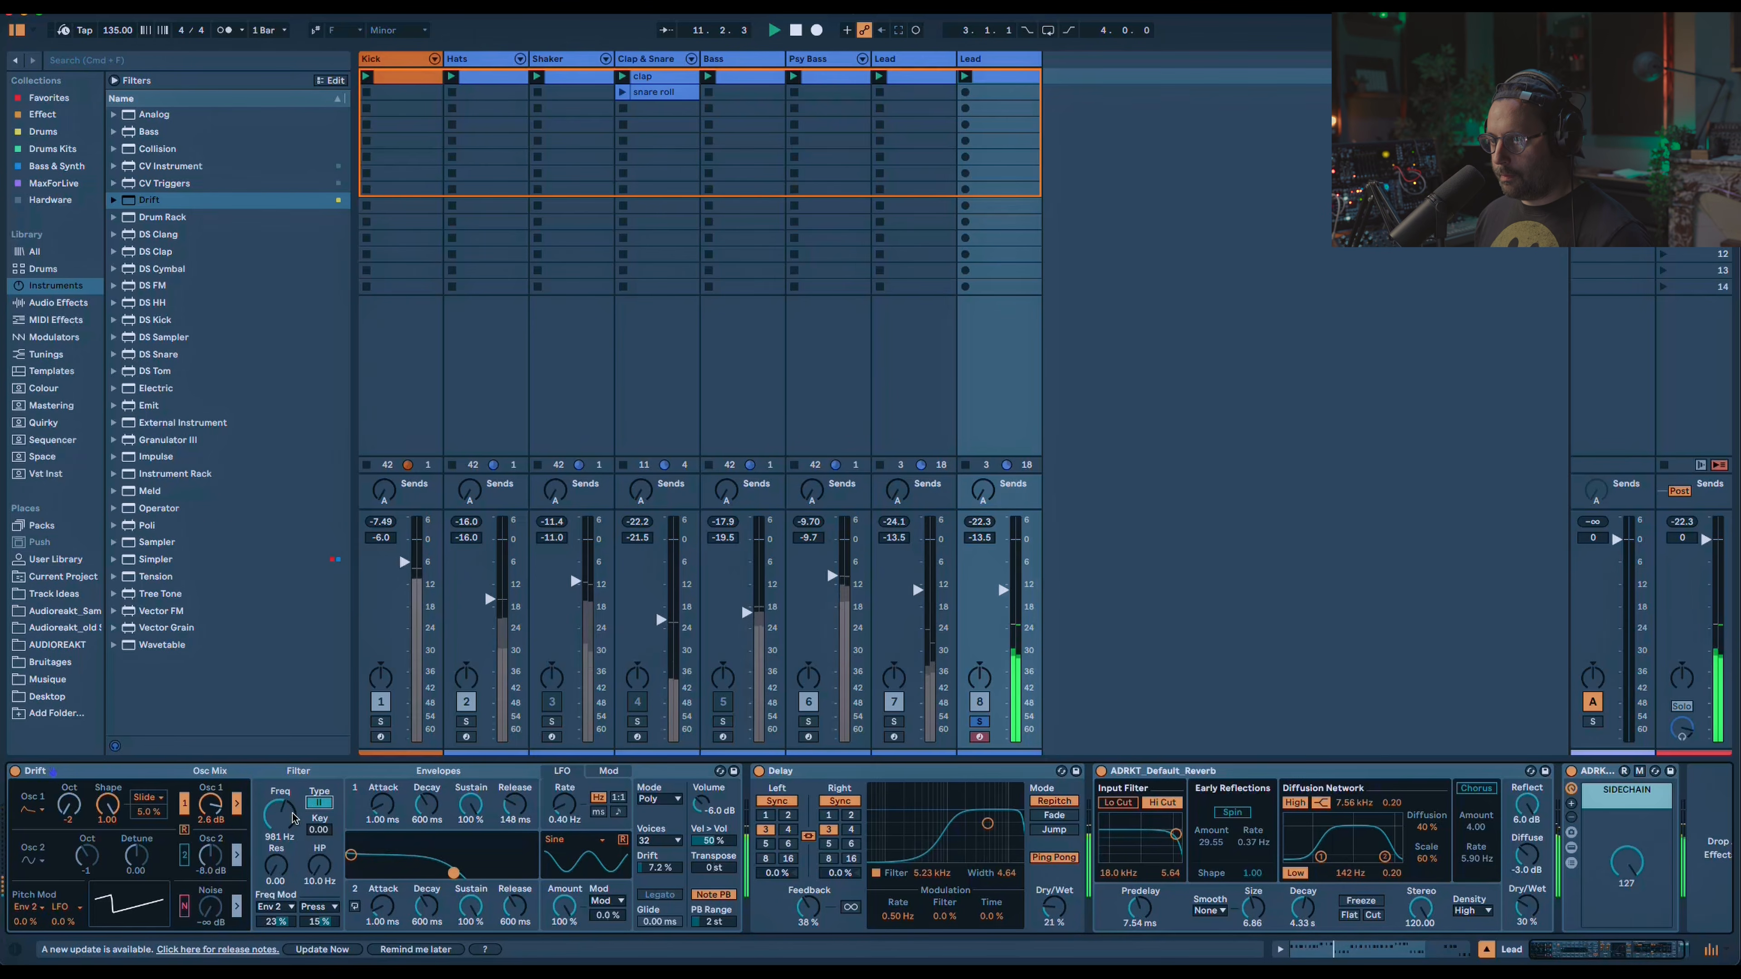
drag(285, 872, 284, 852)
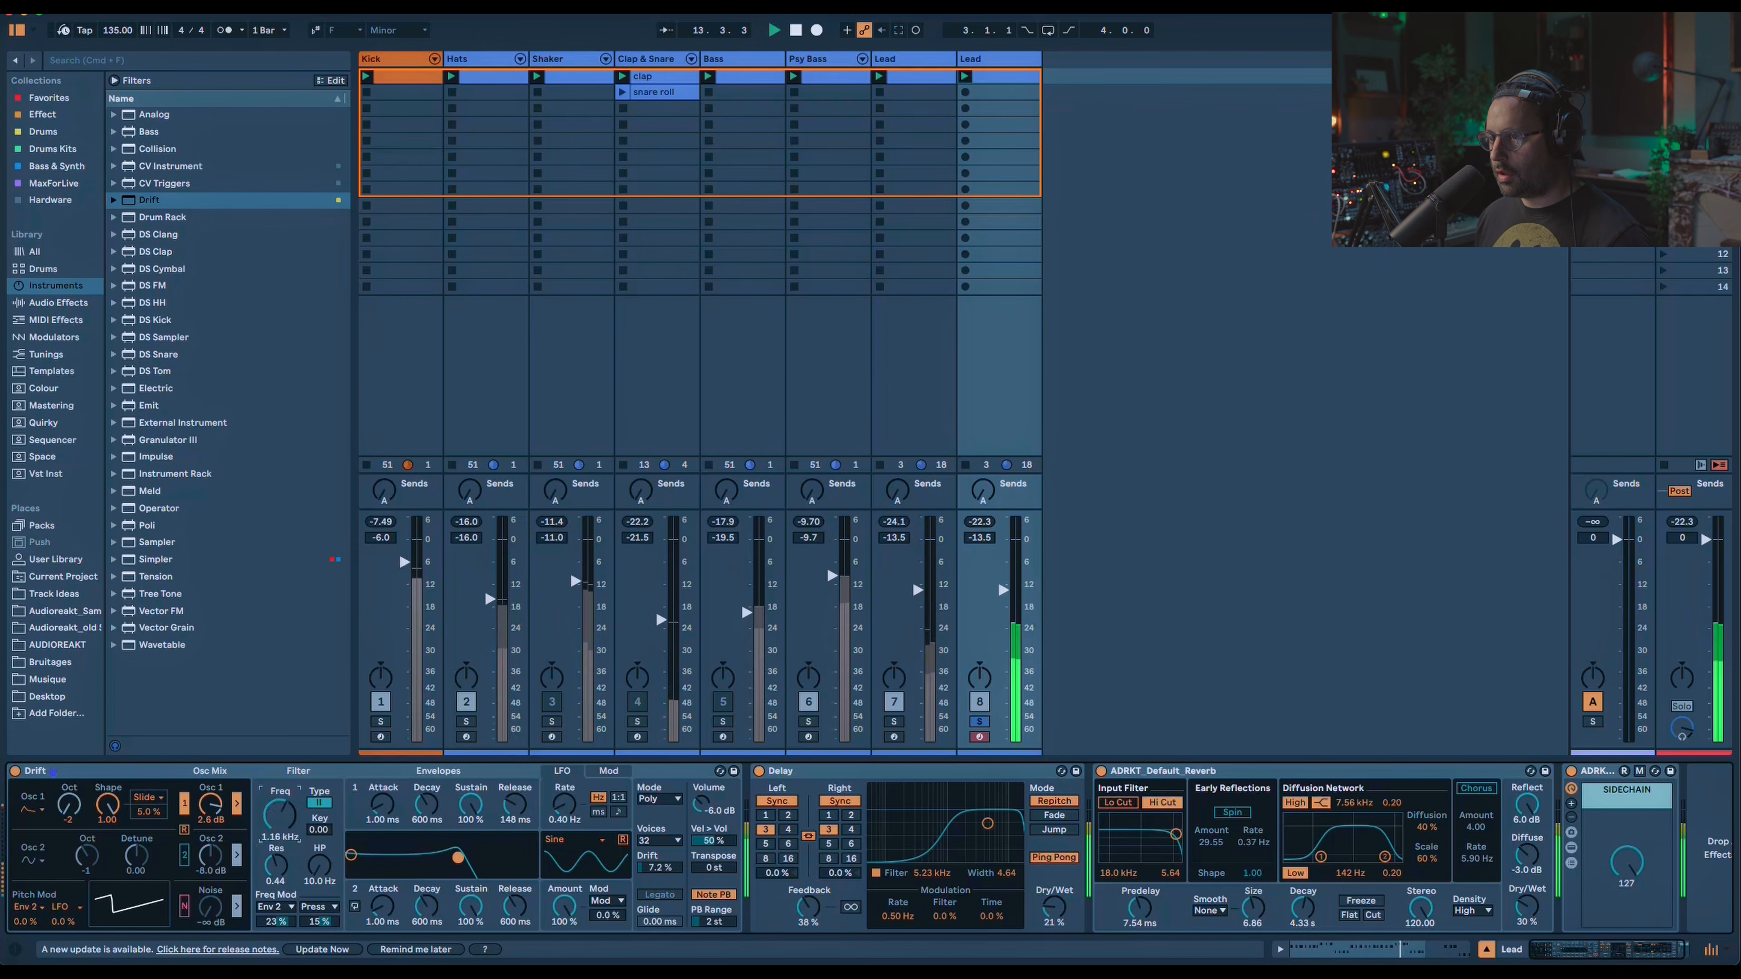
Switch Drift to Unison mode at 66% with 32% Drift, sweeping the filter up to 1.52 kHz and down to 87.9 Hz.
click(658, 799)
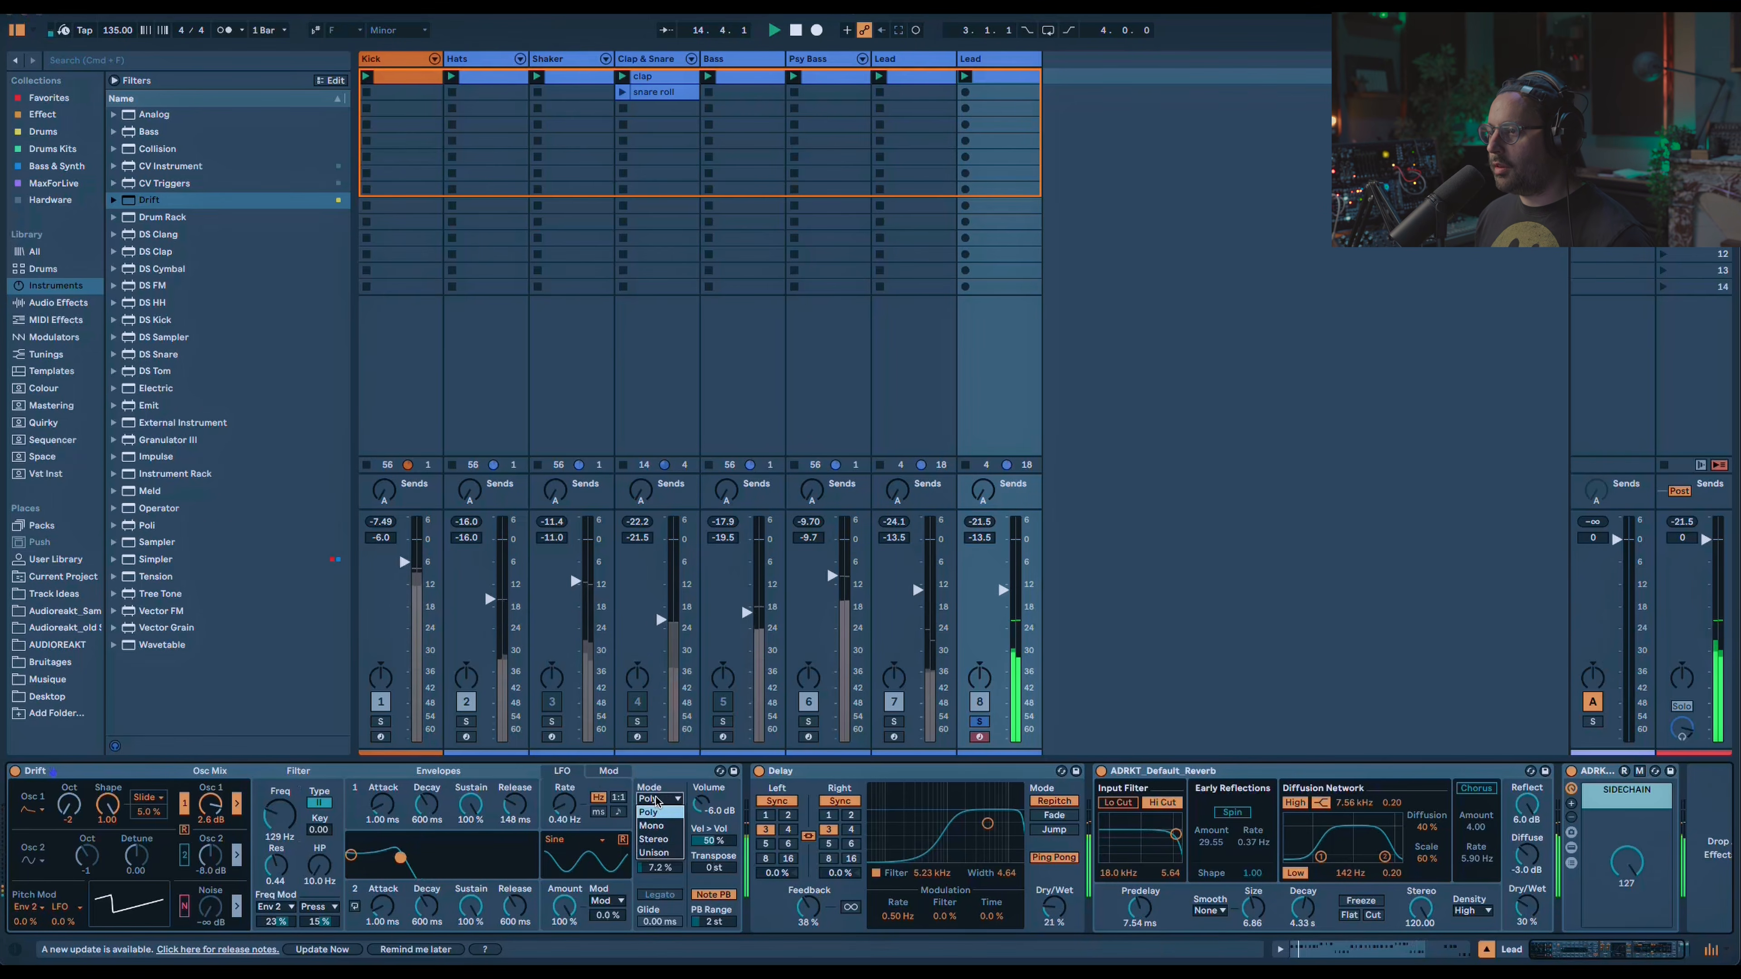
click(653, 853)
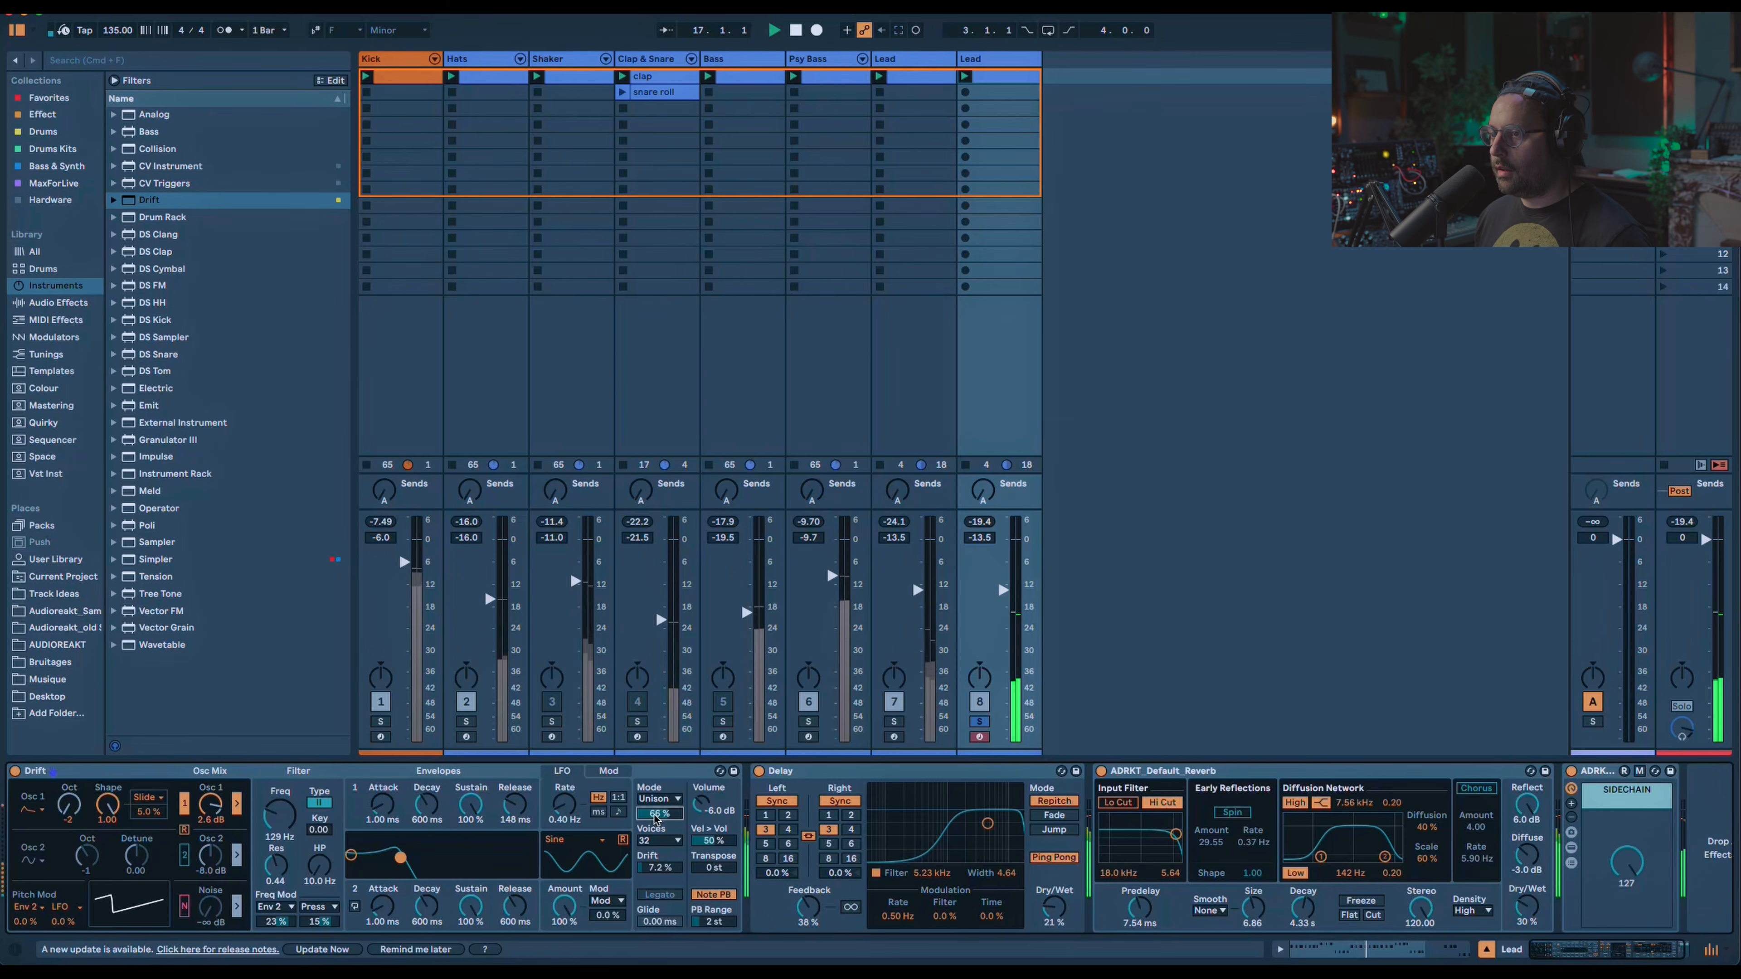
drag(291, 823, 291, 761)
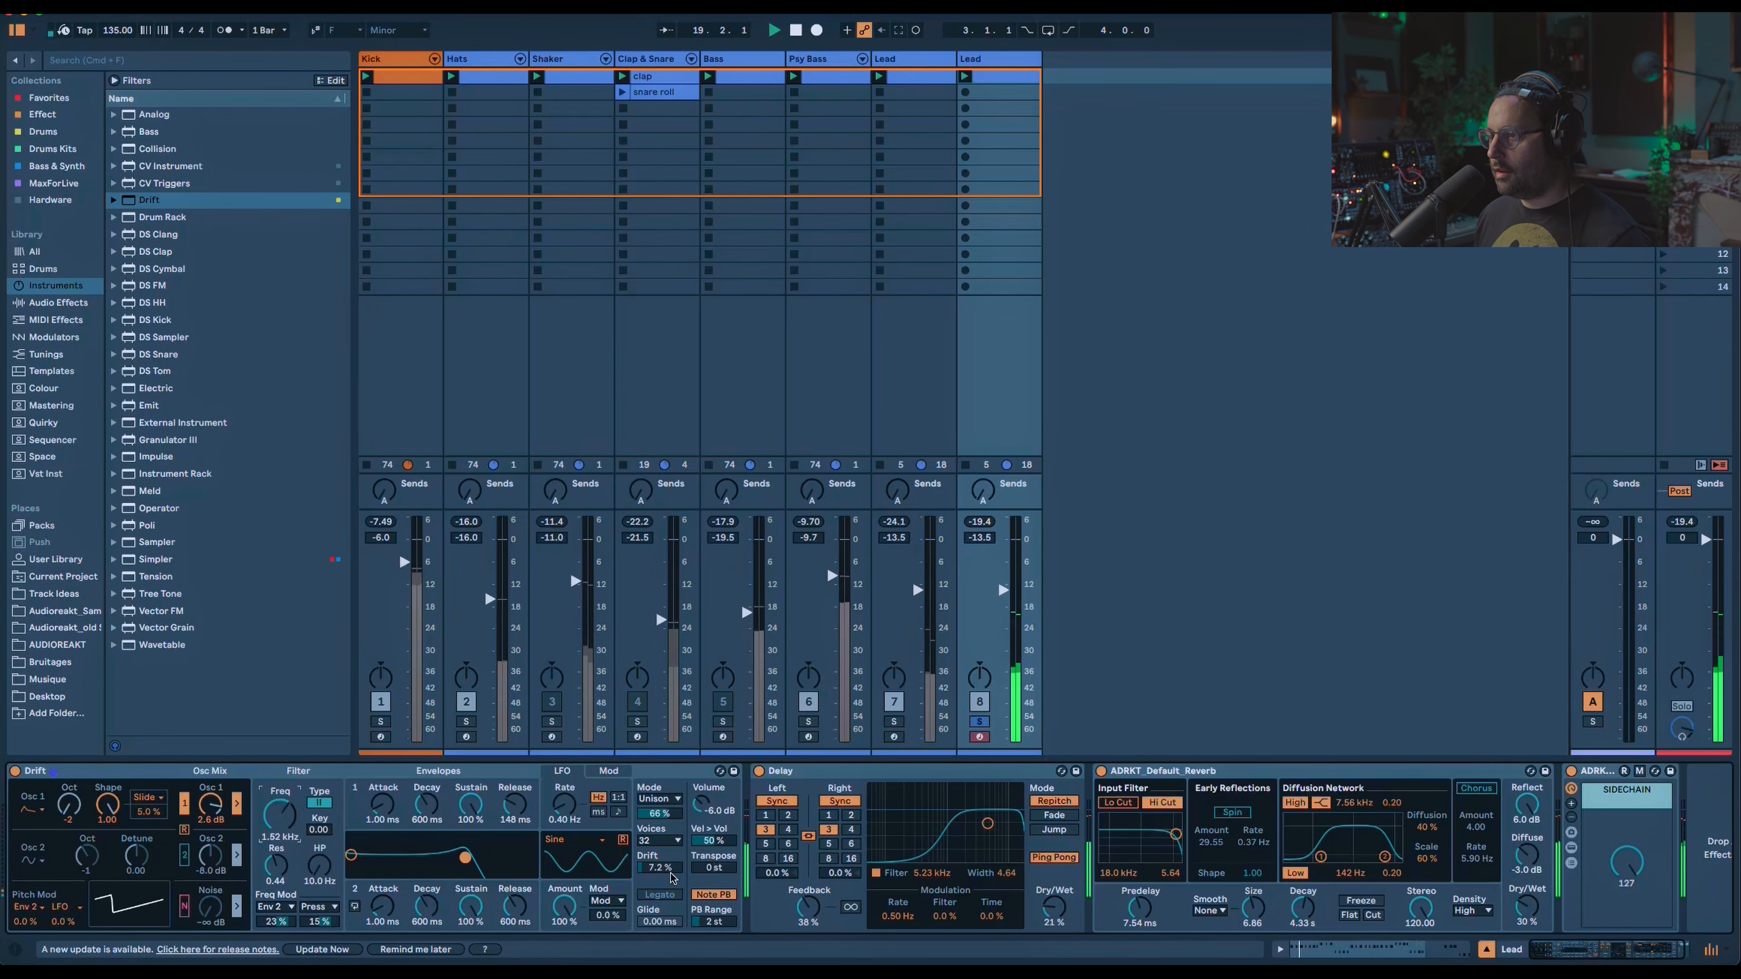
drag(281, 816, 281, 910)
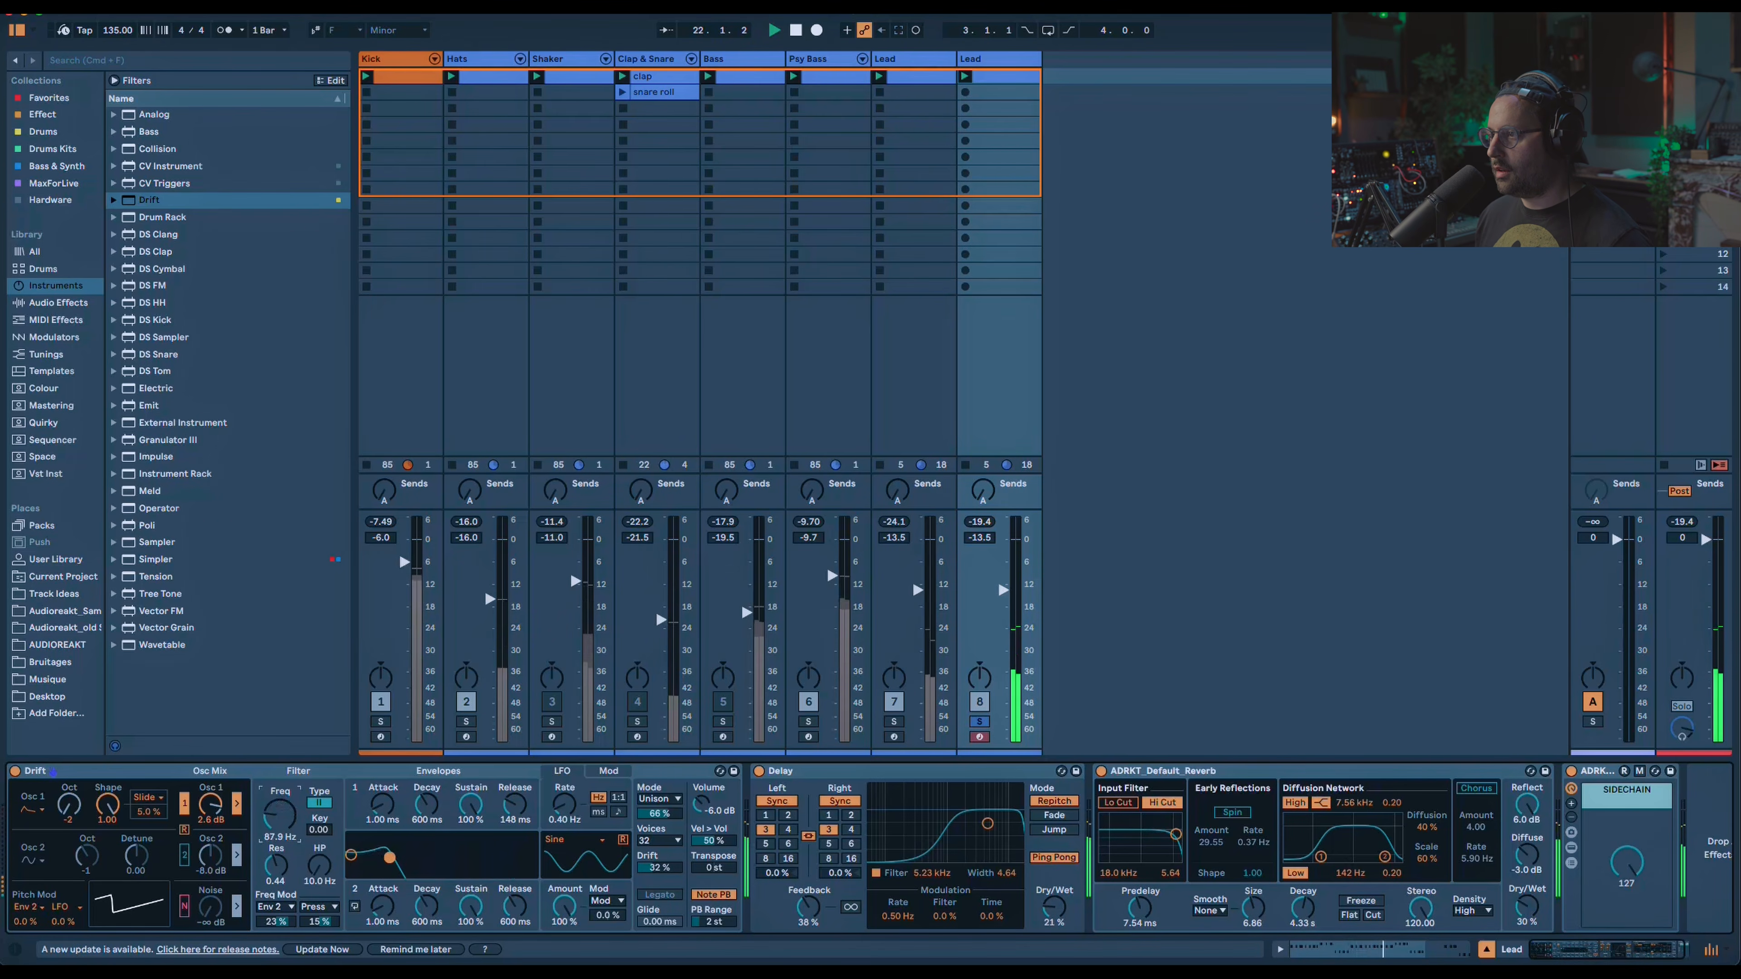
Unsolo the duplicated Lead track, open its filter to about 879 Hz, reduce the sidechain amount to 101, and solo it again.
click(979, 721)
drag(280, 815, 280, 774)
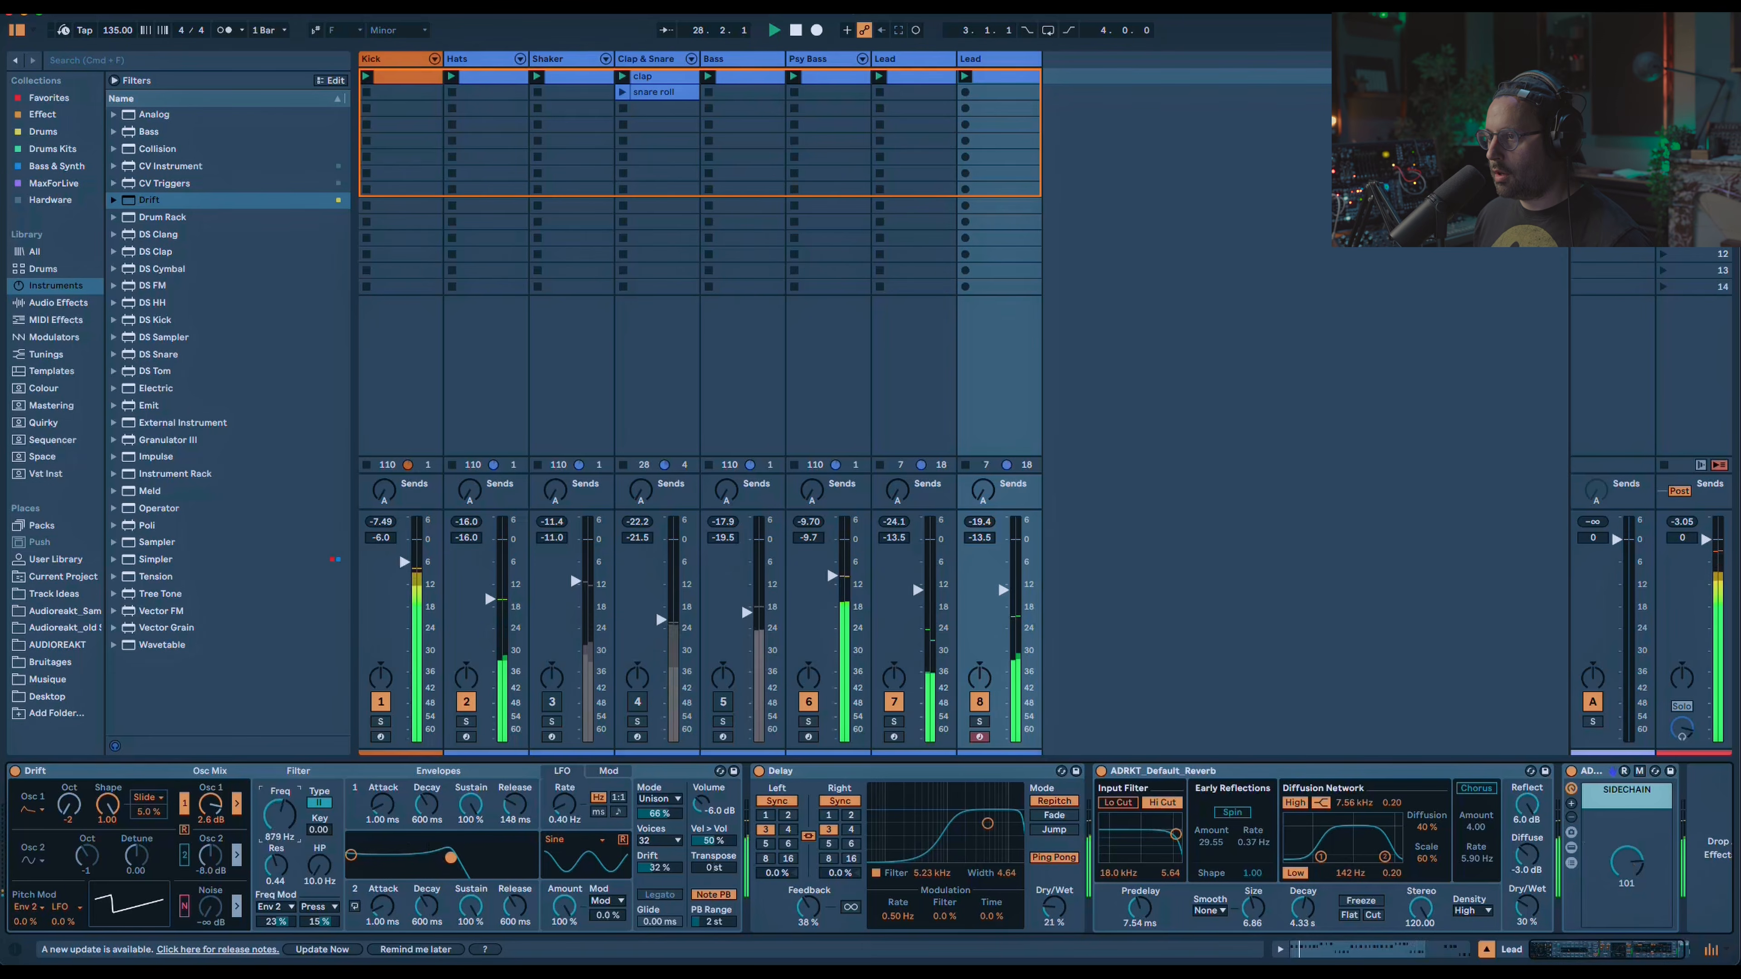
click(979, 721)
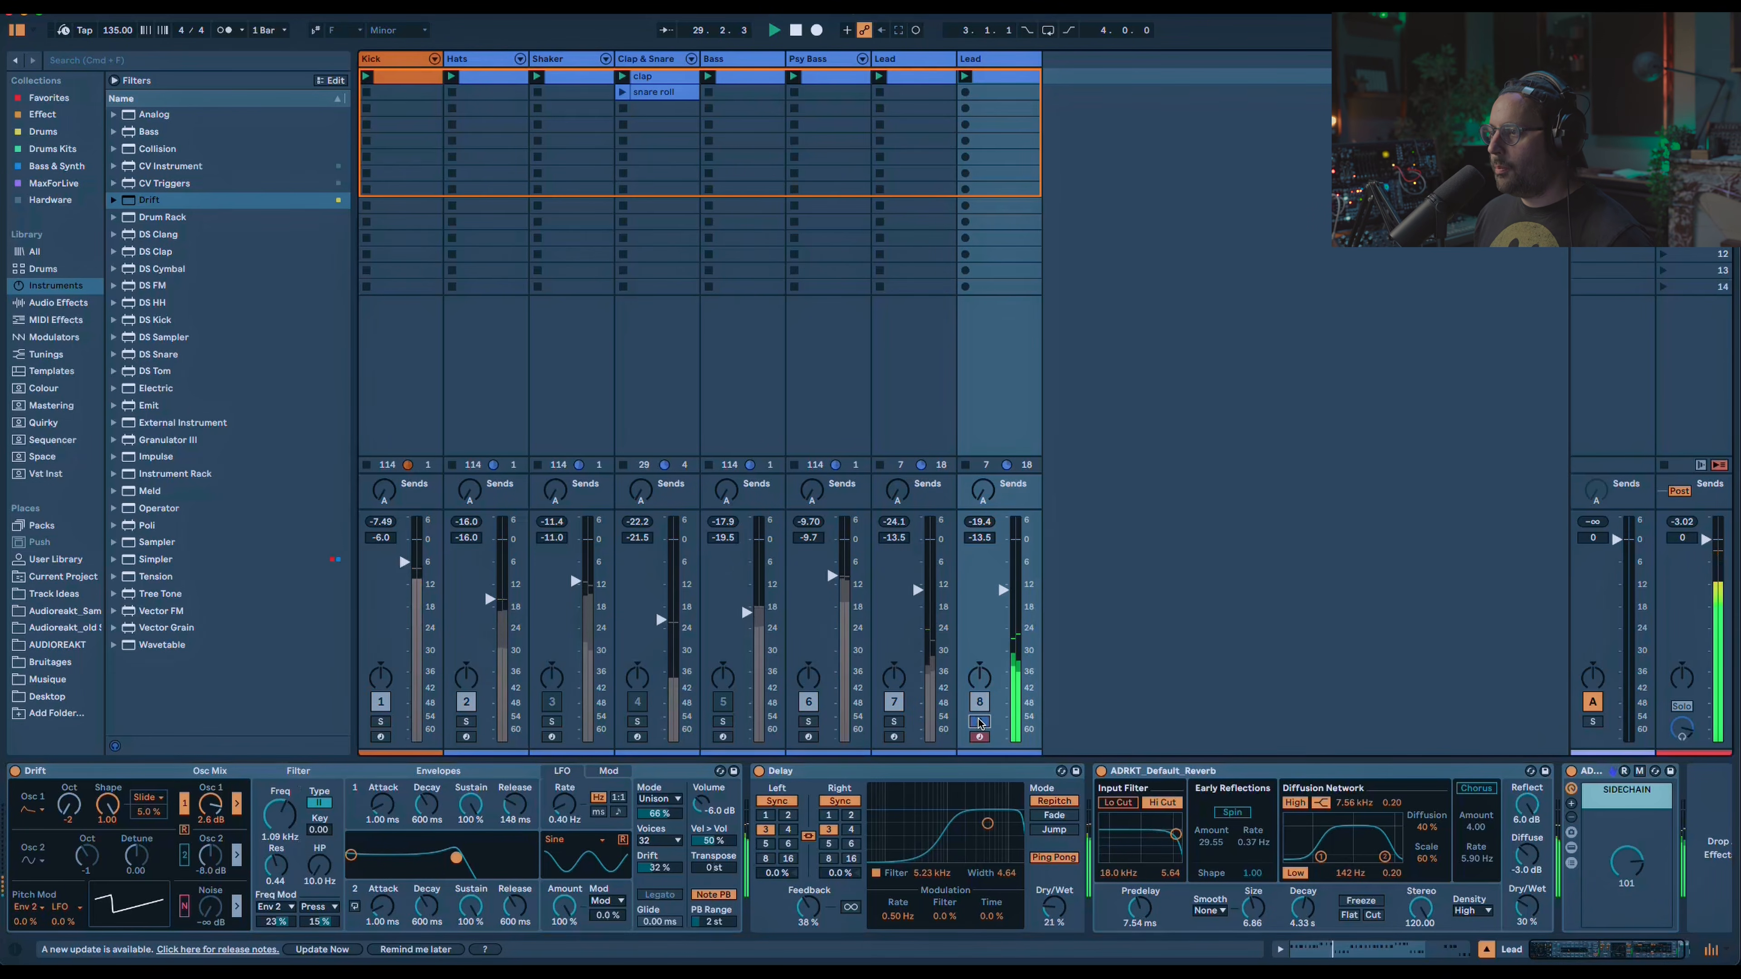
Copy the multiband Roar from the Bass track onto the duplicated Lead track directly after Drift and play it back.
click(735, 60)
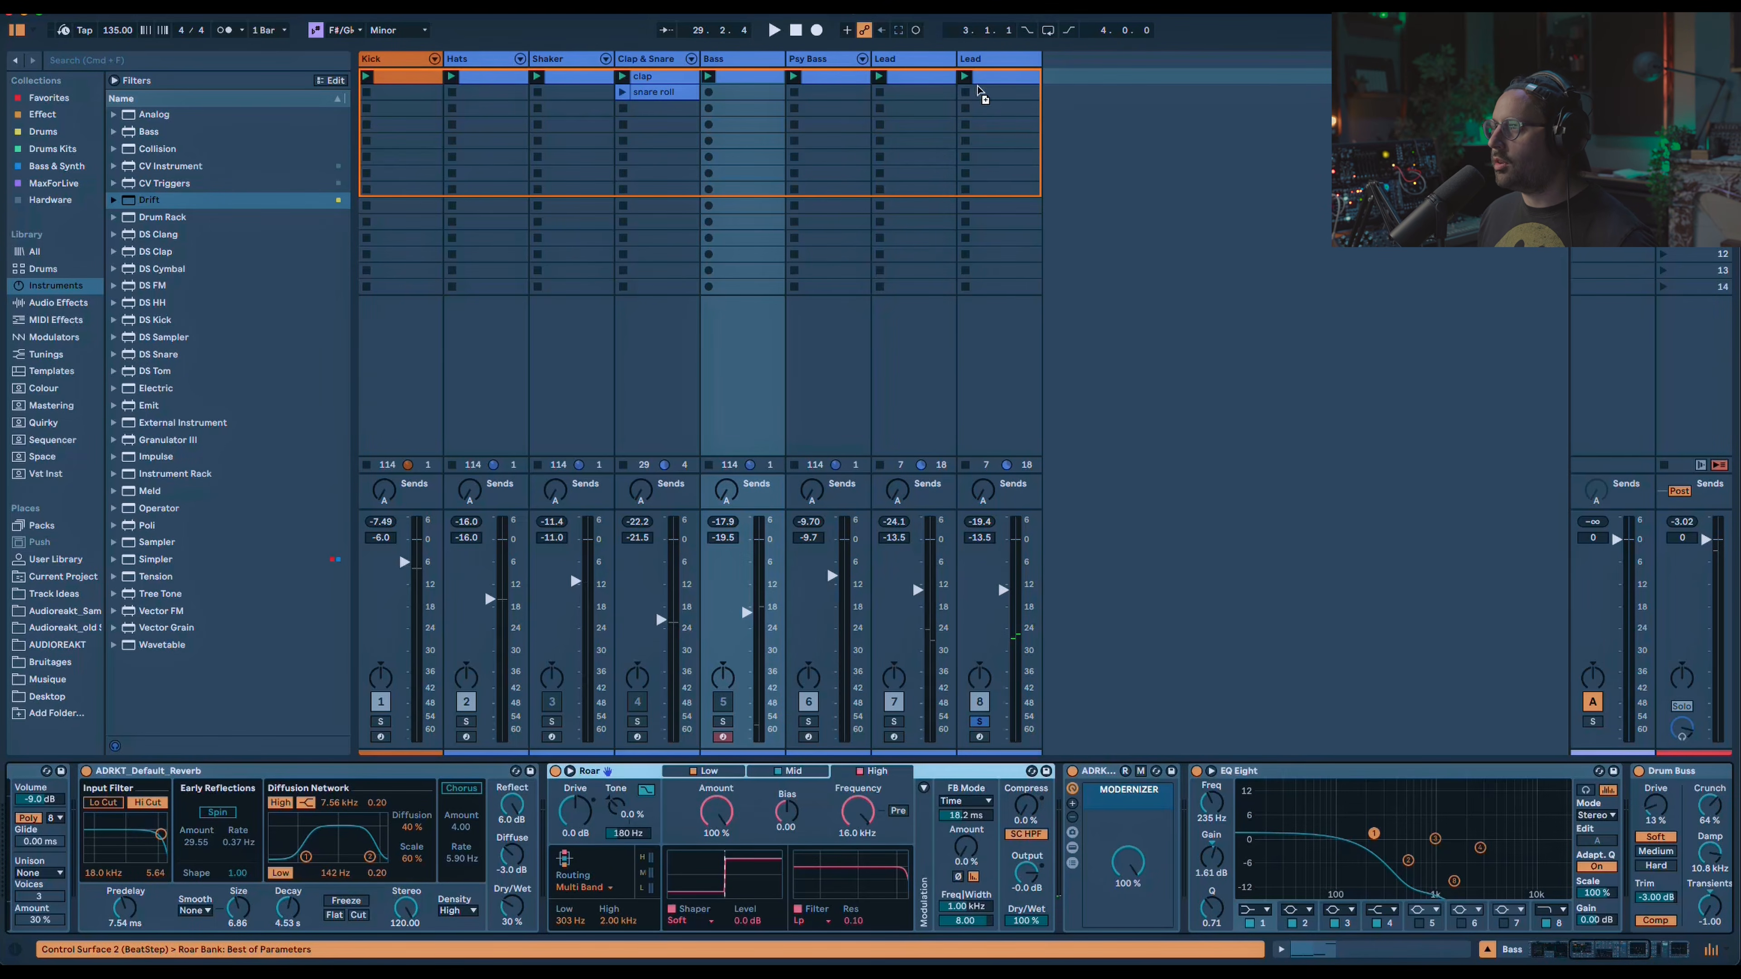
click(987, 68)
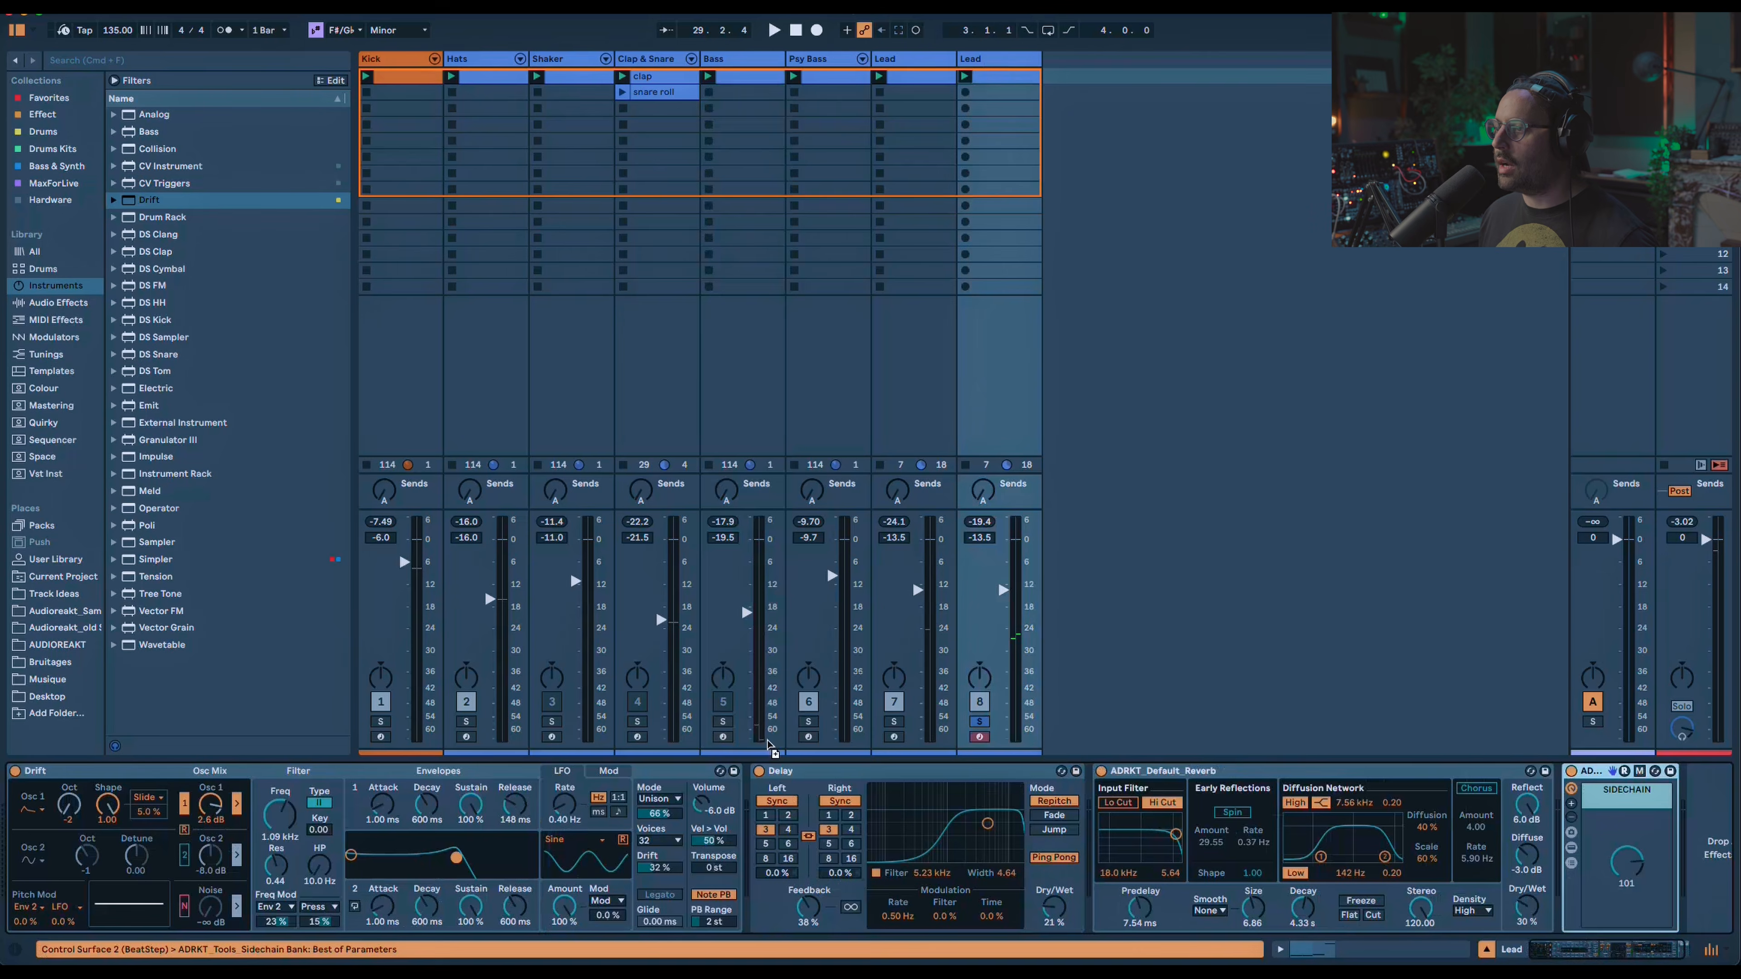
key(space)
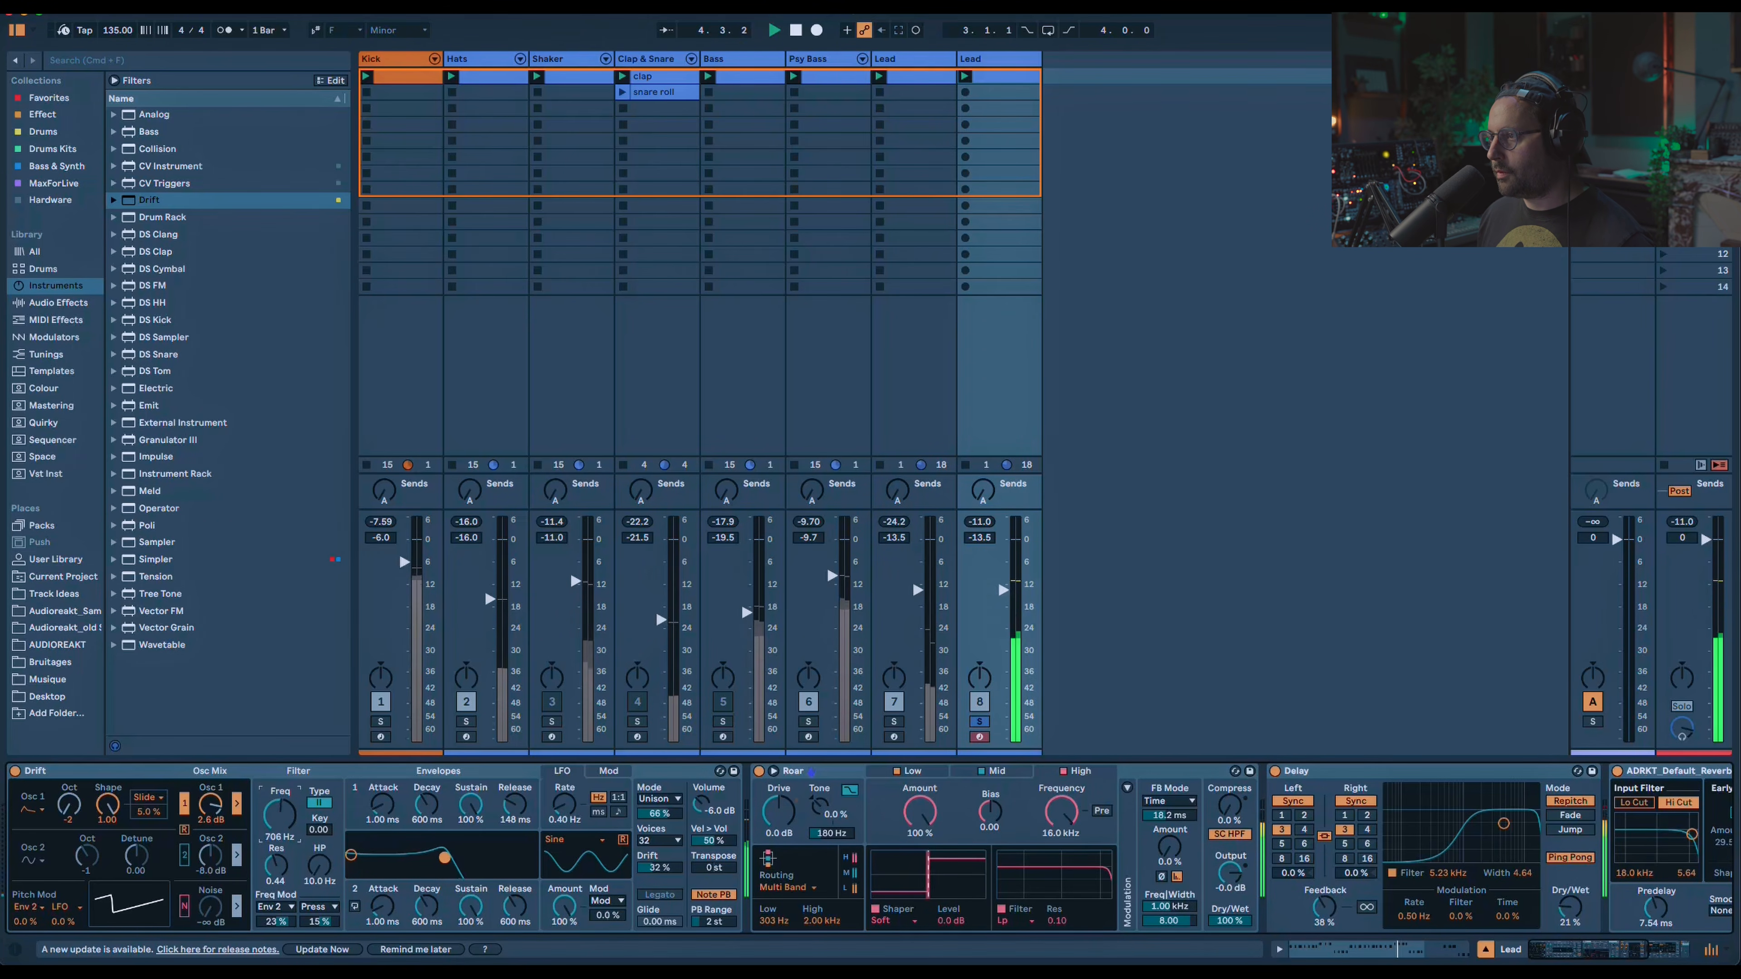
Unsolo the second Lead track, lower its volume to -21.0 dB and set its Drift filter frequency to 310 Hz.
click(980, 722)
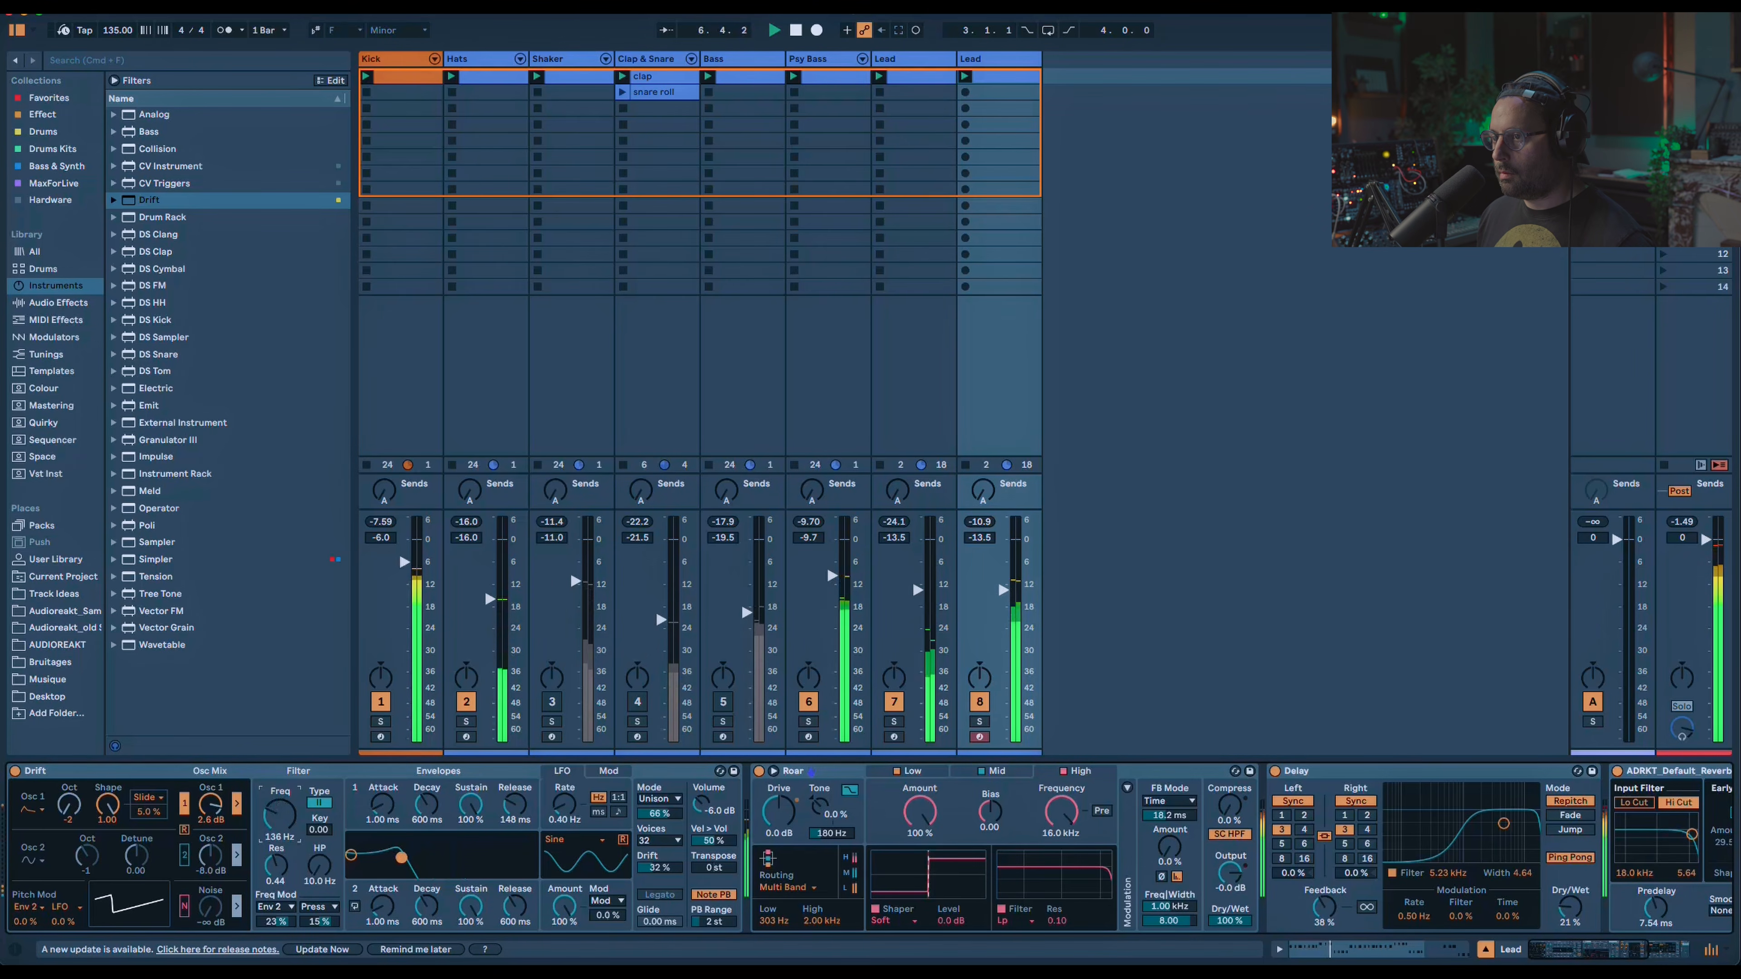
mouse_move(1006, 635)
mouse_down()
mouse_move(1005, 669)
mouse_move(1003, 616)
mouse_up()
drag(280, 815, 280, 793)
click(818, 772)
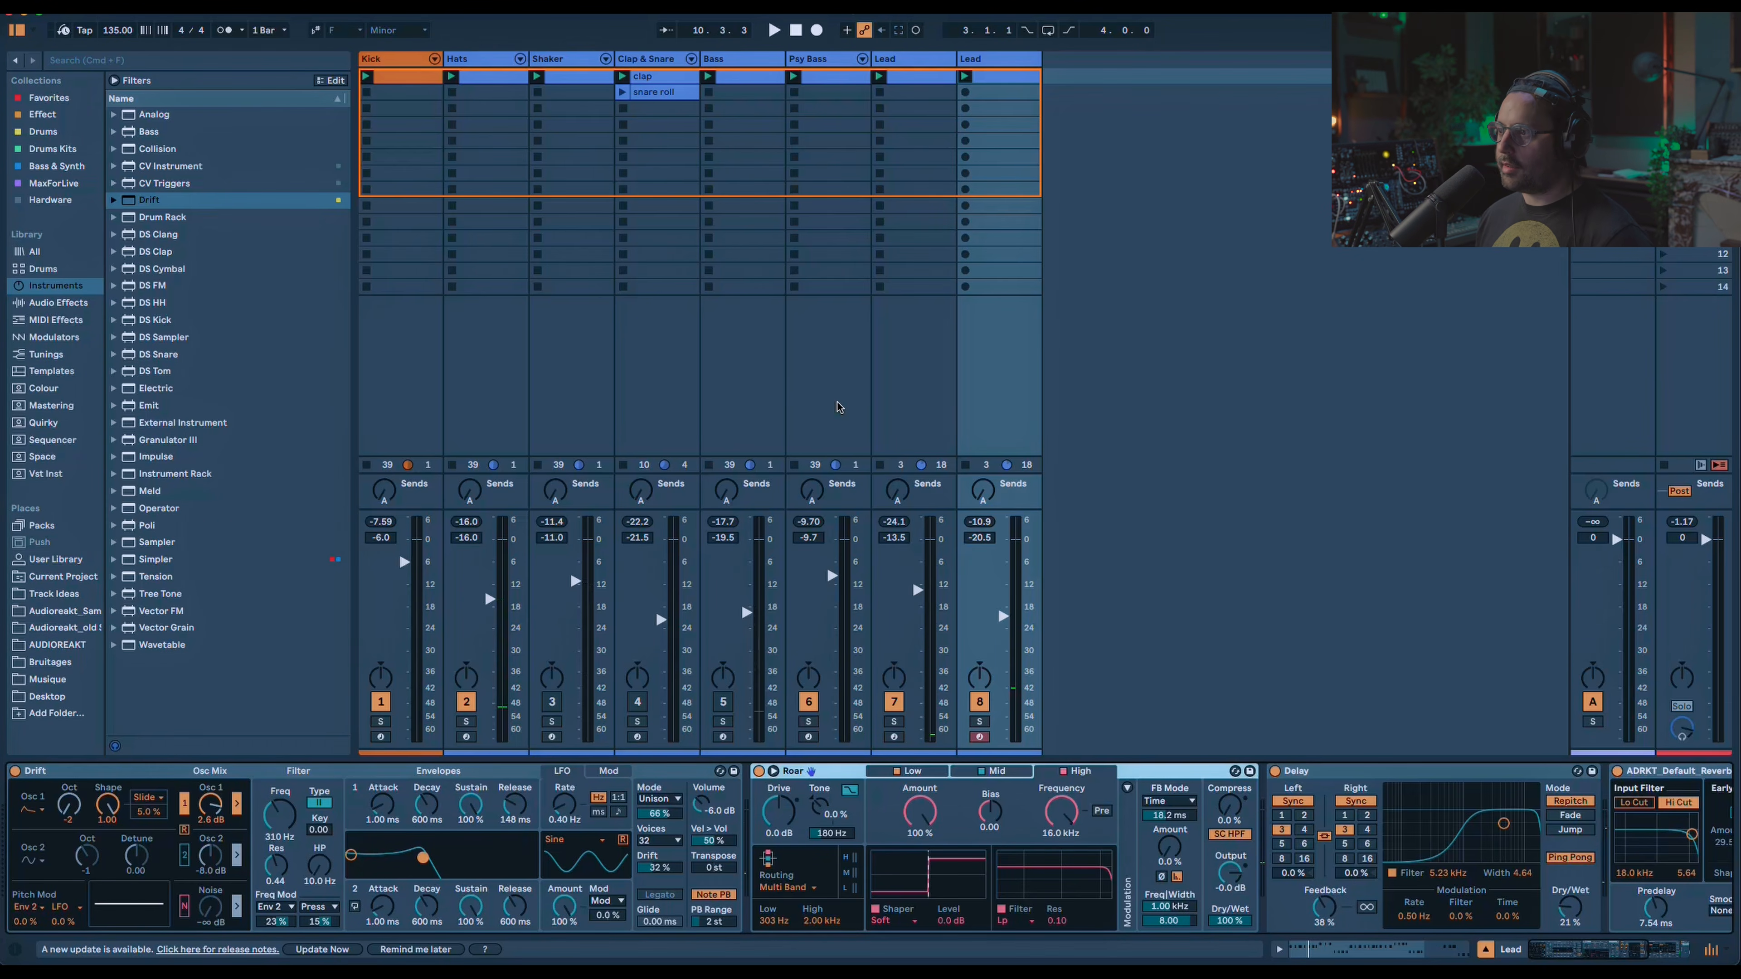
key(space)
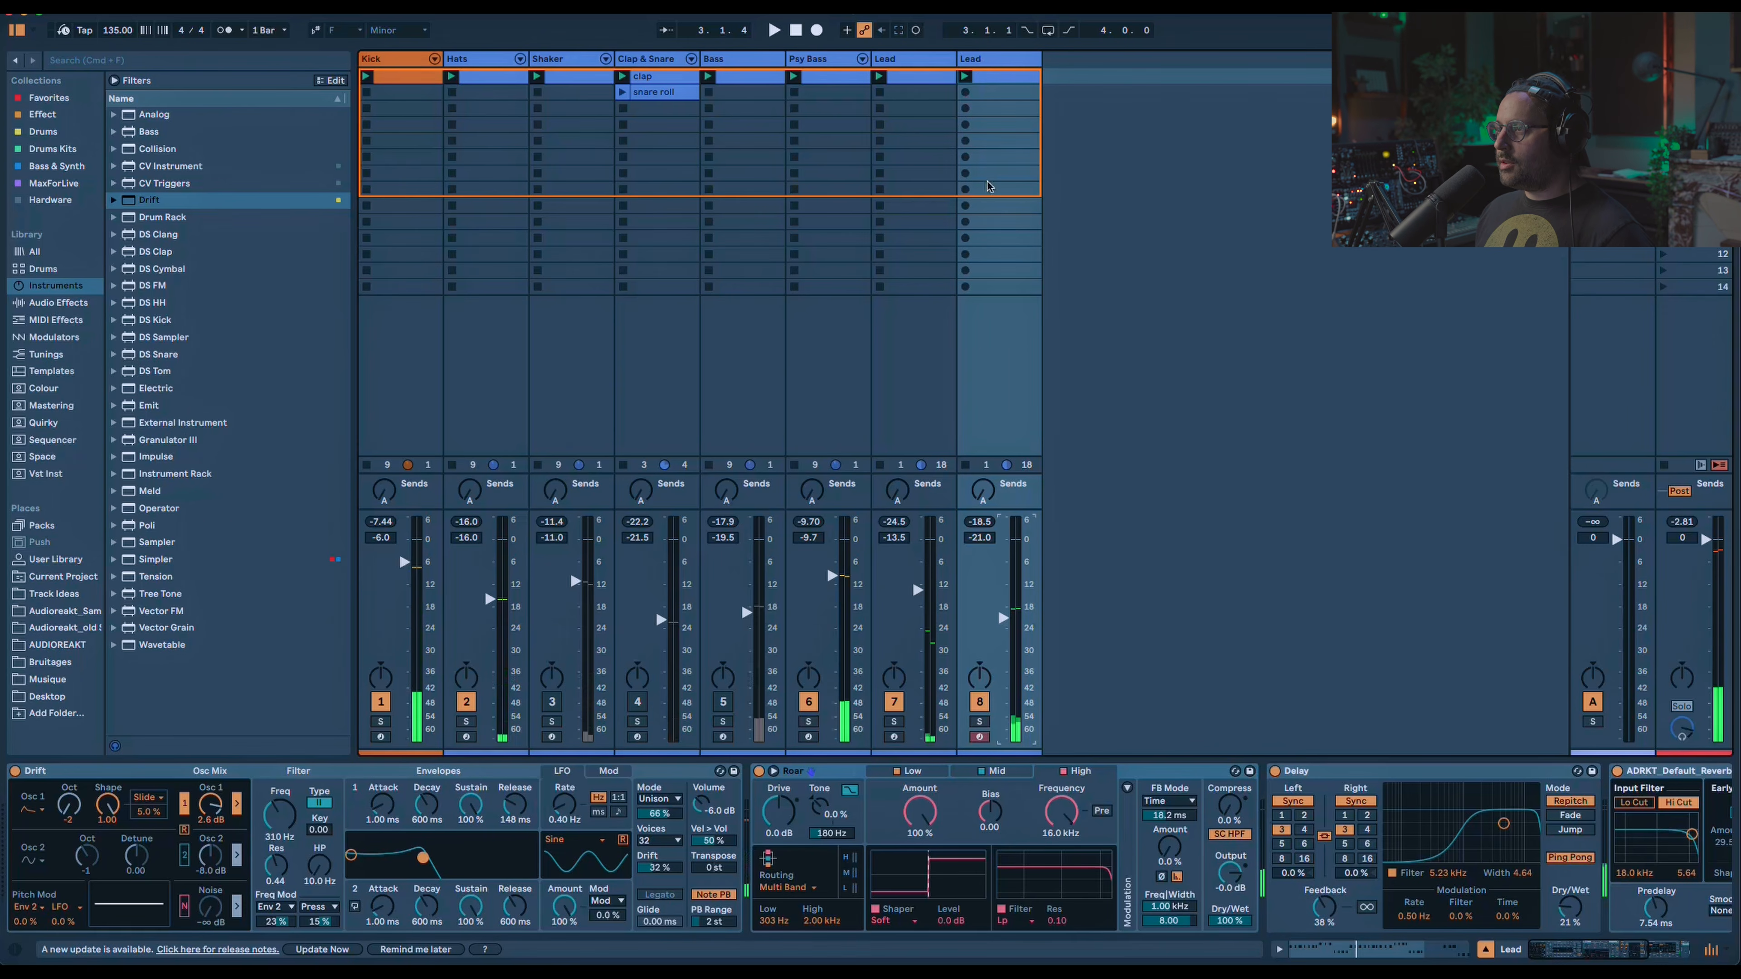
Rename the second Lead track as Lead 2.
click(982, 64)
text(2)
key(Return)
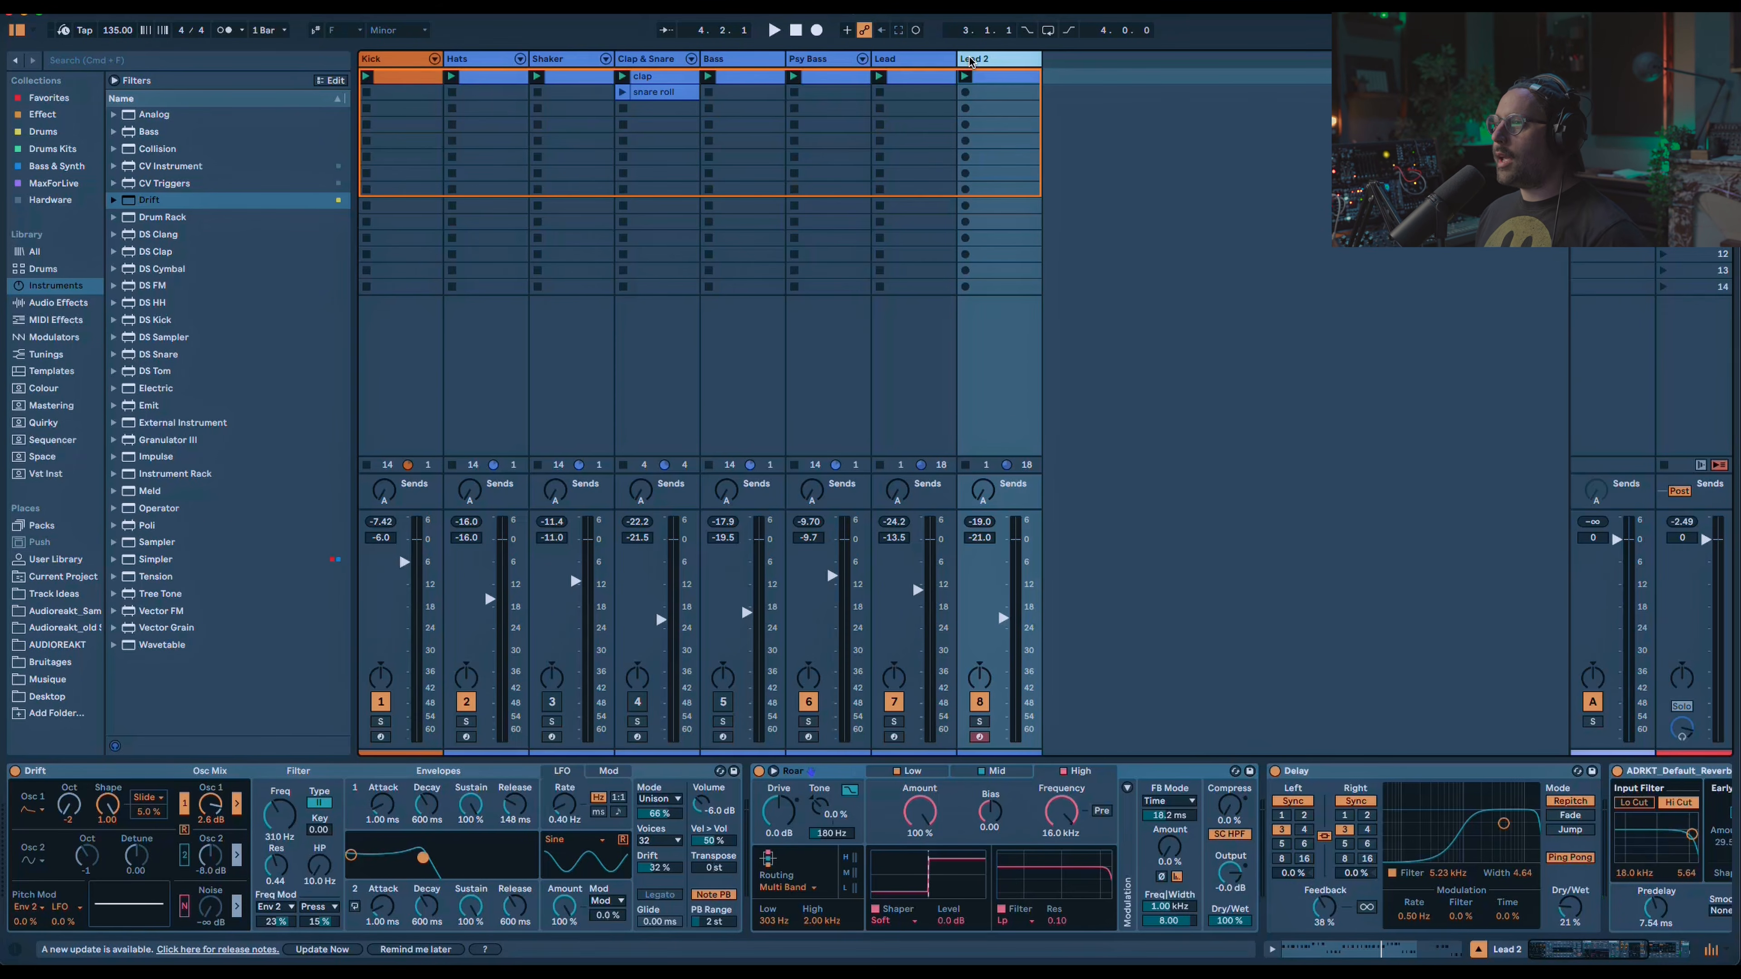
Duplicate the Lead 2 track and solo the copy.
right_click(988, 60)
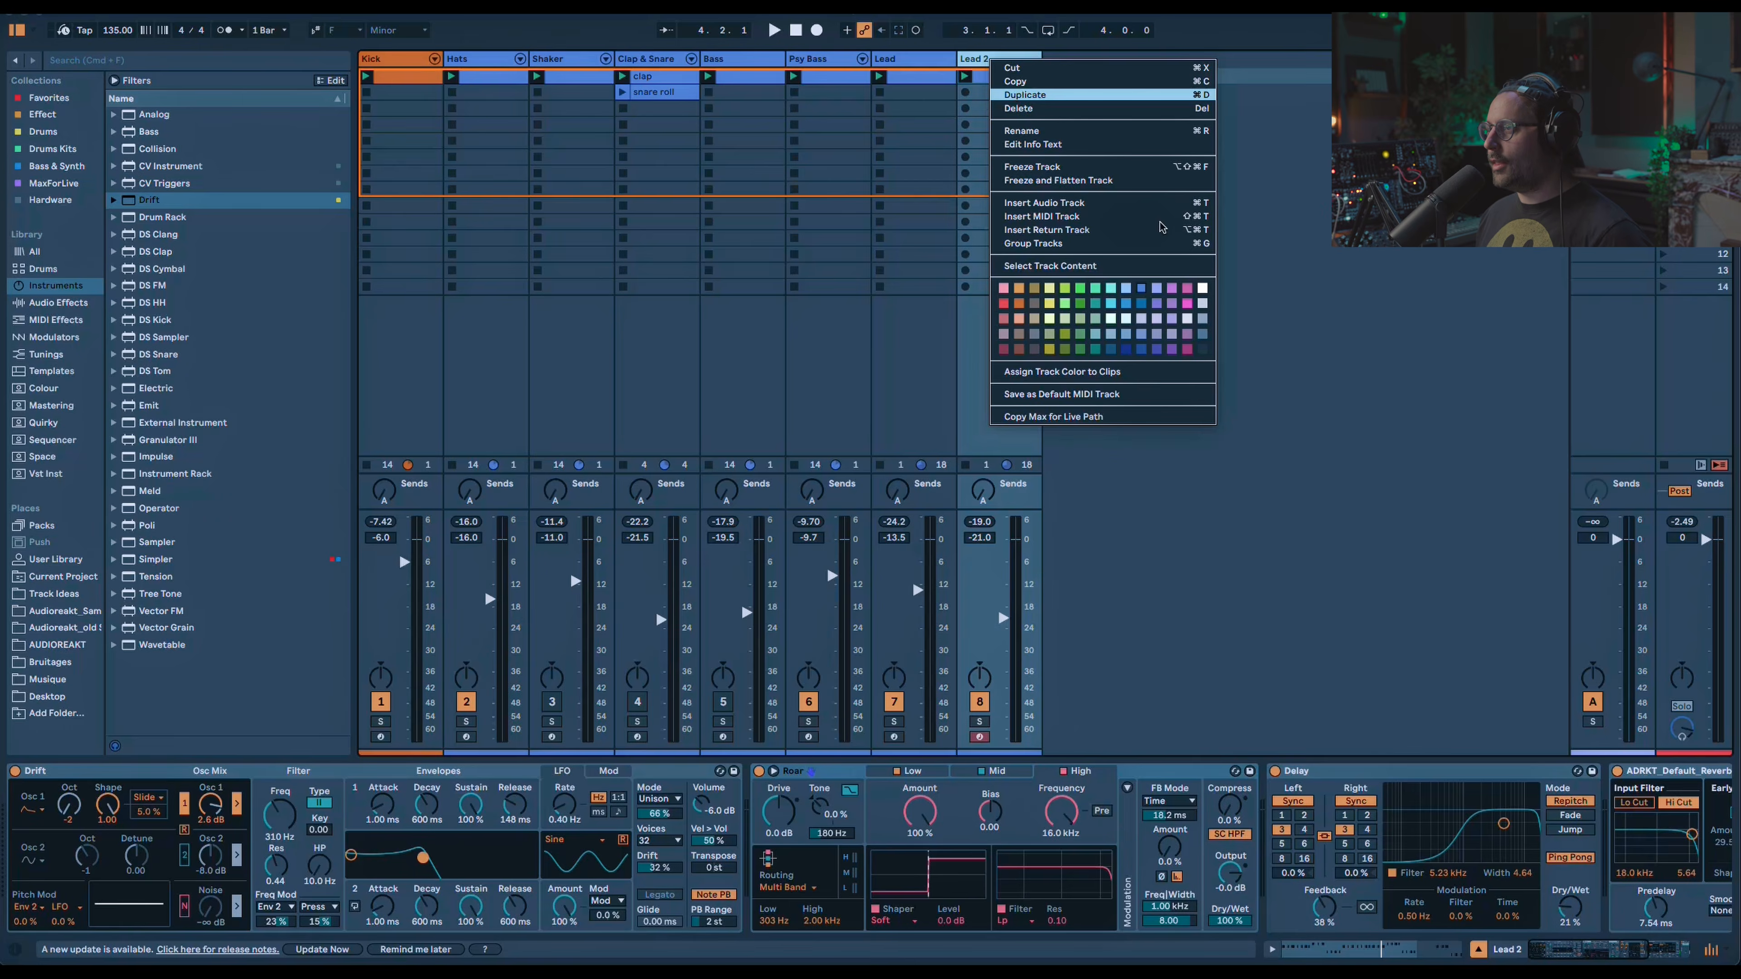
click(1028, 95)
click(1066, 722)
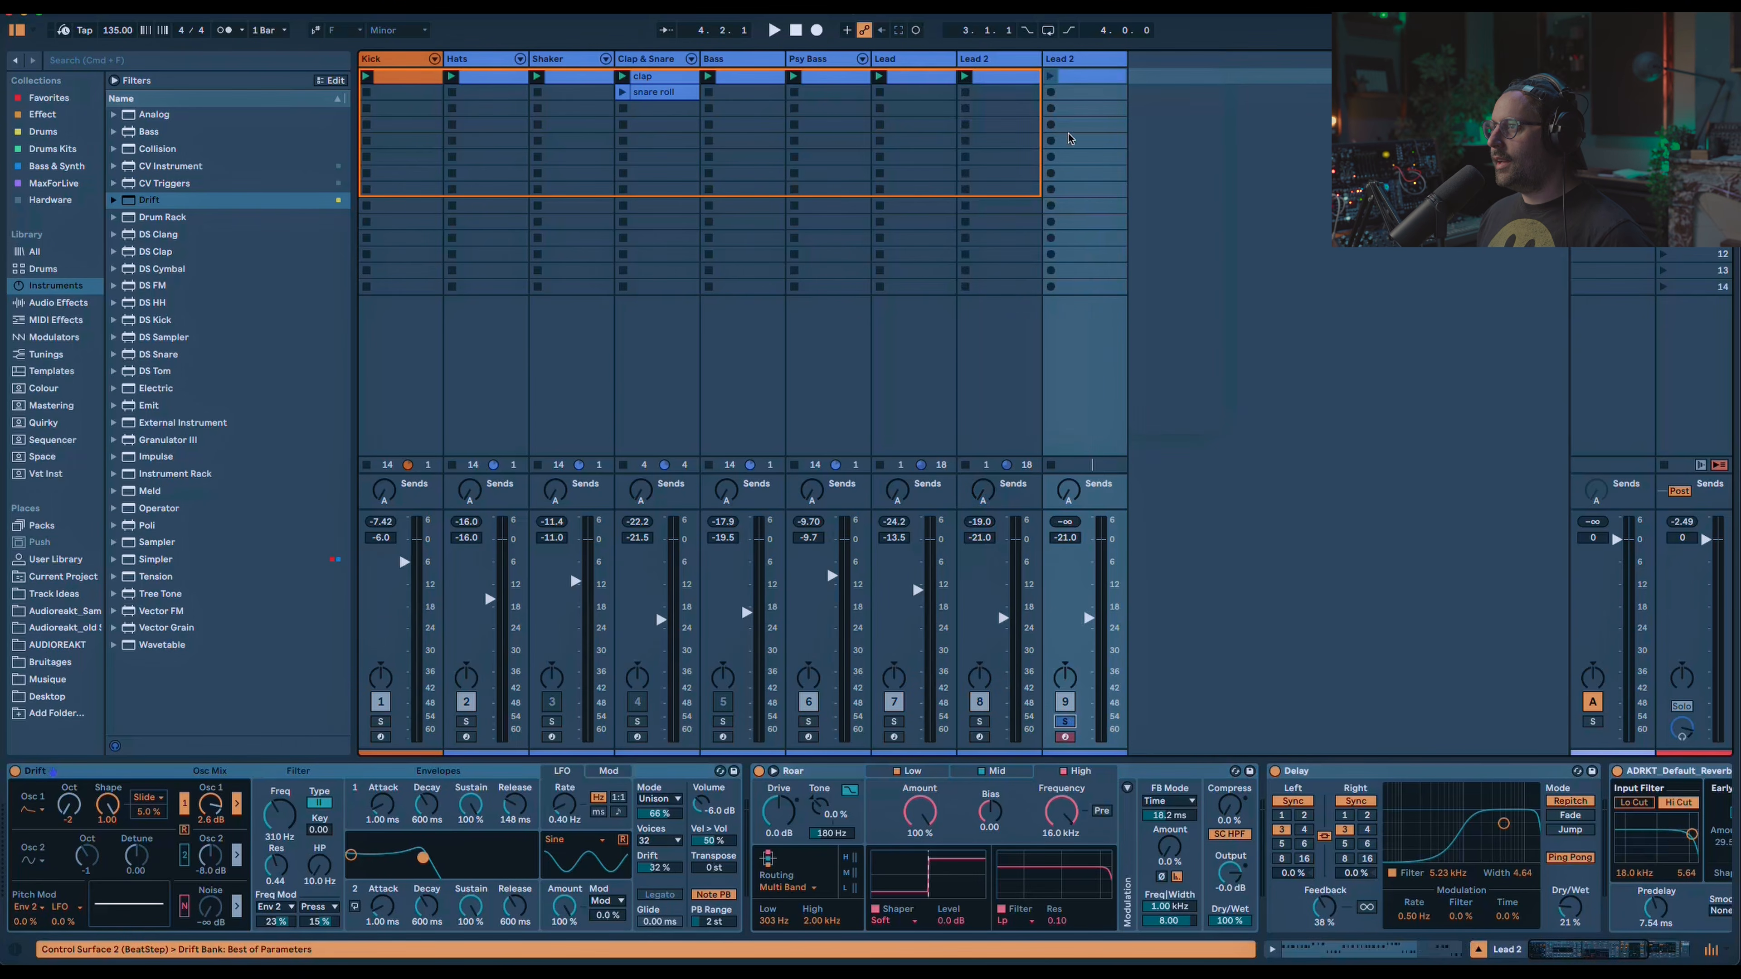
Transpose all looped notes of the duplicated Lead 2 clip up two octaves to E6–G6 and play the clip.
double_click(1054, 81)
drag(1470, 791, 371, 577)
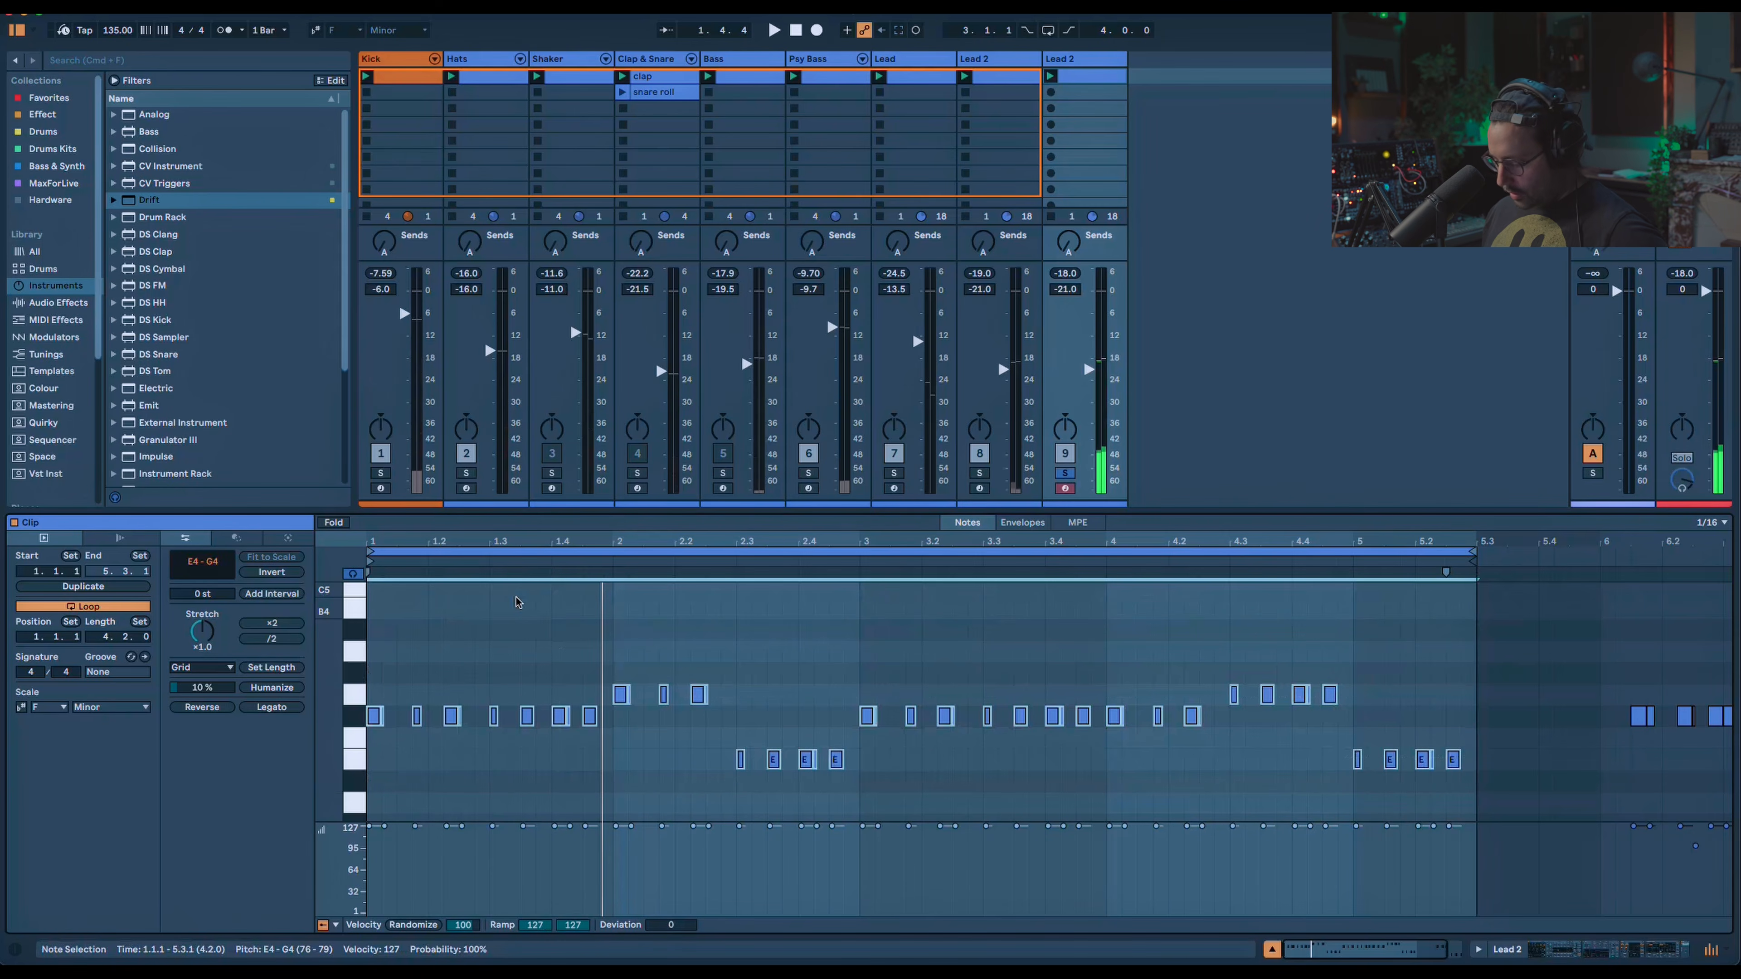
key(shift+Up)
key(shift+Up)
key(space)
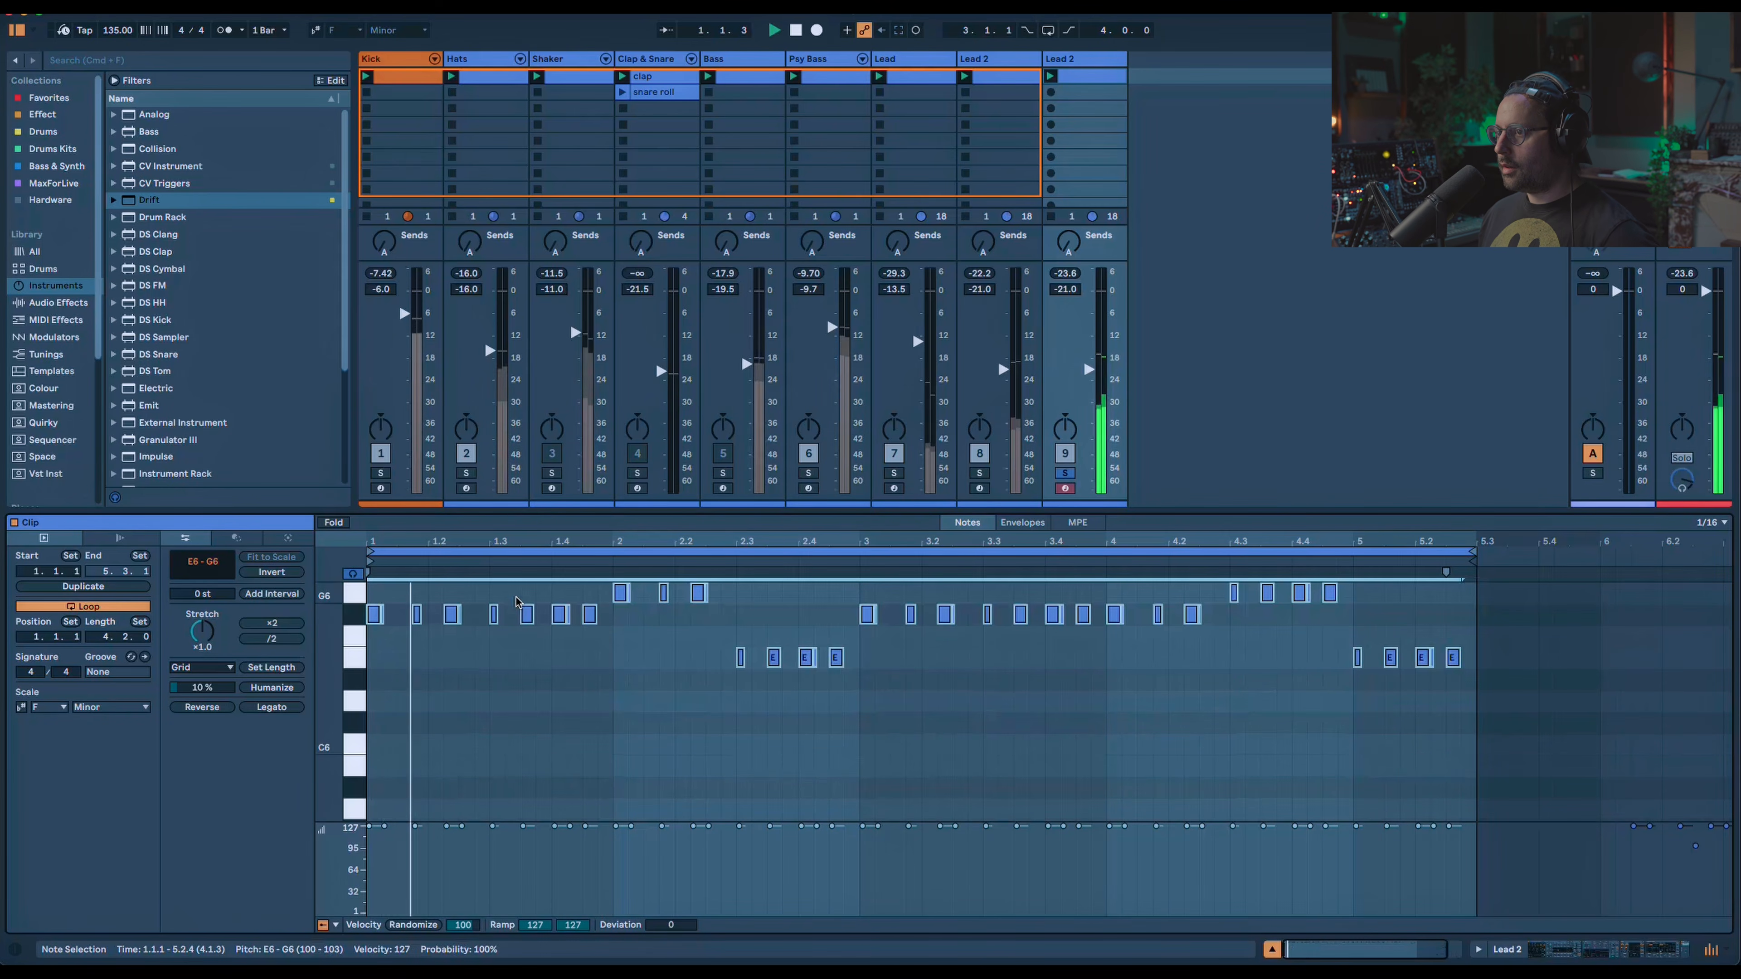
Copy all the clip's looped notes seven semitones higher, placing the copies at B6–D7, and play the result.
scroll(590, 672, up, 4)
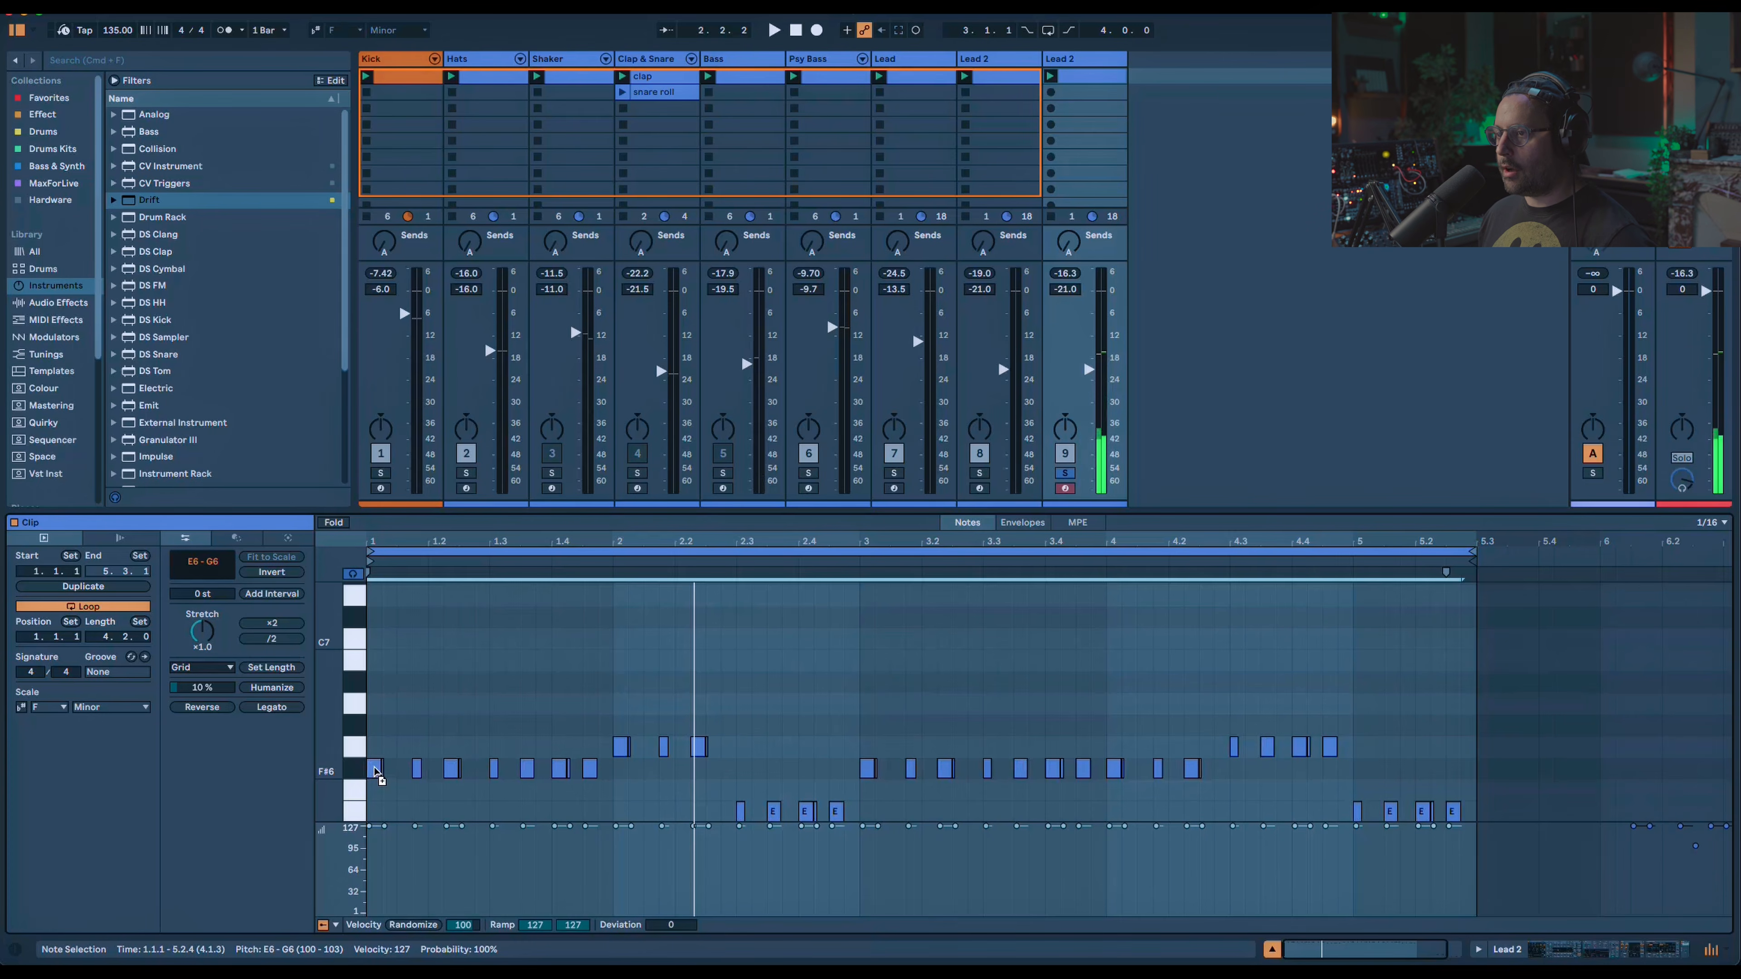
drag(377, 767, 374, 755)
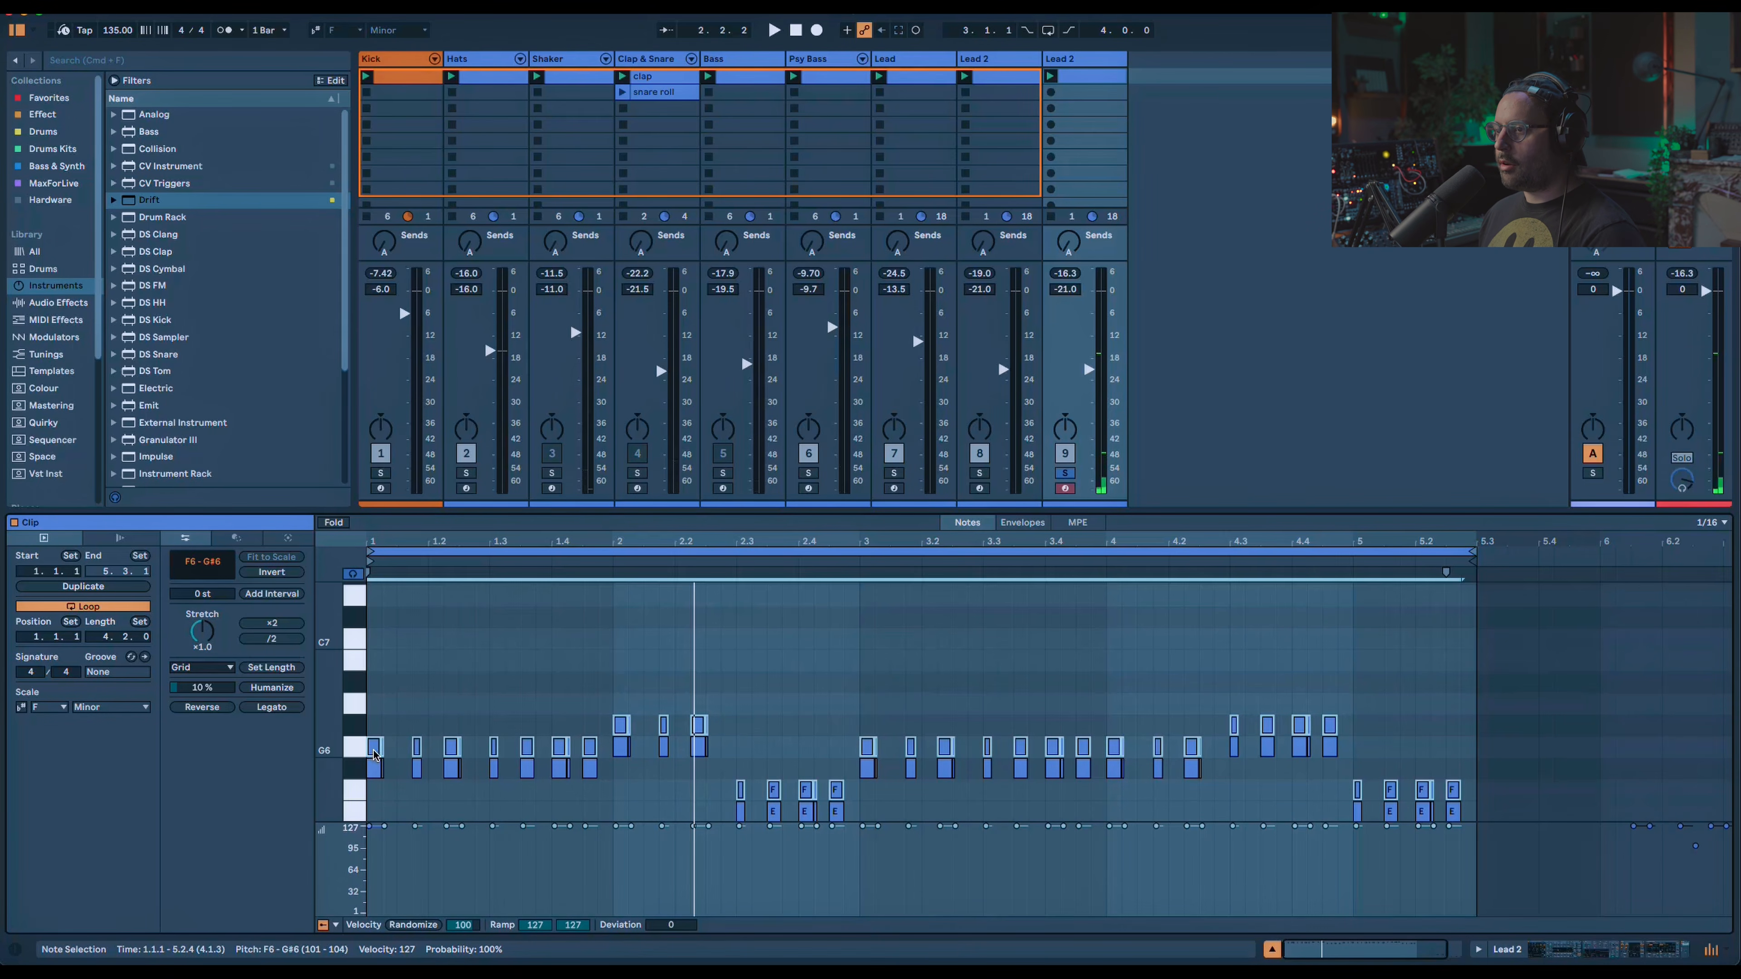
key(Up)
key(Up)
key(Up)
key(Up)
key(Up)
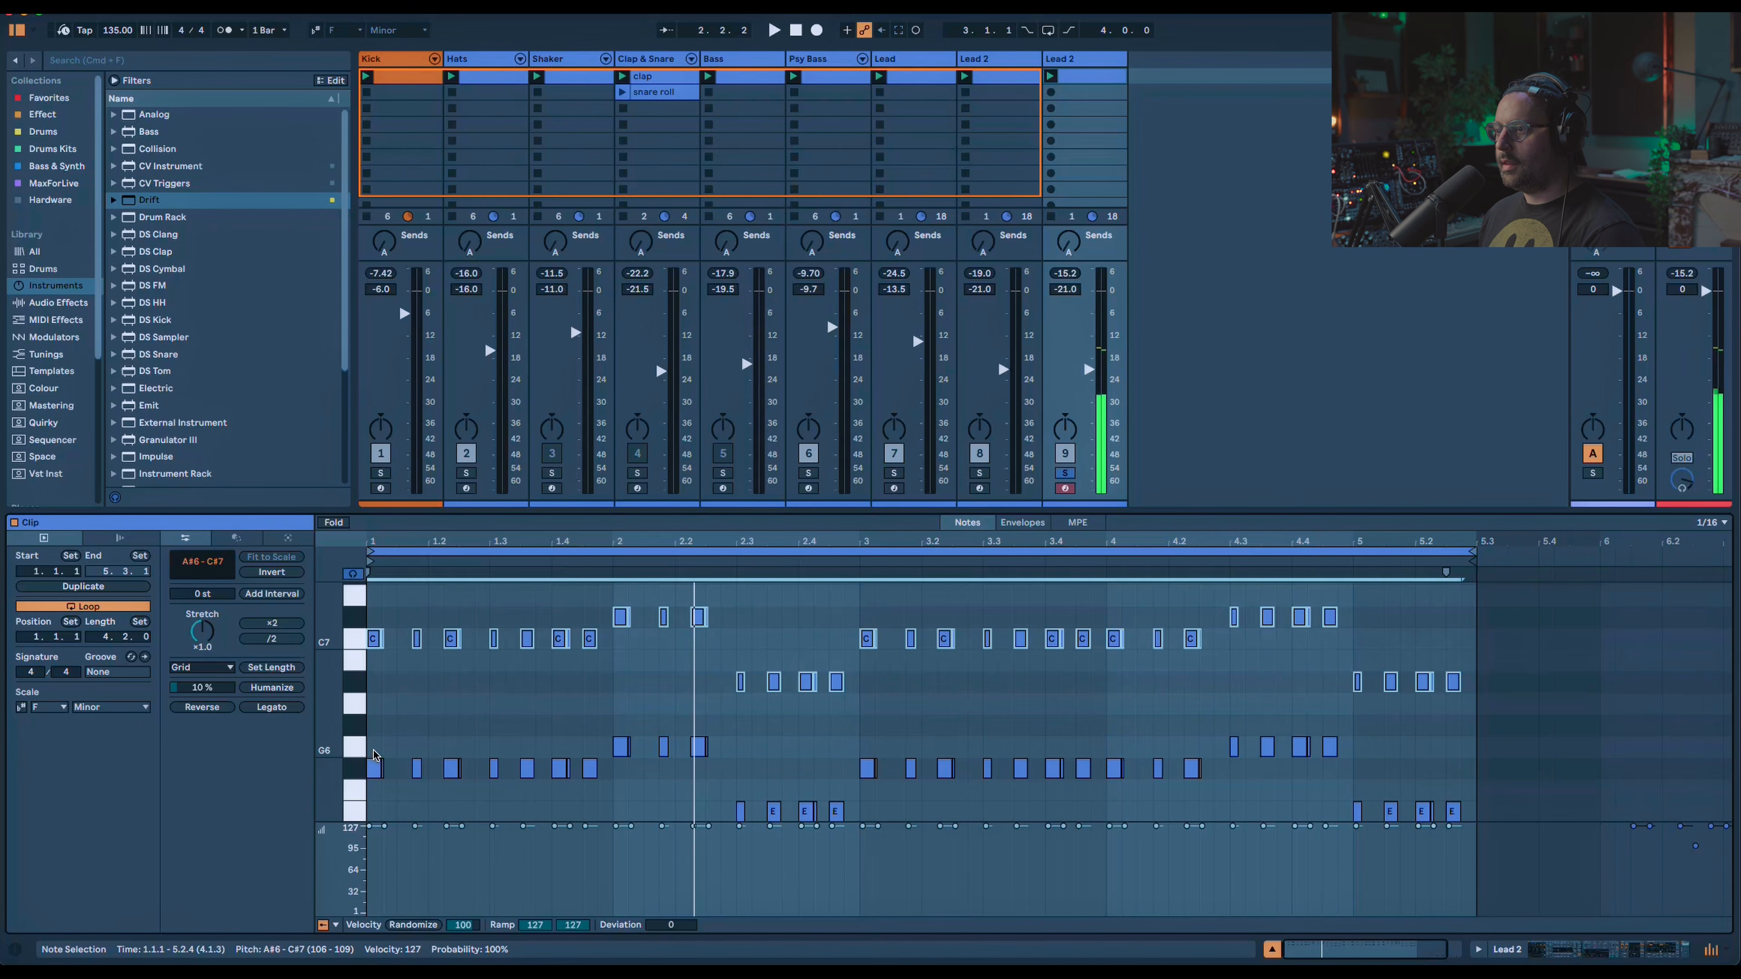
key(Up)
key(space)
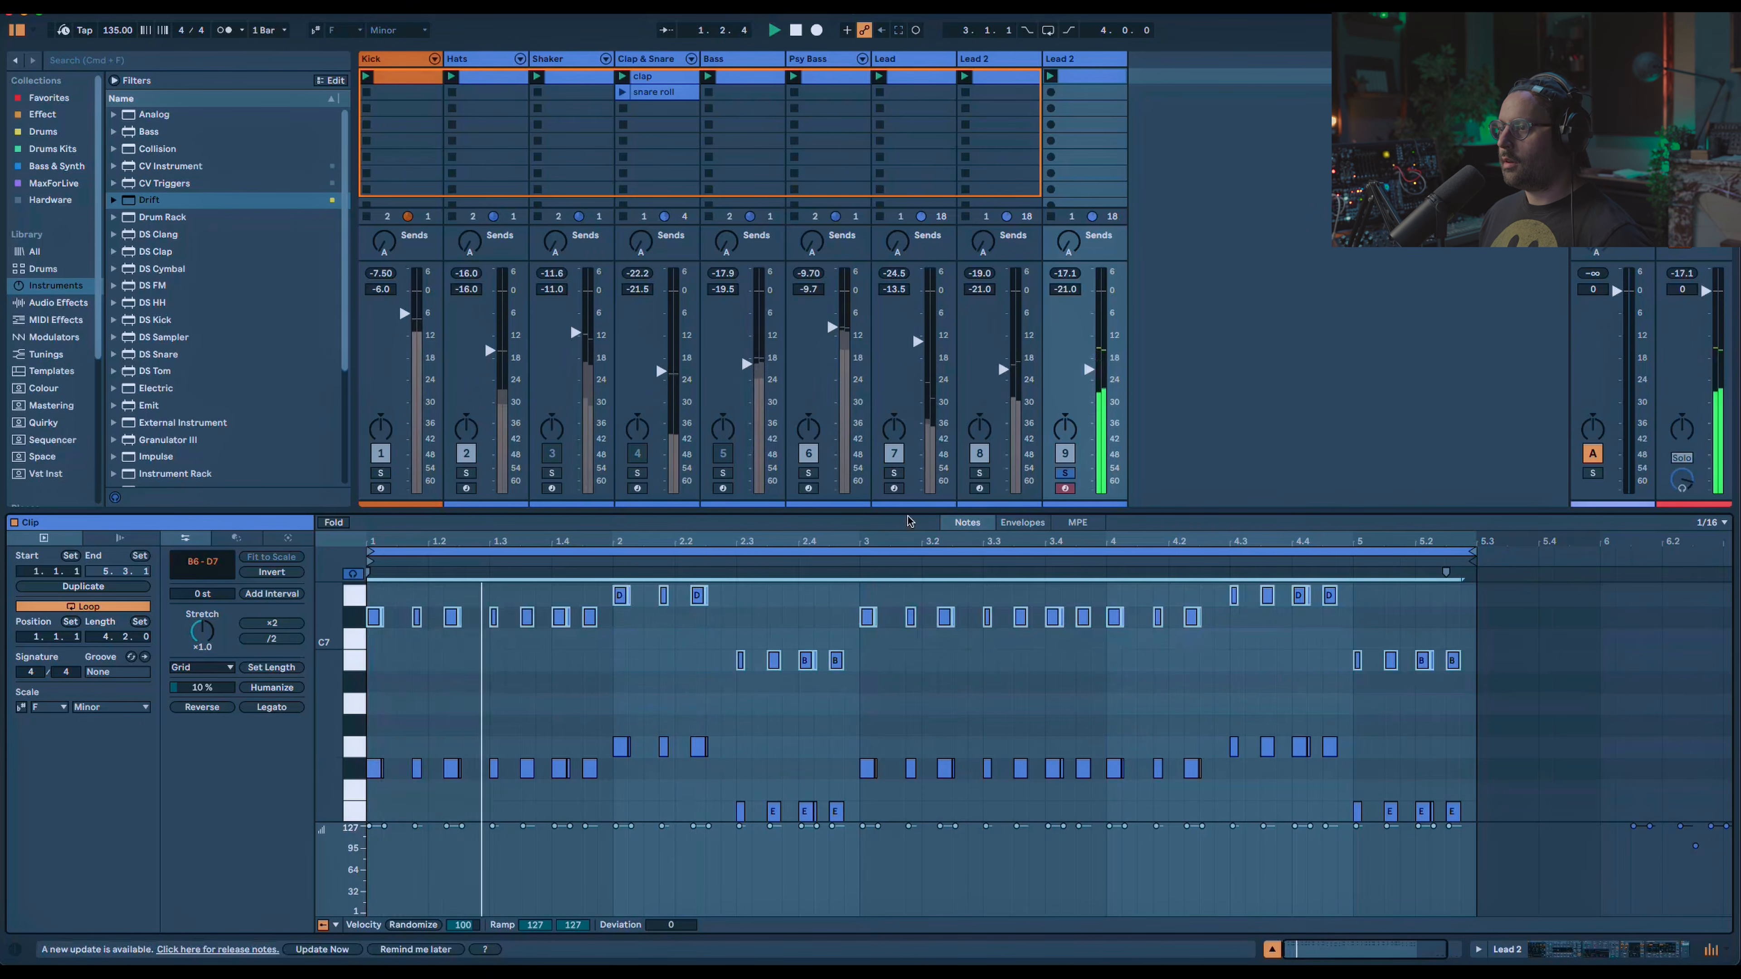
Shorten envelope 1's release in the duplicated track's Drift and unsolo that track.
key(shift+Tab)
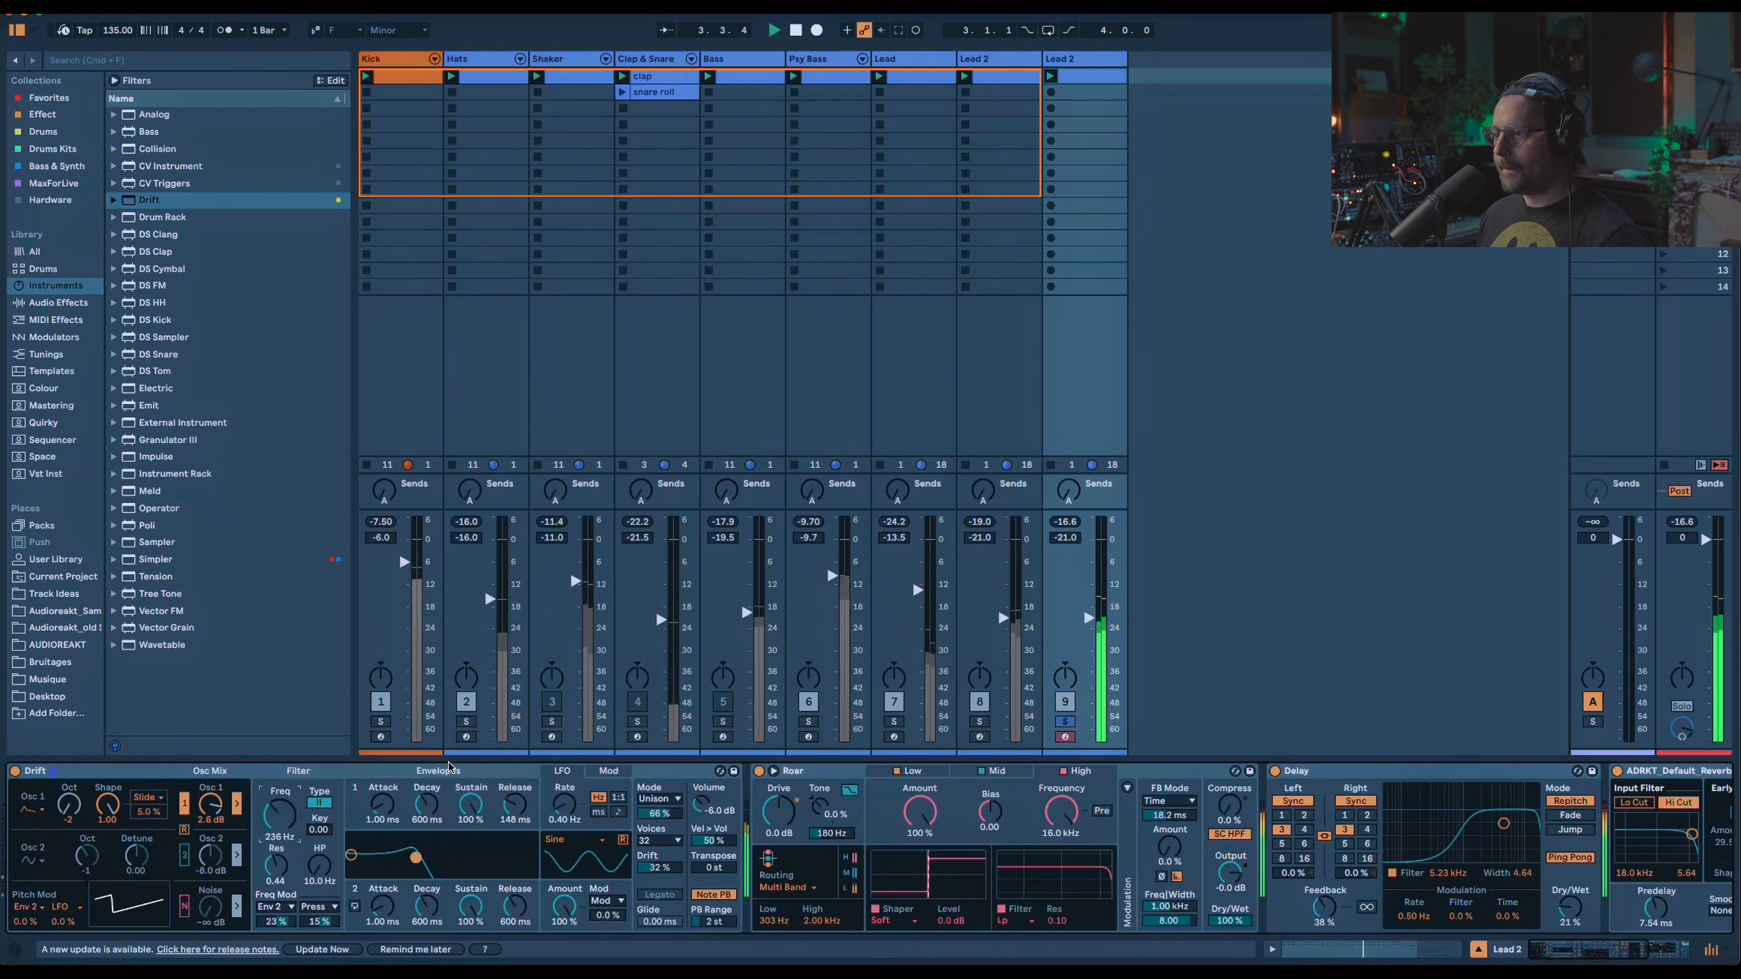
drag(515, 814, 516, 850)
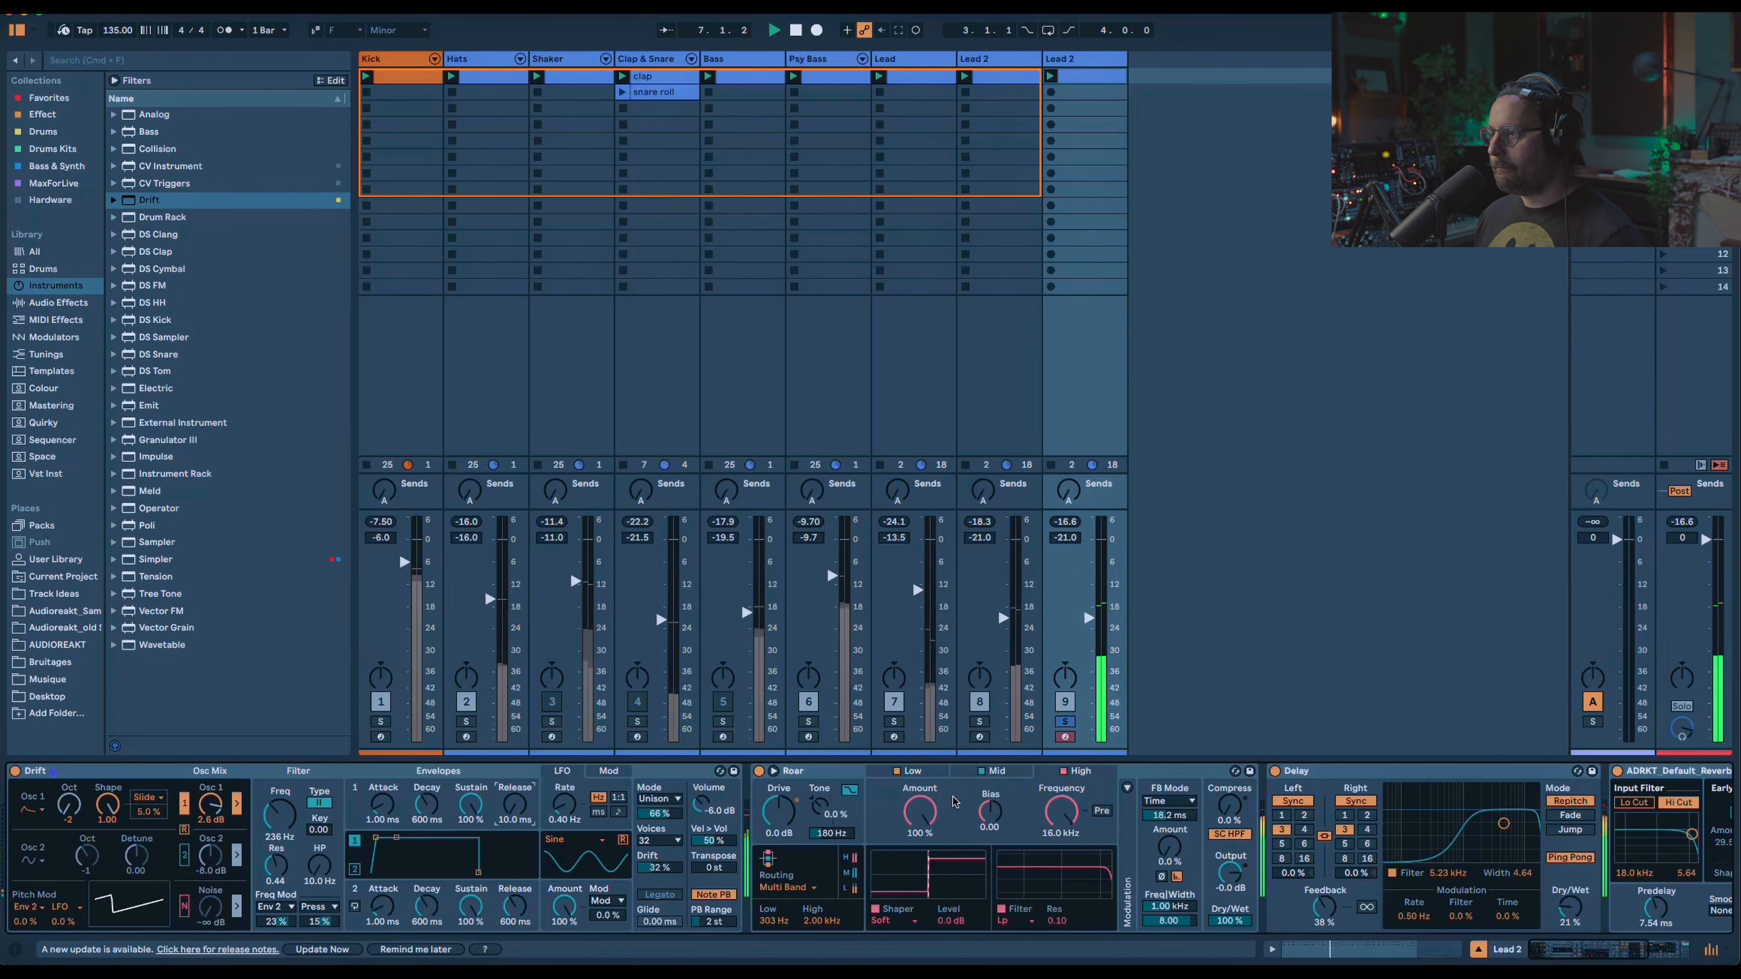
click(1064, 721)
With the original Lead 2 muted, lower the duplicate's volume to about -23.2 dB and set its Roar Dry/Wet to 86%.
click(985, 708)
mouse_move(1089, 618)
mouse_down()
mouse_move(1089, 642)
mouse_move(1089, 626)
mouse_up()
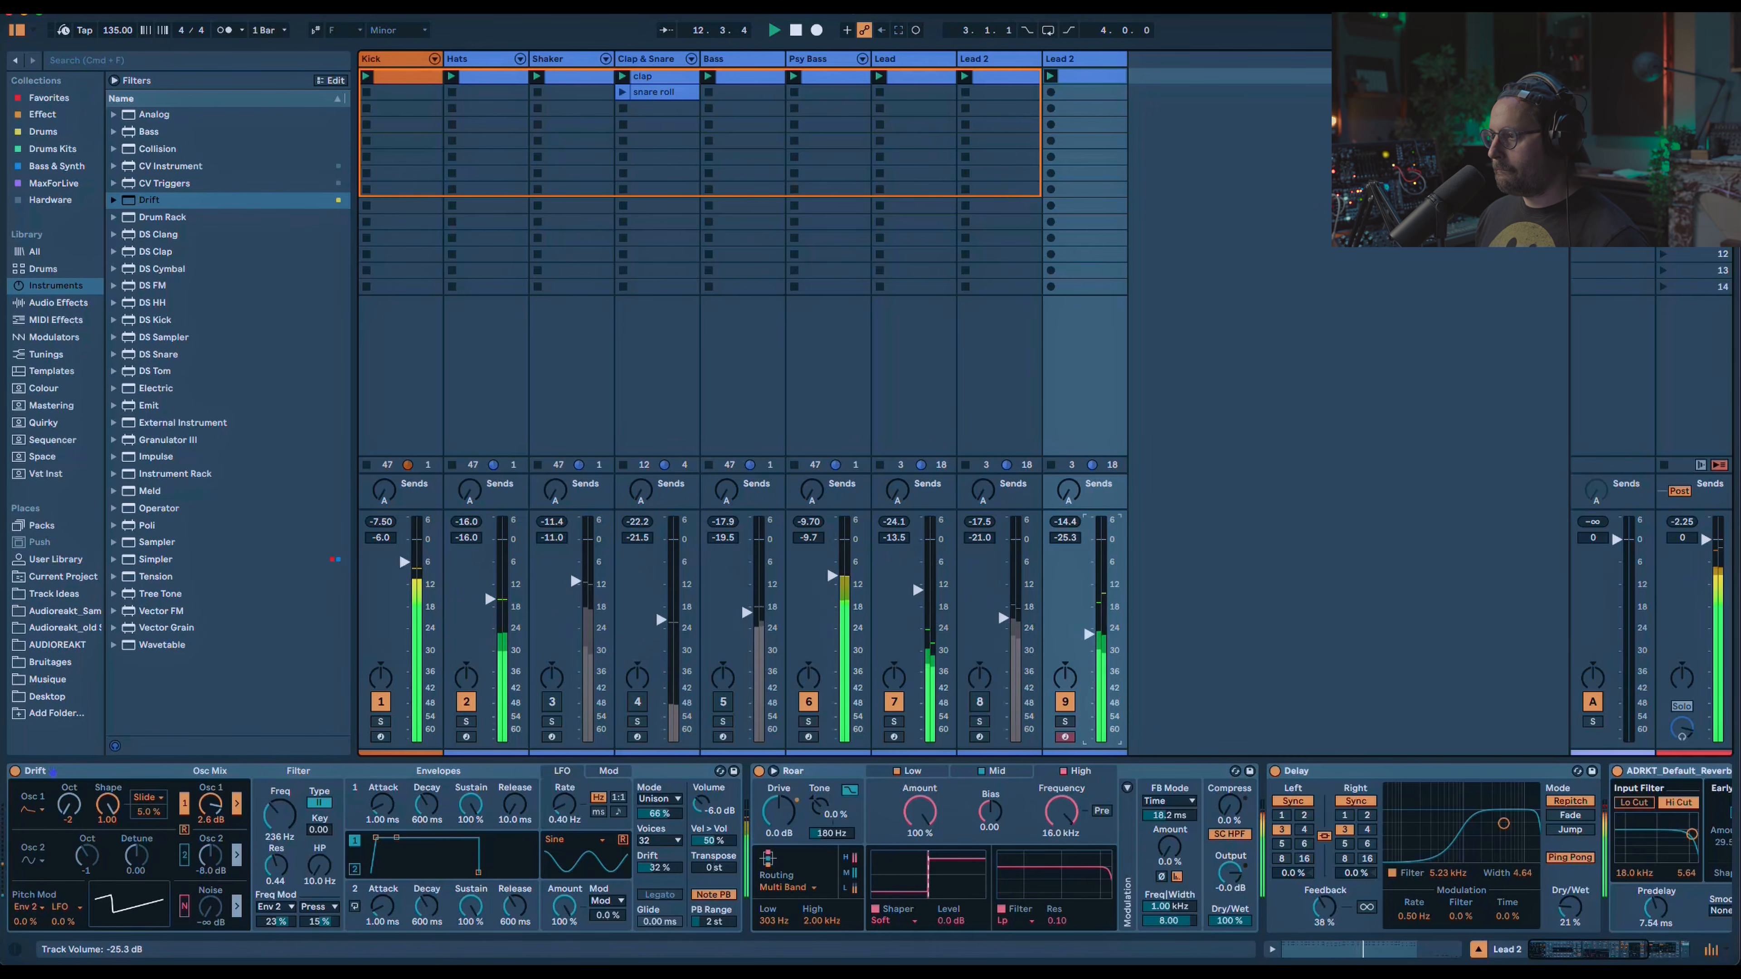
drag(1234, 920, 1234, 938)
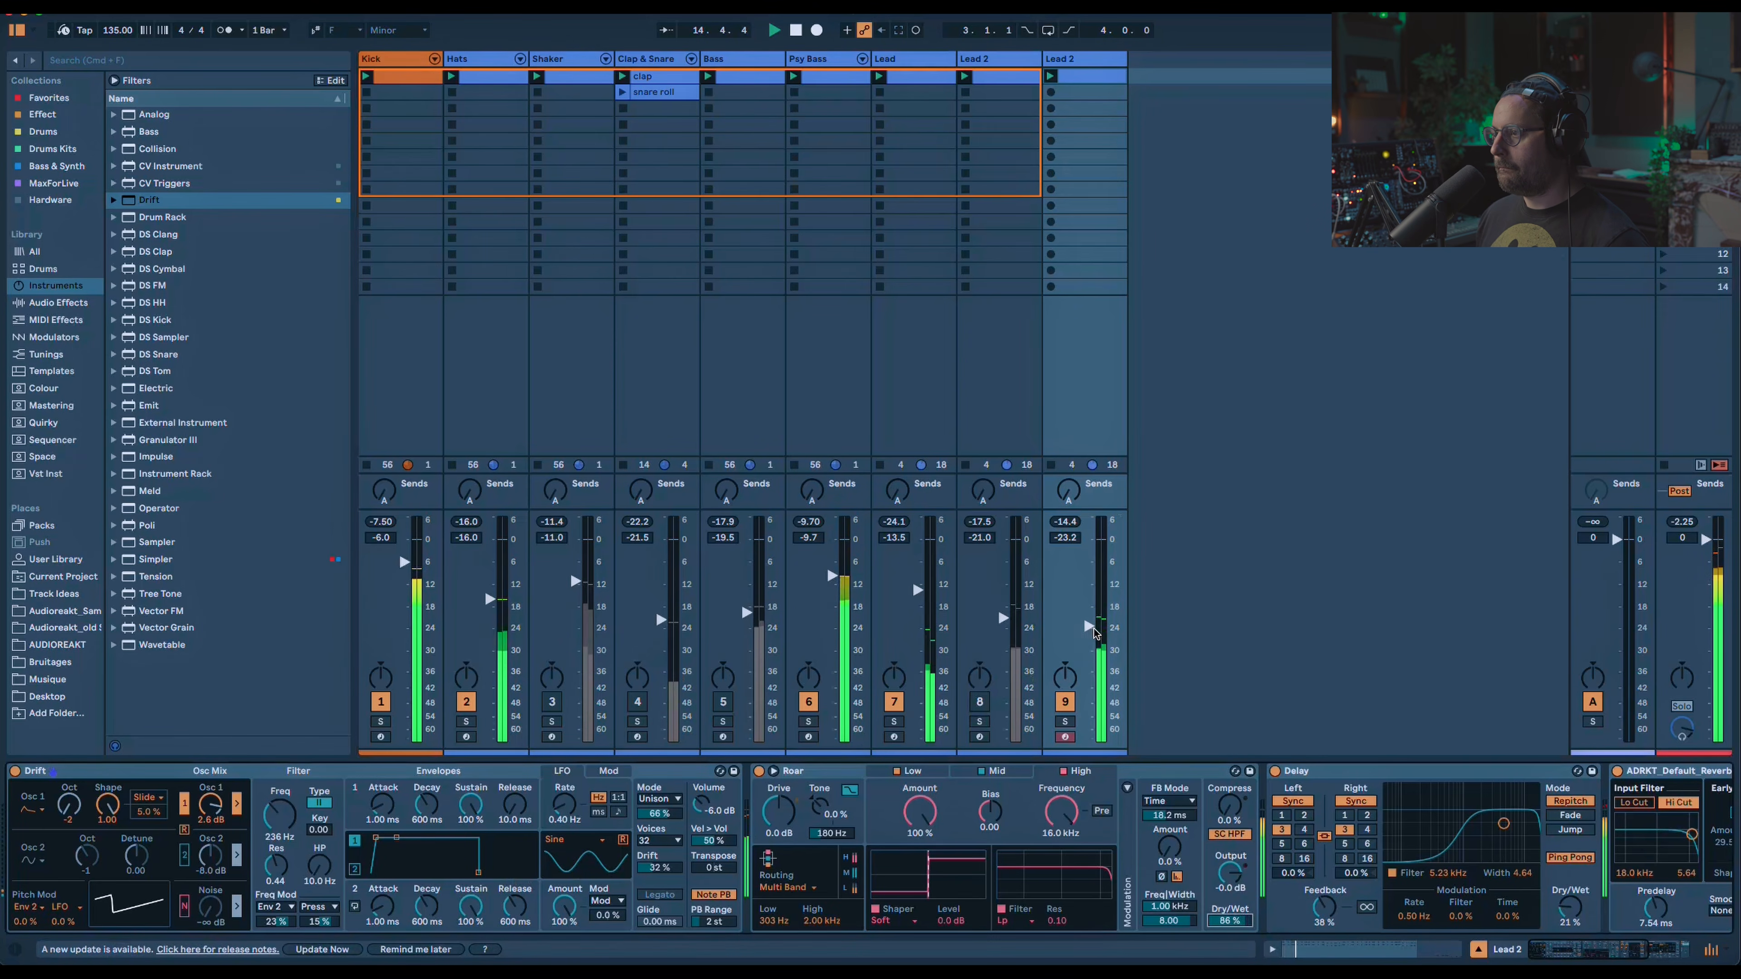
Balance the leads with Lead at -9.4 dB and the duplicated Lead 2 at -17.4 dB, and reactivate the original Lead 2.
drag(1086, 626, 1089, 700)
drag(918, 591, 918, 576)
drag(1088, 702, 1088, 604)
click(980, 701)
Stop playback and rename the duplicated track as Lead 2 Bis.
key(space)
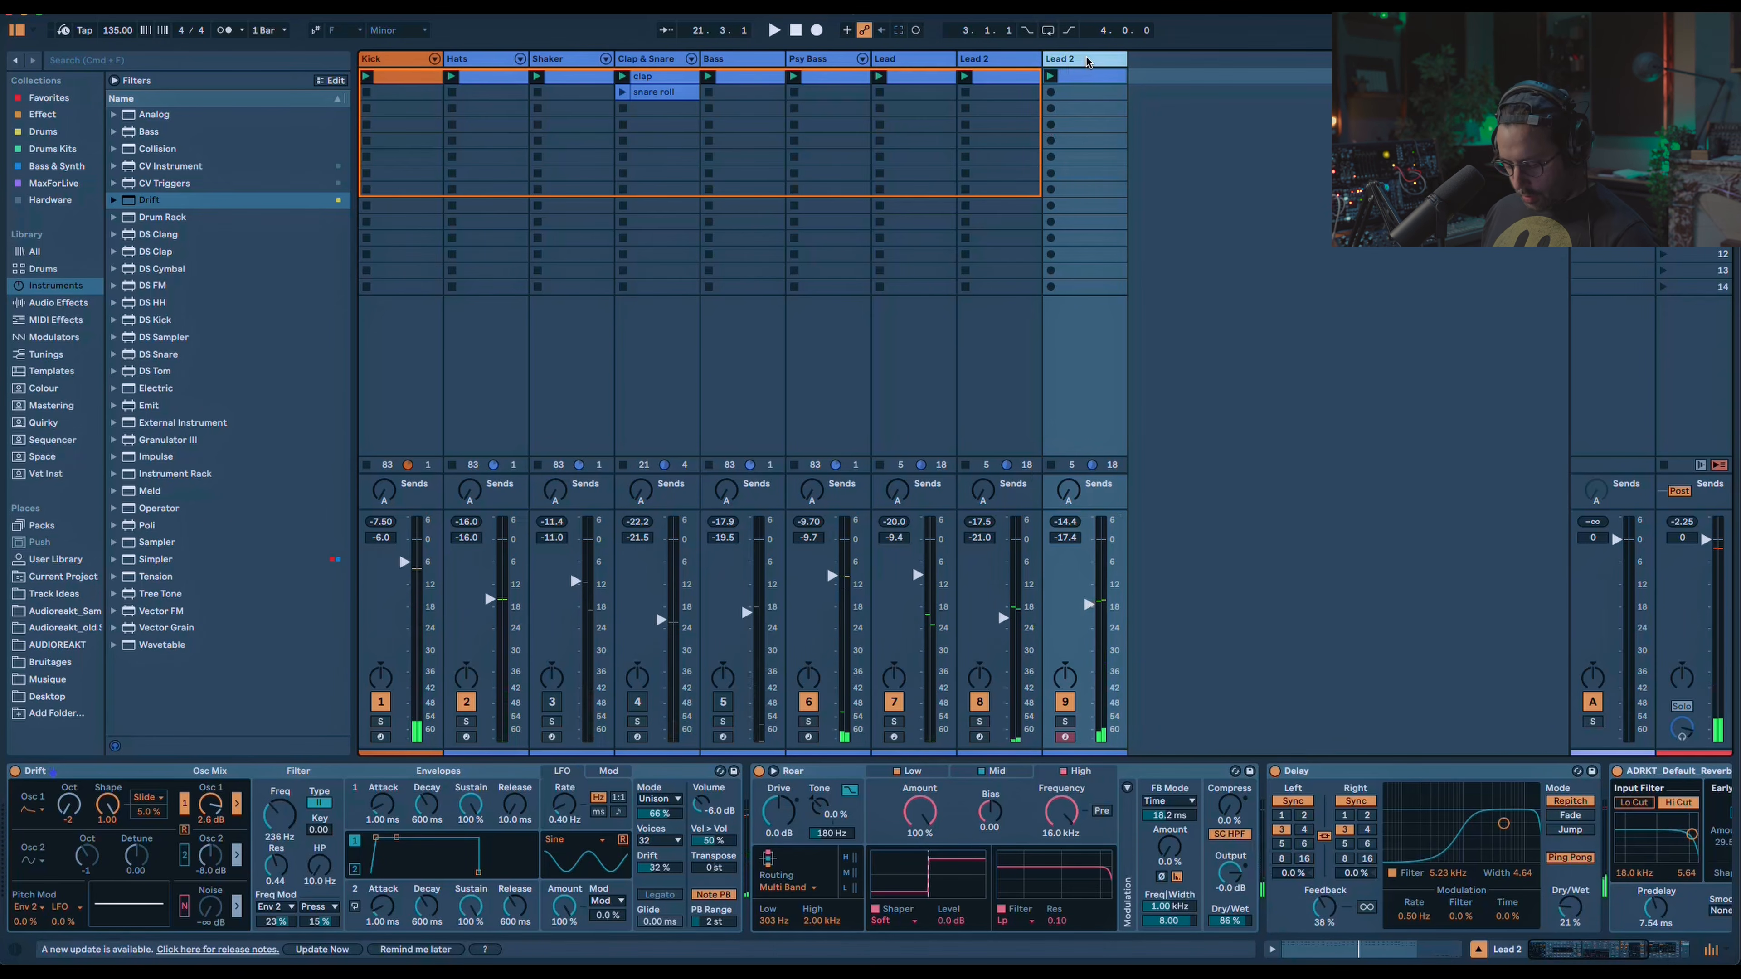
key(Caps_Lock)
text(Bis)
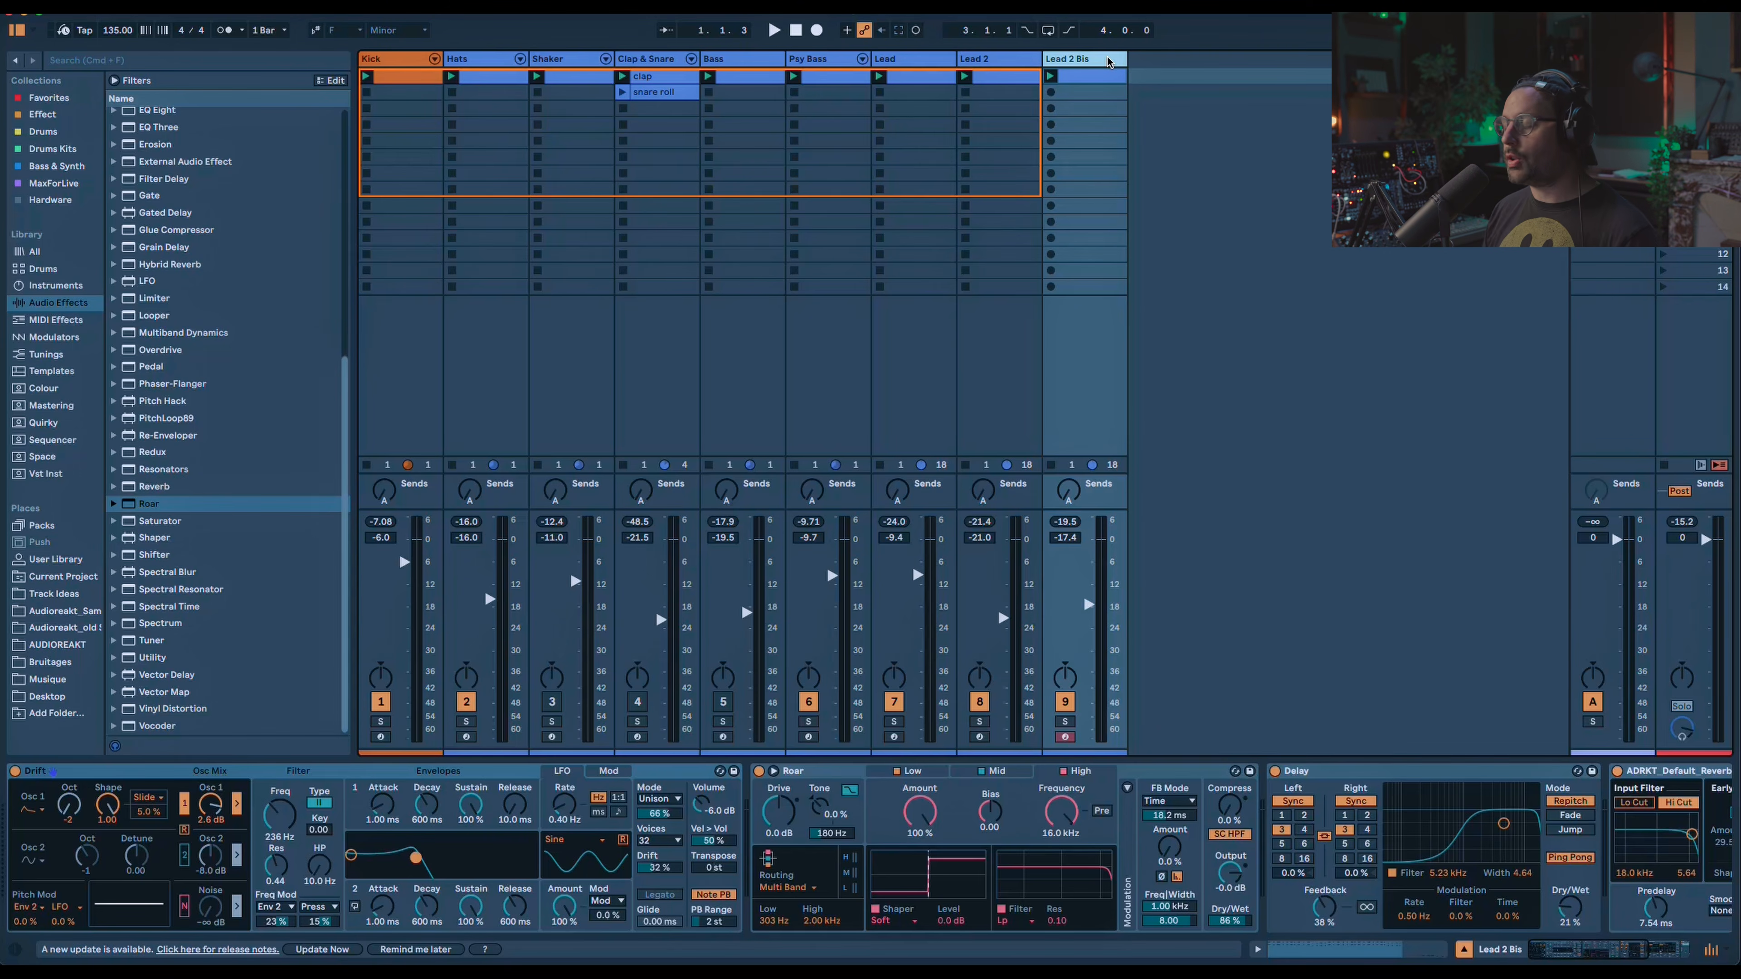
Load AG Techno Kit from the Core Library's Electronic drum racks onto a new track after Lead 2 Bis.
click(41, 526)
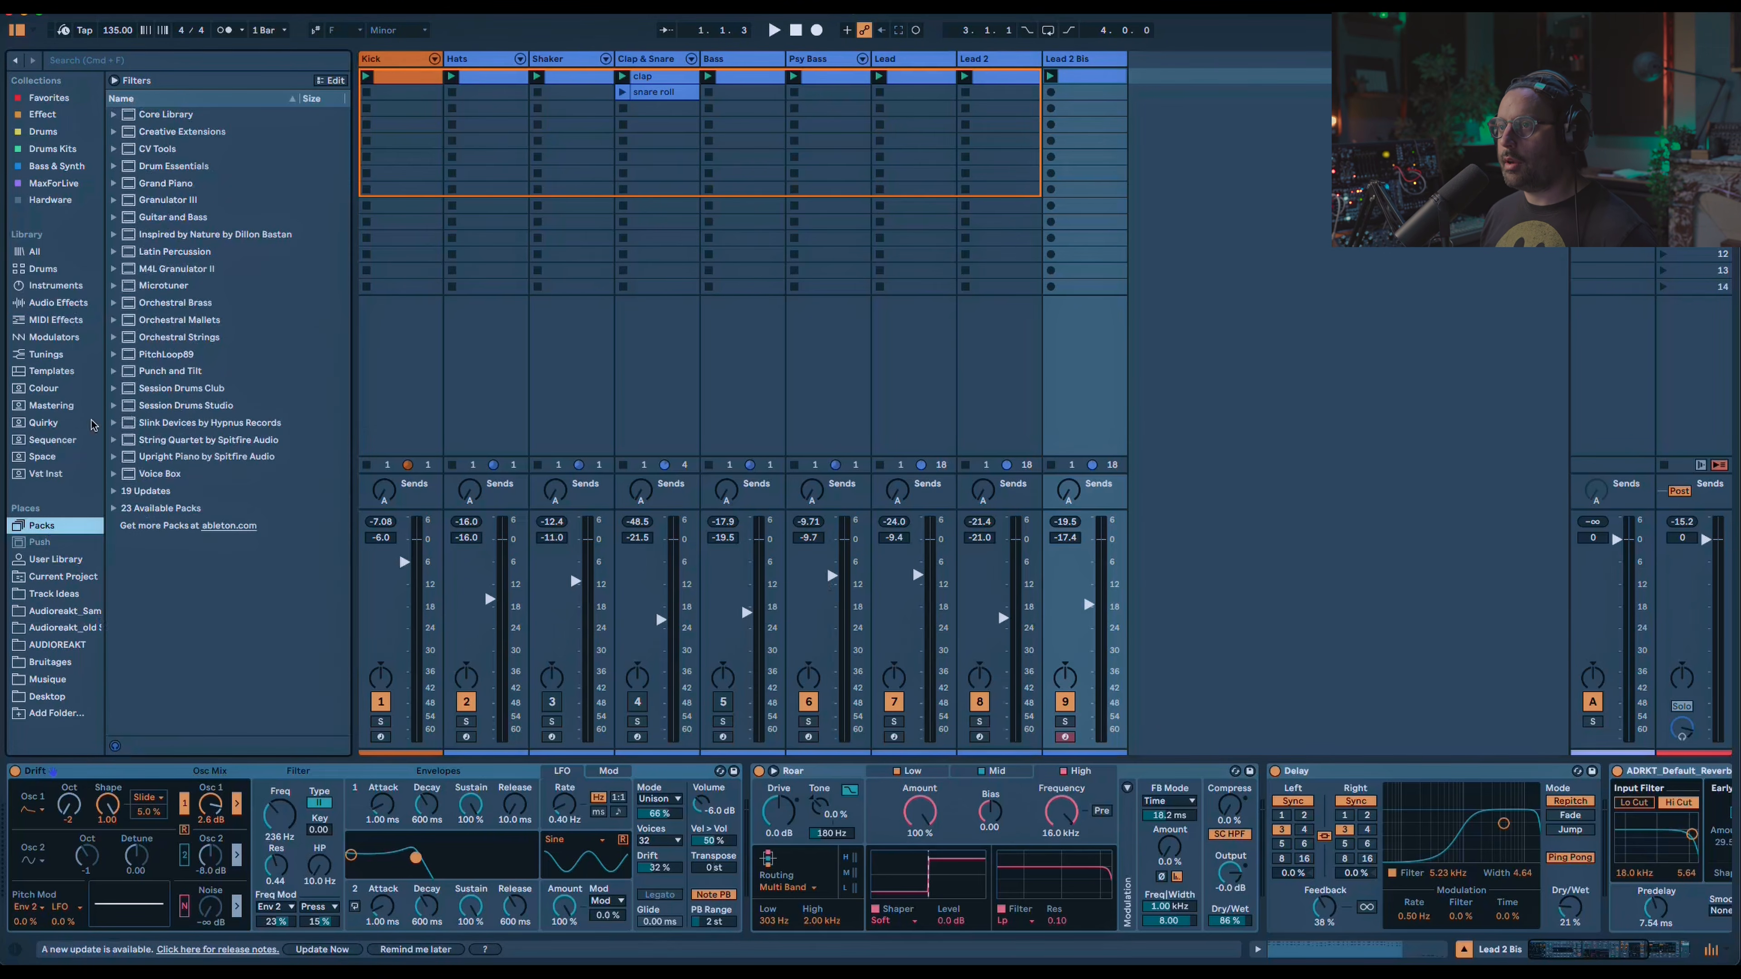
click(118, 116)
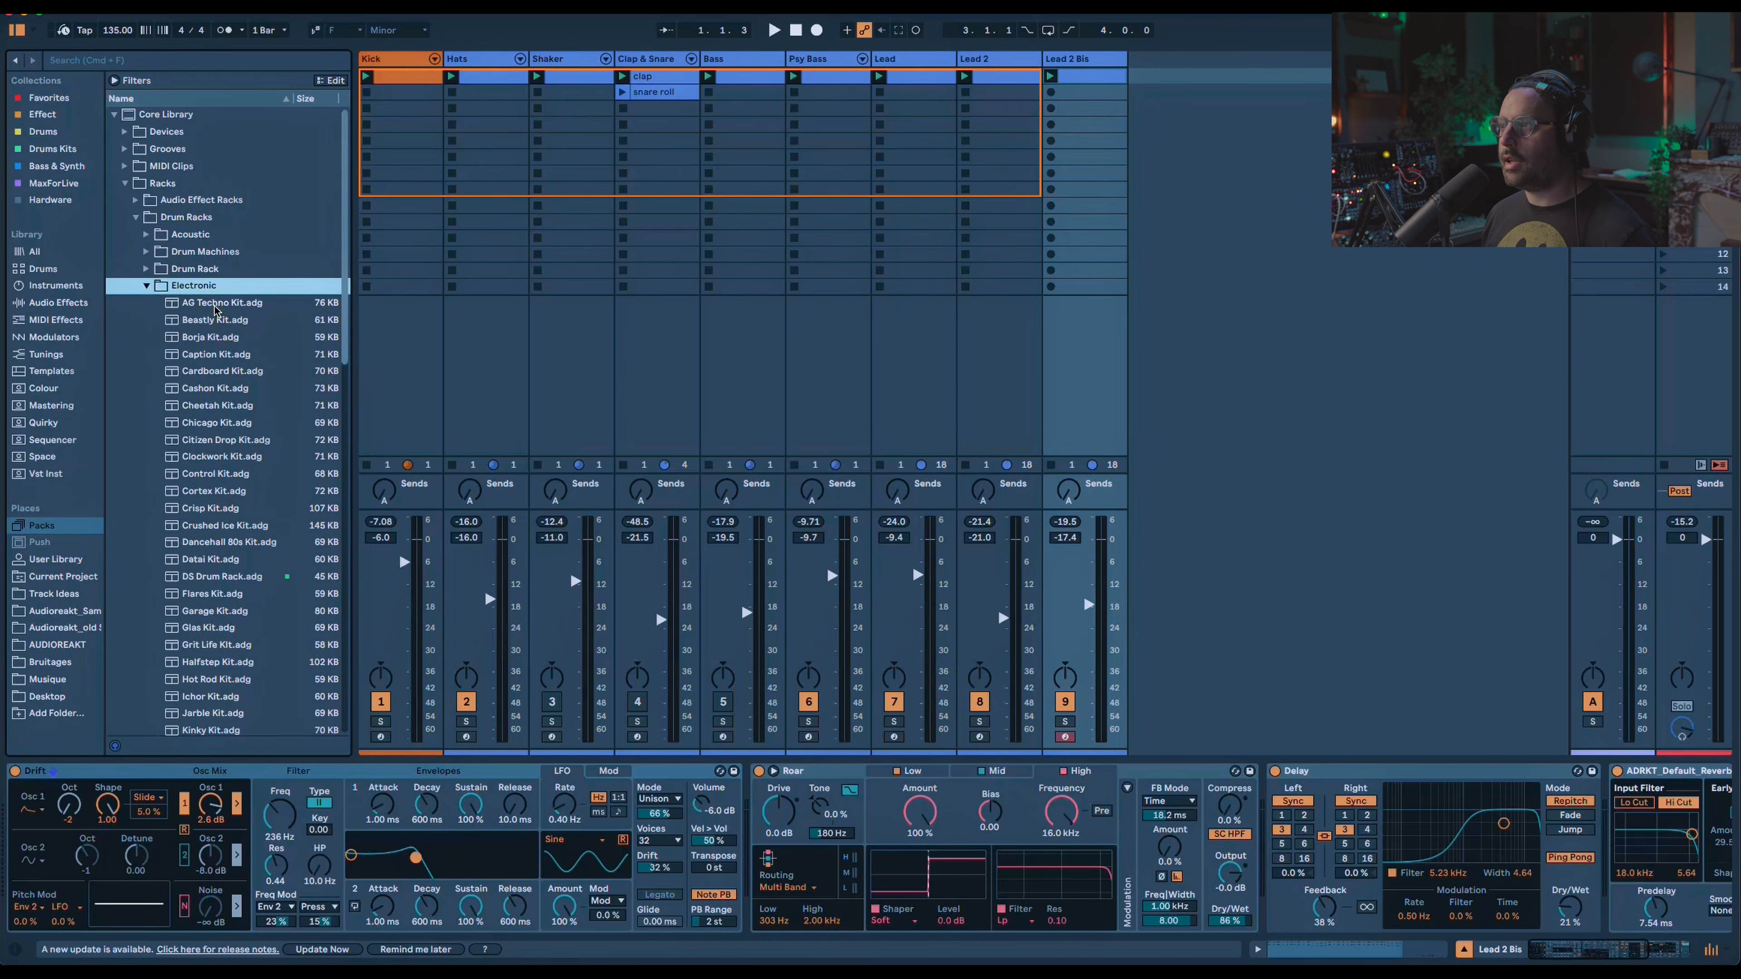
drag(214, 310, 1128, 103)
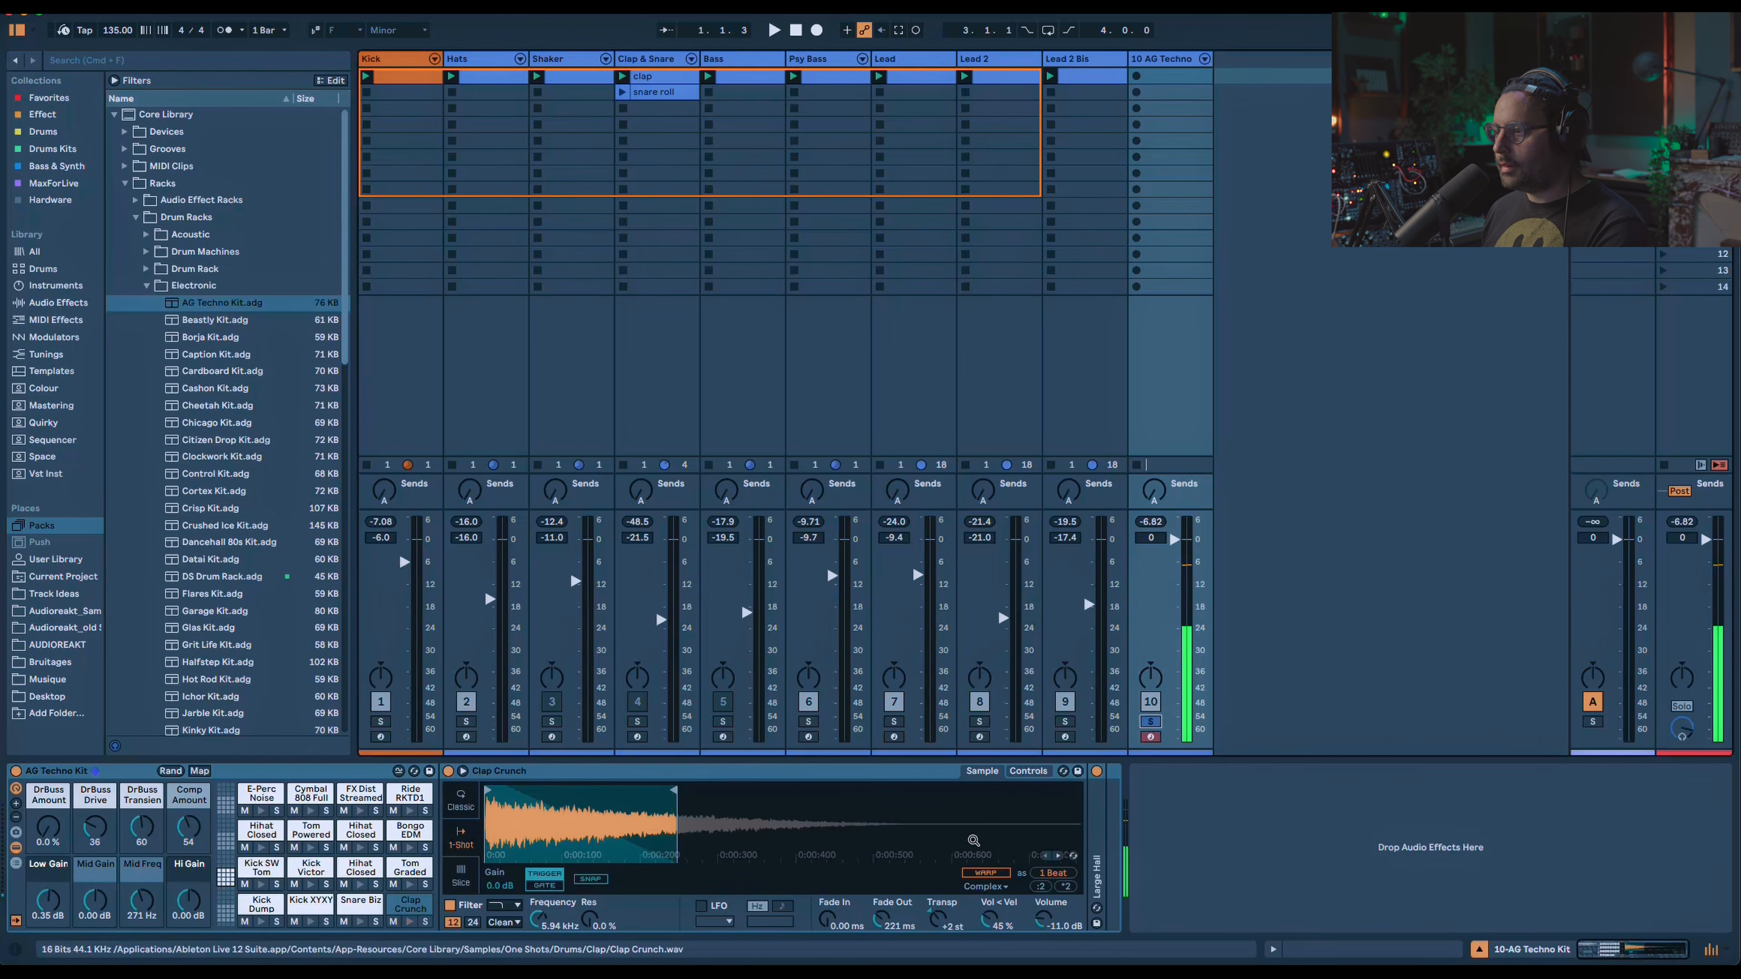
Transpose Clap Crunch to -12 st and shape it in Classic mode with 6.20 s decay, -inf dB sustain and 158 ms release.
drag(938, 919, 937, 952)
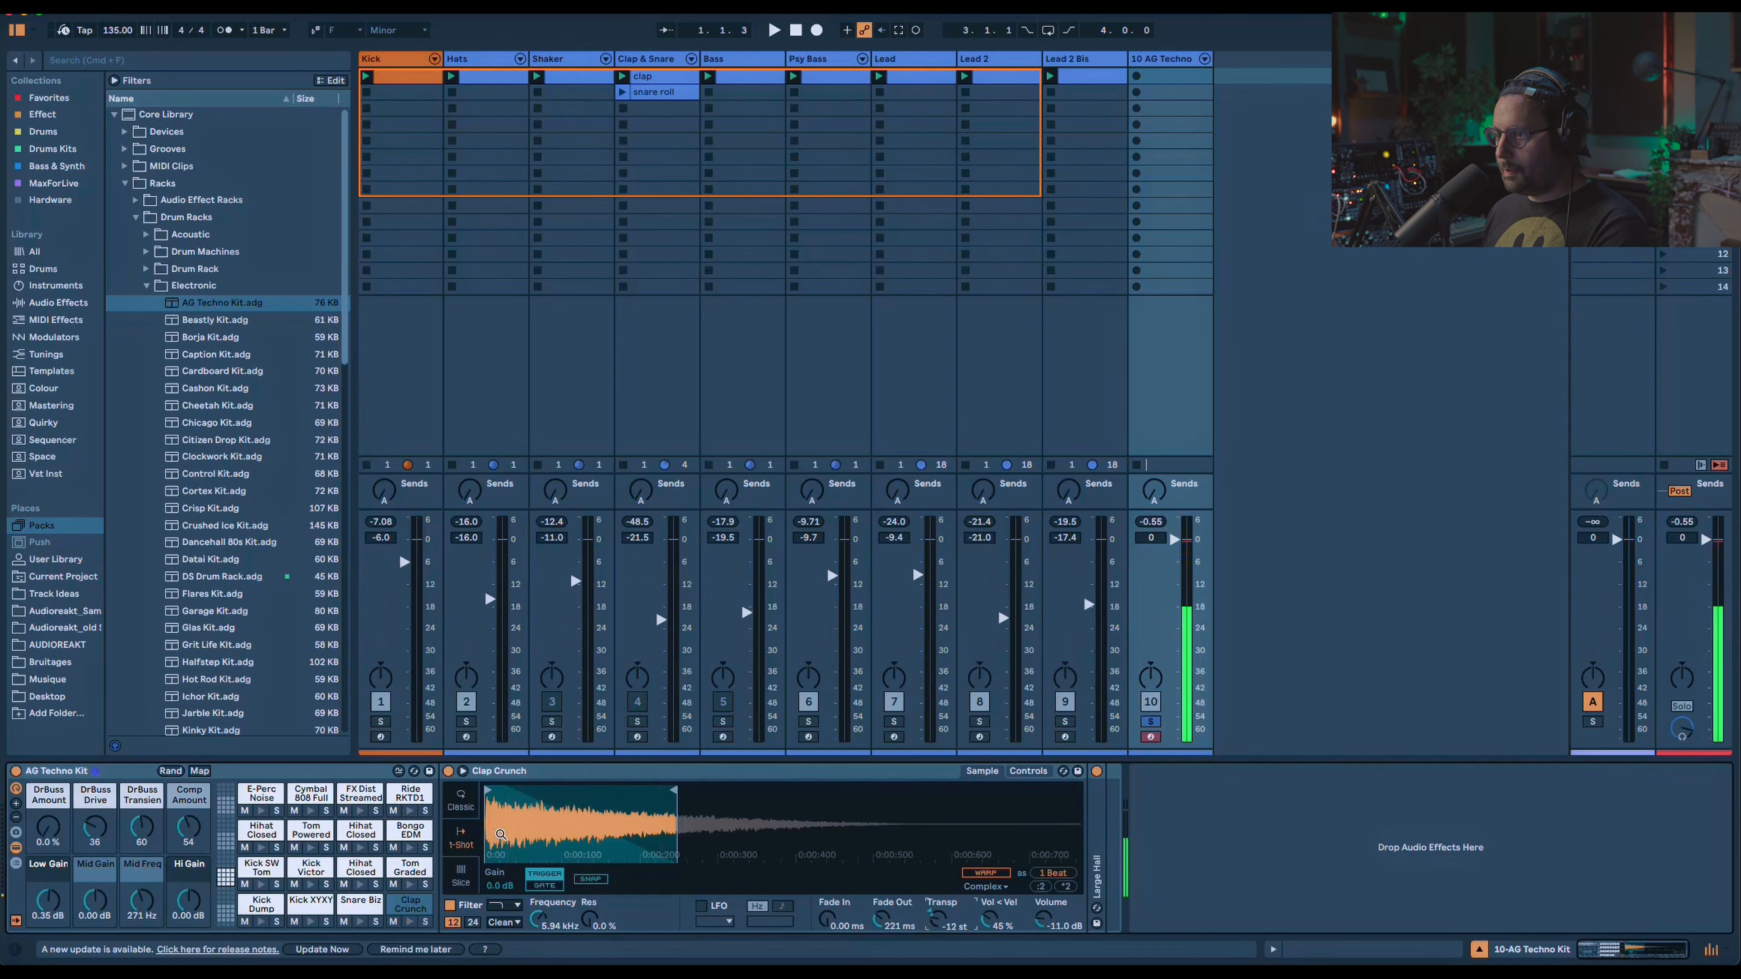
click(461, 799)
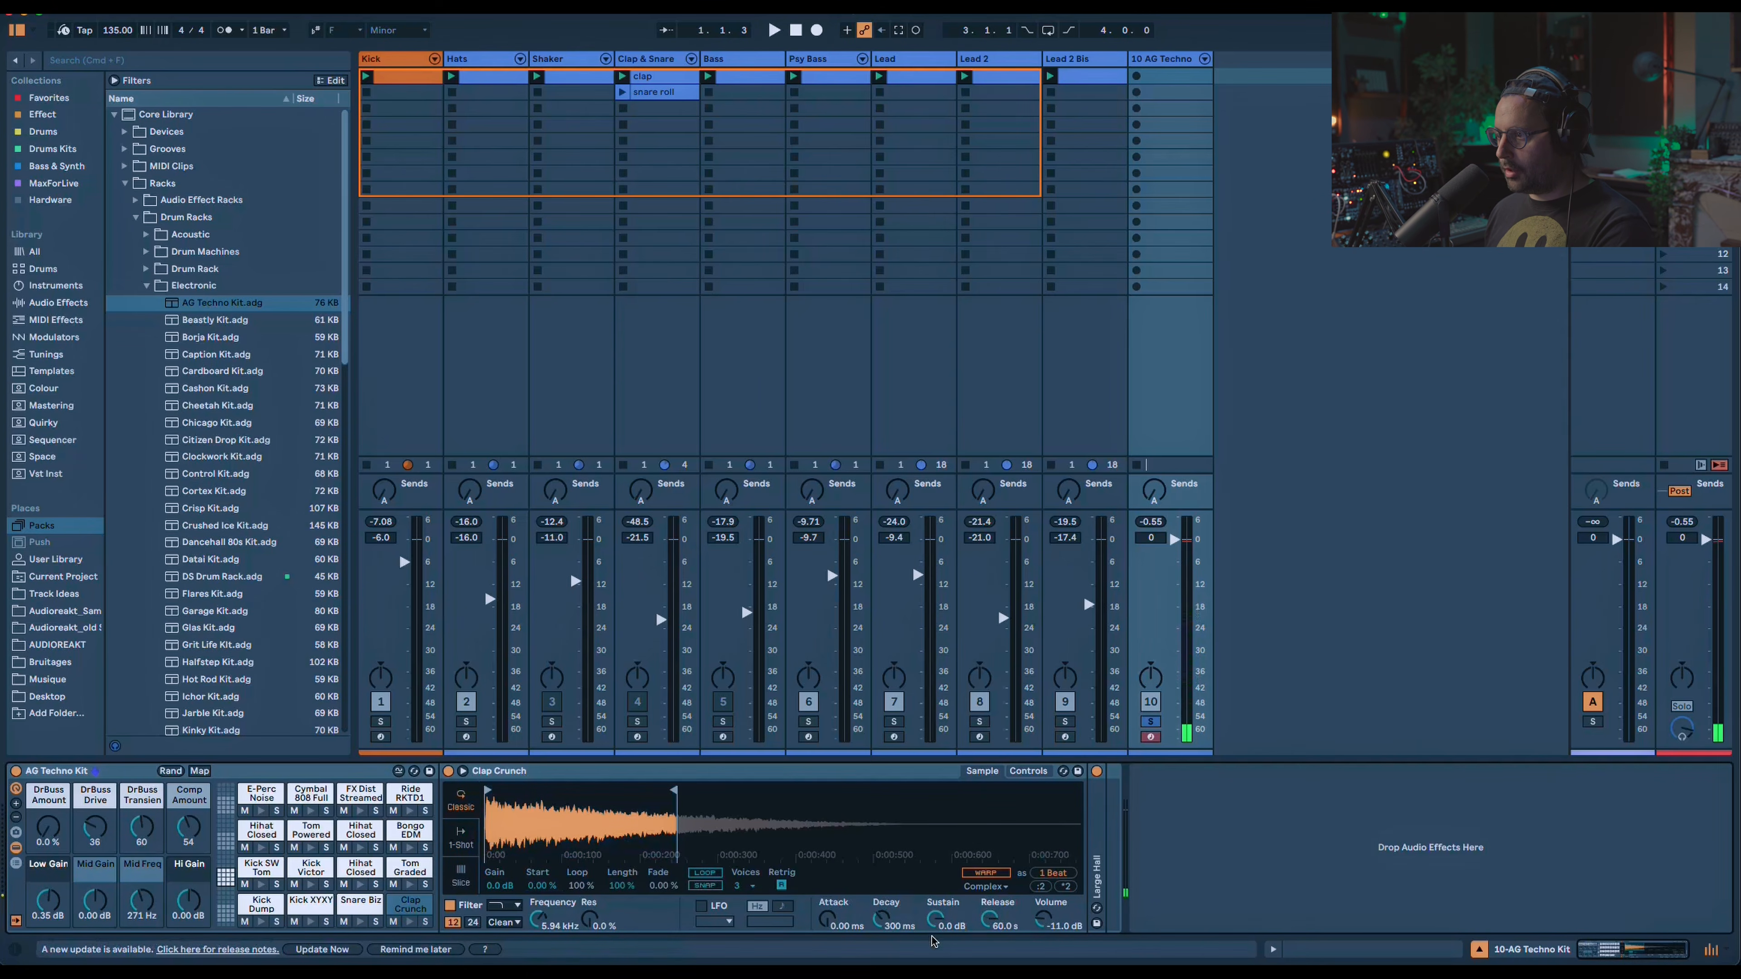
drag(935, 919, 881, 874)
mouse_move(990, 919)
mouse_down()
mouse_move(989, 974)
mouse_move(990, 897)
mouse_move(989, 922)
mouse_up()
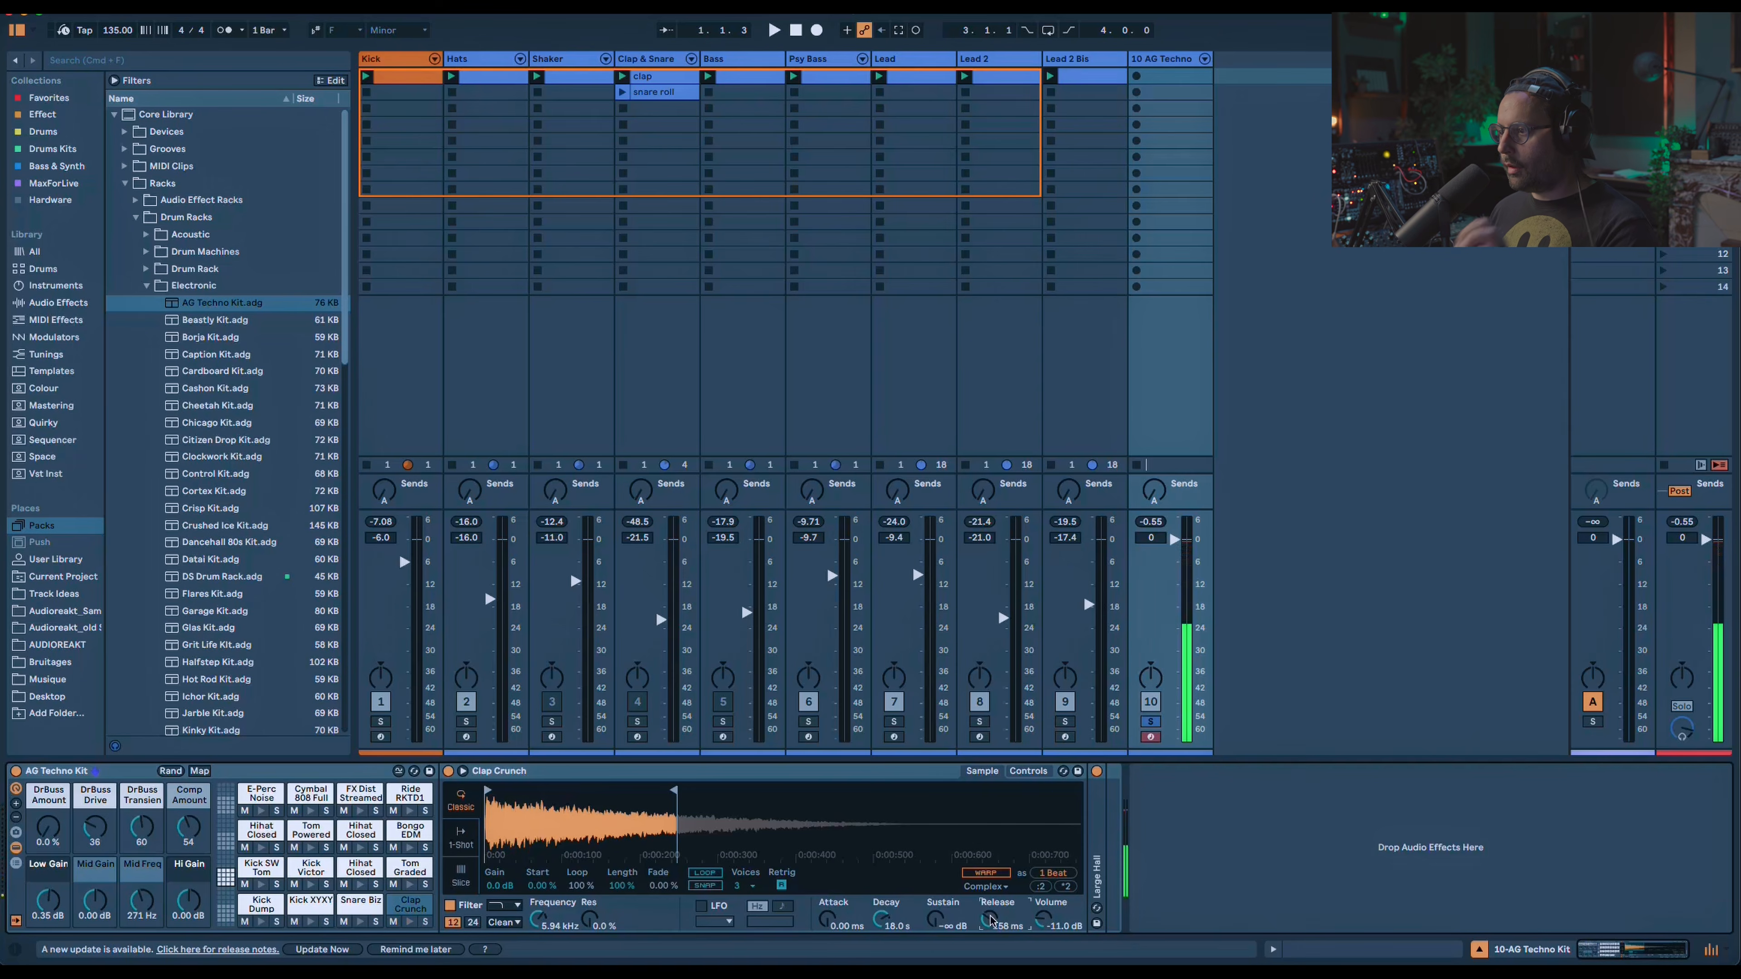
drag(881, 921, 883, 923)
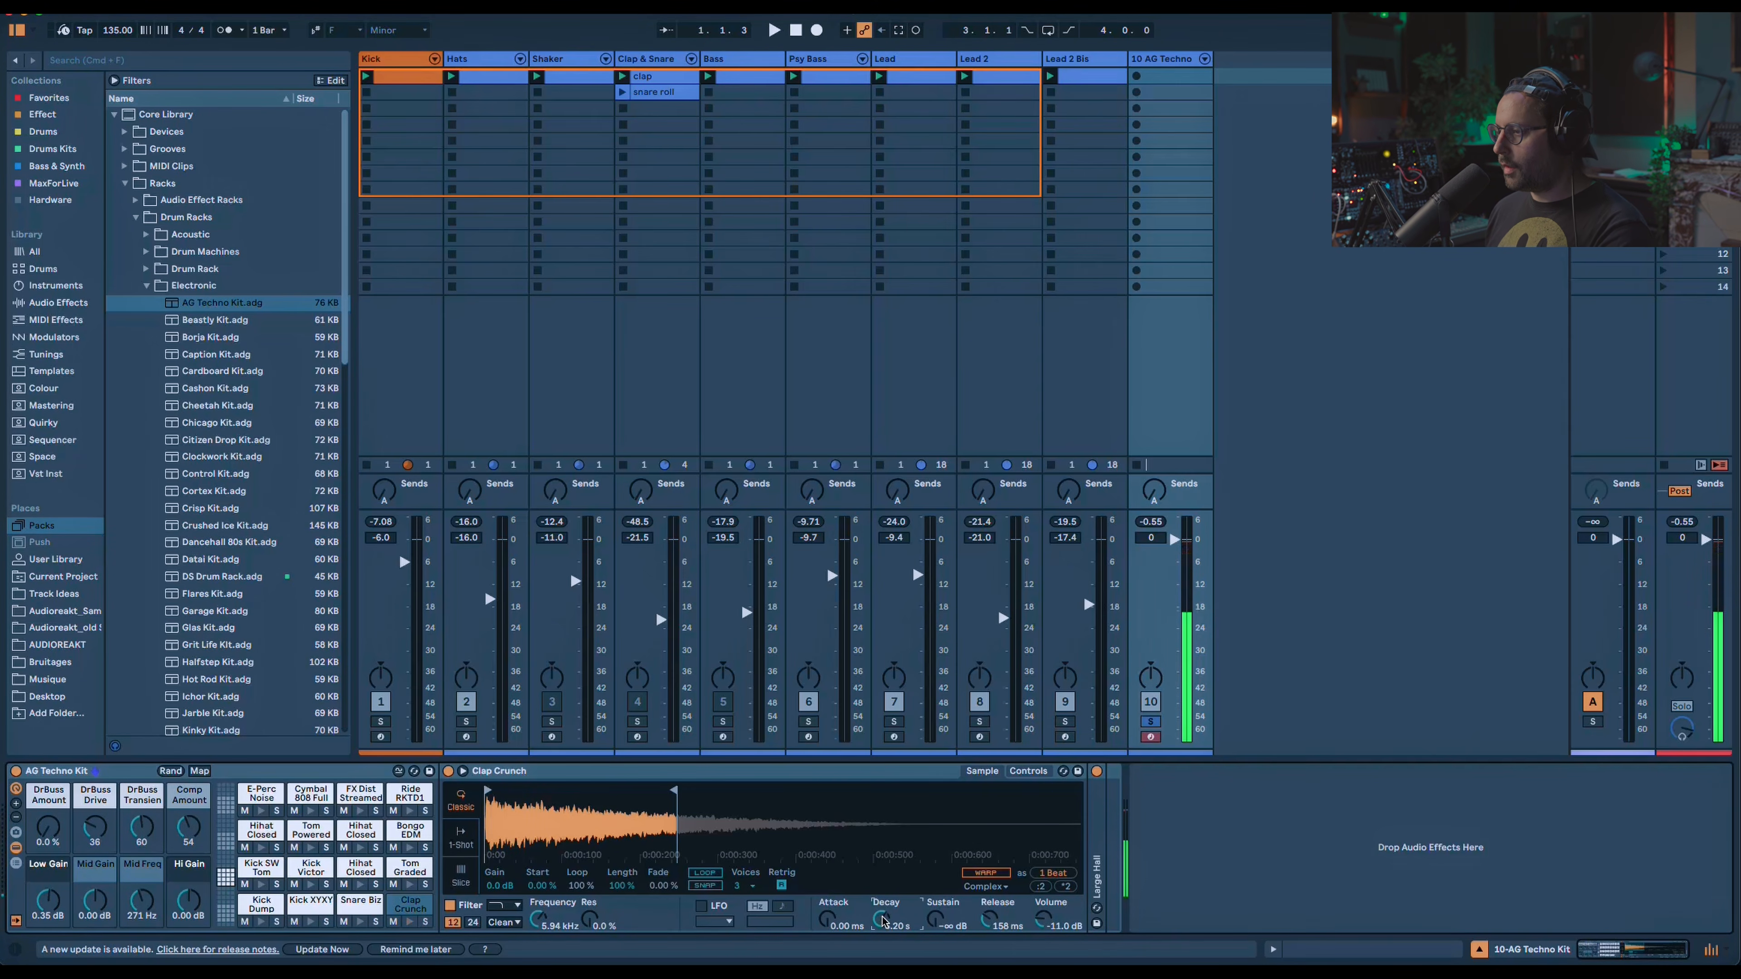
Add Reverb and Drum Buss to the AG Techno Kit track and set the Drum Buss Crunch to 64%.
click(41, 308)
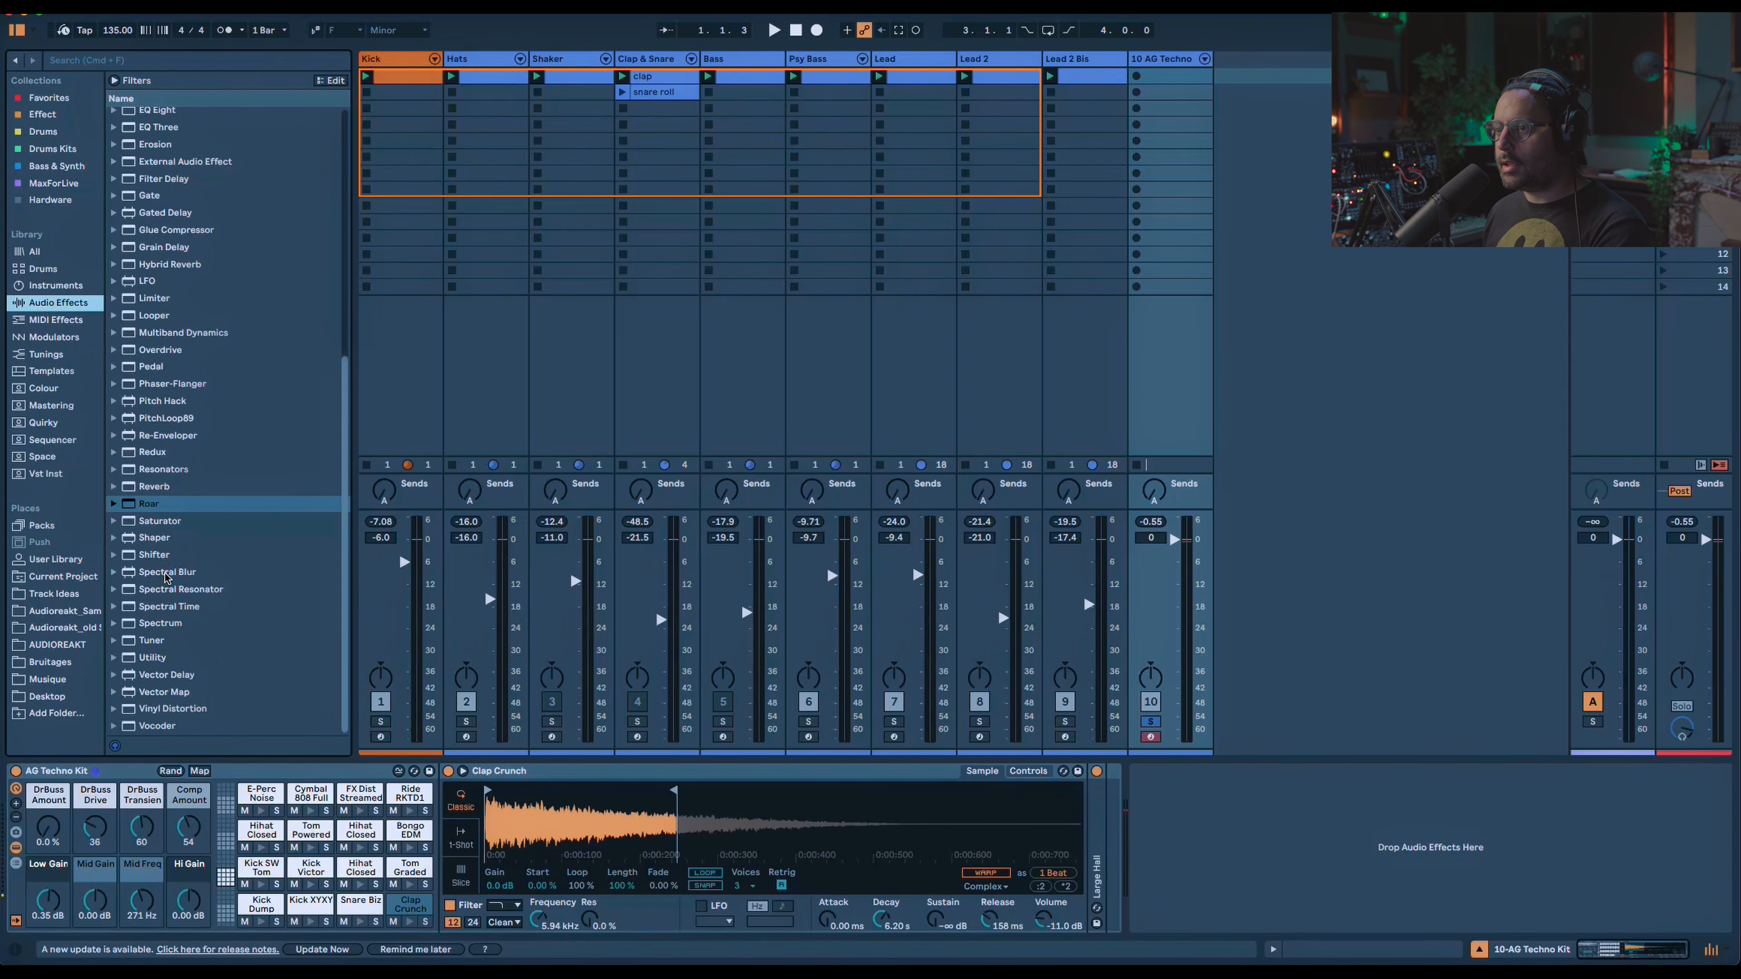
double_click(154, 486)
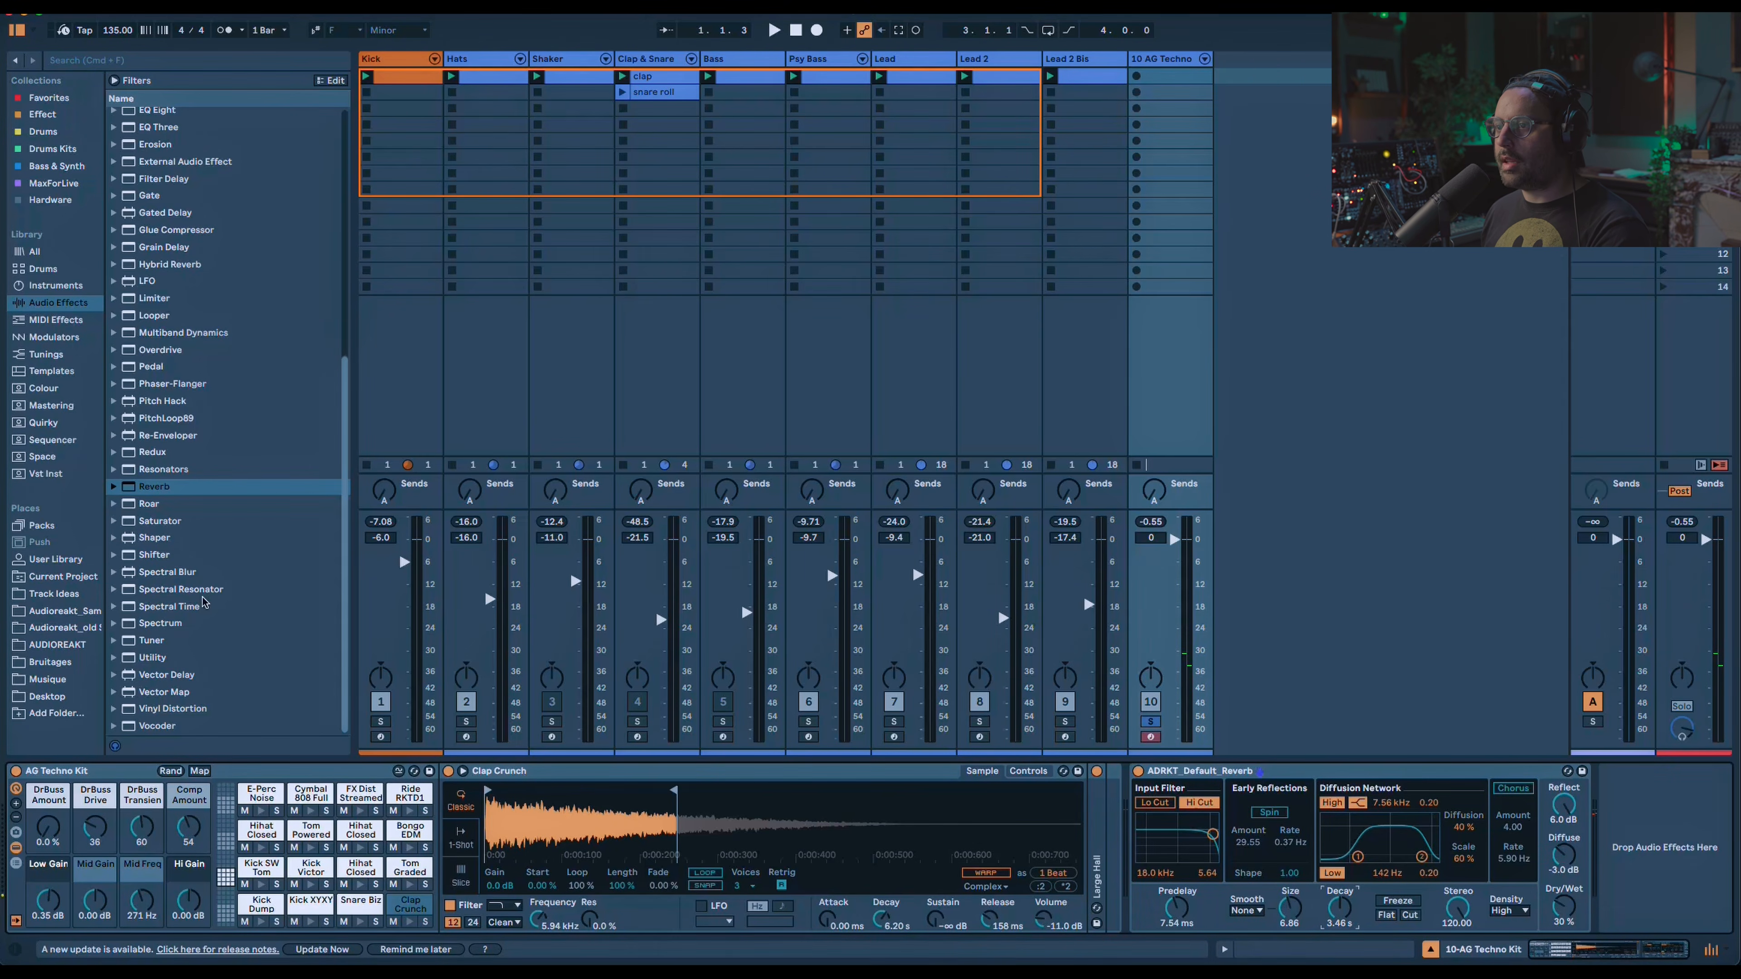
scroll(229, 423, up, 4)
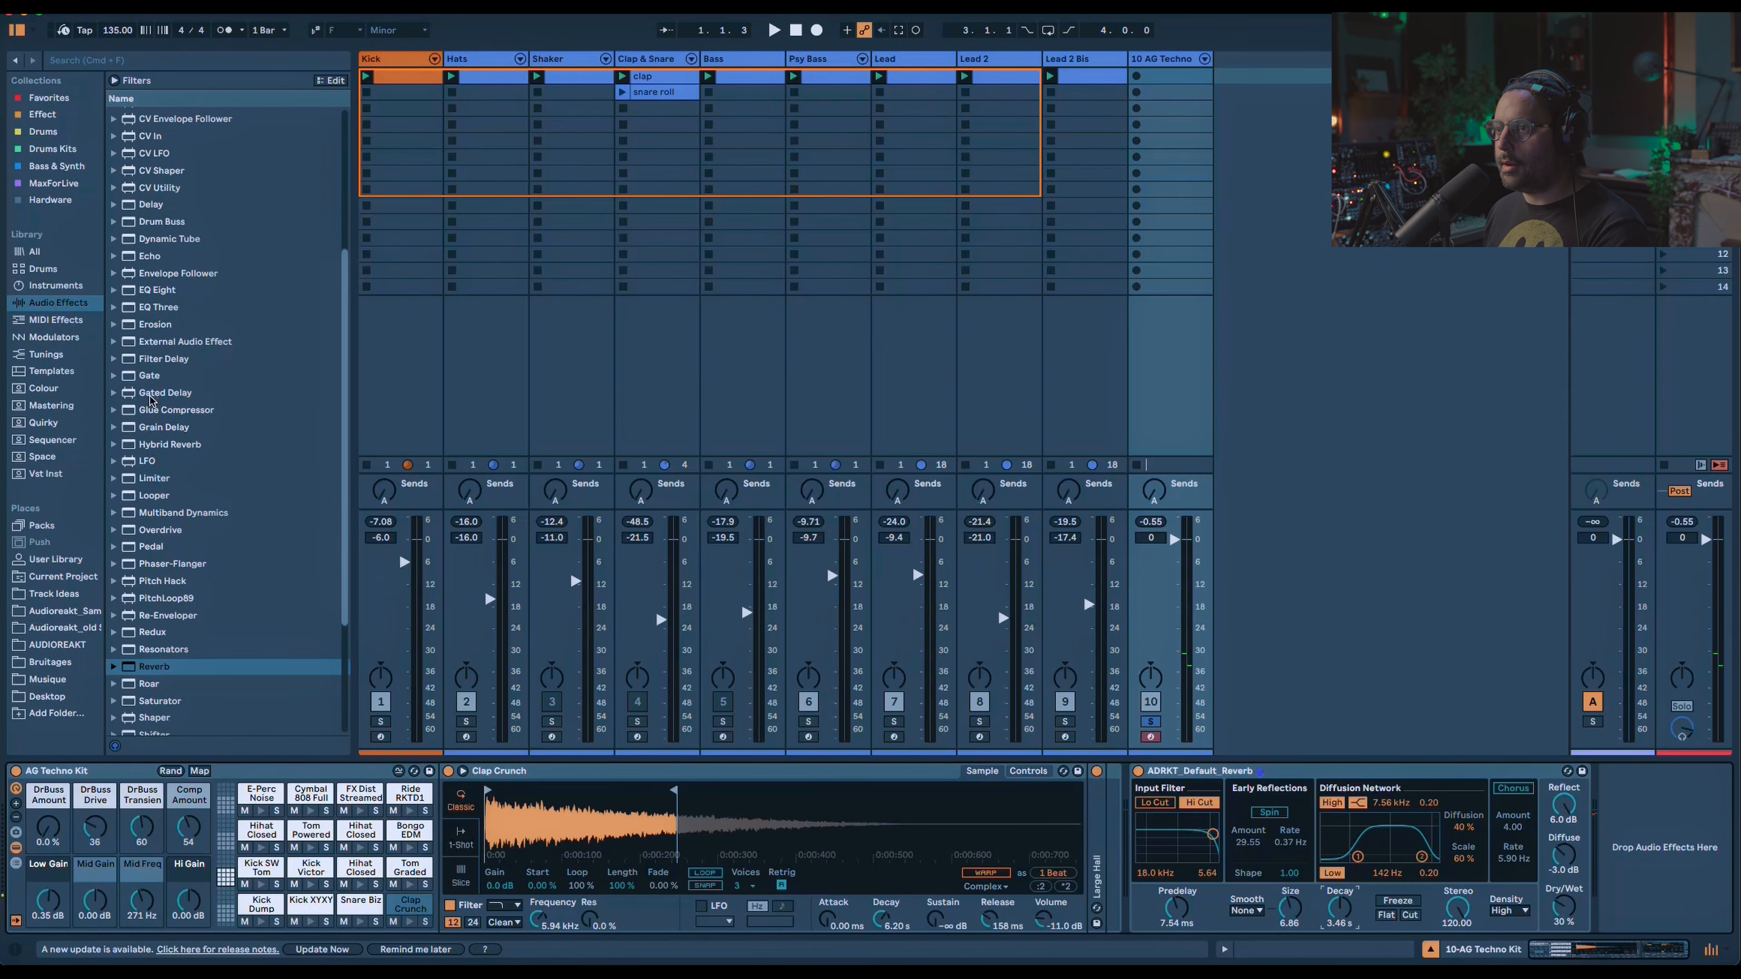
double_click(162, 222)
drag(1564, 805, 1563, 720)
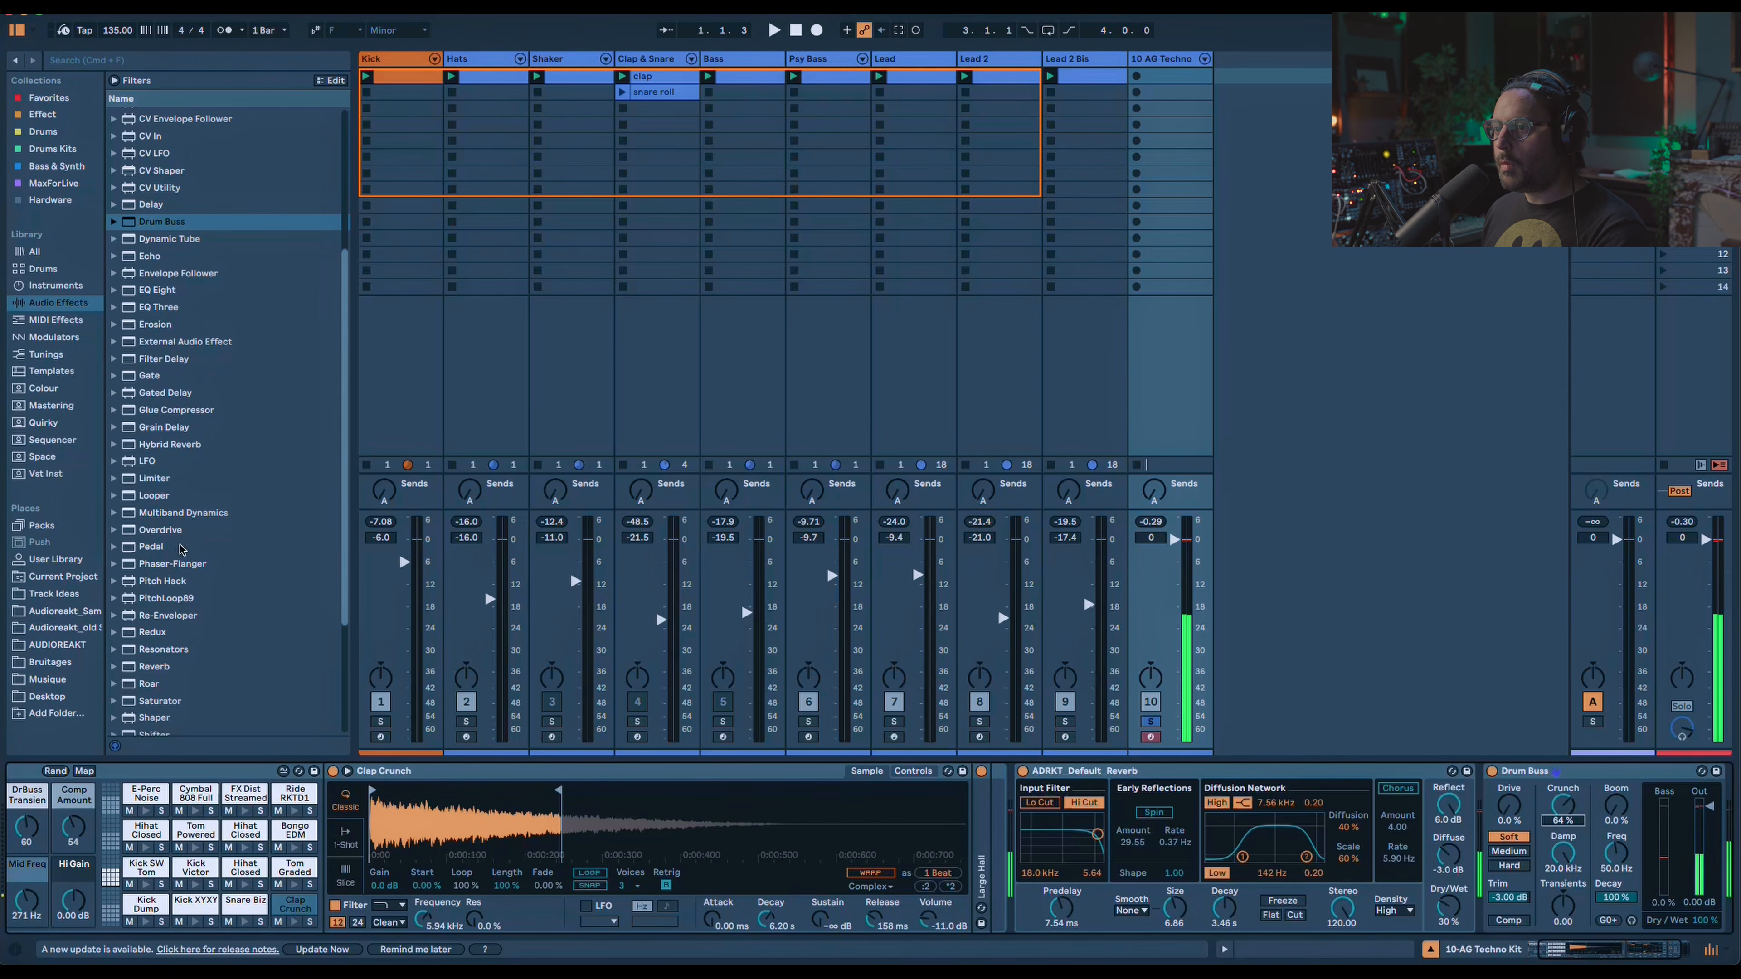
Insert Roar before the Reverb on the kit track, with its Amount at 26% and Output at -7.0 dB.
drag(149, 683, 1023, 830)
drag(1190, 825, 1190, 789)
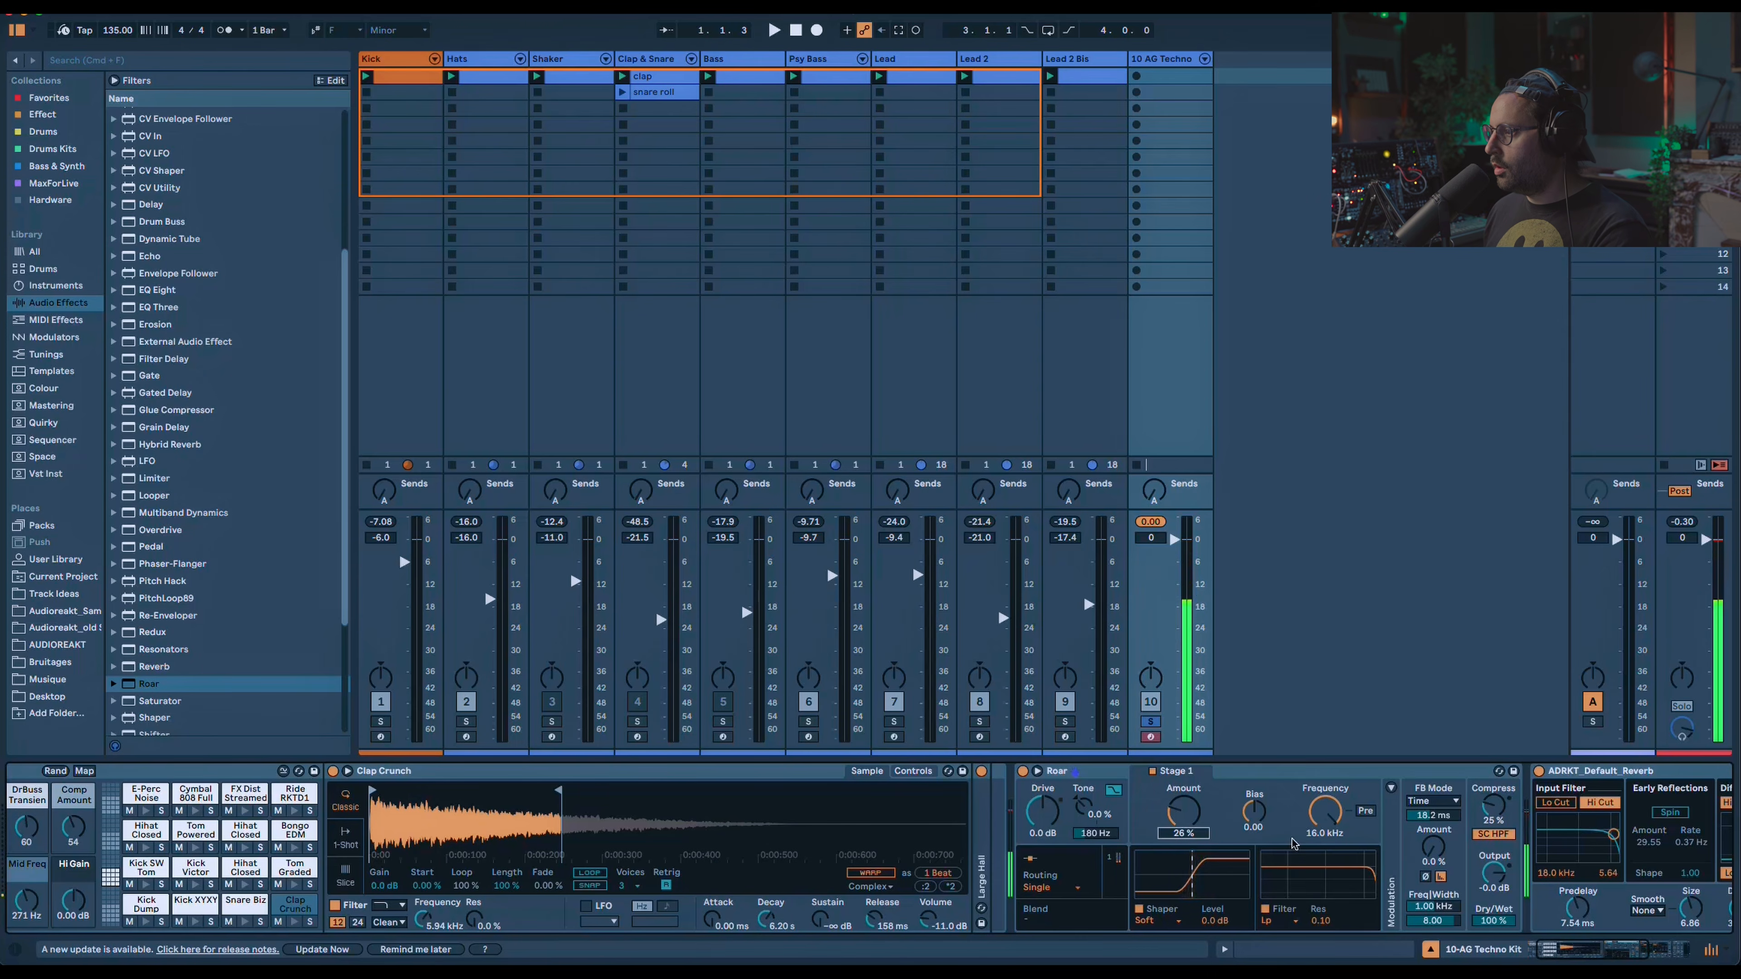
drag(1493, 873, 1493, 897)
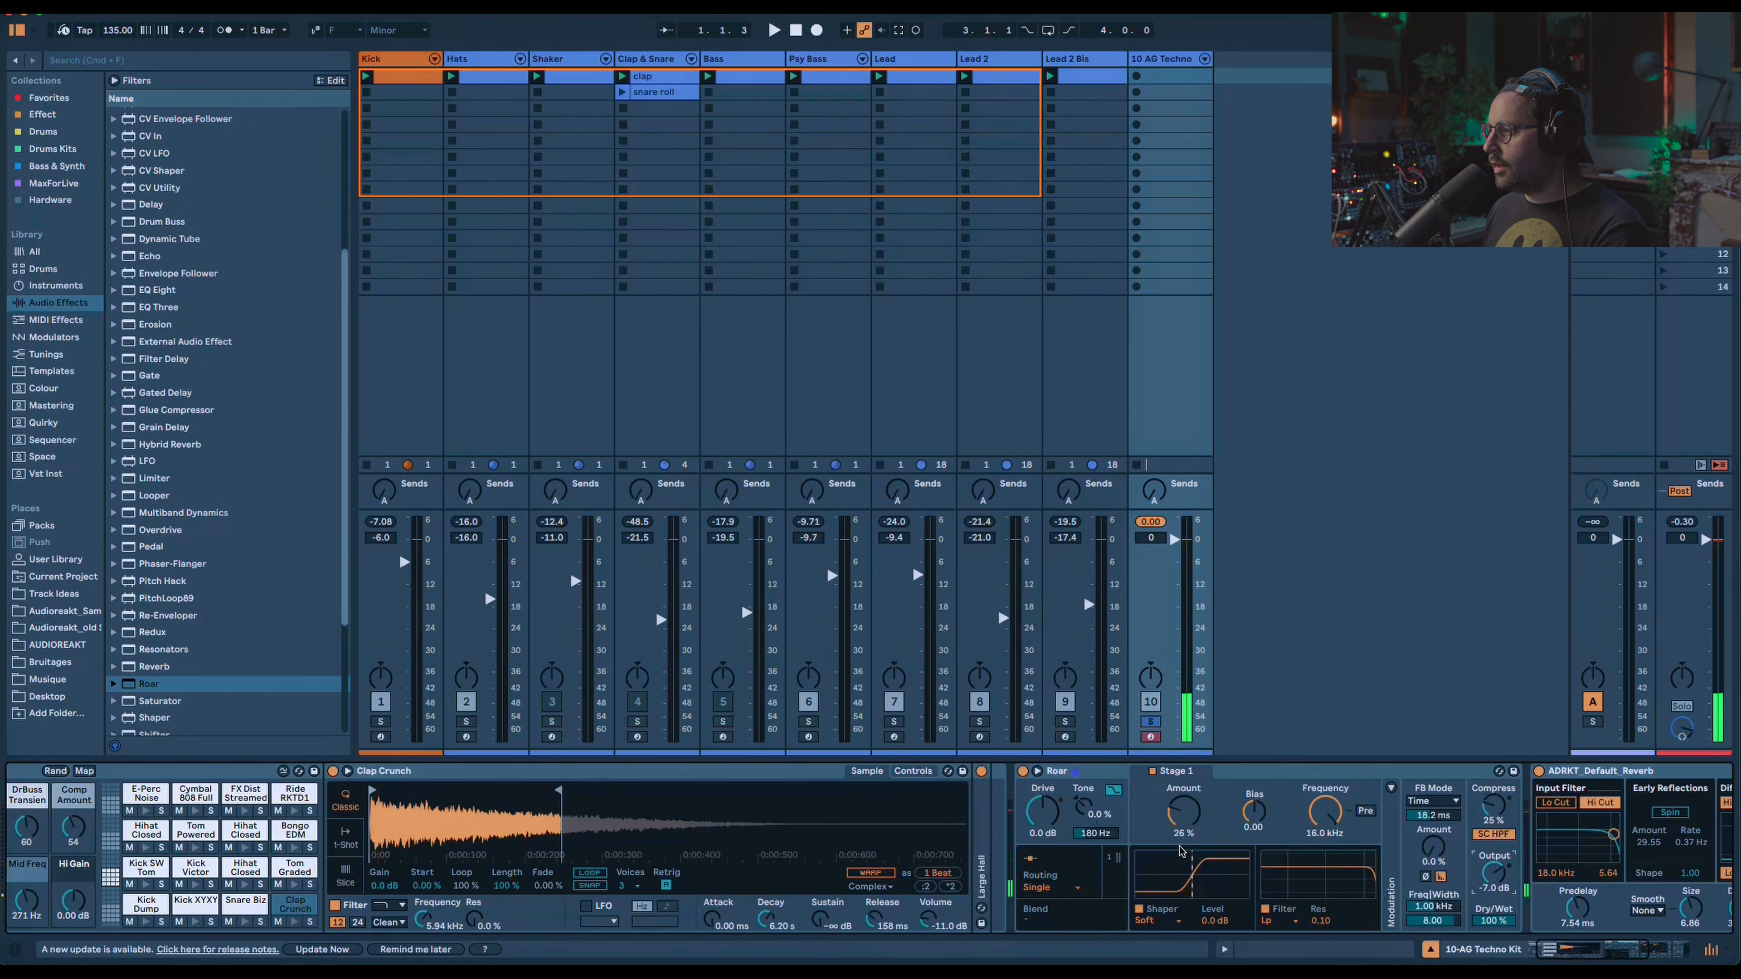
Switch Roar's Stage 1 filter to Peak at 346 Hz with a resonance of 0.94.
click(1306, 875)
click(1285, 925)
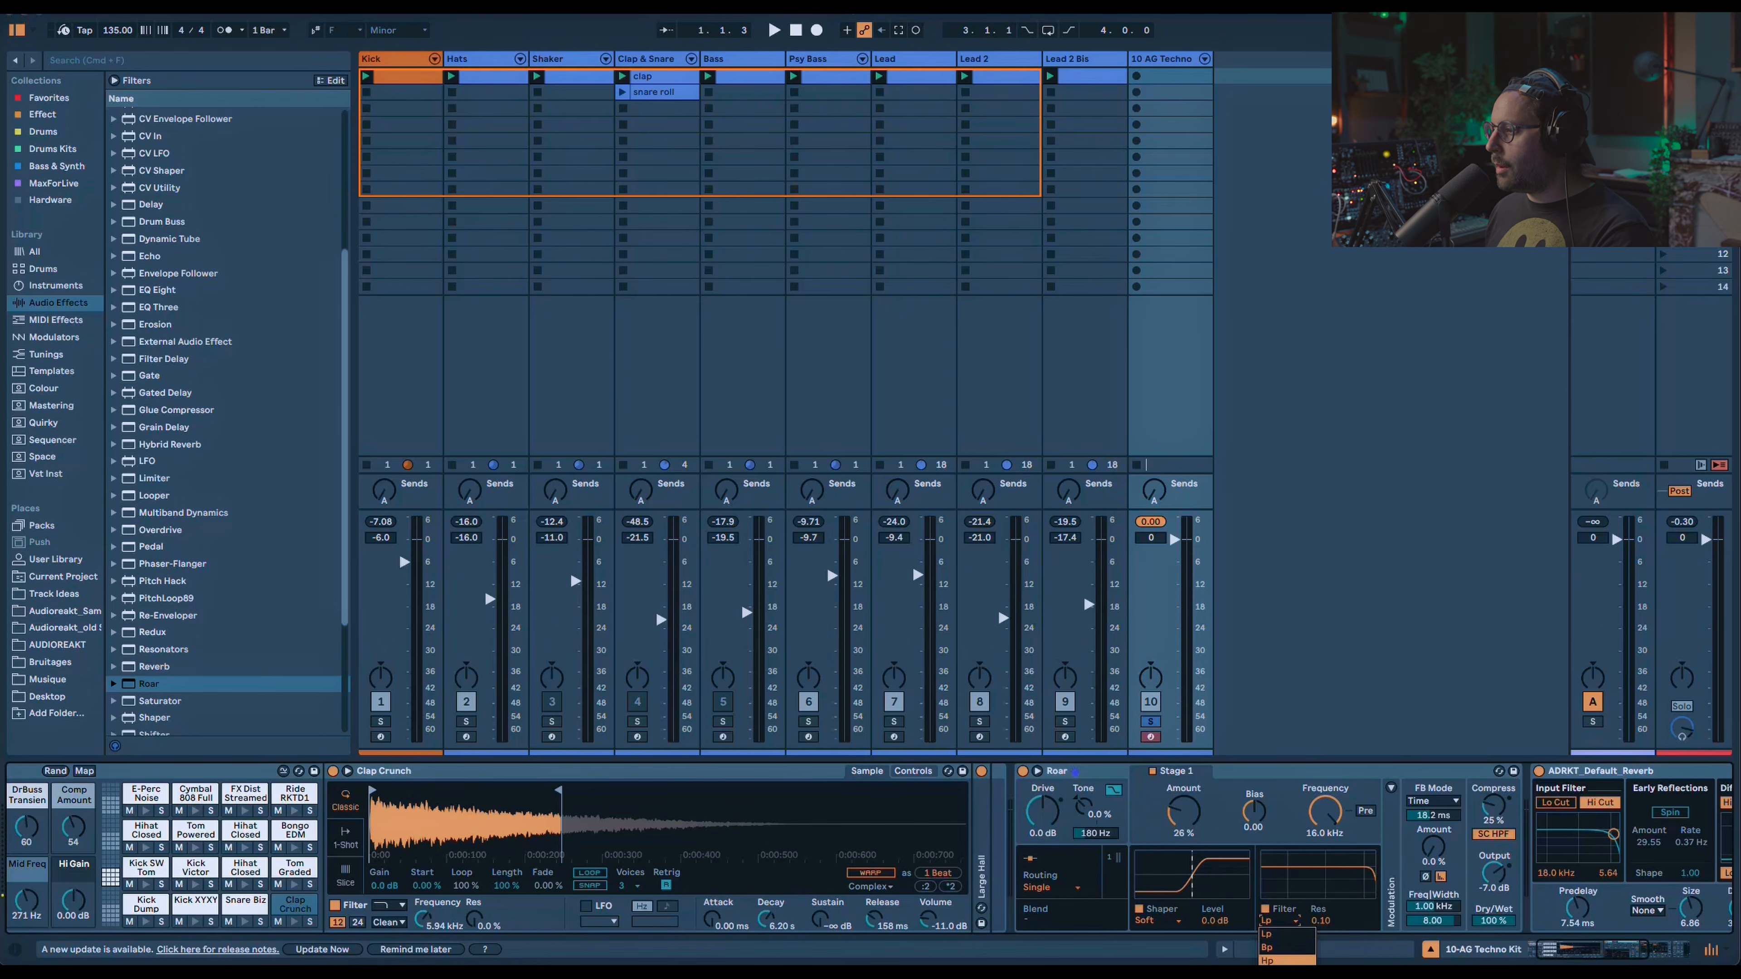
click(1273, 977)
mouse_move(1349, 863)
mouse_down()
mouse_move(1325, 825)
mouse_move(1324, 852)
mouse_up()
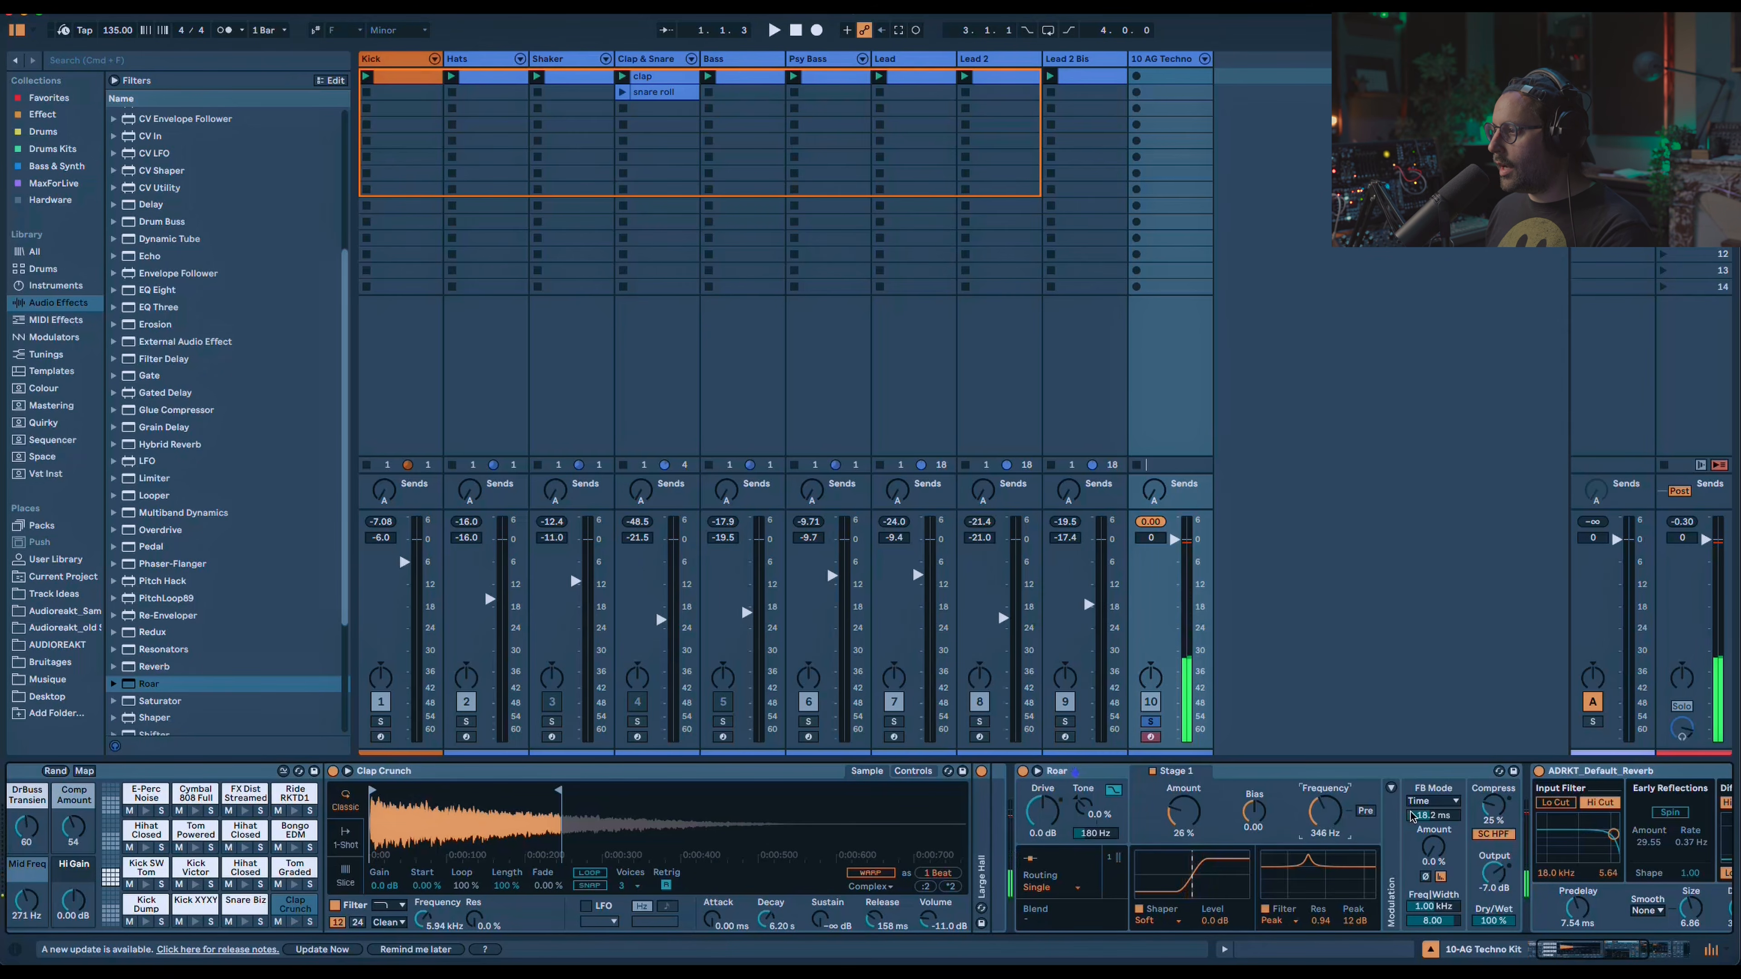
Modulate Roar's Flt 1 Freq with the envelope, shorten the envelope release to 14.4 ms and raise the filter resonance to 1.00.
click(1391, 787)
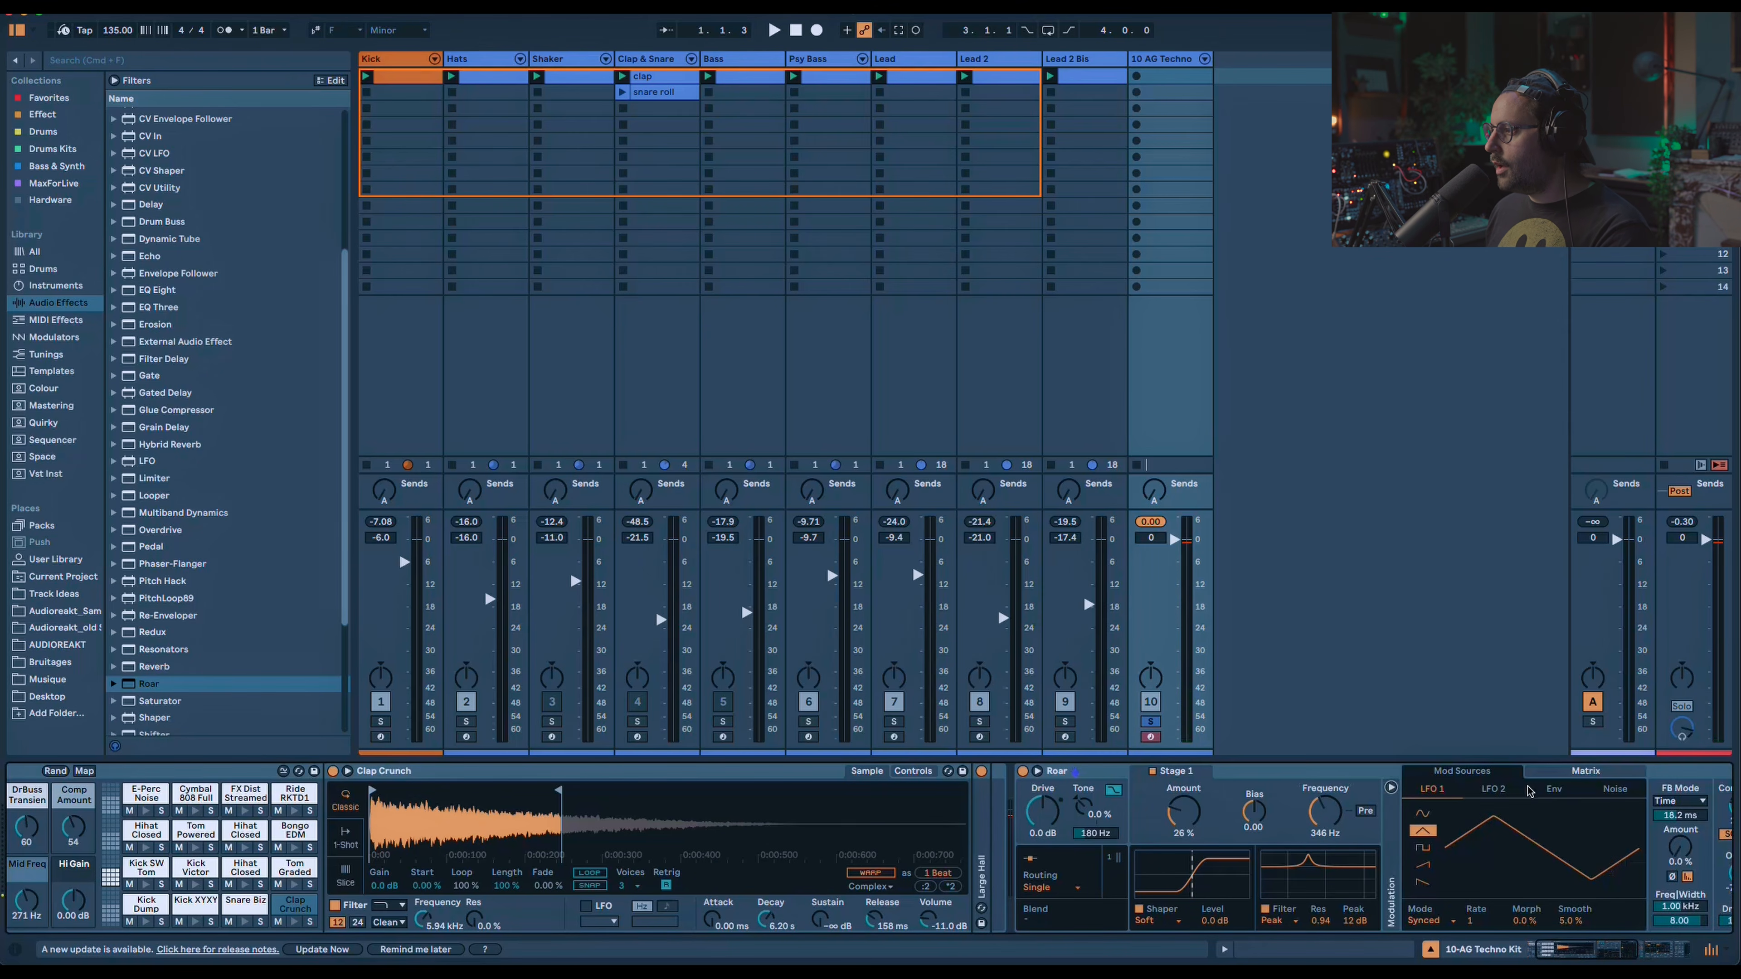
click(1584, 770)
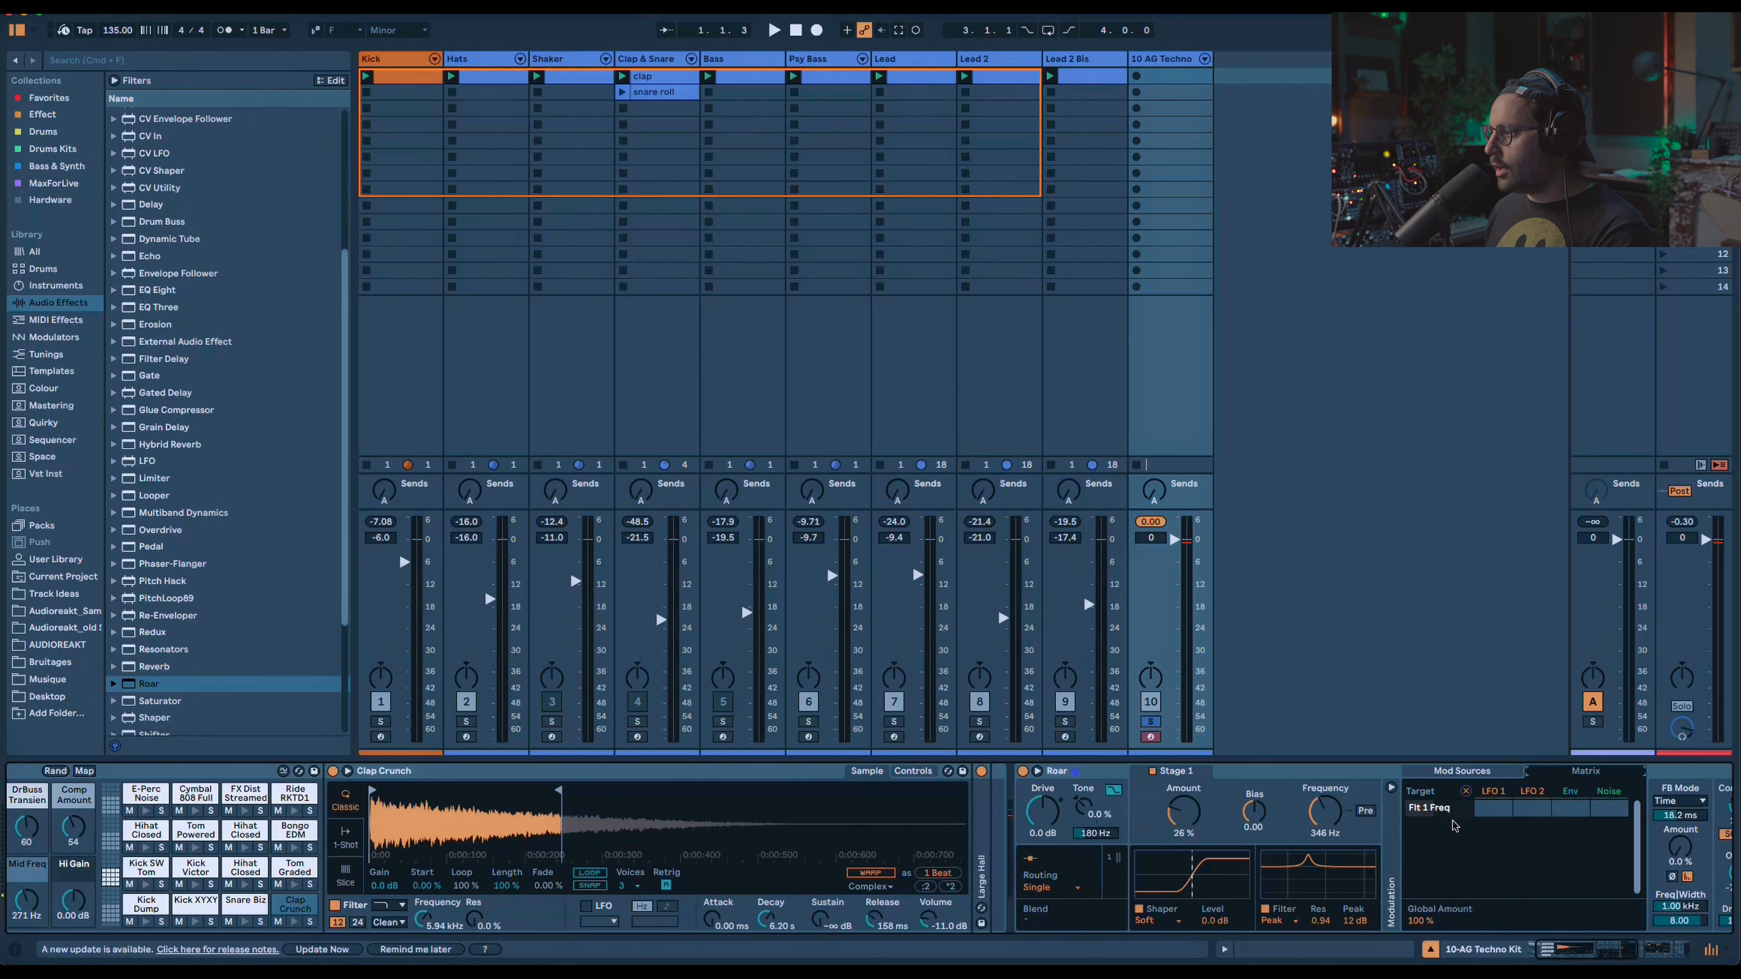
drag(1571, 807, 1571, 801)
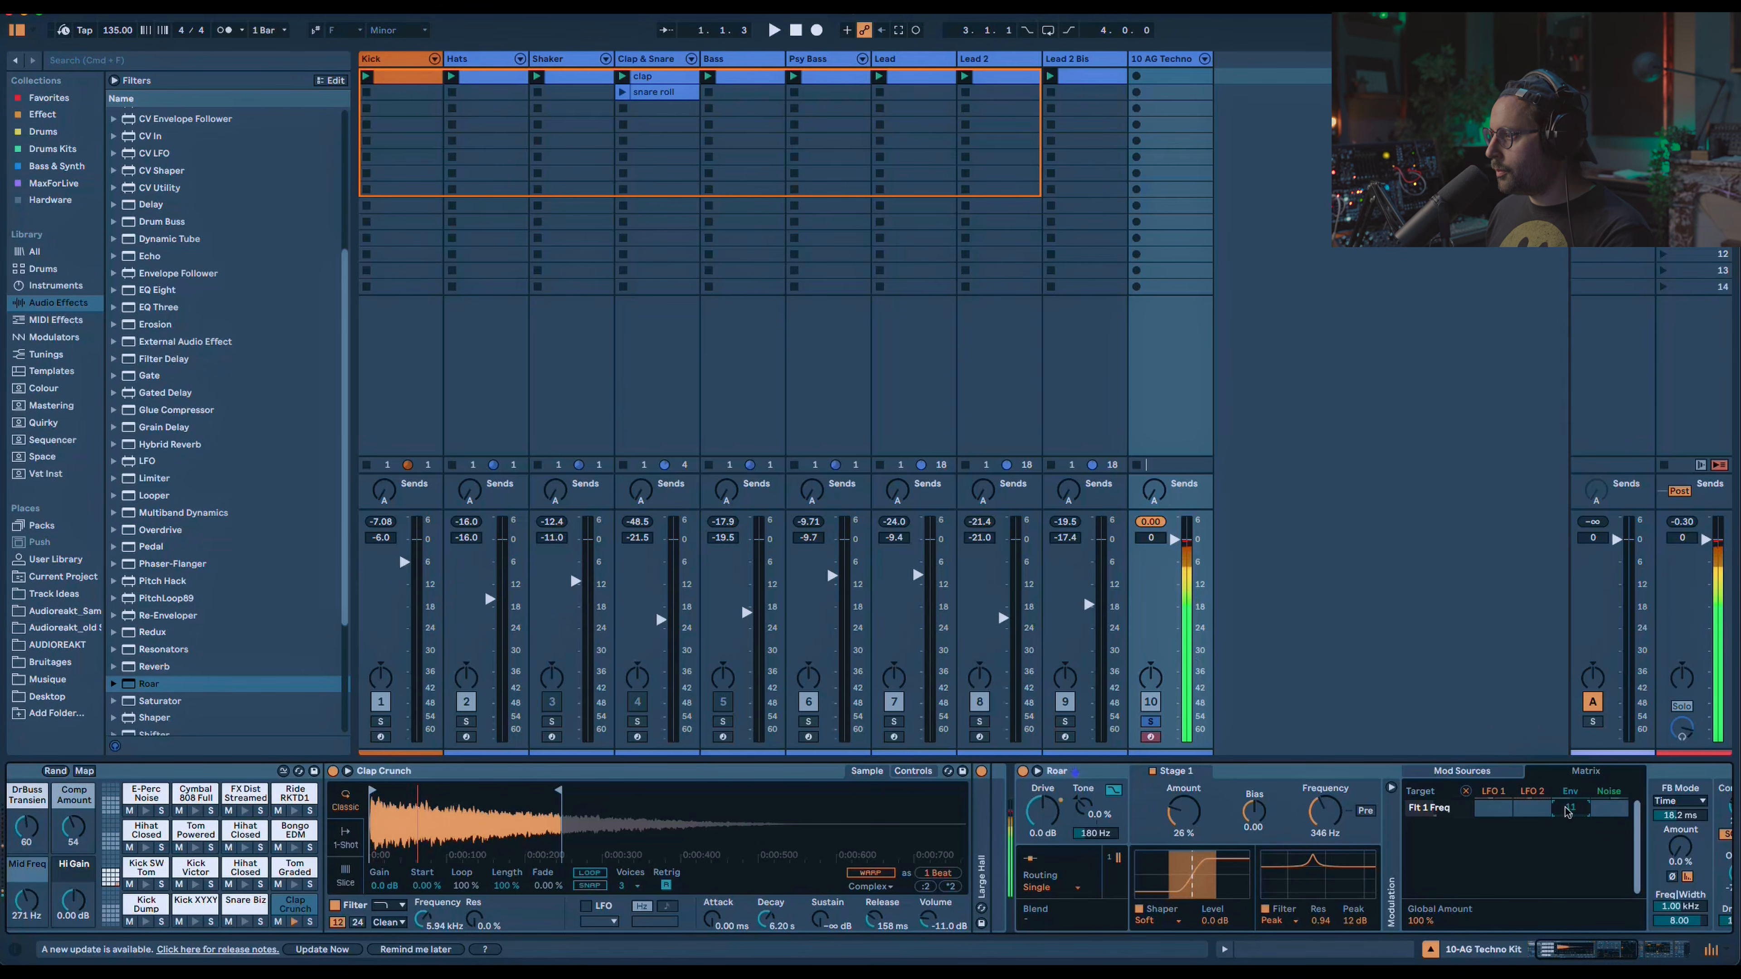
click(1569, 791)
drag(1546, 921, 1465, 955)
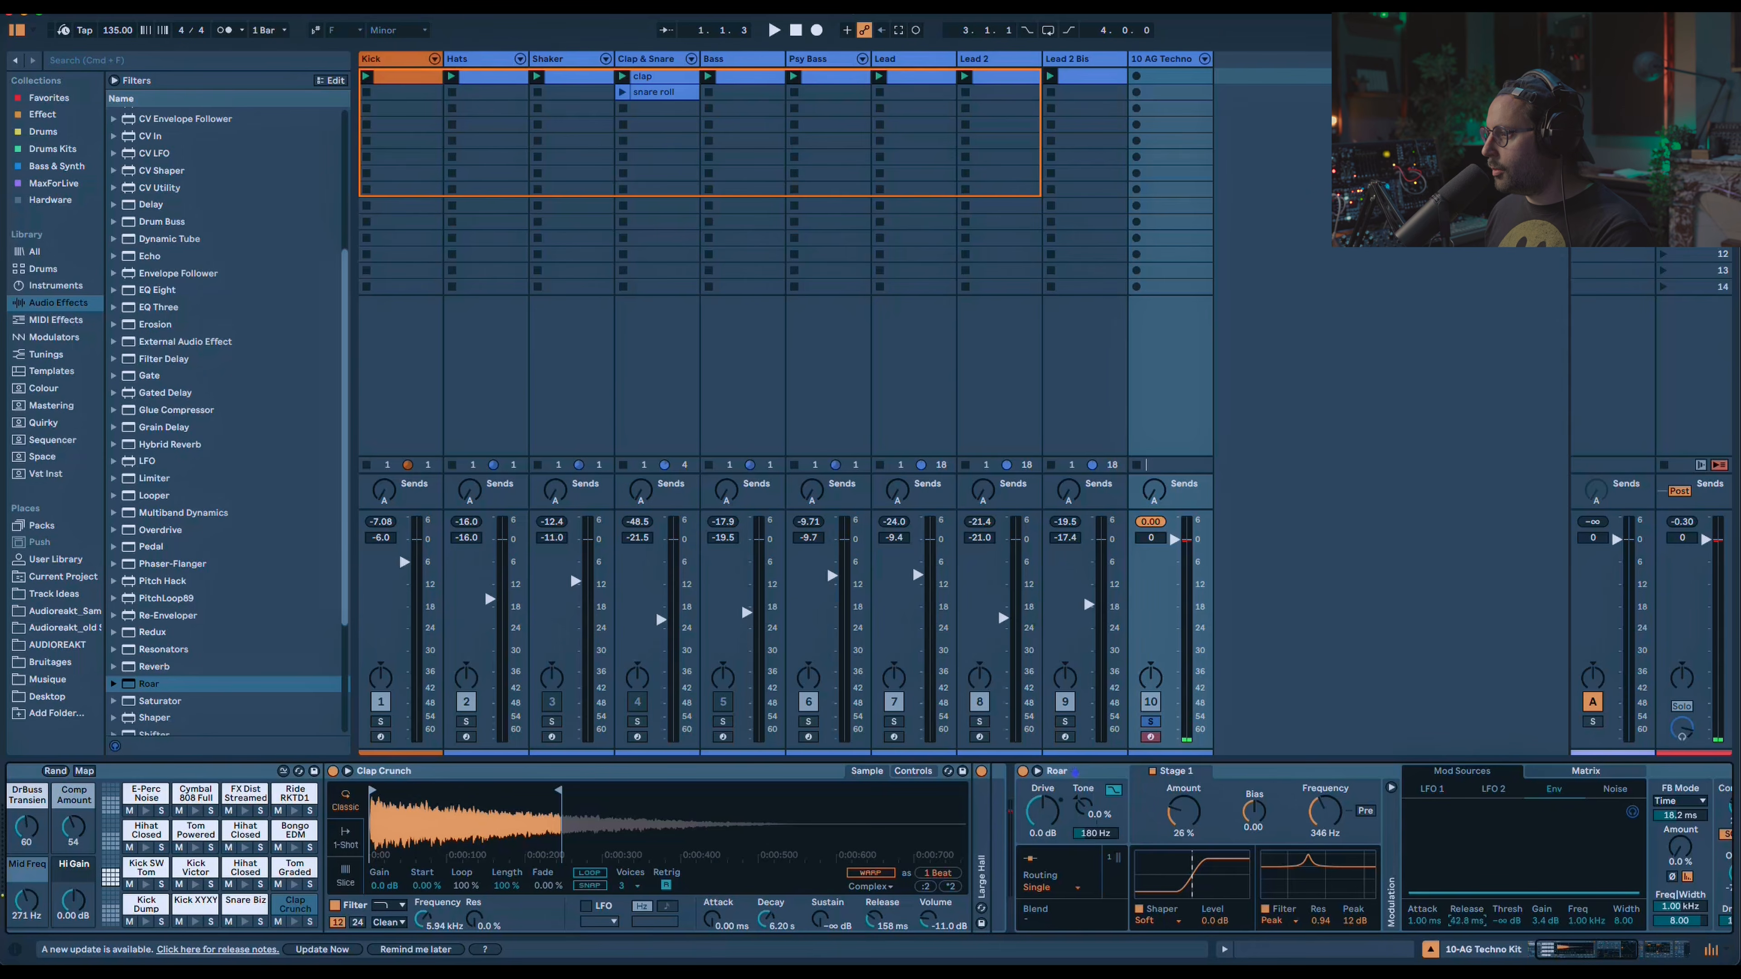
drag(1466, 921, 1467, 929)
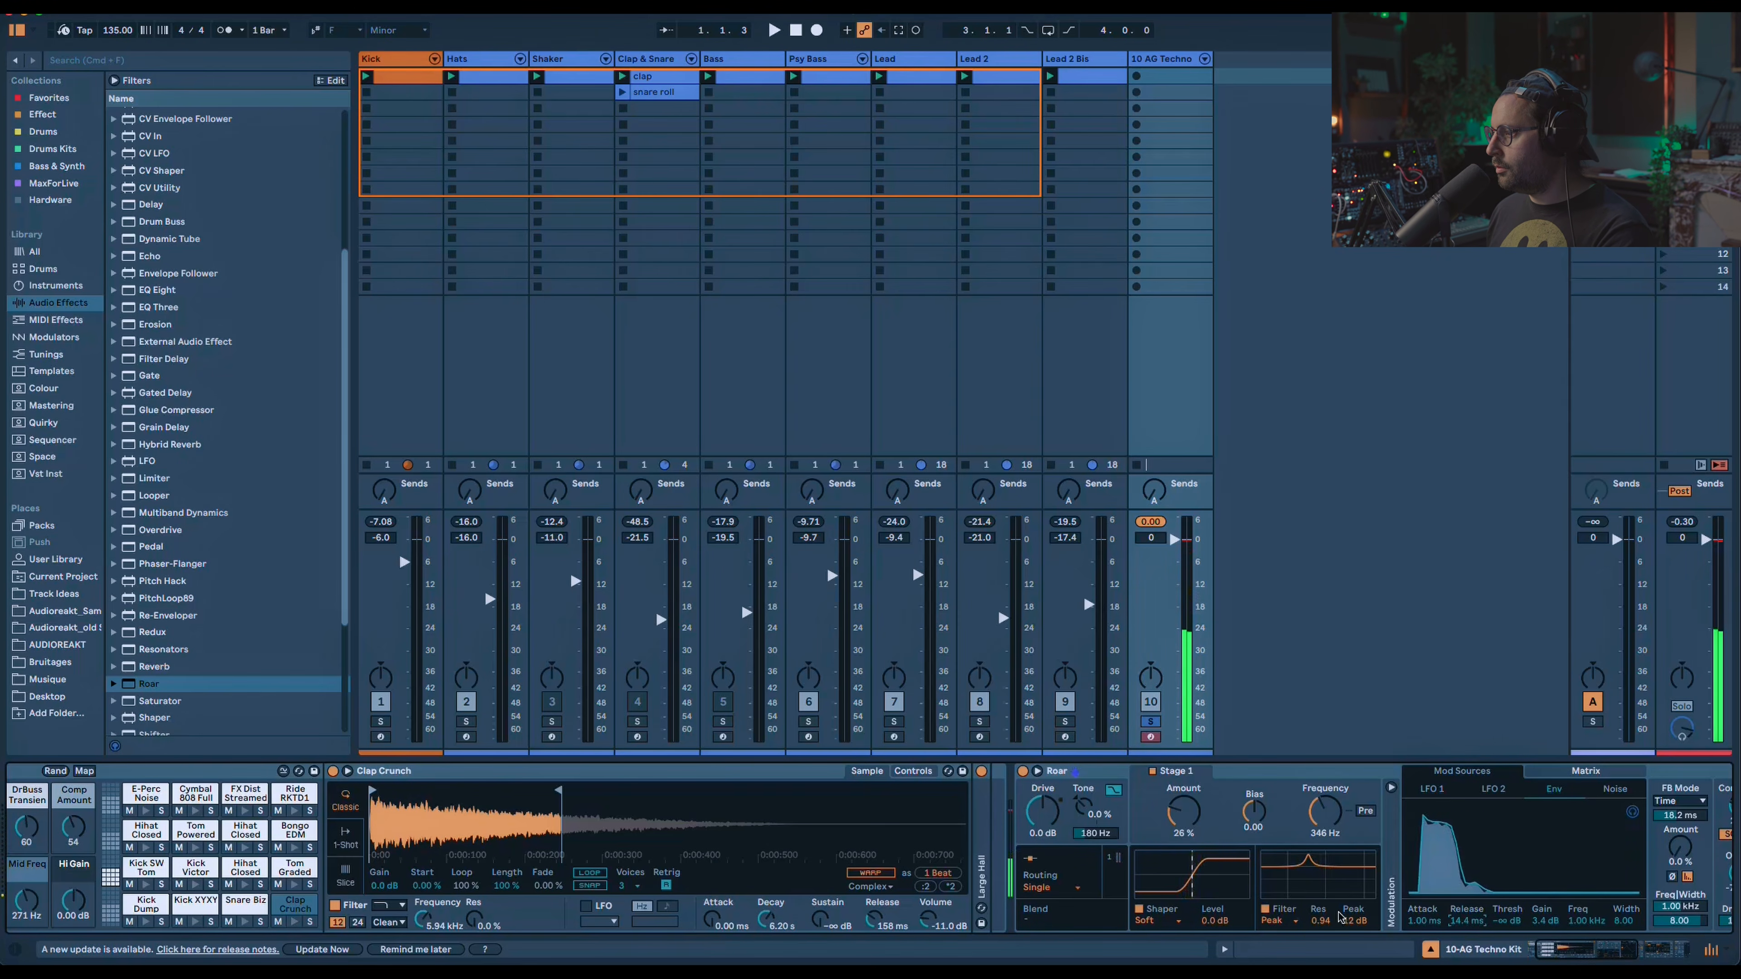
drag(1323, 921, 1324, 917)
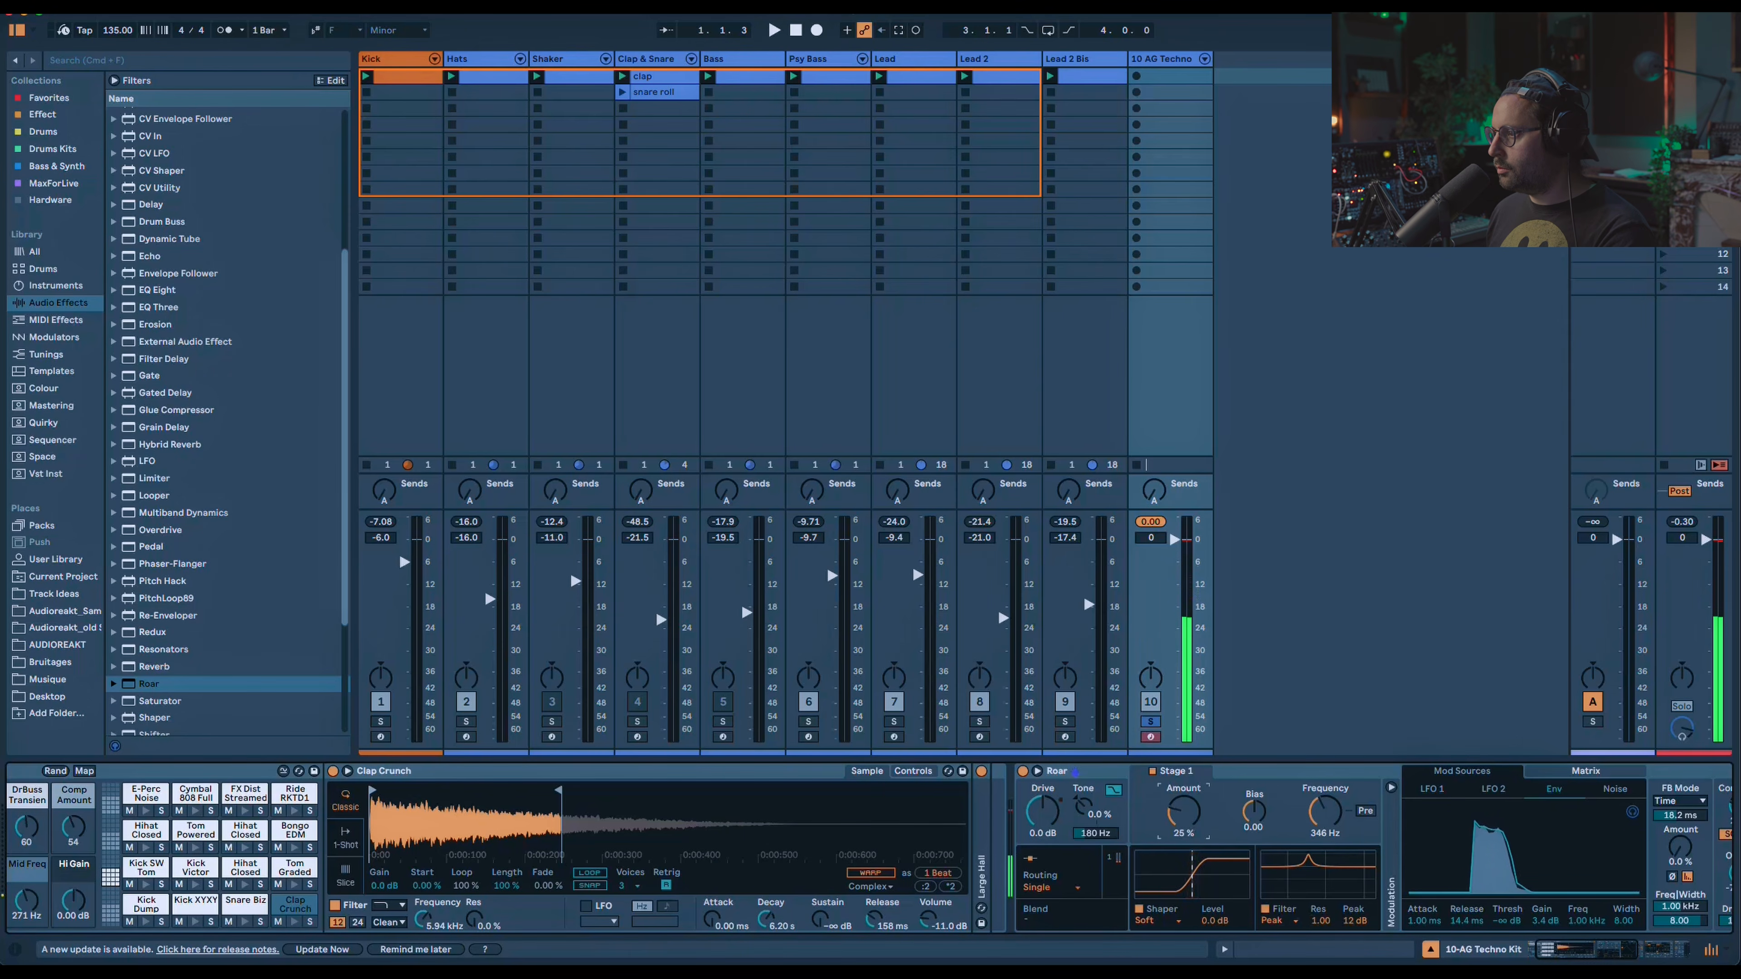
Create a 4-bar clip in the AG Techno Kit track's first slot with one full-velocity Clap Crunch note at 1.1.2.
double_click(1152, 77)
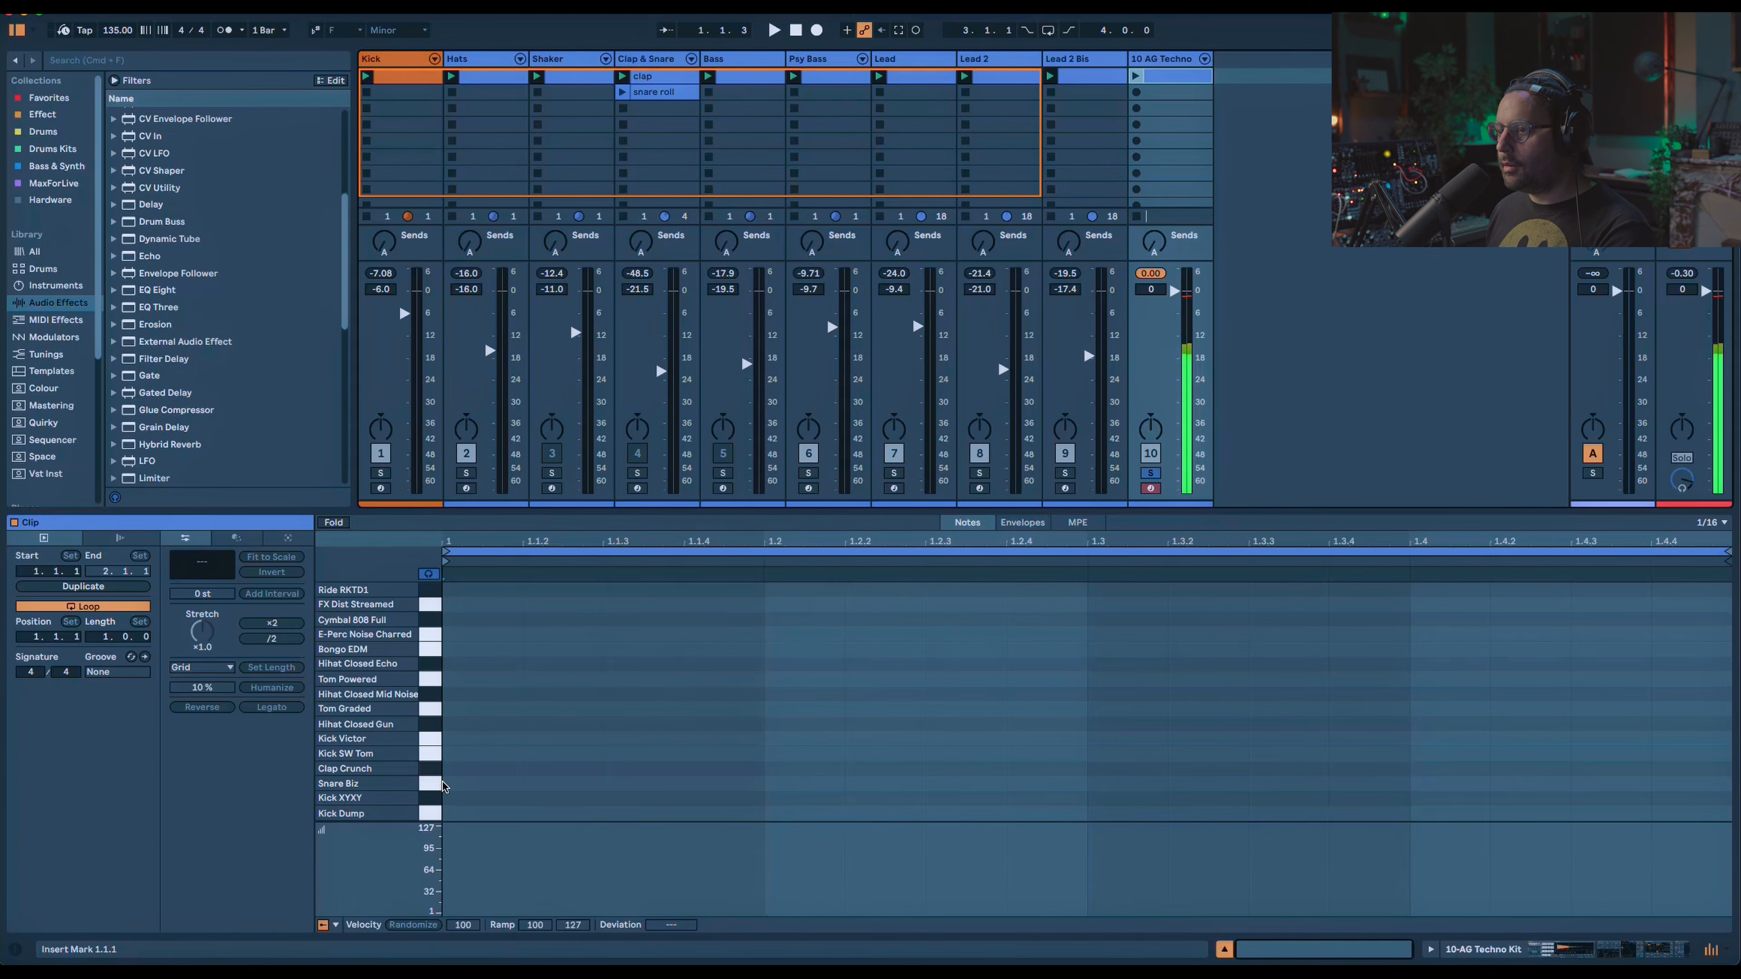
right_click(562, 769)
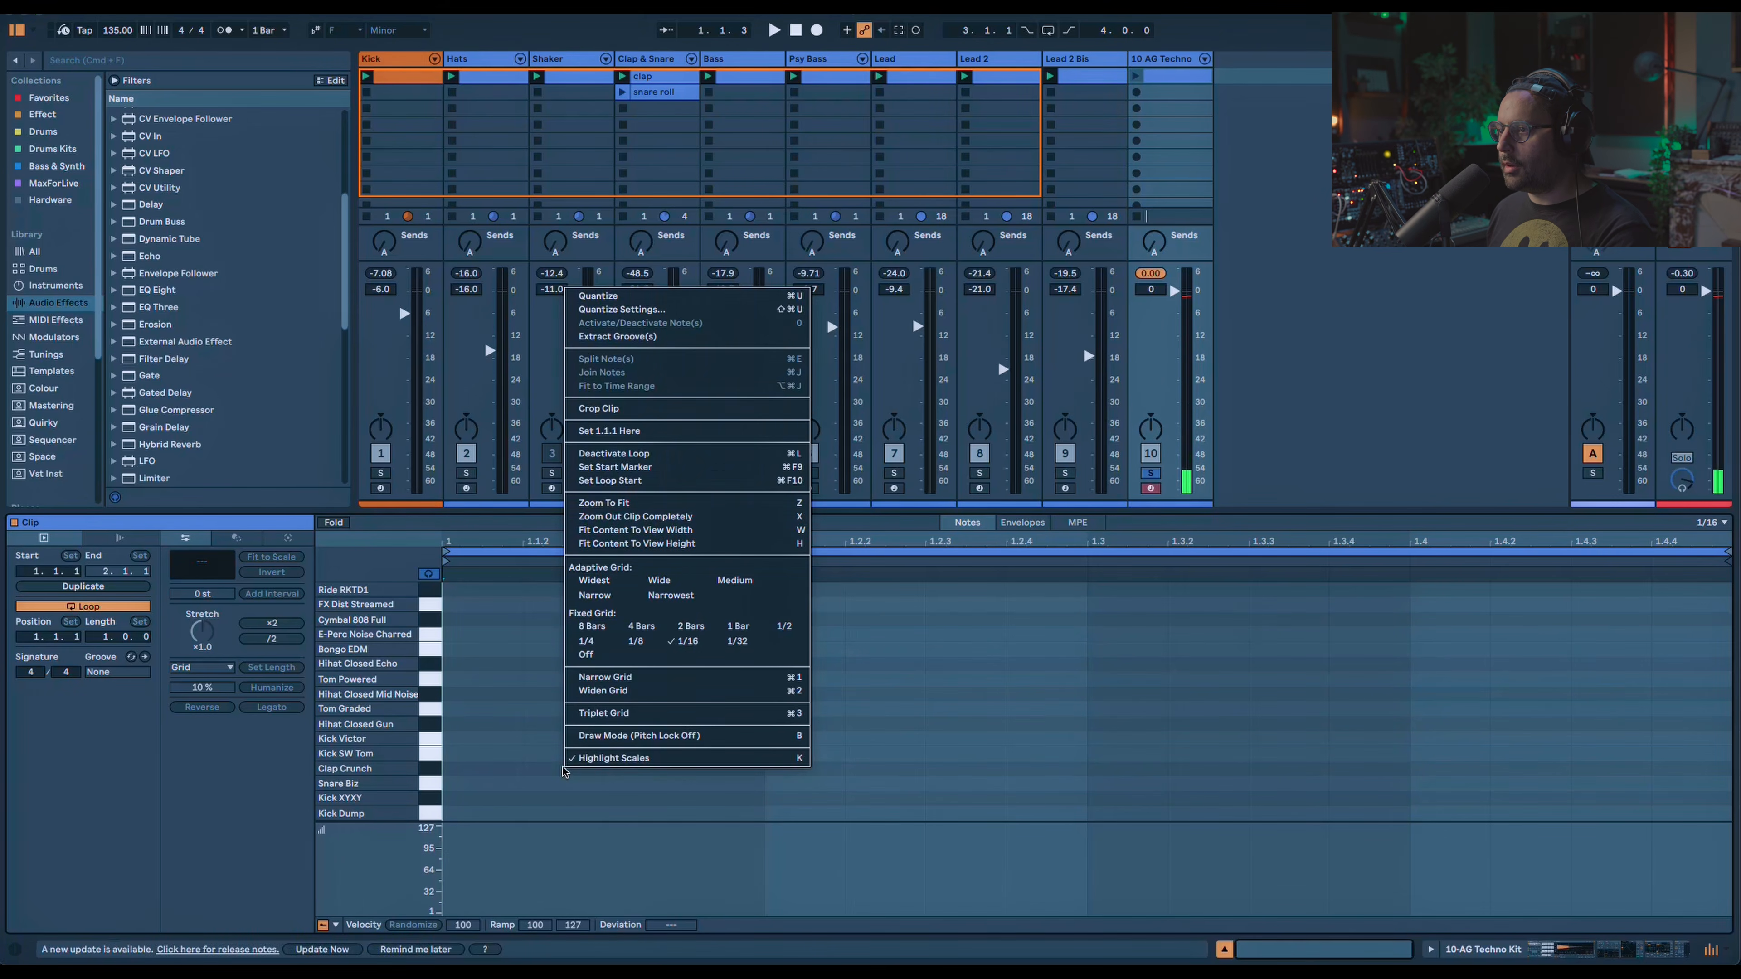
click(563, 770)
double_click(563, 770)
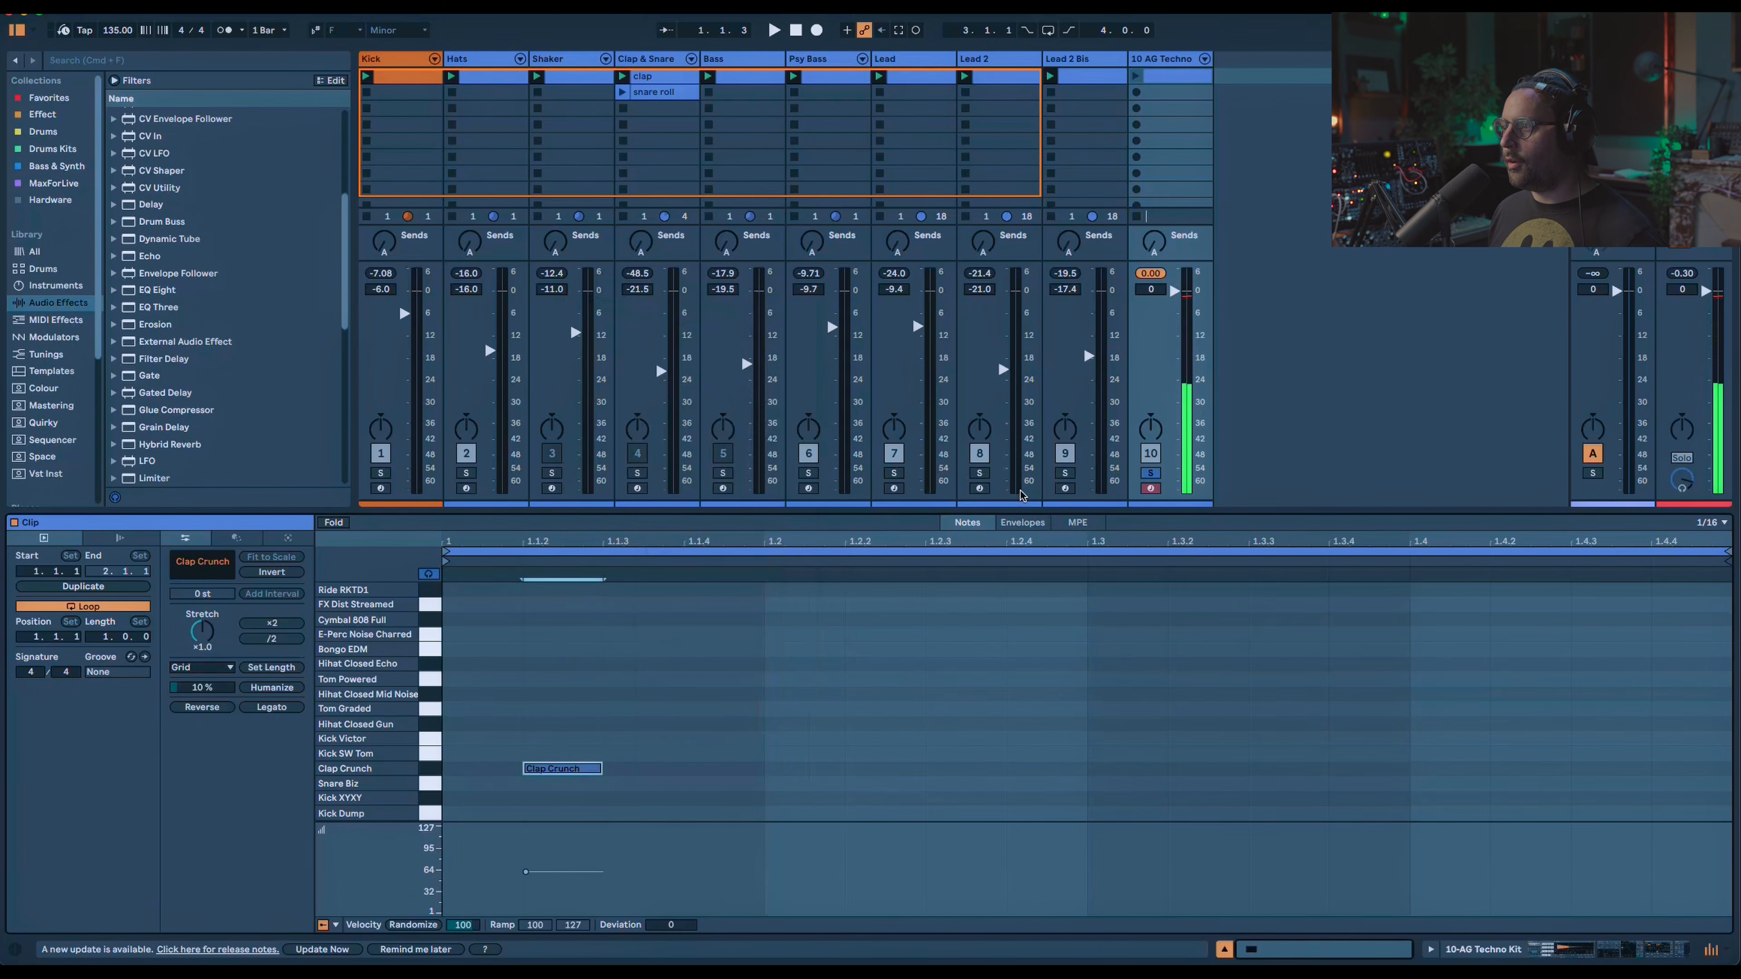
drag(540, 851, 542, 820)
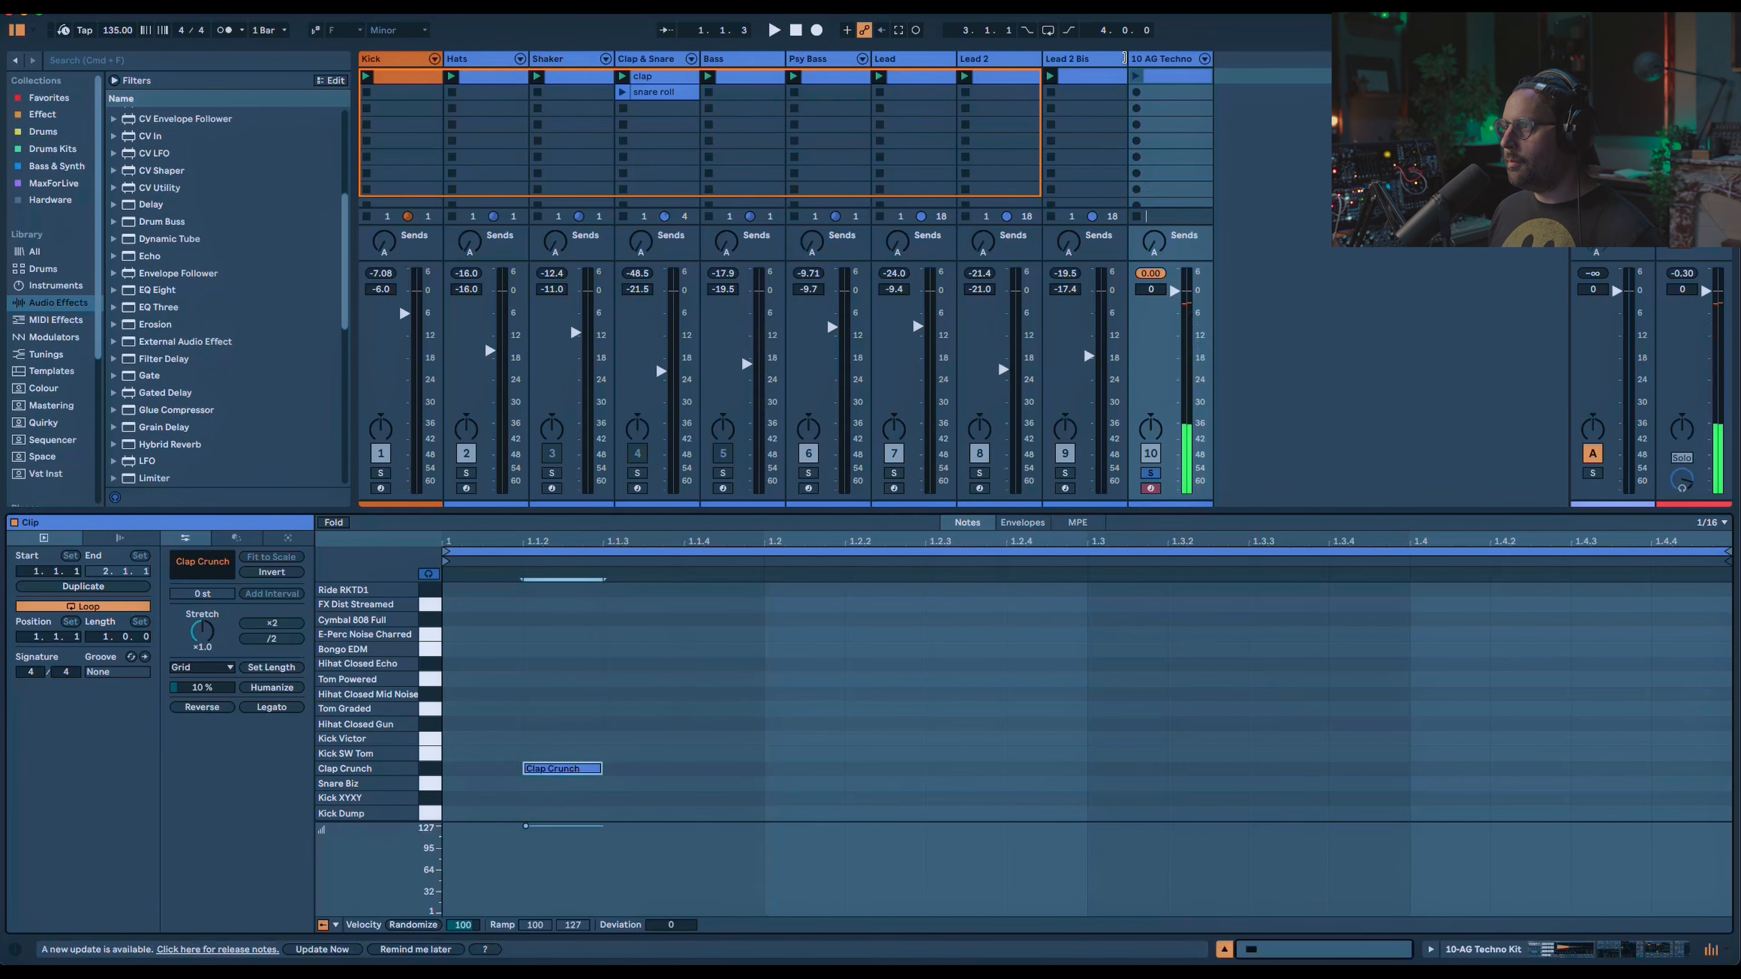
key(space)
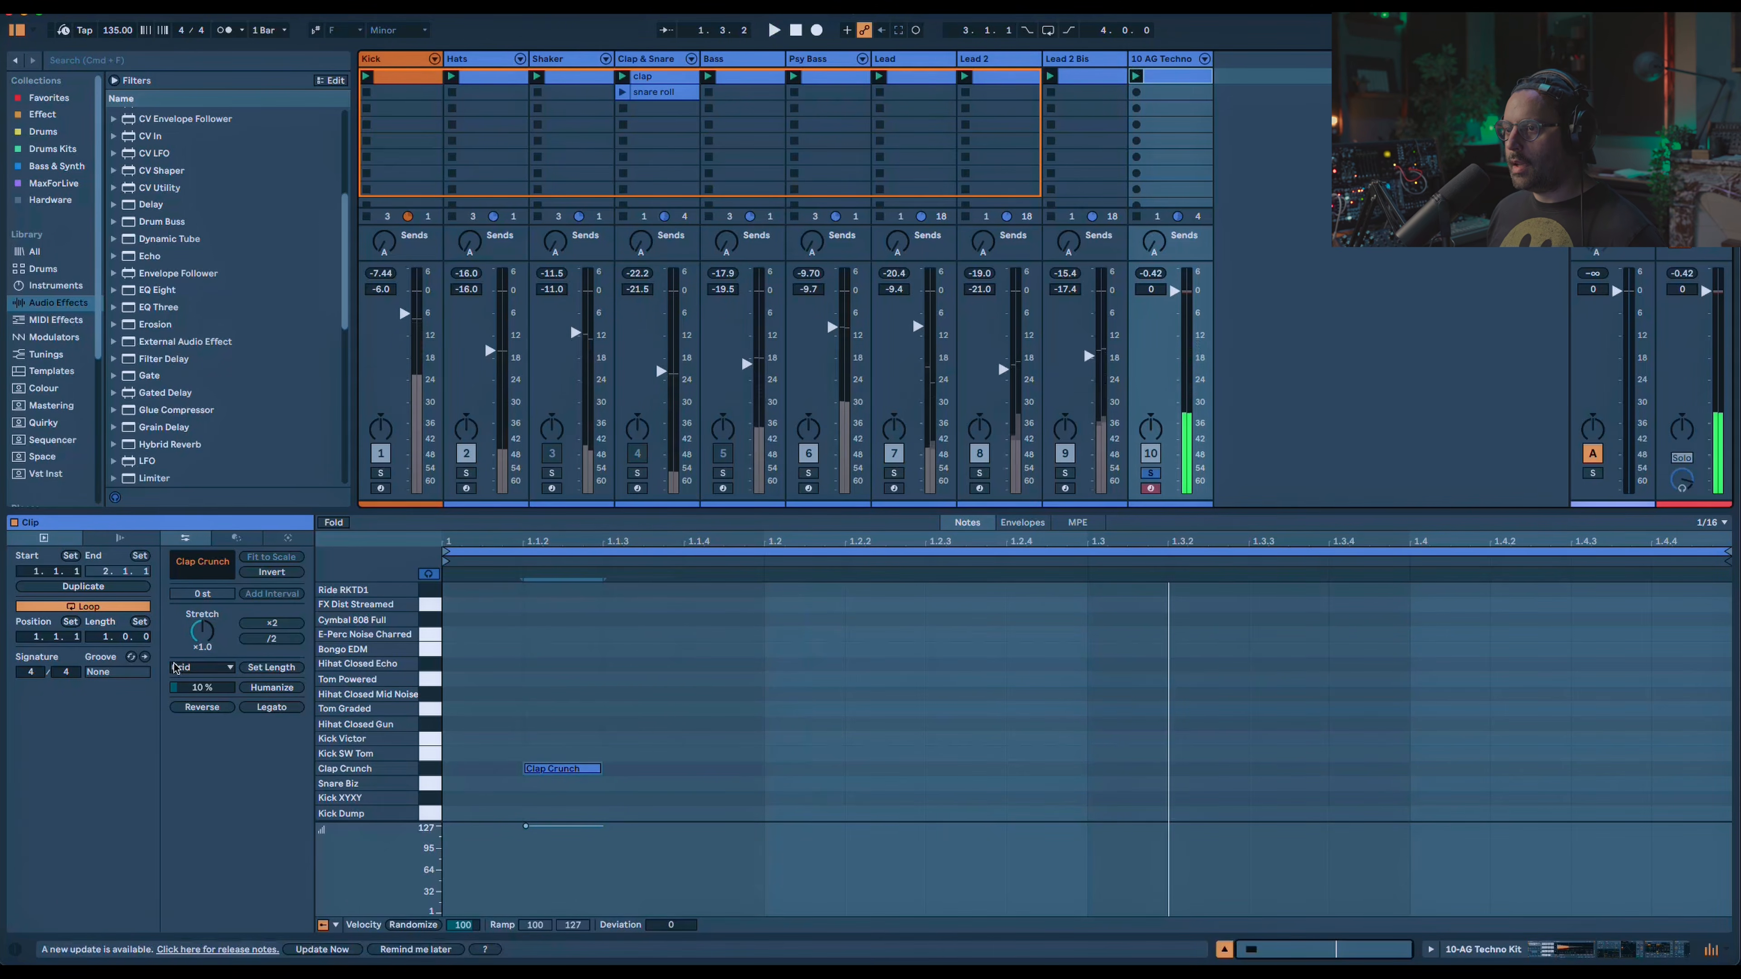
drag(107, 637, 108, 607)
Unsolo the kit track and balance it against the mix at -13.3 dB, muting Lead 2 and Lead 2 Bis while listening.
click(1151, 472)
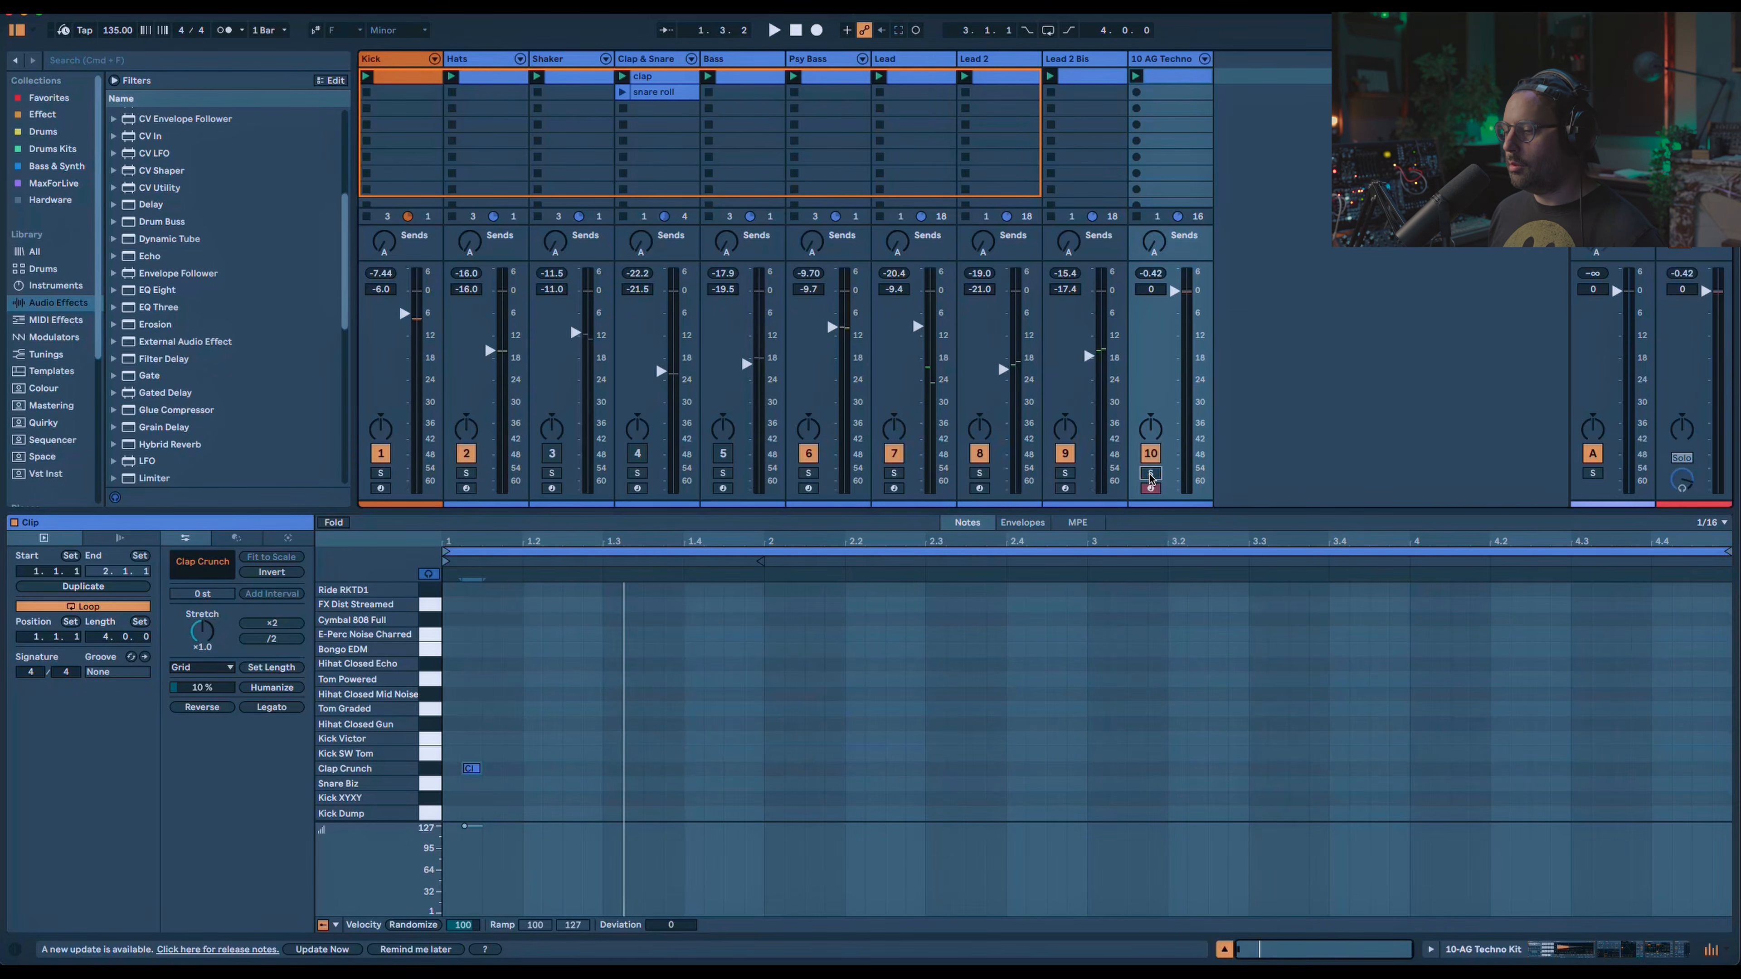
drag(1177, 295, 1176, 334)
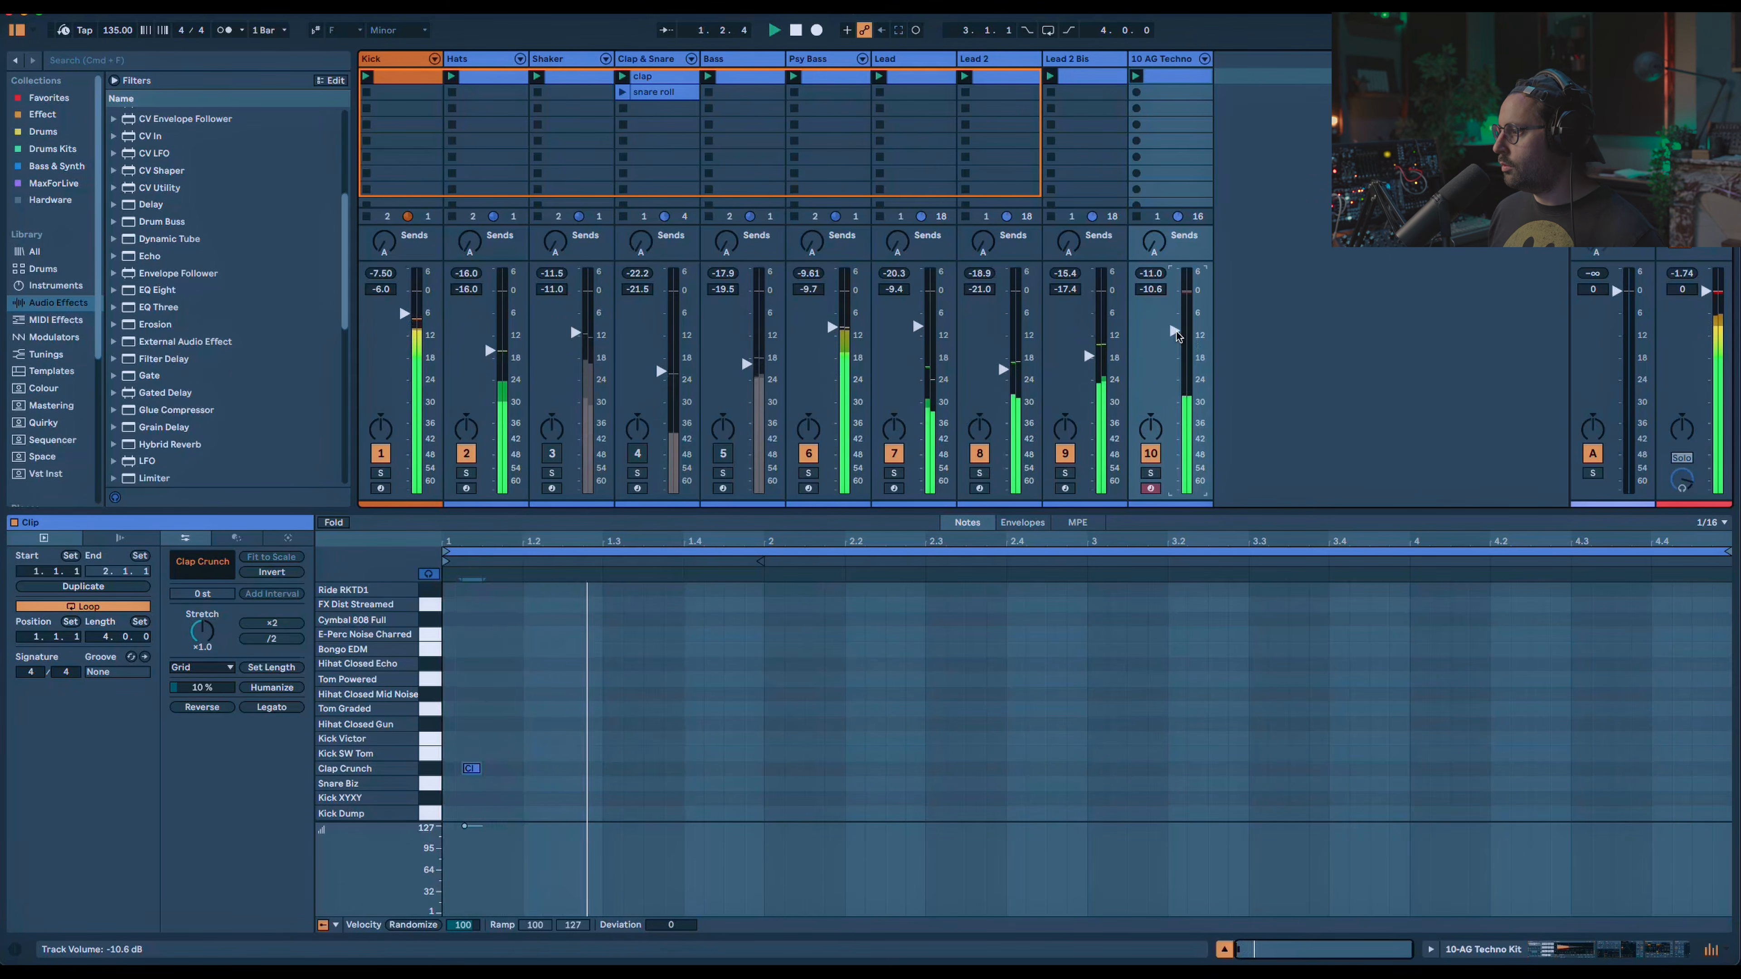
click(1066, 453)
click(981, 454)
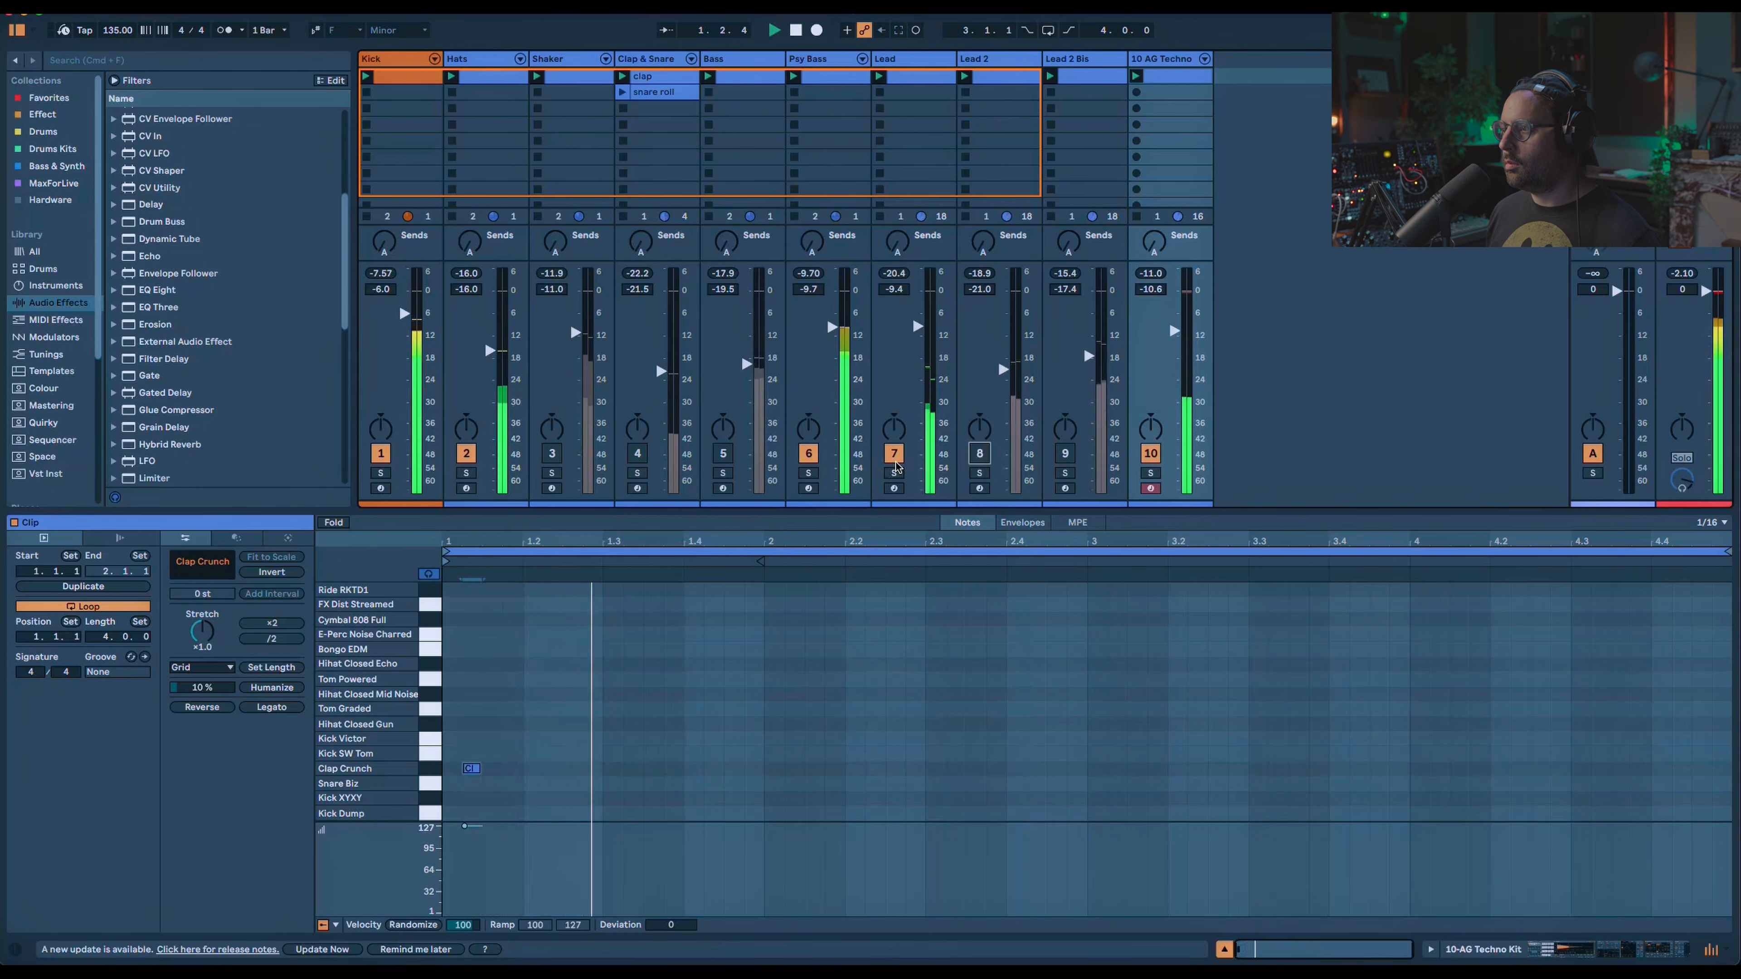
drag(1174, 330, 1171, 341)
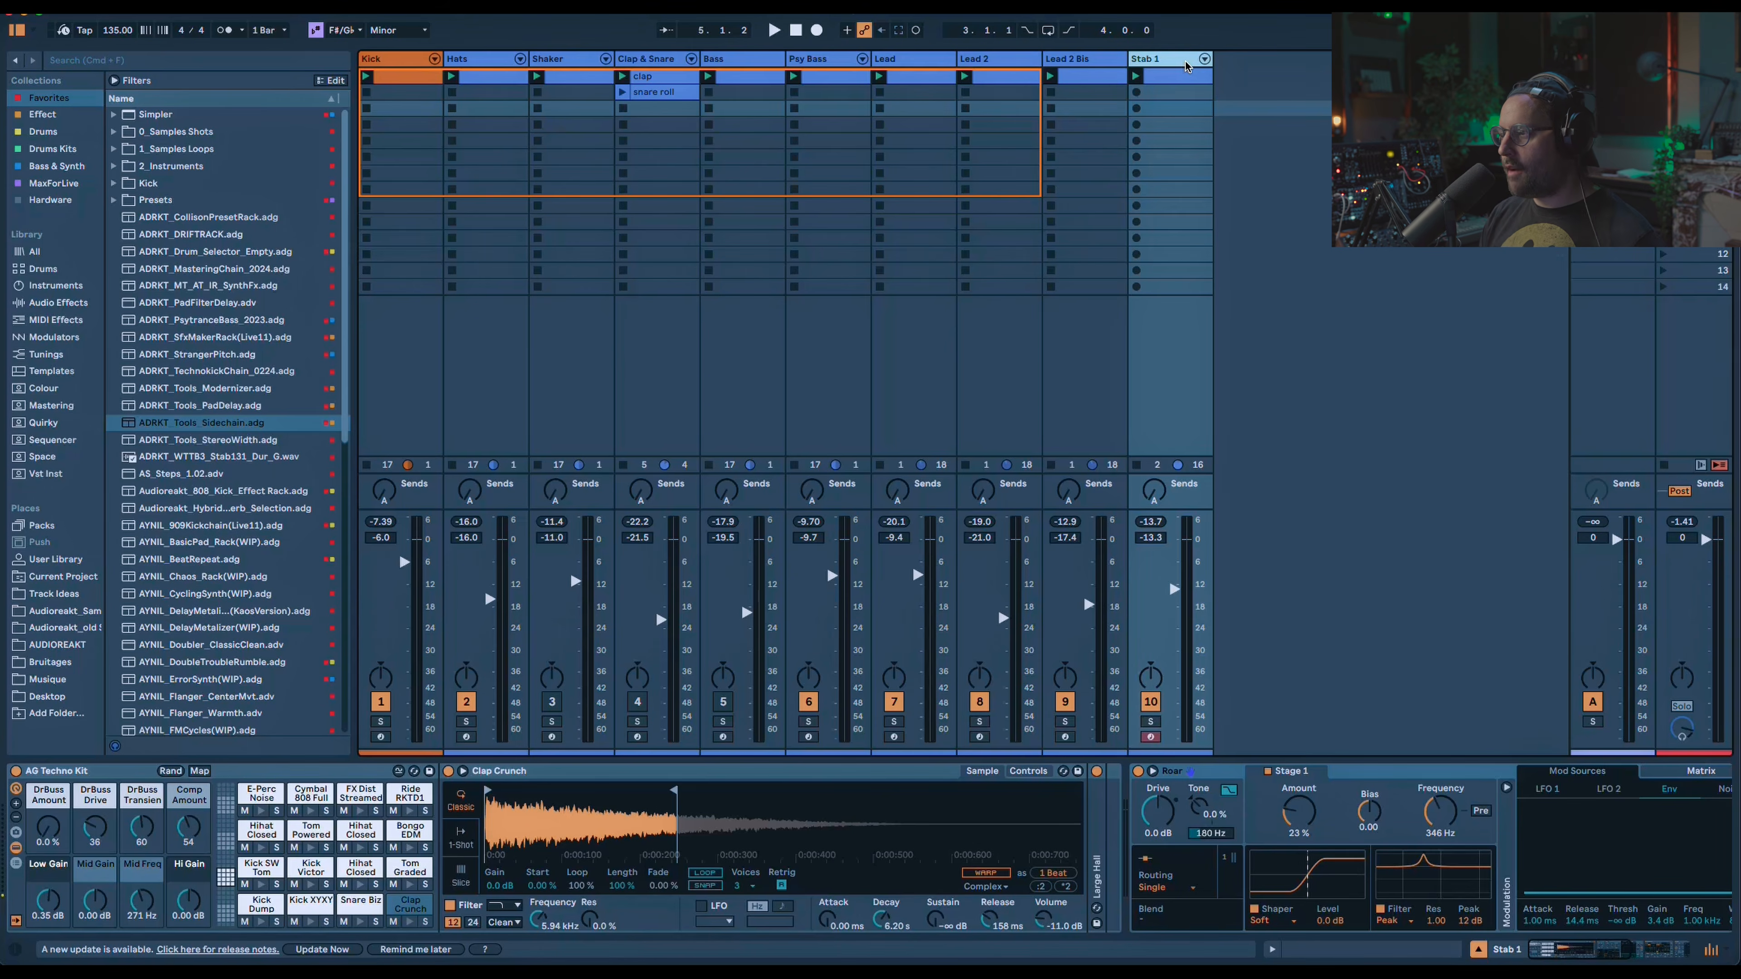
Insert a new MIDI track after Stab 1 and load Meld on it.
key(super+shift+t)
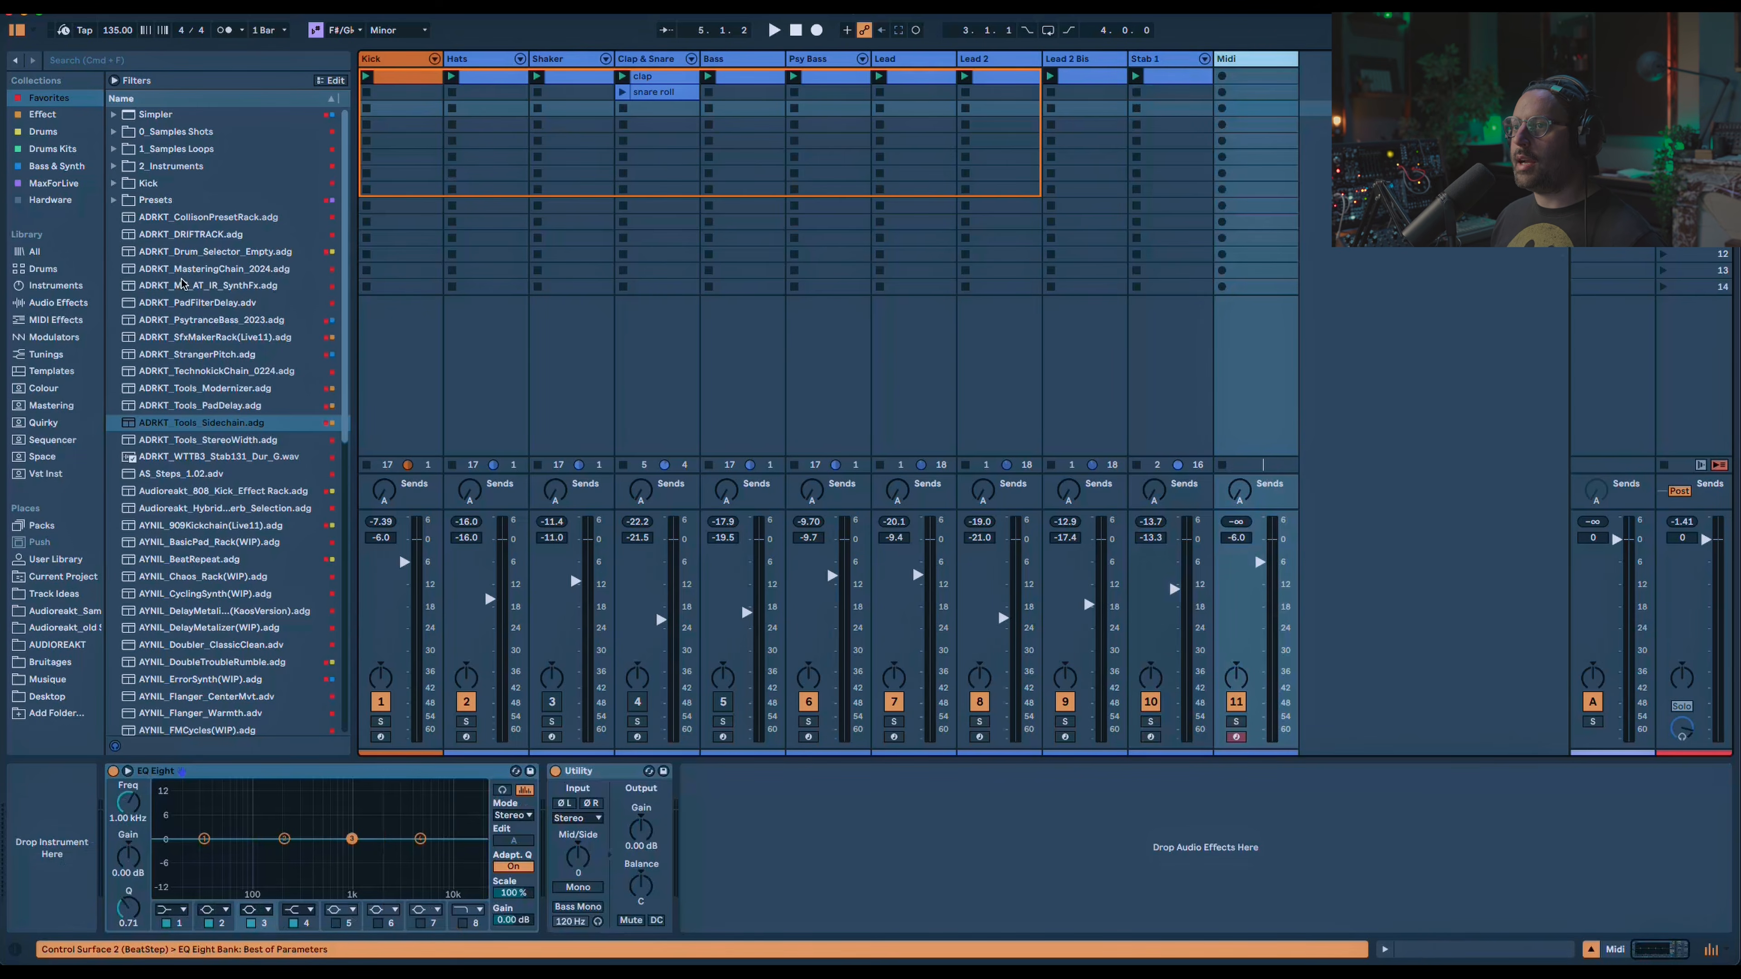
click(57, 285)
double_click(153, 491)
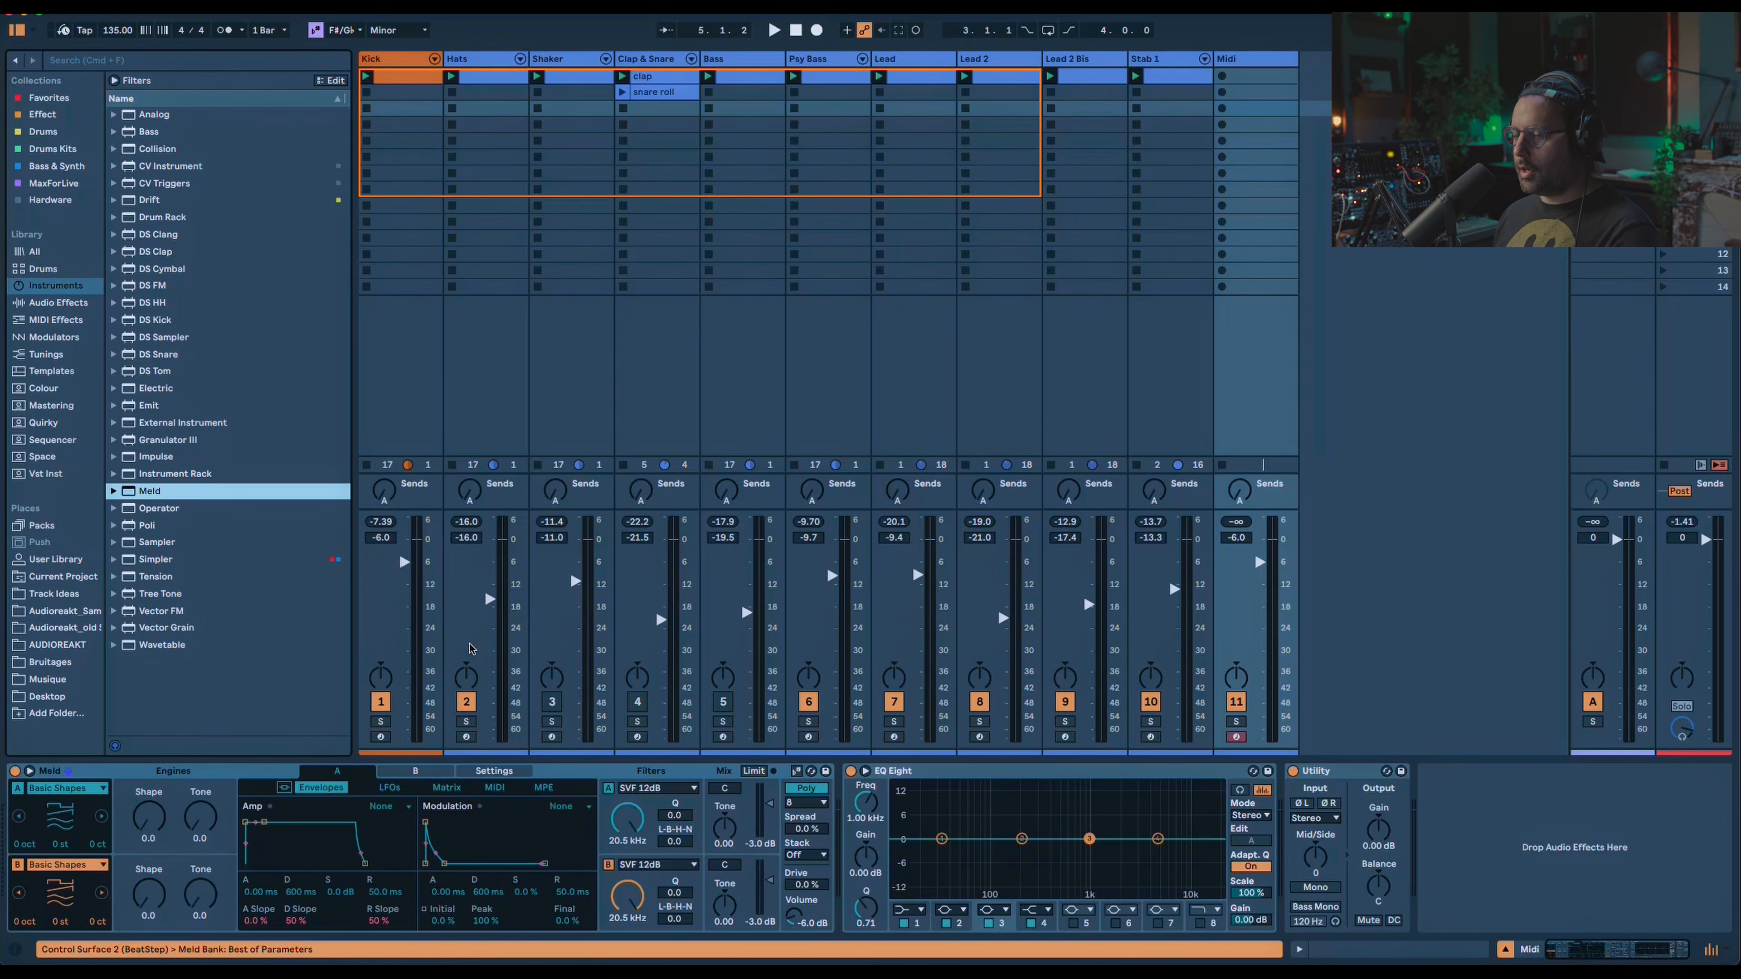
Set Meld's engine A to Simple Fm with Amount 46.1 and Ratio 25.4, and its amp envelope to -inf dB sustain and 158 ms release.
click(80, 784)
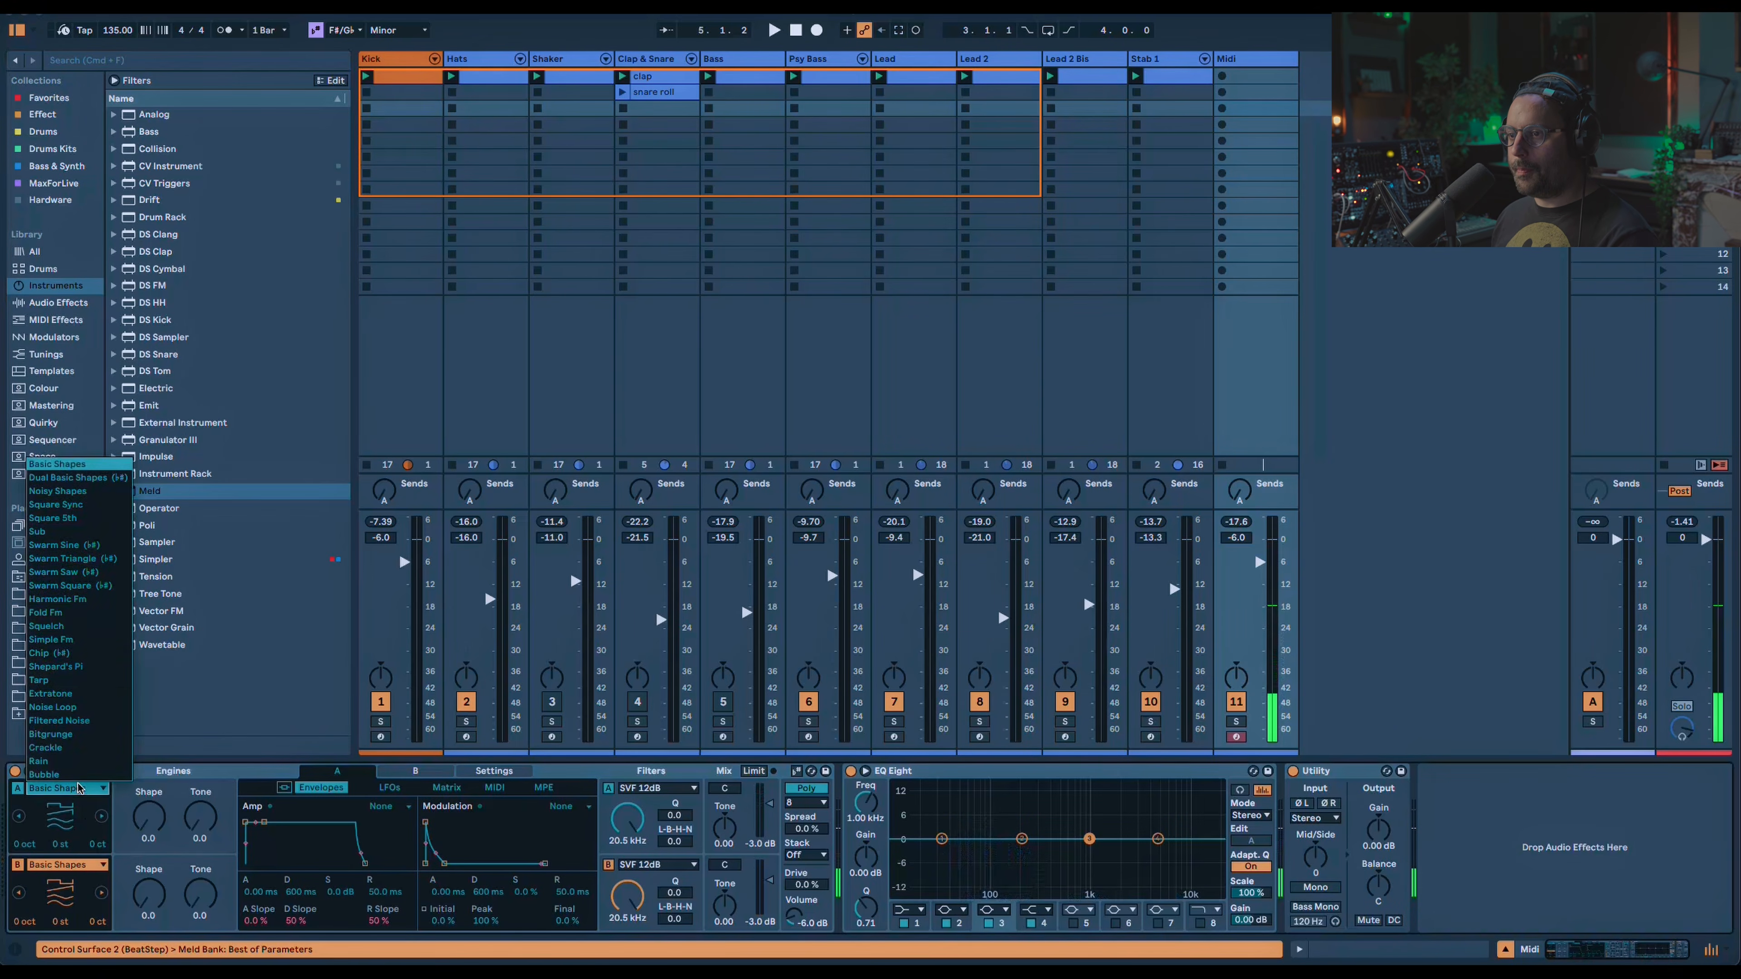
click(69, 640)
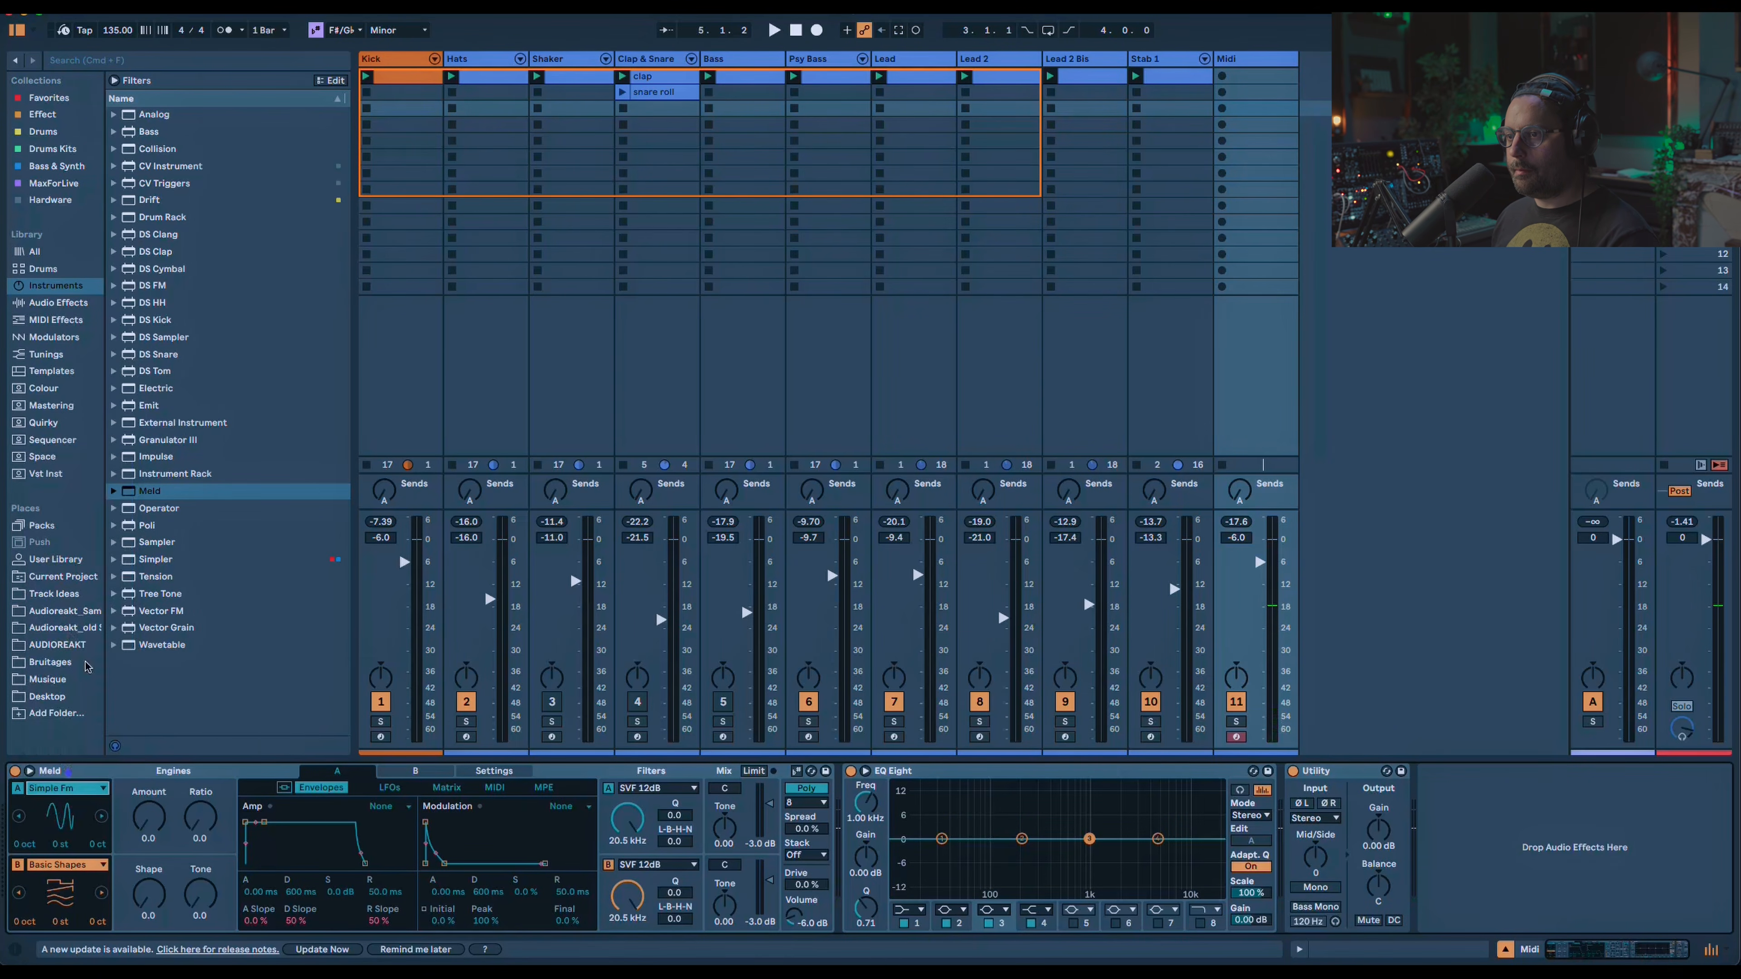
mouse_move(149, 817)
mouse_down()
mouse_move(148, 800)
mouse_move(200, 799)
mouse_move(149, 814)
mouse_up()
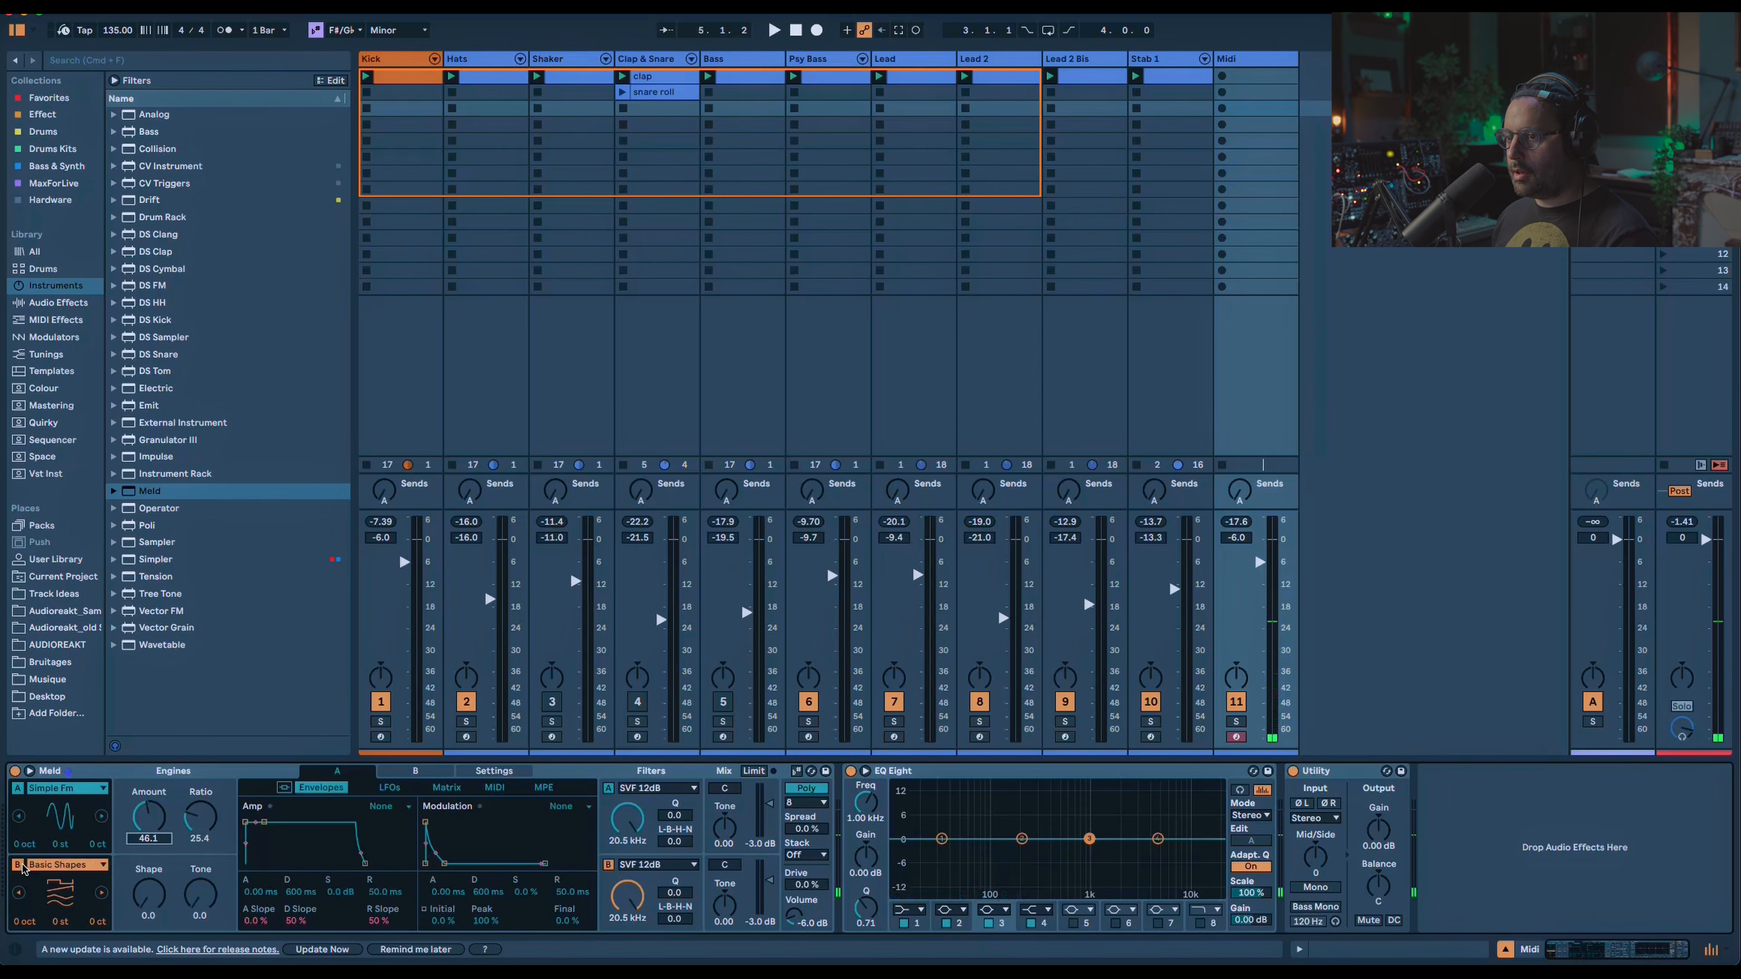
drag(347, 890, 377, 878)
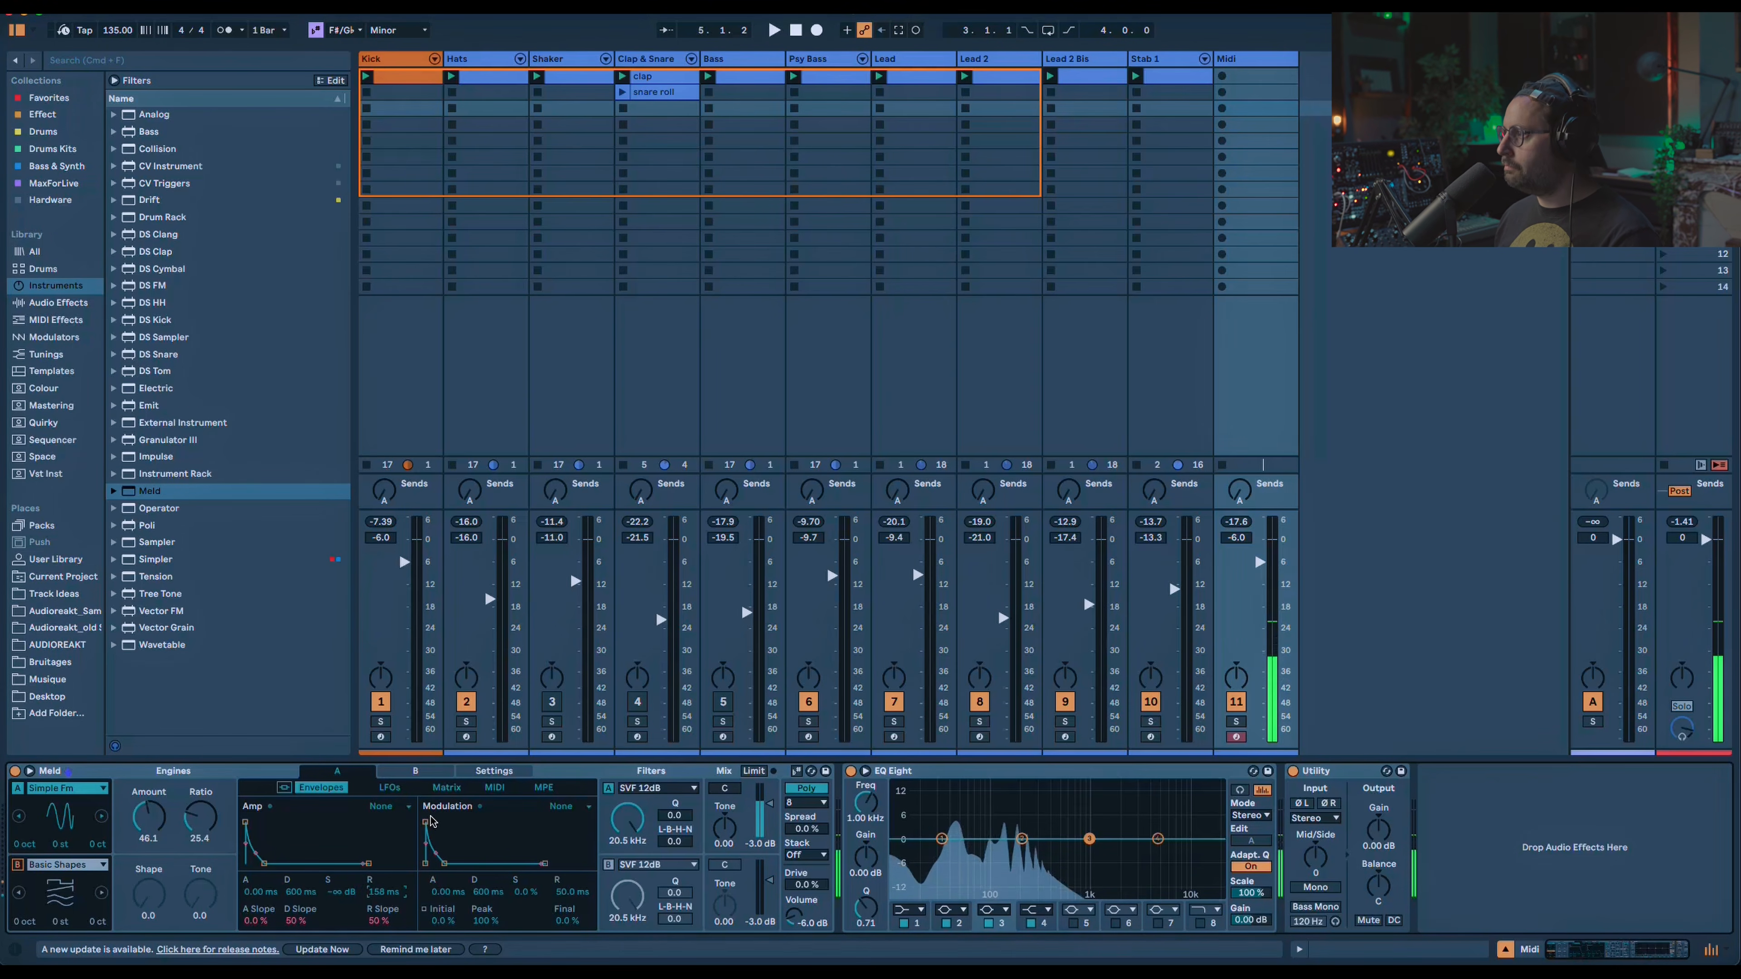
Set Meld's filter A to Filther at 191 Hz modulated by the amp envelope at 38, and switch the voices to Mono.
click(658, 788)
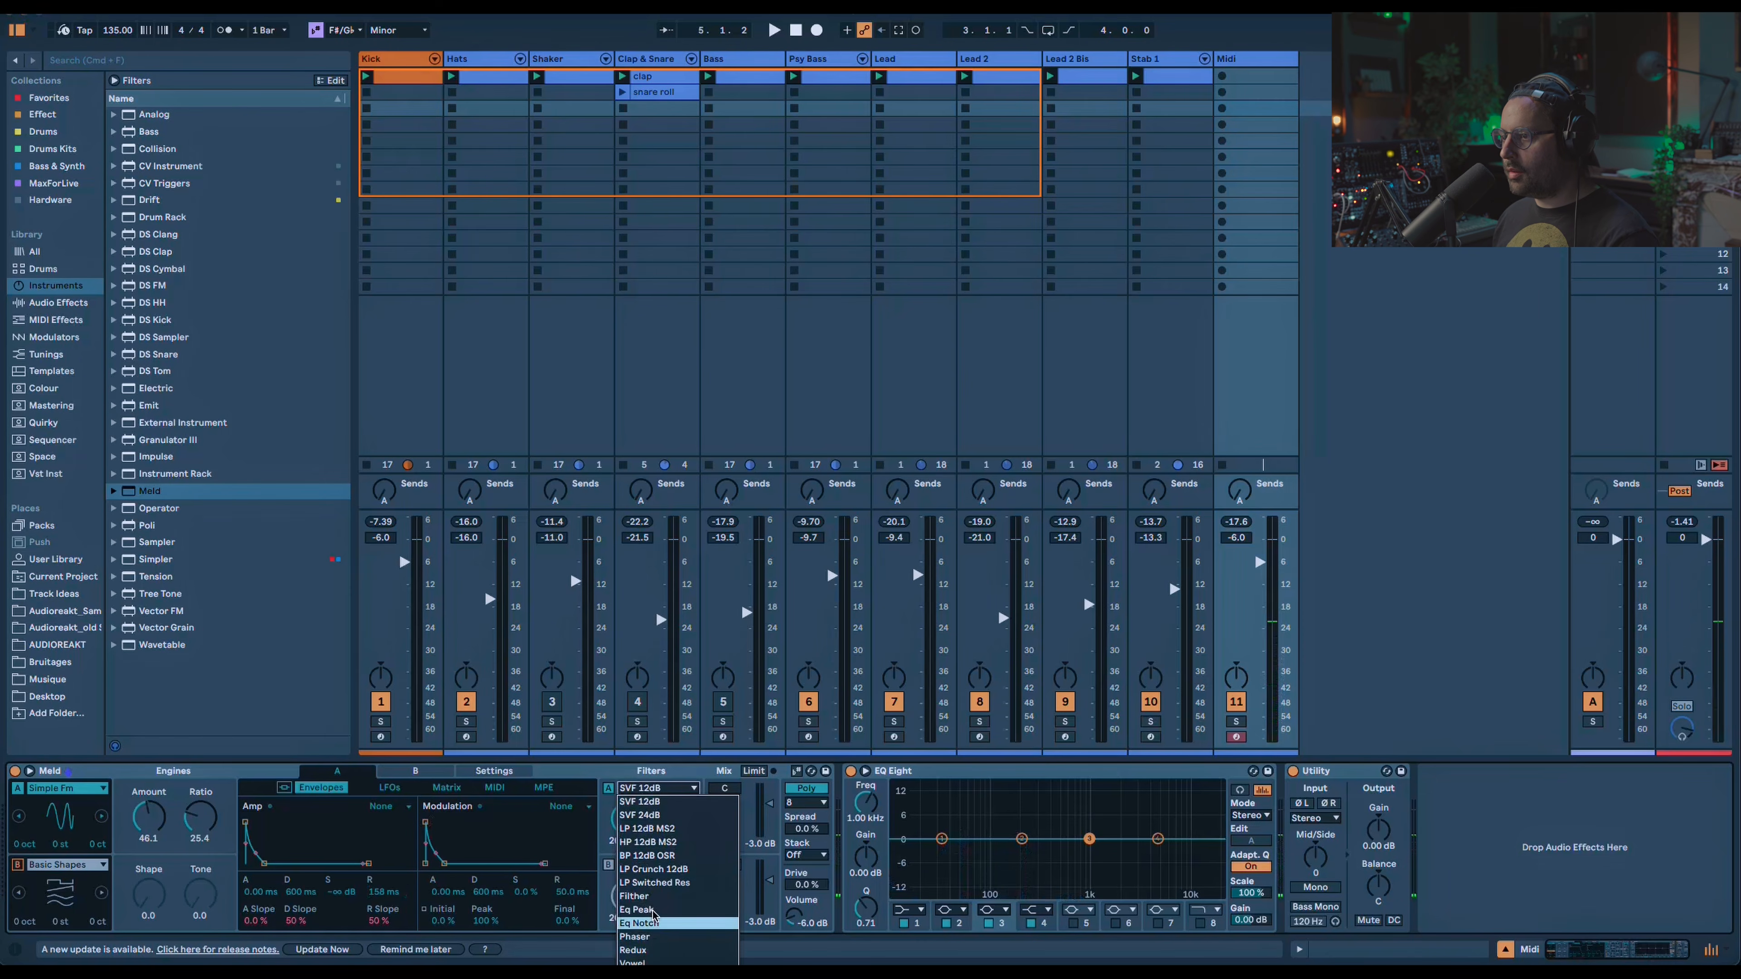
click(671, 830)
drag(642, 832, 642, 885)
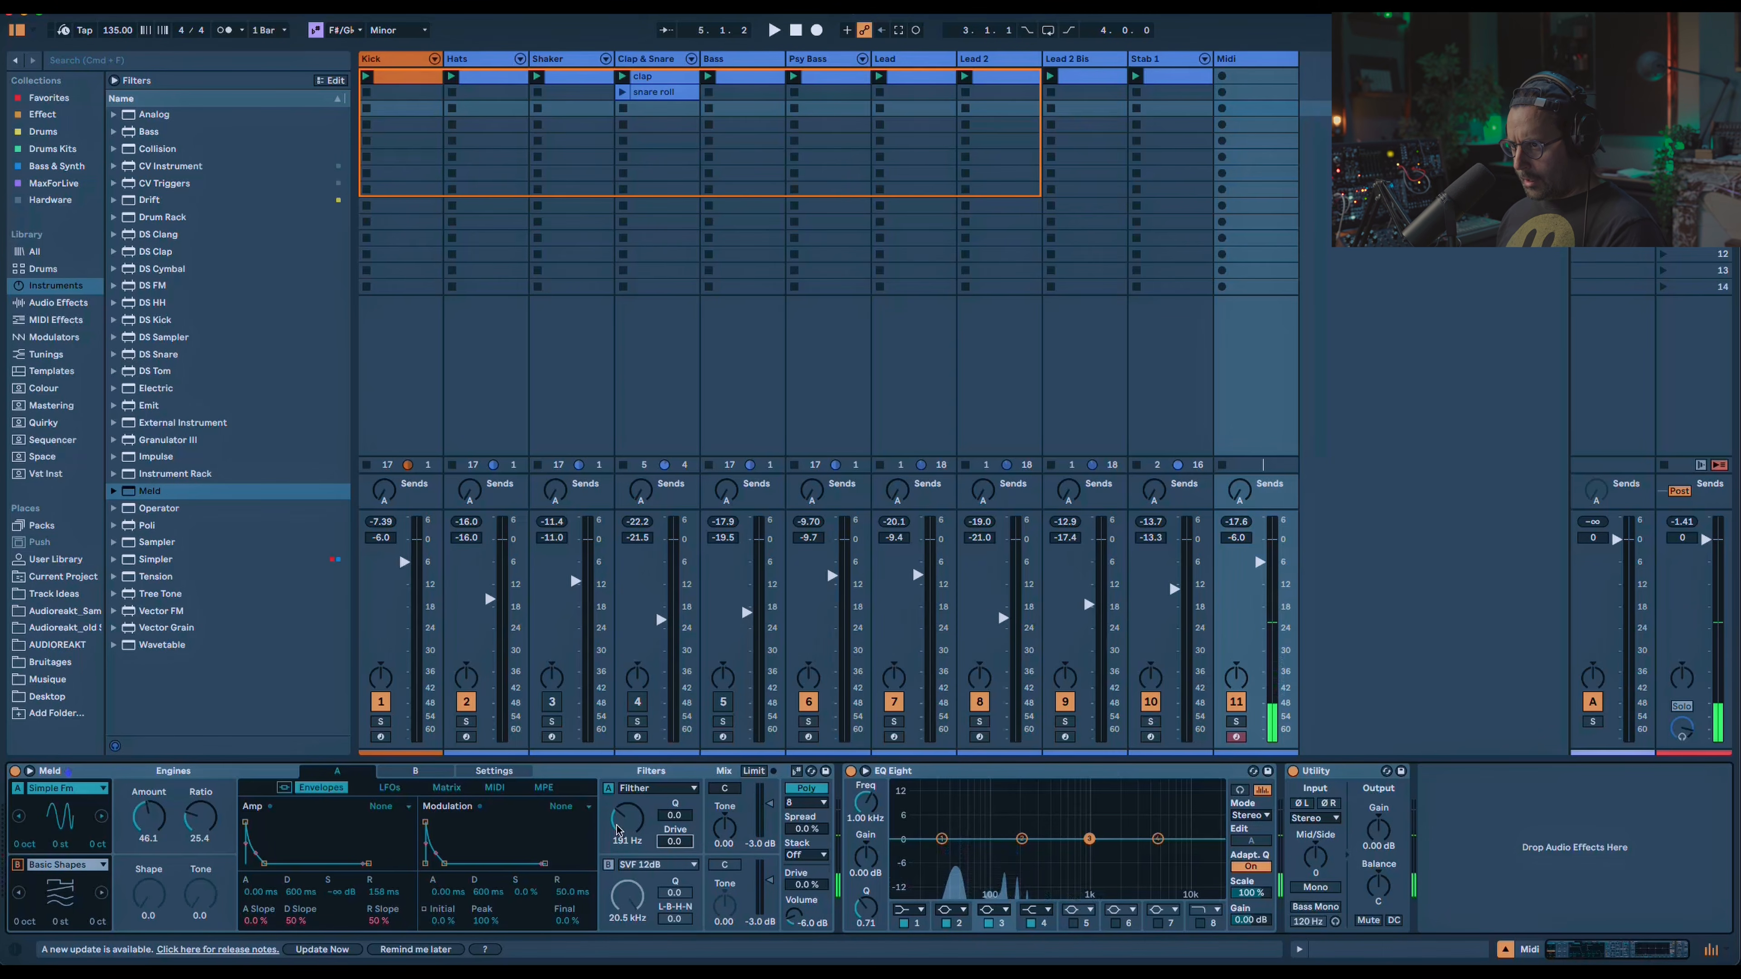
click(446, 787)
drag(346, 893, 346, 881)
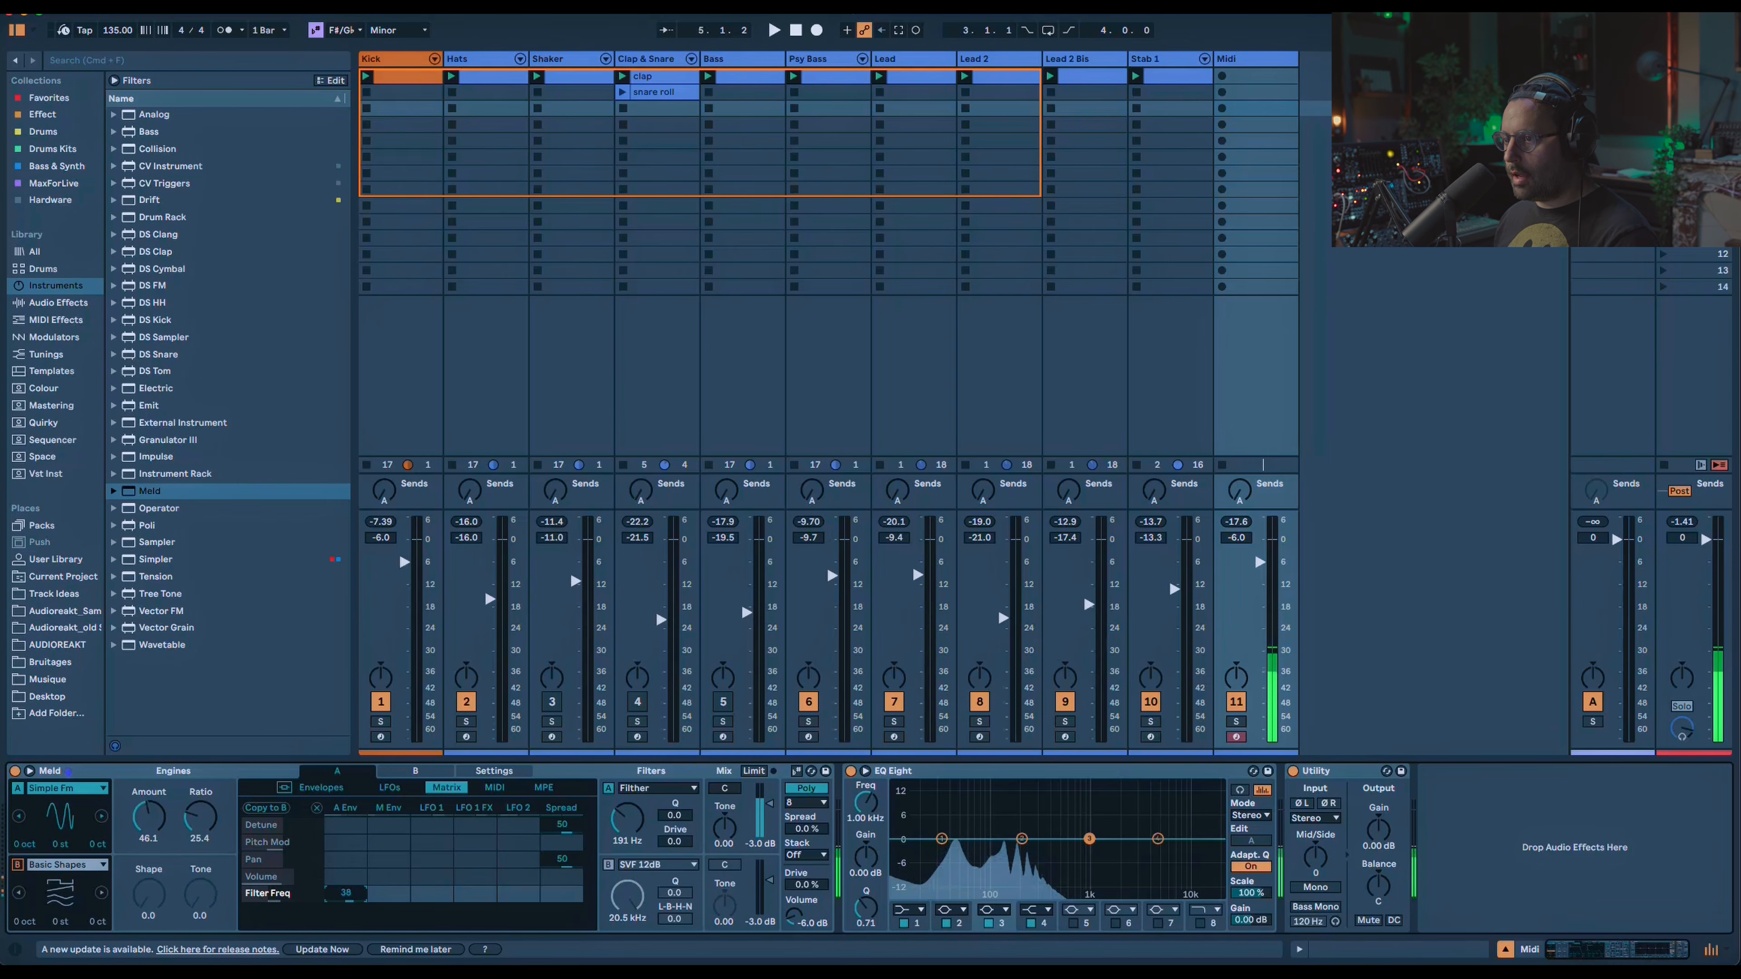
click(801, 791)
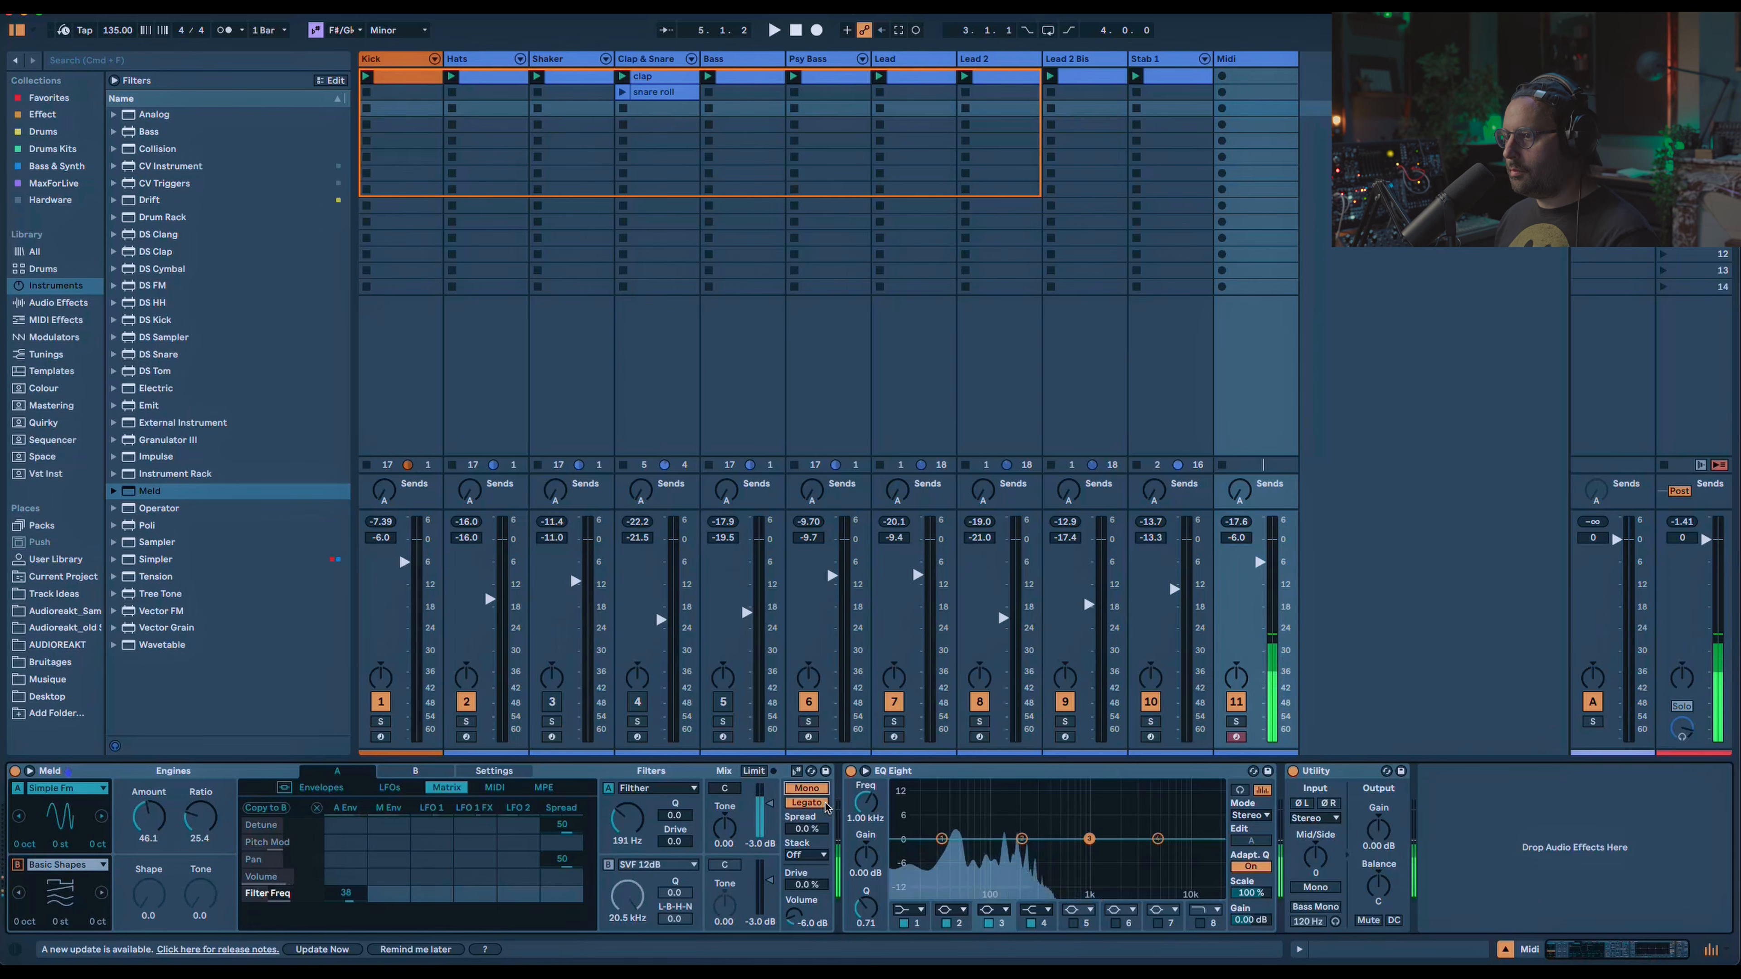
Insert the ADRKT_Tools_Modernizer rack between Meld and EQ Eight.
click(321, 788)
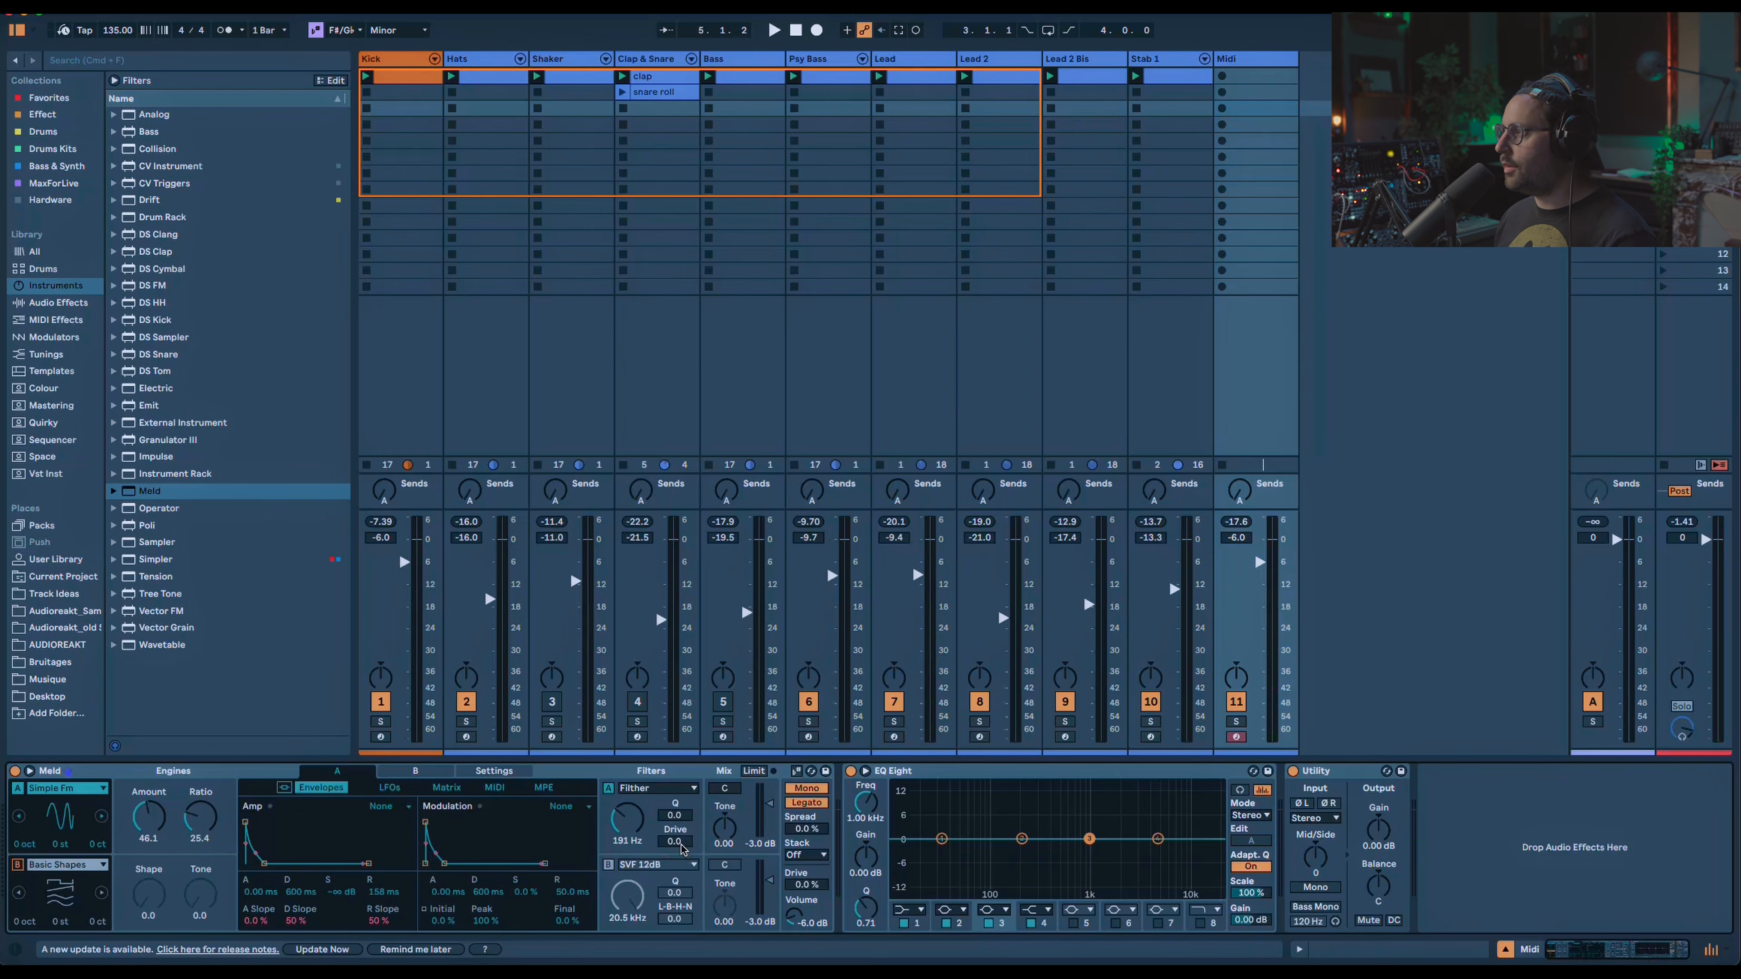
click(43, 100)
drag(226, 395, 853, 842)
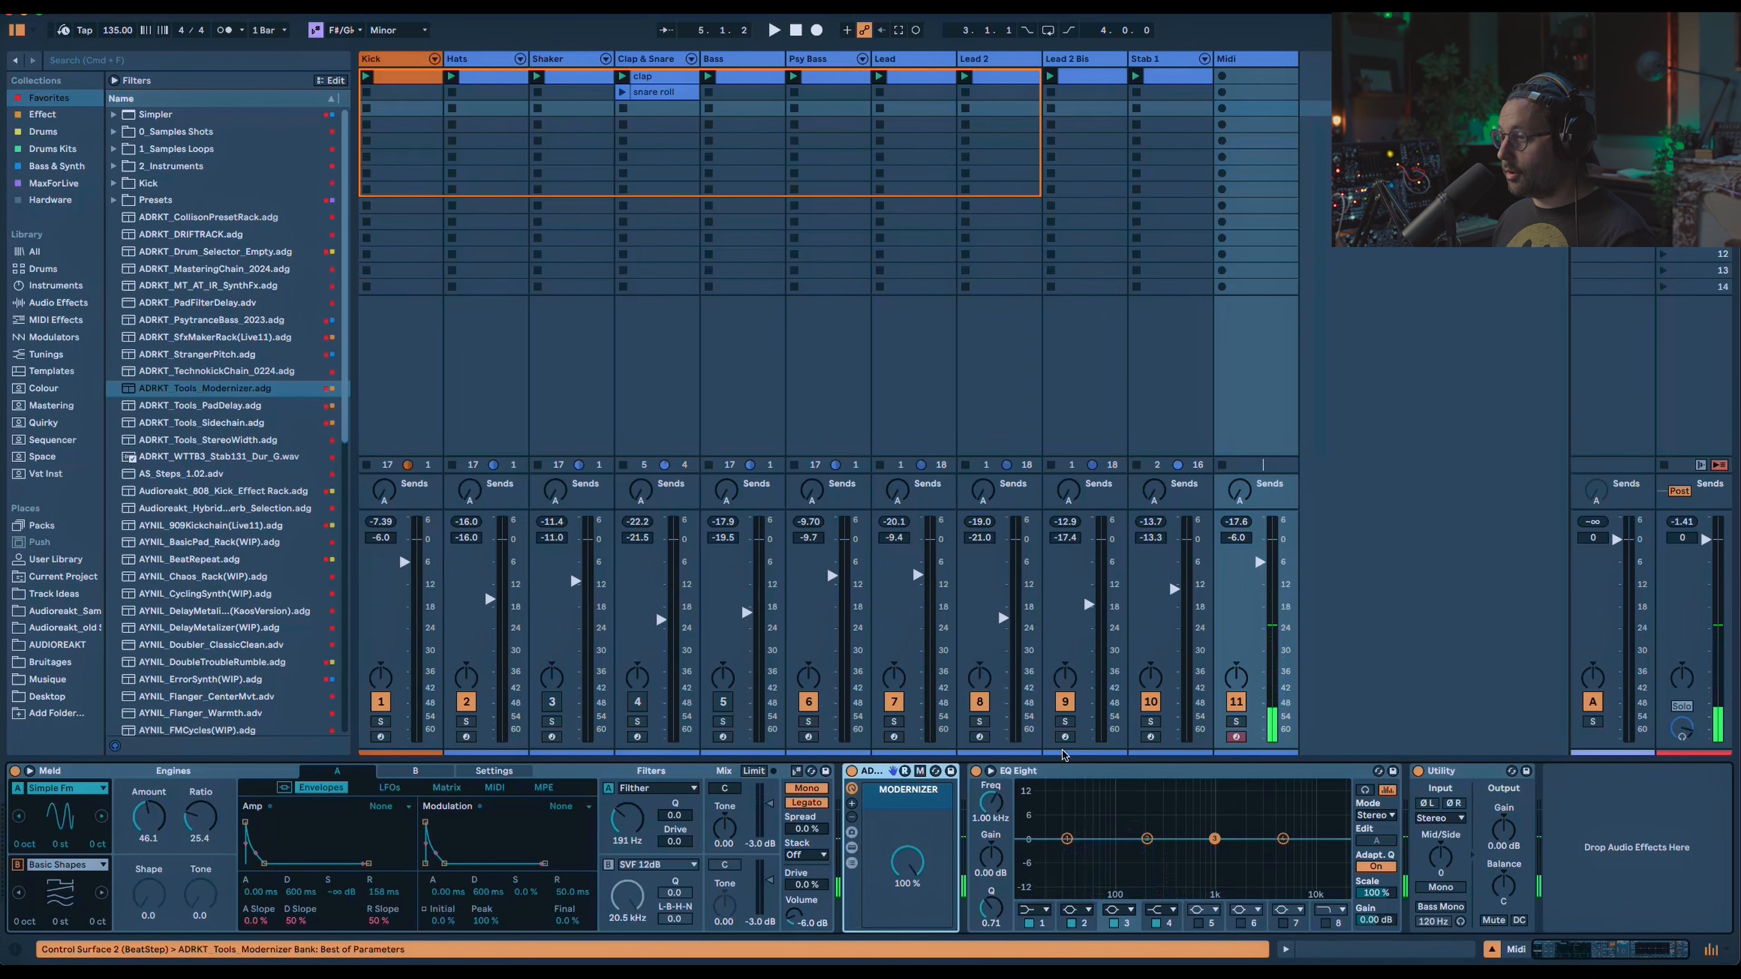
Cut the lows below 116 Hz in the Meld track's EQ Eight and boost band 3 by 4.83 dB at 1.09 kHz.
click(1037, 909)
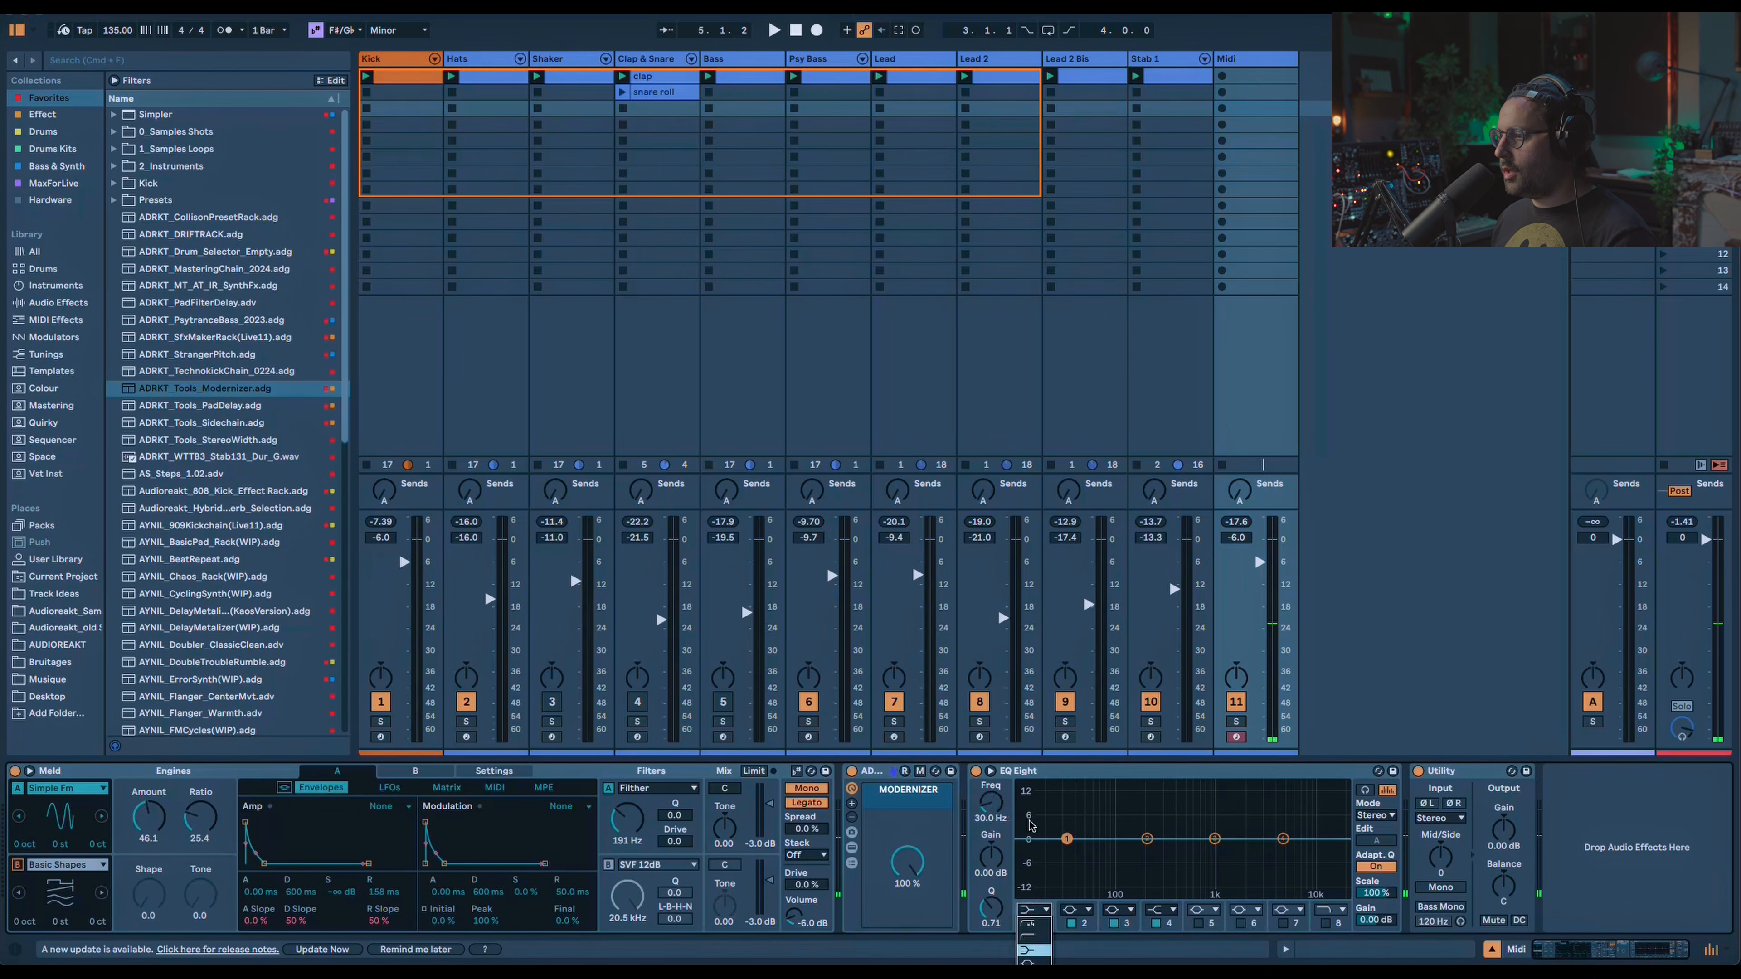
click(1030, 919)
drag(1067, 853, 1124, 836)
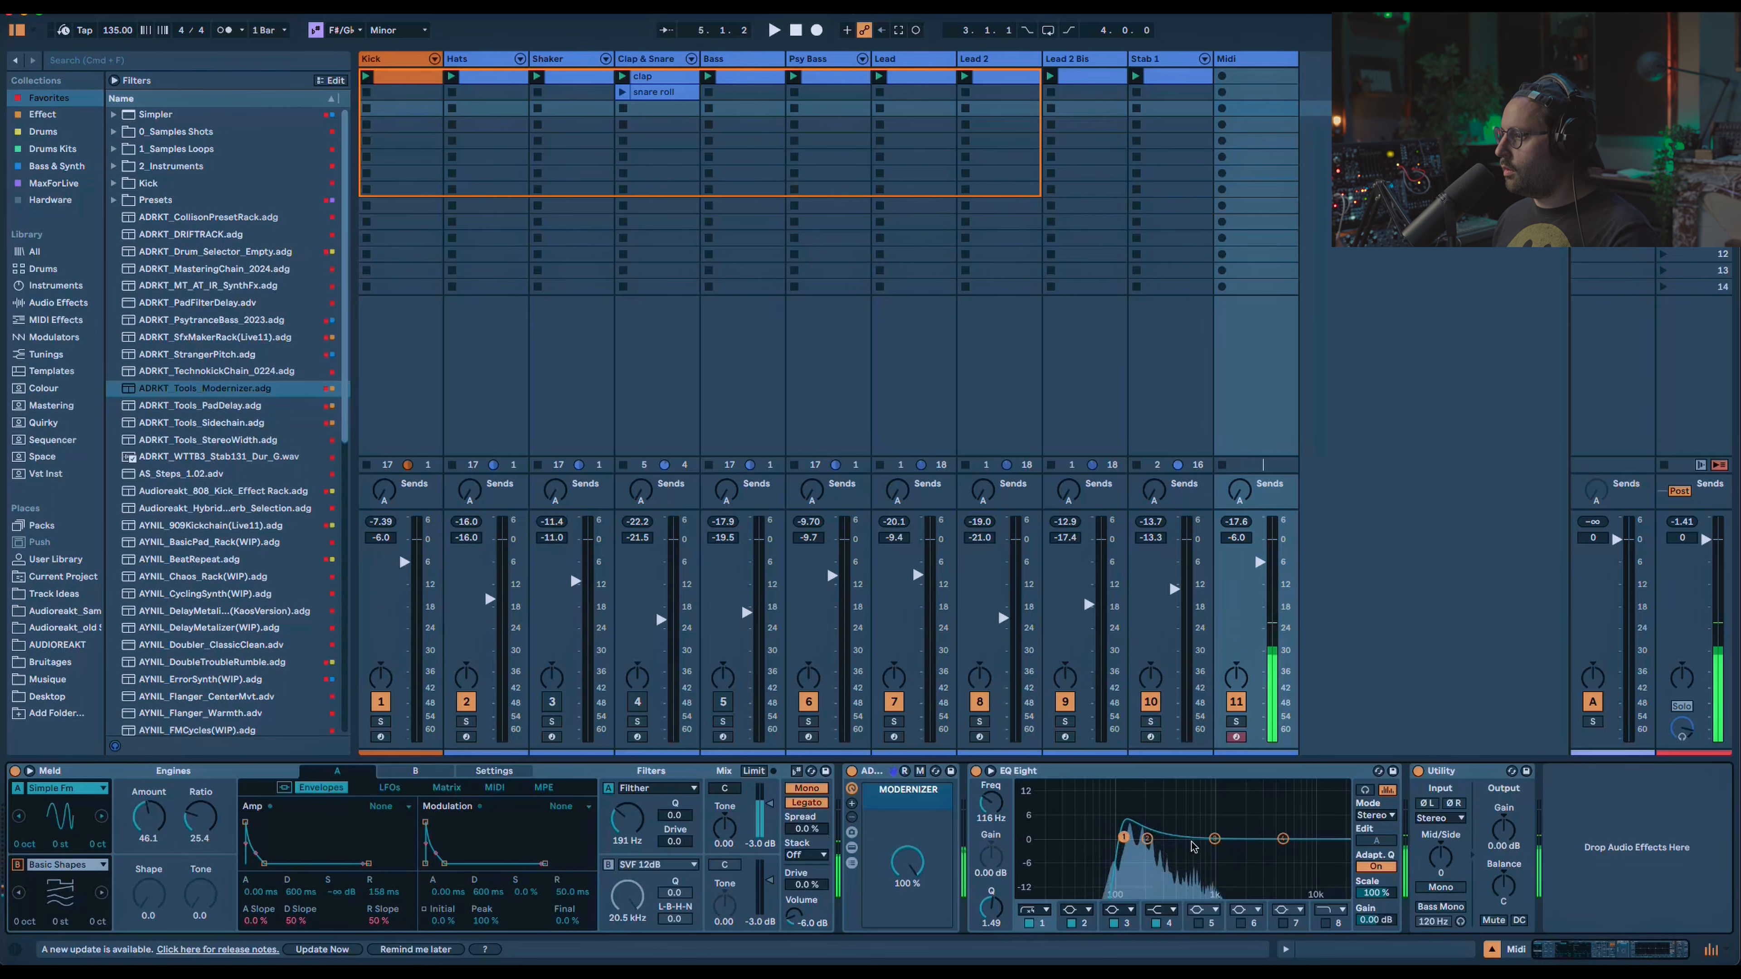
drag(1215, 838, 1217, 821)
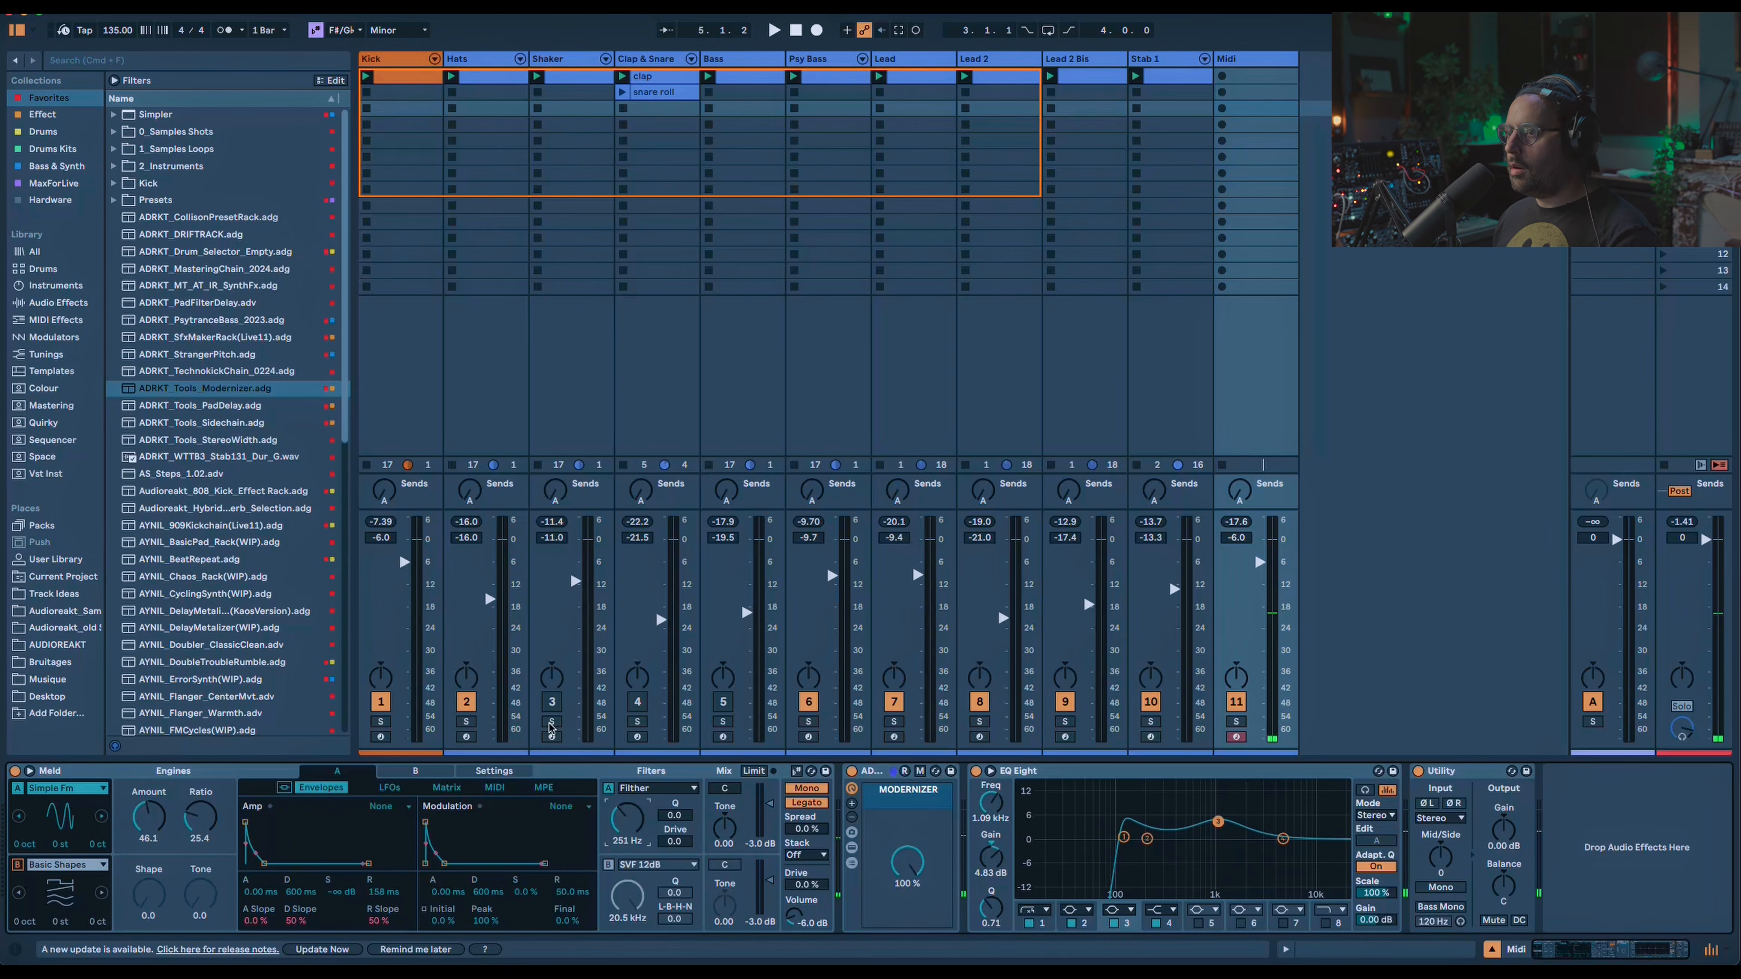
Add Reverb at the end of the Meld track's chain with 1.68 s decay and 35% Dry/Wet.
click(59, 303)
scroll(160, 665, down, 5)
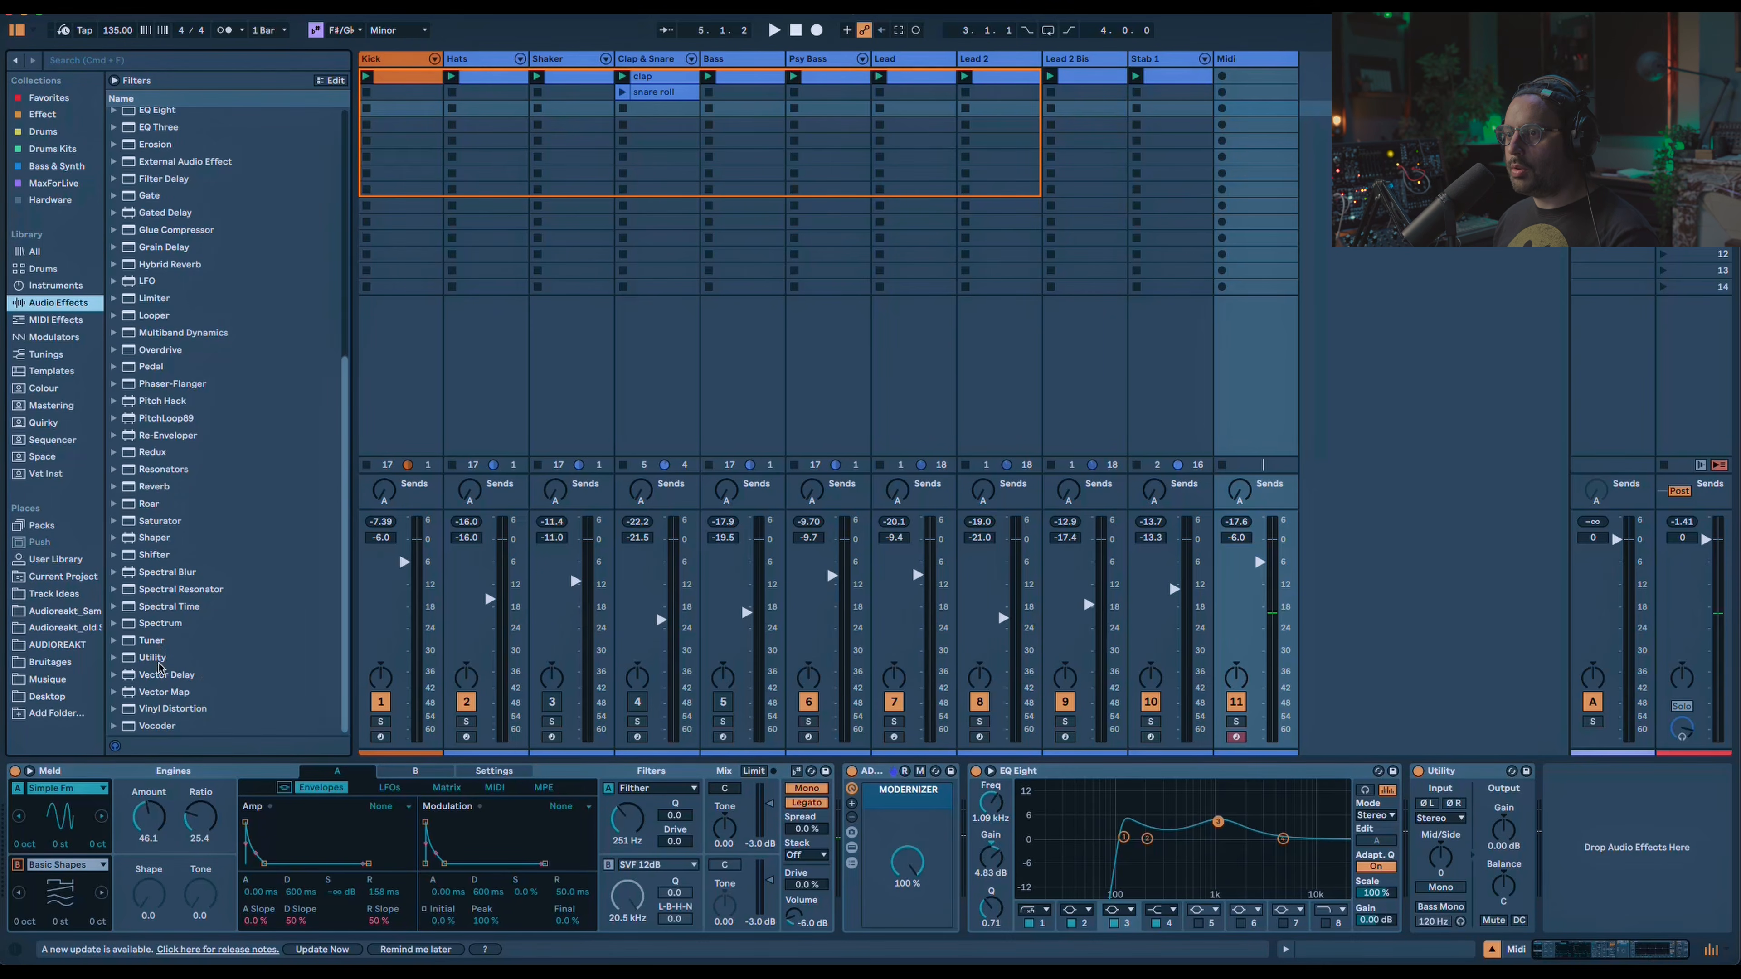
double_click(158, 485)
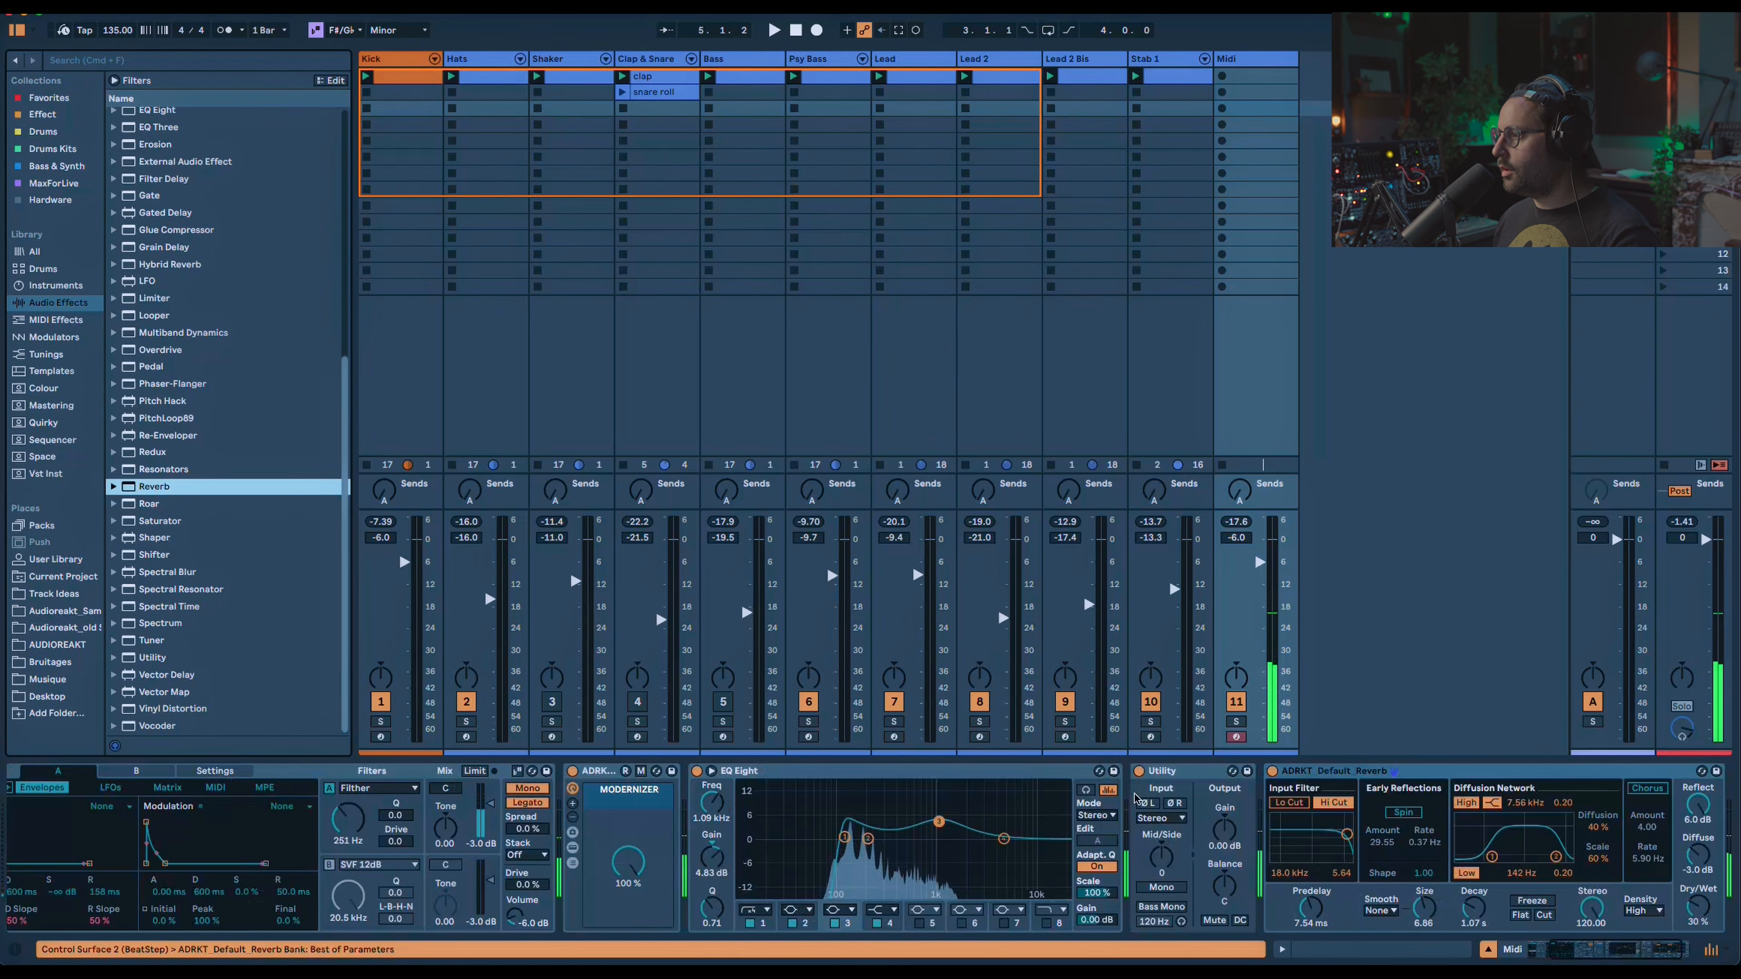
drag(1474, 908, 1474, 899)
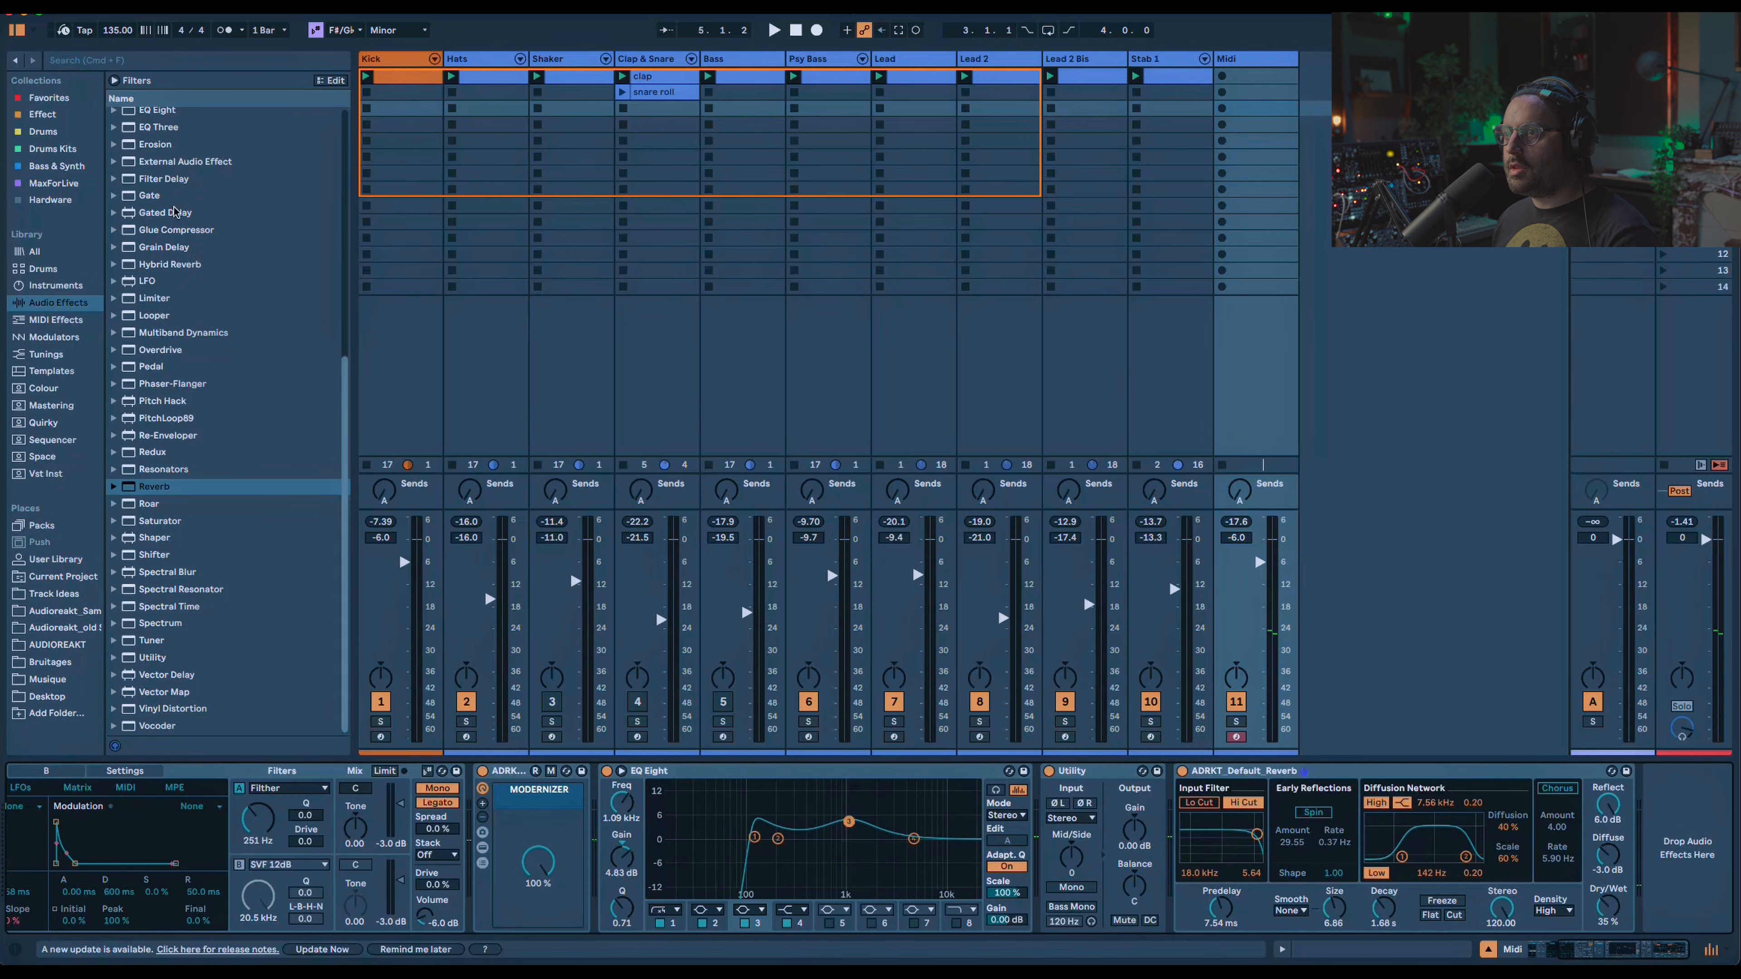
Add Delay after the Reverb, with its filter at 1.96 kHz, width 3.07, and Dry/Wet at 39%.
scroll(185, 414, up, 10)
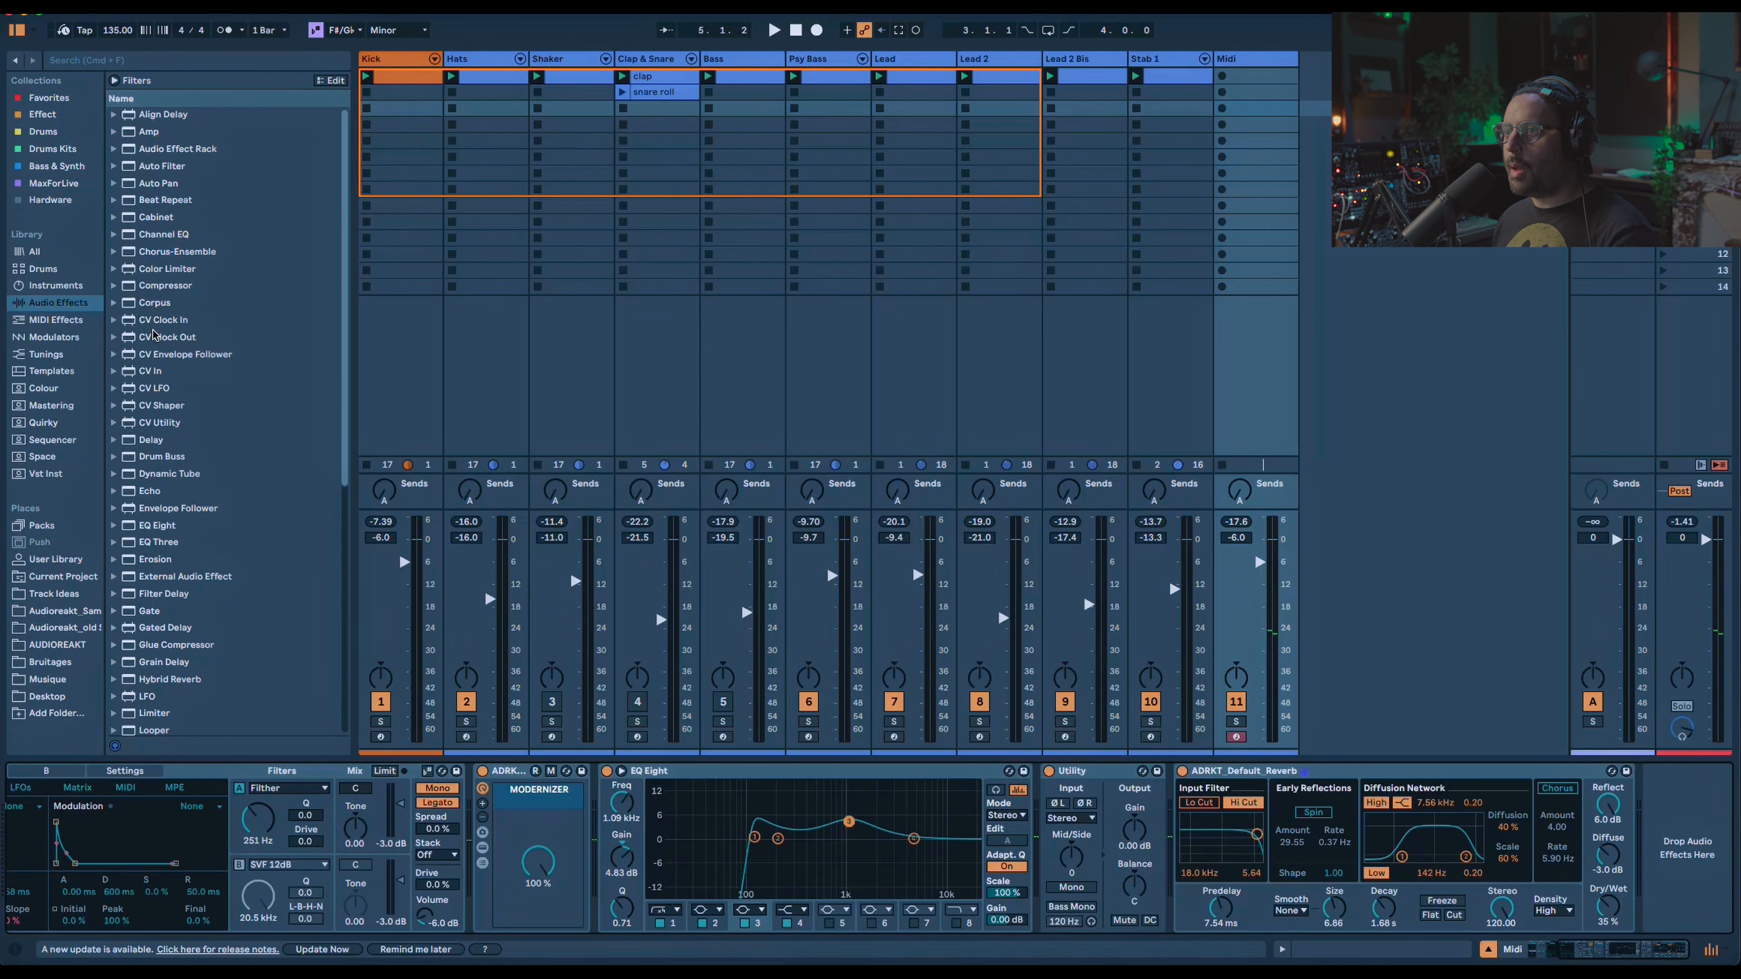
double_click(151, 439)
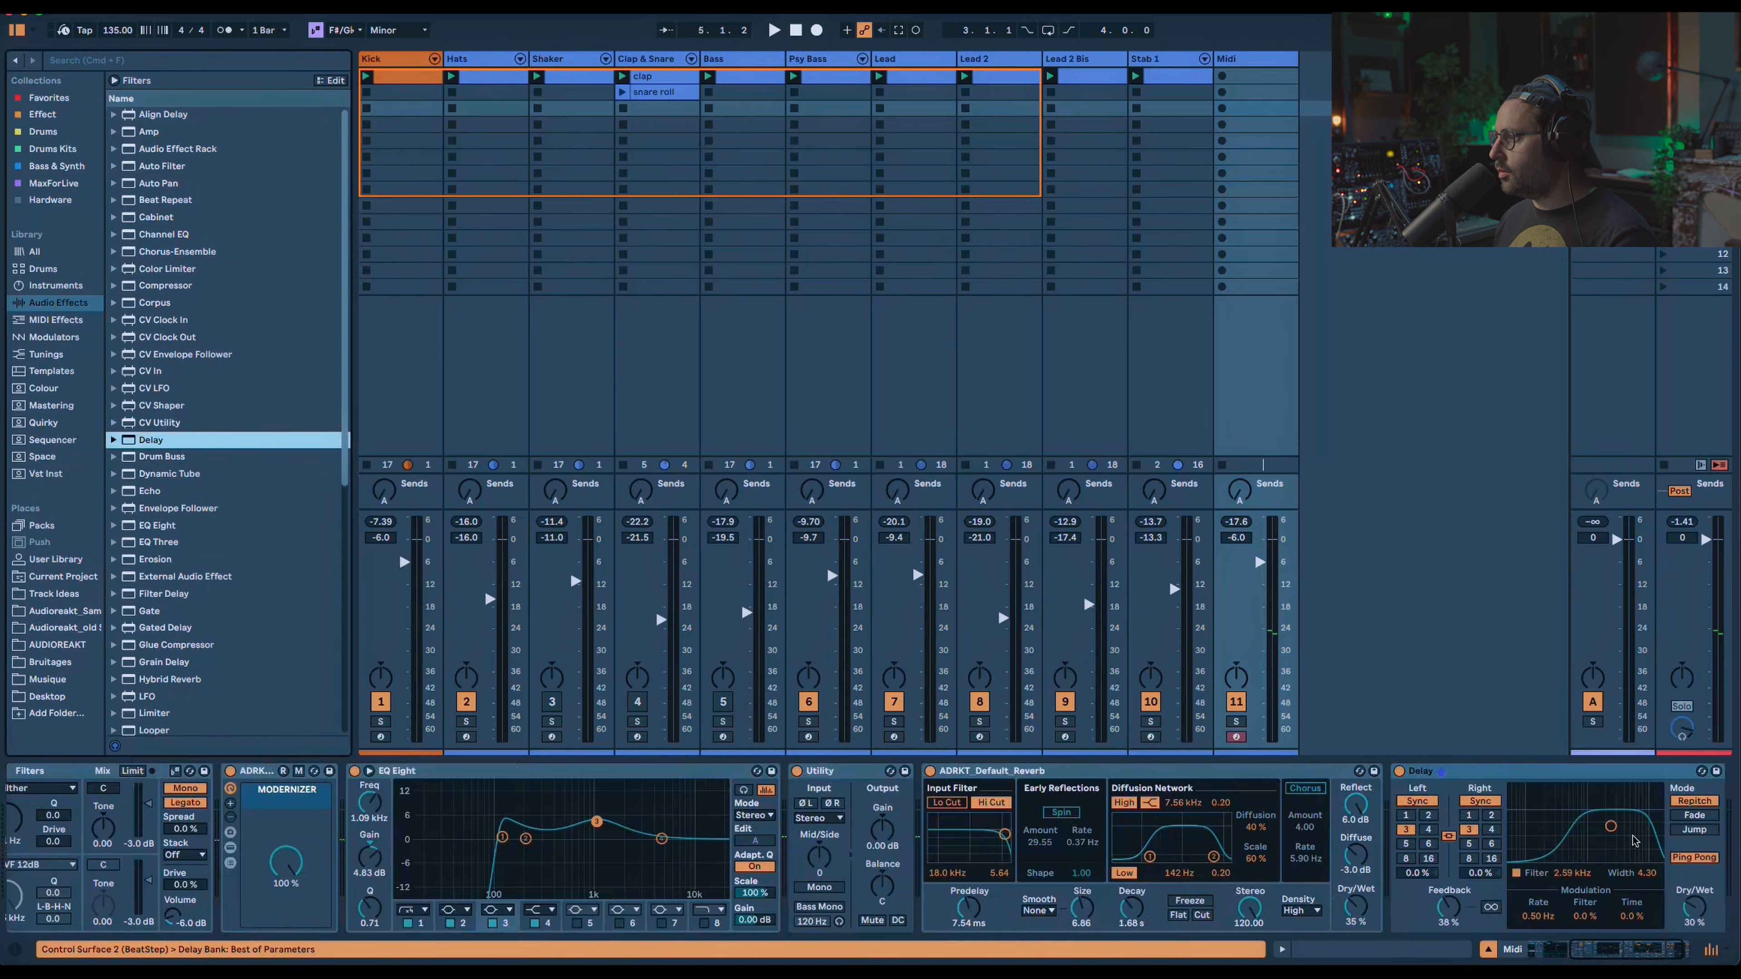
drag(1621, 837, 1614, 846)
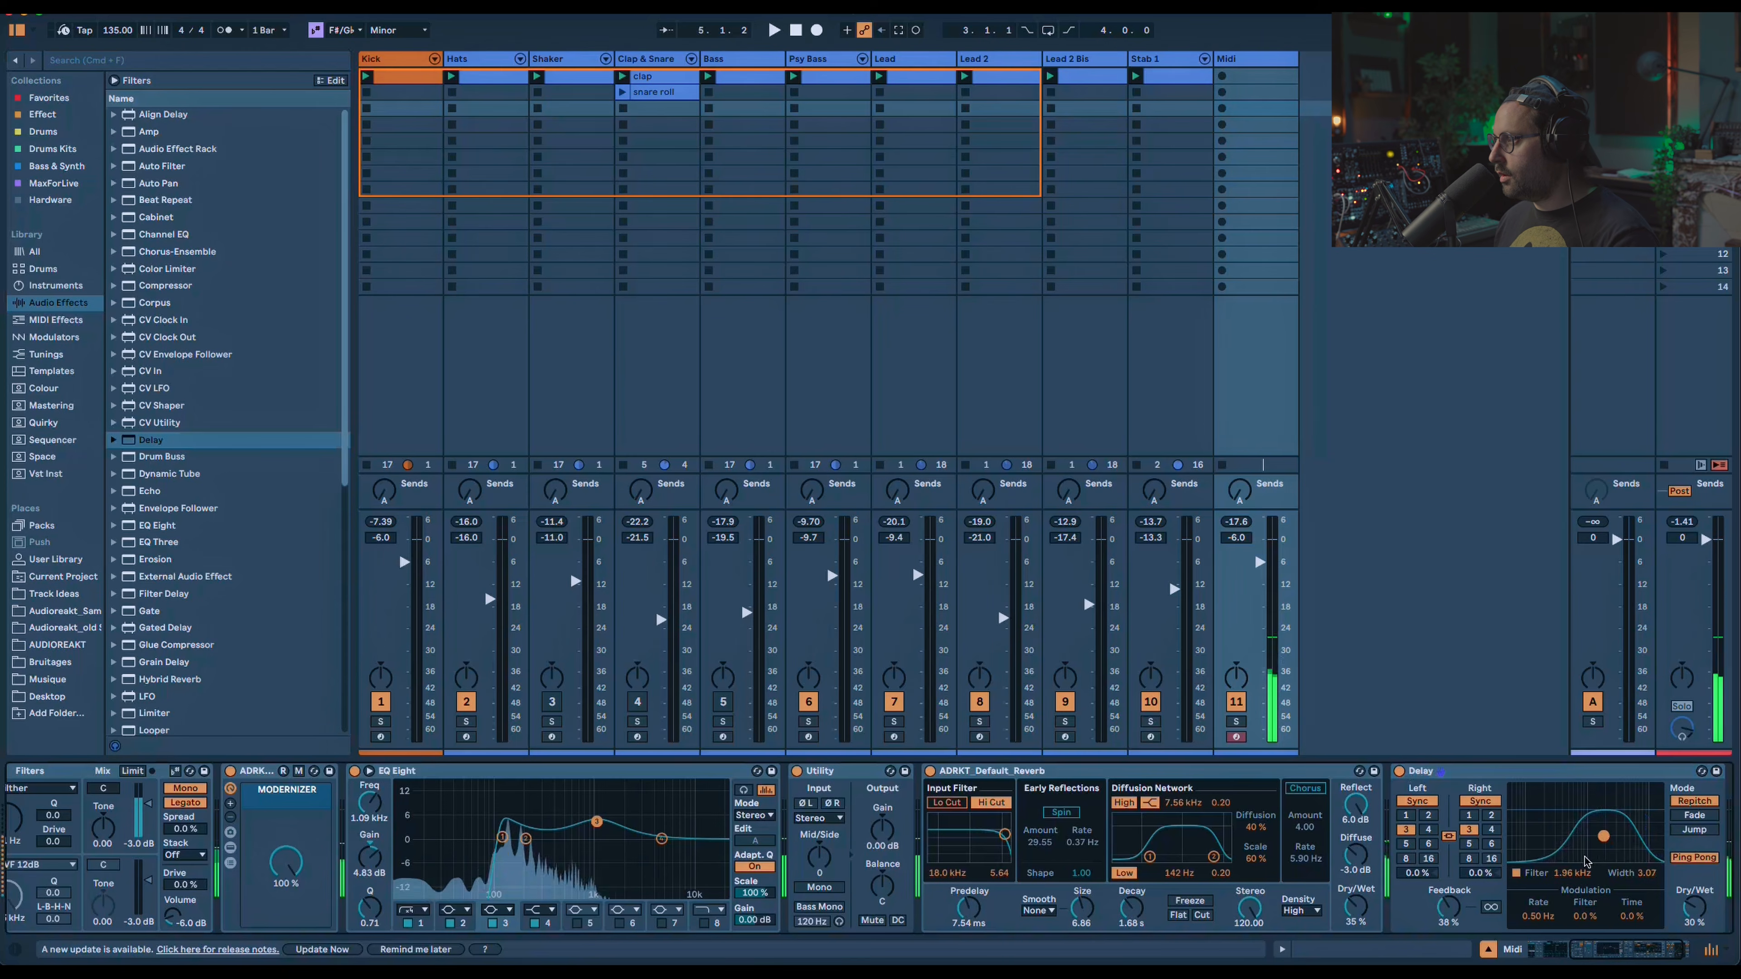
drag(1694, 908, 1694, 895)
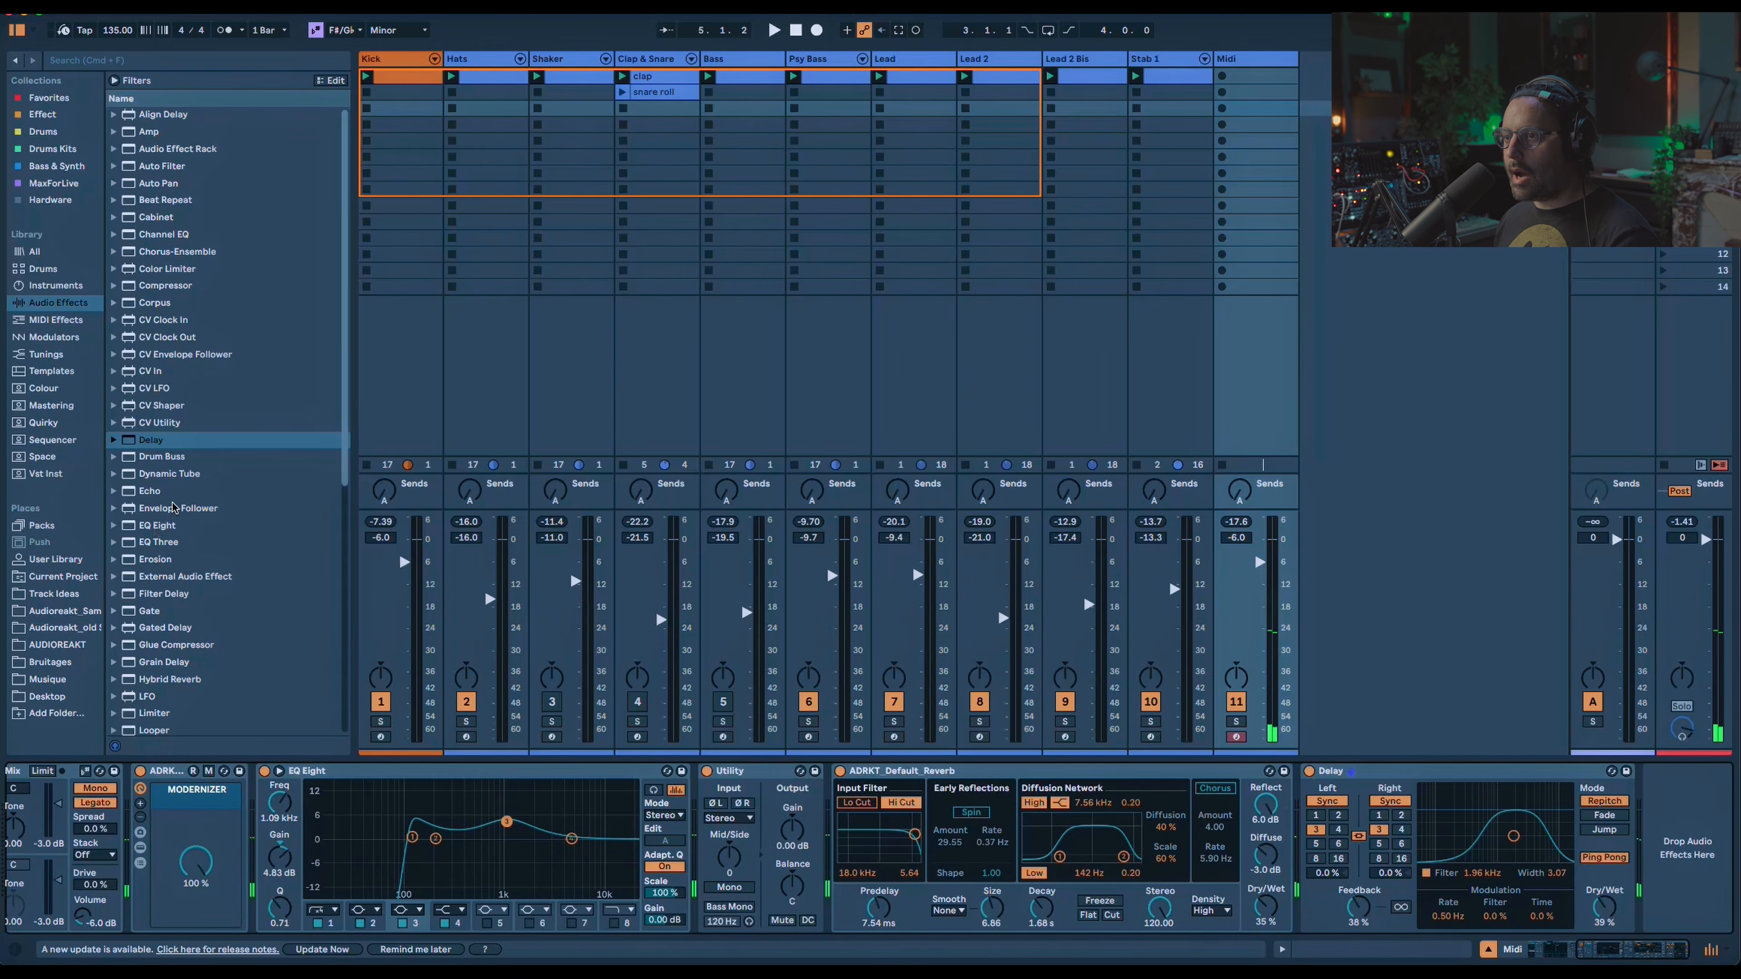
Add Roar after the Delay and switch its routing to Multi Band with crossovers at 508 Hz and 4.90 kHz.
scroll(184, 585, down, 8)
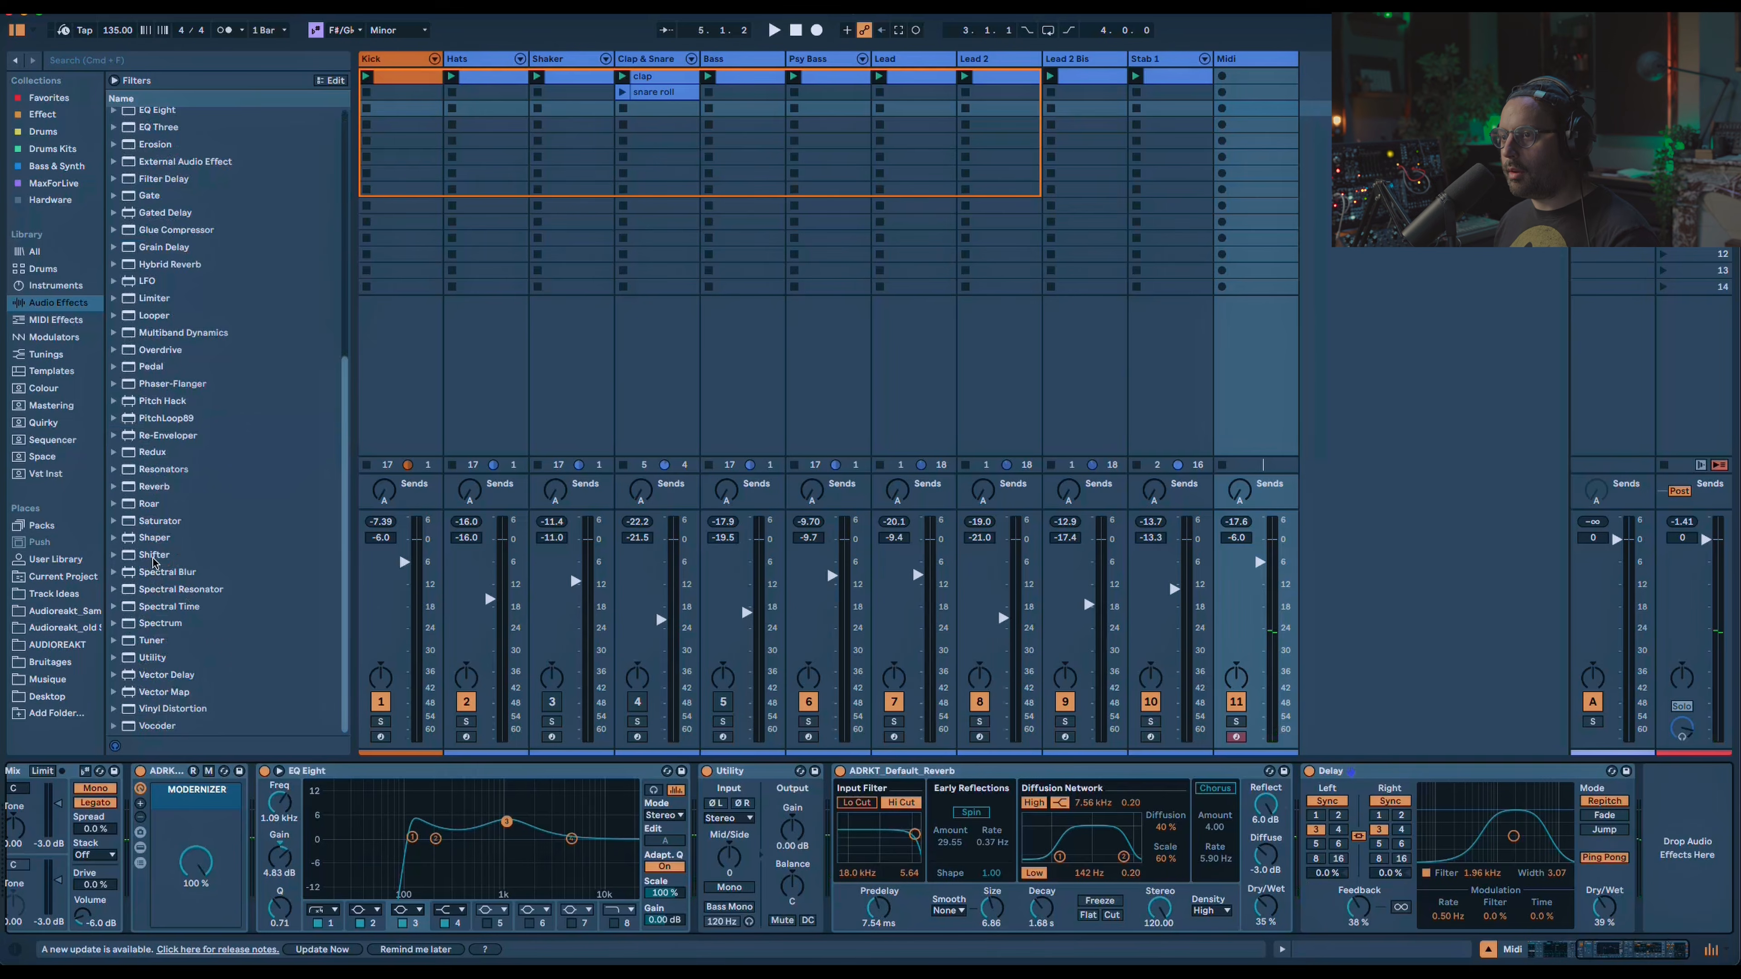
double_click(134, 505)
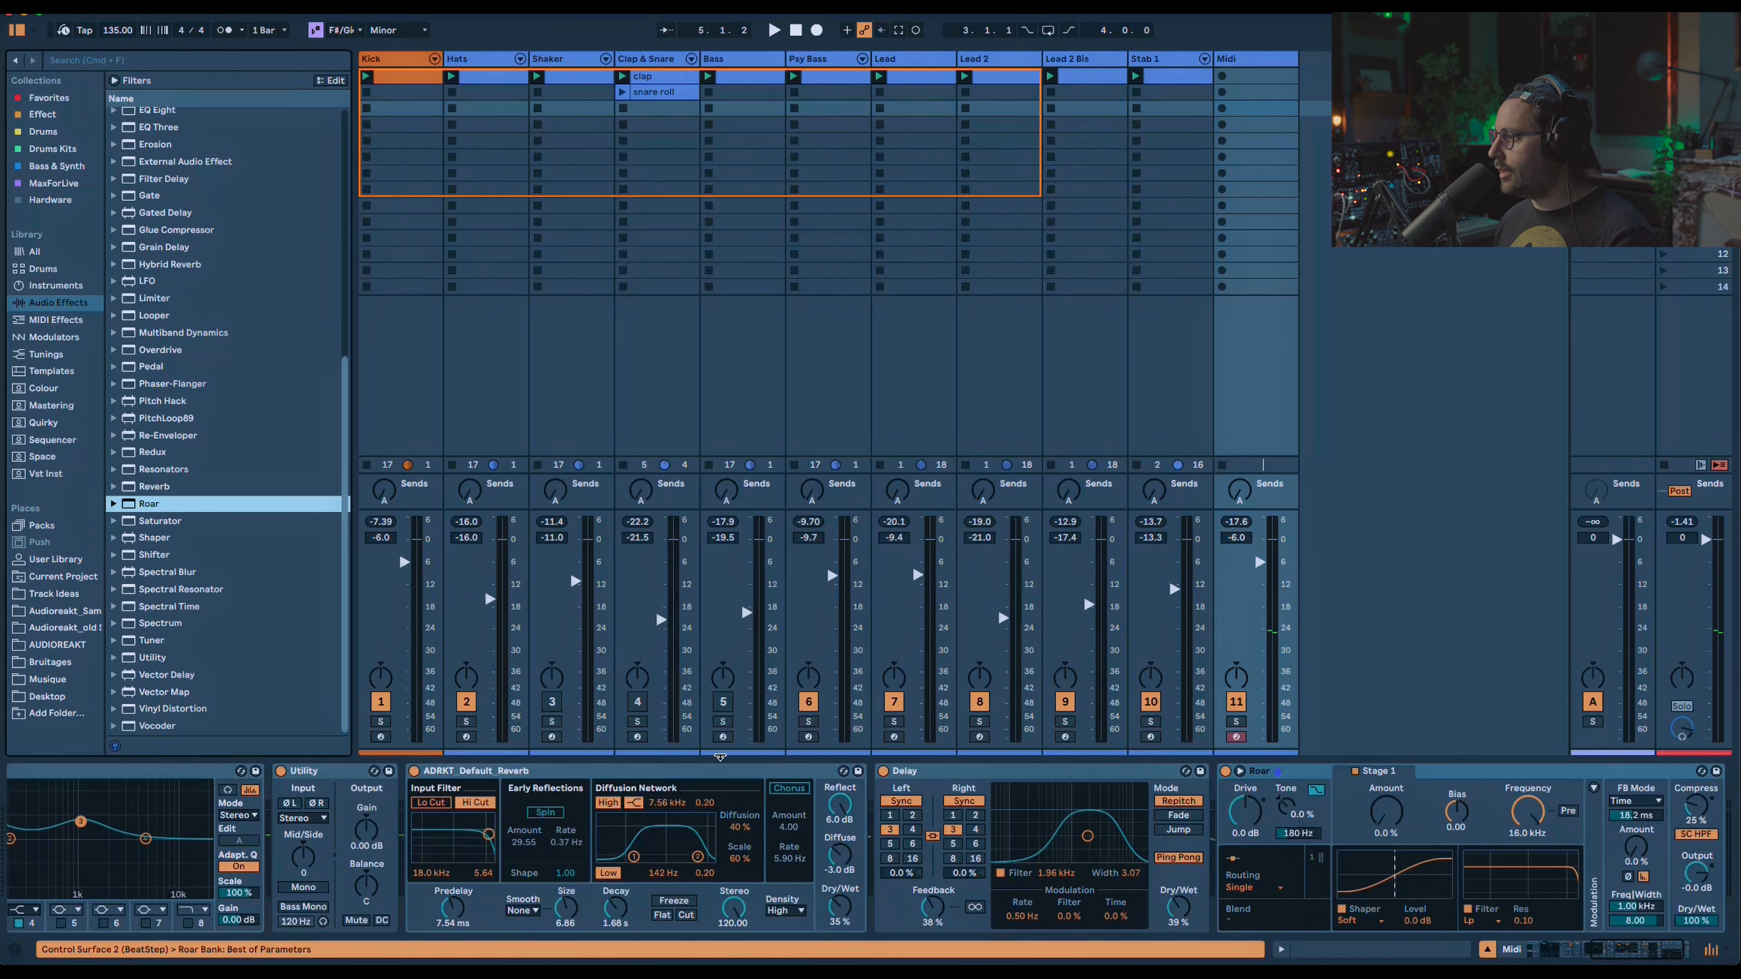
click(1258, 887)
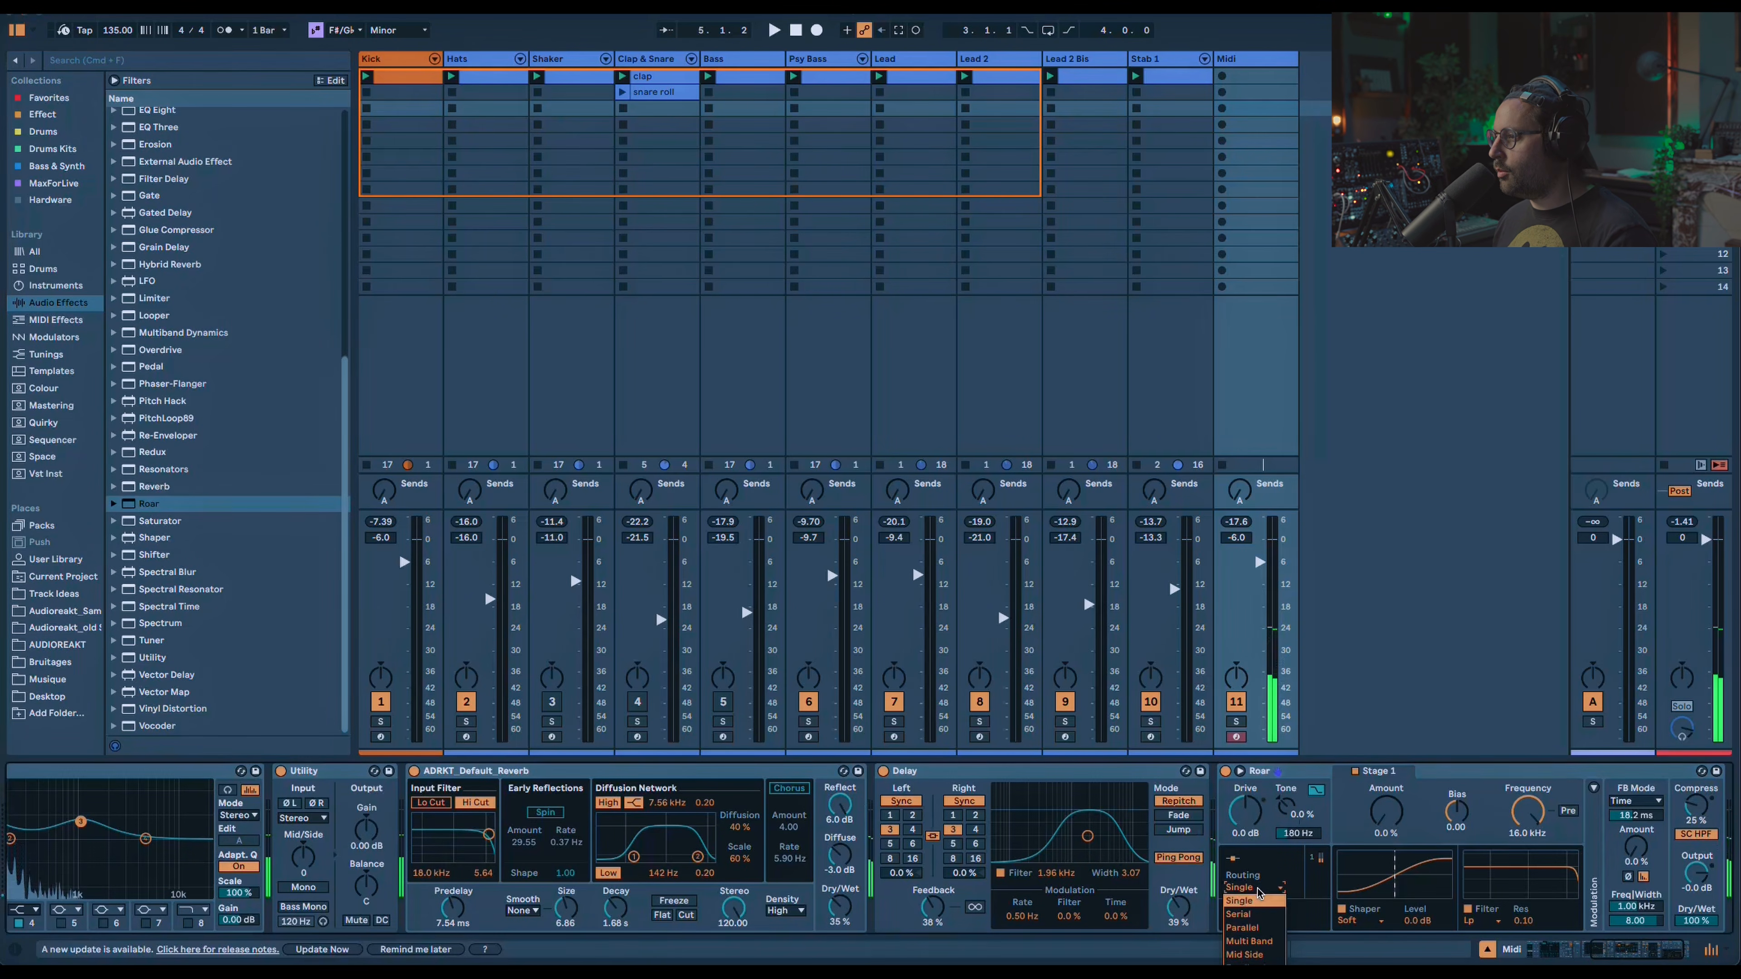
click(1247, 941)
drag(1240, 921, 1240, 897)
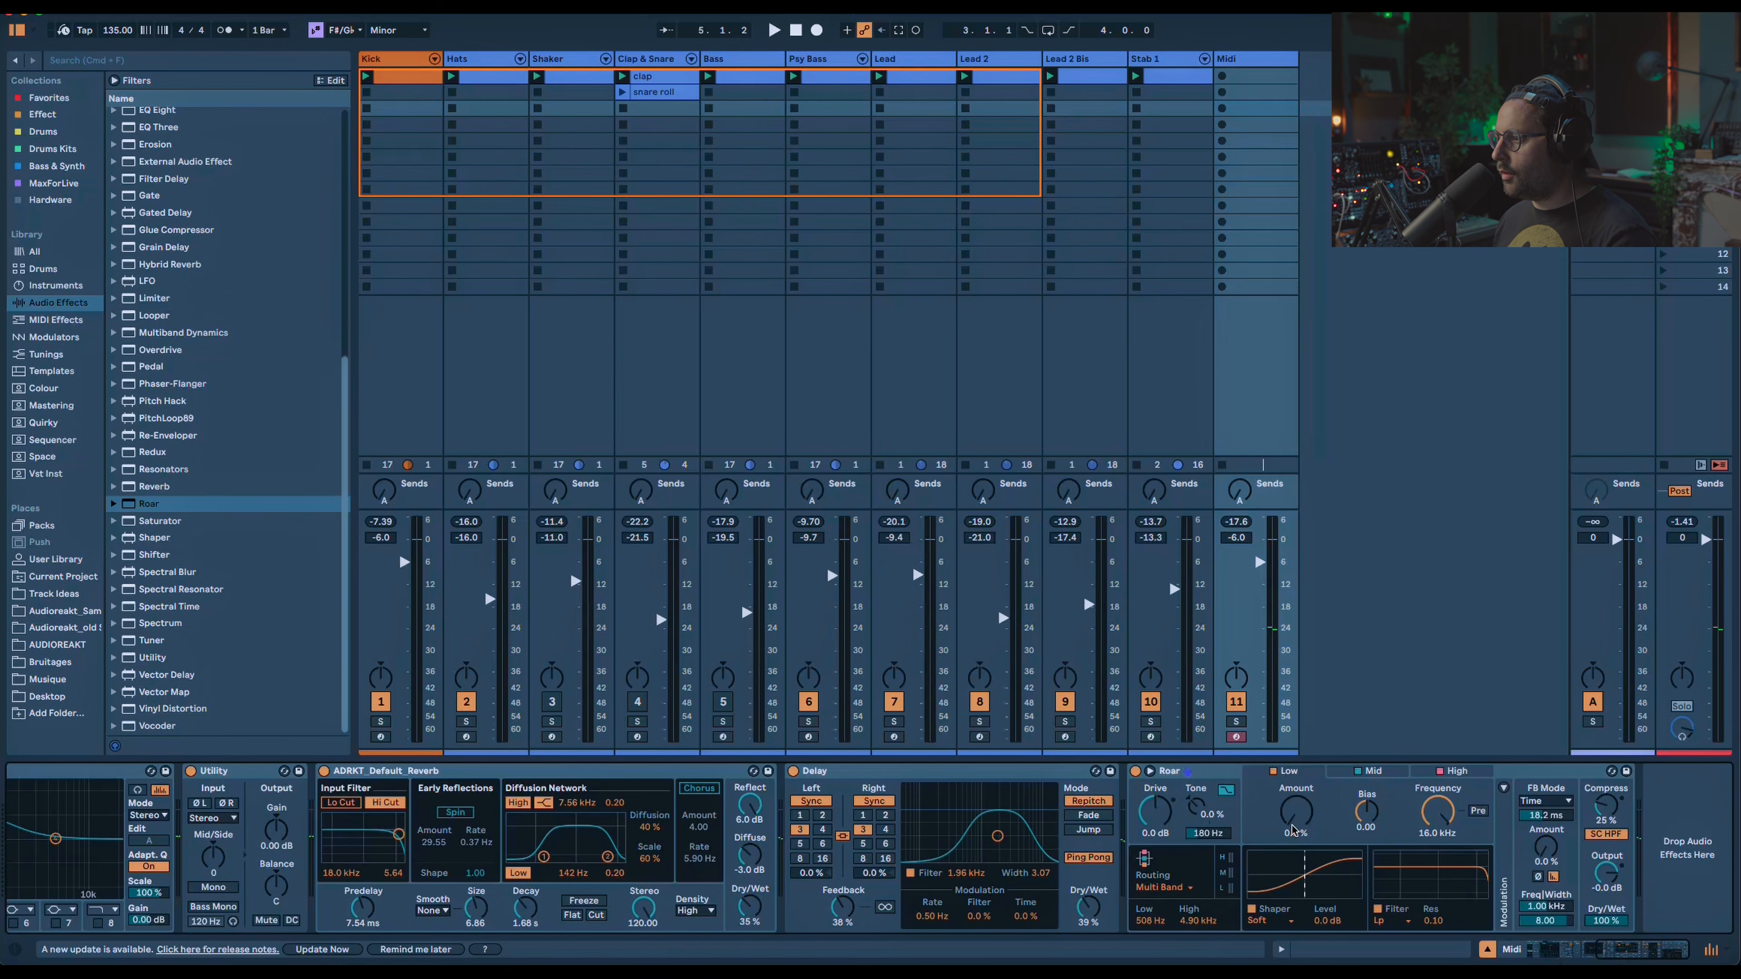
Shape Roar's Mid band with the Diode Clipper at 94% amount and a Peak filter of 2.8 dB at 3.10 kHz.
drag(1292, 830, 1293, 819)
click(1370, 772)
click(1269, 921)
click(1292, 800)
drag(1294, 811, 1294, 778)
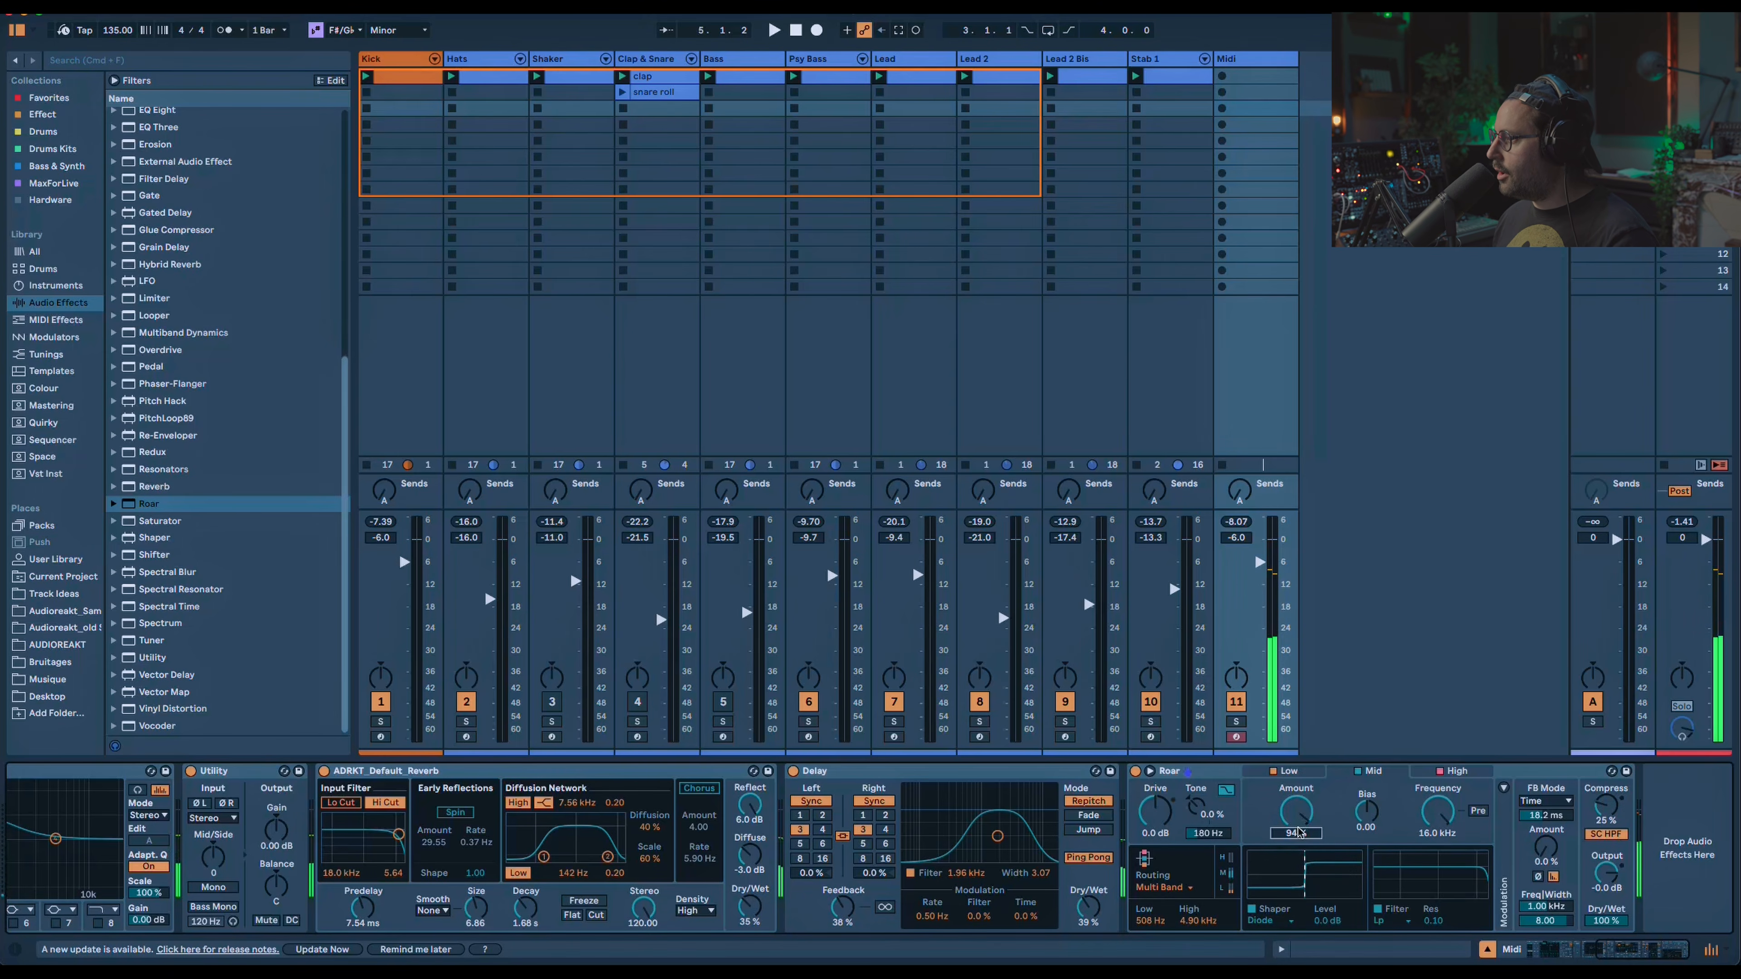
click(1402, 922)
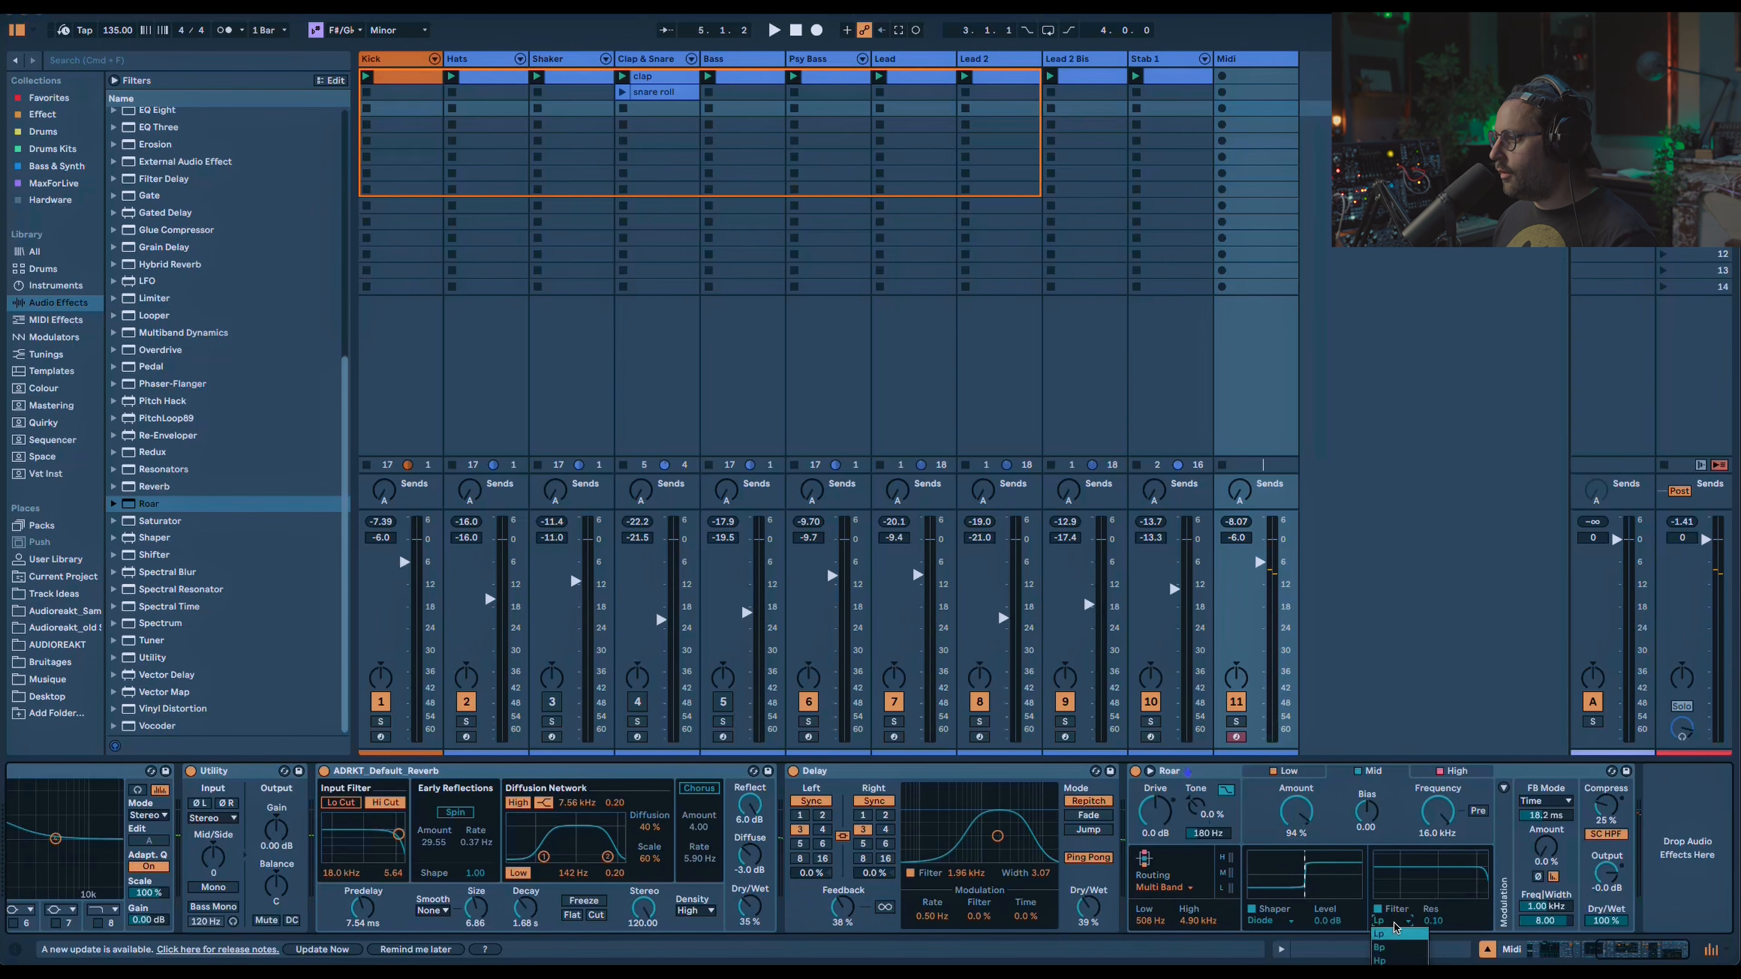
click(1403, 969)
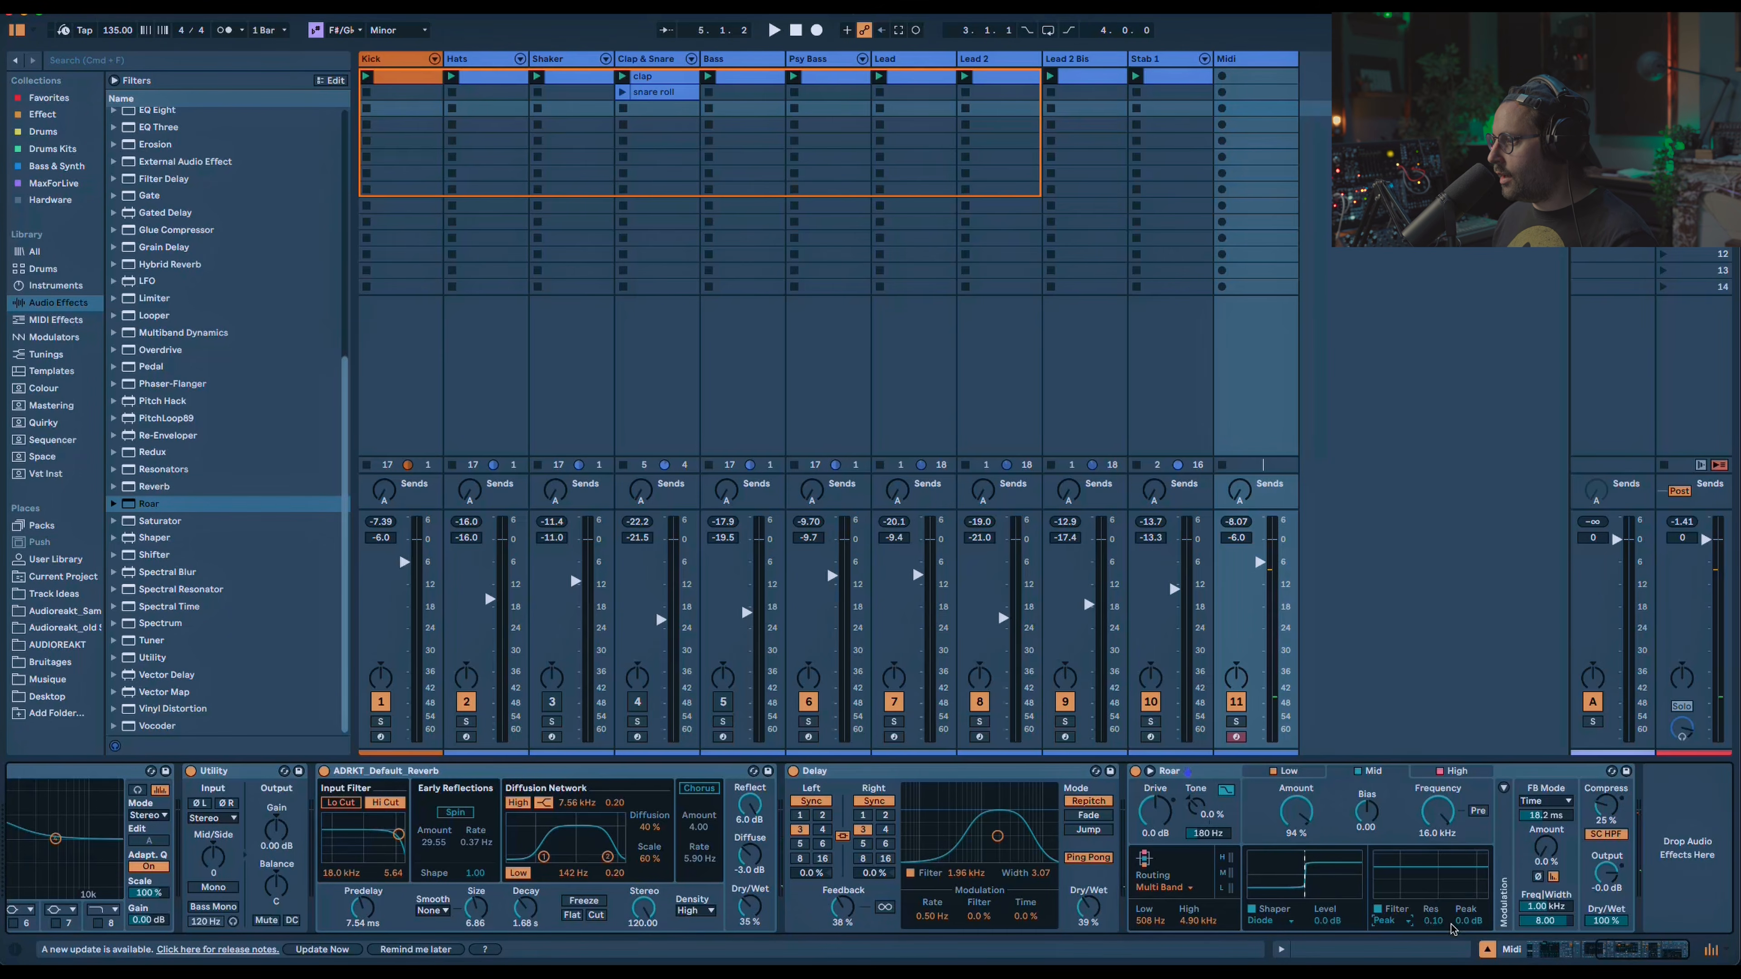
drag(1433, 823, 1433, 851)
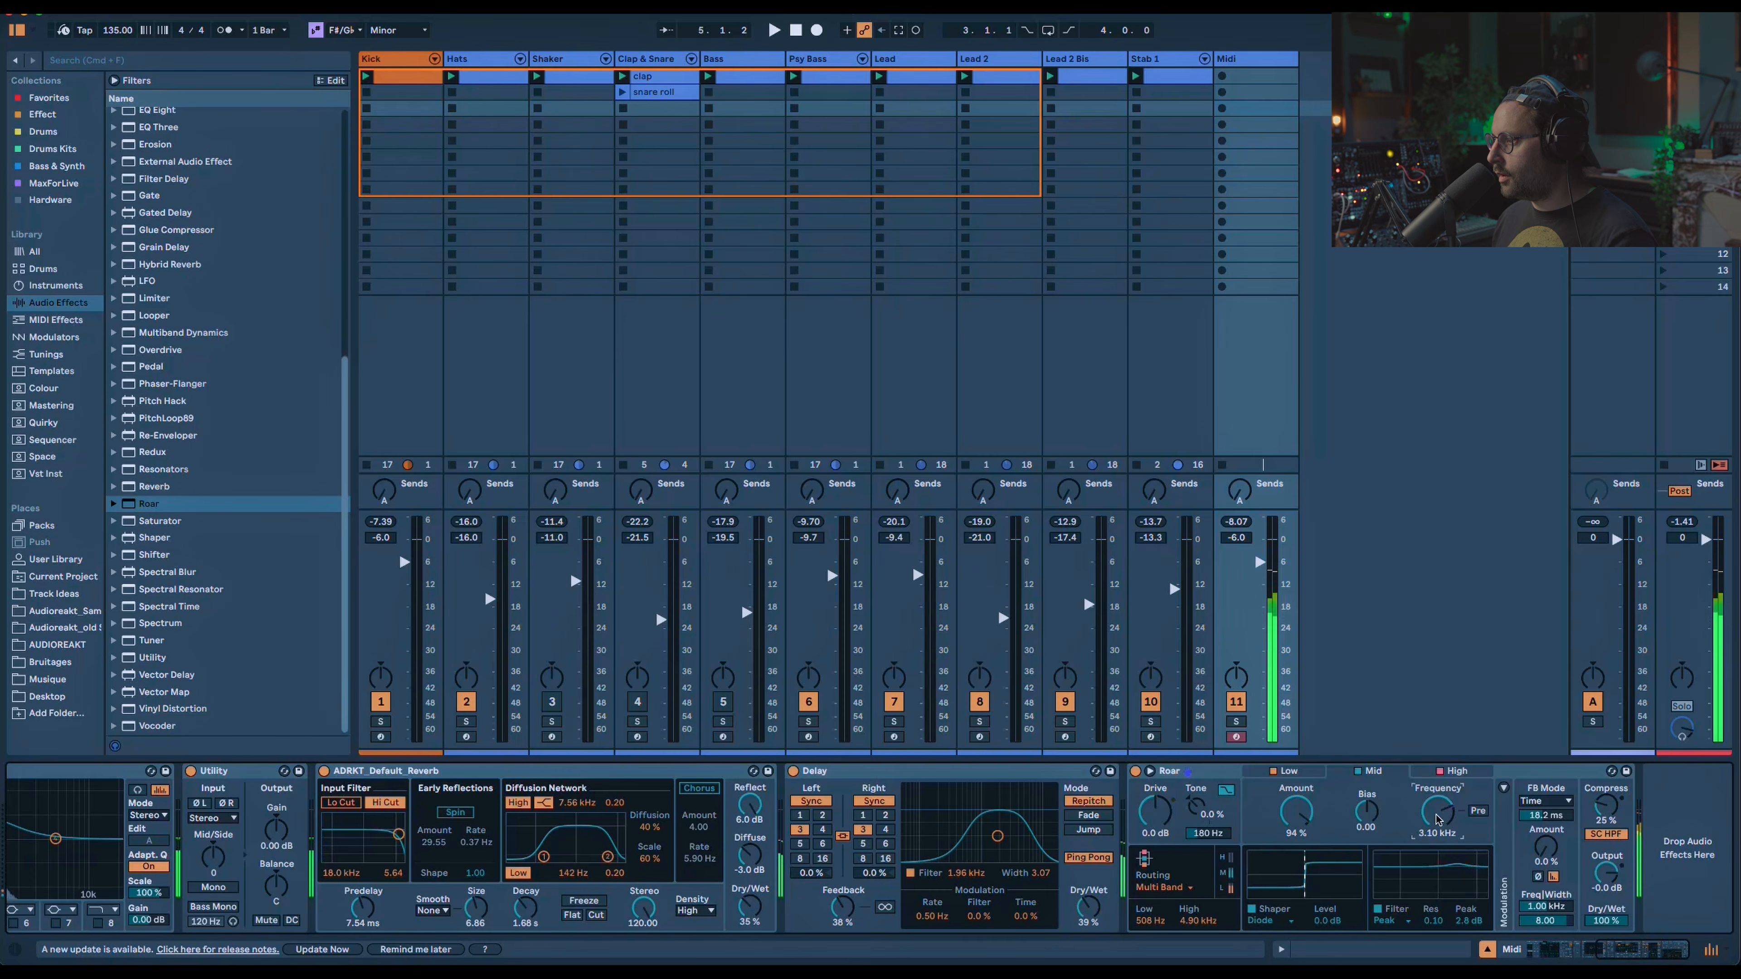
Set Roar's High band to the Diode Clipper shaper with an amount of 37%.
click(1451, 772)
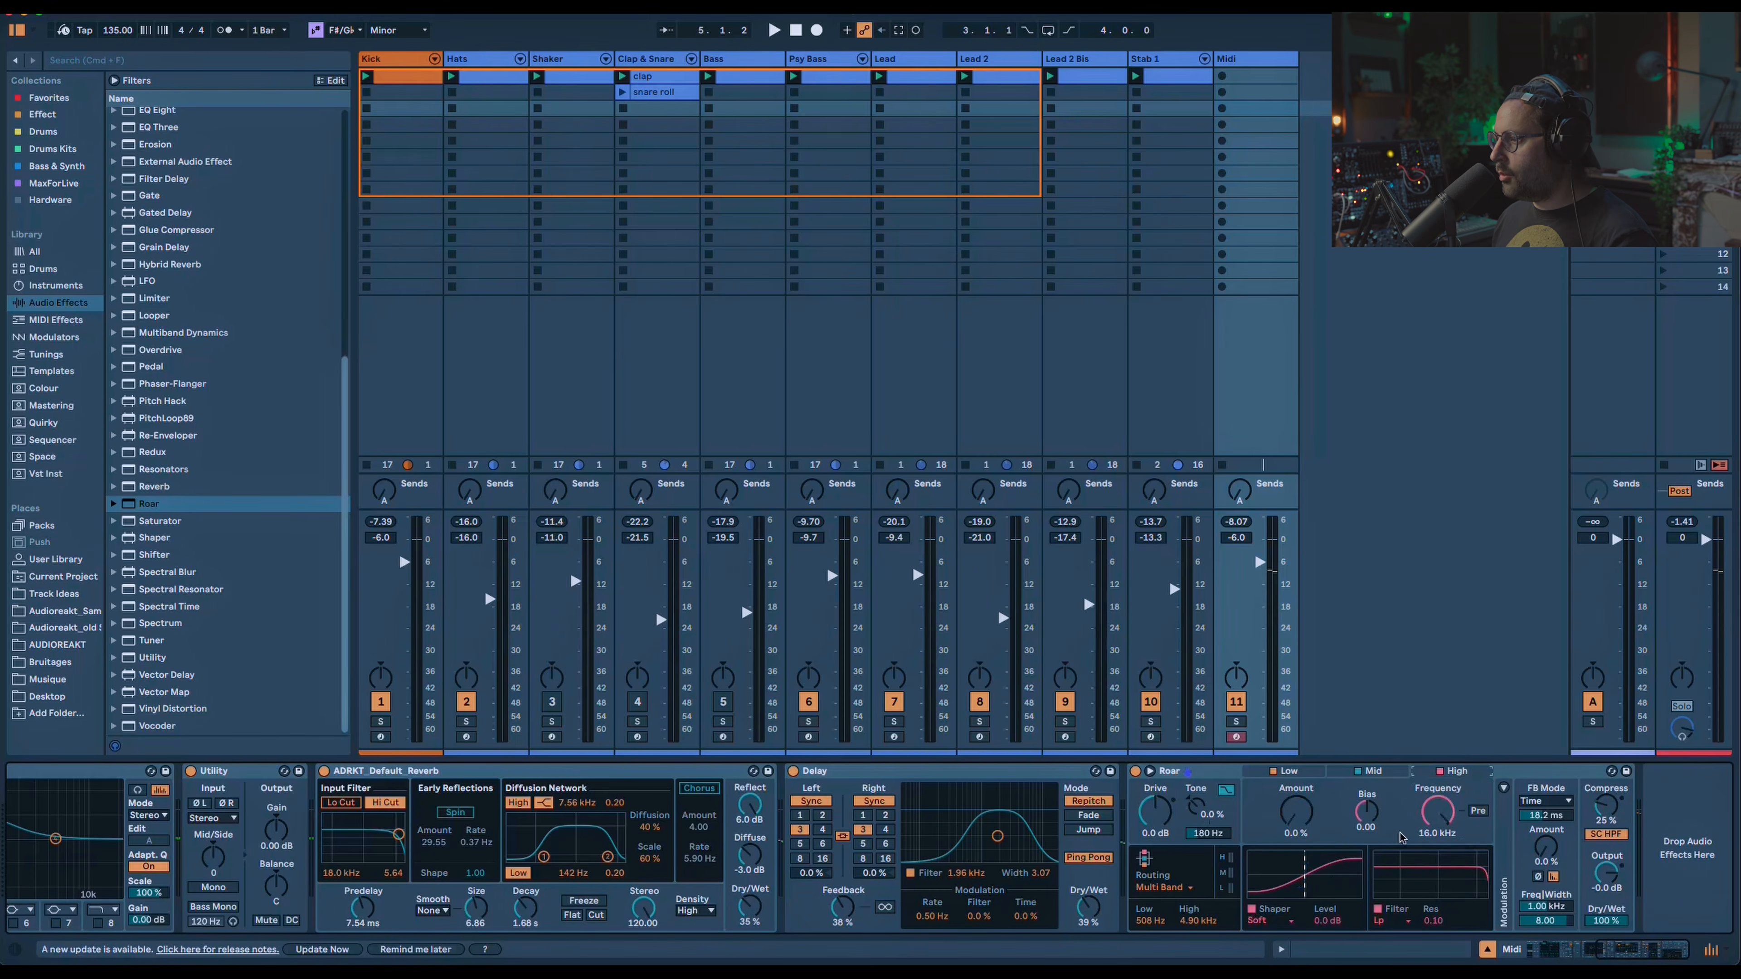
click(1263, 919)
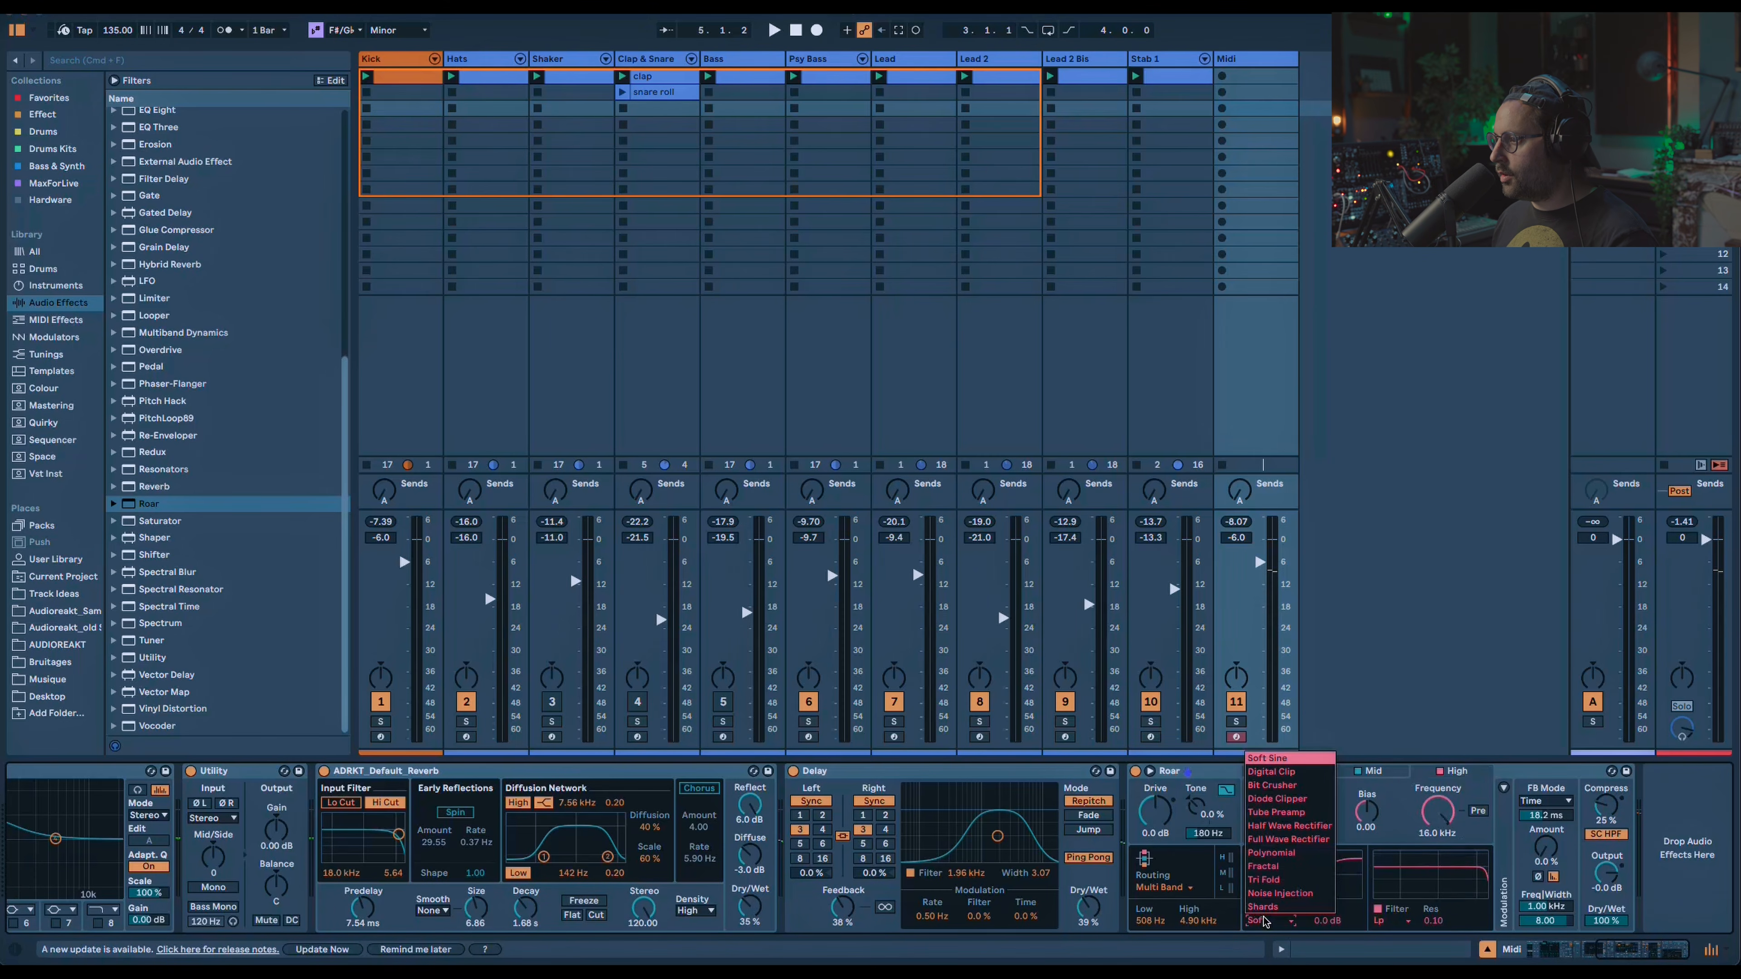
click(1277, 798)
drag(1297, 811, 1291, 824)
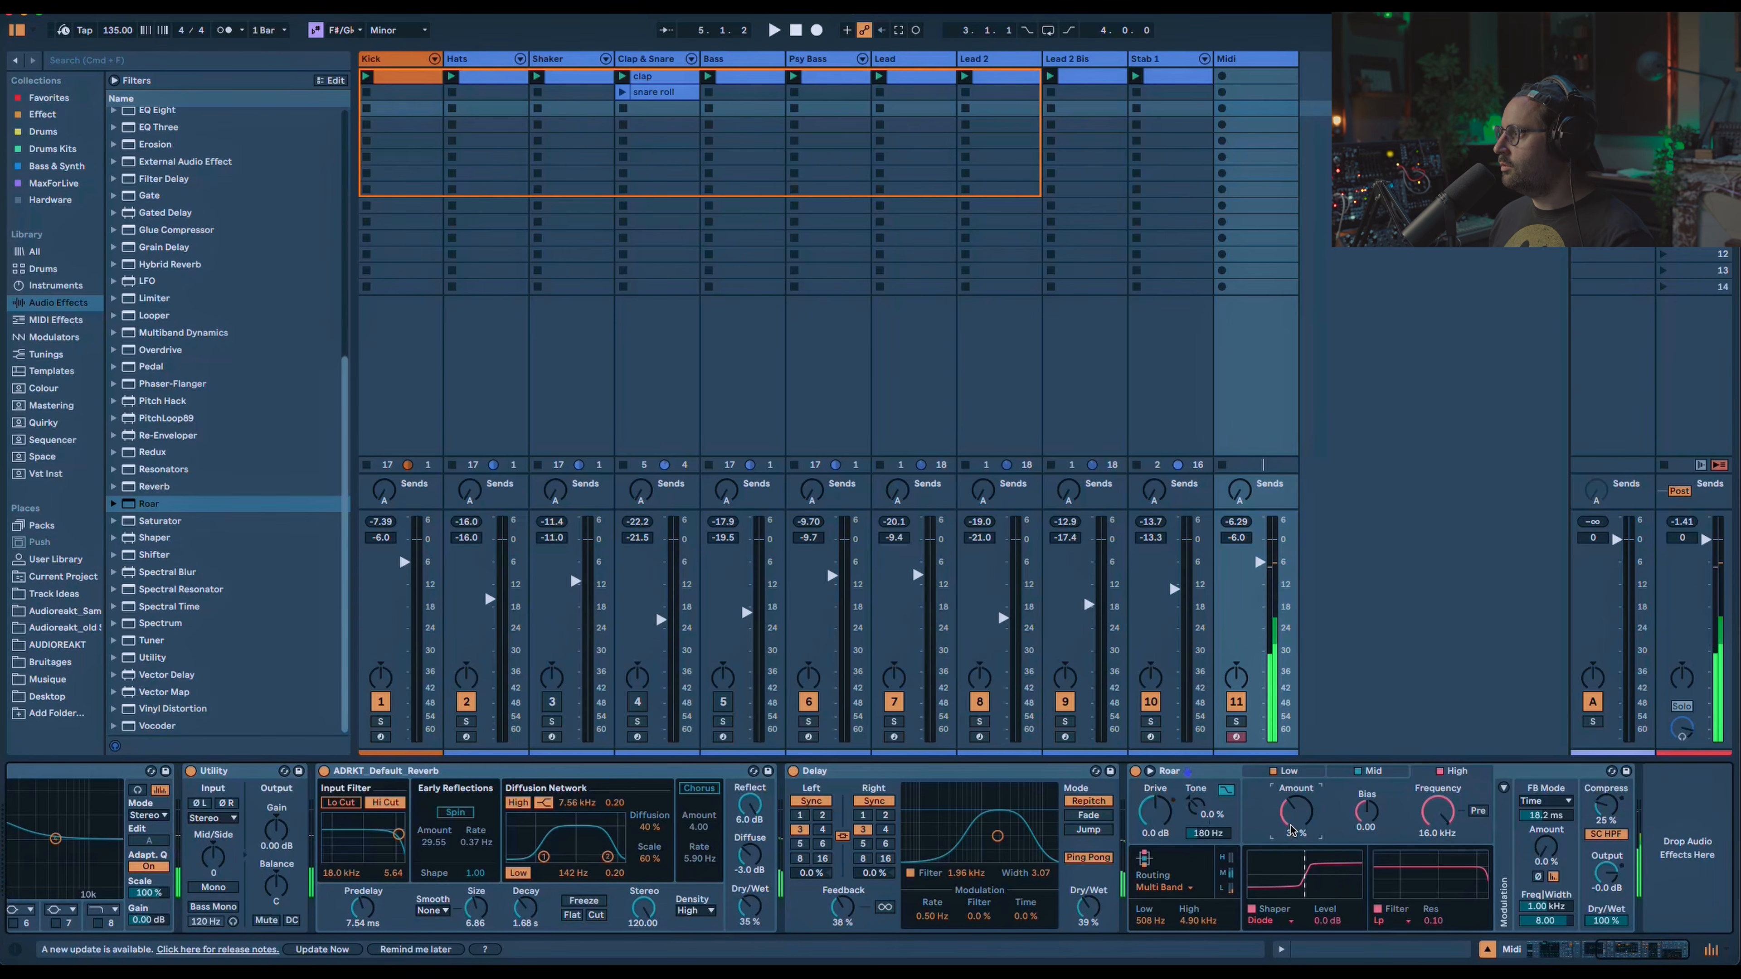
Set Roar's Dry/Wet to 48% and lower its output to -2.8 dB.
click(1606, 921)
drag(1606, 921, 1606, 955)
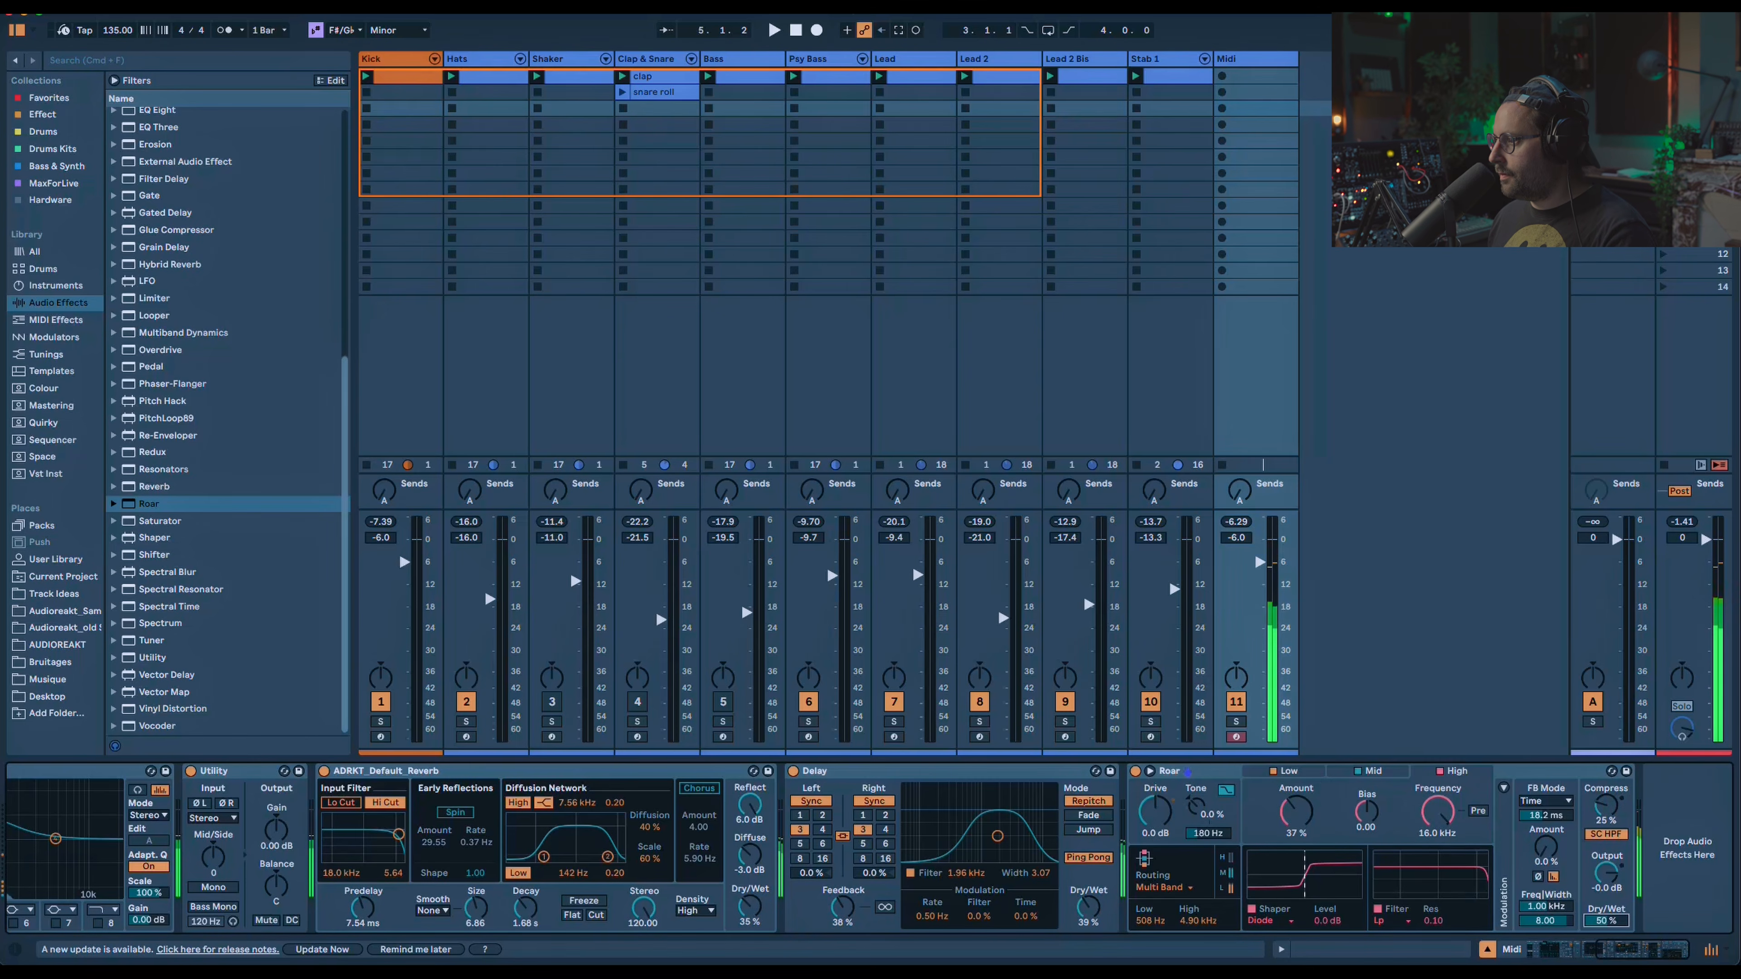
mouse_move(1617, 896)
mouse_down()
mouse_move(1612, 915)
mouse_move(1610, 881)
mouse_up()
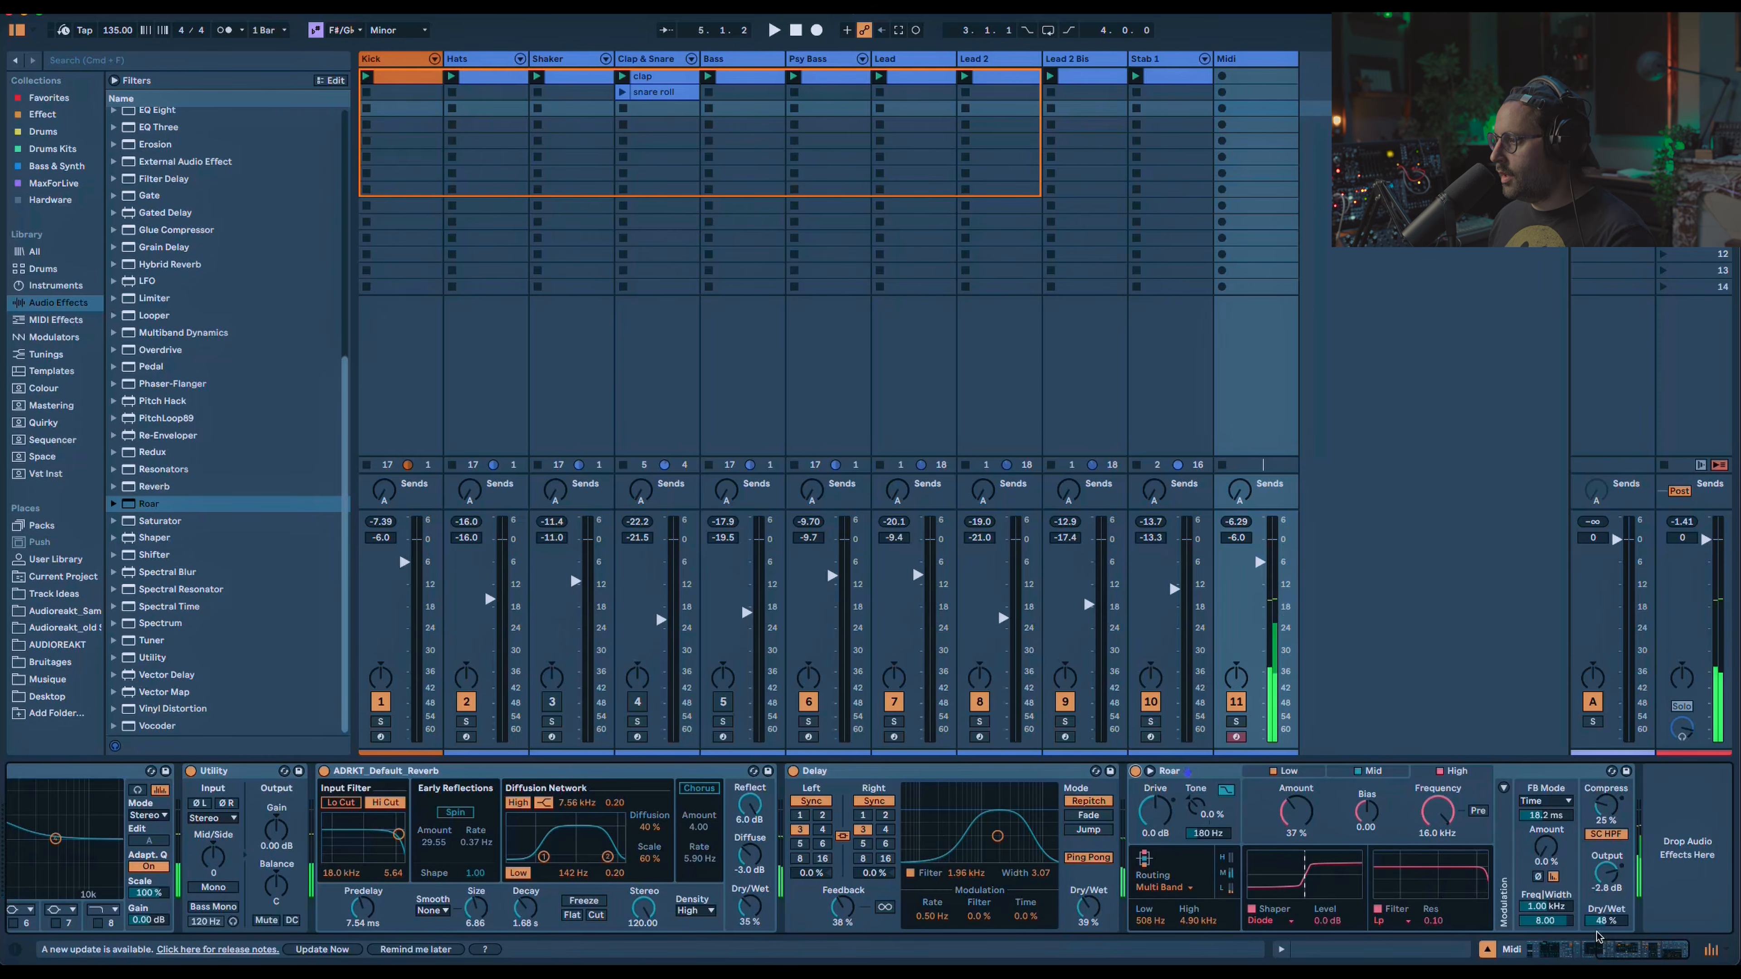
Add Drum Buss after Roar with Crunch at 34%, Transients at -0.21 and its compressor switched on.
scroll(174, 190, up, 5)
double_click(161, 220)
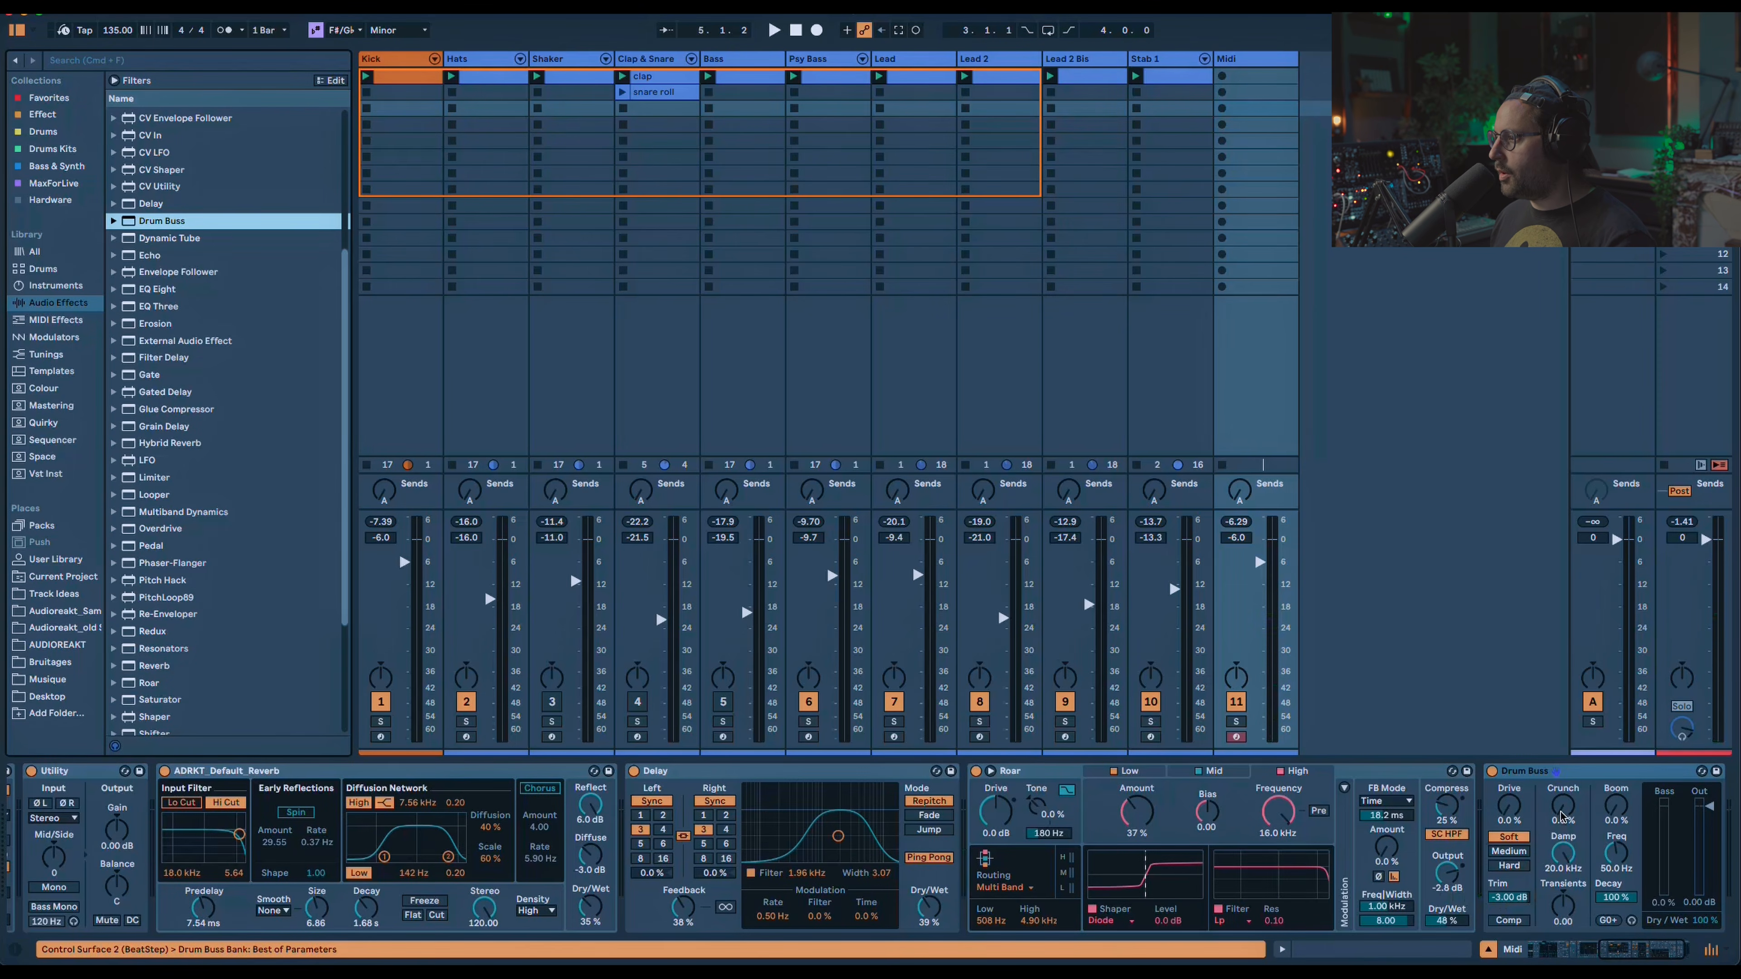
drag(1563, 808, 1563, 775)
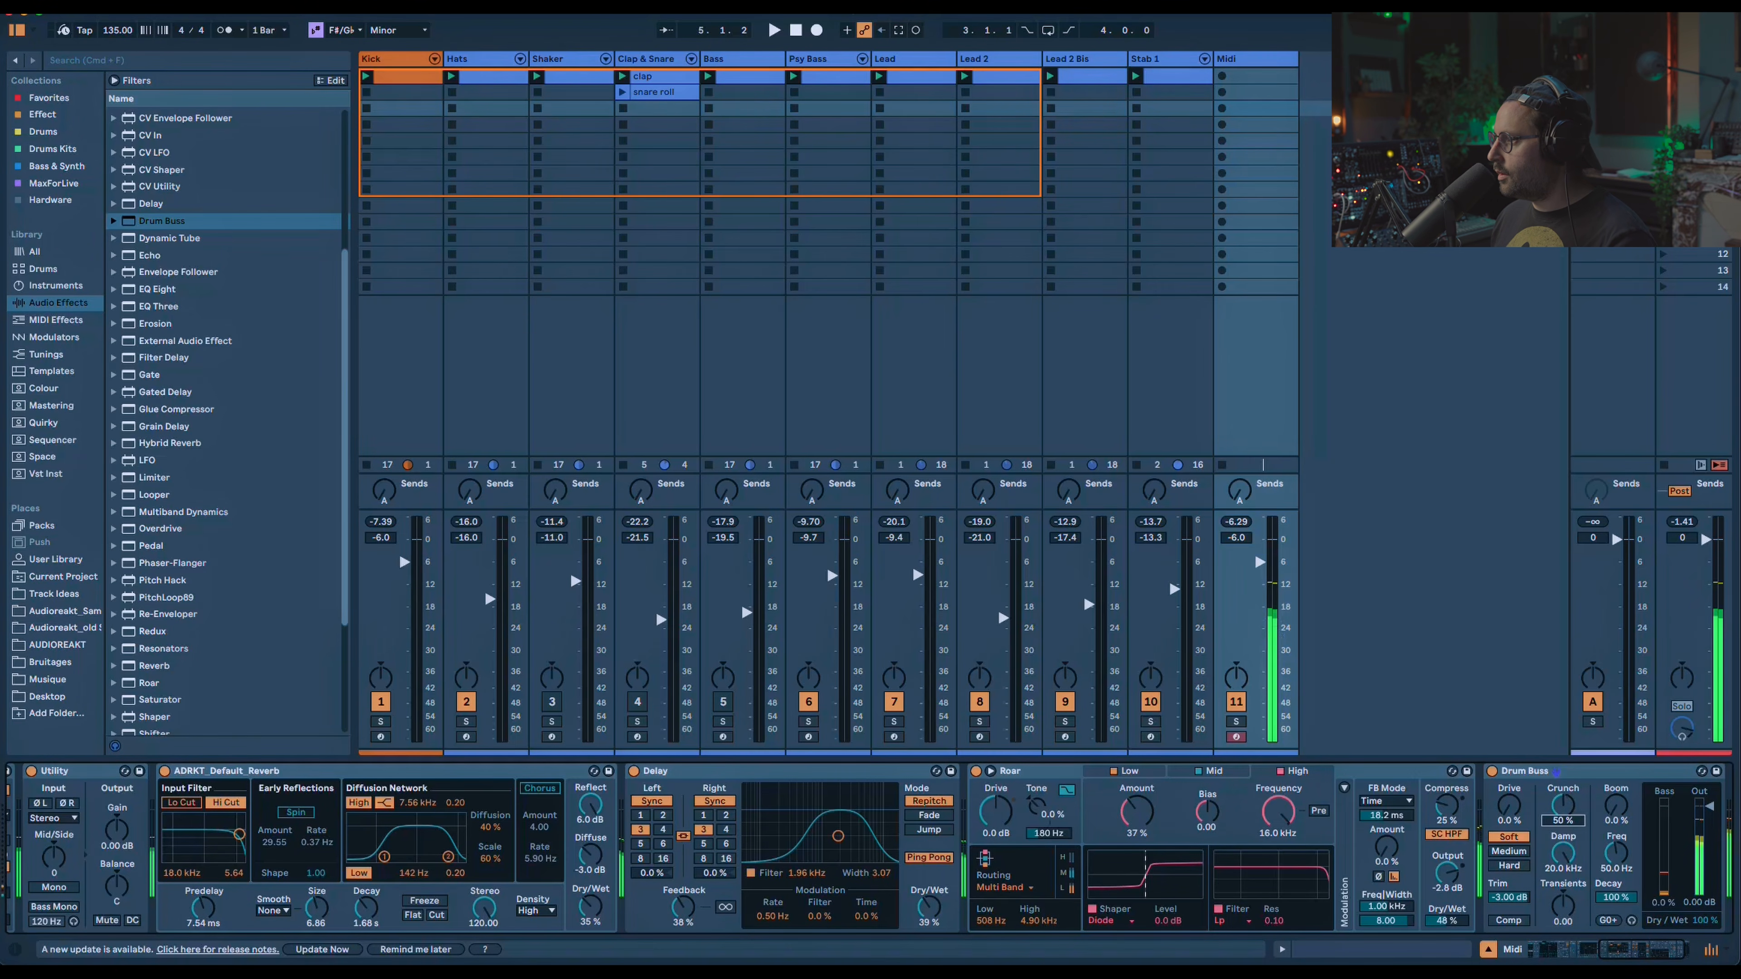
drag(1570, 914, 1570, 924)
click(1521, 926)
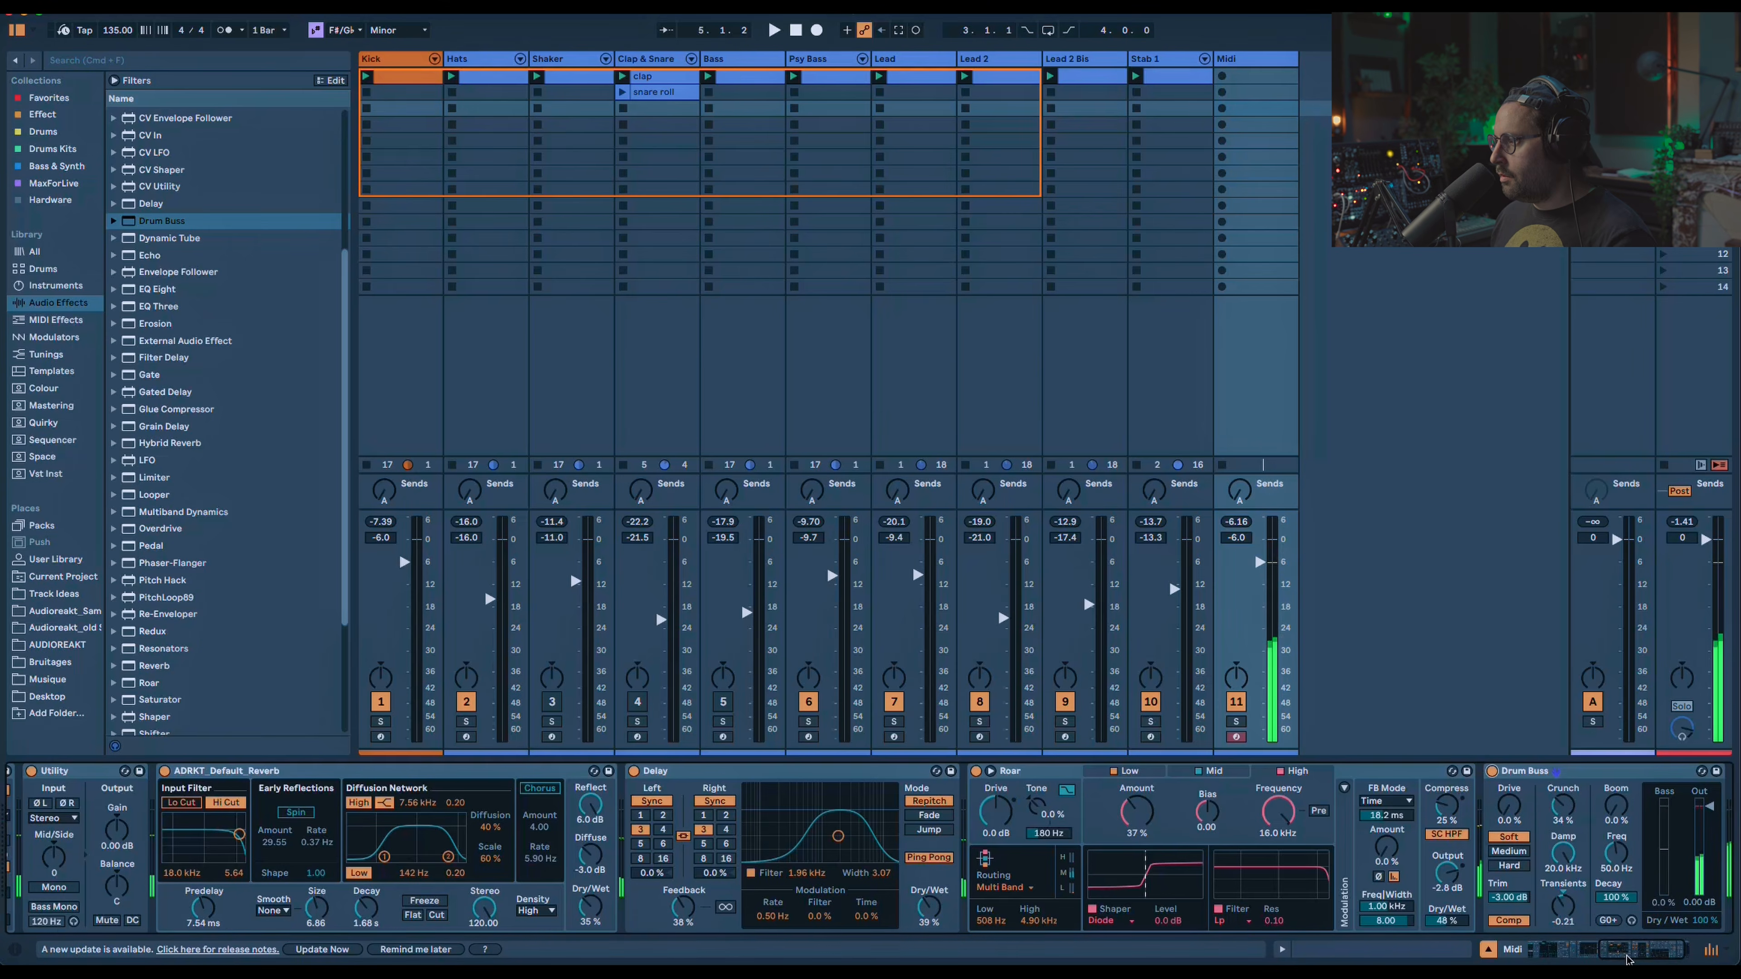
Copy the Bass track's Roar to the end of the Midi track's chain, with Dry/Wet at 59% and output at -9.4 dB.
drag(1627, 956, 1636, 956)
click(743, 59)
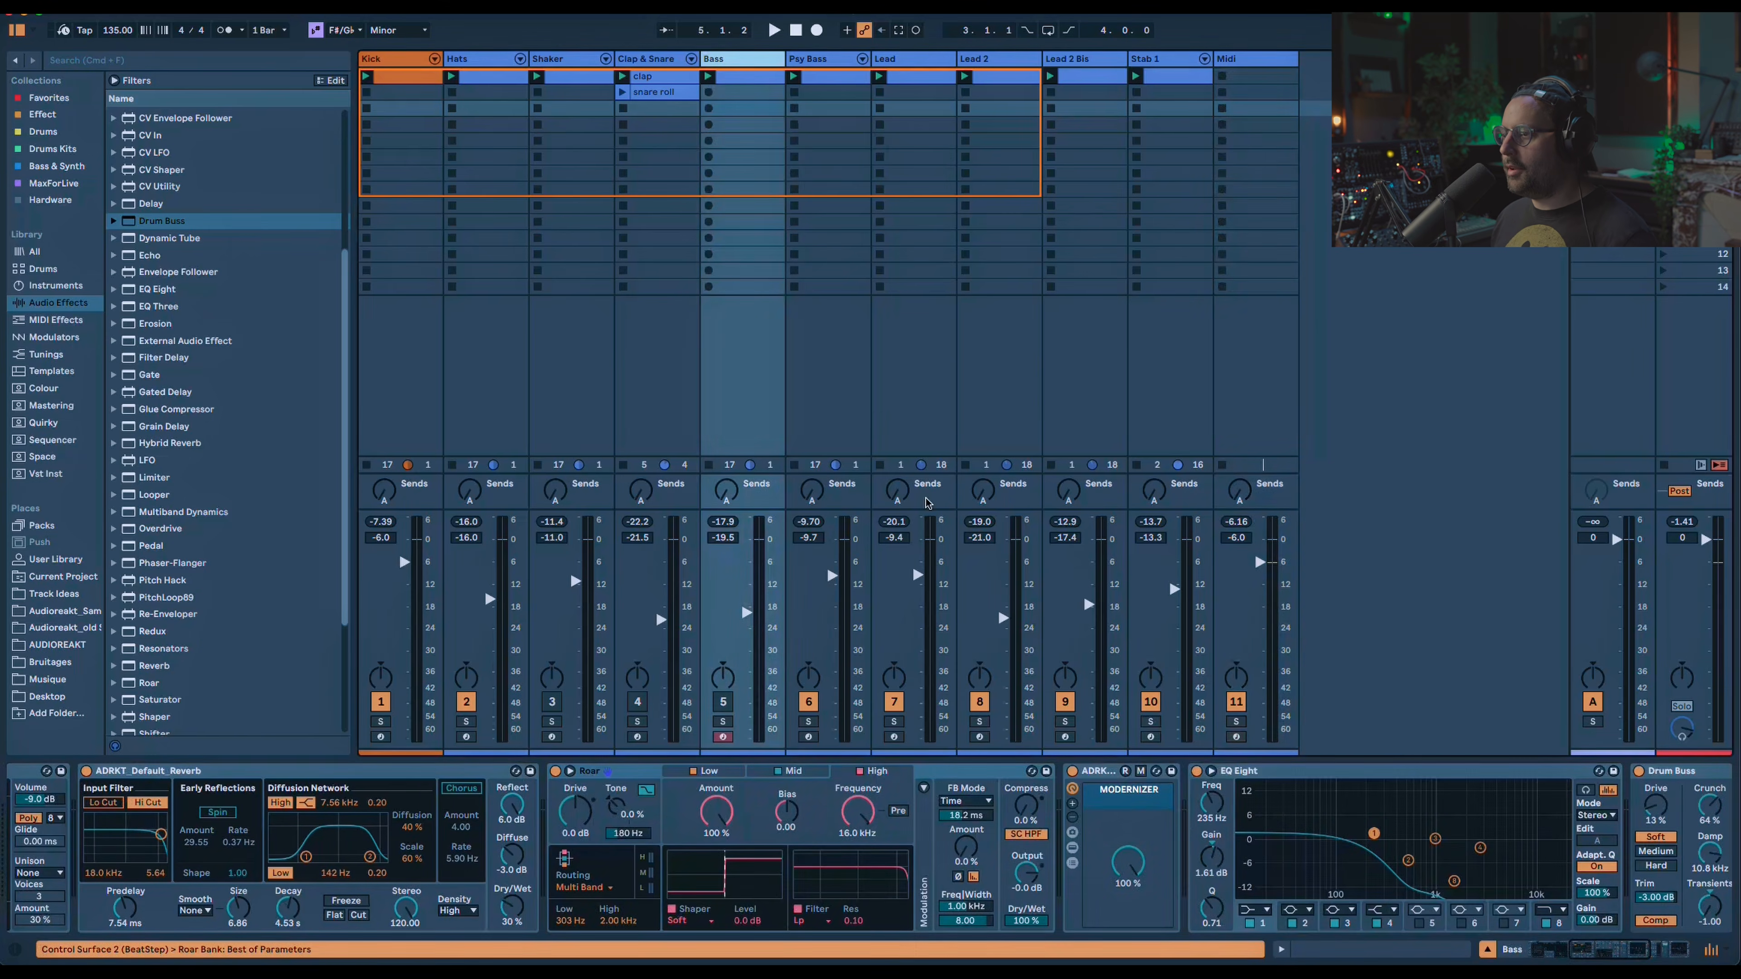
click(592, 773)
drag(1237, 69, 1234, 74)
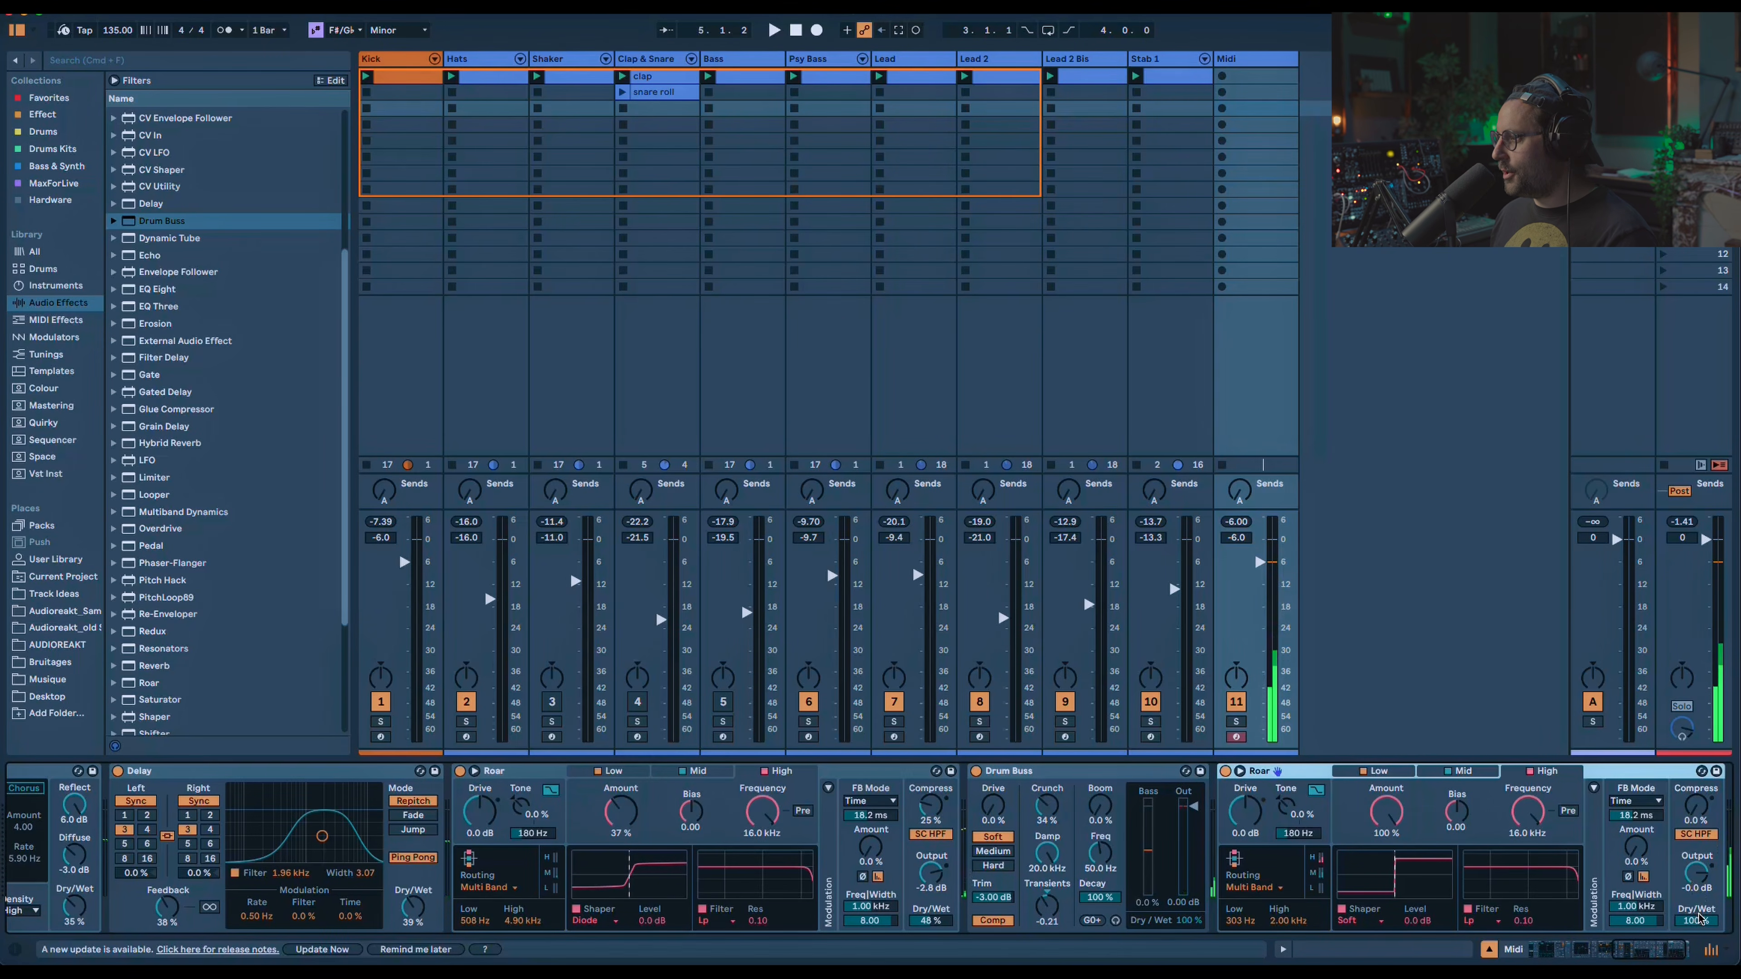
drag(1697, 919, 1697, 937)
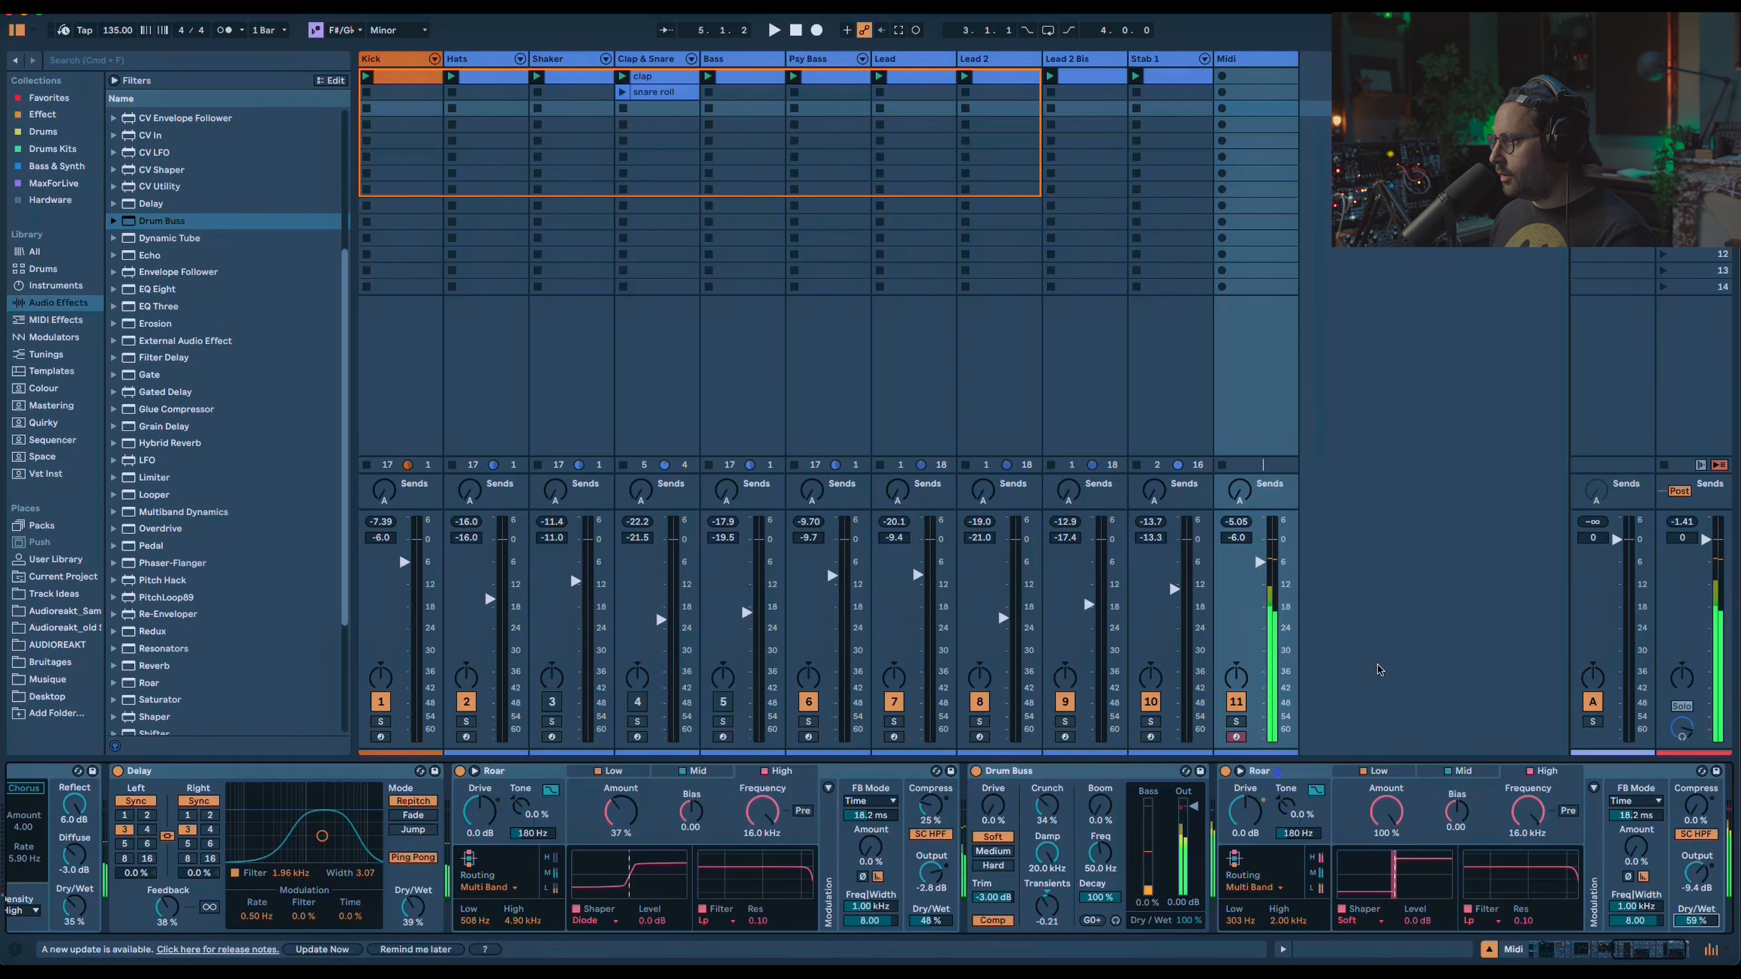
Lower the Midi track's volume to -19.3 dB and reduce its Delay to 19% feedback and 25% Dry/Wet.
drag(1272, 577, 1271, 619)
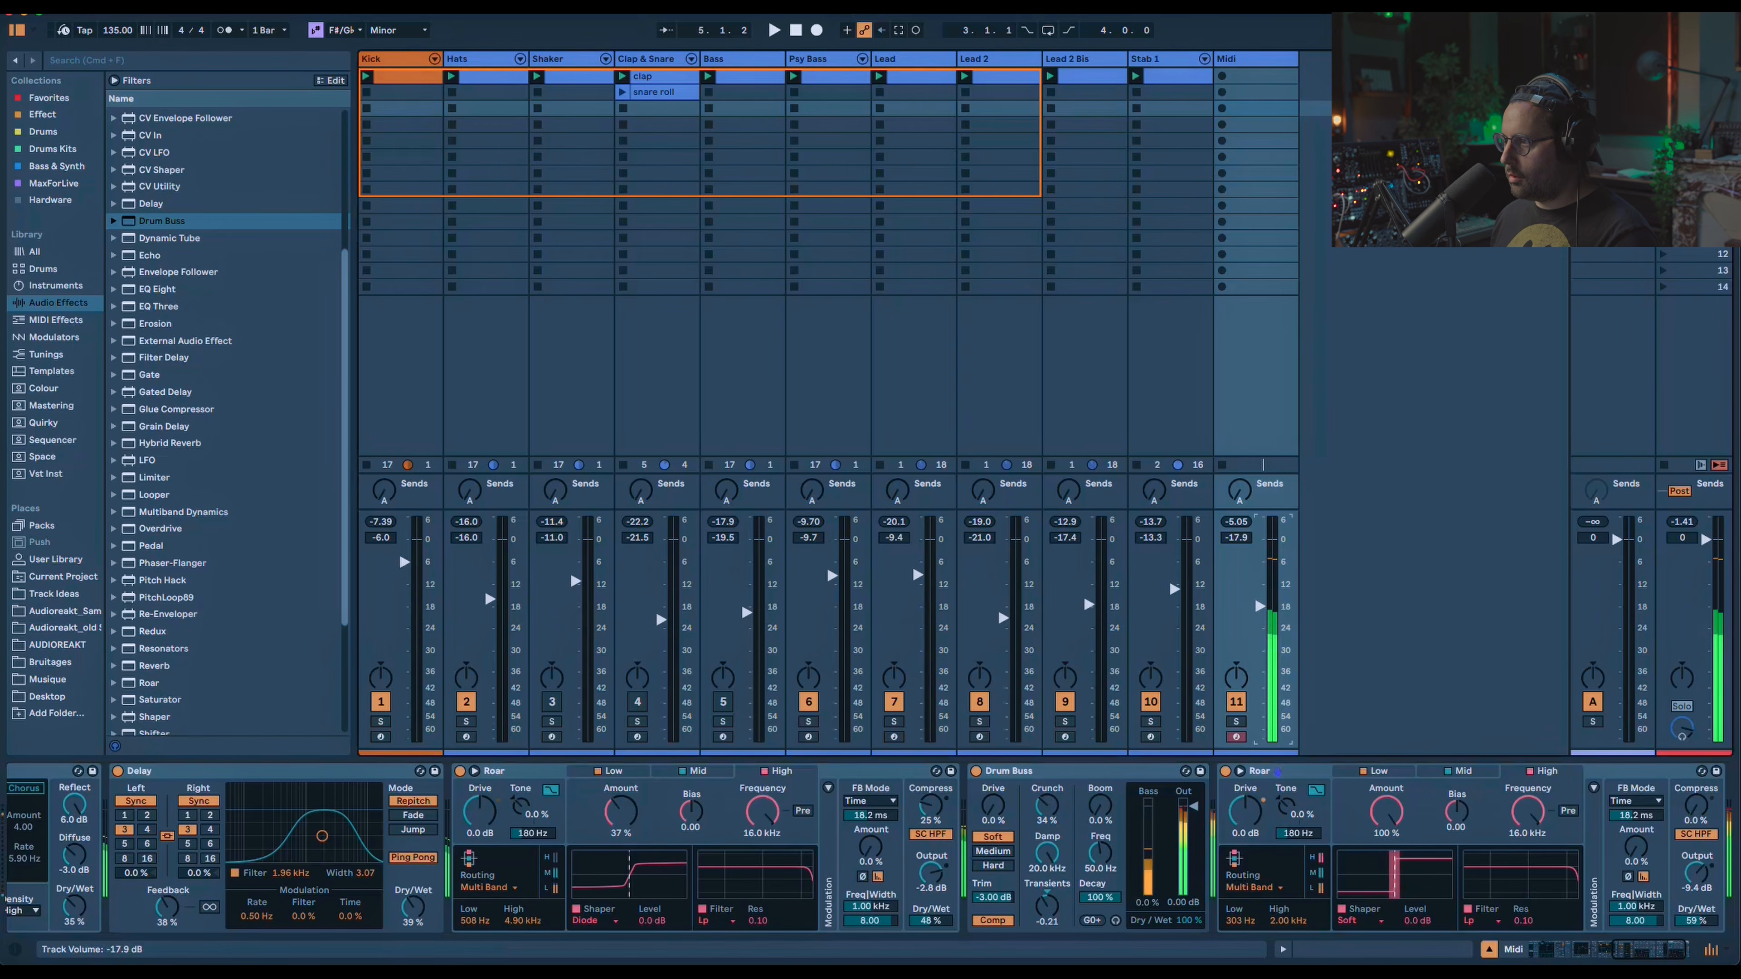
drag(1260, 610, 1260, 612)
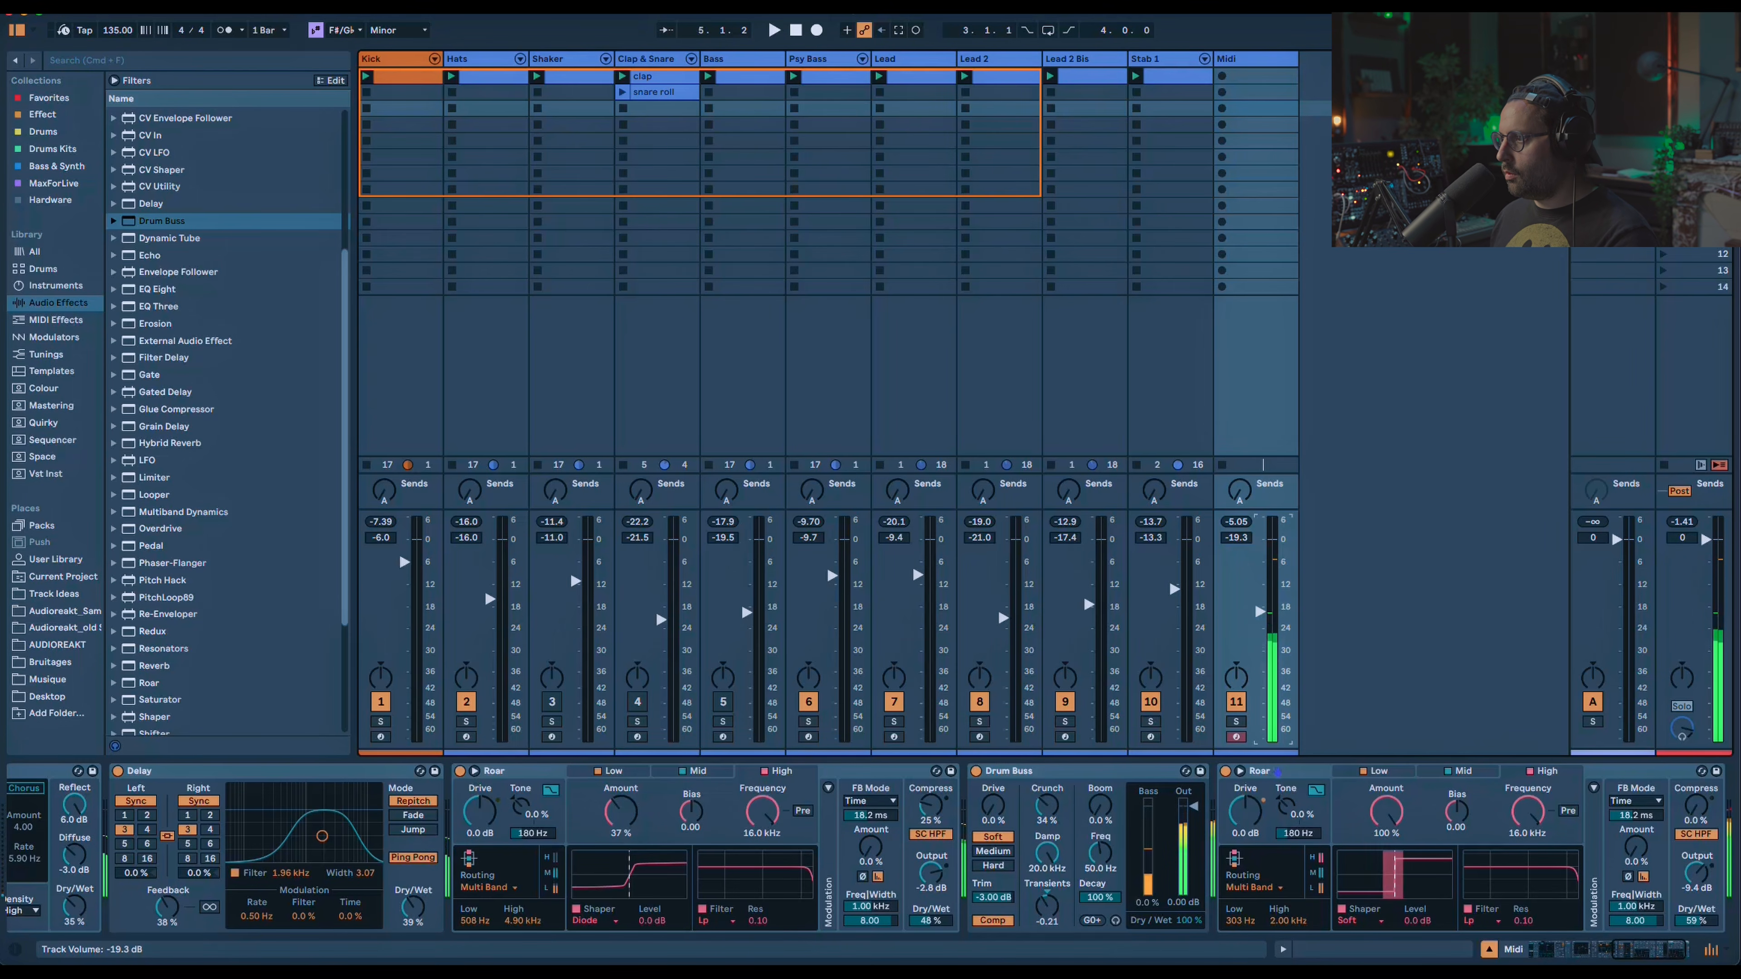
click(1588, 954)
mouse_move(1587, 955)
mouse_down()
mouse_move(1572, 954)
mouse_move(1588, 955)
mouse_up()
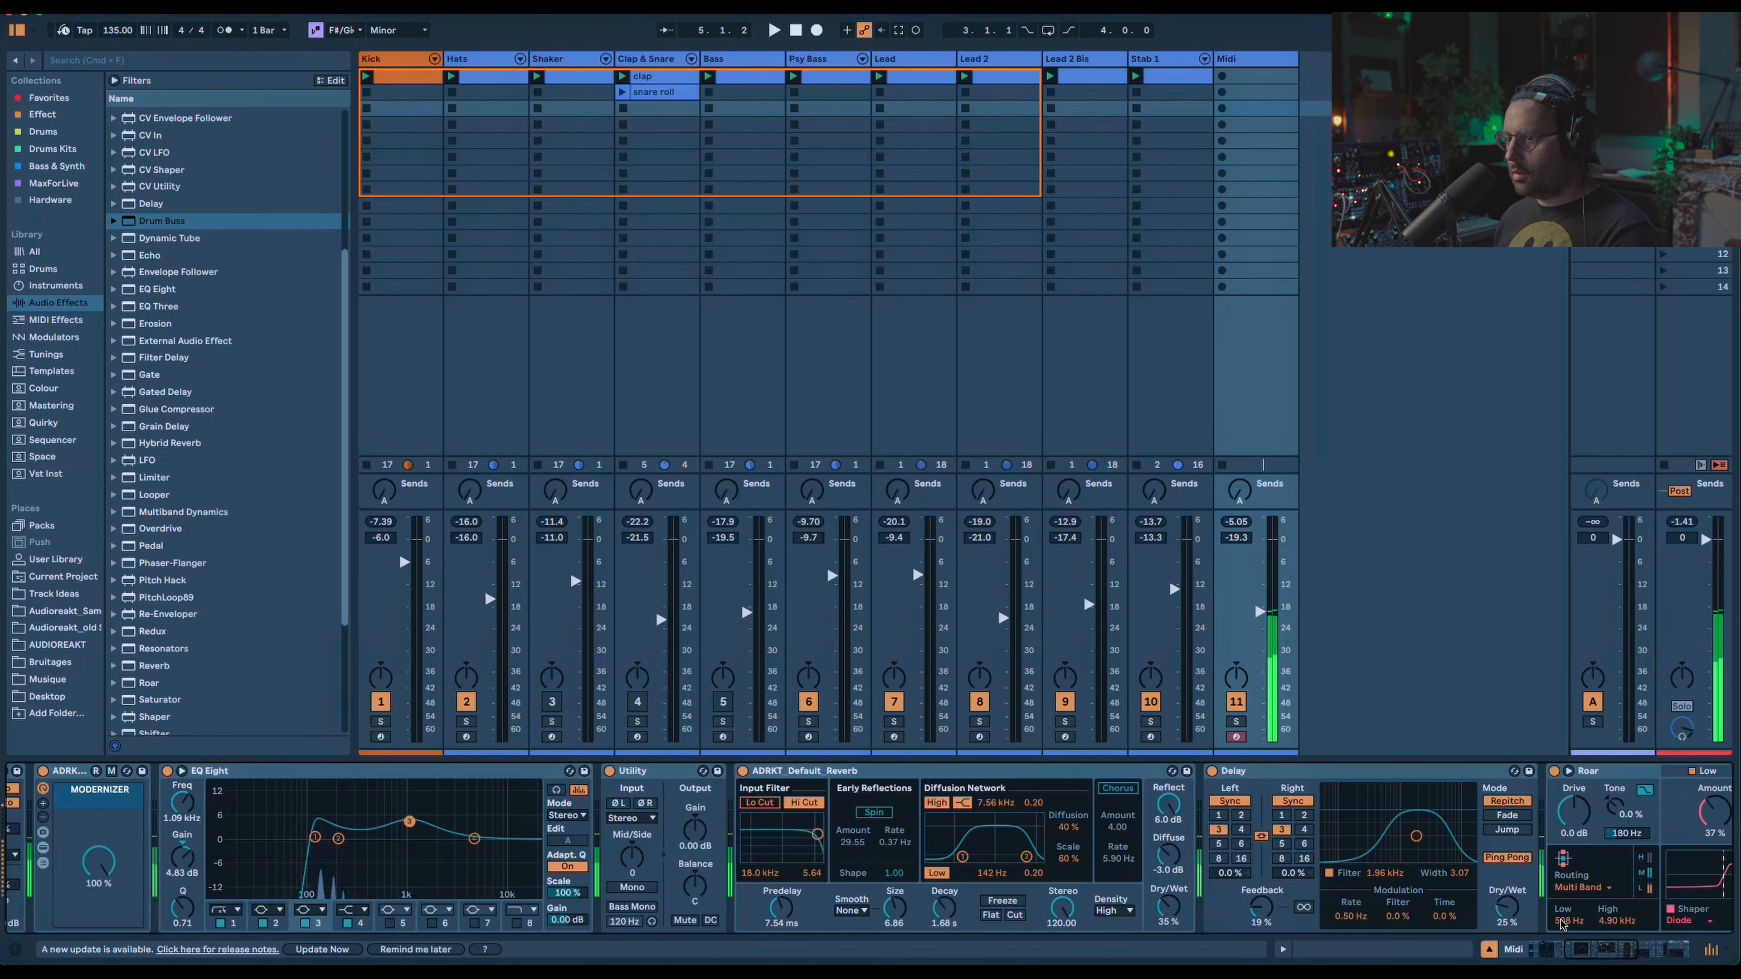
Return to Meld's filter settings in the device chain and raise the Midi track's volume to -11.6 dB.
drag(1577, 951, 1501, 961)
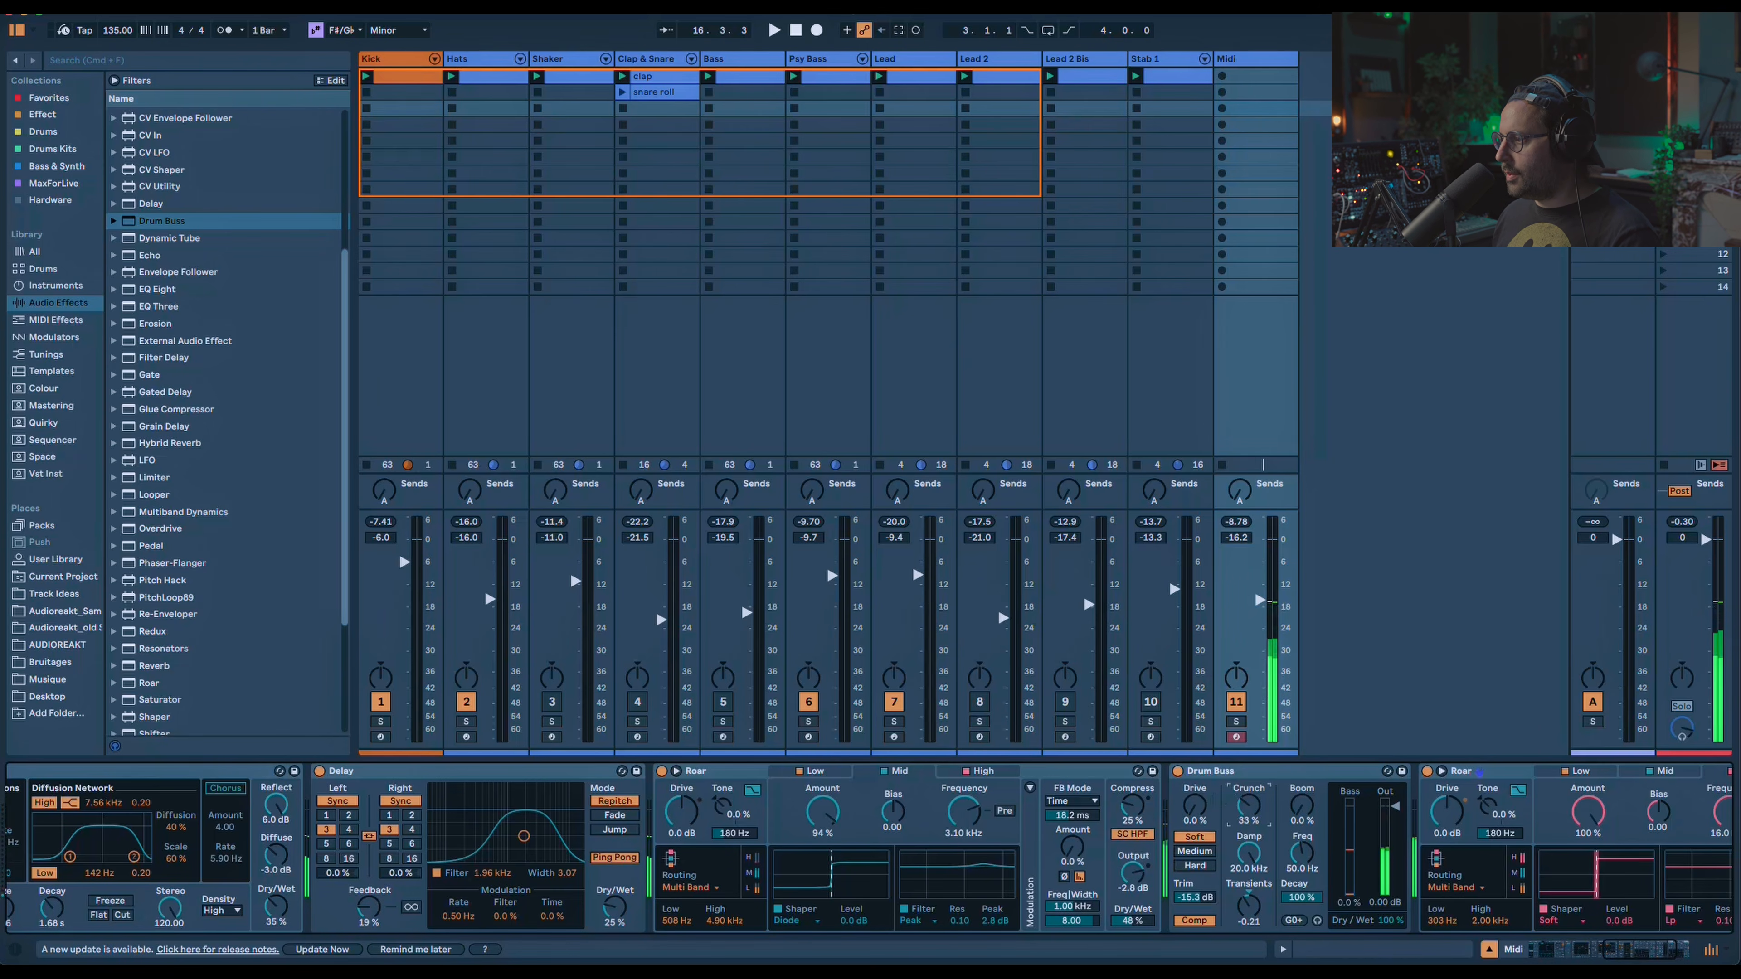
drag(1640, 949, 1585, 950)
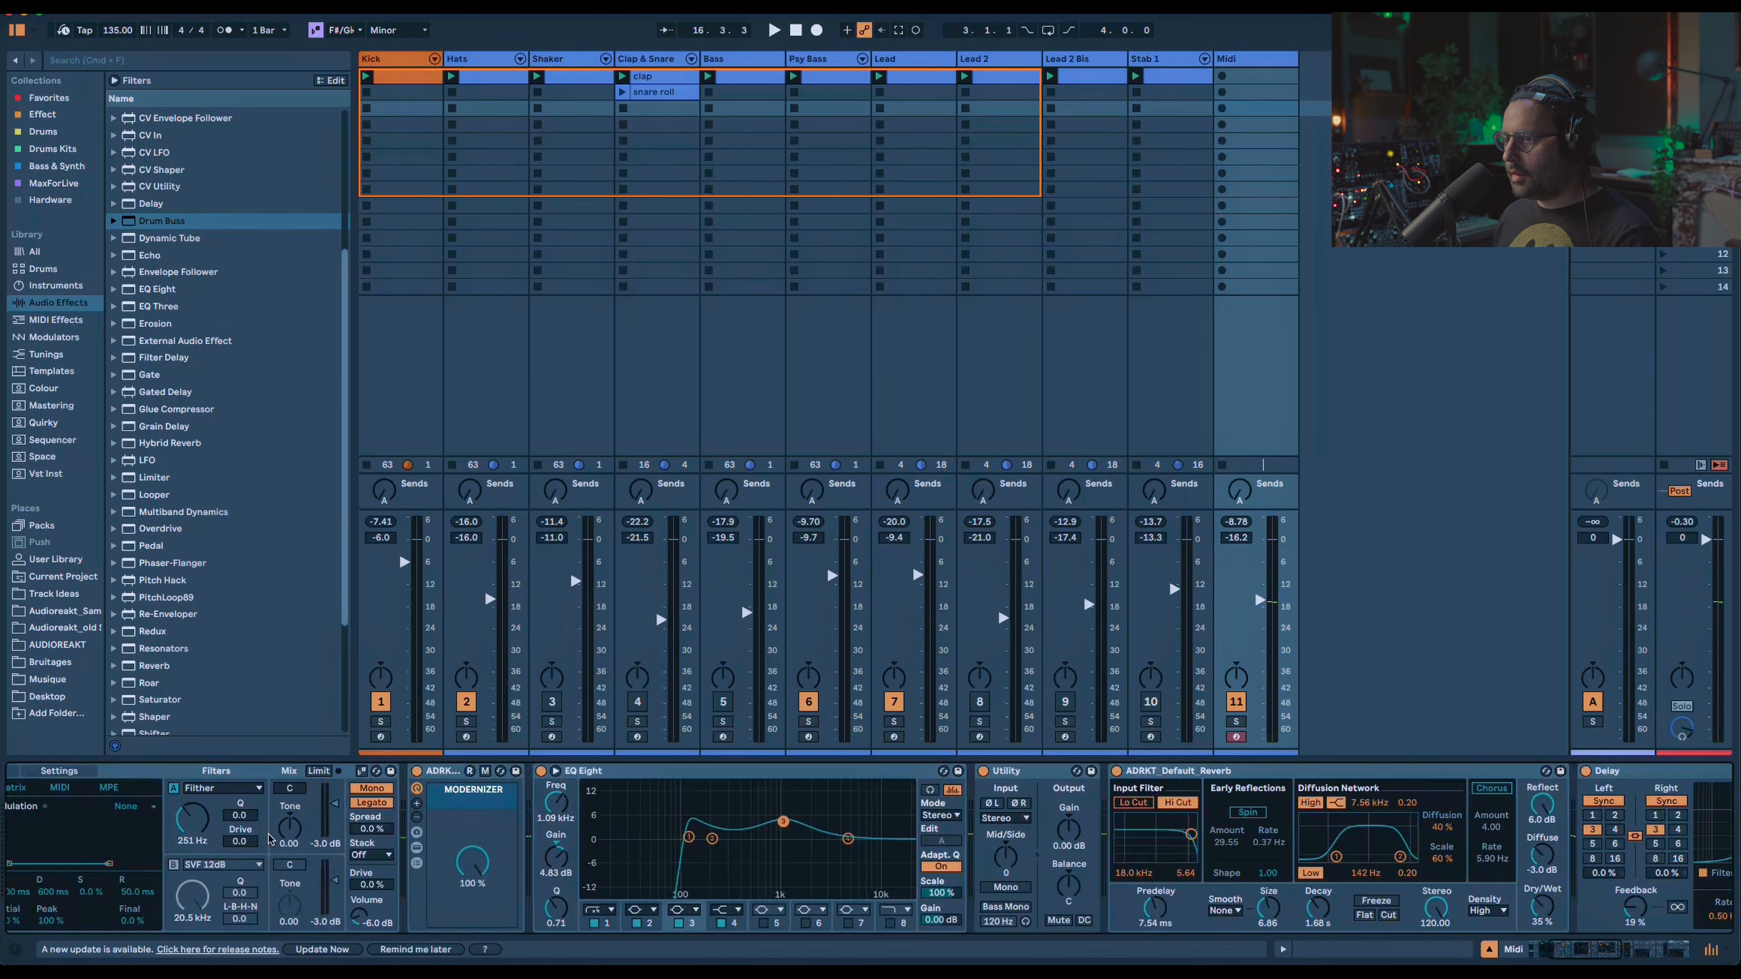
mouse_move(240, 842)
mouse_down()
mouse_move(240, 800)
mouse_move(239, 842)
mouse_up()
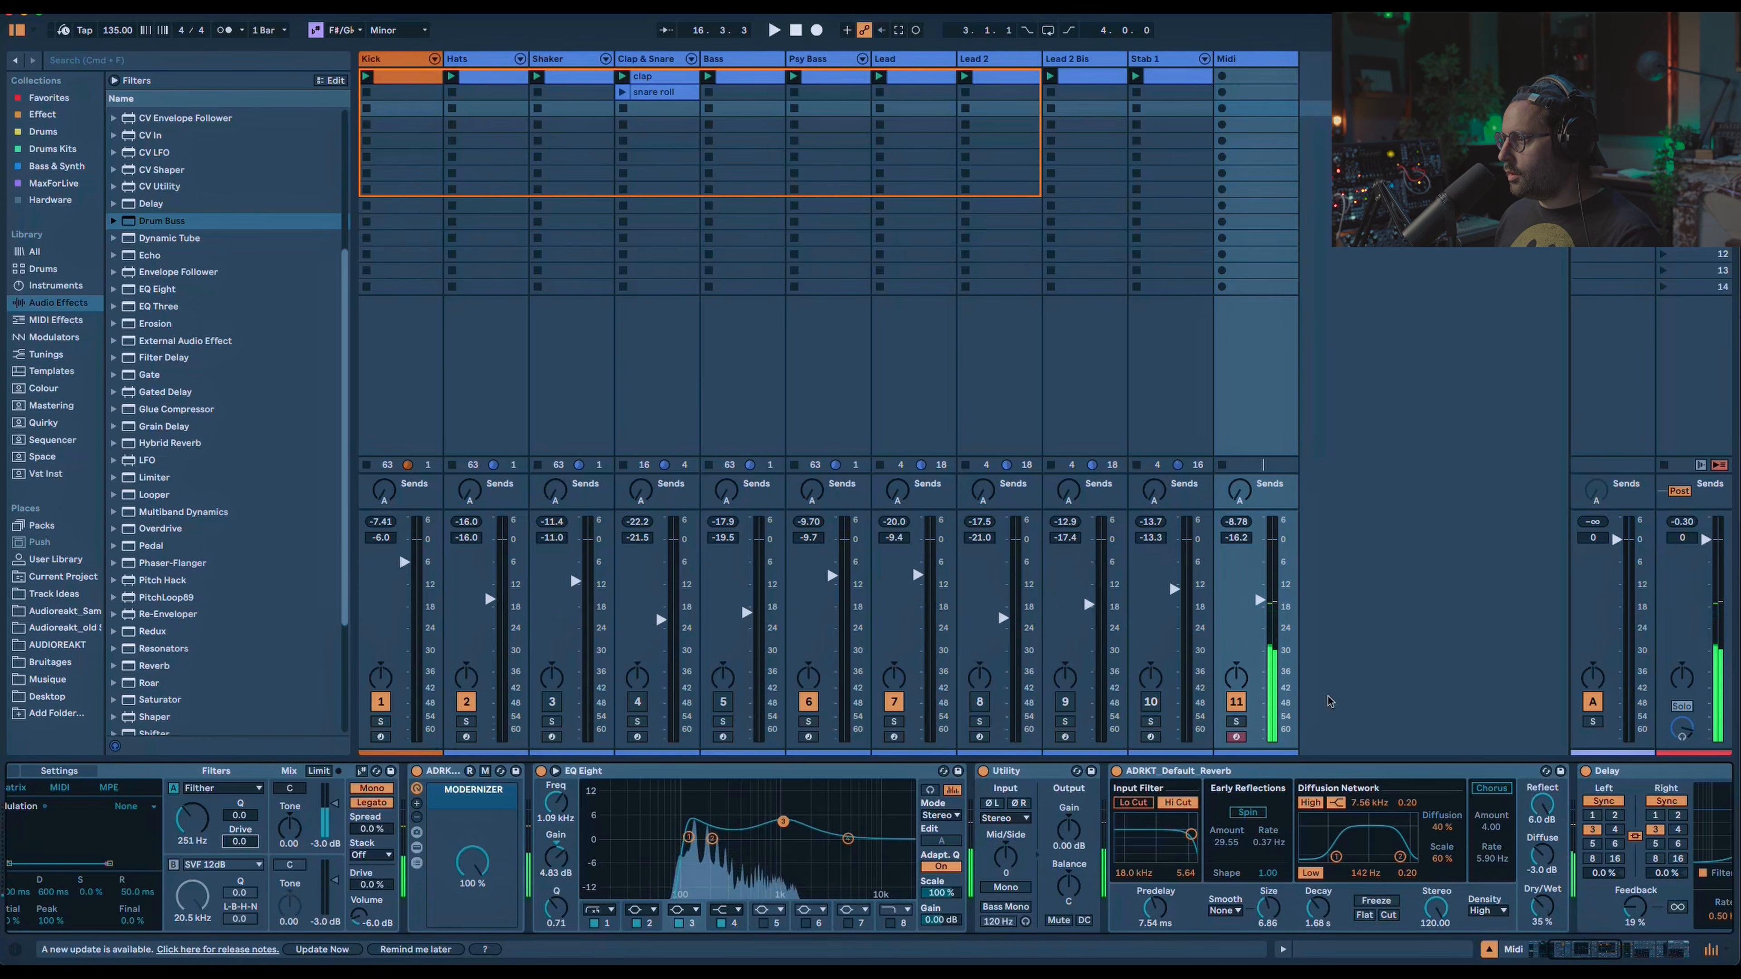
drag(1260, 601, 1263, 586)
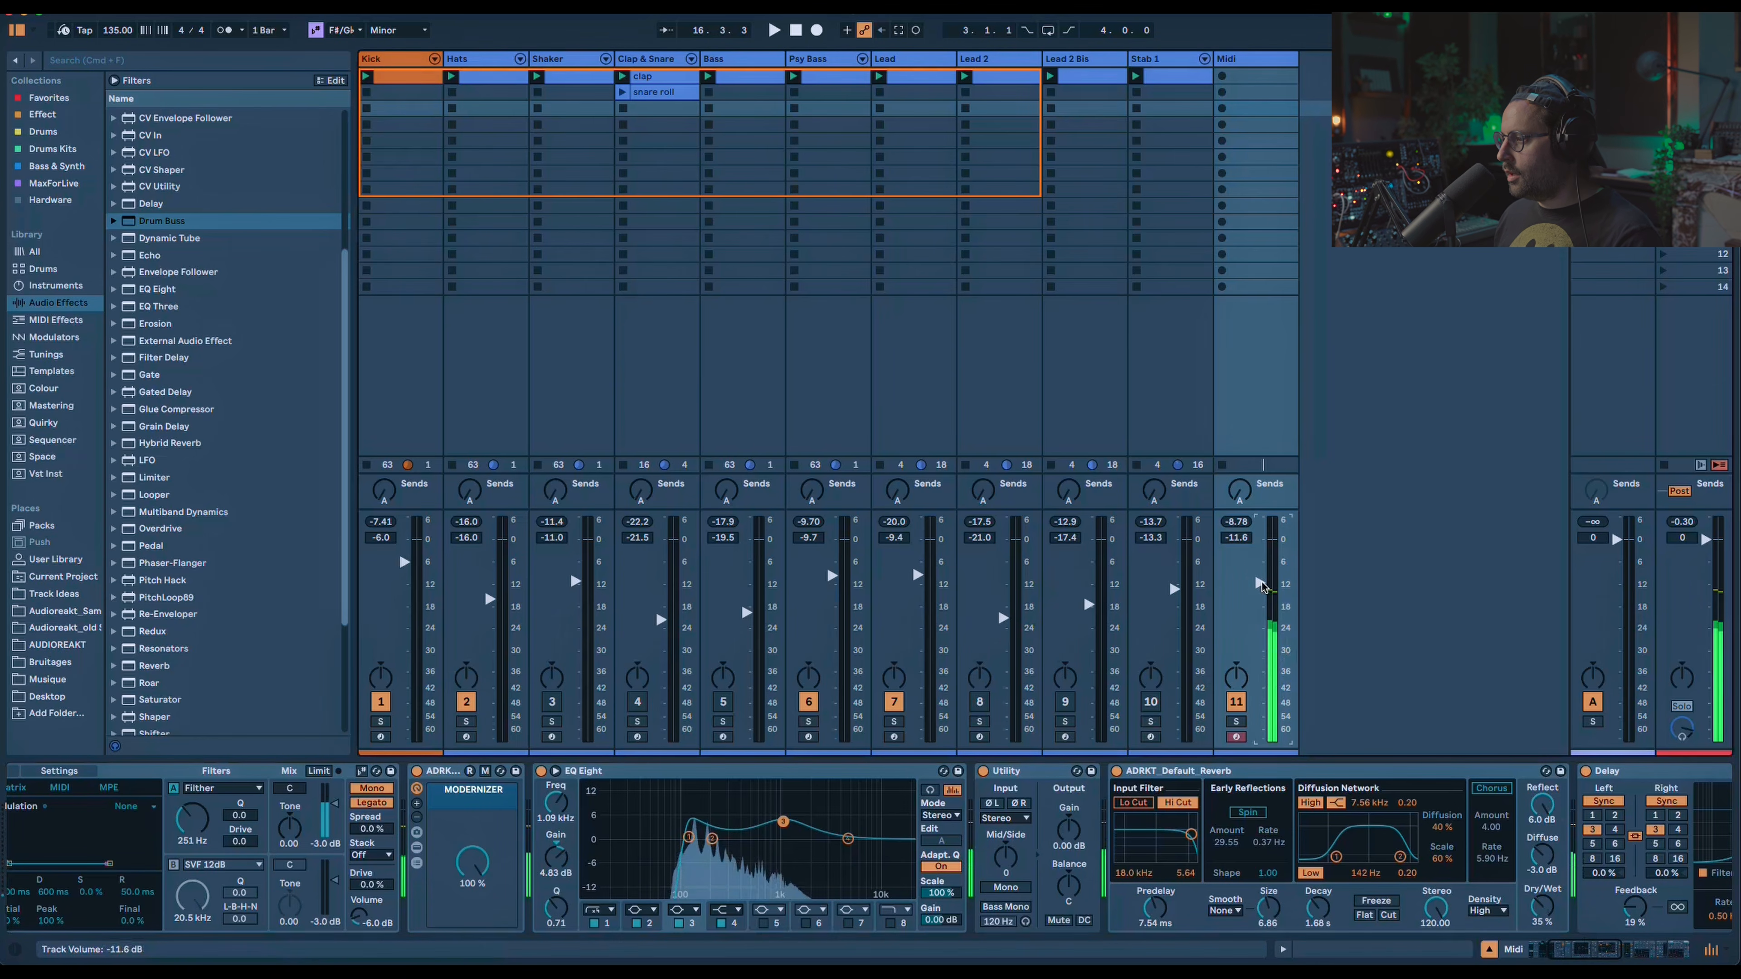
Play the session and raise the Drive of Meld's filter A to 52.3.
scroll(1237, 836, right, 8)
scroll(1237, 837, left, 14)
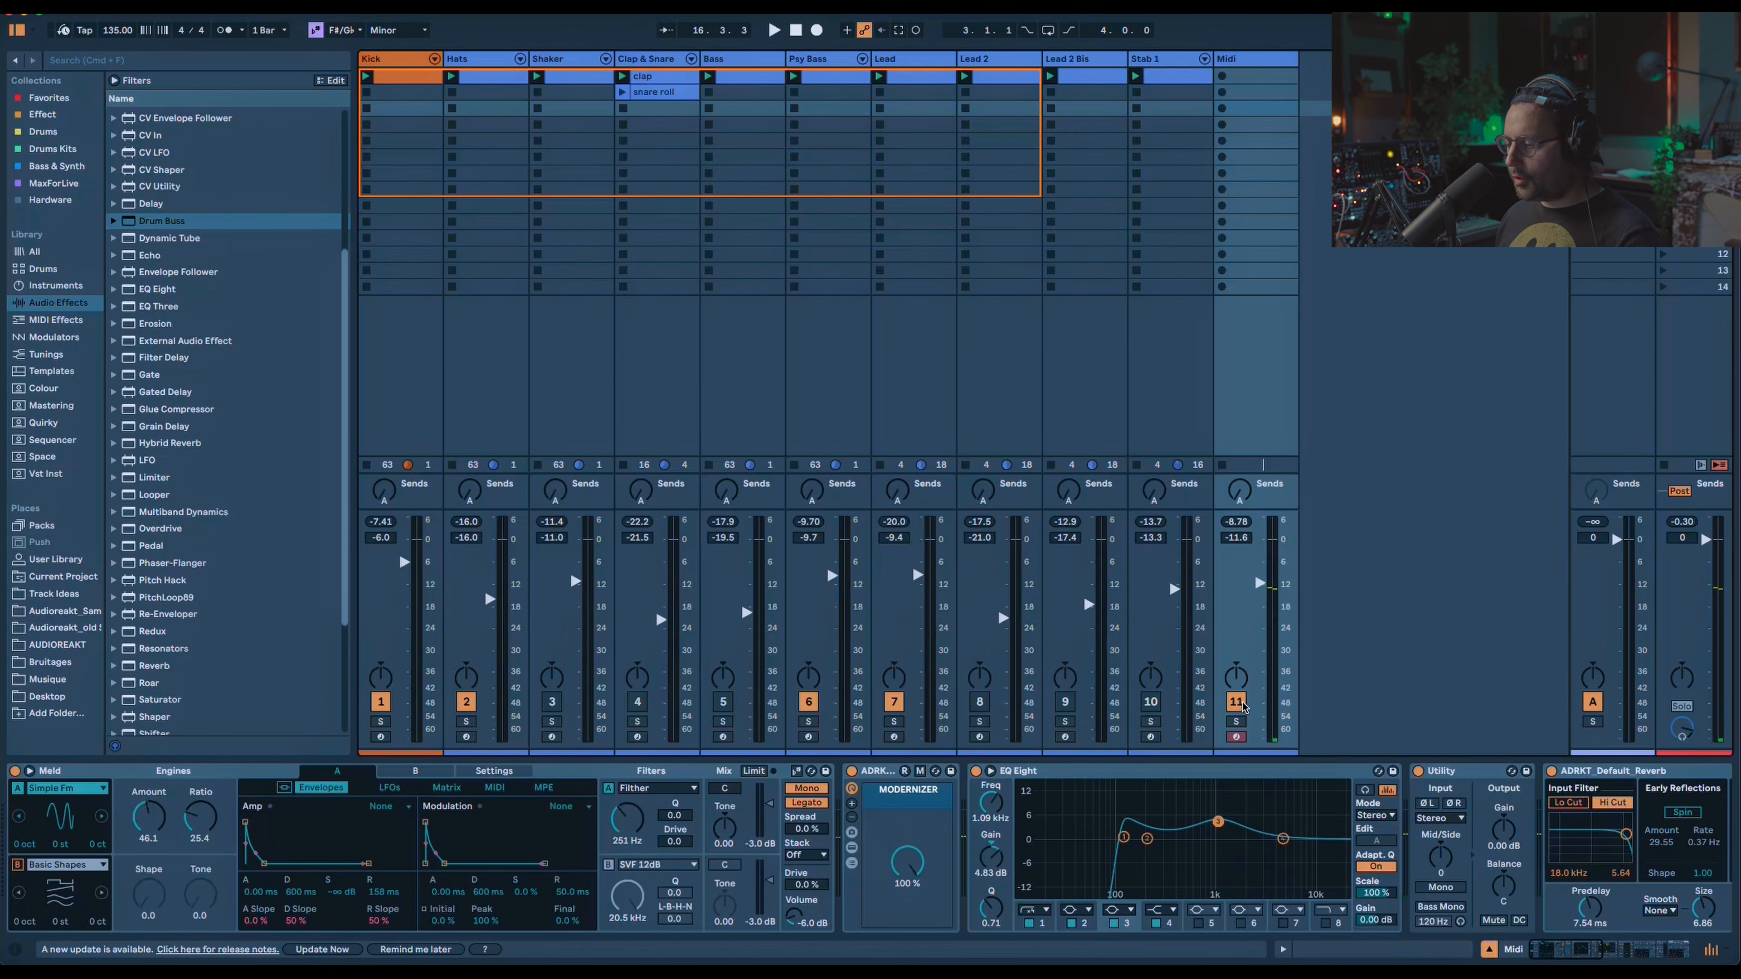
key(space)
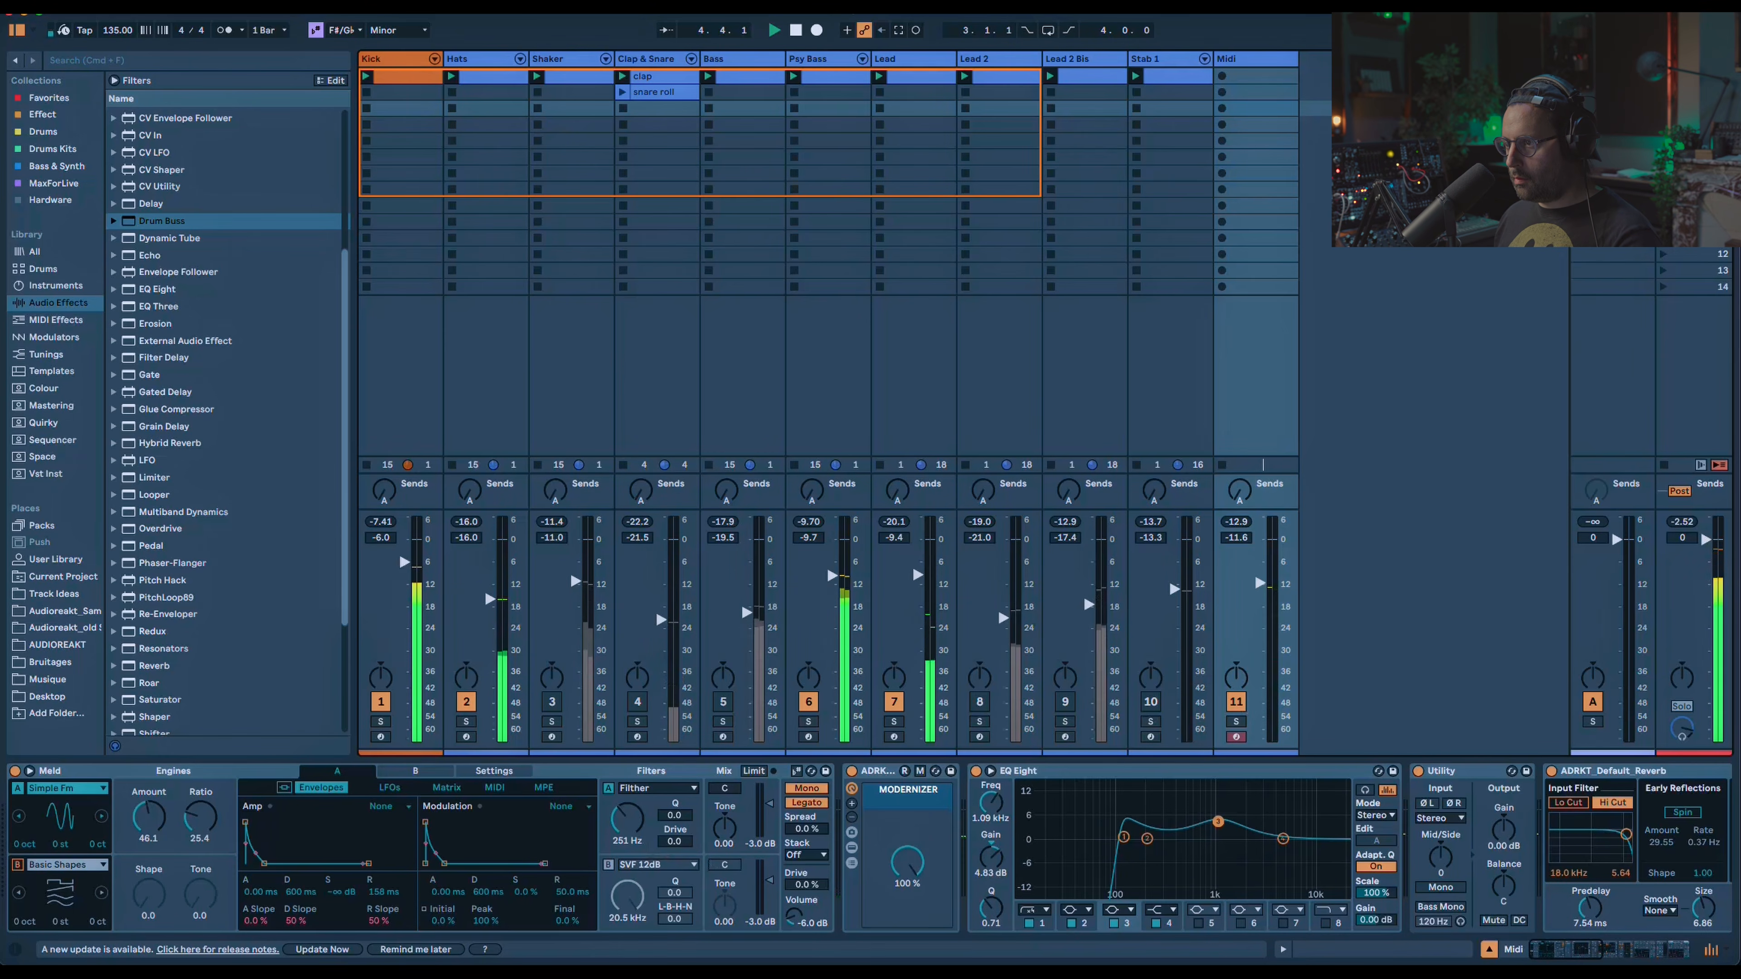
drag(686, 841, 686, 815)
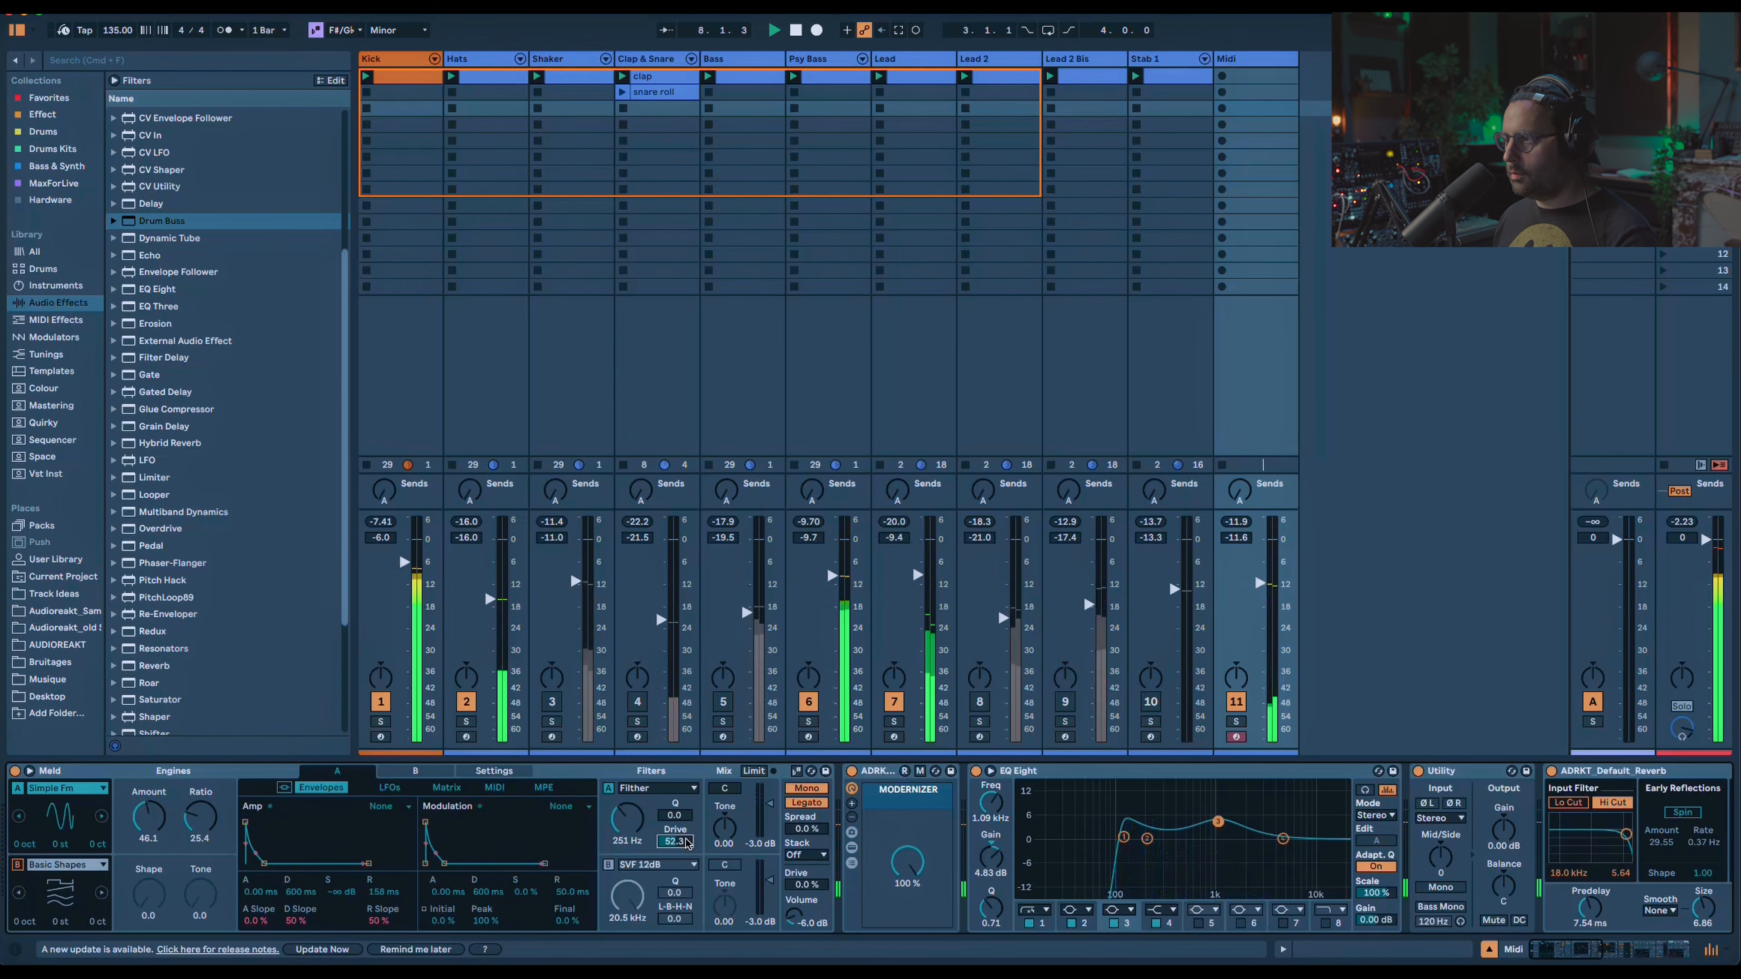
Capture the played F#1 notes as a looping MIDI clip on the Midi track and stop playback.
key(space)
key(super+shift+c)
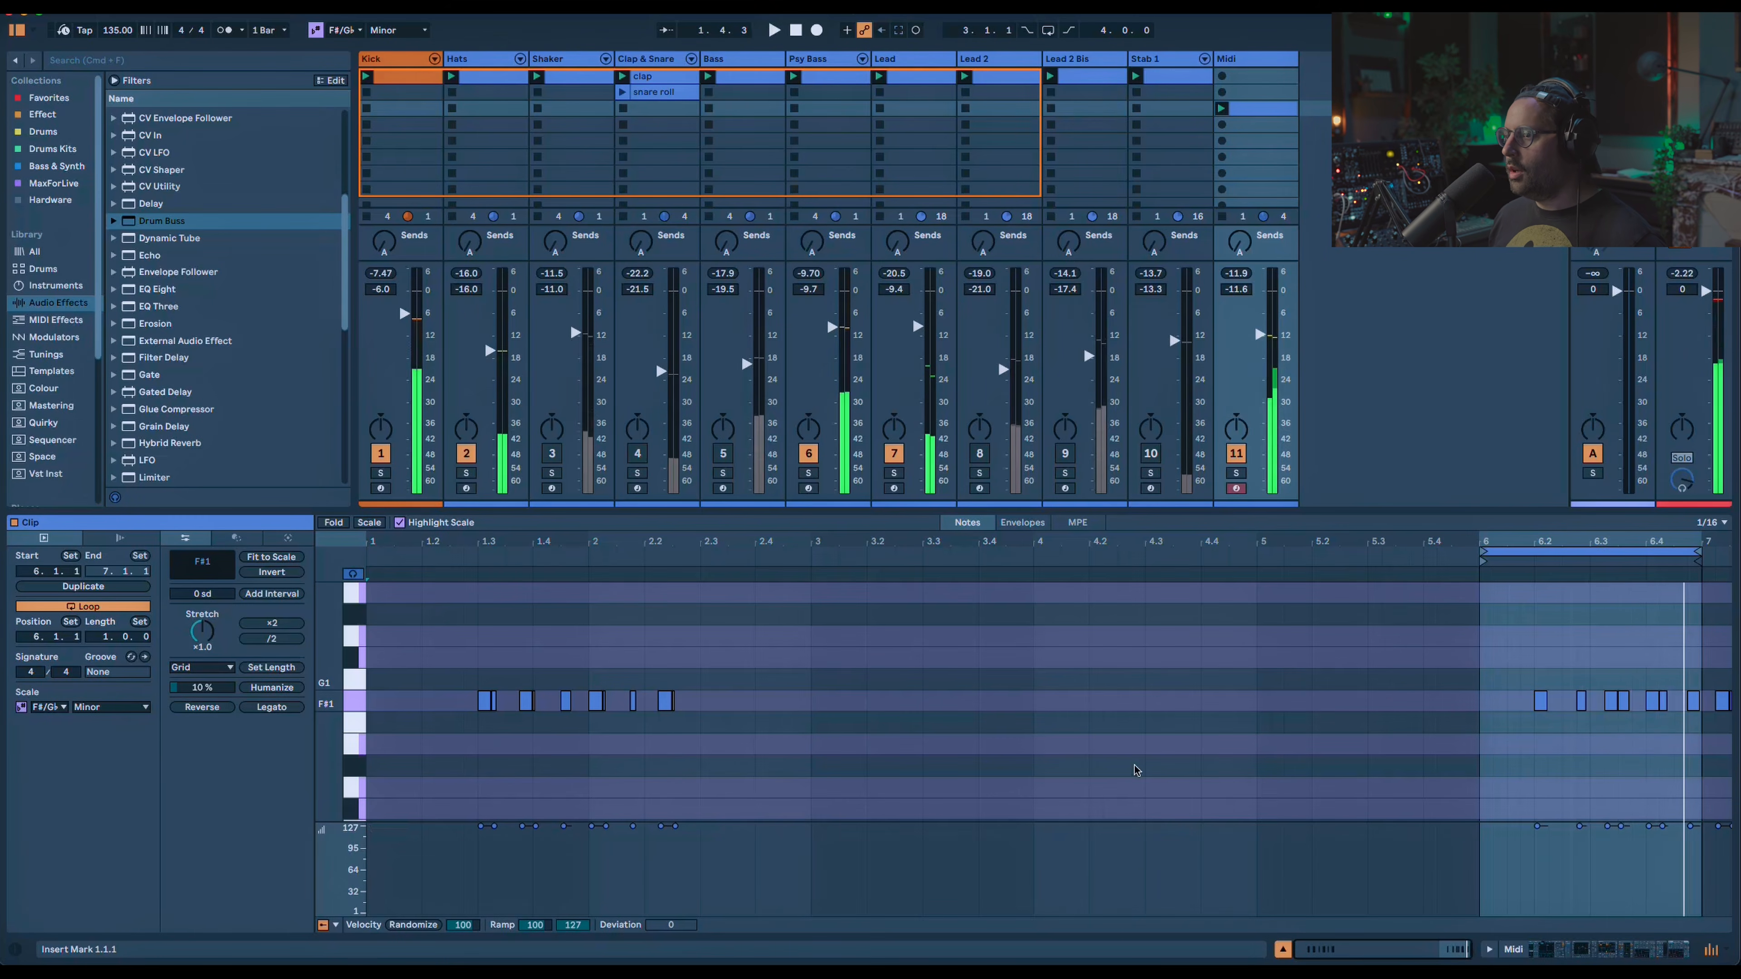
key(space)
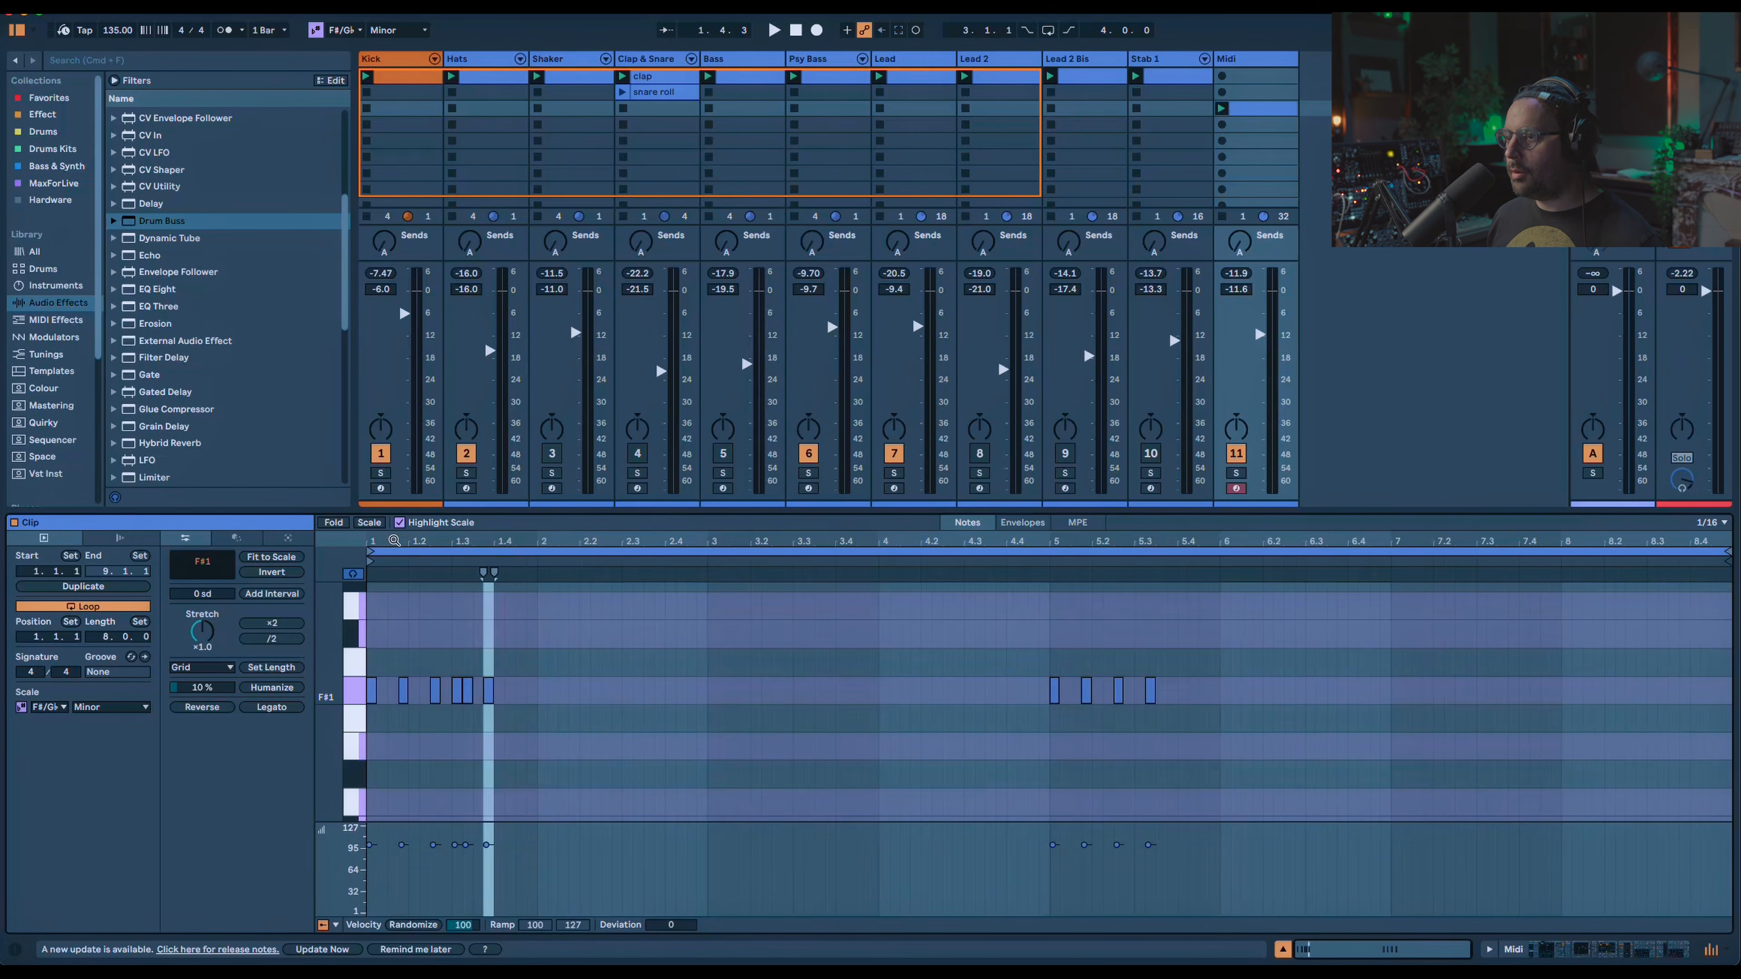
Solo the Midi track and listen to the captured F#1 pattern, checking its notes in bars 1 and 5.
drag(394, 538, 394, 604)
drag(684, 542, 751, 542)
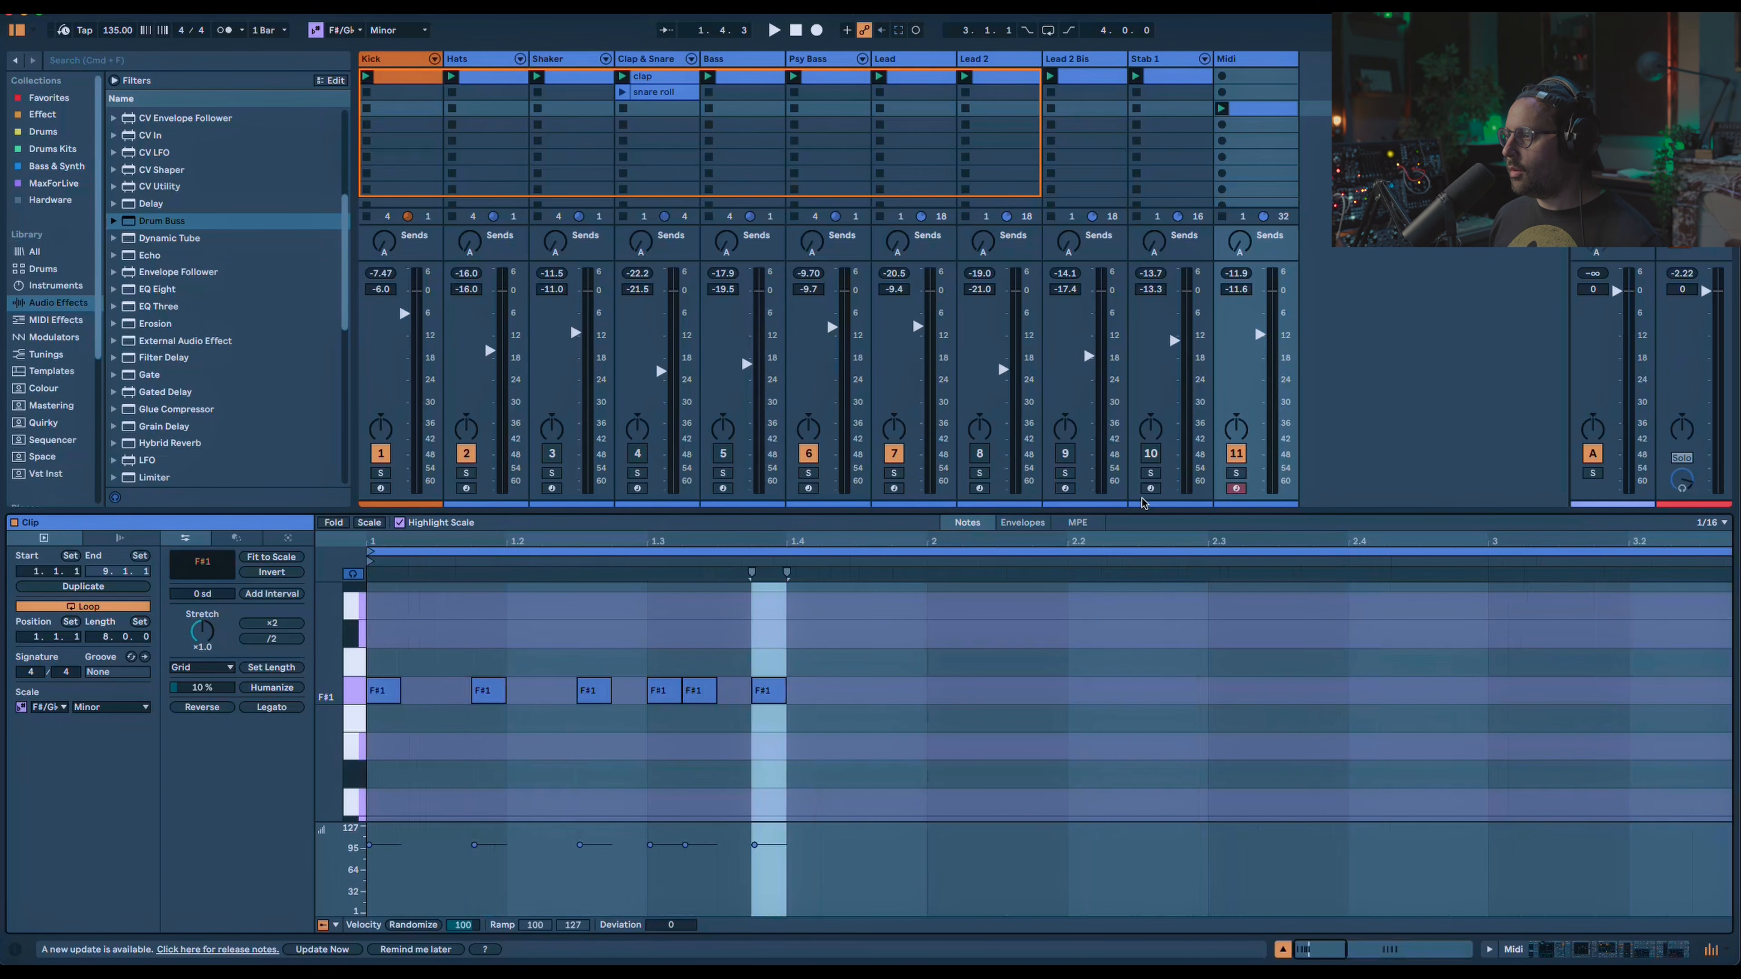
click(1237, 473)
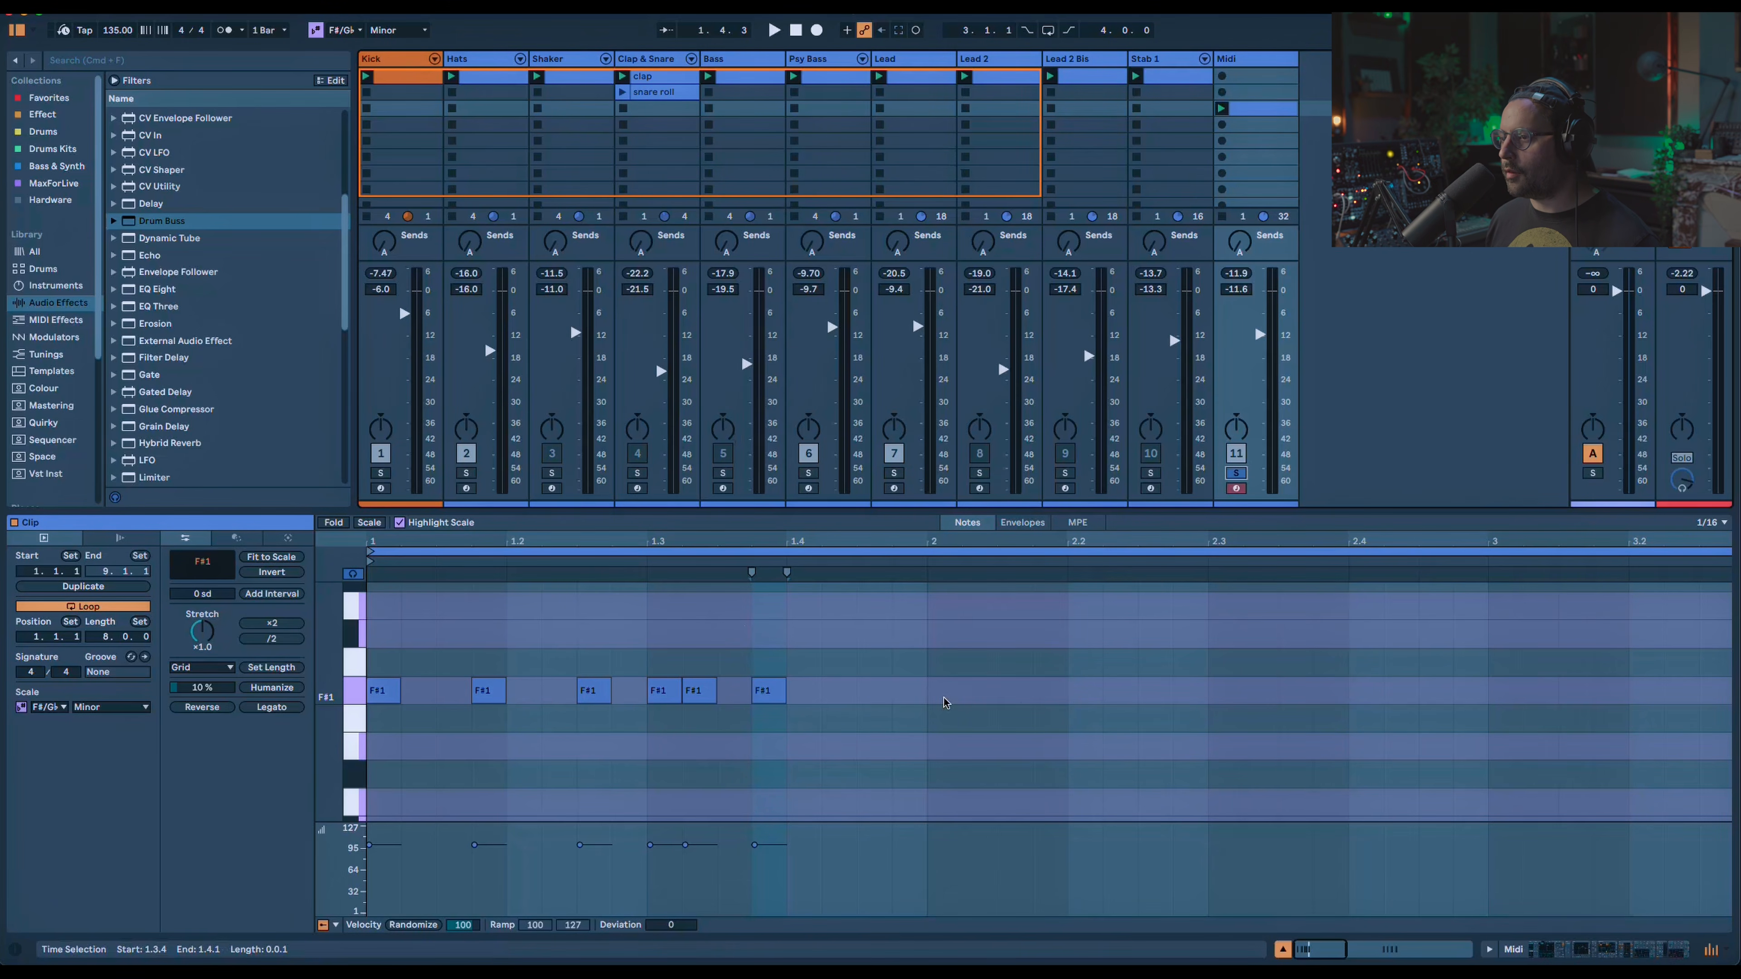
key(space)
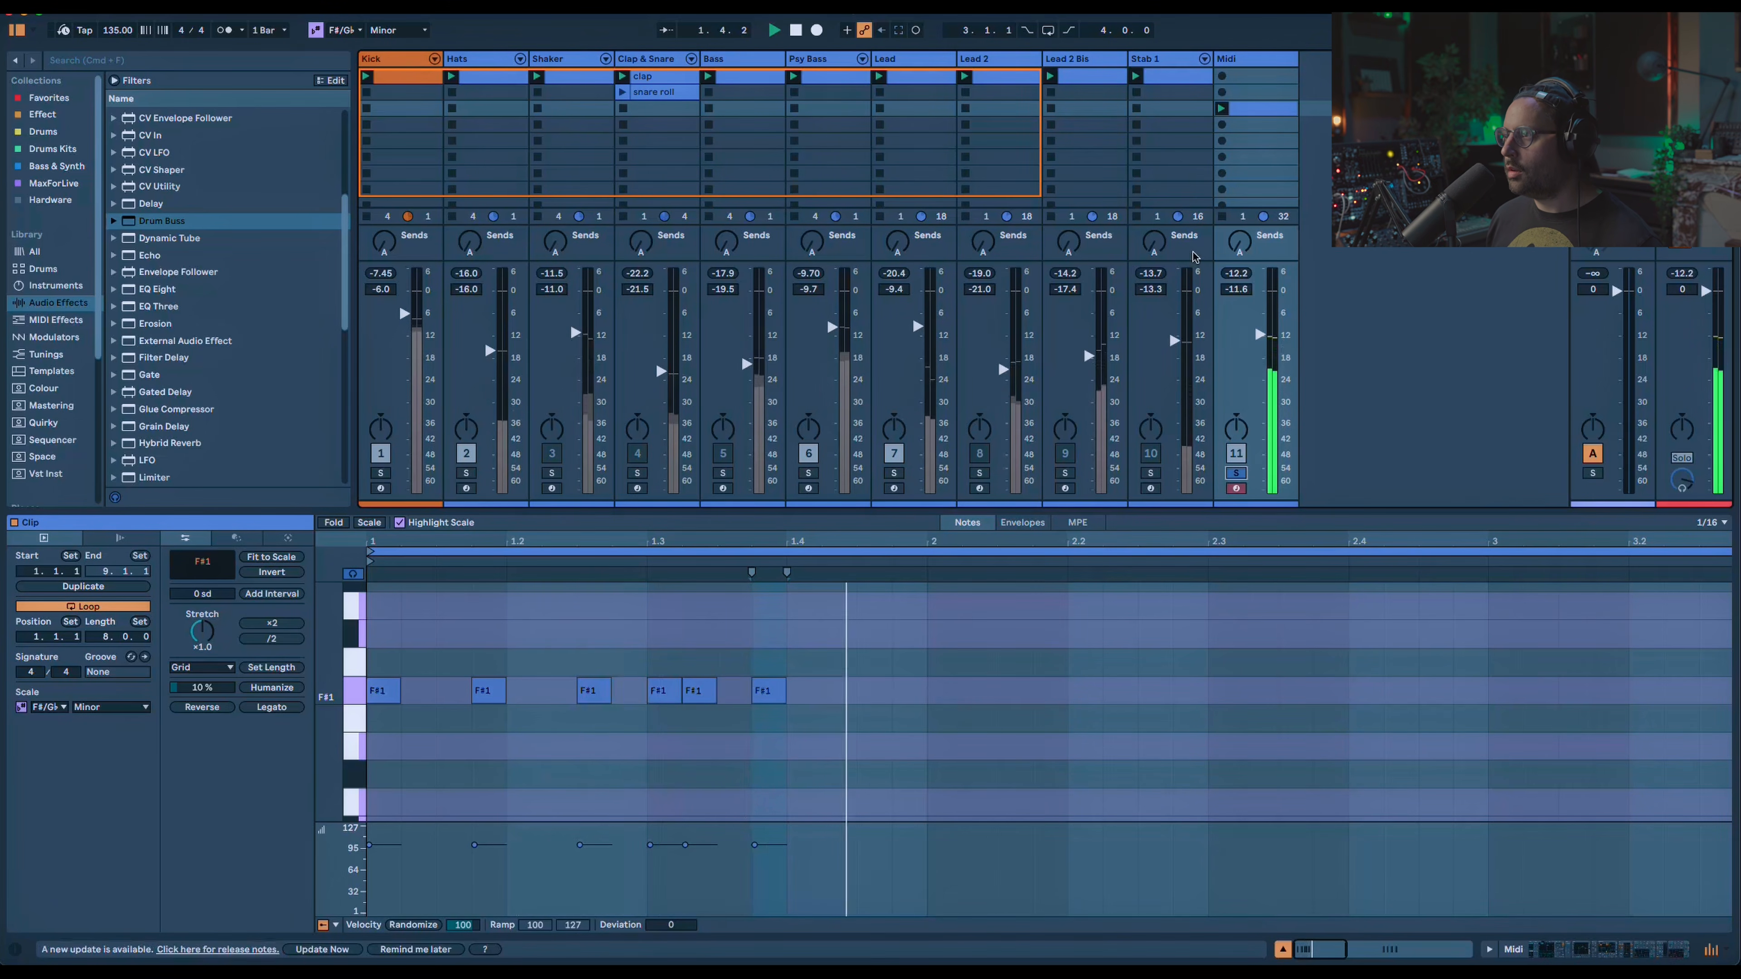
key(space)
double_click(1245, 59)
double_click(678, 842)
key(space)
double_click(1249, 107)
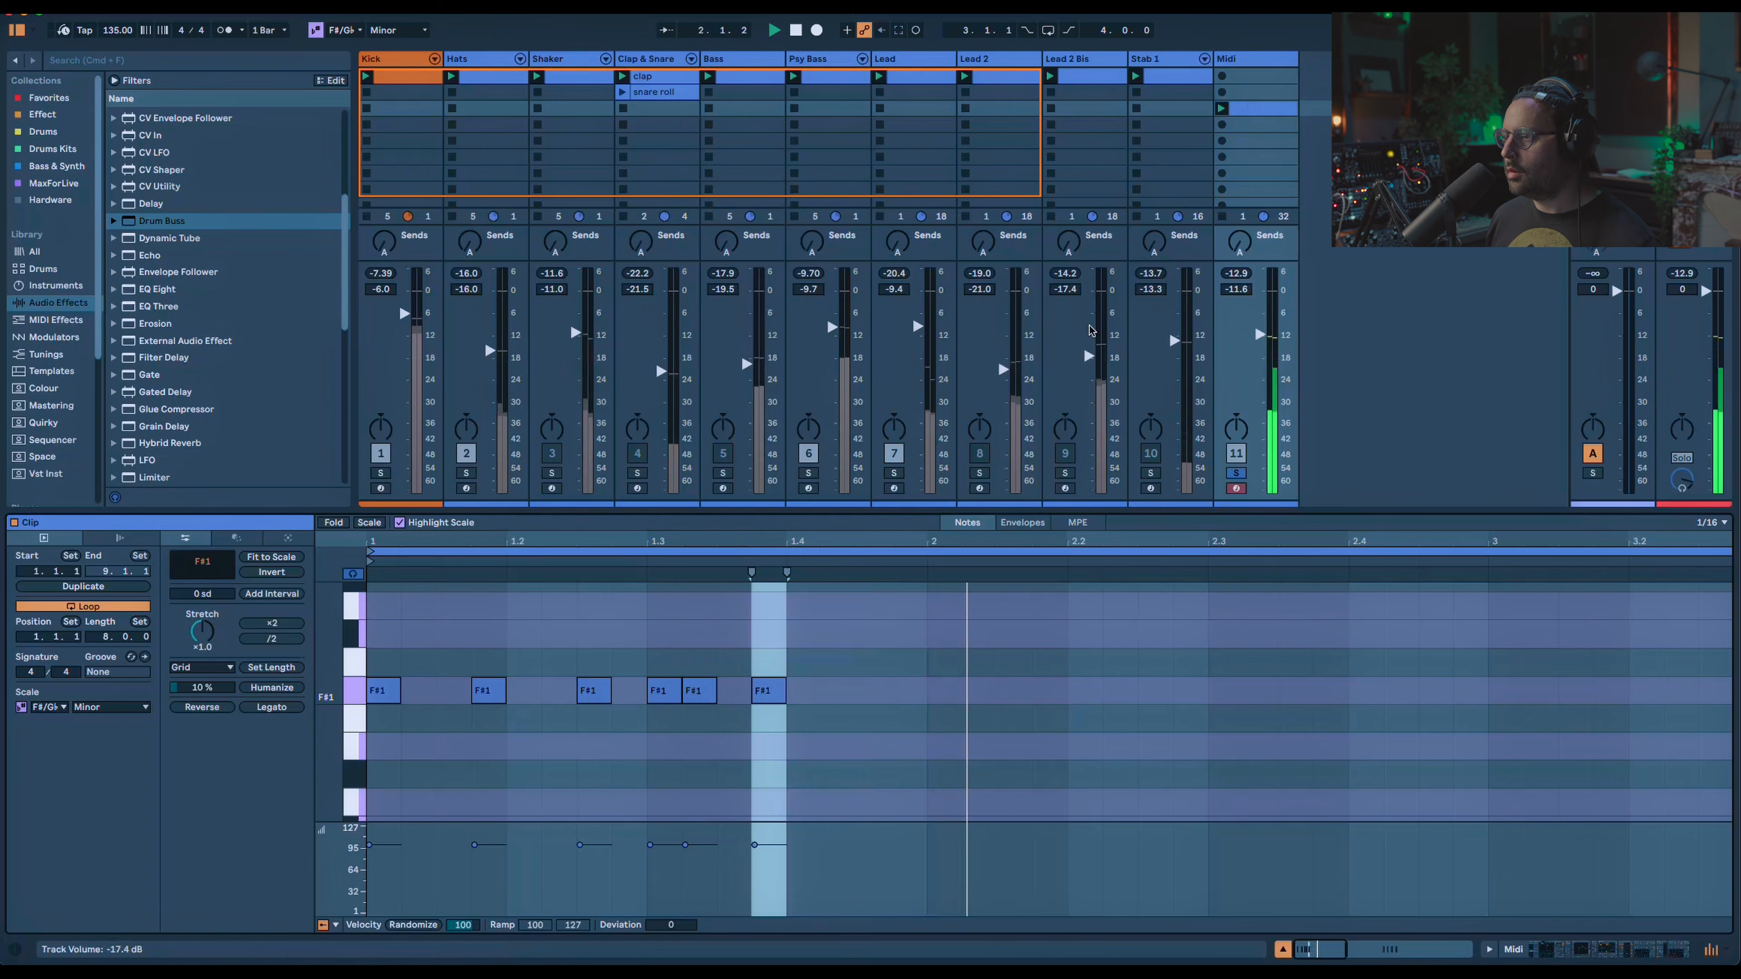
double_click(687, 547)
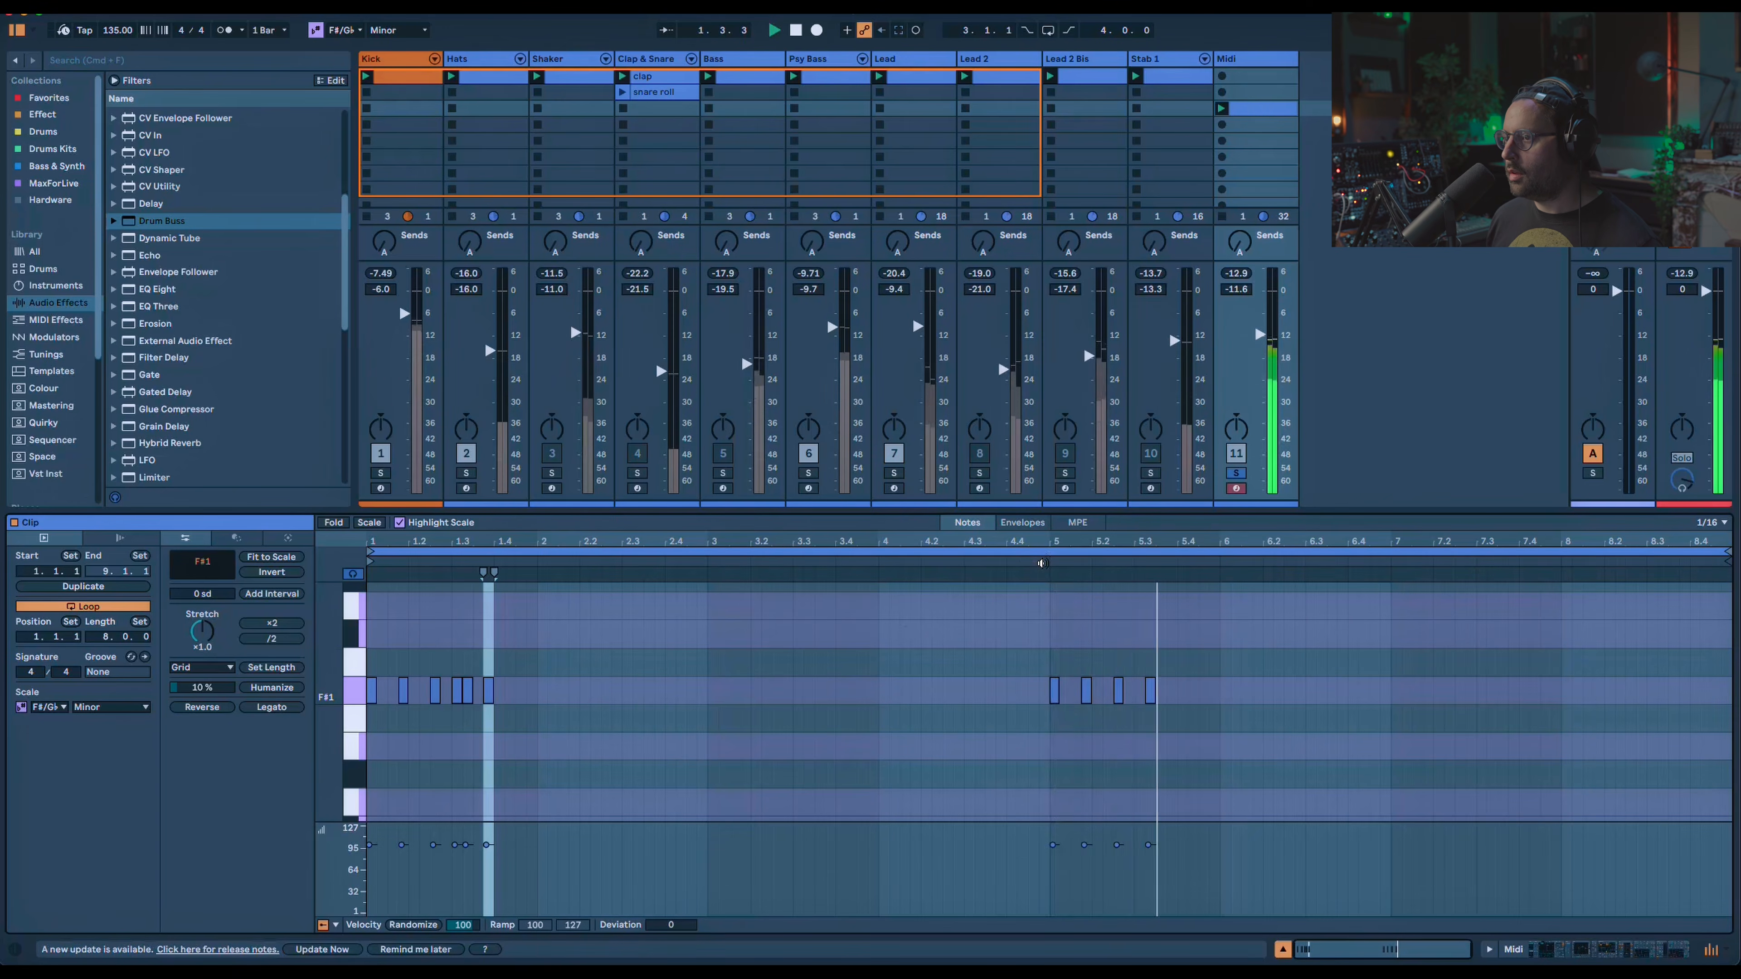
key(space)
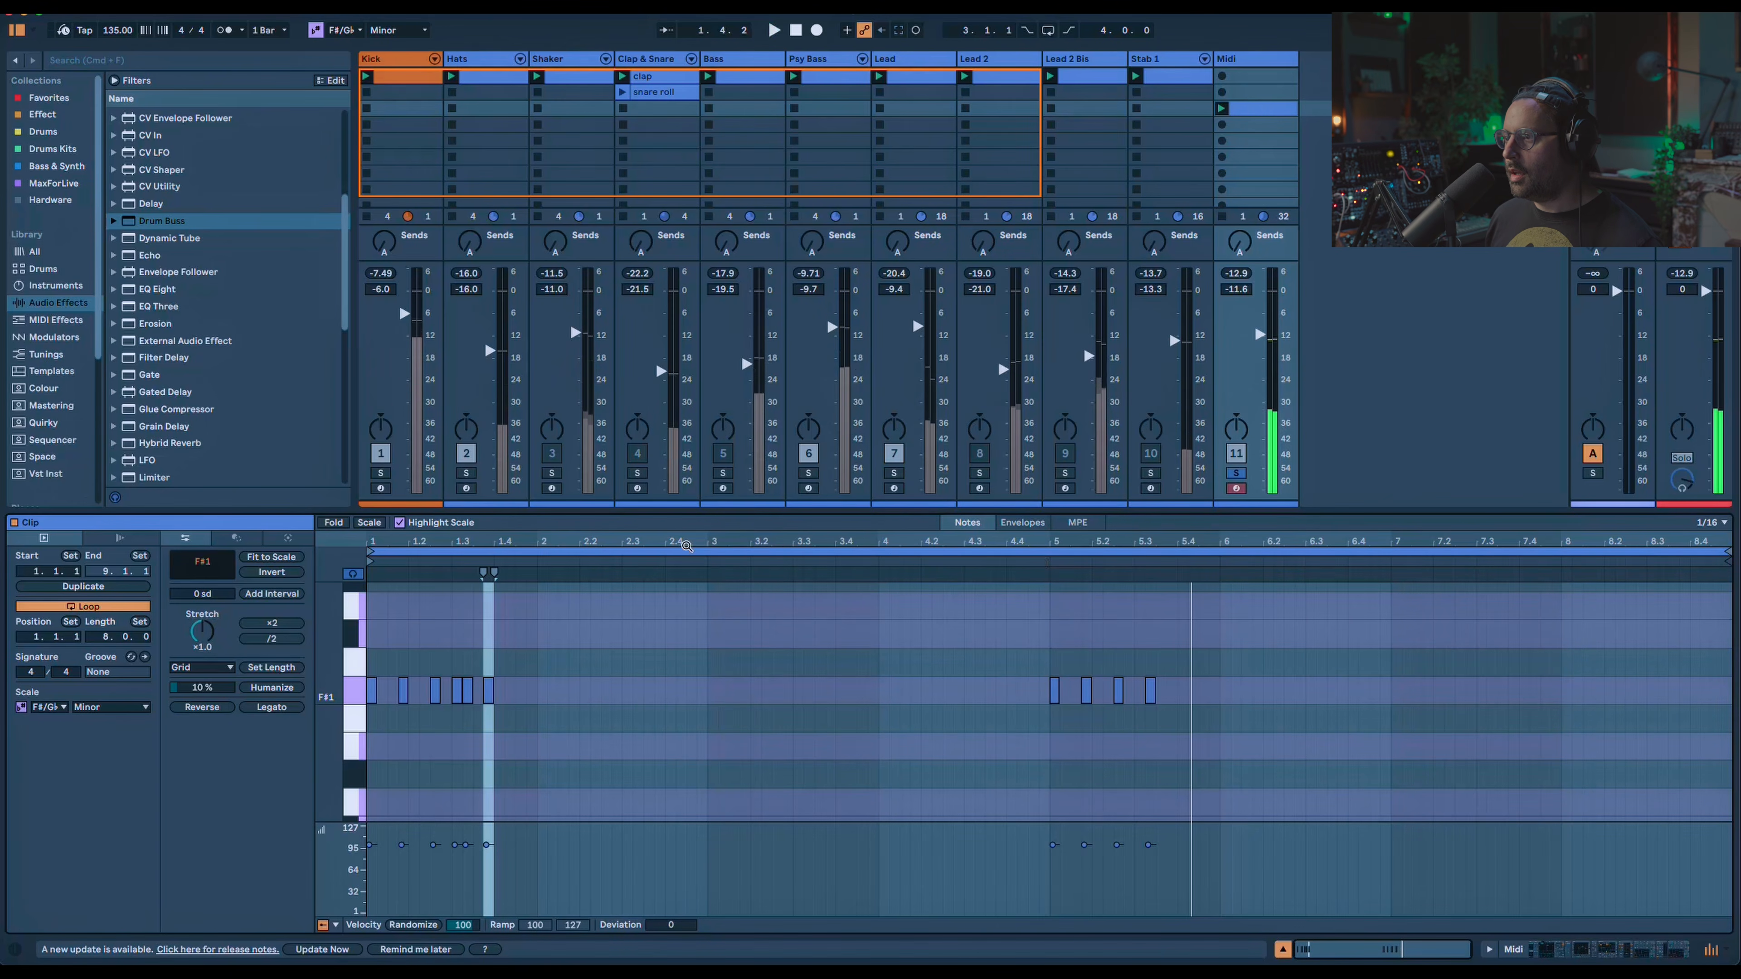
Draw a Meld A Filter Drive envelope in the clip that steps up at bar 5 and holds, and audition it.
click(1022, 523)
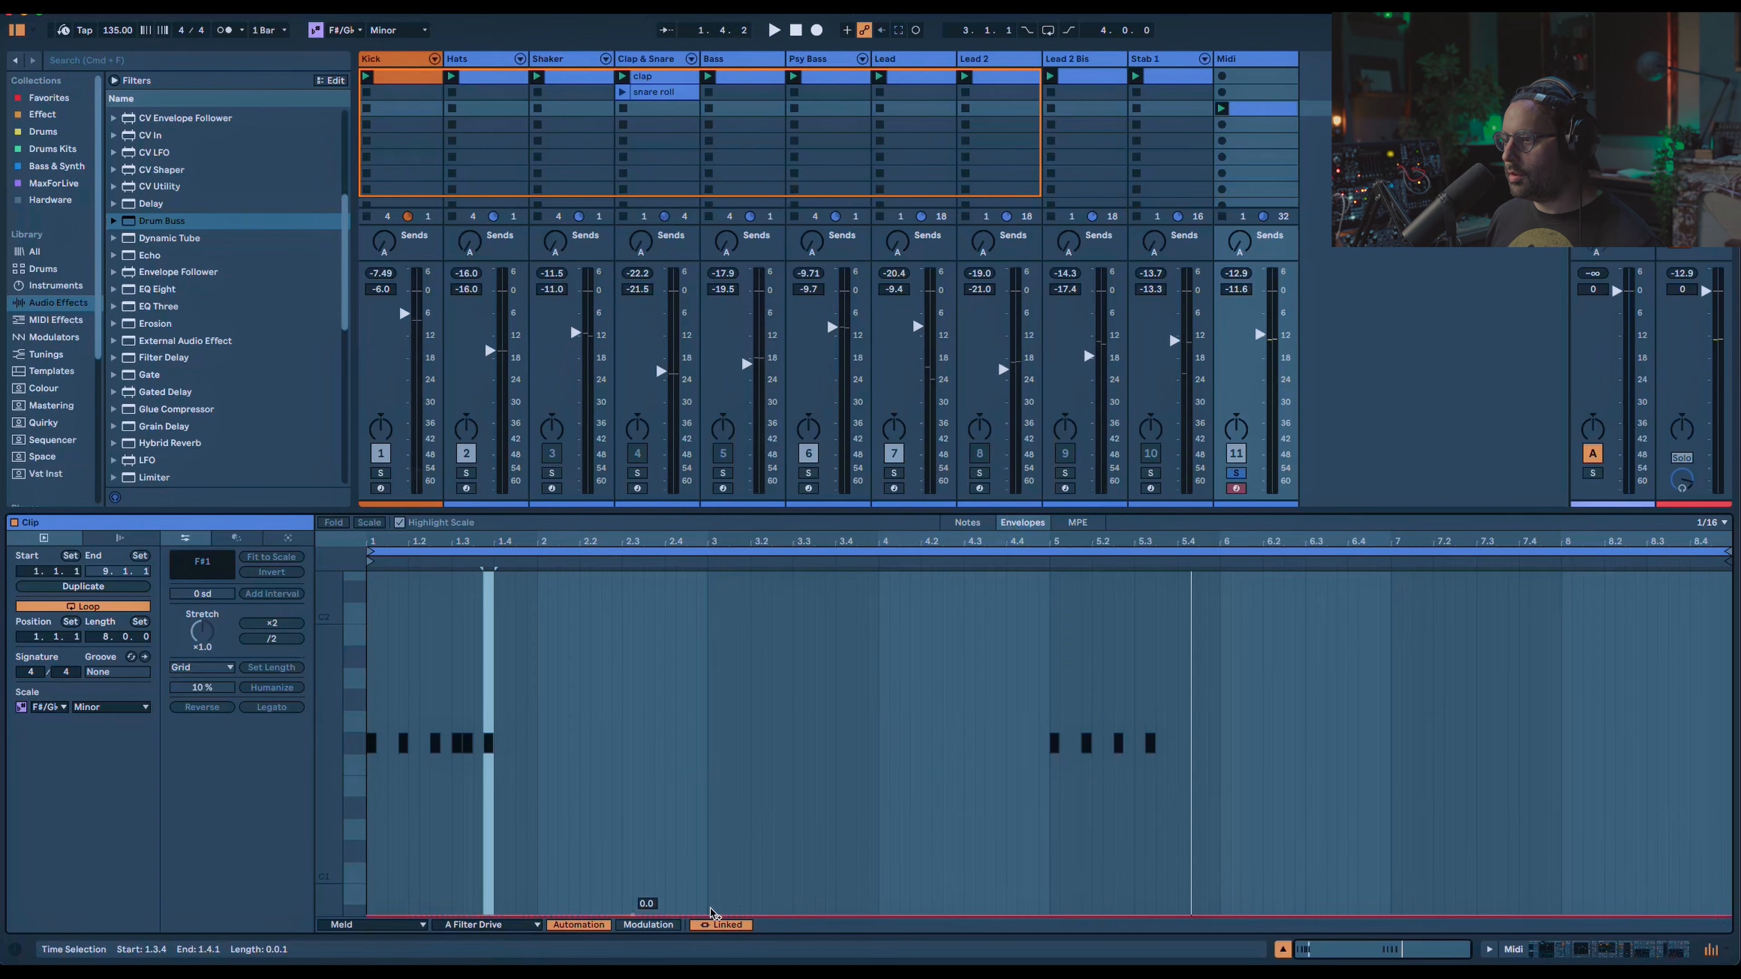
drag(1056, 917, 1050, 719)
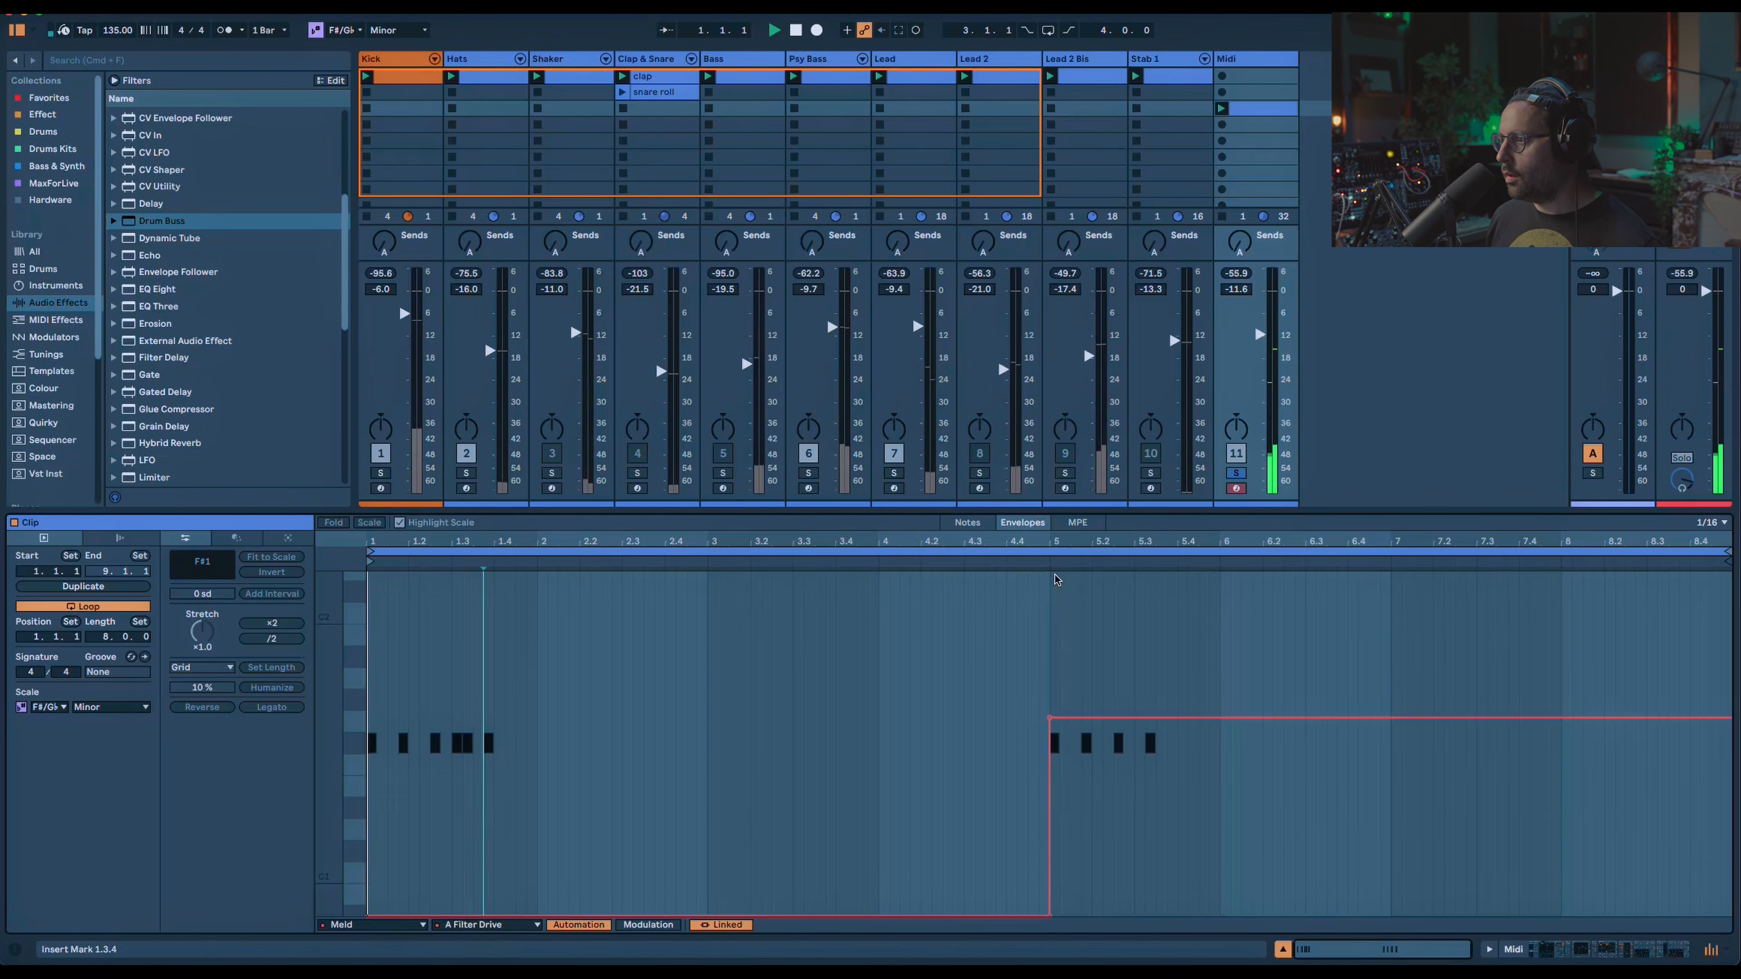
click(1046, 564)
key(space)
Unsolo the Midi track, enable Stab 1 and play the full mix.
click(1236, 473)
click(1152, 453)
key(space)
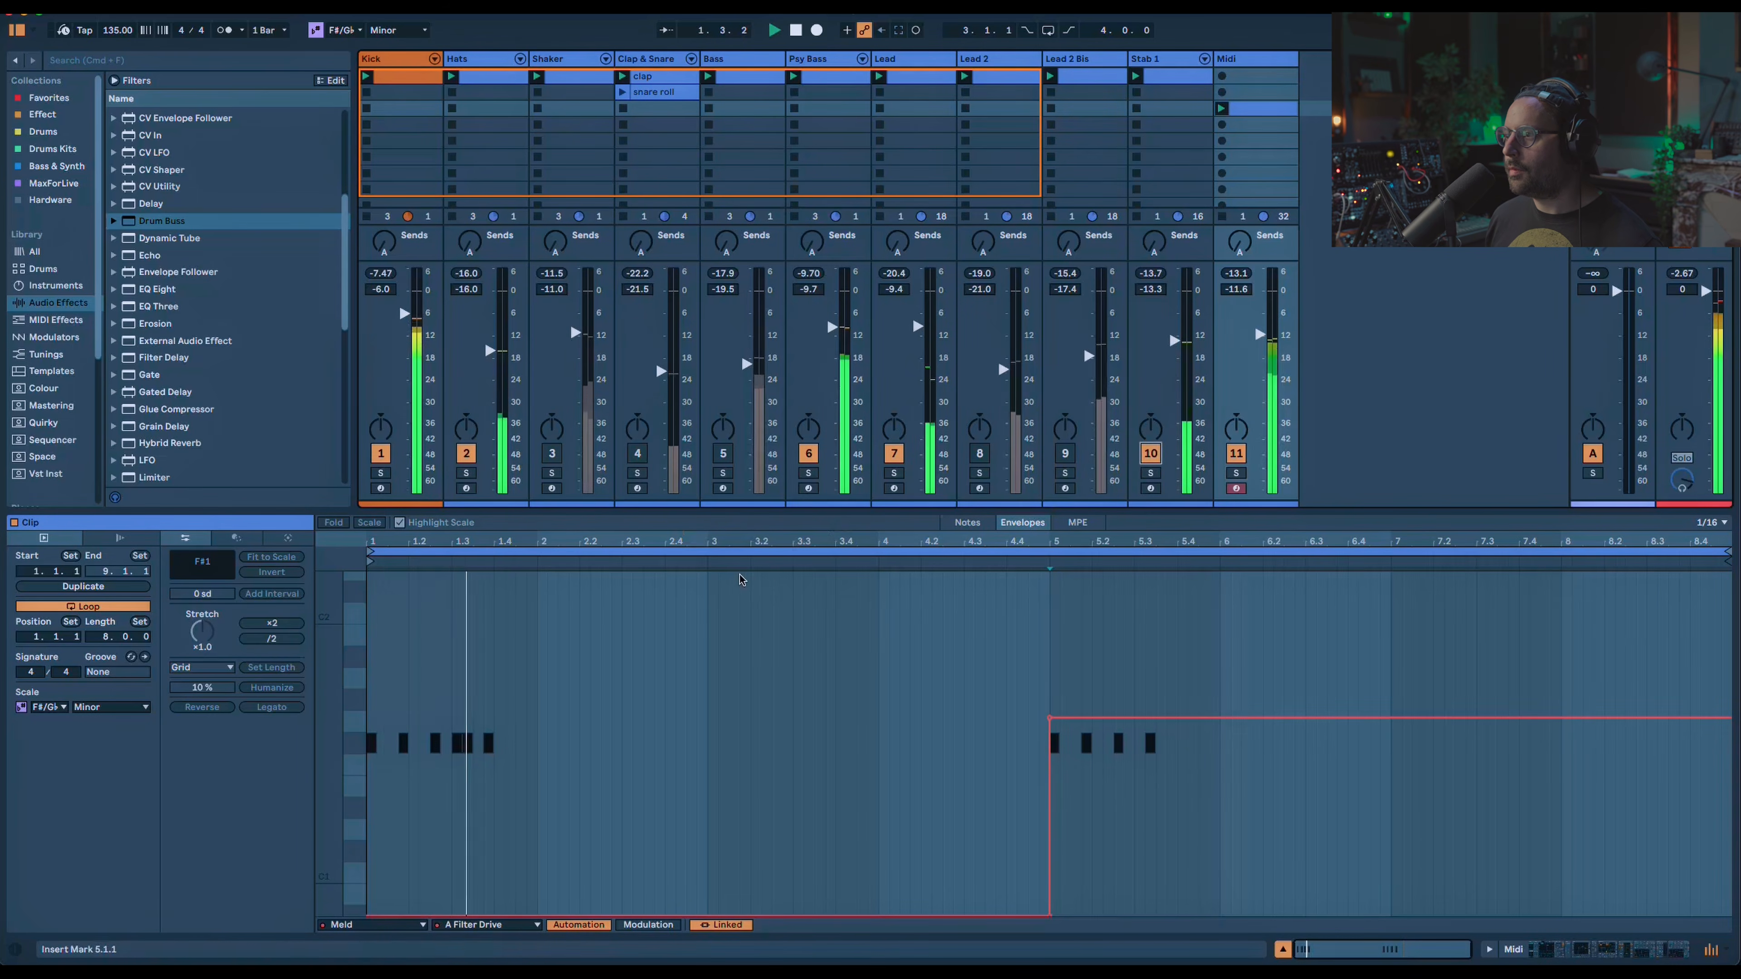
Move the Midi clip's start to 2.1.1 and set the track's volume to -11.0 dB.
drag(370, 561, 536, 557)
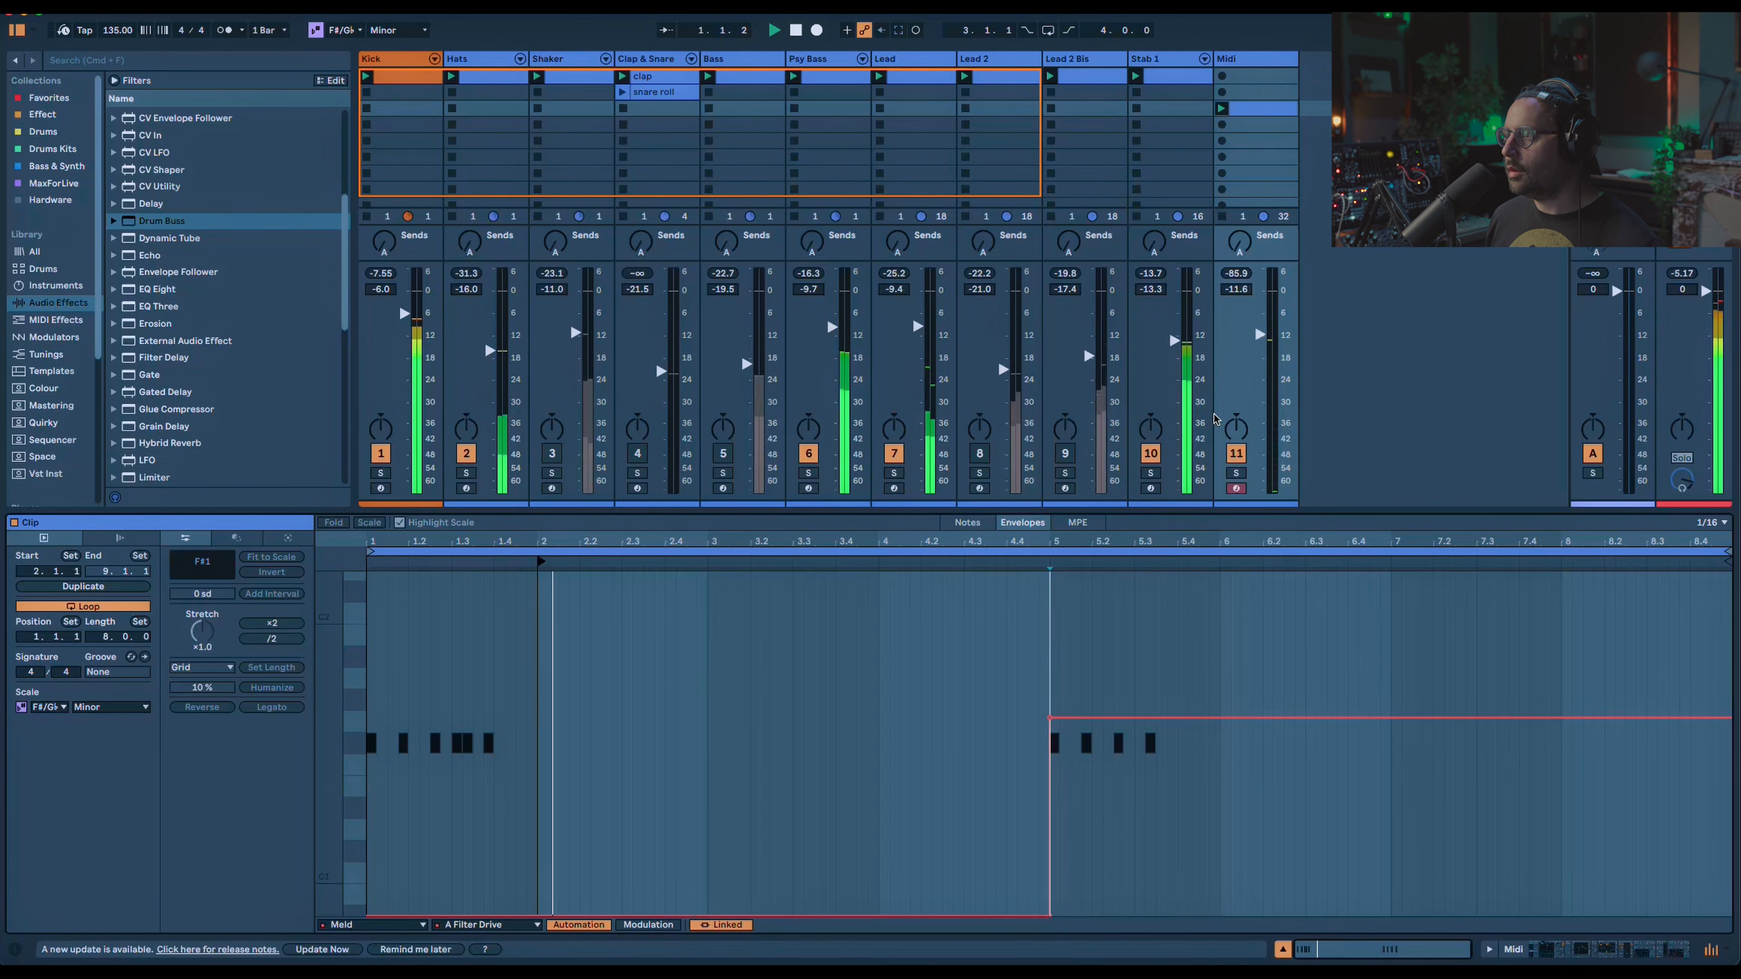
drag(1260, 338, 1263, 355)
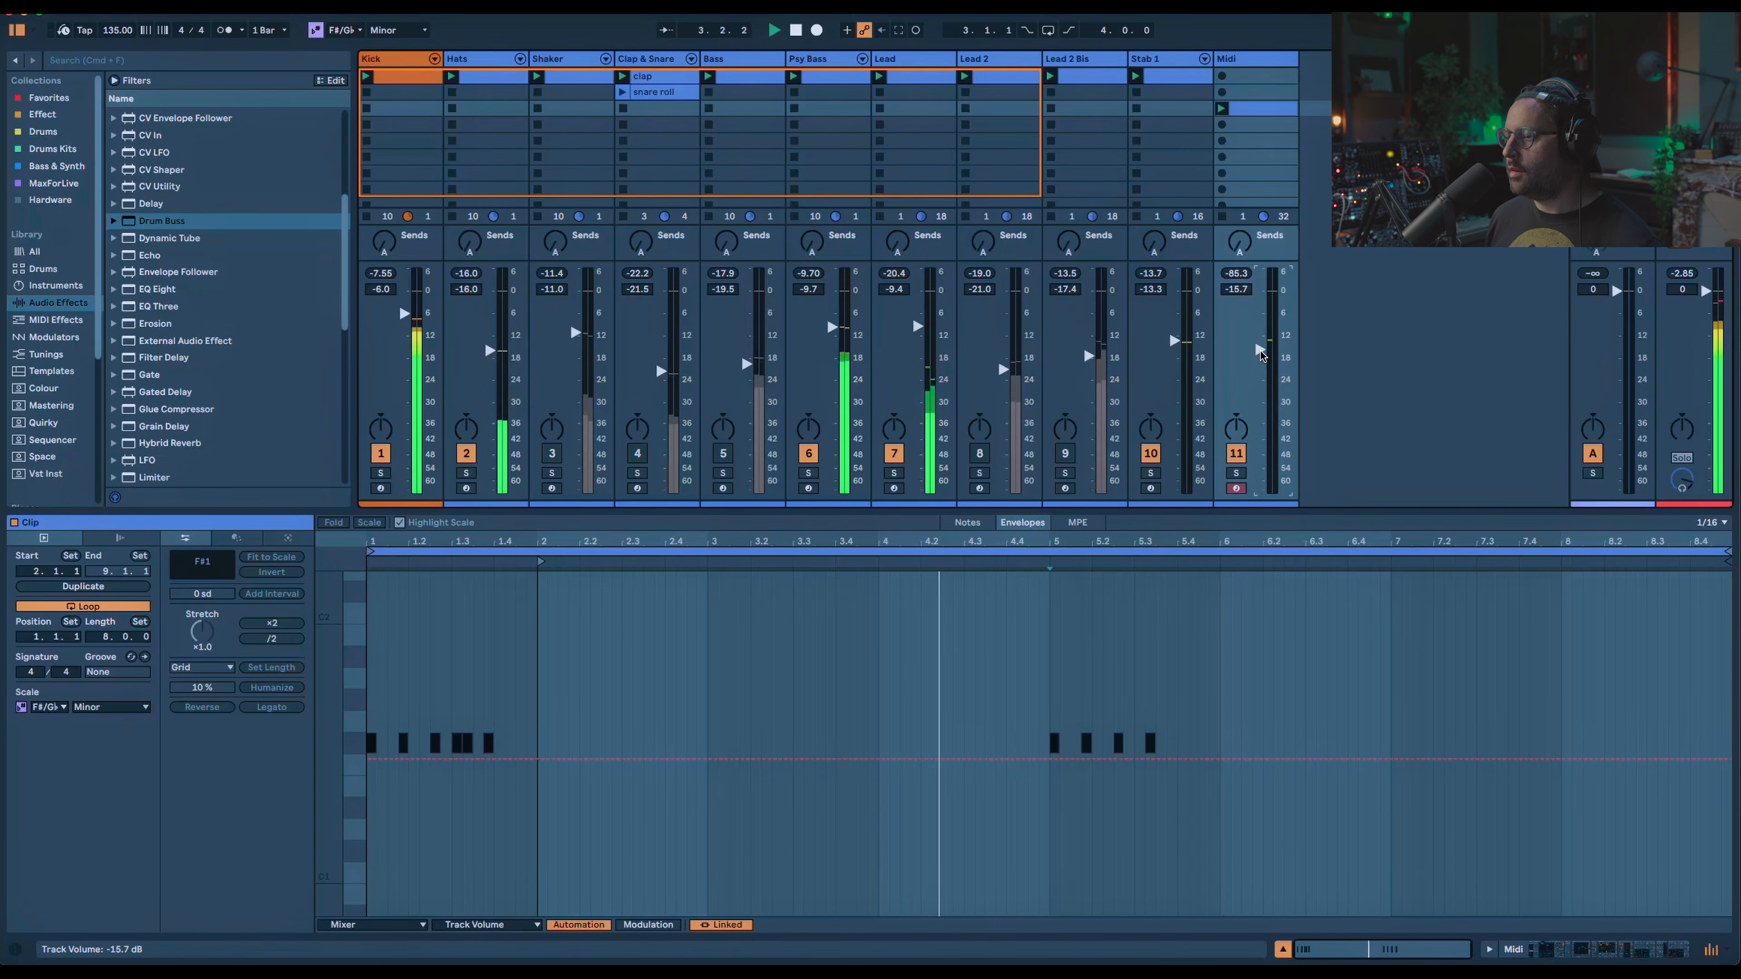
drag(1261, 354, 1261, 337)
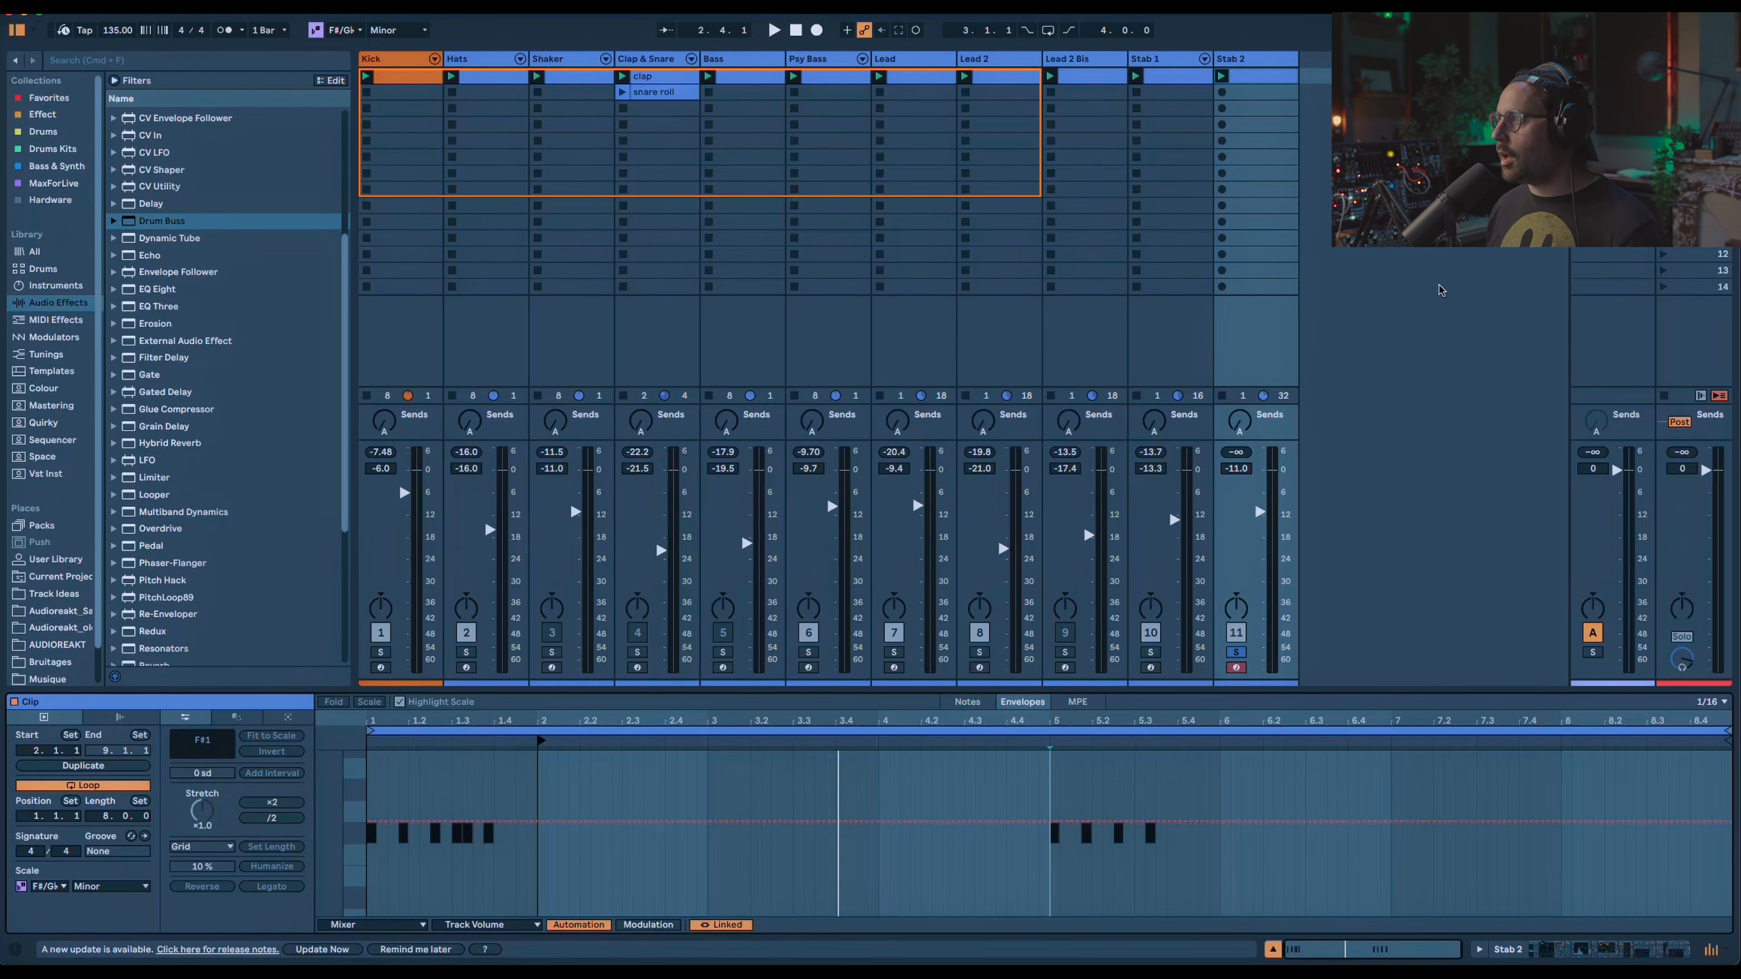
Insert a MIDI track after Stab 2, load the preset ADRKT_WTTB4_Stab_06.adg from the WavetableTechnoBank4 folder, and unsolo Stab 2.
click(1264, 60)
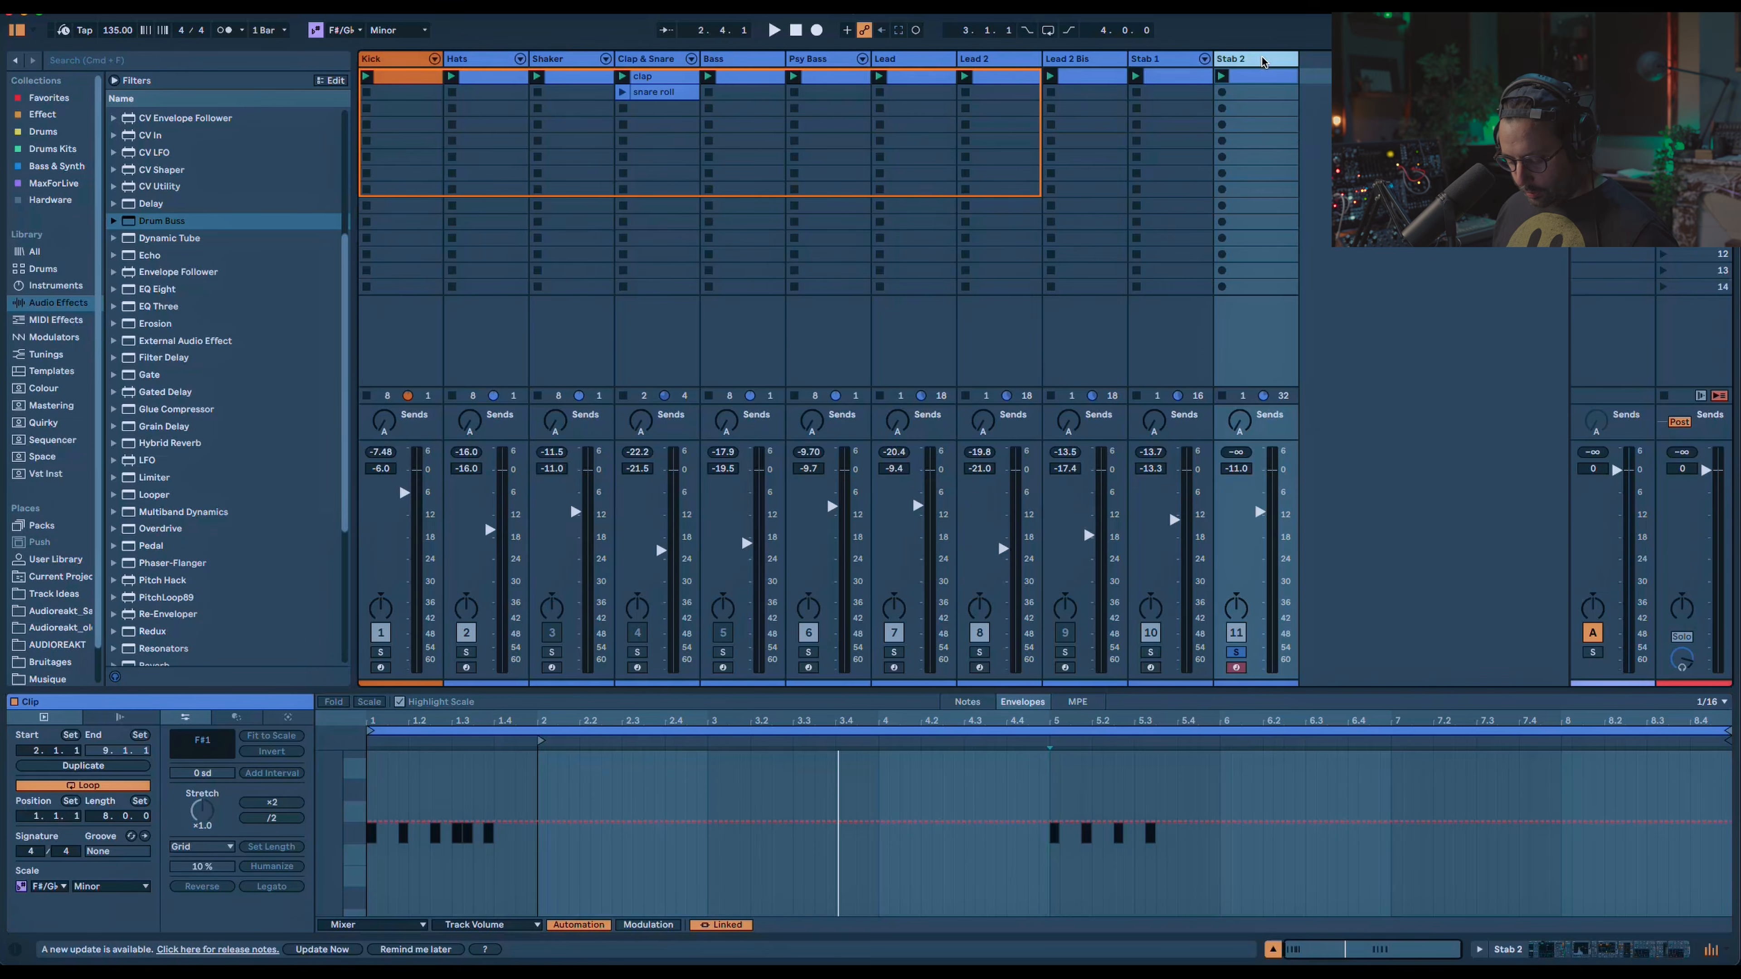
key(super+shift+t)
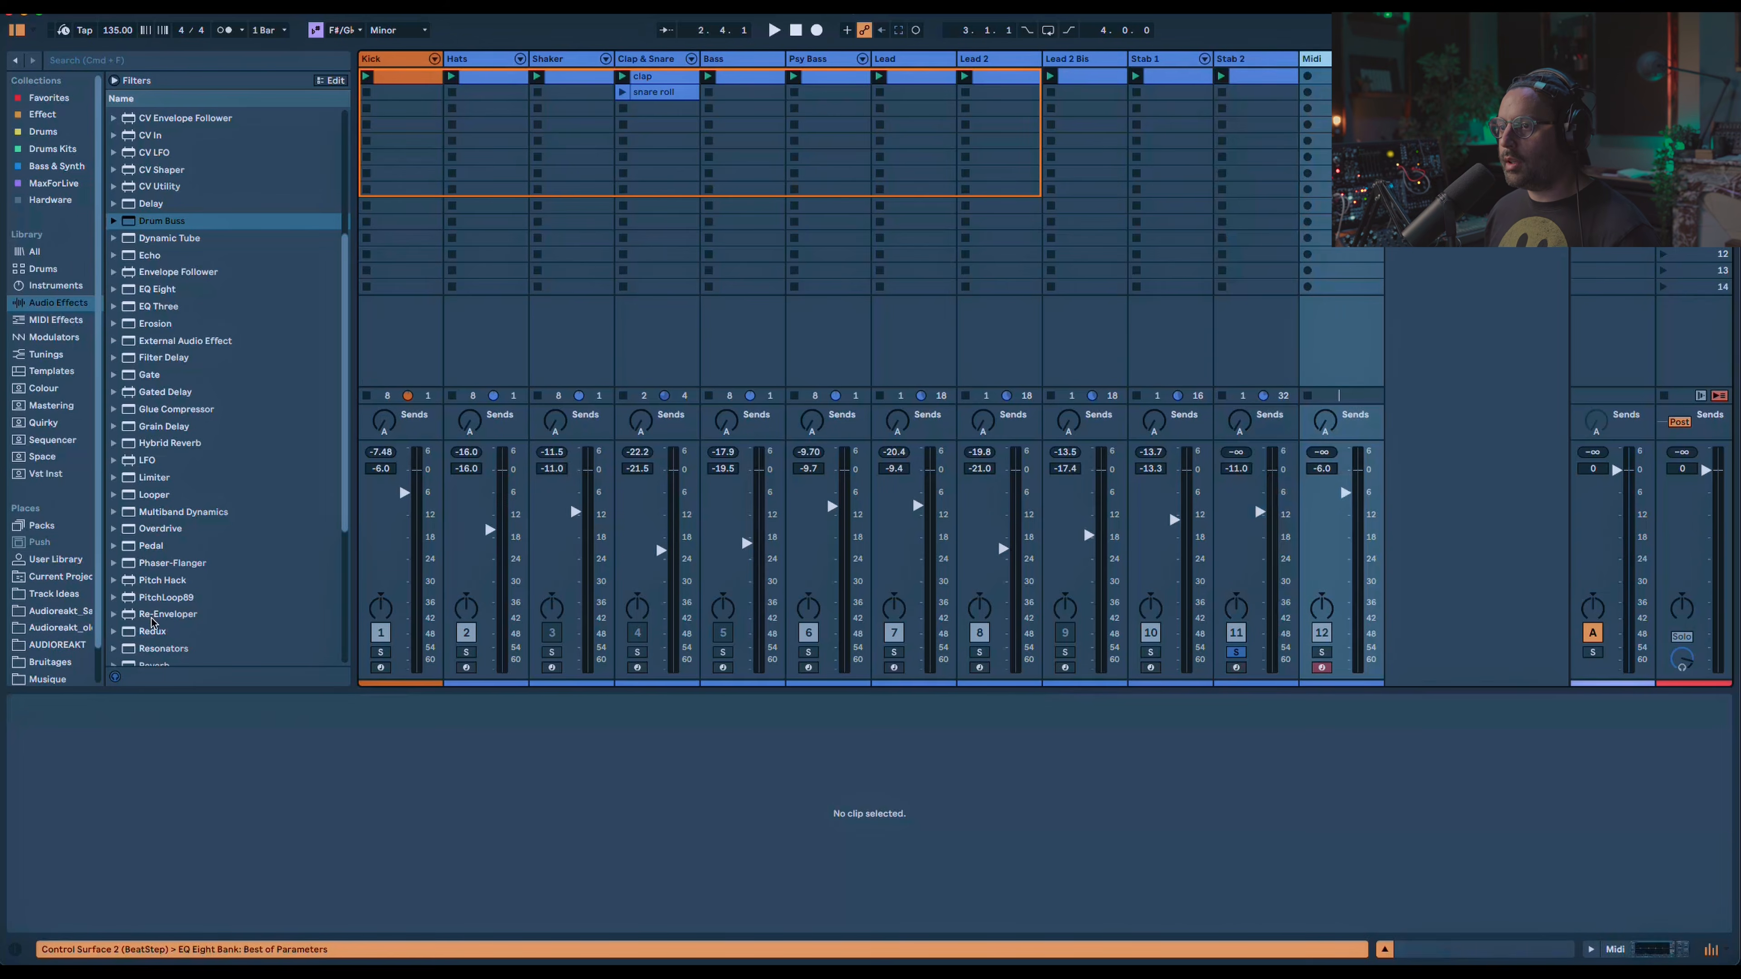
click(42, 647)
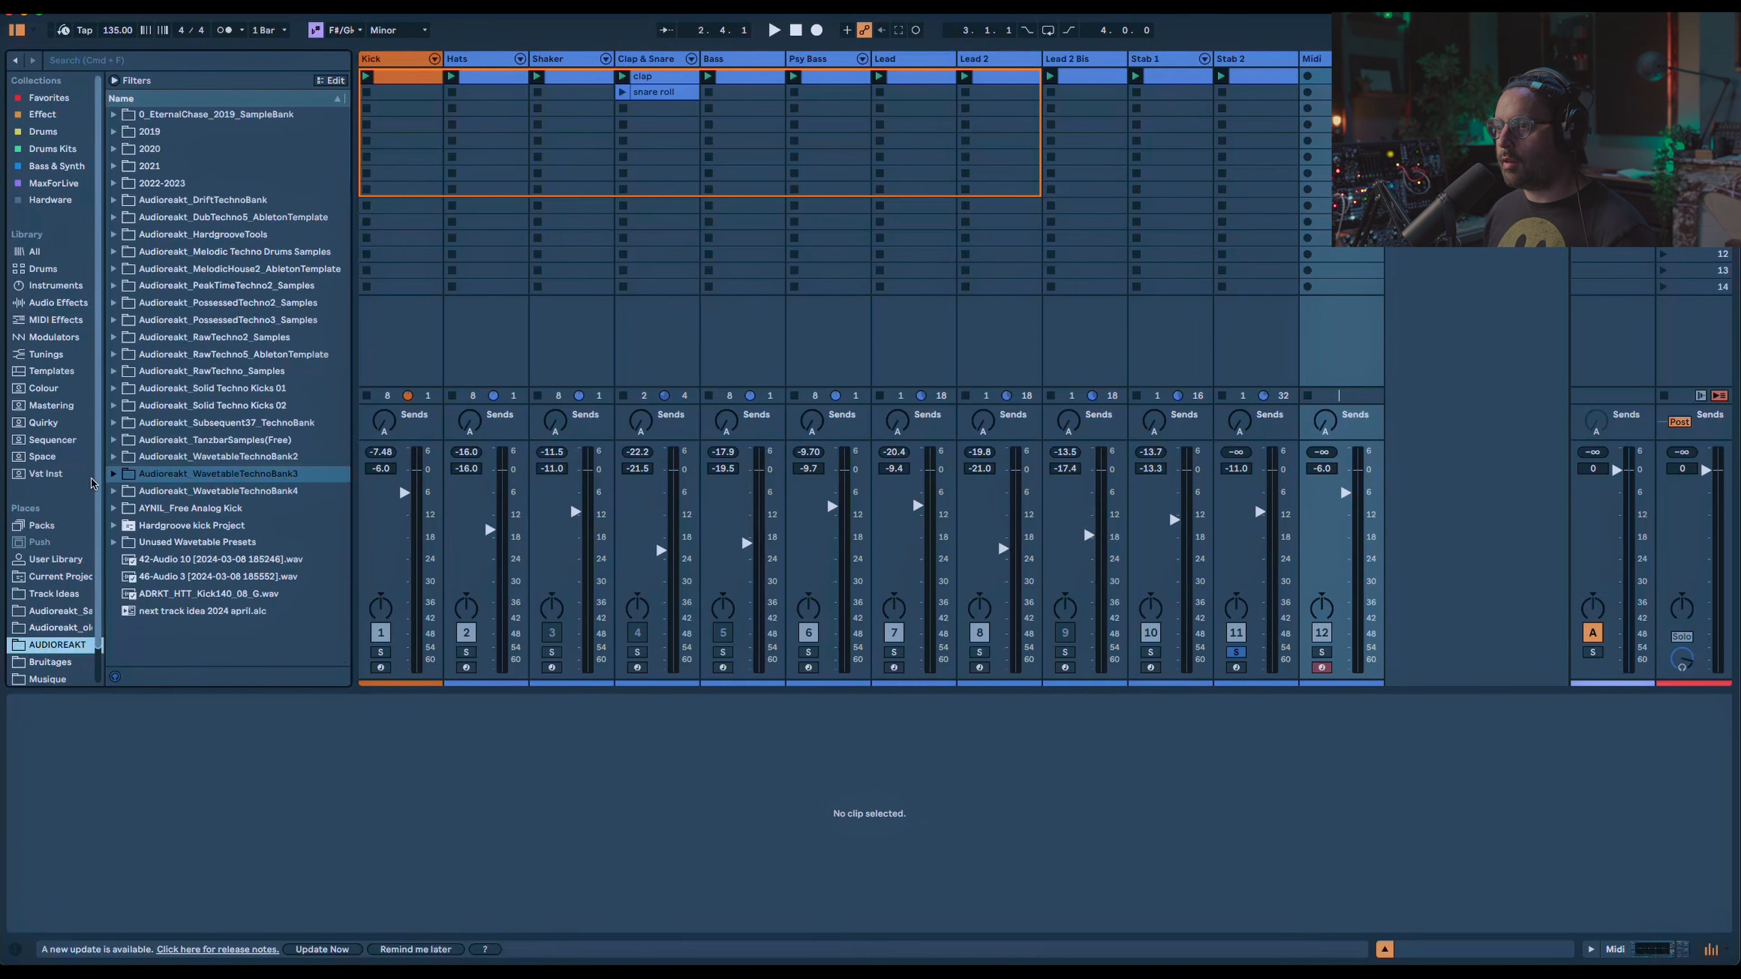
click(114, 491)
double_click(228, 602)
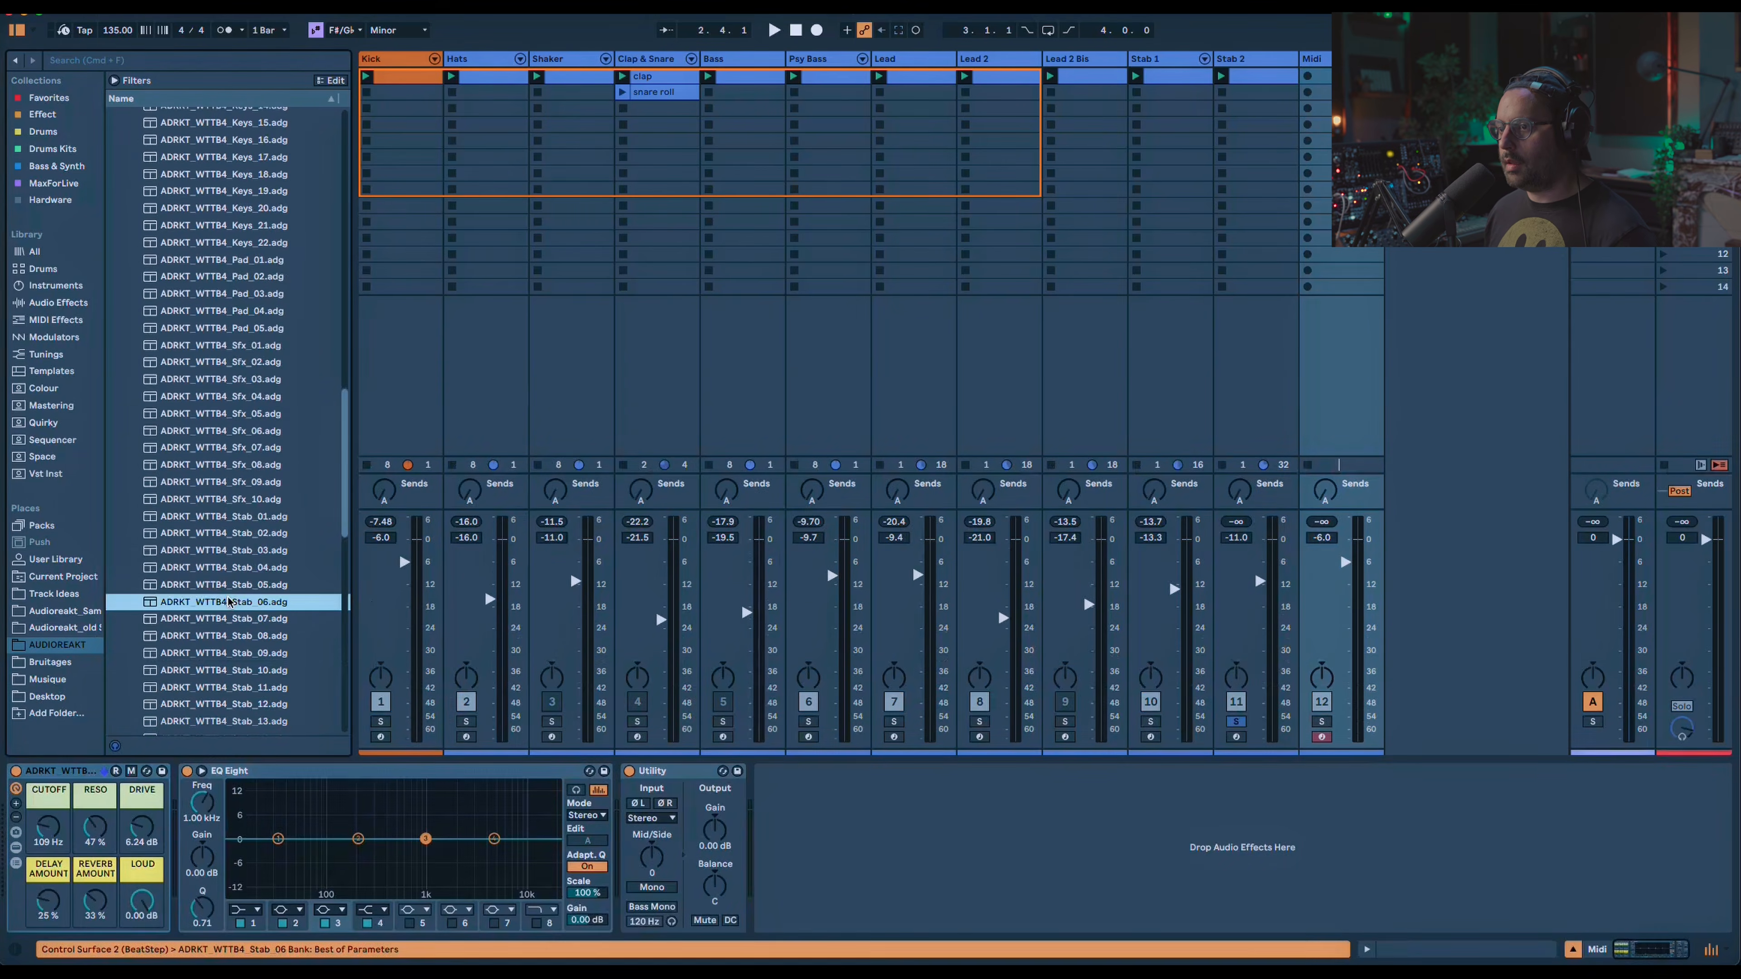
click(1236, 721)
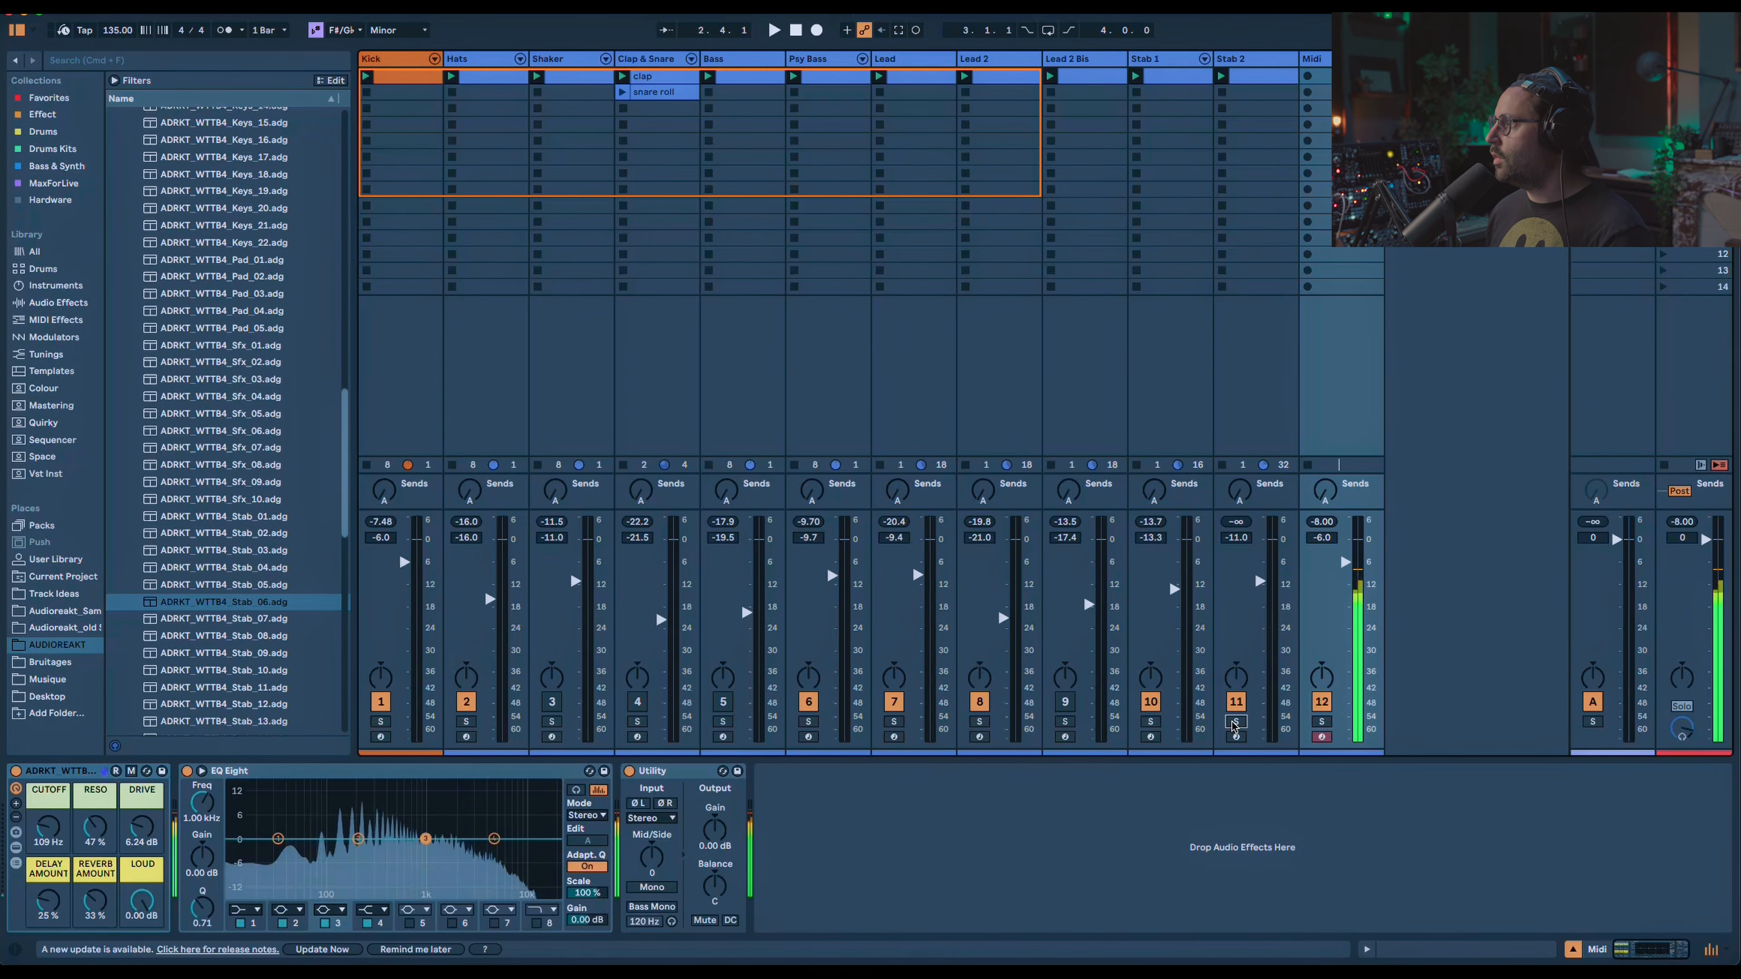
Add a Shifter to the new Midi track with Fine at 52 ct and Dry/Wet at 52%, and play it with the mix.
click(59, 303)
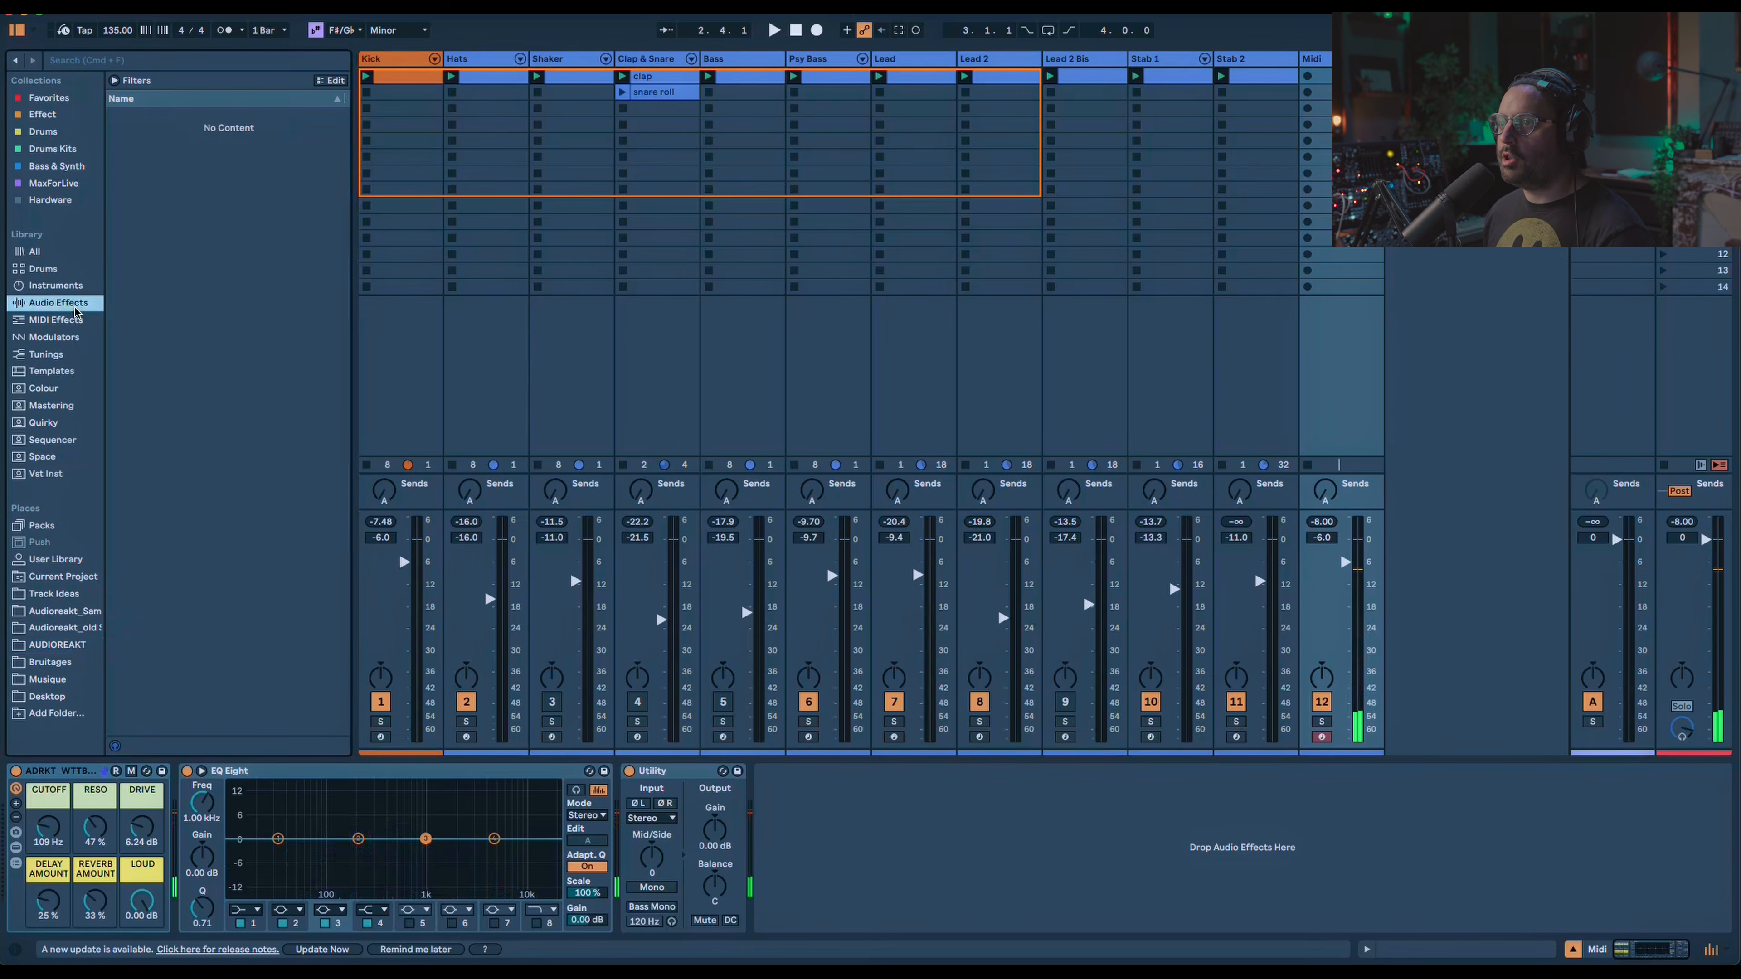
scroll(159, 295, down, 5)
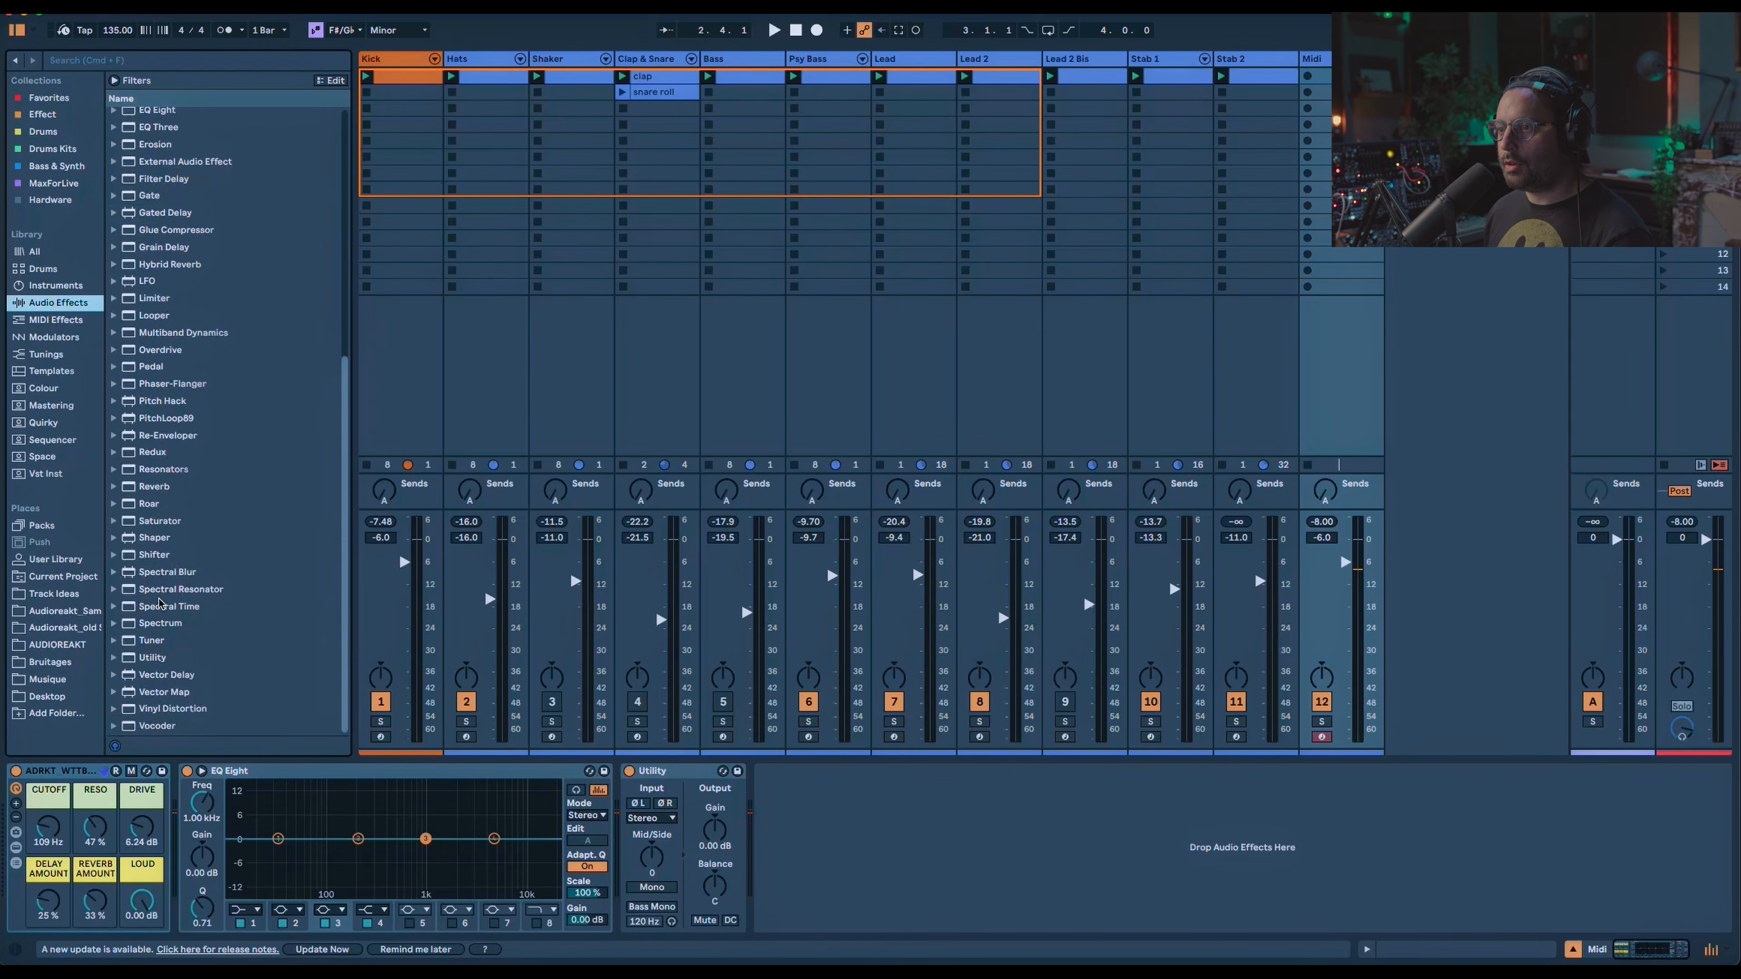
double_click(161, 557)
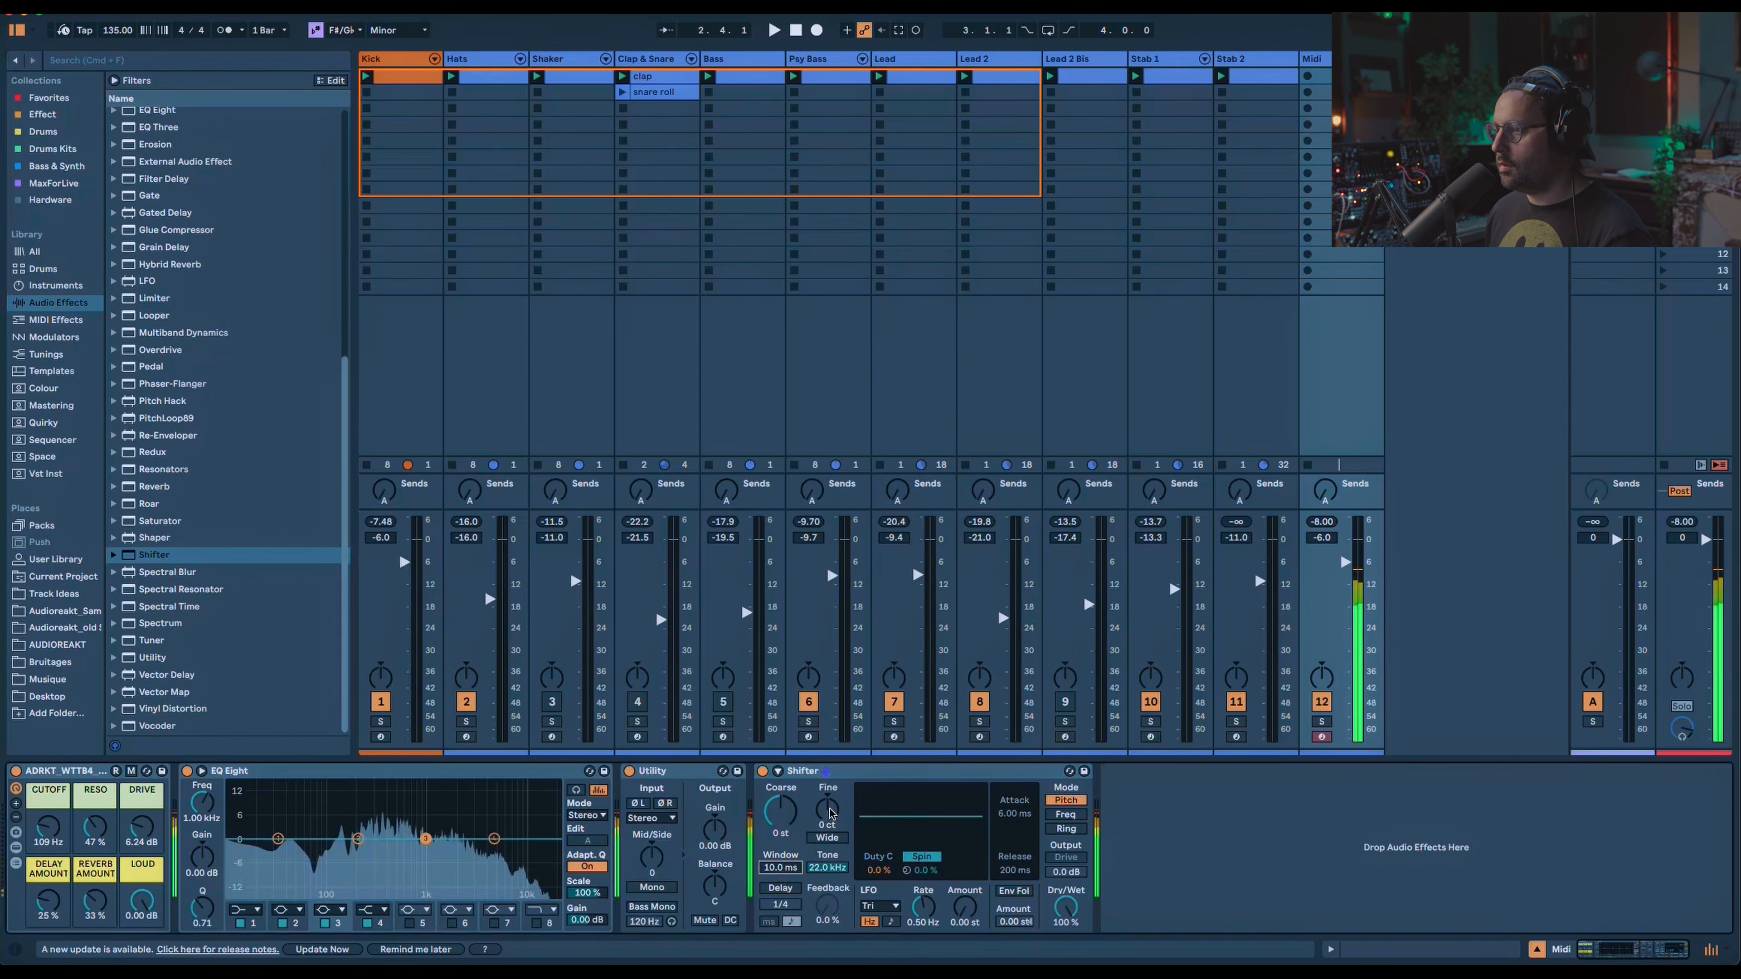
drag(830, 819, 830, 775)
drag(1066, 907, 1066, 940)
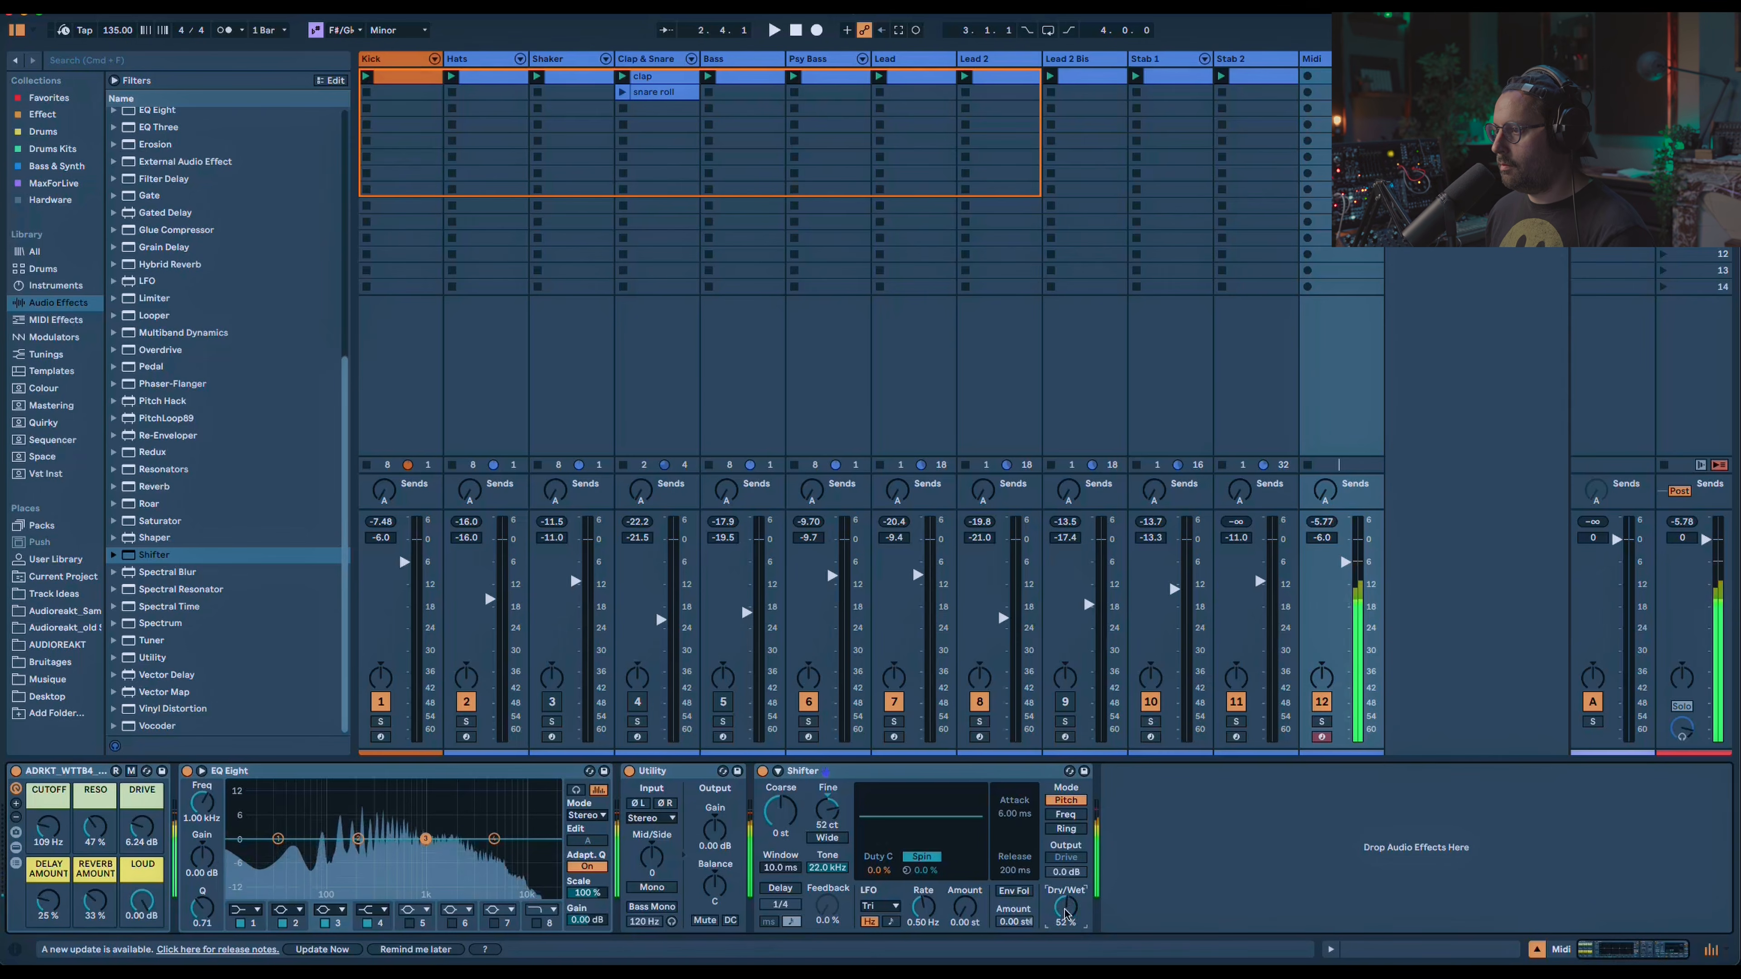
key(space)
key(space)
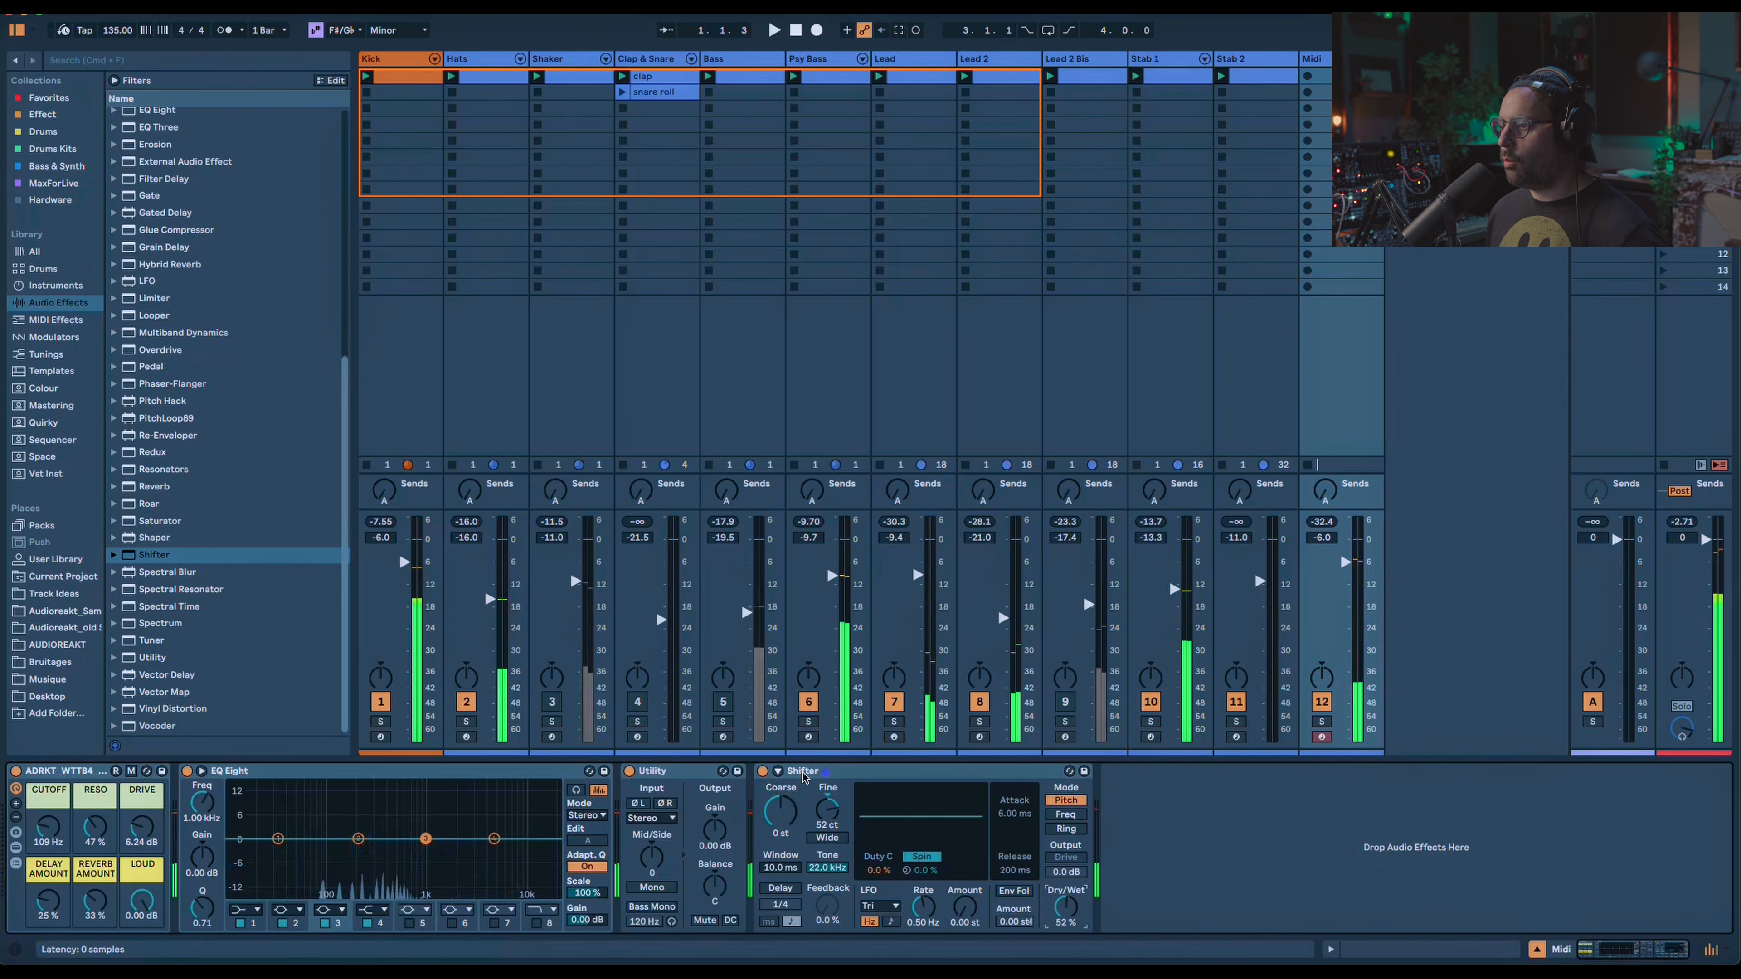
Place EQ Eight after Shifter with band 1 as a low cut at 88 Hz and Q 1.43, and nudge up the rack's Cutoff.
click(805, 777)
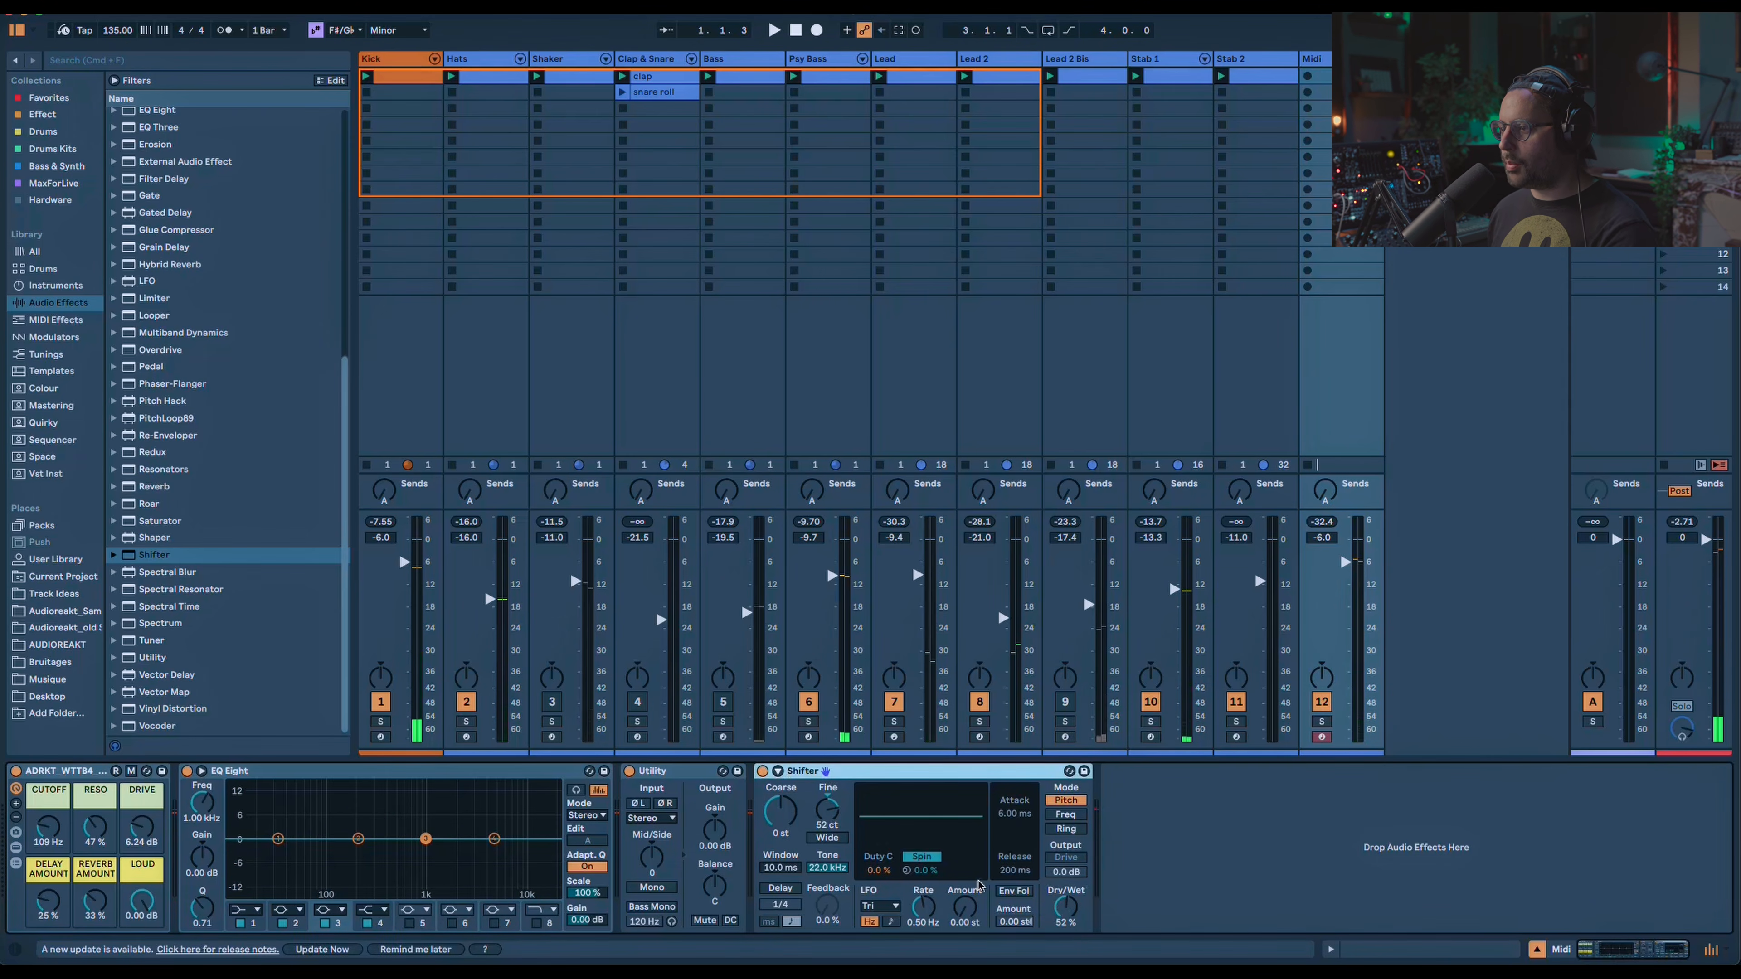
drag(345, 777, 1101, 810)
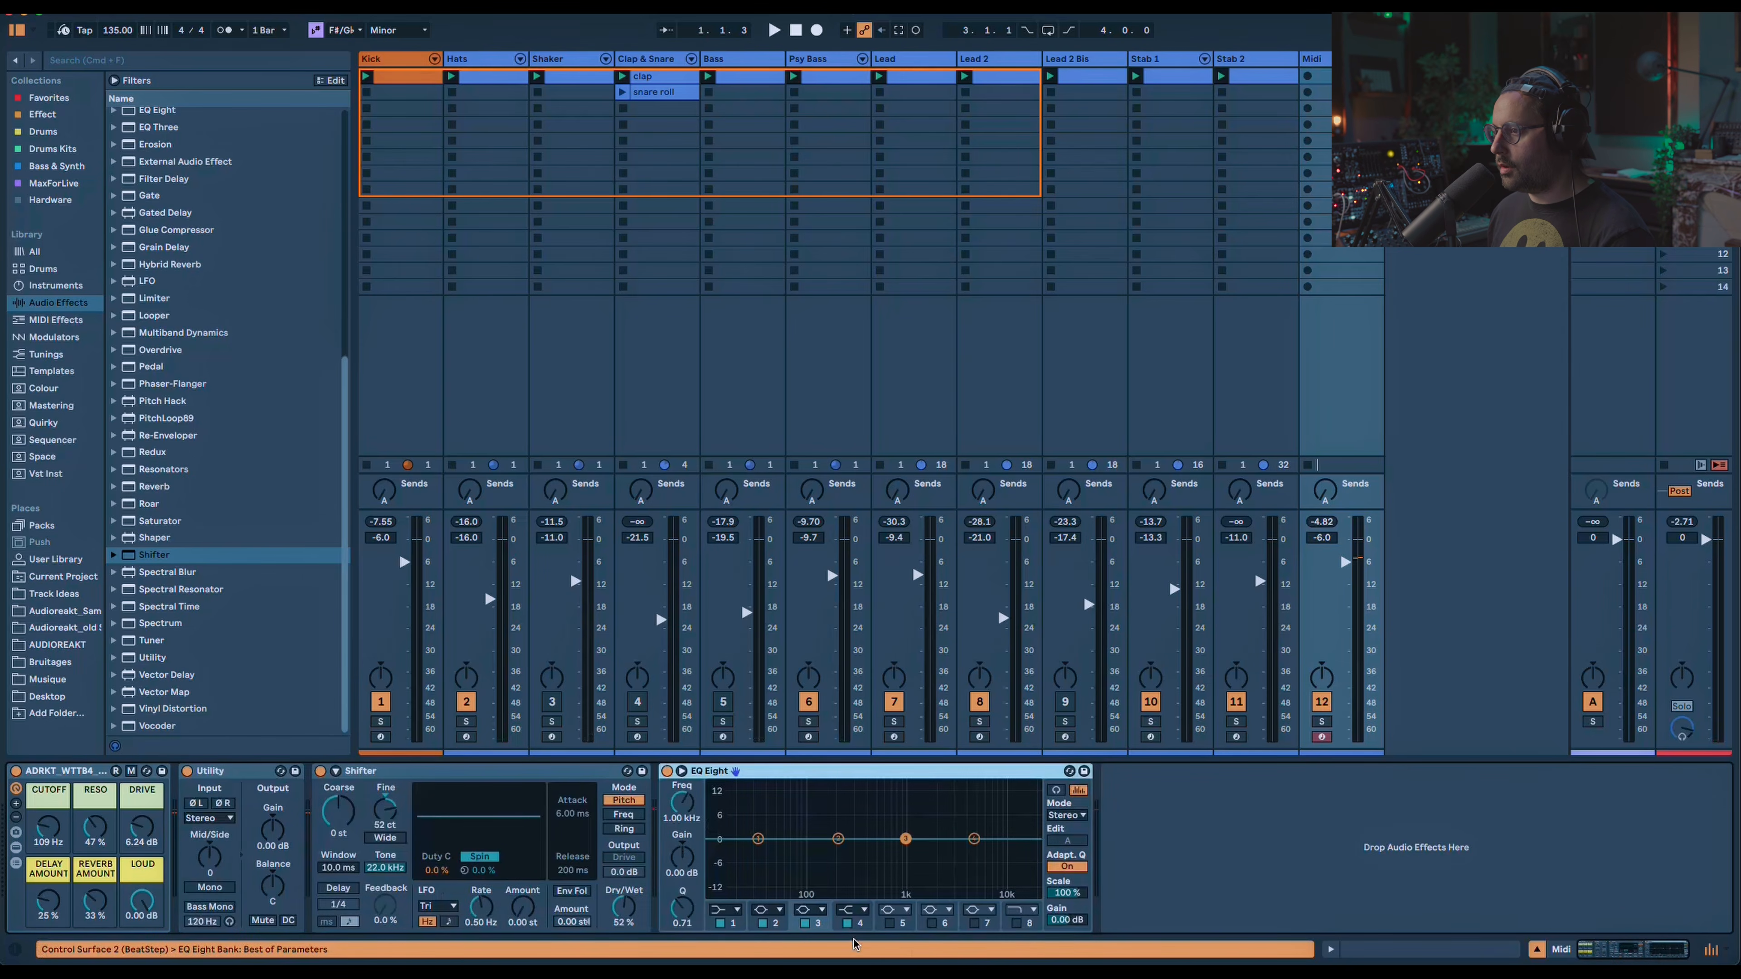
click(720, 911)
click(721, 922)
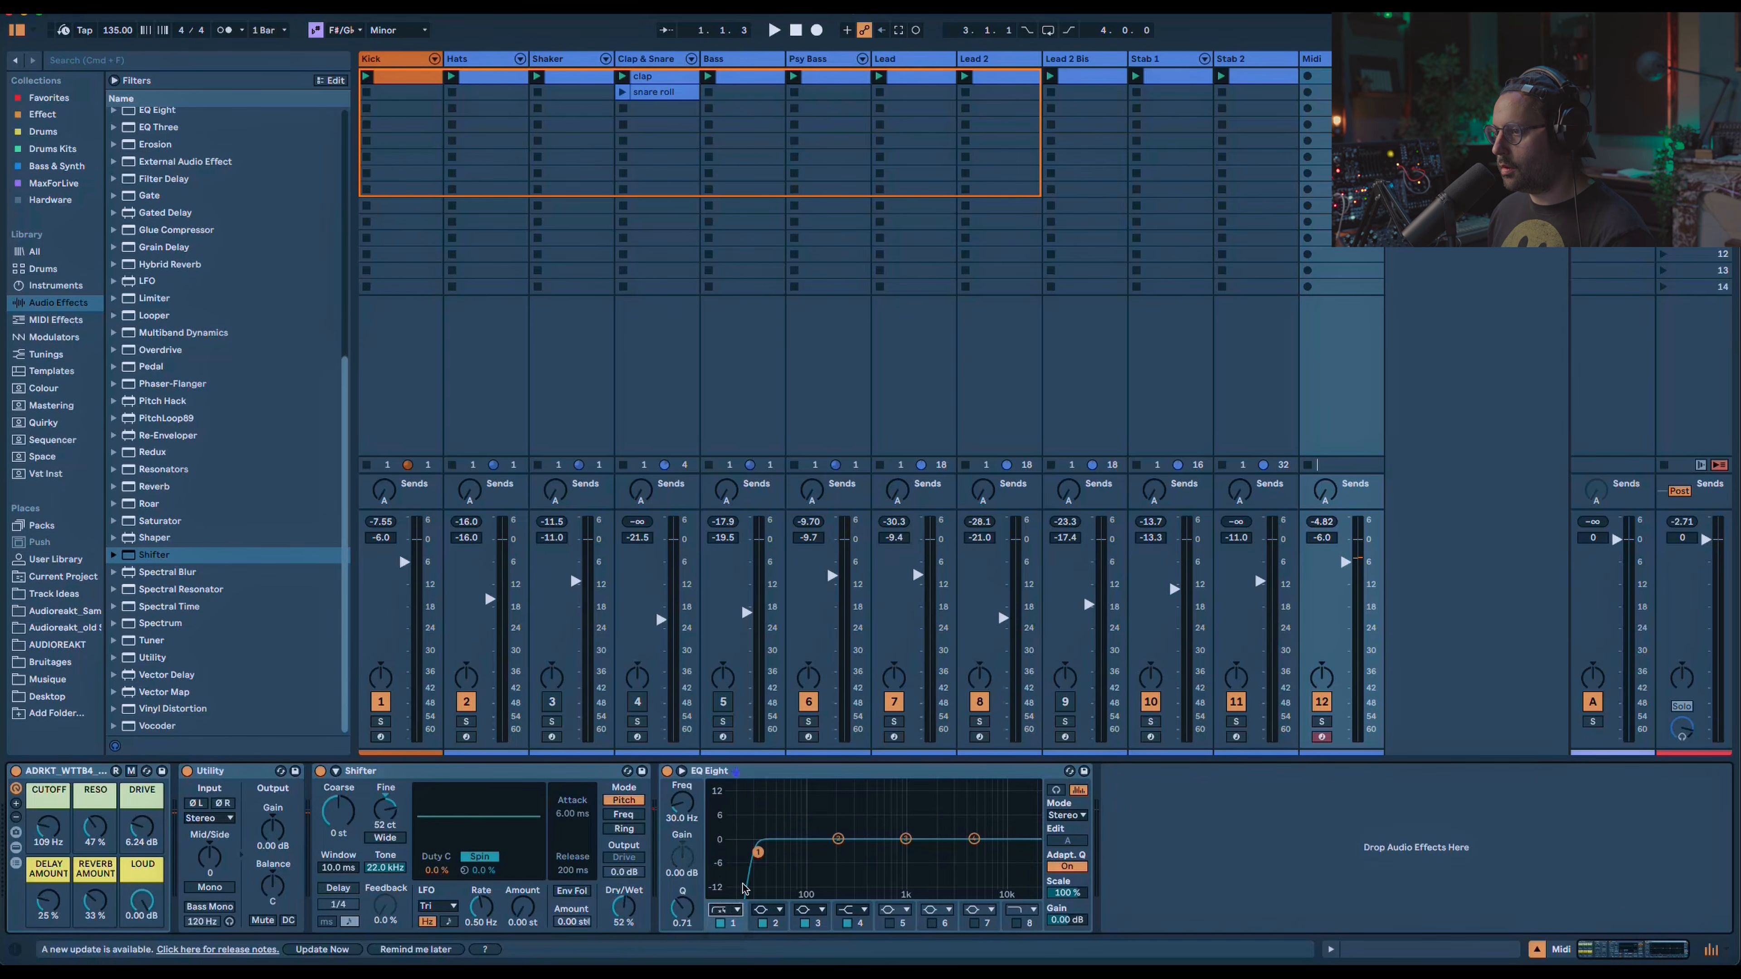
drag(759, 860, 804, 840)
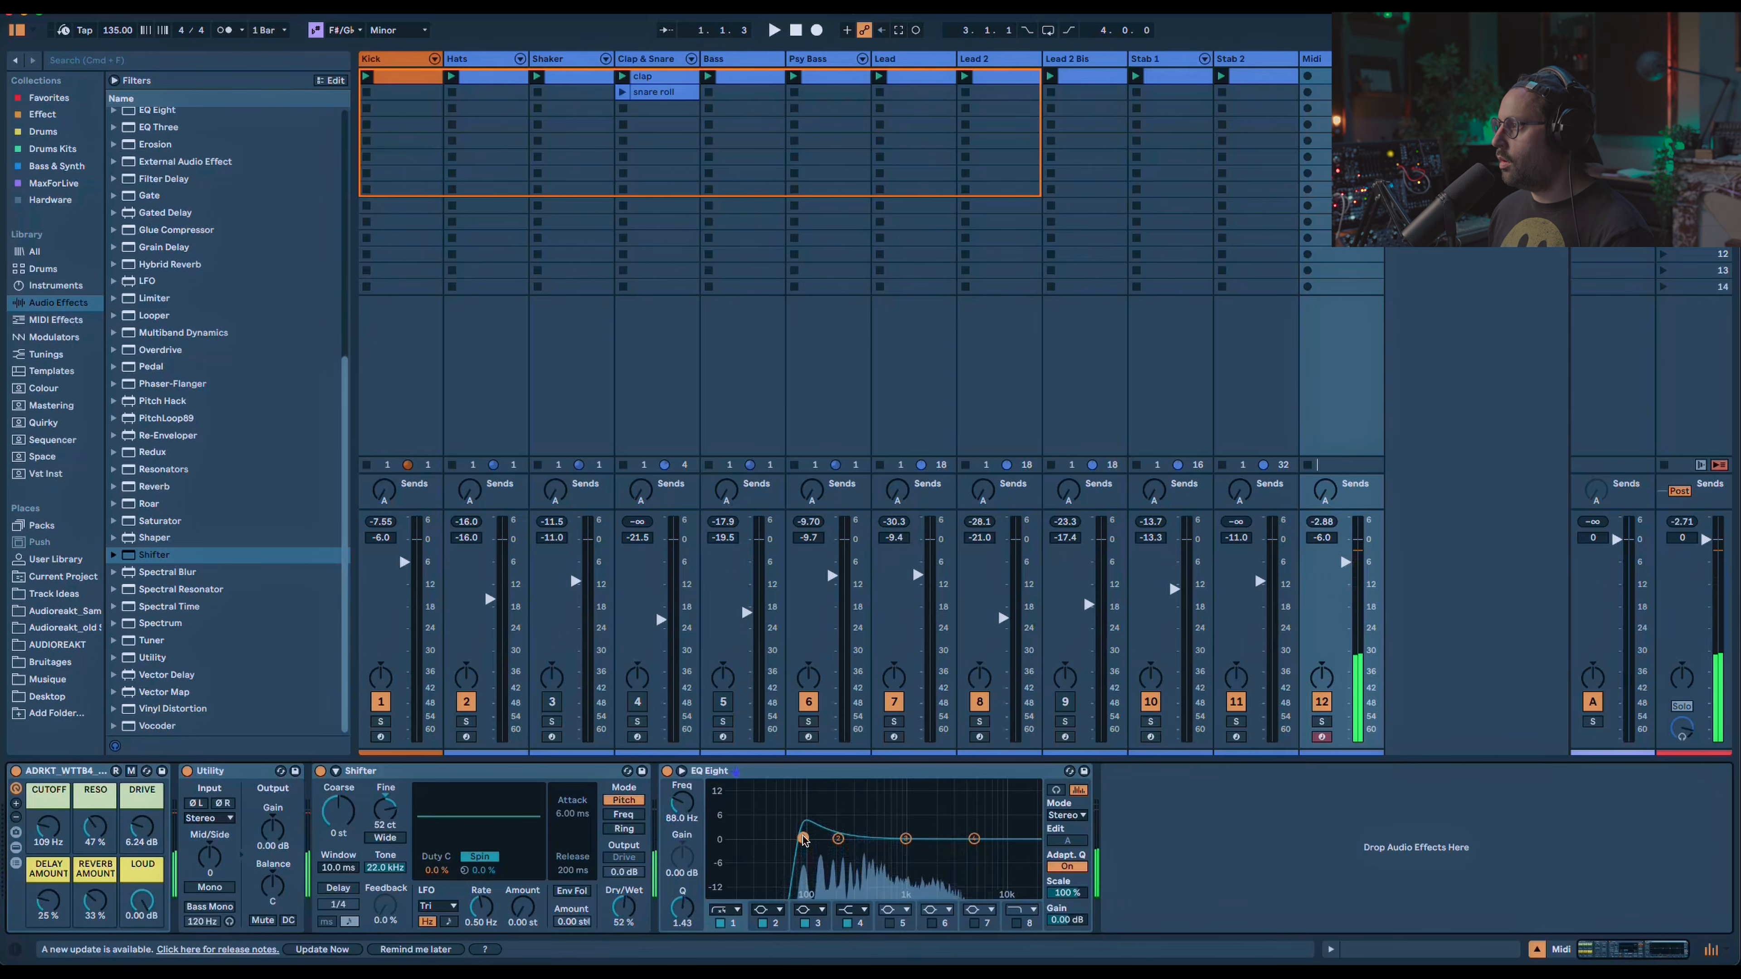
drag(48, 828, 48, 821)
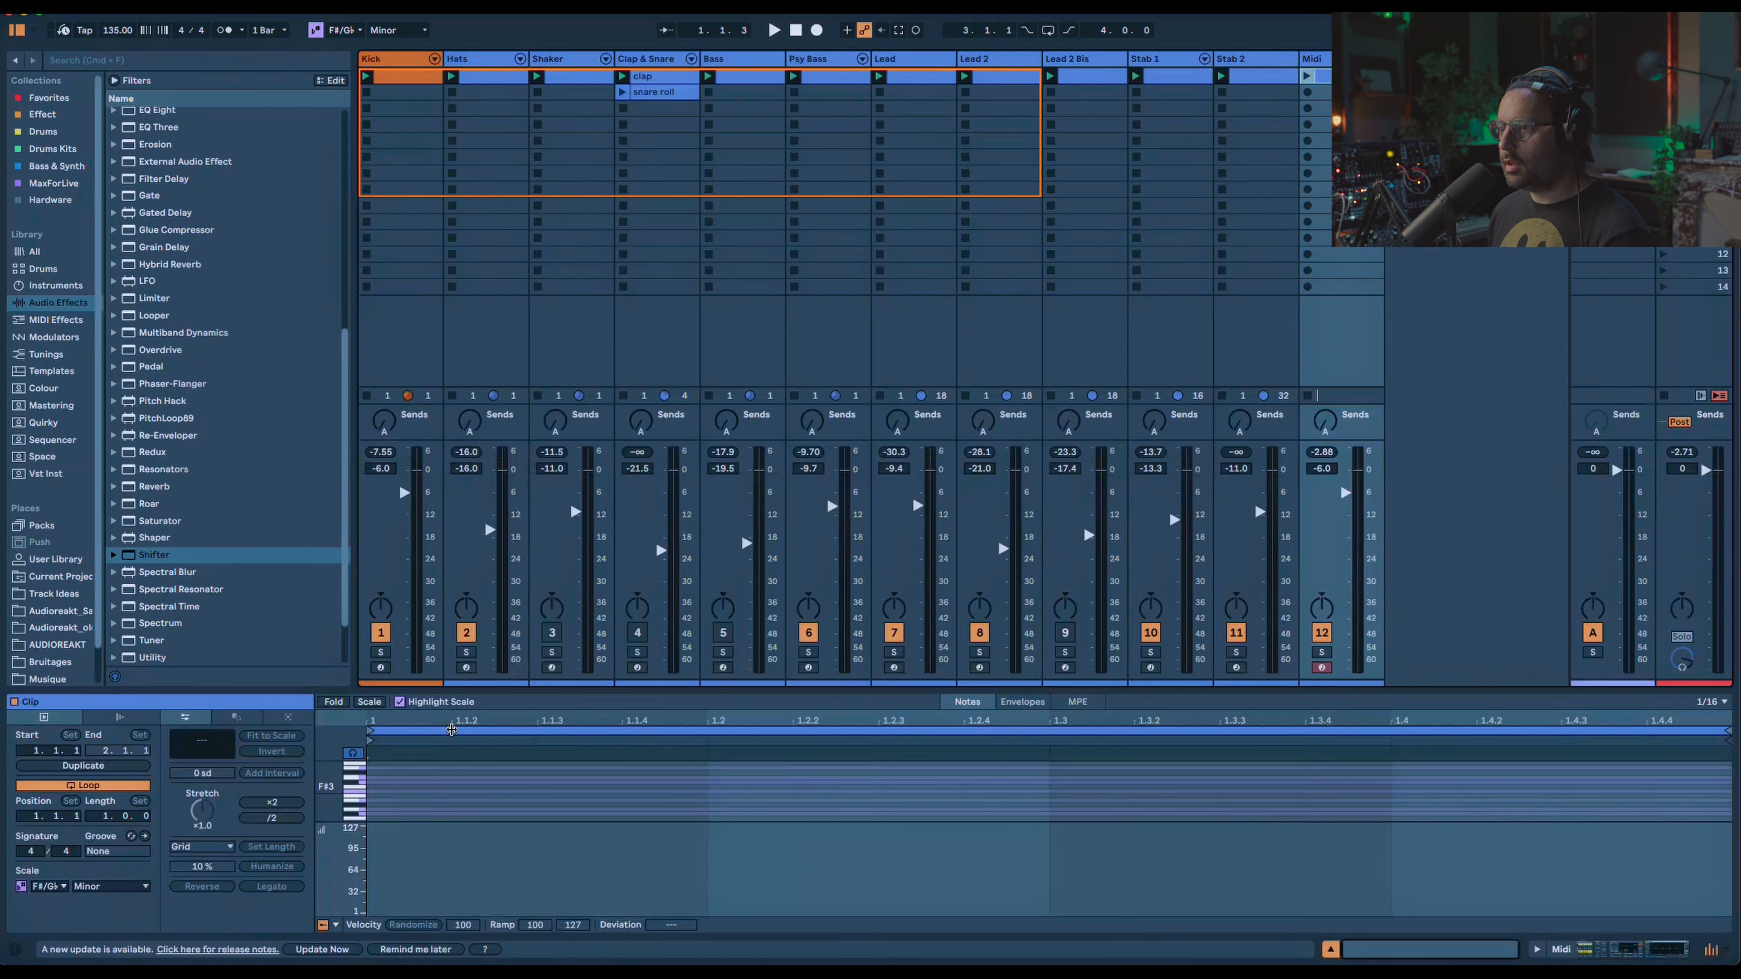
Add F#0 sixteenth notes at 1.1.1, 1.2.1 and 1.2.3 in the new Midi track's one-bar clip and play it.
drag(654, 686, 654, 401)
double_click(390, 598)
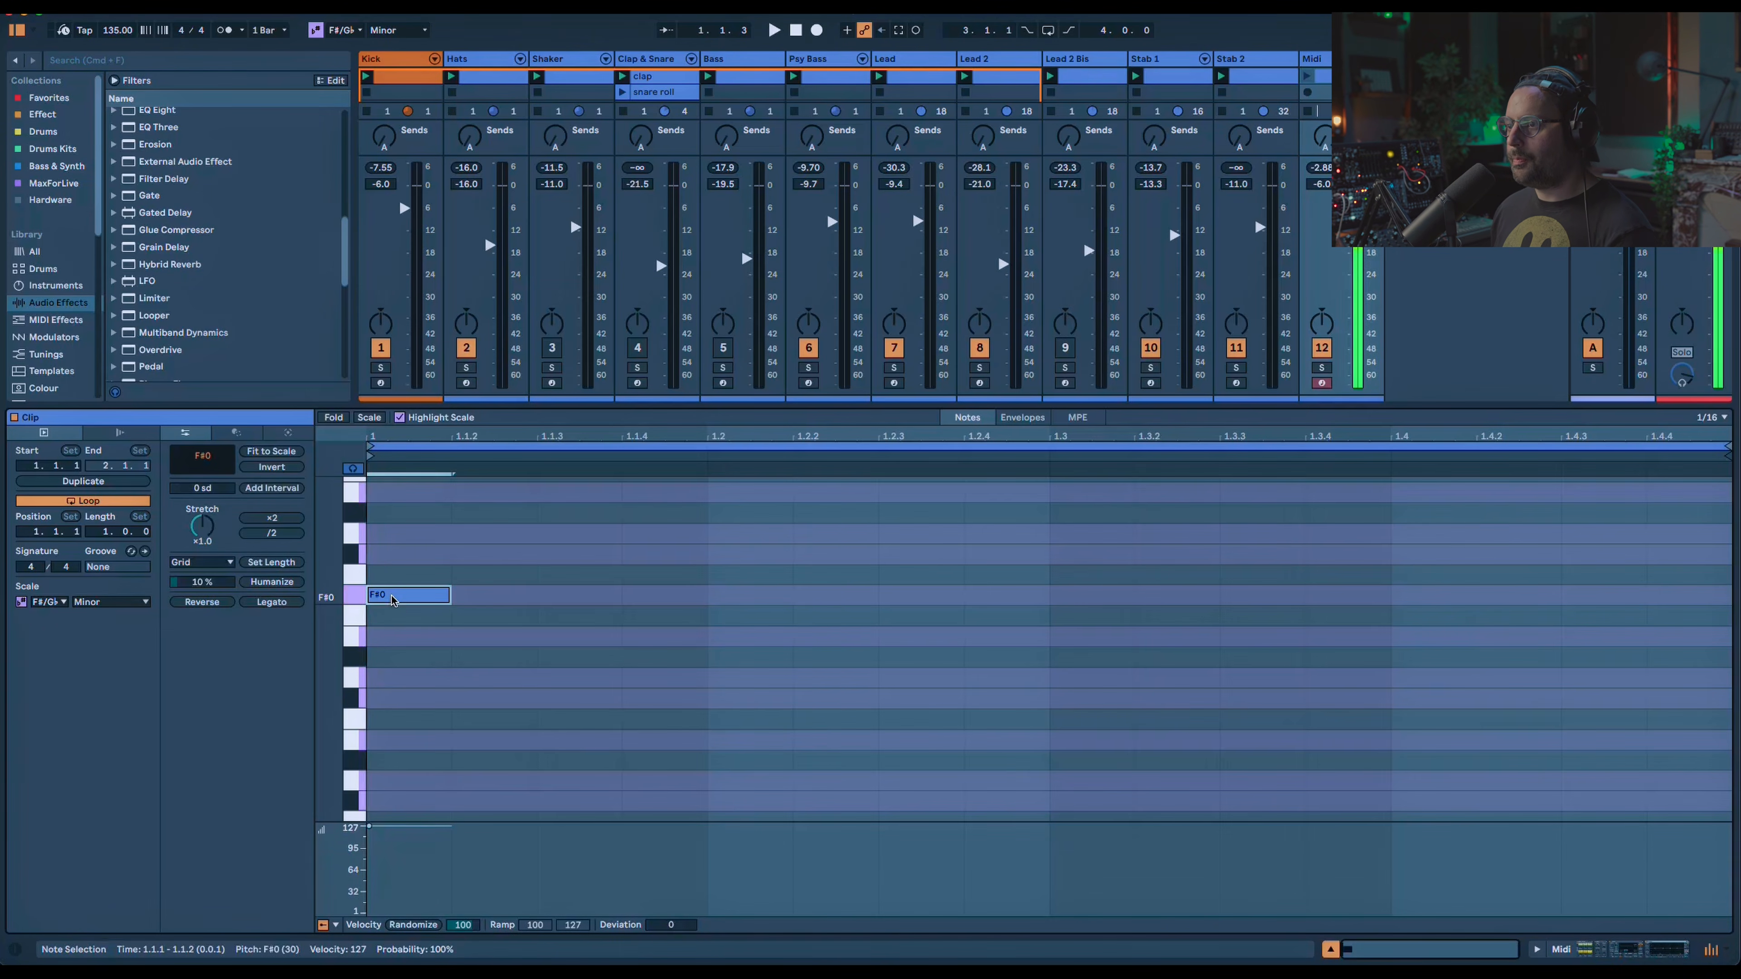
double_click(727, 595)
double_click(886, 595)
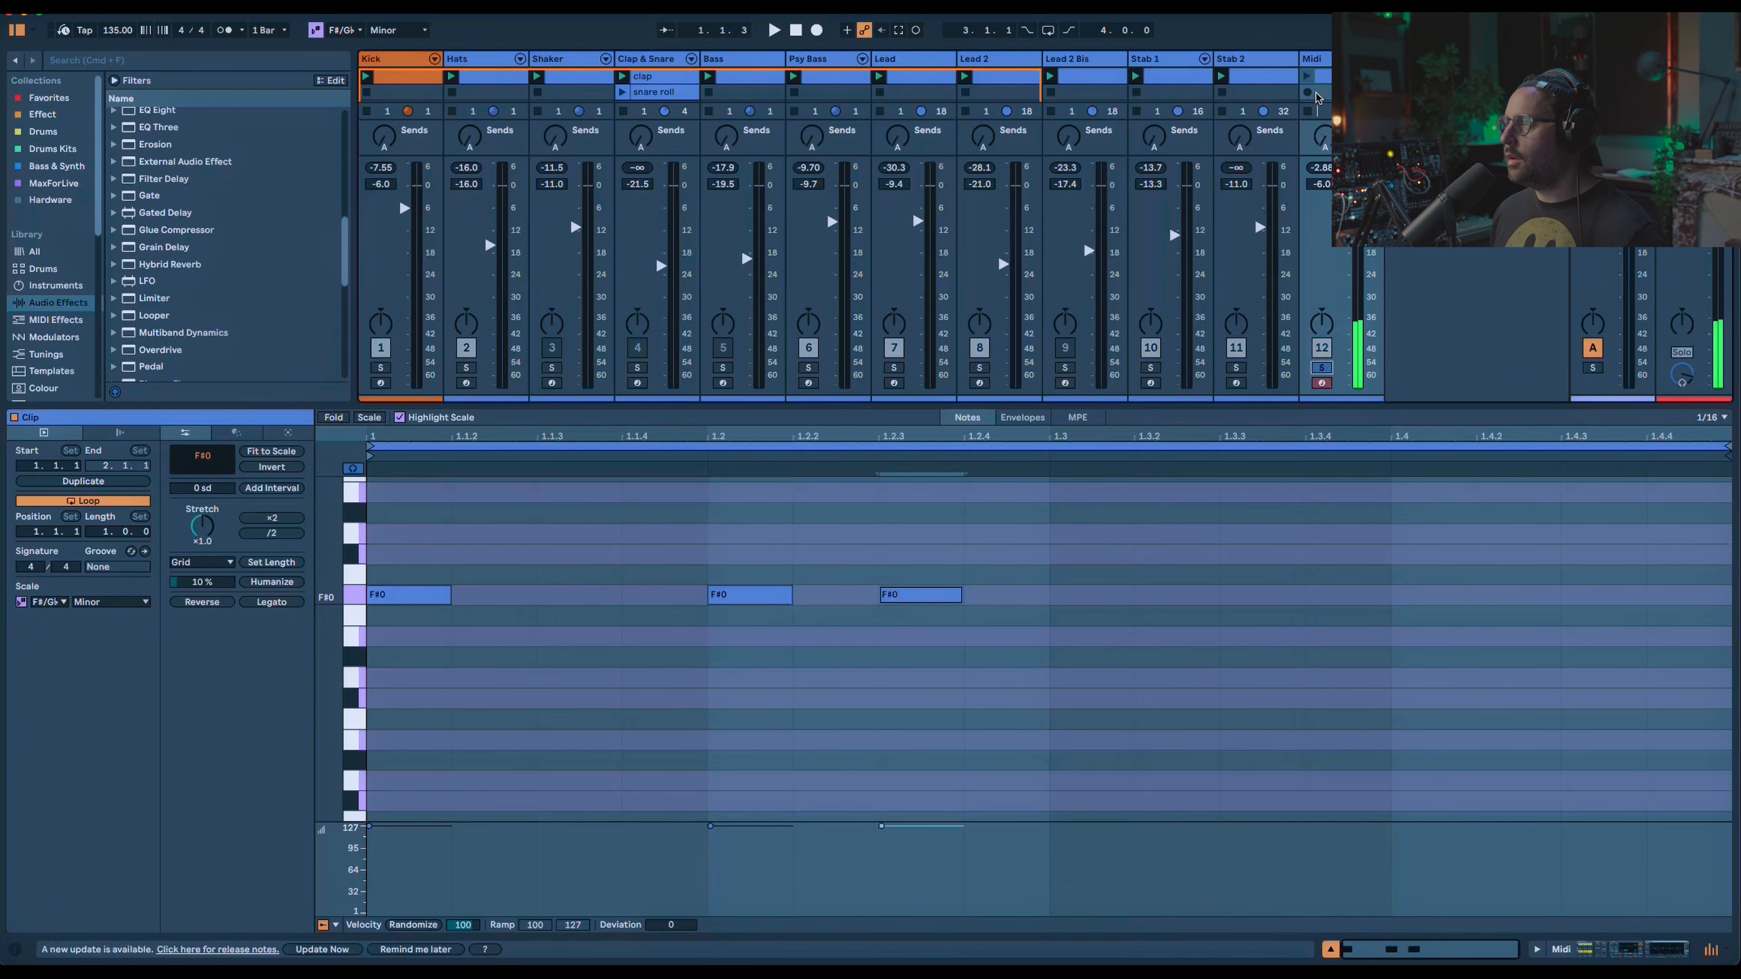
key(space)
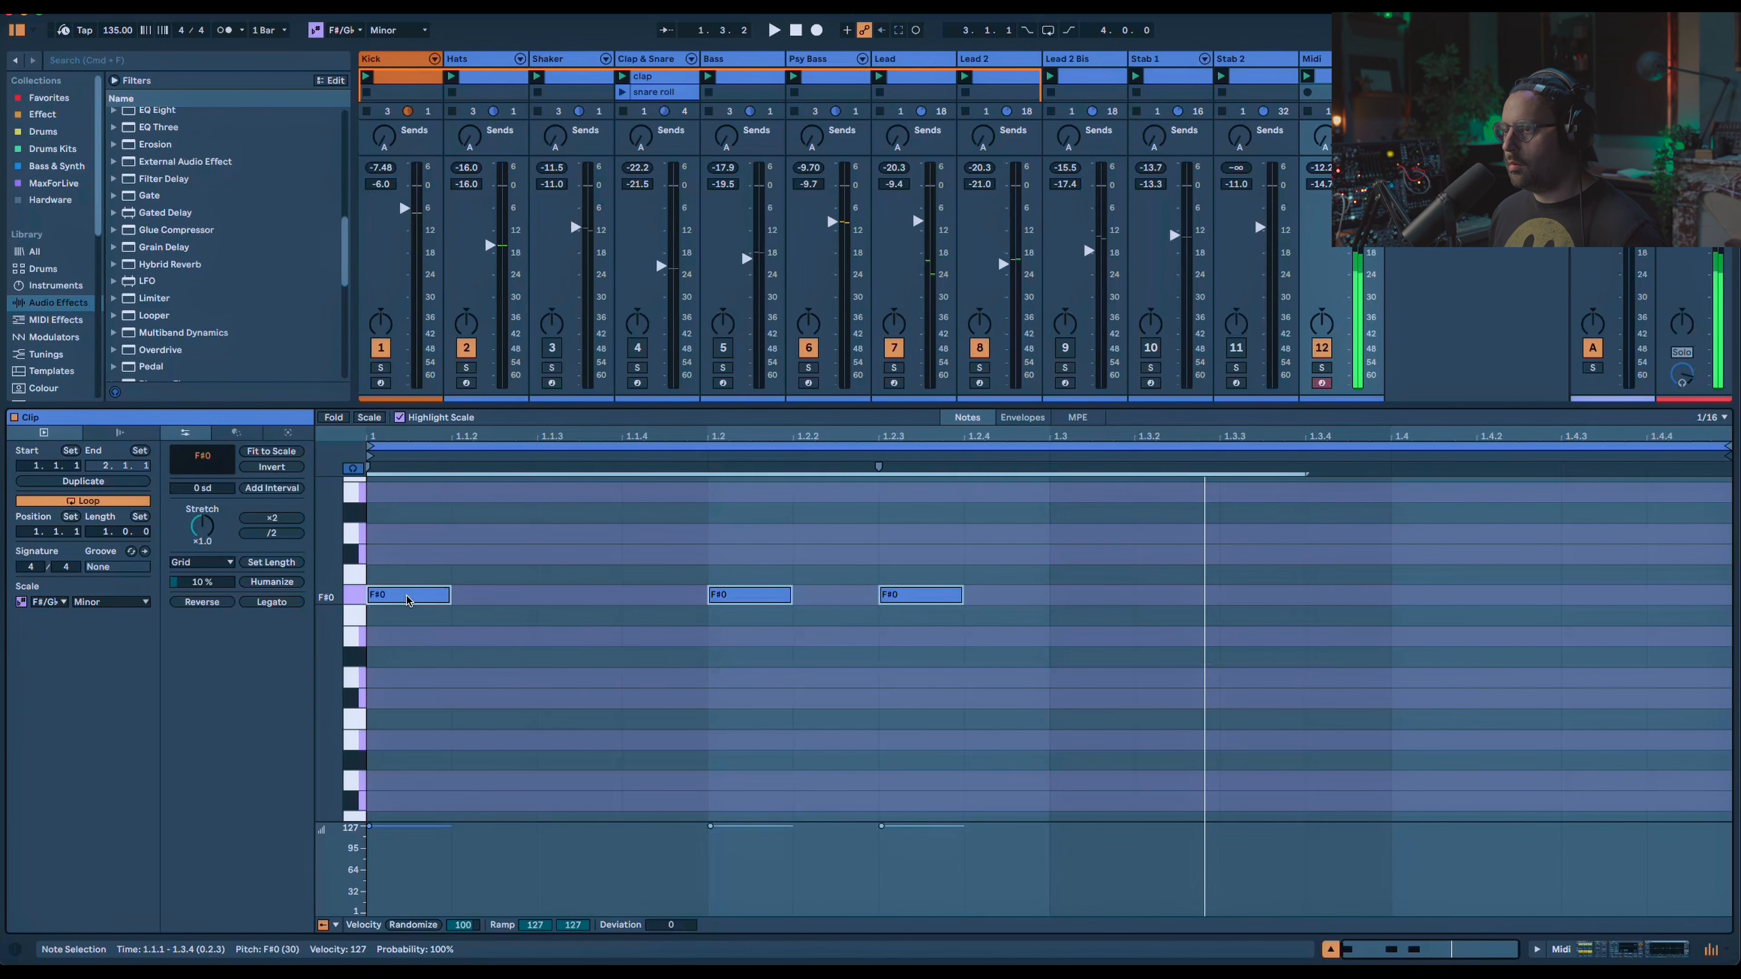
Shift the three F#0 notes five sixteenths later, to 1.2.2, 1.3.2 and 1.3.4, and listen to them in the mix.
drag(417, 599, 824, 595)
key(space)
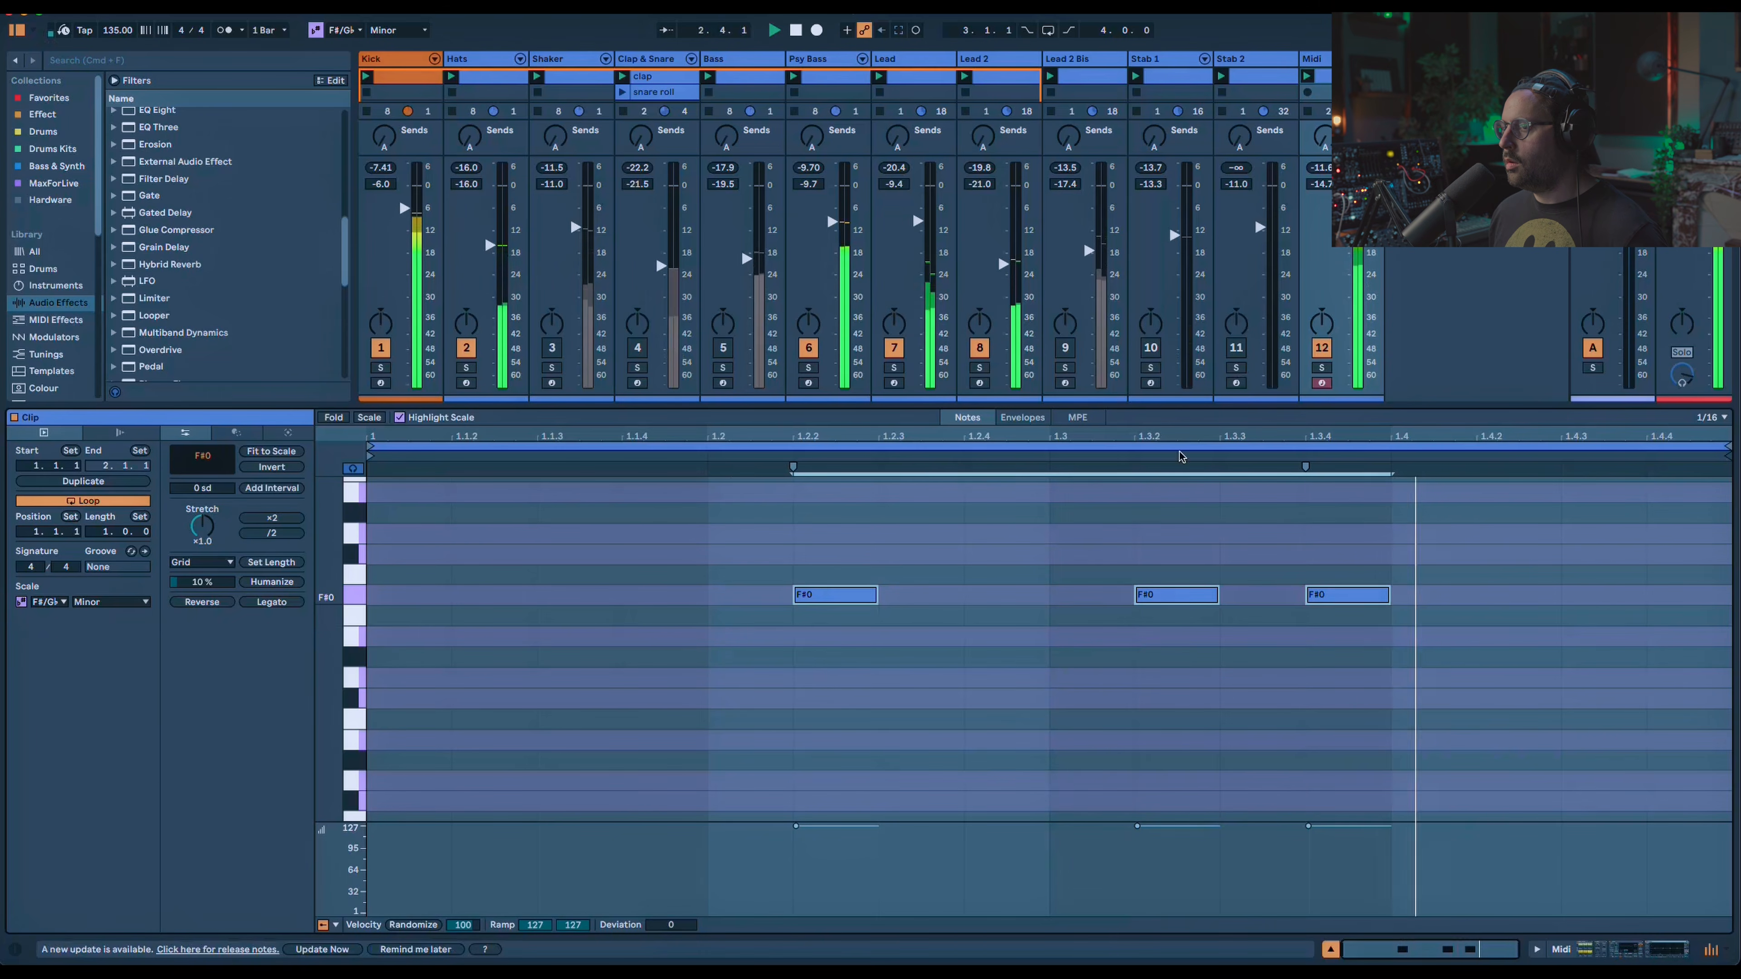
key(space)
Set the clip's loop length to 8 bars and, after comparing with Stab 2's clip, move the three F#0 notes to 5.2.3, 5.3.3 and 5.4.1.
mouse_move(110, 532)
mouse_down()
mouse_move(106, 506)
mouse_move(106, 525)
mouse_up()
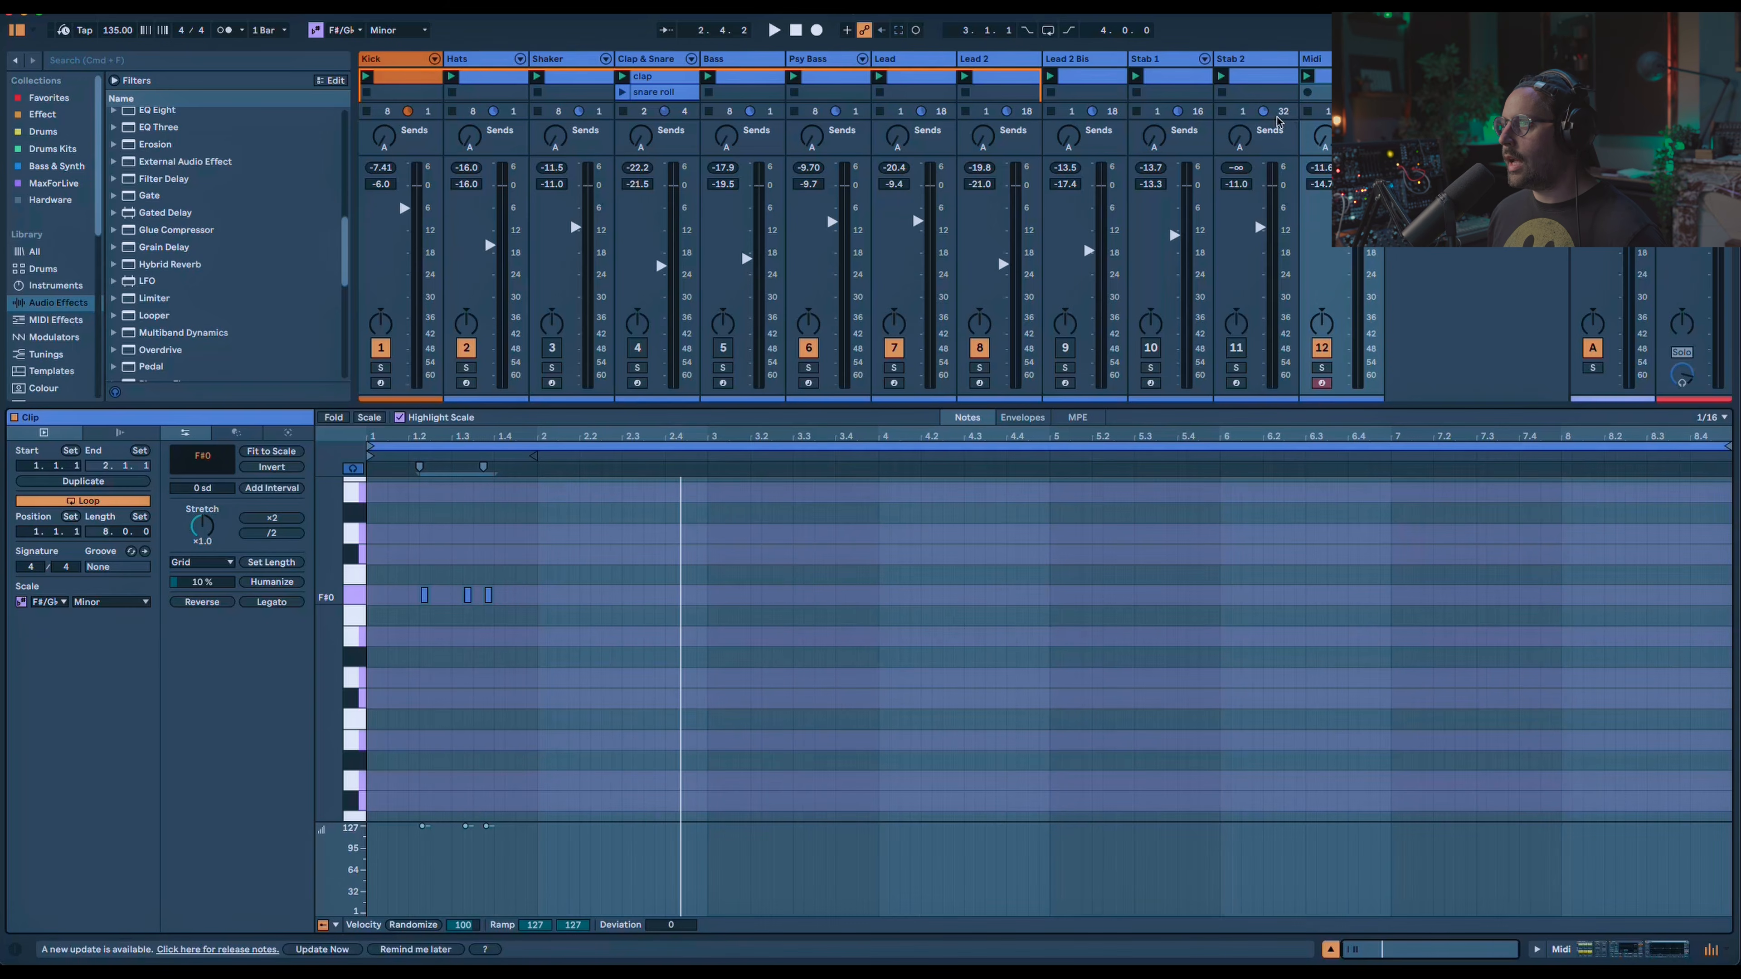
click(1271, 81)
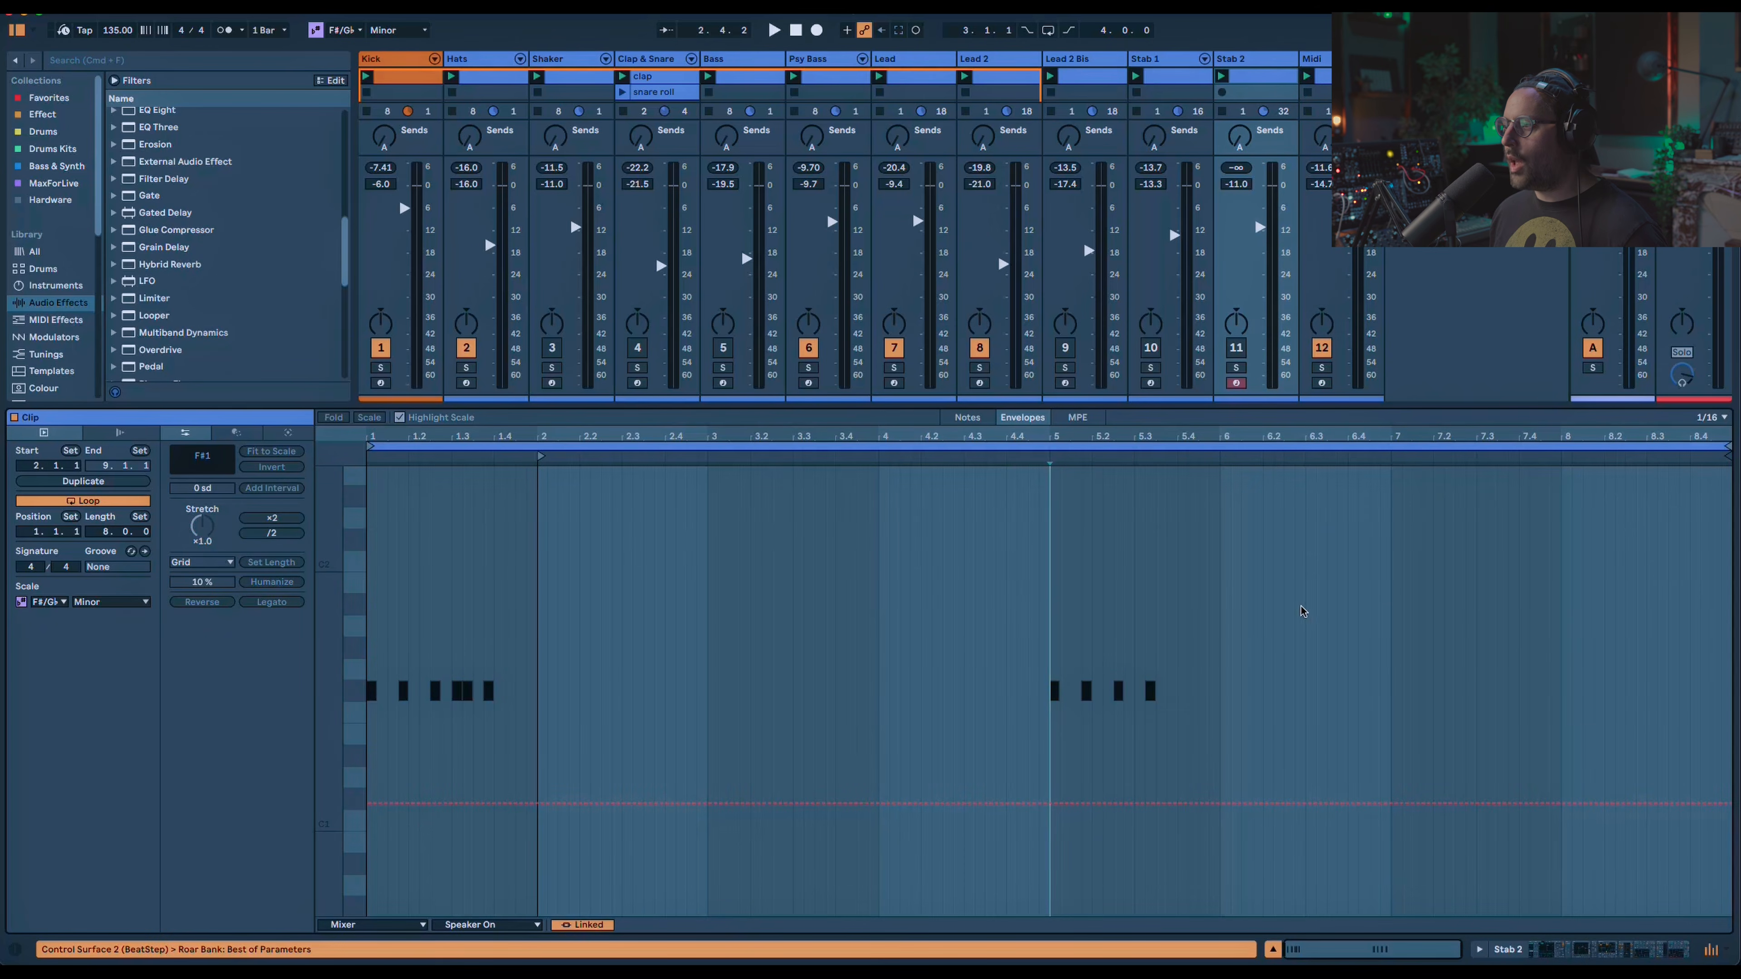
click(1326, 81)
drag(800, 685, 1122, 597)
click(1190, 621)
key(space)
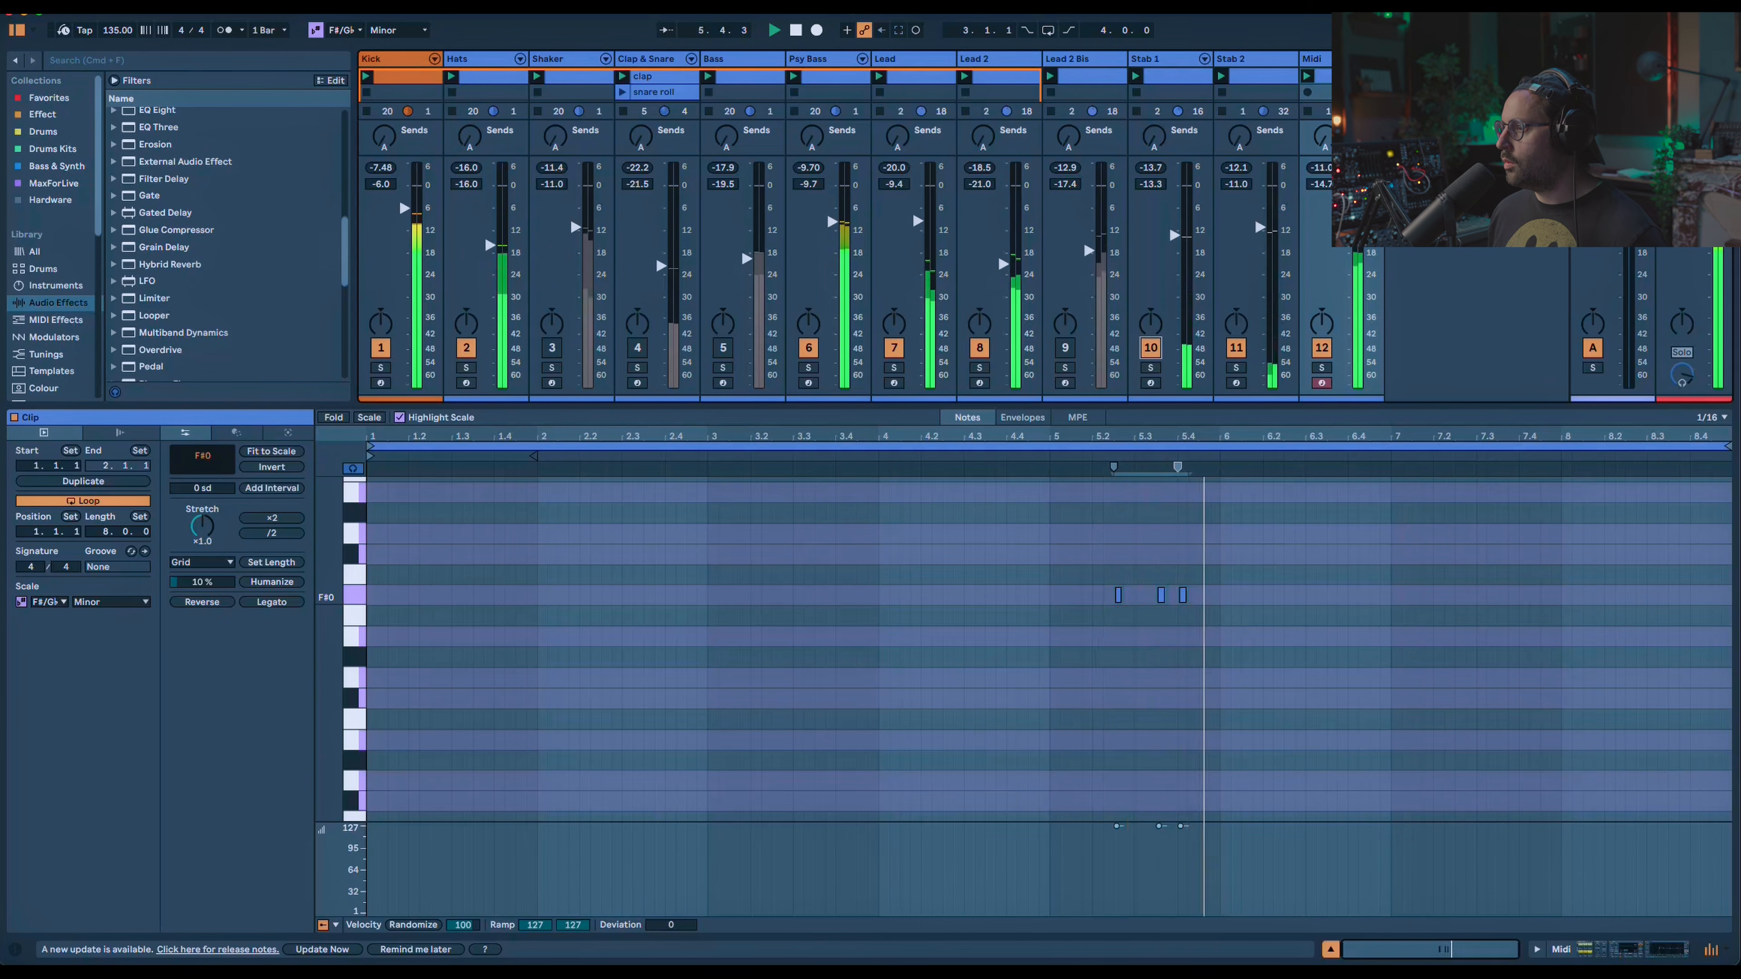
Move the last two F#0 notes one sixteenth earlier, to 5.3.2 and 5.3.4, and play the session.
drag(1149, 437, 1149, 573)
key(space)
drag(1381, 648, 1145, 597)
key(space)
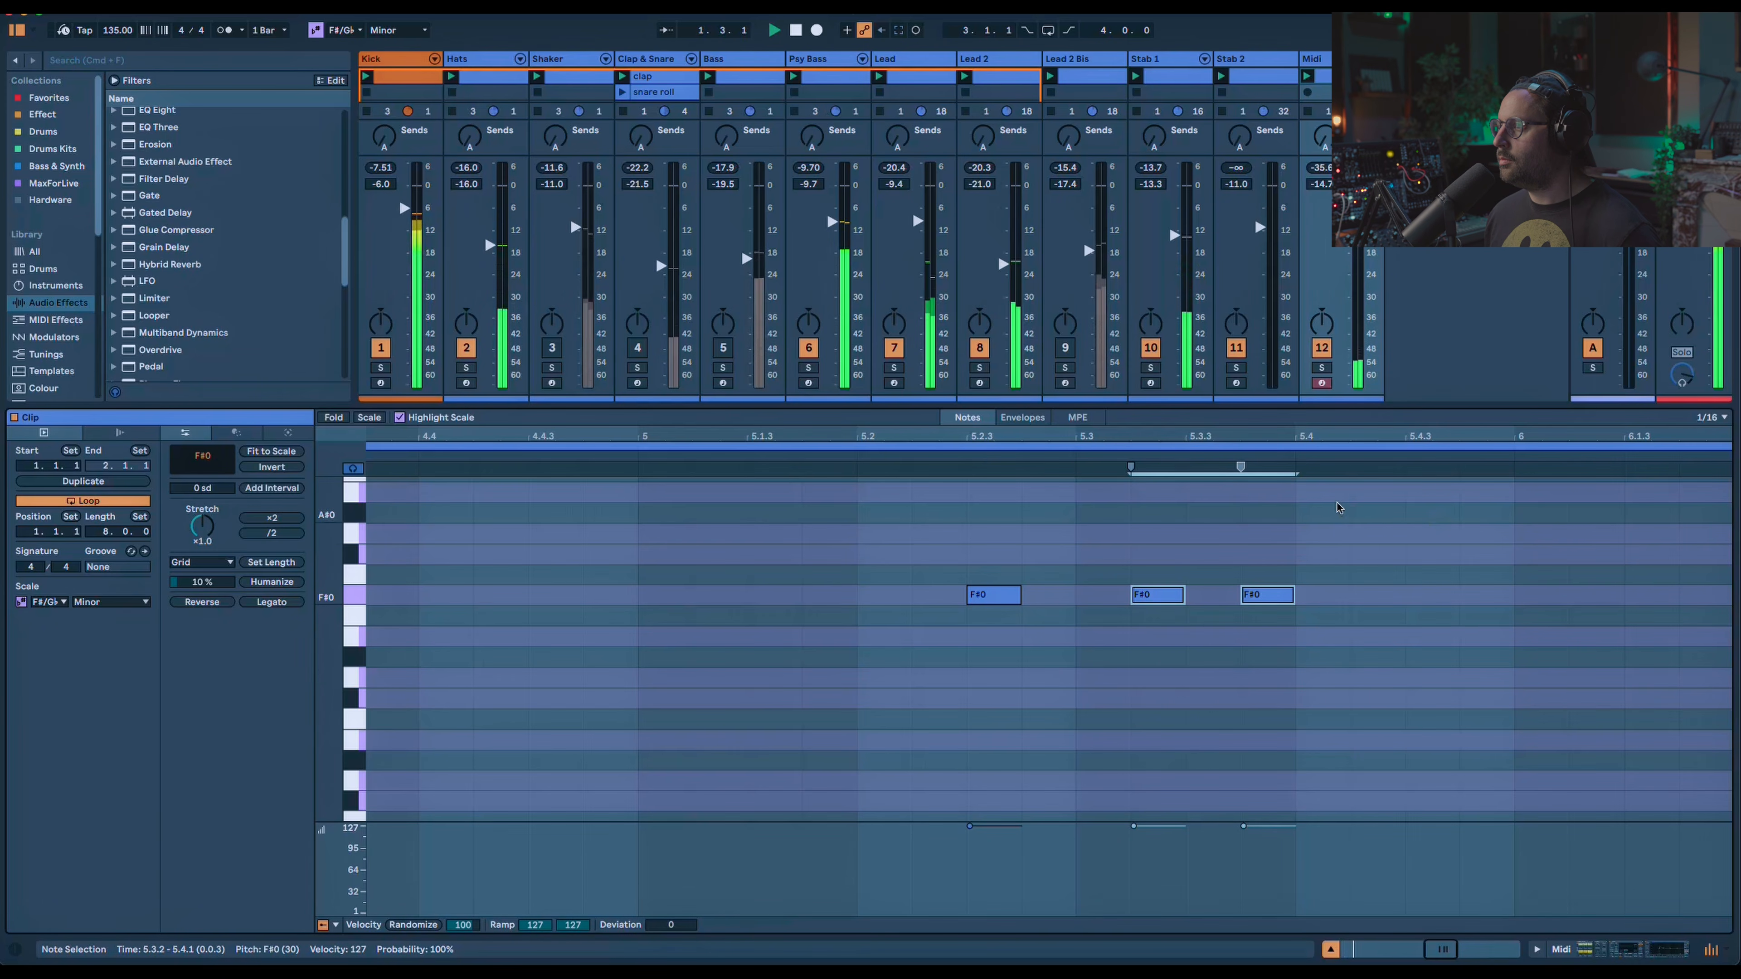
Compare the third stab's full eight-bar F#0 pattern with Stab 2's clip, and show the third stab's device chain.
drag(1231, 435, 1231, 363)
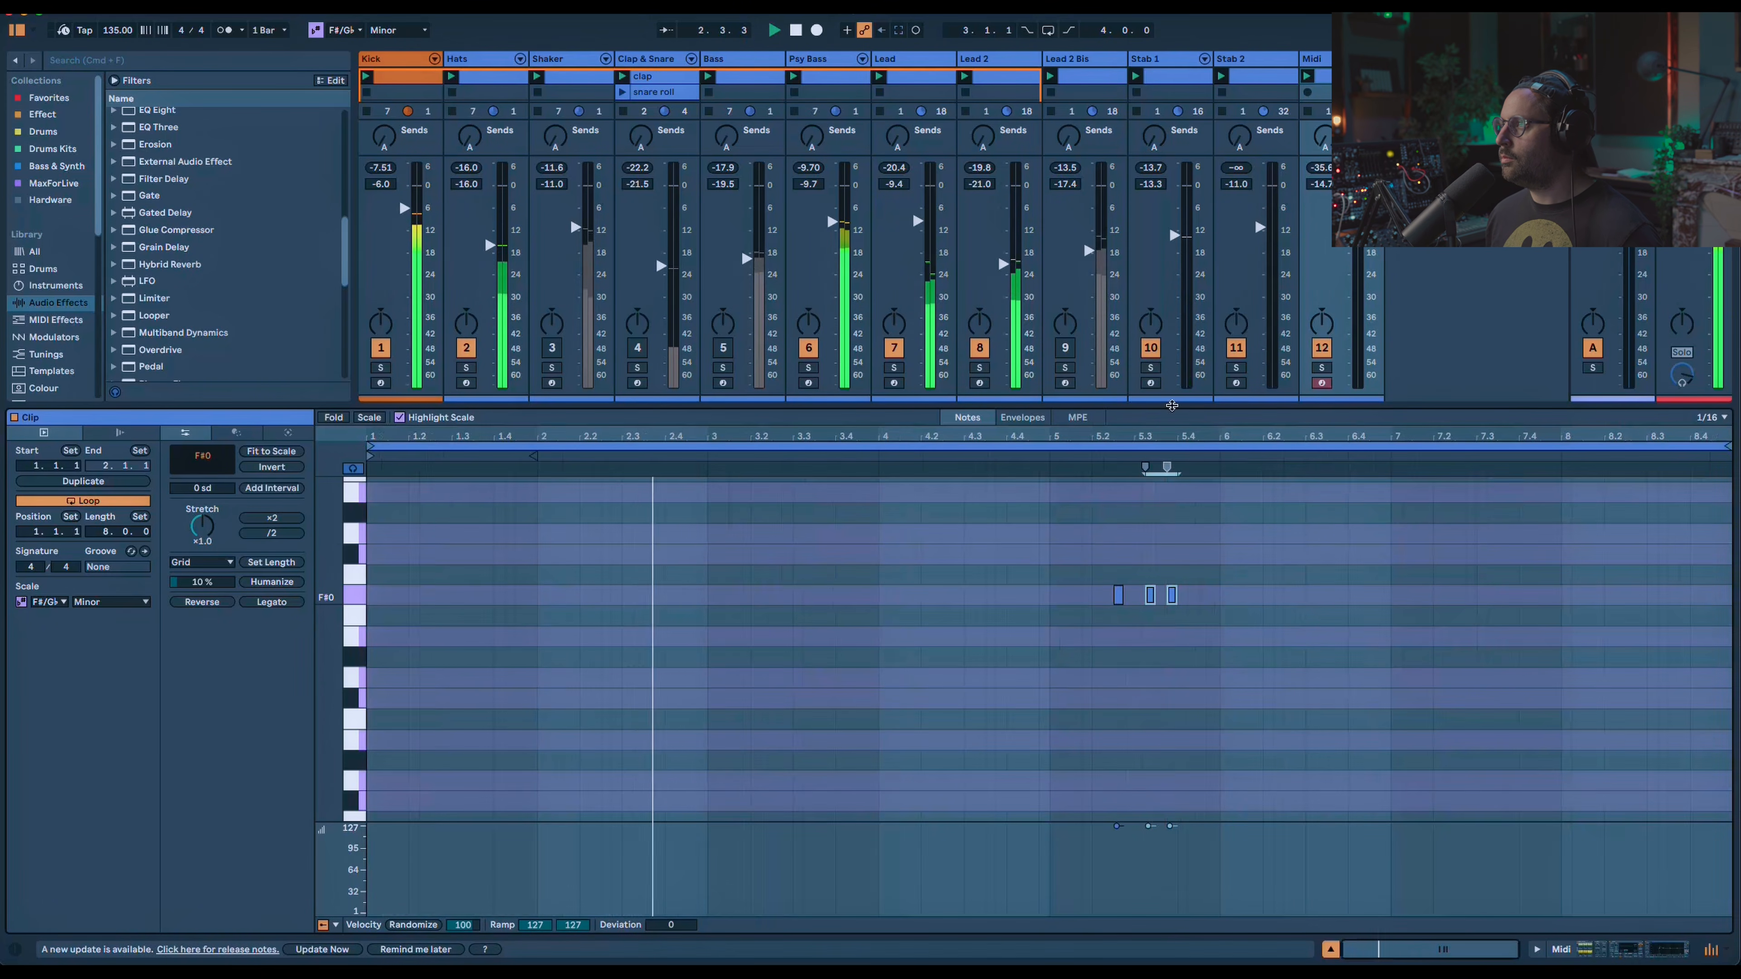
click(1254, 71)
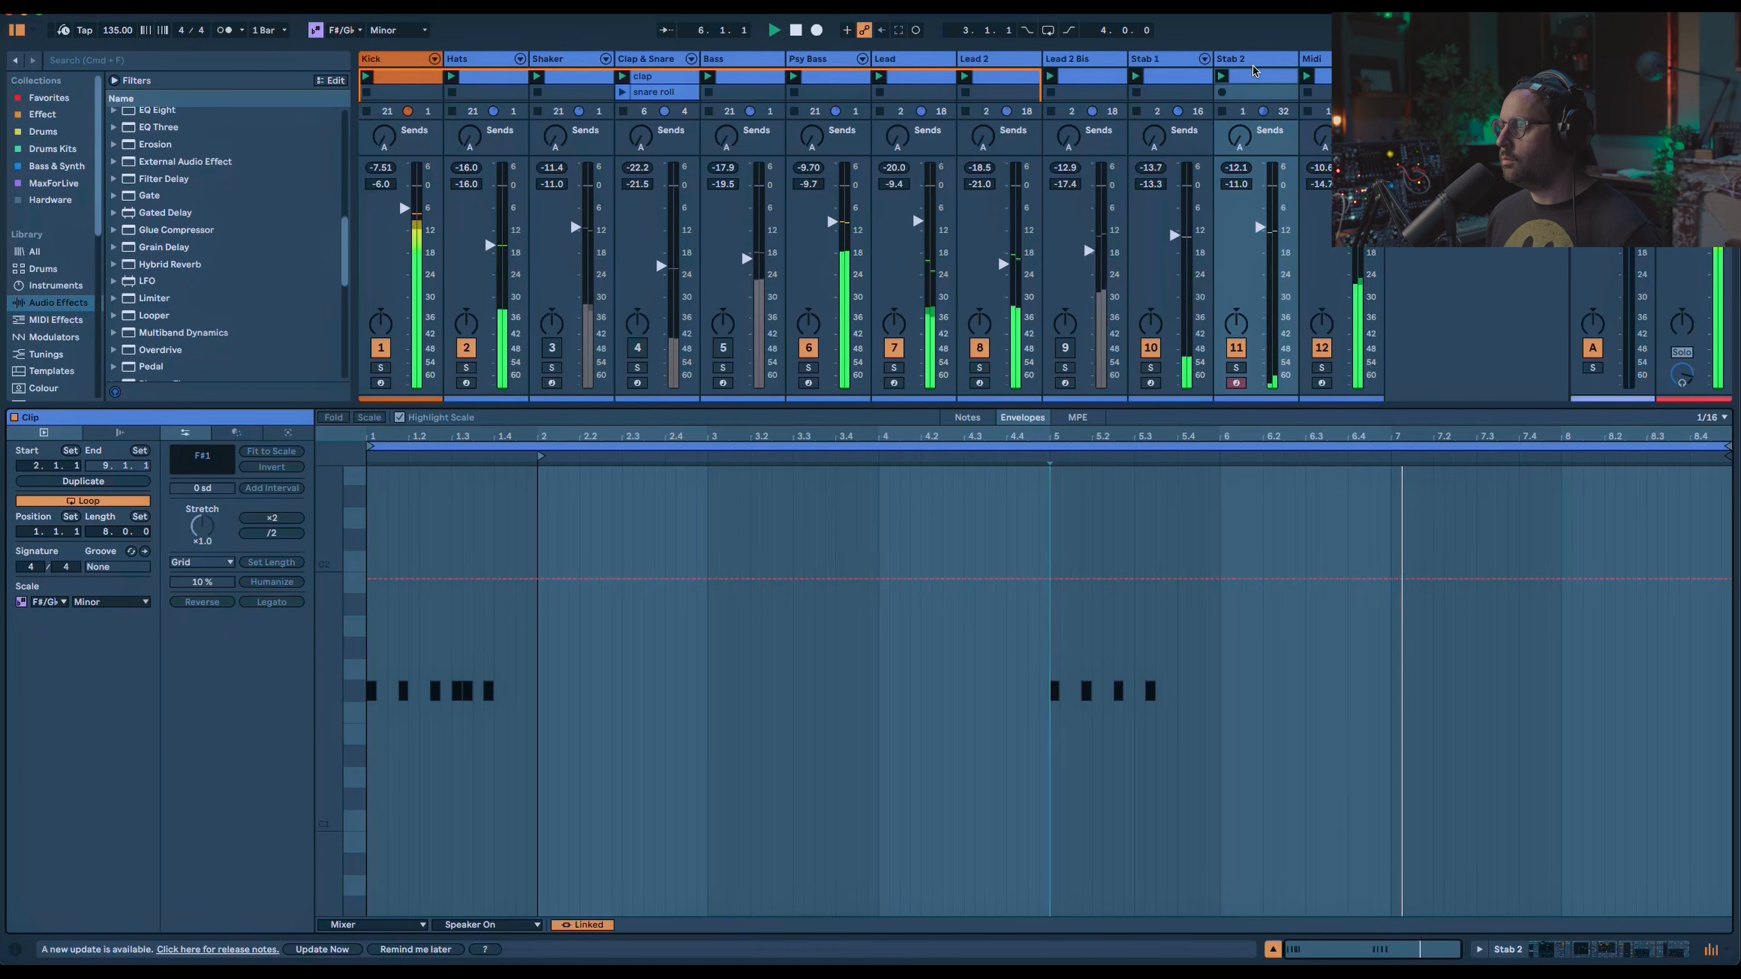
click(1341, 74)
key(shift+Tab)
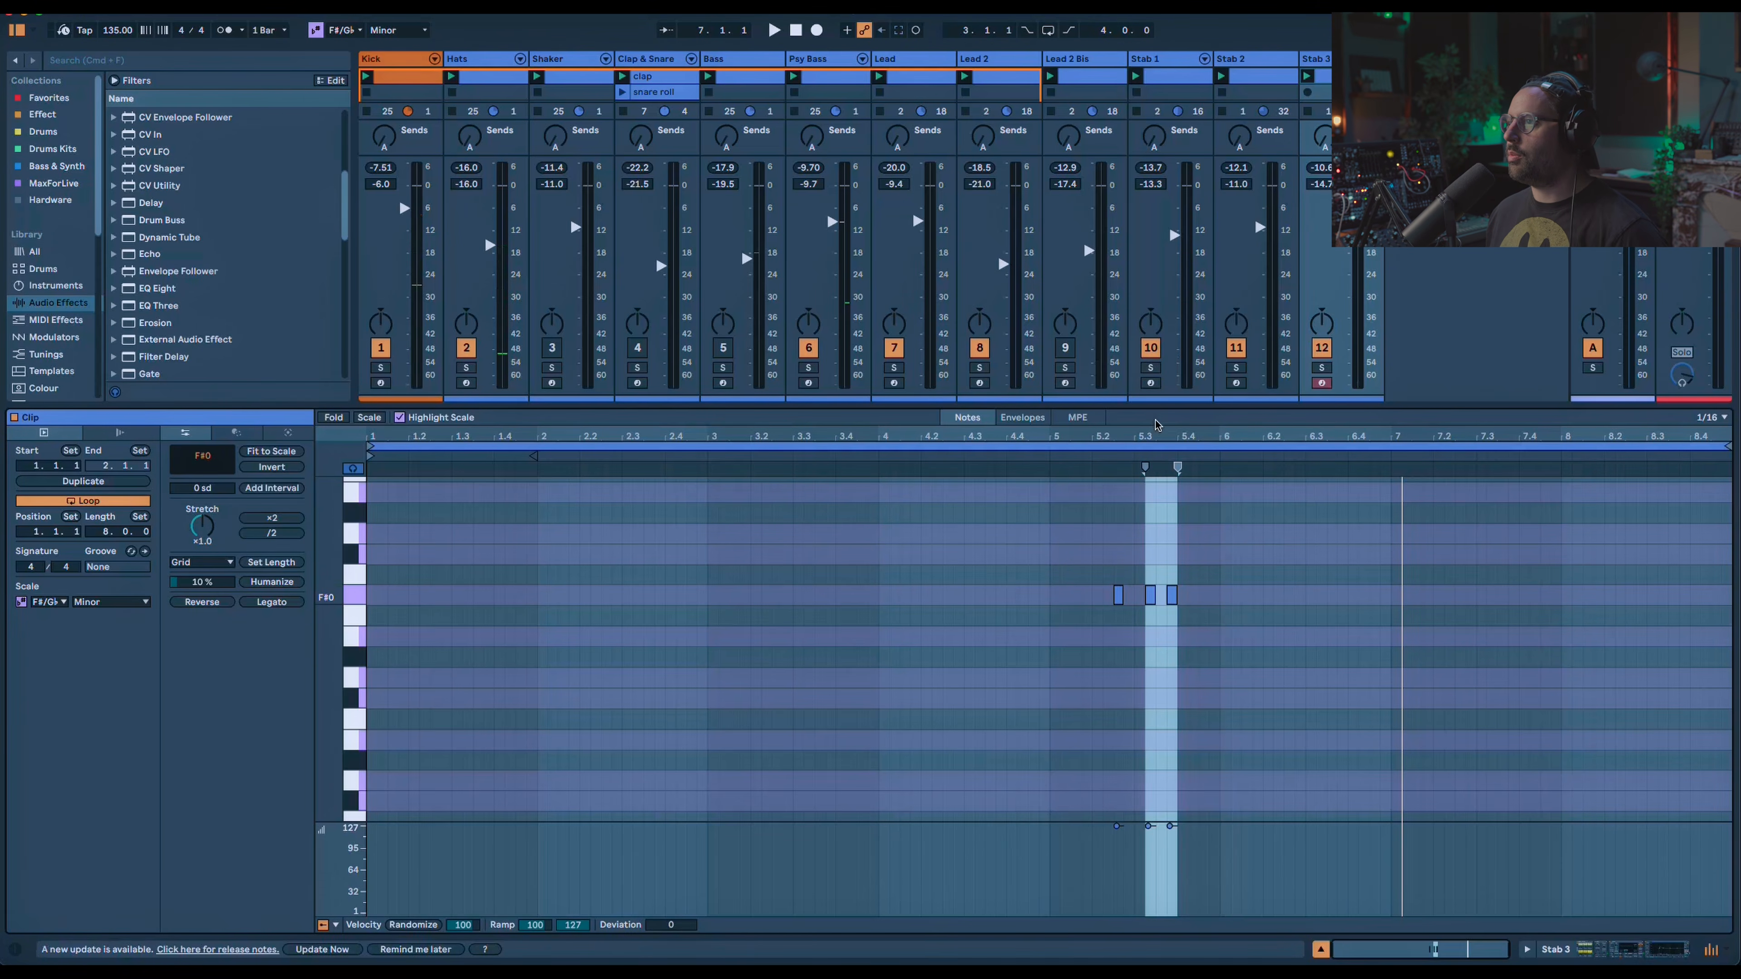
drag(1161, 407, 1161, 580)
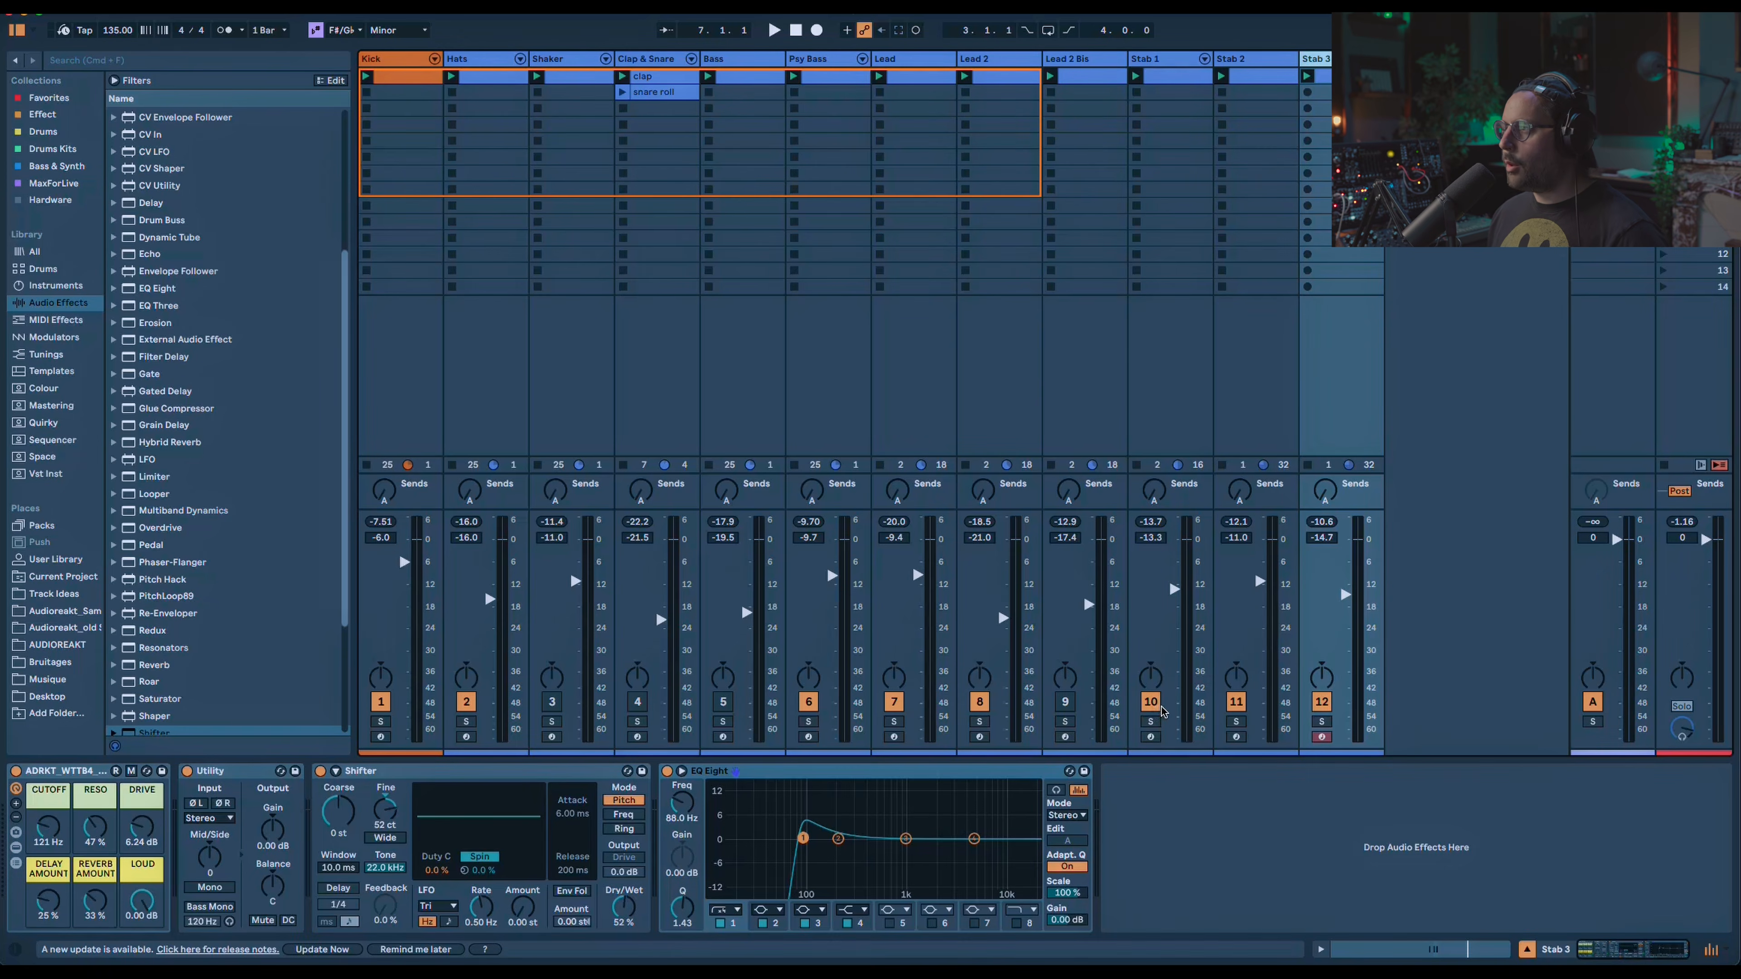
Add a new MIDI track named Stab 4 and load the AYNIL_AcidBox2.adg preset on it.
key(super+shift+t)
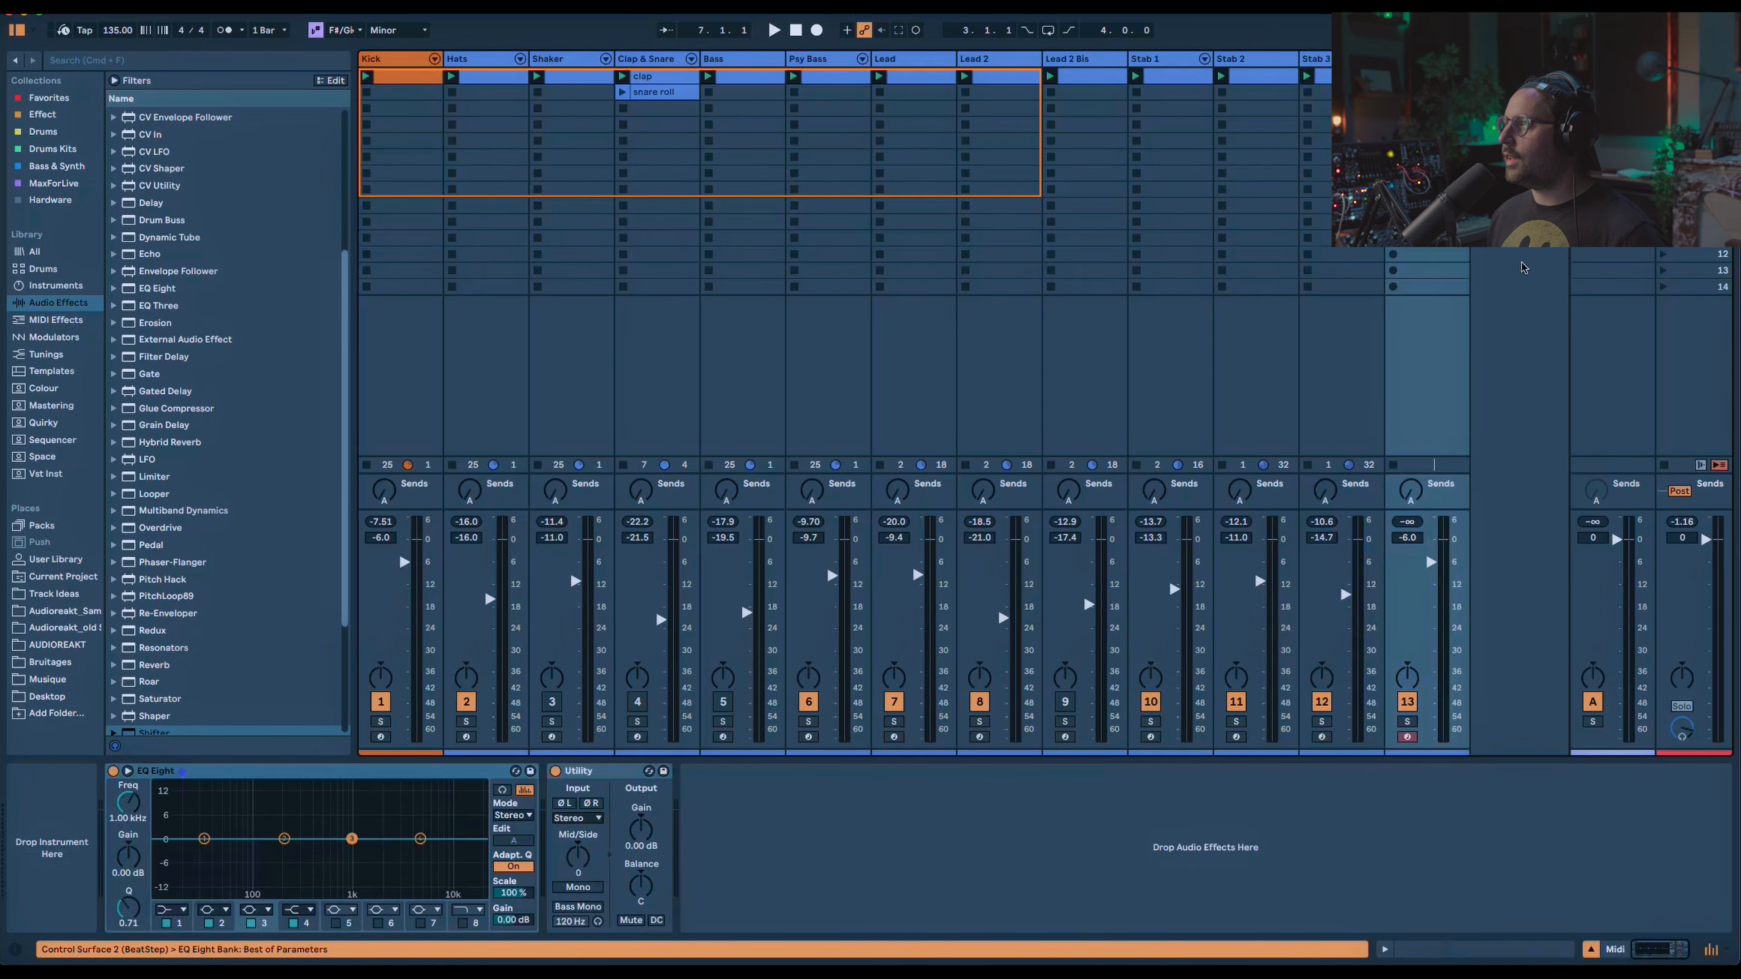
text(Stab 4)
key(Return)
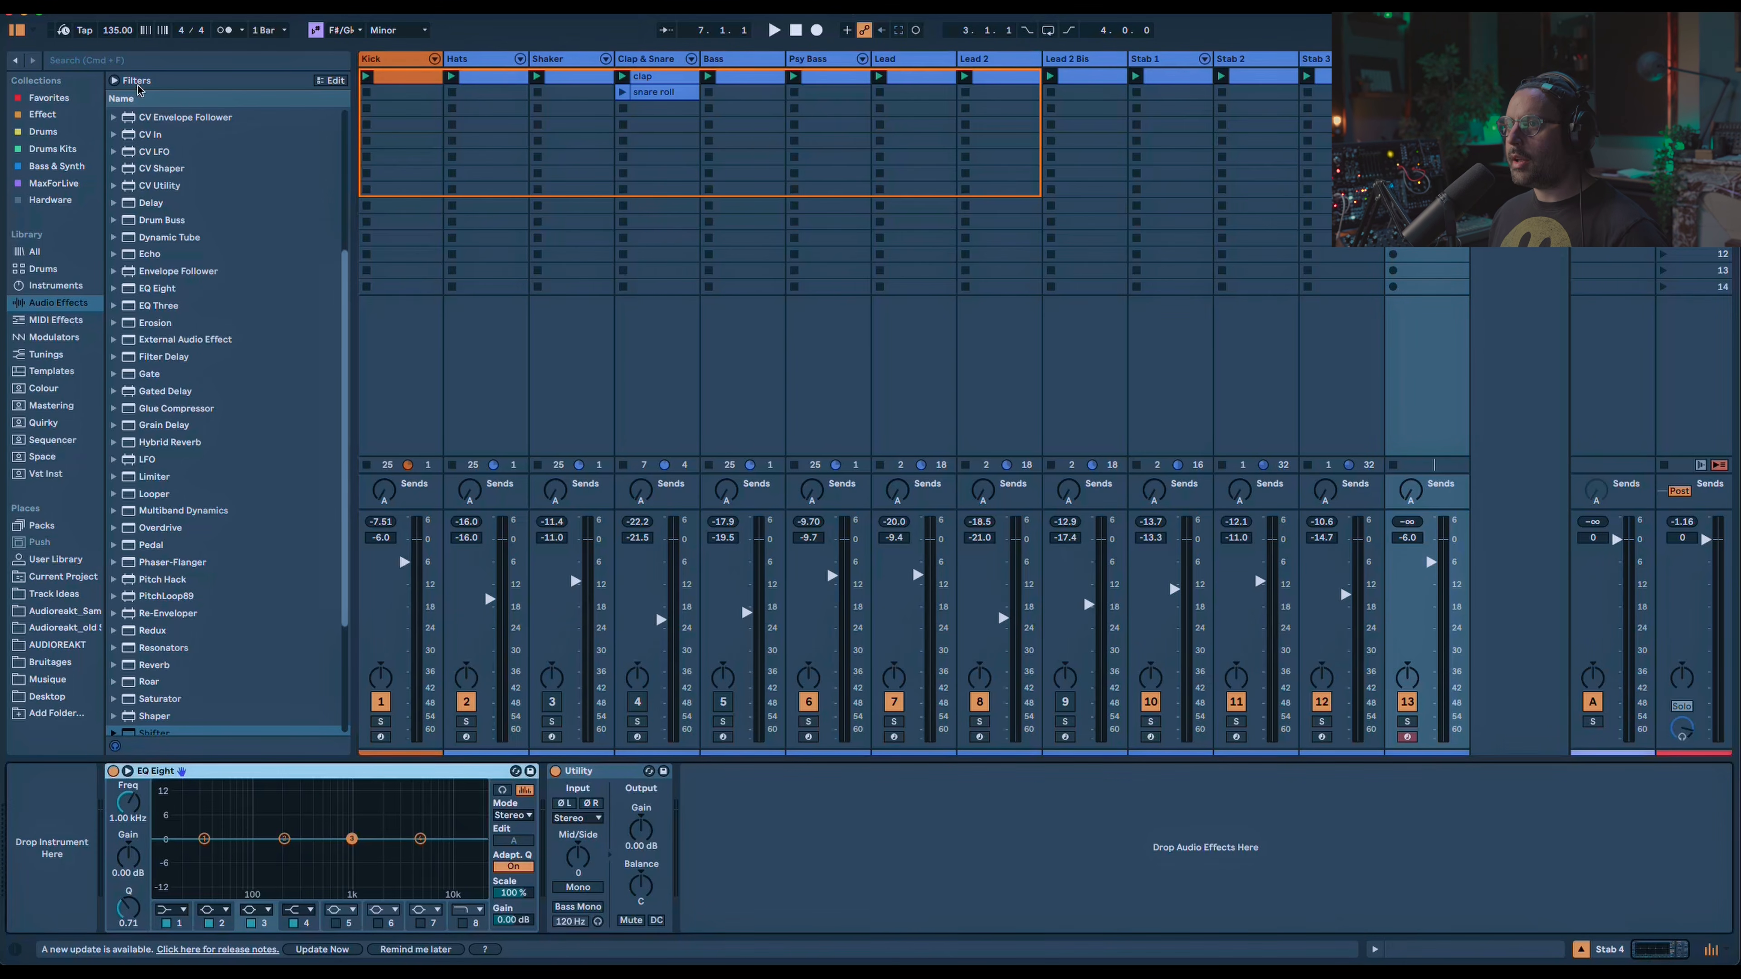
click(51, 166)
click(205, 406)
double_click(202, 404)
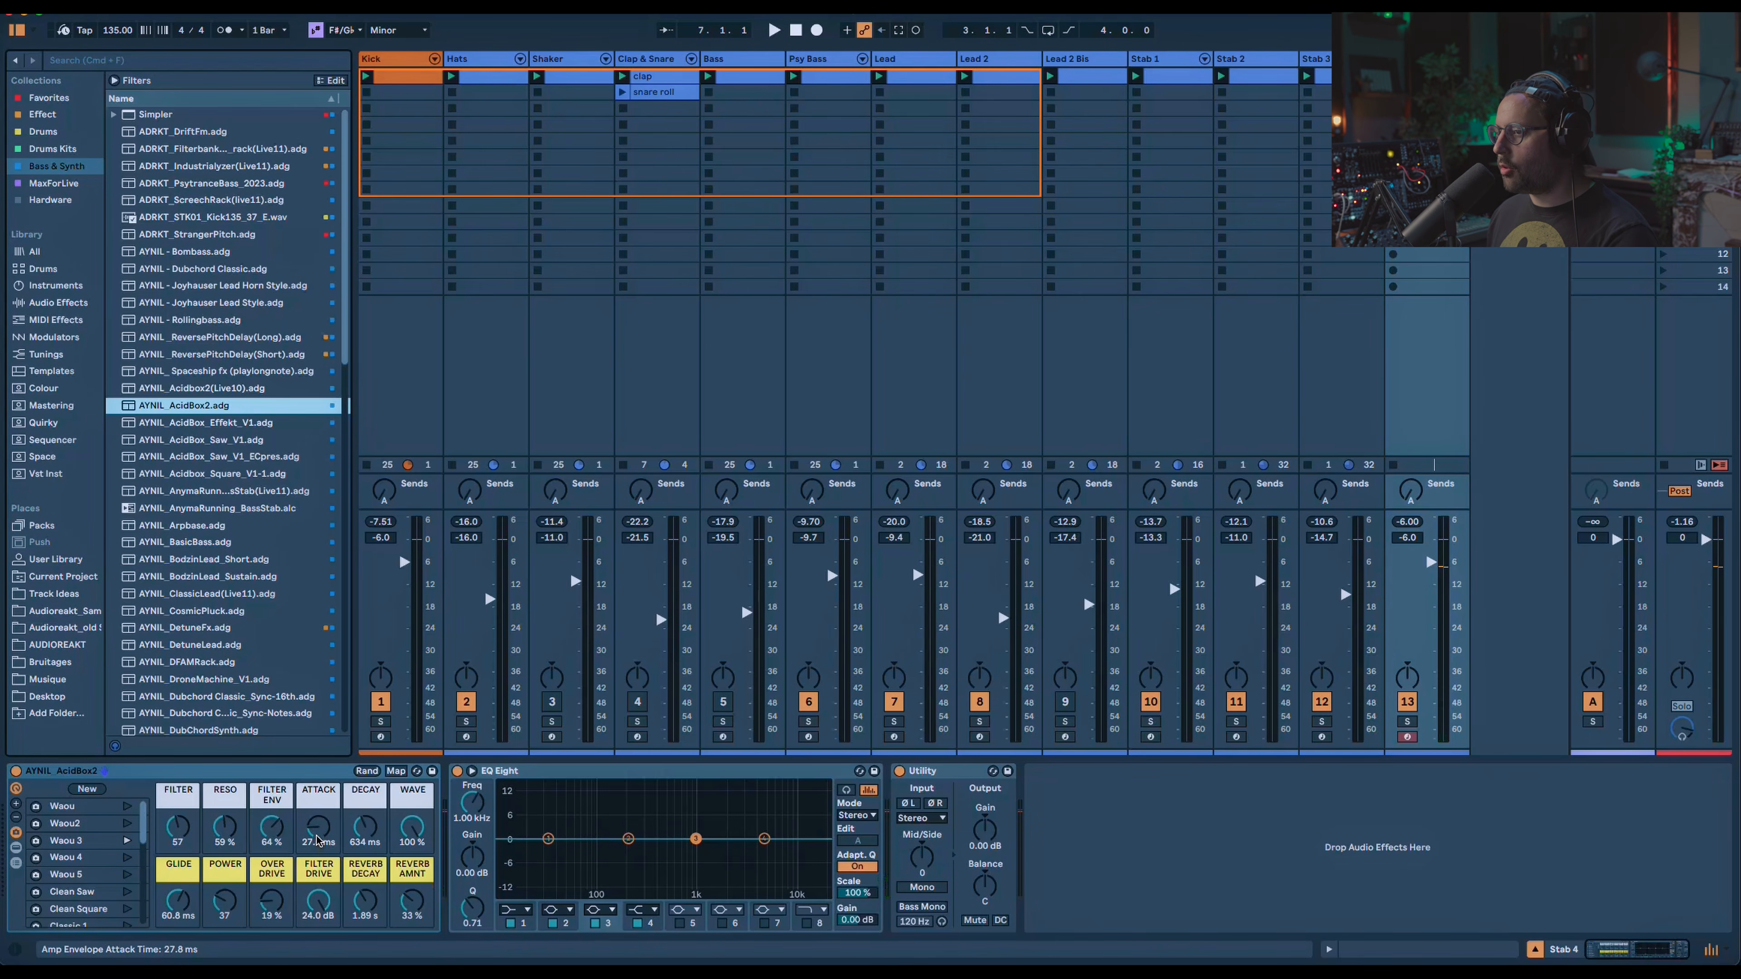
Set AcidBox2's attack to 288 ms, decay to 1.46 s and reverb decay to 2.96 s, and low-pass it at 1.04 kHz in EQ Eight.
drag(318, 839, 319, 817)
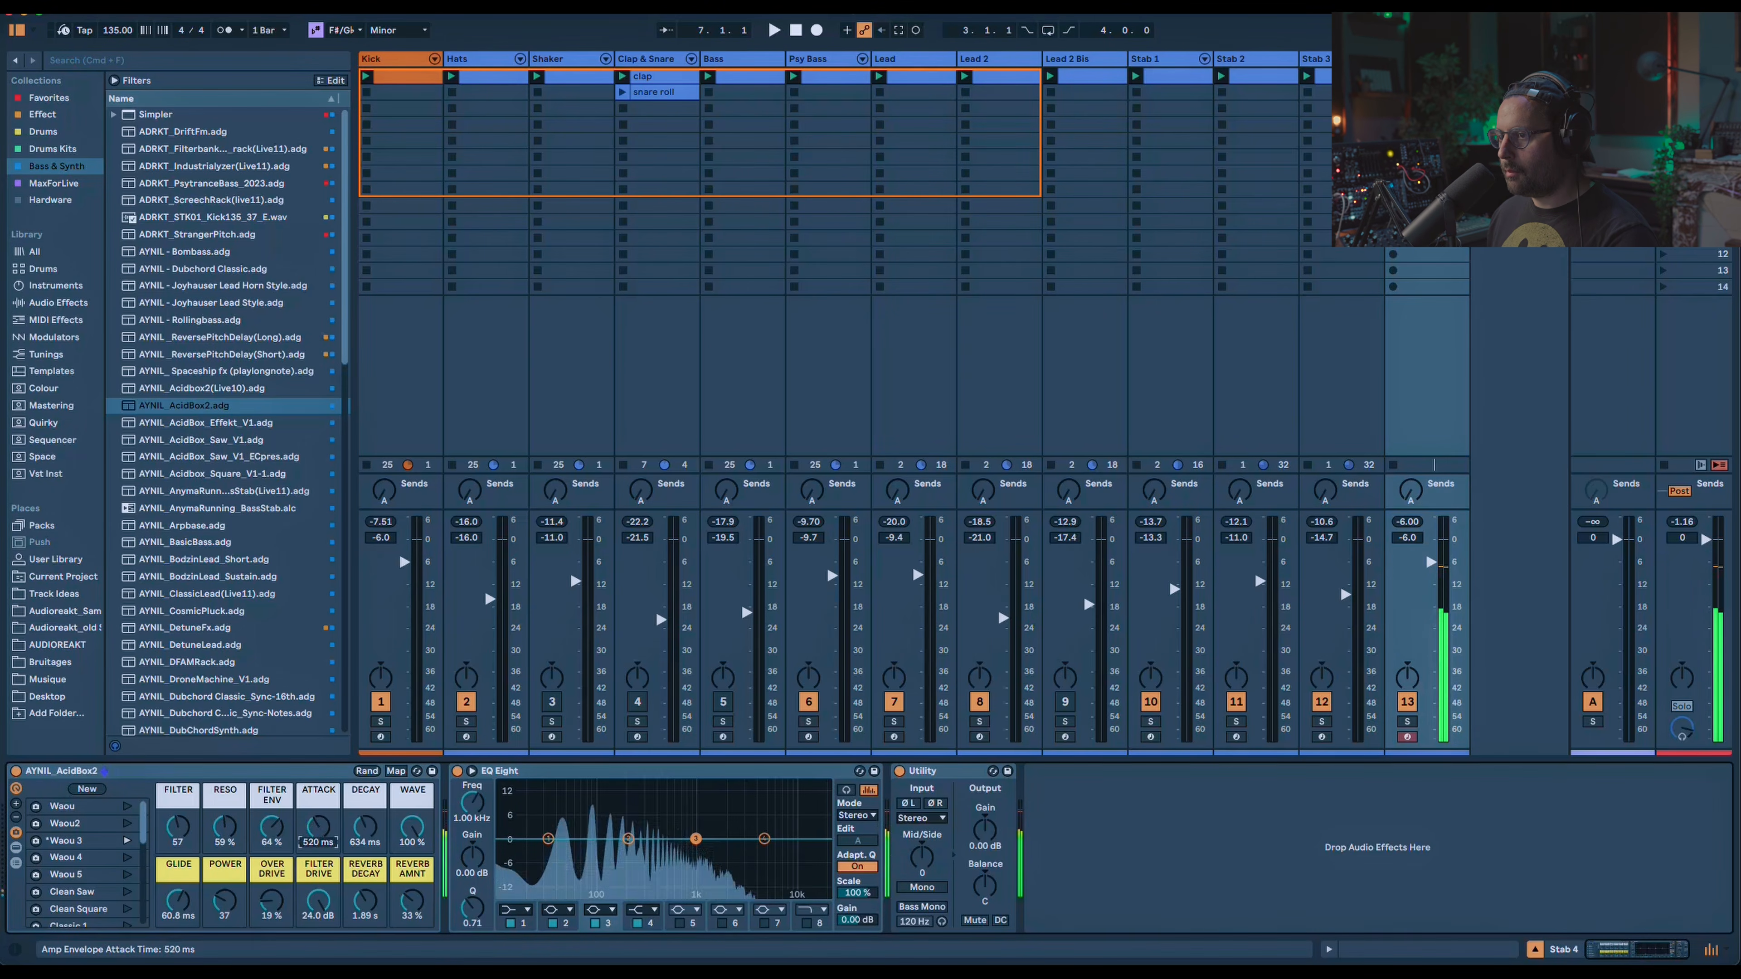
drag(364, 840, 364, 820)
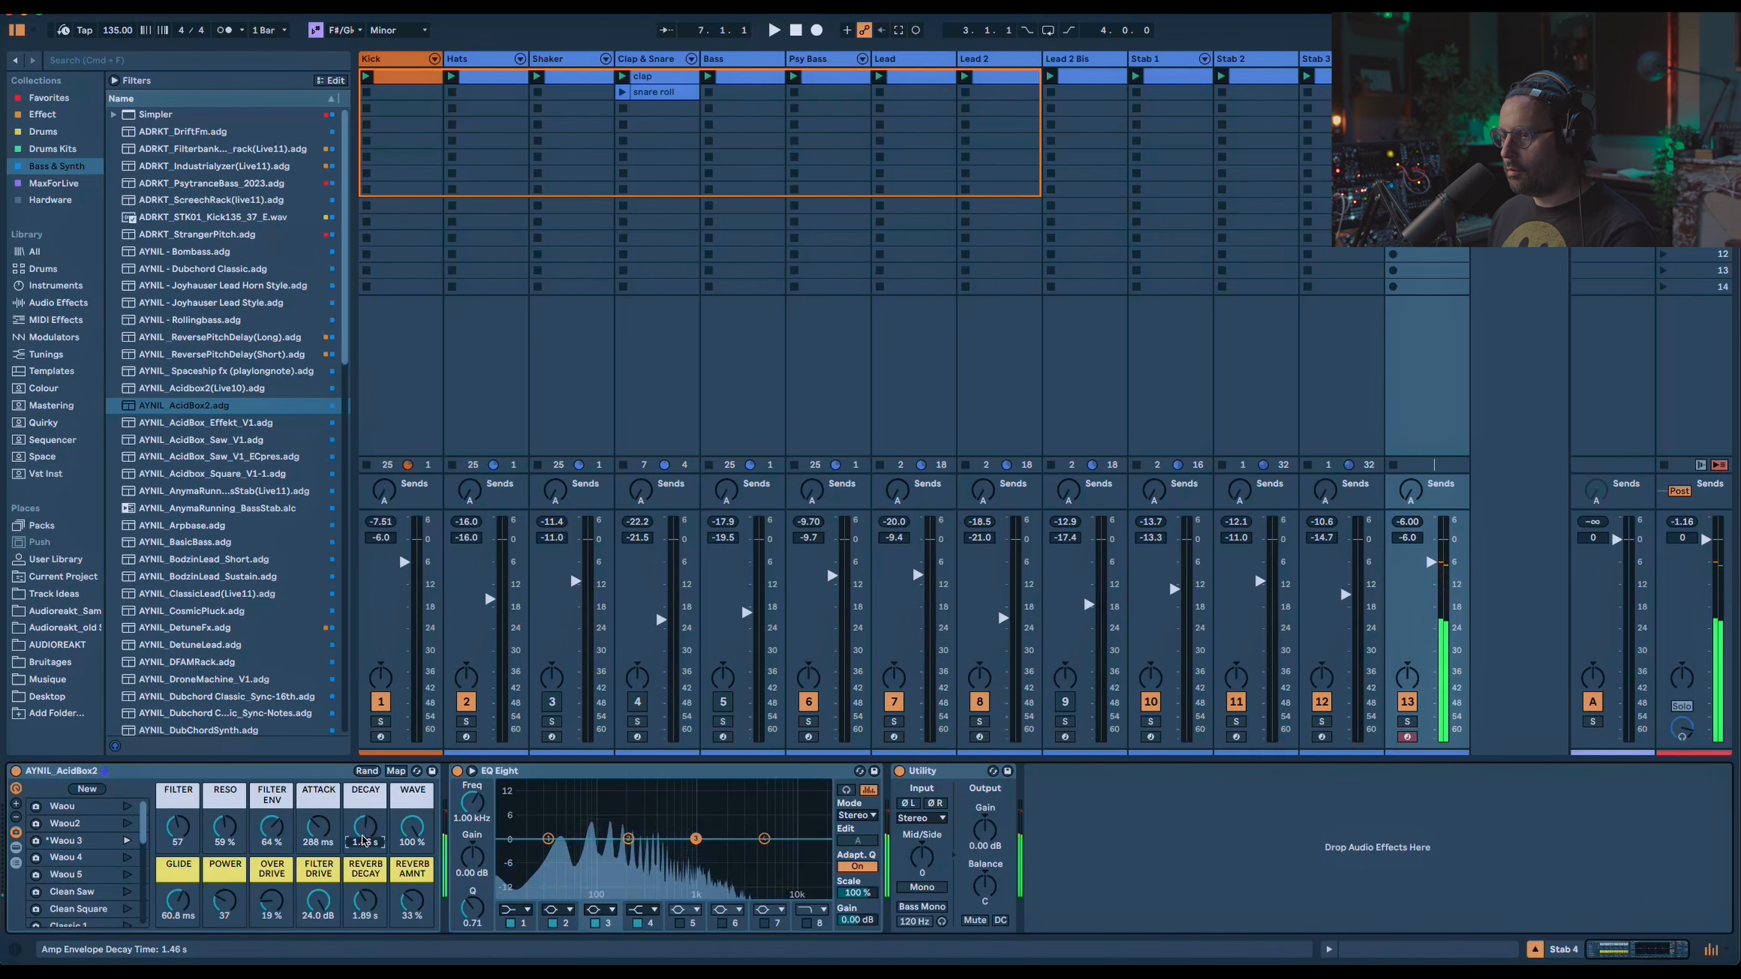
click(807, 923)
drag(826, 838, 689, 849)
mouse_move(365, 900)
mouse_down()
mouse_move(366, 876)
mouse_move(369, 907)
mouse_up()
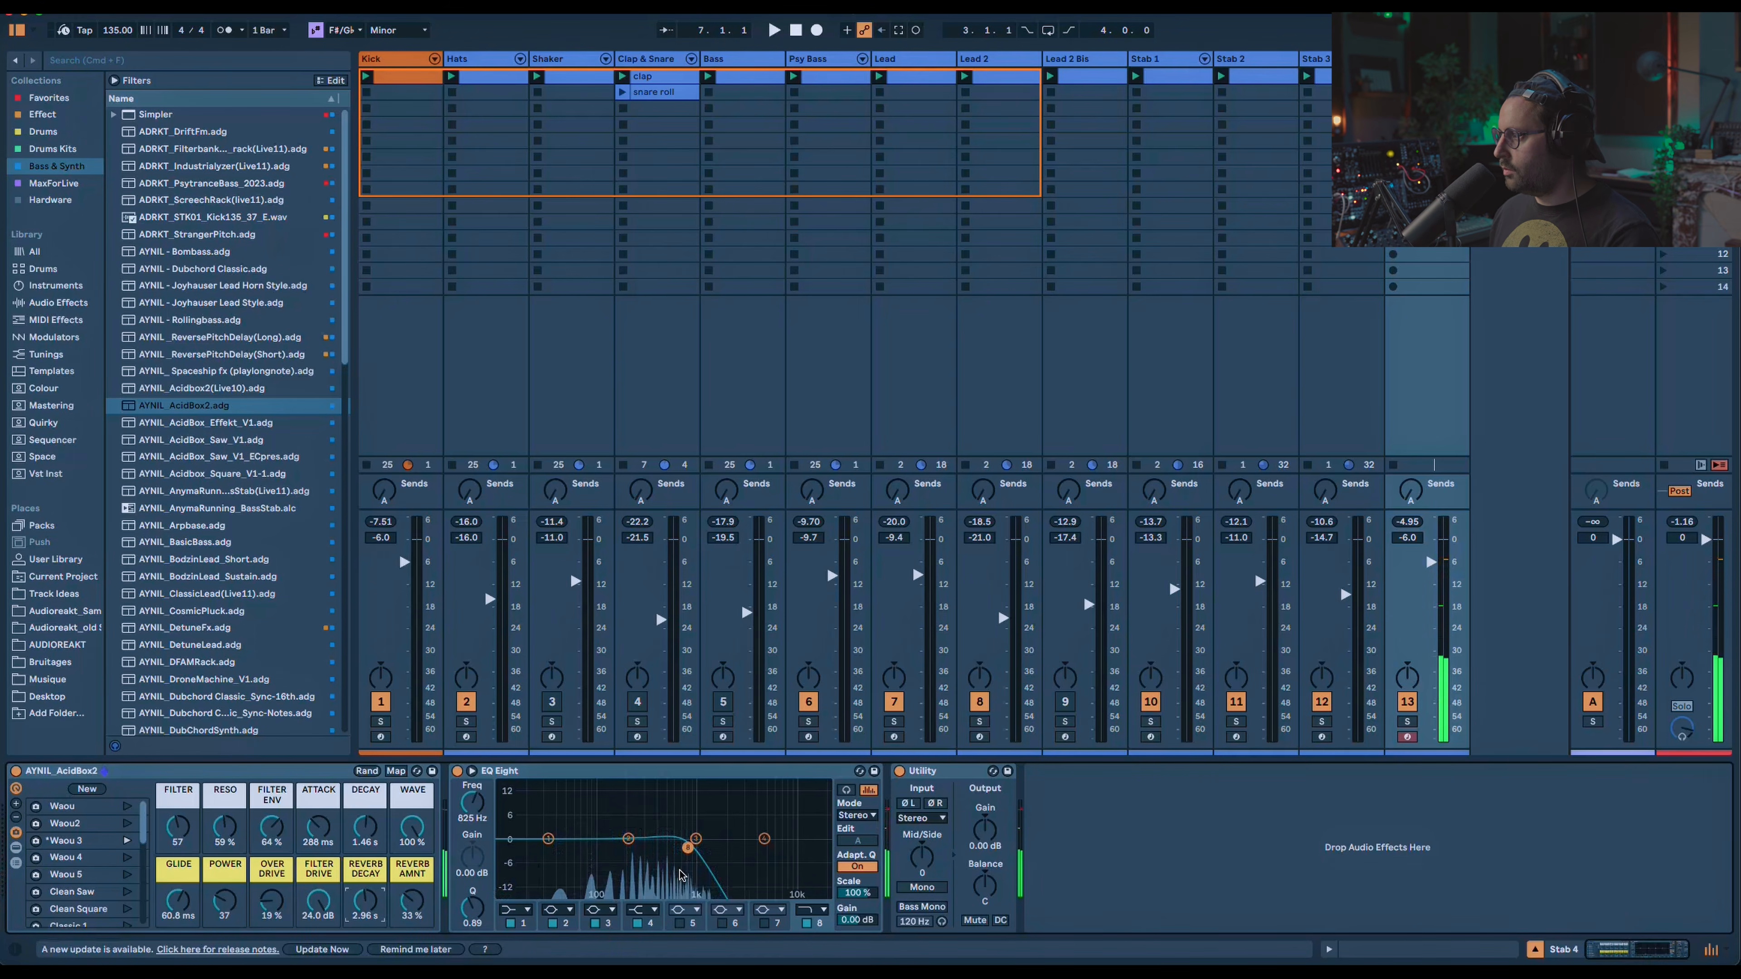
drag(696, 851, 705, 853)
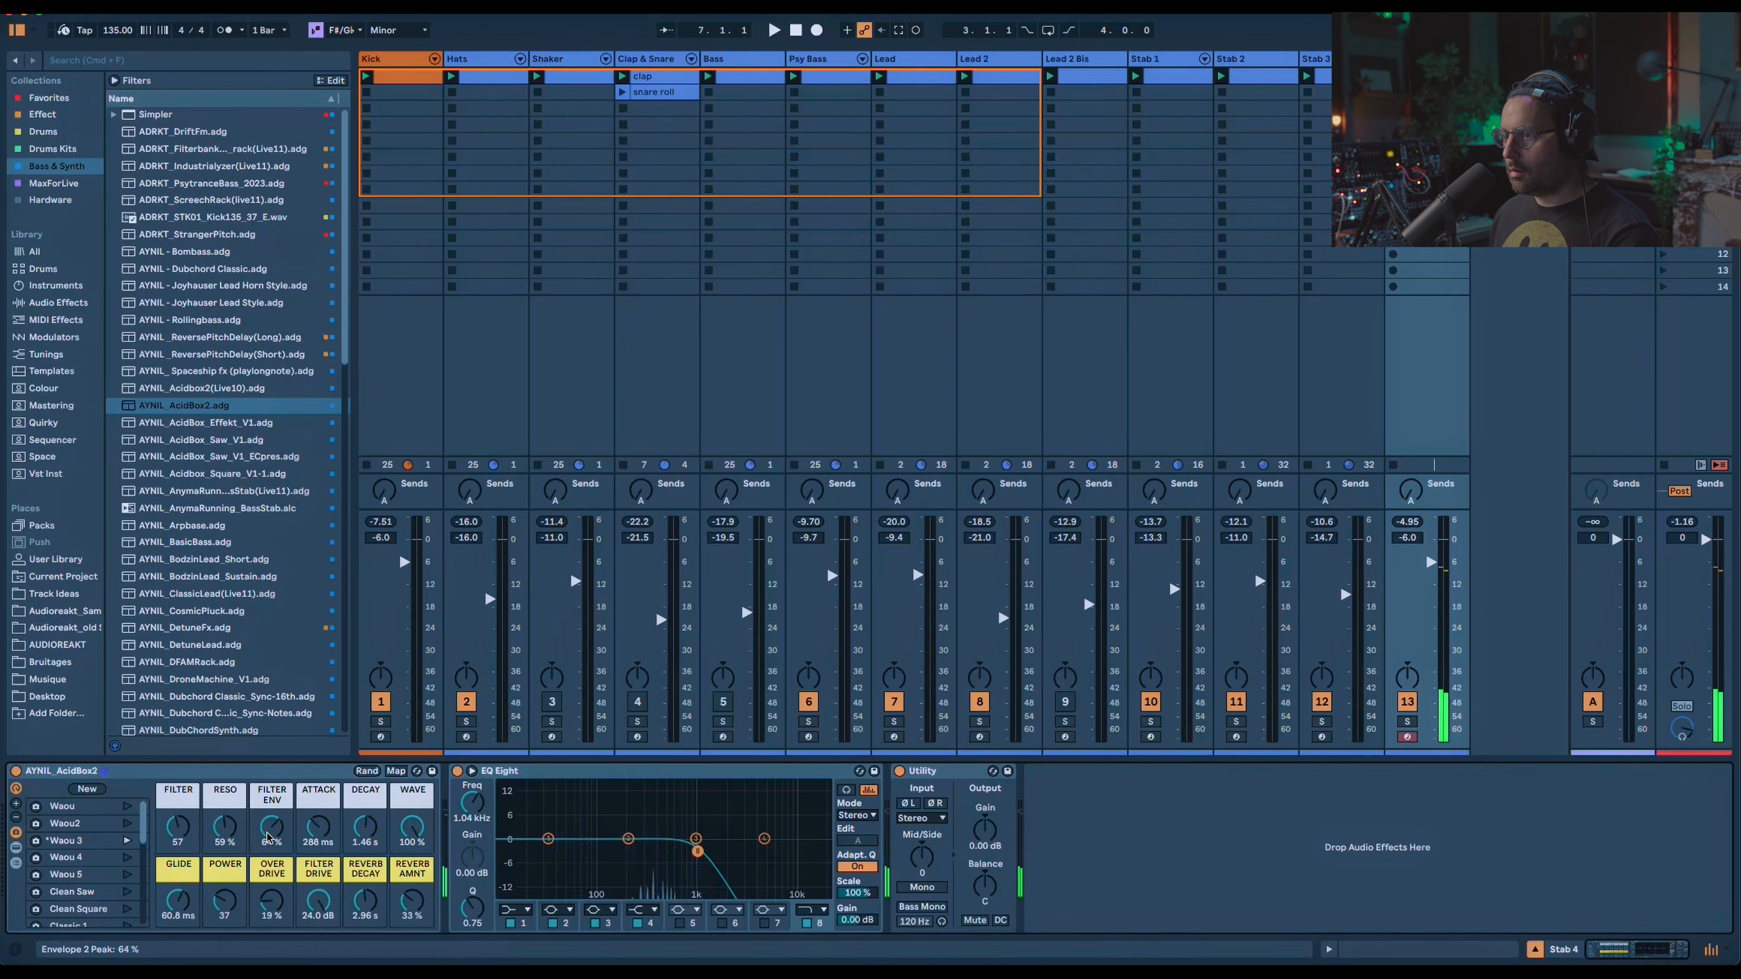
Insert Roar before EQ Eight on Stab 4 with the Poly shaper at 35% amount, bypassing the EQ while adjusting it.
click(48, 303)
drag(149, 681, 460, 815)
click(974, 772)
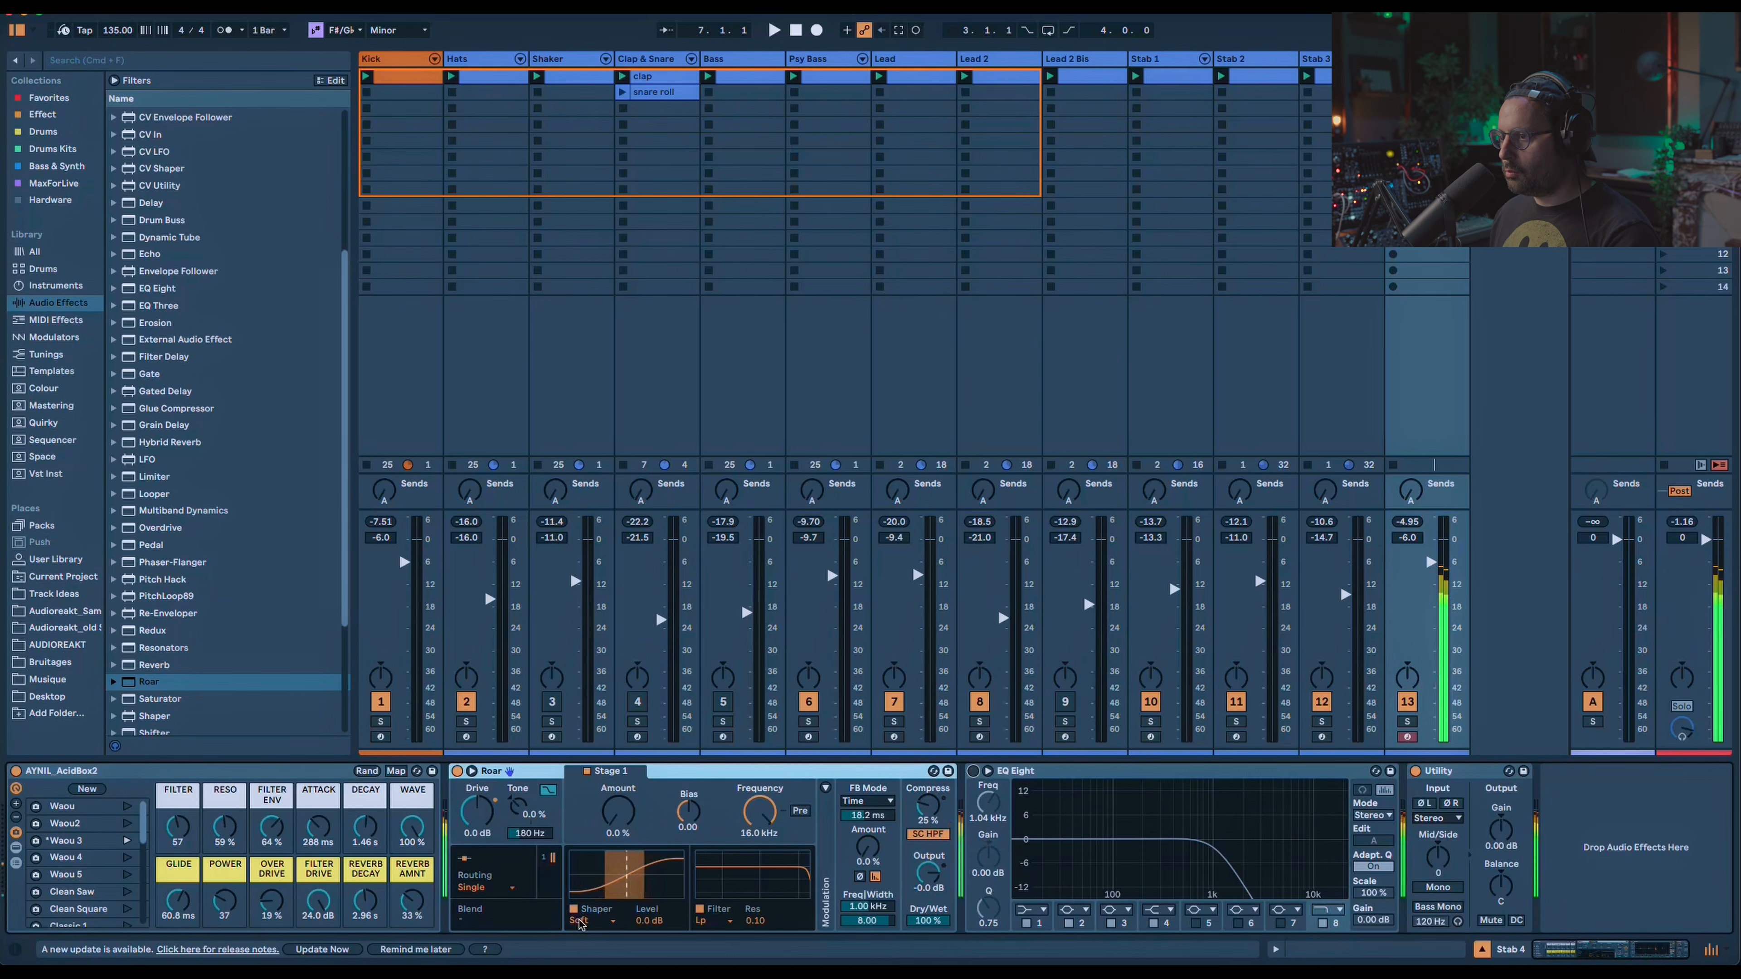
click(590, 920)
click(592, 852)
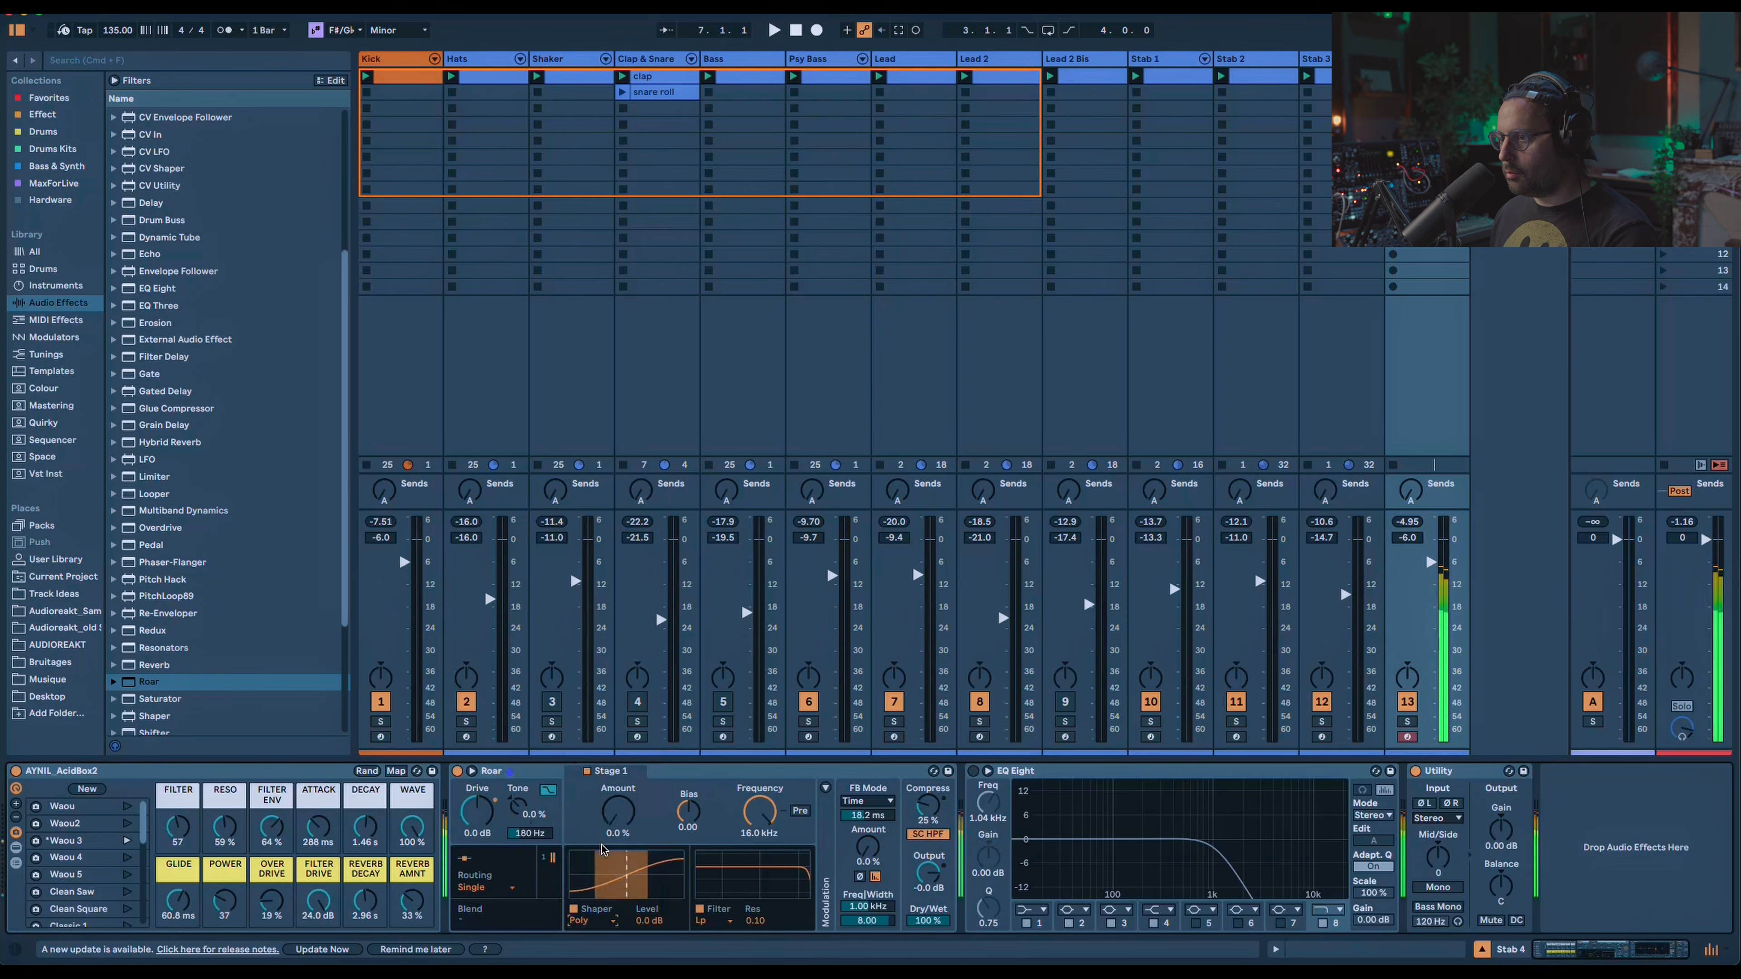
drag(619, 811, 618, 788)
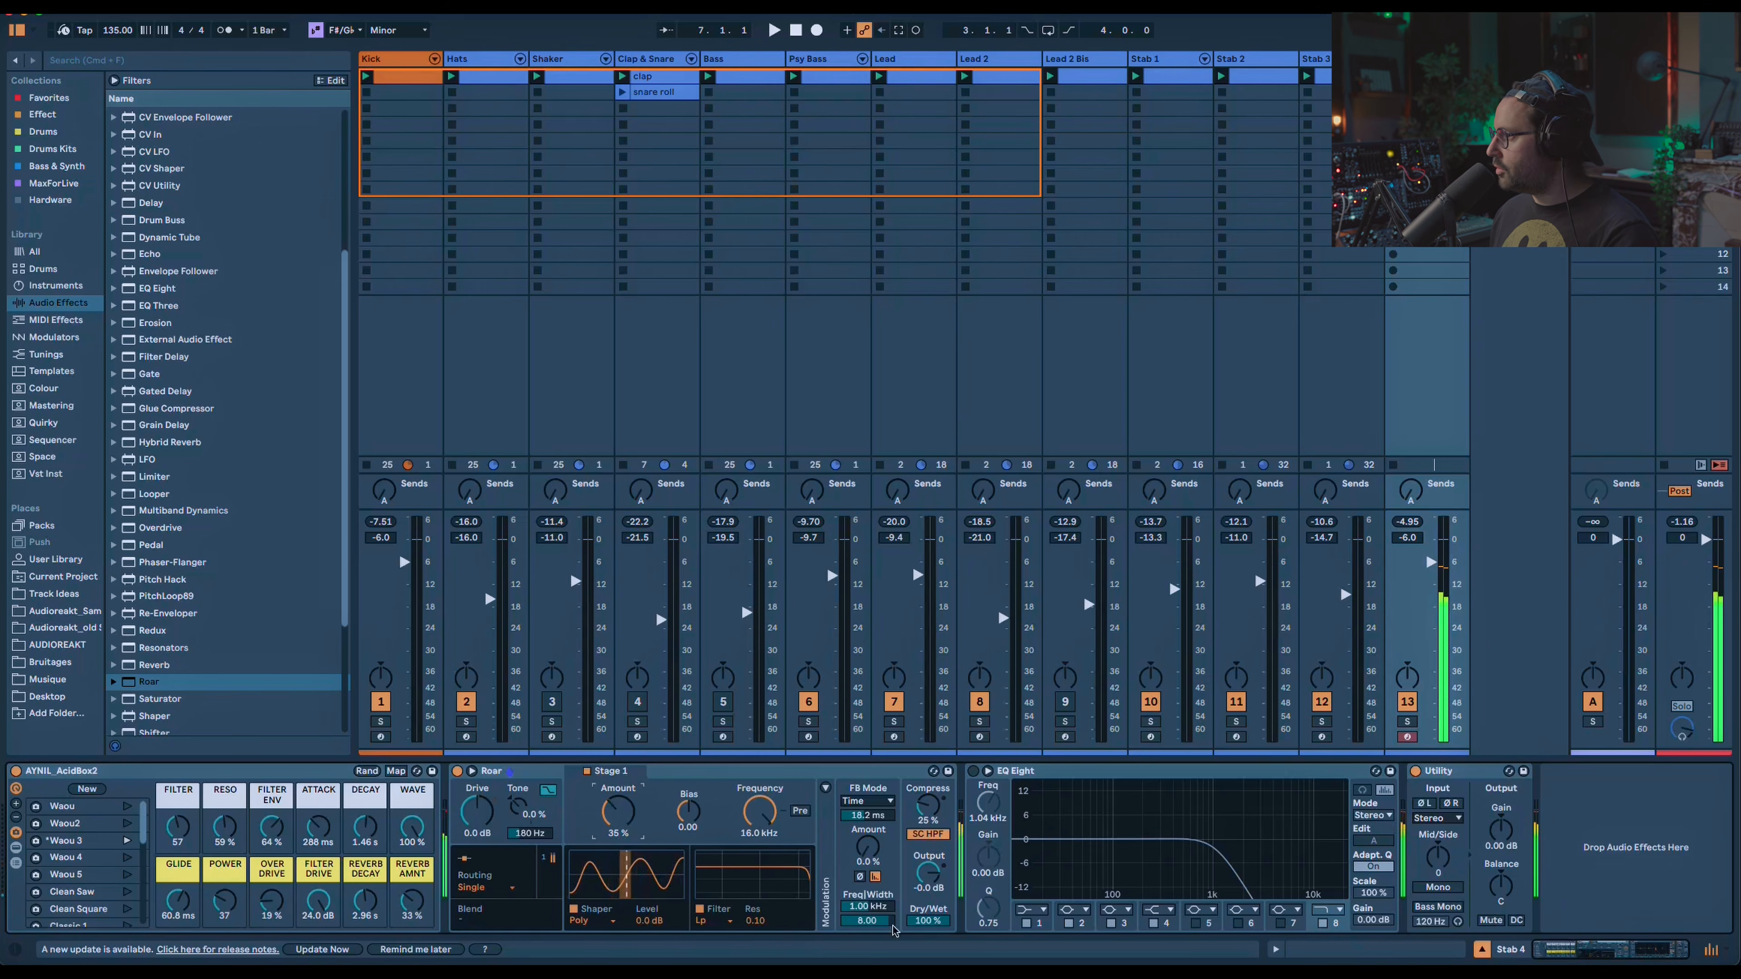
click(974, 771)
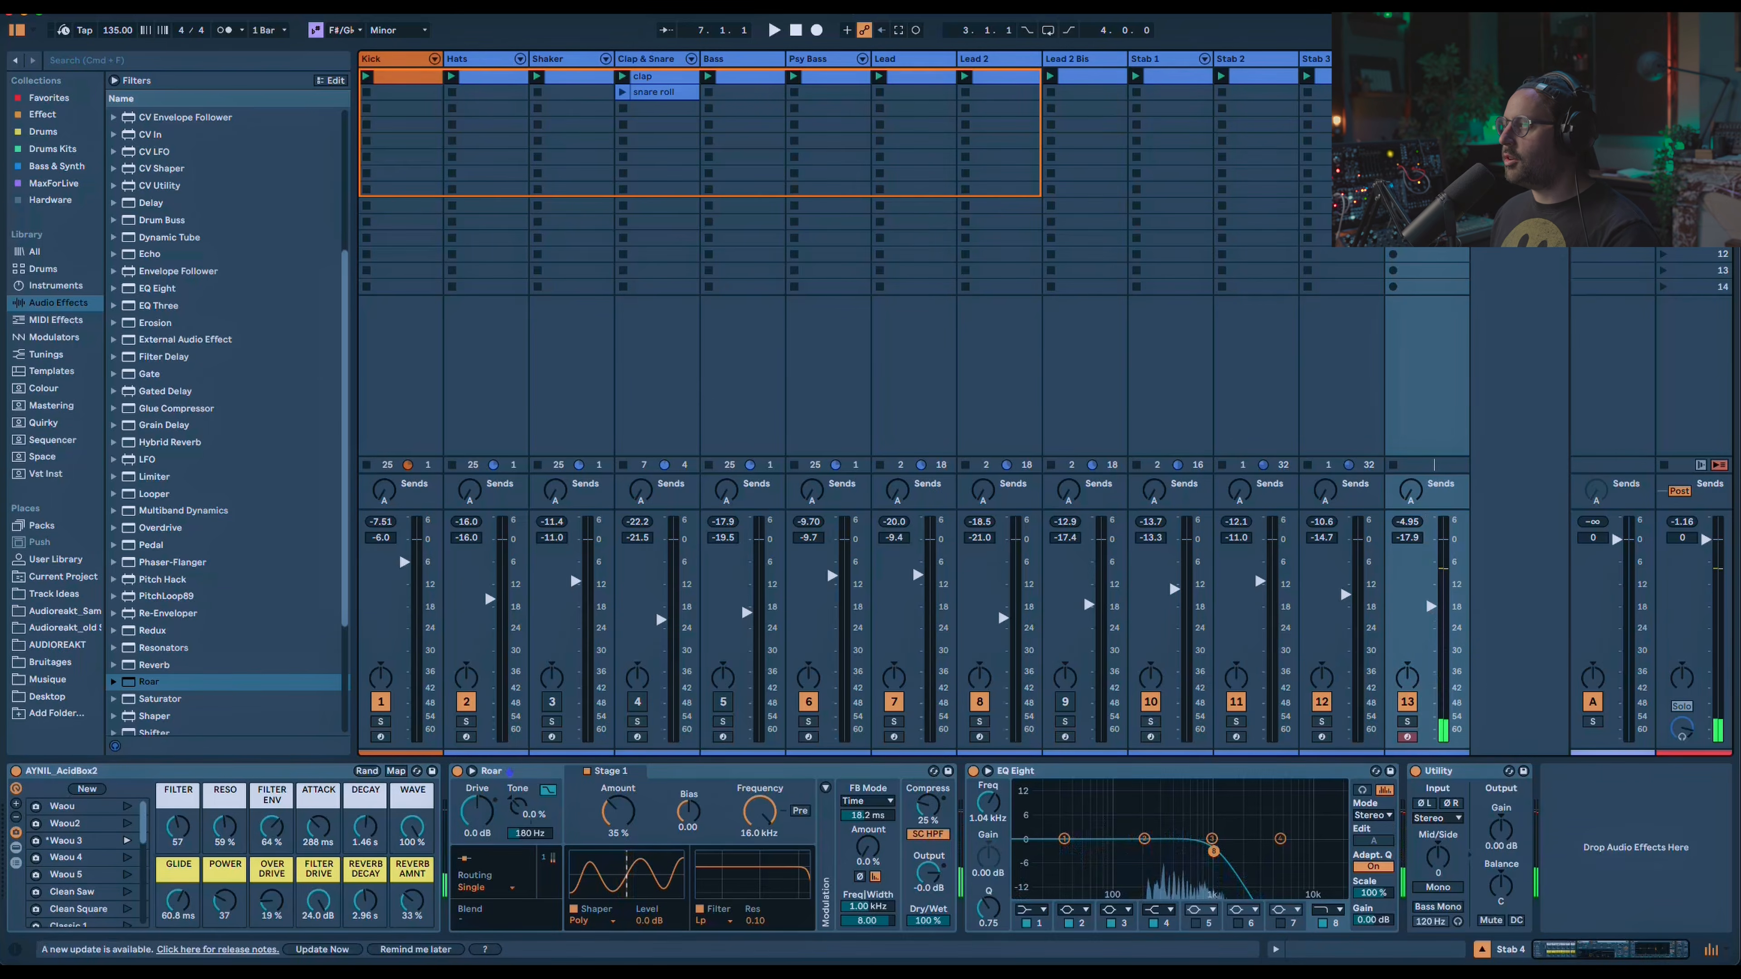
Place a single F#0 note from 4.4.1 to 5.1.3 in an eight-bar clip on Stab 4 and play it.
key(shift+Tab)
key(shift+super+d)
key(shift+super+d)
key(shift+super+d)
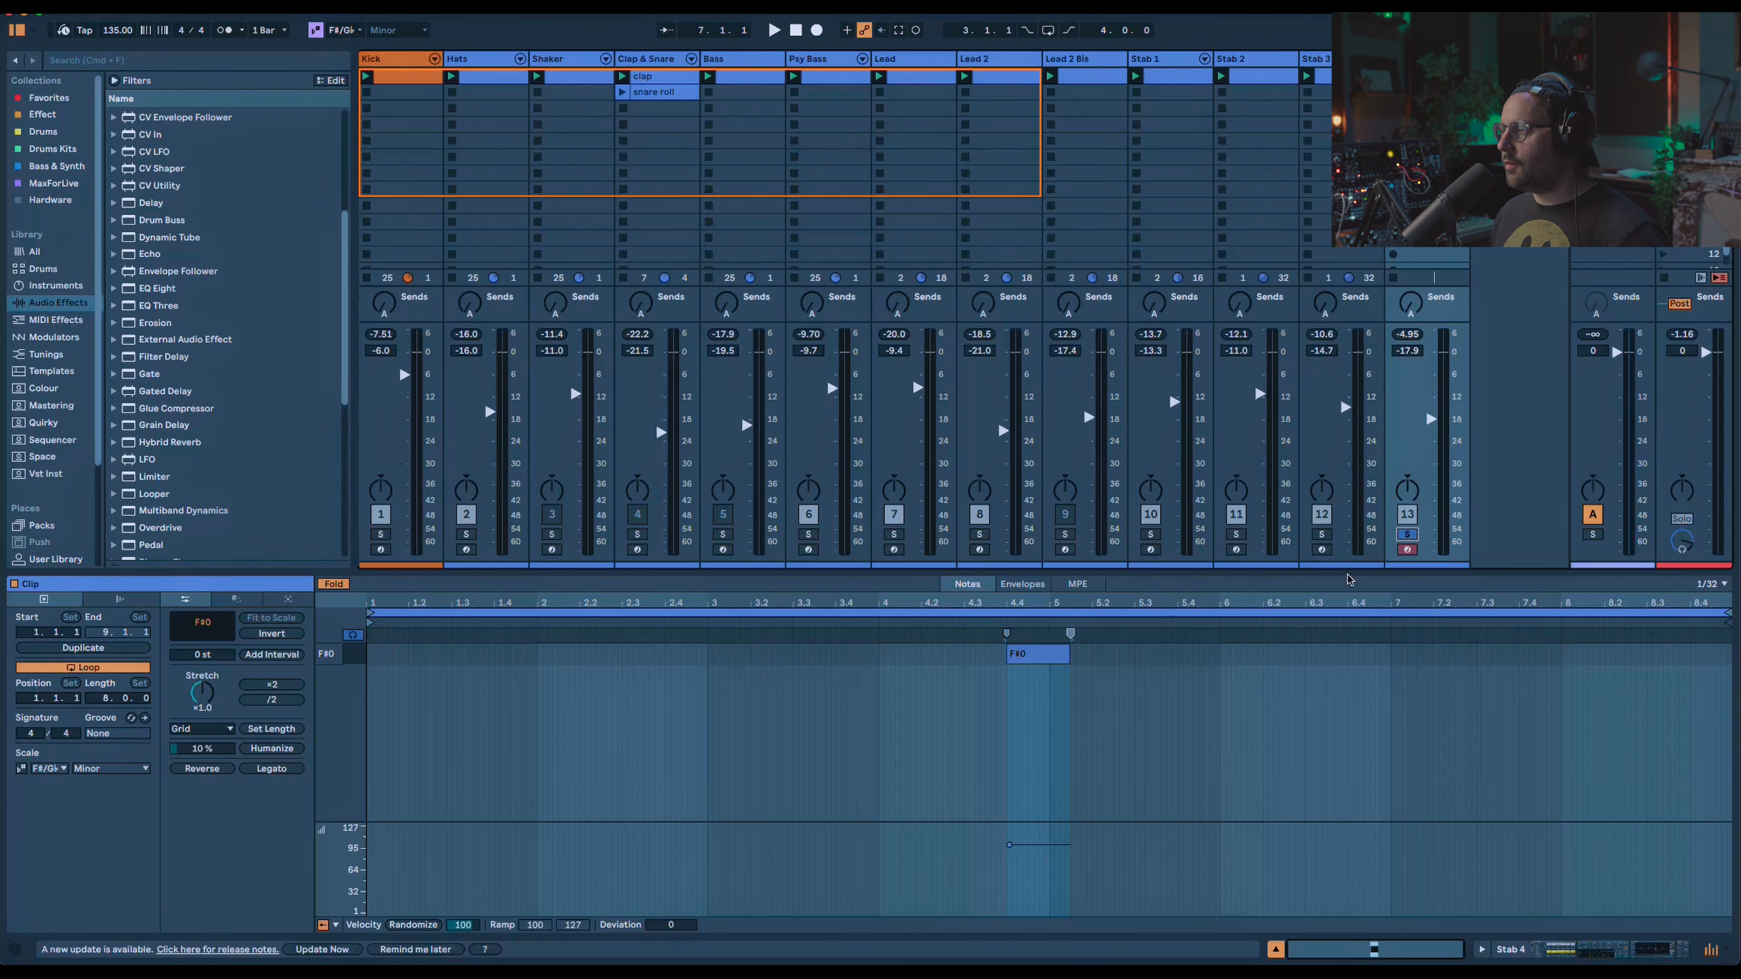
key(space)
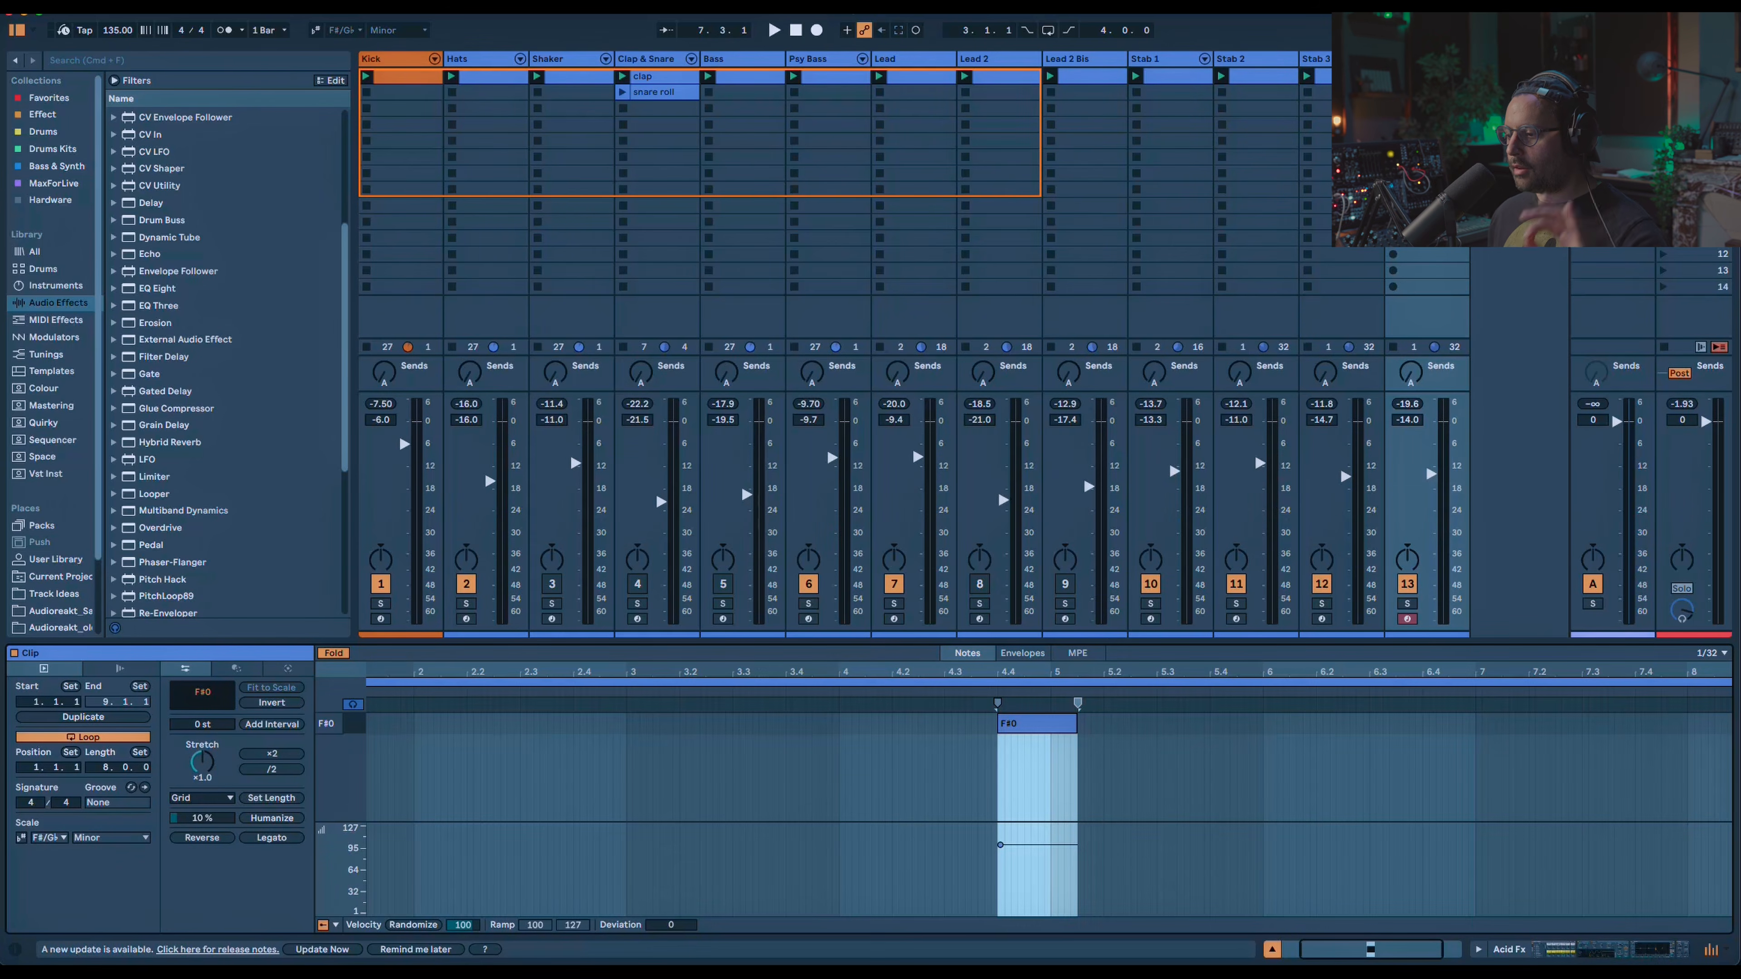
Add another MIDI track with the Meld instrument, setting engine A's shape to 69.0 and engine B's to 69.5.
key(super+shift+t)
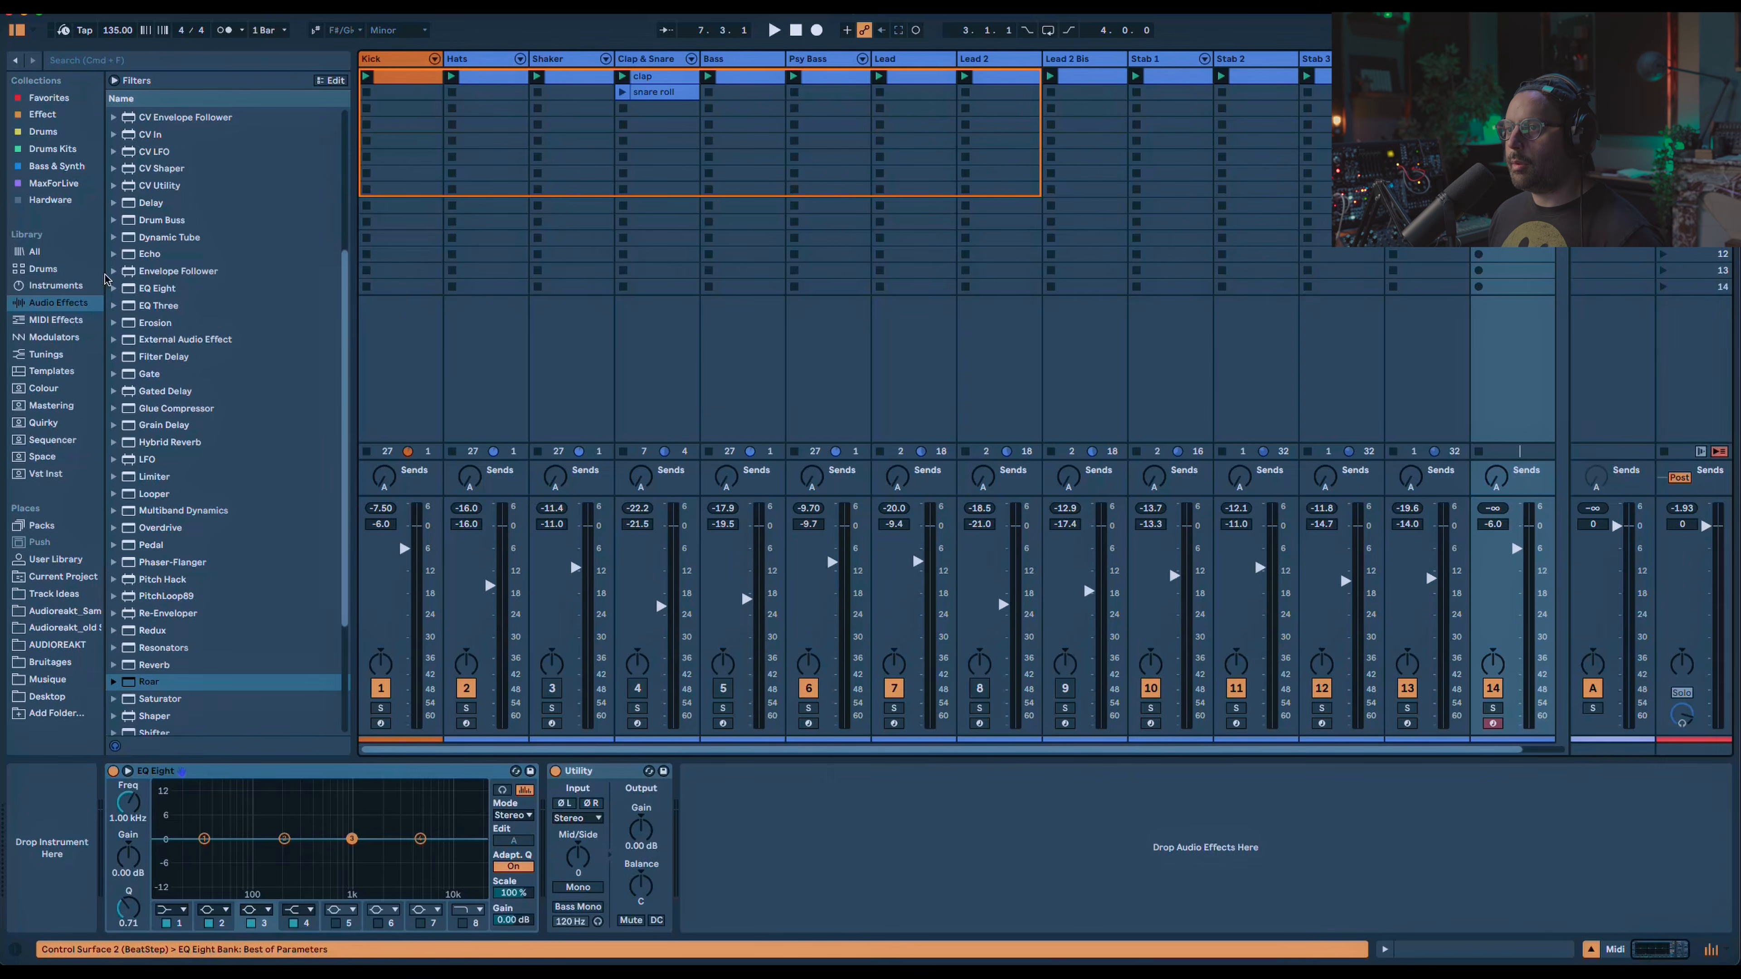
click(43, 283)
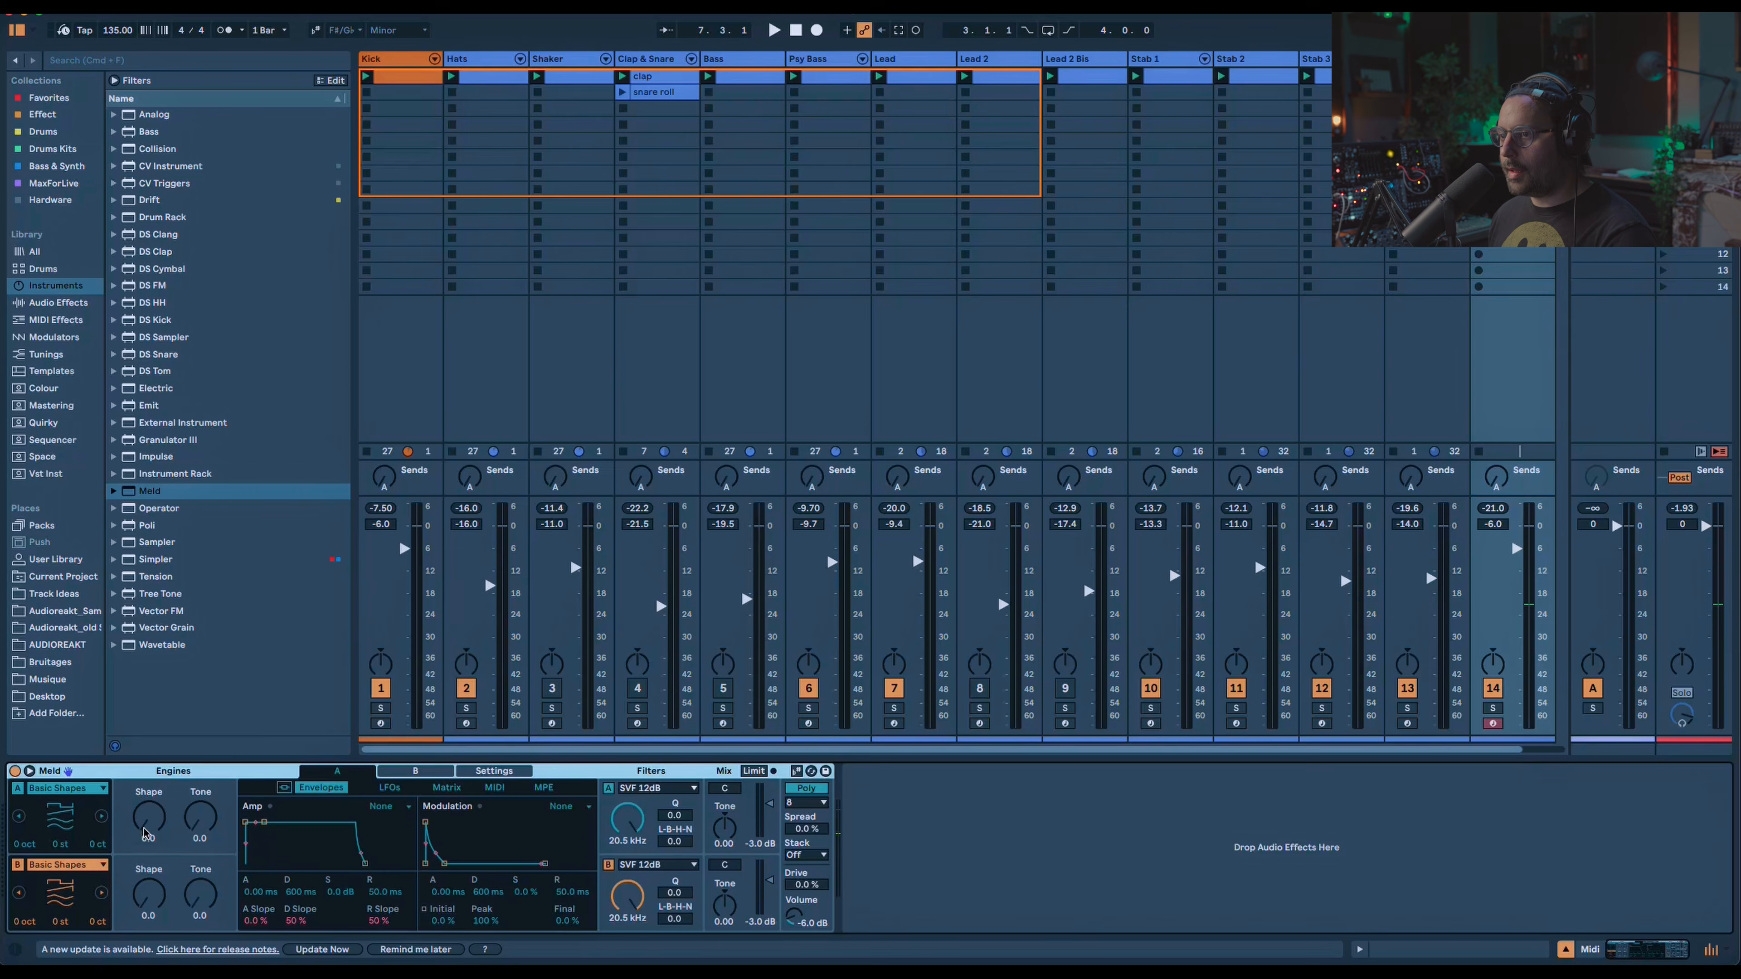
drag(145, 825, 145, 769)
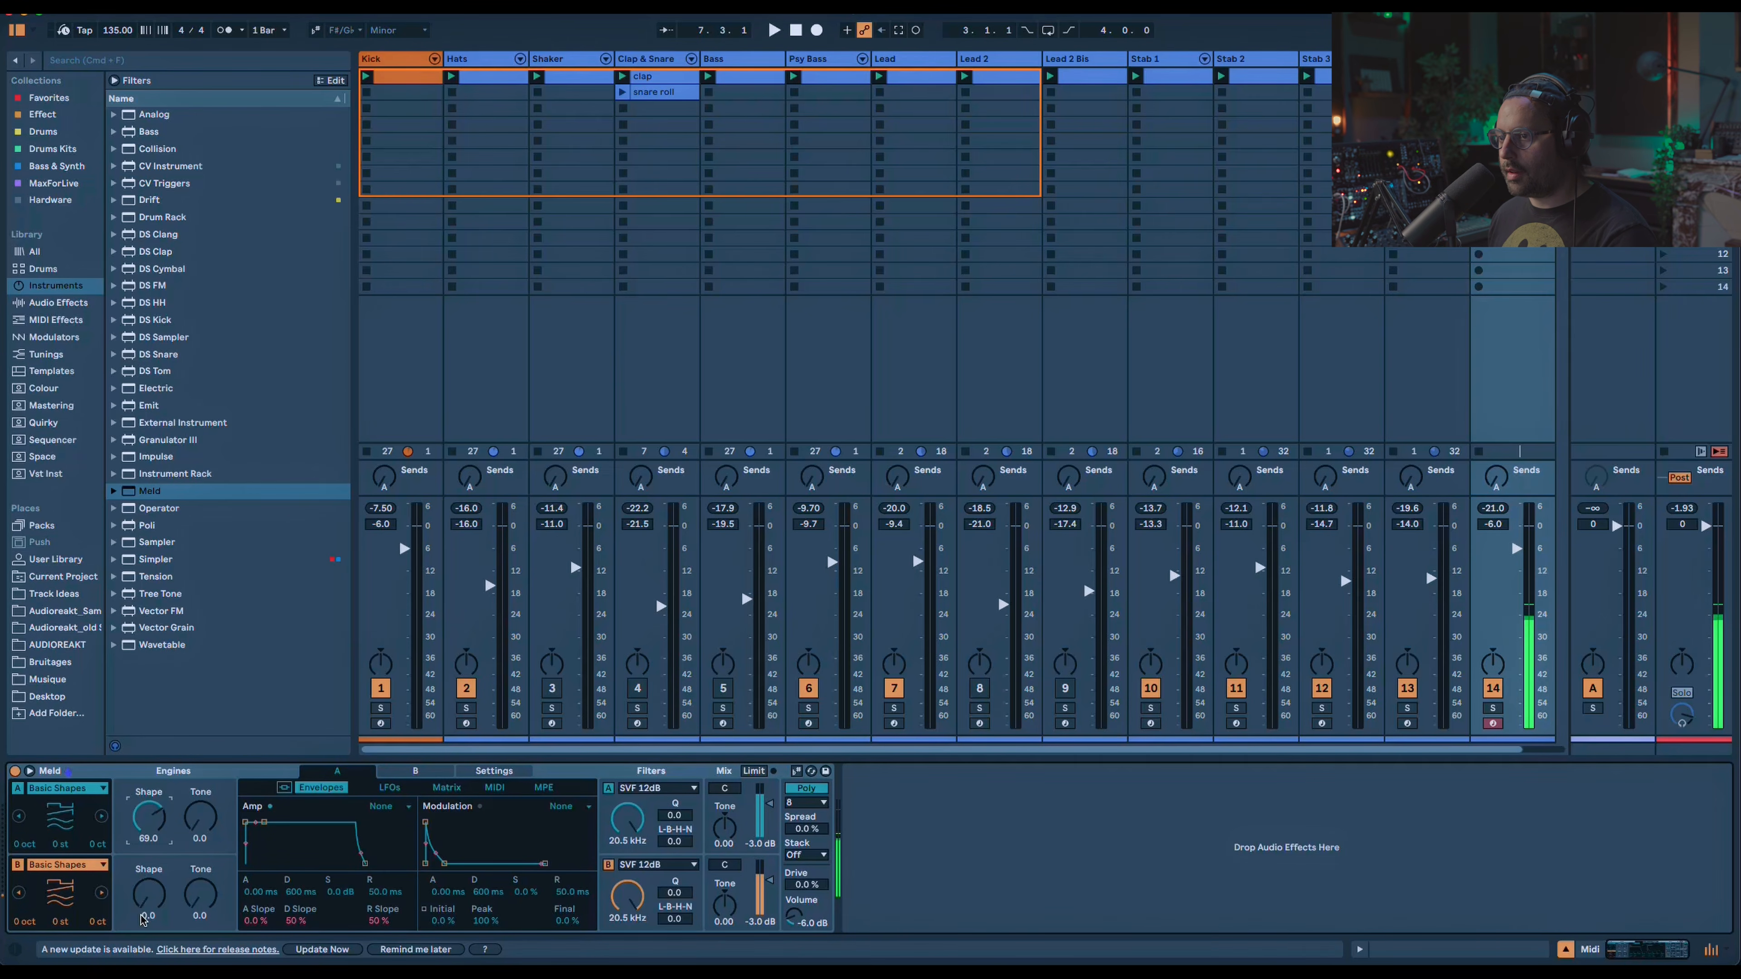
drag(142, 919, 142, 881)
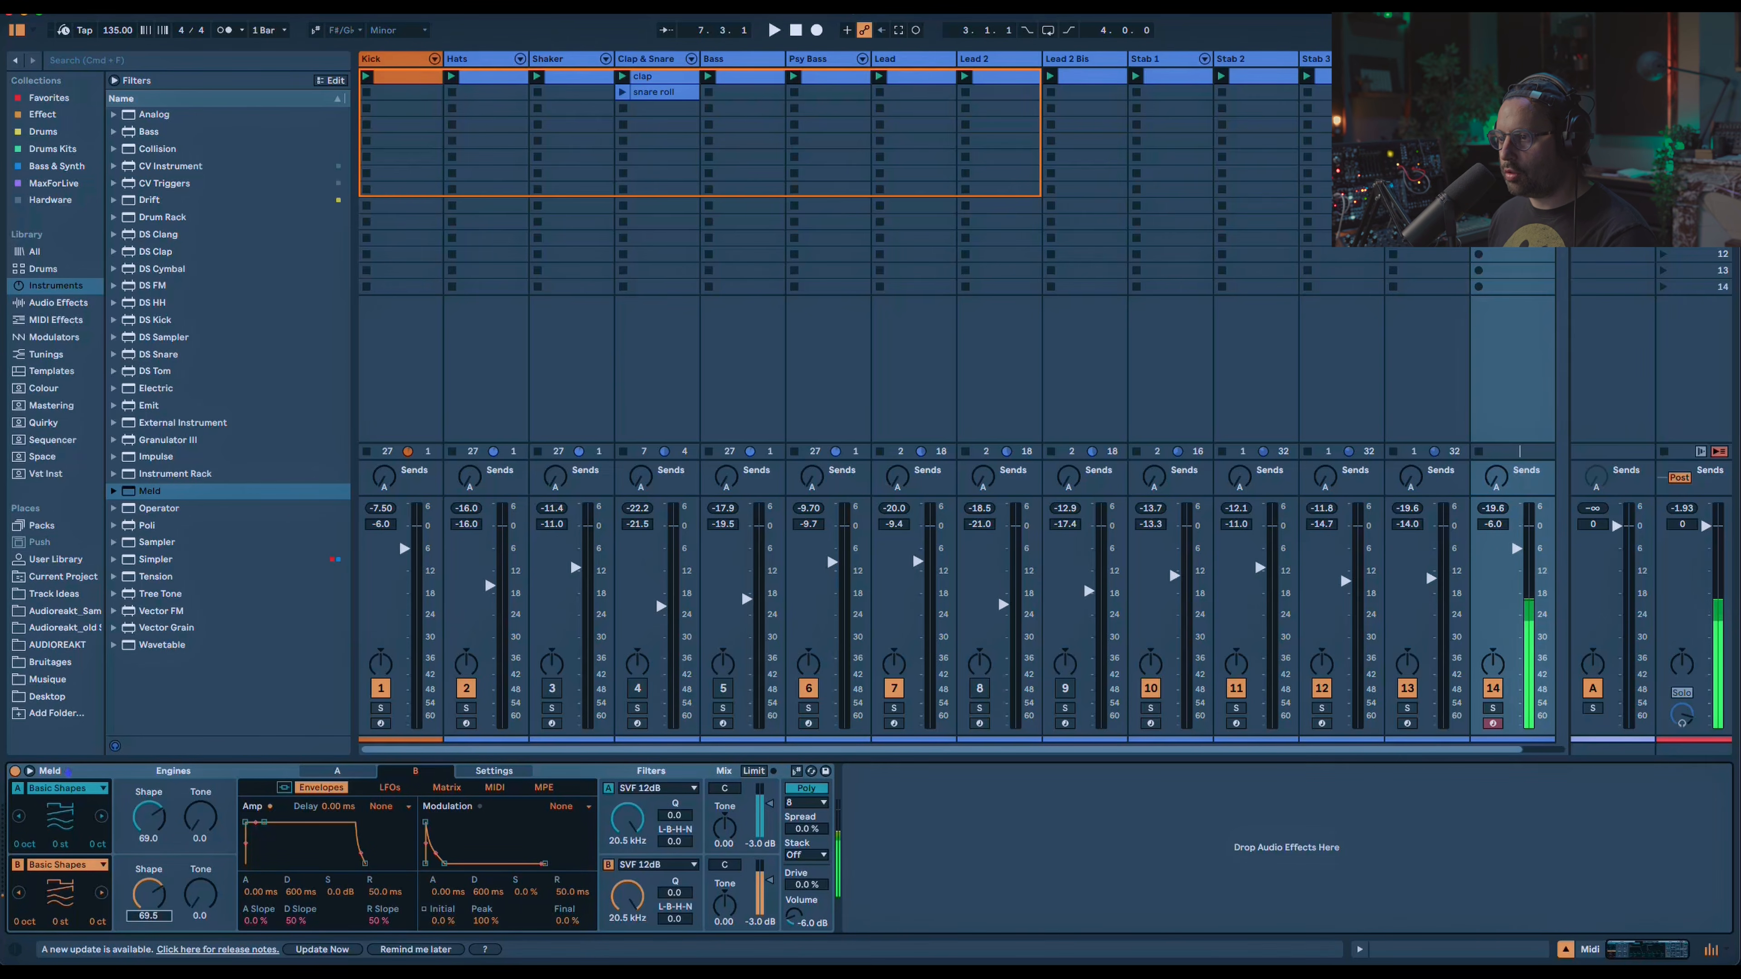
Set Meld's spread to 100% and stack to 3, and switch its voicing to mono with legato.
drag(802, 832, 802, 764)
click(806, 854)
click(807, 890)
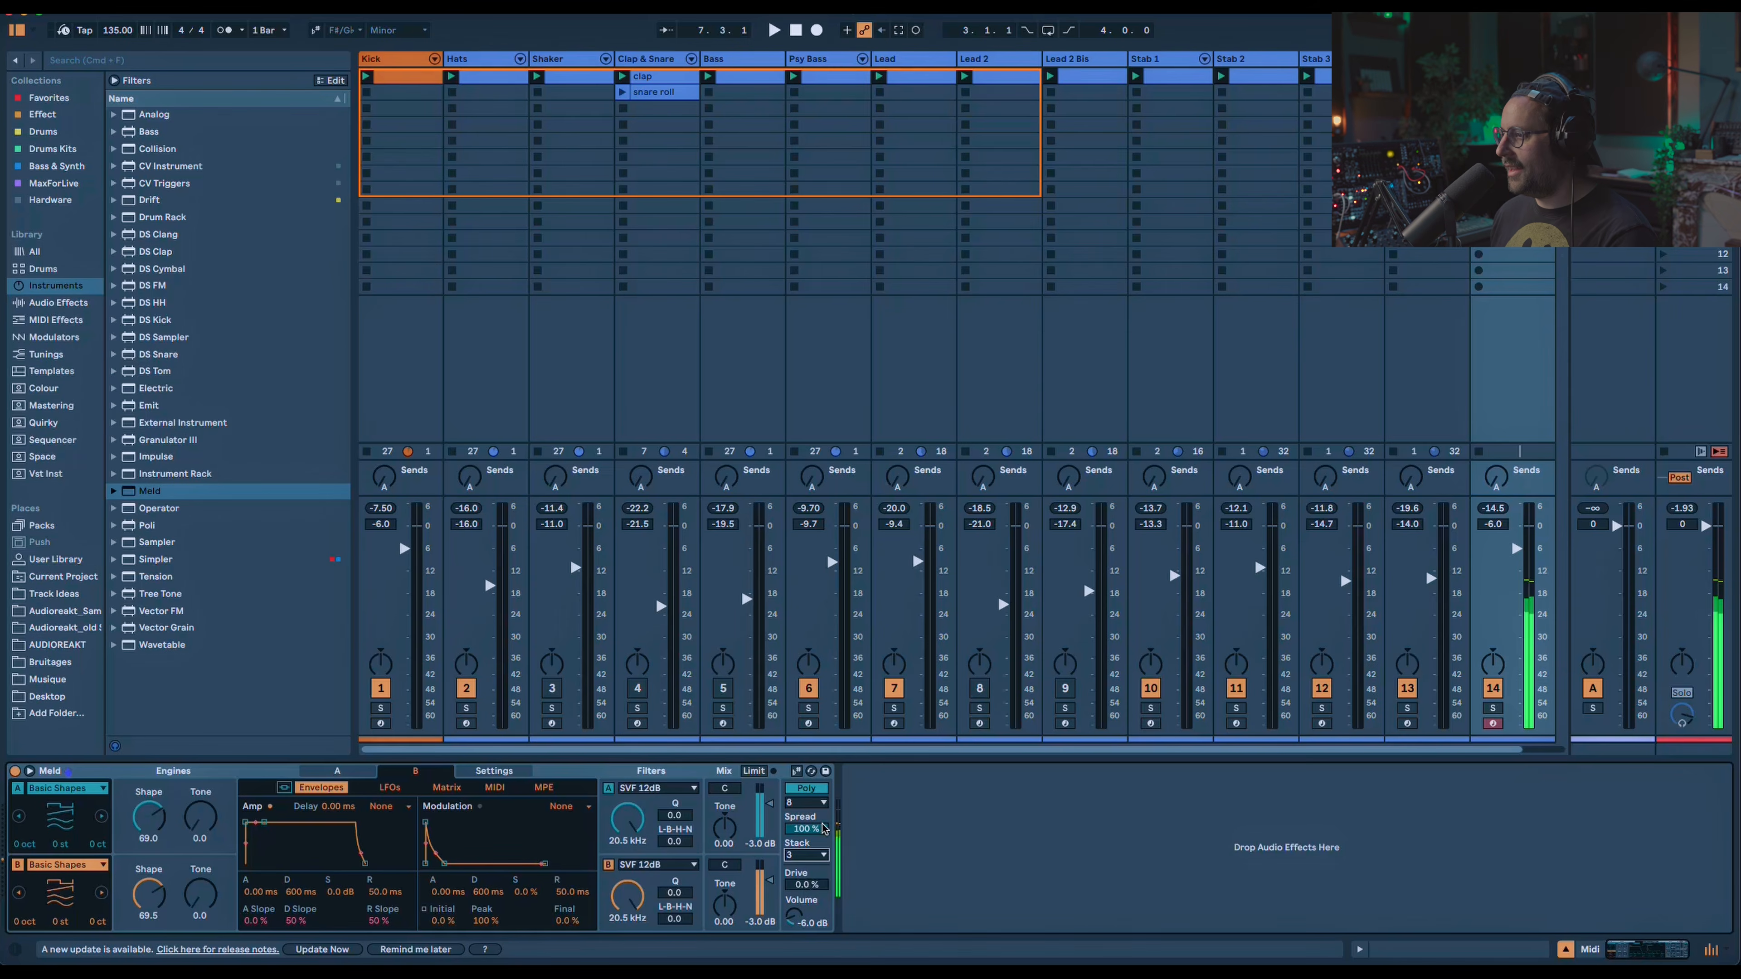
click(807, 788)
click(806, 802)
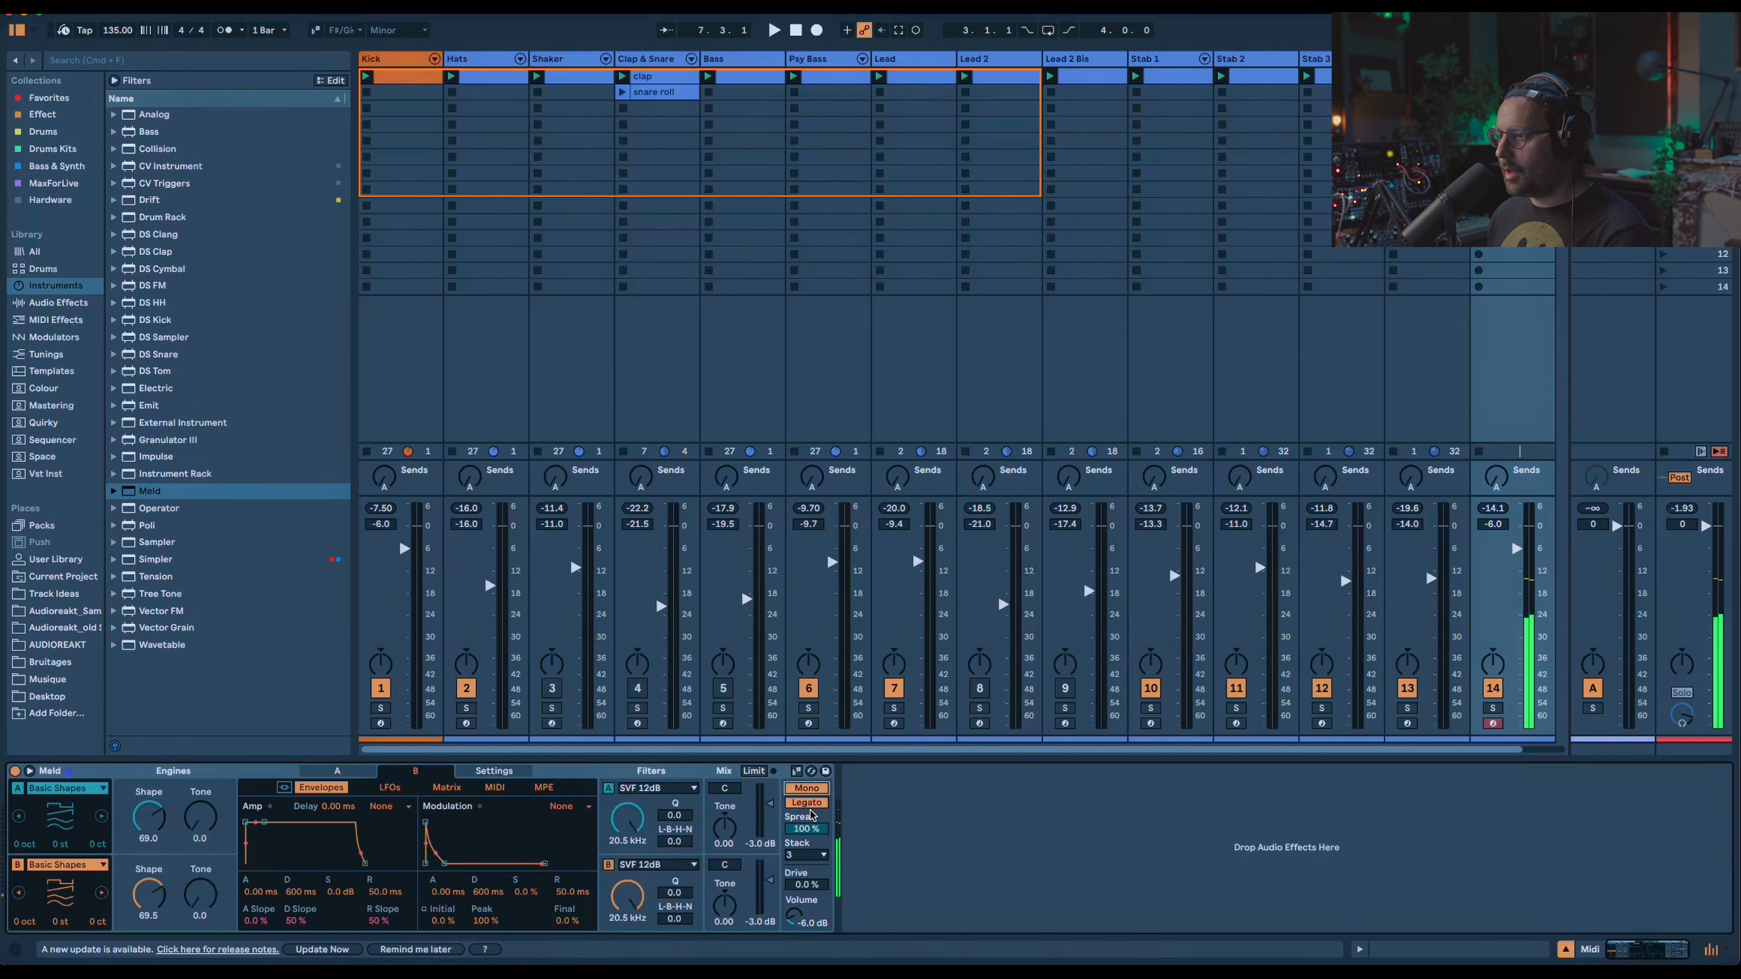
Set the glide of Meld's engines to 60.3 ms and return to engine A's envelopes.
click(494, 771)
drag(513, 821, 514, 796)
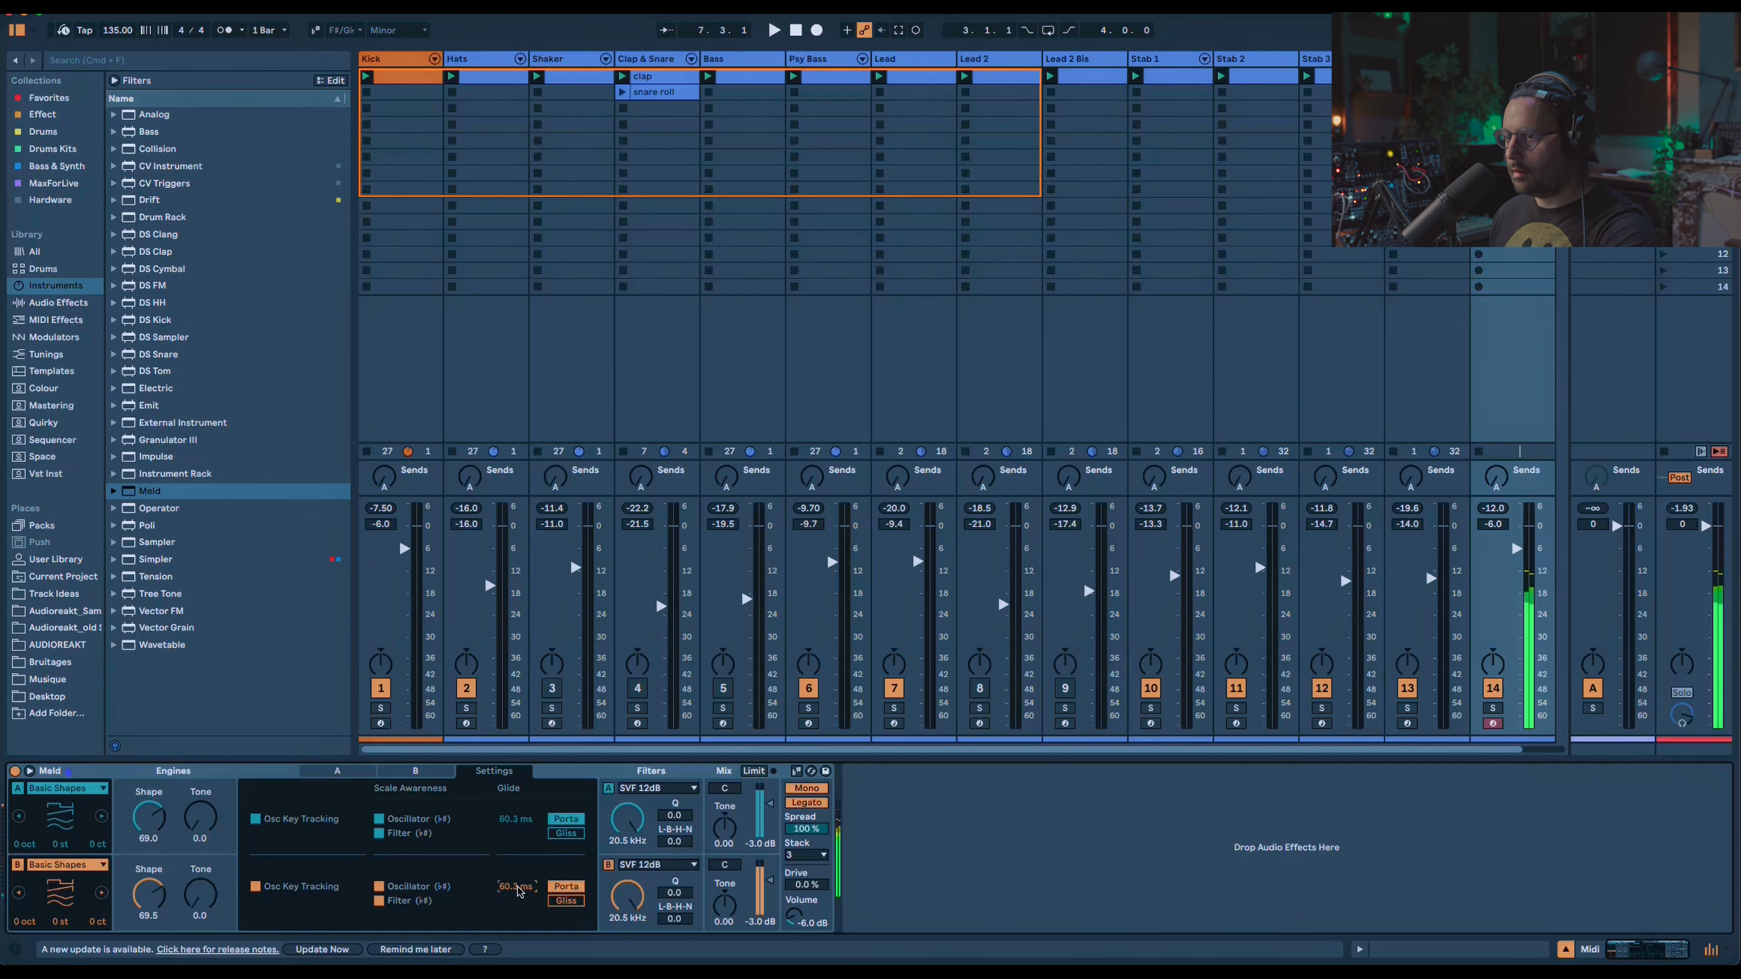
click(337, 771)
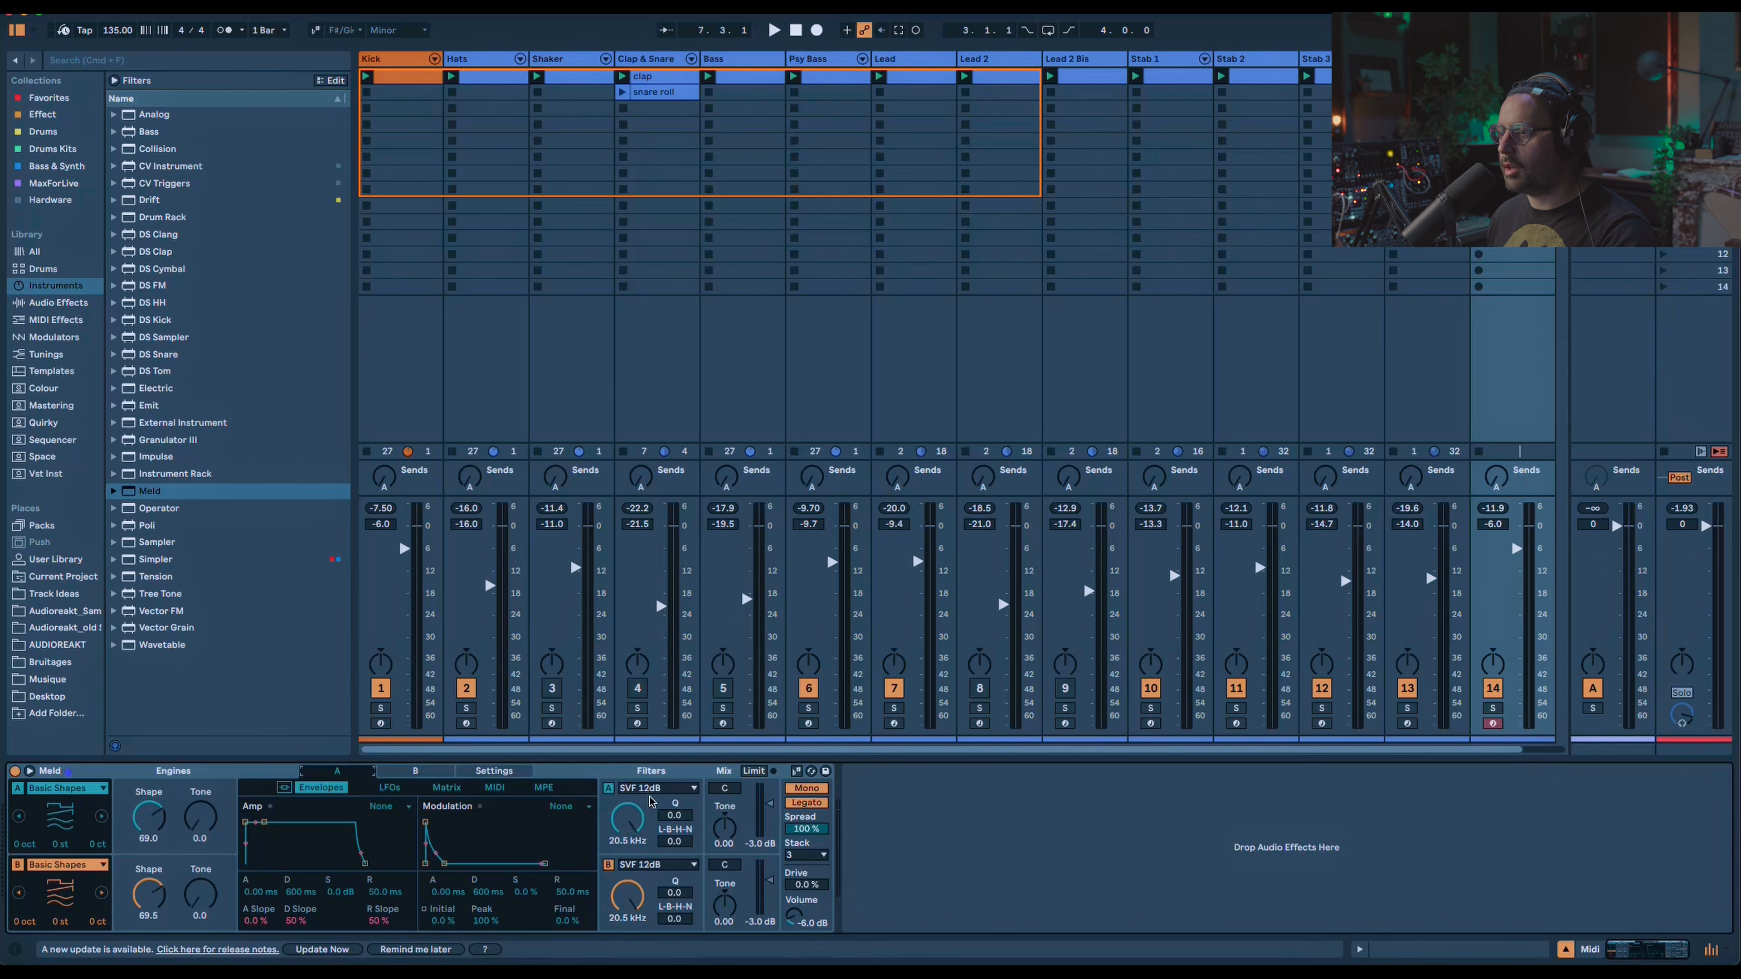
Add Auto Filter after Meld, using the OSR circuit and a resonance of 32%.
click(50, 302)
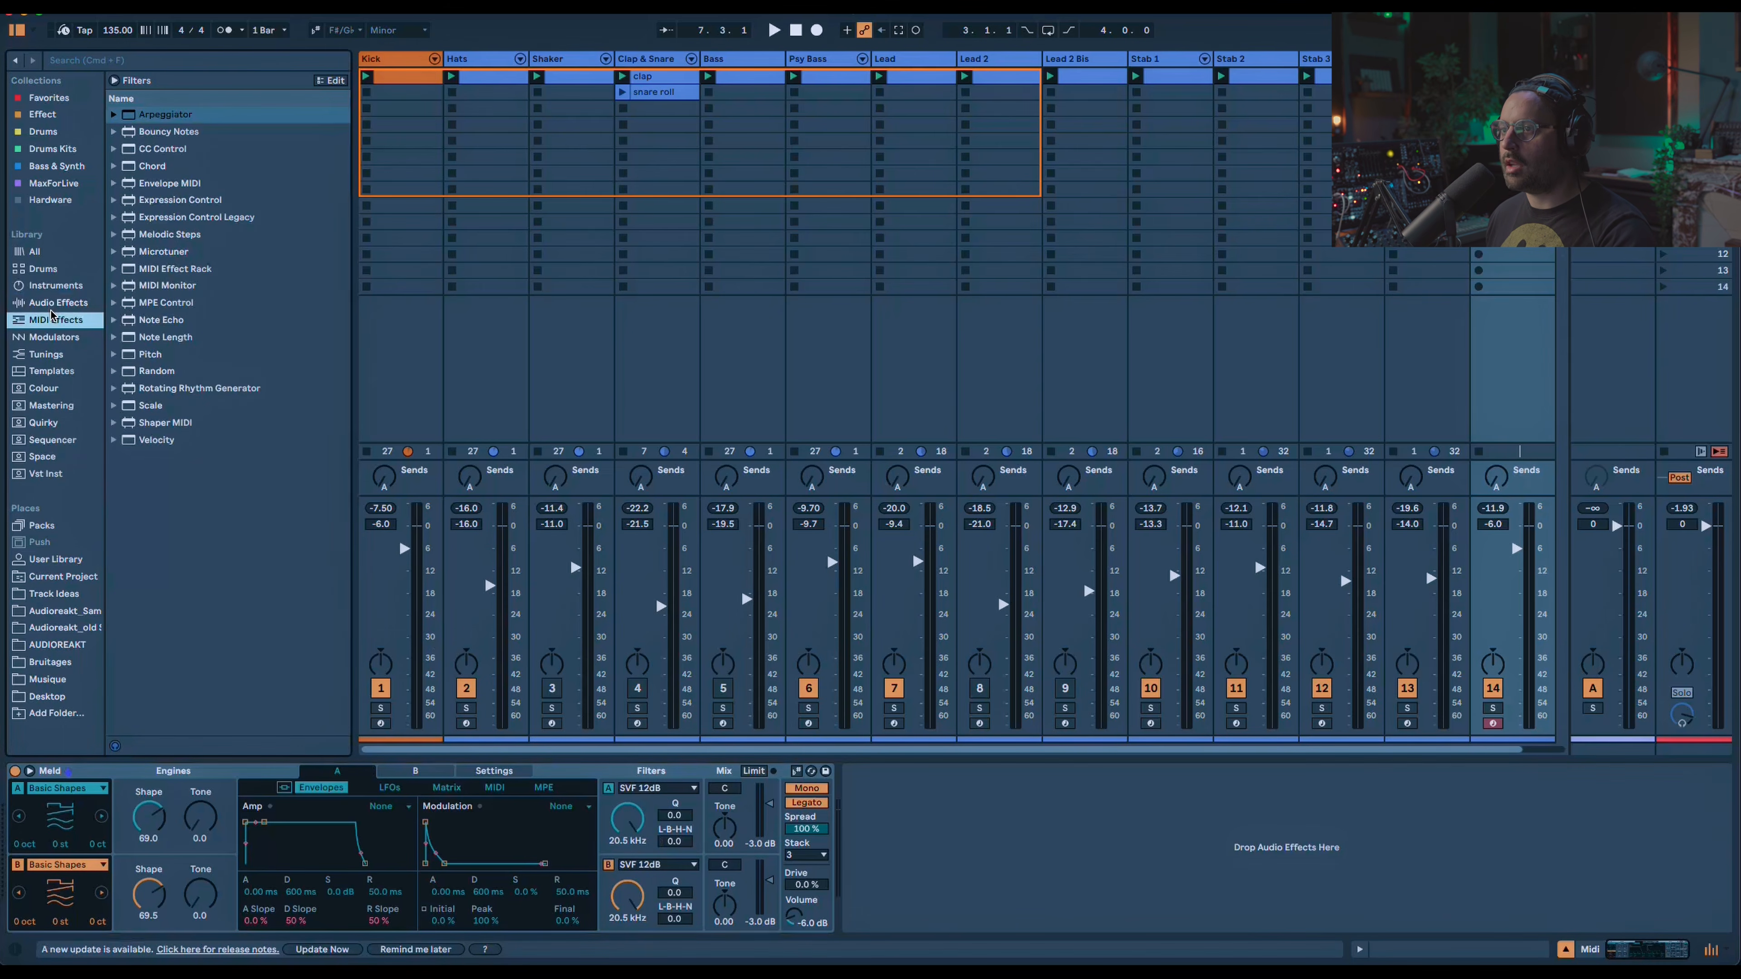
scroll(188, 317, down, 4)
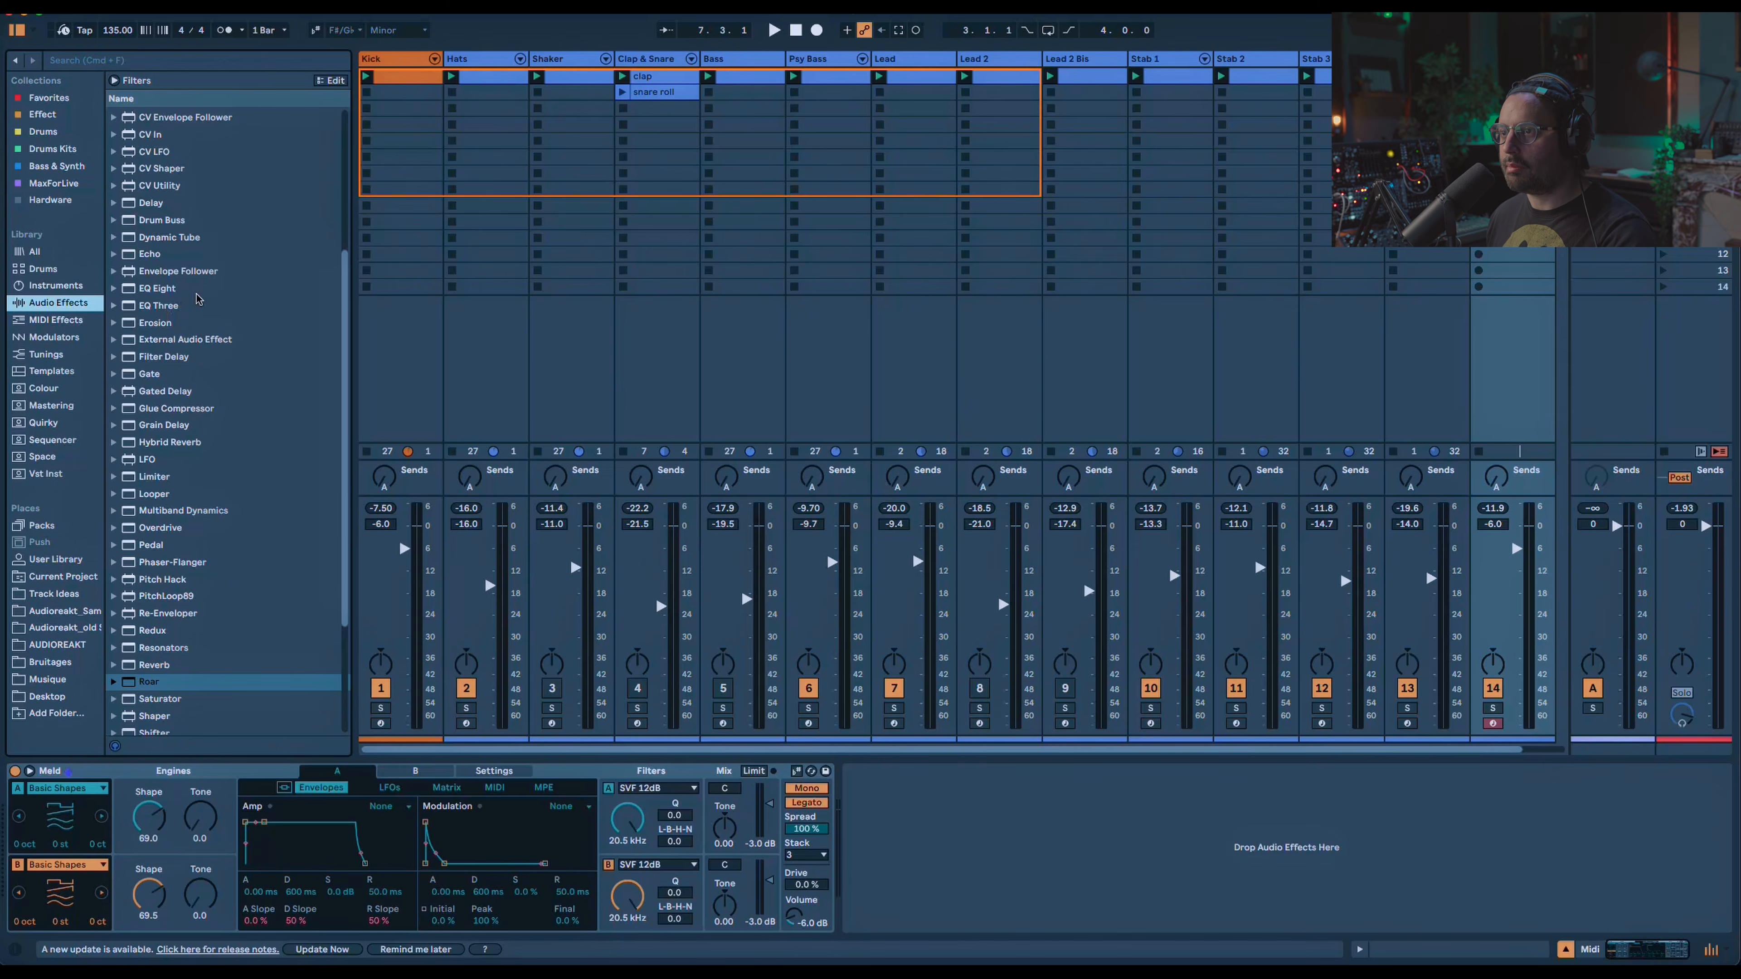
scroll(198, 308, up, 4)
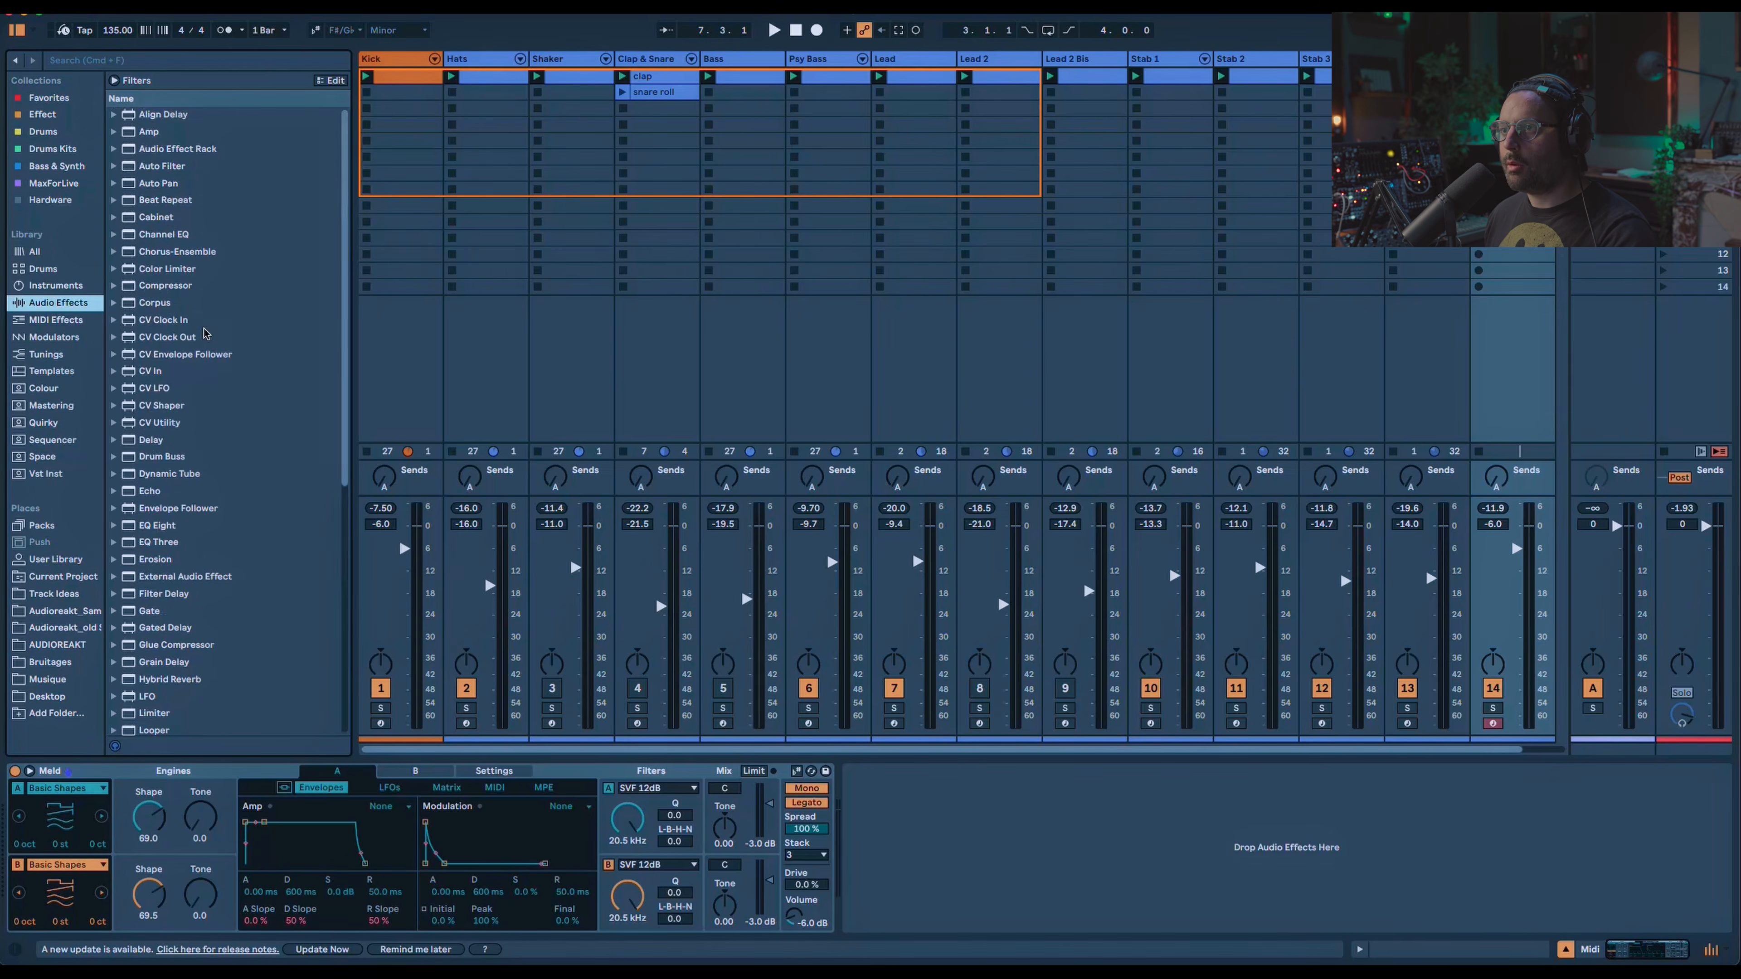
drag(159, 166, 1090, 818)
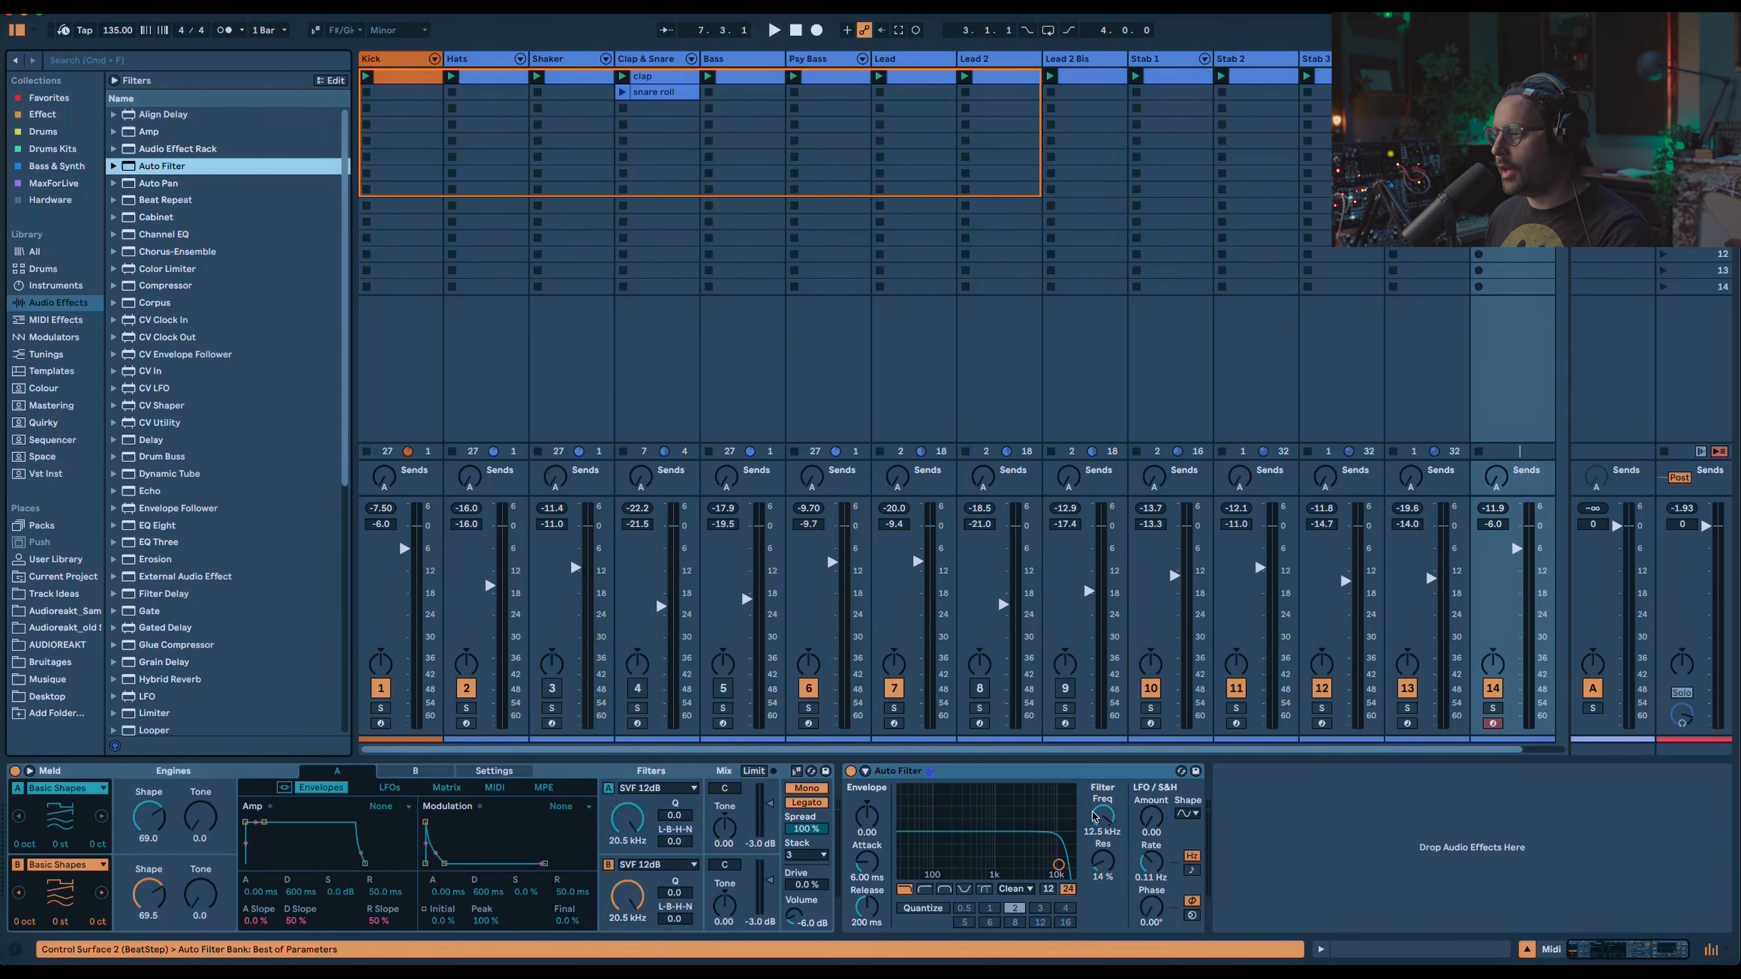
click(1030, 890)
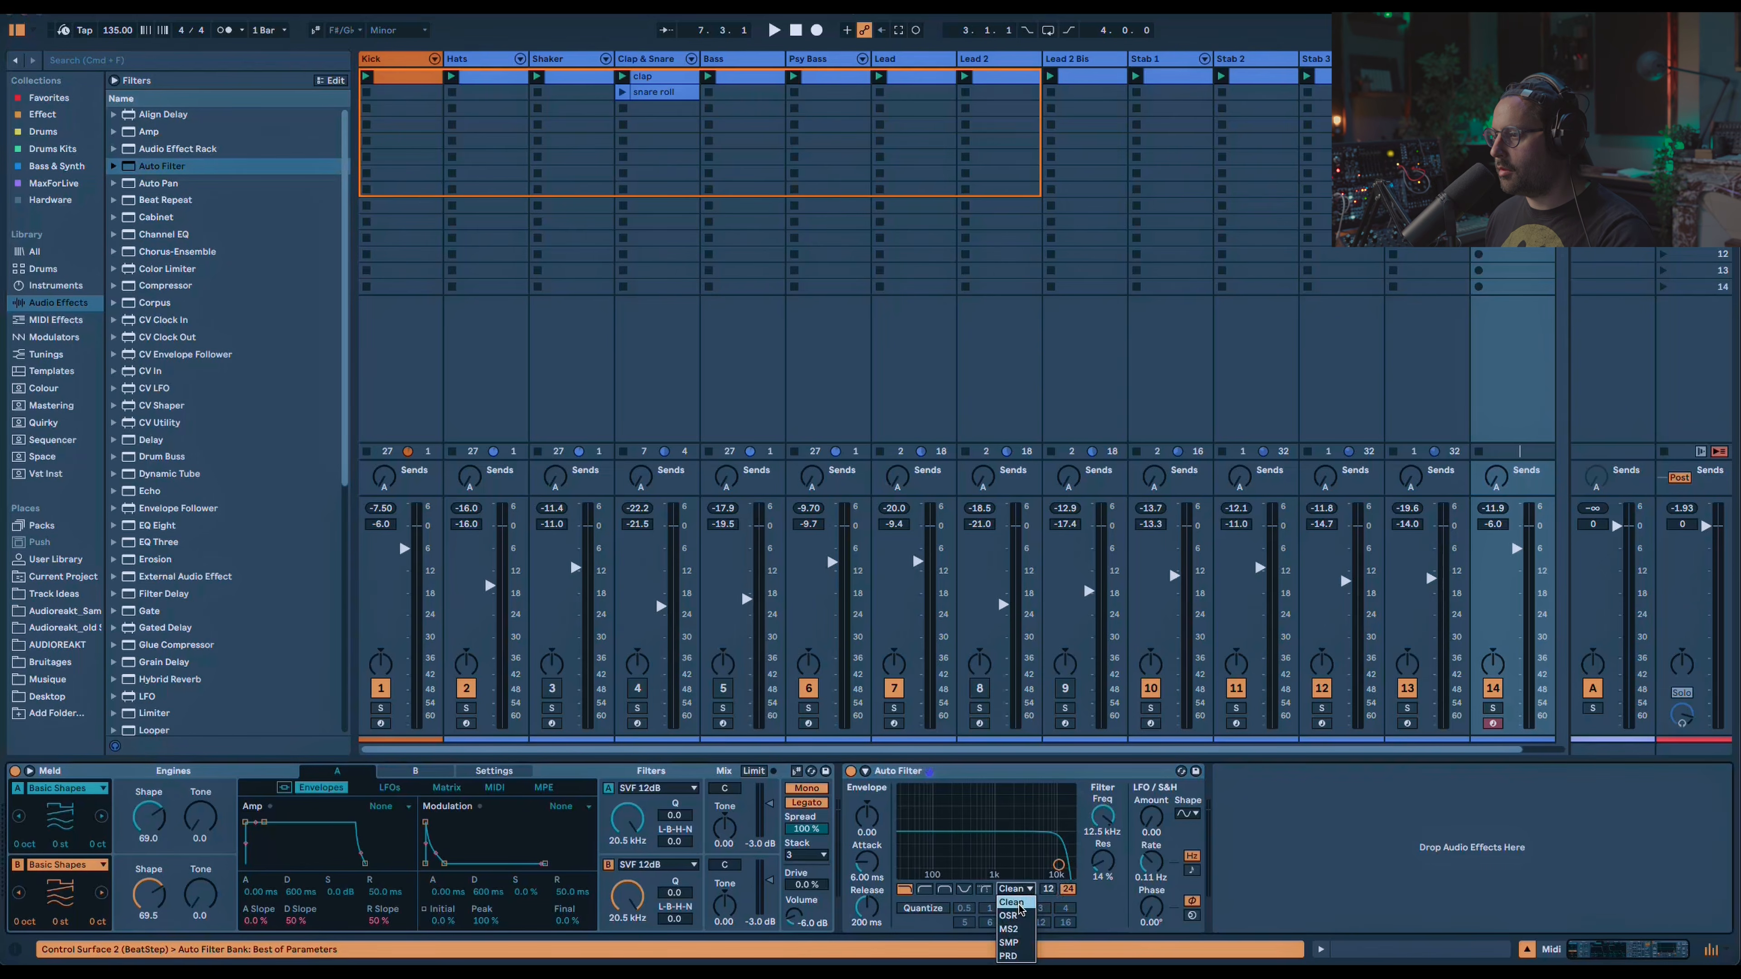
click(1025, 907)
drag(1102, 880, 1102, 809)
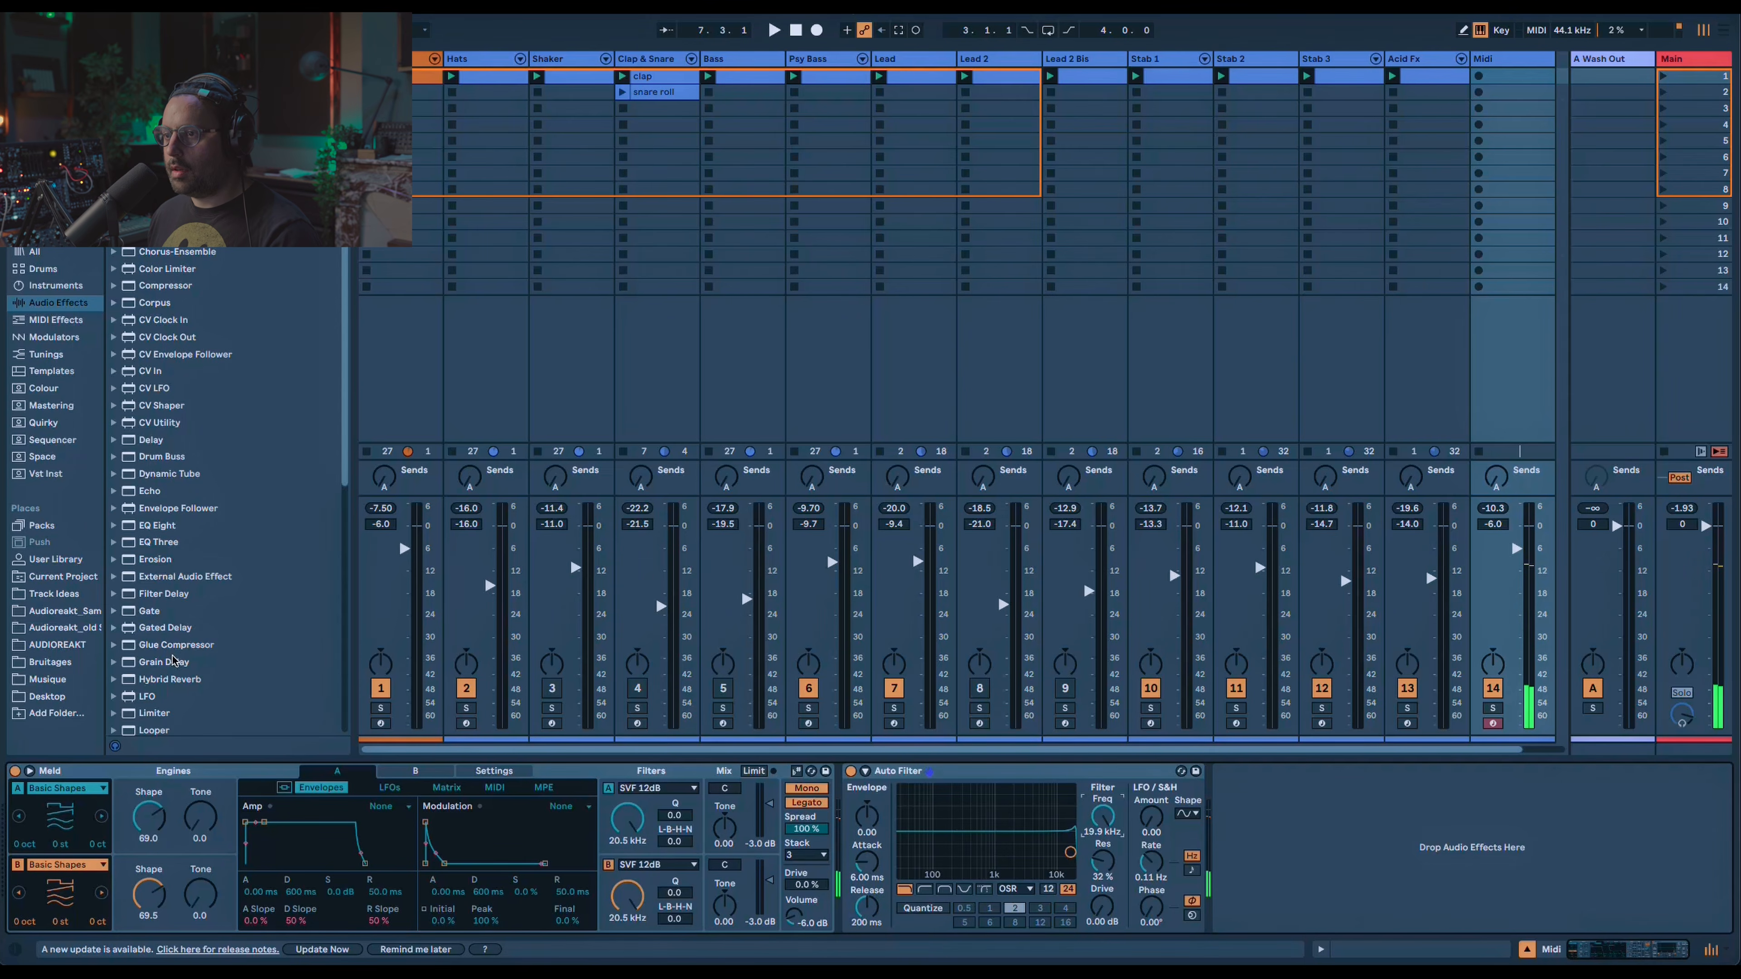
Add Reverb after Auto Filter with a 4.14 s decay, and lower the Auto Filter's cutoff to 344 Hz.
scroll(175, 681, down, 5)
double_click(159, 642)
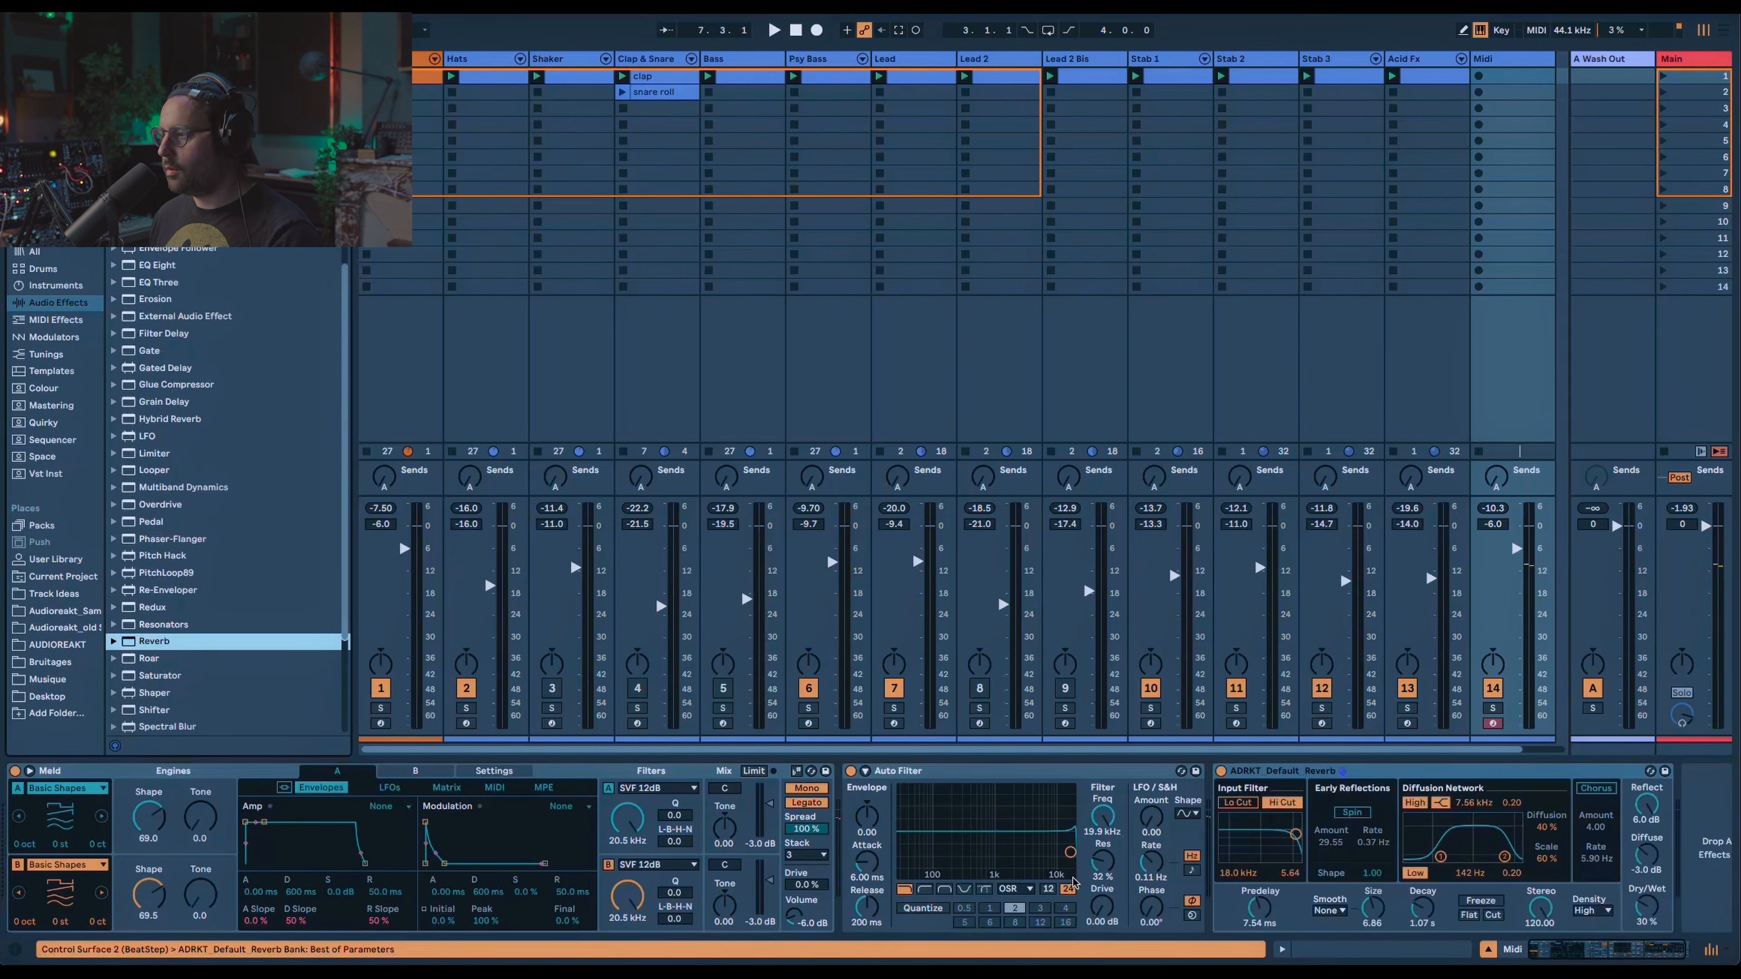
drag(1431, 925, 1431, 906)
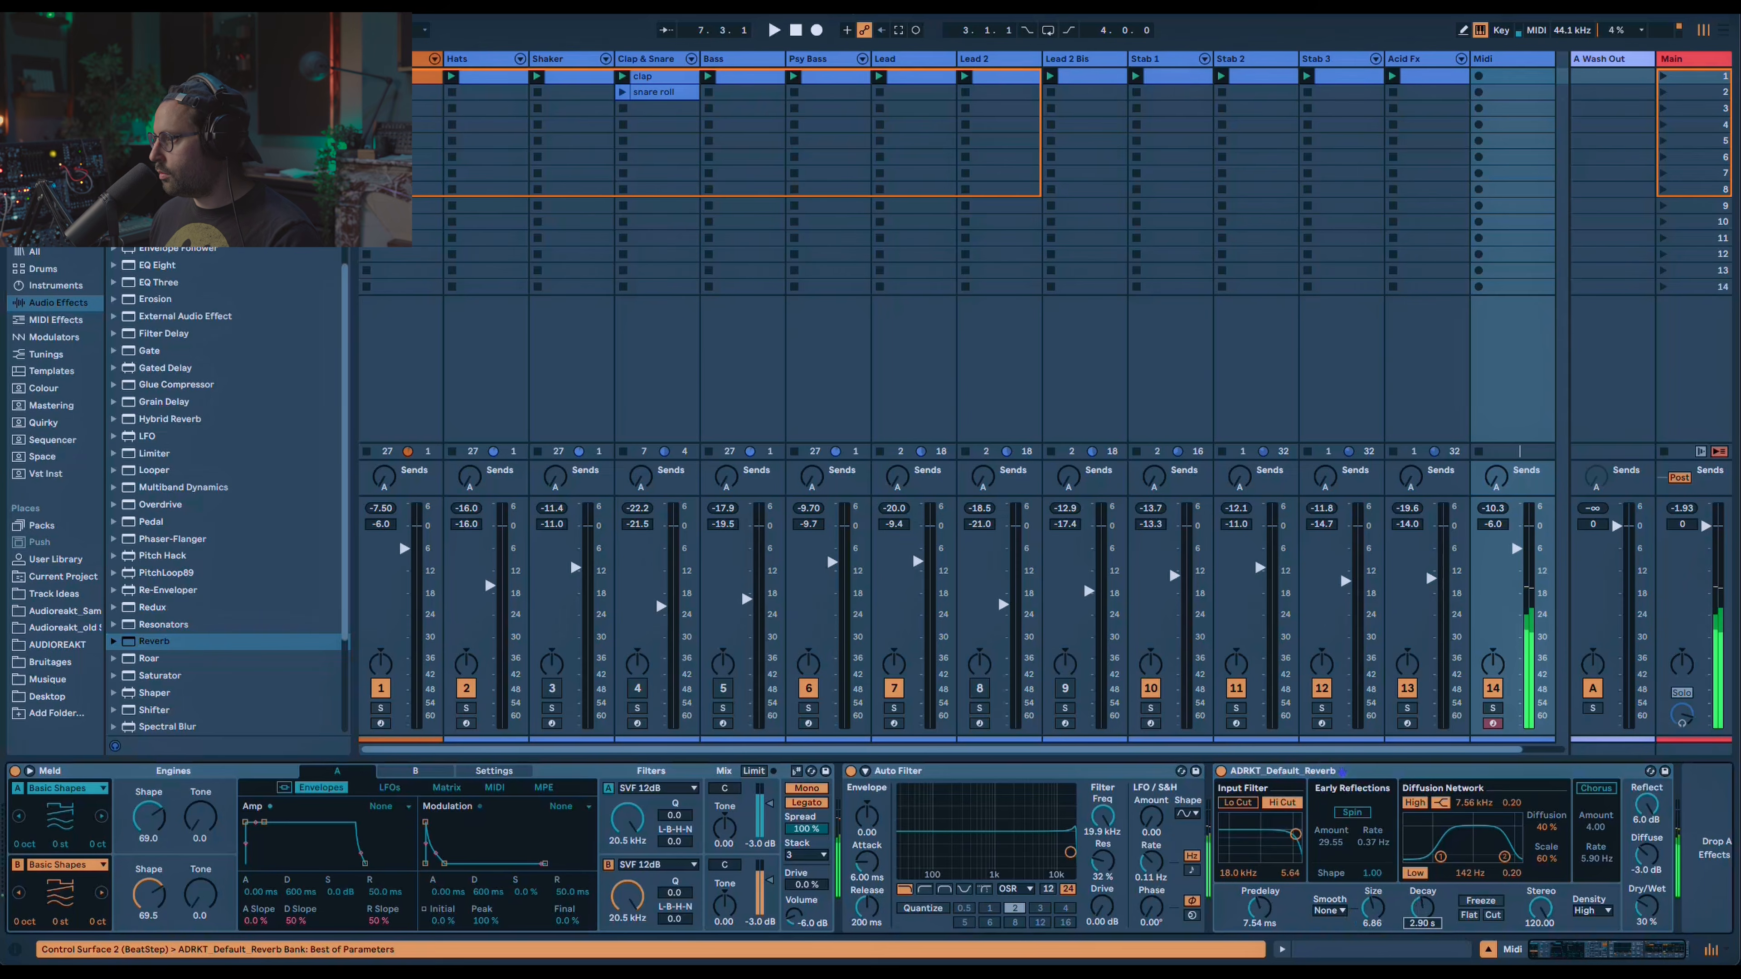
drag(1103, 817, 1104, 892)
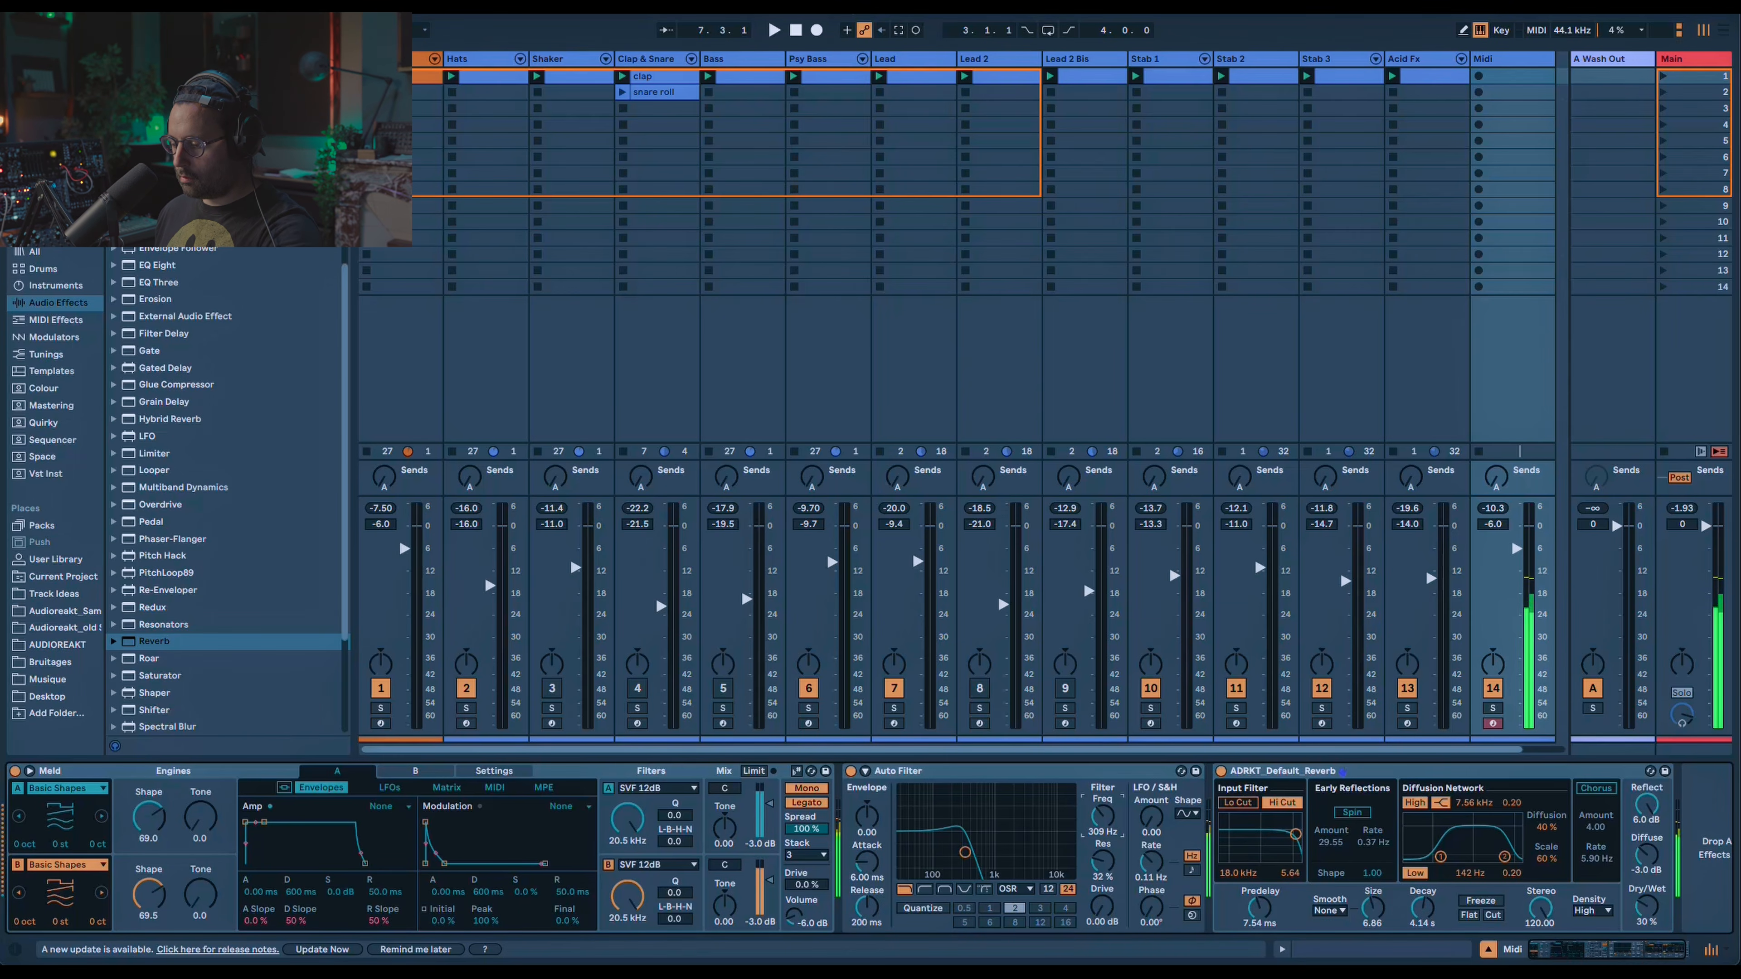
drag(1102, 816, 1103, 821)
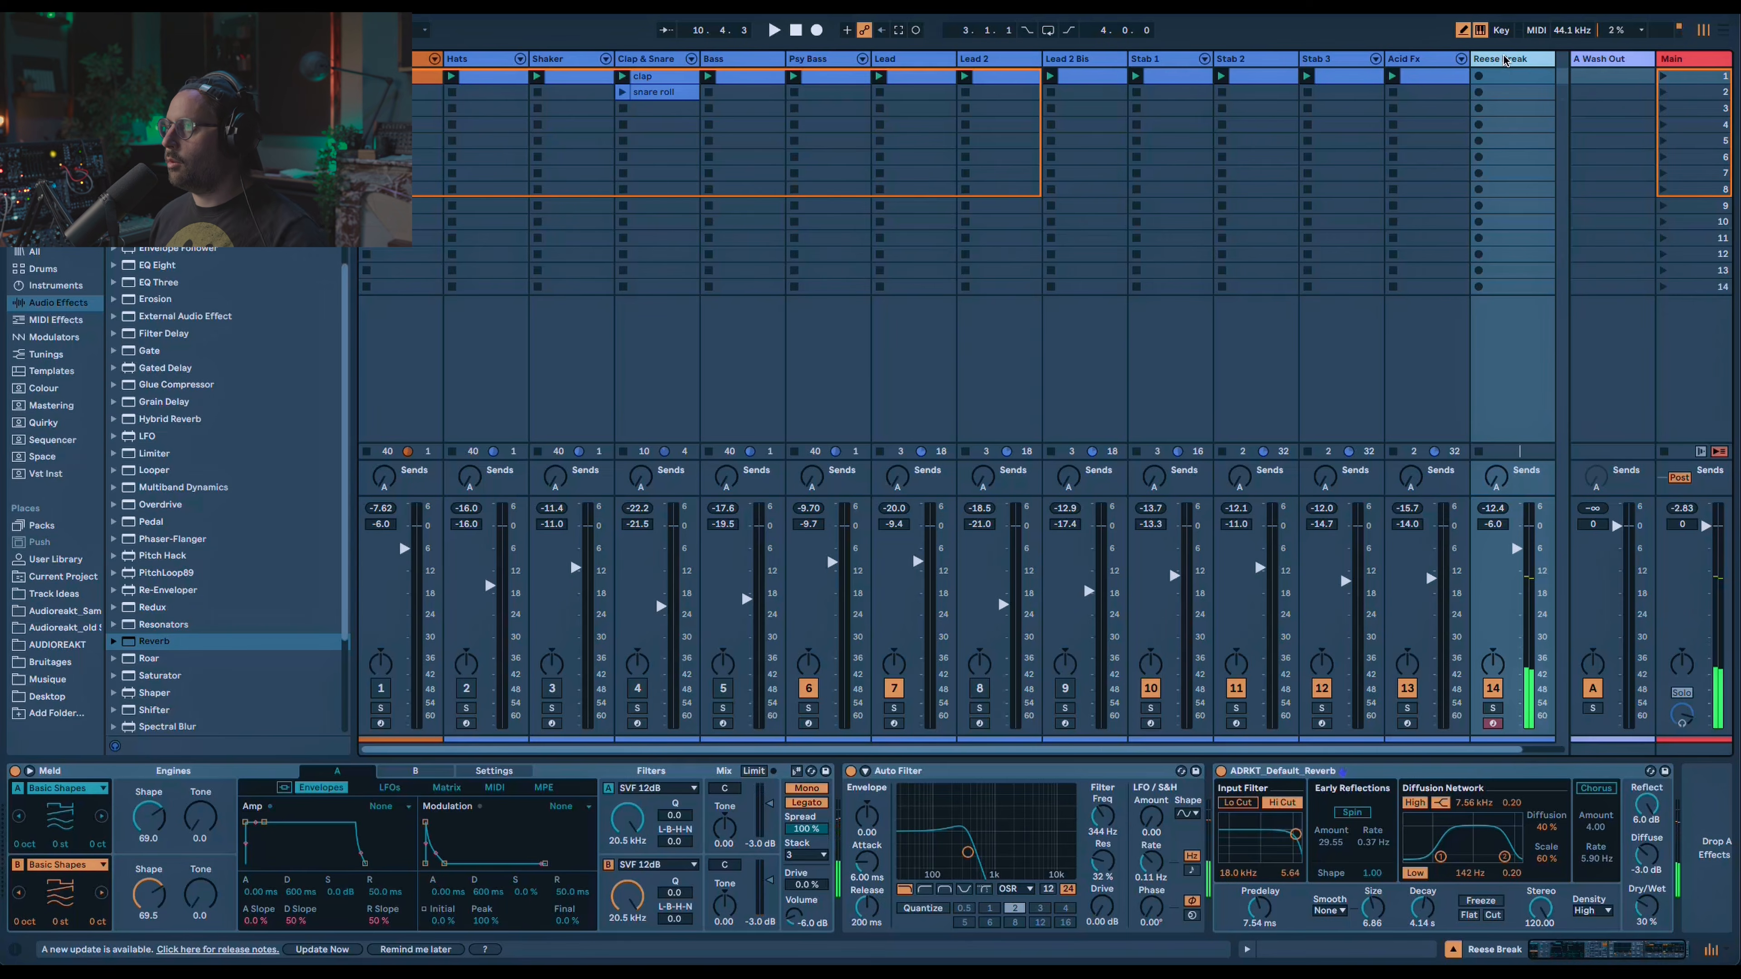
Capture the played Reese Break notes into a clip, solo the track and loop the clip from 15.1.1 to 23.1.1.
click(900, 30)
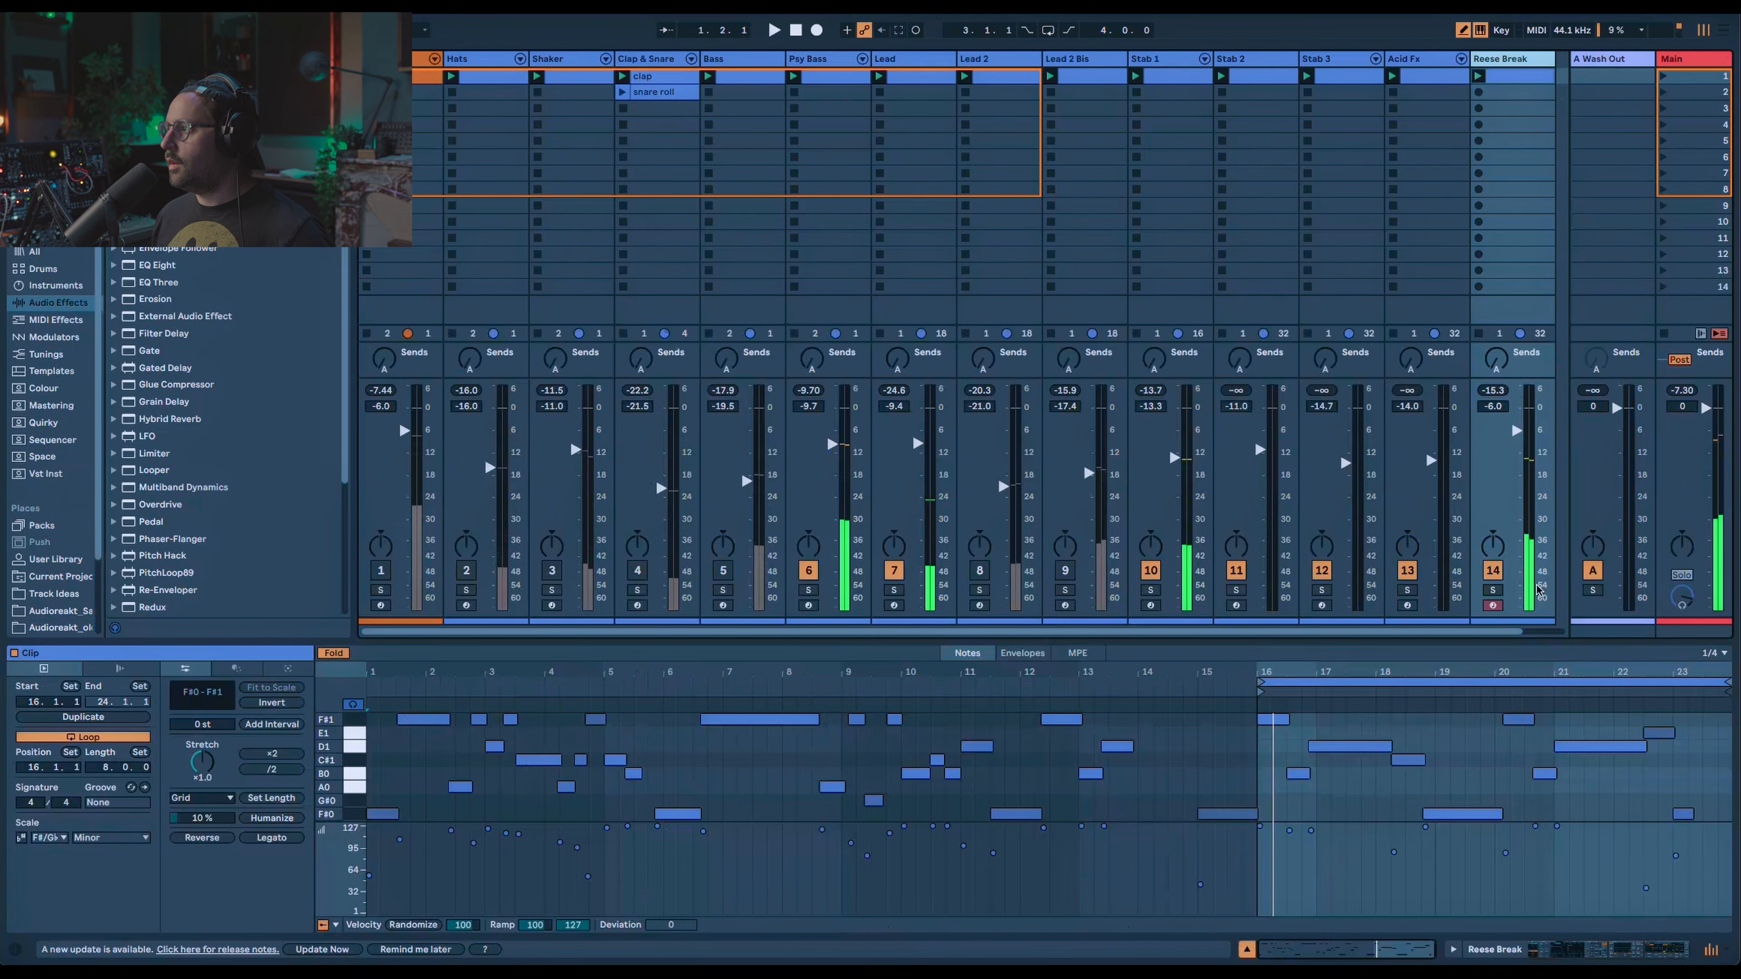
click(1493, 591)
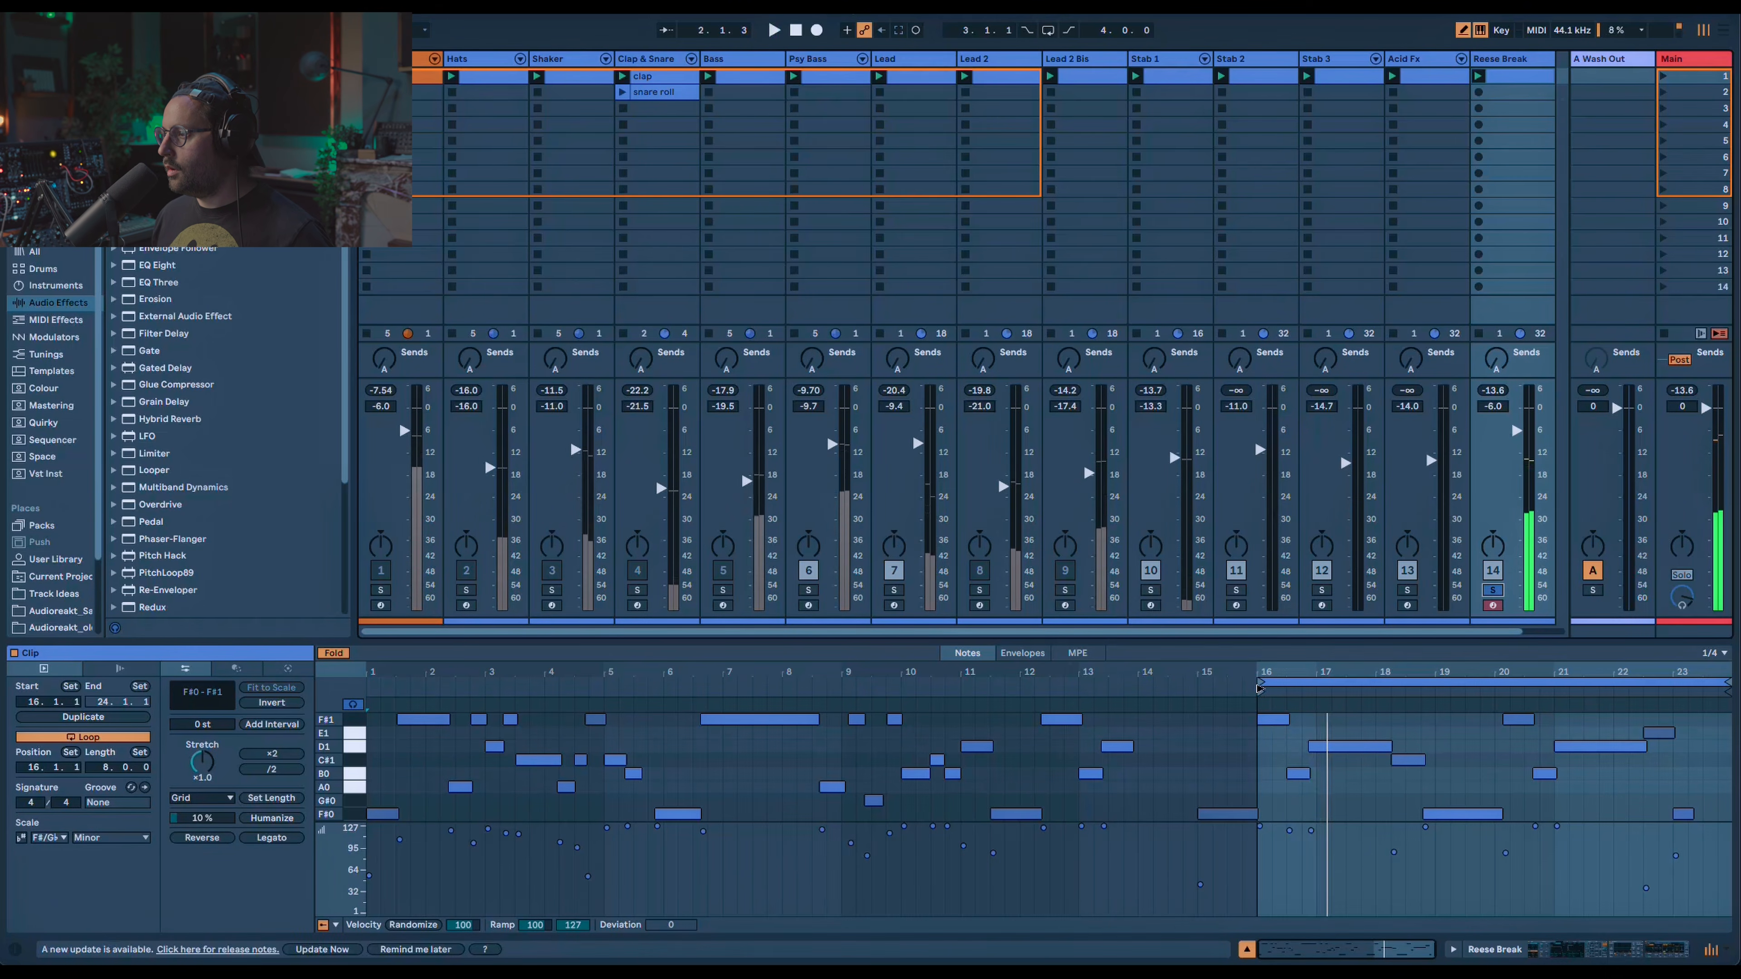
drag(1259, 683, 1196, 691)
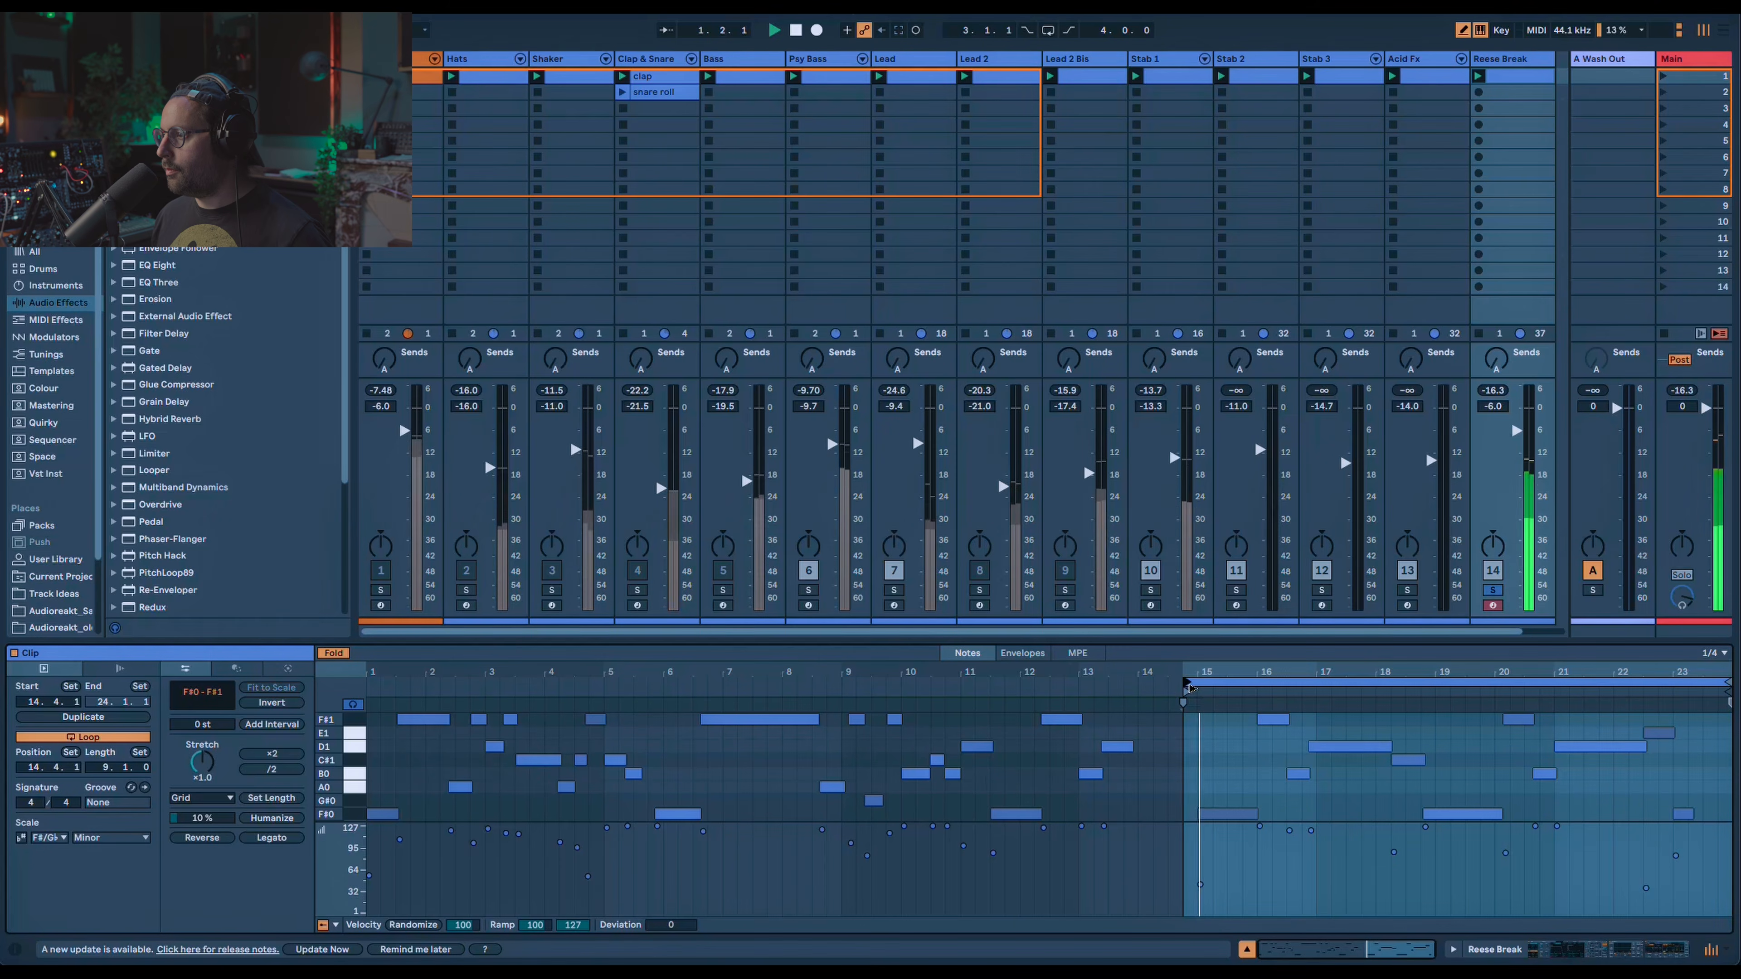
drag(1192, 696, 1207, 696)
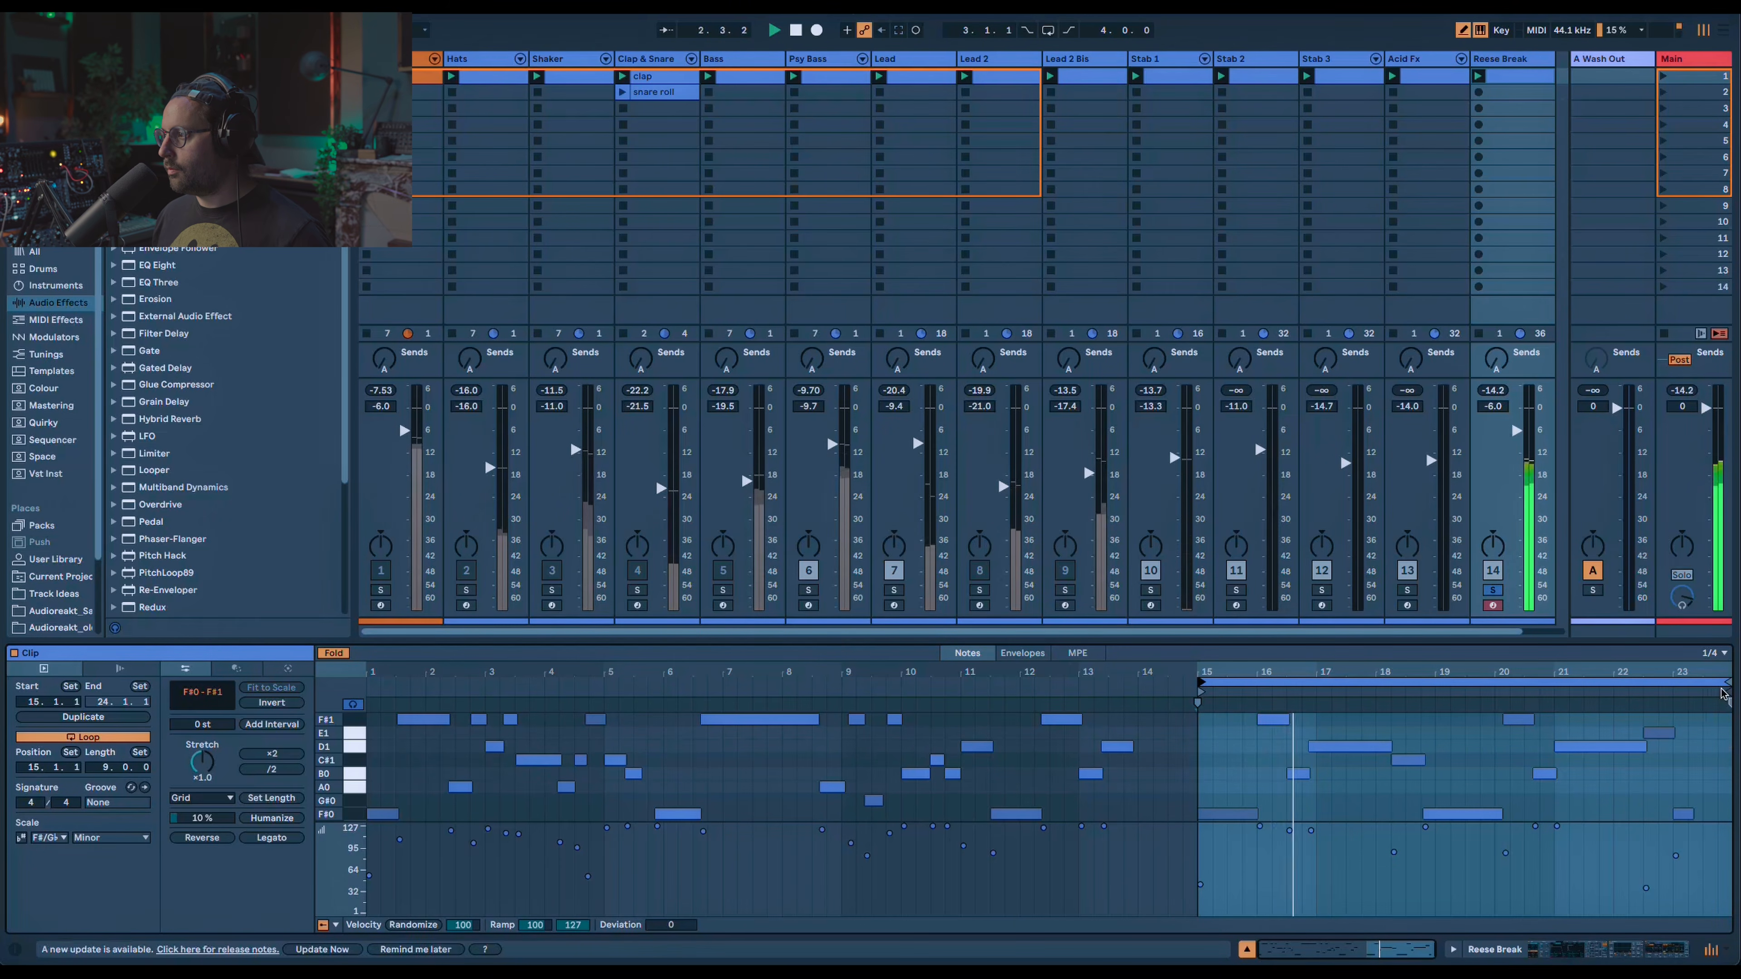
drag(1727, 682, 1671, 684)
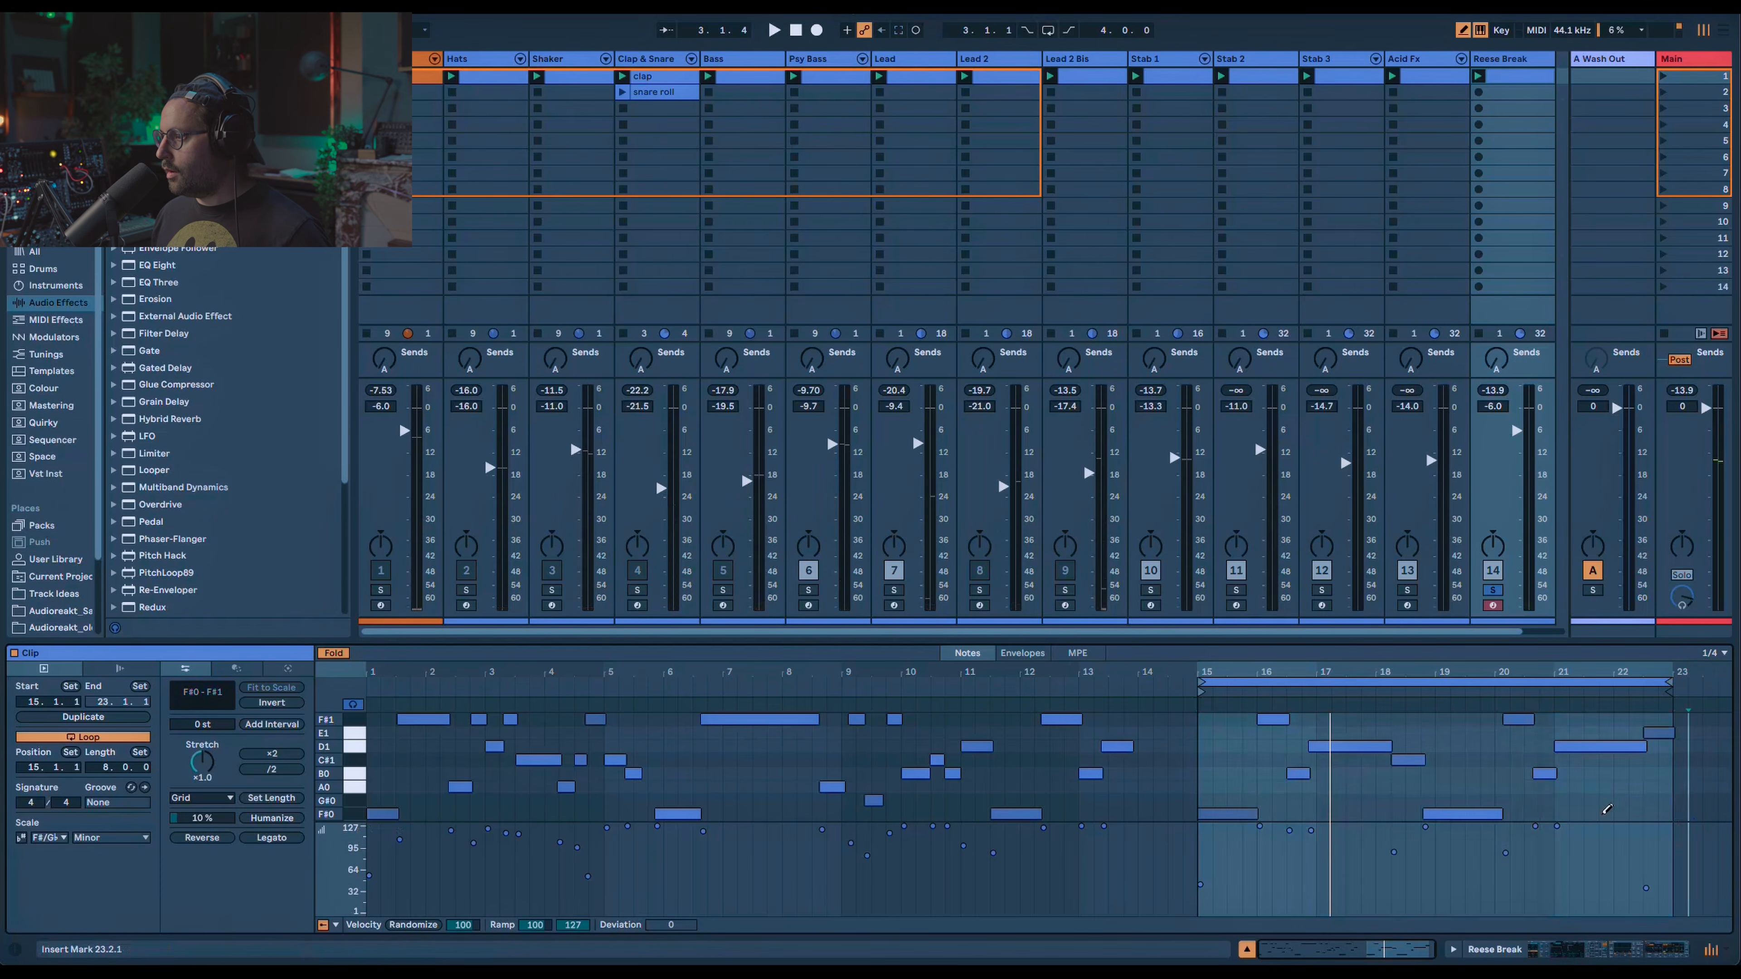
Crop the Reese Break clip to its eight-bar loop and play it back.
right_click(1604, 814)
click(1629, 461)
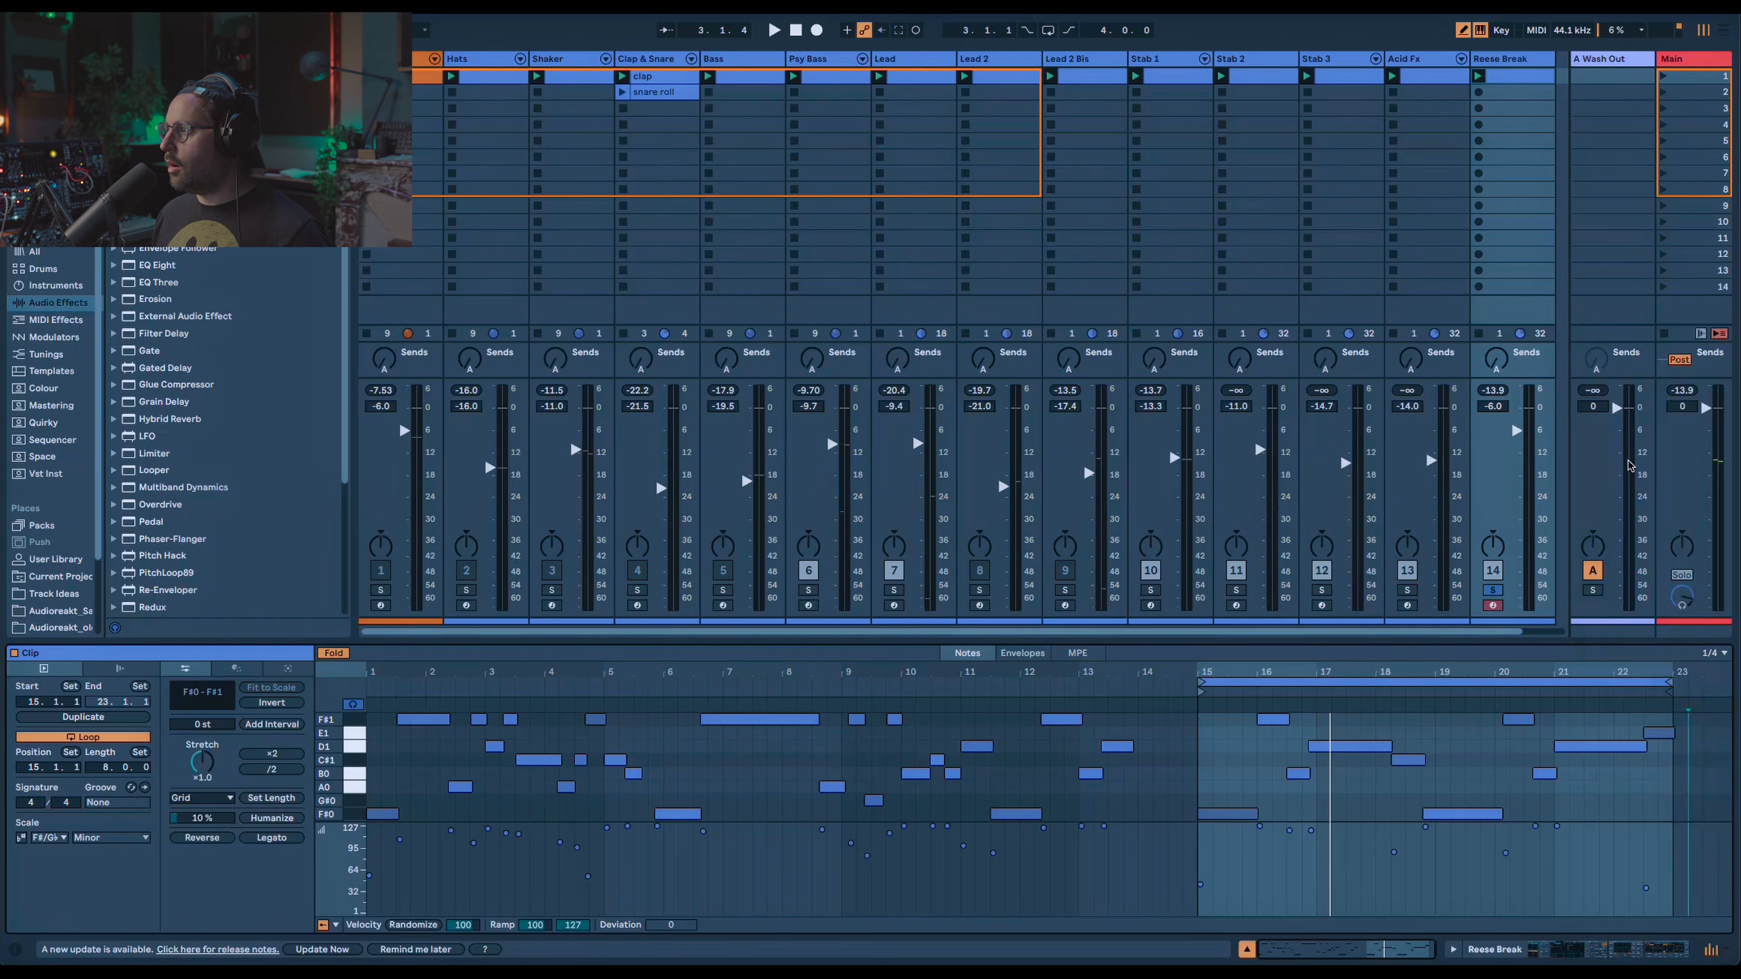
right_click(1600, 788)
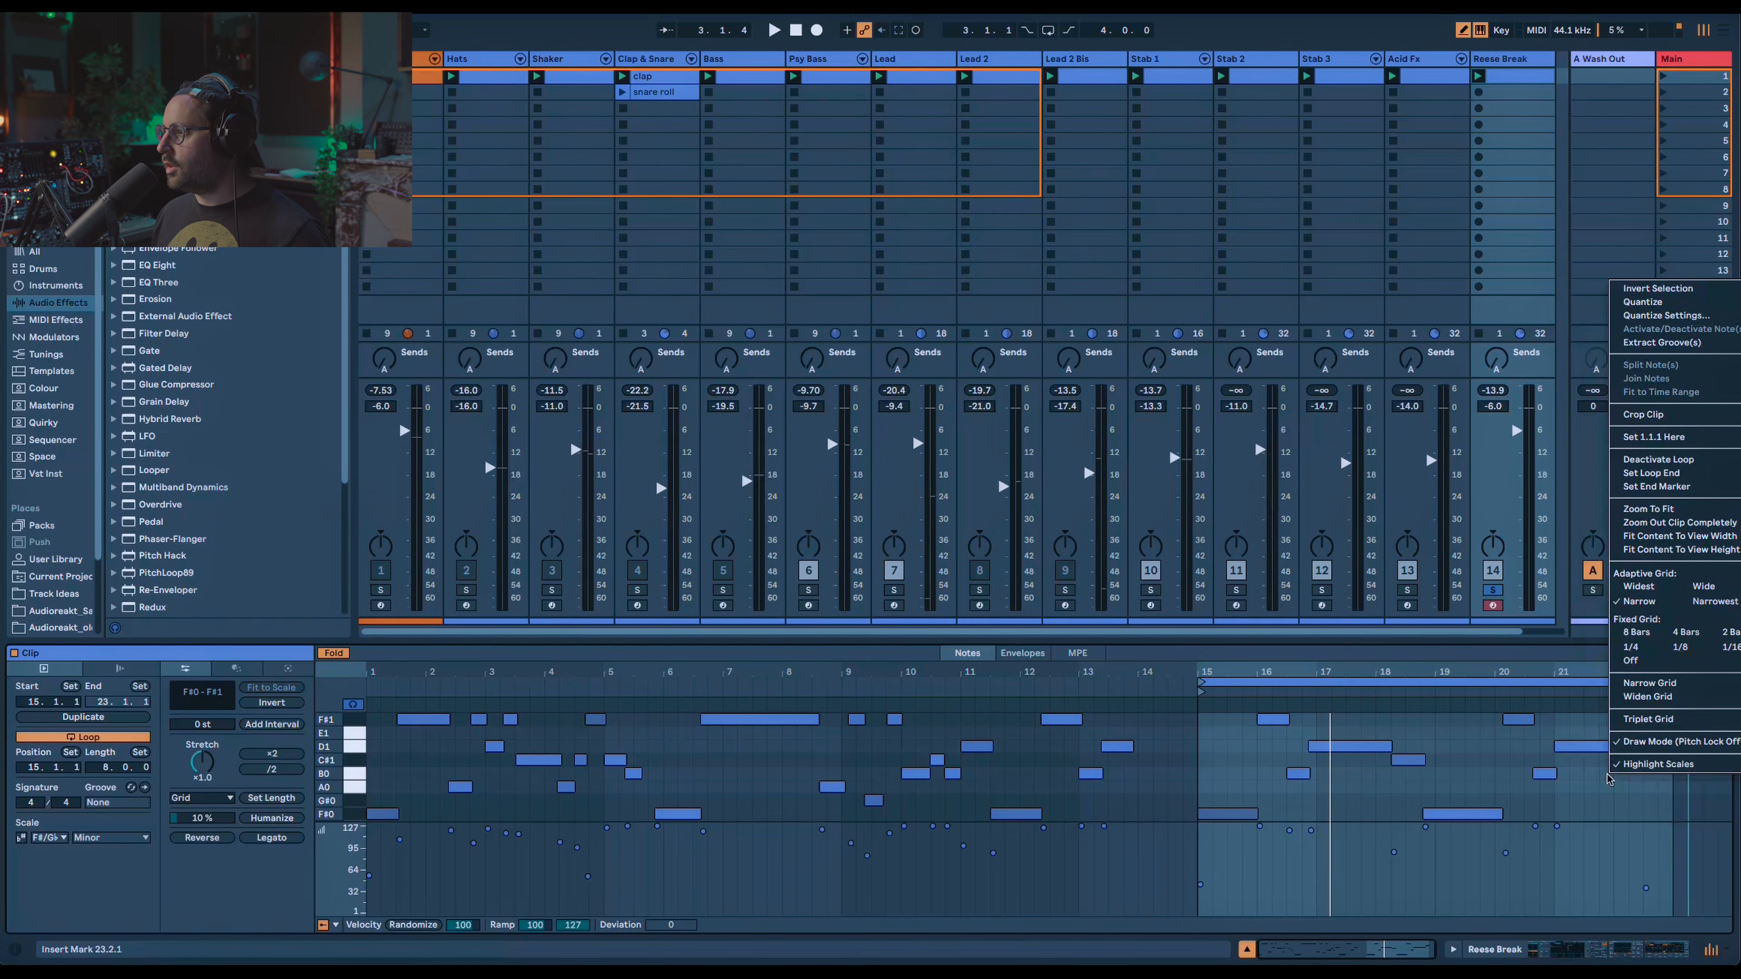
click(1652, 412)
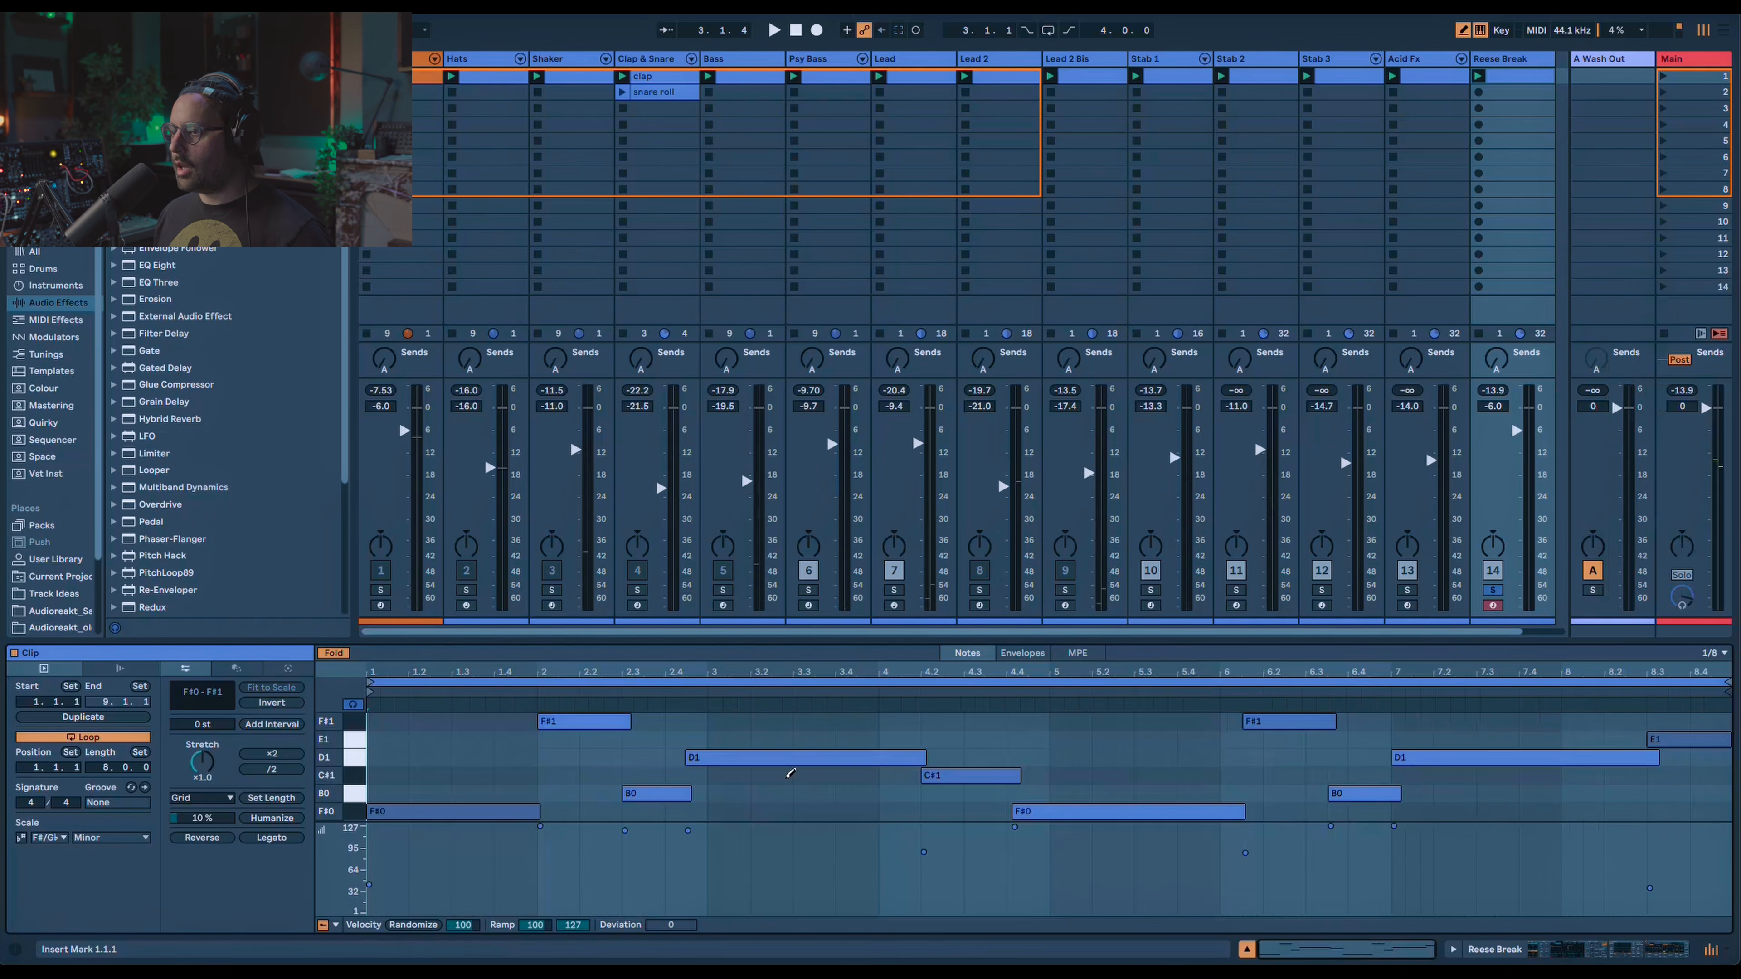
key(space)
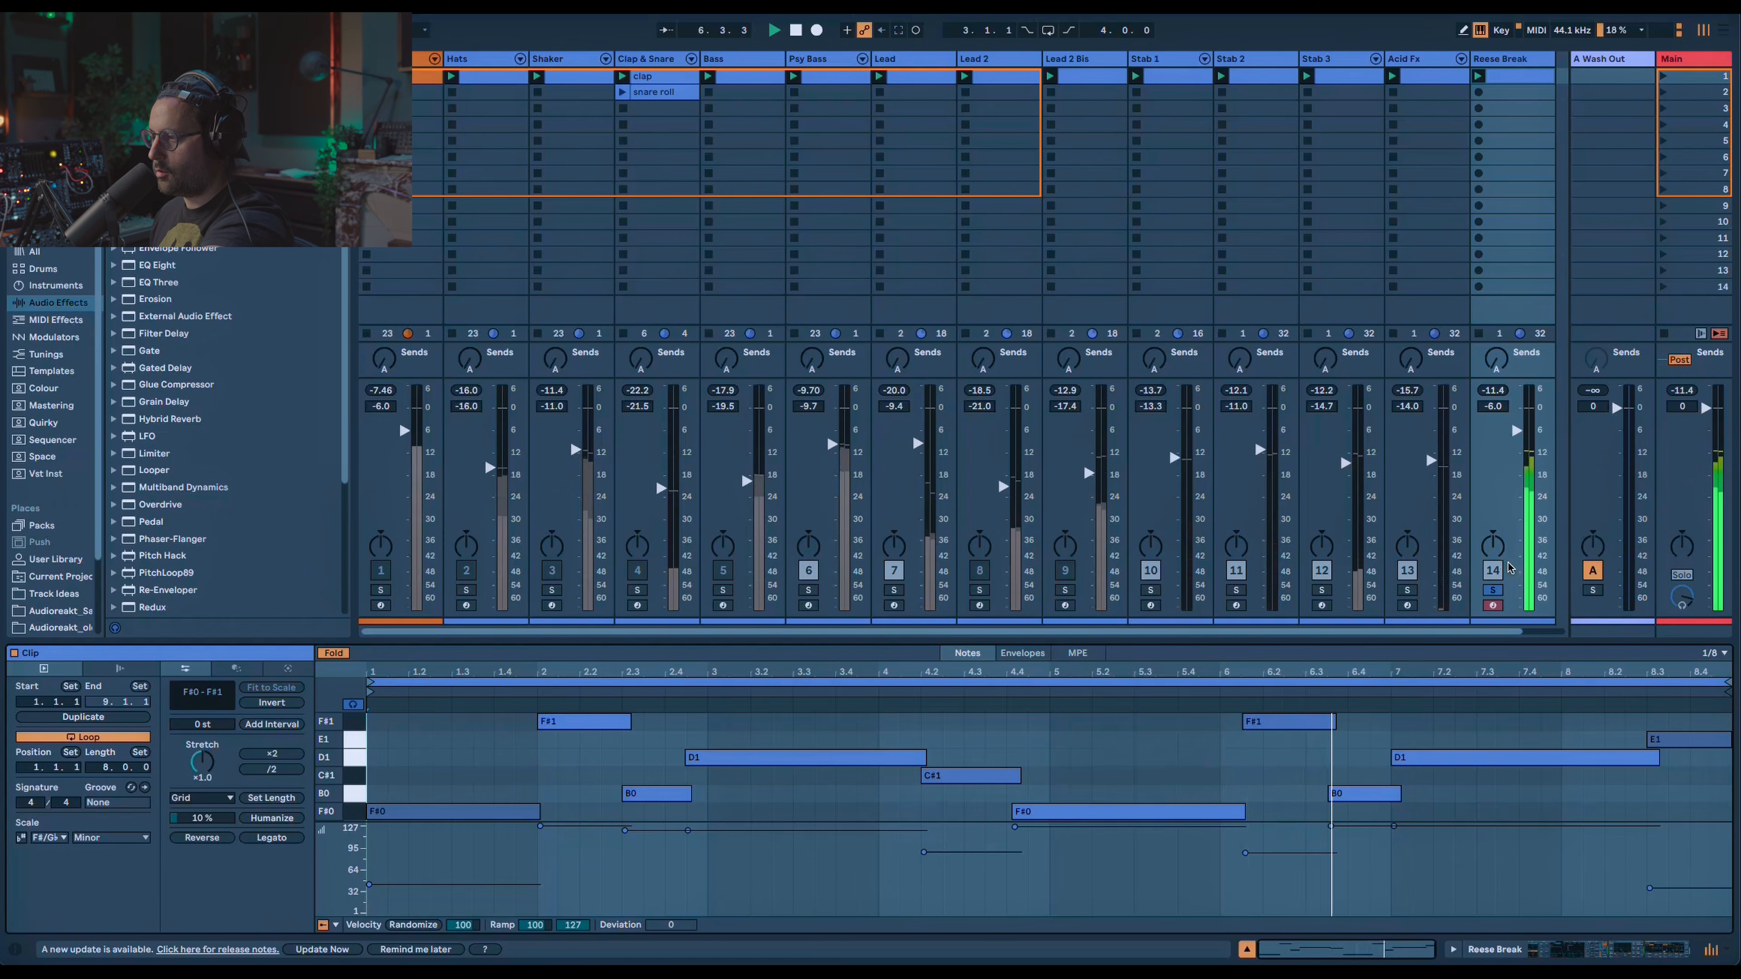
key(space)
key(b)
Insert a MIDI track after Reese Break and load Meld's B-Stock preset on it.
click(1496, 61)
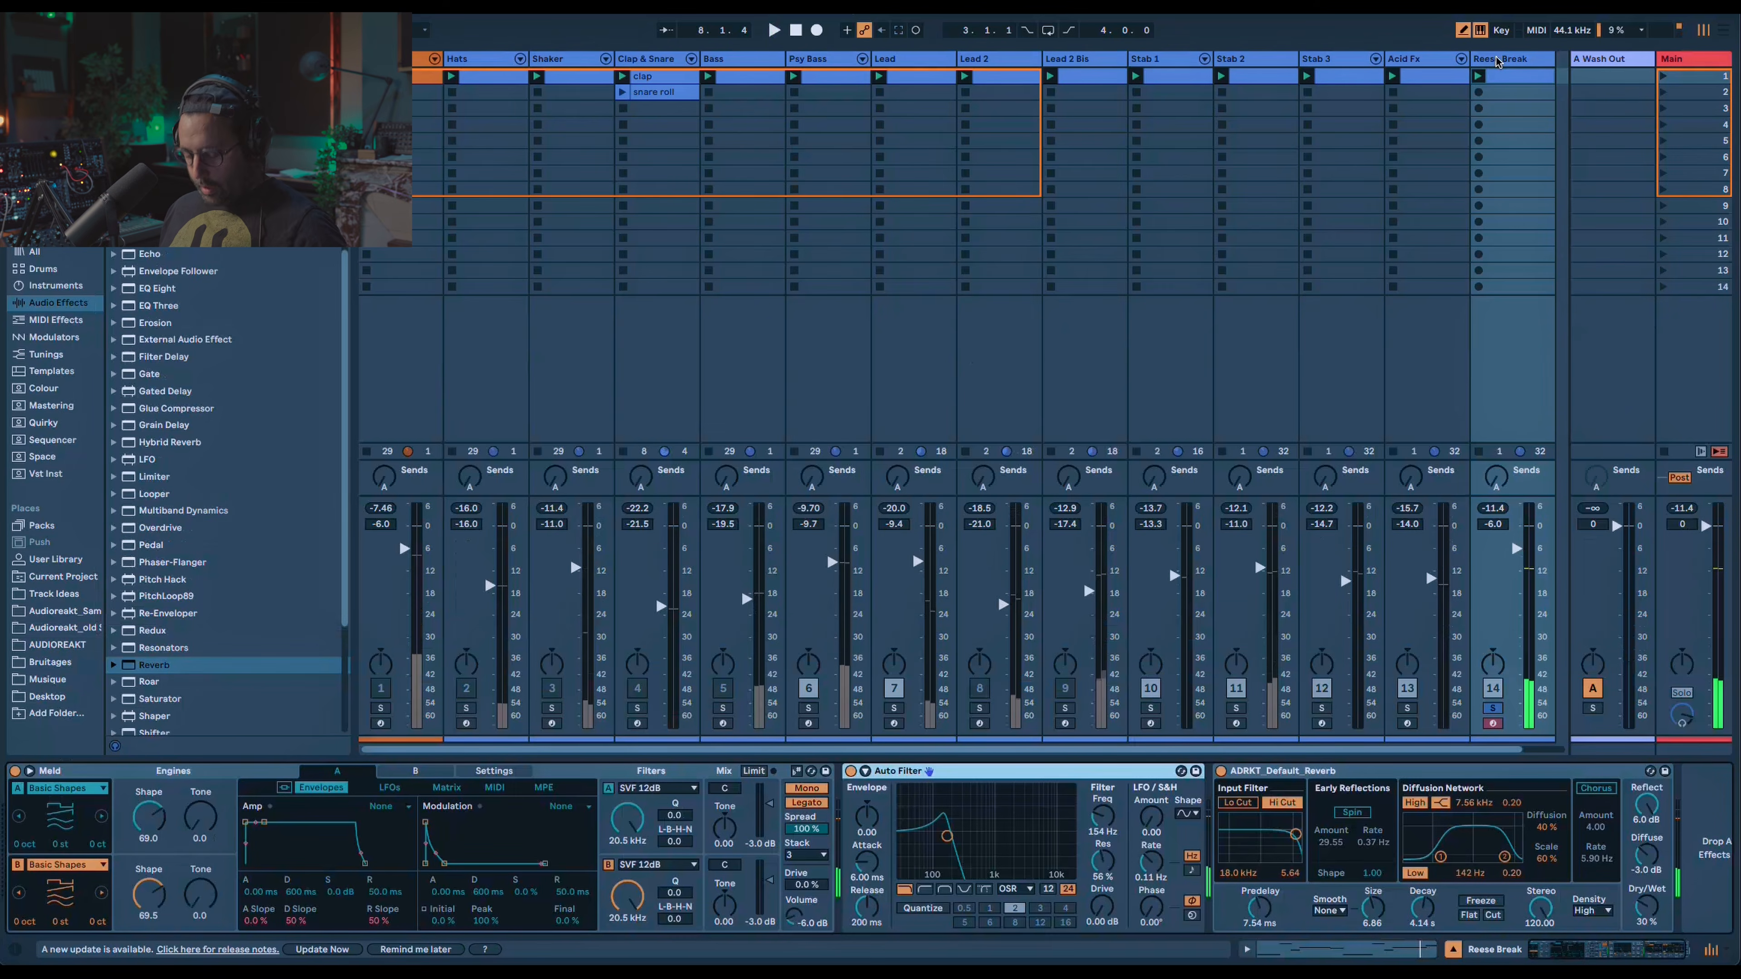
key(ctrl+shift+t)
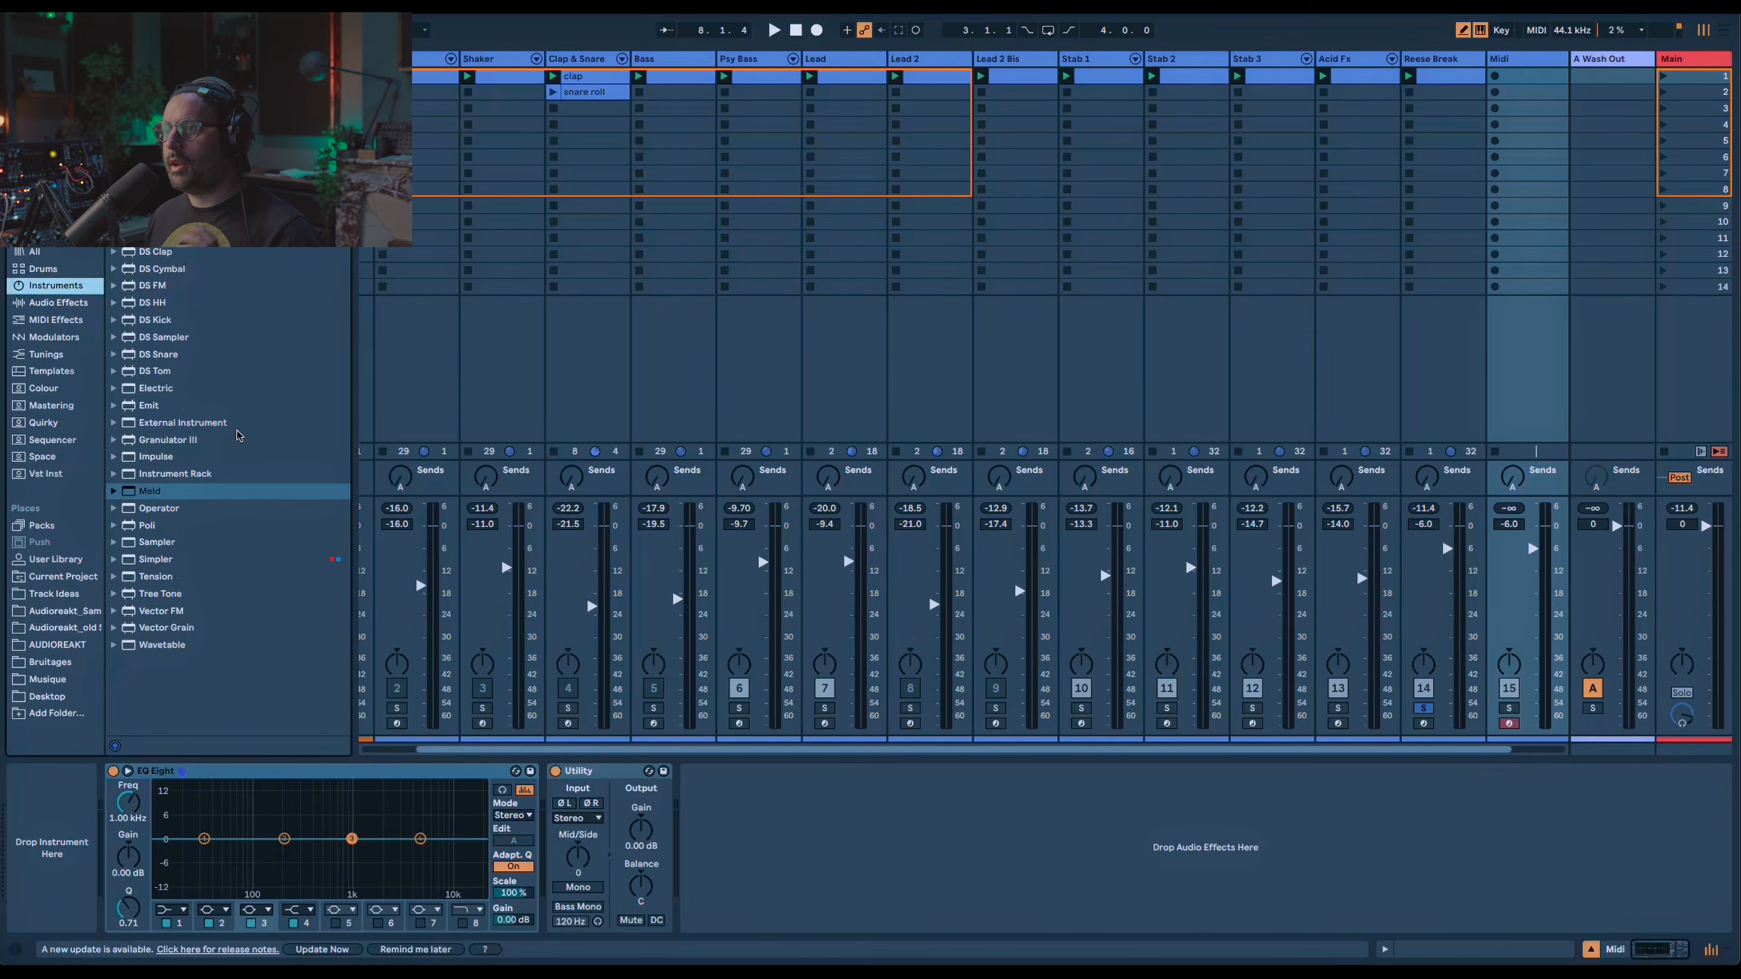
click(114, 492)
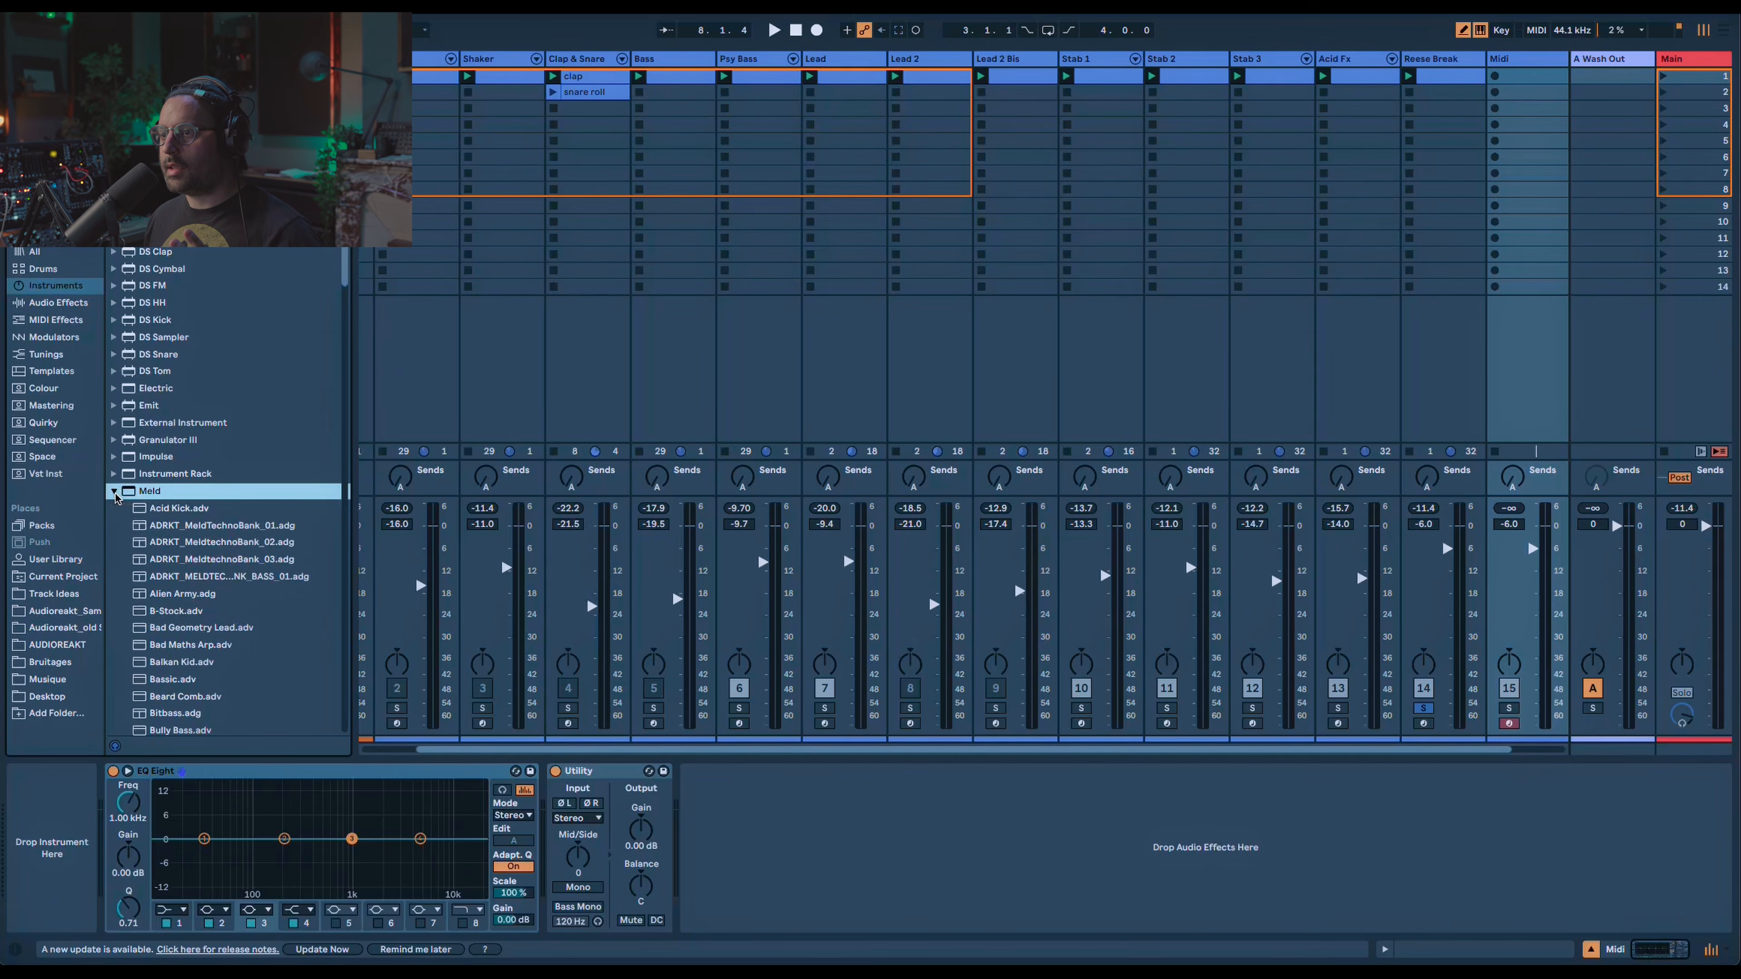
scroll(180, 597, down, 1)
double_click(179, 602)
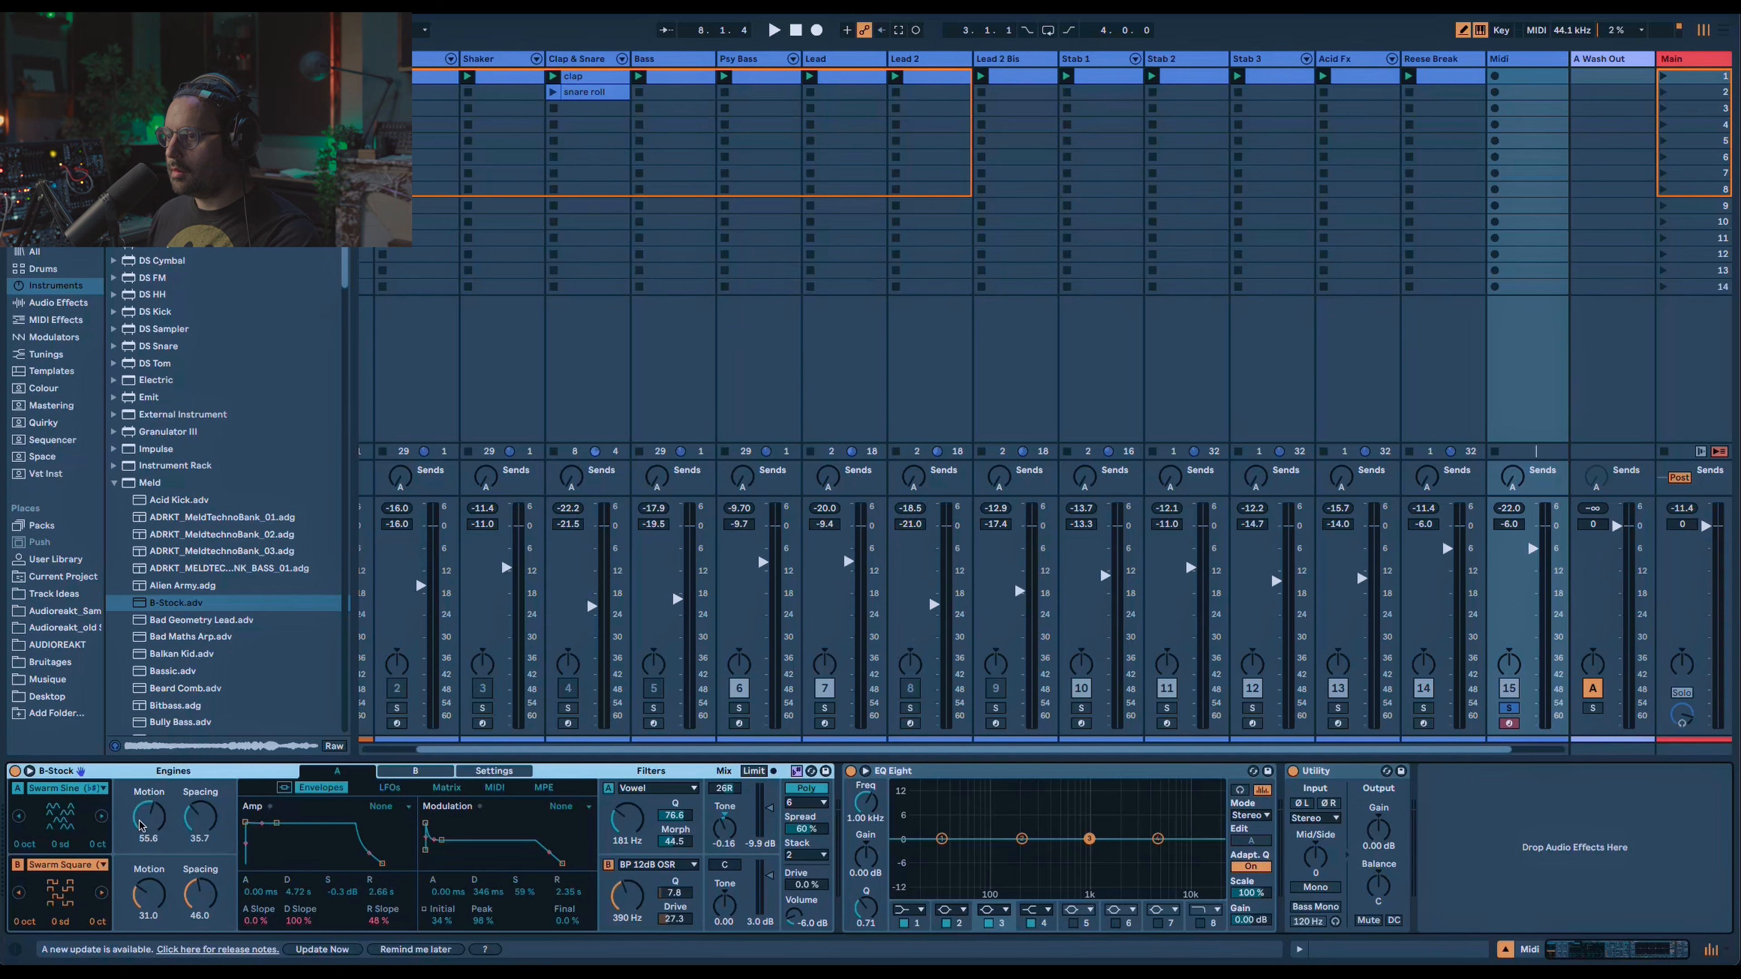
Set the Swarm Sine engine's motion to 34.1 and spacing to 50.0, and the Swarm Square engine's motion to 30.2.
drag(153, 821, 152, 848)
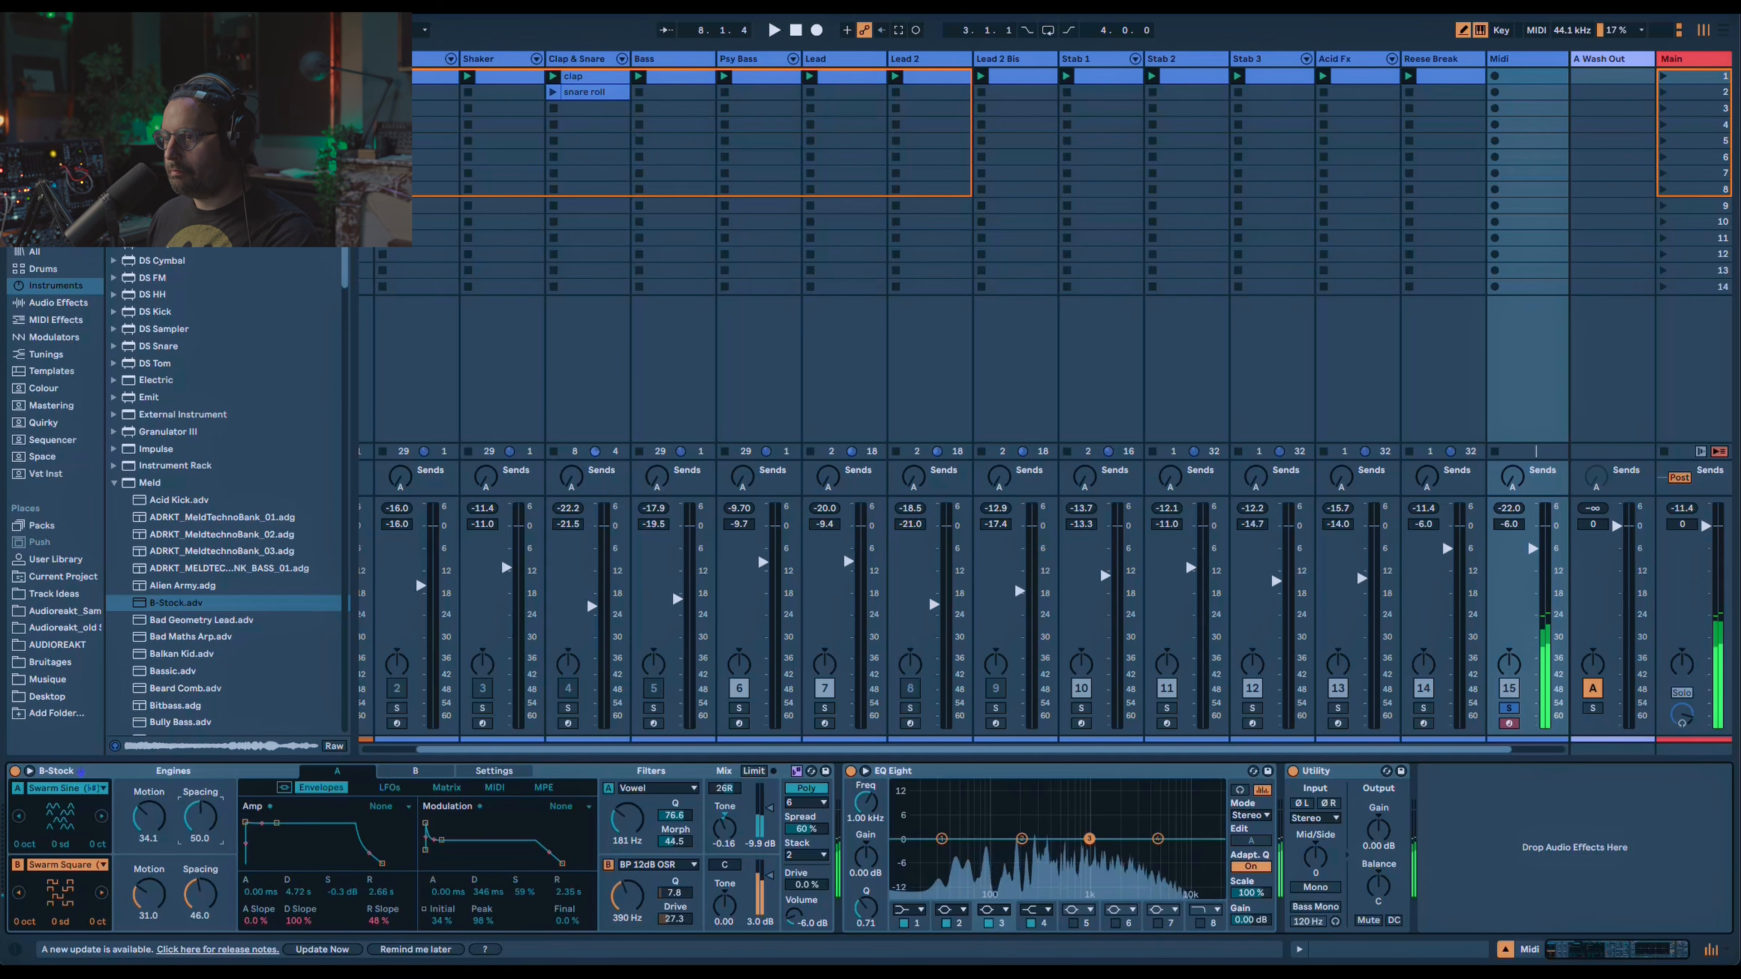
drag(148, 894, 149, 901)
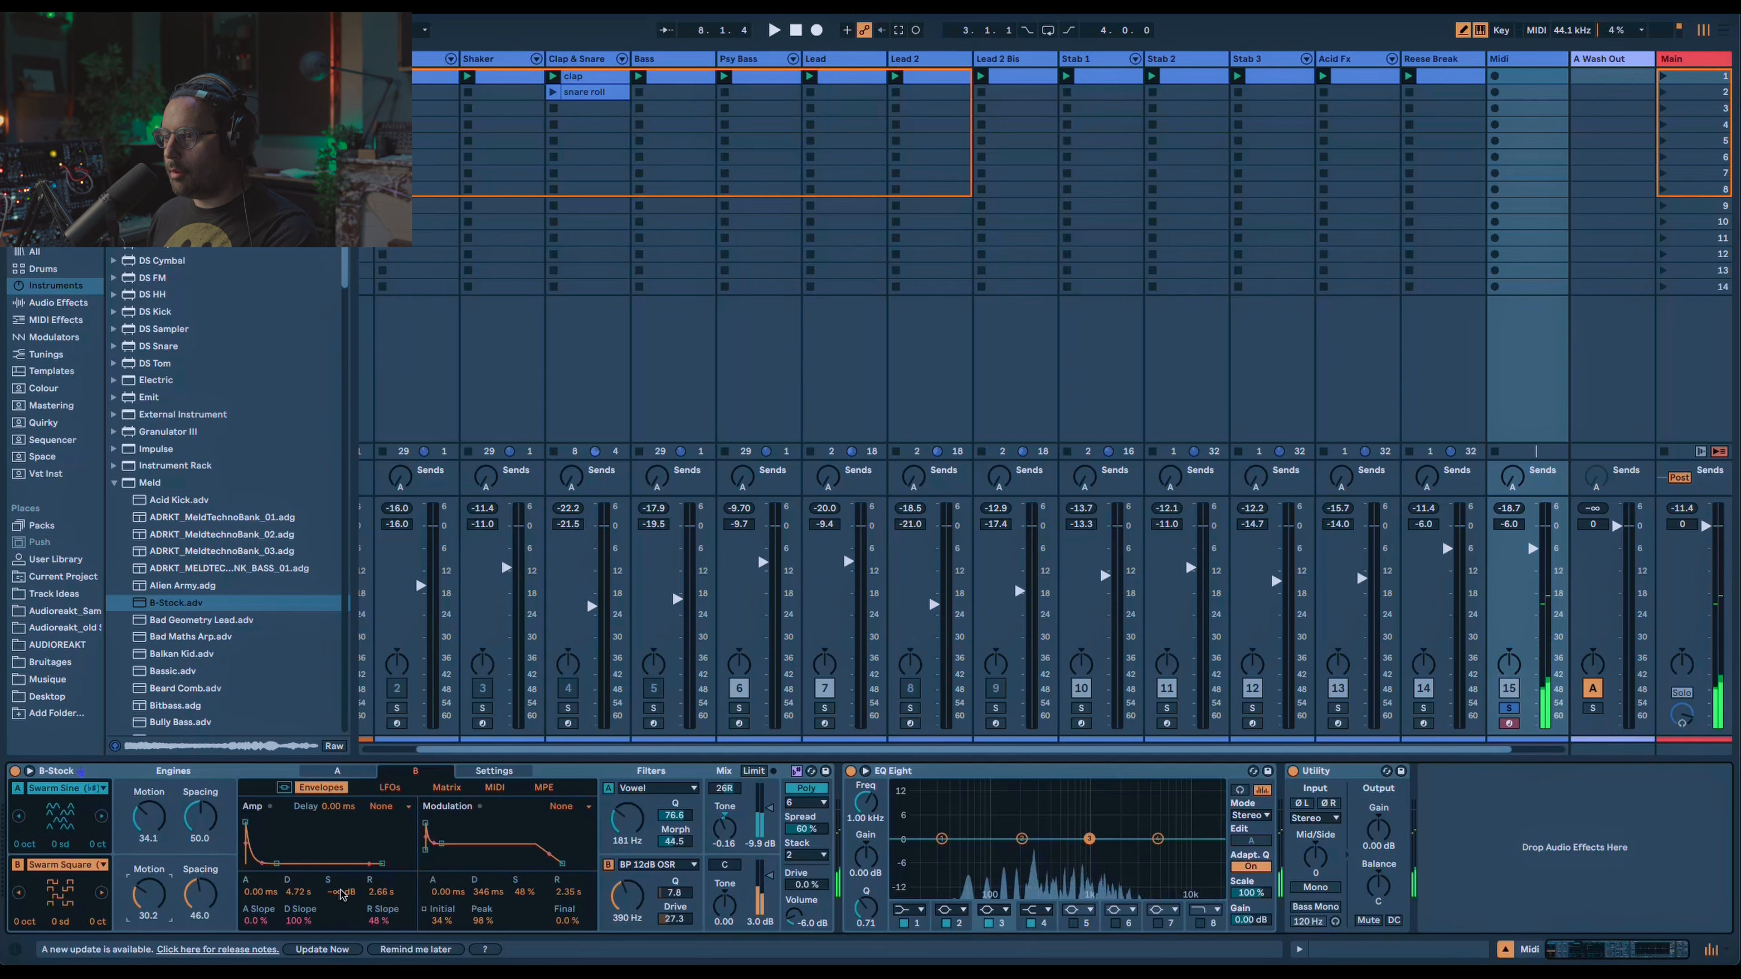
Lower the amp envelope sustain of both Meld engines to -inf dB and shorten their decays.
click(336, 771)
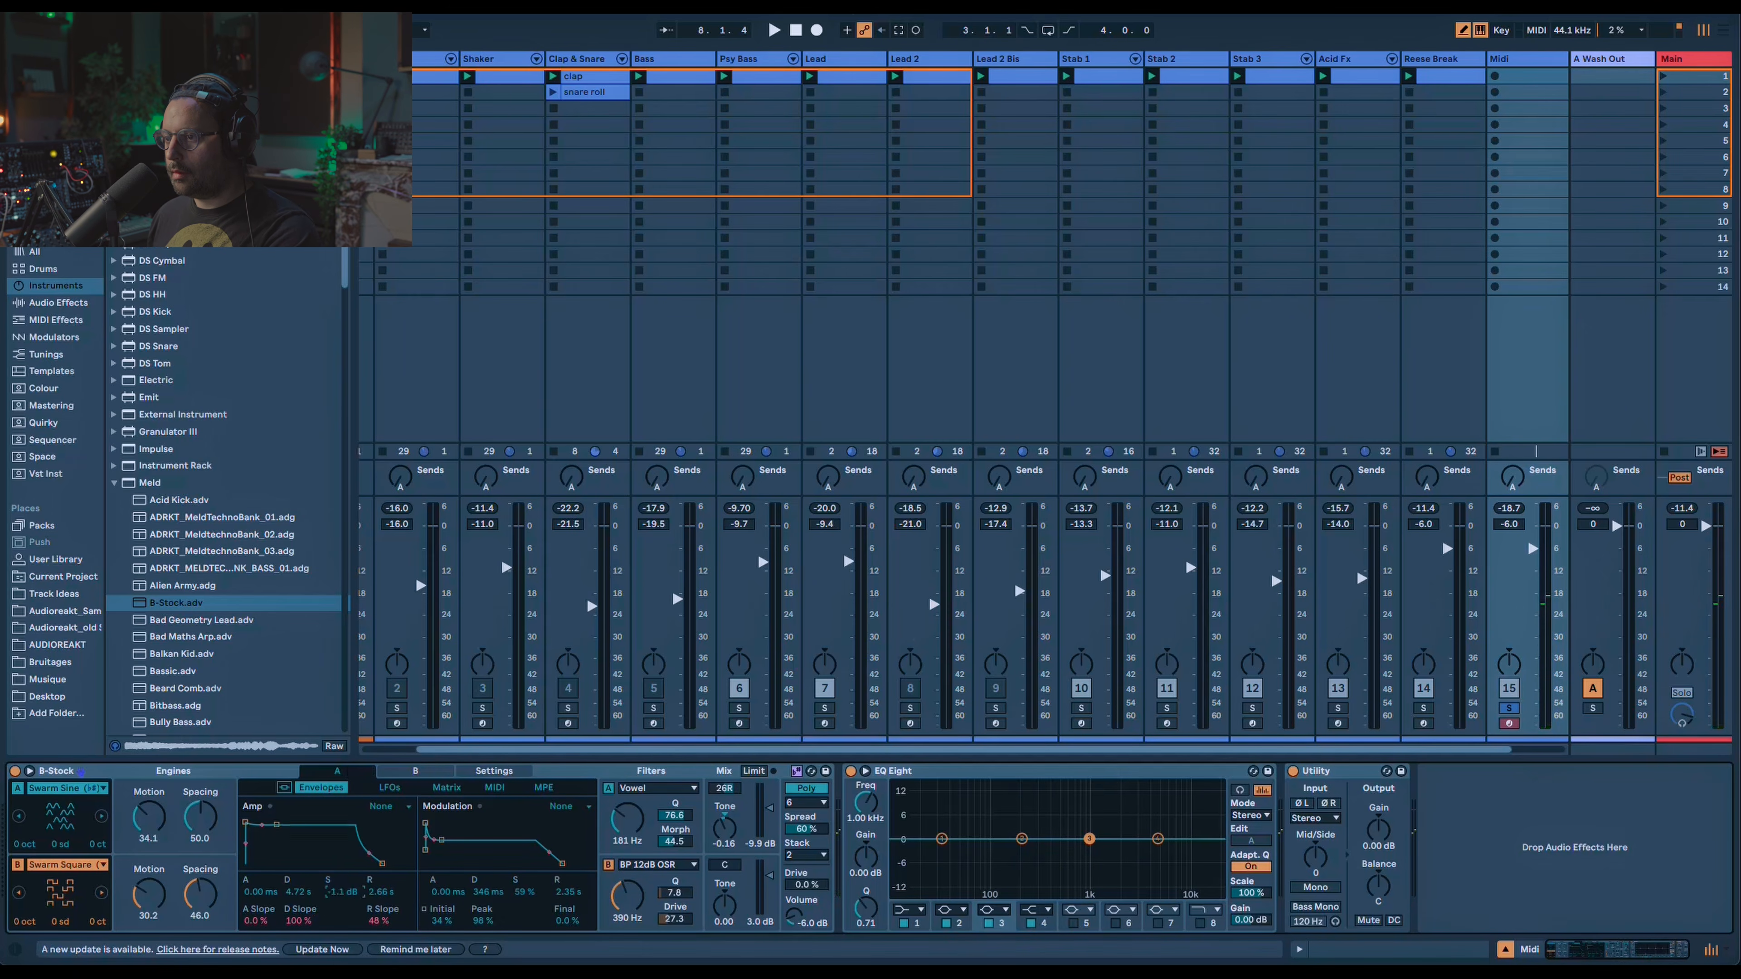
drag(336, 892, 336, 900)
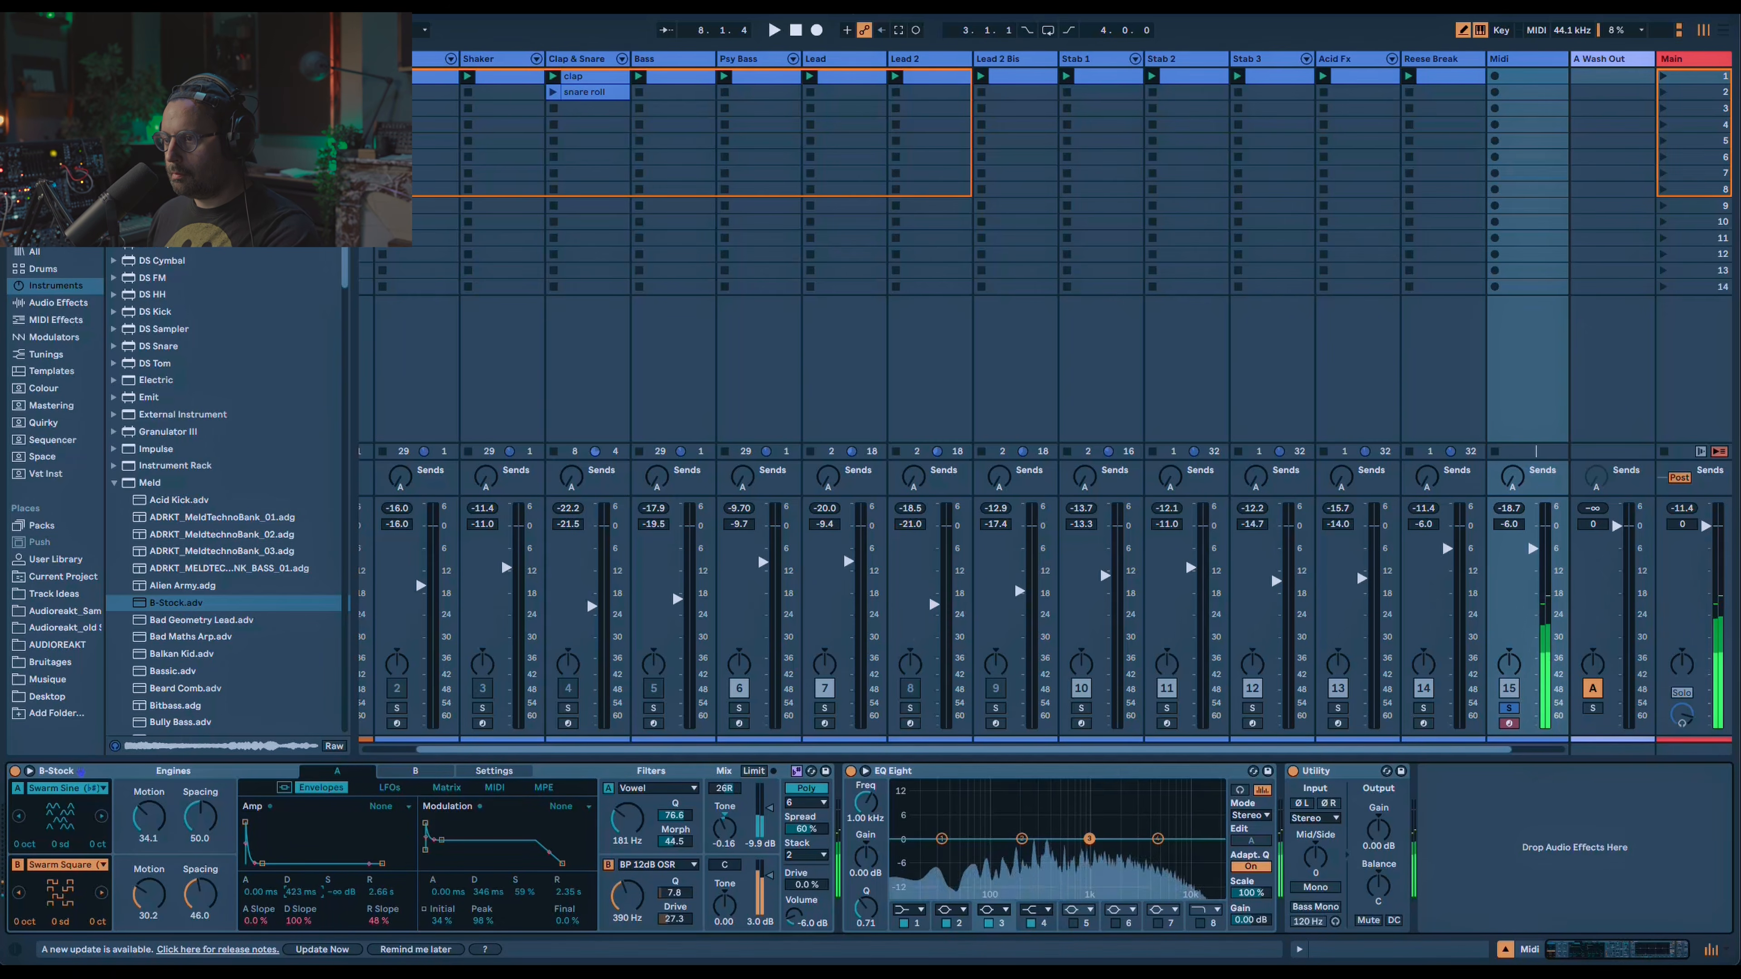
click(416, 773)
drag(308, 893, 308, 908)
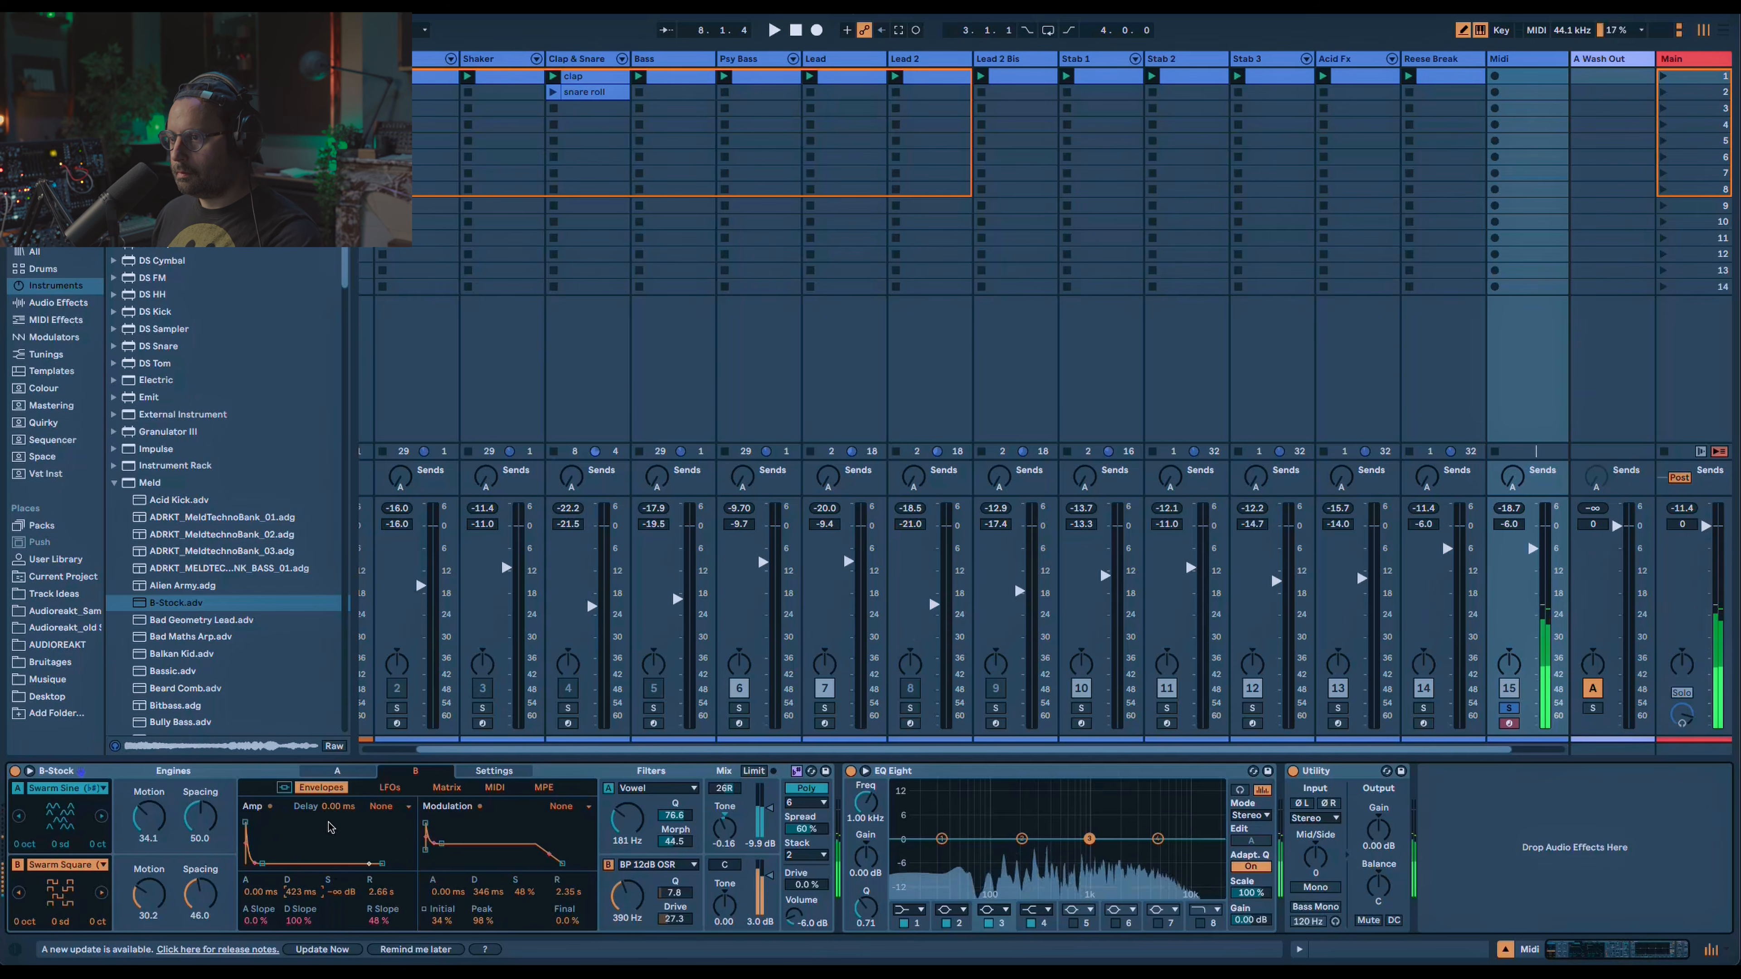
Set engine B's amp decay to 383 ms and release to 1.50 s, and engine A's decay to 311 ms and release to 17.1 ms.
click(353, 773)
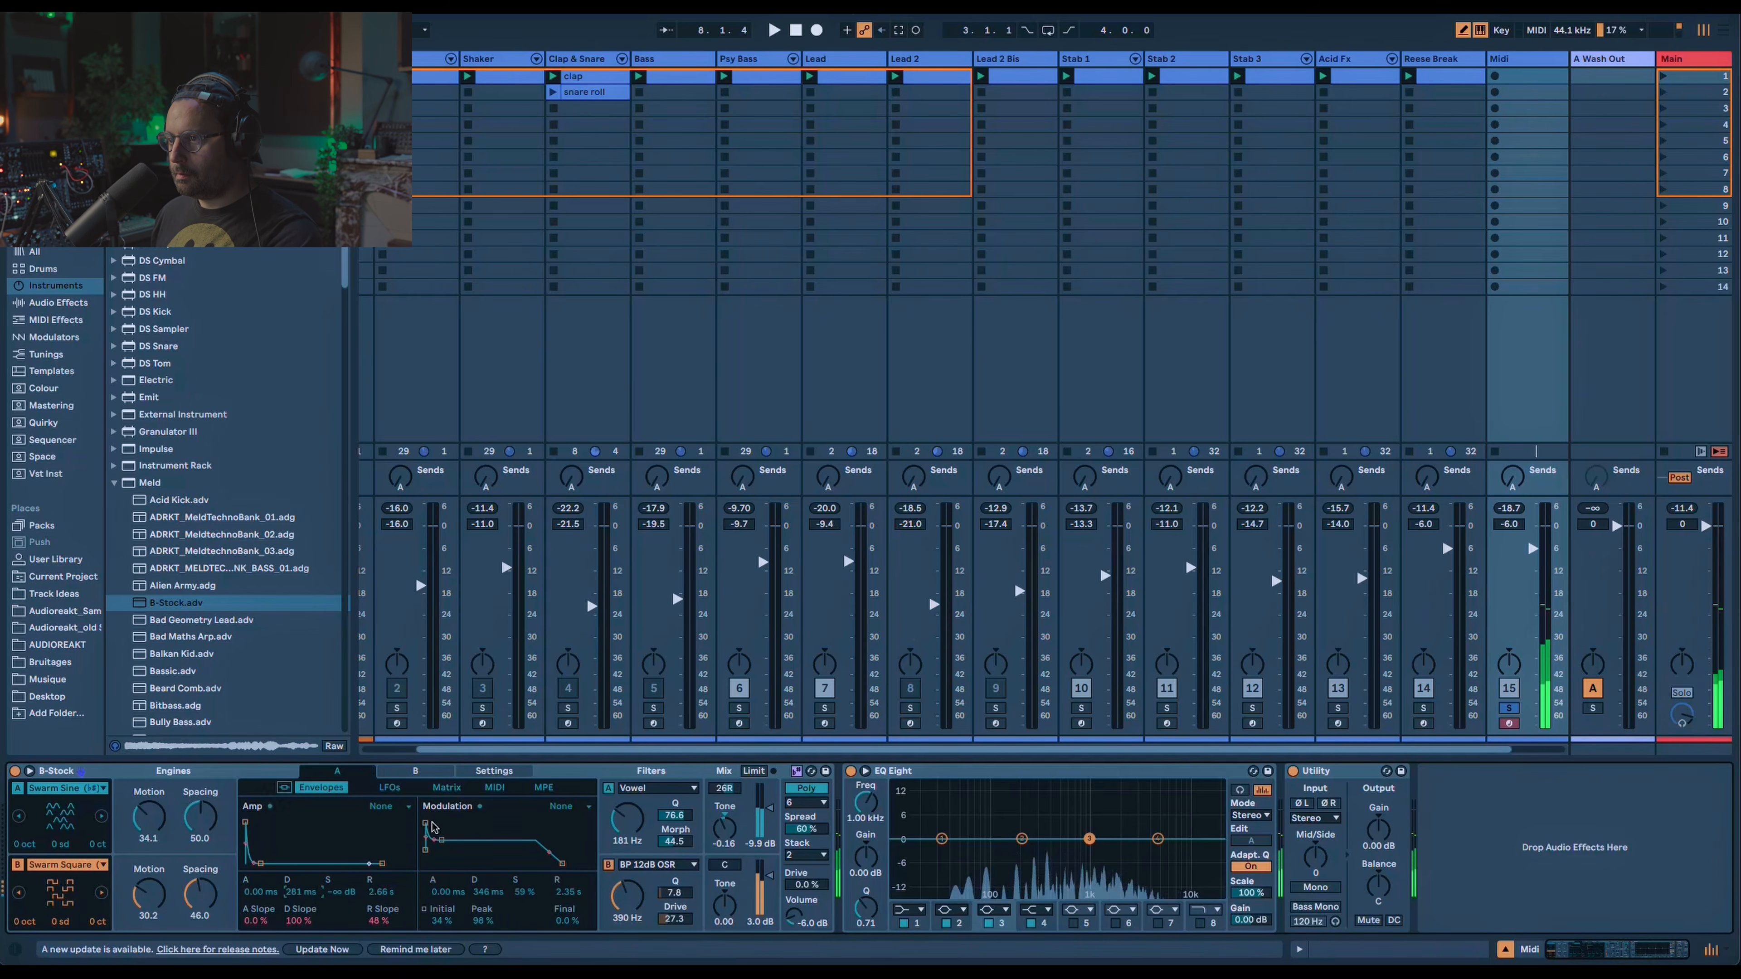
click(415, 772)
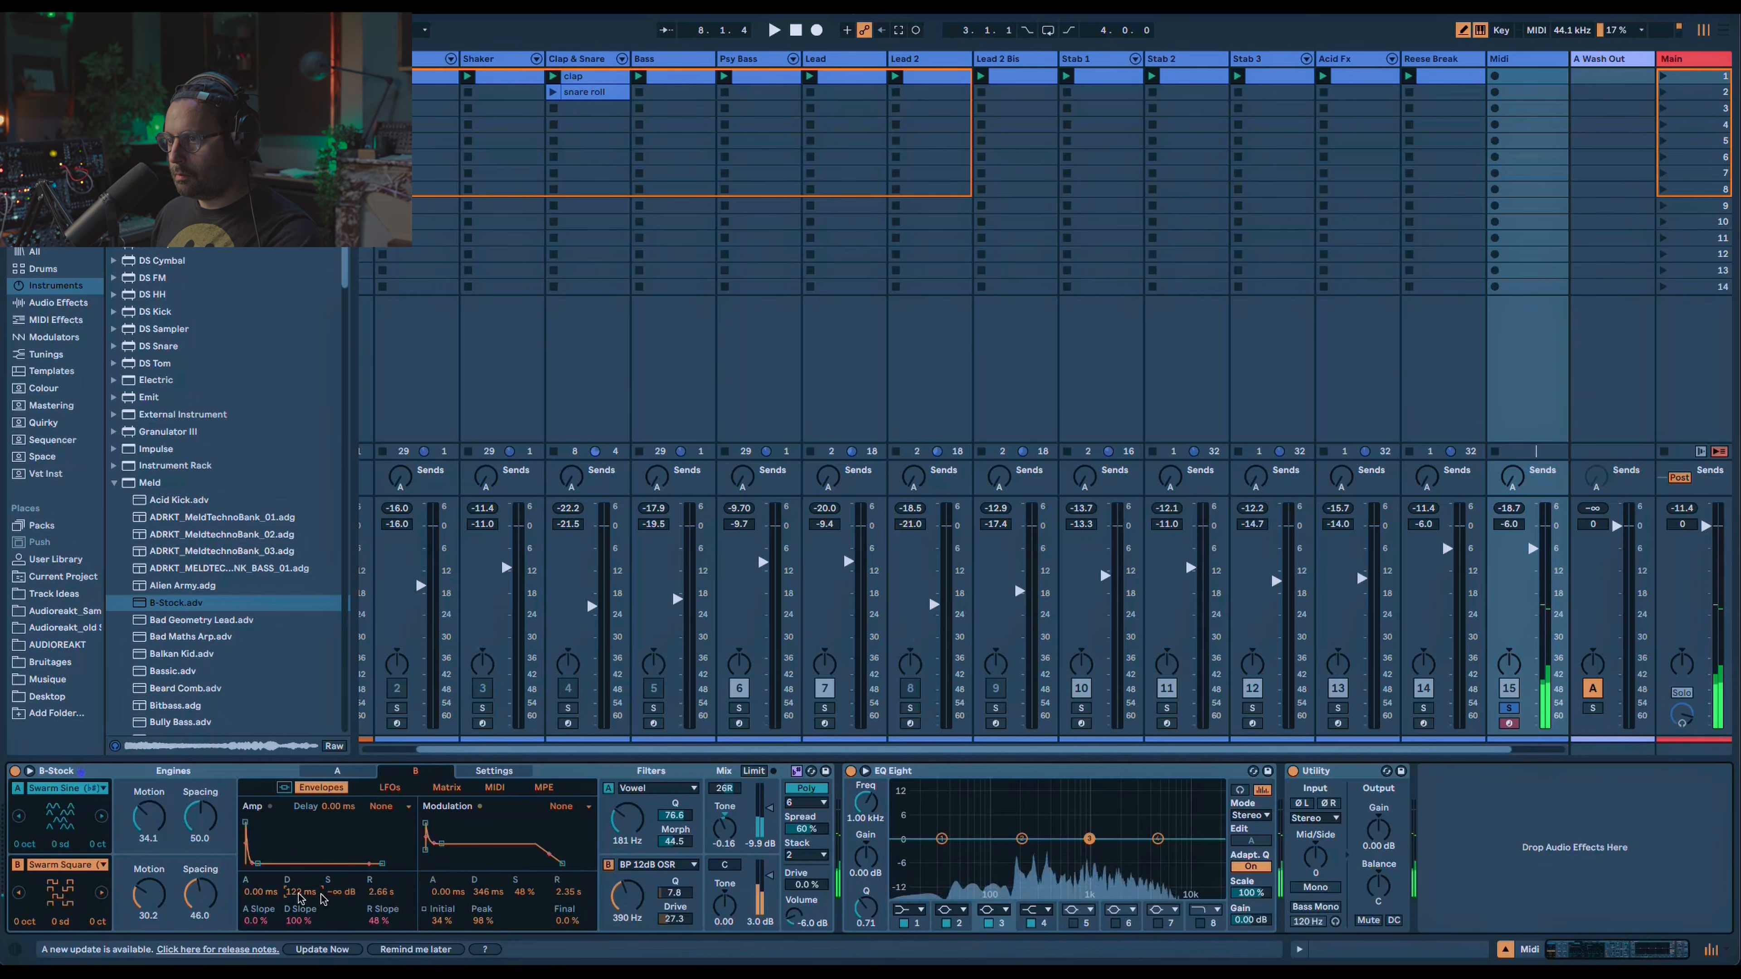
drag(301, 893, 301, 866)
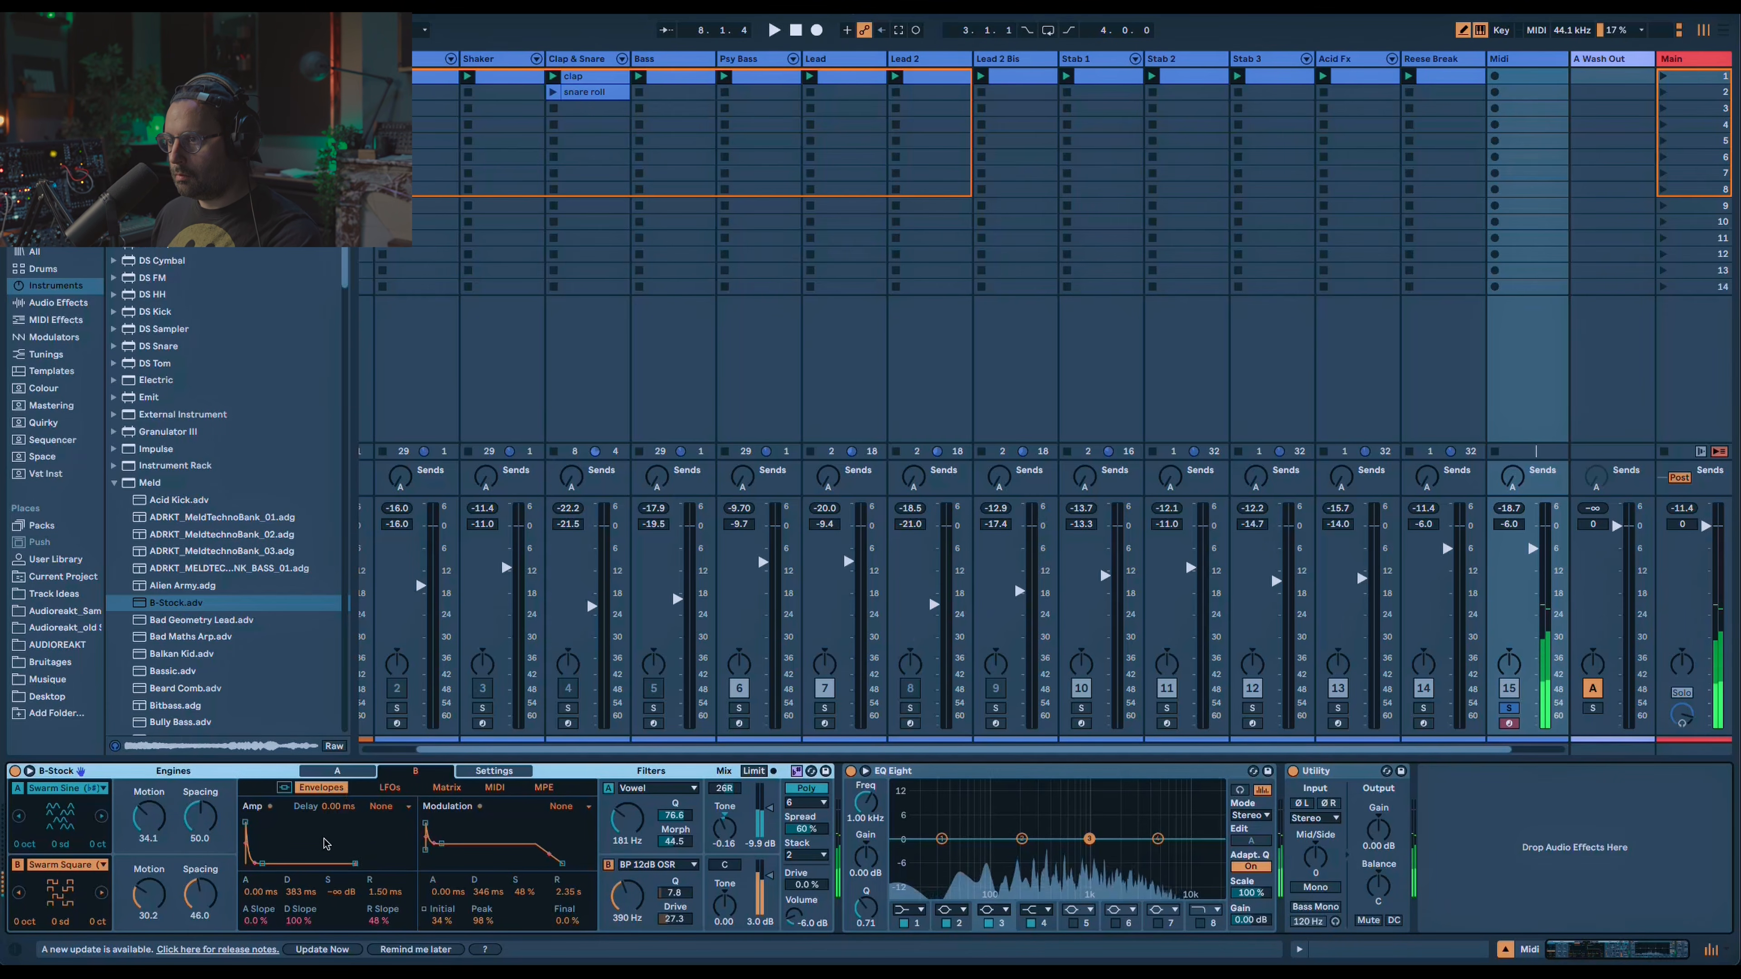
click(339, 773)
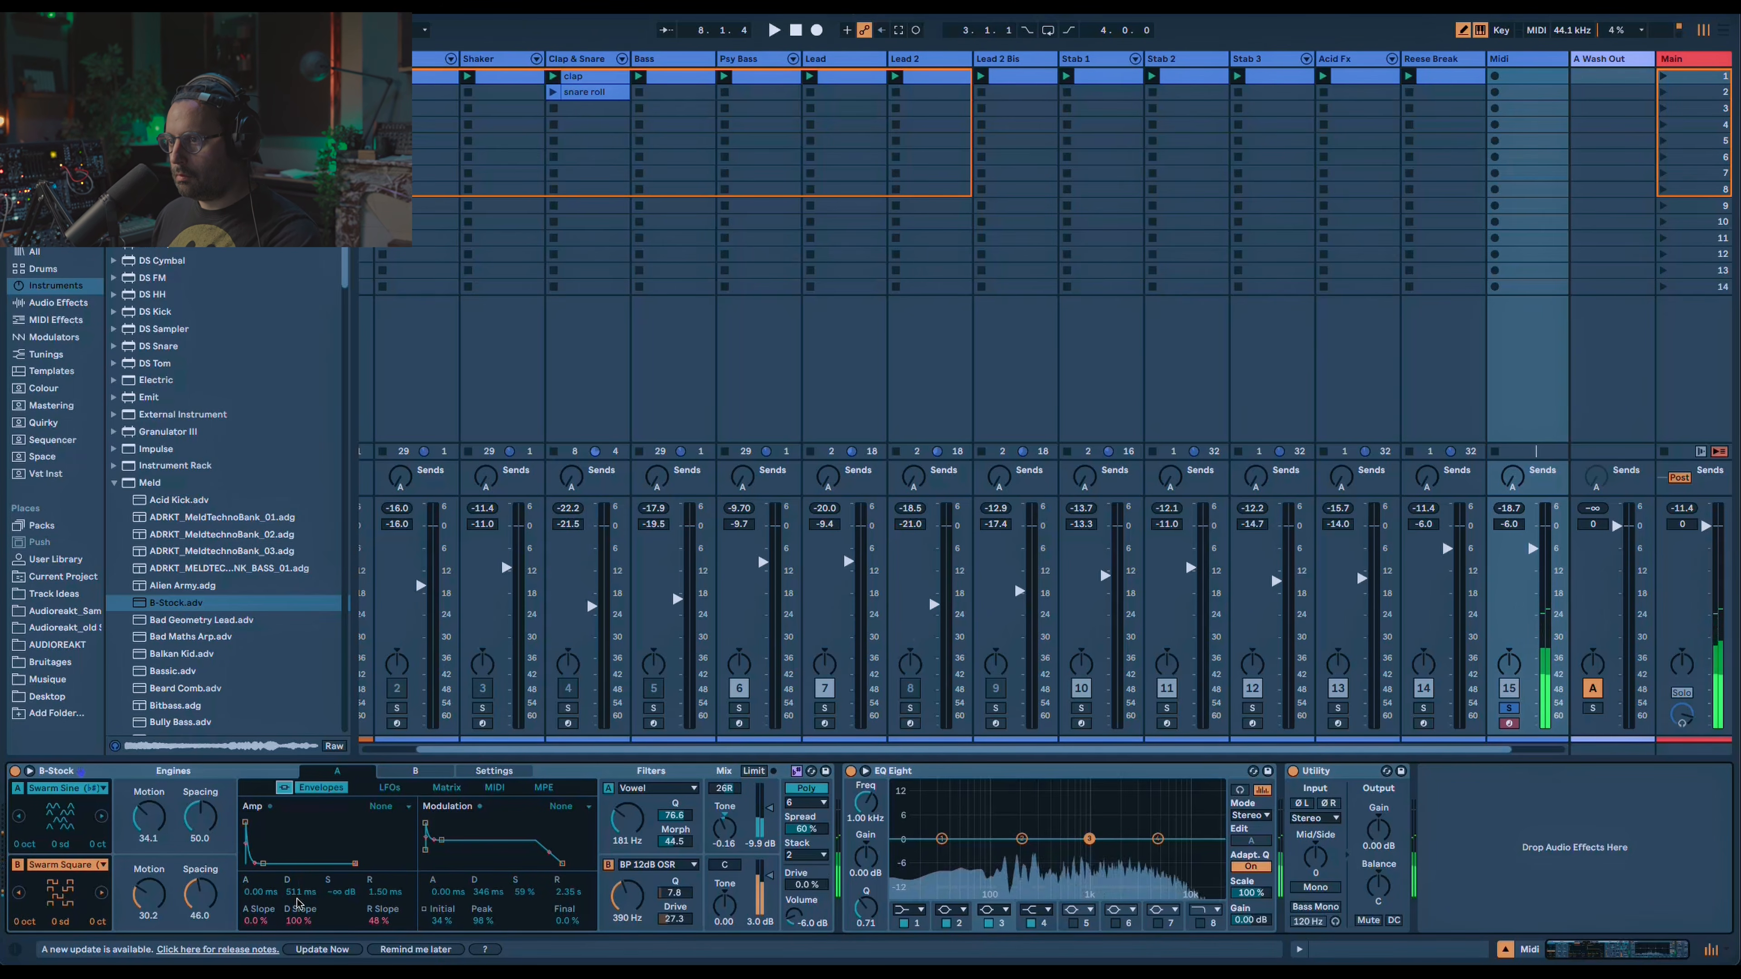
drag(375, 894, 376, 868)
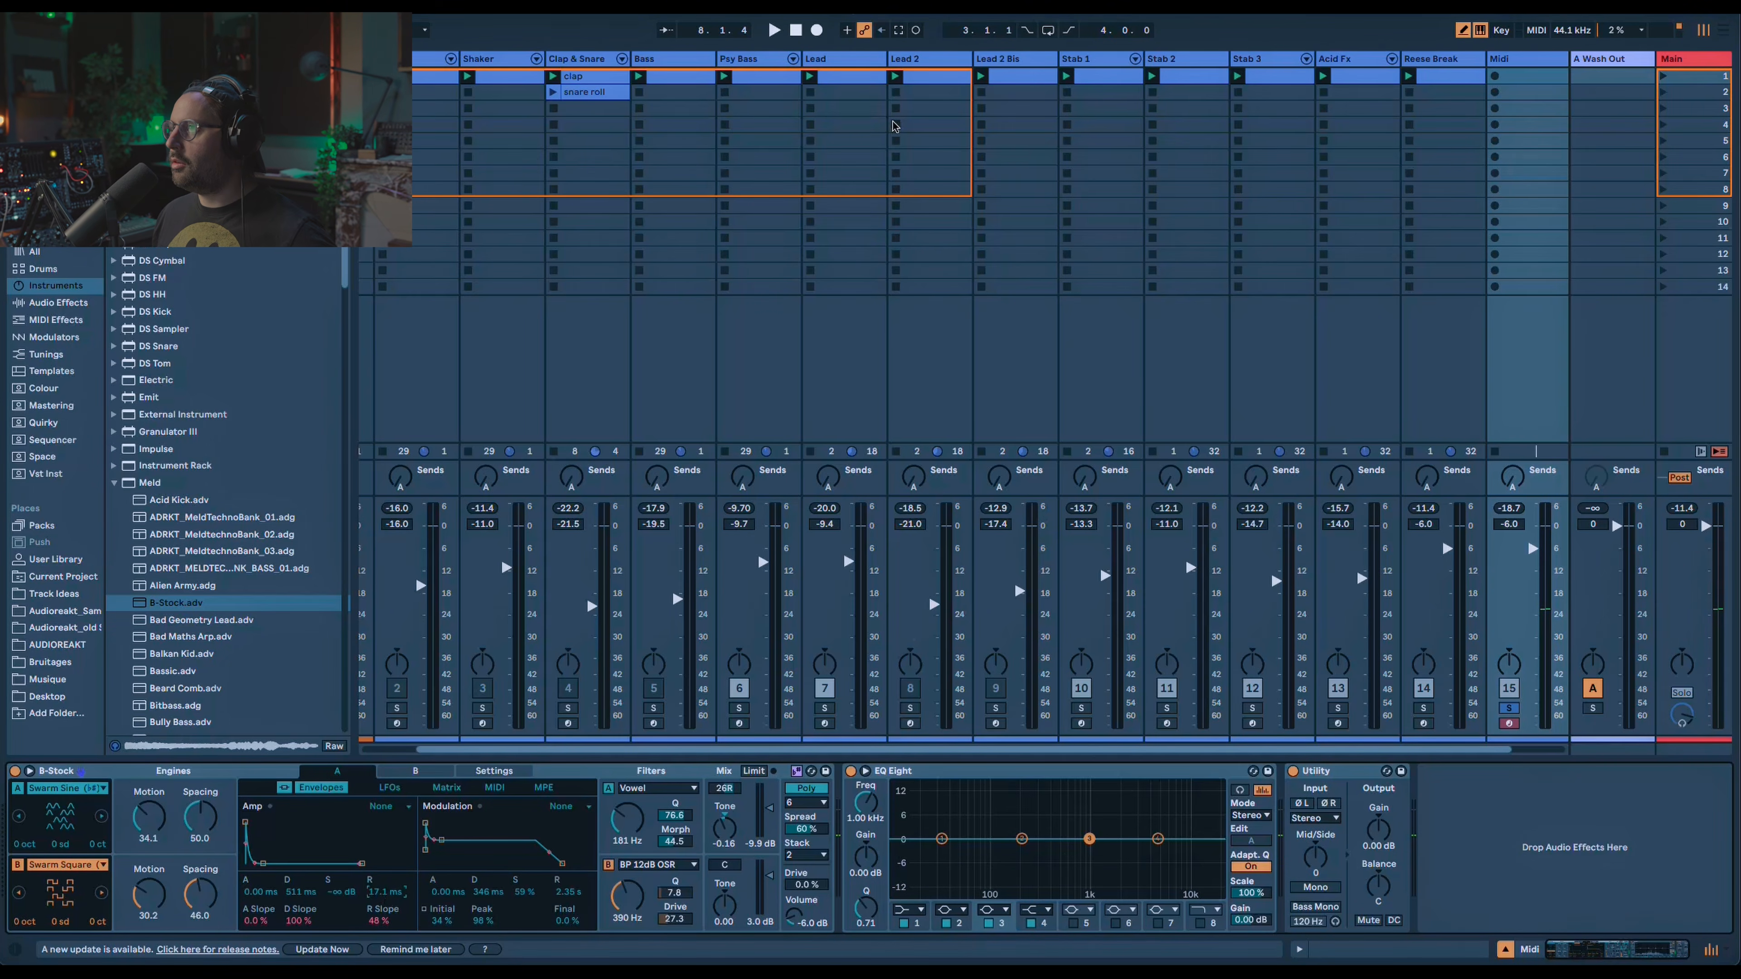
Copy the Delay and Reverb from the Lead track onto the new B-Stock track.
click(1168, 61)
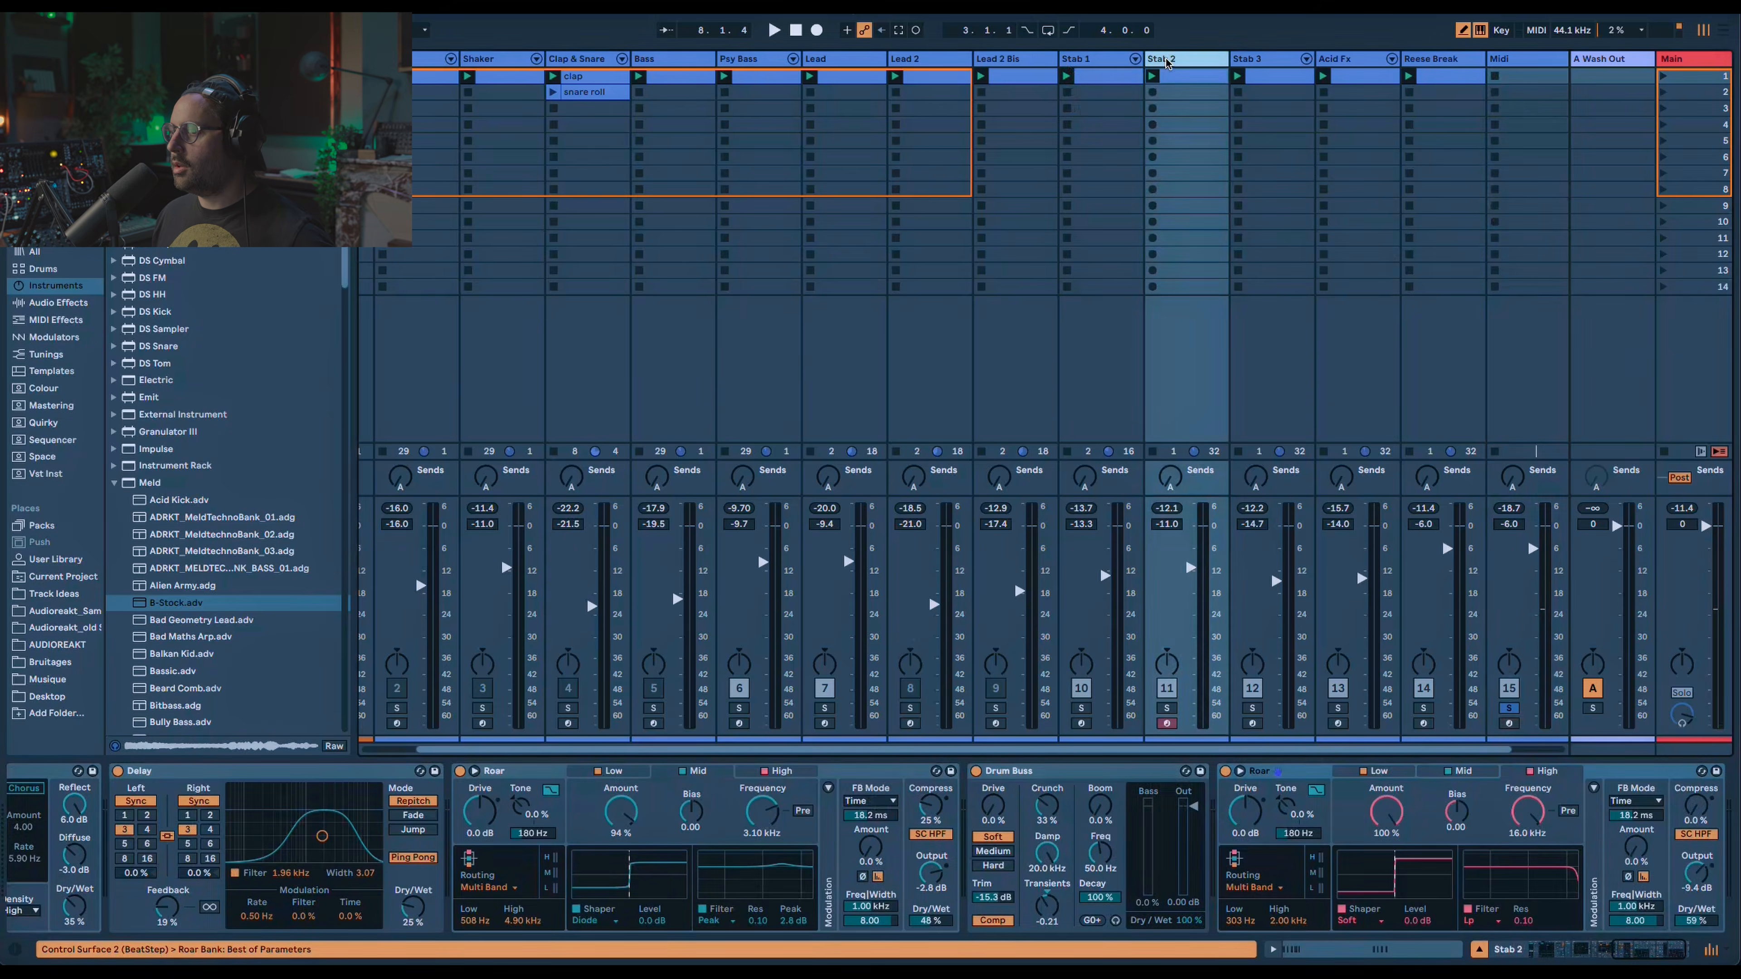
click(943, 61)
click(867, 61)
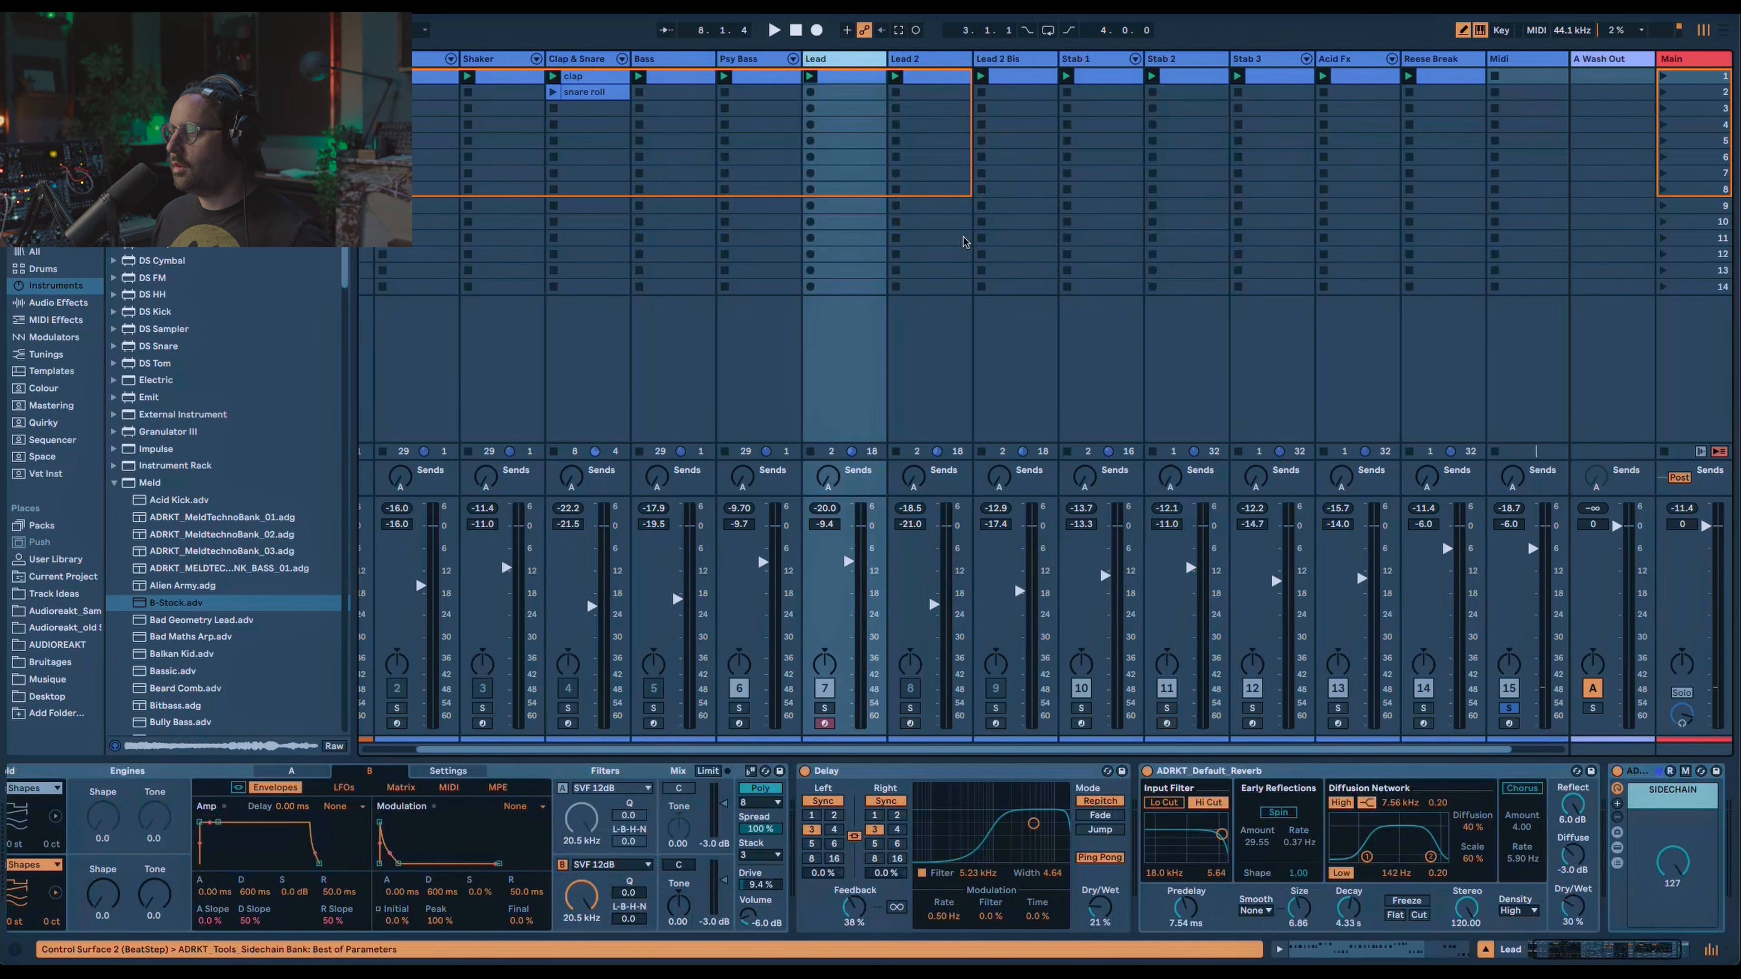
click(1009, 777)
shift+click(1262, 769)
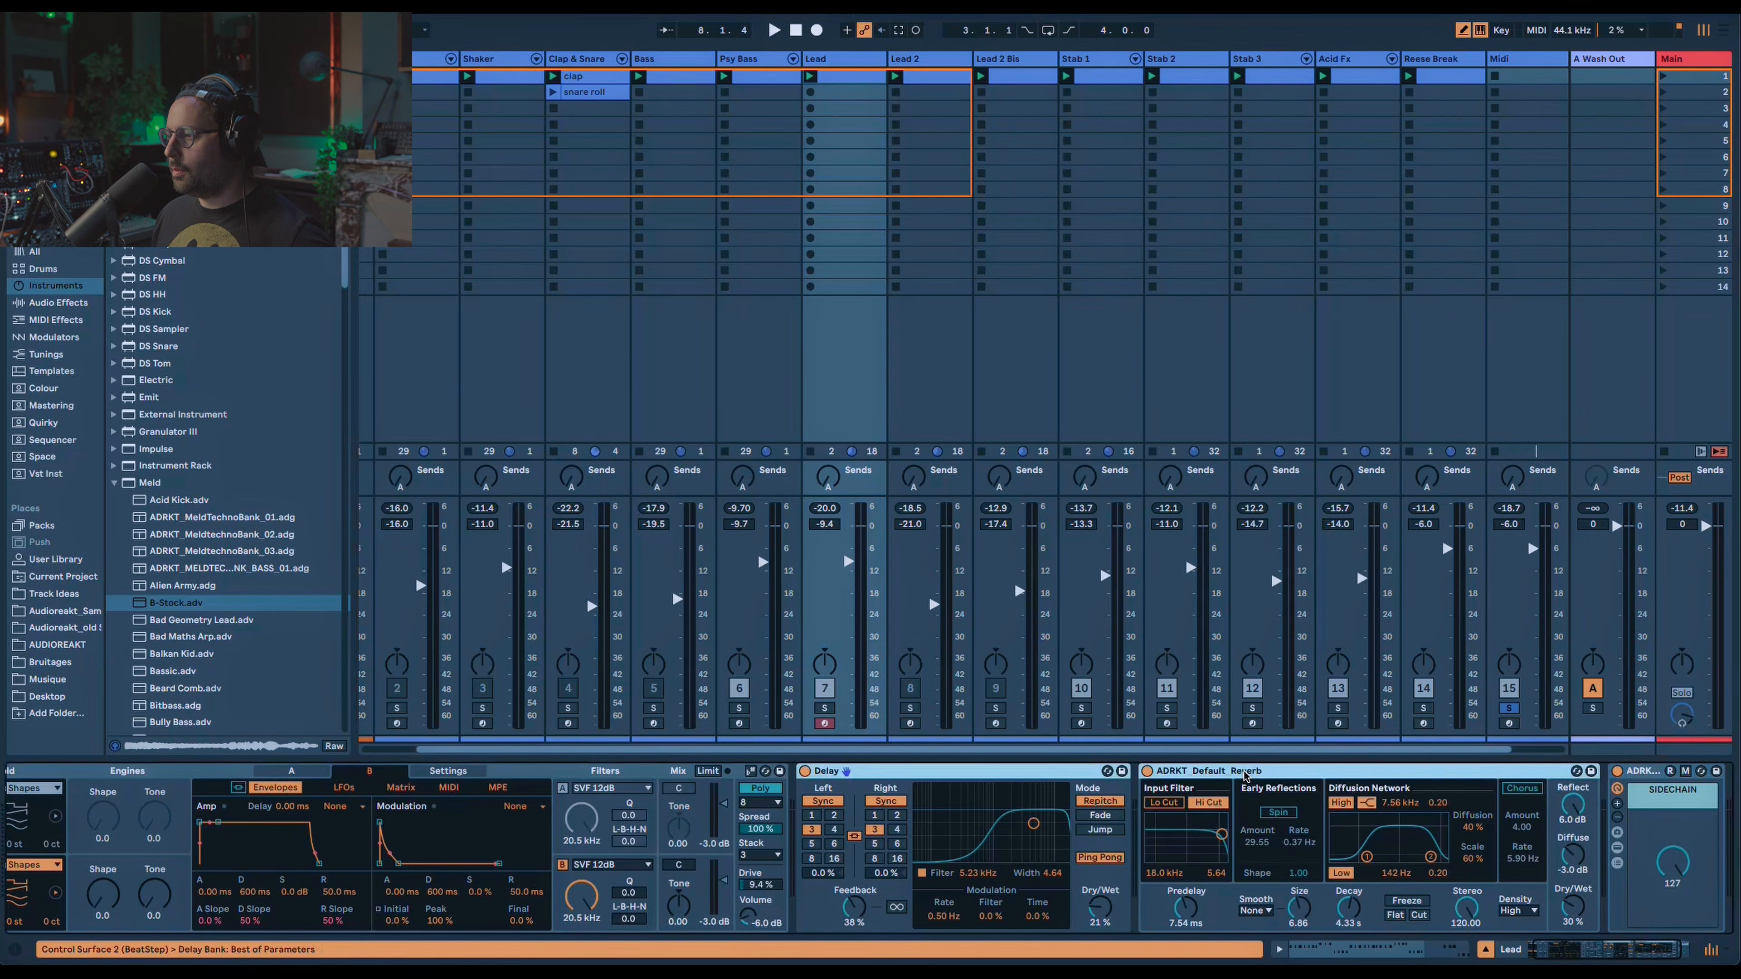
scroll(1354, 597, right, 2)
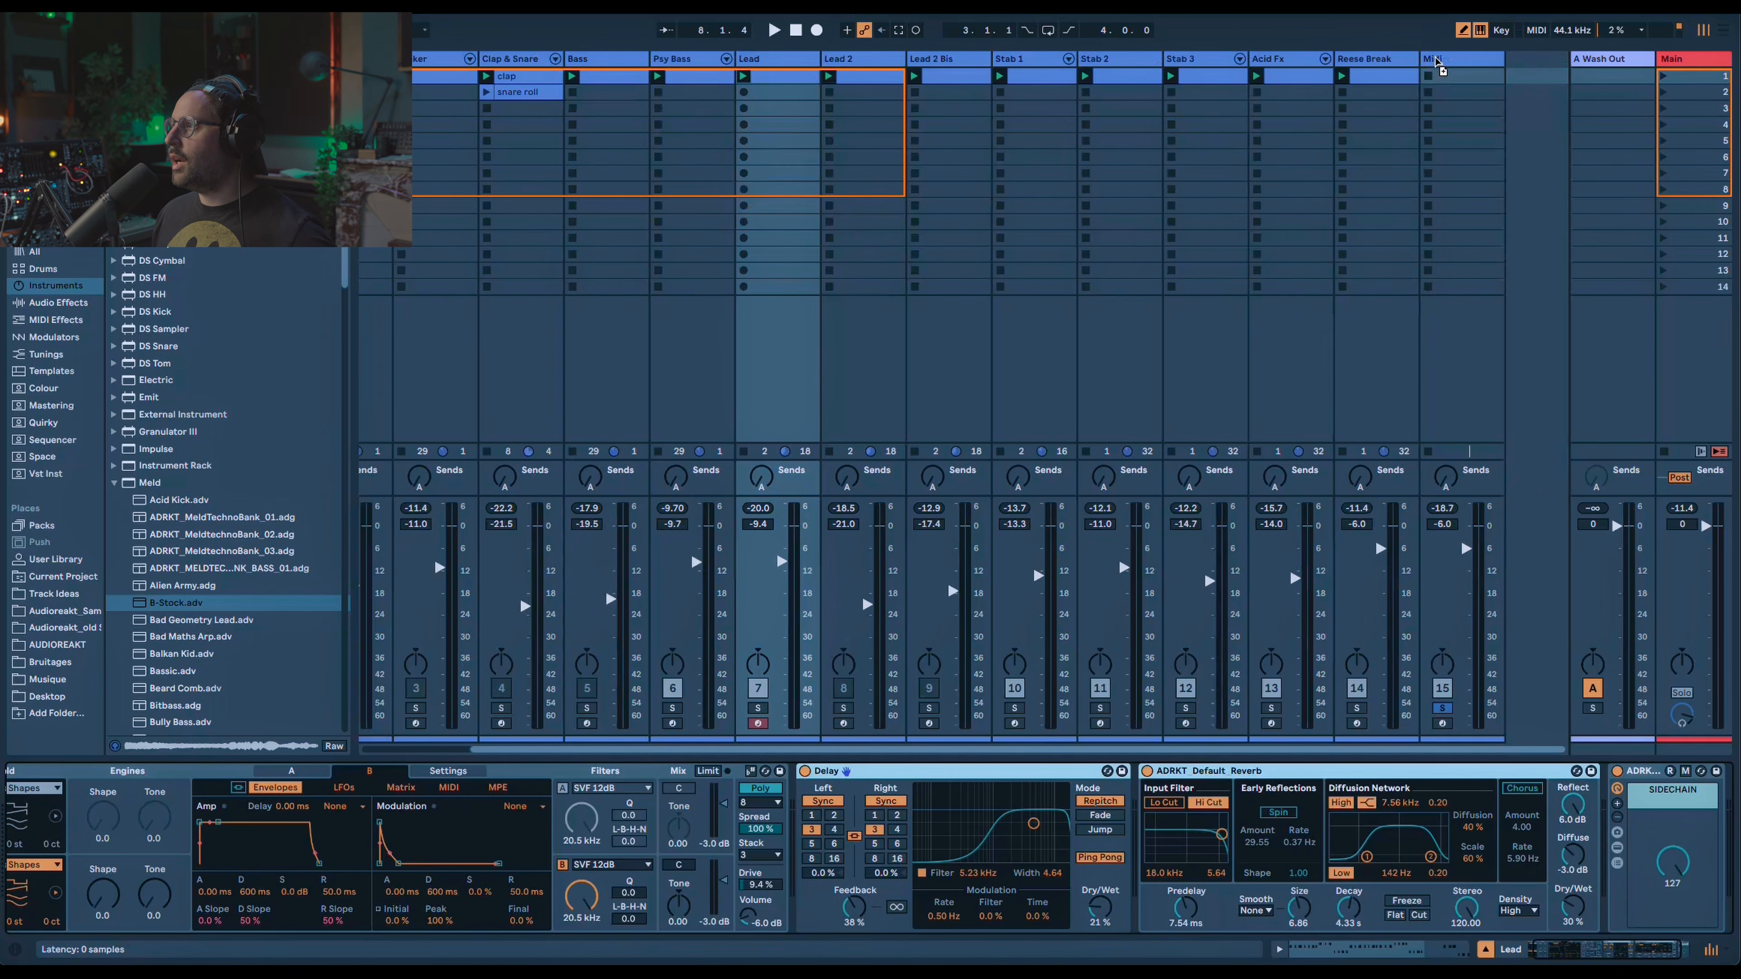
click(1440, 59)
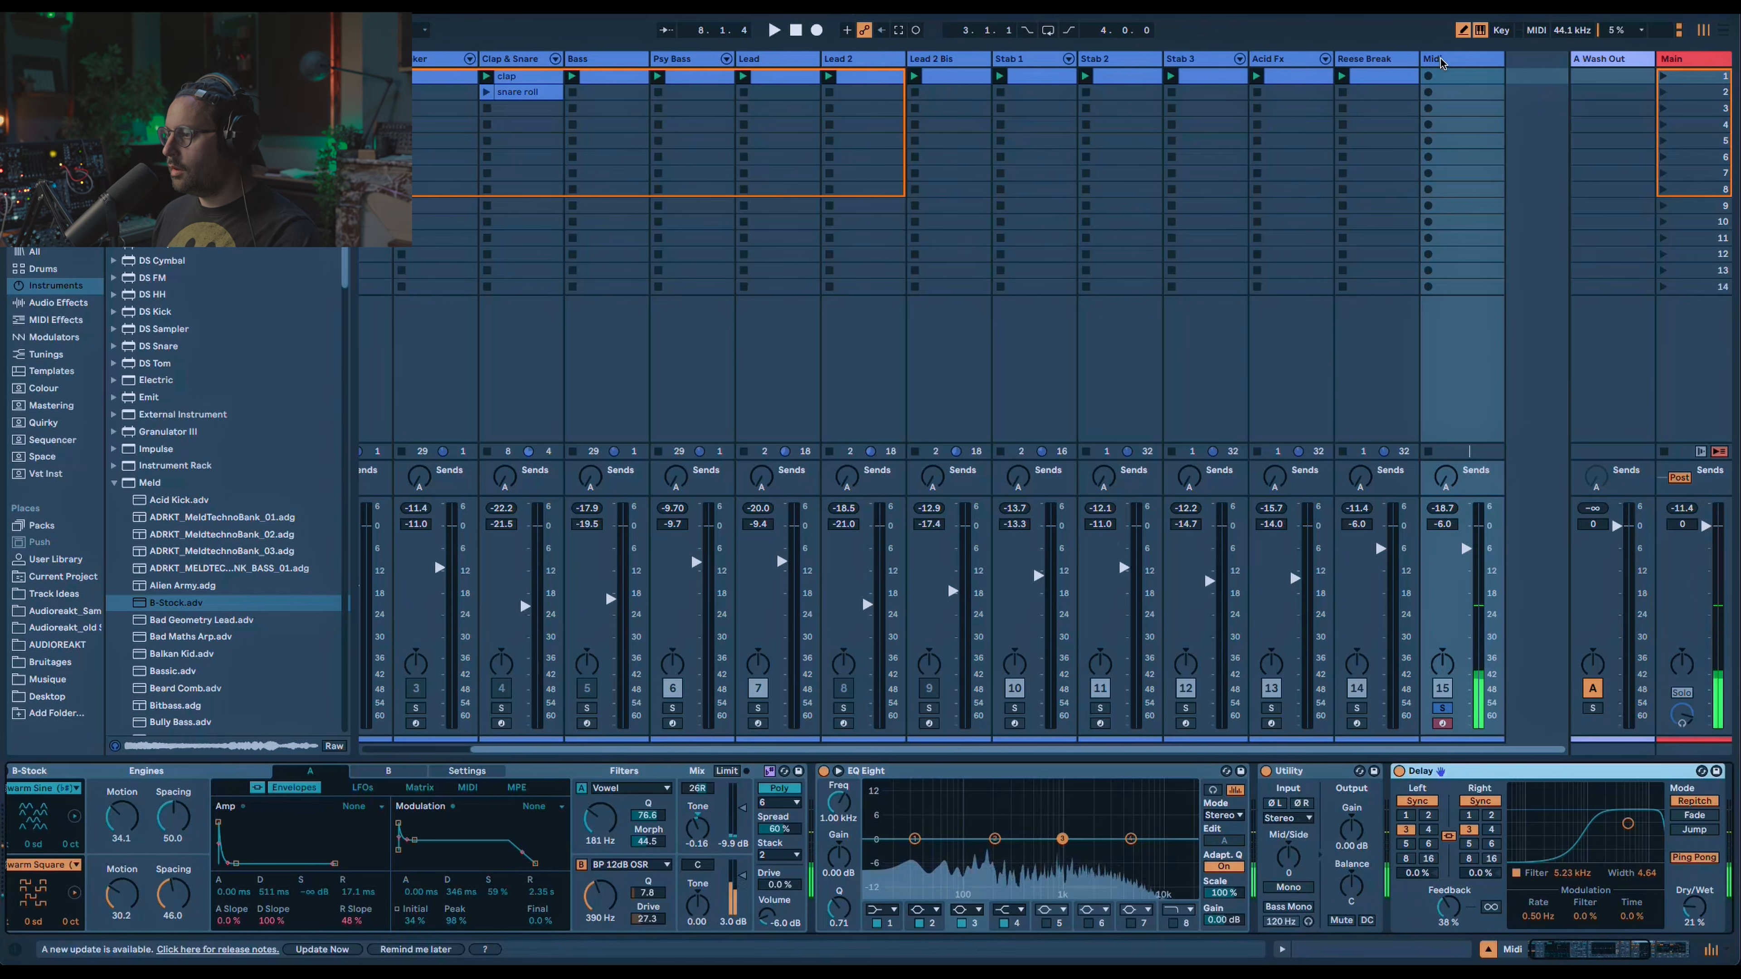
Create a clip on the new track with eighth-note B2 hits at 1.1.1 and 1.2.3, looped over three beats.
double_click(1454, 77)
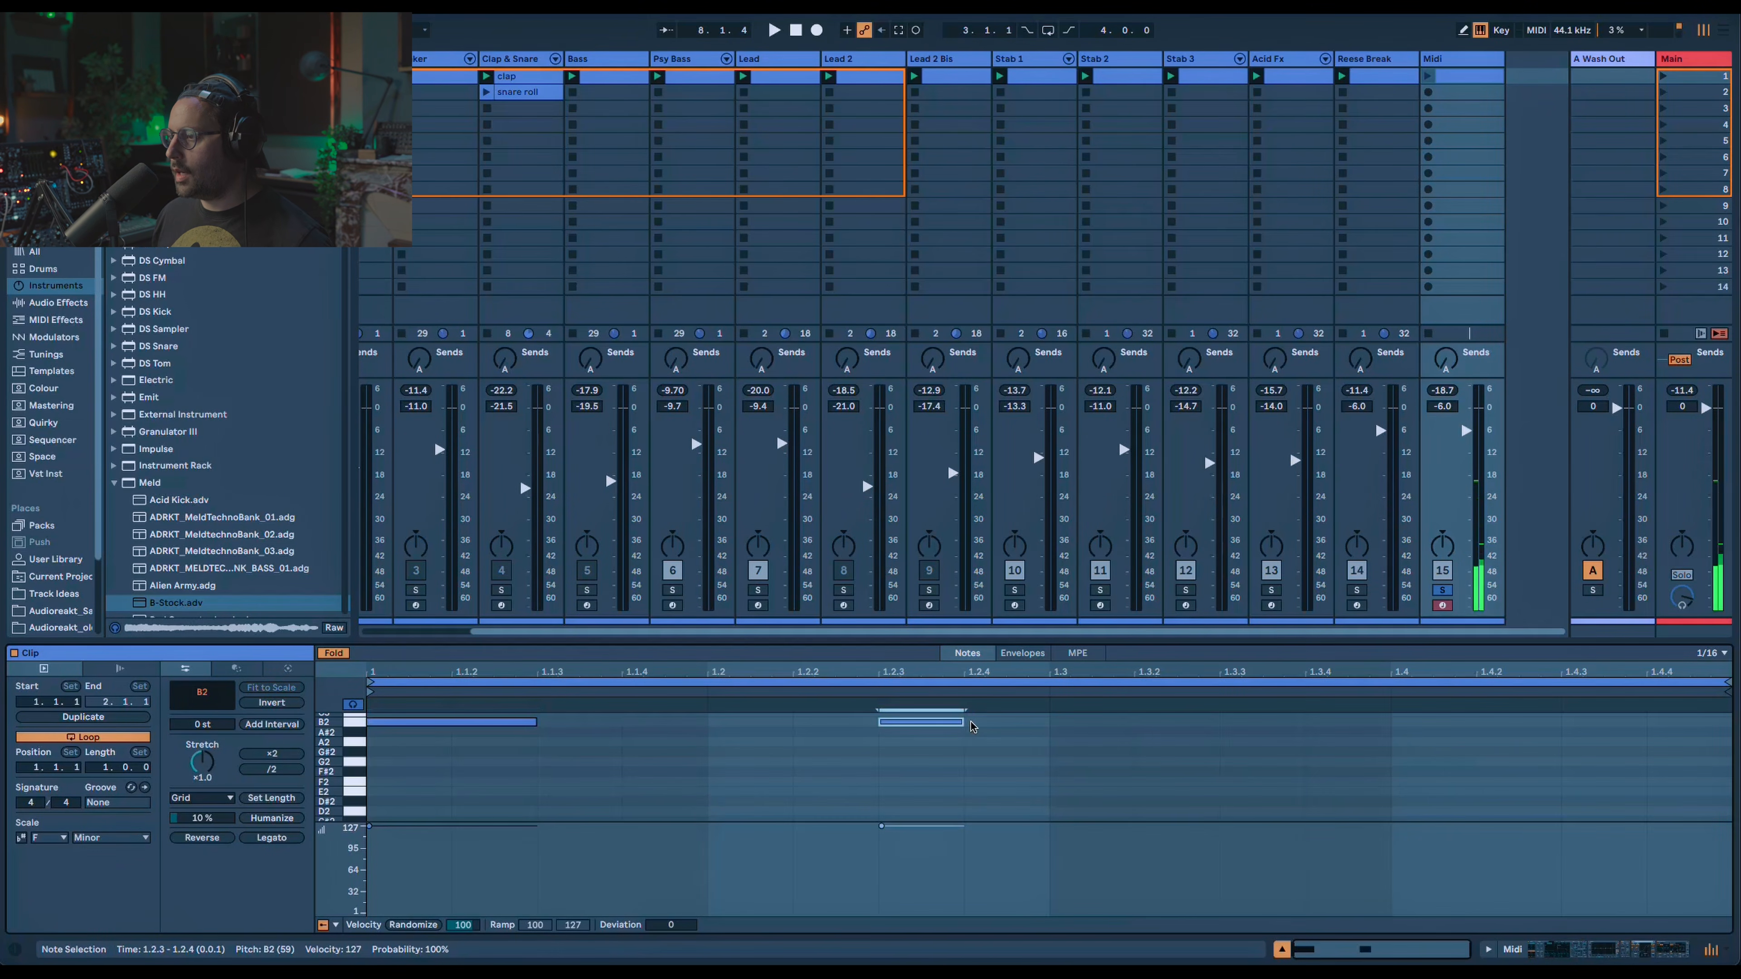
click(968, 727)
drag(963, 720, 1049, 720)
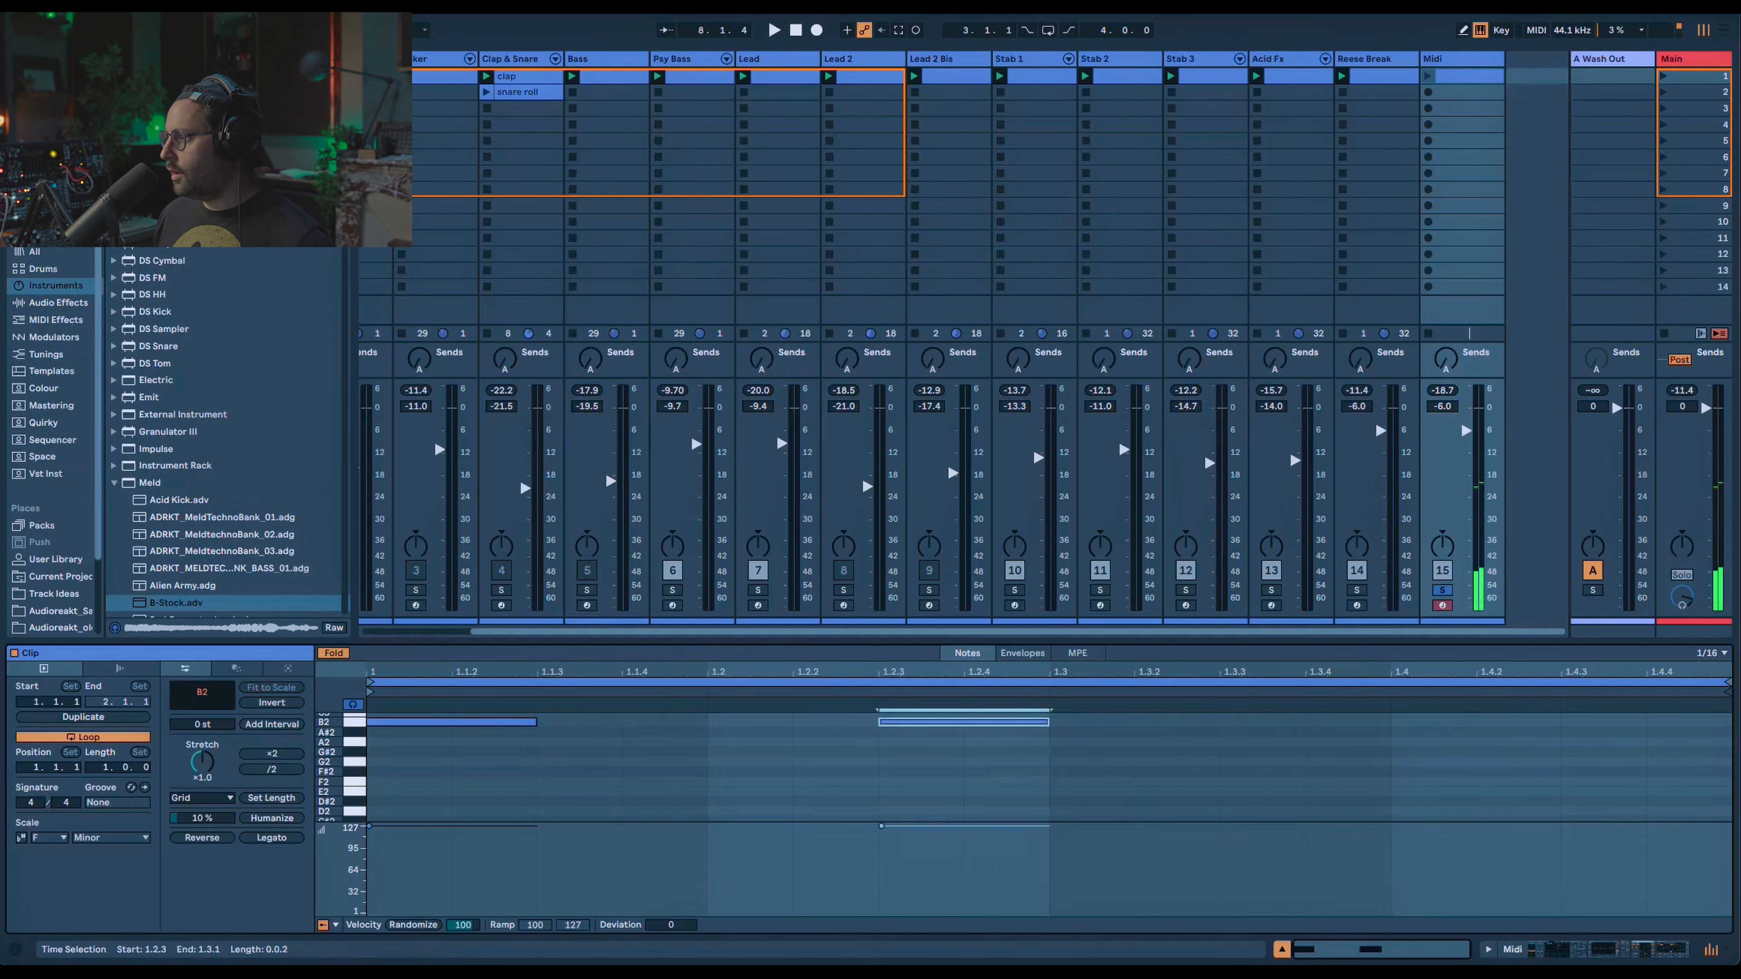
drag(1724, 683, 1413, 698)
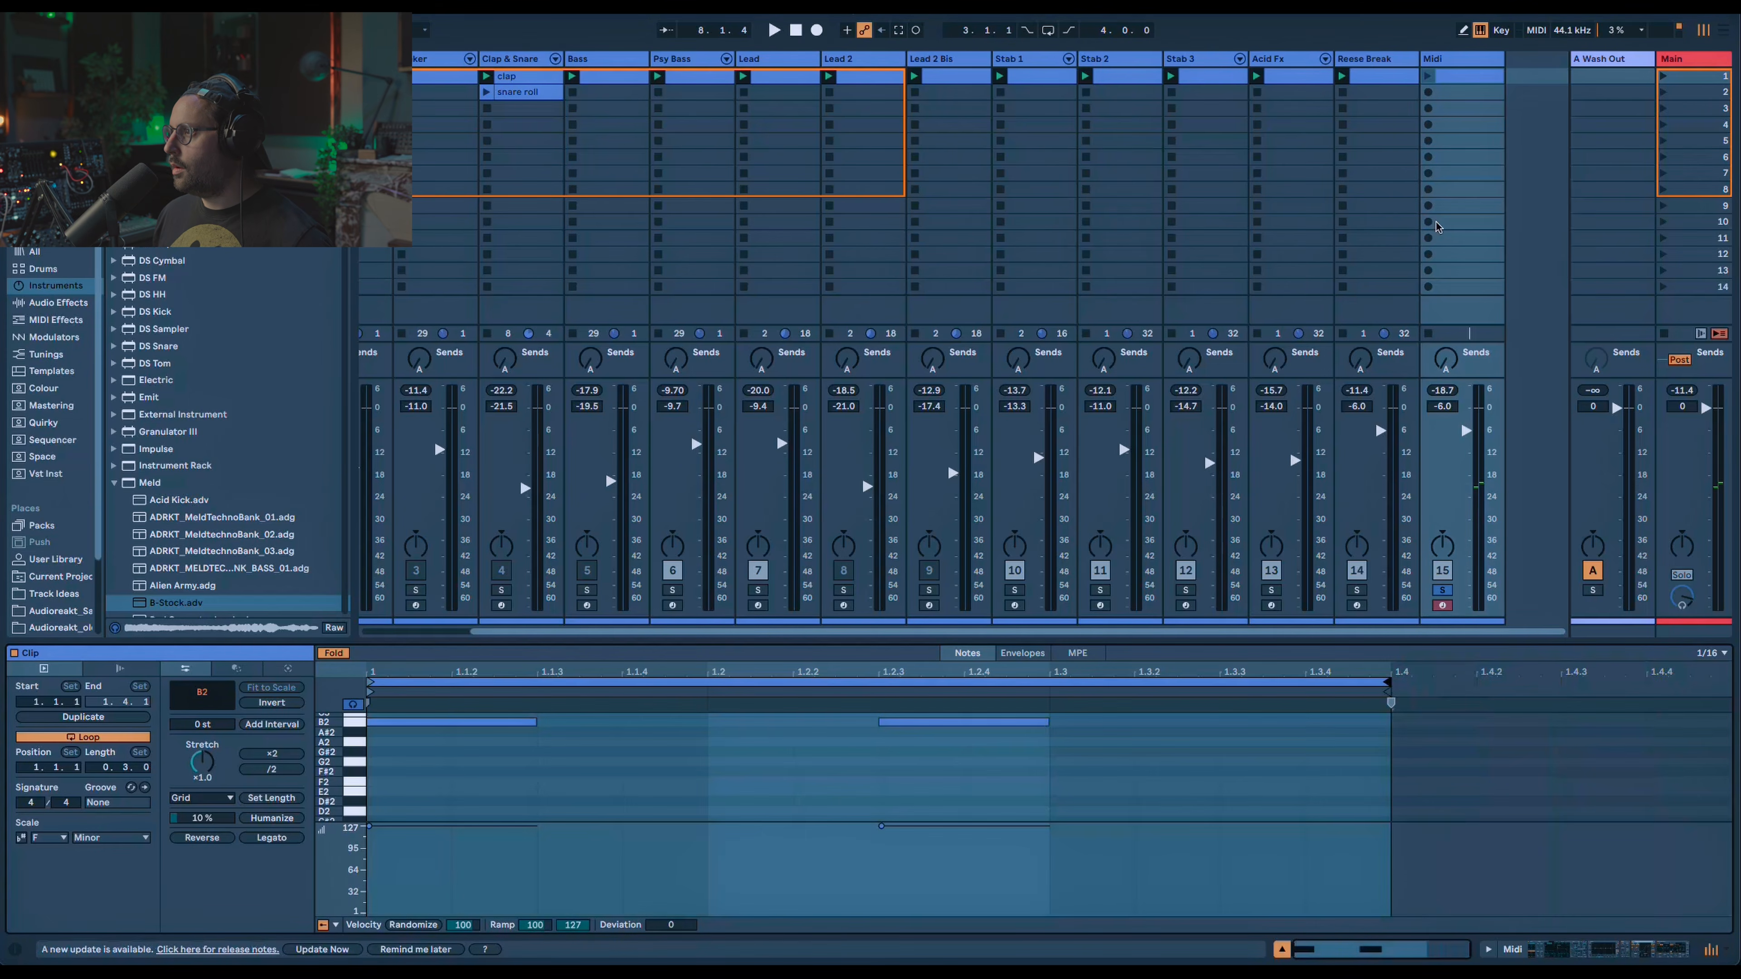
Launch the B2 clip within the full mix, lower the new track's volume and reactivate the Lead 2 track.
click(1429, 76)
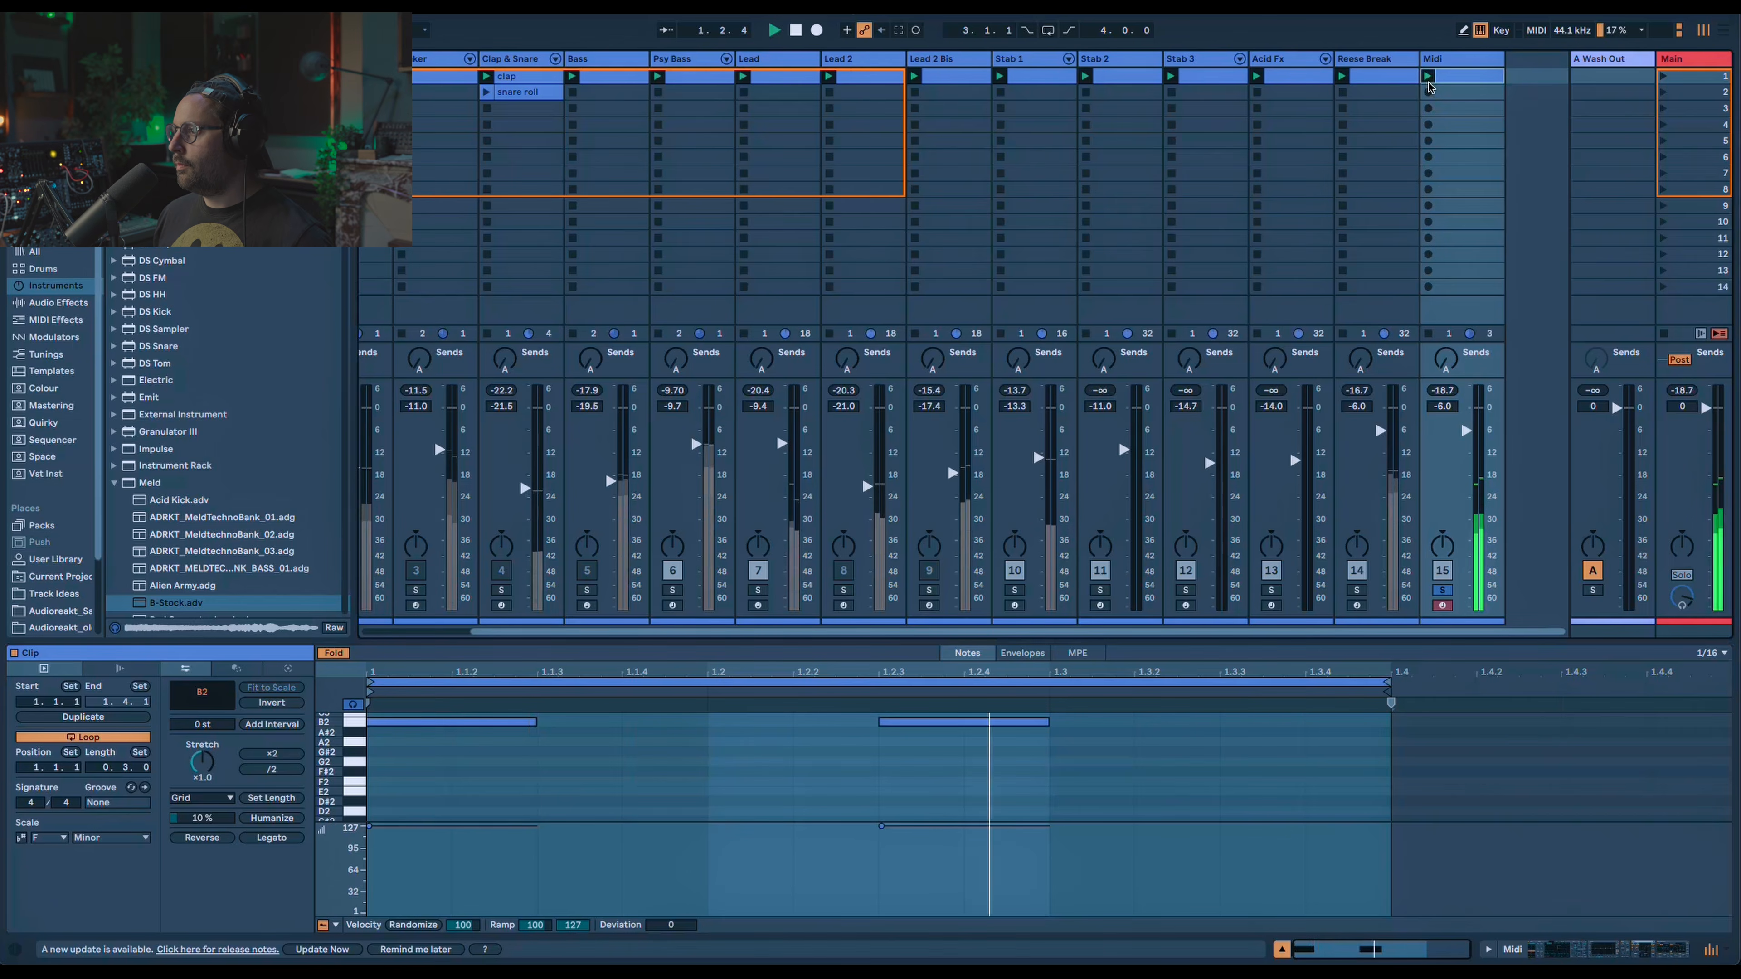
click(1437, 60)
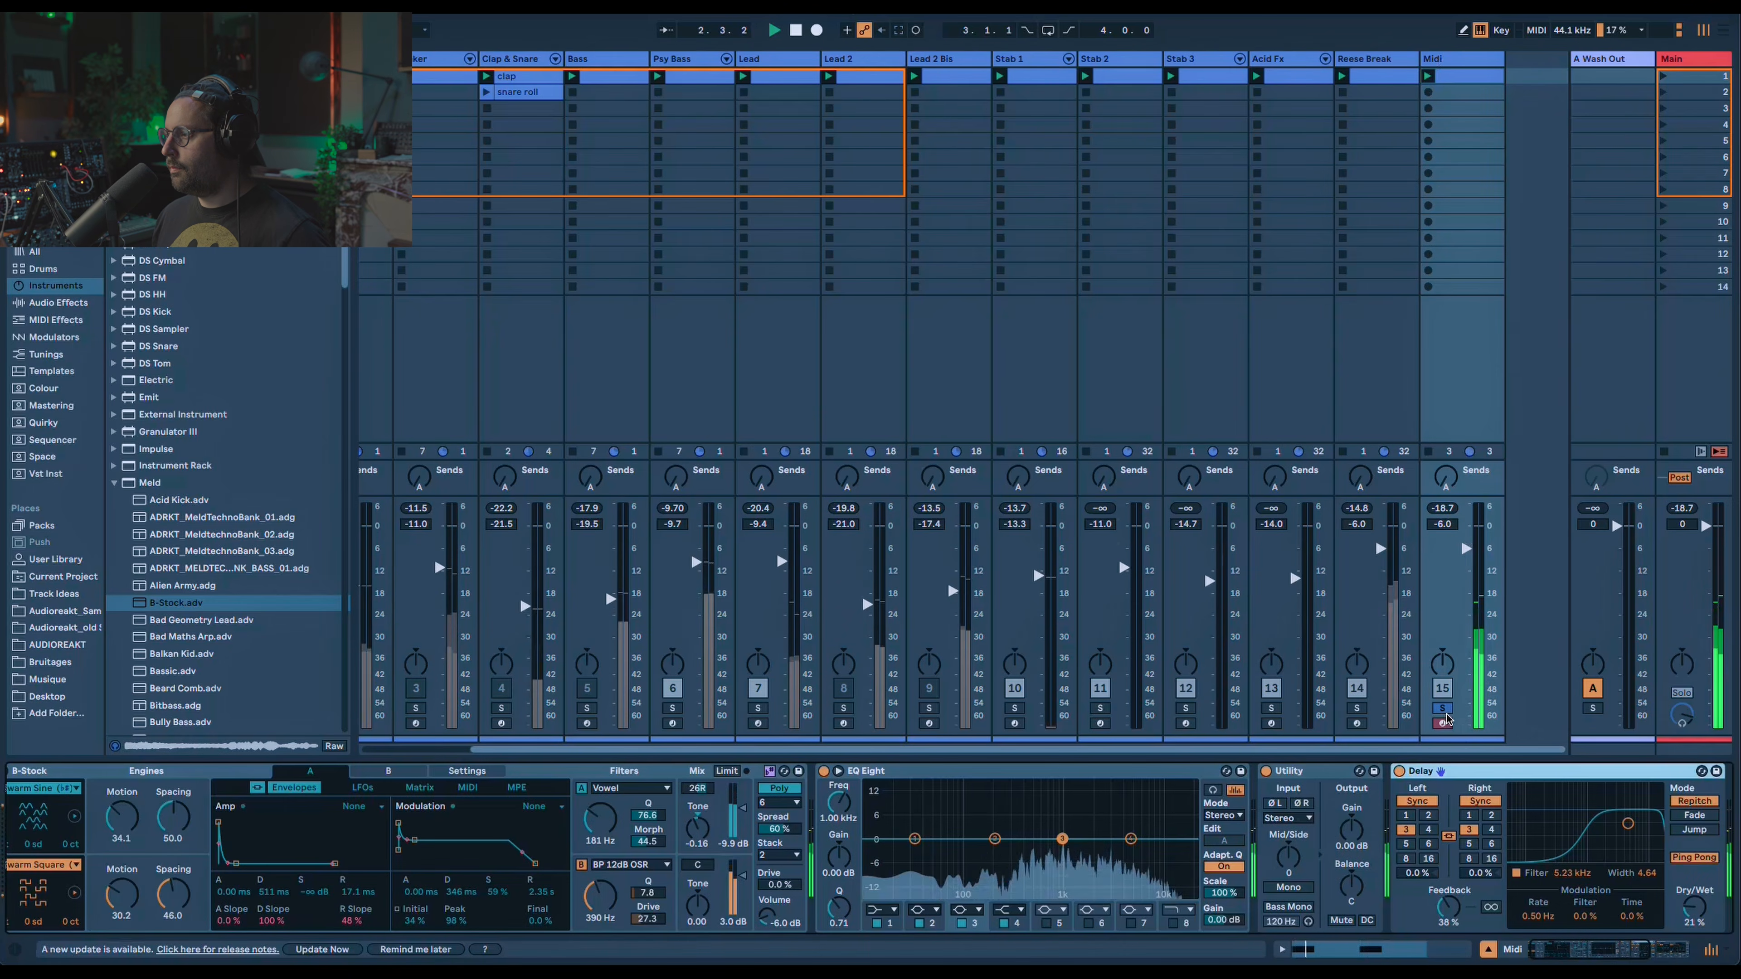
drag(1454, 602, 1455, 668)
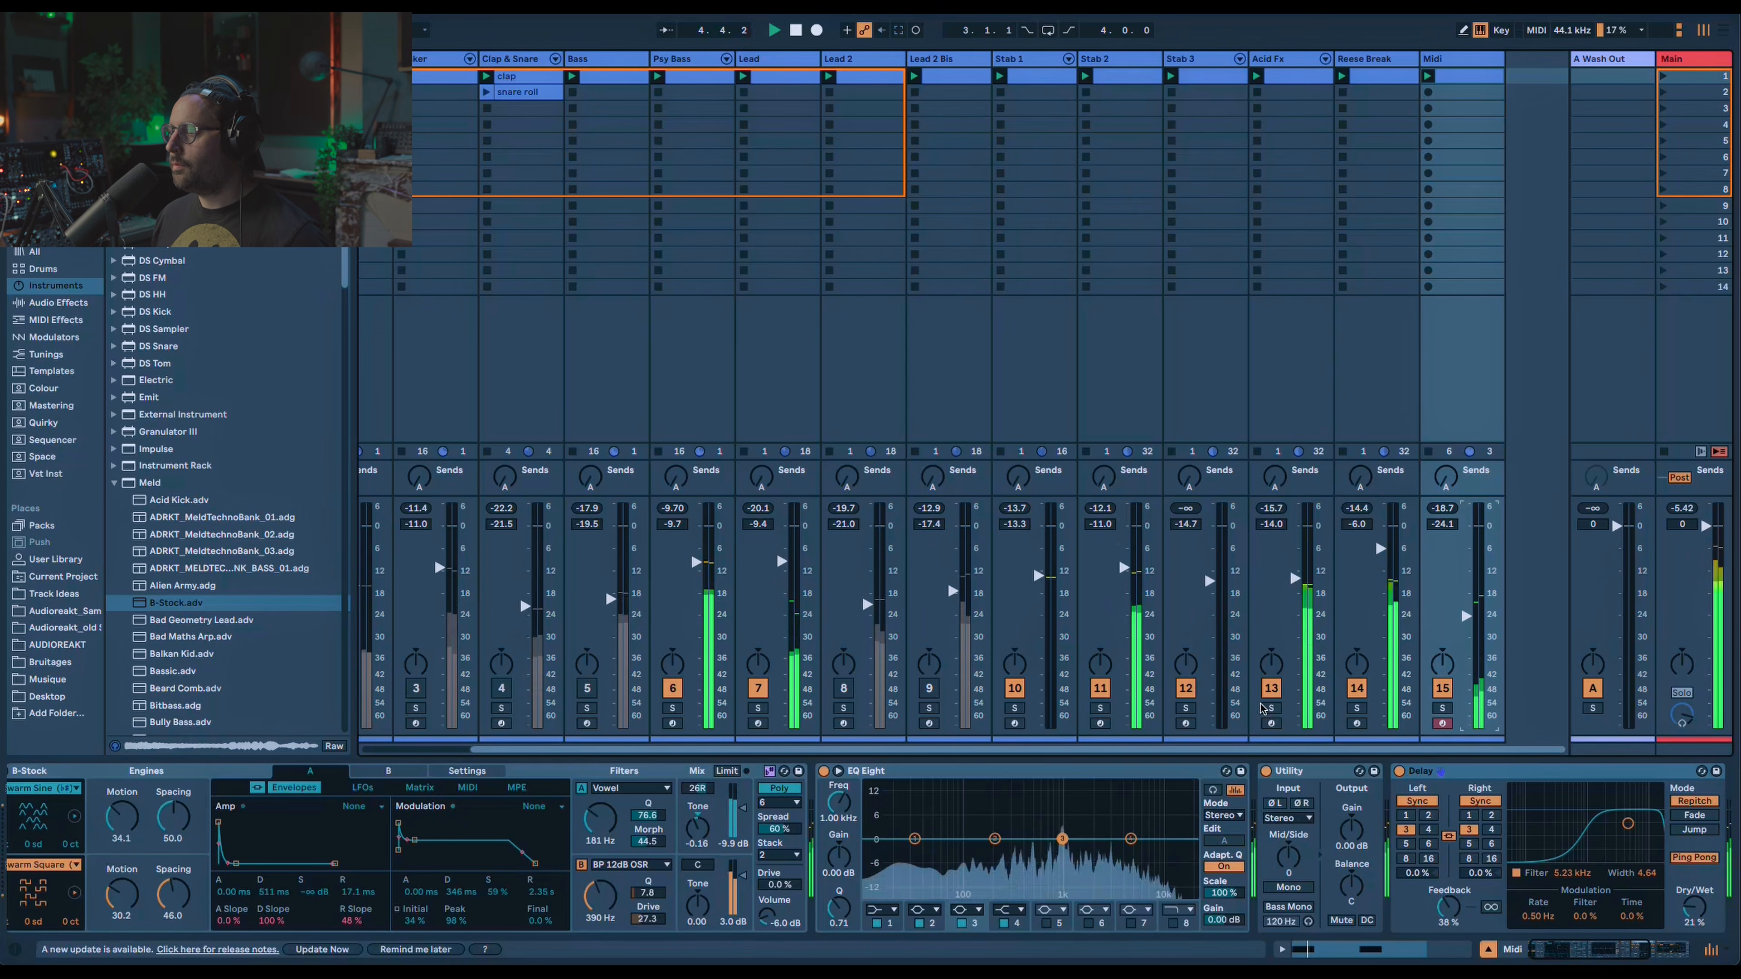
click(843, 688)
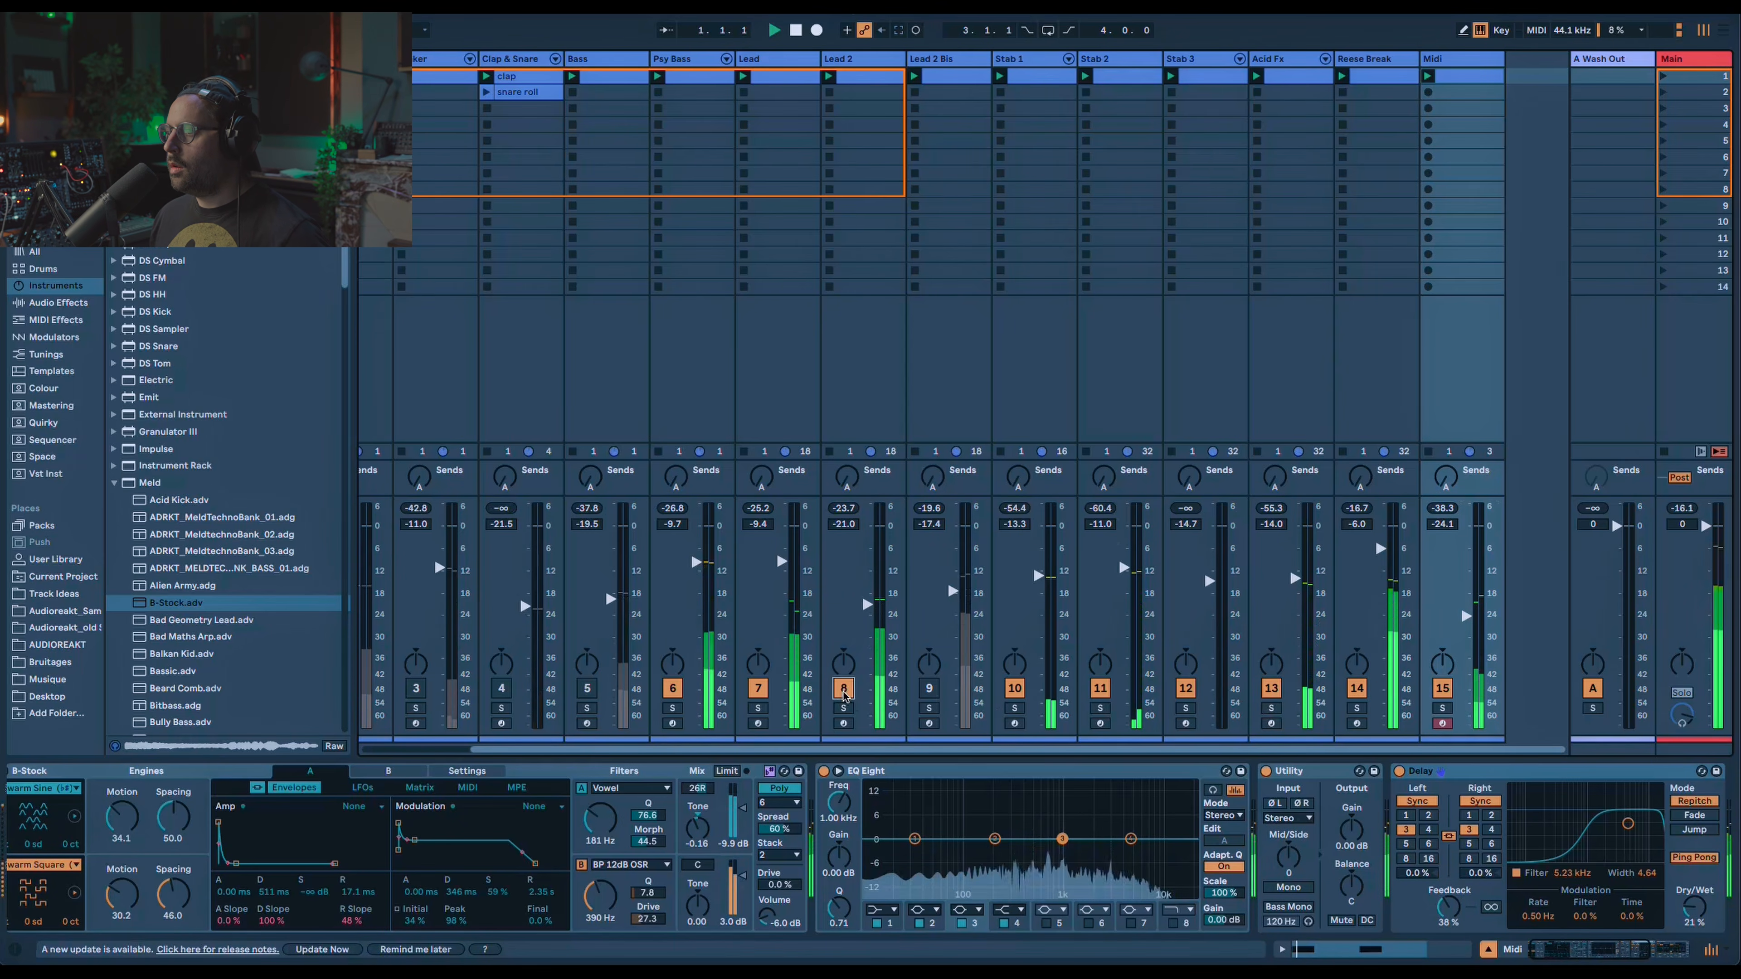
Rebalance the mix with Psy Bass deactivated: Lead 2 at -20.3 dB, the new MIDI track at -10.1 dB and Reese Break at -9.4 dB.
drag(866, 607, 865, 604)
click(672, 688)
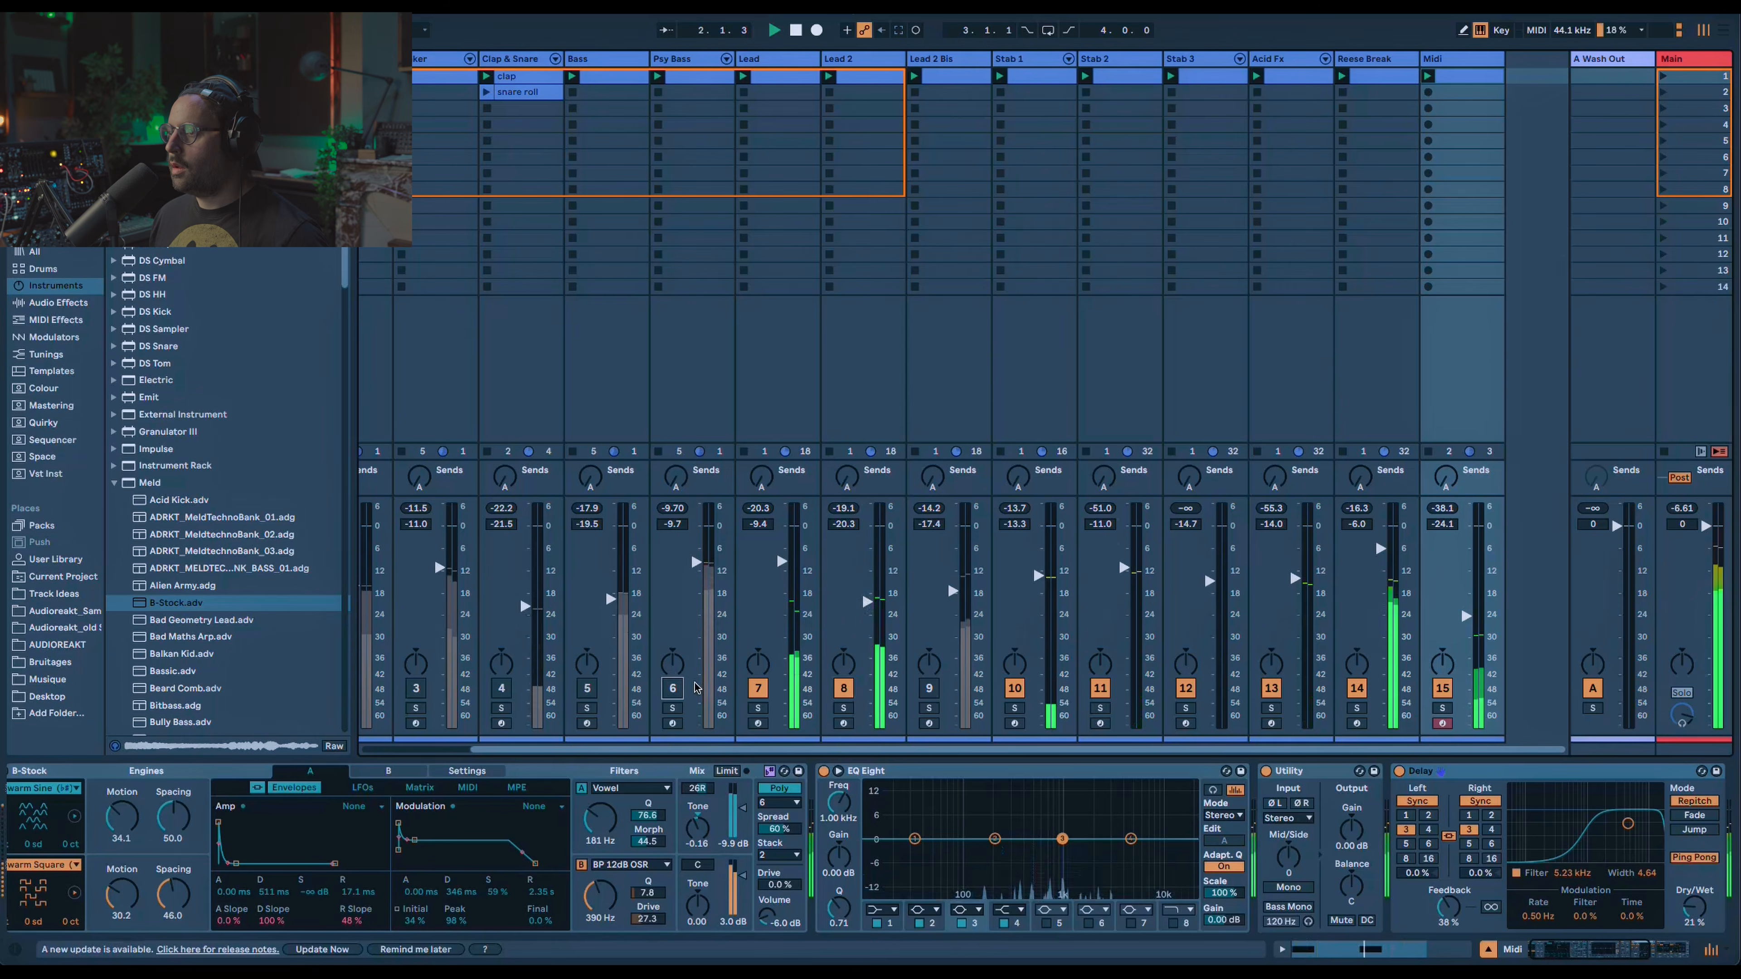
drag(1466, 615, 1466, 564)
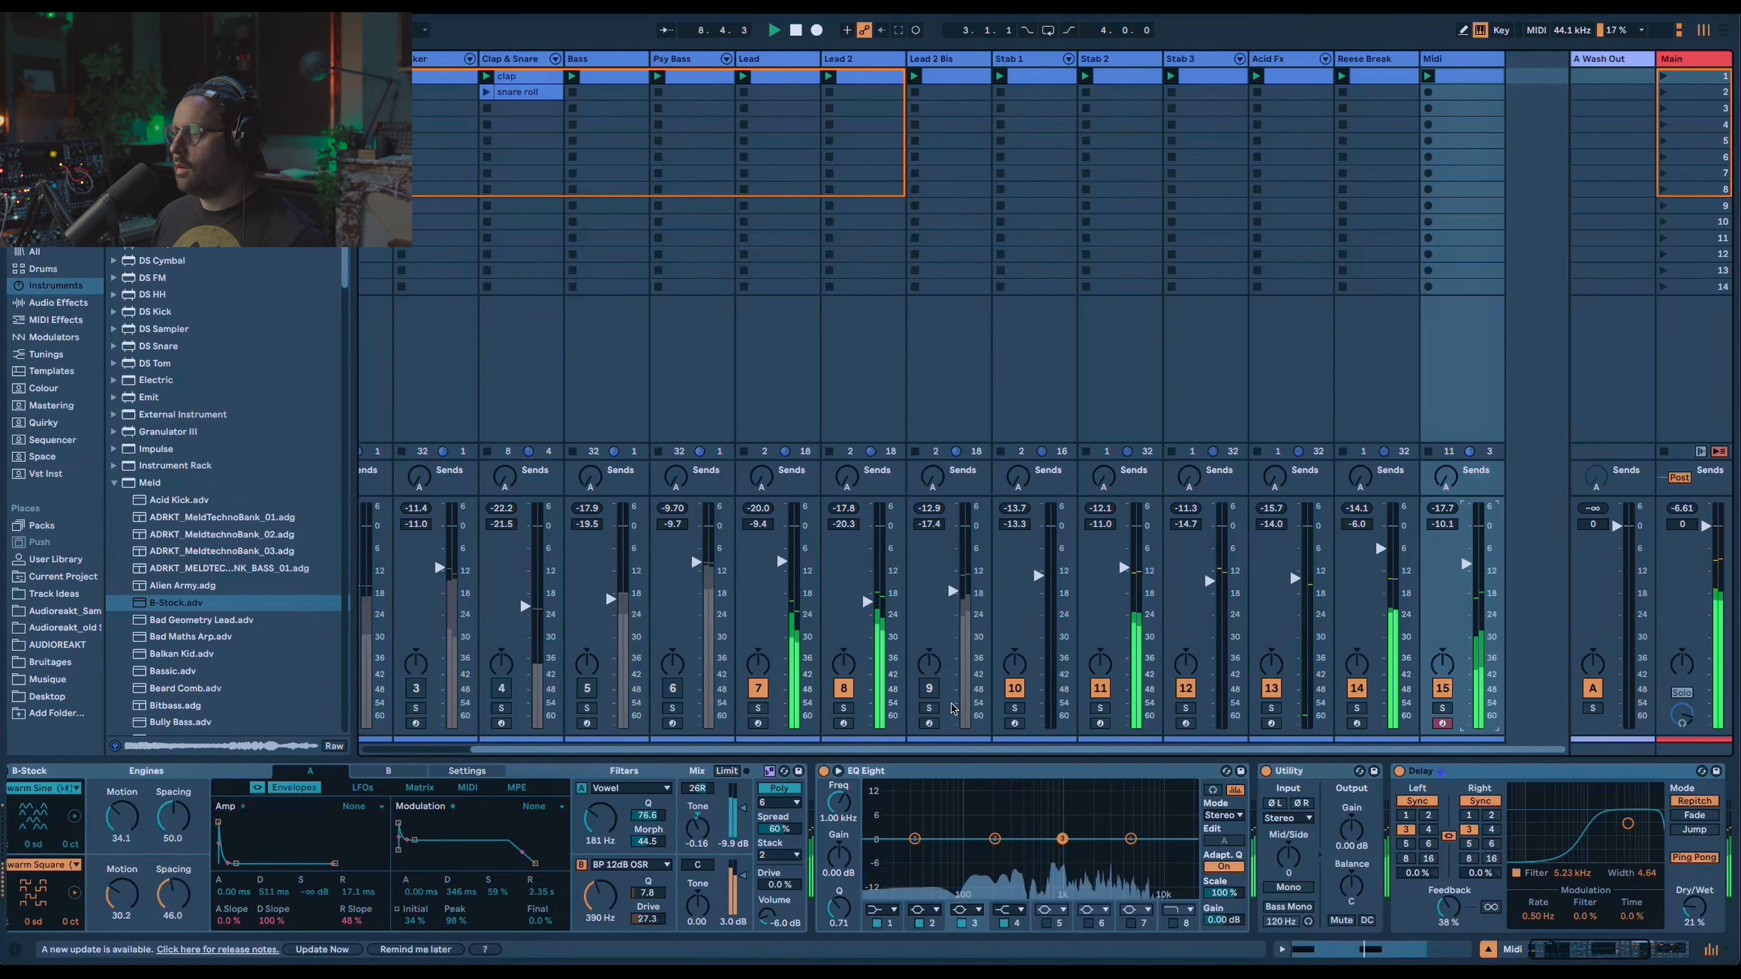
drag(1380, 549, 1380, 563)
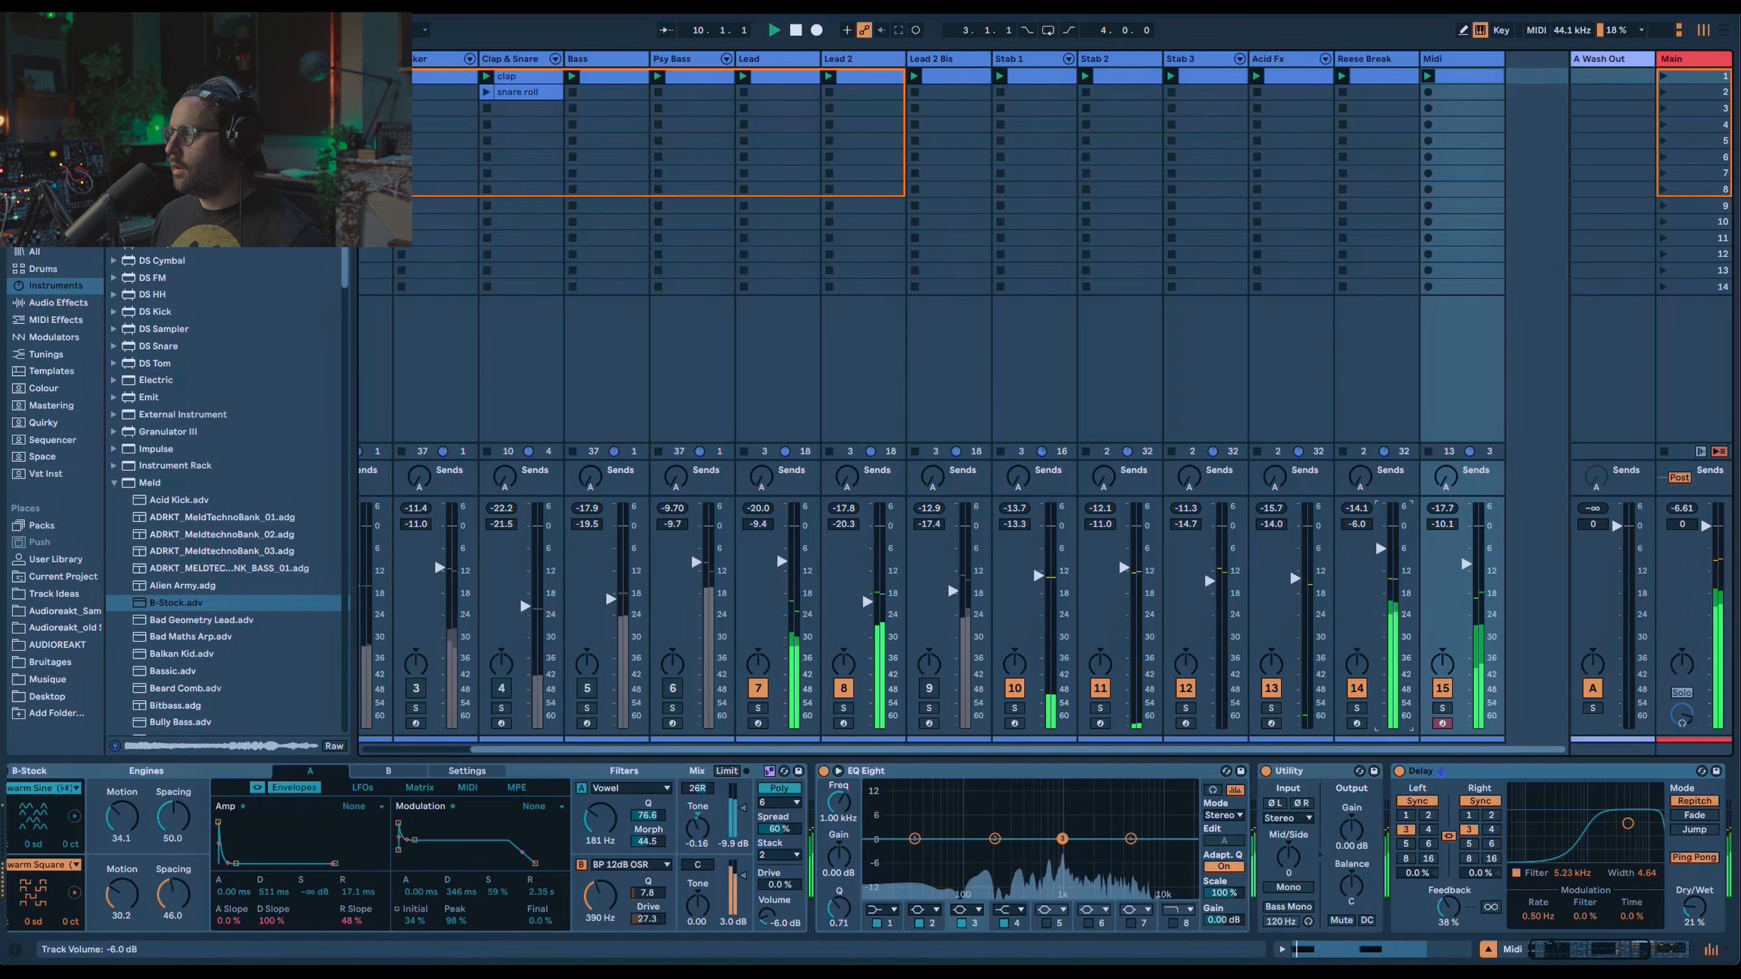
Reactivate the Lead 2 Bis track in the full mix and raise the Drift synth's filter frequency.
drag(824, 747, 713, 744)
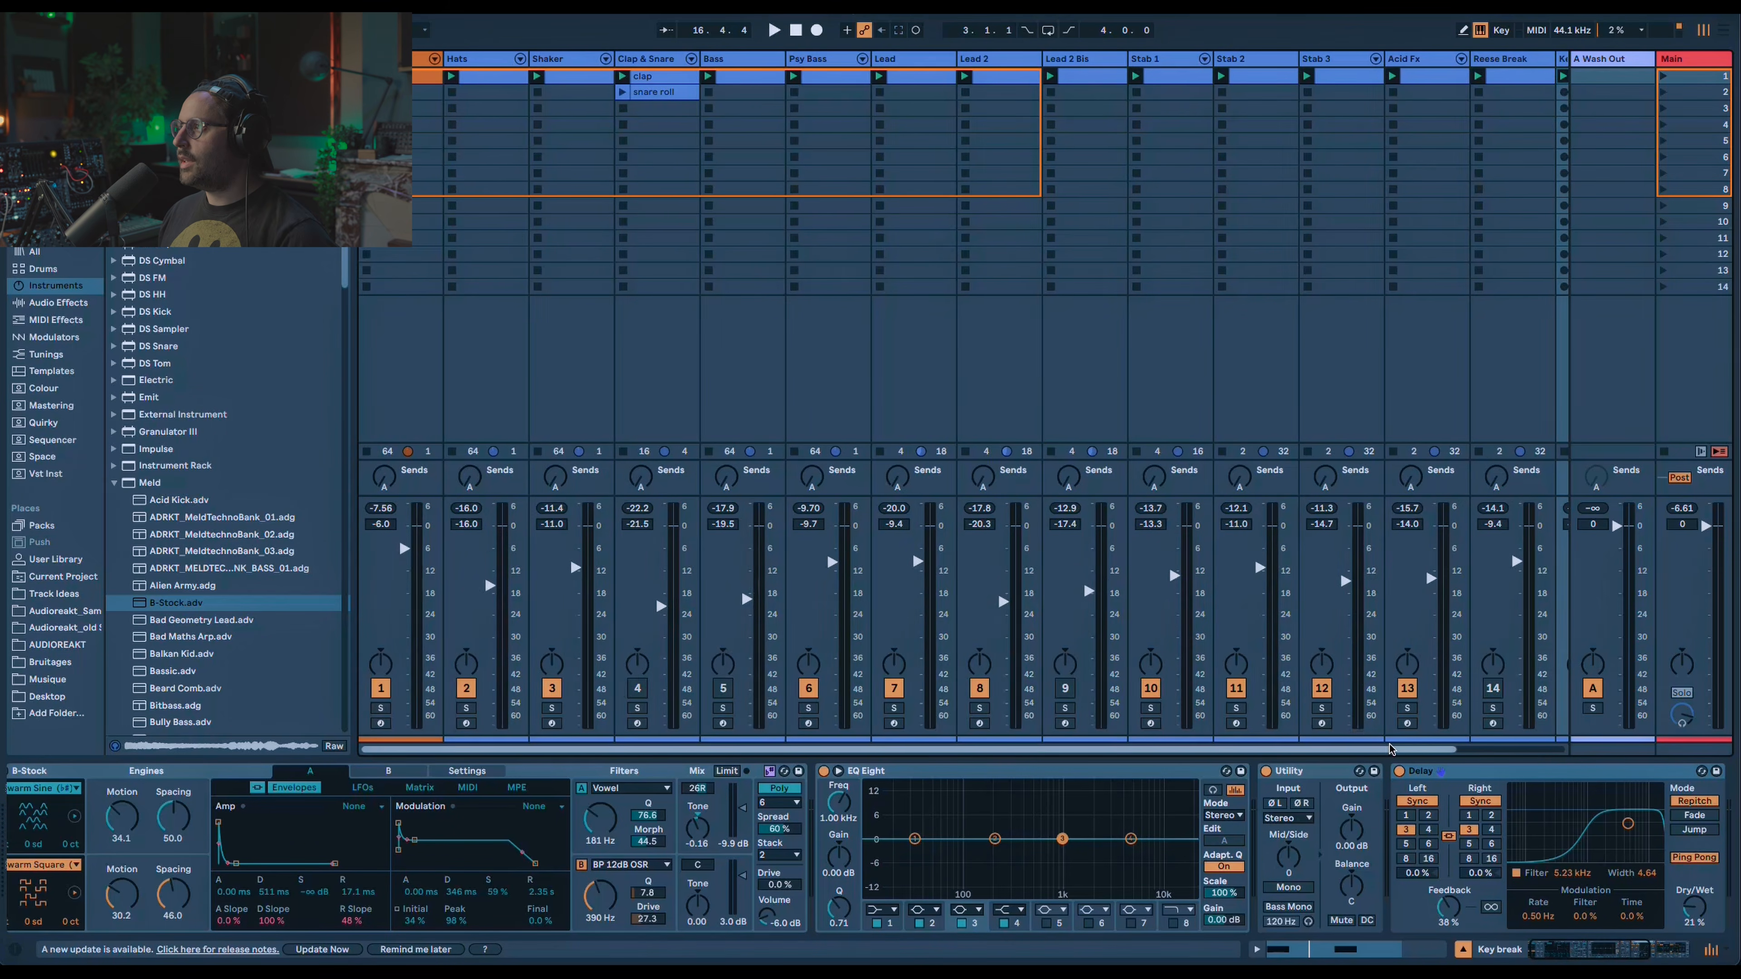
drag(1389, 748, 1433, 748)
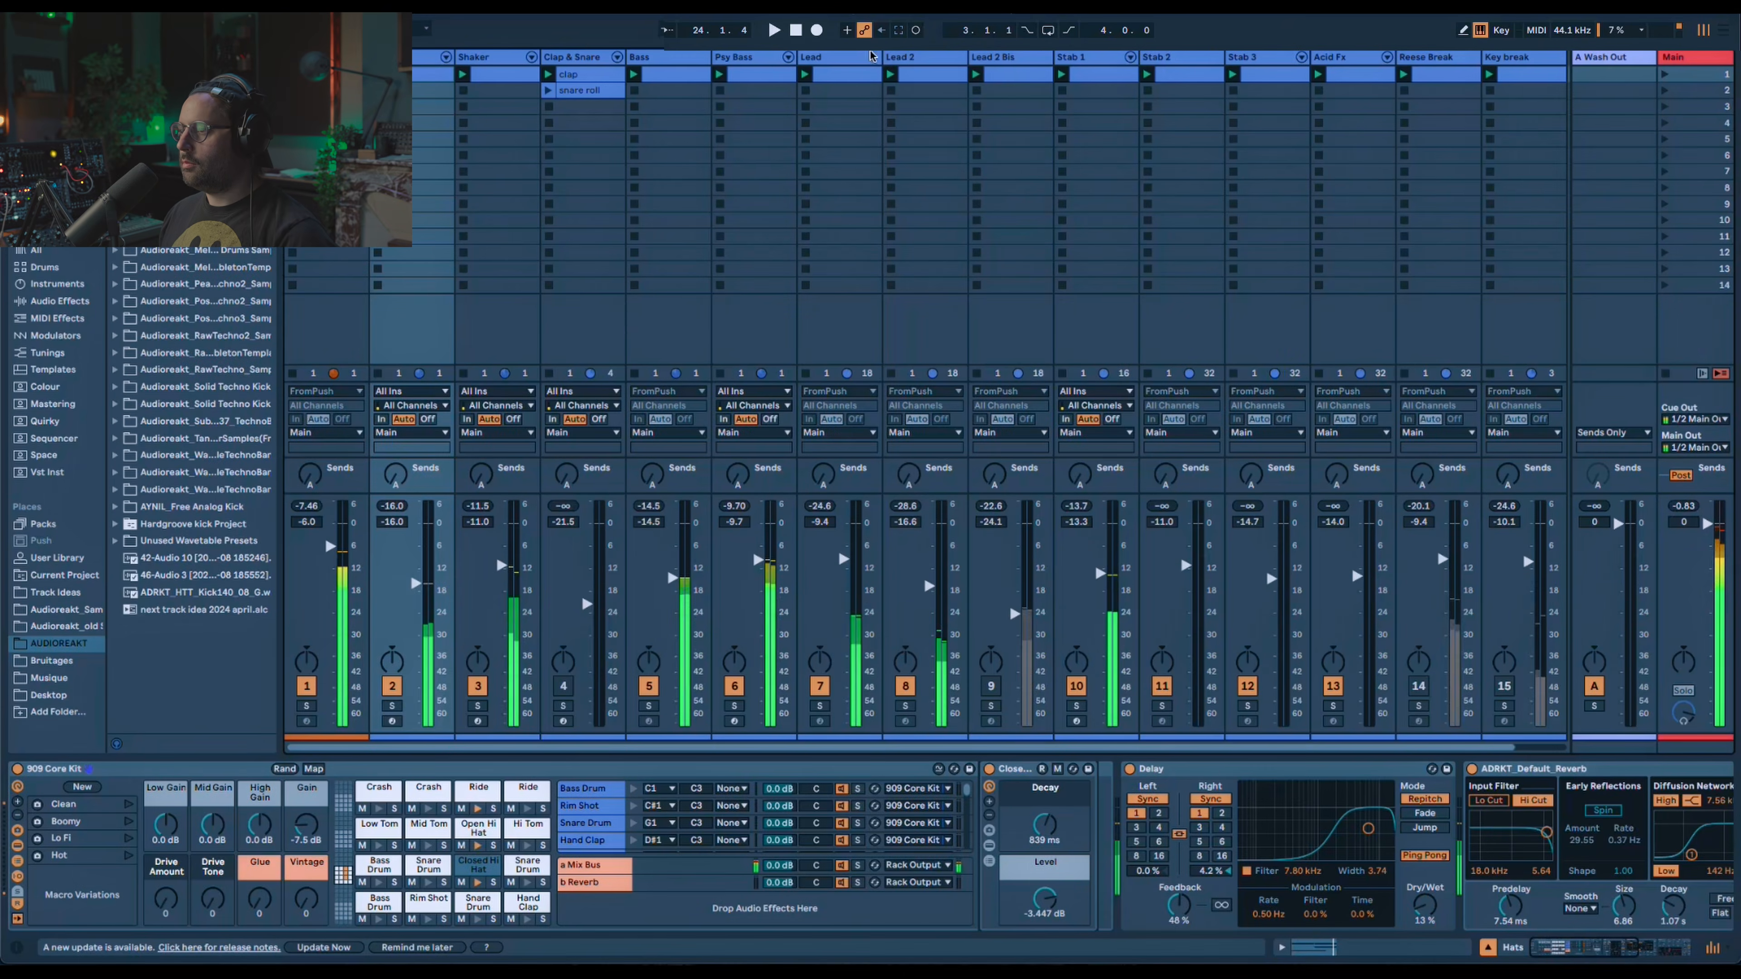
click(900, 58)
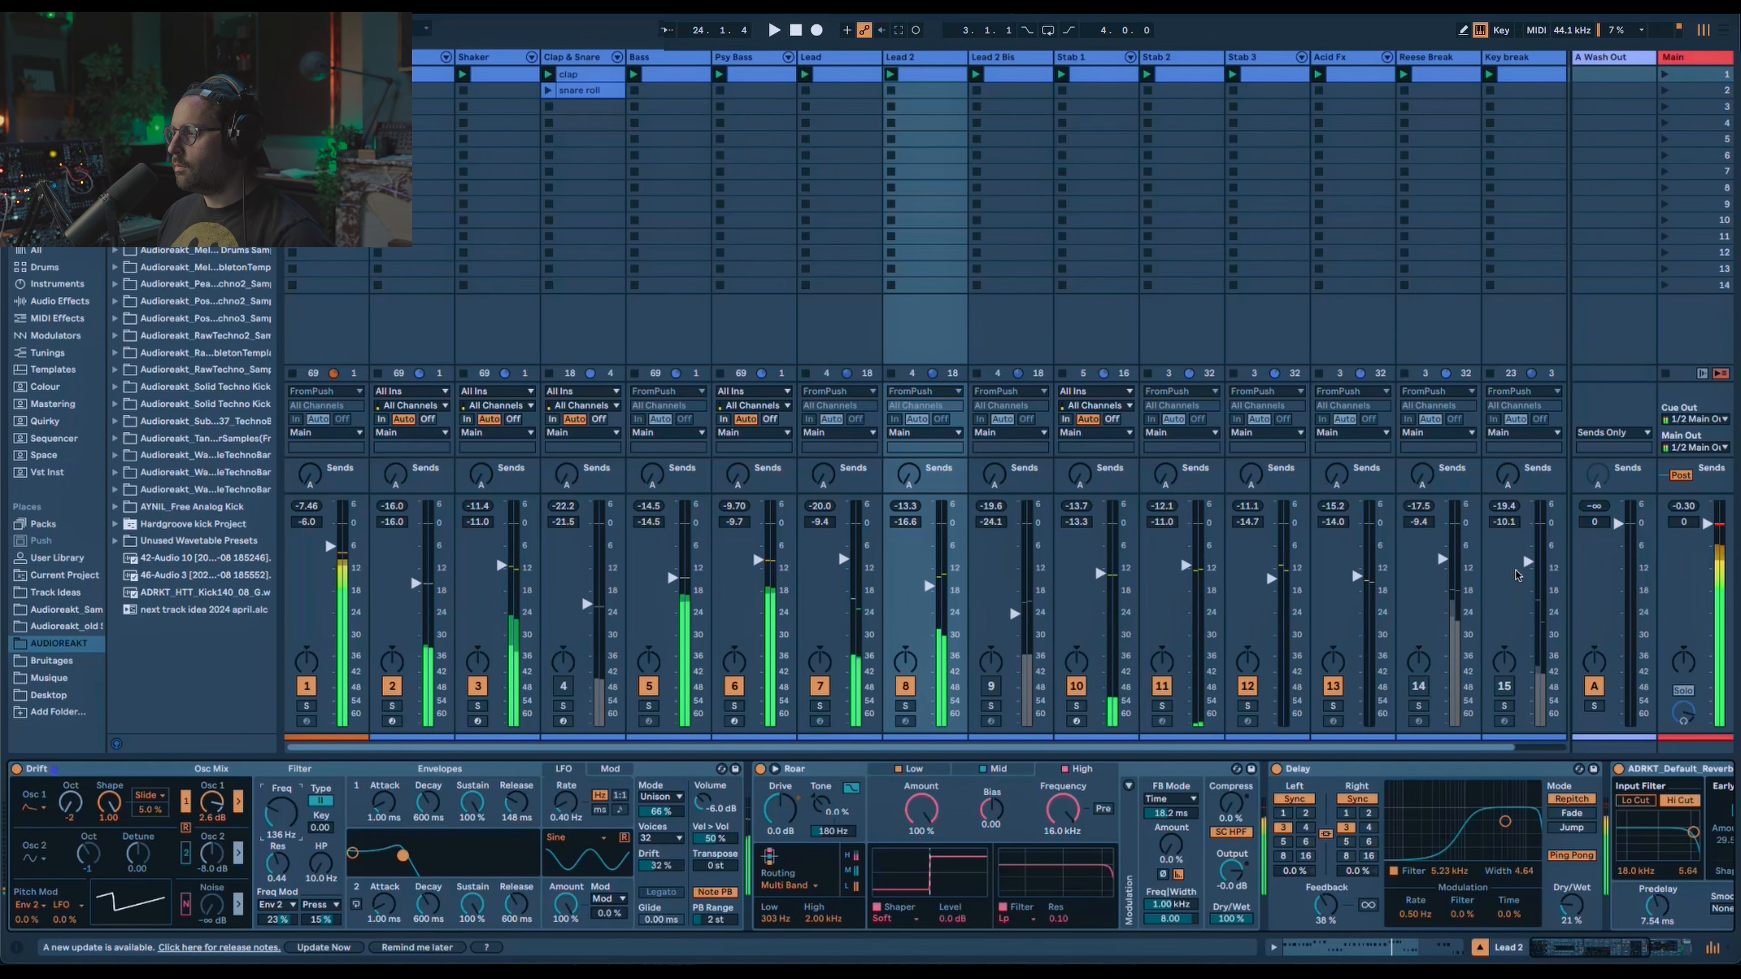
click(992, 686)
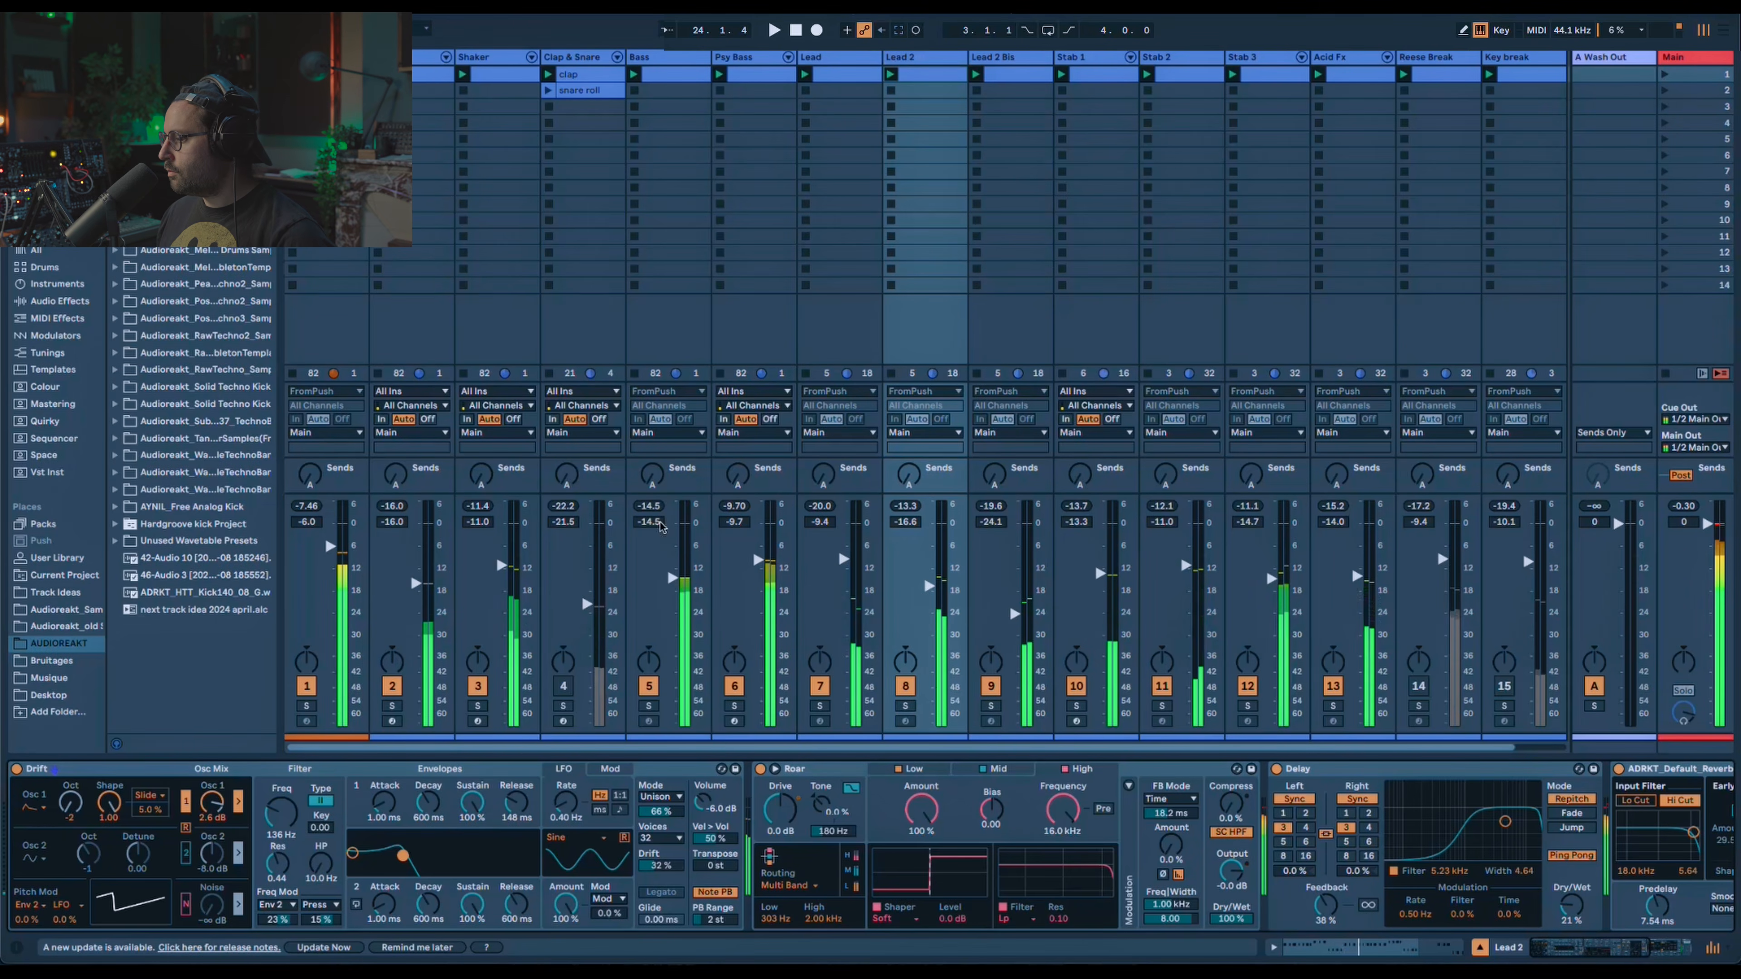
drag(281, 814, 281, 793)
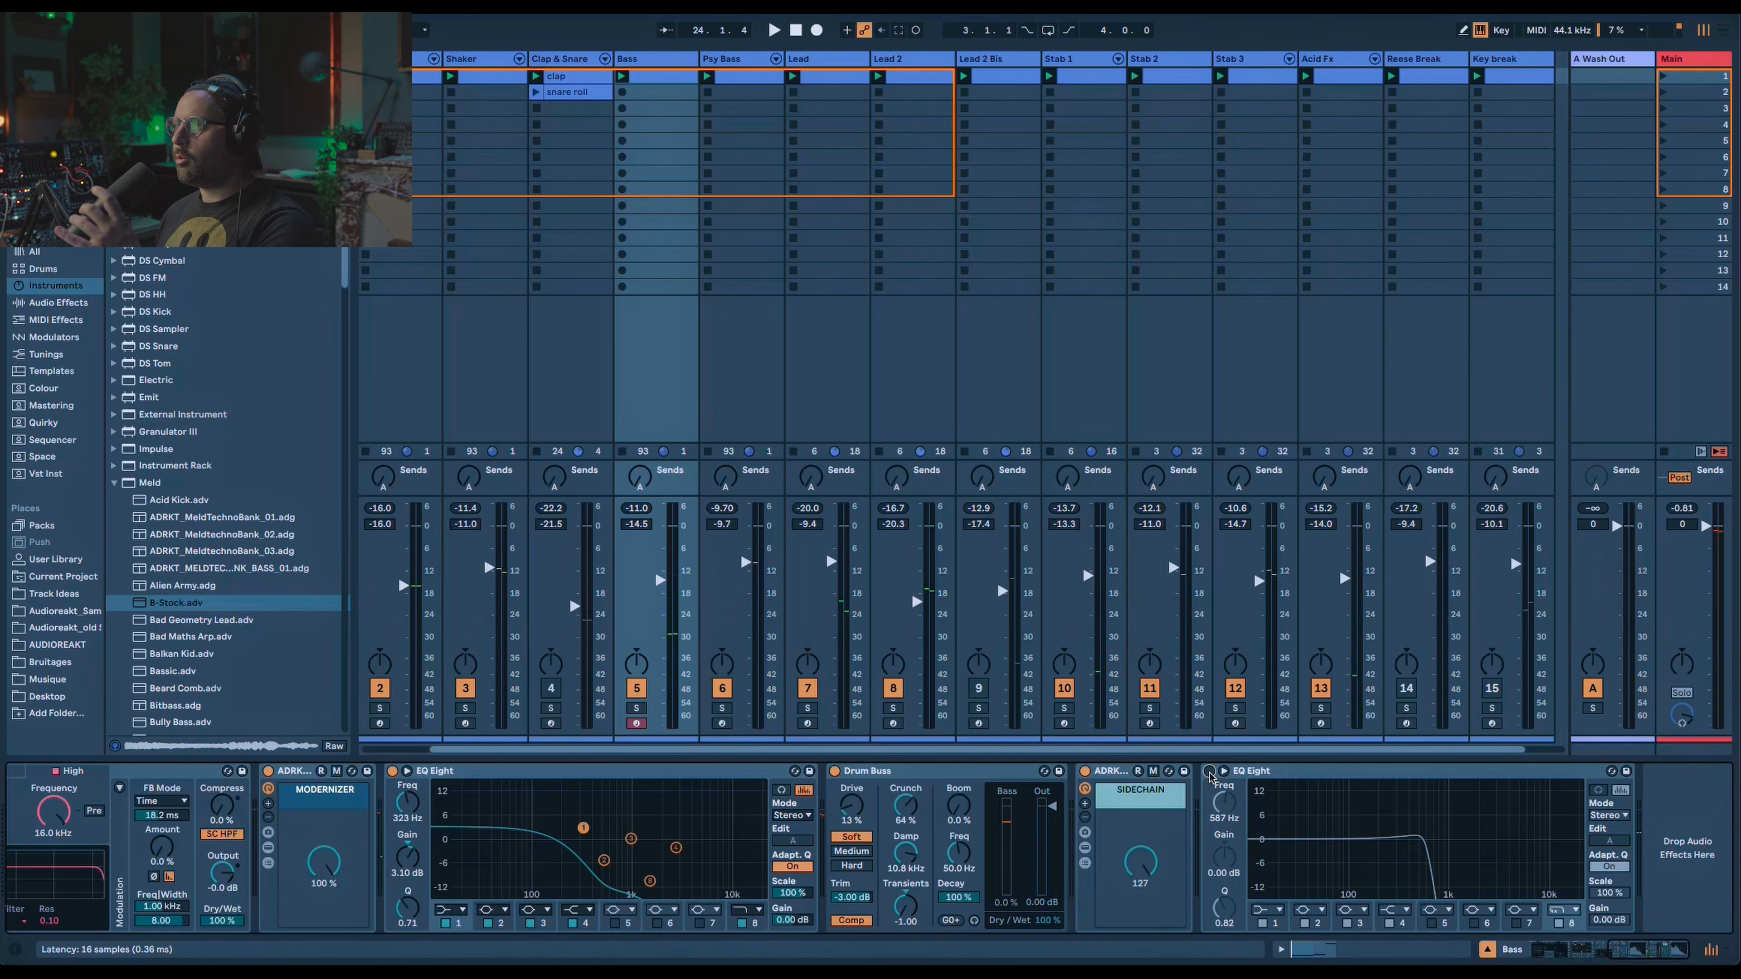